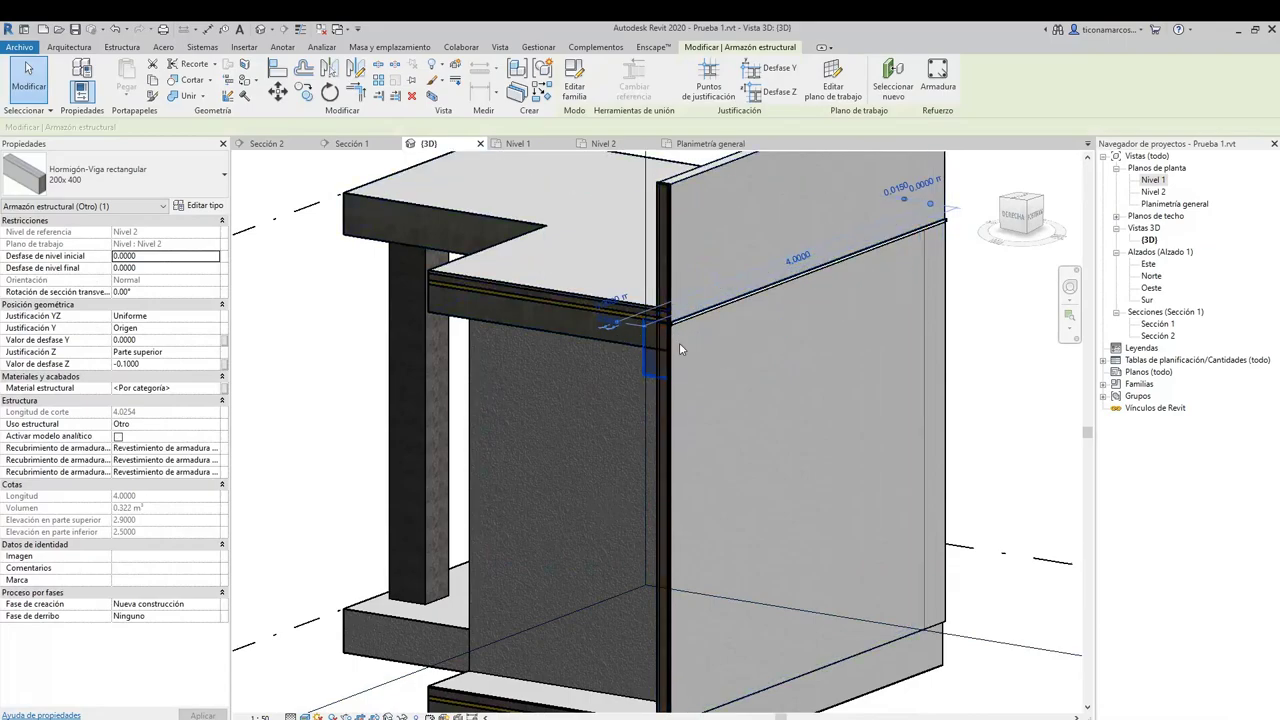
Orbit the 3D model from the selected beam to the open side to examine the room's slabs, walls and column
mouse_move(679, 342)
middle_mouse_down("shift")
mouse_move(740, 350)
mouse_move(710, 346)
mouse_move(640, 450)
mouse_move(450, 627)
middle_mouse_up("shift")
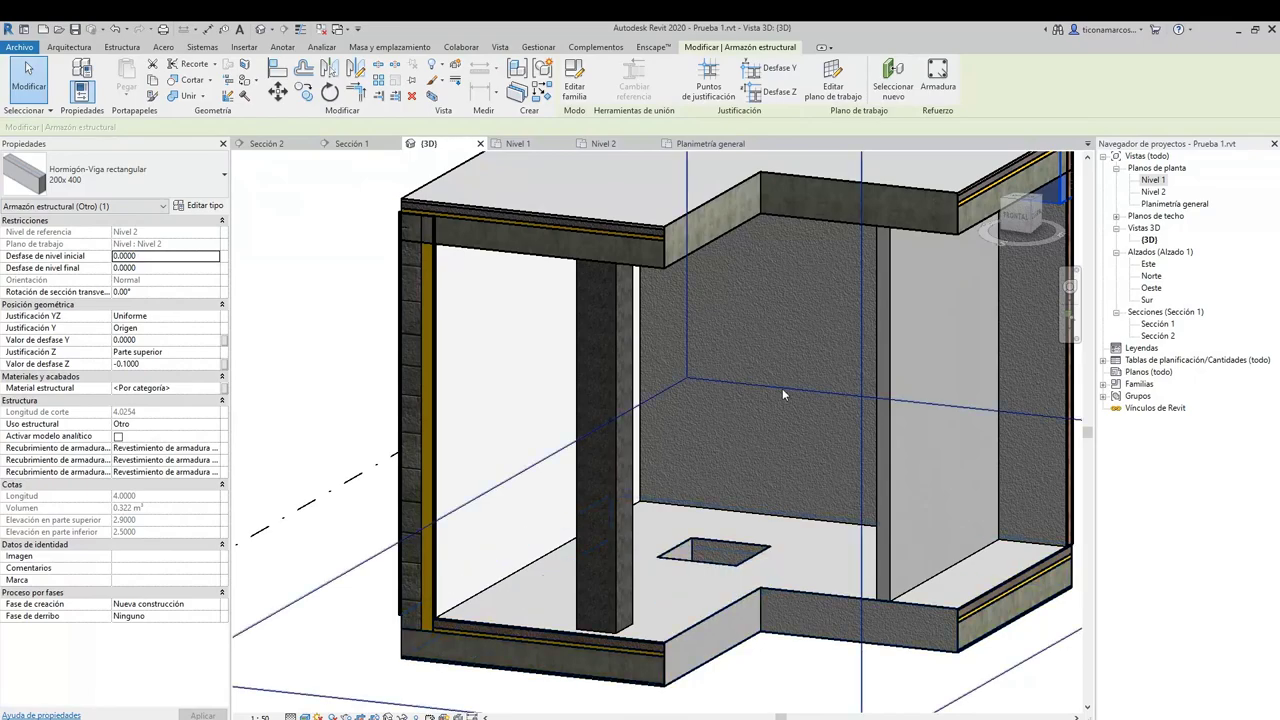
middle_click_drag(782, 388, 694, 422)
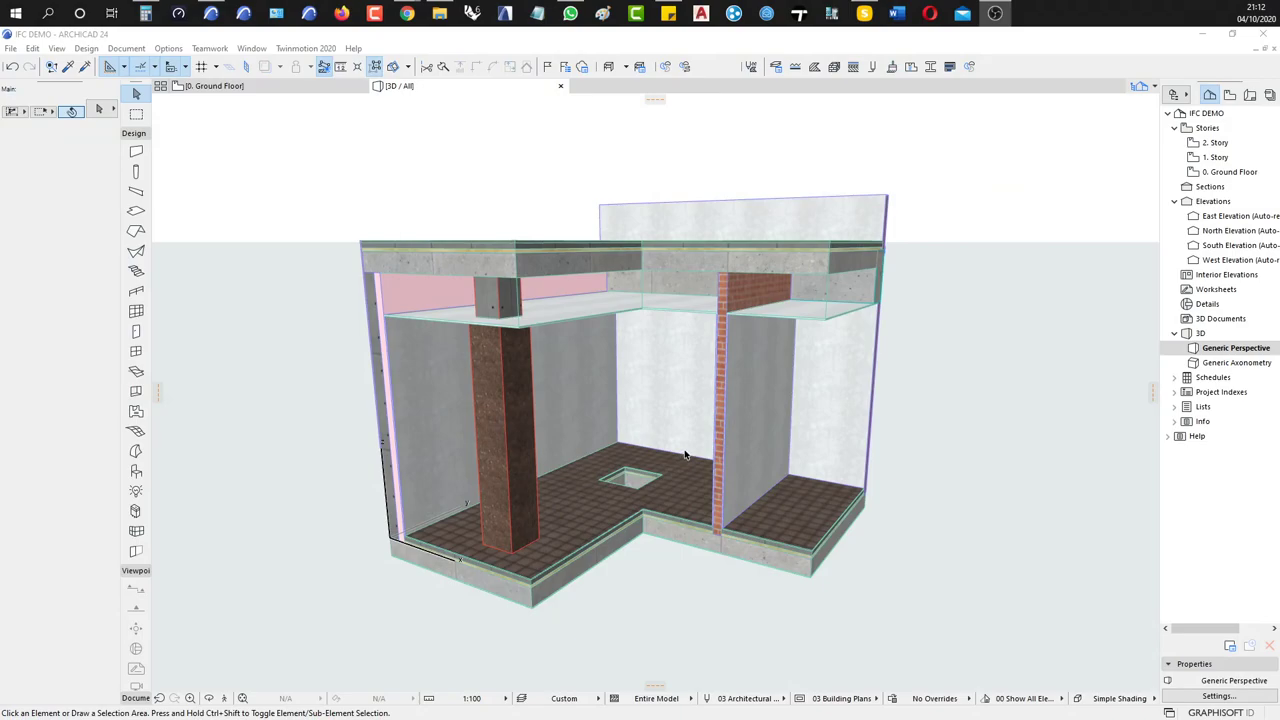
In ARCHICAD, open the 0. Ground Floor plan and bring the whole layout into view
left_click(1228, 172)
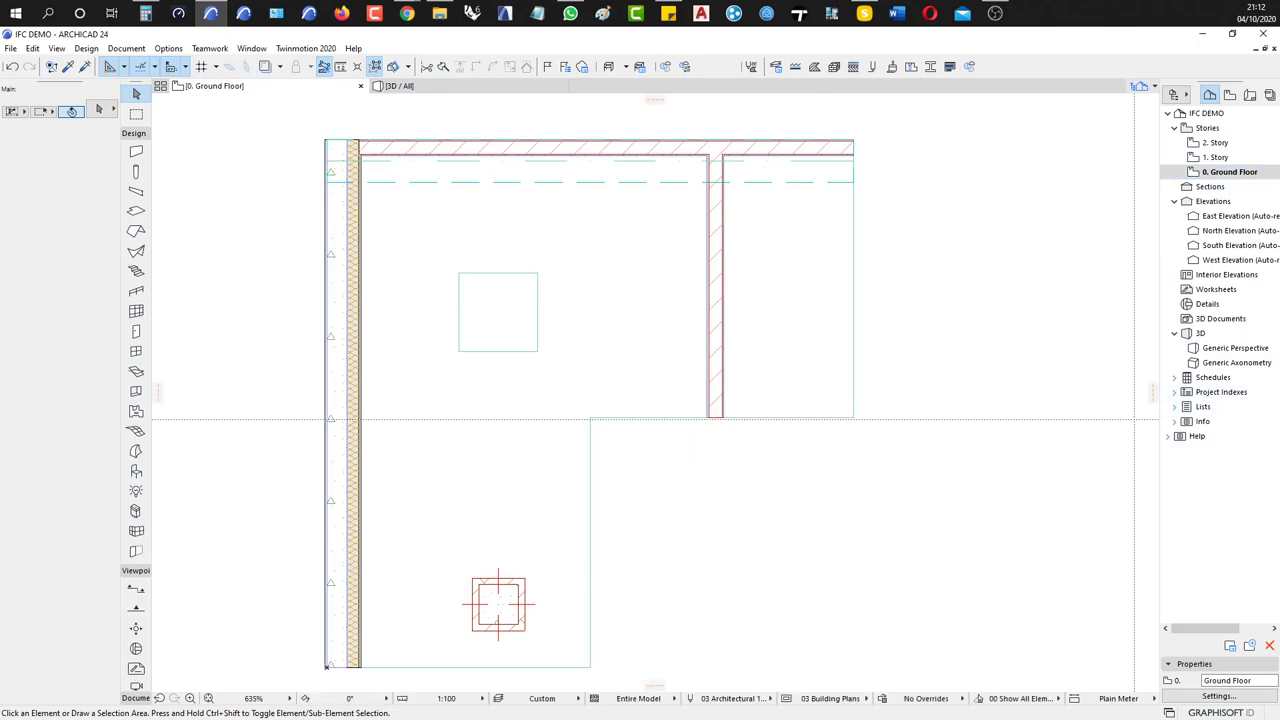
middle_click_drag(617, 520, 634, 494)
scroll(632, 488, "down", 1)
scroll(575, 455, "down", 1)
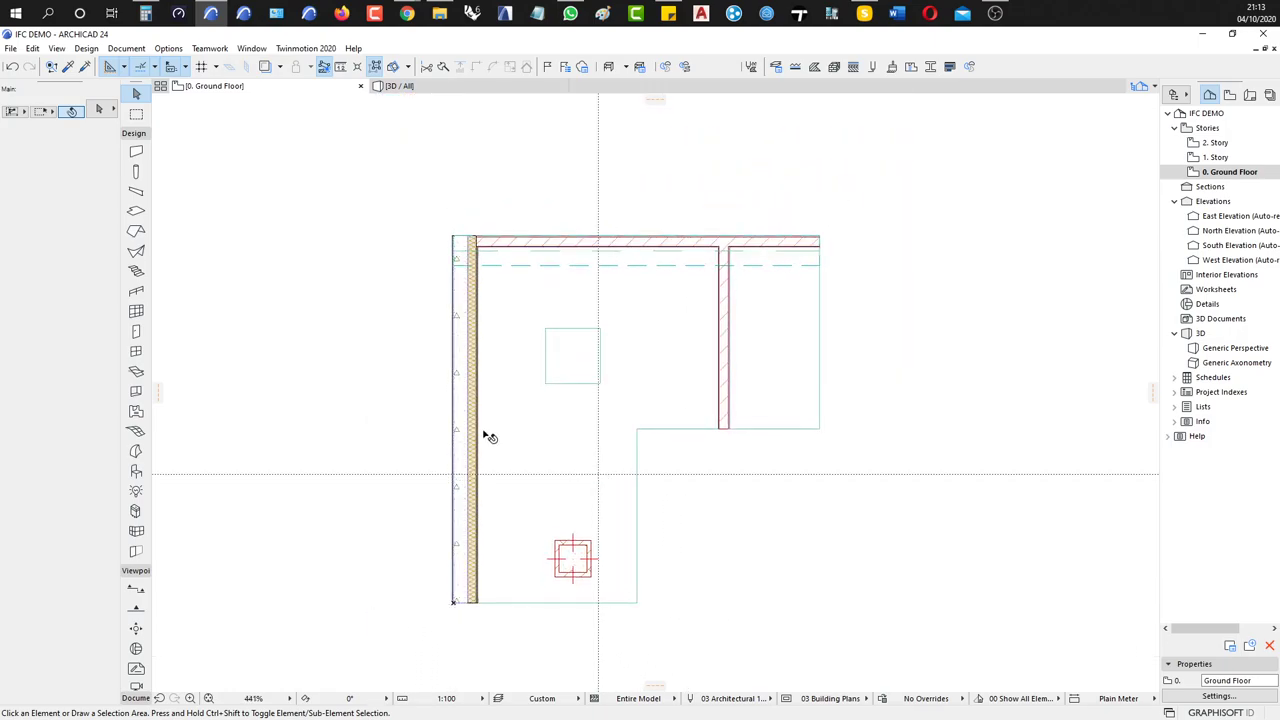
Inspect all skins in the composite of the concrete and steel-framed wall, and close its editor without making changes
left_click(465, 403)
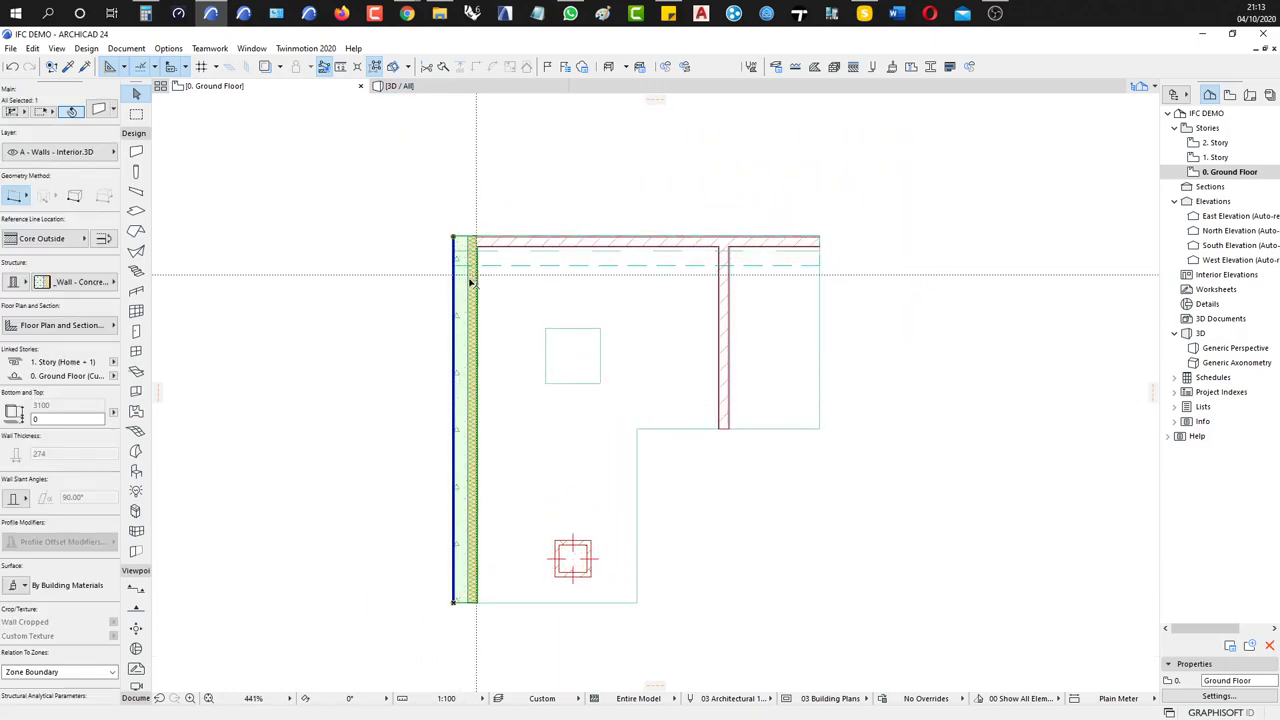
scroll(466, 284, "up", 2)
scroll(443, 225, "down", 5)
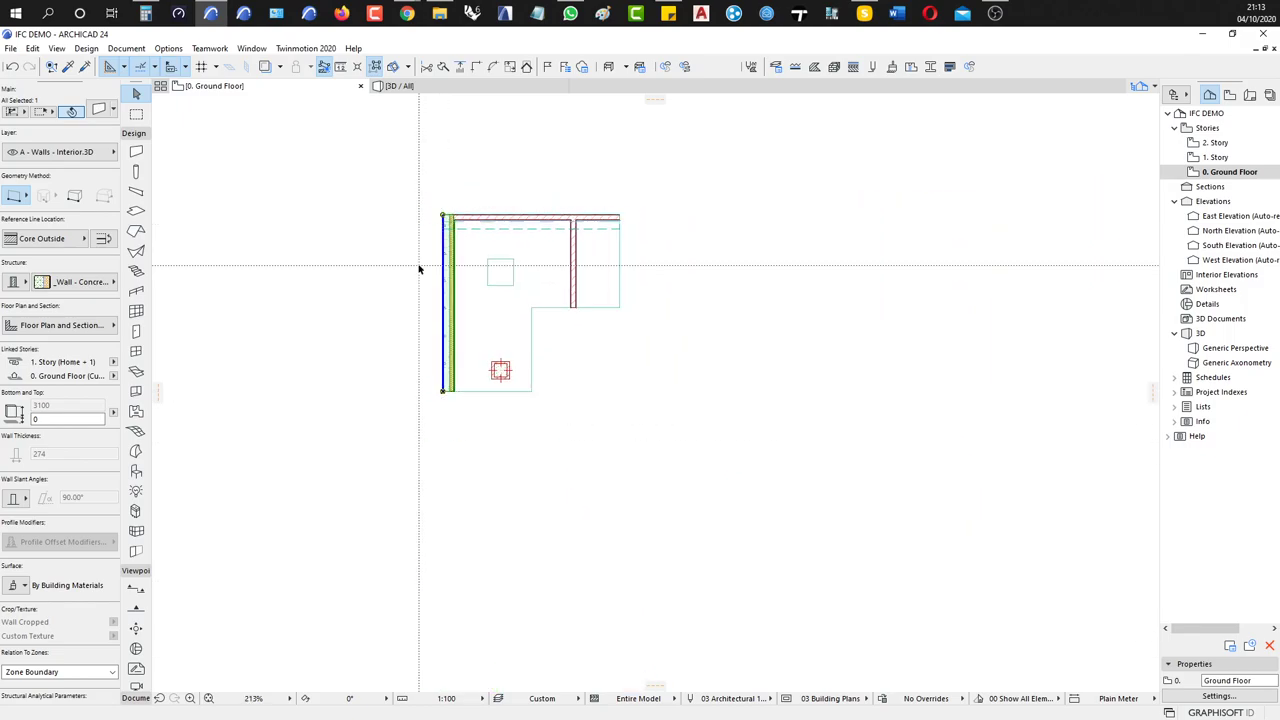
right_click(420, 267)
left_click(555, 476)
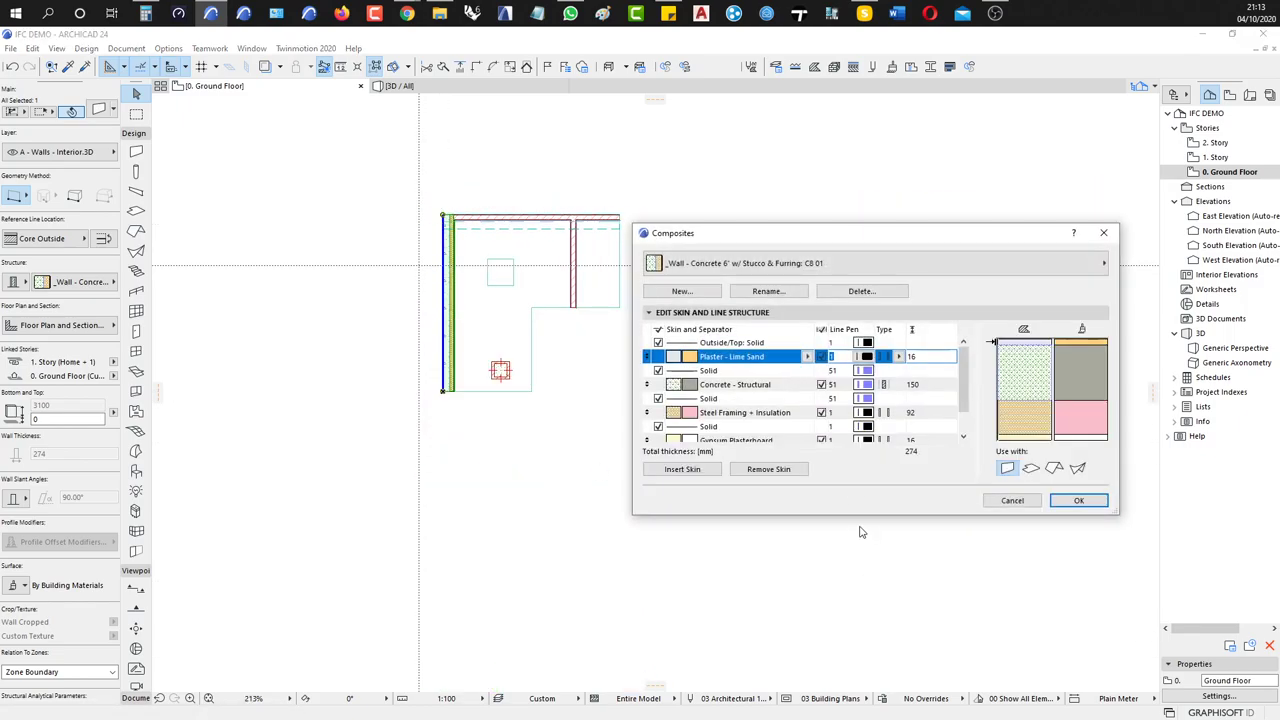
left_click_drag(864, 515, 875, 570)
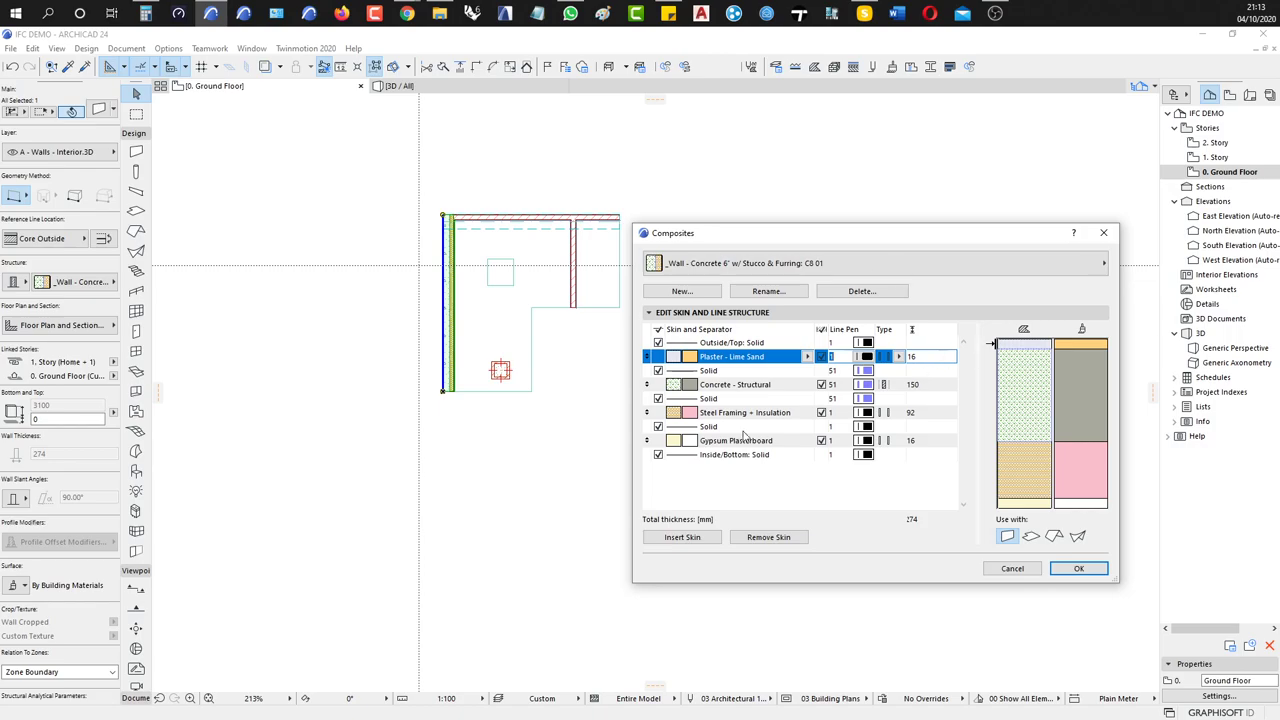
left_click(1013, 568)
Select the interior brick partition to check its wall structure, and clear the selection
left_click(558, 189)
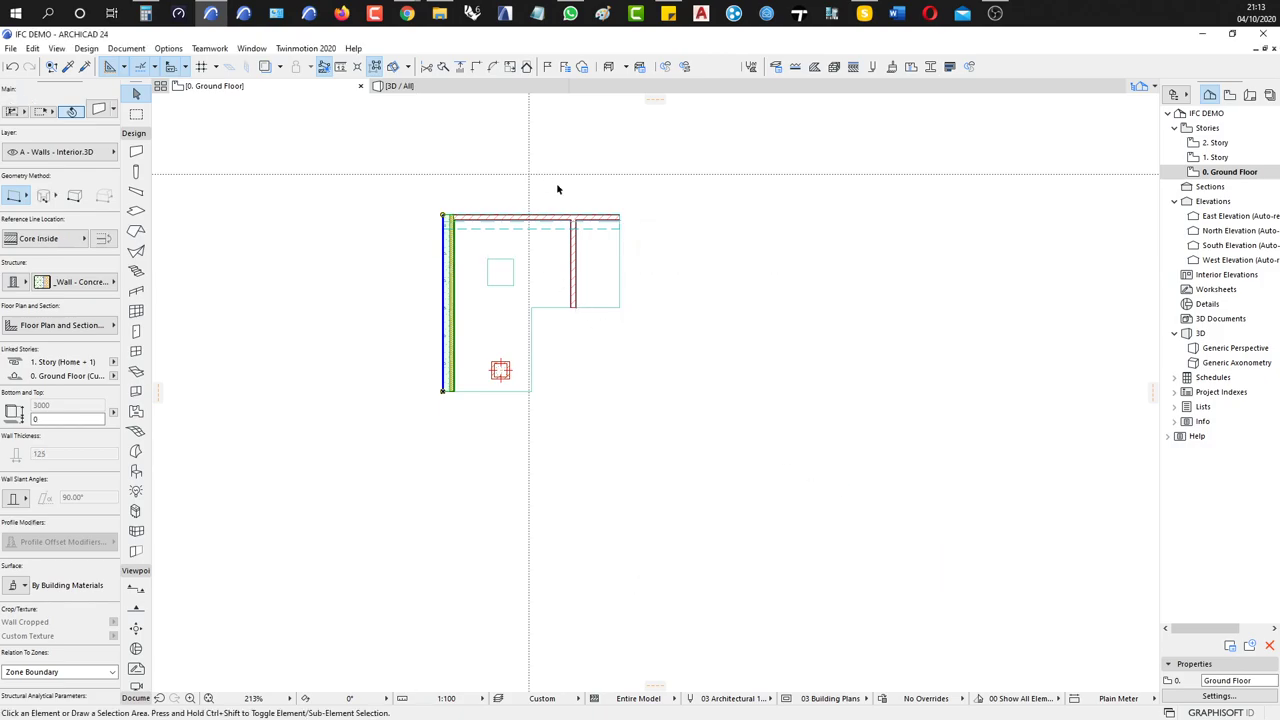
left_click(577, 270)
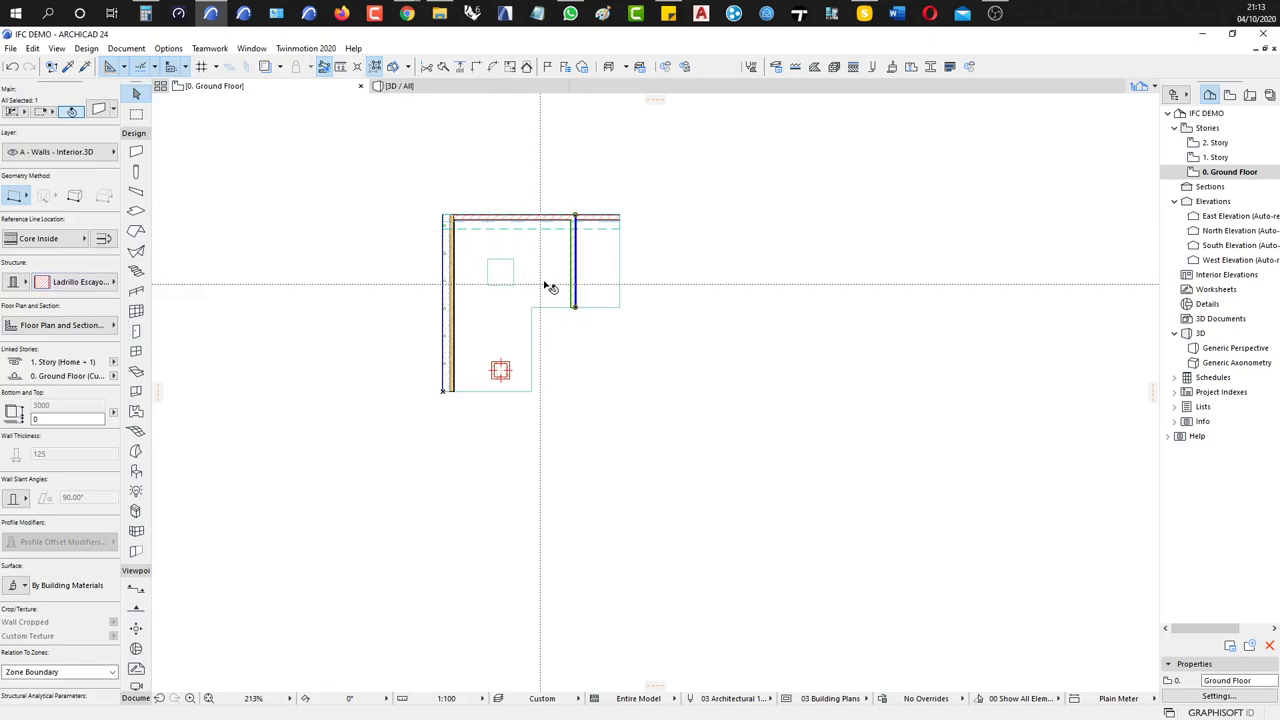
left_click(612, 378)
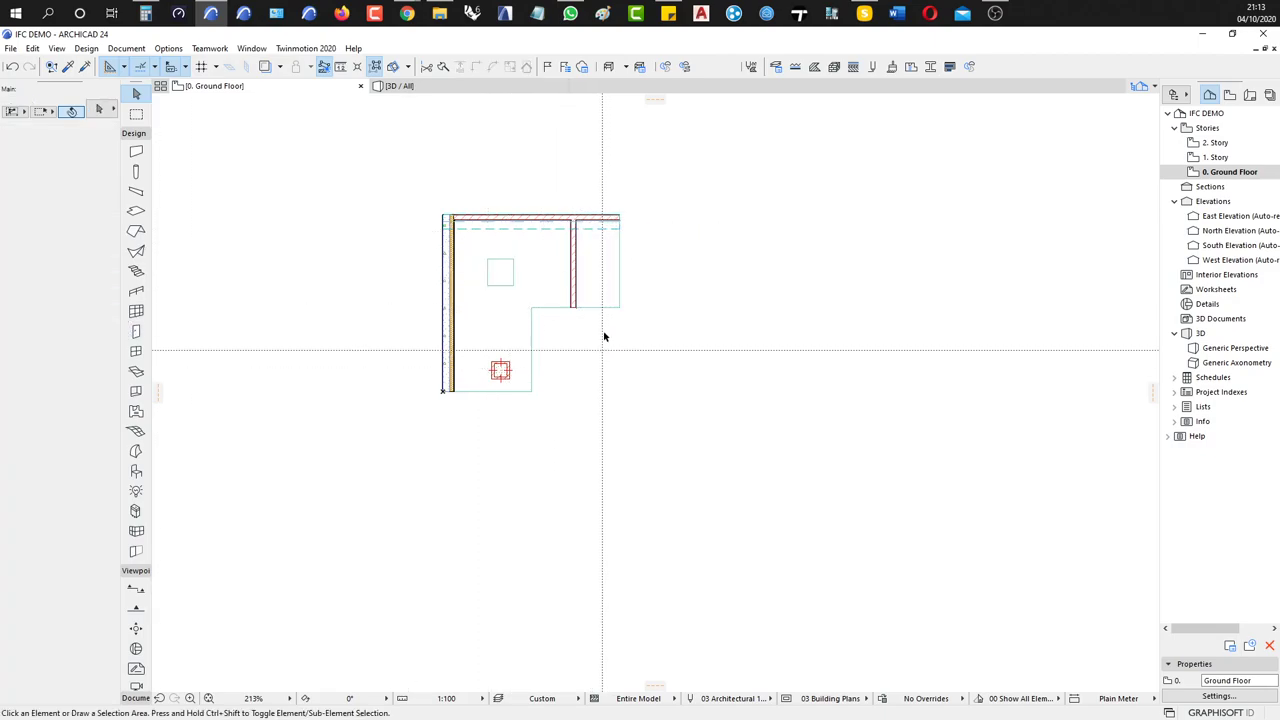
Open the 1. Story floor plan to view the elements on that level
double_click(1216, 158)
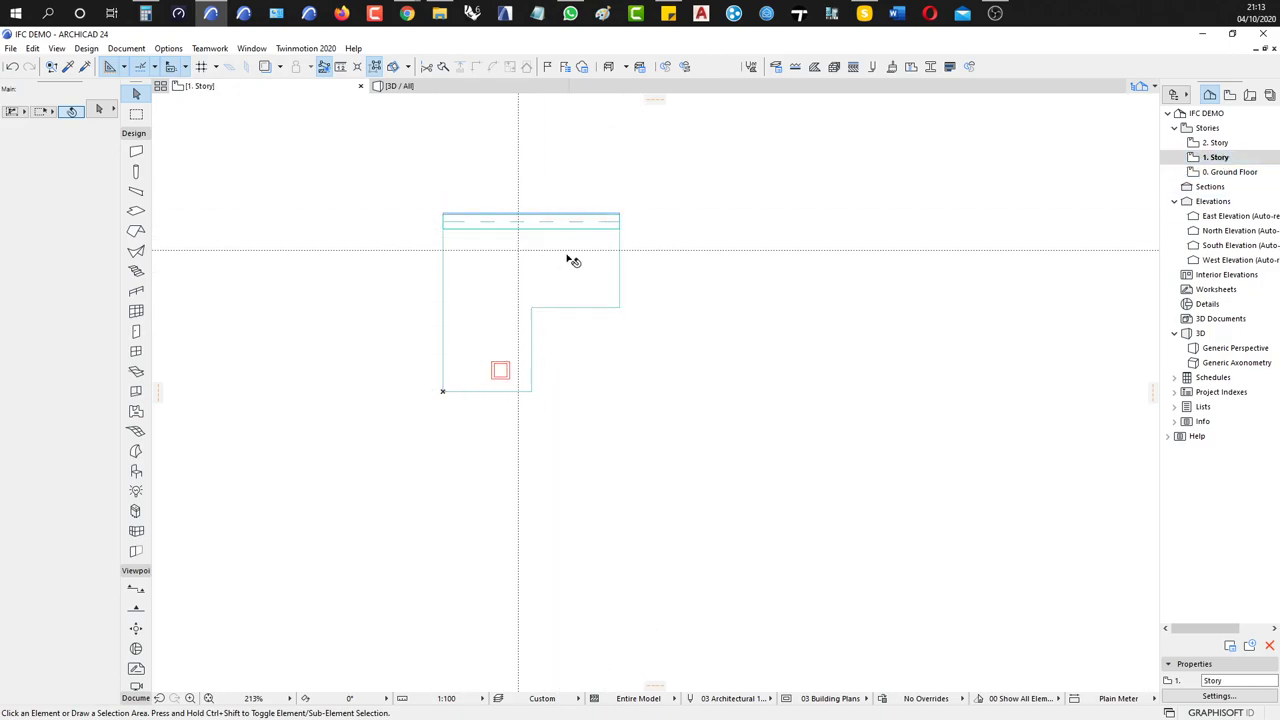
left_click(569, 271)
left_click(624, 233)
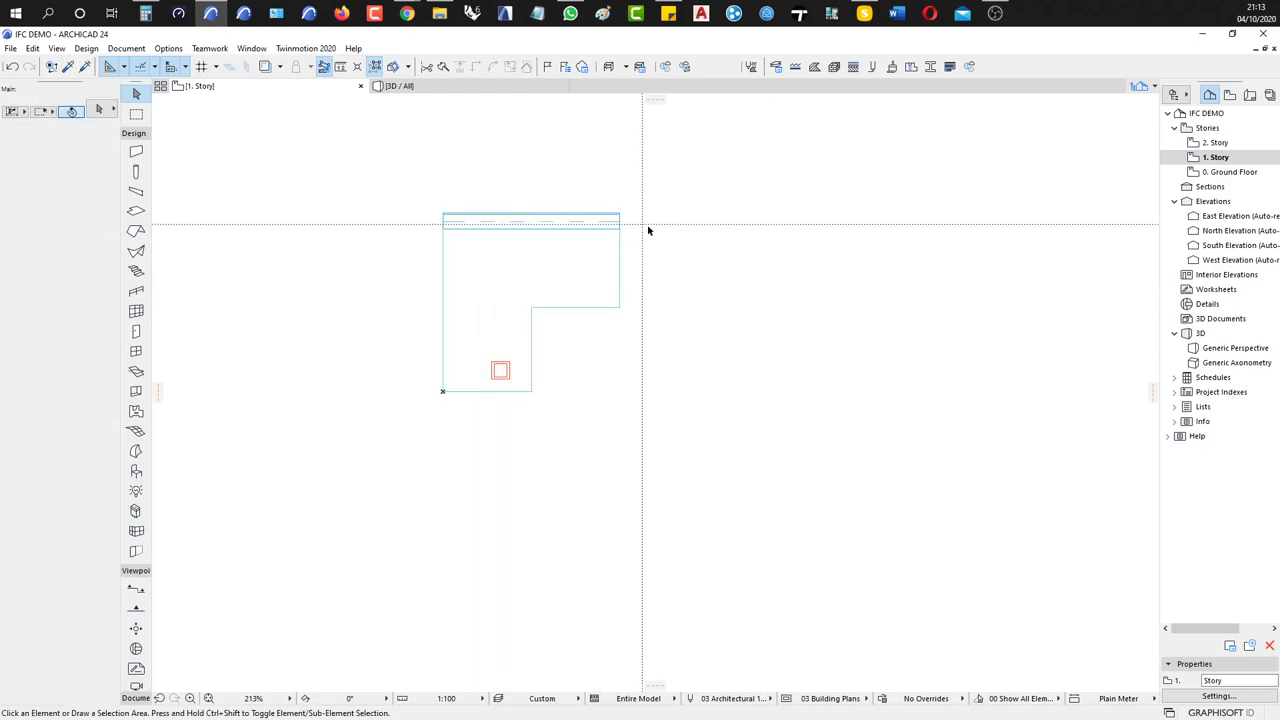
Return to the 3D model and apply the Simplified Plan graphic override with the parapet side facing the viewer
key("F3")
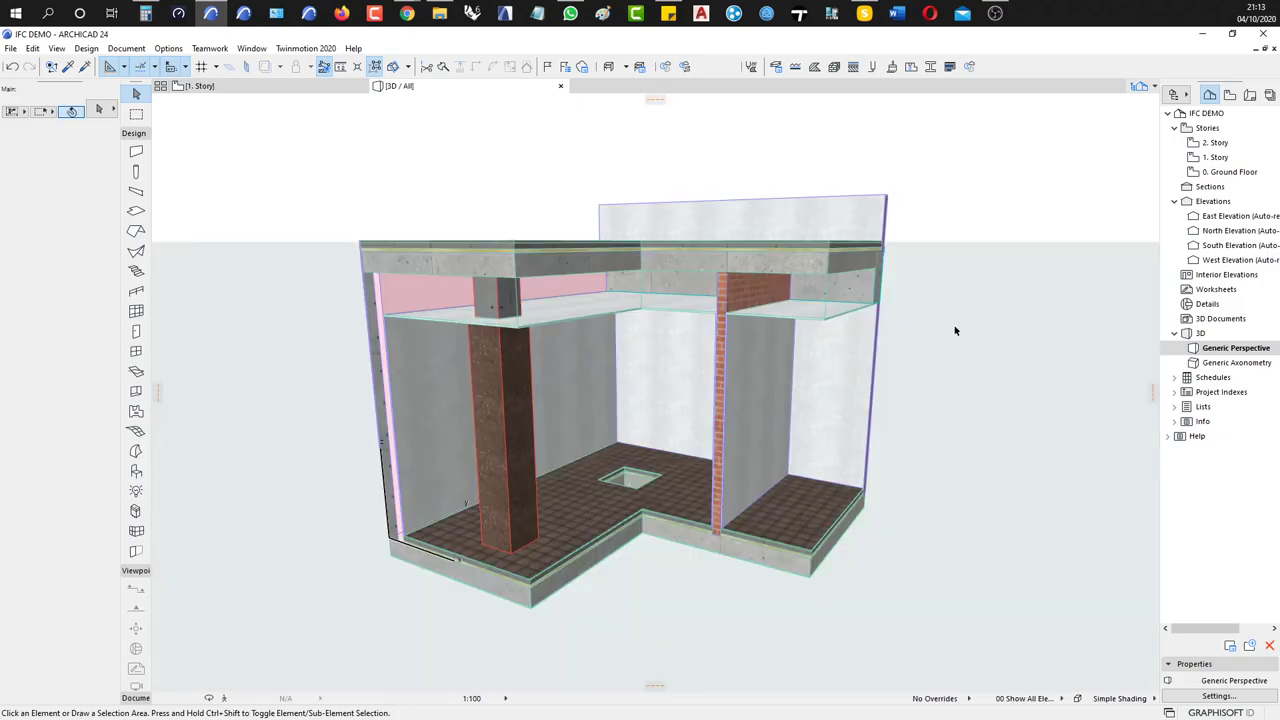
middle_click_drag(874, 329, 749, 549, "shift")
left_click(933, 698)
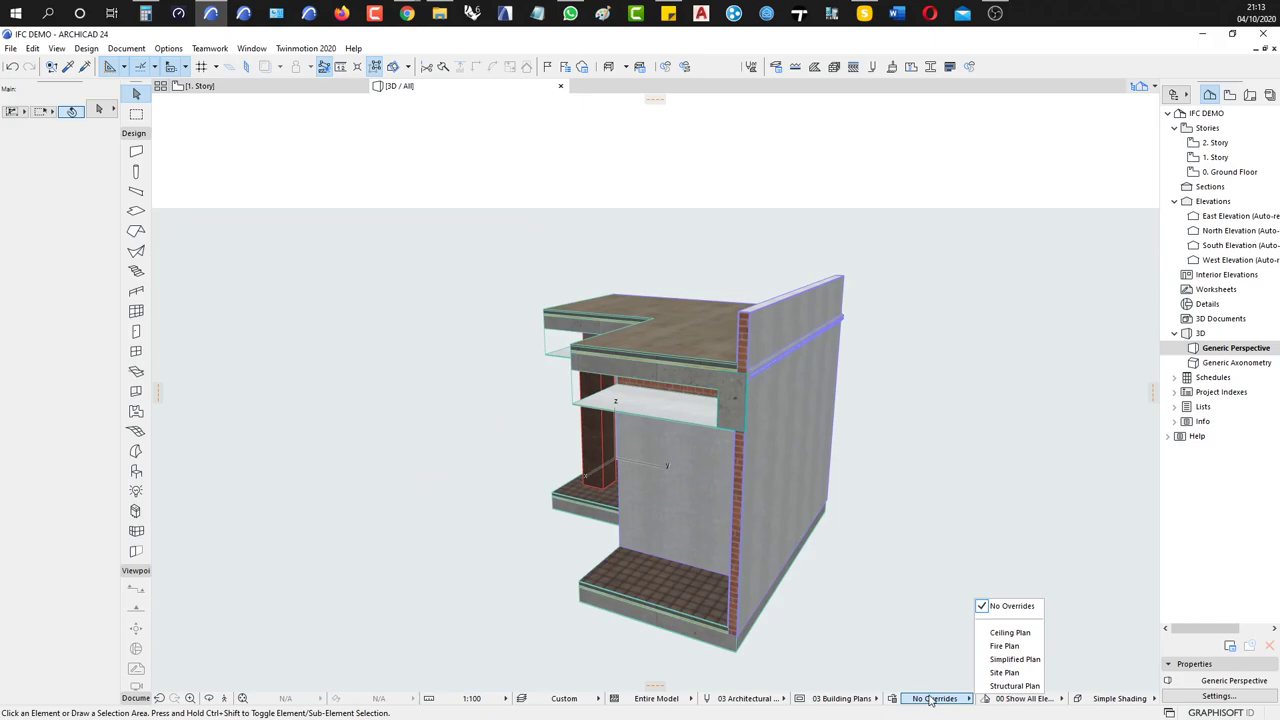
left_click(1022, 660)
Select the parapet wall with the cornice in 3D and open its complex profile for editing
scroll(771, 387, "up", 6)
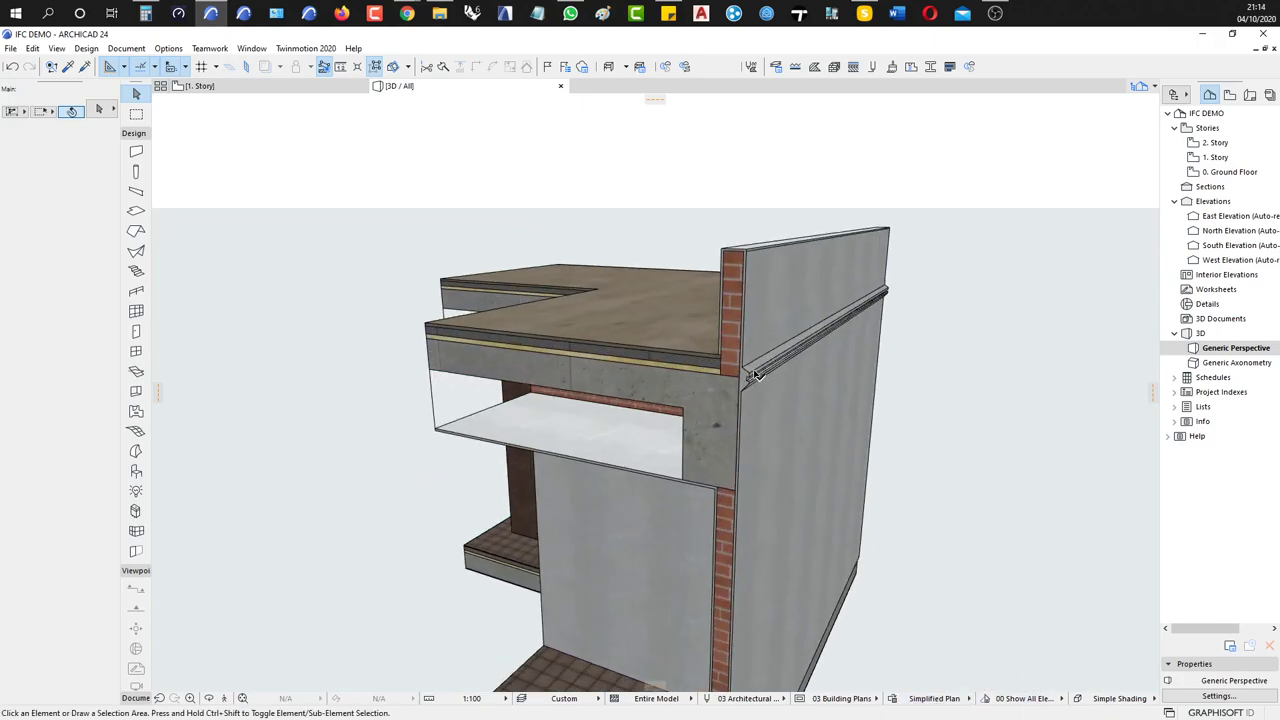
middle_click_drag(771, 387, 676, 375, "shift")
left_click(678, 377)
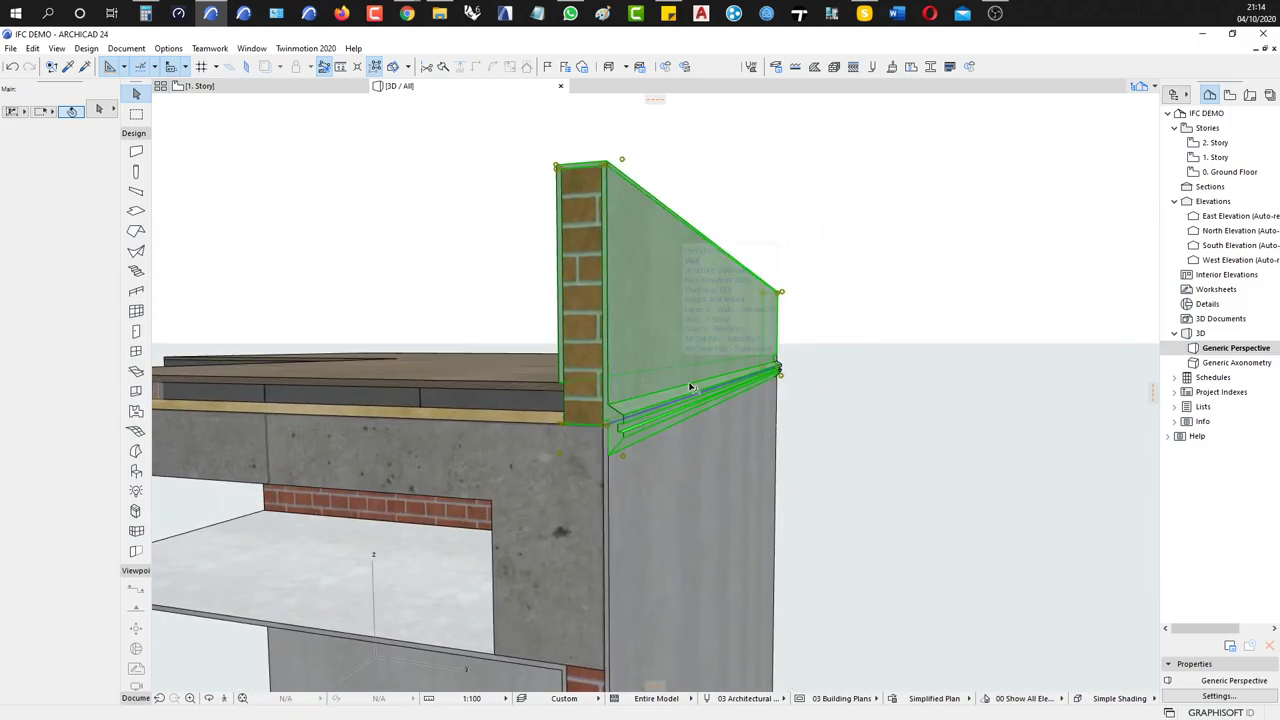
left_click(914, 286)
left_click(657, 330)
right_click(657, 335)
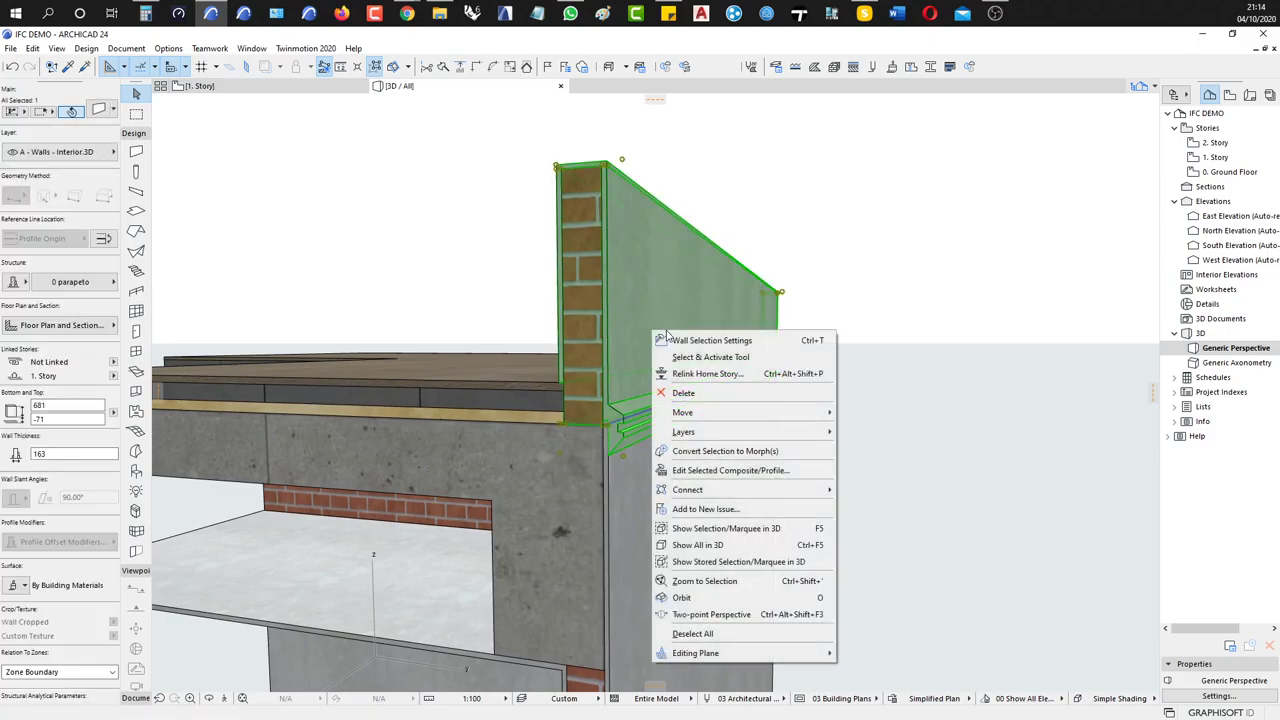
left_click(745, 470)
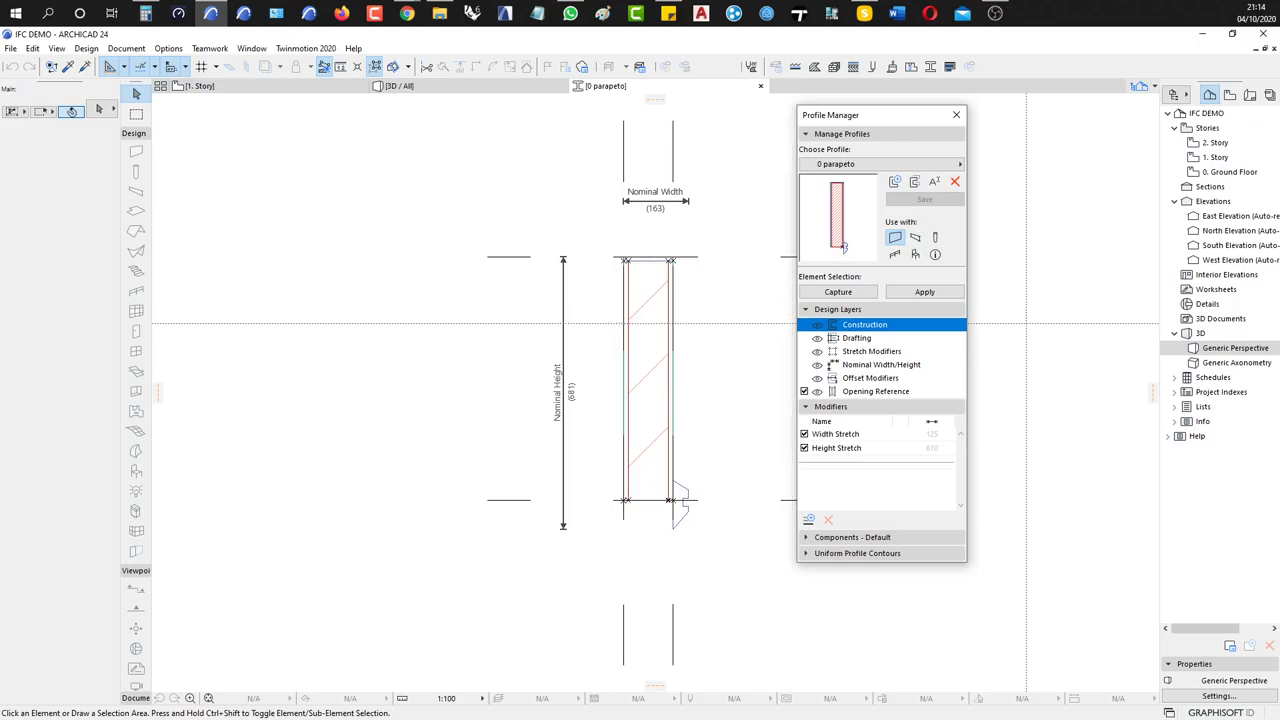
Examine the 0 parapet profile and its cornice shape, and close the profile editor and Profile Manager without changes
key("alt+Tab")
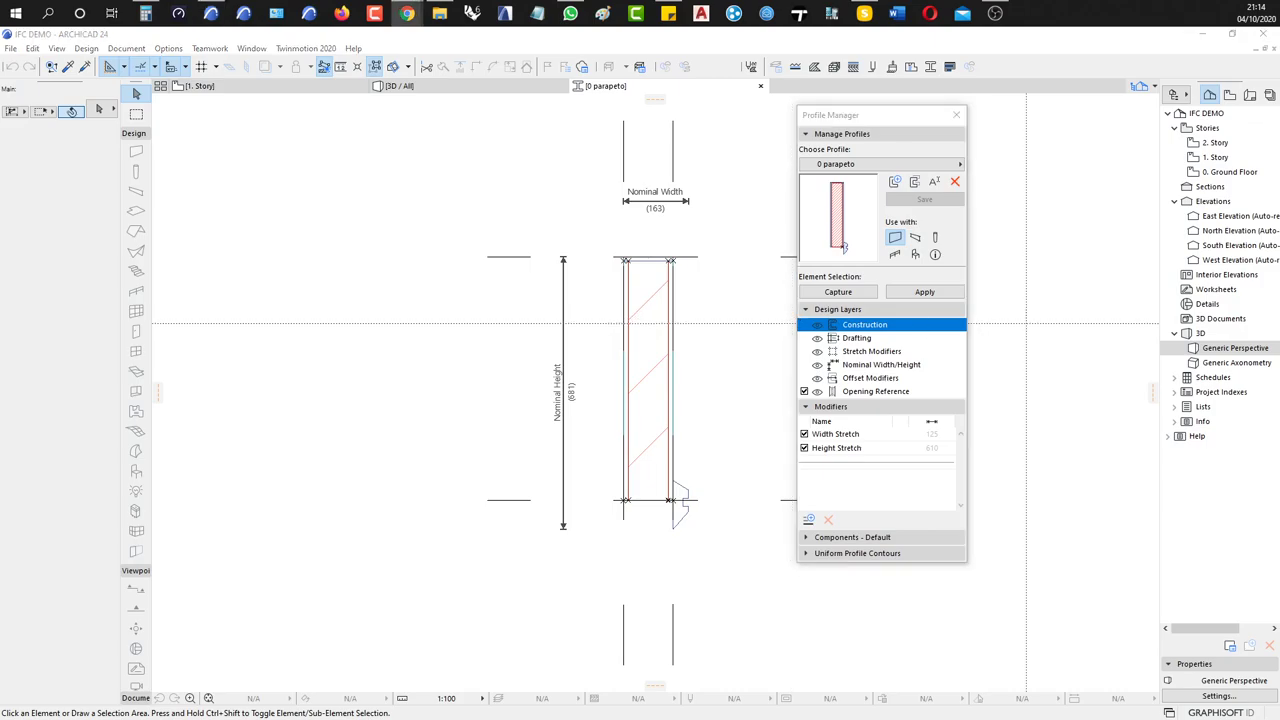
key("alt+Tab")
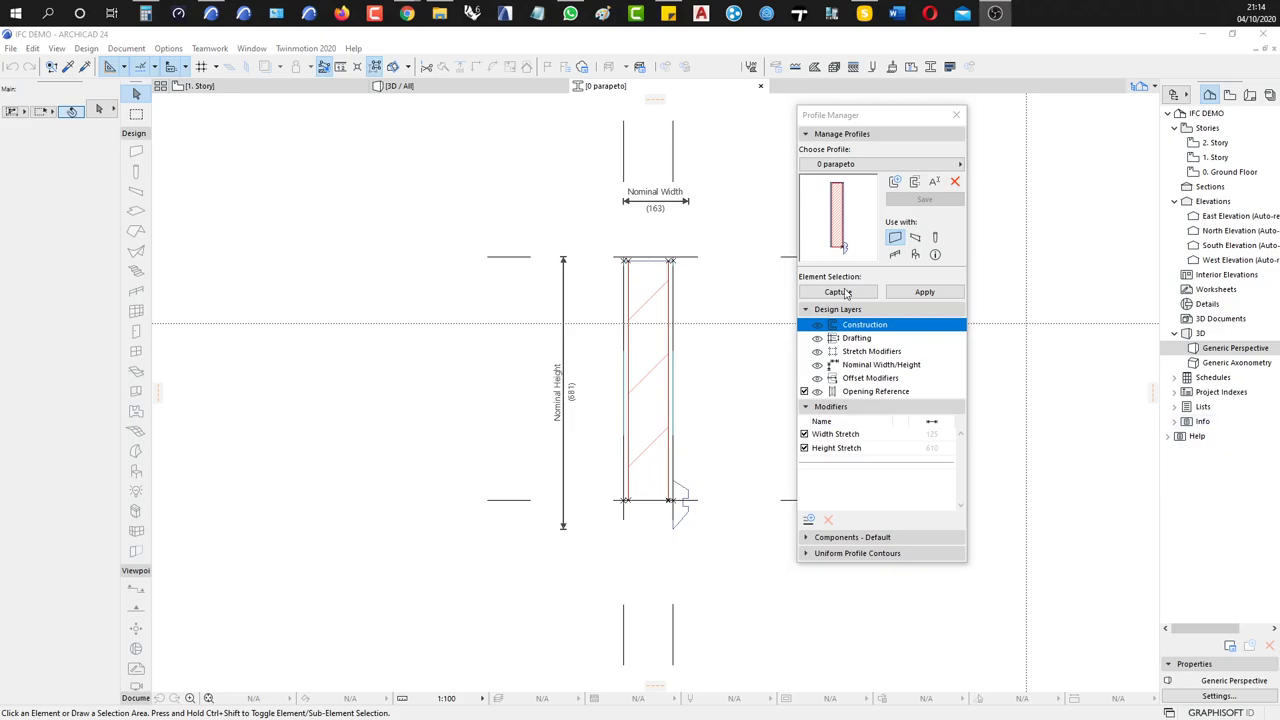
left_click(680, 503)
left_click(680, 505)
left_click(720, 418)
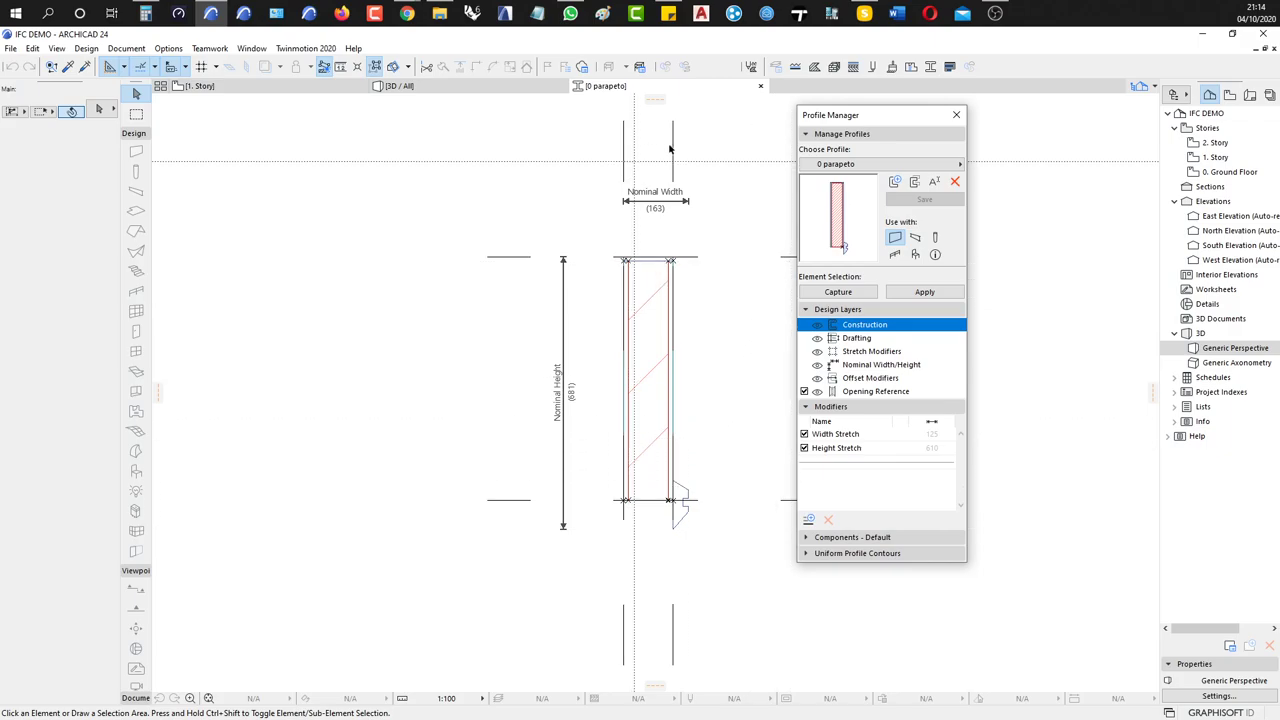
left_click(760, 87)
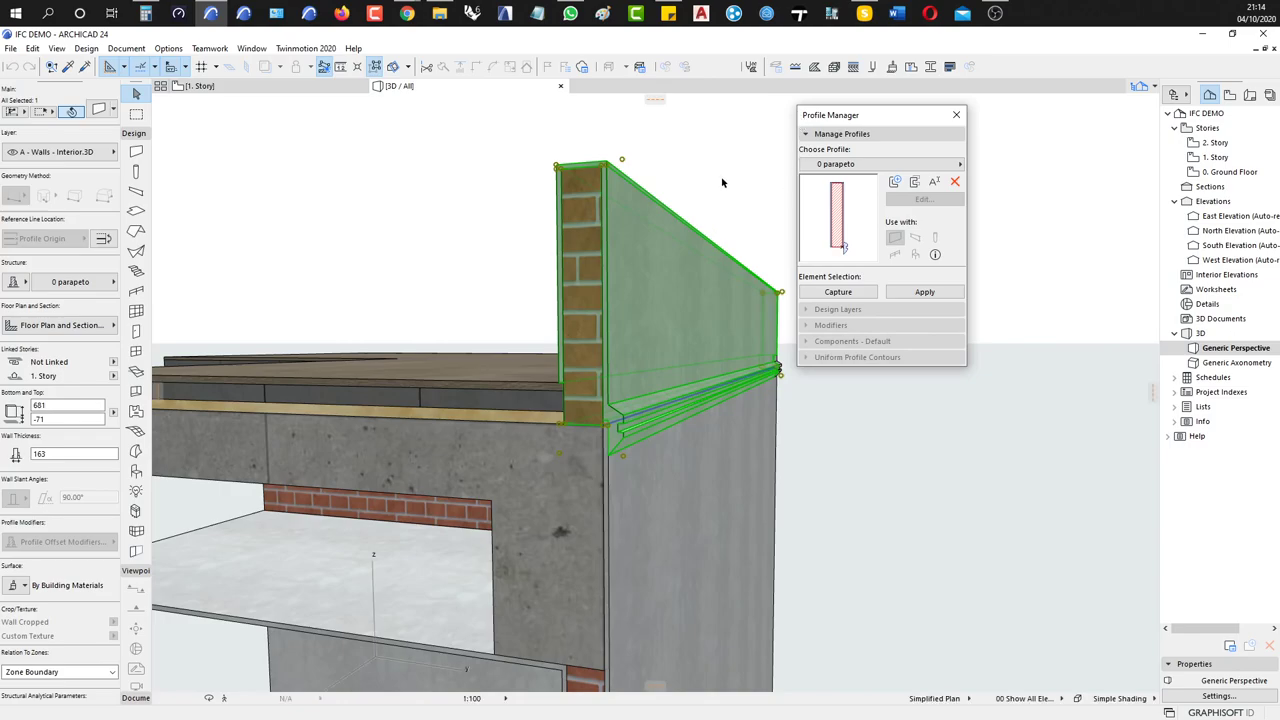
key("Escape")
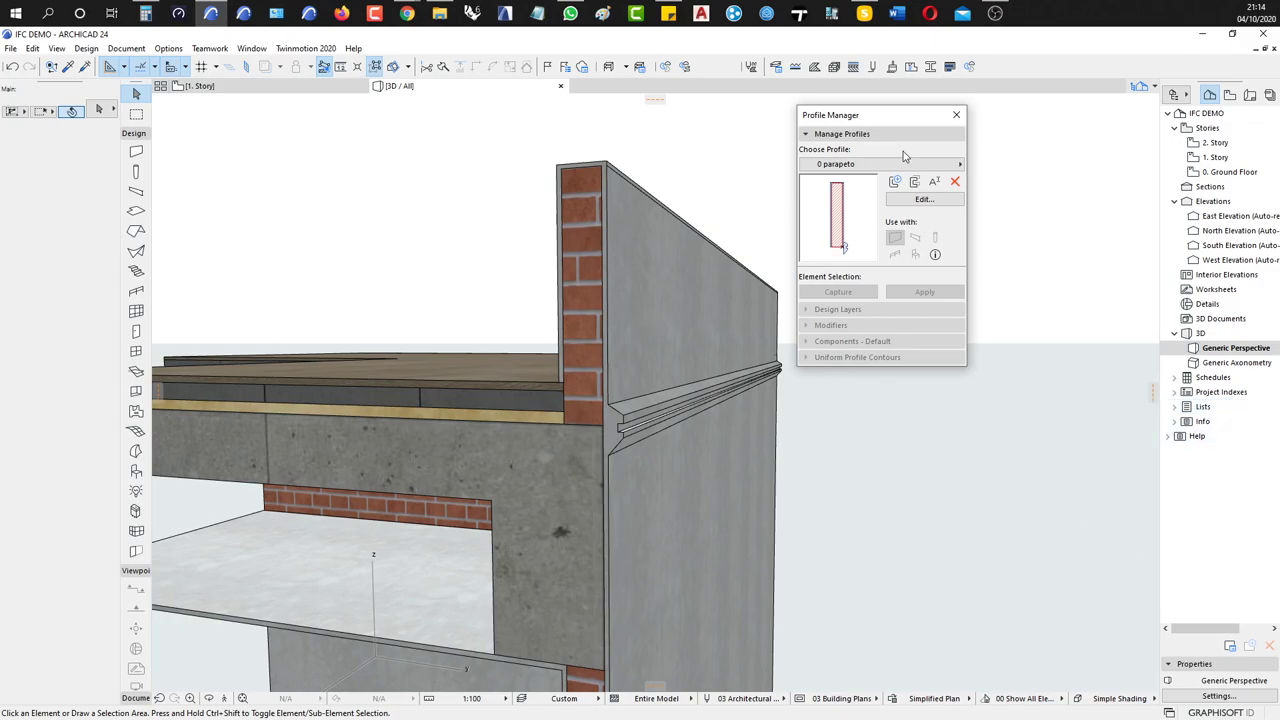
left_click(957, 117)
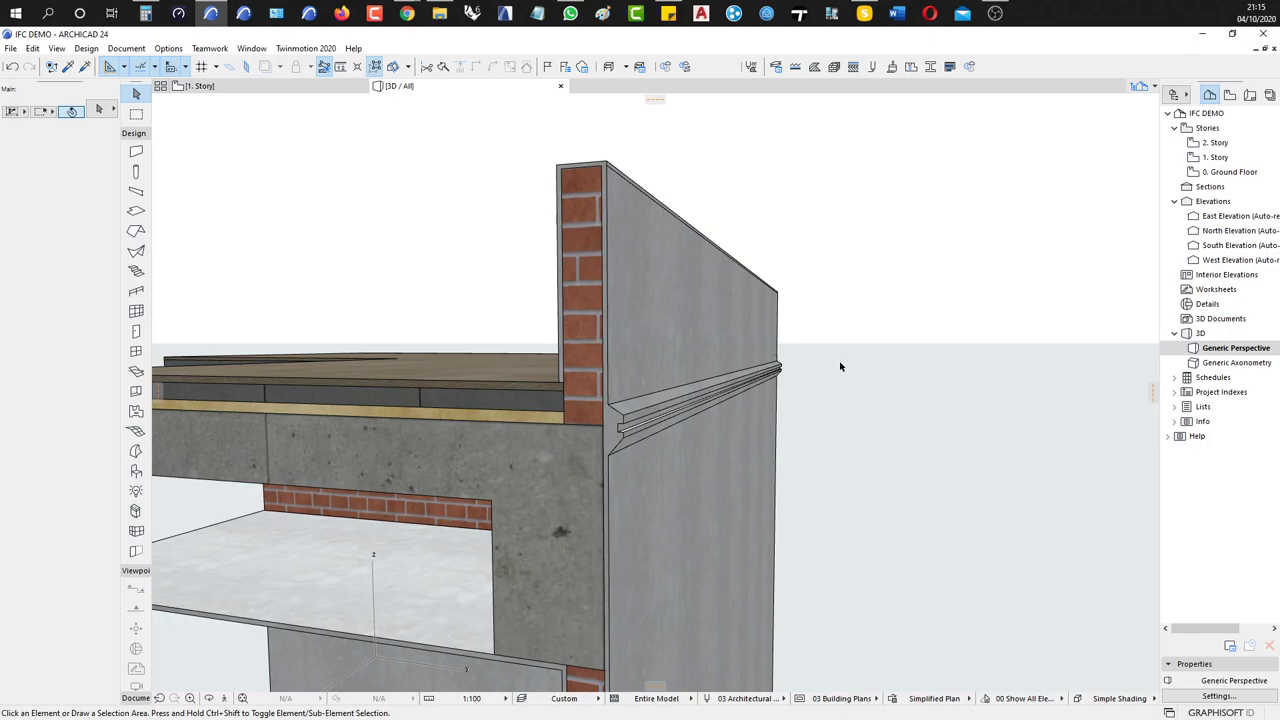
Review the surface, intersection priority, classification and physical properties of the Steel Framing + Insulation building material
scroll(840, 365, "down", 5)
middle_click_drag(840, 363, 687, 398, "shift")
scroll(687, 398, "up", 2)
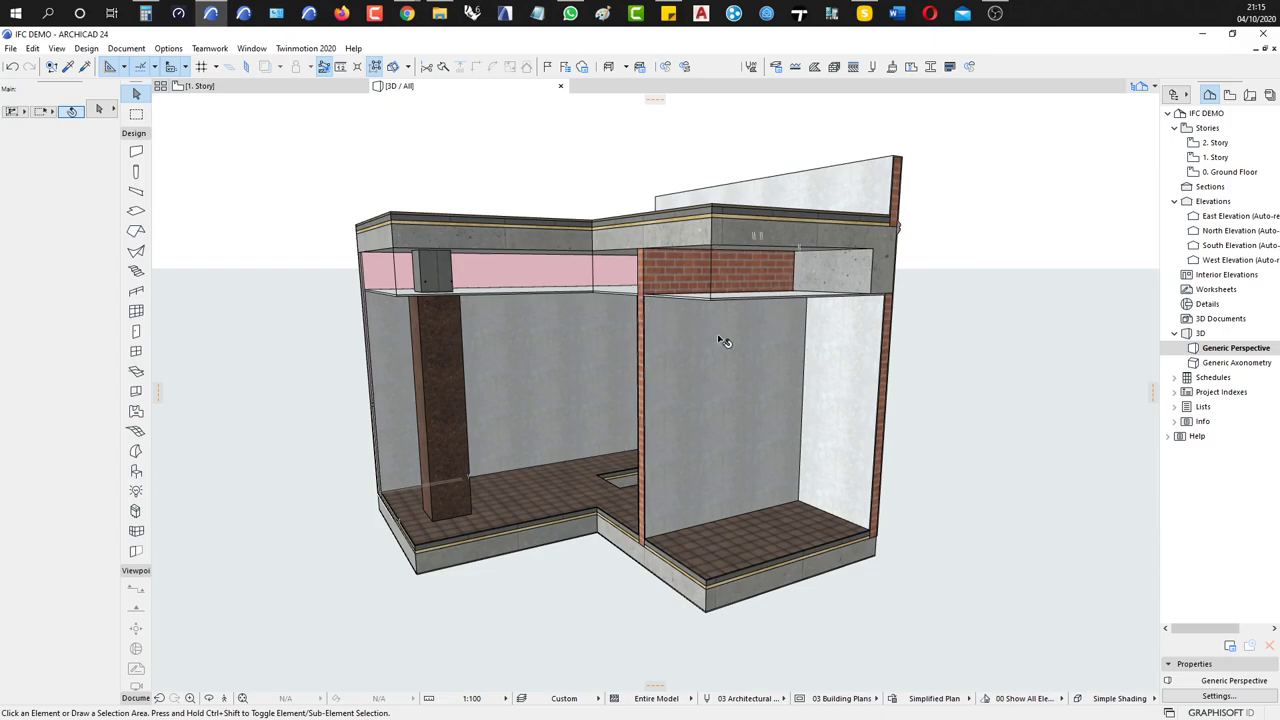
mouse_move(723, 393)
left_click(834, 66)
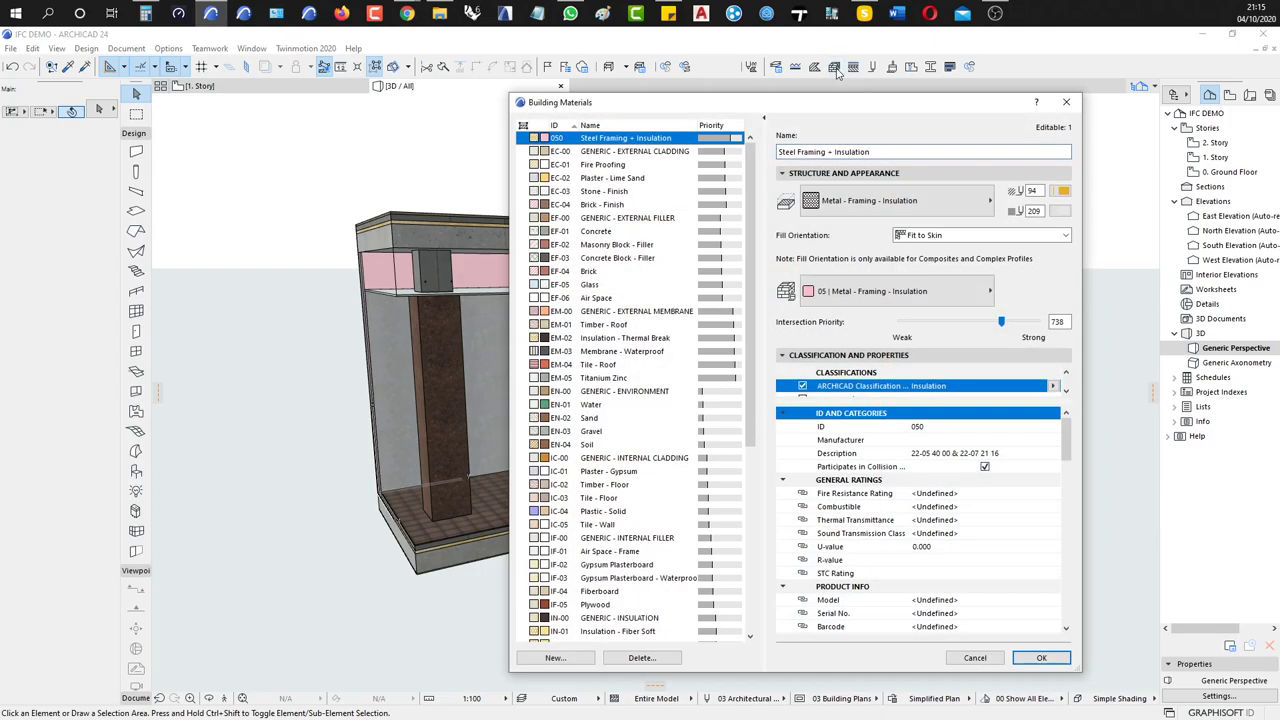
left_click_drag(862, 104, 798, 102)
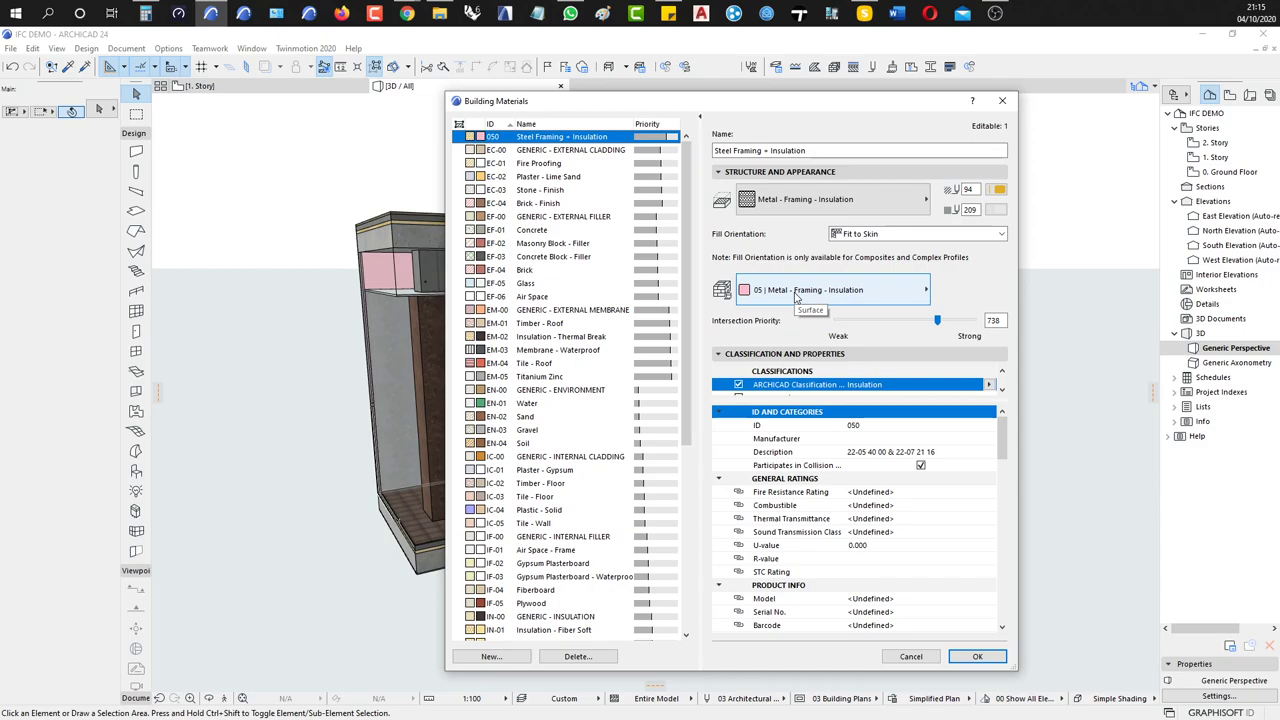
left_click(986, 320)
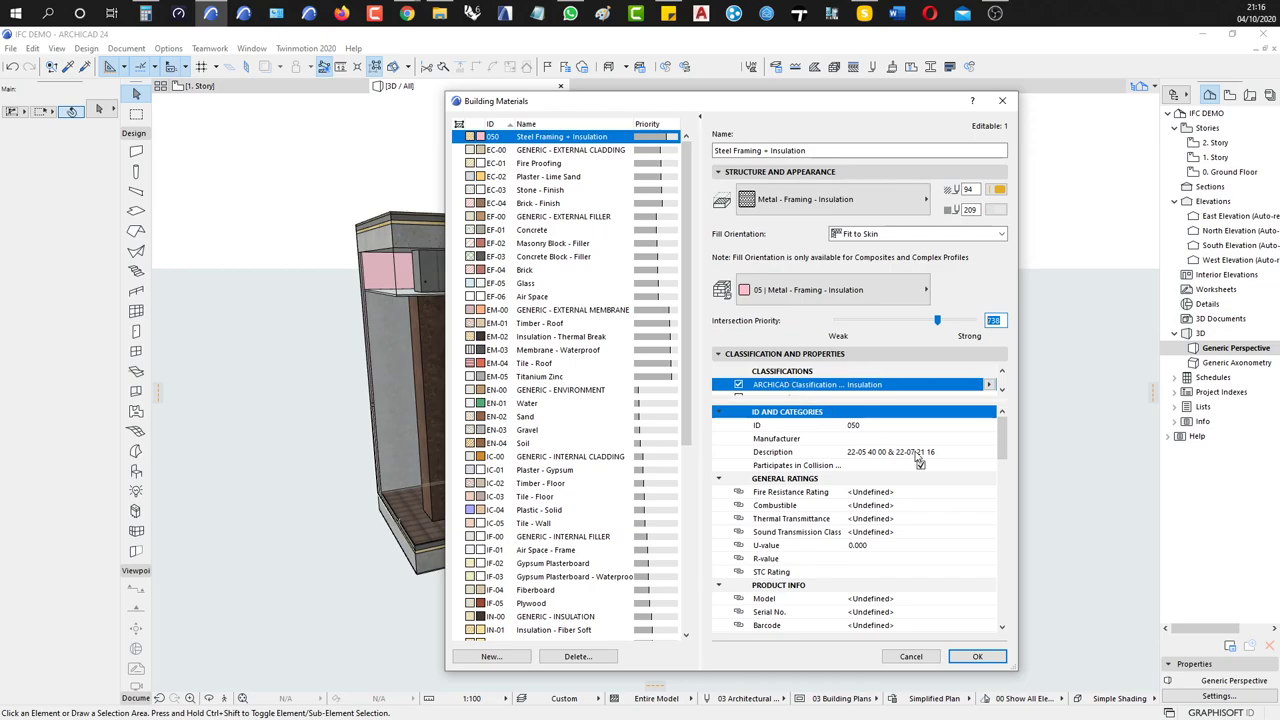
scroll(918, 458, "down", 10)
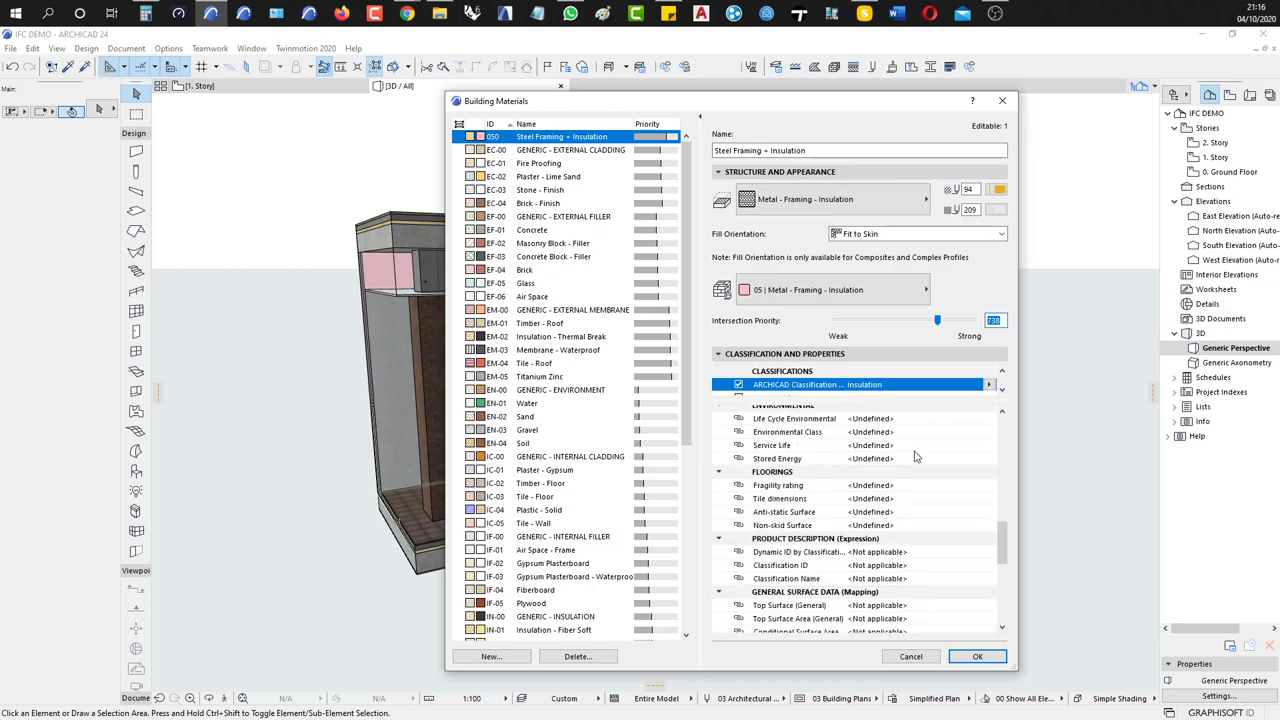
scroll(918, 456, "down", 5)
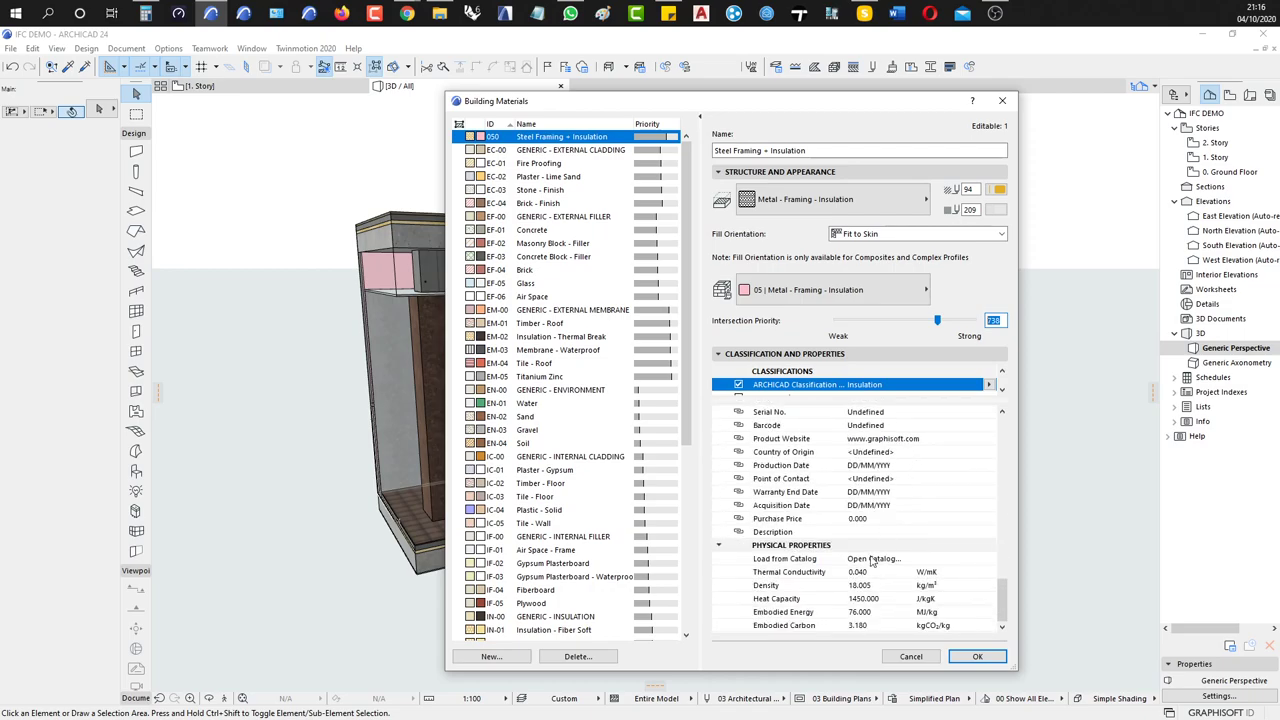
Browse the Material Catalog for the insulation's physical properties, and close the catalog and Building Materials dialog without changes
left_click(882, 562)
left_click(895, 564)
scroll(597, 325, "down", 6)
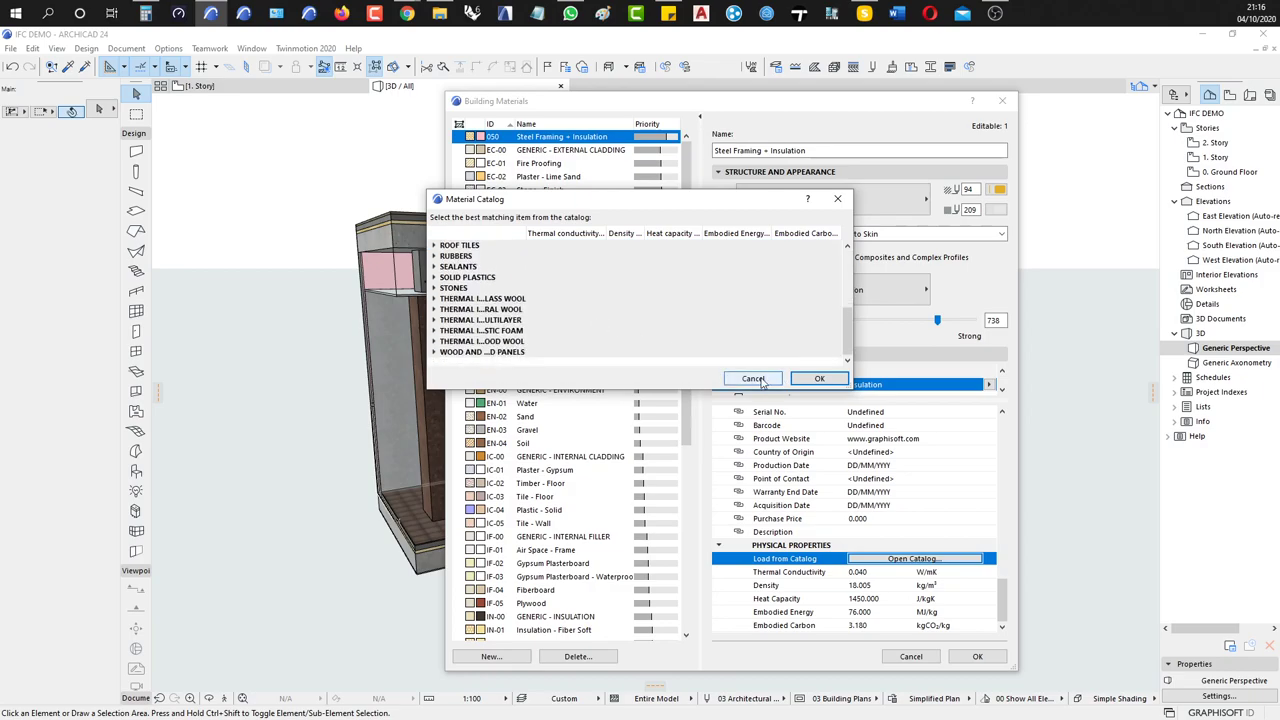
left_click(753, 379)
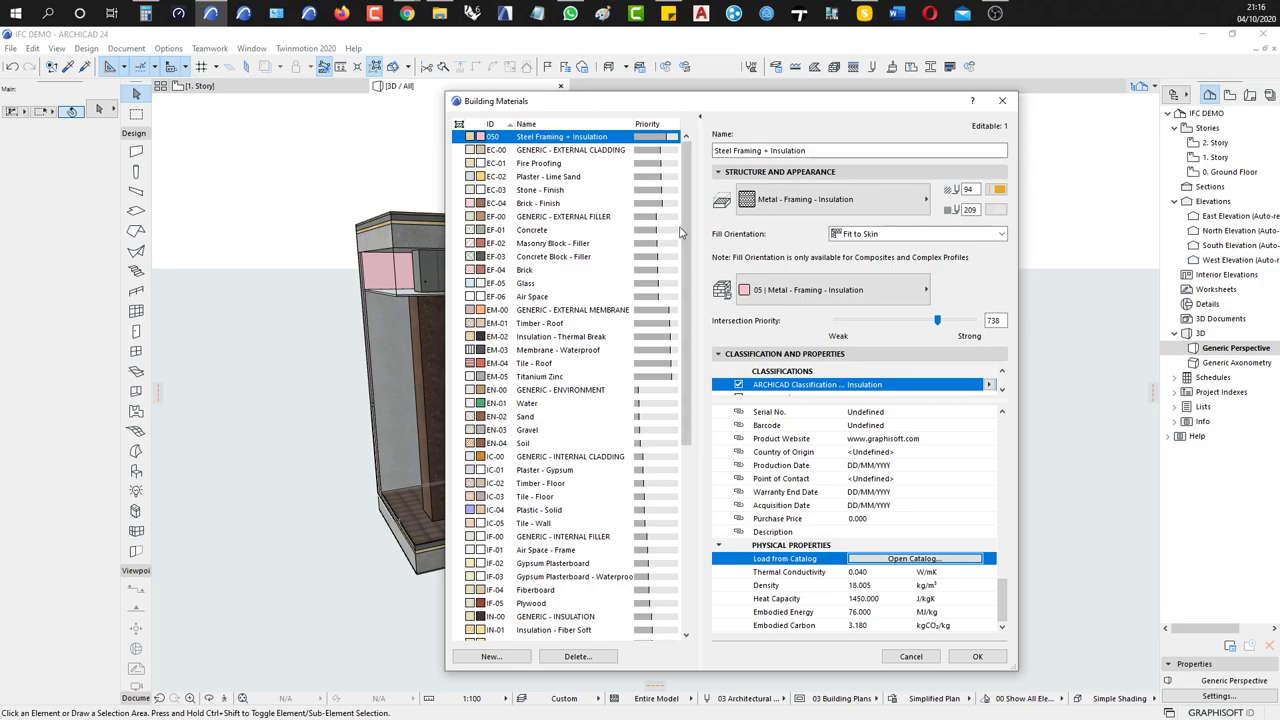
left_click(1002, 100)
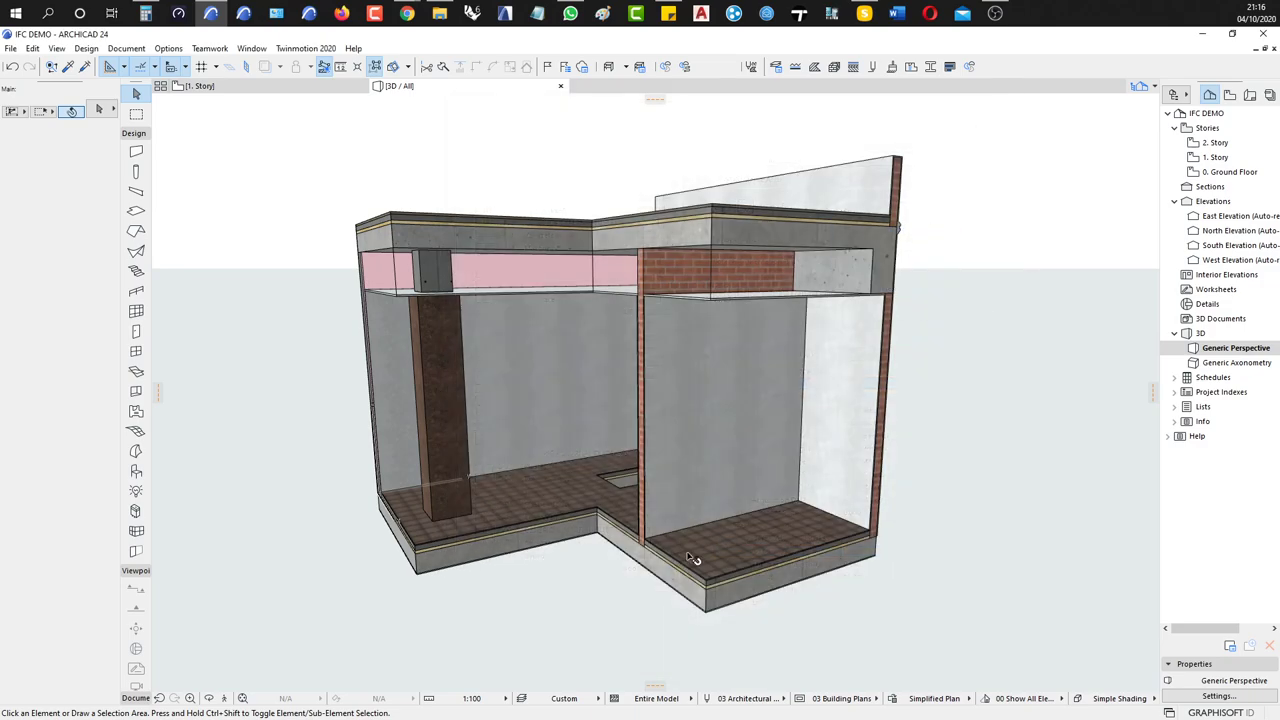
middle_click_drag(661, 561, 775, 590, "shift")
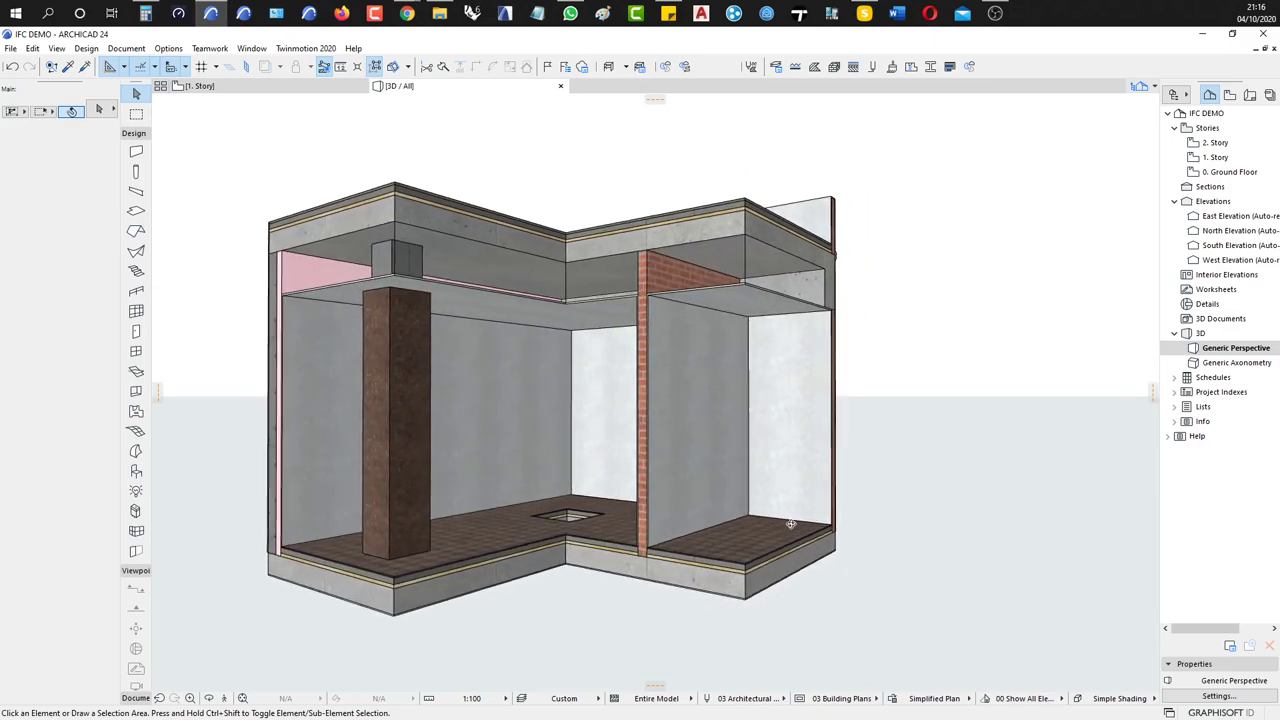
Copy the ground floor slab vertically to an elevation of 1197 mm and examine how its layers intersect the brick partition wall
left_click(787, 577)
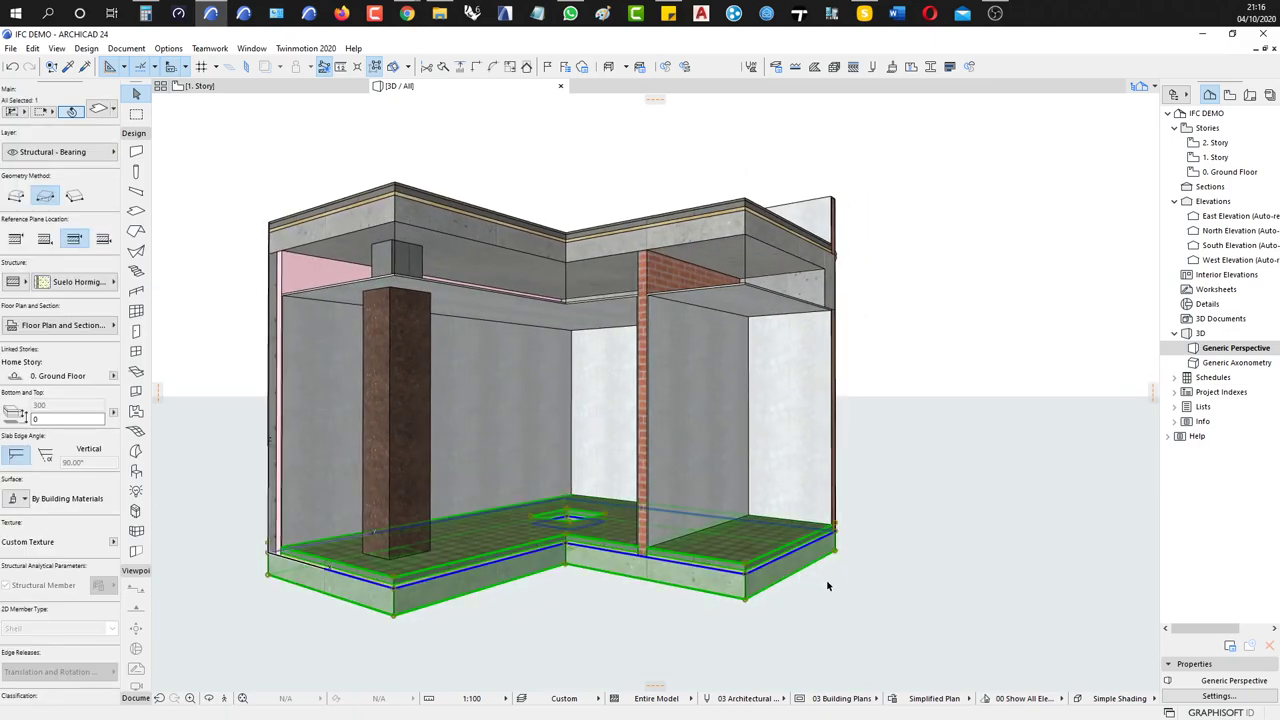
key("ctrl+d")
left_click(800, 596)
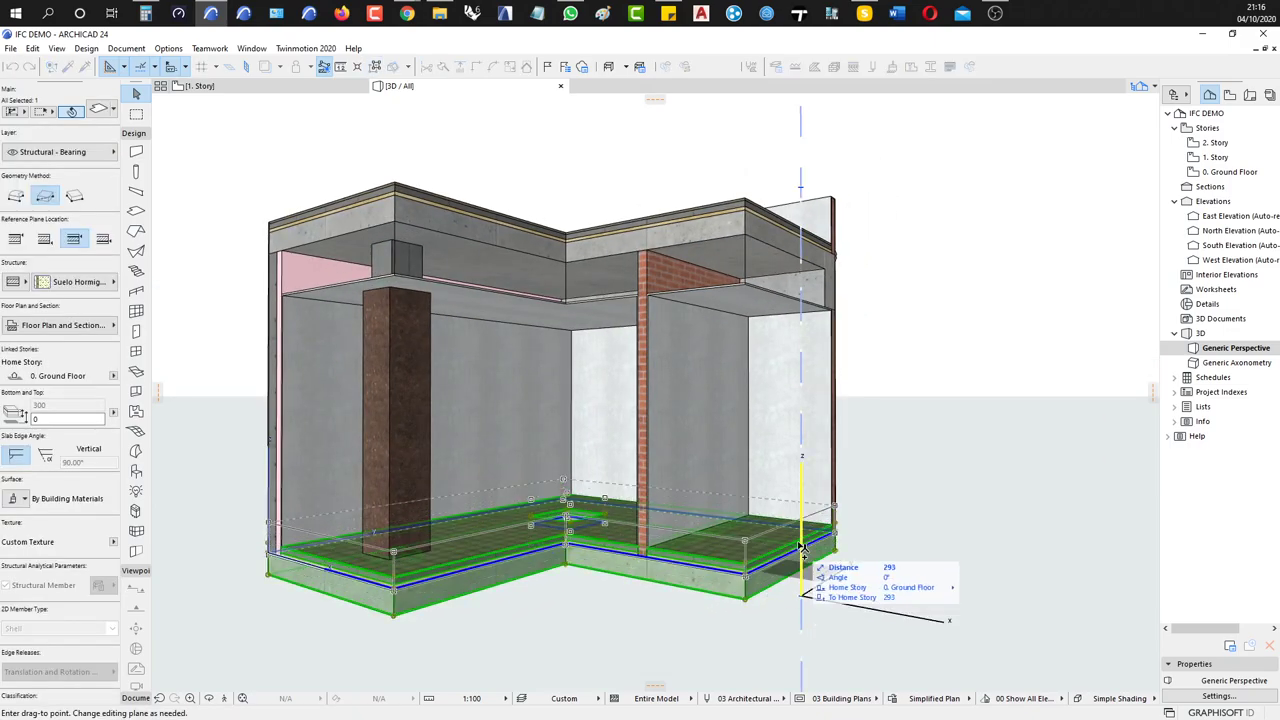
left_click(800, 454)
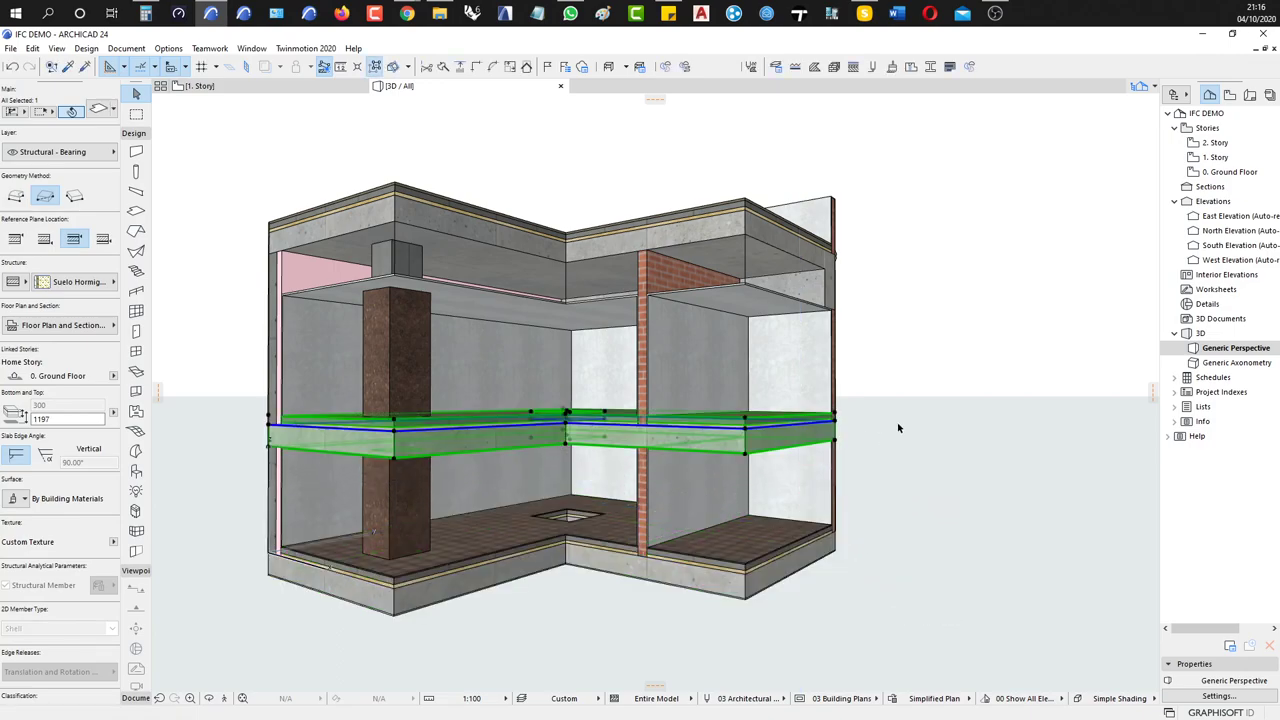
left_click(875, 448)
scroll(648, 428, "up", 8)
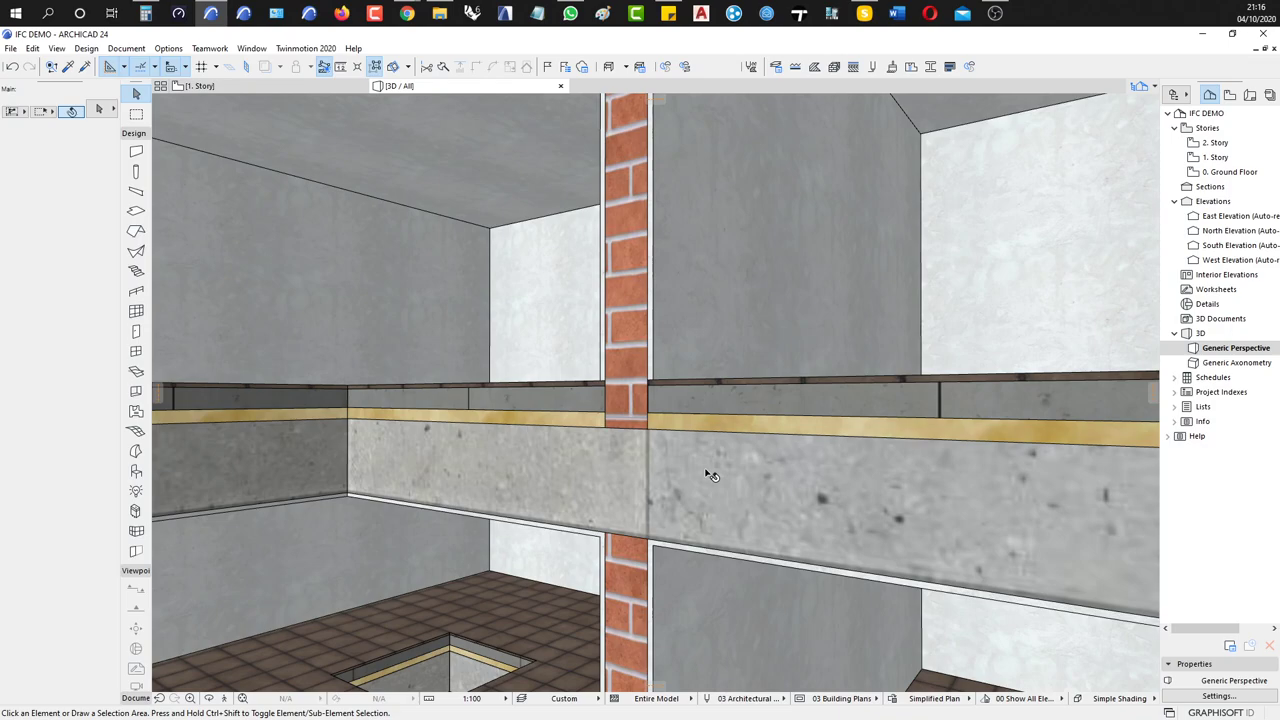
mouse_move(712, 476)
left_click(697, 383)
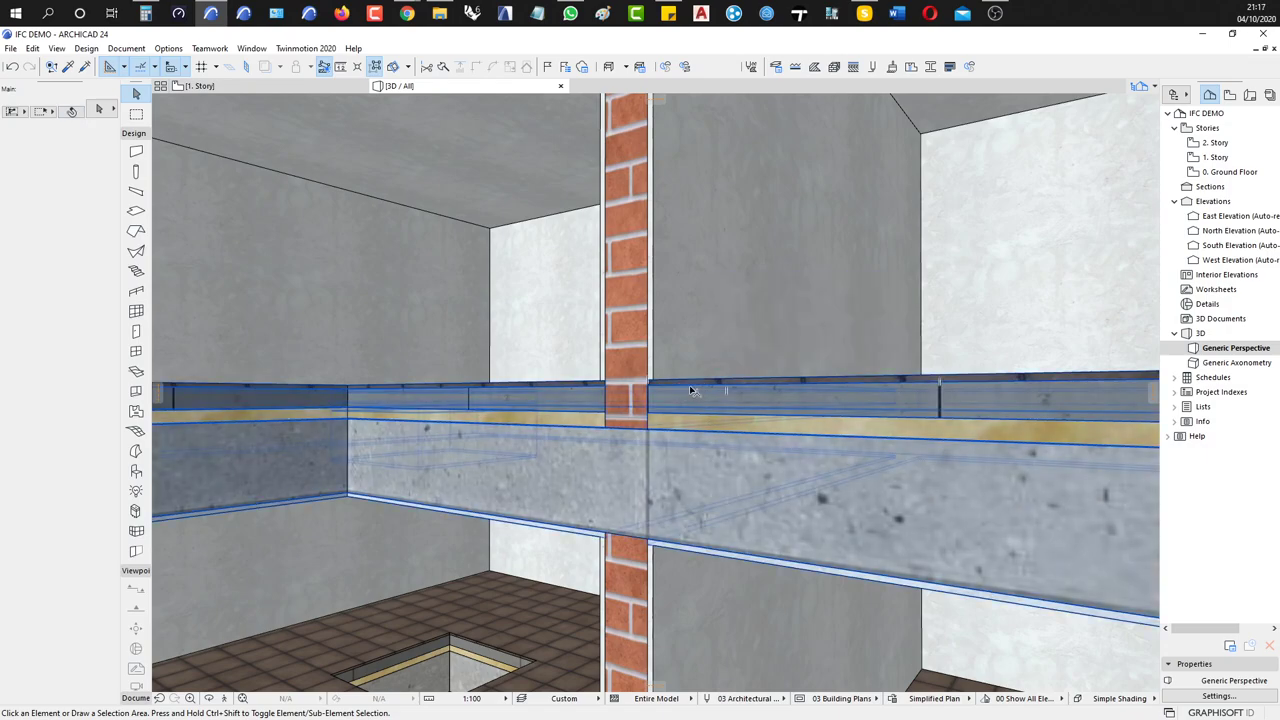
middle_click_drag(691, 385, 698, 405)
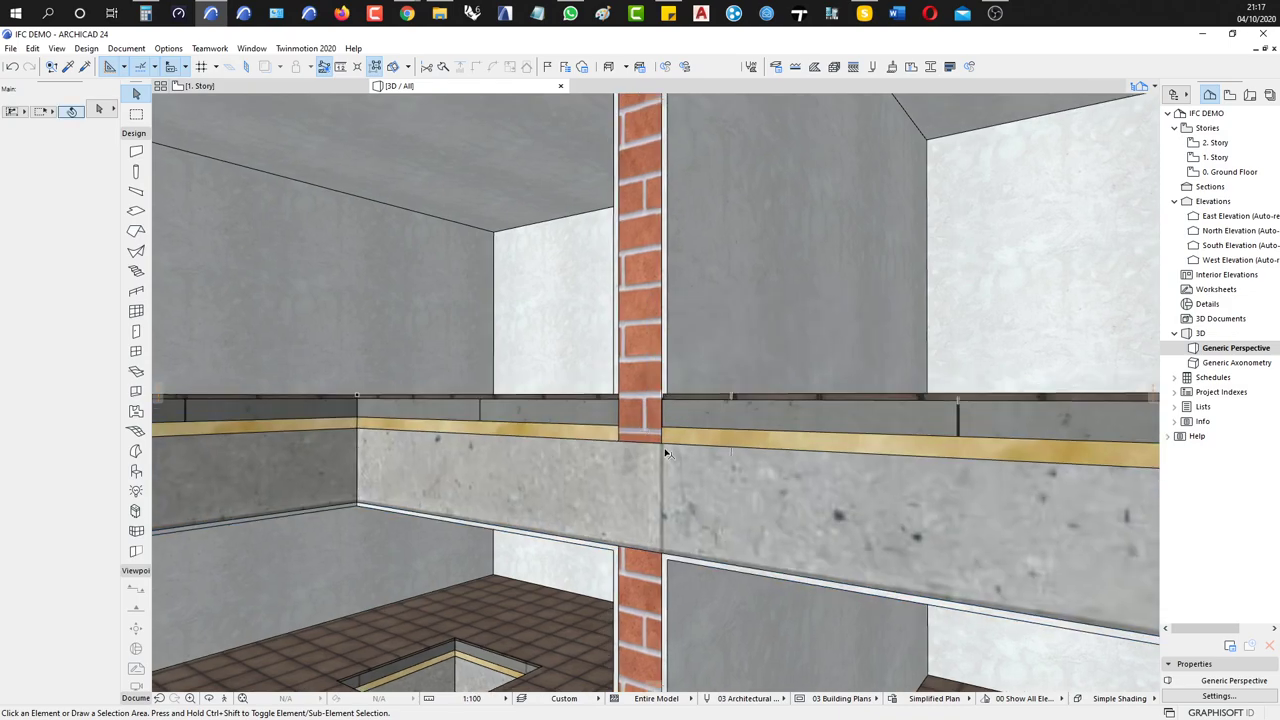
scroll(665, 455, "down", 10)
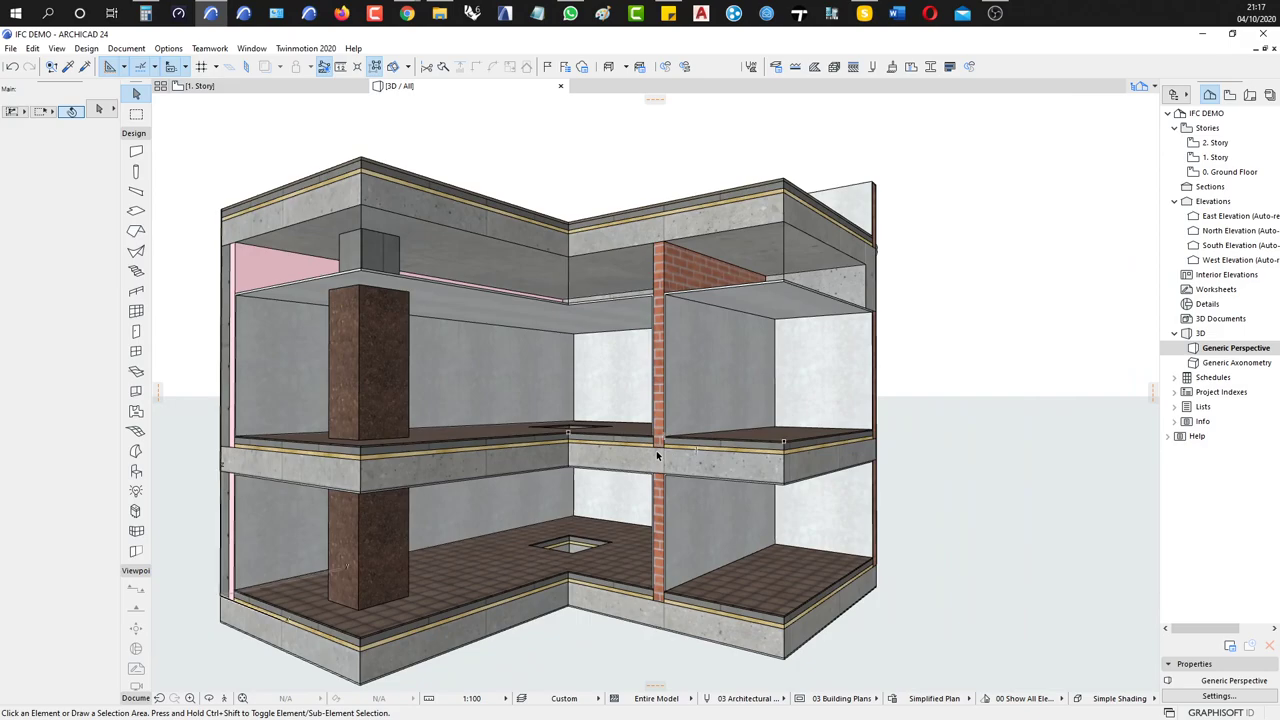
Delete the intermediate slab copy placed between the ground floor slab and the roof slab
left_click(748, 477)
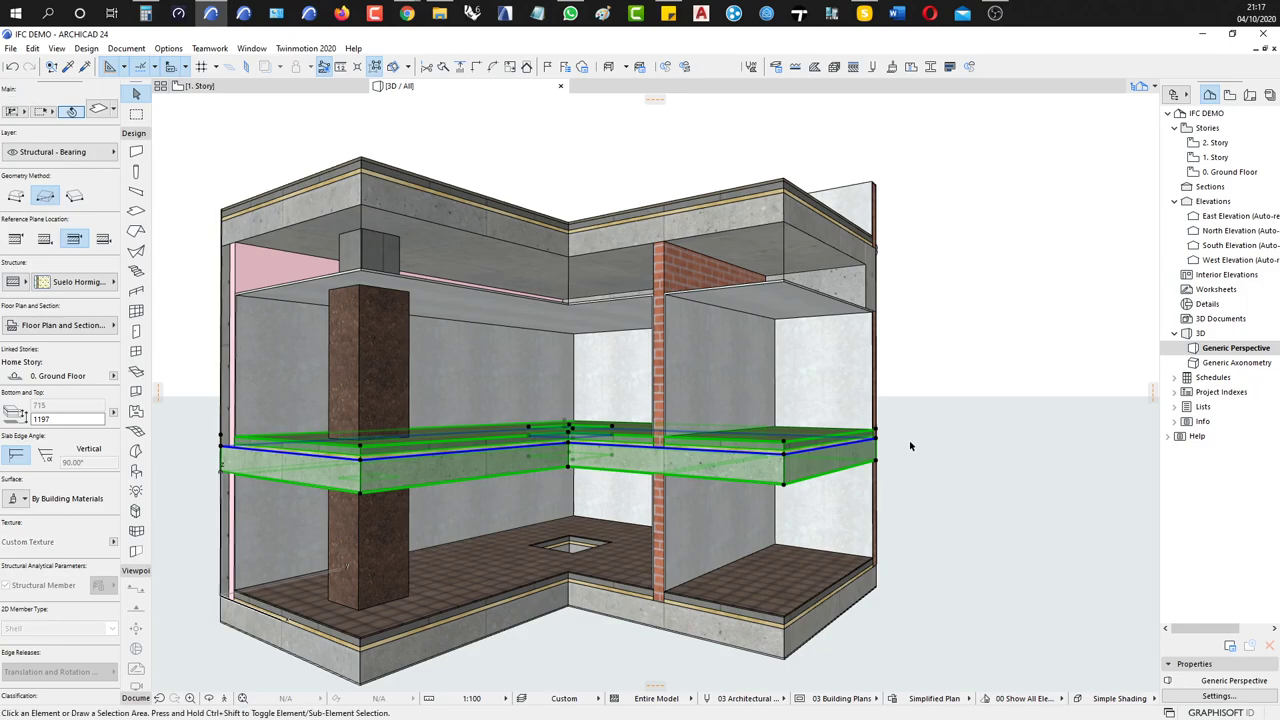
key("Delete")
scroll(393, 436, "down", 3)
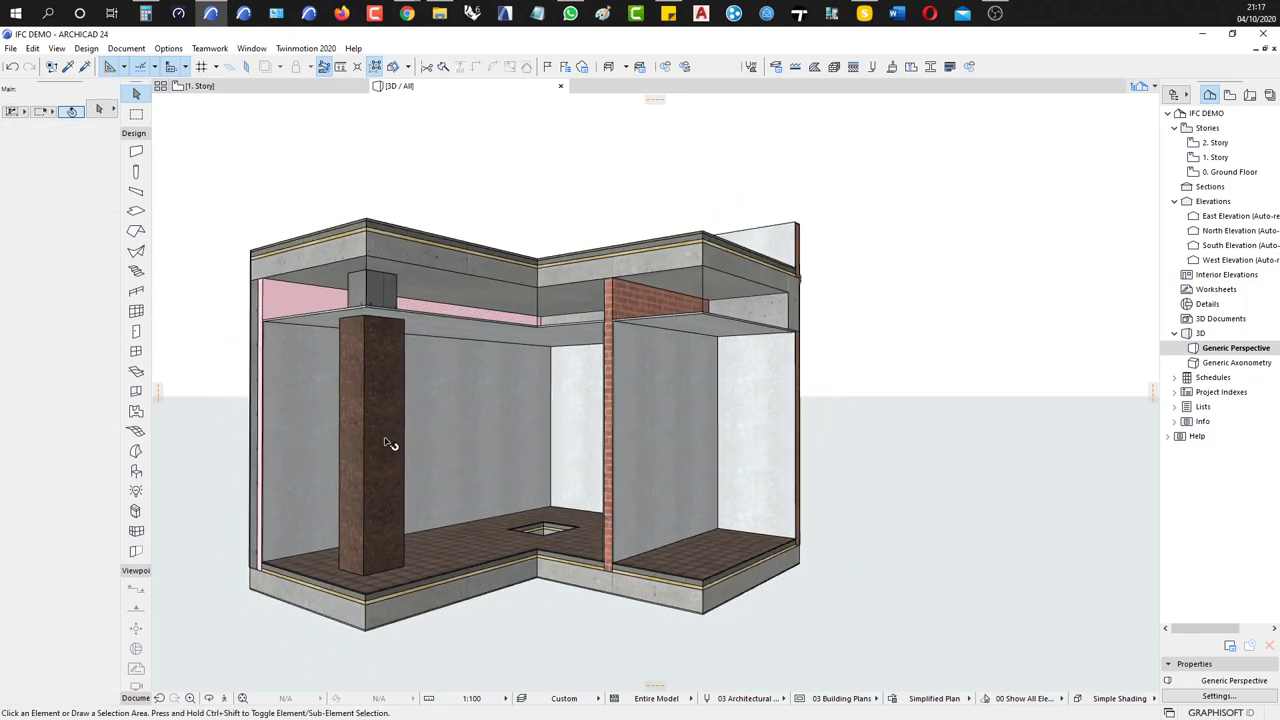
Place a copy of the clad concrete column freely outside the building in the 3D view
left_click(390, 443)
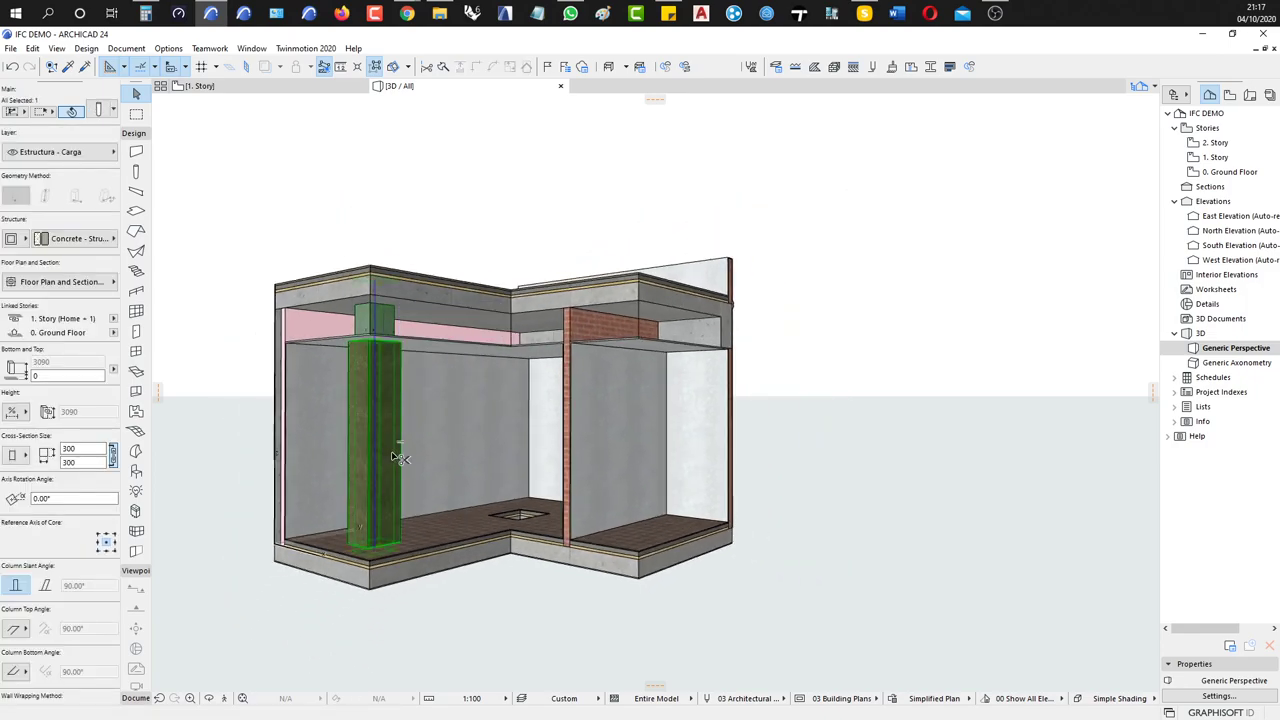
left_click(388, 478)
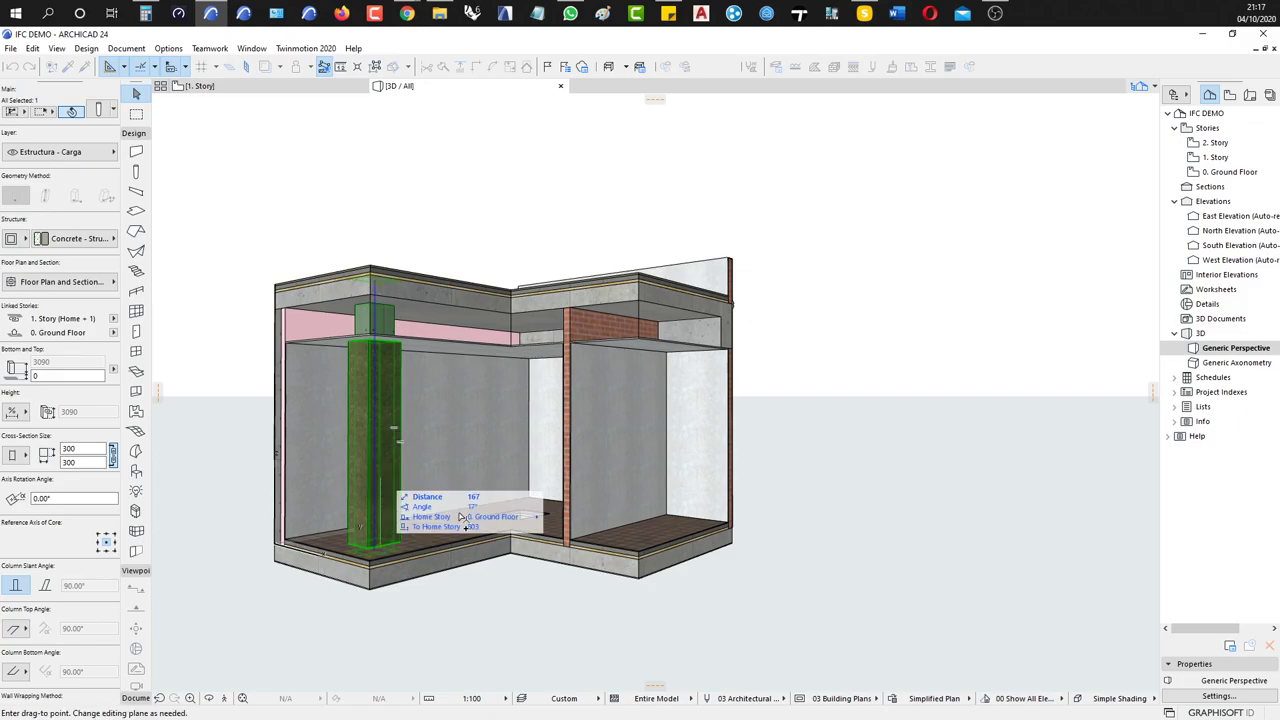
left_click(775, 595)
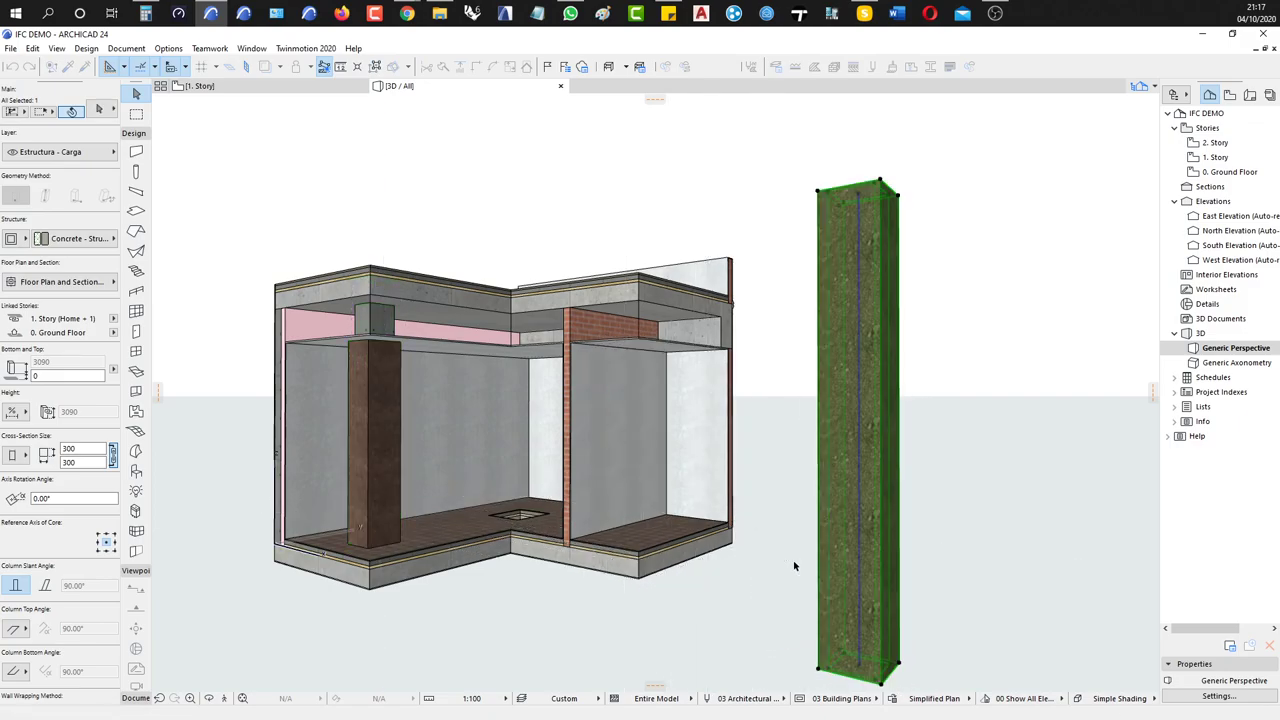
left_click(925, 415)
Examine the concrete core and cladding at the top of the column copy, and delete the copy
middle_click_drag(880, 277, 857, 432, "shift")
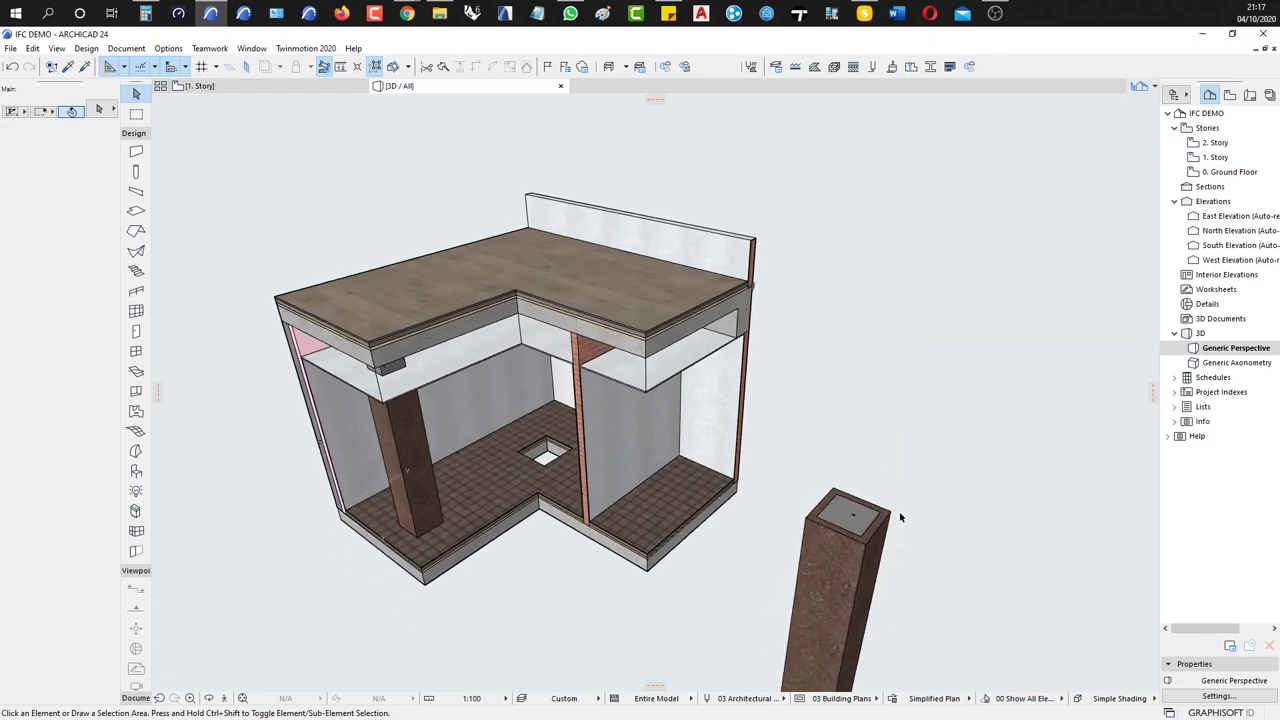
middle_click_drag(868, 614, 905, 450, "shift")
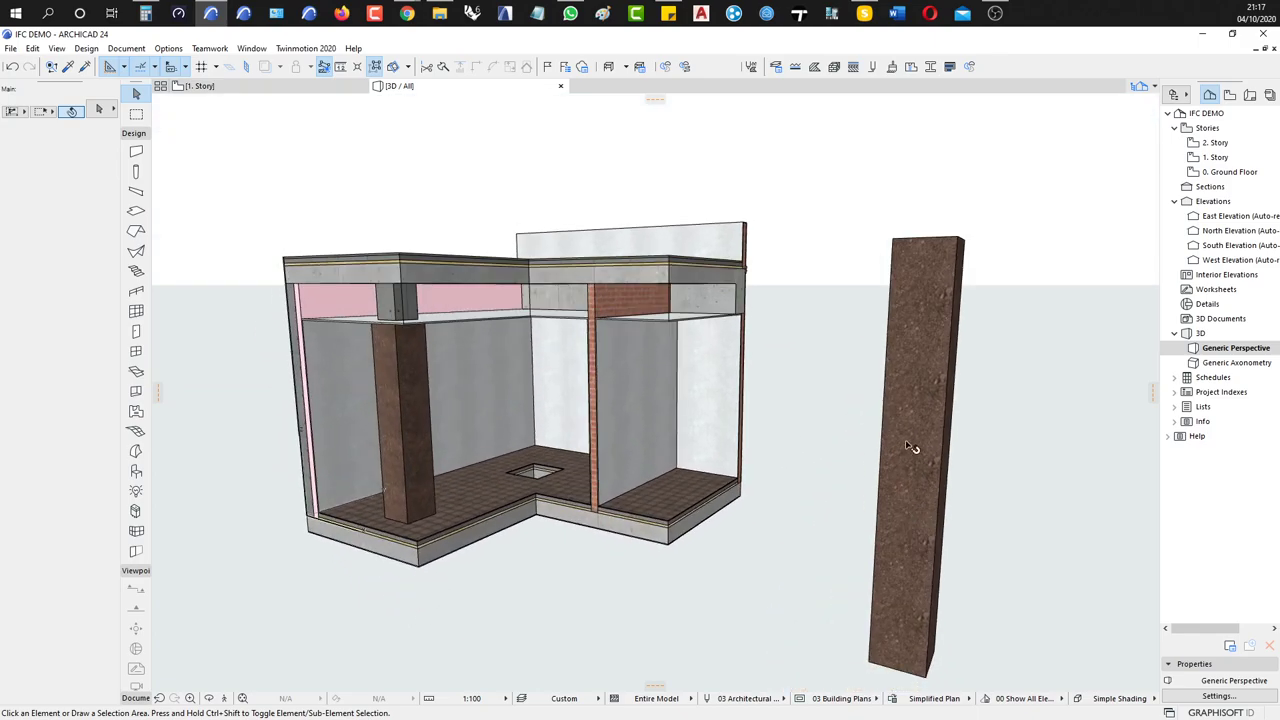
left_click(935, 408)
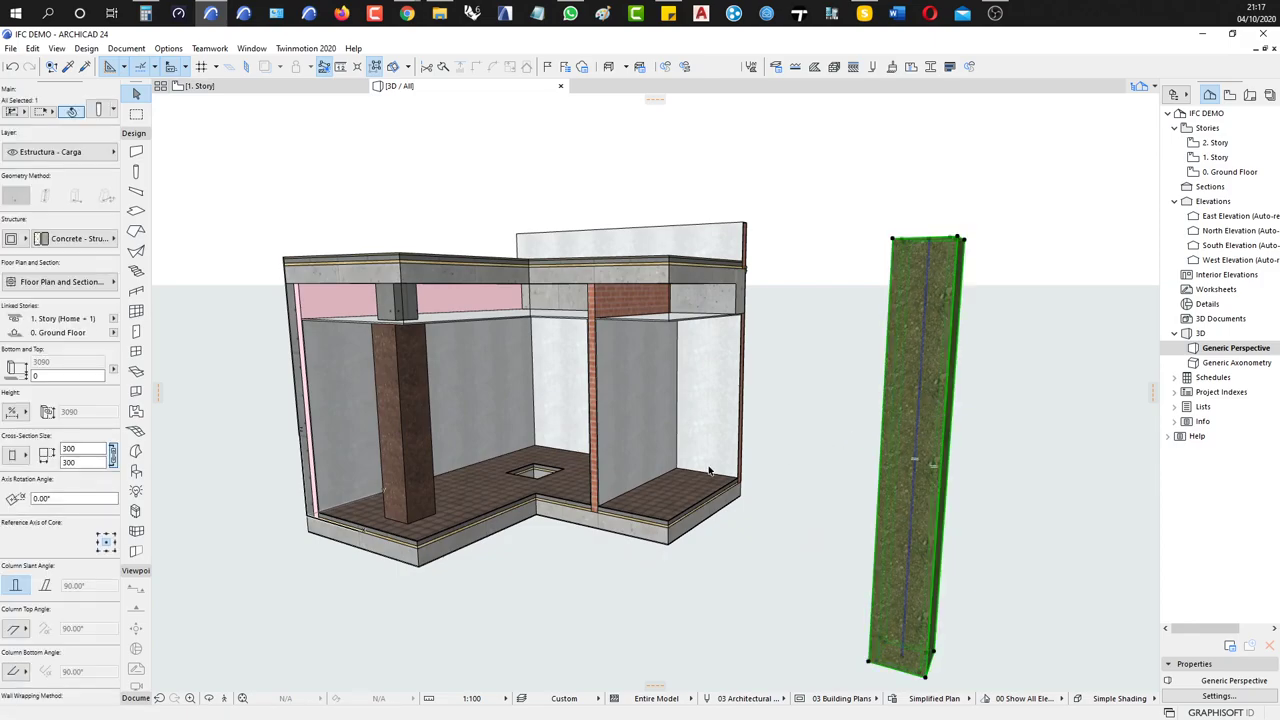
key("Delete")
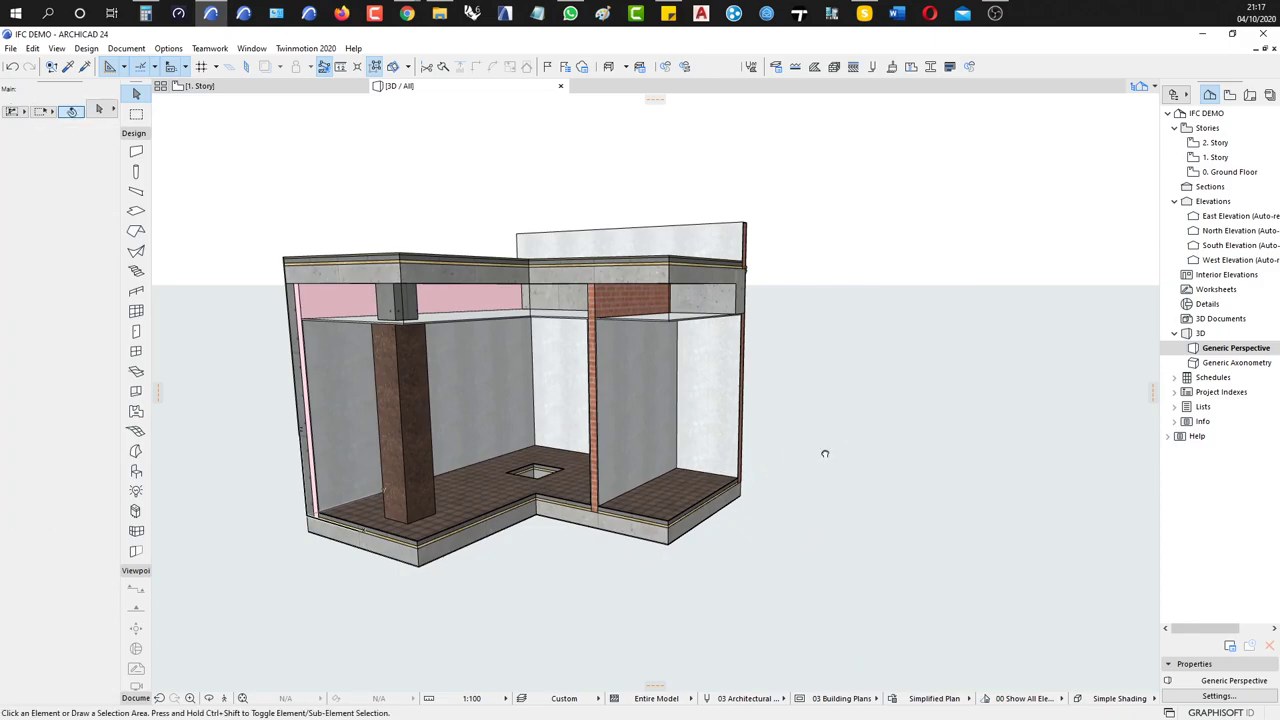
Isolate the original column in the 3D view, inspect it, and show the entire model again
left_click(408, 418)
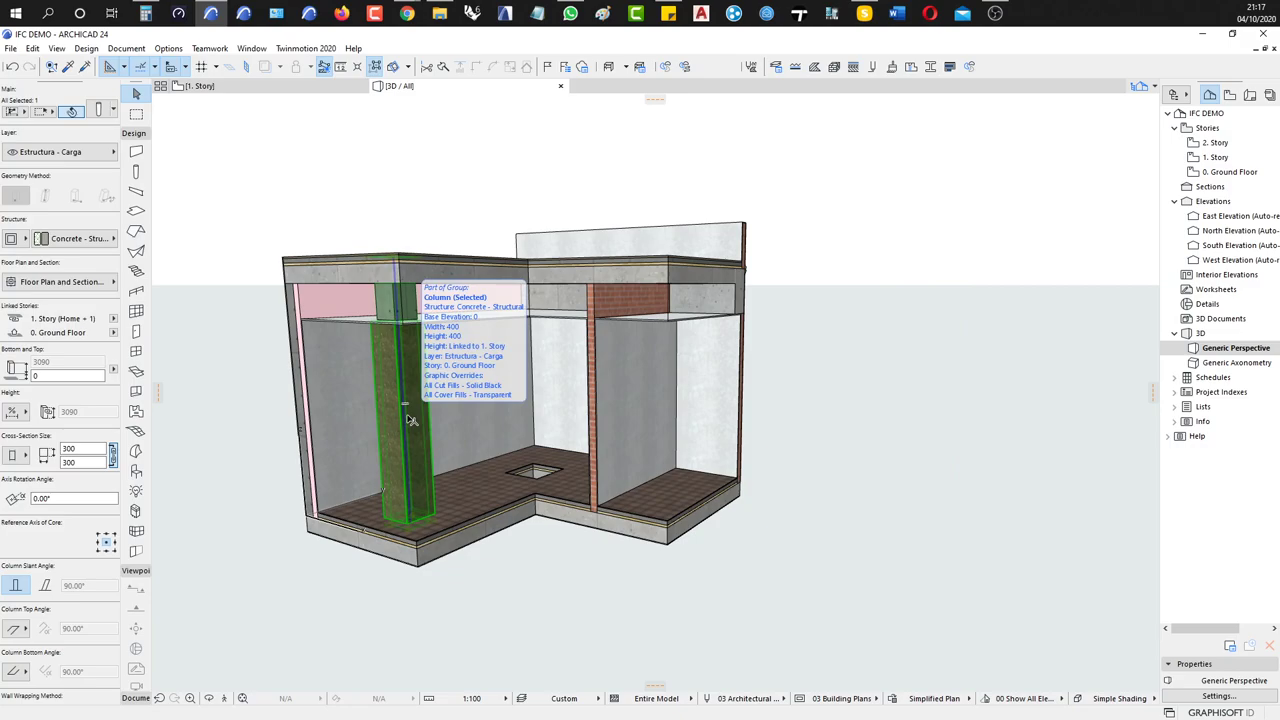
key("F5")
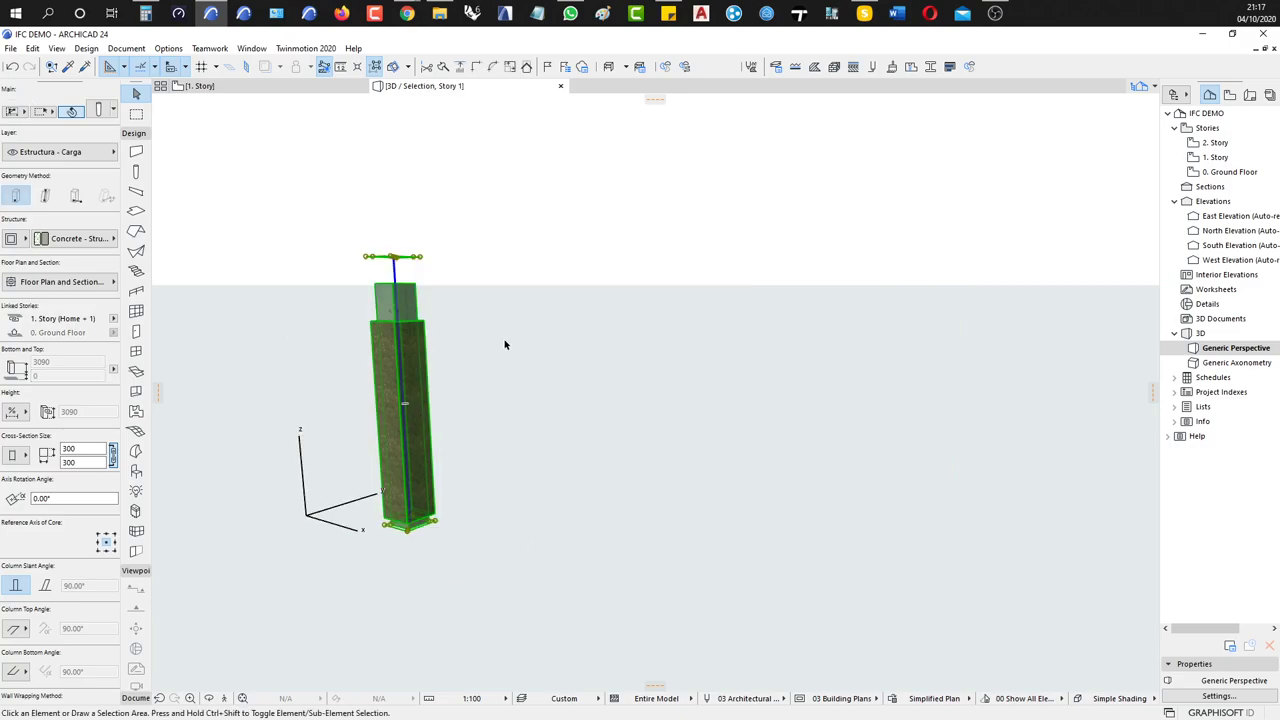
left_click(506, 343)
middle_click_drag(471, 314, 566, 354, "shift")
key("ctrl+shift+F5")
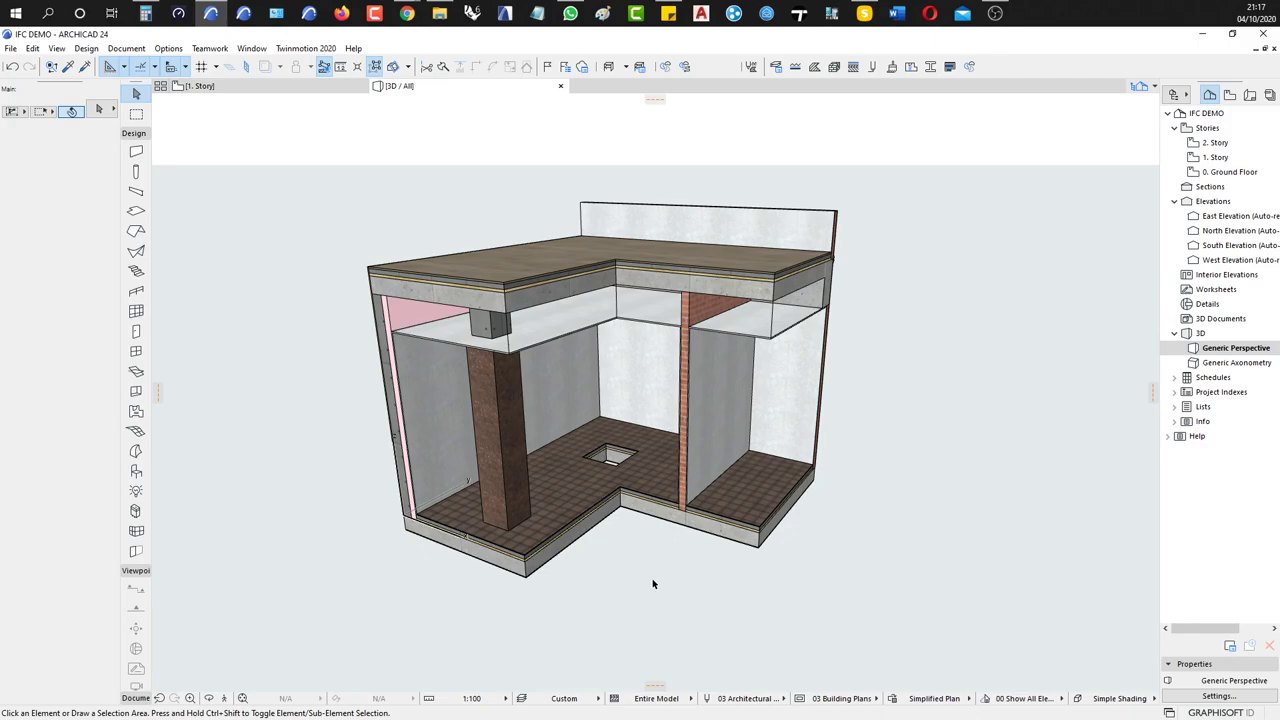
Select the brick partition wall where it meets the floor and review the intersection priority of its building materials, listing the used ones first
middle_click_drag(699, 413, 834, 281, "shift")
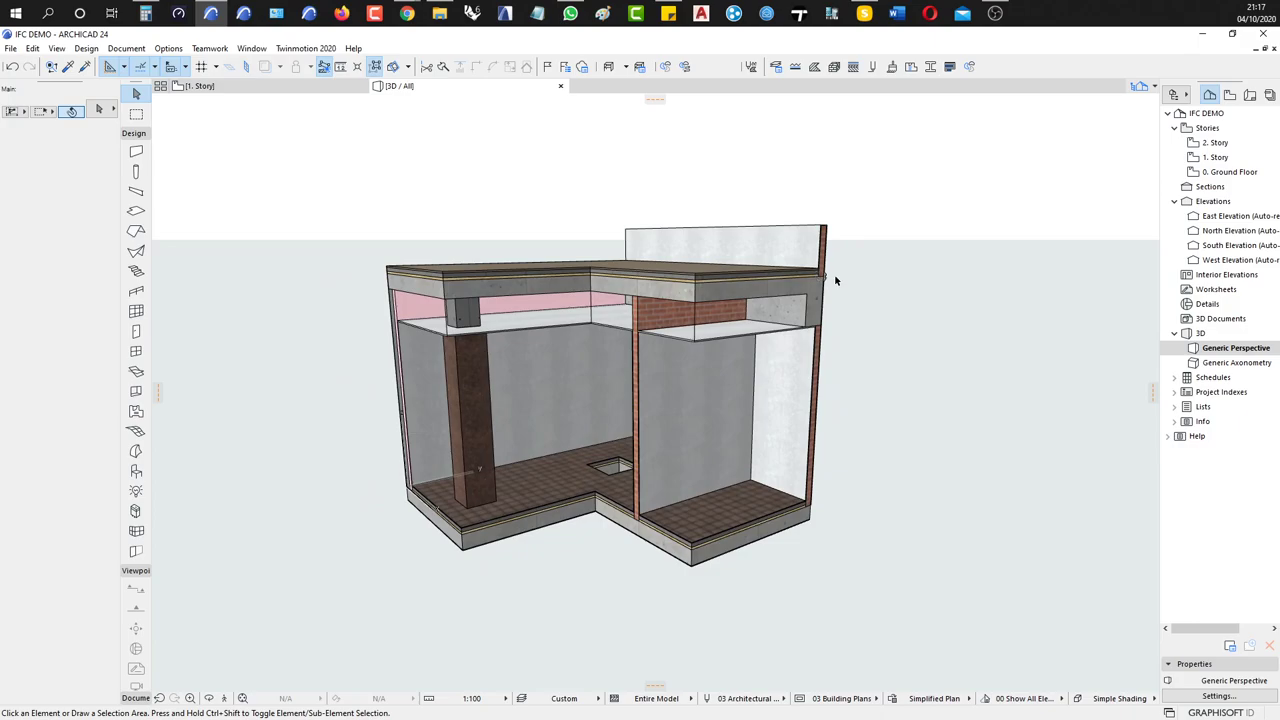
scroll(677, 517, "up", 3)
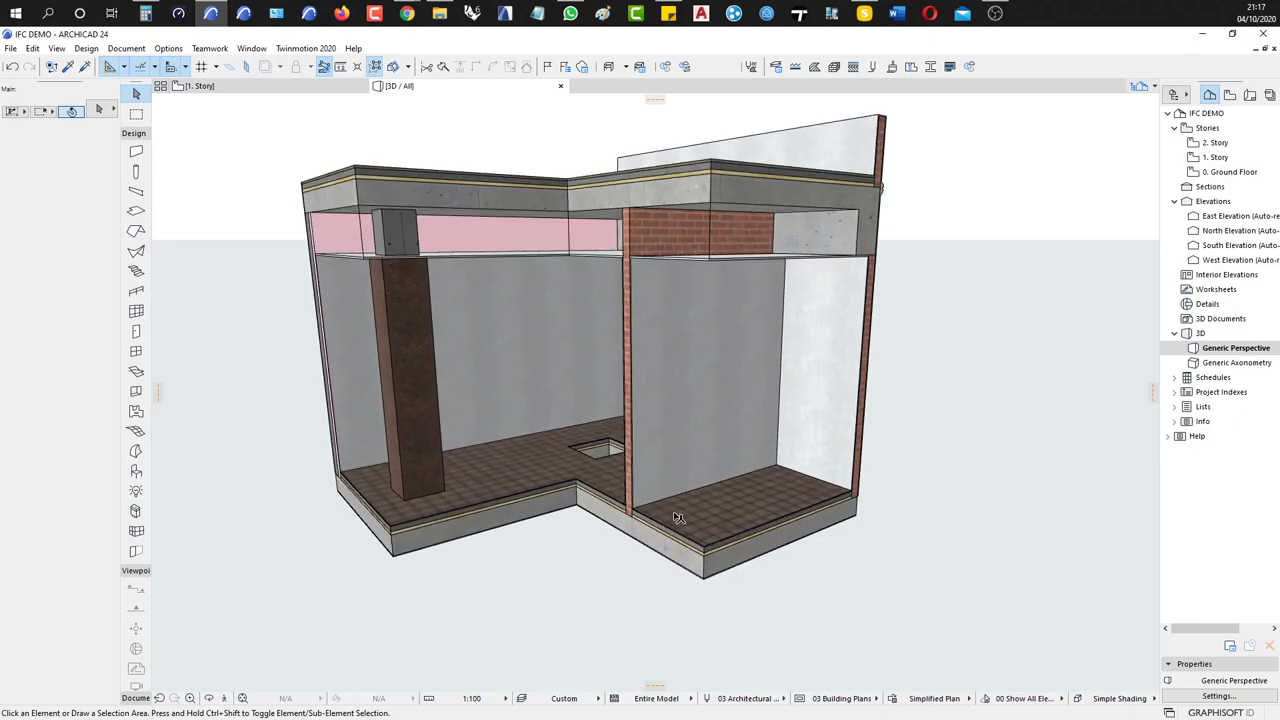
scroll(677, 517, "up", 3)
scroll(800, 415, "up", 2)
scroll(666, 509, "up", 4)
scroll(629, 523, "down", 2)
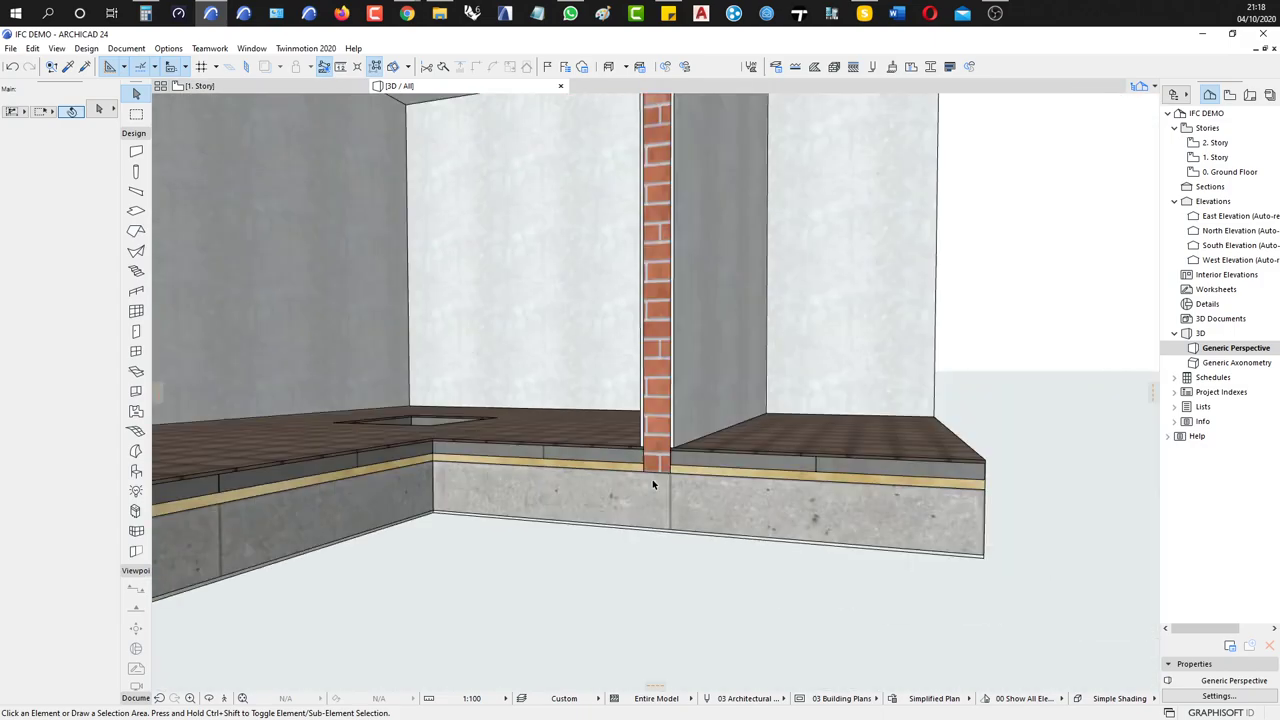
scroll(703, 451, "up", 4)
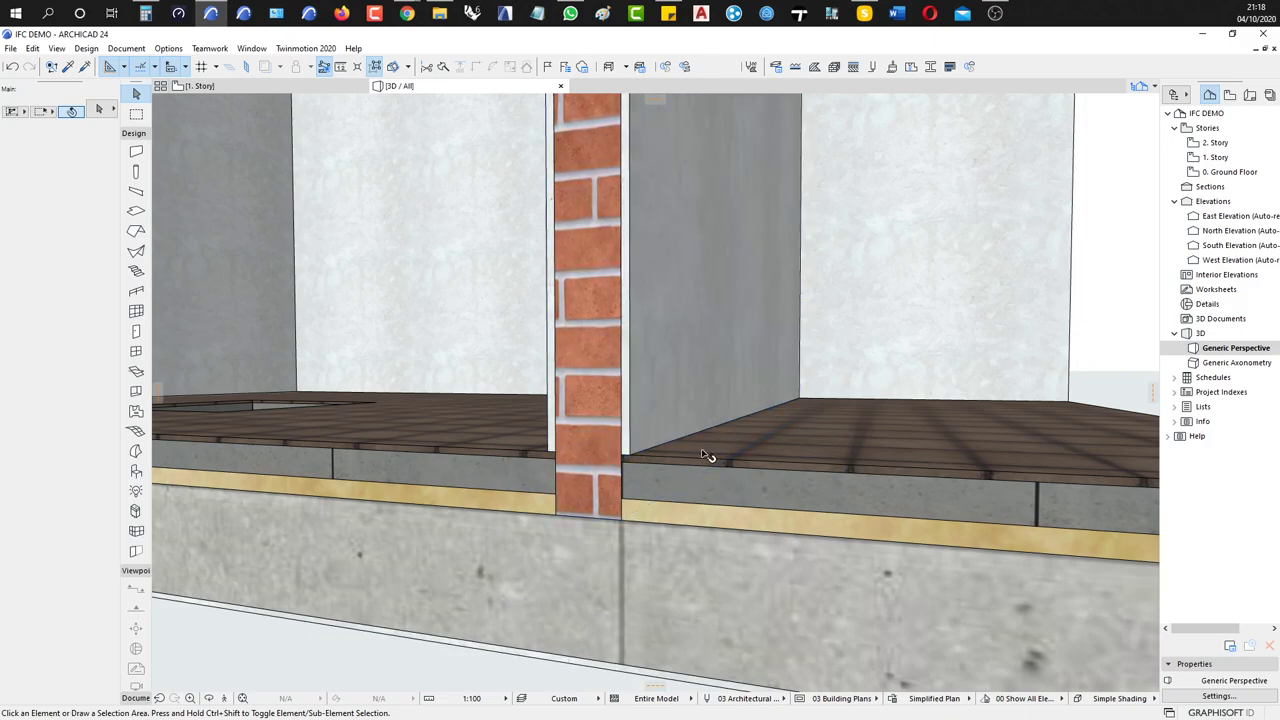
left_click(652, 408)
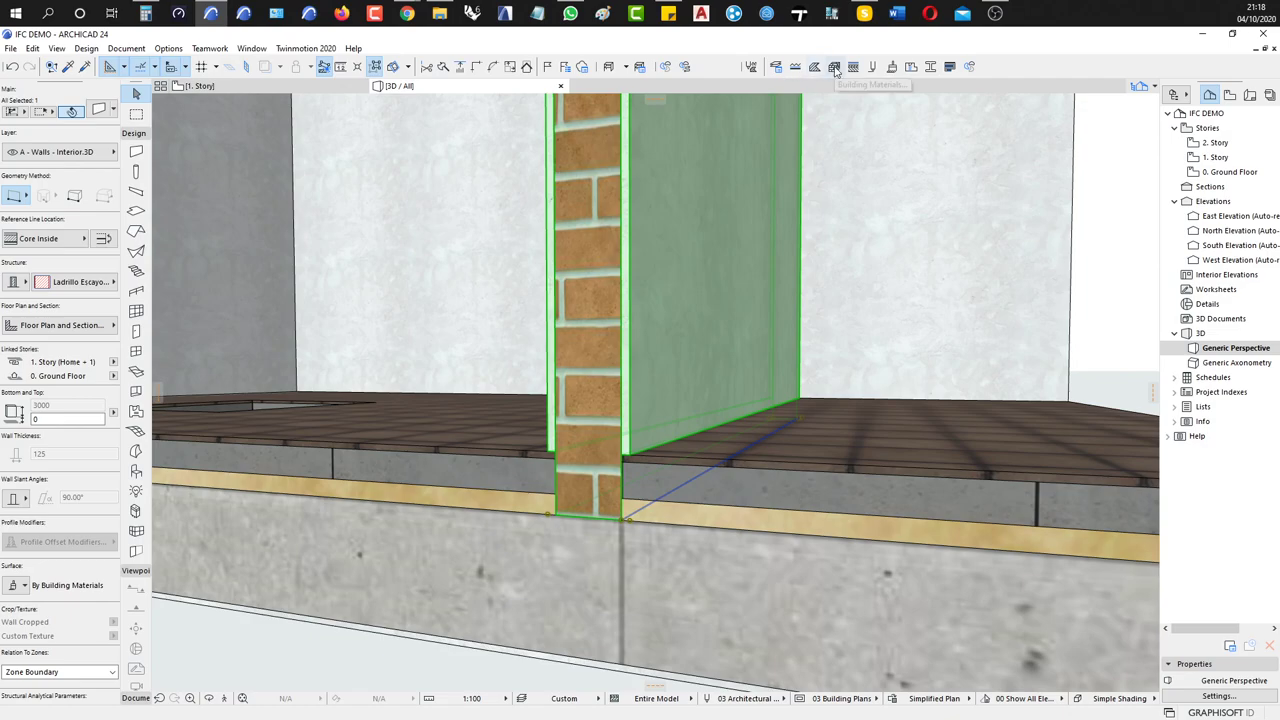
key("ctrl+alt+b")
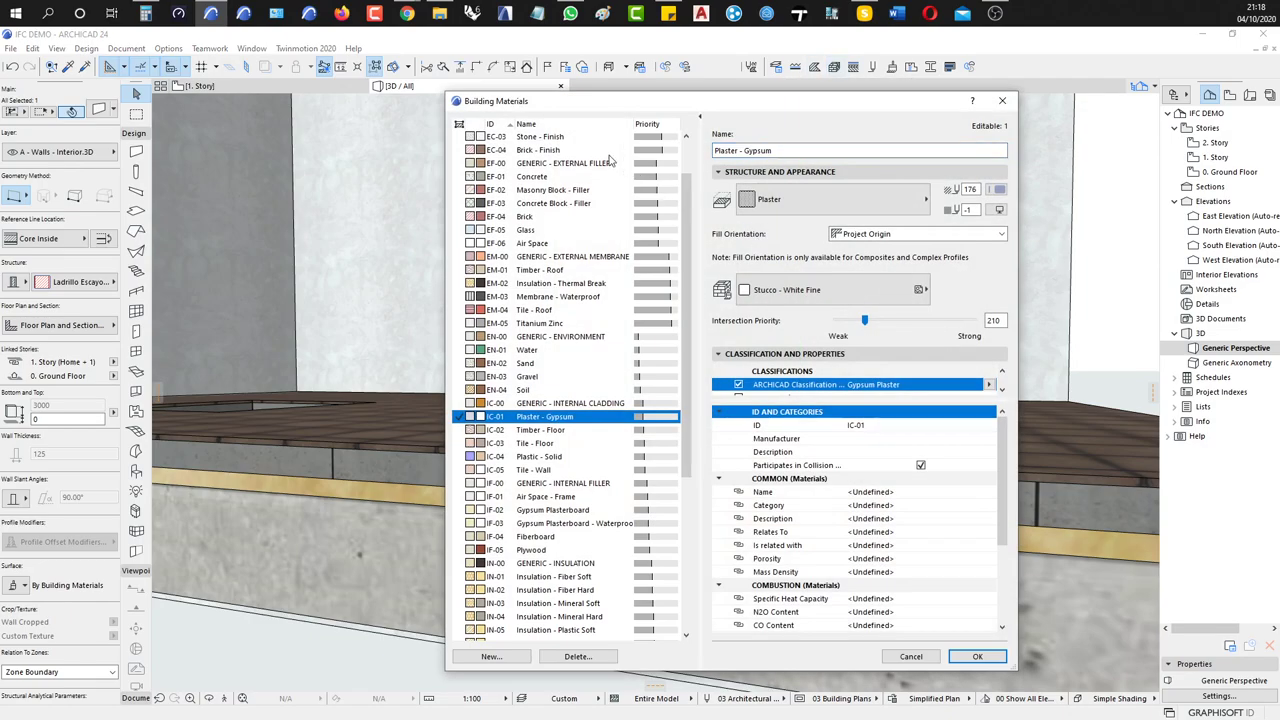
left_click(458, 126)
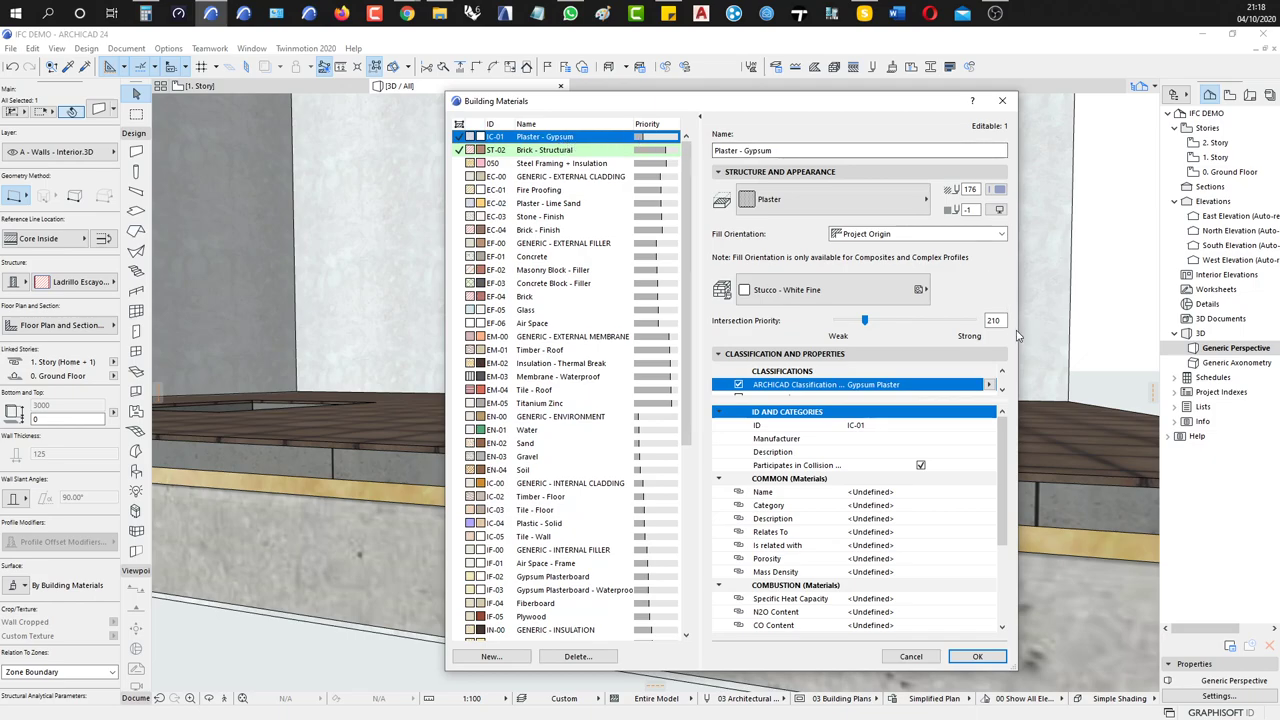
left_click(925, 660)
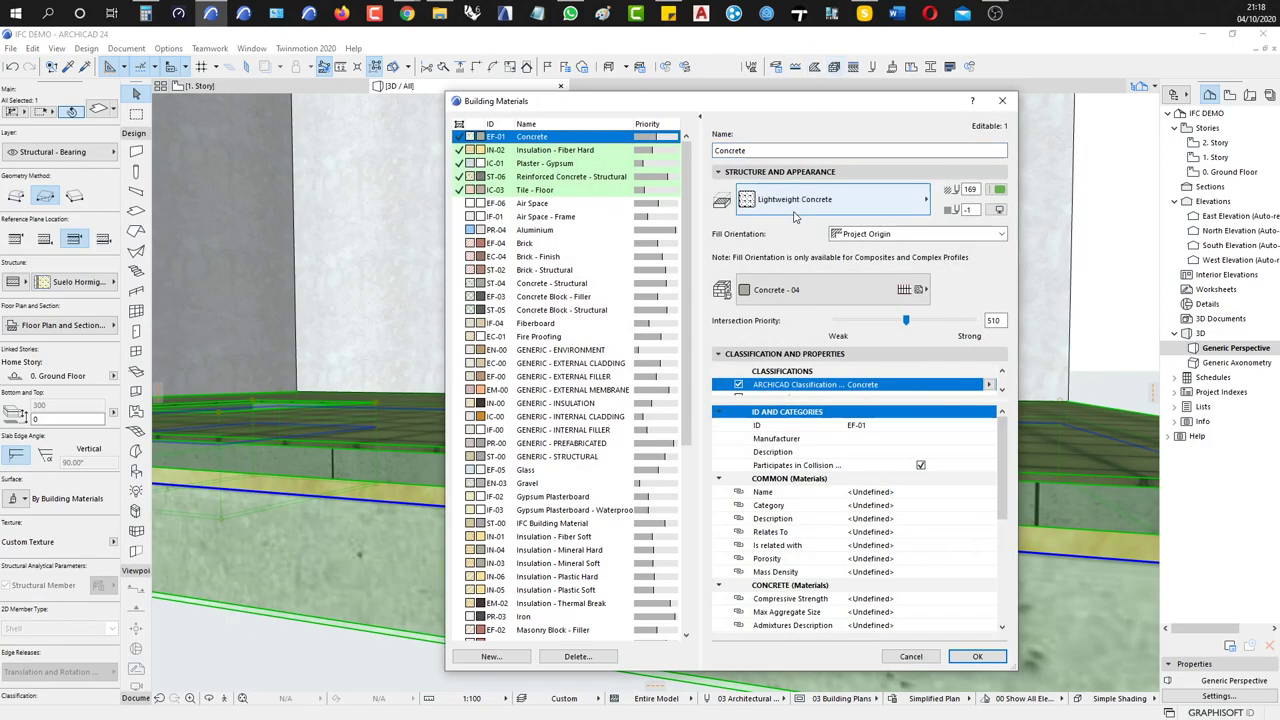
Lower the intersection priority of the slab's Tile - Floor material below Plaster - Gypsum and check the joint at the brick wall's base
left_click(550, 191)
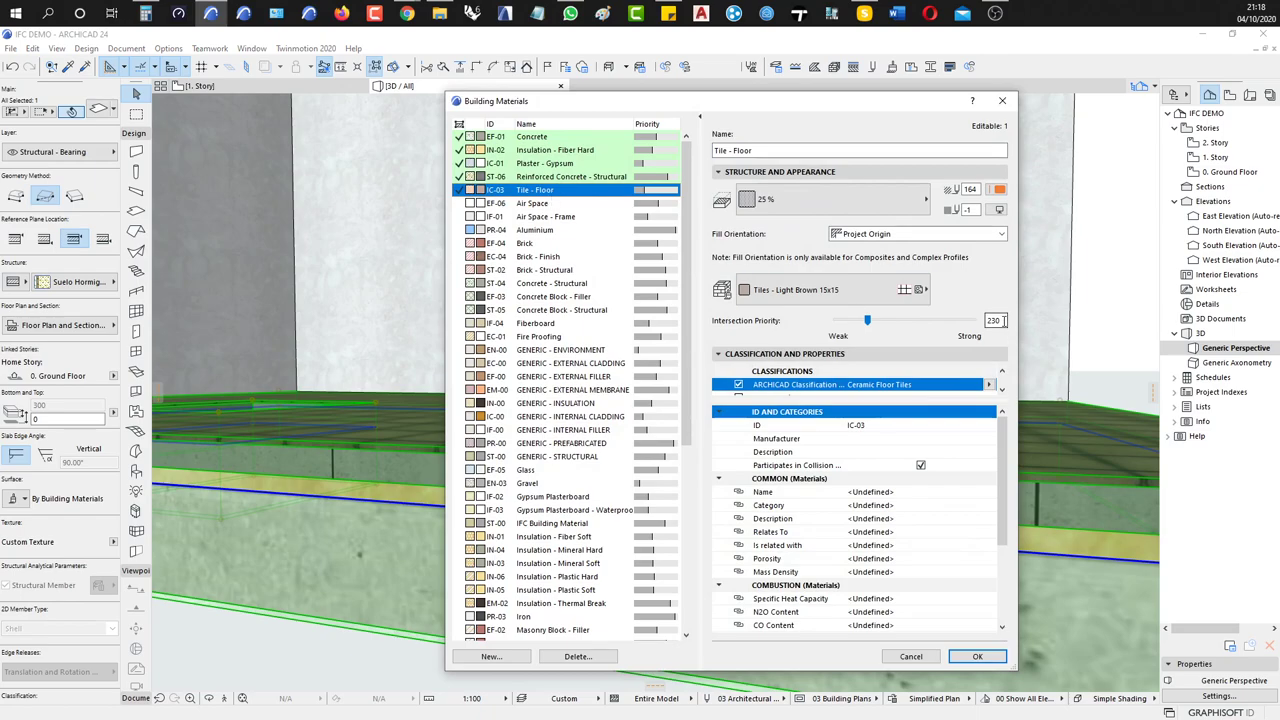
left_click_drag(850, 112, 395, 101)
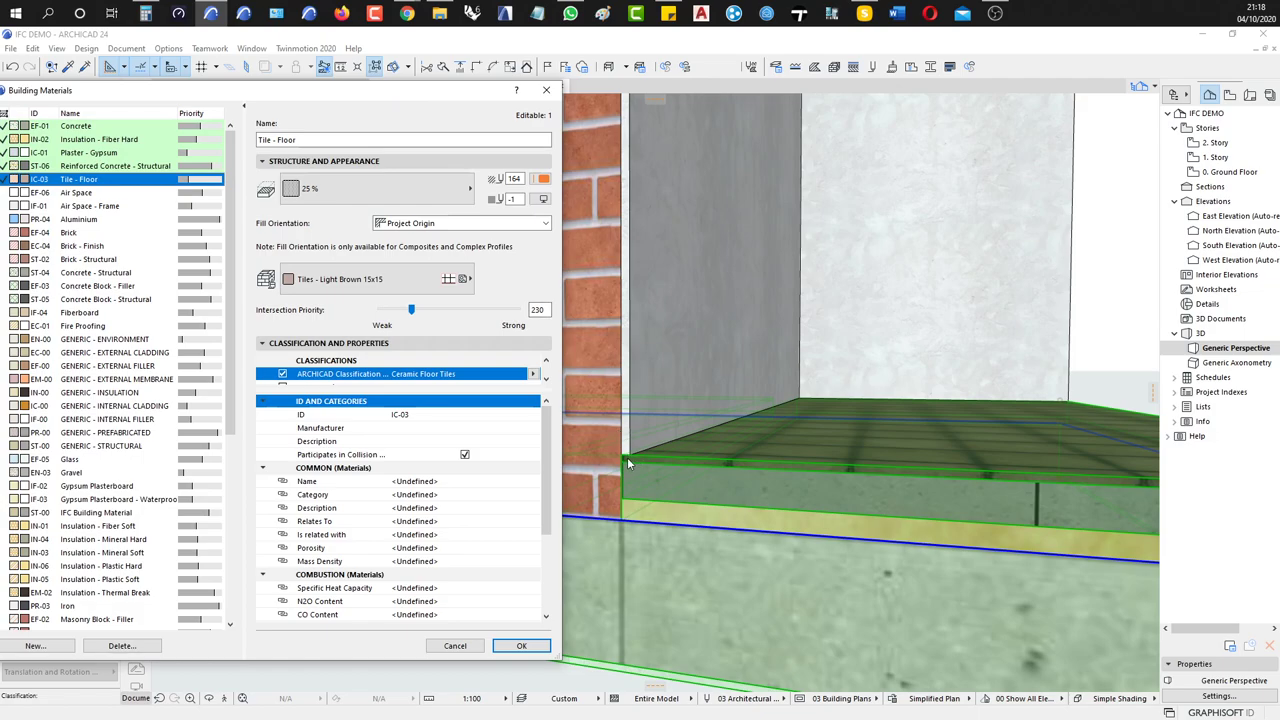
double_click(537, 309)
left_click(546, 647)
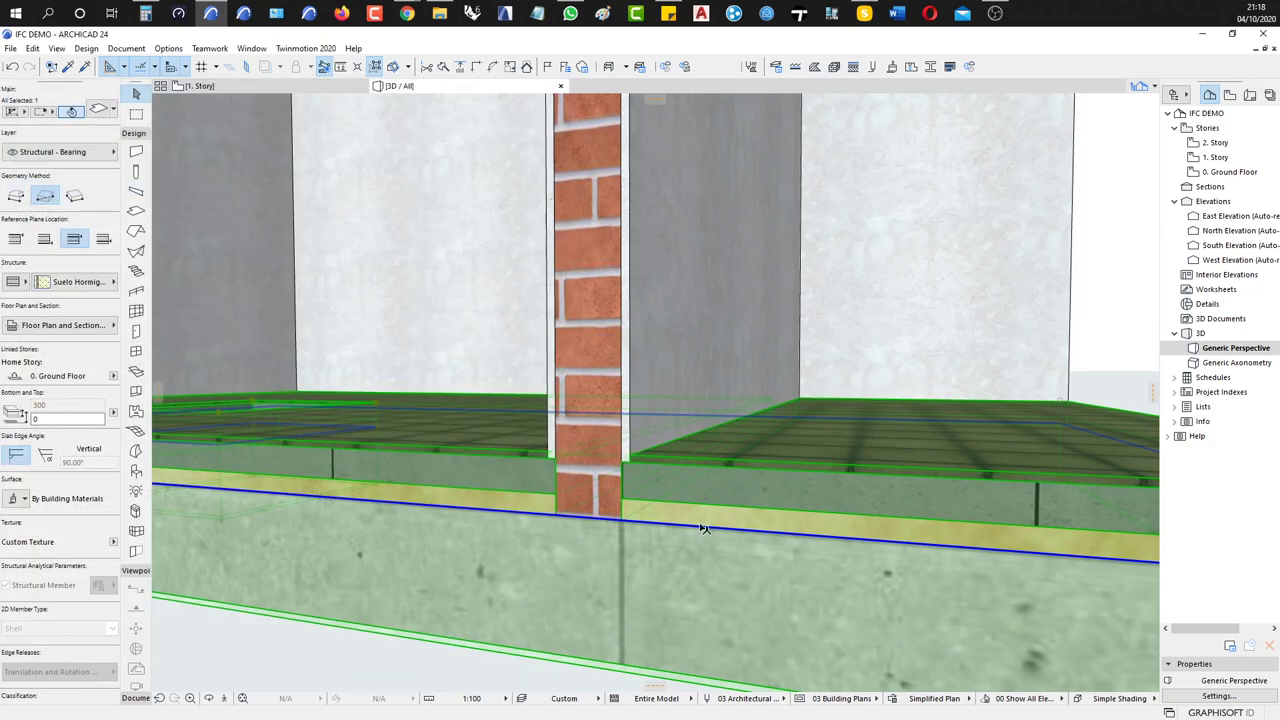
scroll(669, 487, "up", 5)
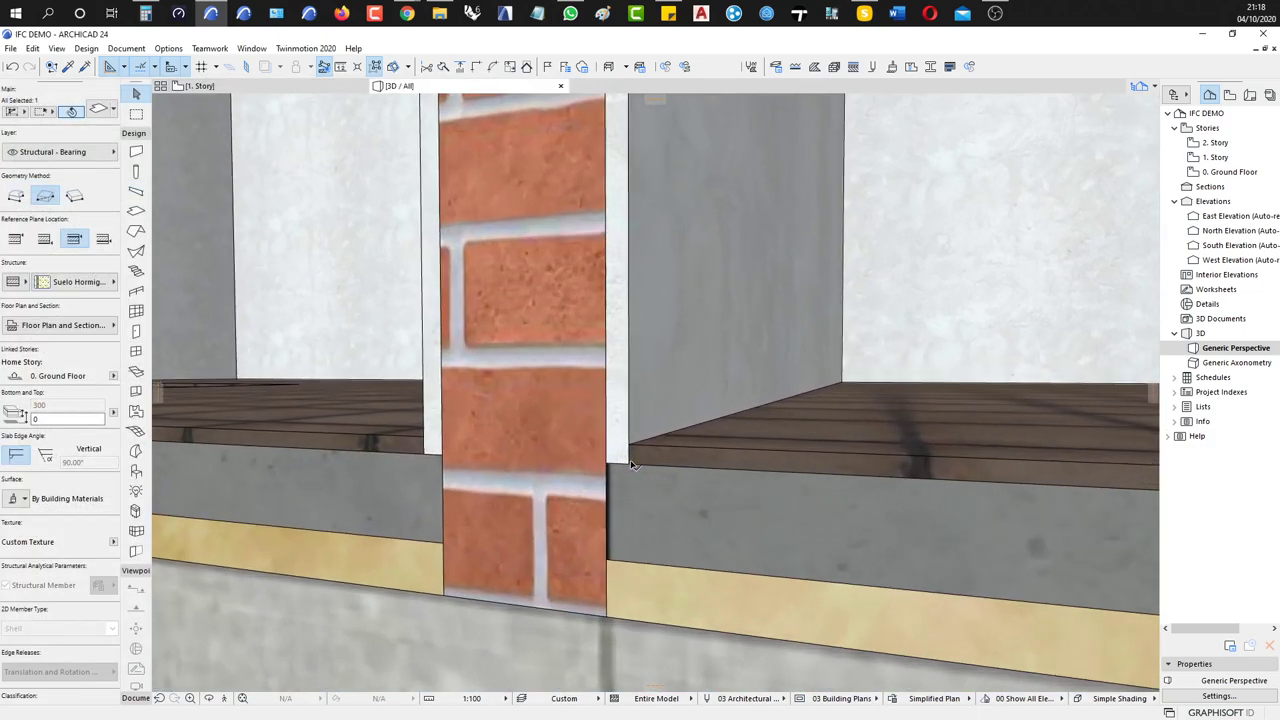
scroll(634, 467, "down", 6)
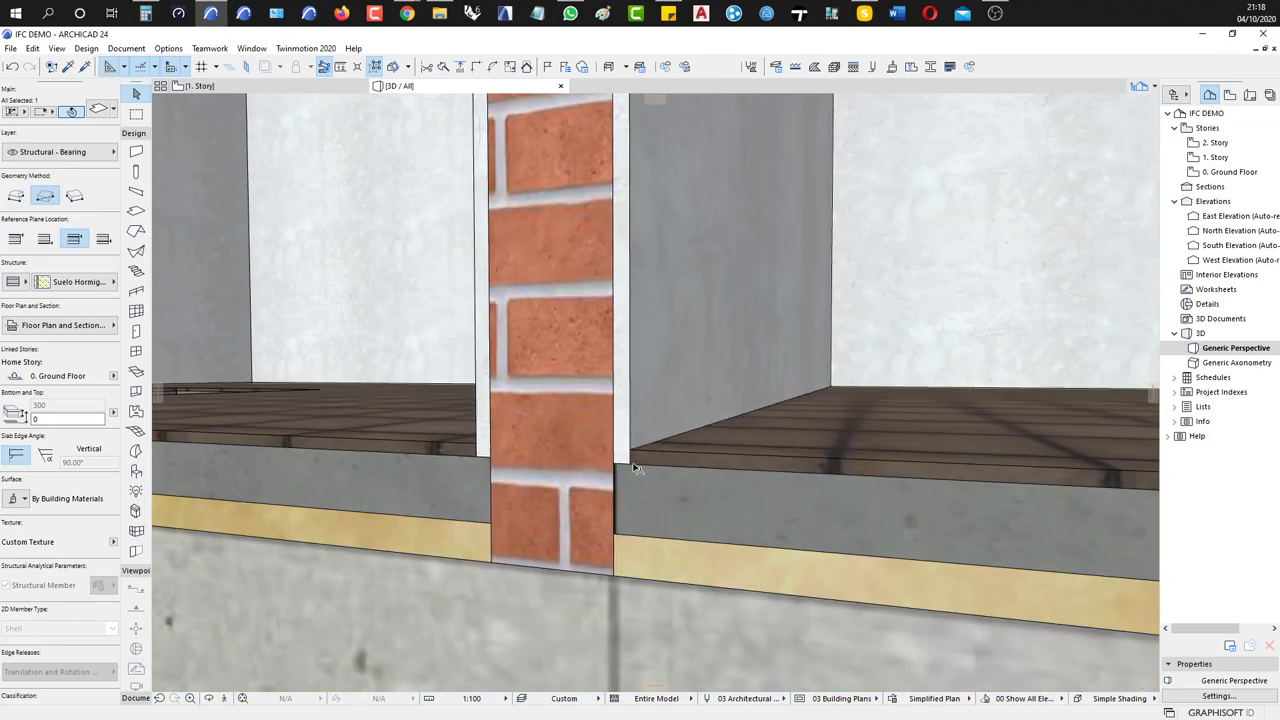
scroll(633, 467, "down", 5)
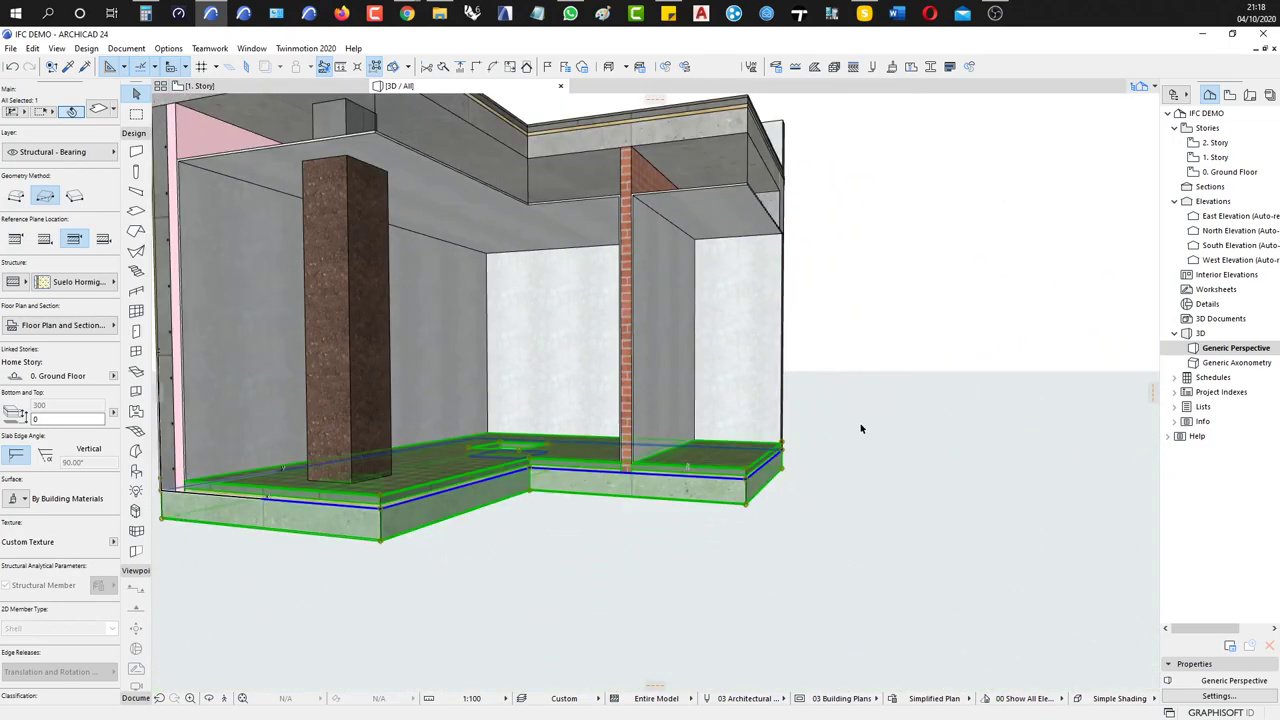
Isolate the ground floor slab in the 3D view and examine the channel cut through its upper layers at the brick partition
middle_click_drag(869, 422, 968, 402, "shift")
left_click(968, 407)
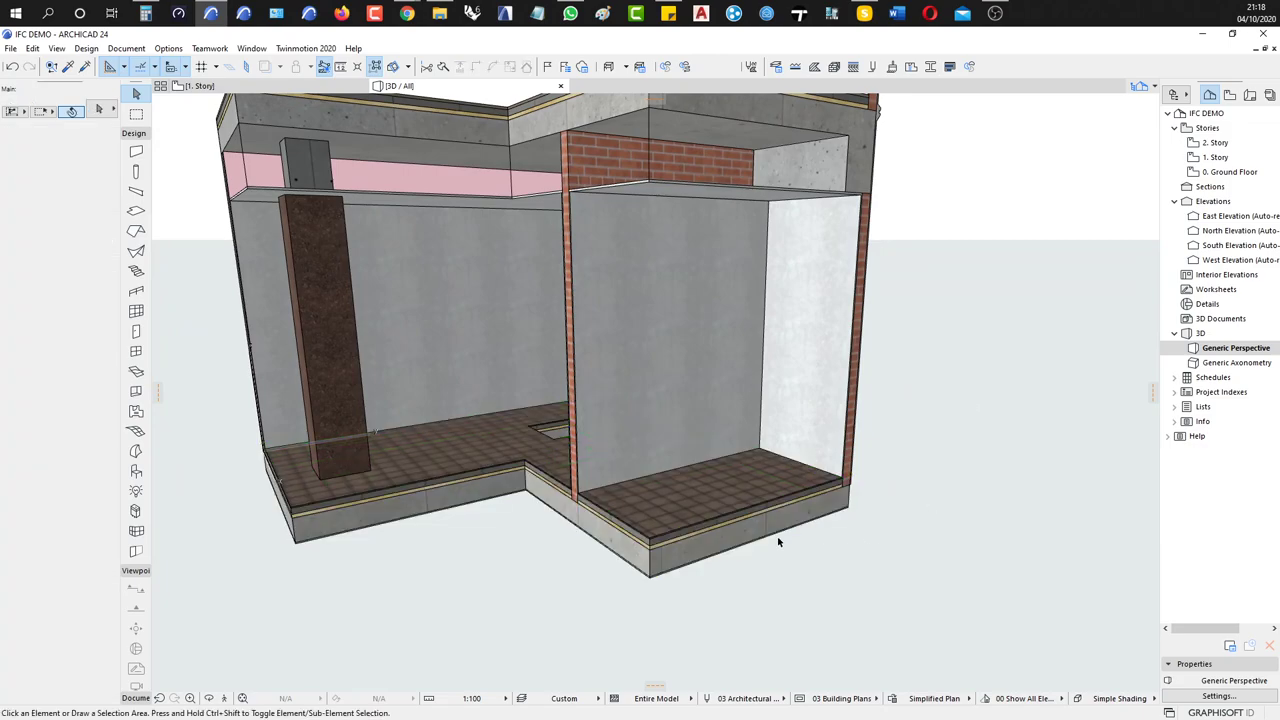
left_click(493, 450)
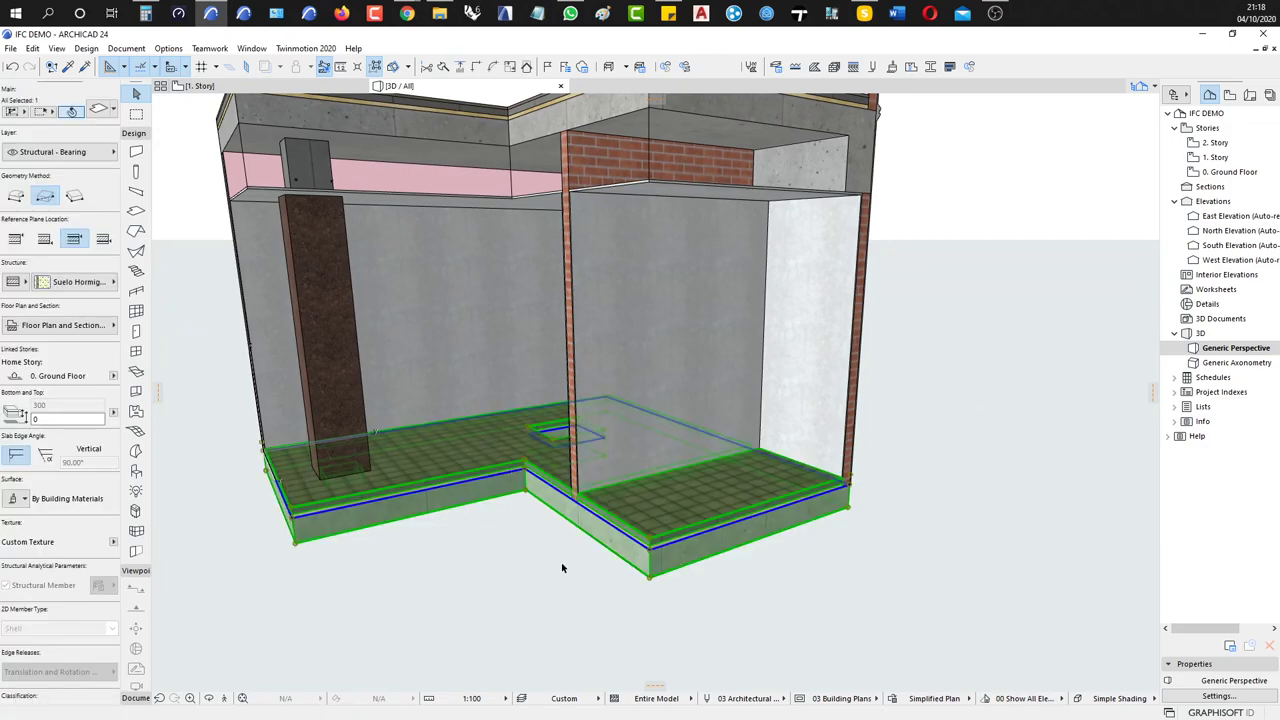
key("F5")
middle_click_drag(841, 386, 645, 470, "shift")
scroll(632, 470, "up", 3)
scroll(635, 460, "up", 5)
scroll(650, 500, "down", 5)
scroll(726, 458, "up", 5)
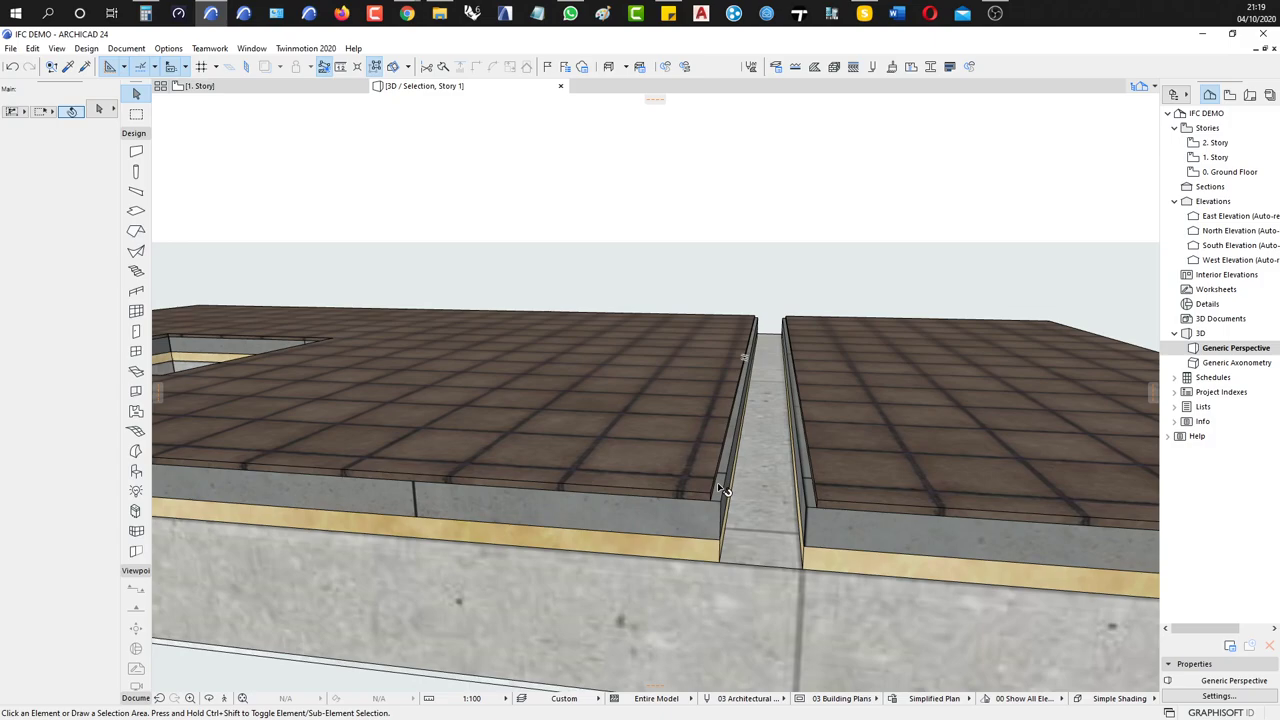
Examine the isolated slab's stepped perimeter, openings and concrete layer from several angles, and show the entire model again
key("ctrl+a")
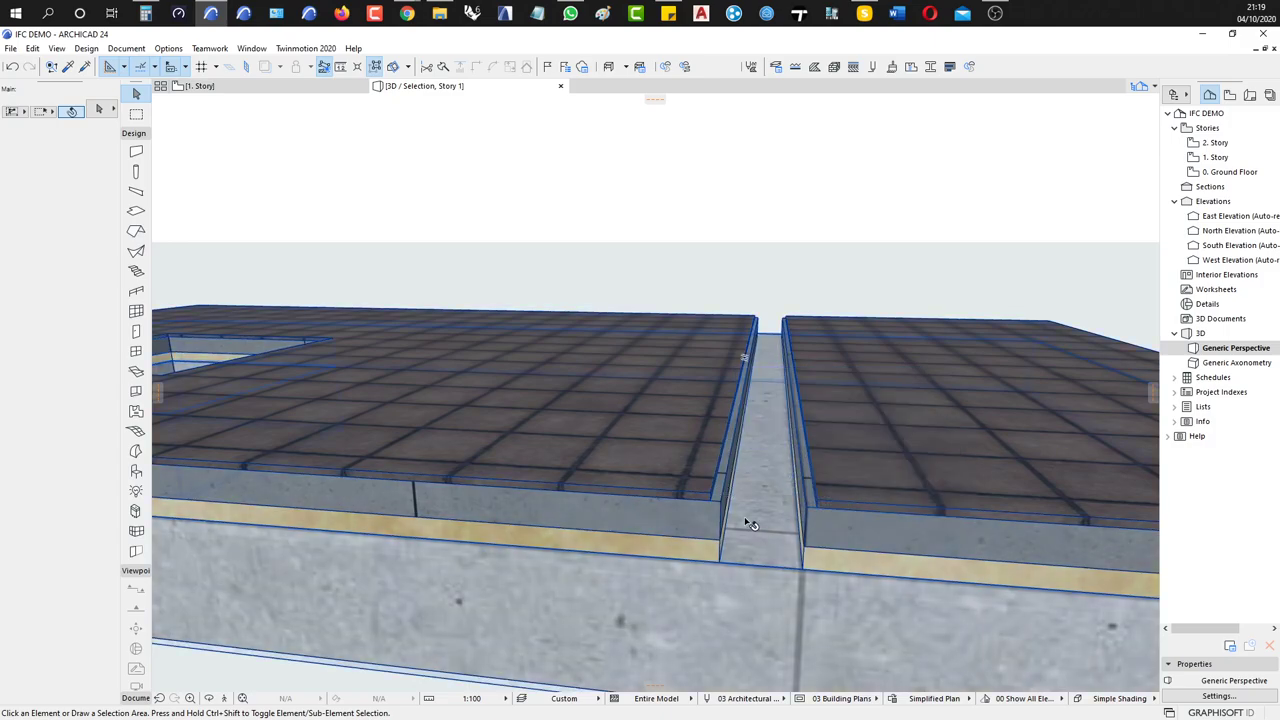
scroll(750, 524, "down", 5)
middle_click_drag(548, 497, 679, 455, "shift")
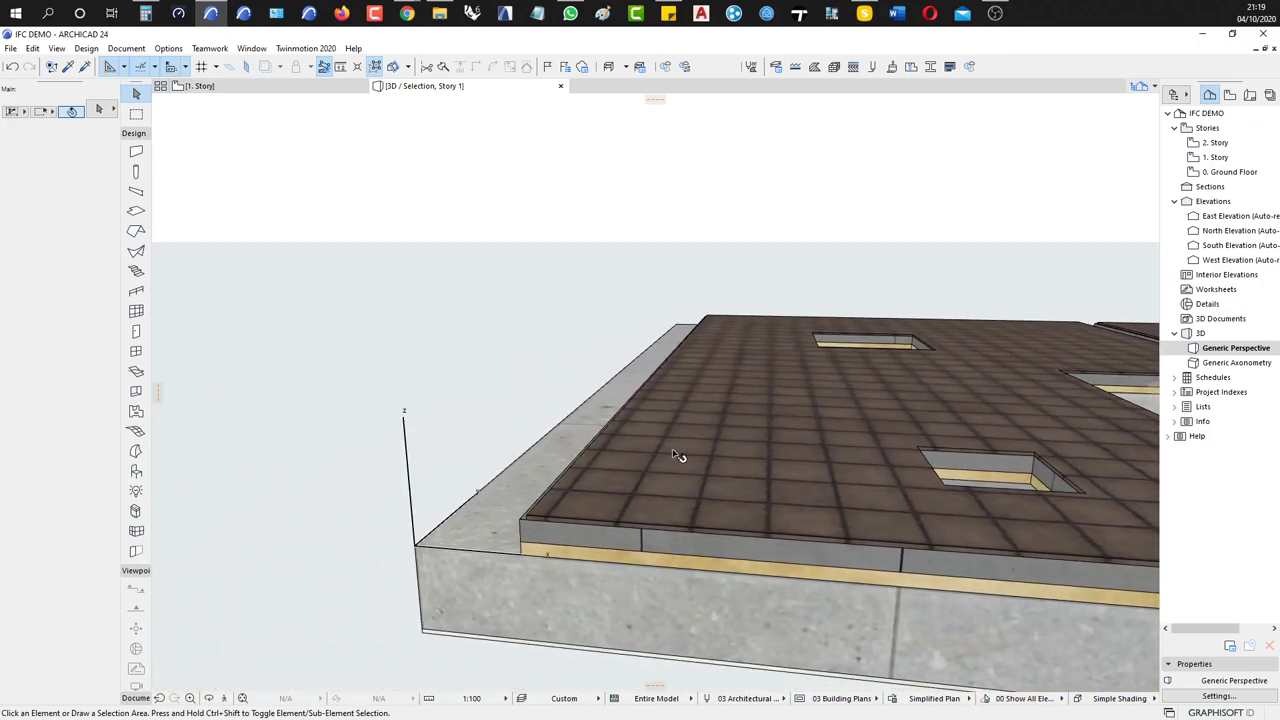
scroll(775, 482, "down", 5)
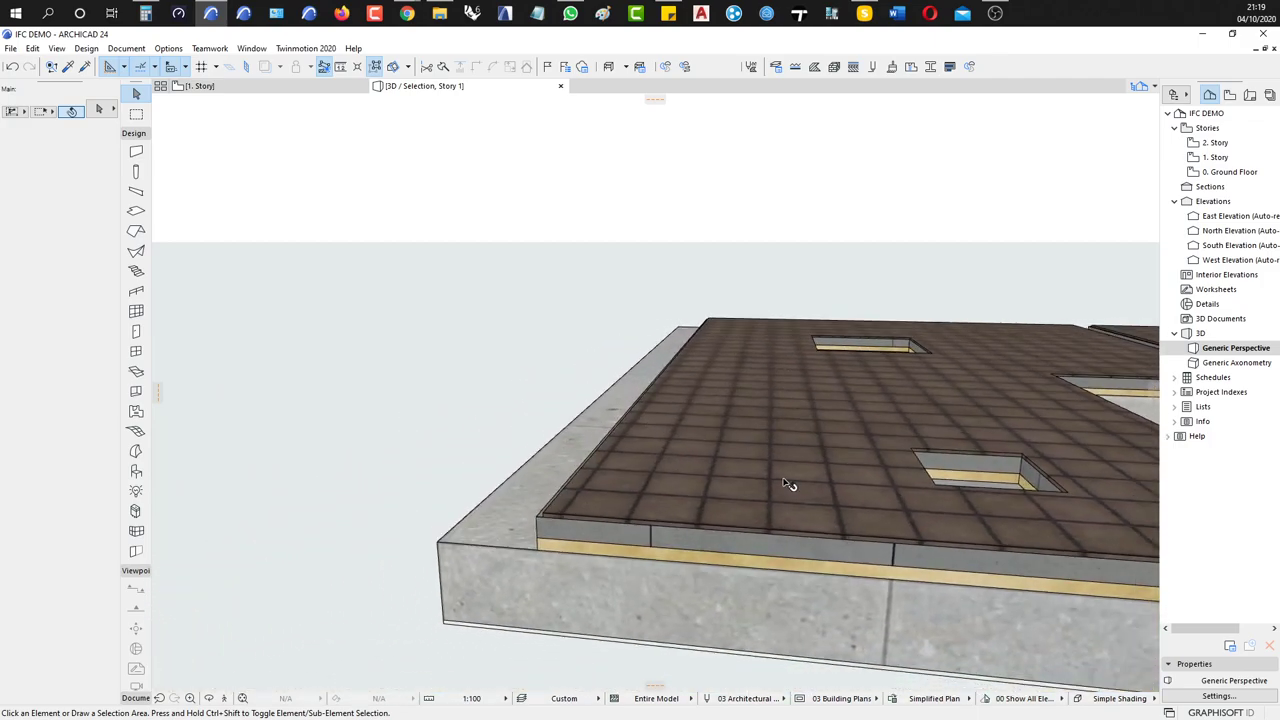
middle_click_drag(936, 489, 760, 435, "shift")
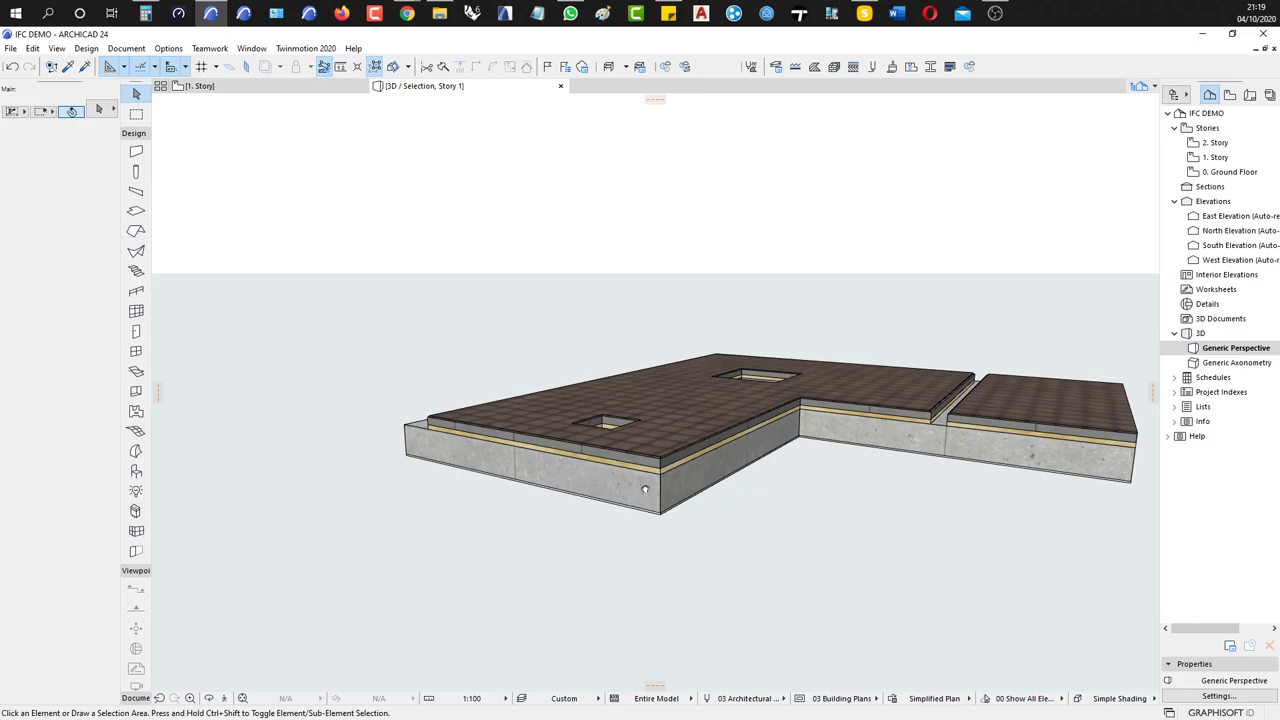
left_click(848, 422)
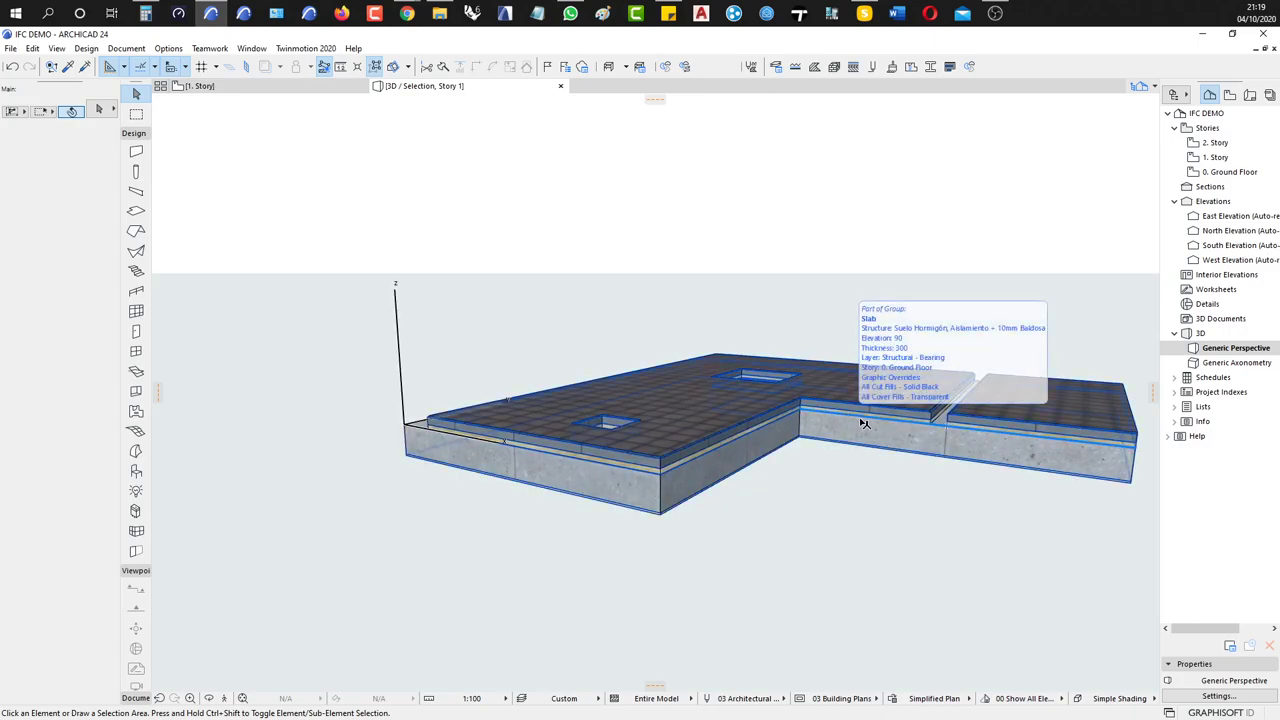
key("Escape")
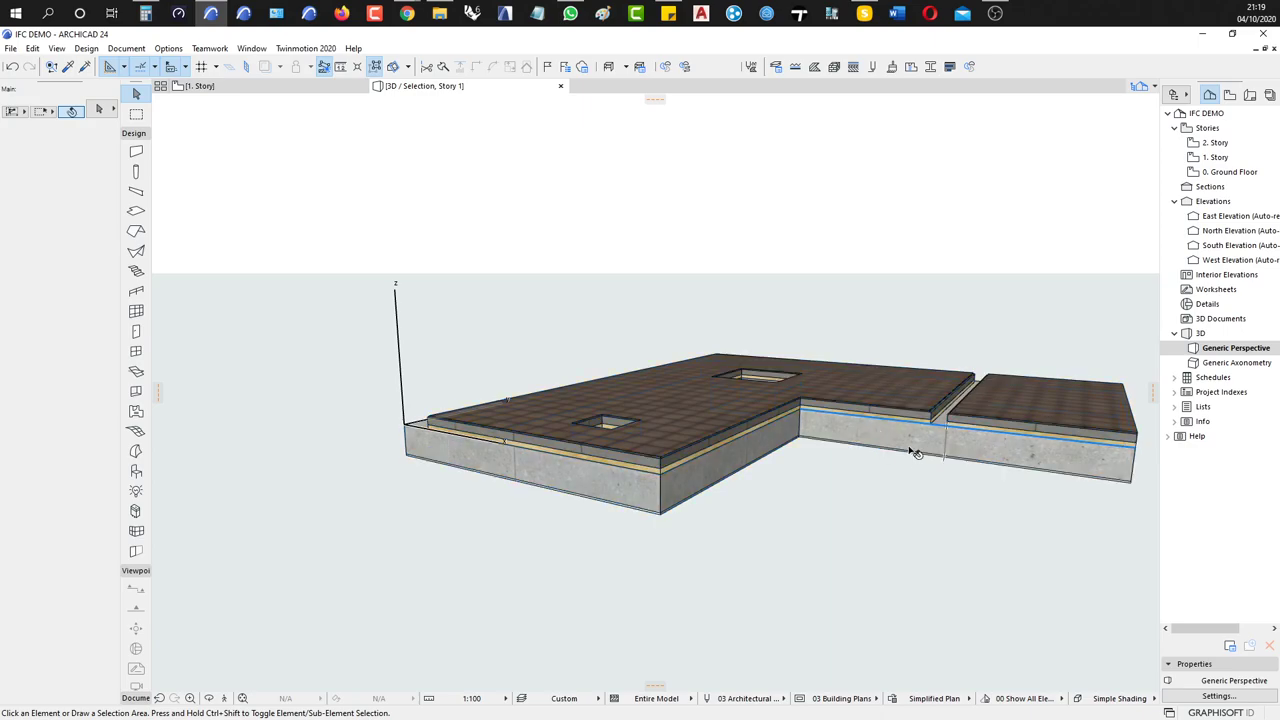
left_click(920, 444)
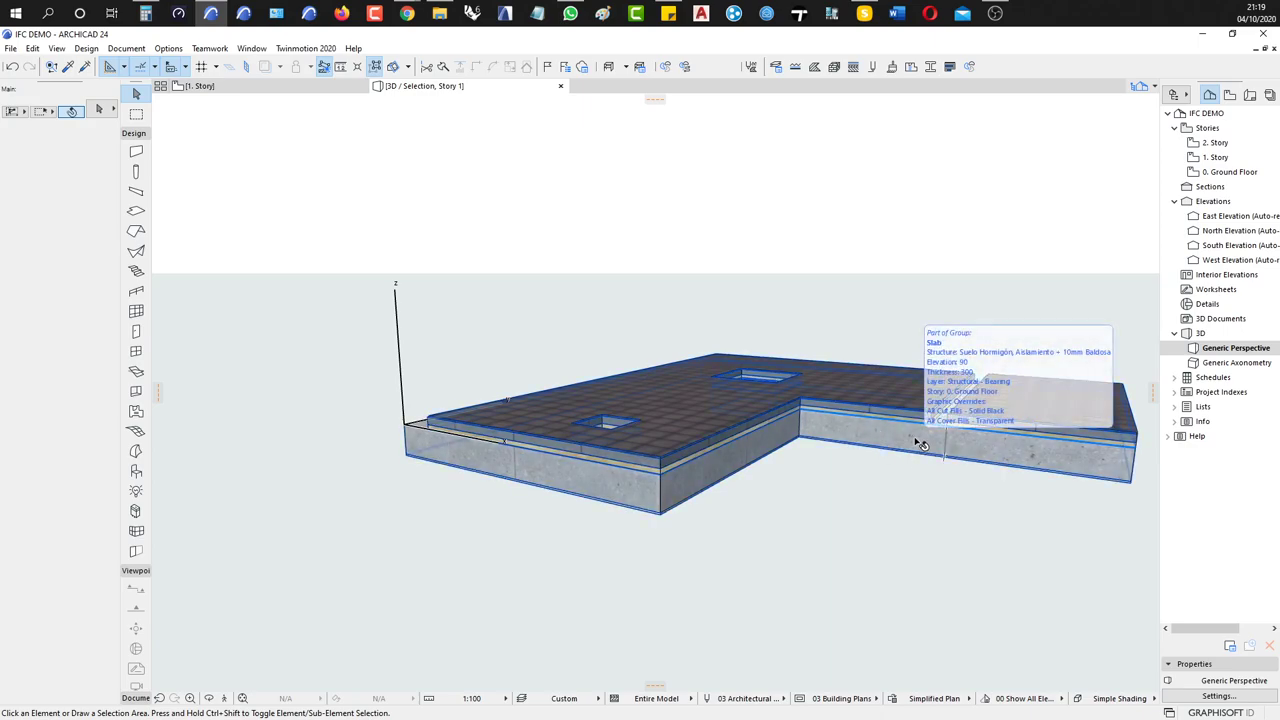
middle_click_drag(906, 440, 812, 531, "shift")
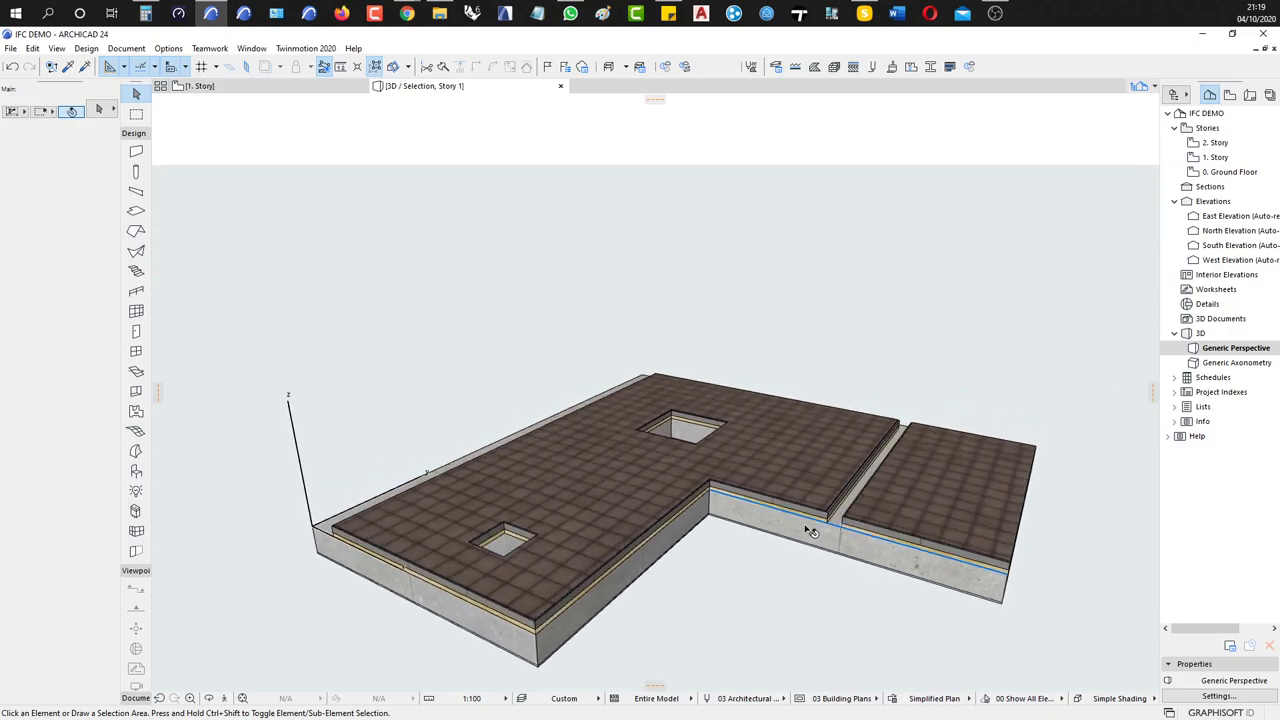
left_click(812, 531)
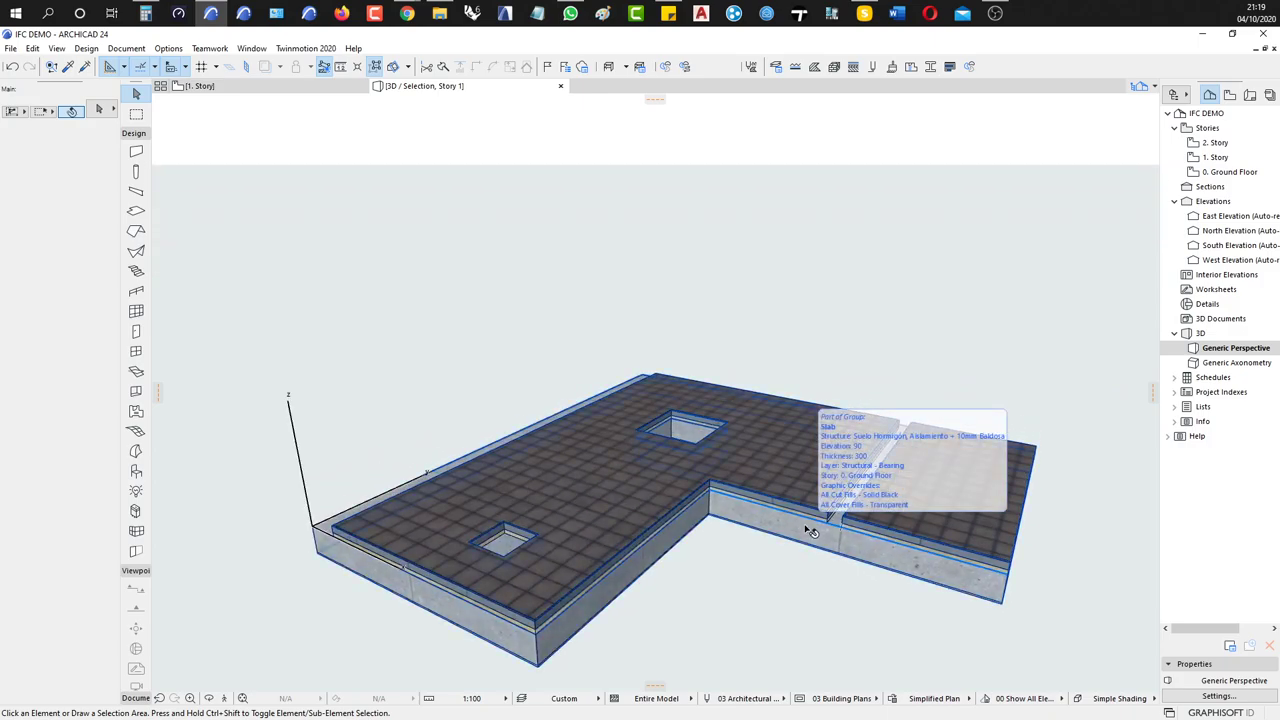
middle_click_drag(812, 531, 731, 509, "shift")
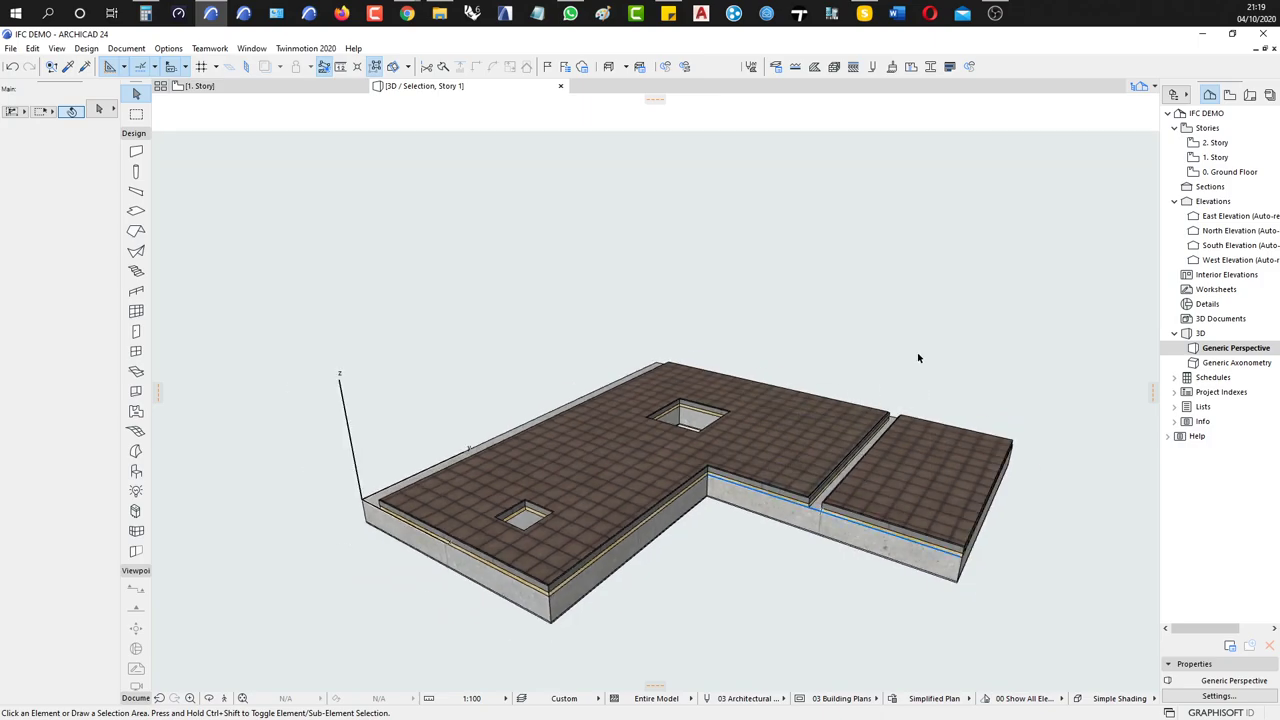
key("ctrl+shift+F5")
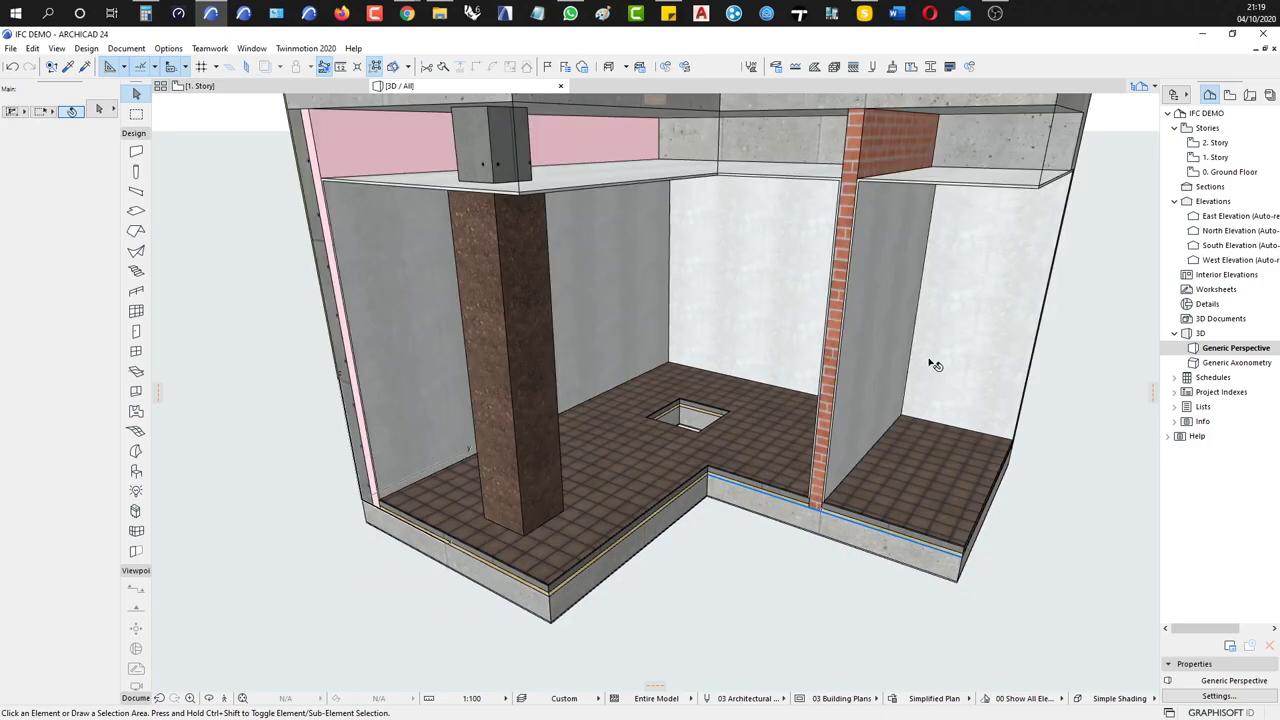
Inspect the junction between the first-story slab and the brick partition, selecting each element in turn
middle_click_drag(987, 342, 791, 225, "shift")
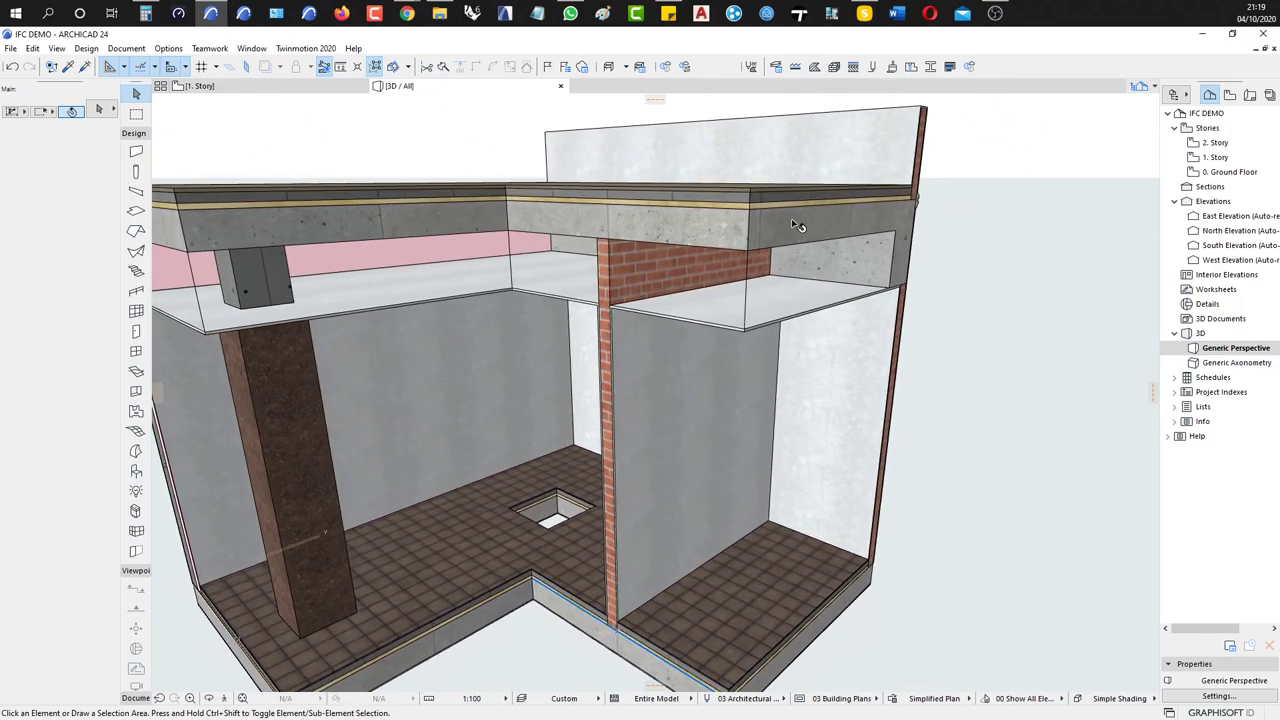
left_click(793, 223)
middle_click_drag(937, 317, 718, 251, "shift")
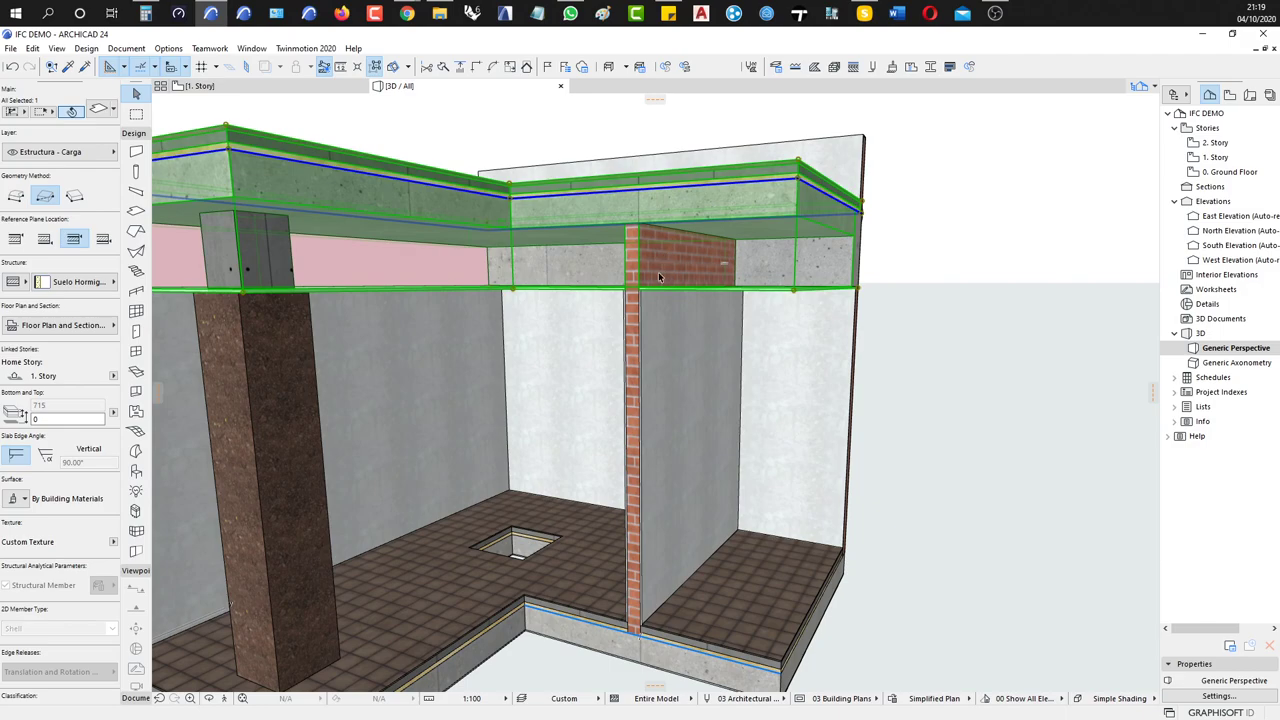
left_click(676, 350)
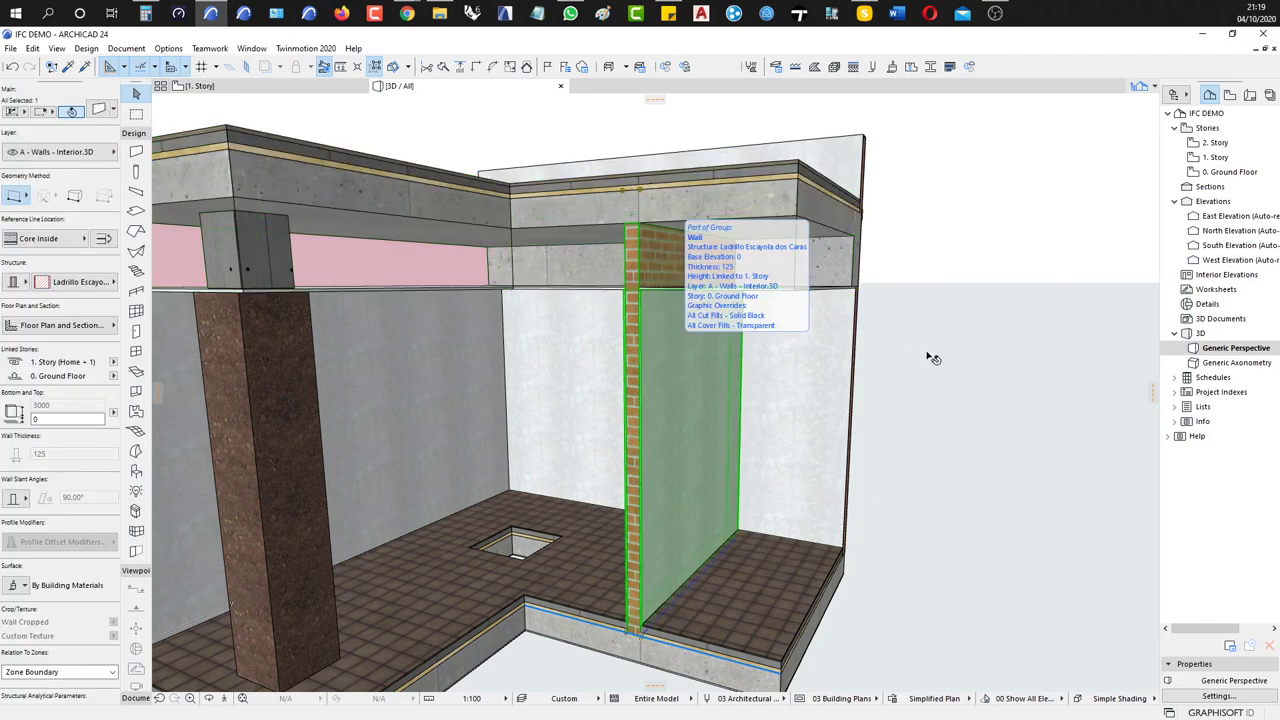
left_click(759, 206)
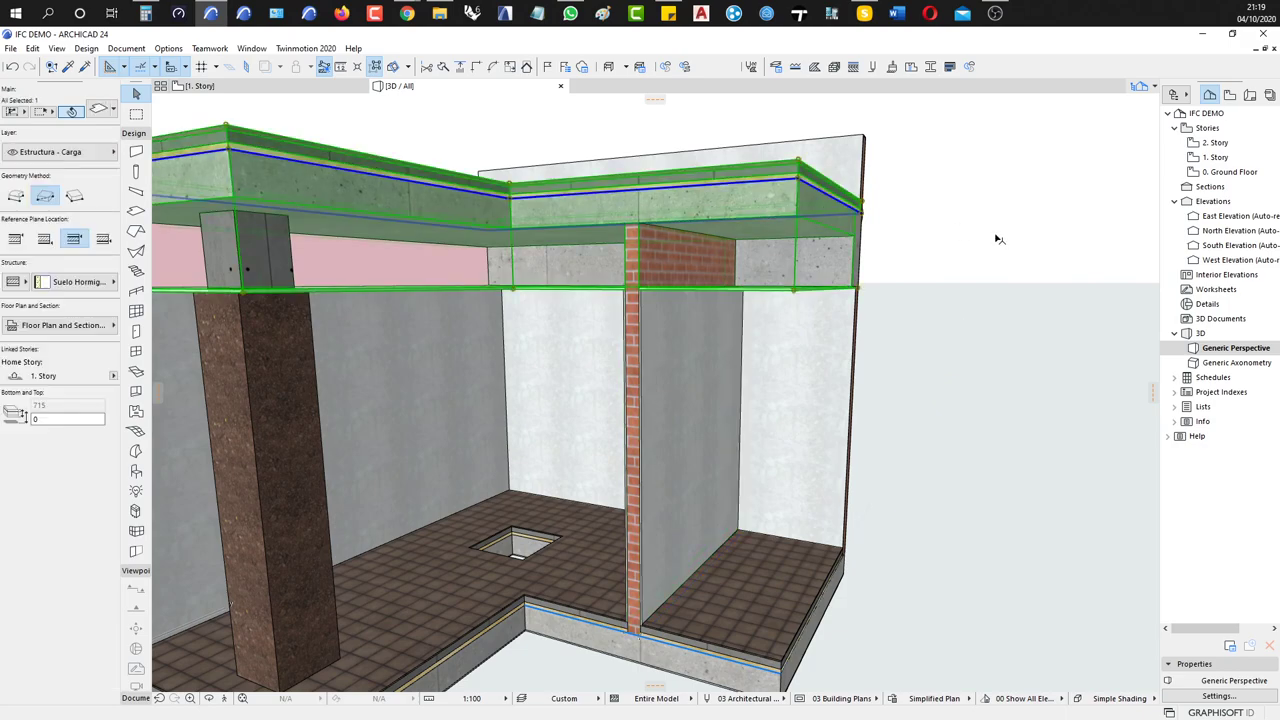
Offset the first-story slab's outer edge inward past the brick partition and inspect the top of the wall
left_click(748, 186)
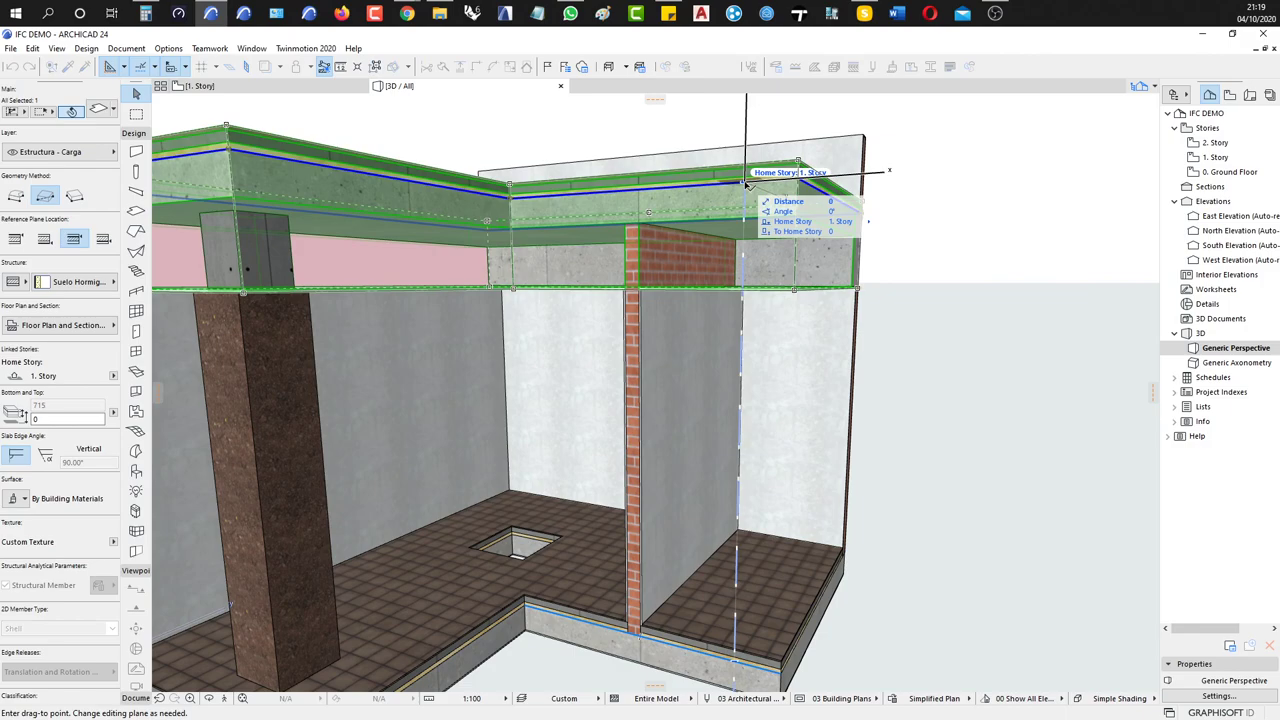
left_click(818, 203)
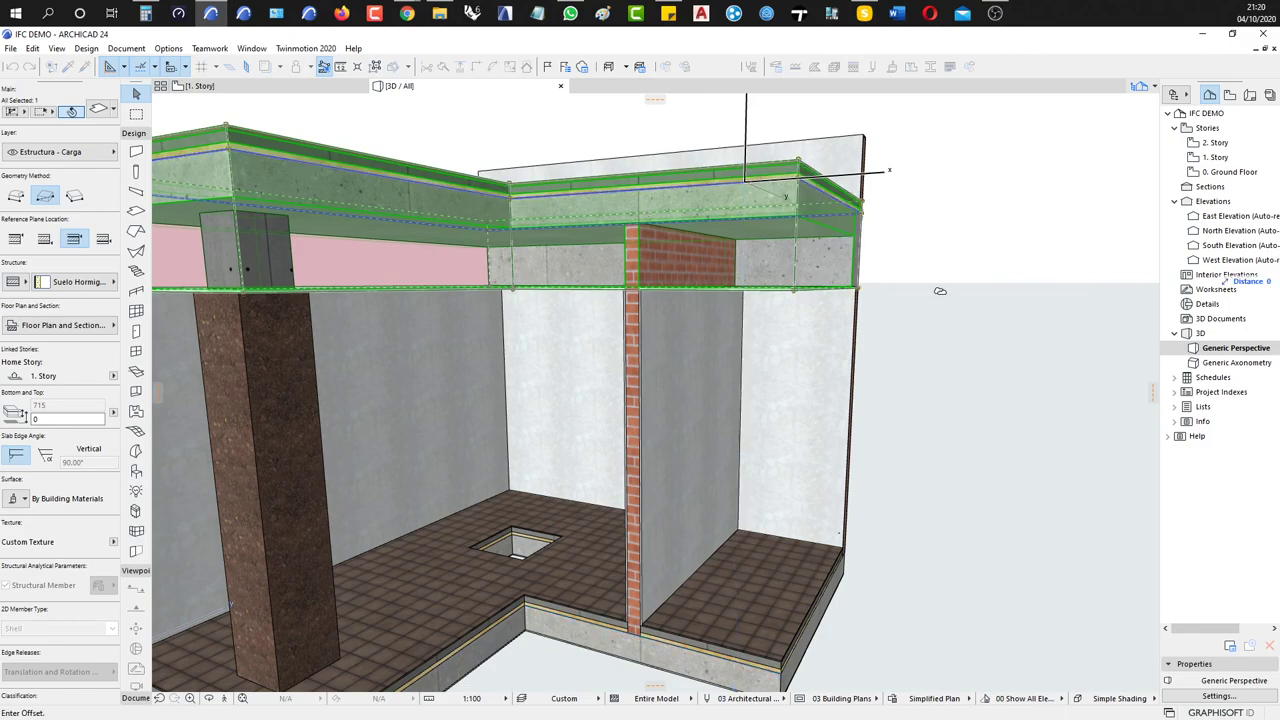
left_click(848, 200)
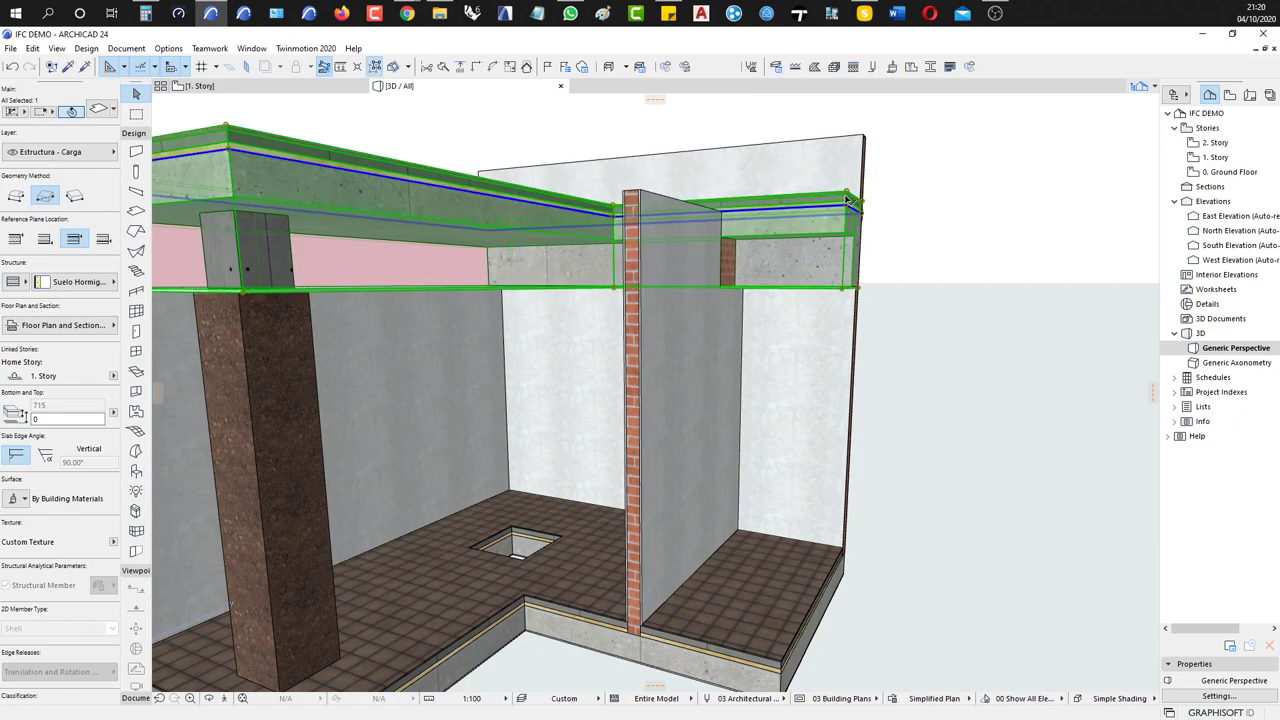
left_click(963, 257)
middle_click_drag(771, 314, 752, 246, "shift")
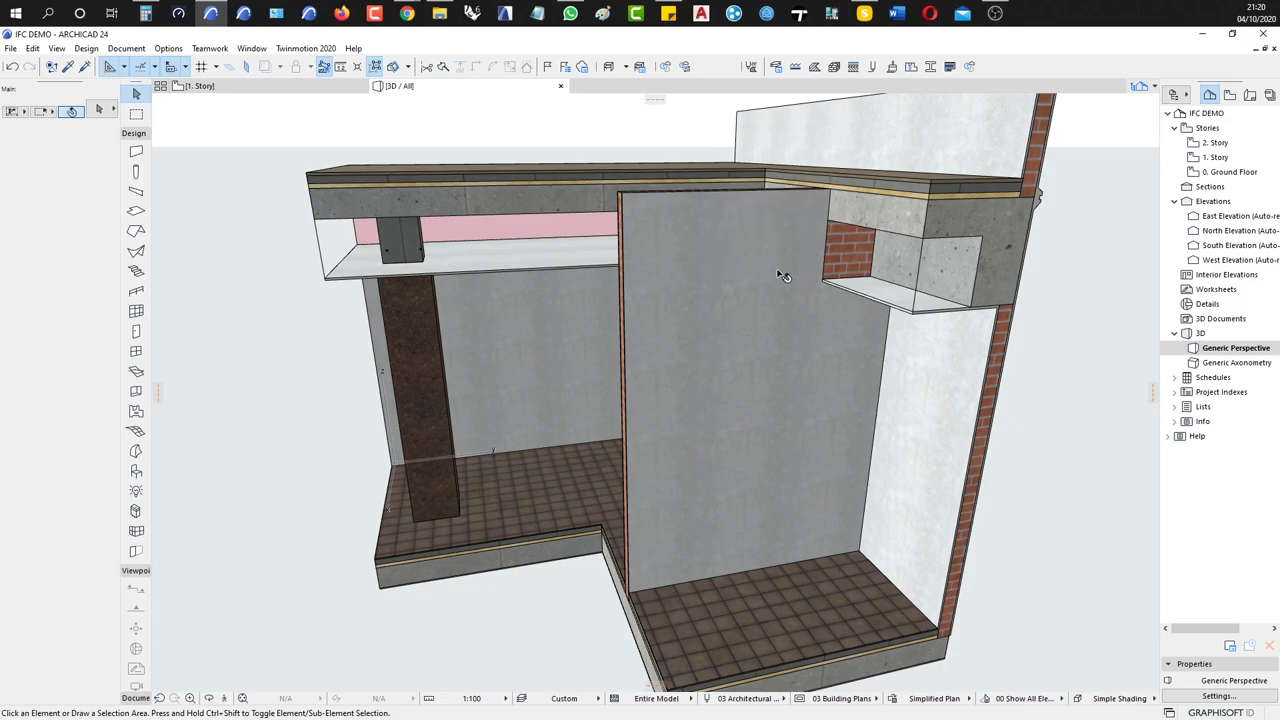
Undo the offset of the first-story slab's edge
left_click(903, 212)
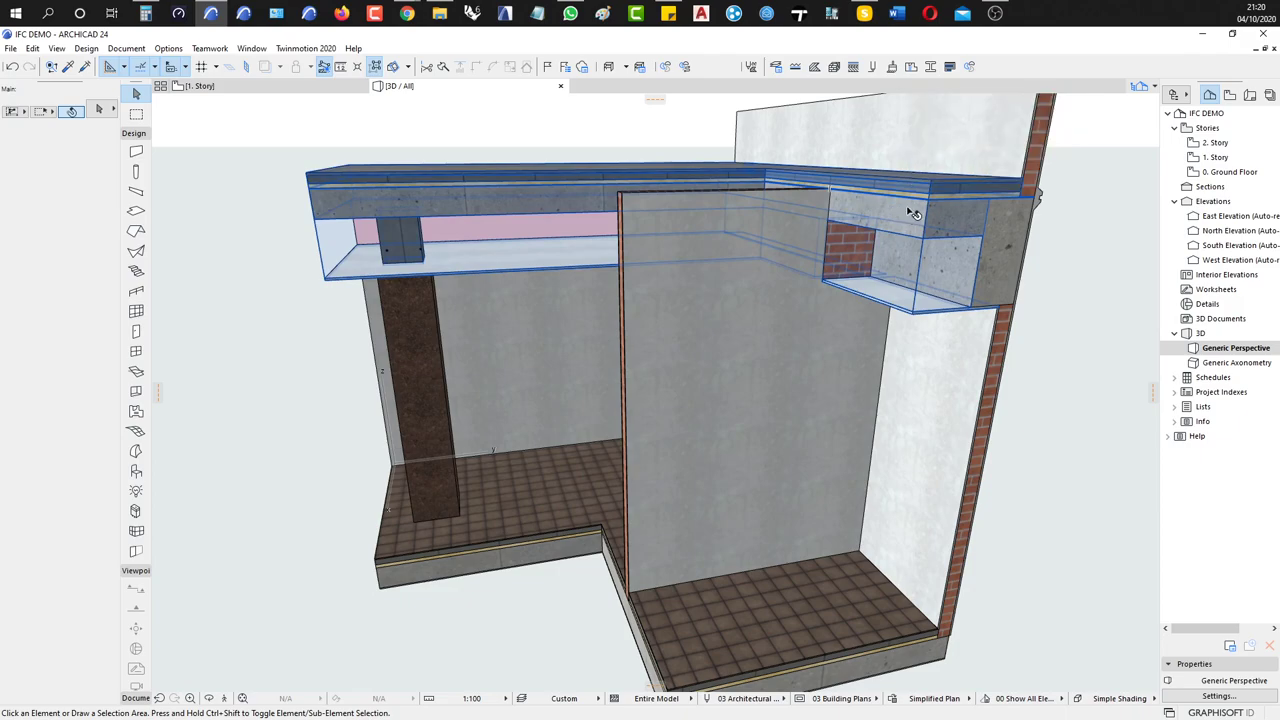
left_click(1046, 233)
key("ctrl+z")
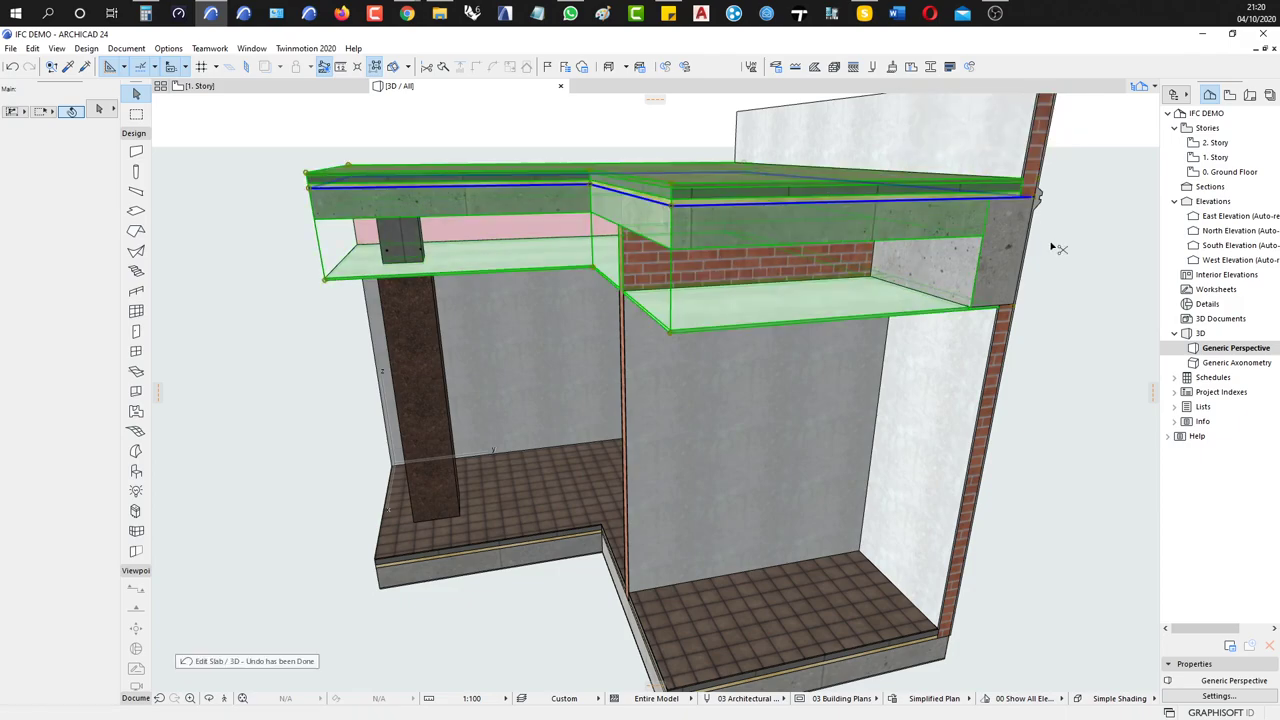
Set the Air Space skin of the first-story slab's composite to 300 mm and inspect the ceiling joint at the outer wall
middle_click_drag(982, 258, 955, 266, "shift")
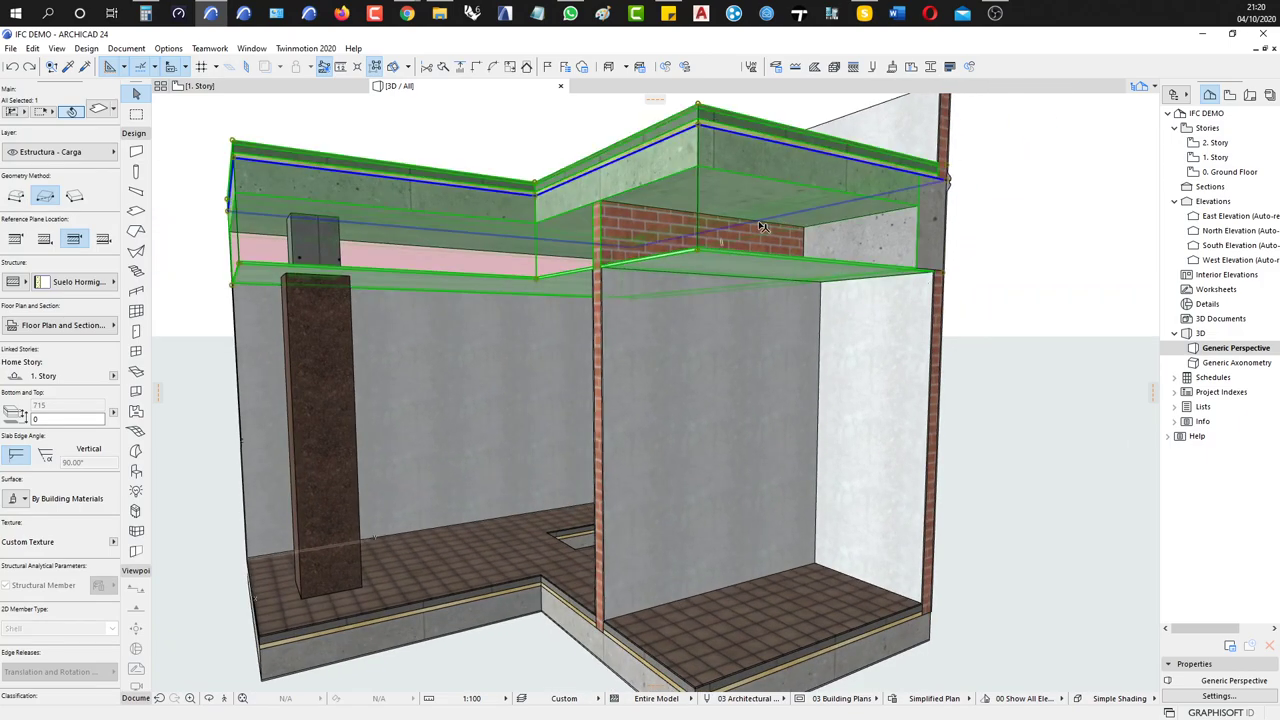
right_click(770, 175)
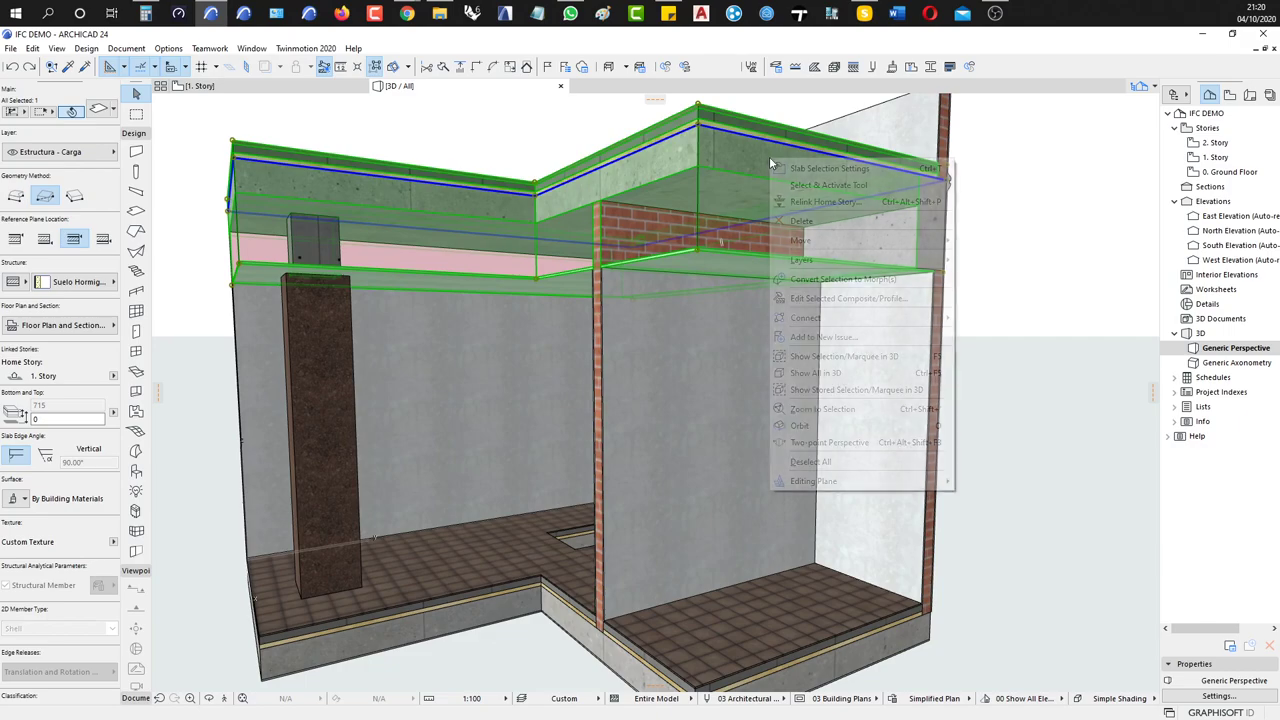
left_click(841, 301)
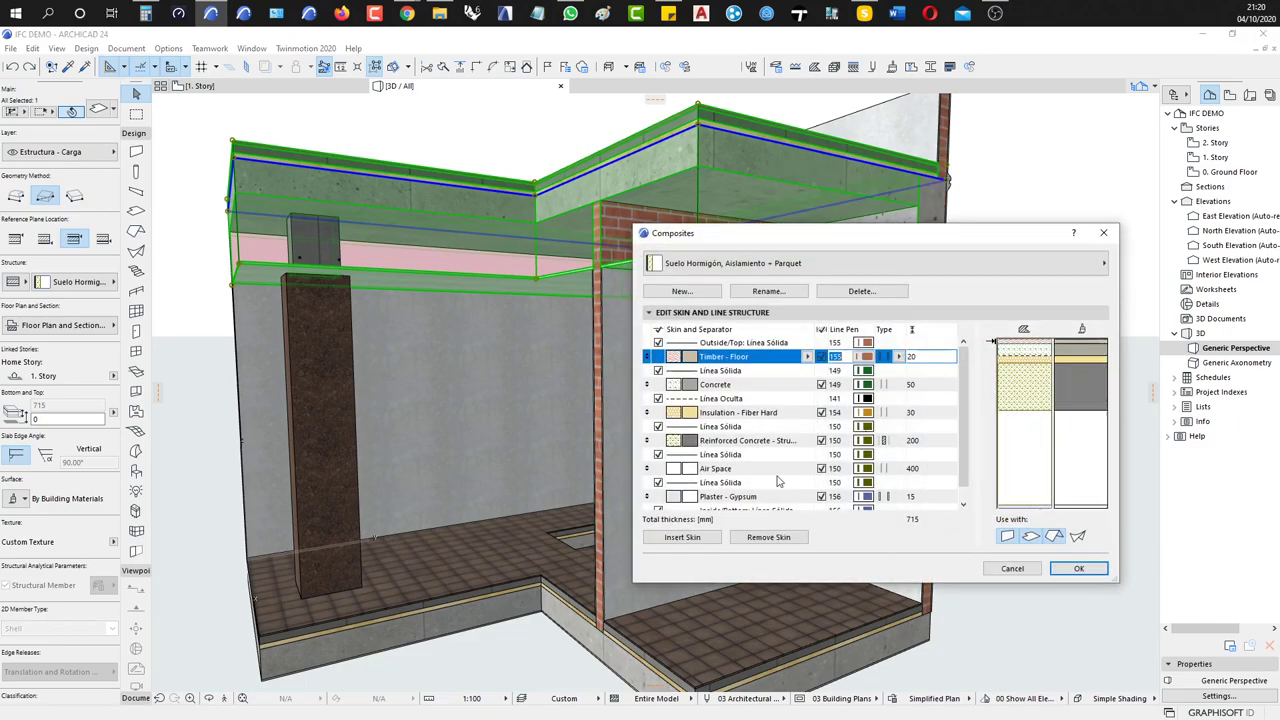
left_click(920, 470)
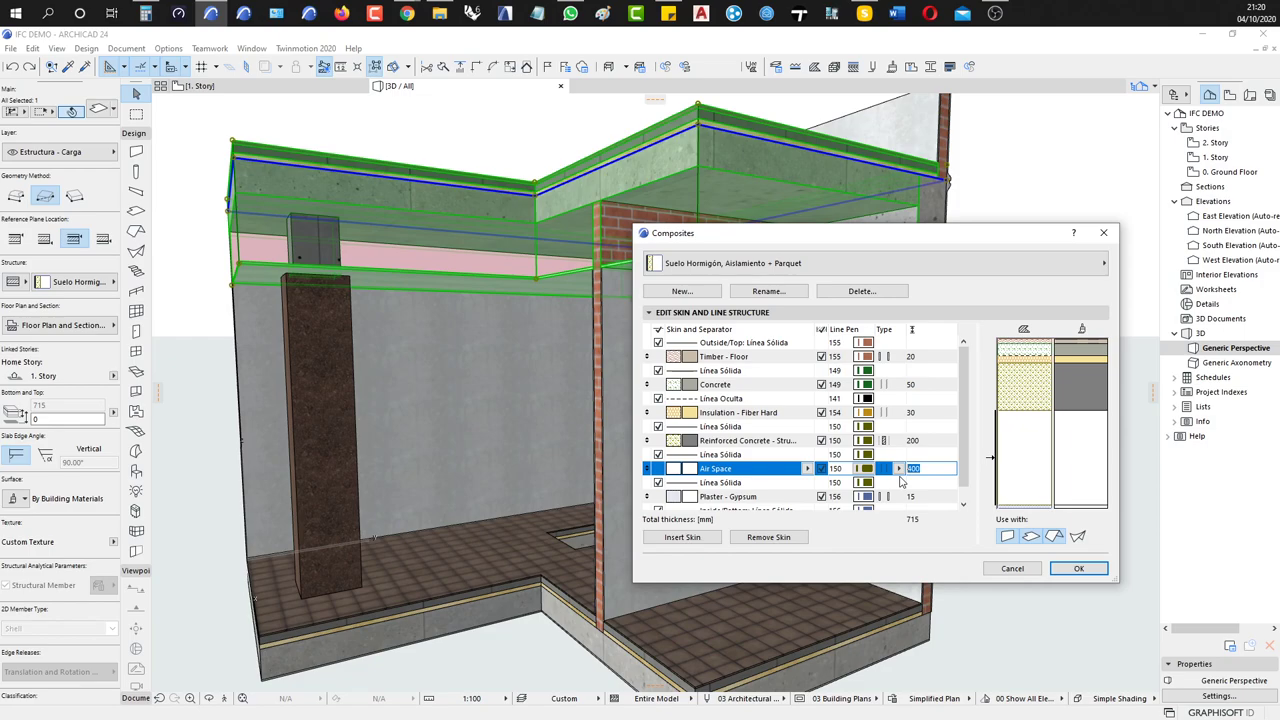
type("300")
key("Return")
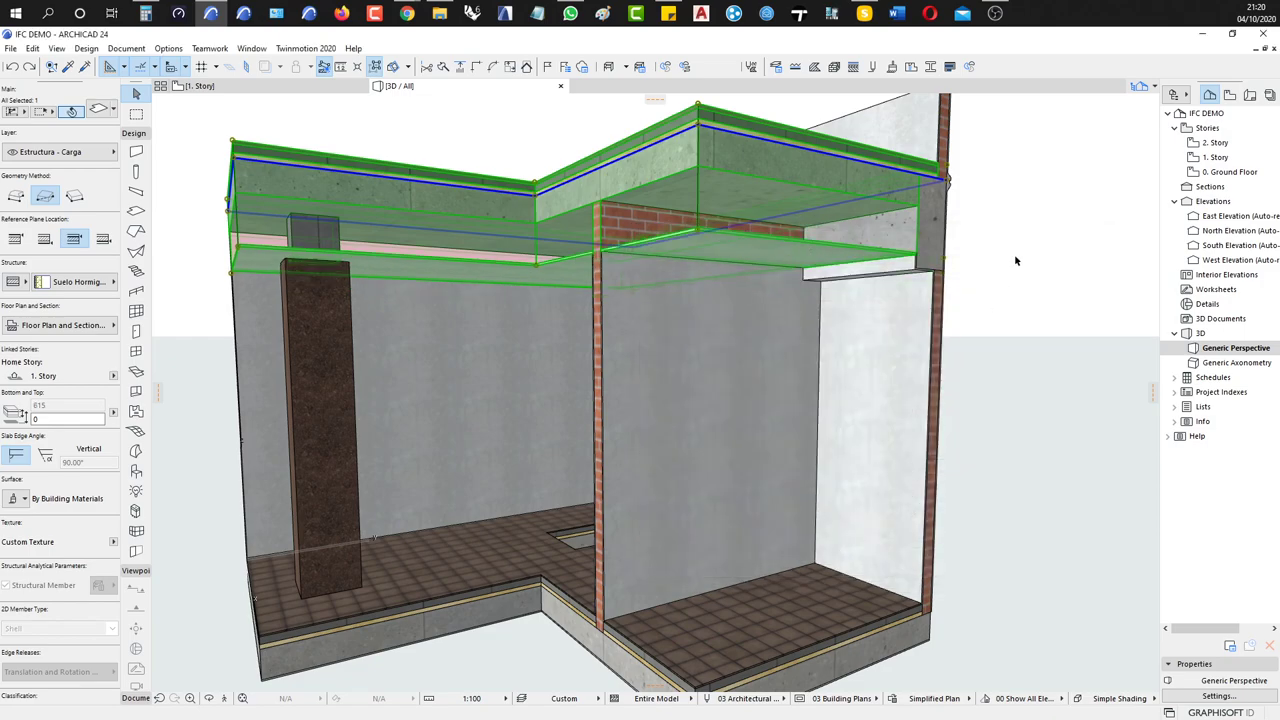
left_click(943, 214)
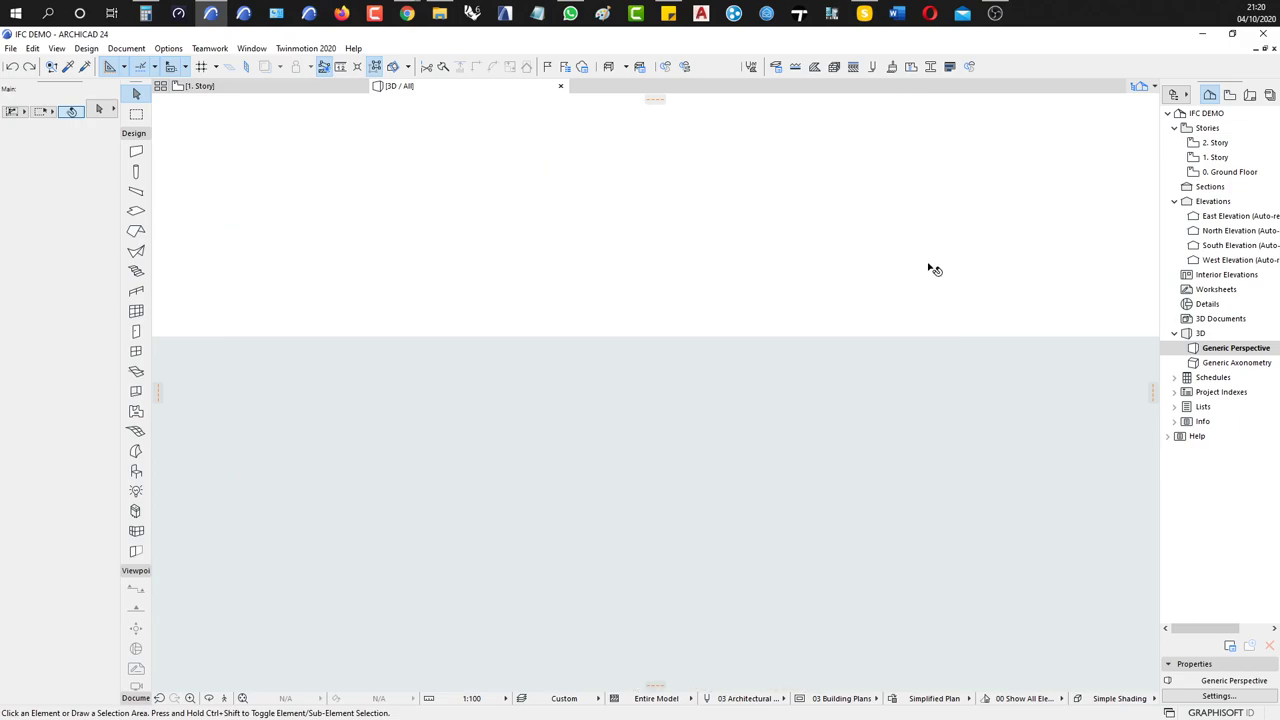
middle_click_drag(933, 270, 917, 262, "shift")
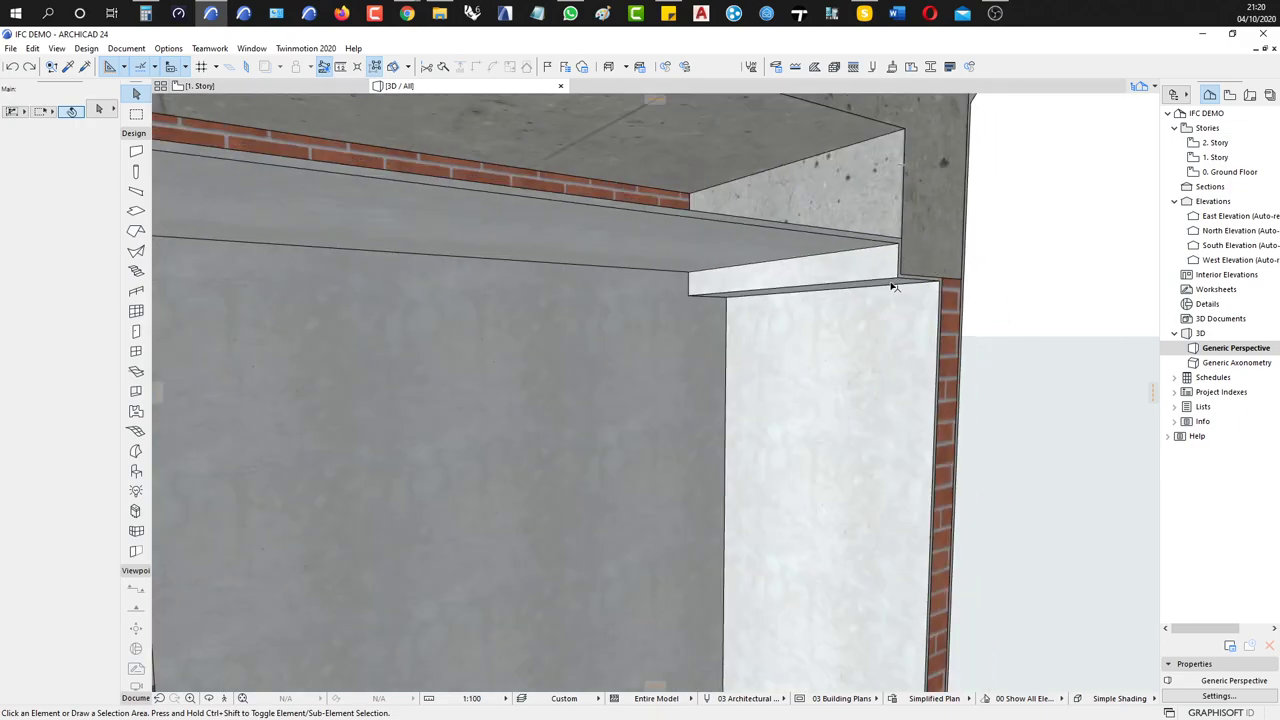
Reopen the first-story slab's composite, edit the Air Space skin's thickness and accept the dialog
left_click(797, 142)
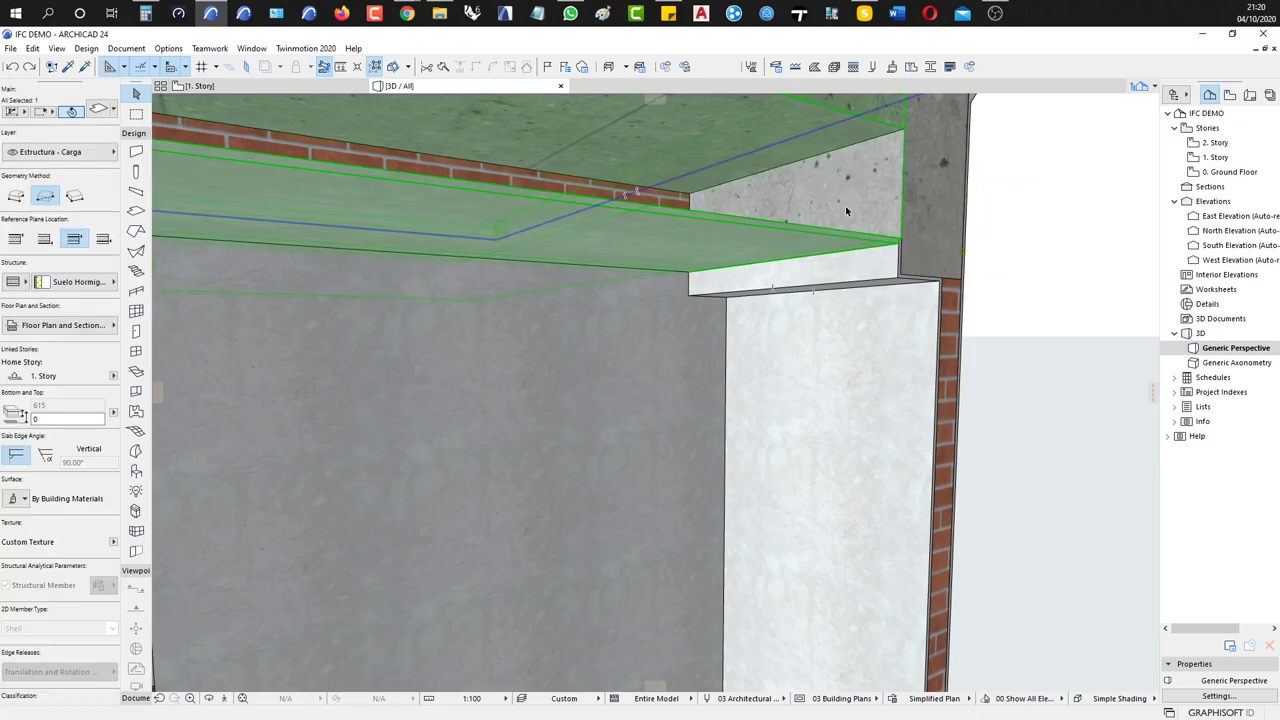
right_click(794, 139)
left_click(888, 279)
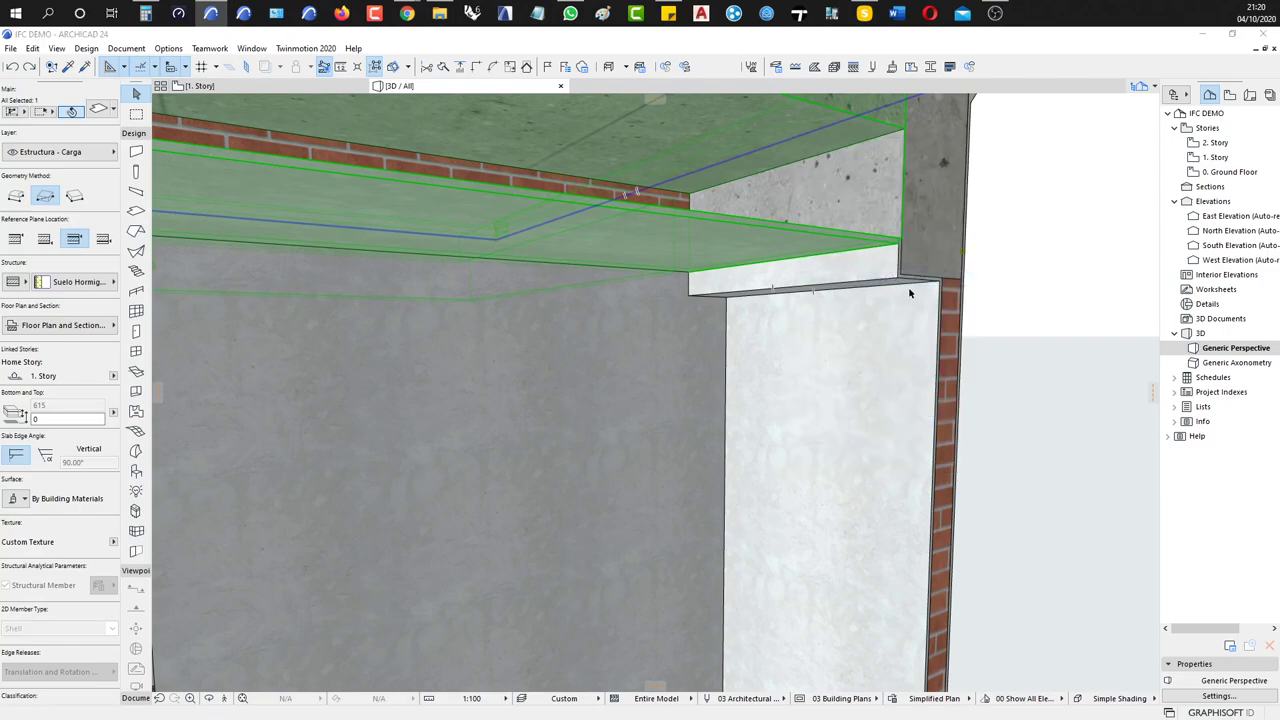
left_click(928, 468)
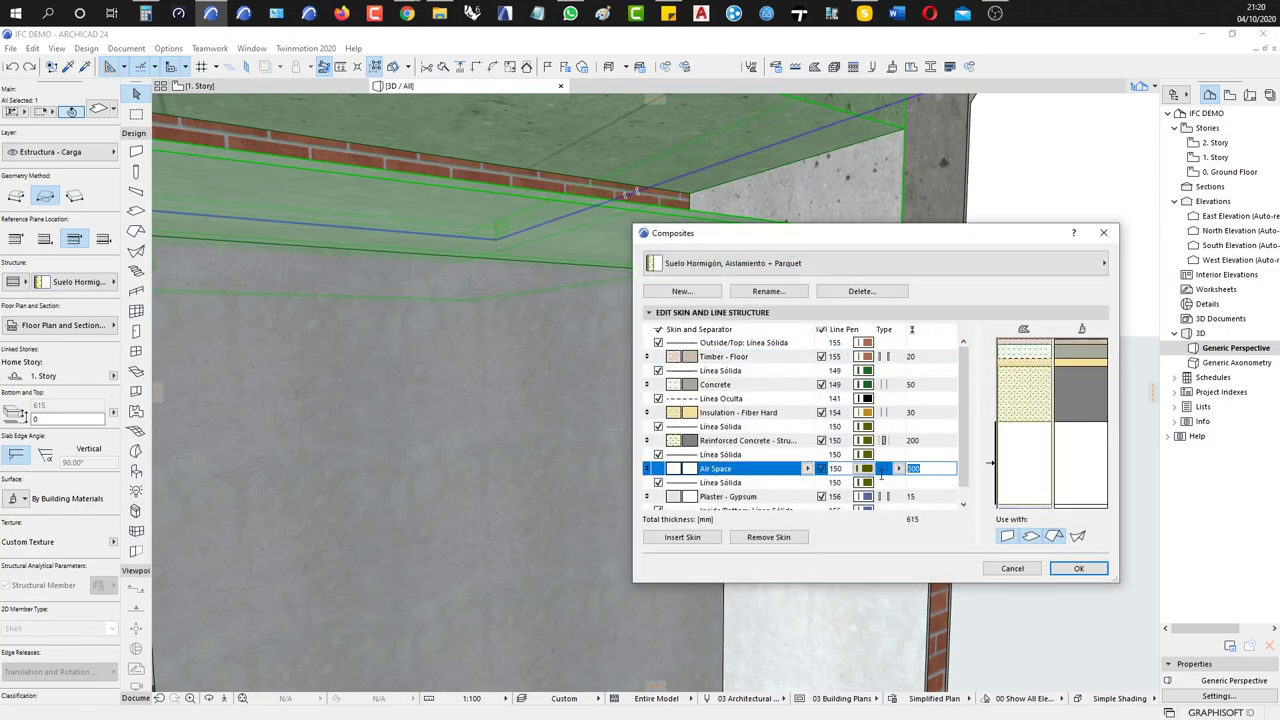
key("Return")
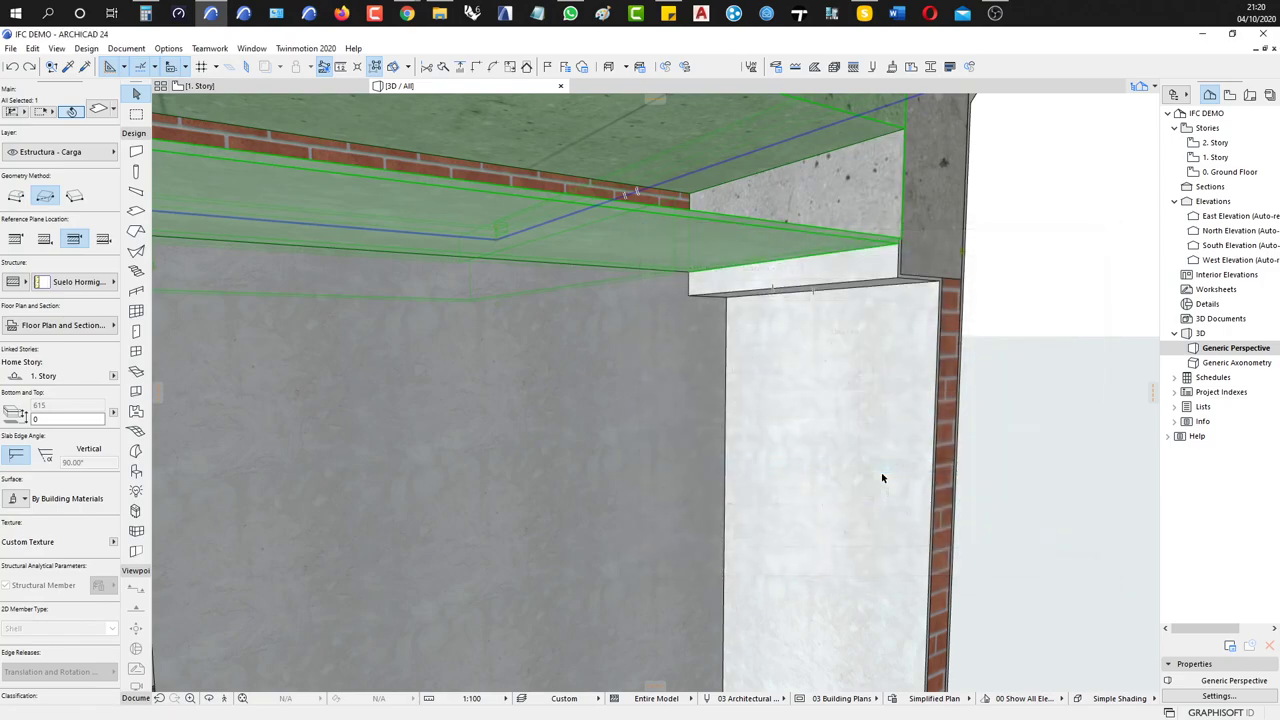
Set the Air Space skin of the first-story slab's composite to 400 mm
left_click(1045, 327)
middle_click_drag(1045, 327, 709, 374, "shift")
scroll(856, 296, "down", 5)
scroll(709, 374, "down", 3)
scroll(712, 374, "down", 2)
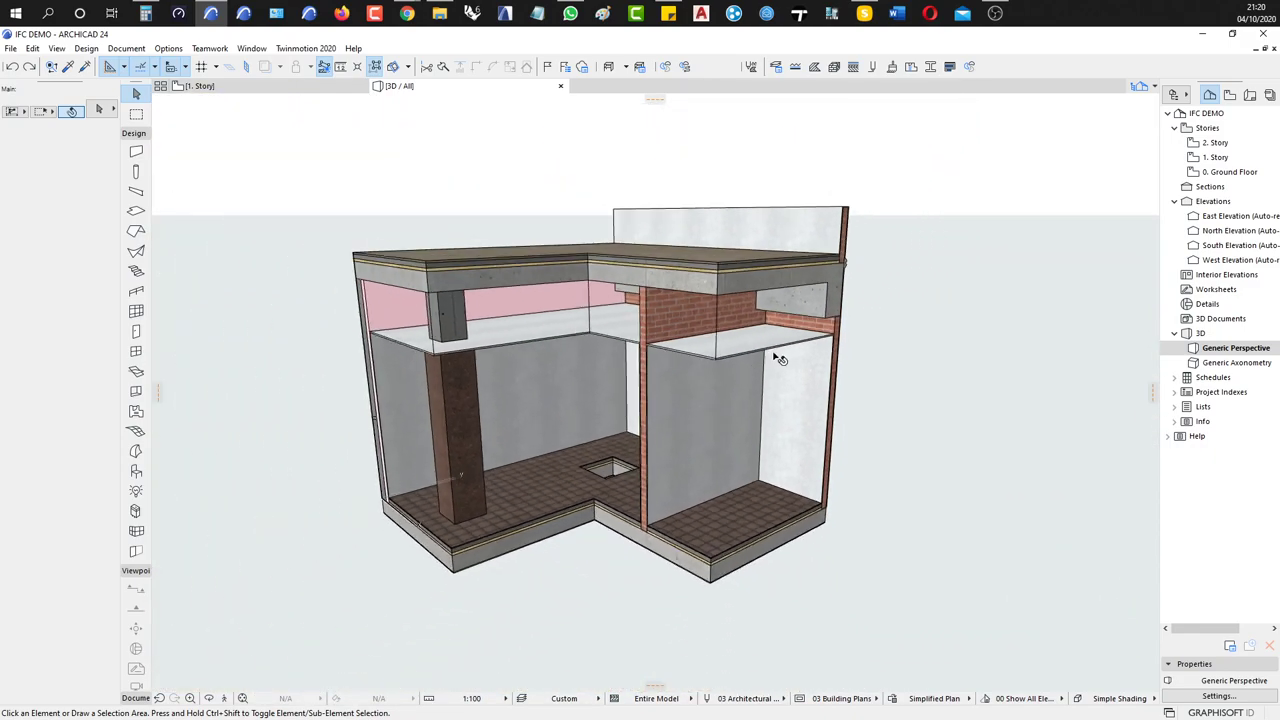
left_click(793, 282)
right_click(793, 282)
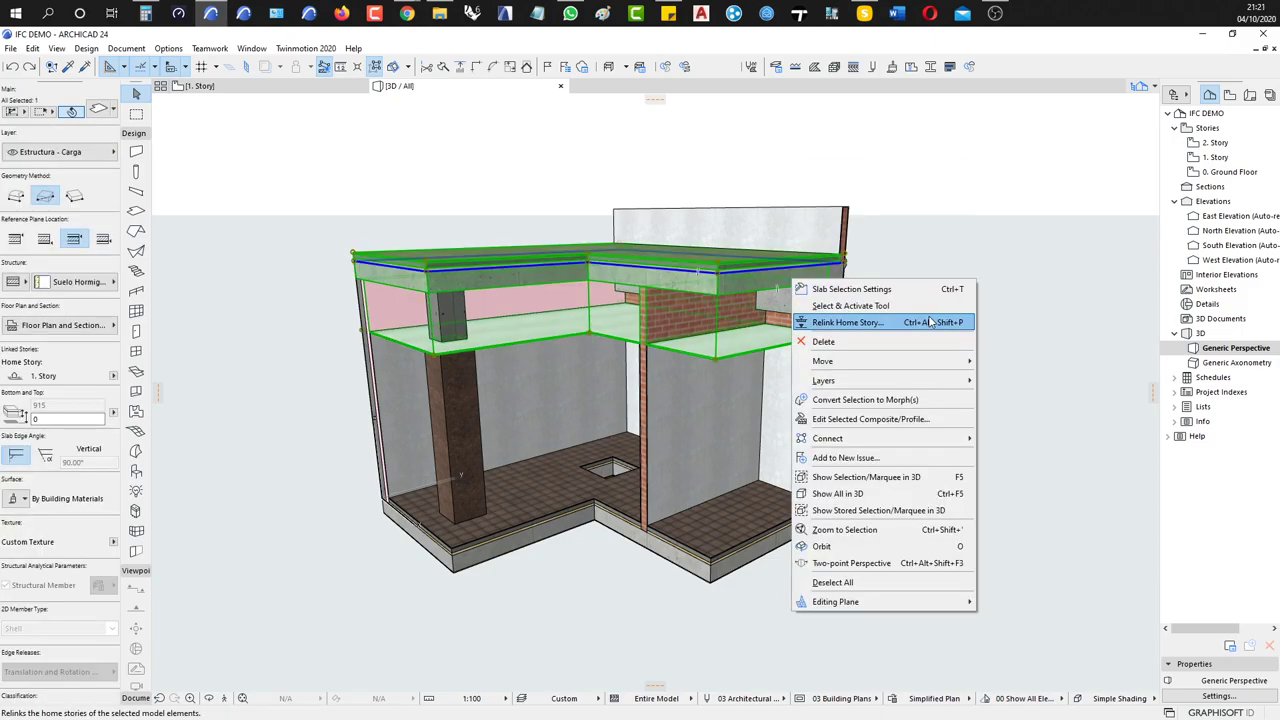
left_click(908, 422)
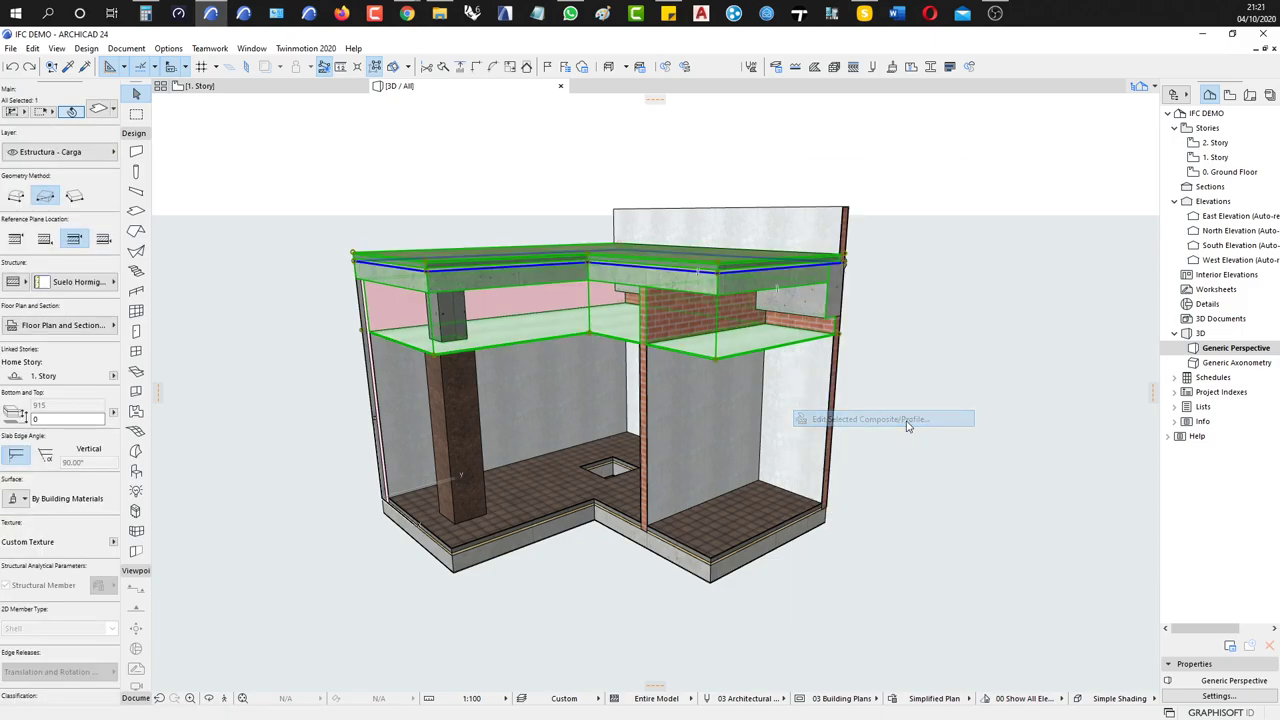
left_click(914, 469)
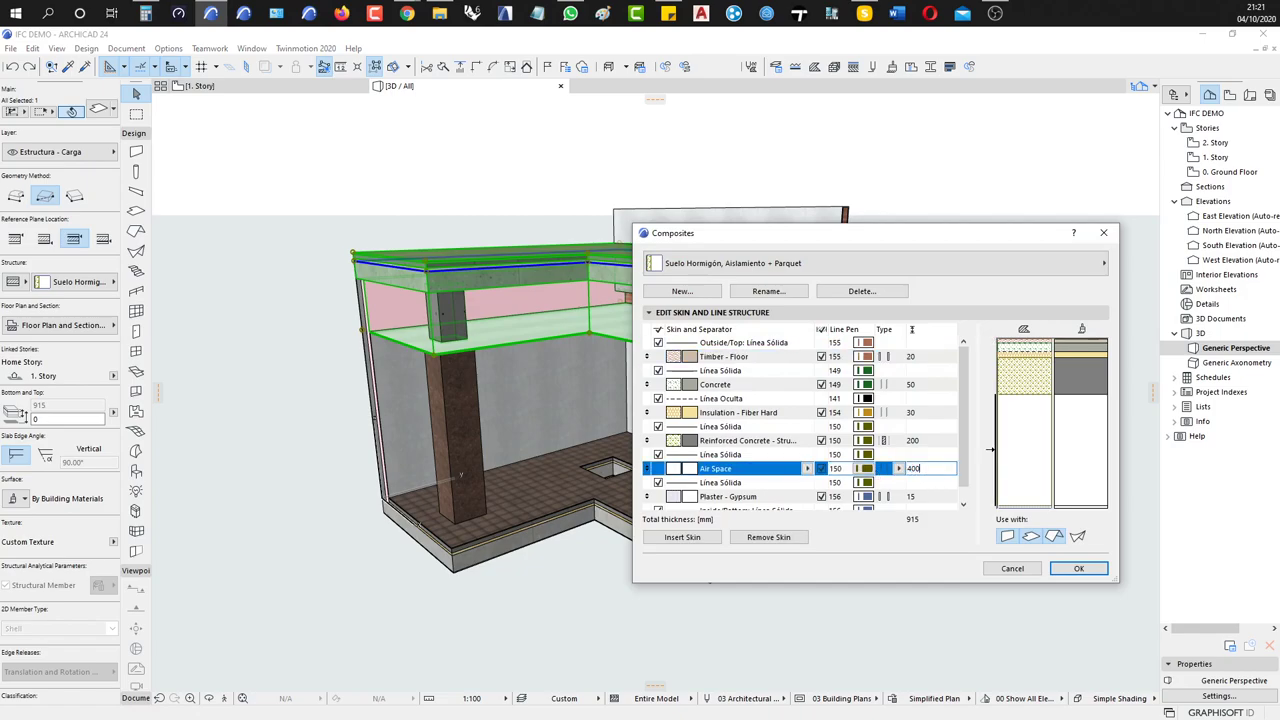
left_click(1077, 568)
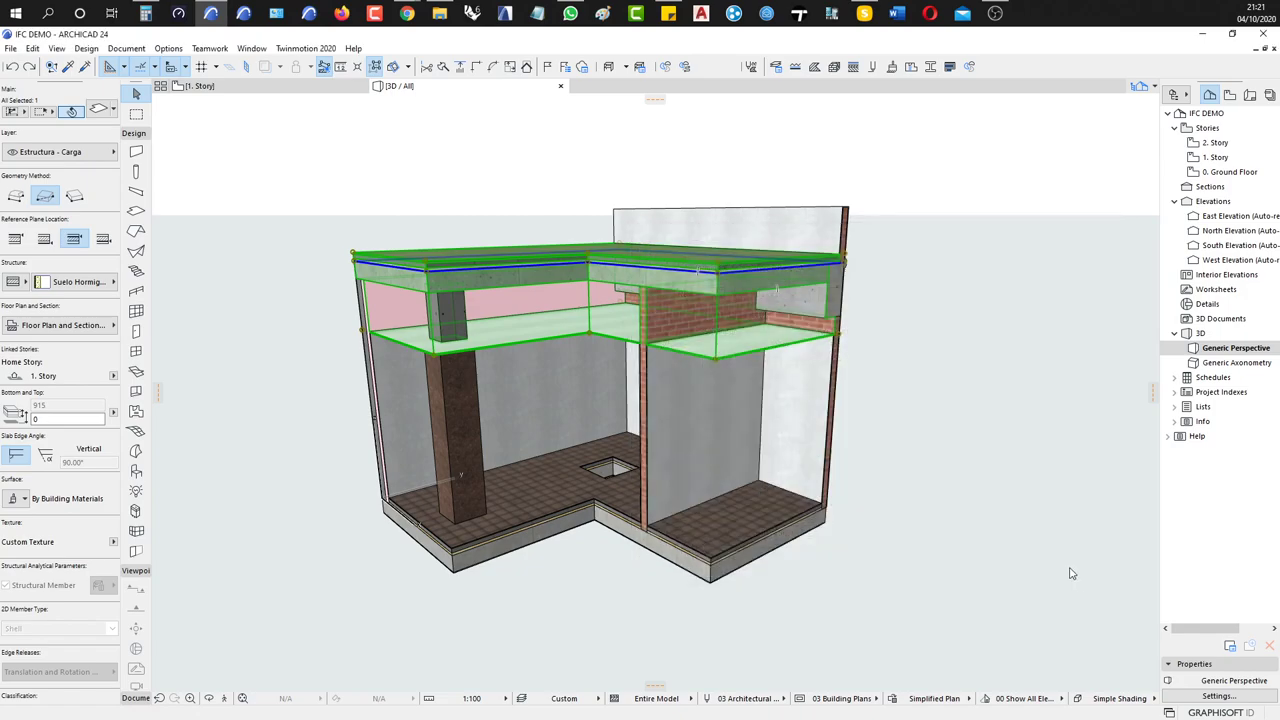
left_click(890, 419)
Draw a short wall about 750 mm long beside the floor opening, picking up the brick partition's settings
middle_click_drag(543, 456, 695, 413, "shift")
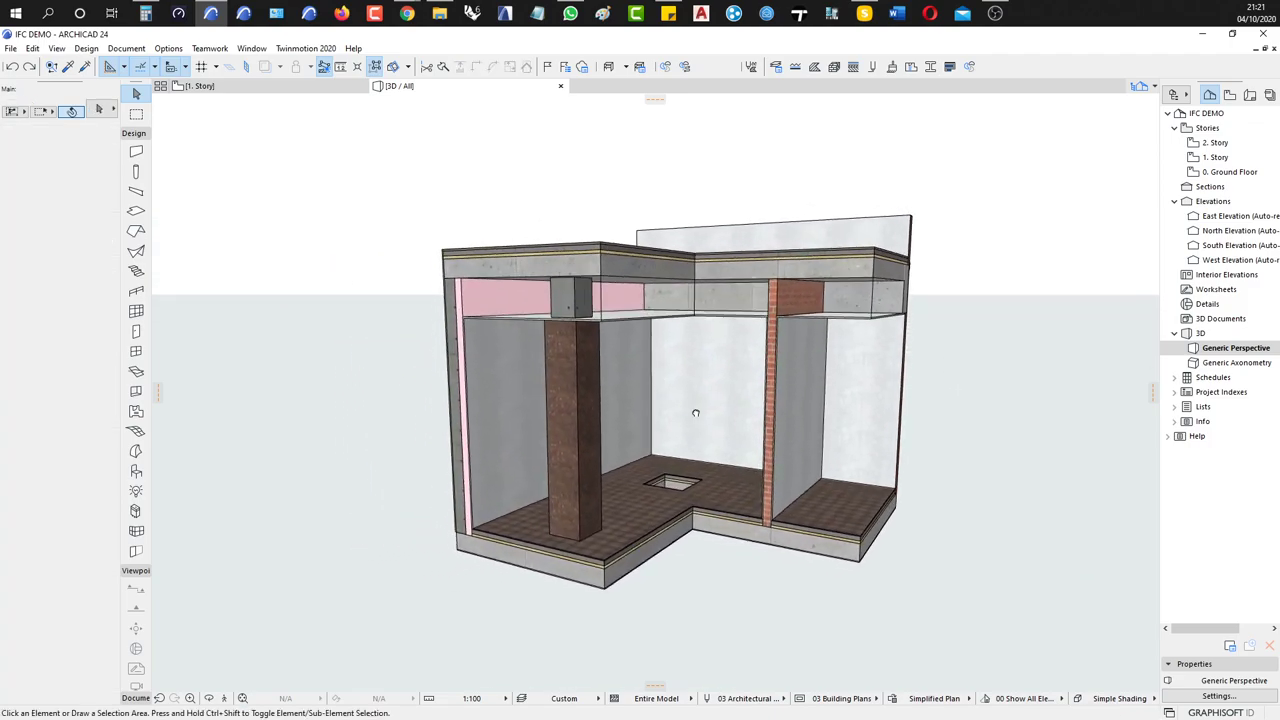
left_click(795, 474, "alt")
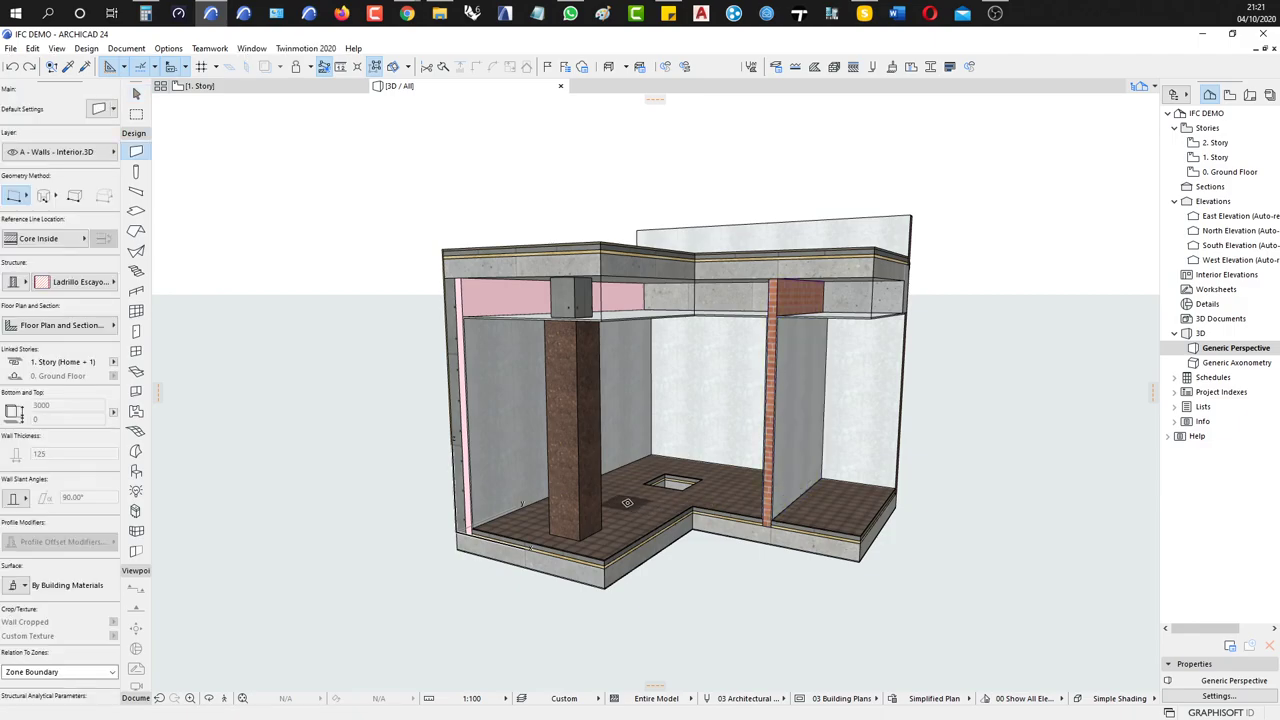
left_click(678, 515)
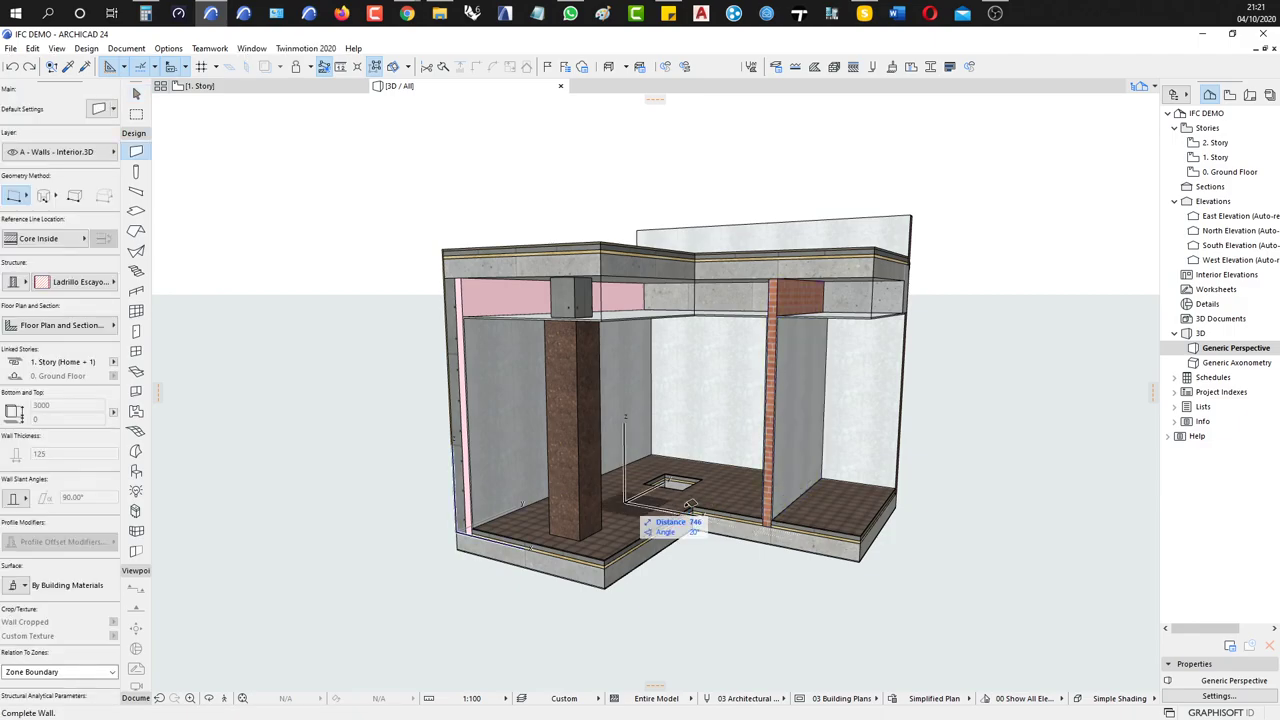
left_click(686, 516)
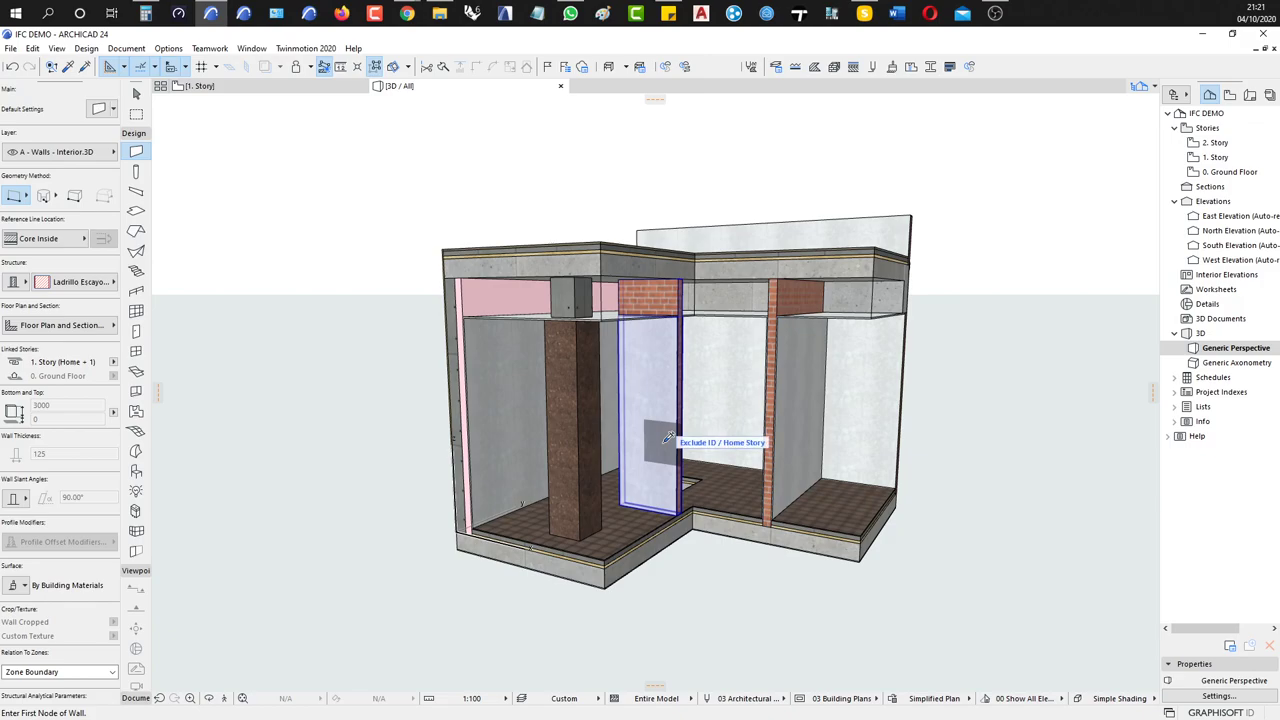
Isolate the ground-floor slab in 3D and inspect the groove that the new wall cuts through its skins
scroll(640, 510, "up", 3)
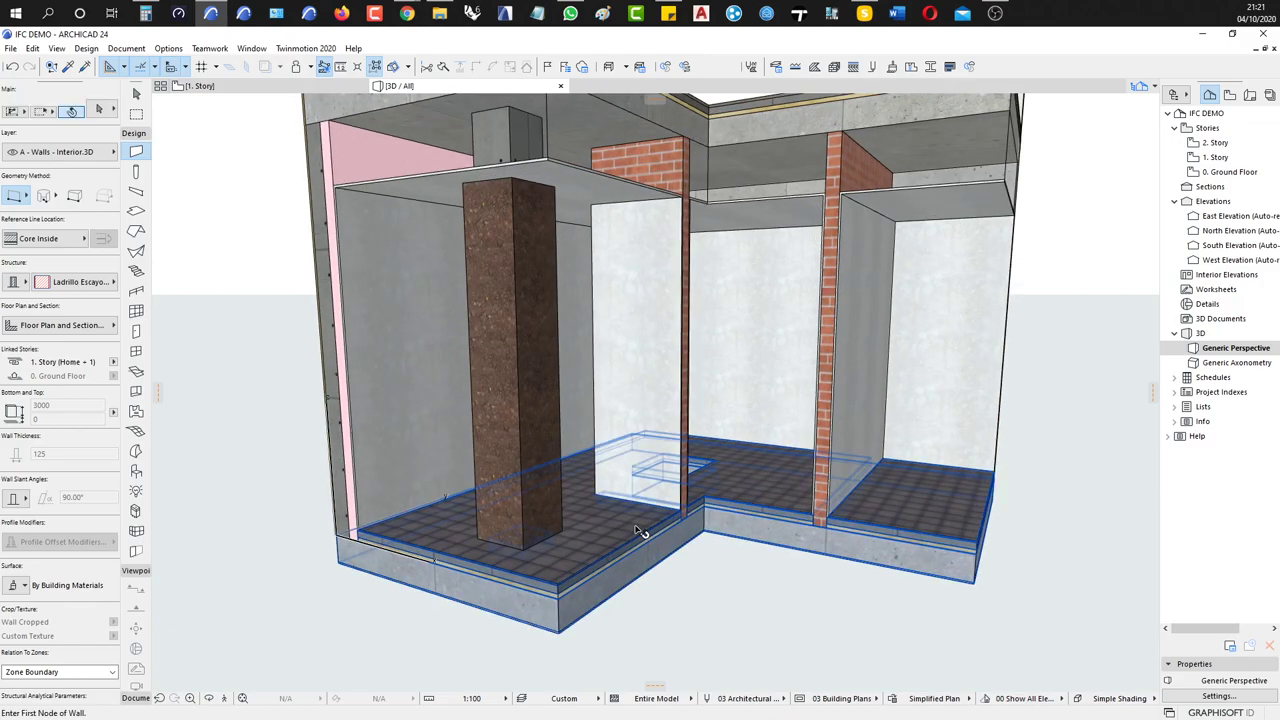
left_click(635, 526, "shift")
key("F5")
middle_click_drag(635, 526, 582, 562, "shift")
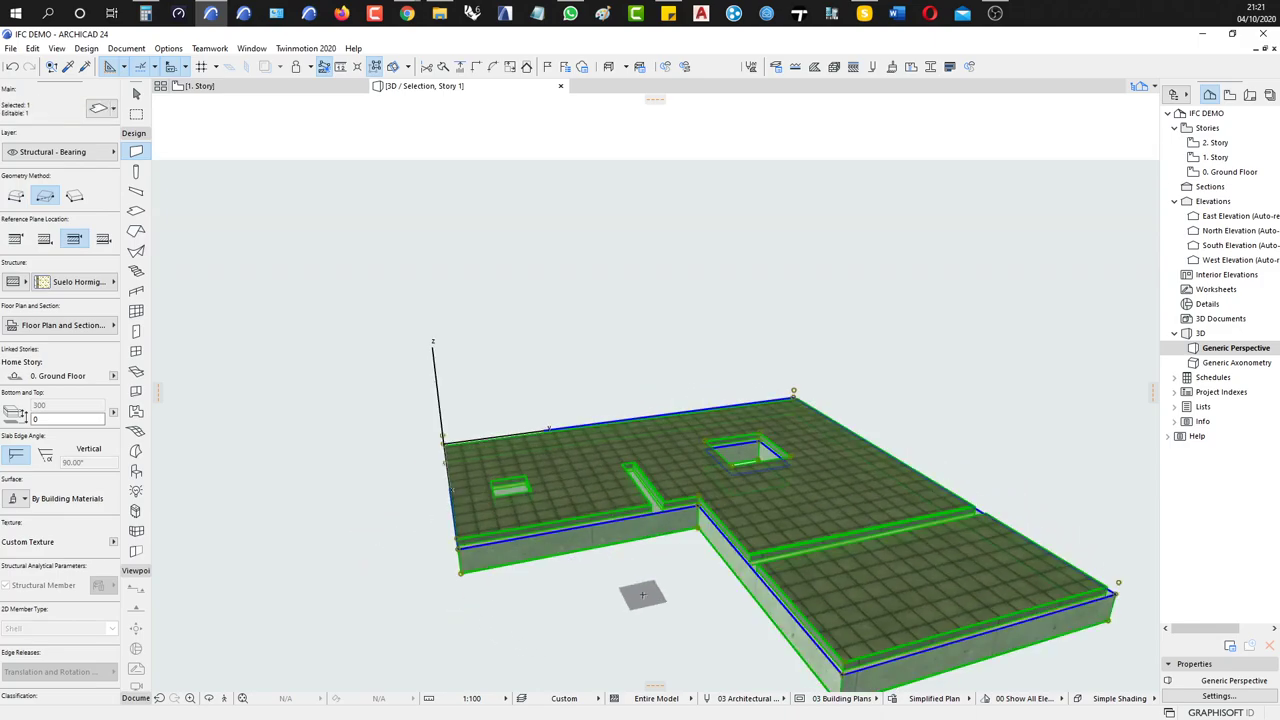
scroll(643, 595, "up", 10)
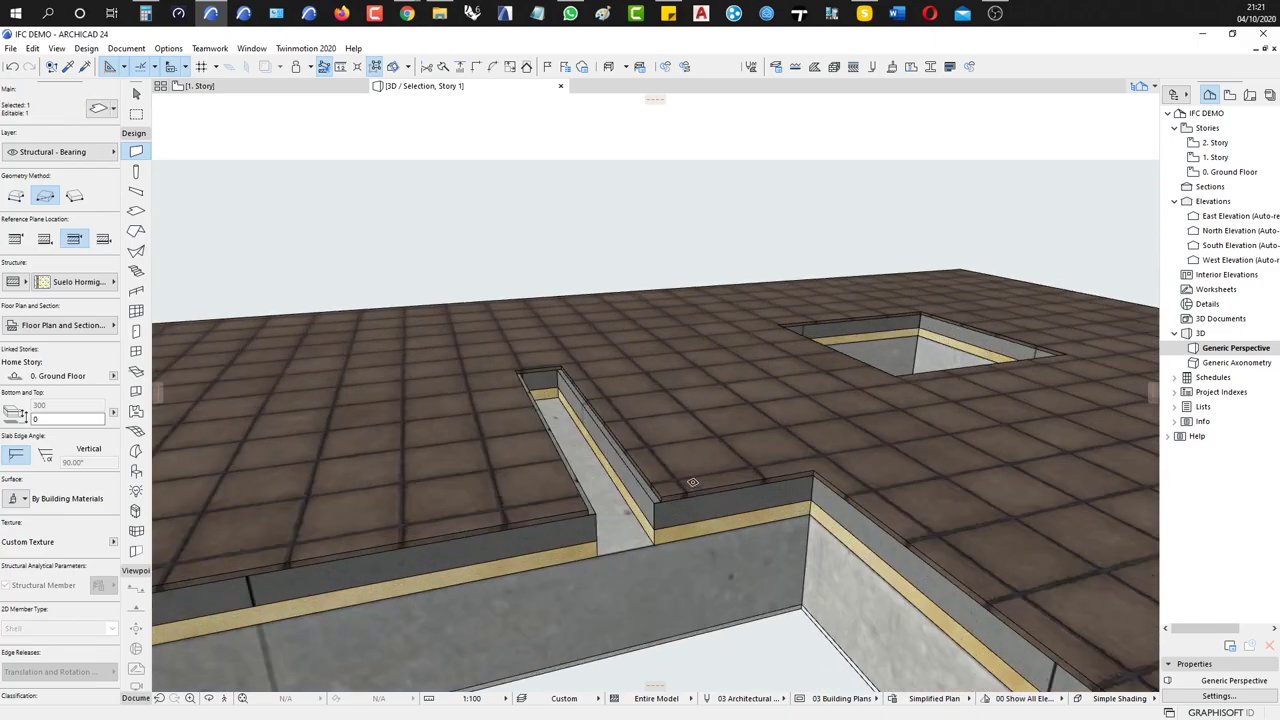
scroll(692, 482, "down", 4)
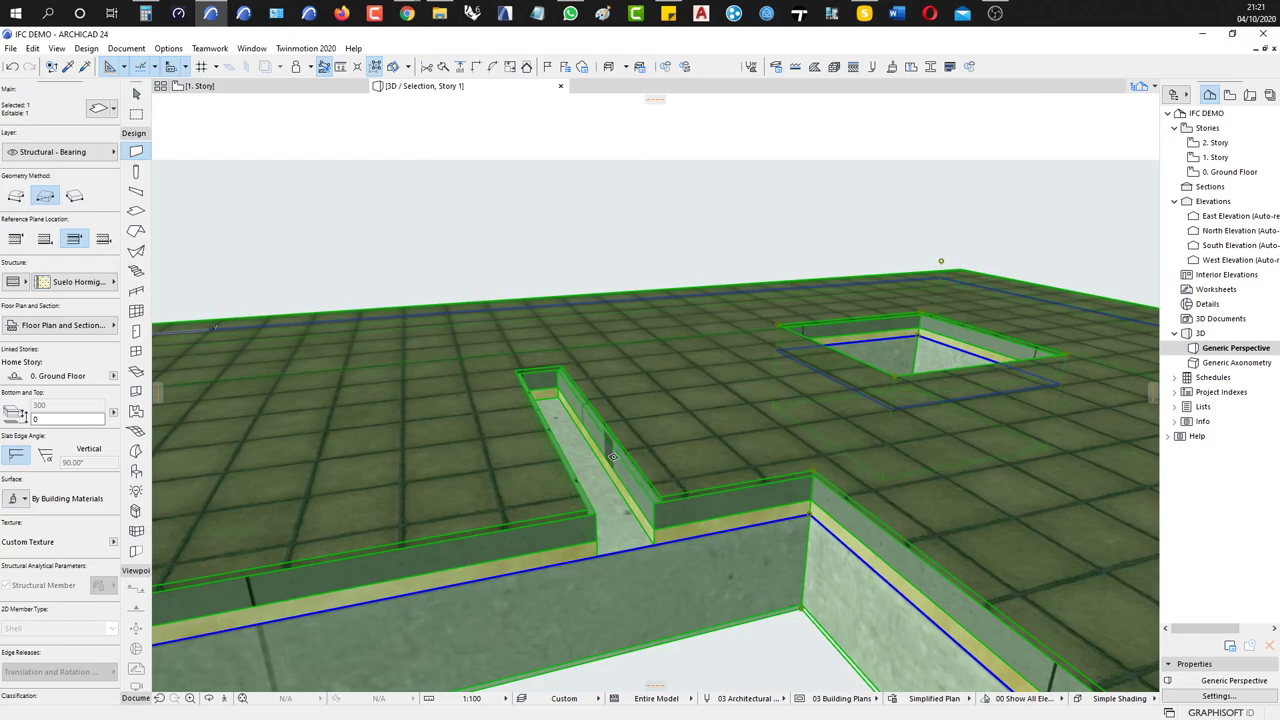
key("Escape")
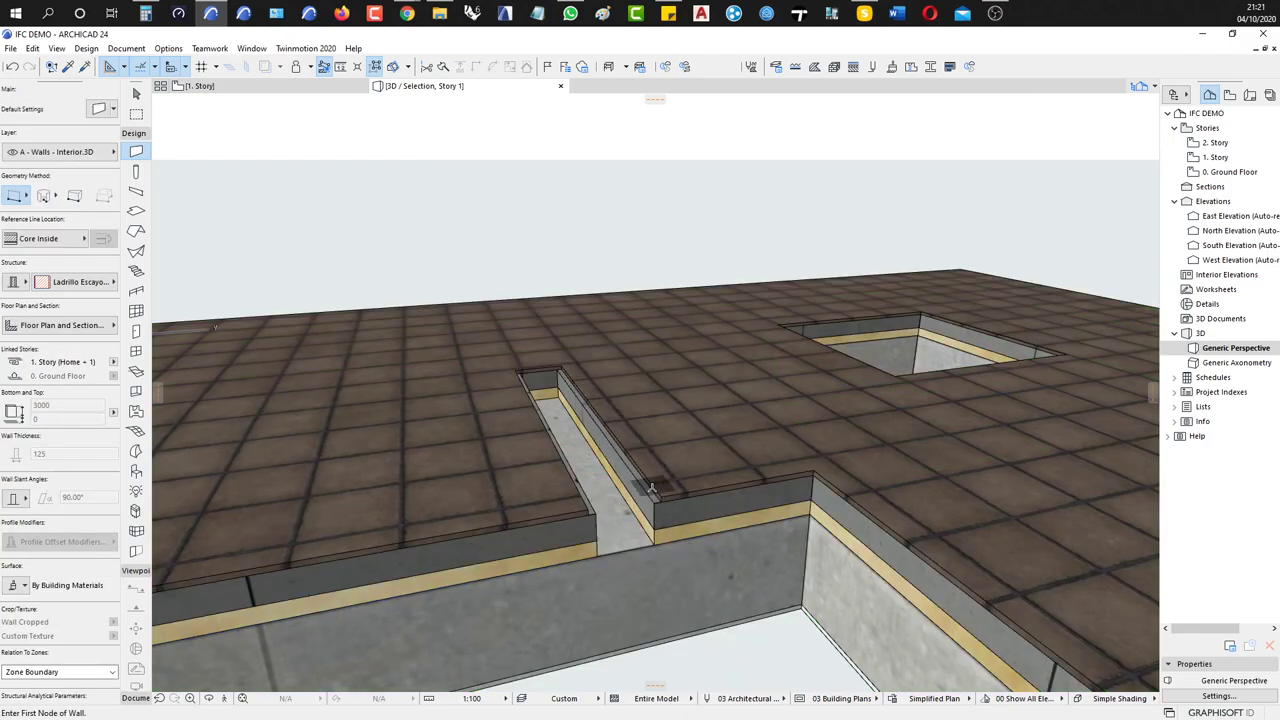
scroll(648, 488, "down", 8)
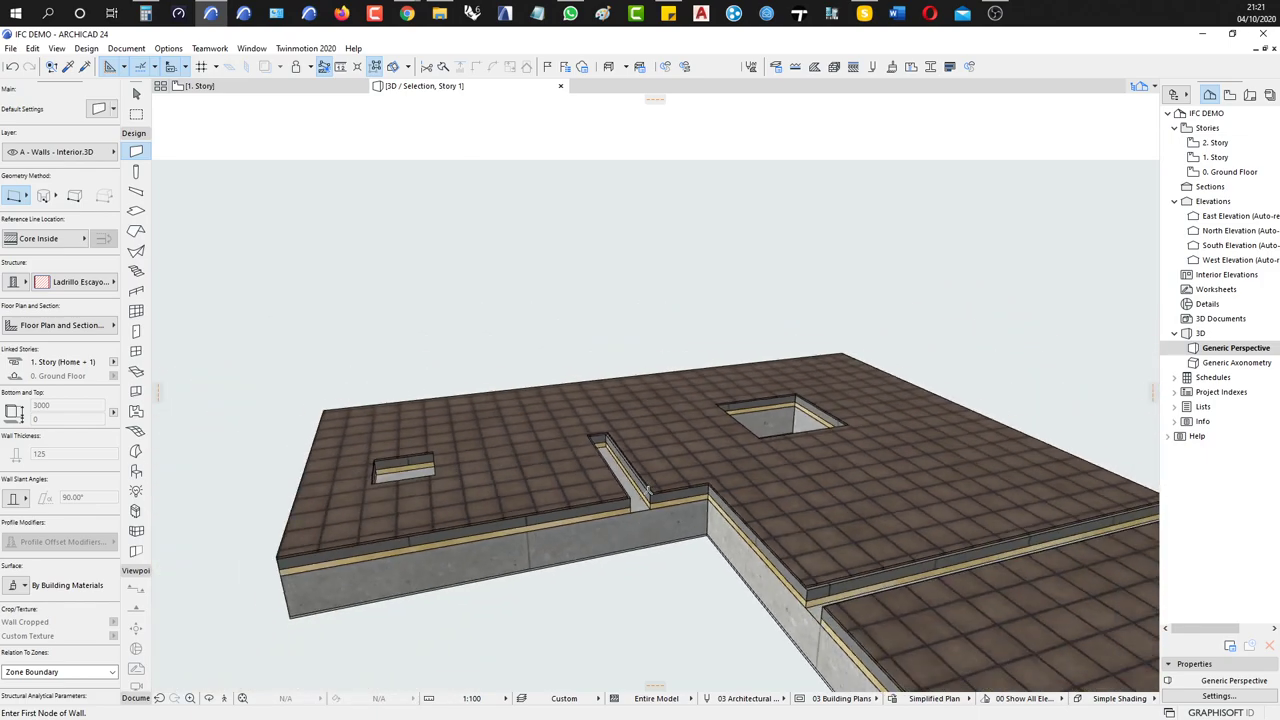
Show all elements again in 3D and view the whole model from the outside
scroll(648, 488, "down", 3)
key("ctrl+shift+F5")
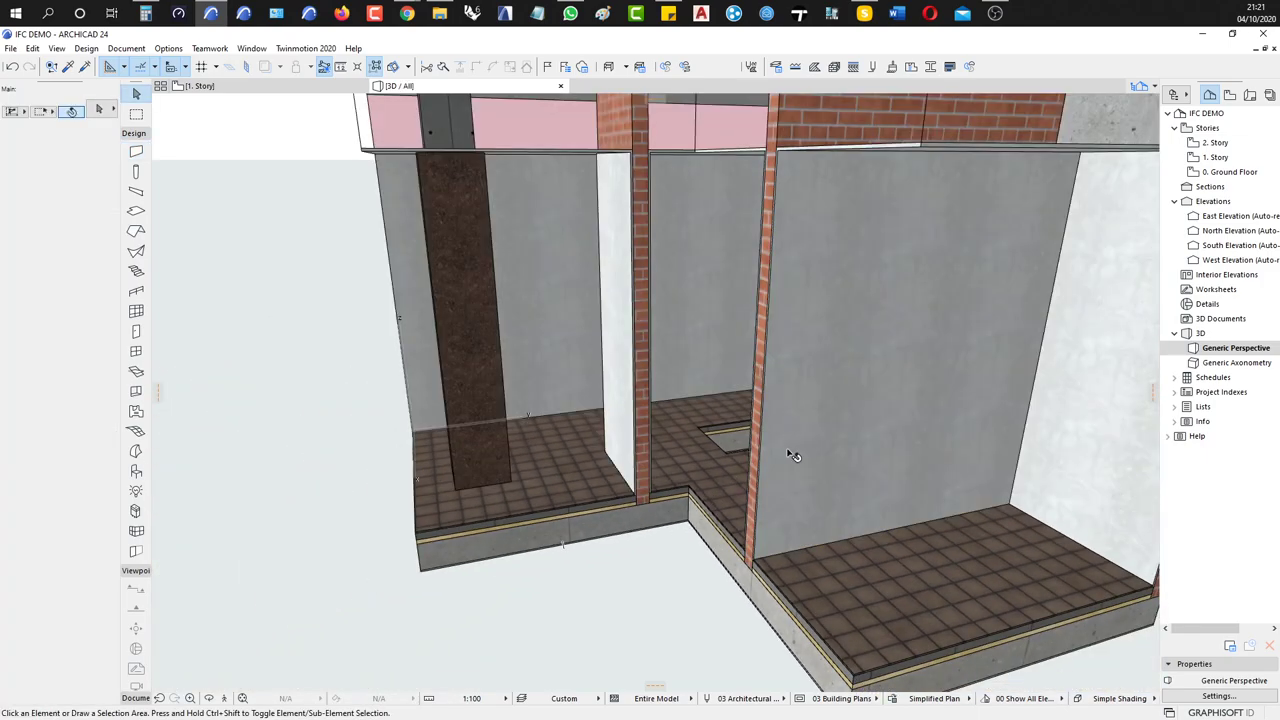
scroll(797, 455, "down", 4)
middle_click_drag(800, 455, 845, 423, "shift")
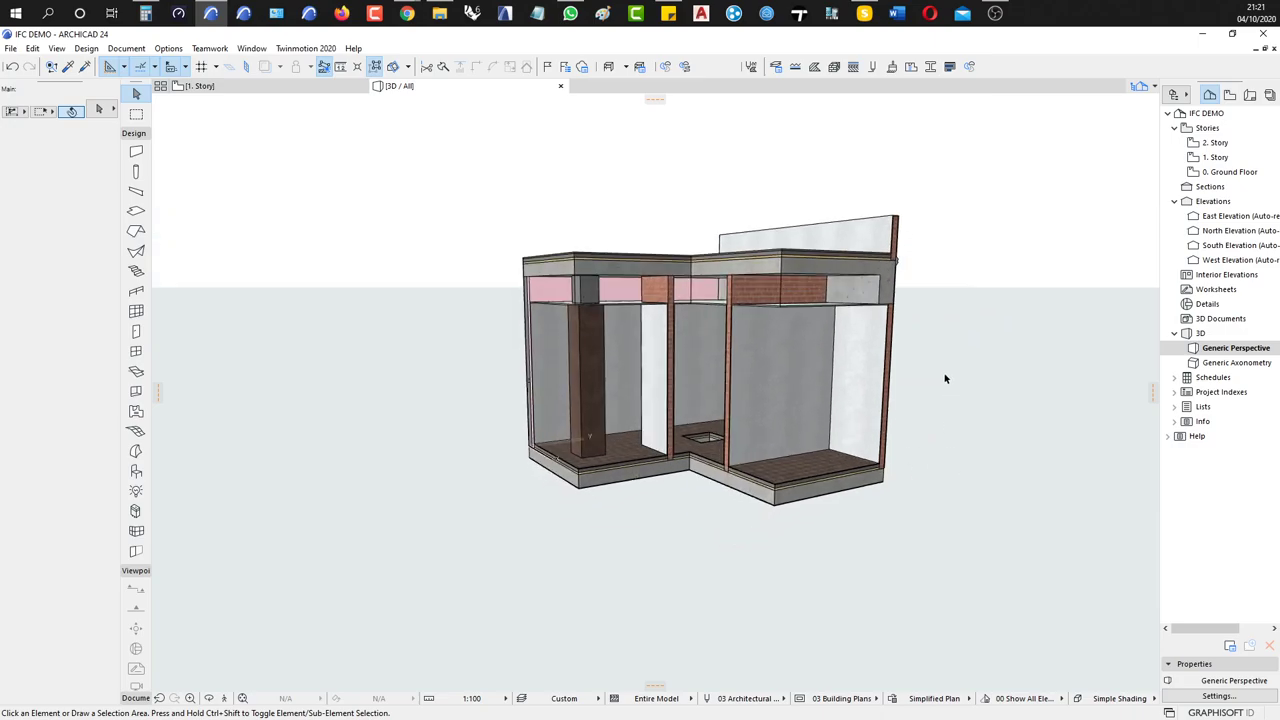
middle_click_drag(940, 379, 923, 443, "shift")
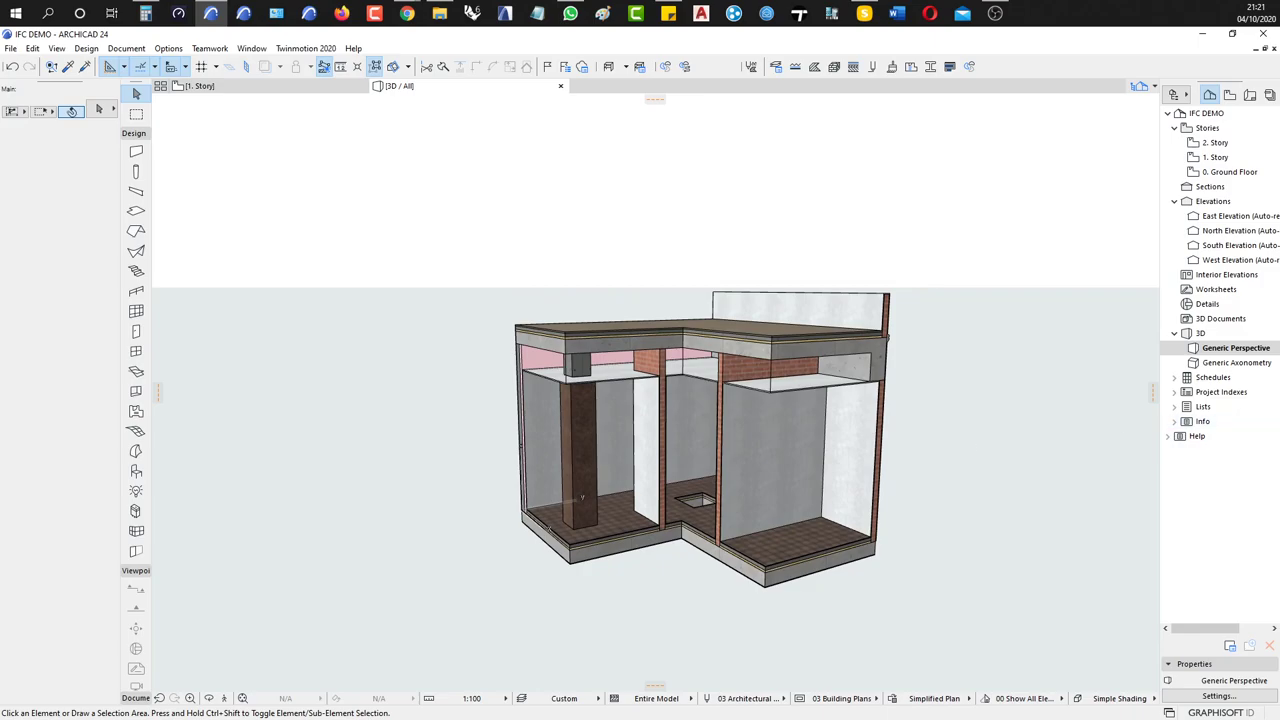
Switch to the Microsoft Teams meeting and enlarge the shared Revit model to full screen
key("alt+Tab")
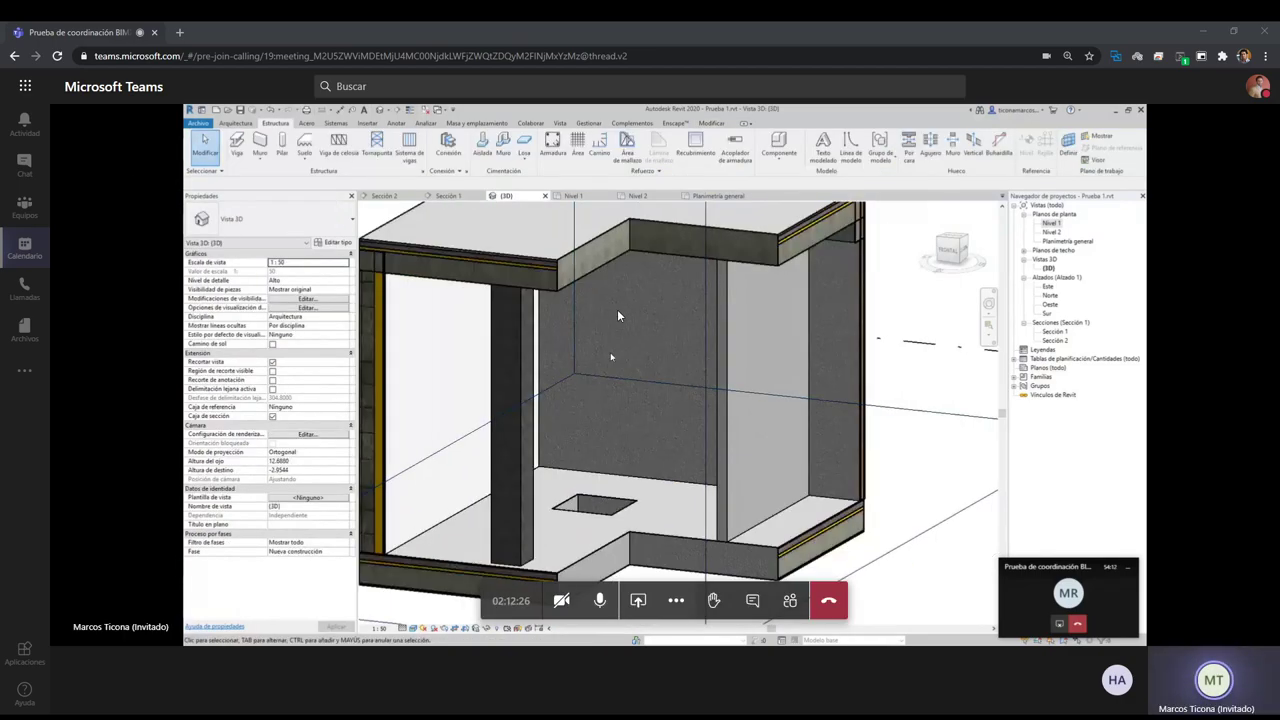
left_click(677, 600)
left_click(648, 478)
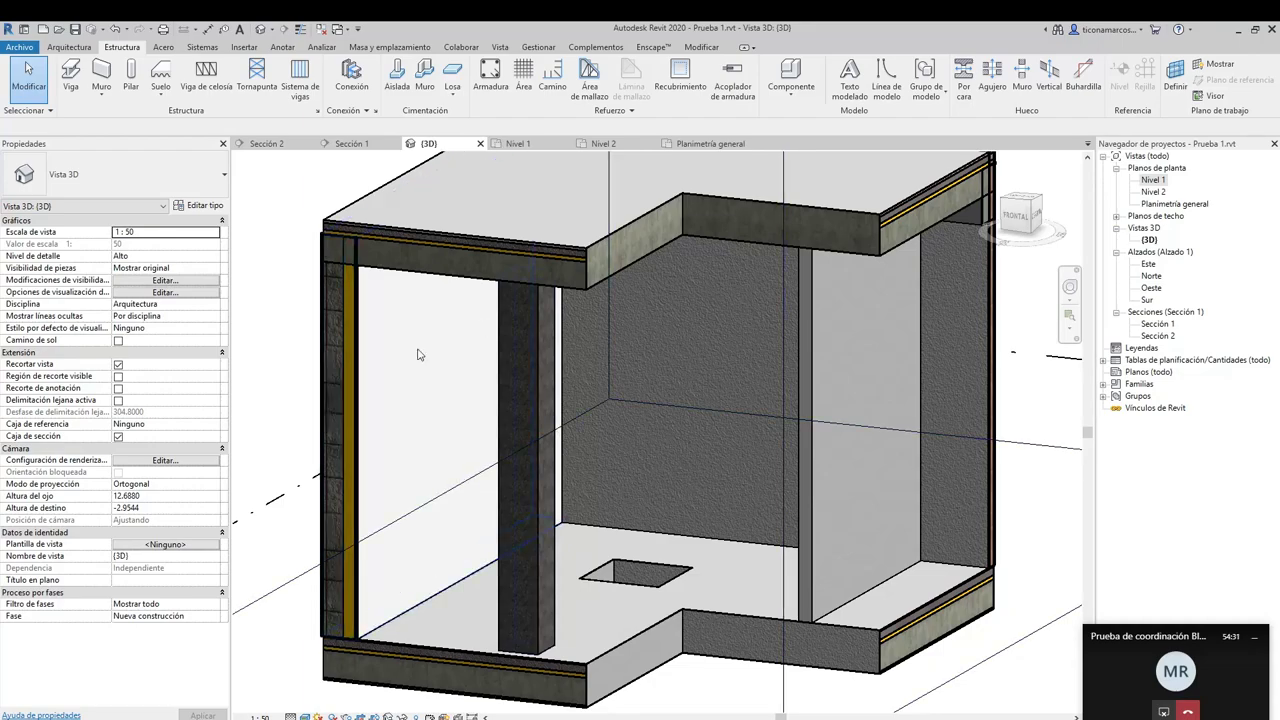
Open the layer structure of the concrete-block wall's type with its section preview displayed
left_click(349, 345)
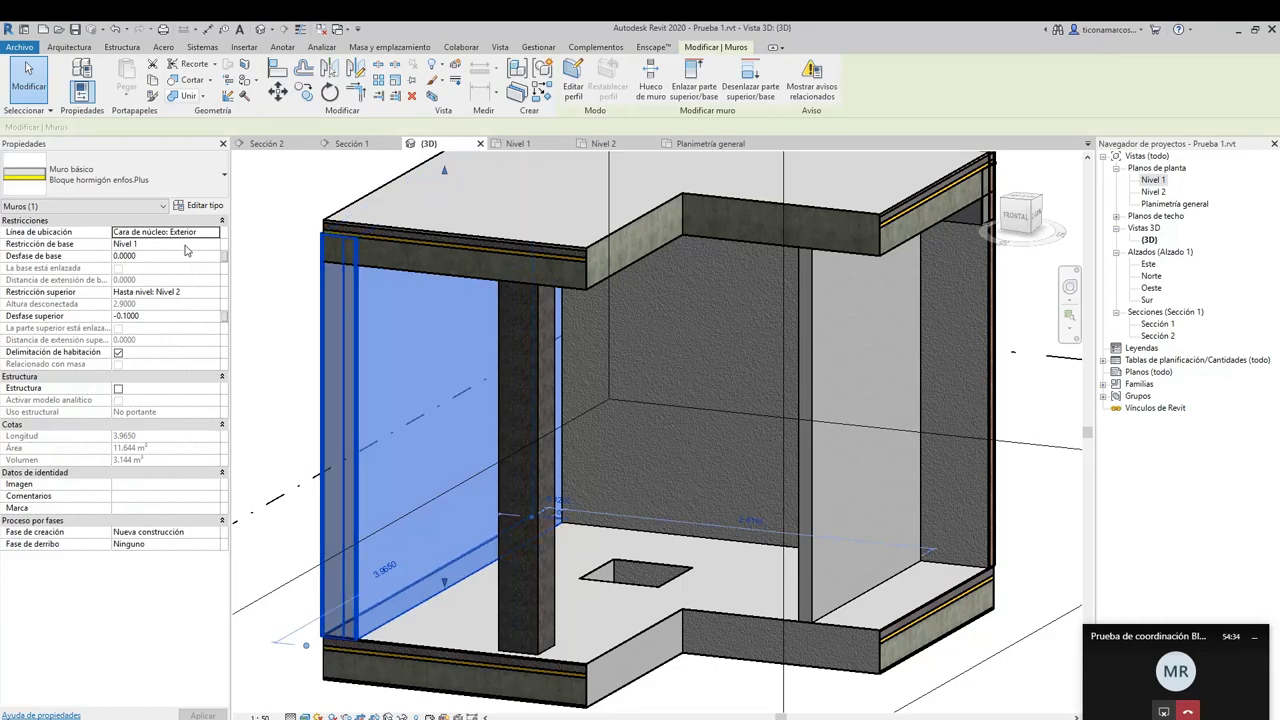
left_click(199, 205)
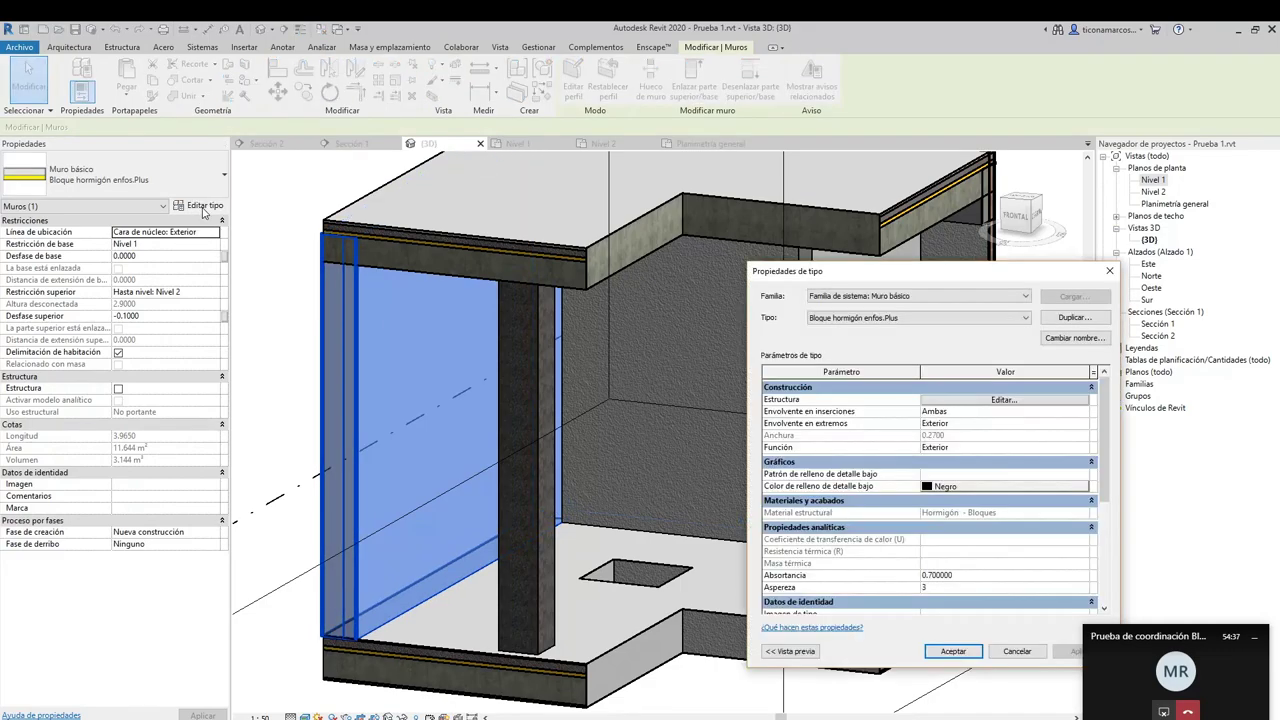
left_click(985, 400)
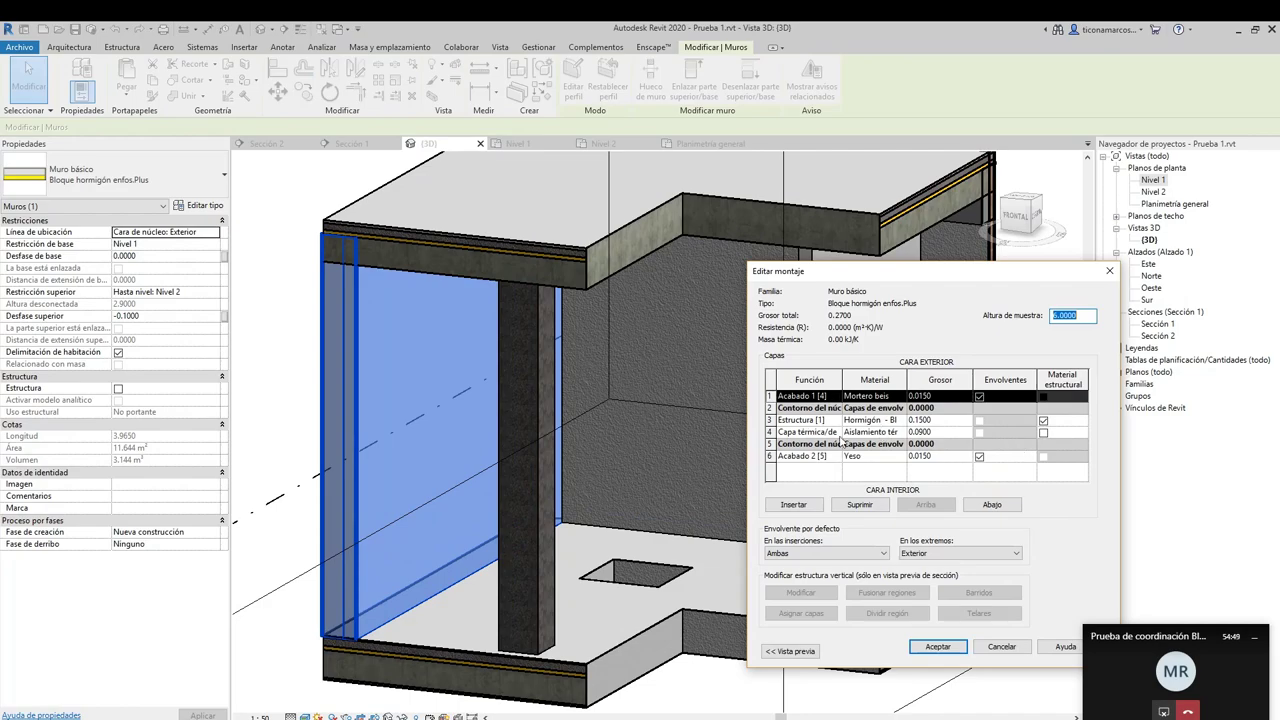
left_click(790, 651)
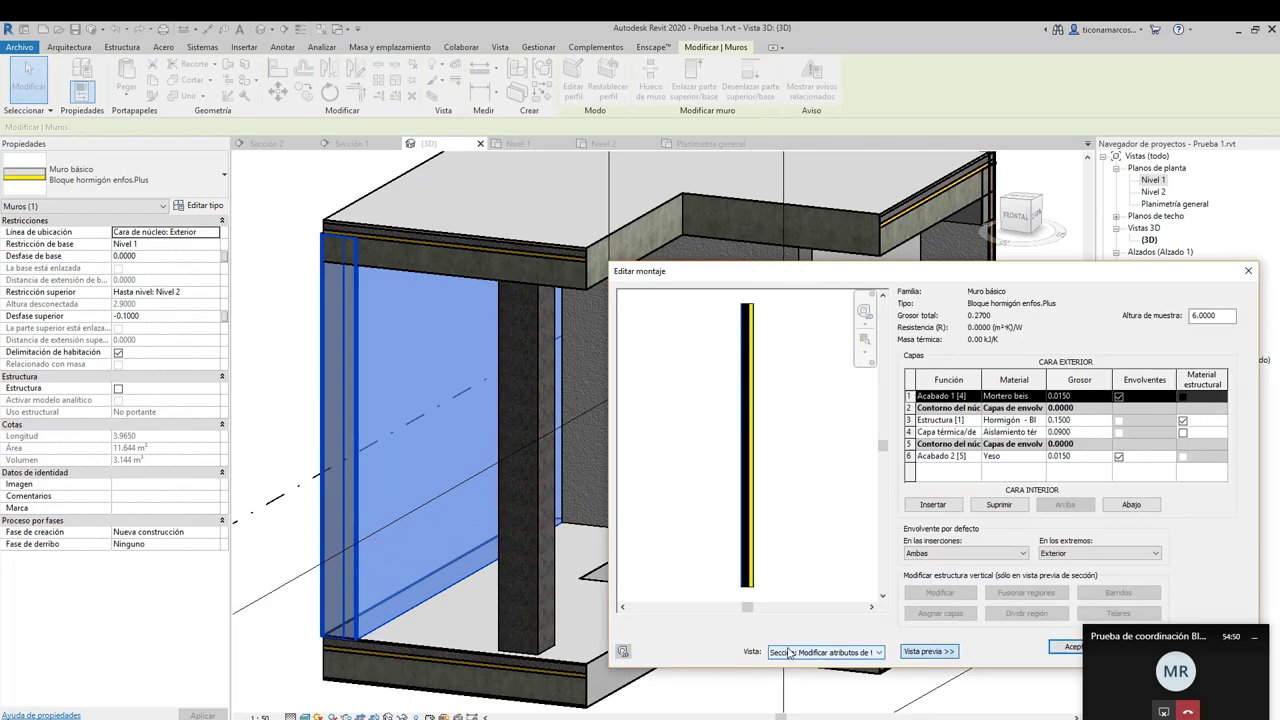
left_click_drag(960, 275, 706, 268)
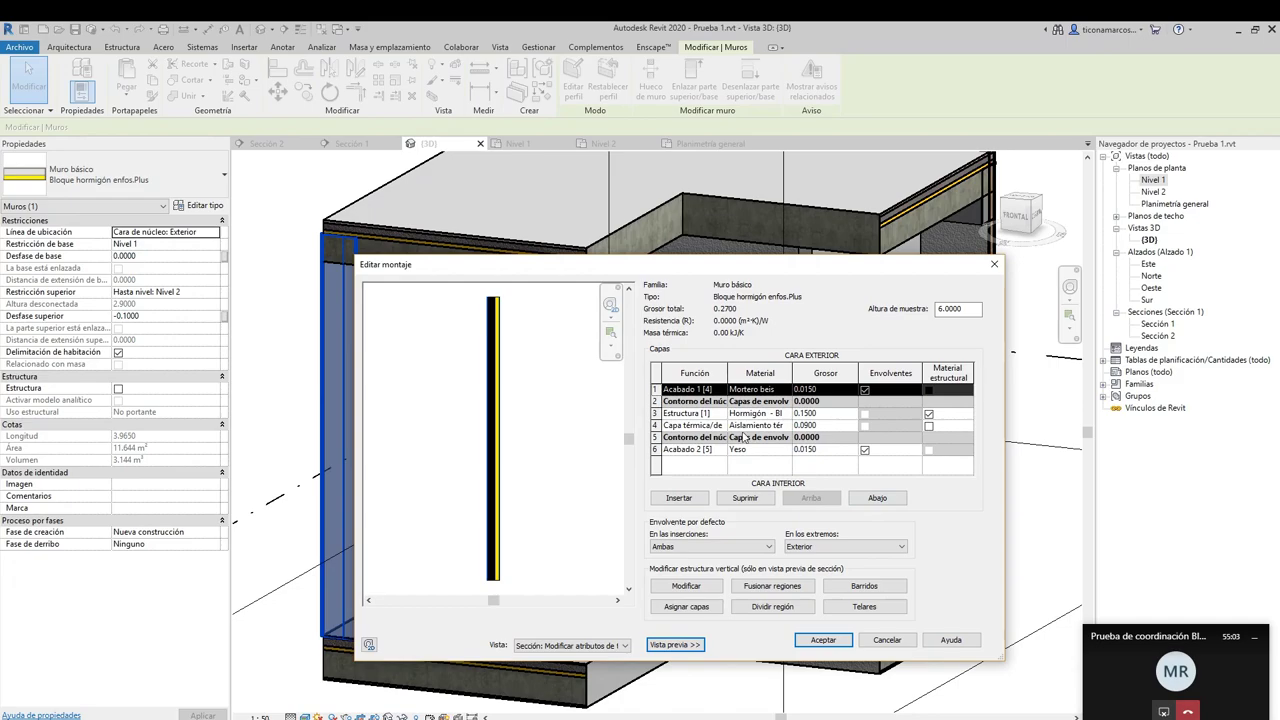
Examine the function options of the Mortero beis finish layer and close the wall type dialogs without editing anything
left_click(698, 396)
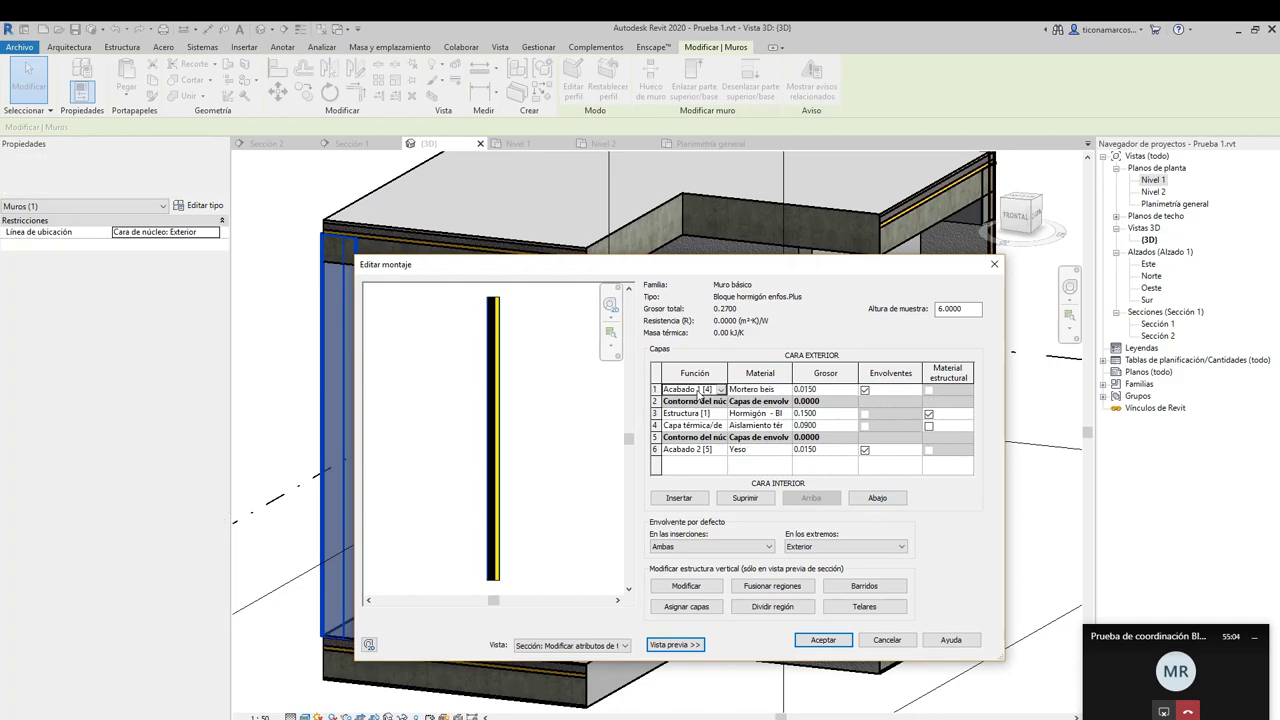
left_click(720, 390)
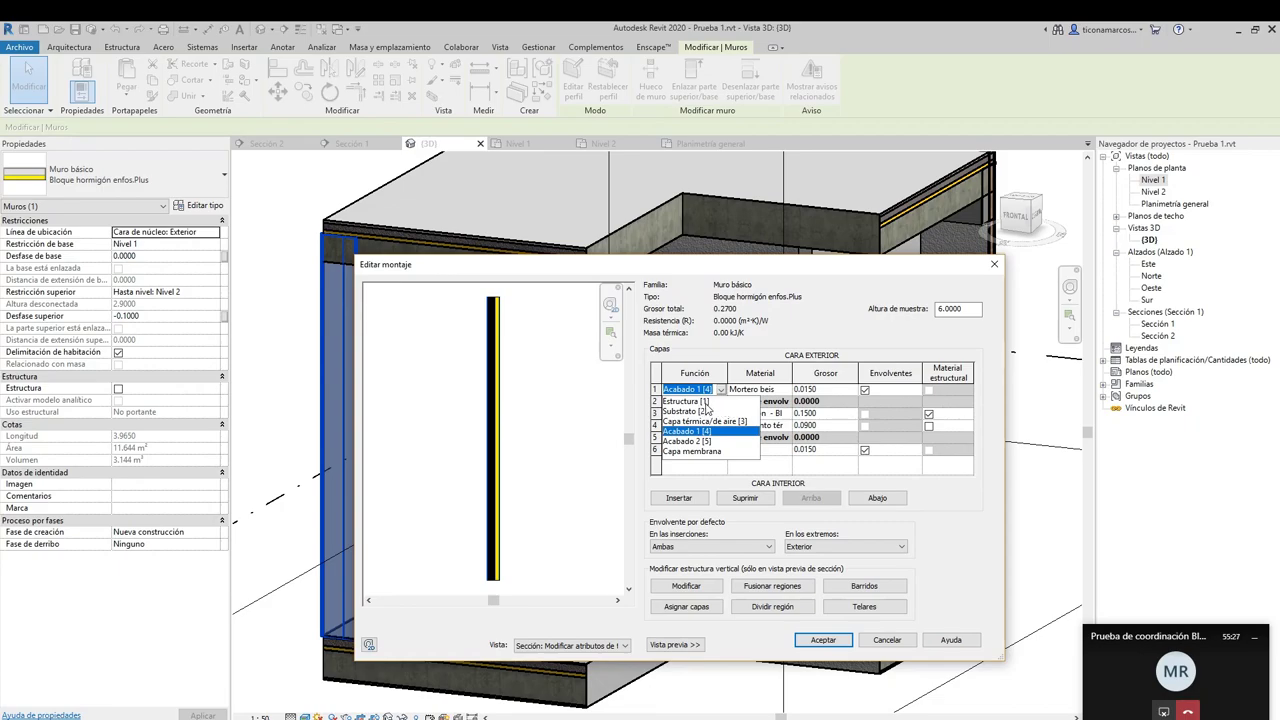
left_click(721, 391)
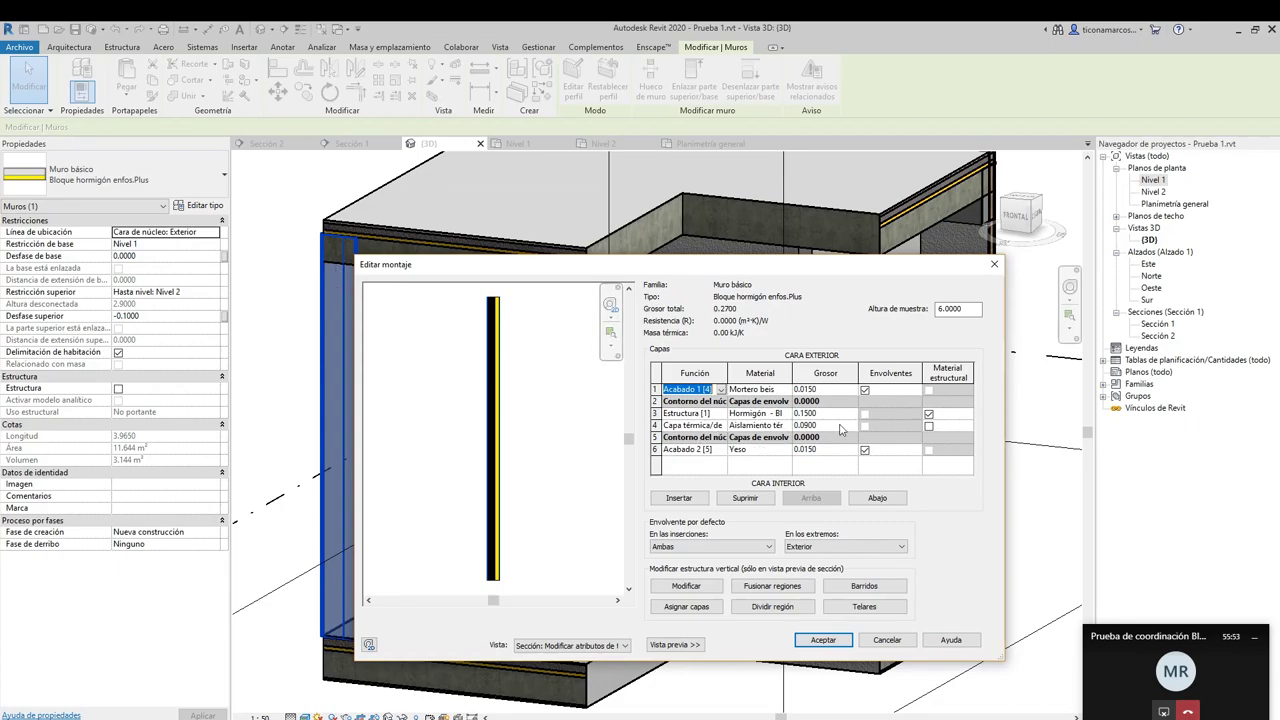
left_click(887, 640)
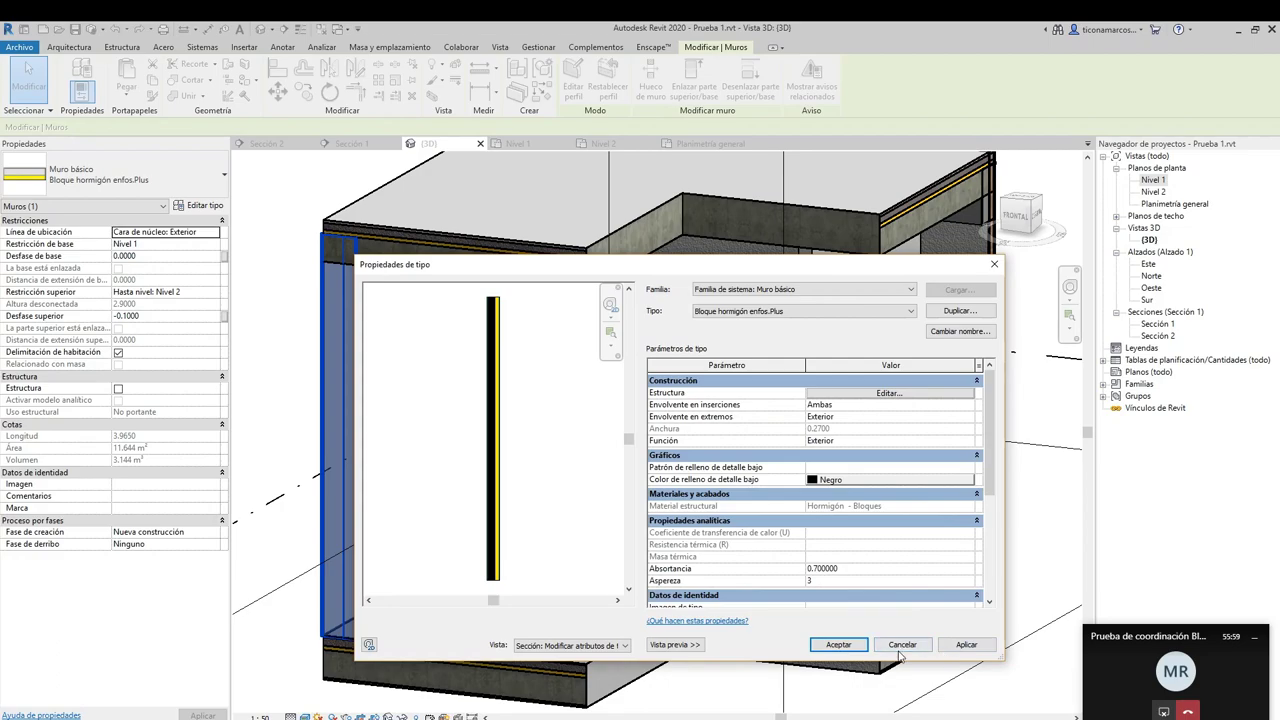
left_click(851, 646)
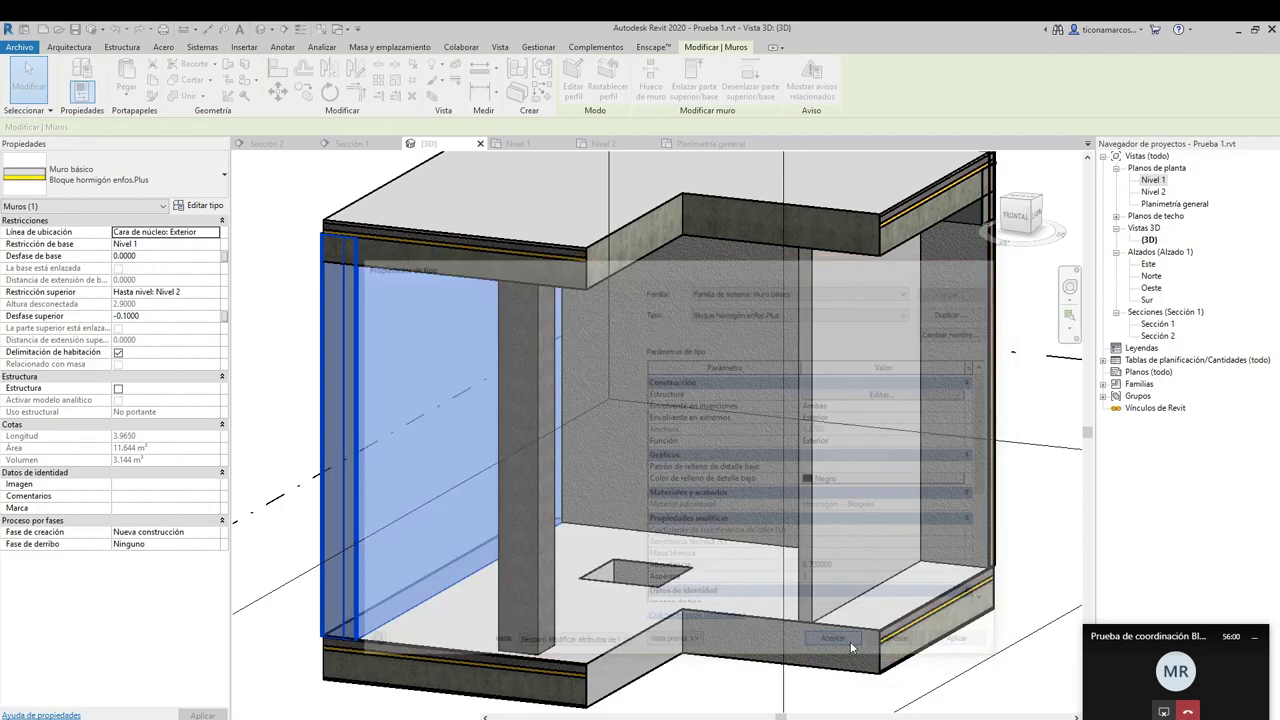
key("Escape")
Select the concrete-block wall and inspect the joint between its top and the upper floor's edge
middle_click_drag(411, 349, 491, 322)
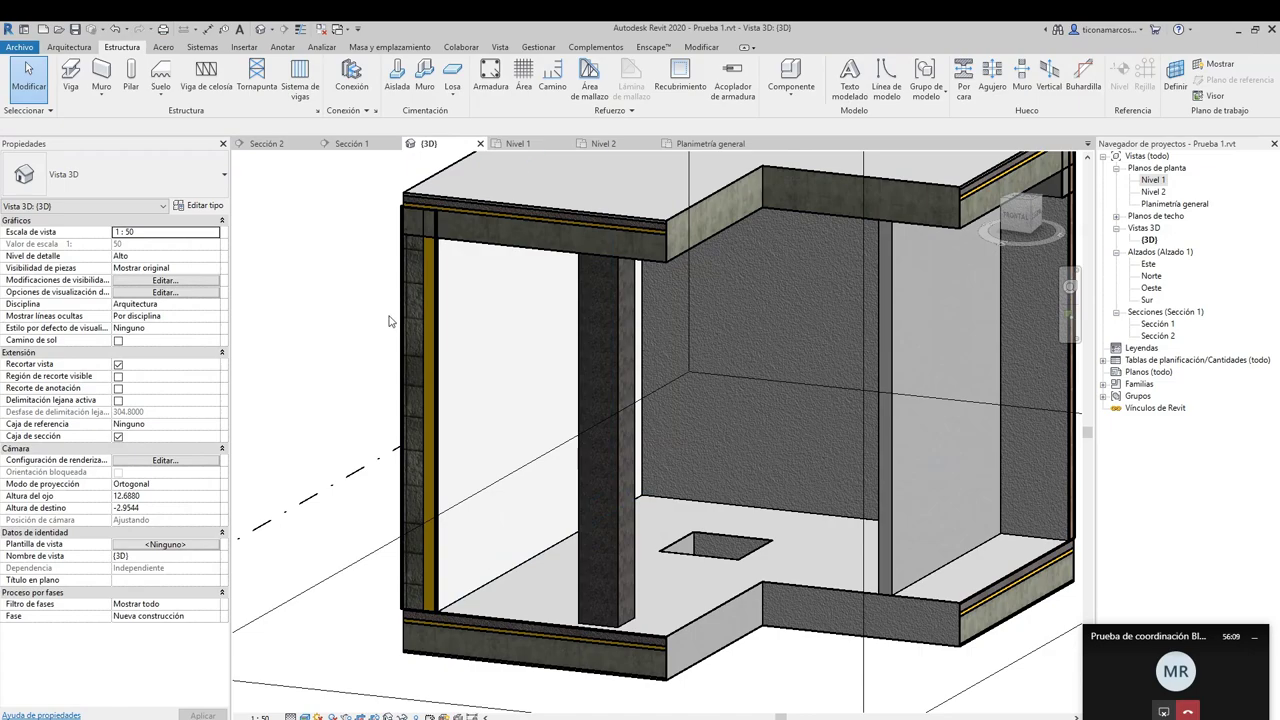
left_click(430, 298)
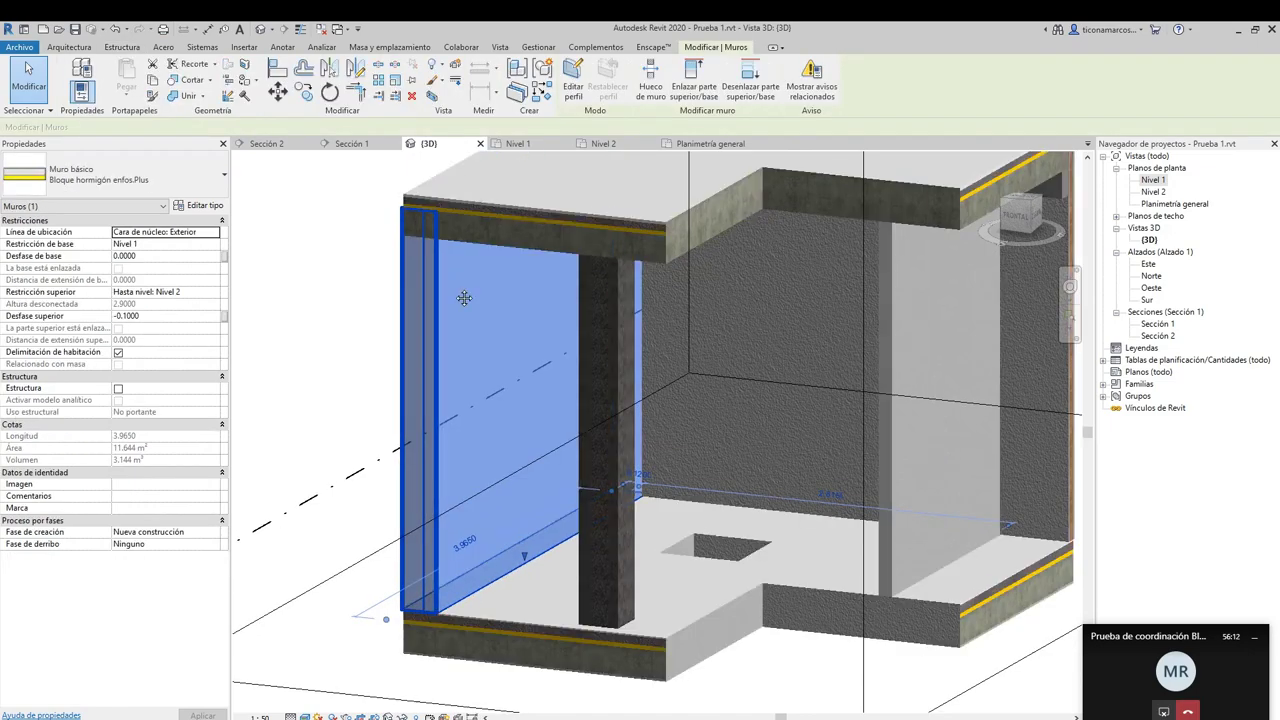
middle_click_drag(464, 298, 488, 287, "shift")
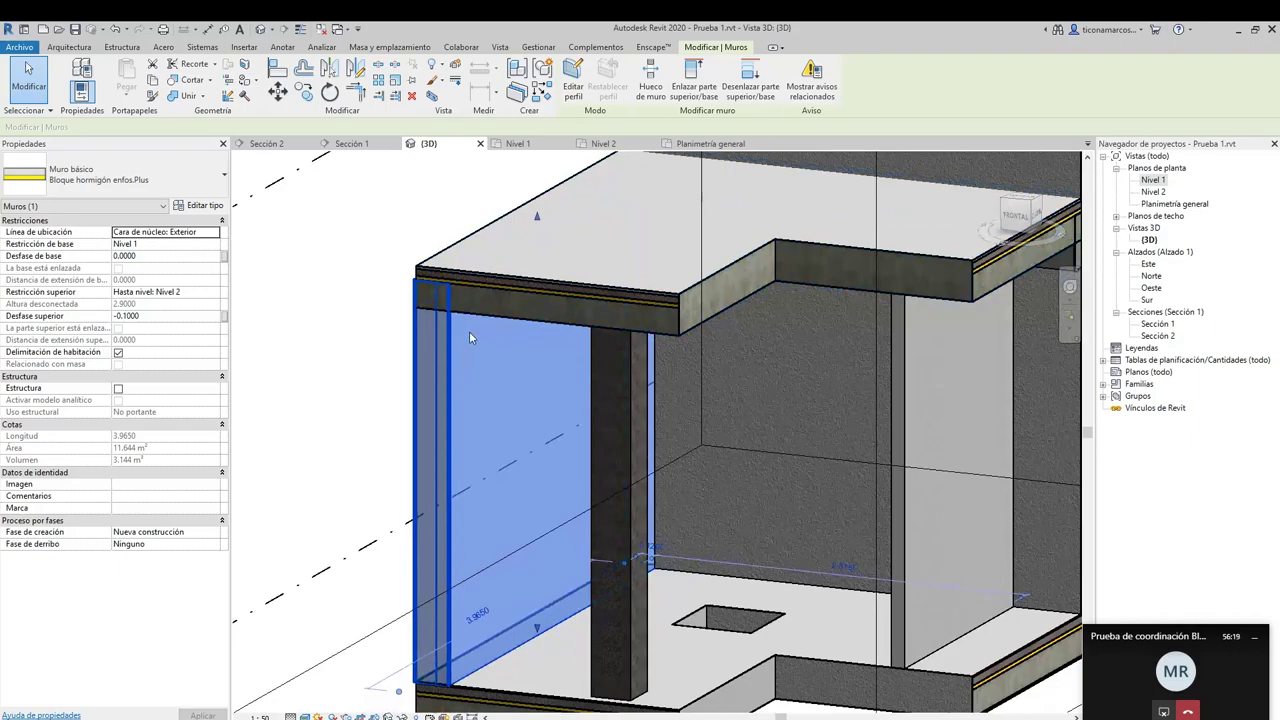
left_click_drag(1018, 236, 950, 242)
scroll(675, 285, "up", 5)
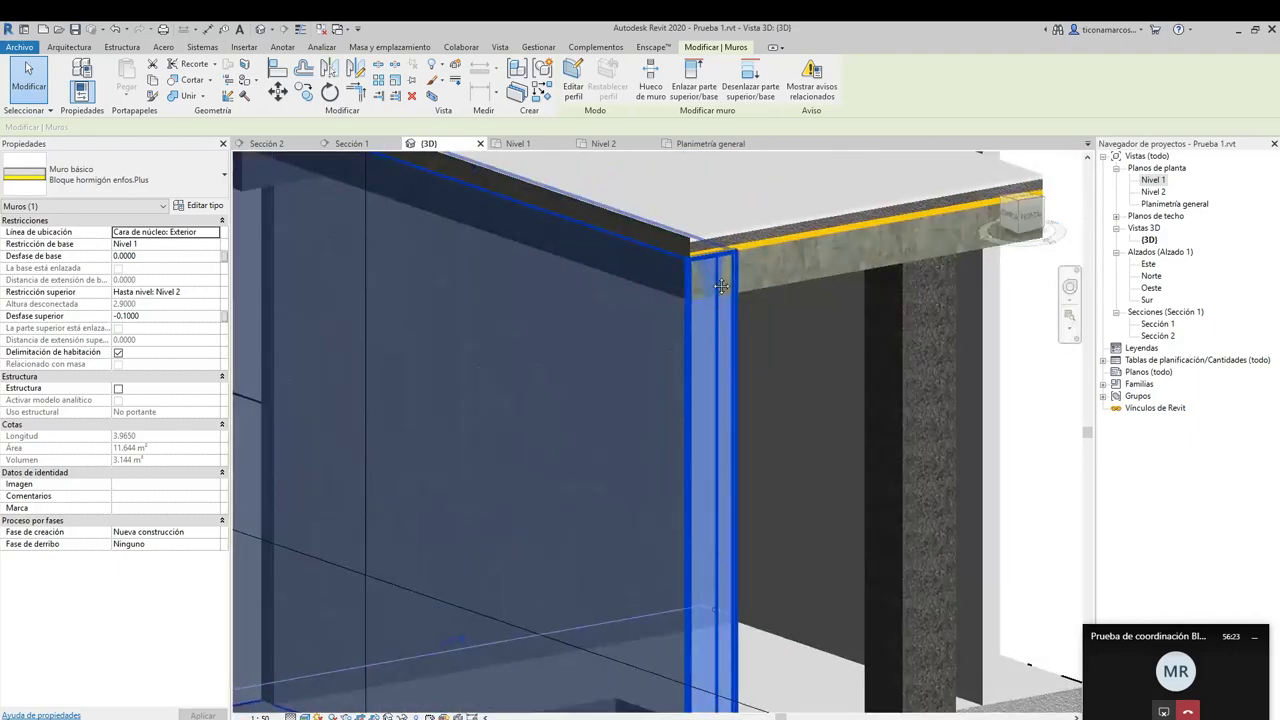
middle_click_drag(800, 333, 820, 300, "shift")
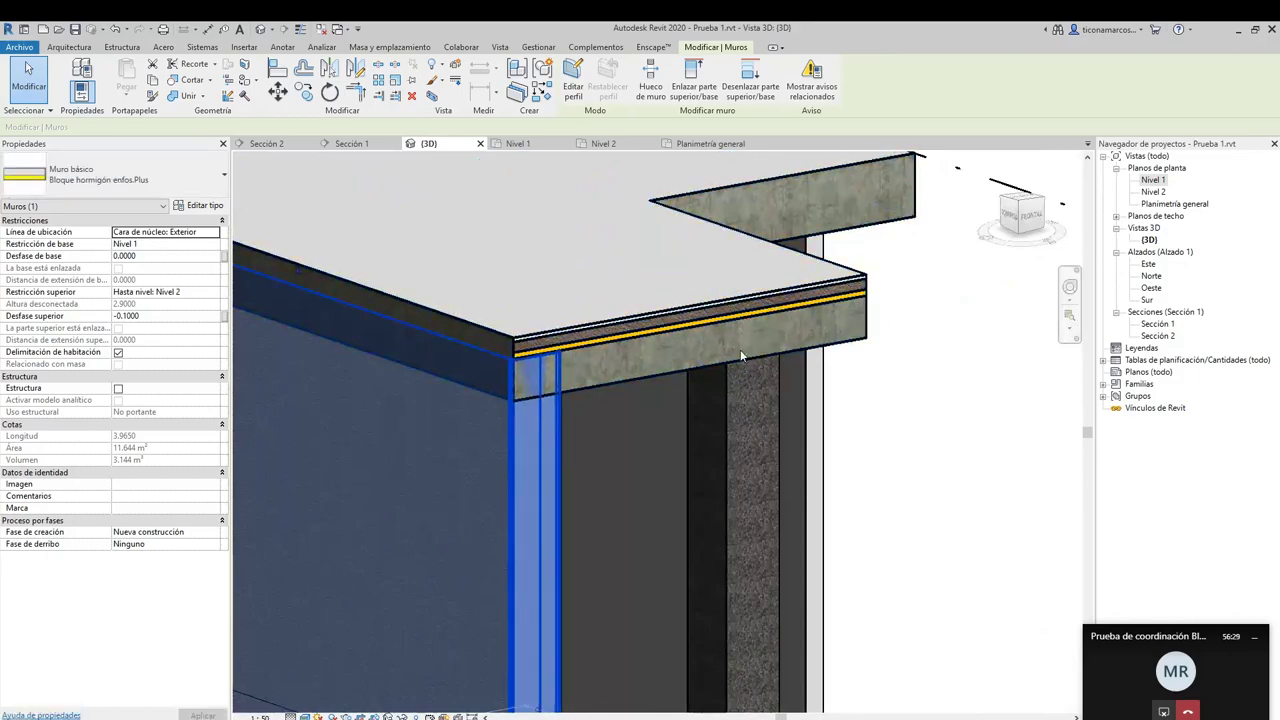
Examine the cut face of the concrete-block wall where its layers meet the upper floor's edge, then the whole wall down to the lower floor
scroll(520, 354, "up", 2)
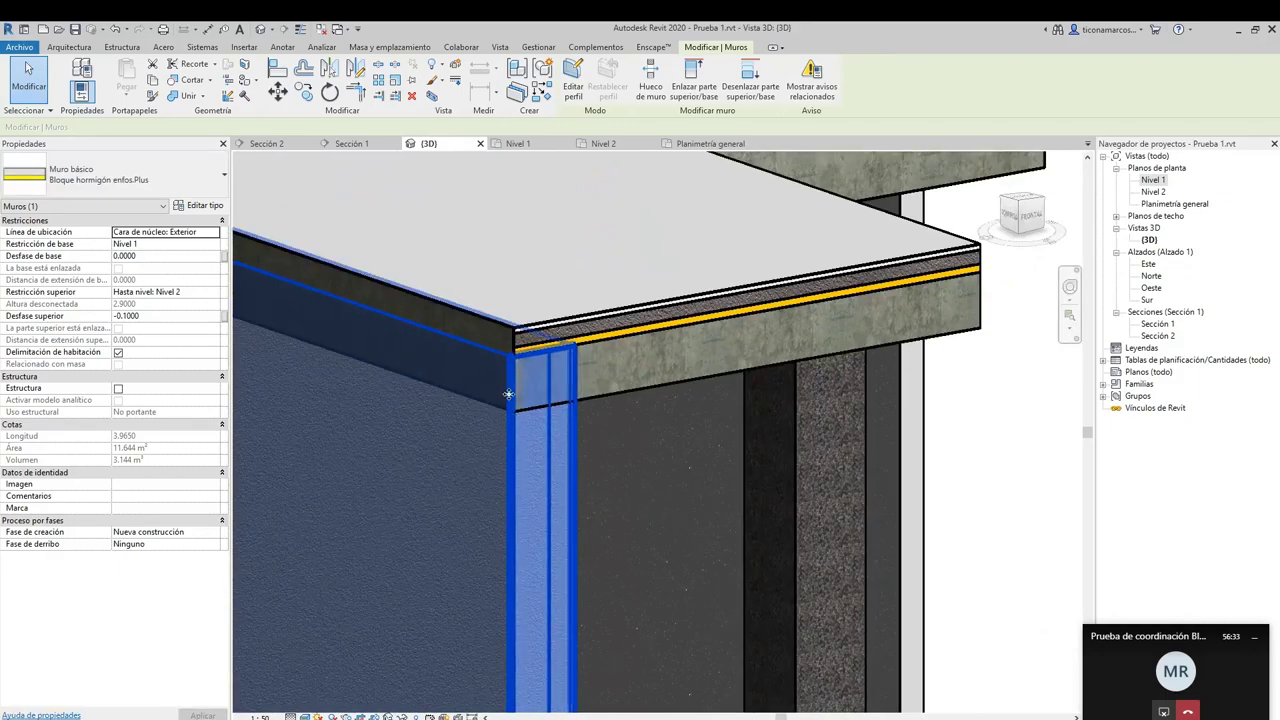
left_click(980, 440)
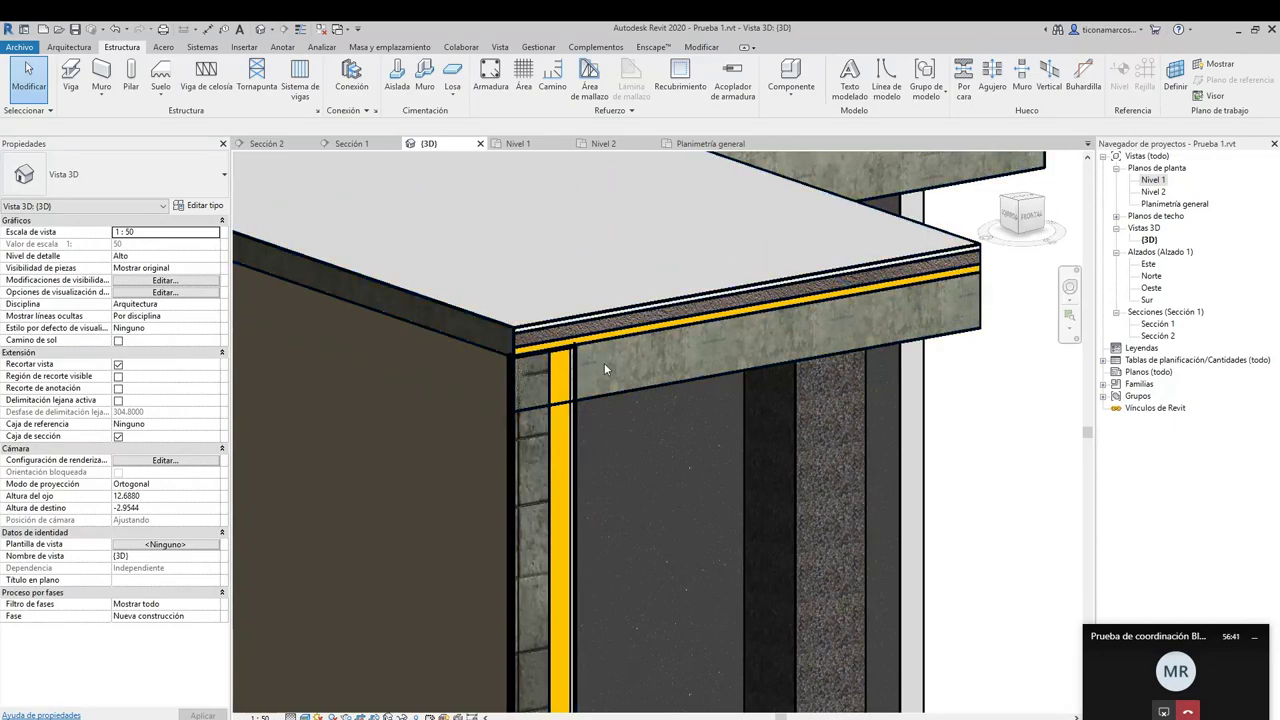
scroll(600, 350, "up", 3)
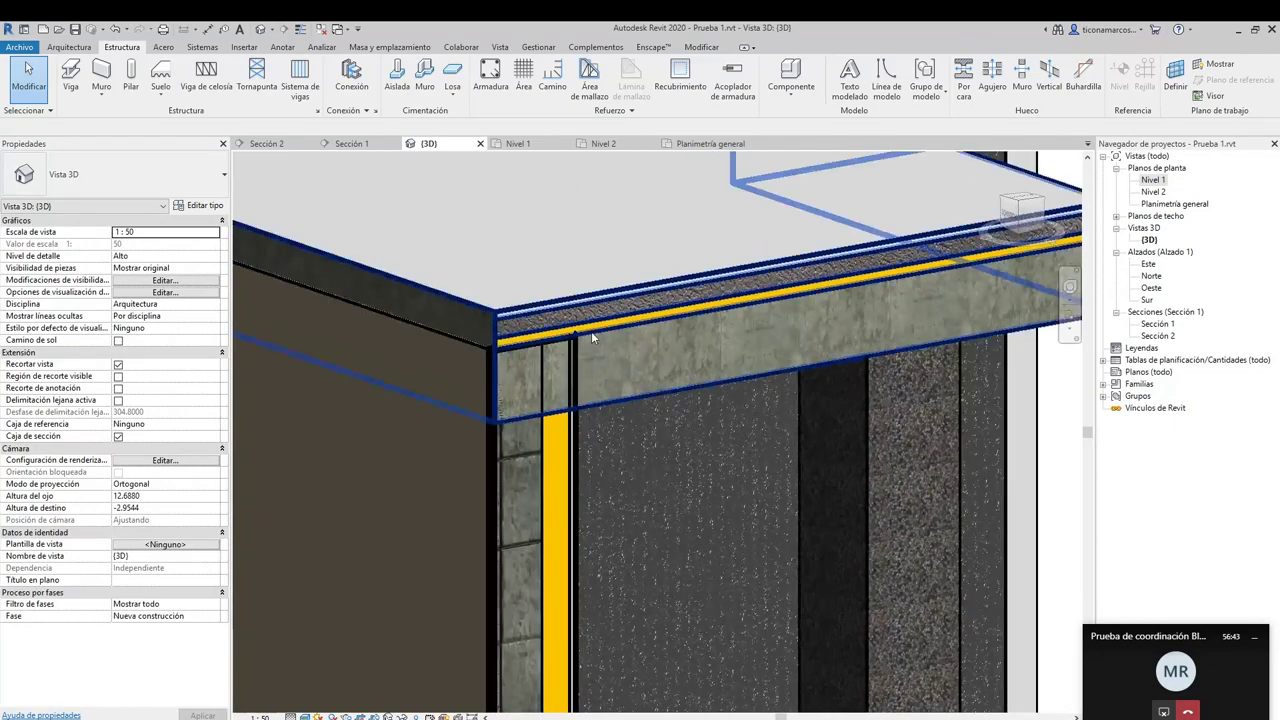
scroll(593, 336, "down", 1)
middle_click_drag(593, 336, 495, 308, "shift")
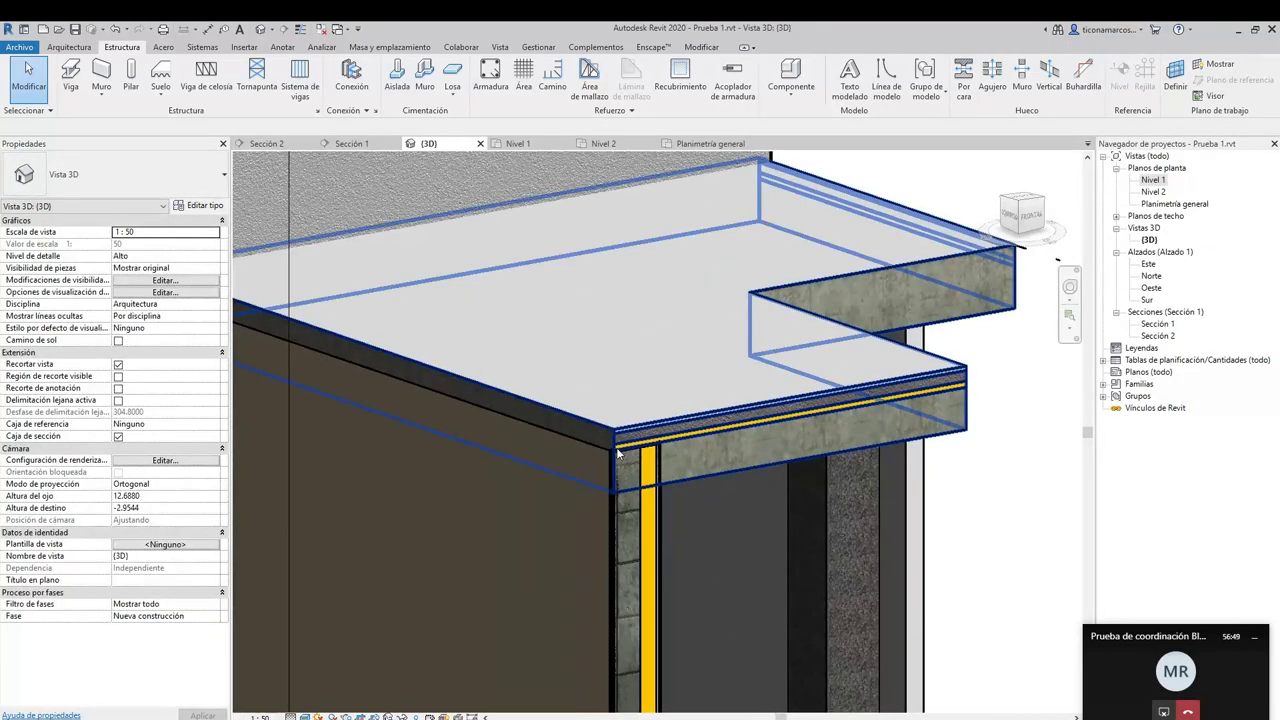
scroll(714, 497, "up", 3)
middle_click_drag(651, 309, 610, 351)
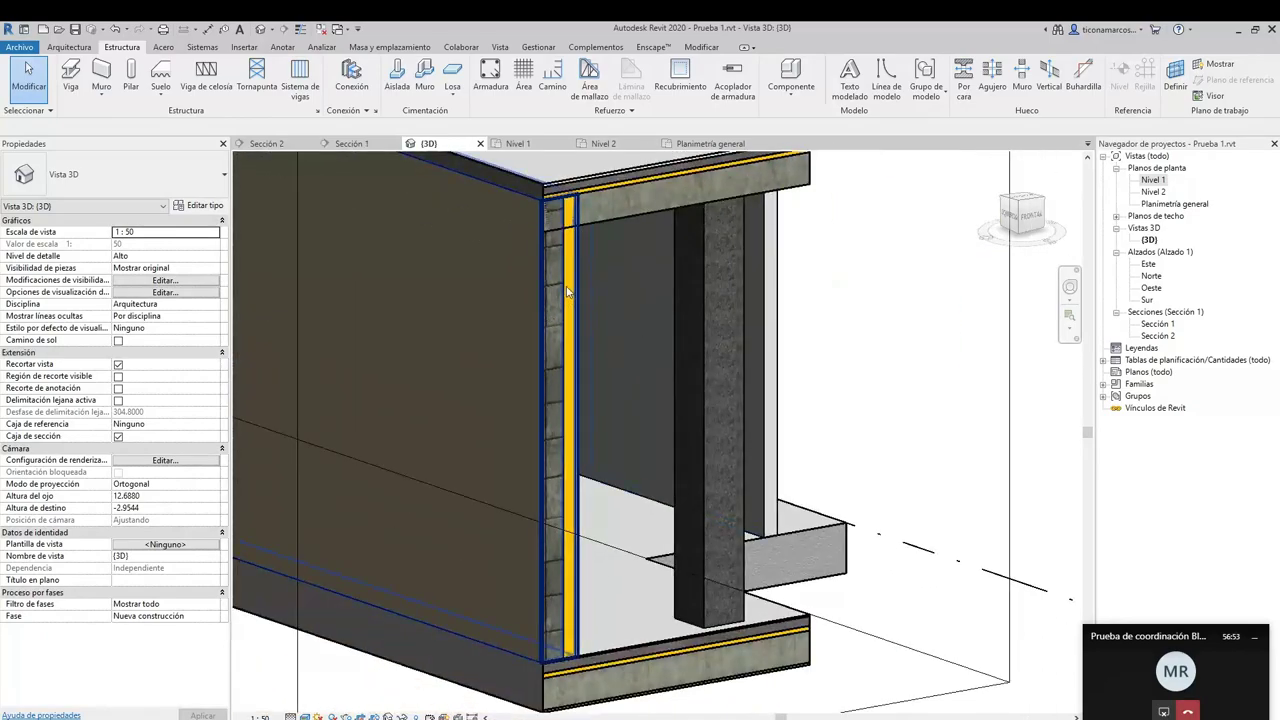
scroll(567, 291, "down", 4)
middle_click_drag(567, 291, 615, 367, "shift")
middle_click_drag(500, 331, 496, 380)
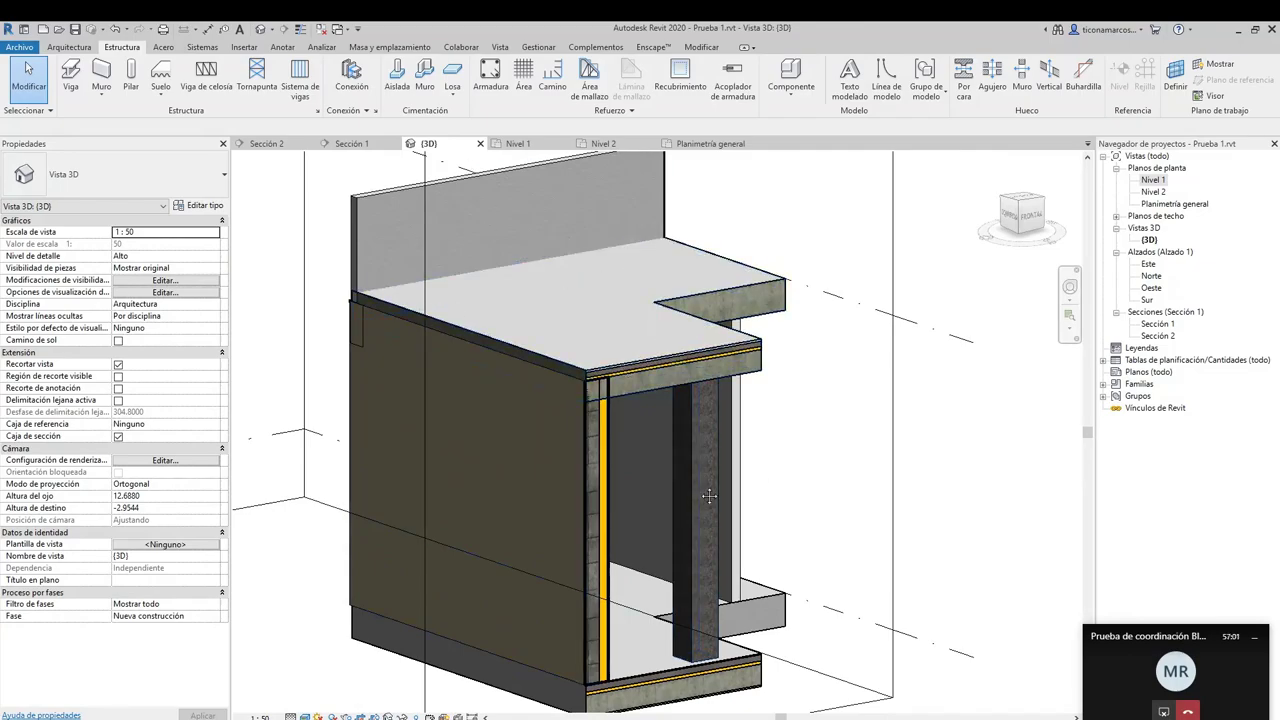
middle_click_drag(697, 483, 664, 430)
scroll(524, 316, "up", 2)
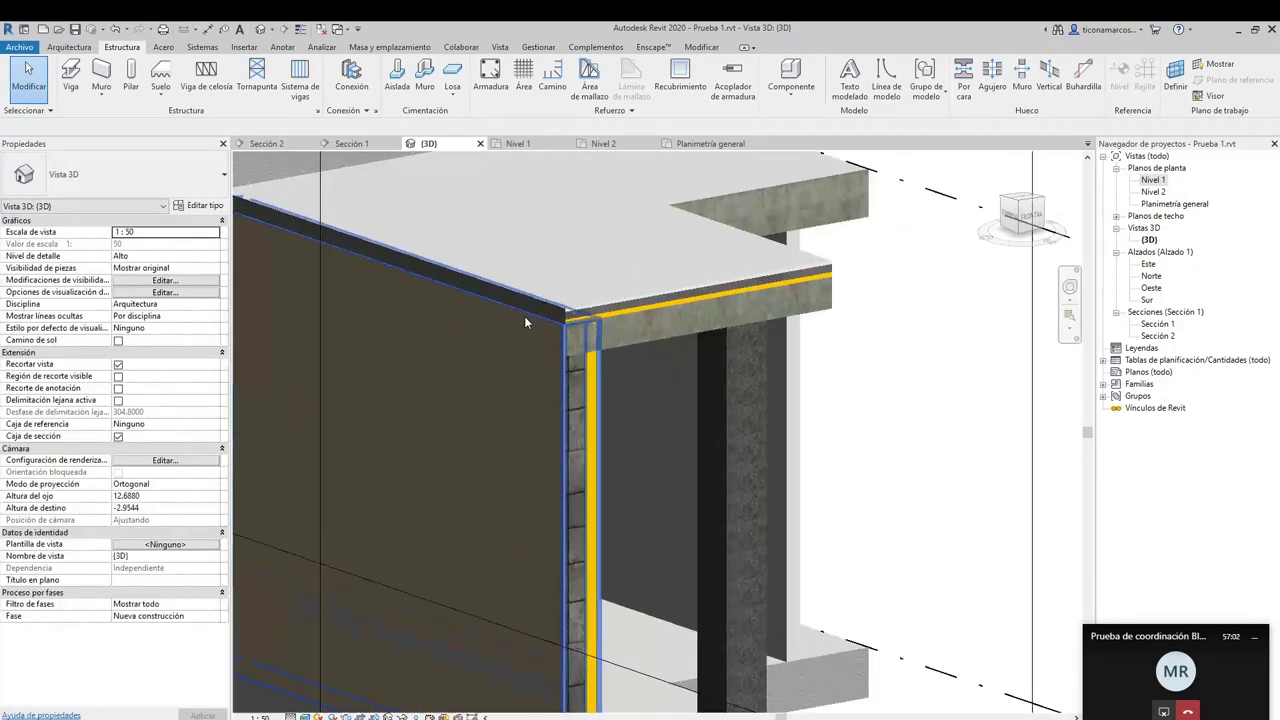
Set the concrete-block wall's base offset (Desfase de base) to -0.1
middle_click_drag(524, 316, 490, 418)
left_click(501, 413)
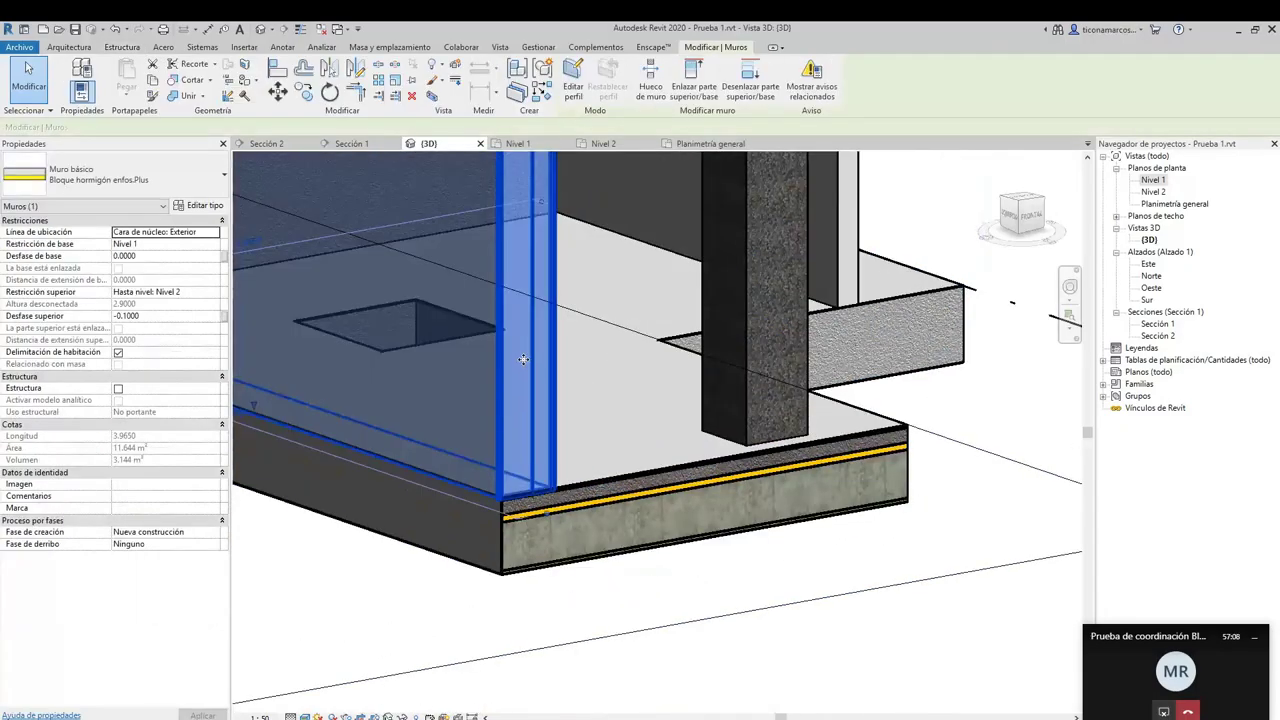
middle_click_drag(530, 365, 575, 332)
scroll(555, 486, "up", 2)
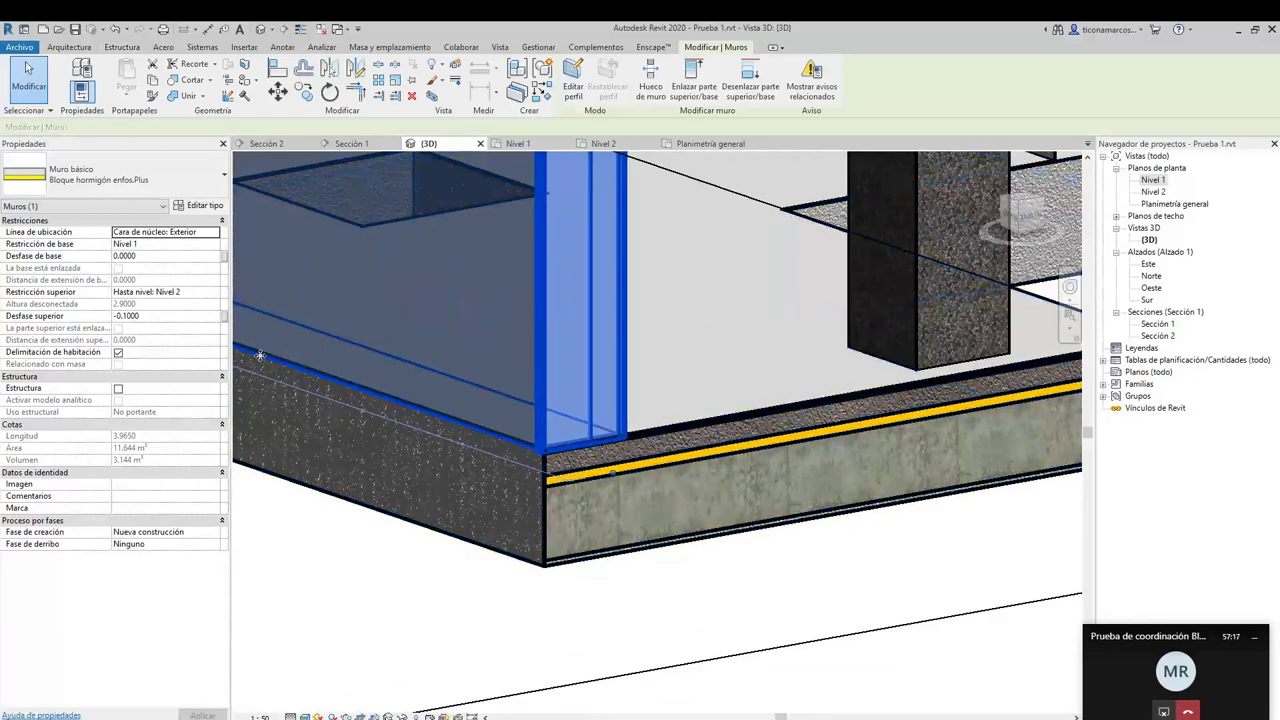
left_click(143, 257)
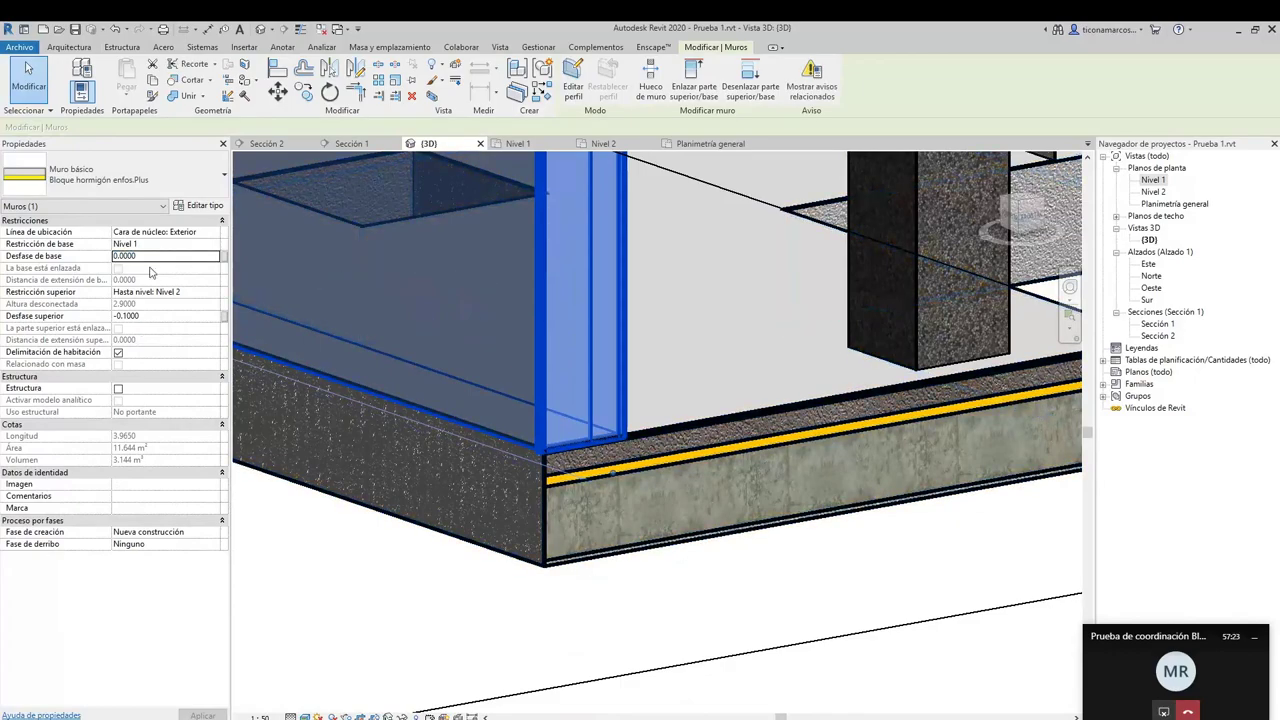
left_click(152, 255)
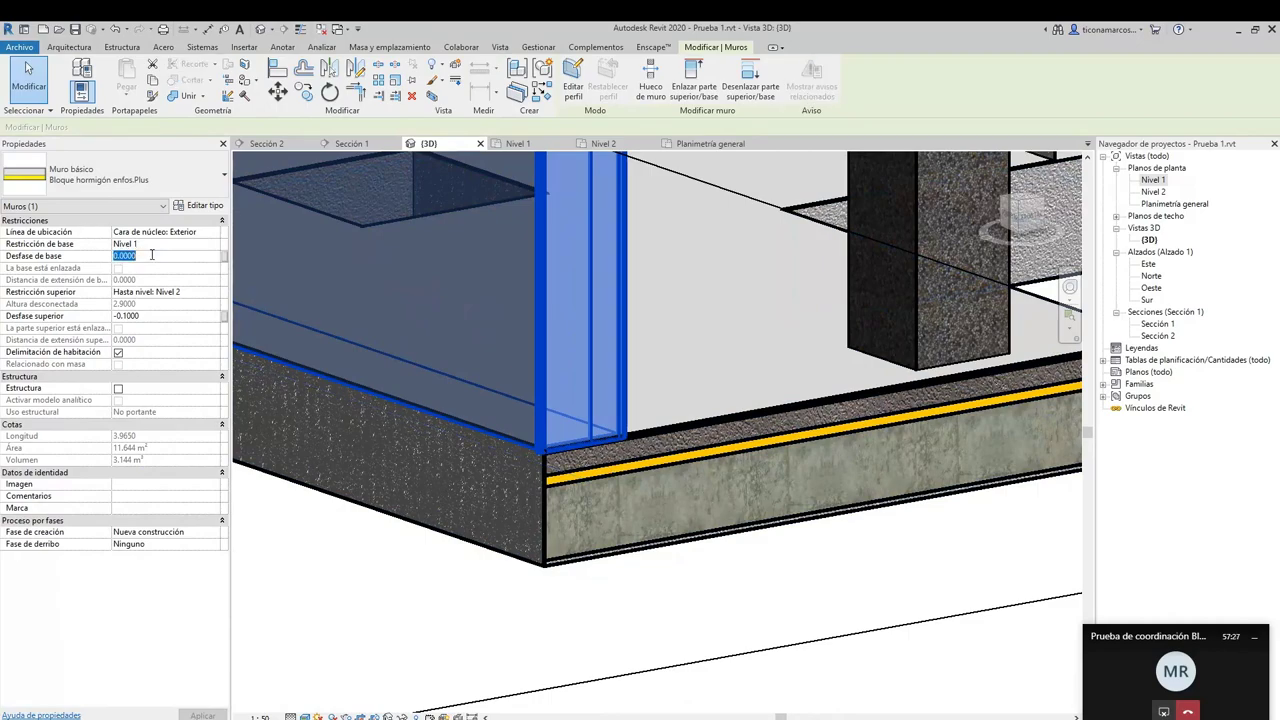
type("-0.1")
key("Return")
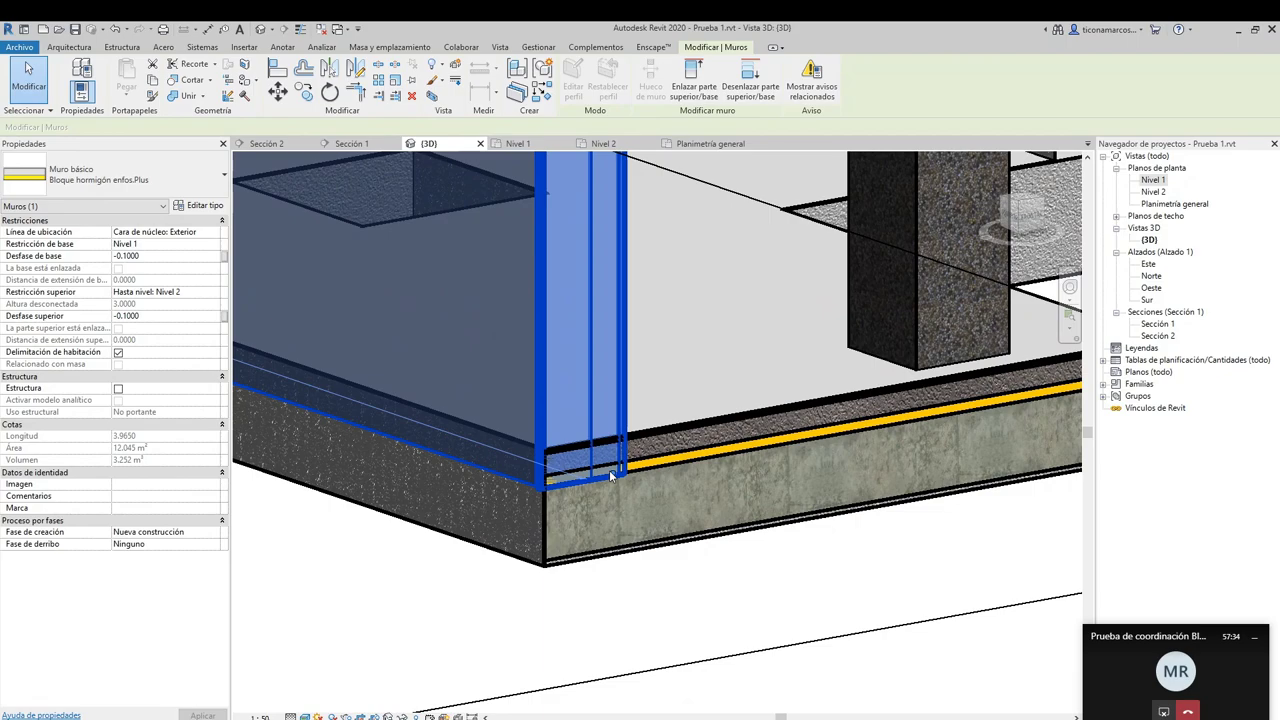
Join the geometry of the concrete-block wall with the upper floor
scroll(609, 470, "down", 2)
middle_click_drag(609, 468, 606, 535, "shift")
middle_click_drag(607, 483, 563, 576)
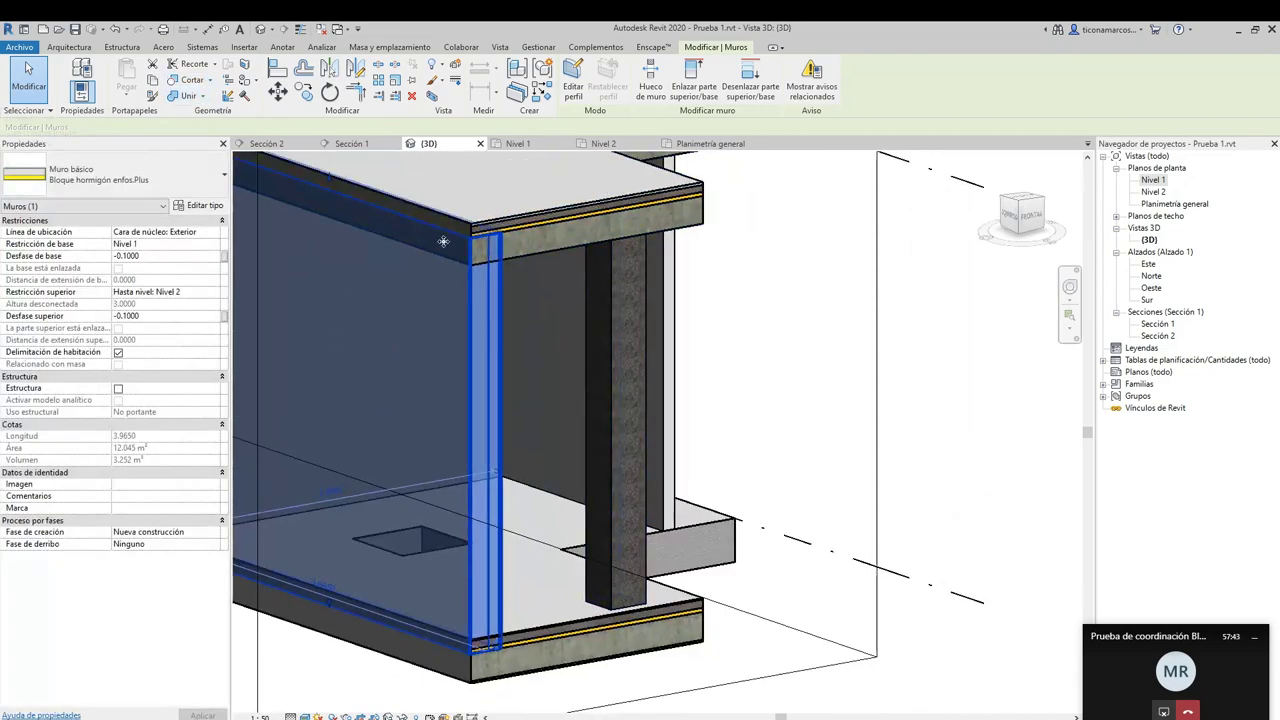
key("j")
key("g")
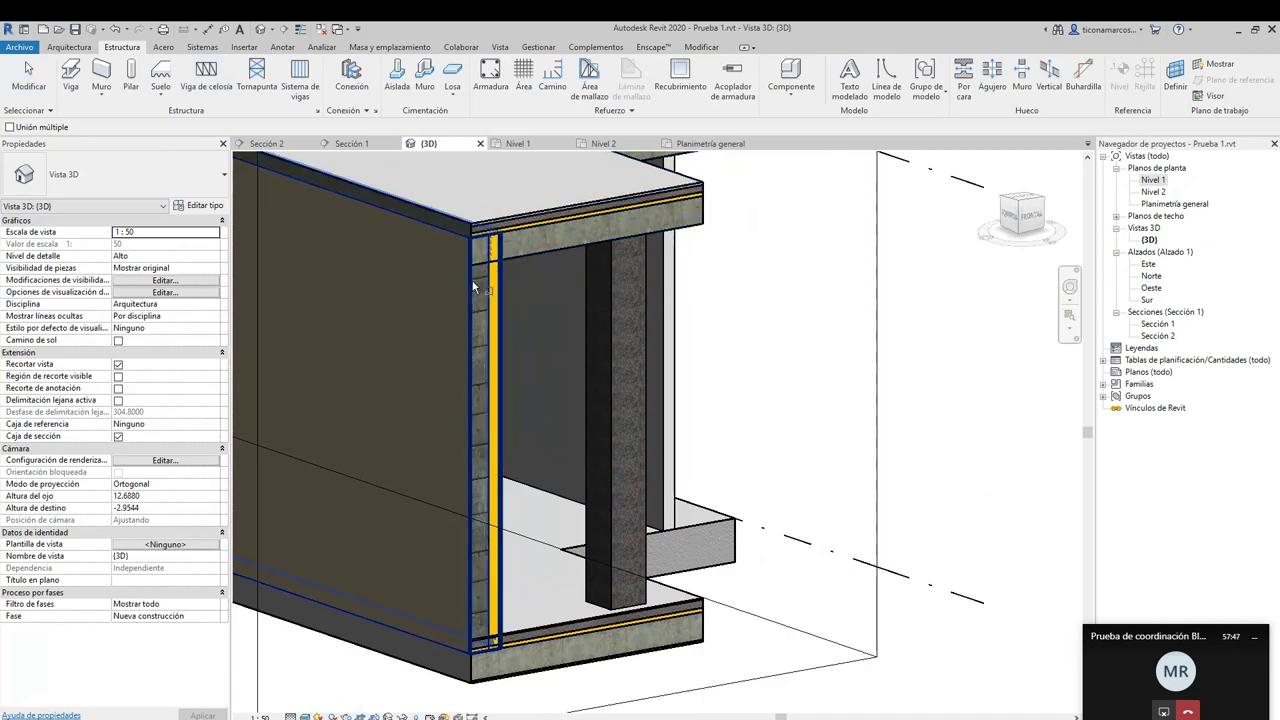
left_click(480, 268)
left_click(521, 230)
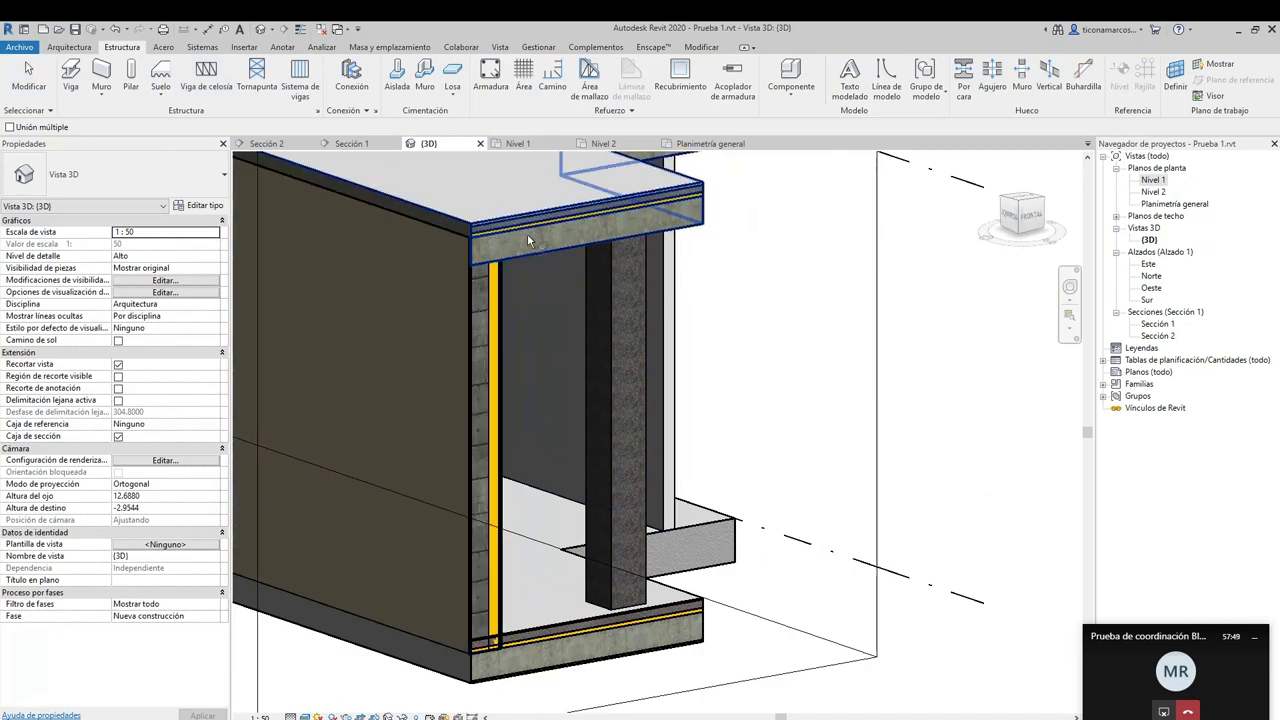
Join the geometry of the concrete-block wall with the lower floor and end the join command
middle_click_drag(553, 640, 450, 475, "shift")
left_click(450, 475)
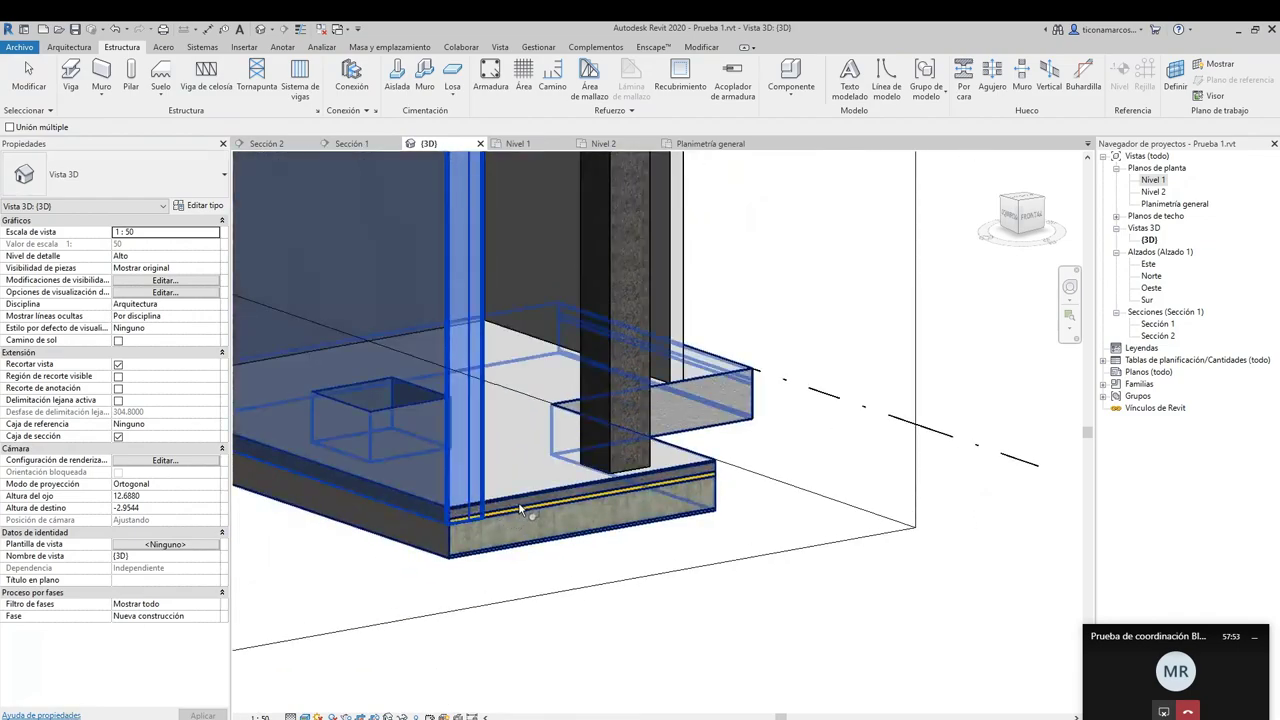
left_click(532, 520)
scroll(545, 540, "down", 3)
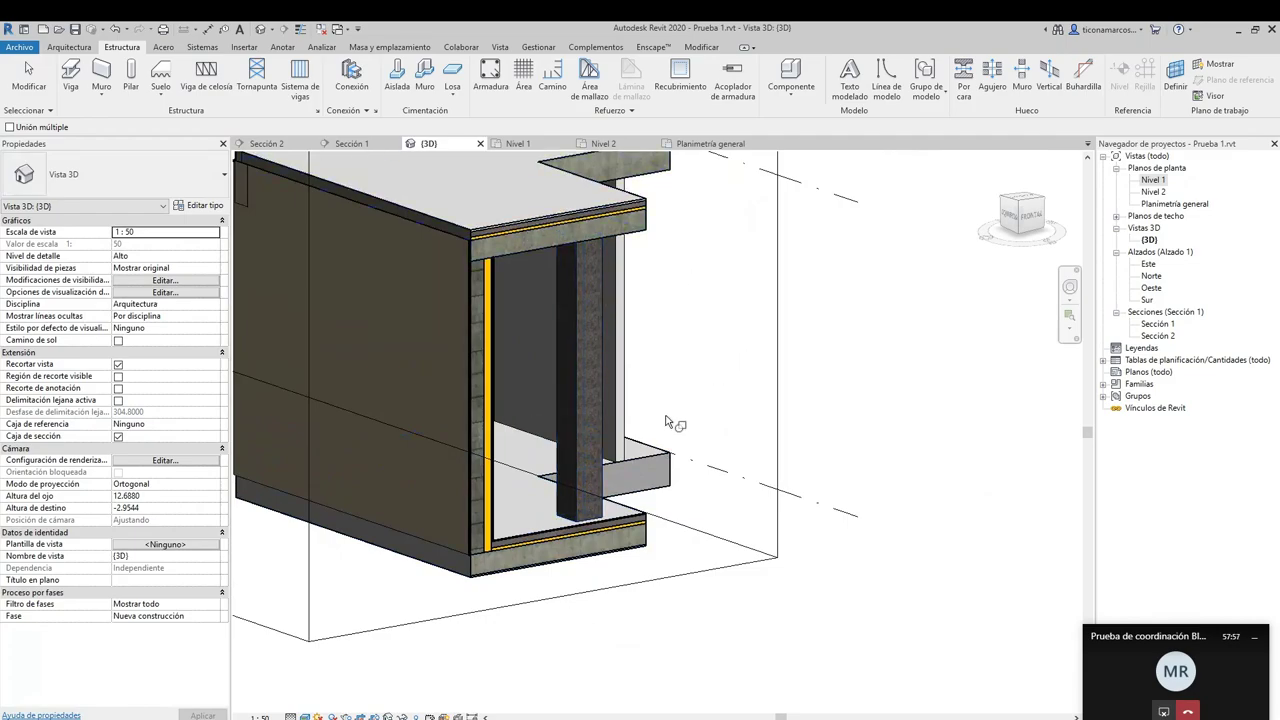
key("Escape")
Inspect the joined concrete-block wall from both sides, checking how its layers meet the upper and lower floors
middle_click_drag(275, 227, 417, 255)
left_click_drag(1018, 222, 888, 424)
middle_click_drag(888, 424, 788, 404)
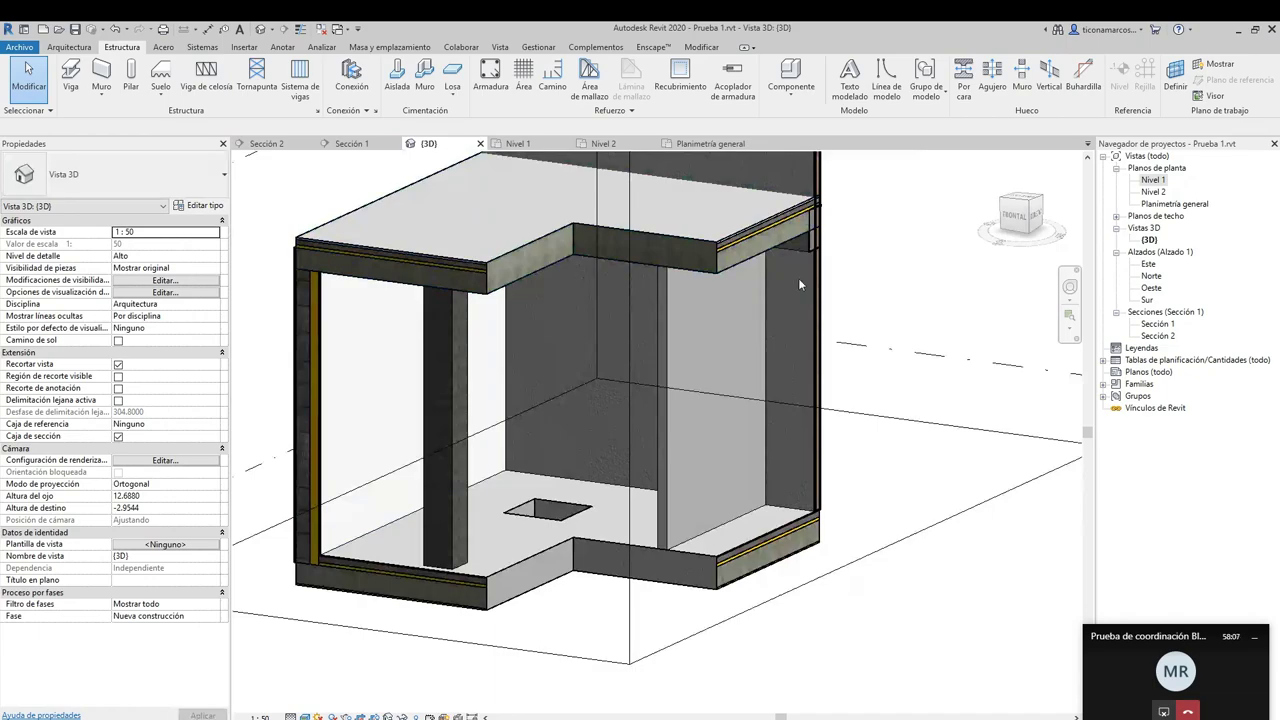
left_click(320, 311)
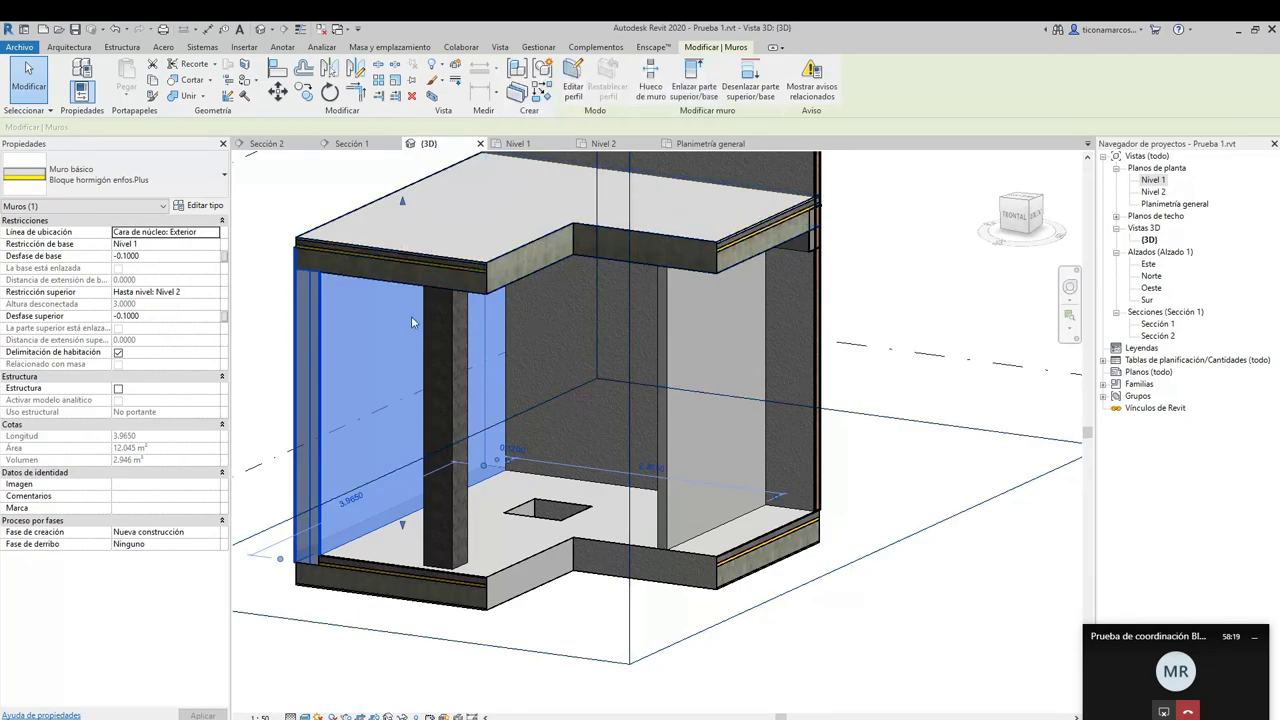
middle_click_drag(492, 324, 588, 328)
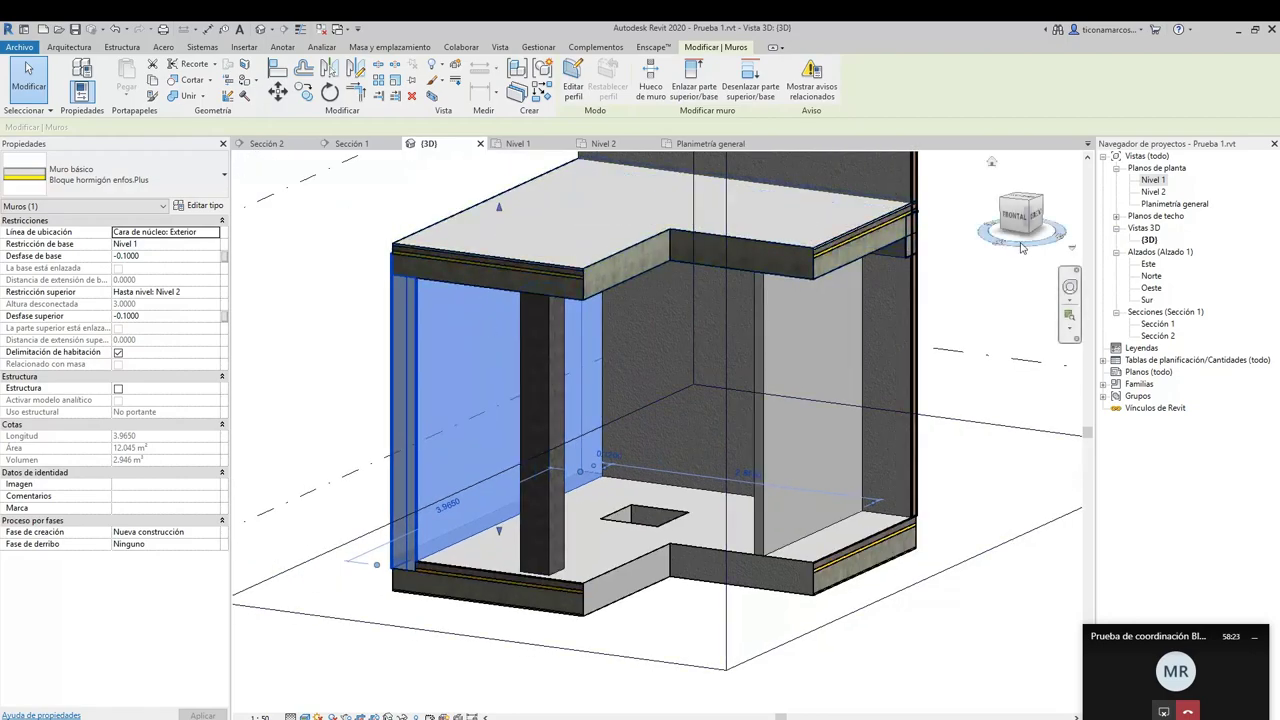
left_click(1022, 248)
scroll(637, 243, "up", 3)
scroll(637, 237, "up", 2)
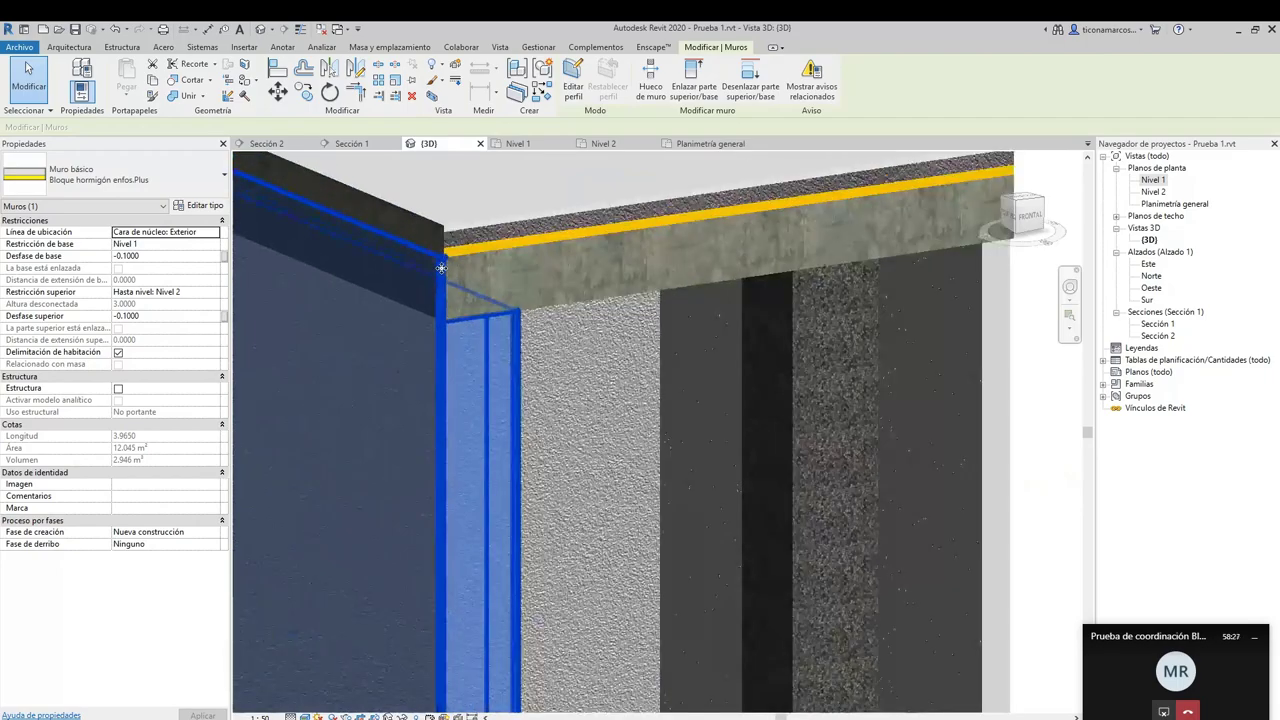
key("Escape")
scroll(440, 277, "up", 2)
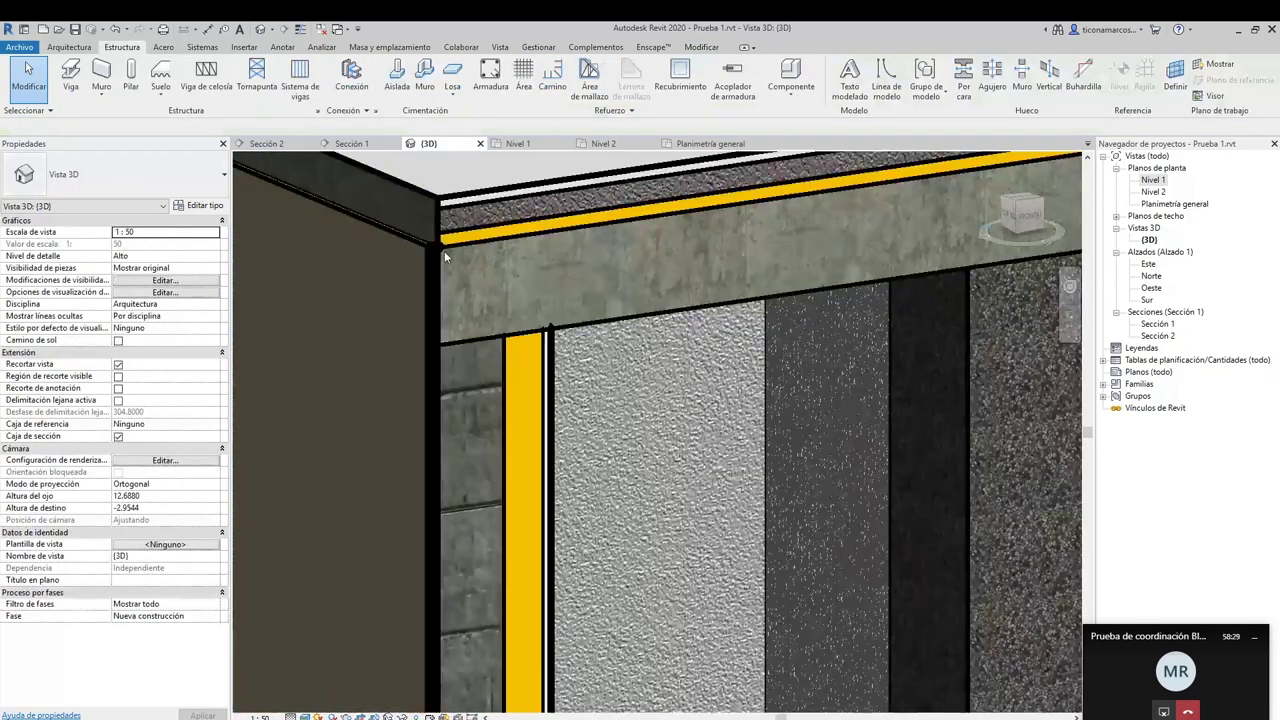
middle_click_drag(430, 252, 474, 453, "shift")
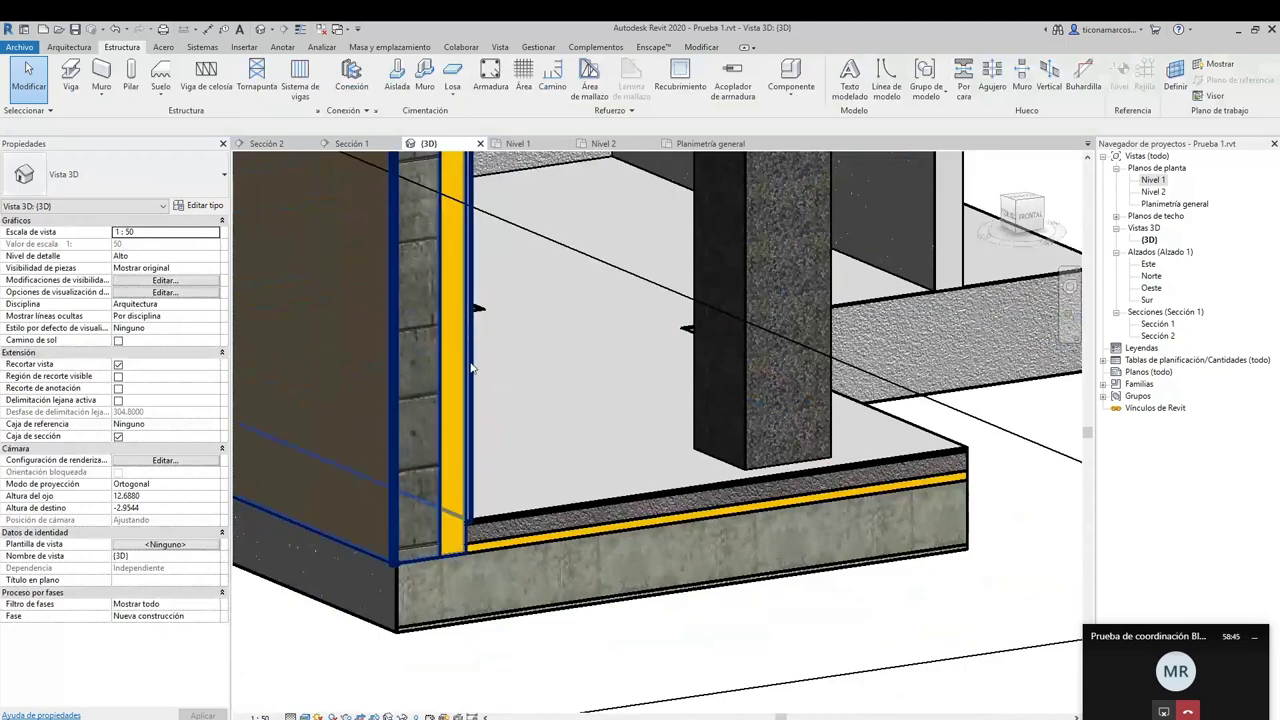
scroll(506, 466, "down", 3)
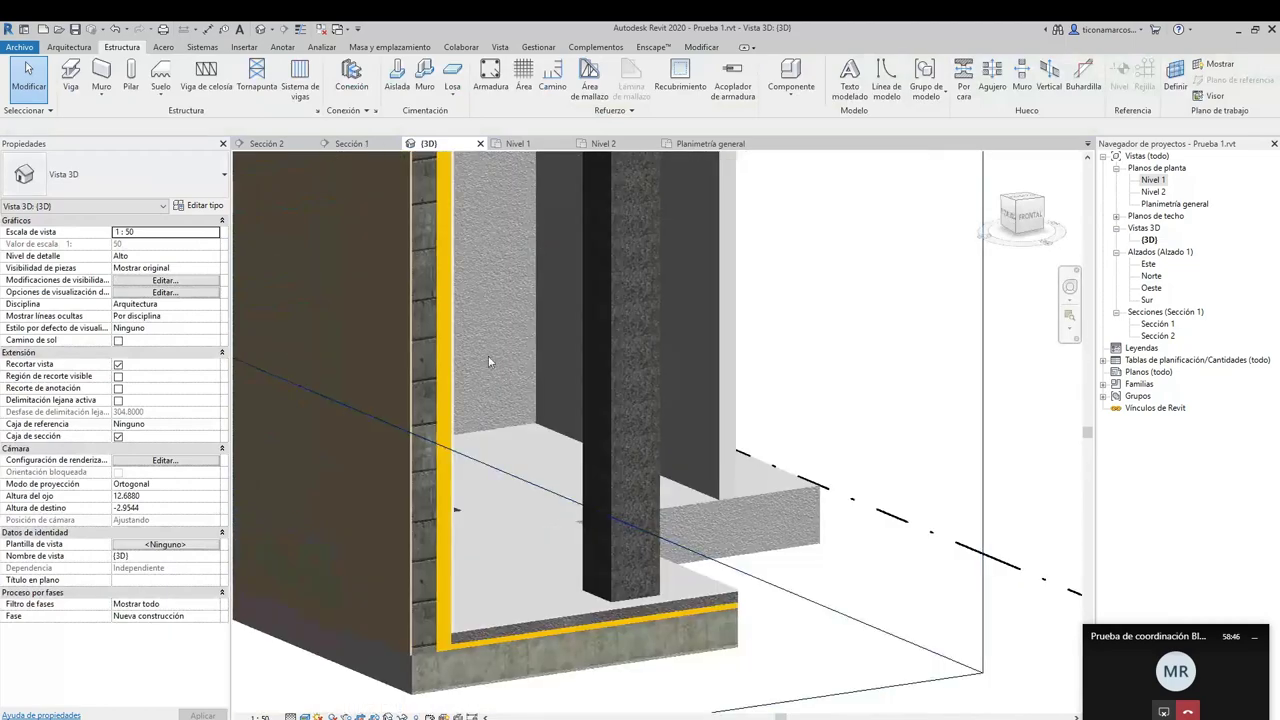
scroll(490, 362, "down", 2)
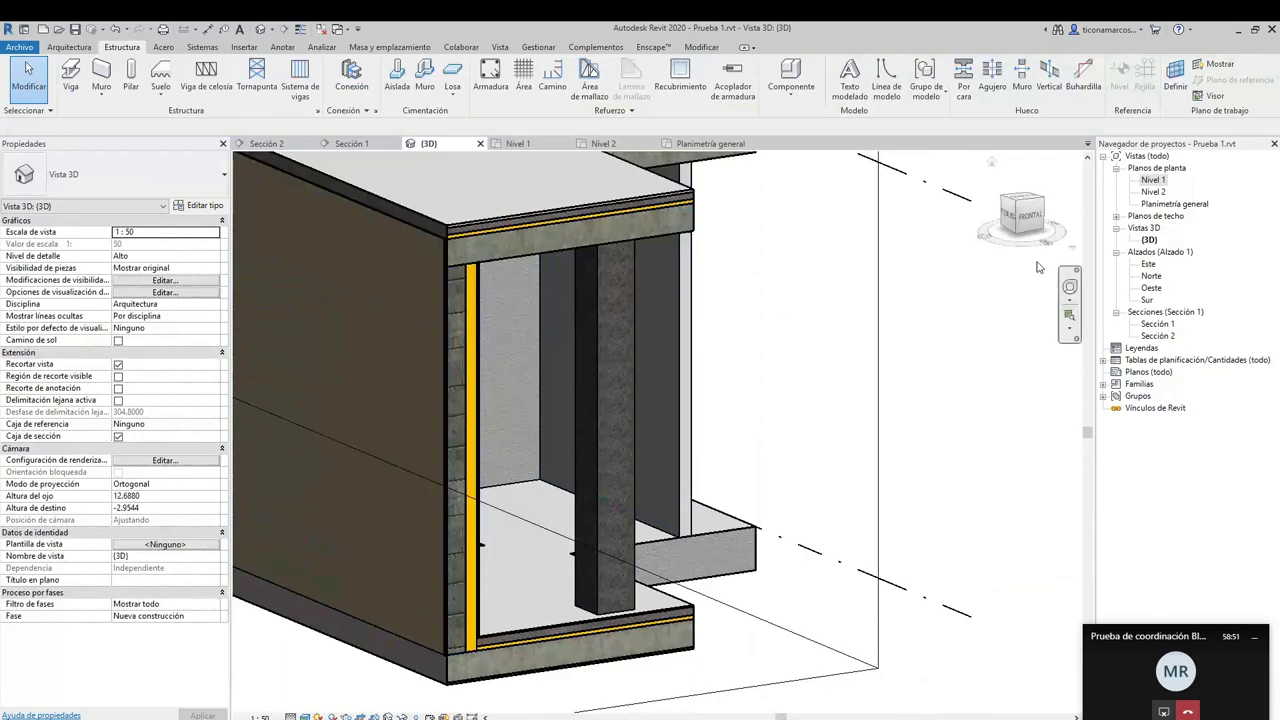
Set the base offset of the brick partition wall (Partición con capa de yeso) to -0.1
mouse_move(1002, 240)
left_mouse_down()
mouse_move(945, 262)
mouse_move(1033, 274)
left_mouse_up()
middle_click_drag(660, 411, 757, 413)
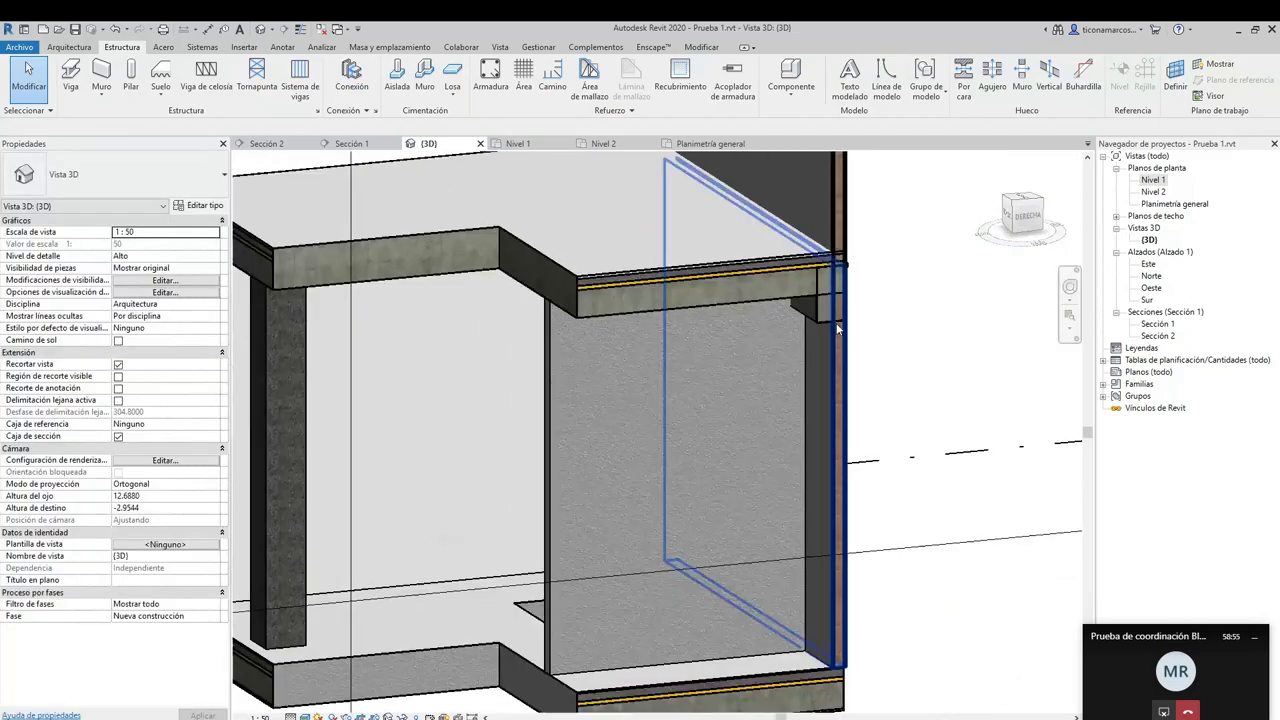
scroll(838, 328, "up", 3)
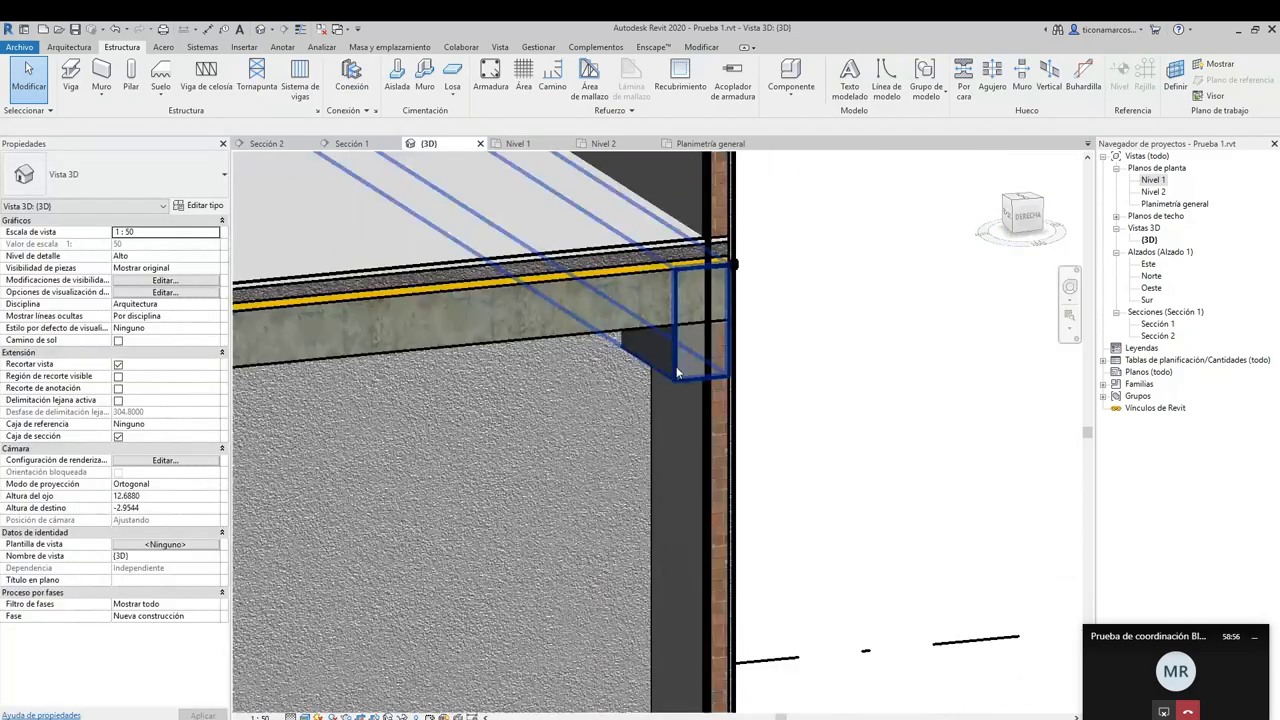
middle_click_drag(677, 372, 630, 434)
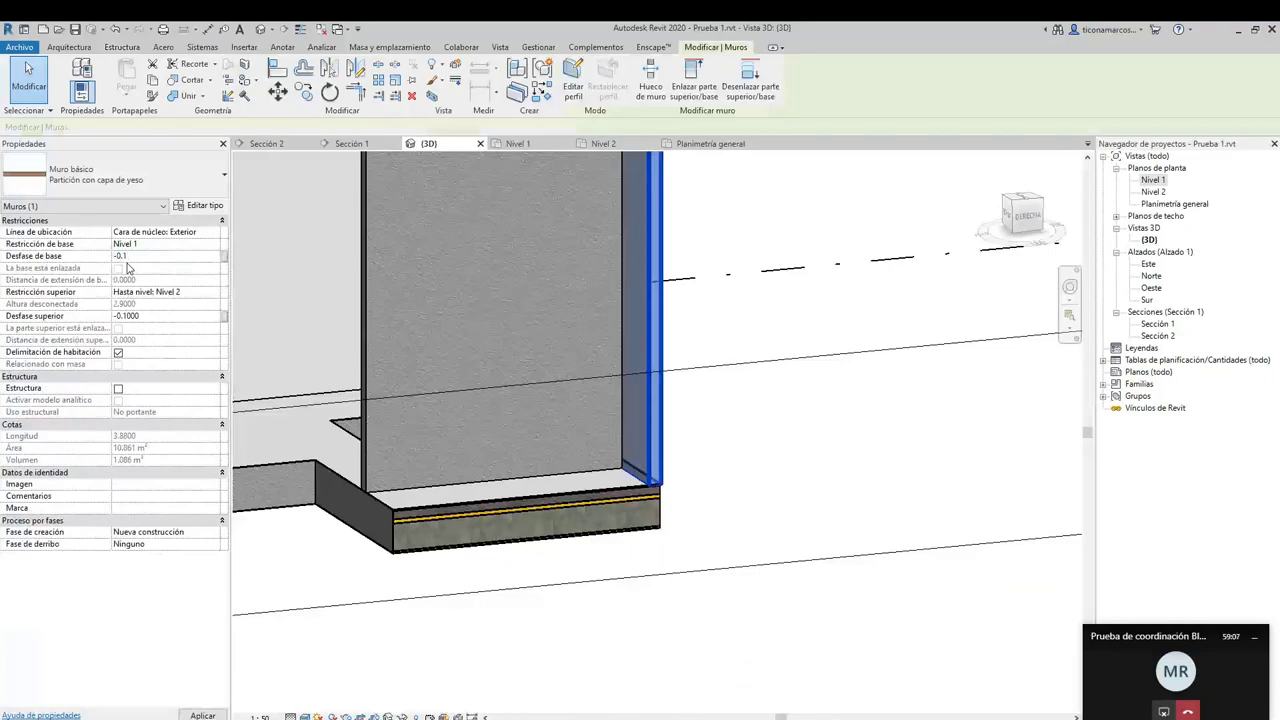
key("Return")
middle_click_drag(610, 160, 660, 170)
left_click(700, 476)
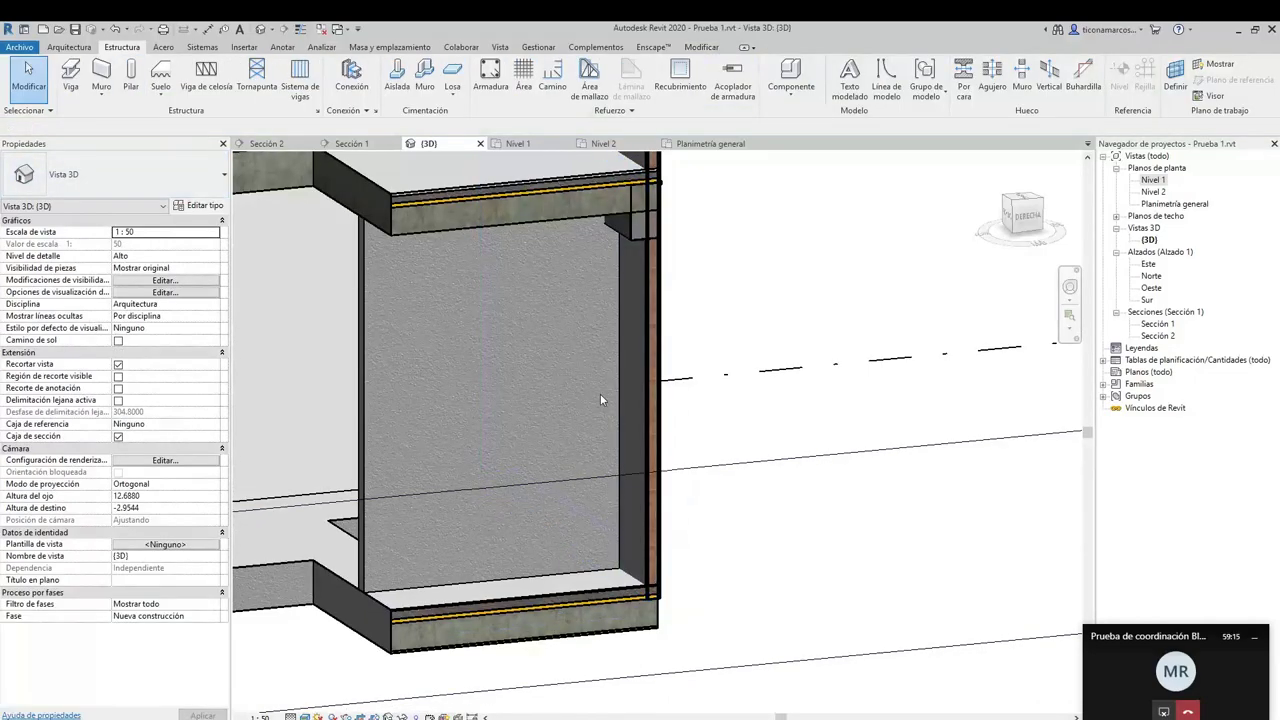
Join the geometry of the brick partition wall with the upper floor and the beam at the floor's edge
left_click(655, 390)
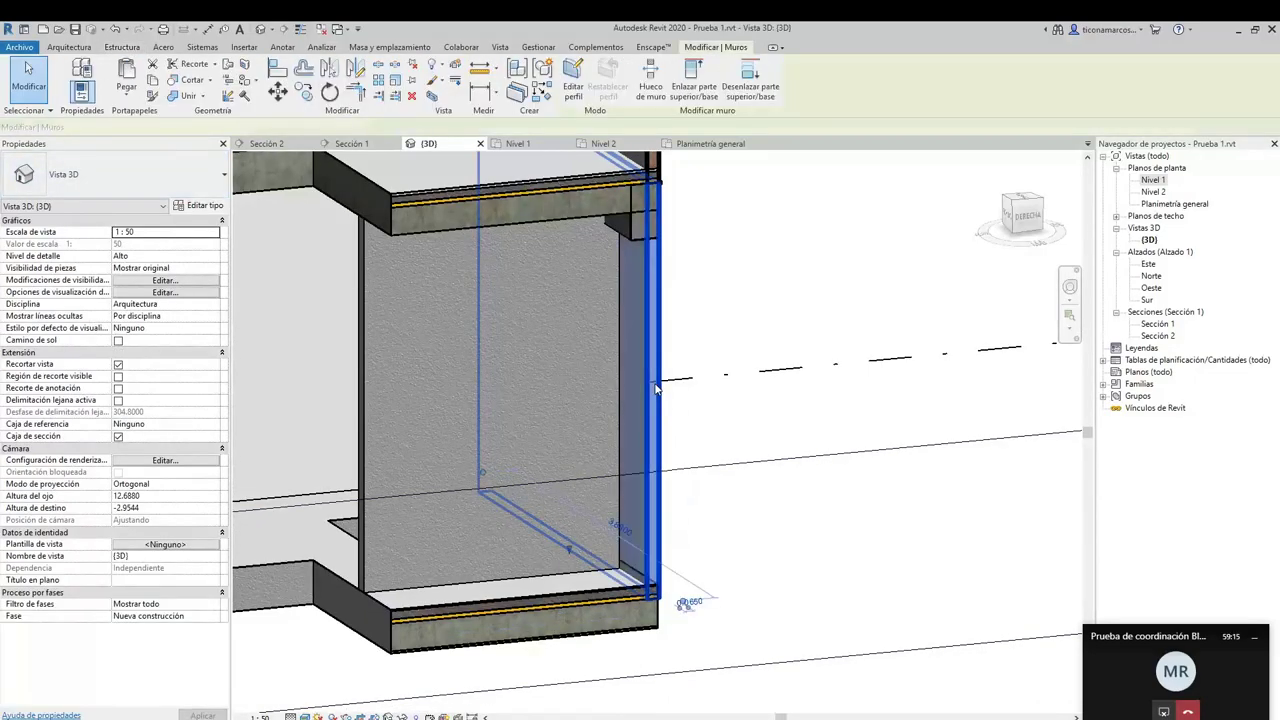
left_click(186, 97)
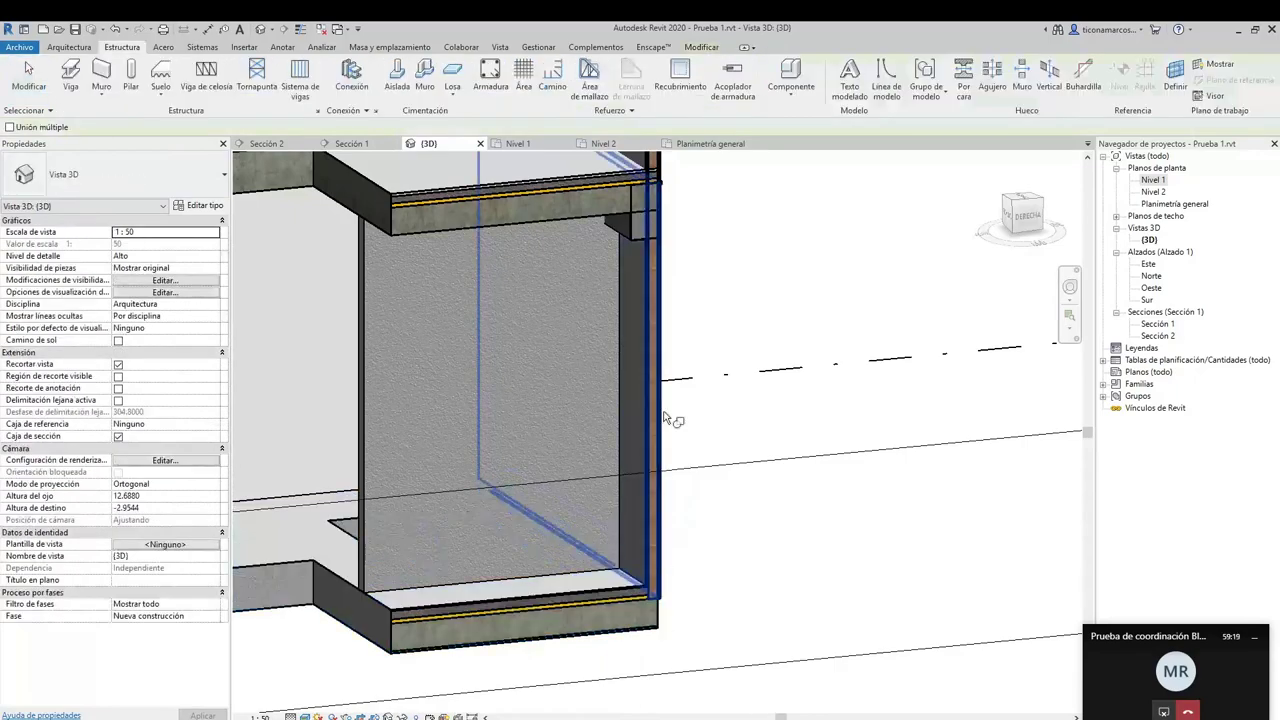
middle_click_drag(663, 420, 638, 530)
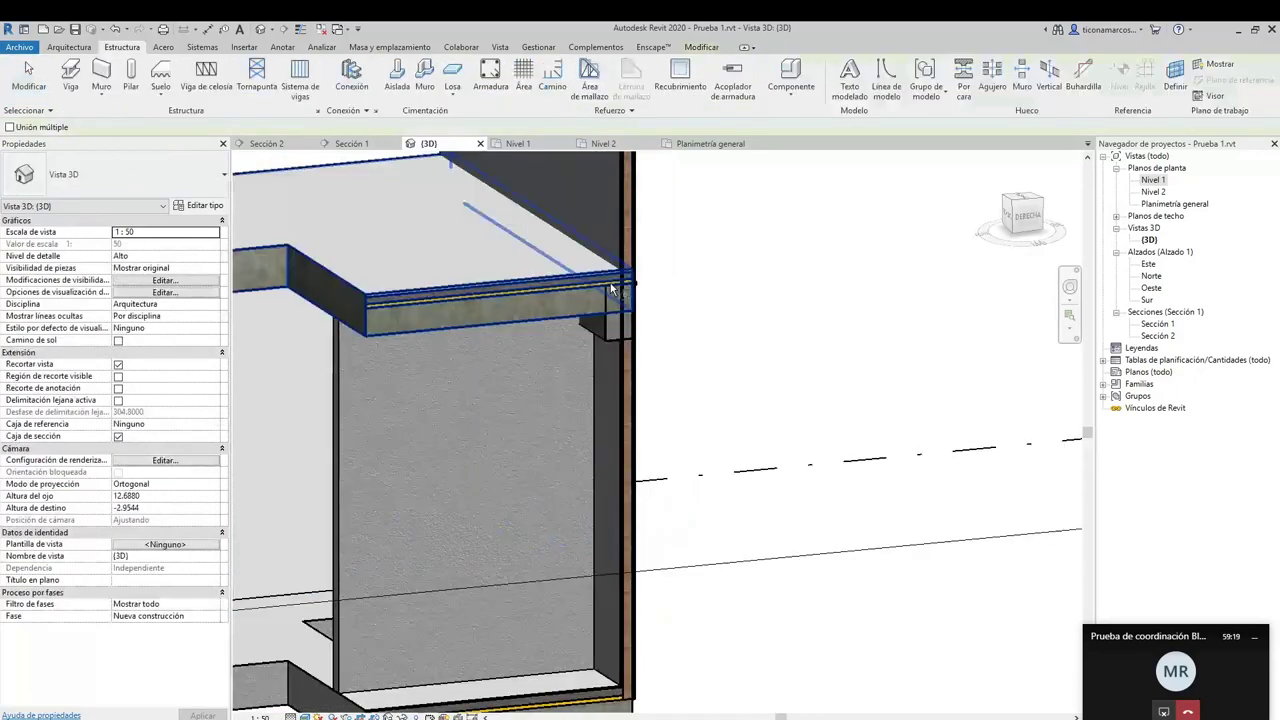
scroll(612, 289, "up", 2)
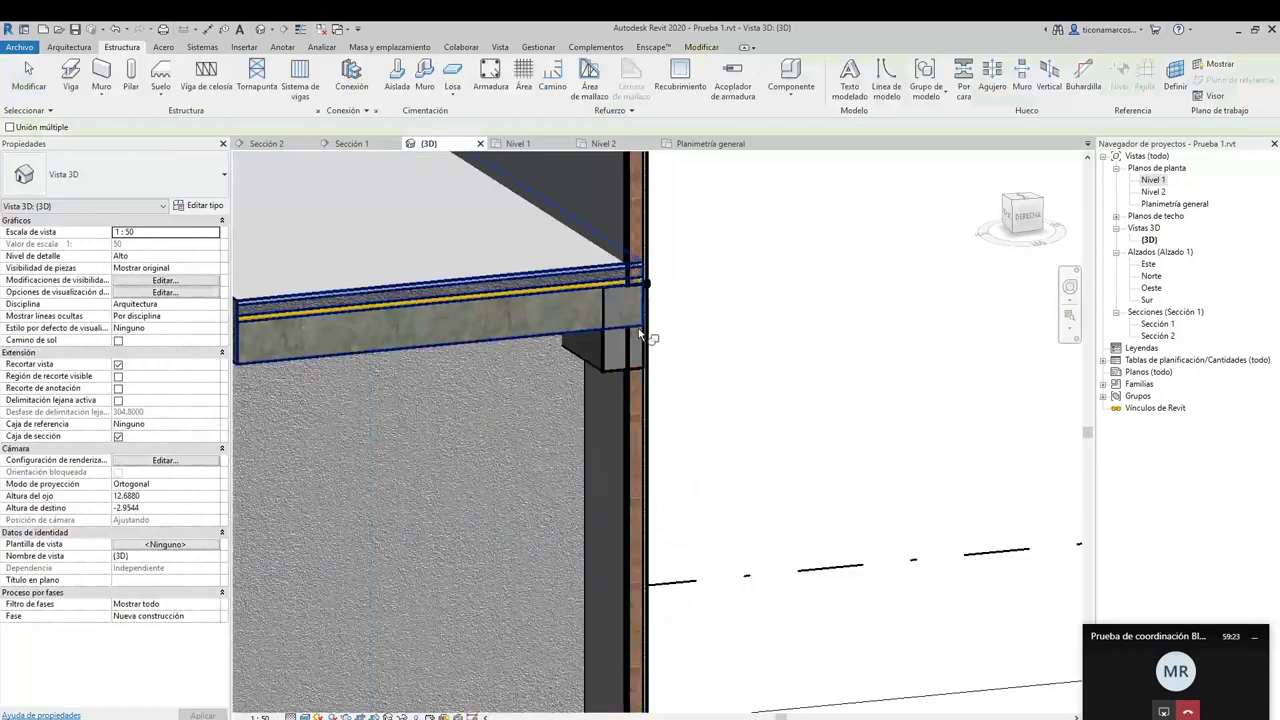
scroll(640, 333, "up", 2)
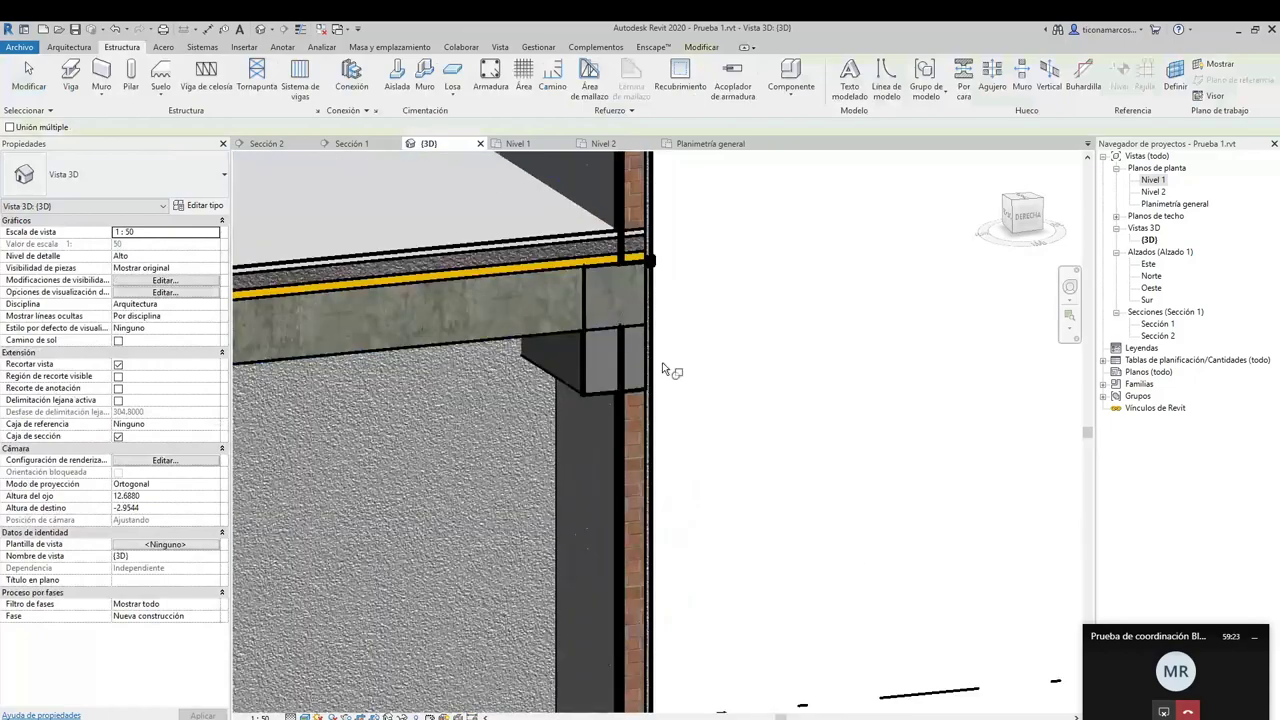
left_click(620, 415)
key("Escape")
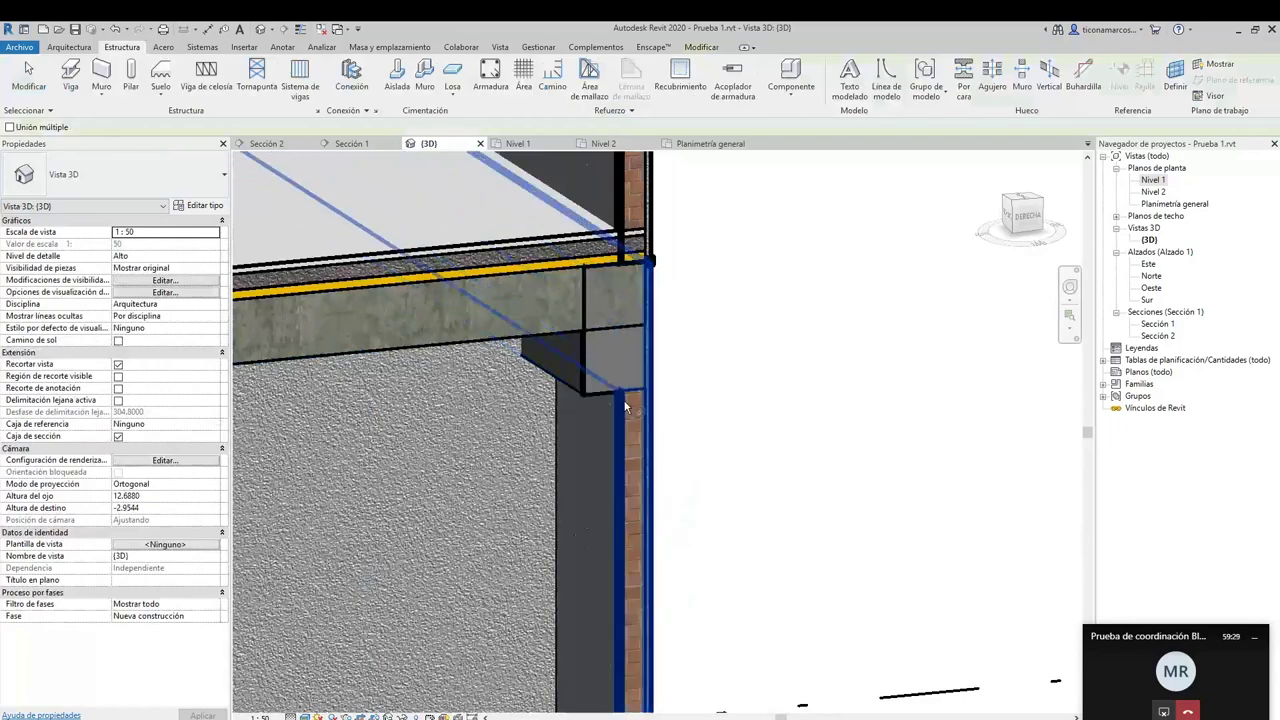
Examine the joint of the brick partition wall with the upper floor and edge beam, and end the join command
middle_click_drag(661, 405, 611, 465)
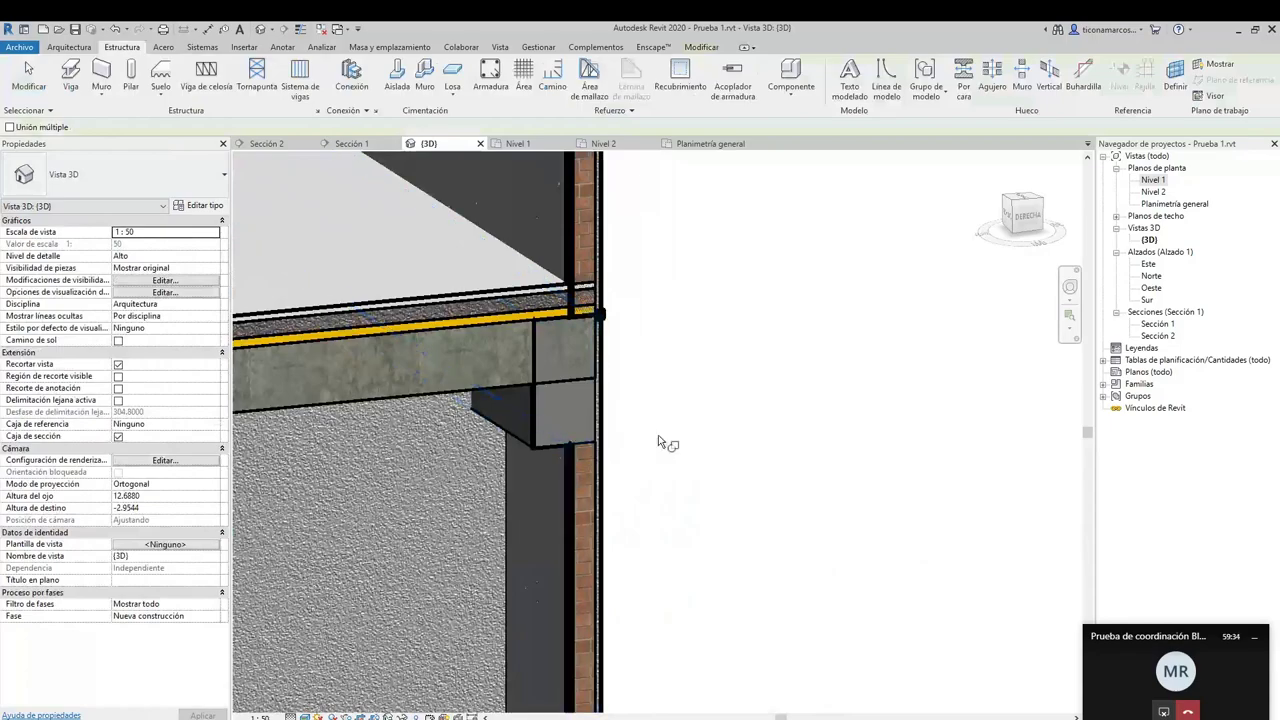
middle_click_drag(658, 435, 803, 437)
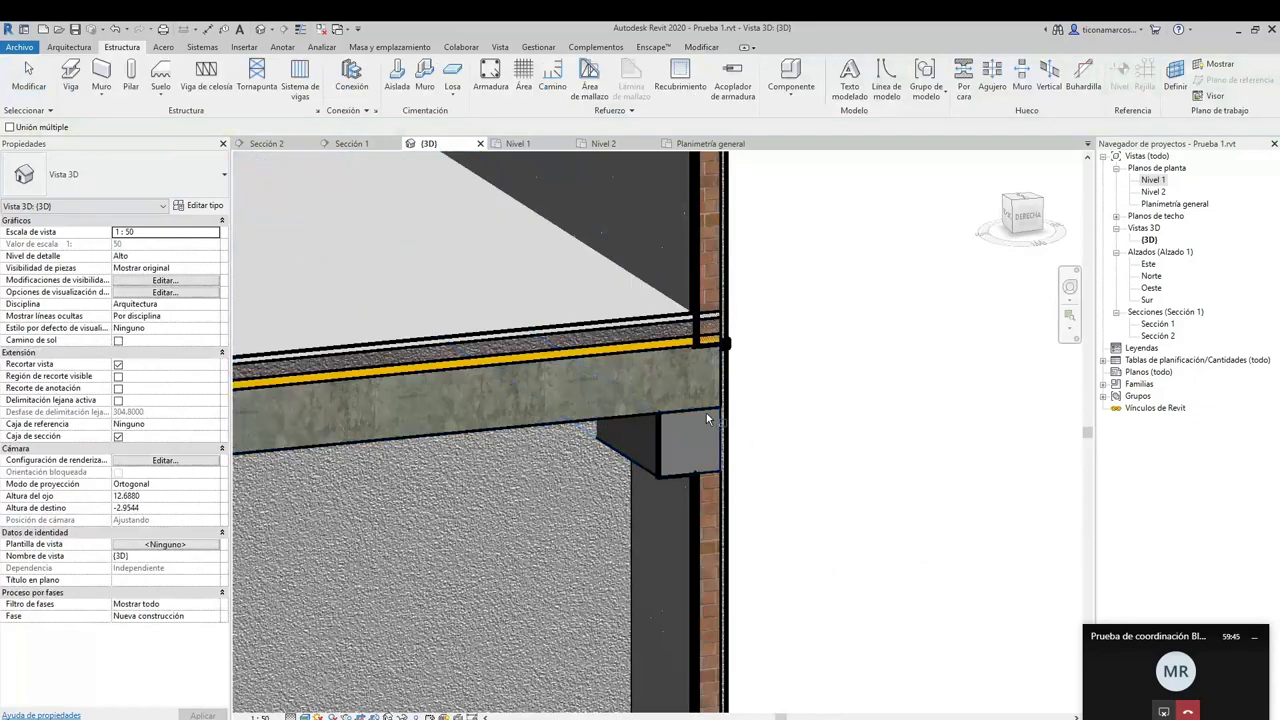
scroll(720, 452, "down", 10)
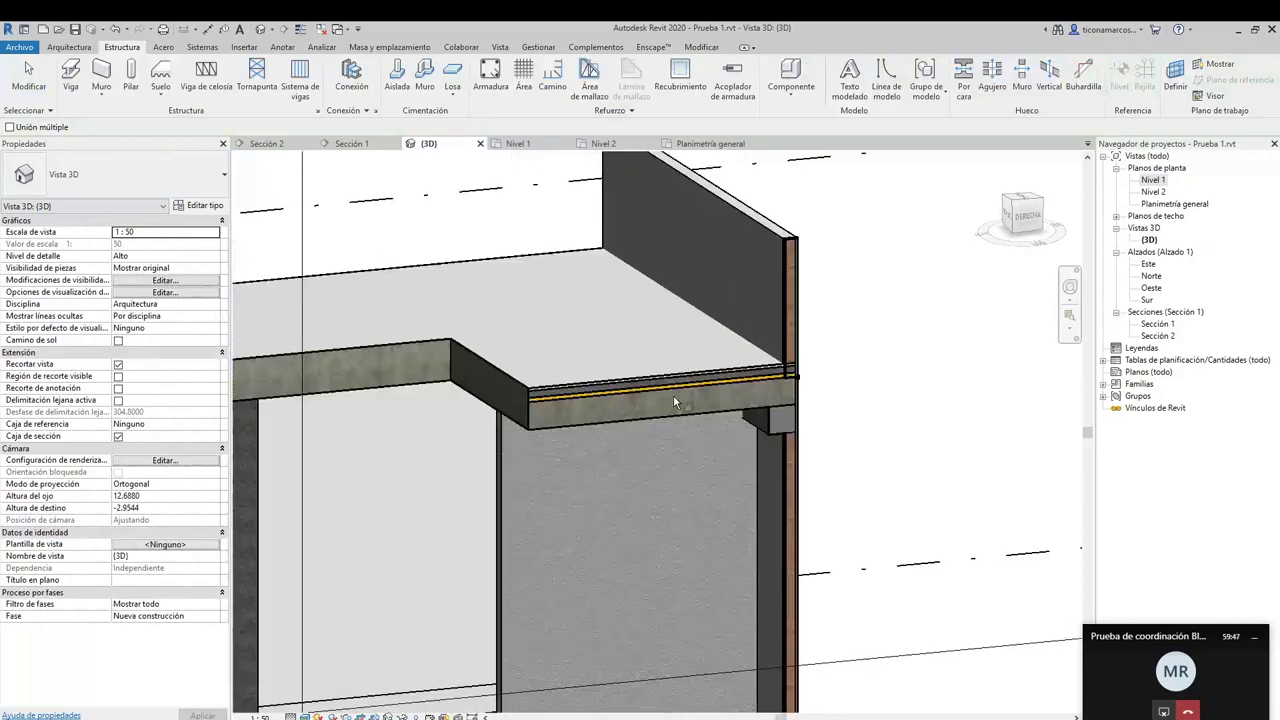
scroll(731, 410, "up", 5)
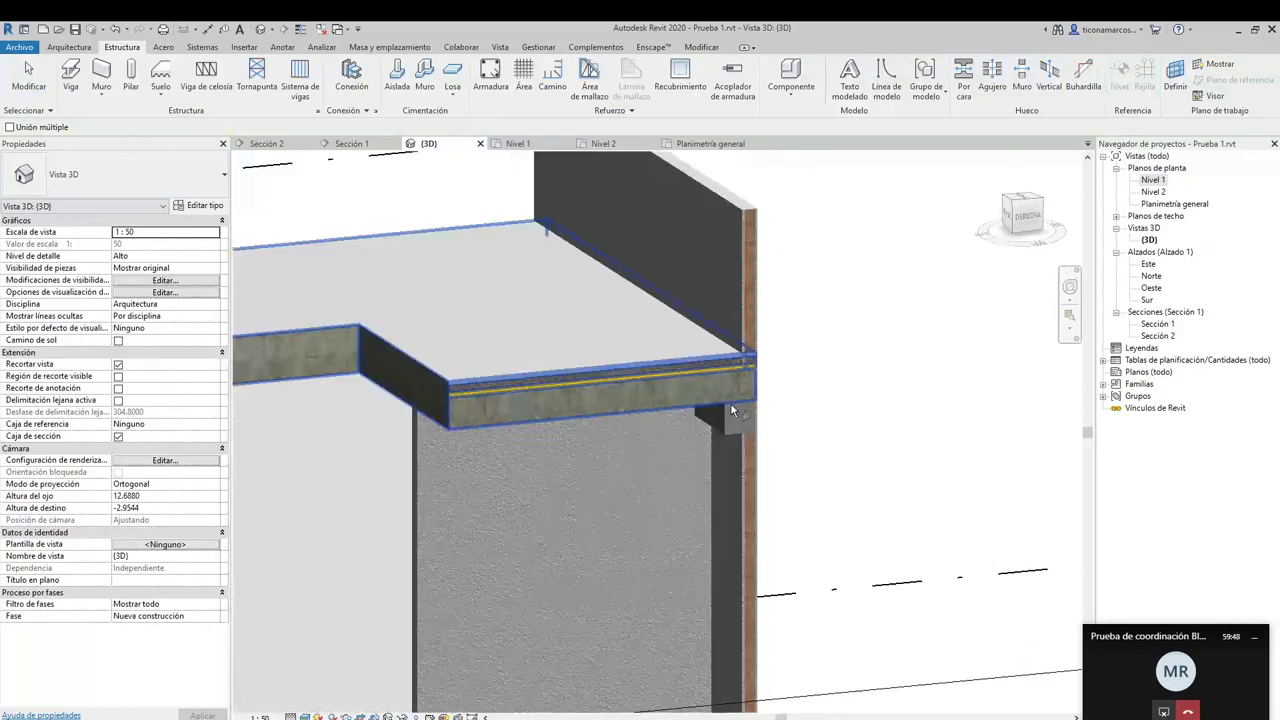
scroll(731, 410, "up", 5)
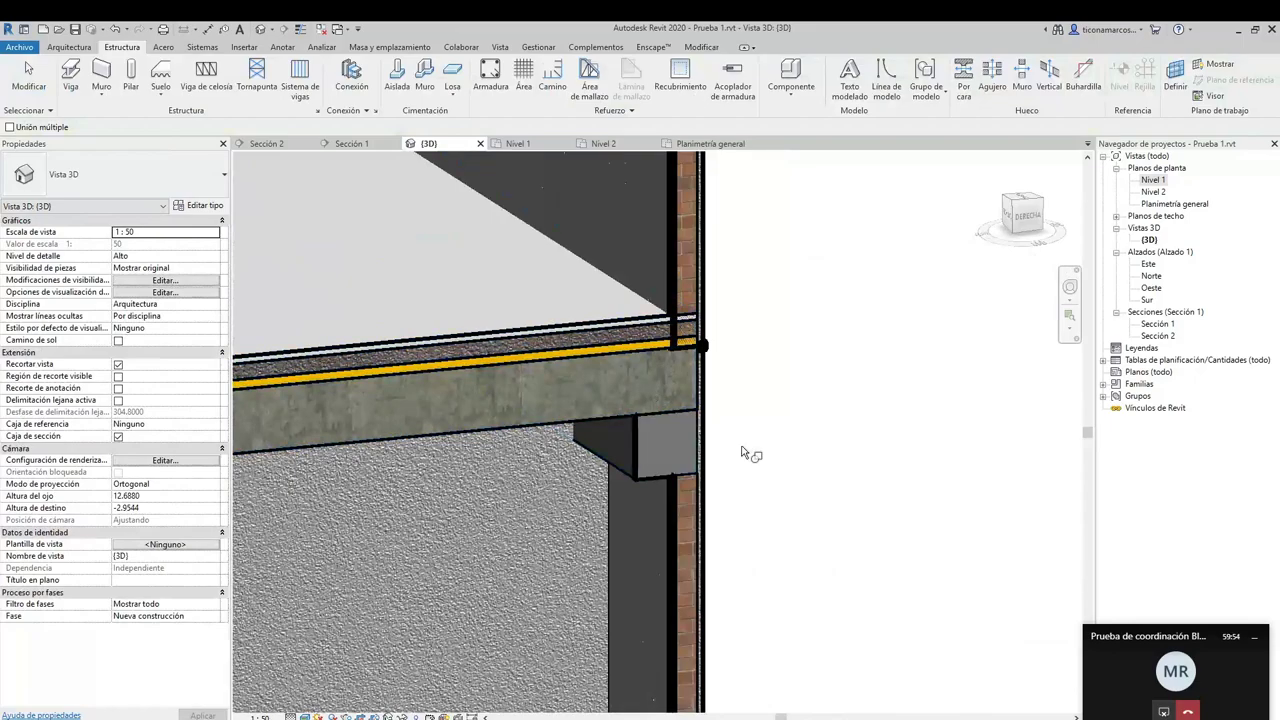
middle_click_drag(741, 453, 672, 445)
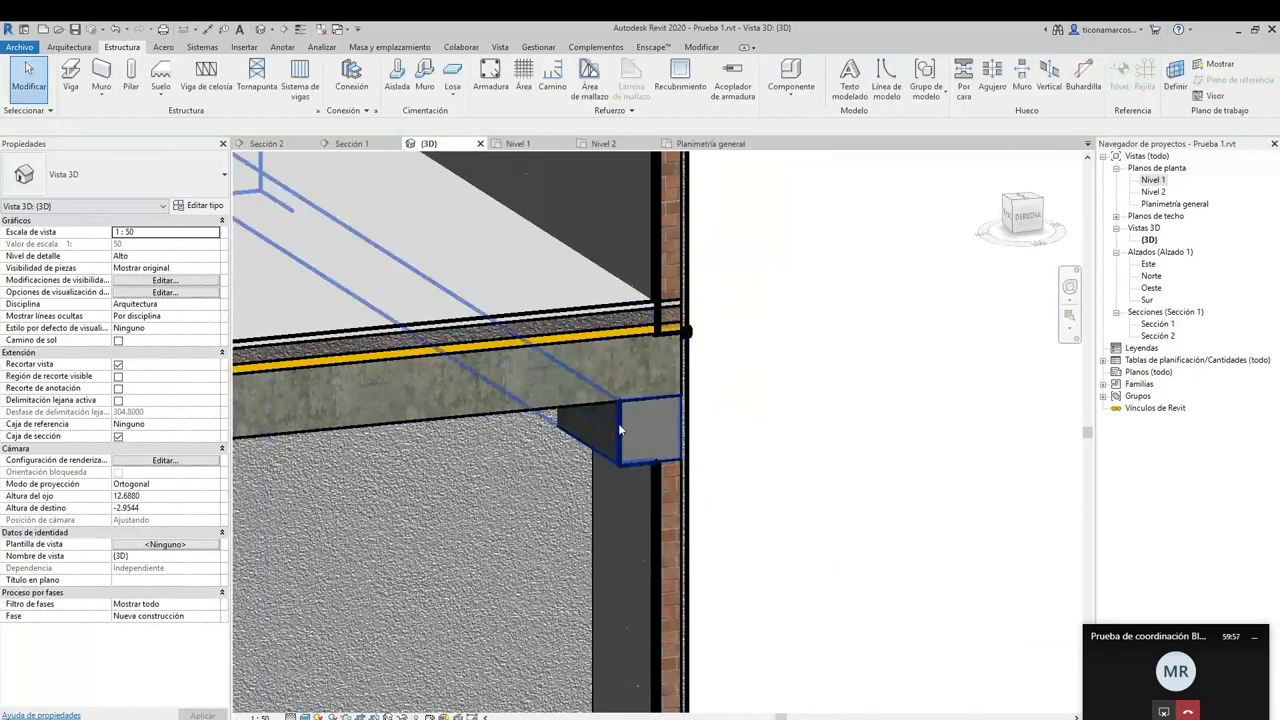
Inspect the edge beam and how the upper floor's layers run into the brick partition wall, from close up and from afar
left_click(620, 430)
scroll(700, 410, "down", 4)
left_click(790, 397)
scroll(680, 385, "up", 3)
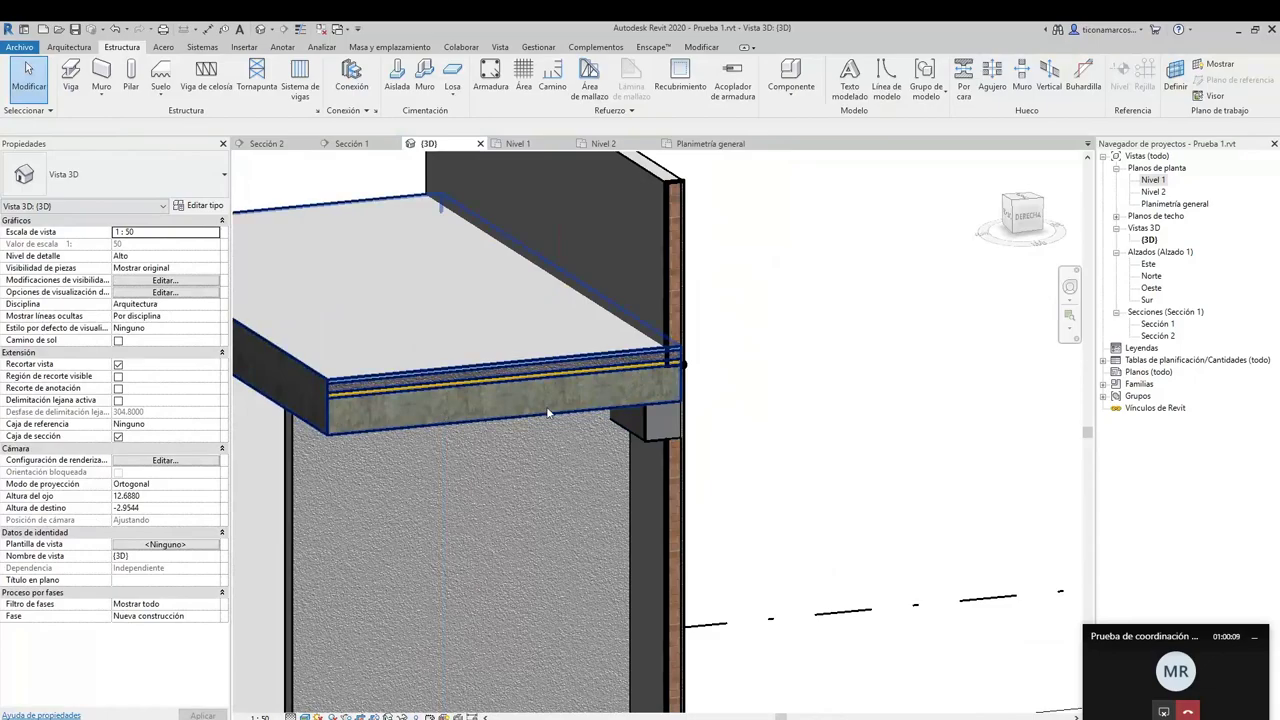
scroll(764, 391, "down", 3)
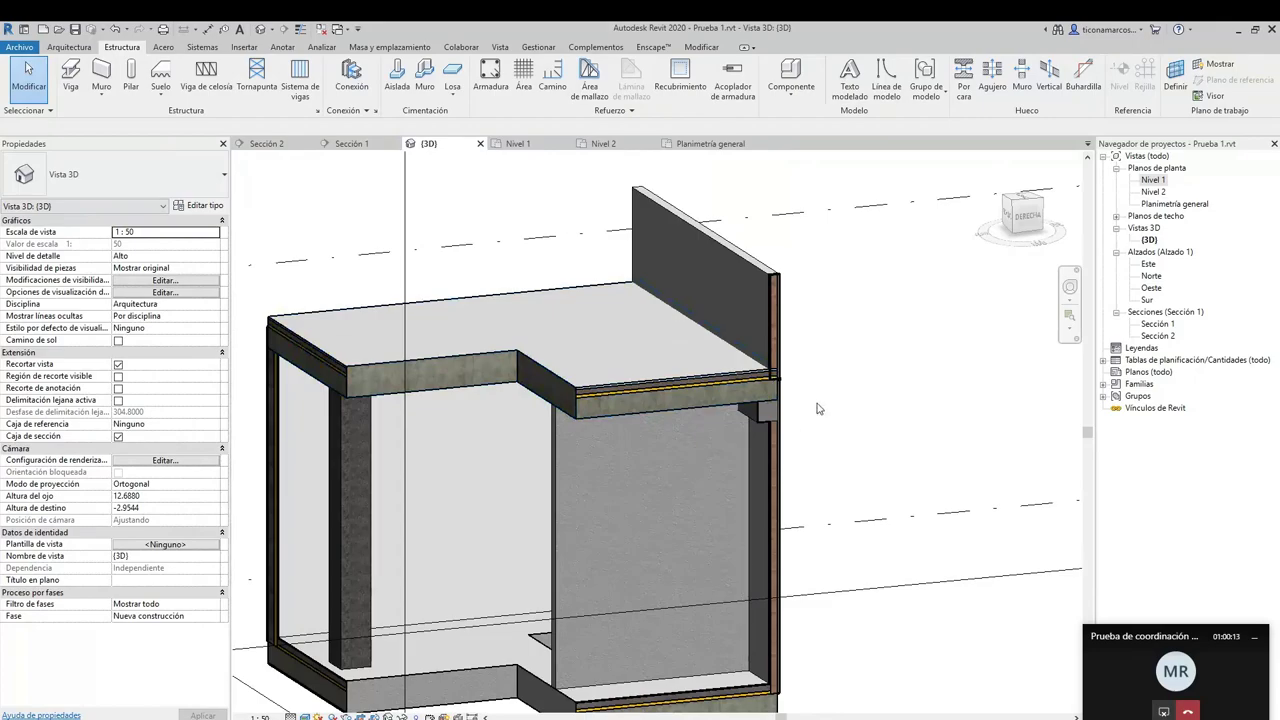
scroll(812, 410, "up", 2)
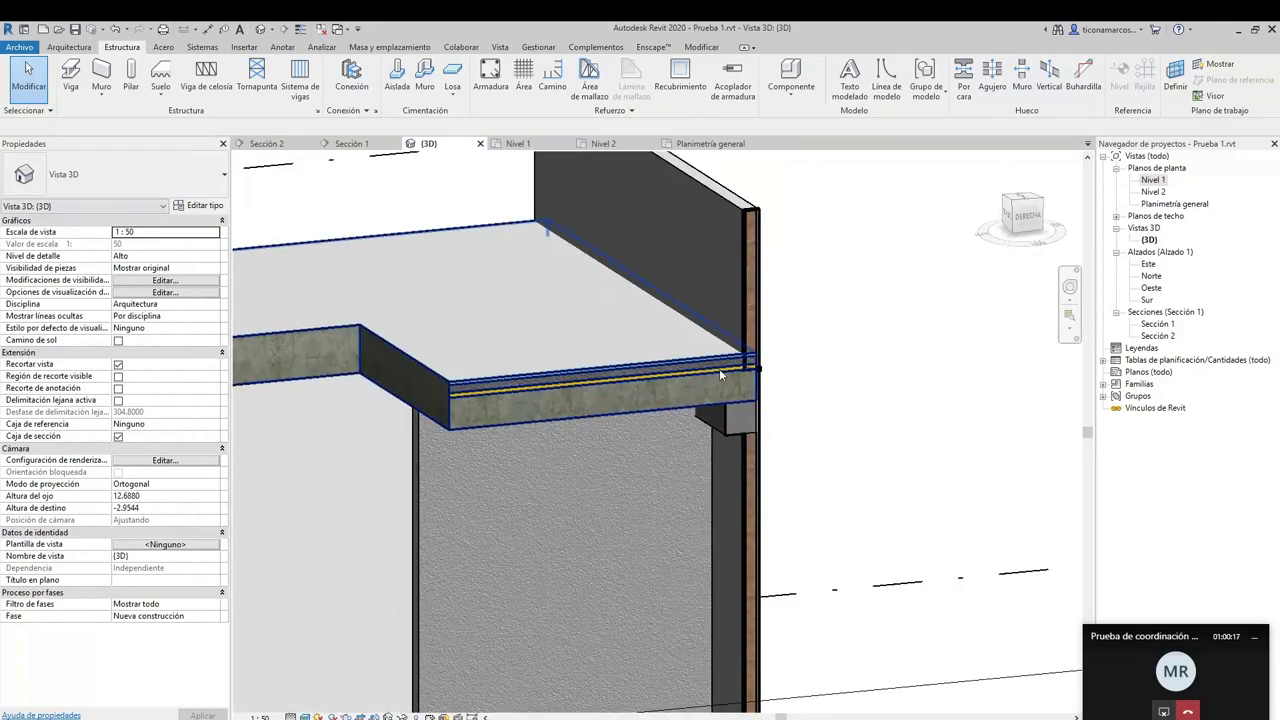
scroll(719, 368, "up", 2)
scroll(728, 370, "up", 2)
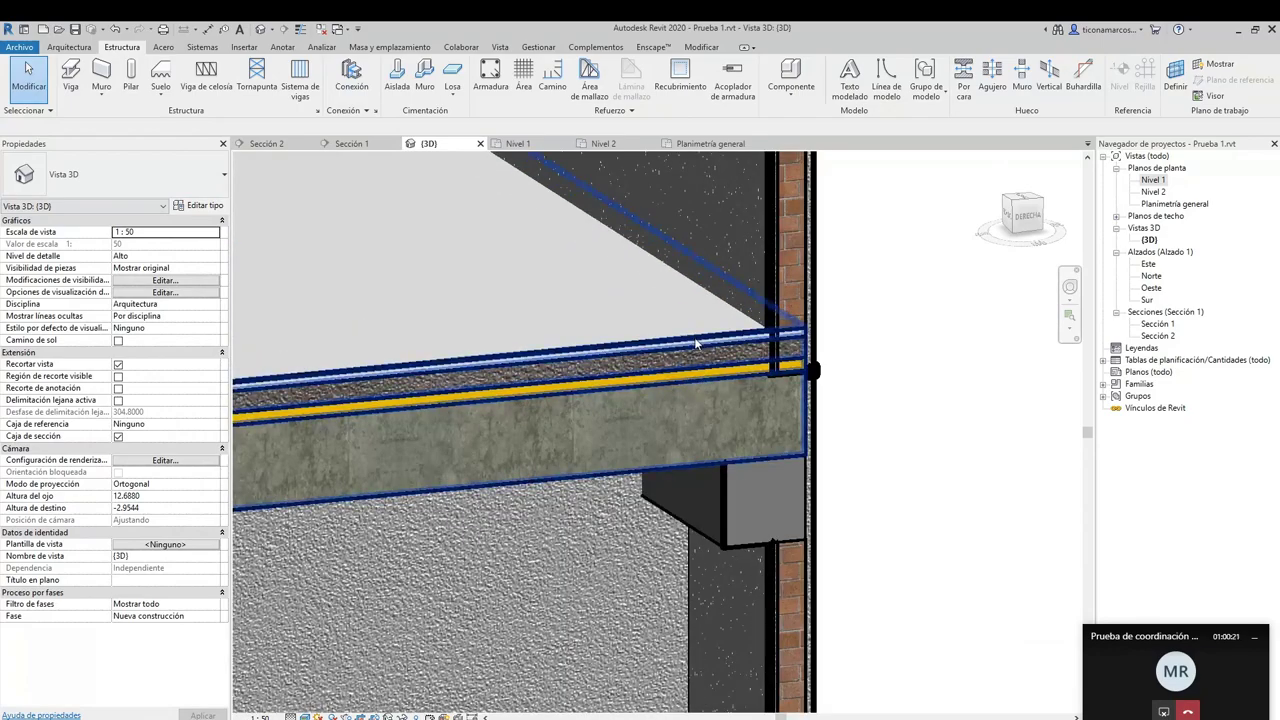
scroll(748, 400, "down", 6)
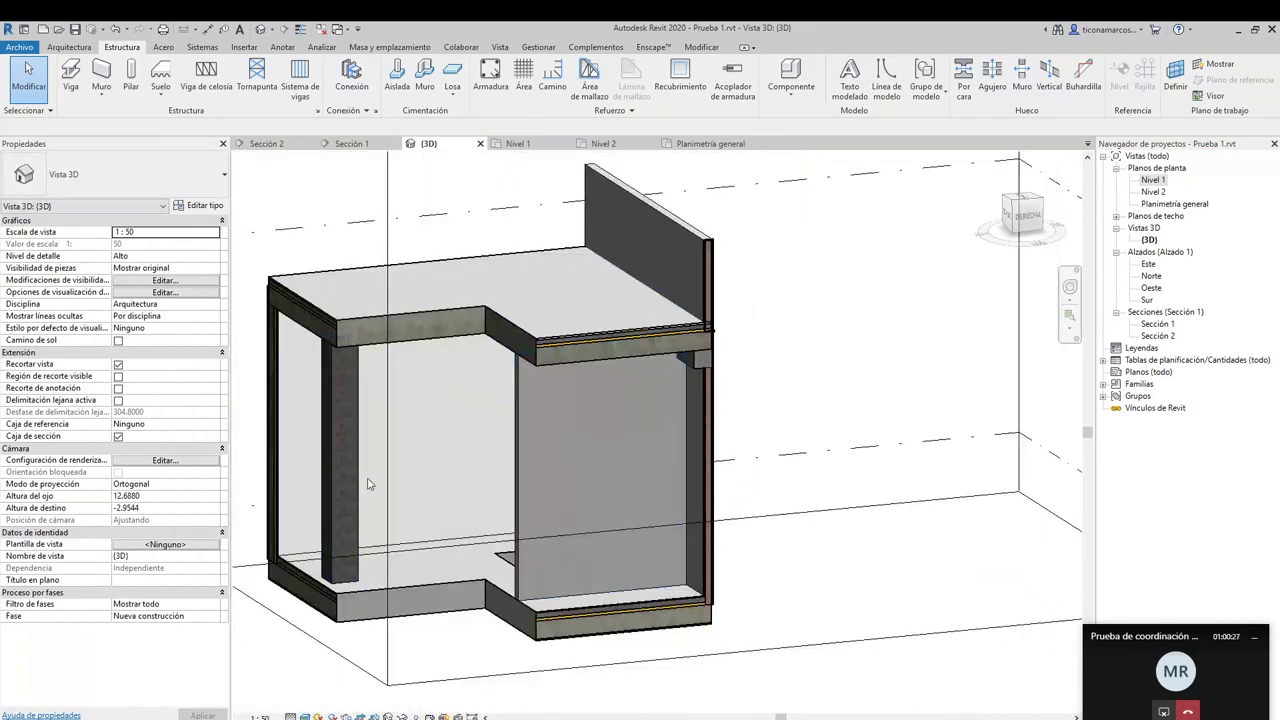
middle_click_drag(501, 469, 529, 463)
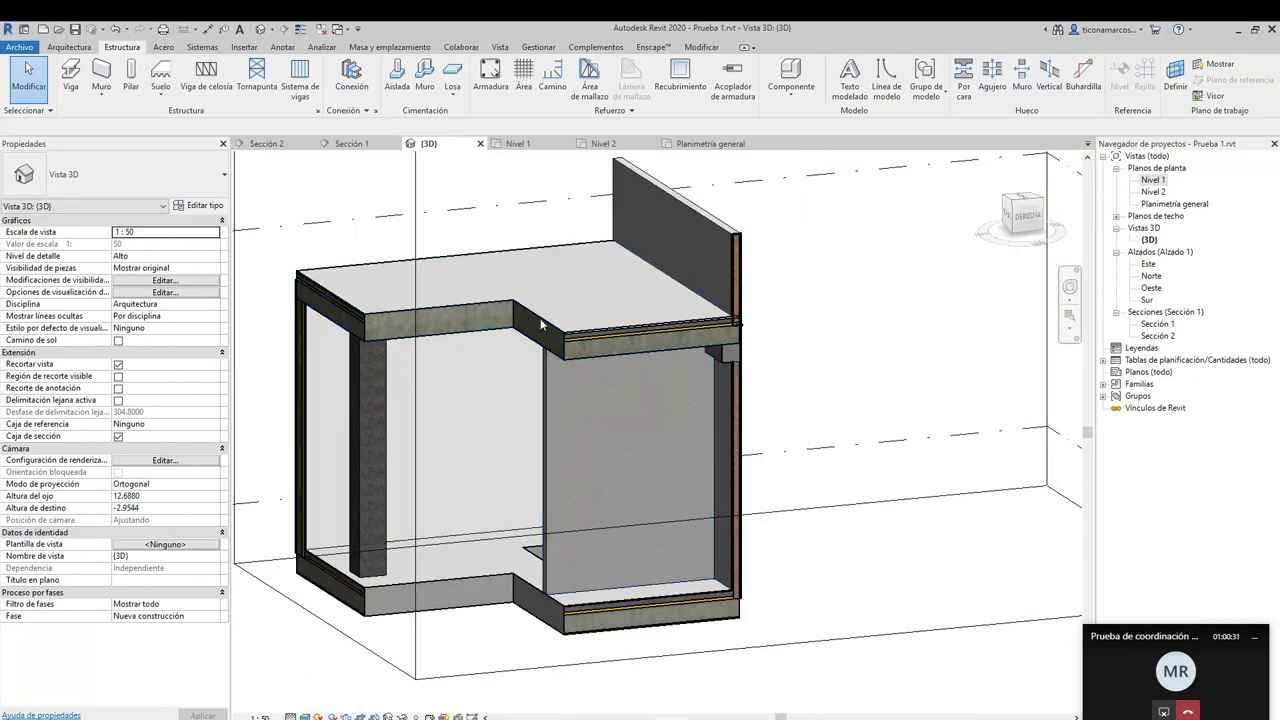
Change the upper floor's type to Losa llena - 30 cm + cielo raso
left_click_drag(1022, 224, 1046, 244)
scroll(520, 311, "up", 5)
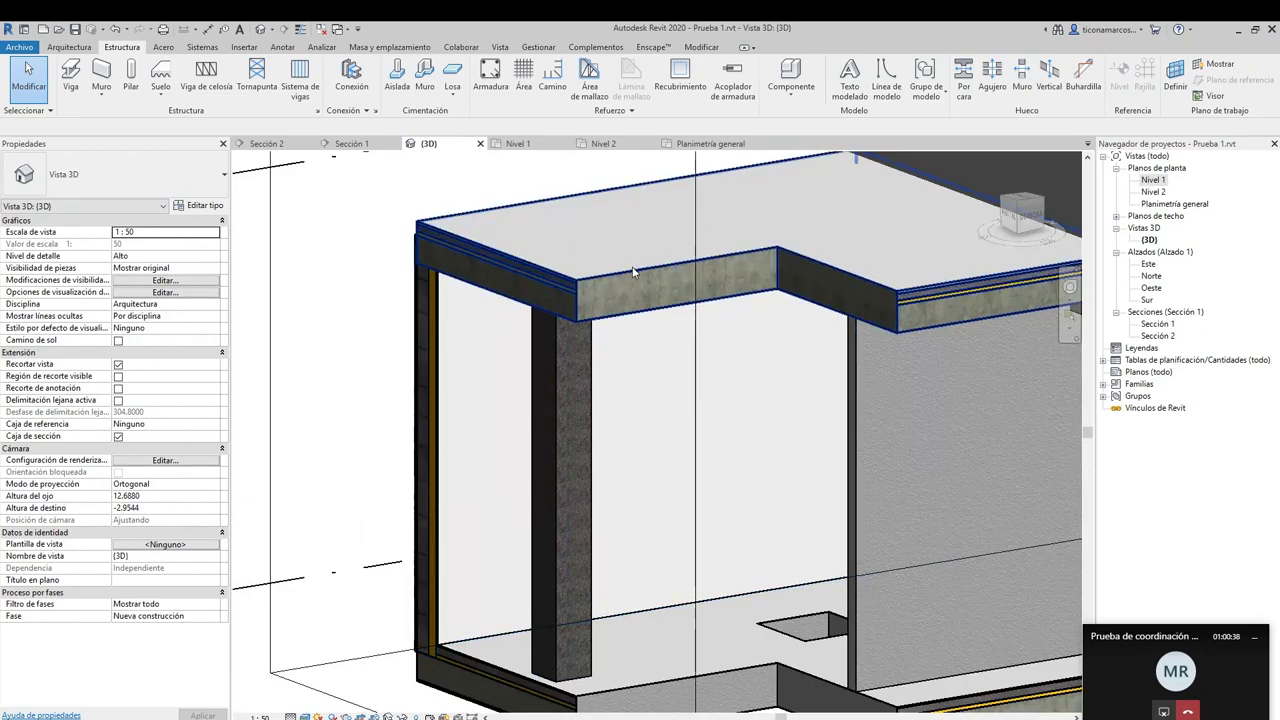
middle_click_drag(644, 367, 537, 394)
left_click(586, 290)
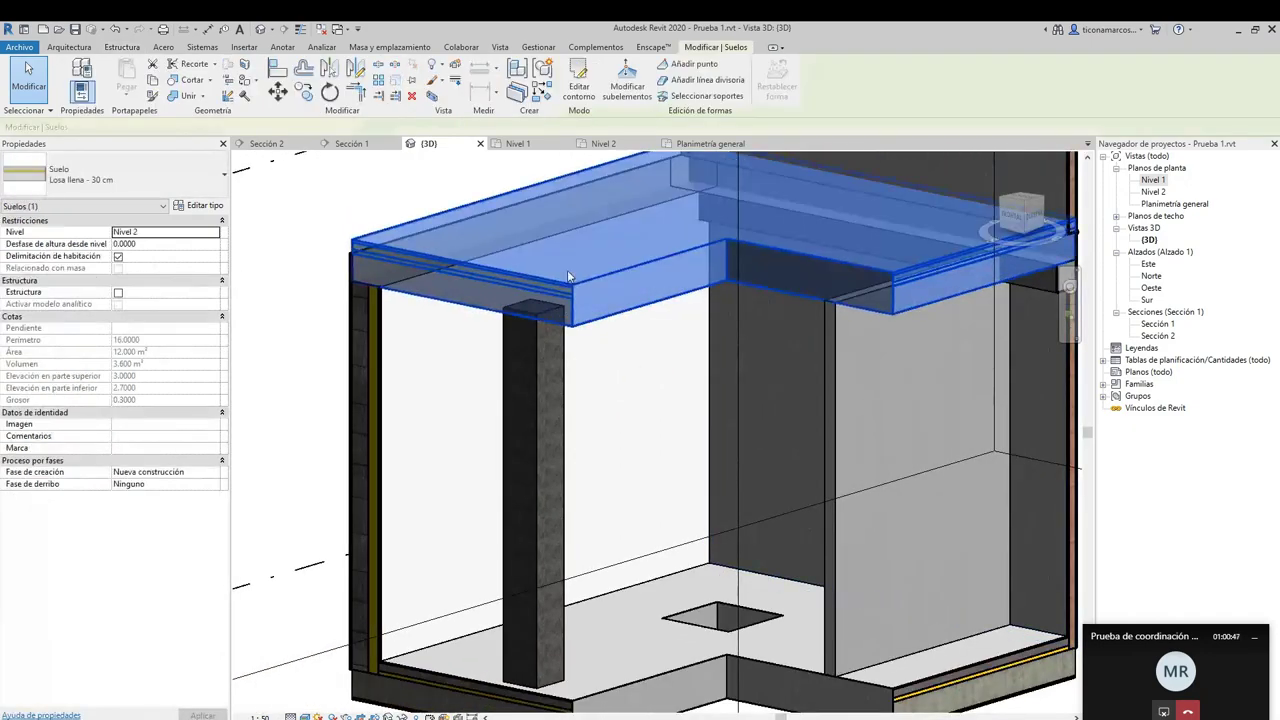
left_click(85, 186)
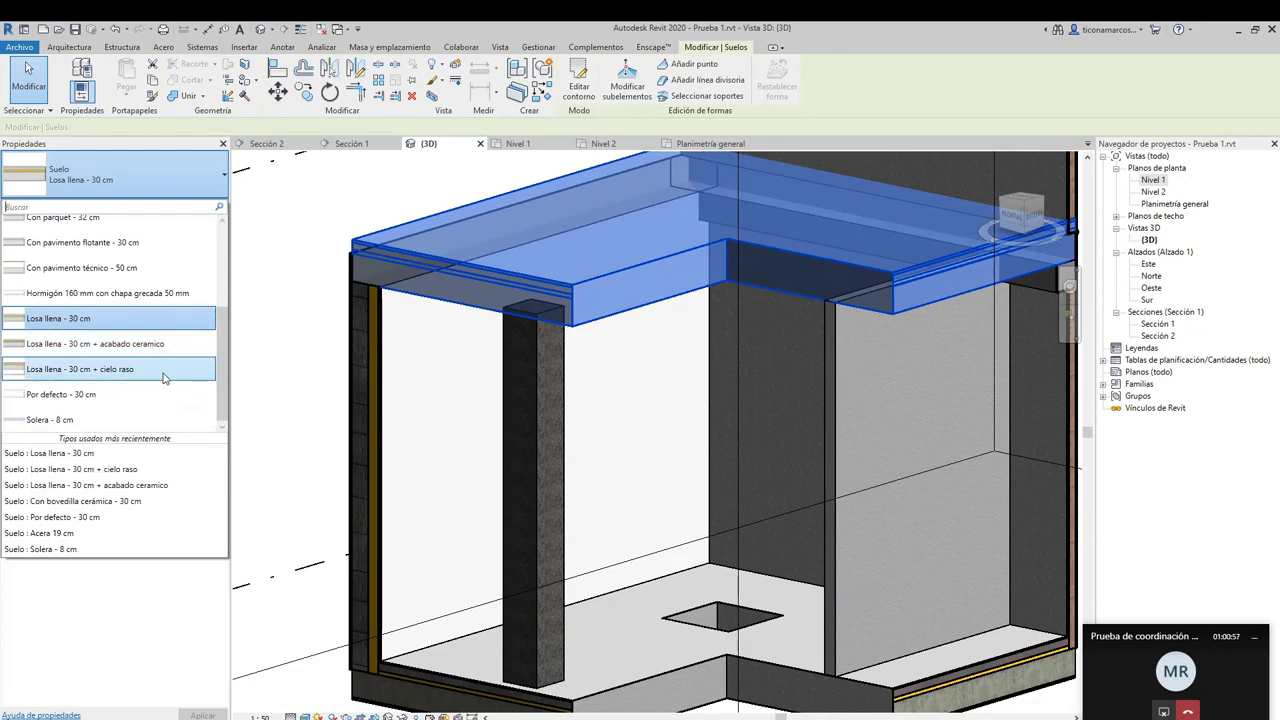
left_click(164, 369)
Open the layer structure of the upper floor's type and check the function options of the air layer
middle_click_drag(353, 340, 463, 275)
scroll(463, 275, "up", 1)
scroll(603, 303, "up", 1)
scroll(366, 320, "up", 1)
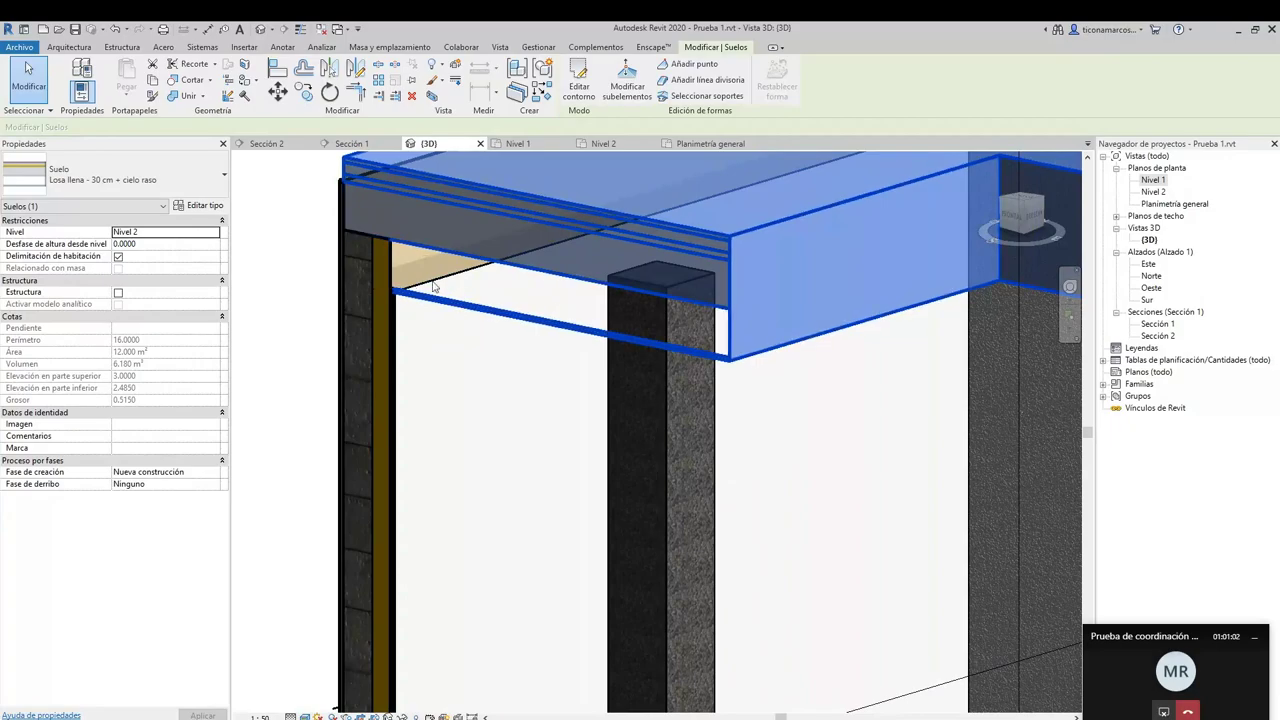
left_click(203, 207)
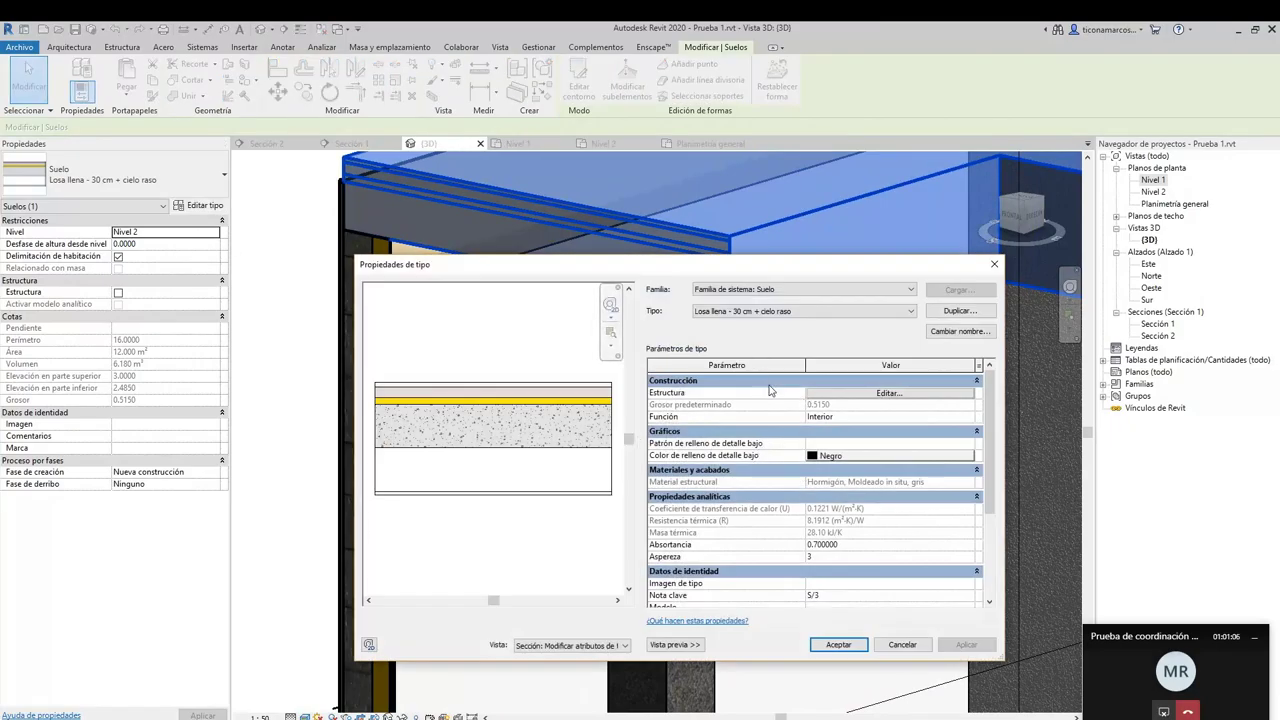
left_click(915, 398)
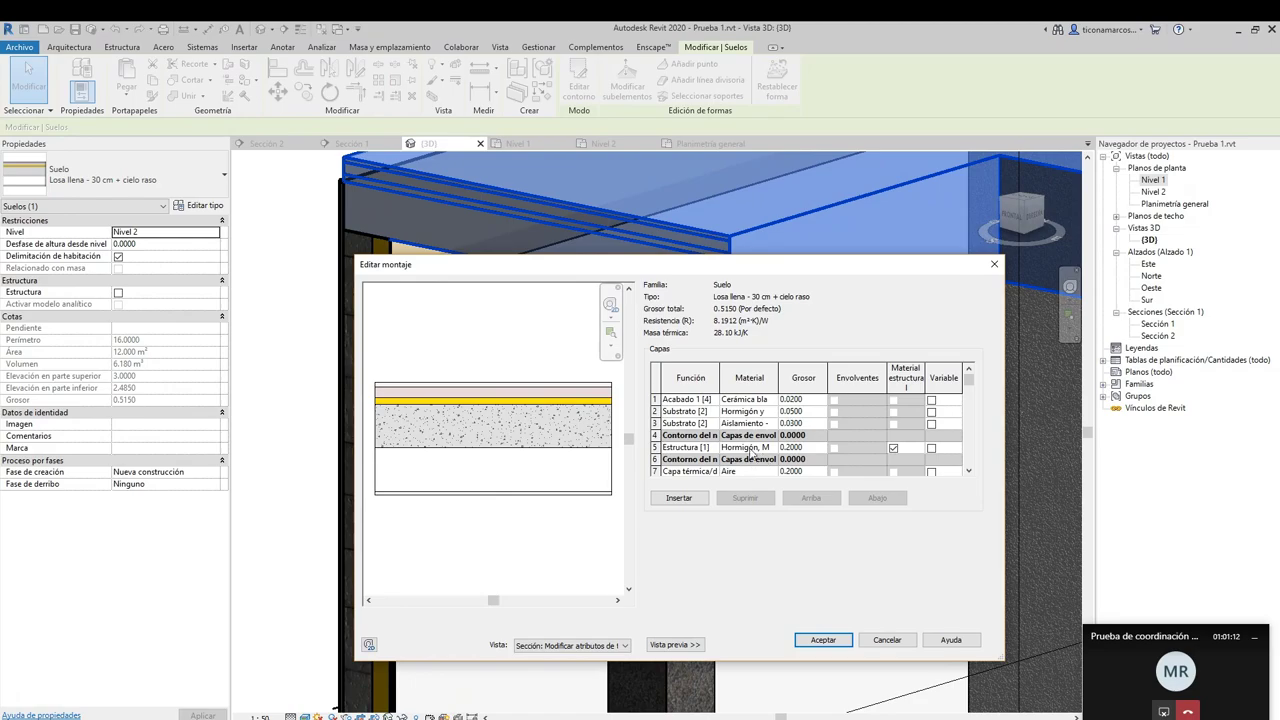
scroll(752, 453, "down", 1)
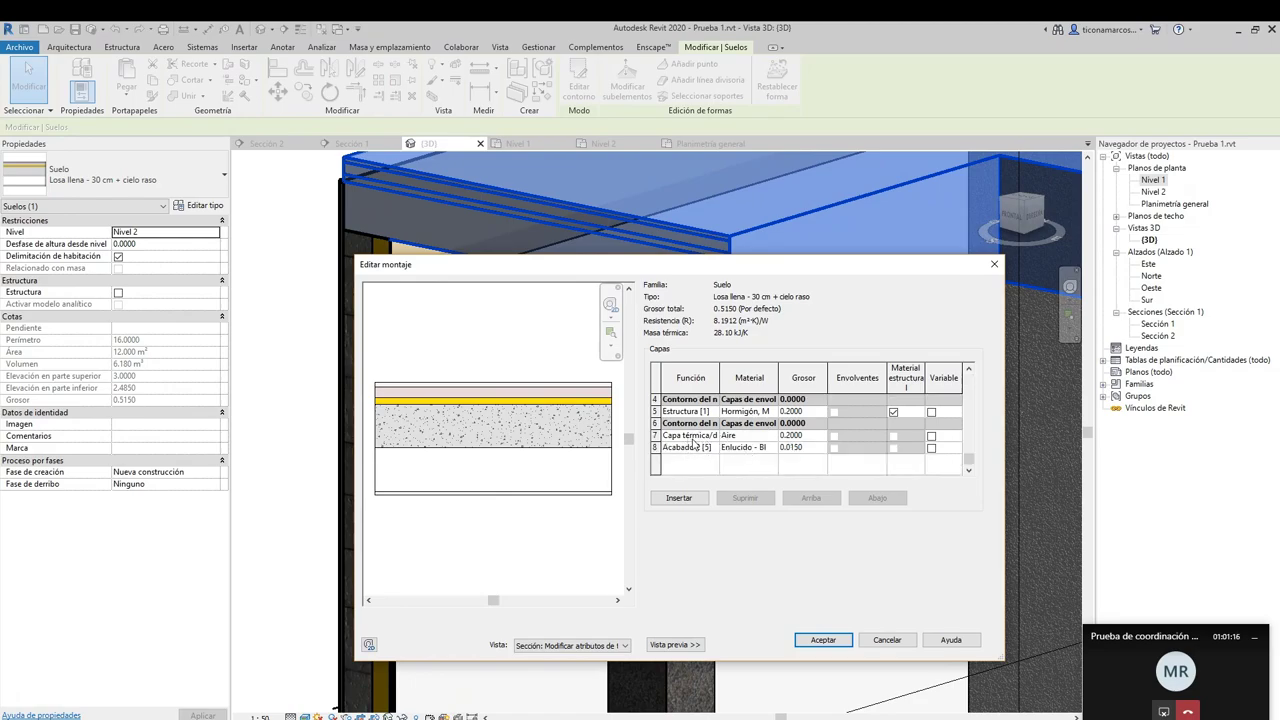
left_click(690, 437)
left_click(714, 437)
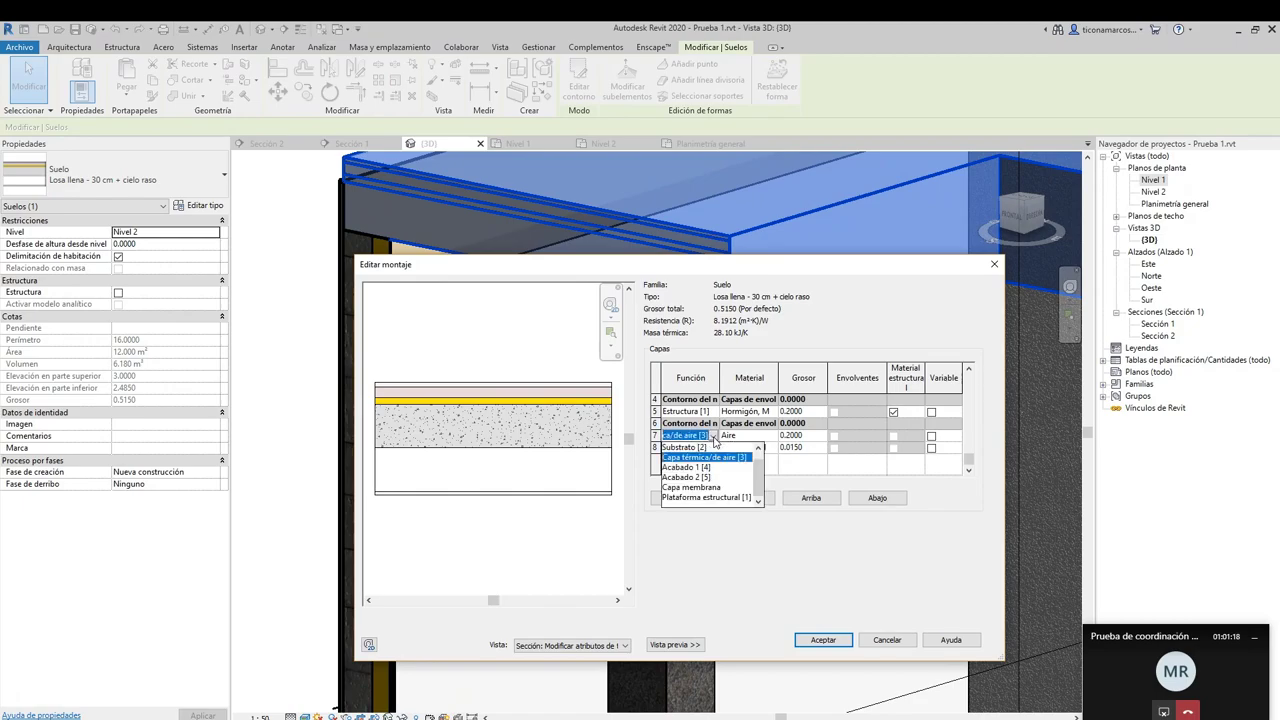
left_click(714, 441)
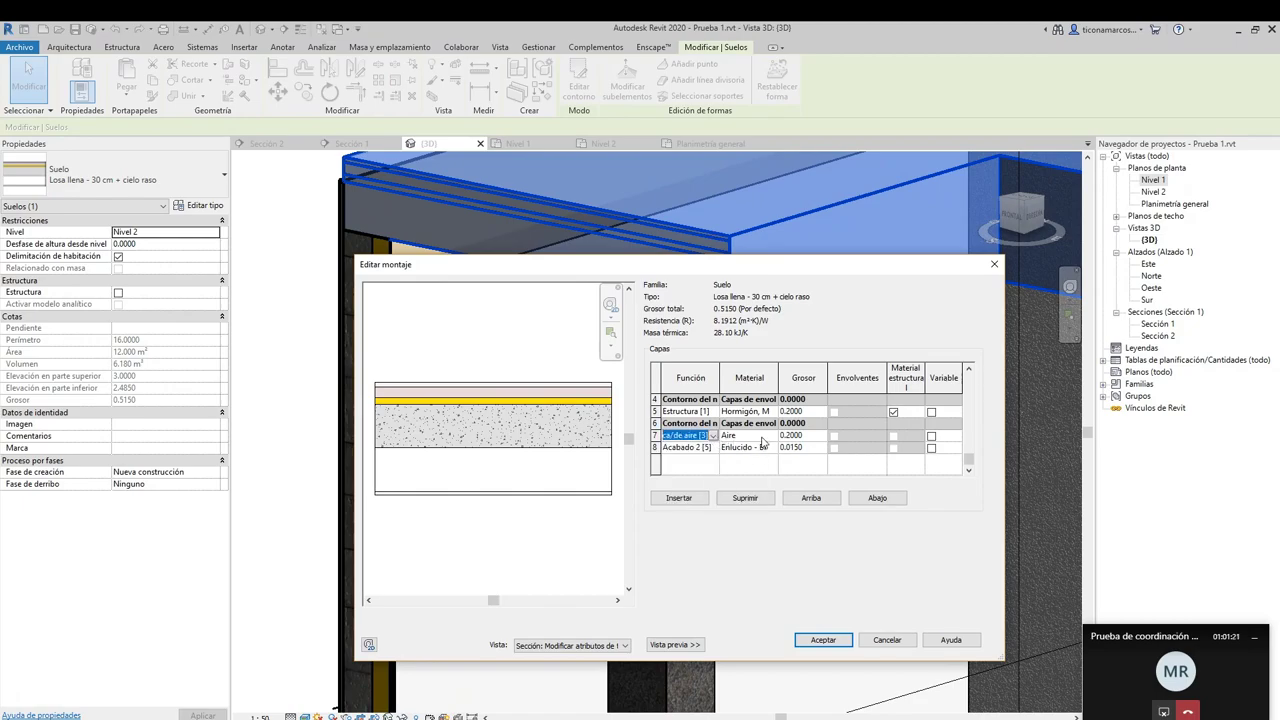
Review the physical, thermal, appearance and graphics properties of the Aire material, and accept all dialogs without changes
left_click(766, 437)
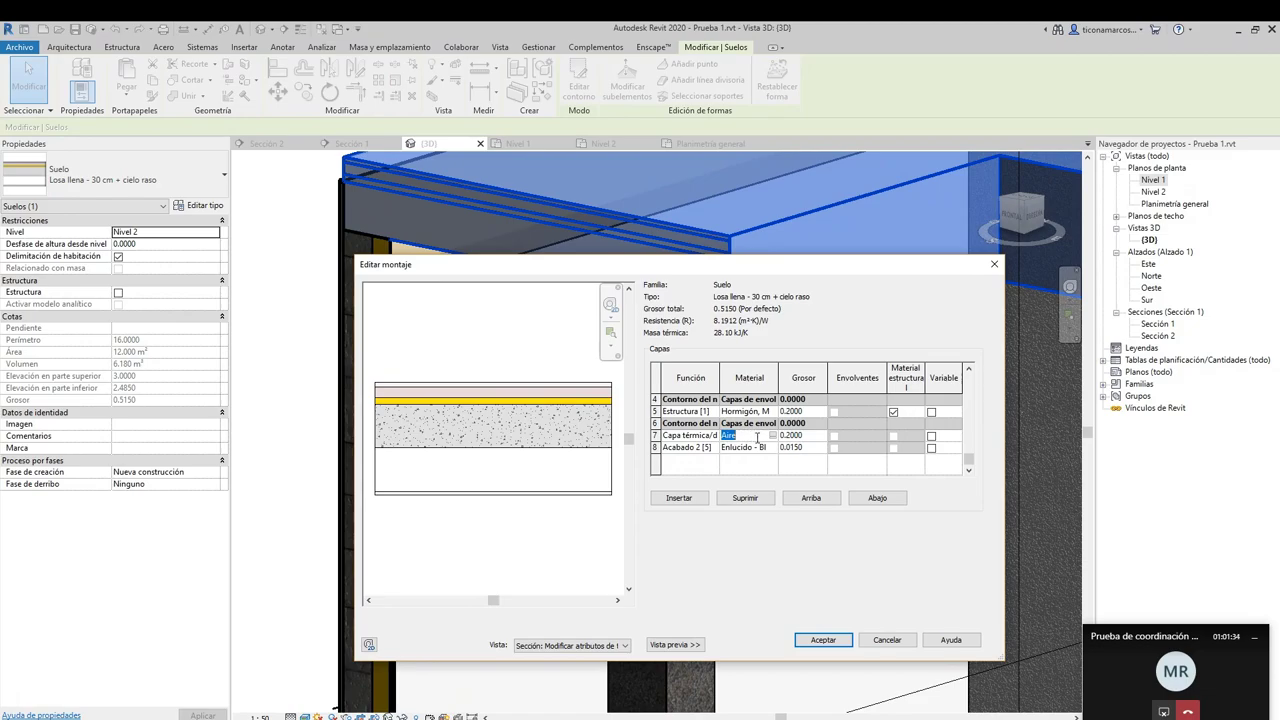
left_click(772, 436)
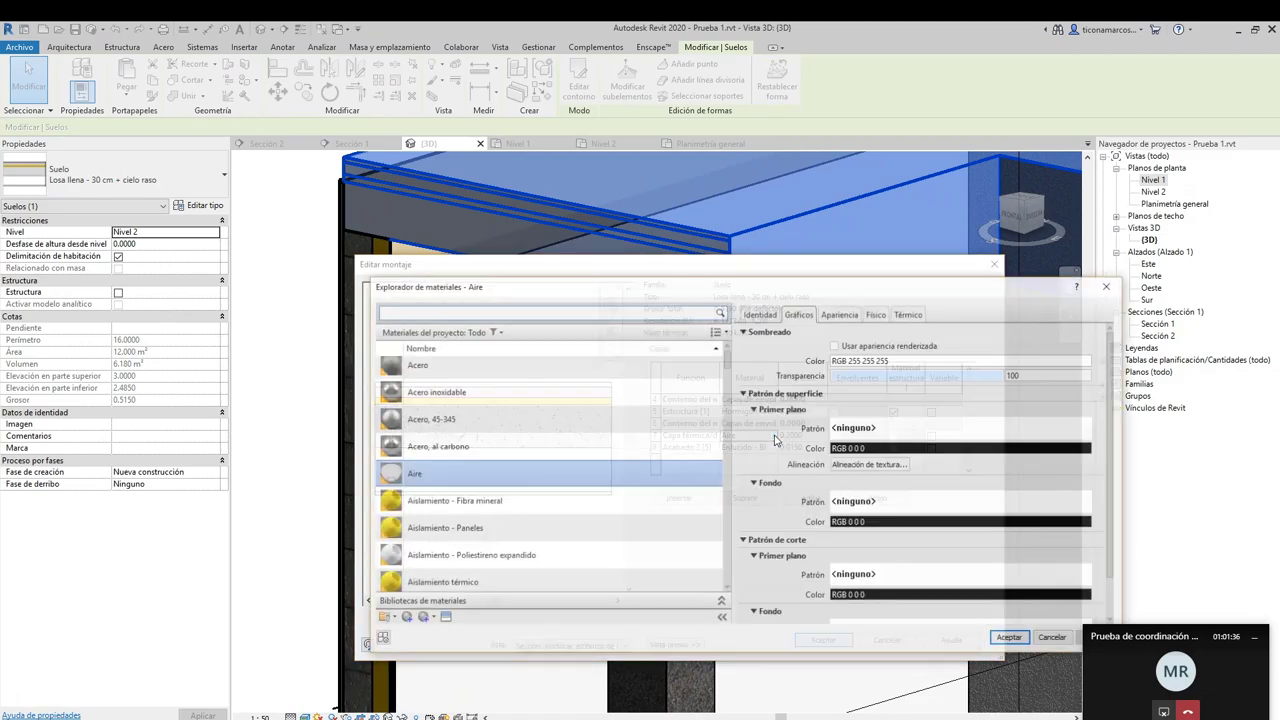
left_click_drag(768, 292, 629, 219)
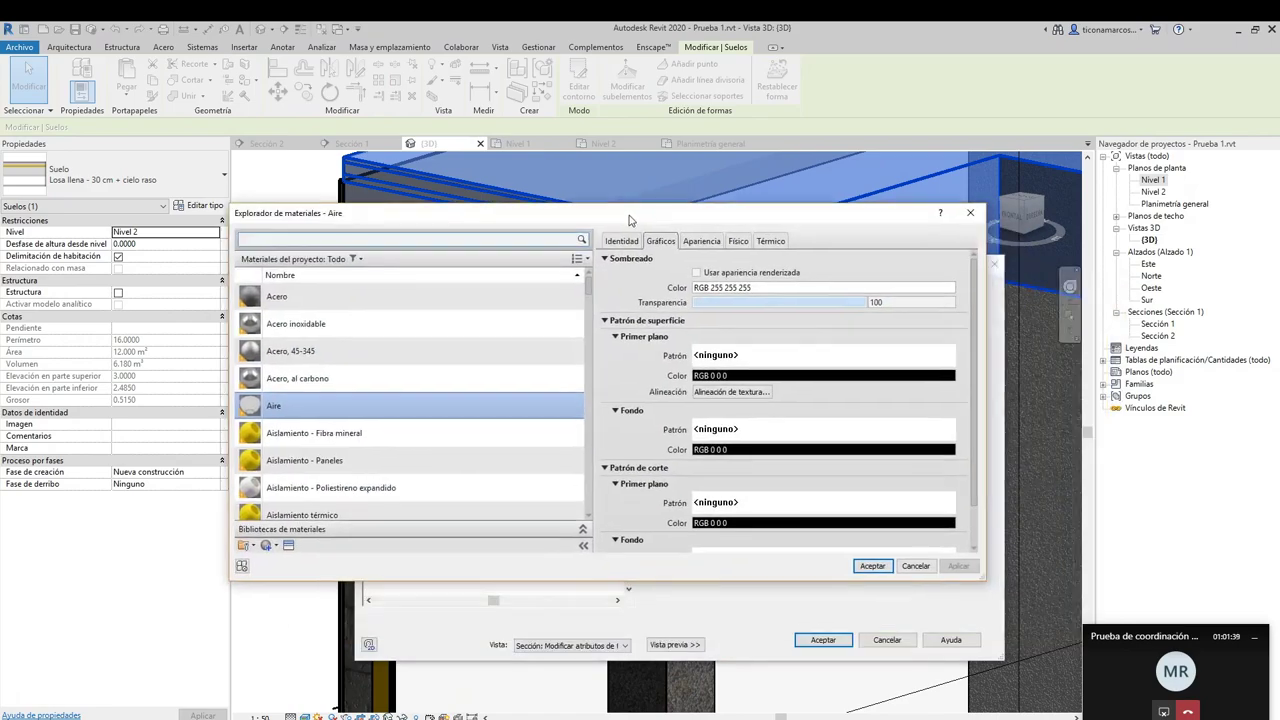
left_click(733, 243)
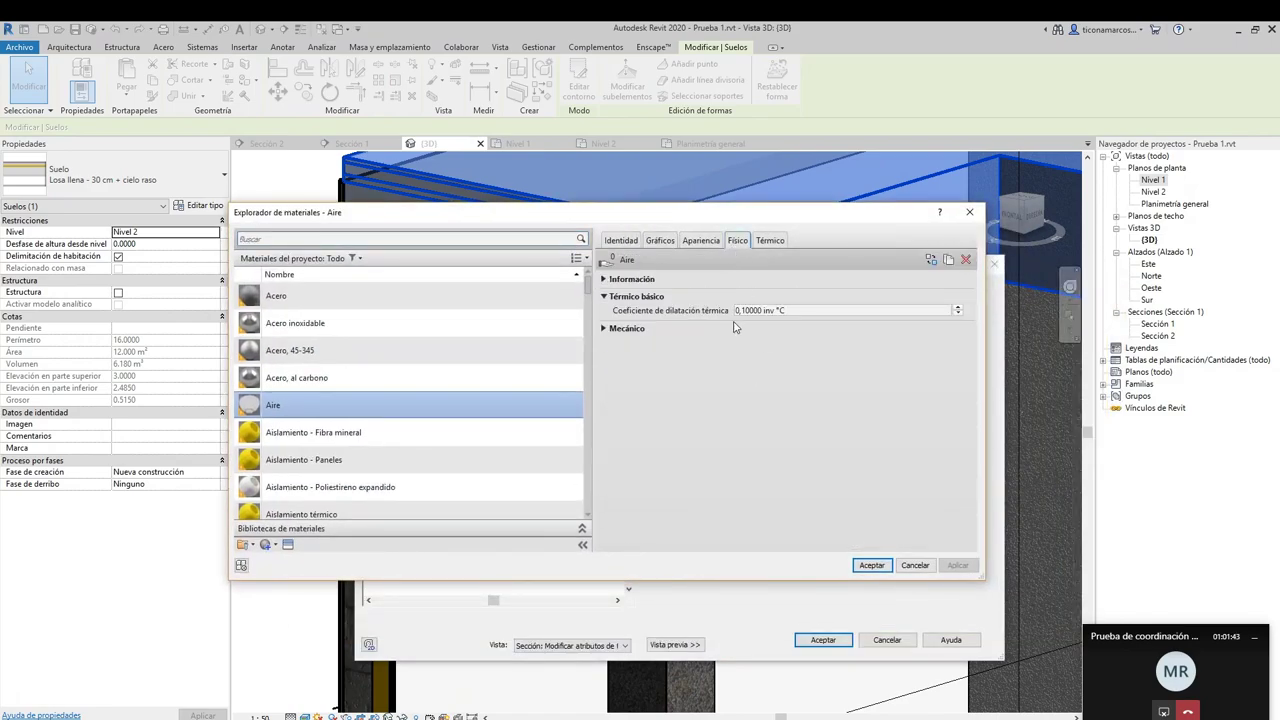
left_click(769, 241)
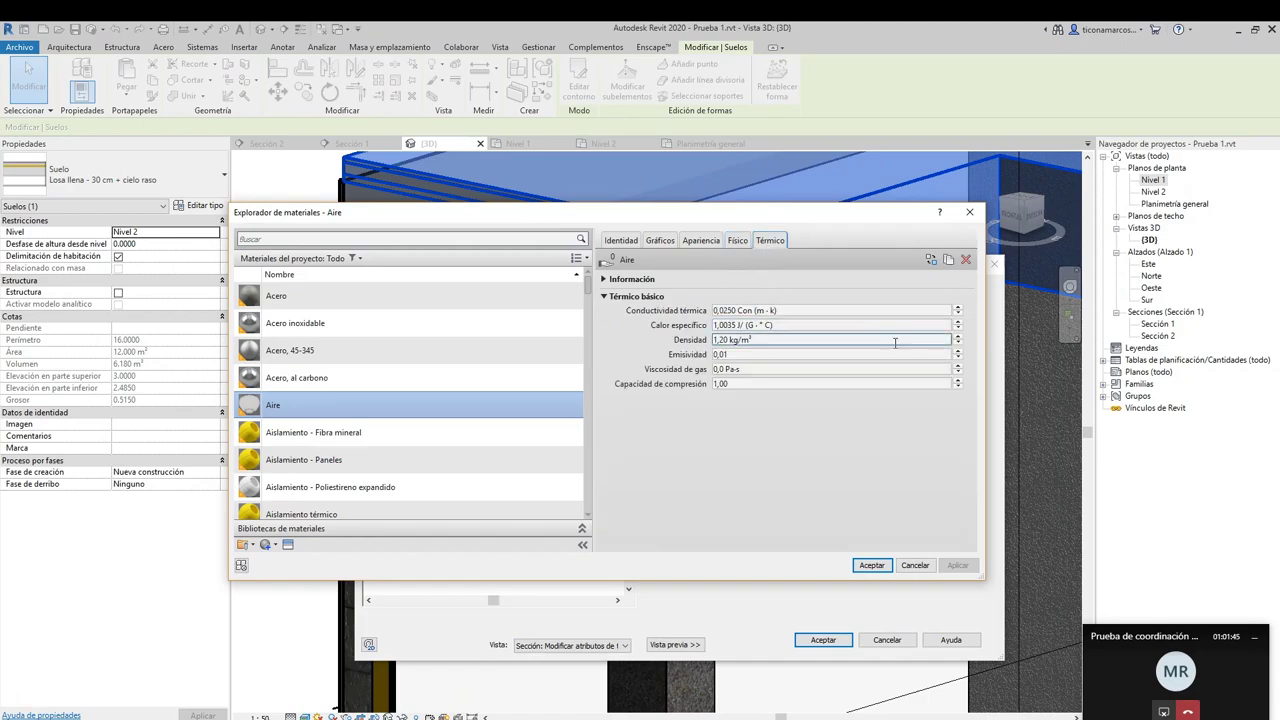
left_click(701, 241)
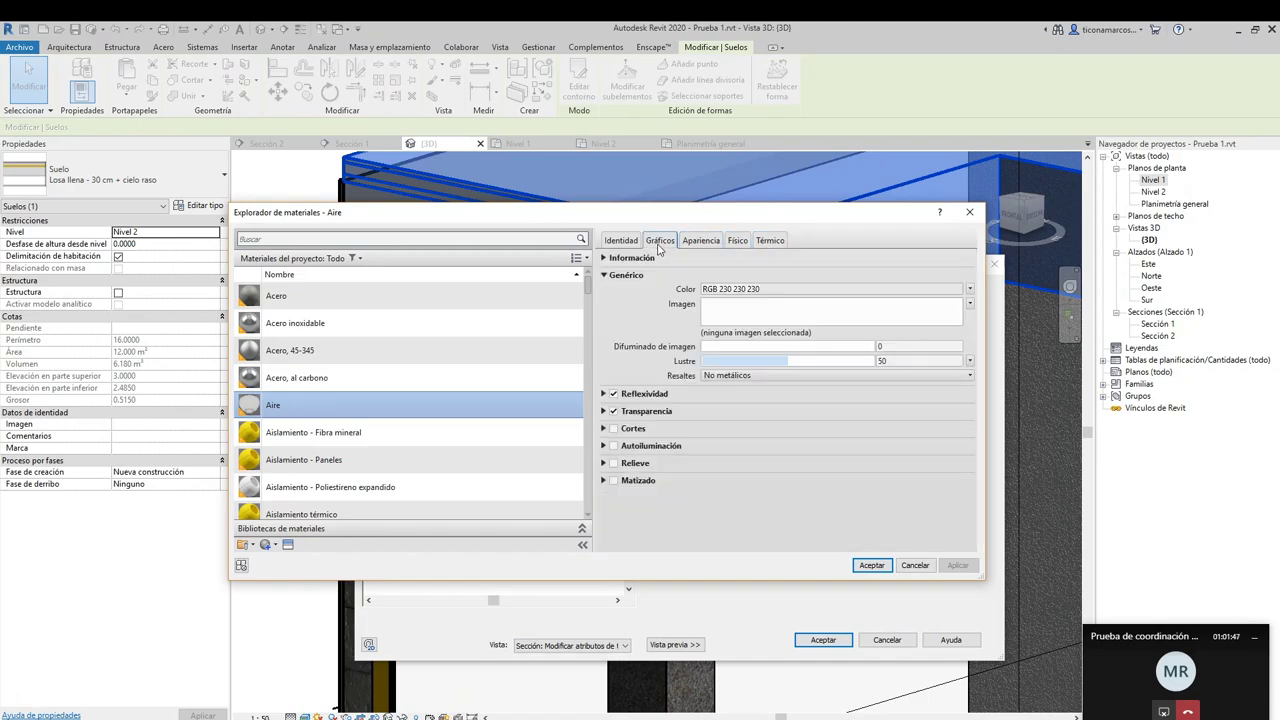
left_click(660, 241)
left_click(871, 565)
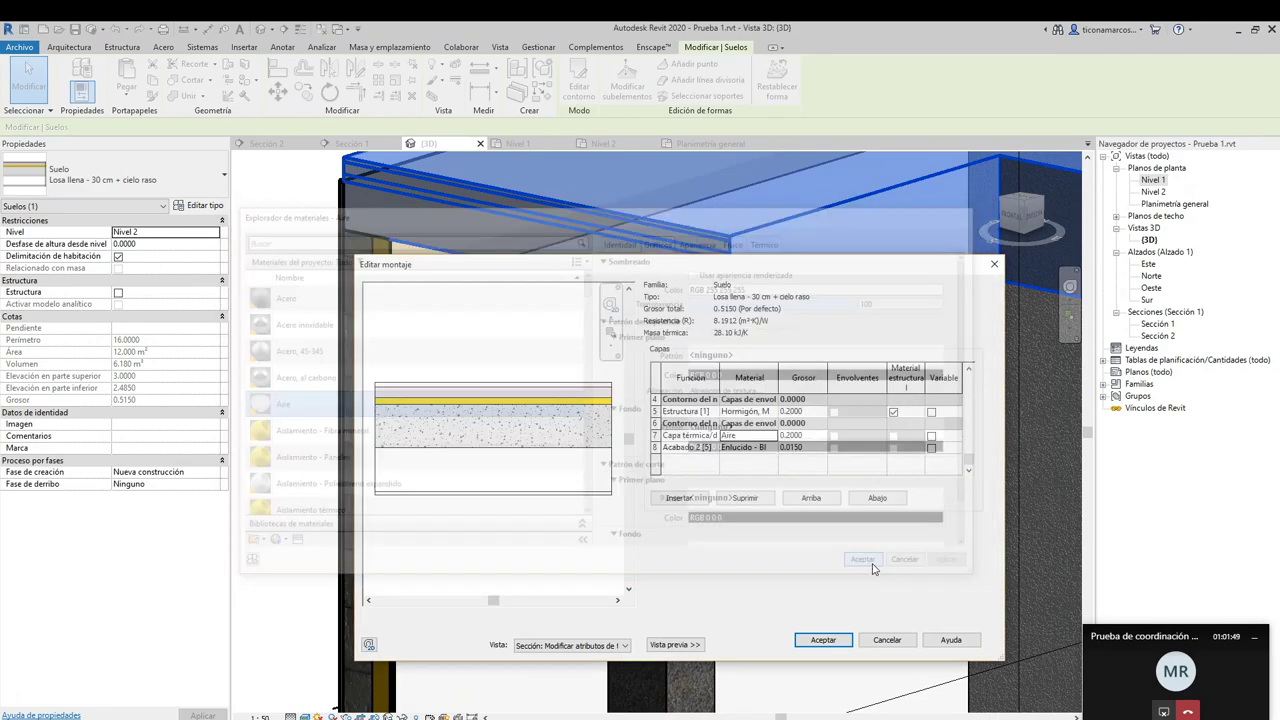
left_click(826, 641)
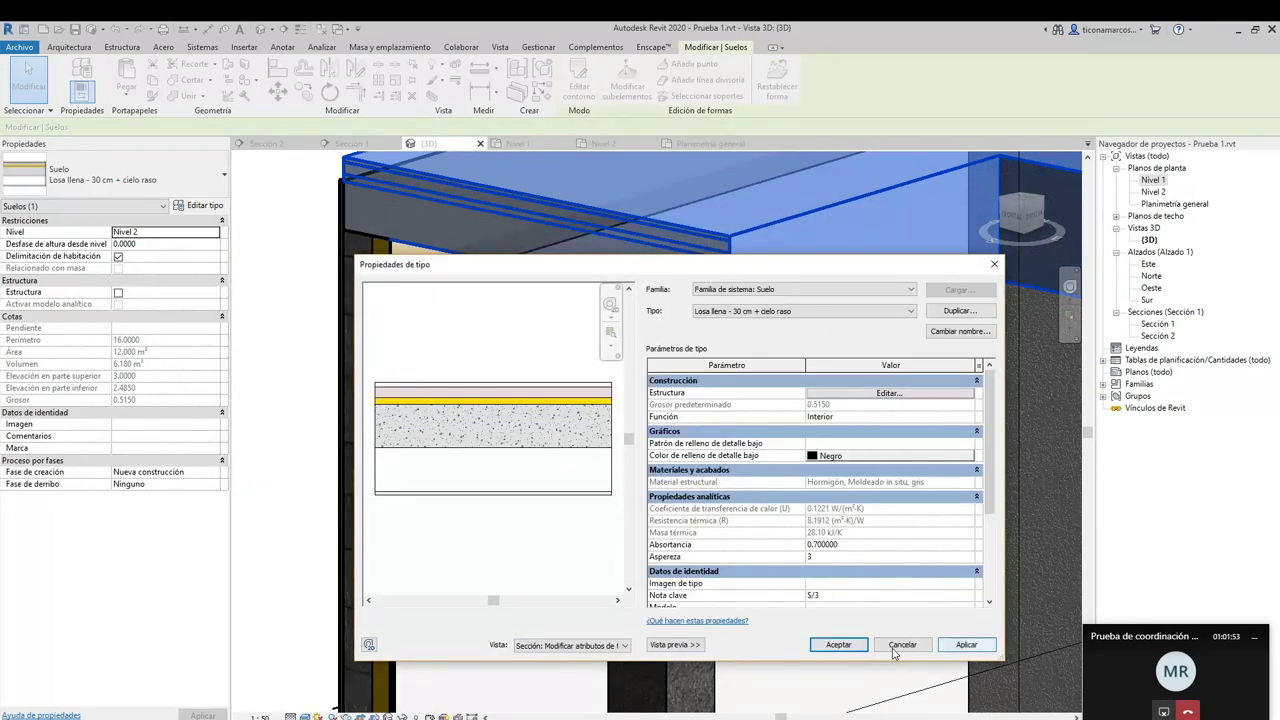
left_click(832, 645)
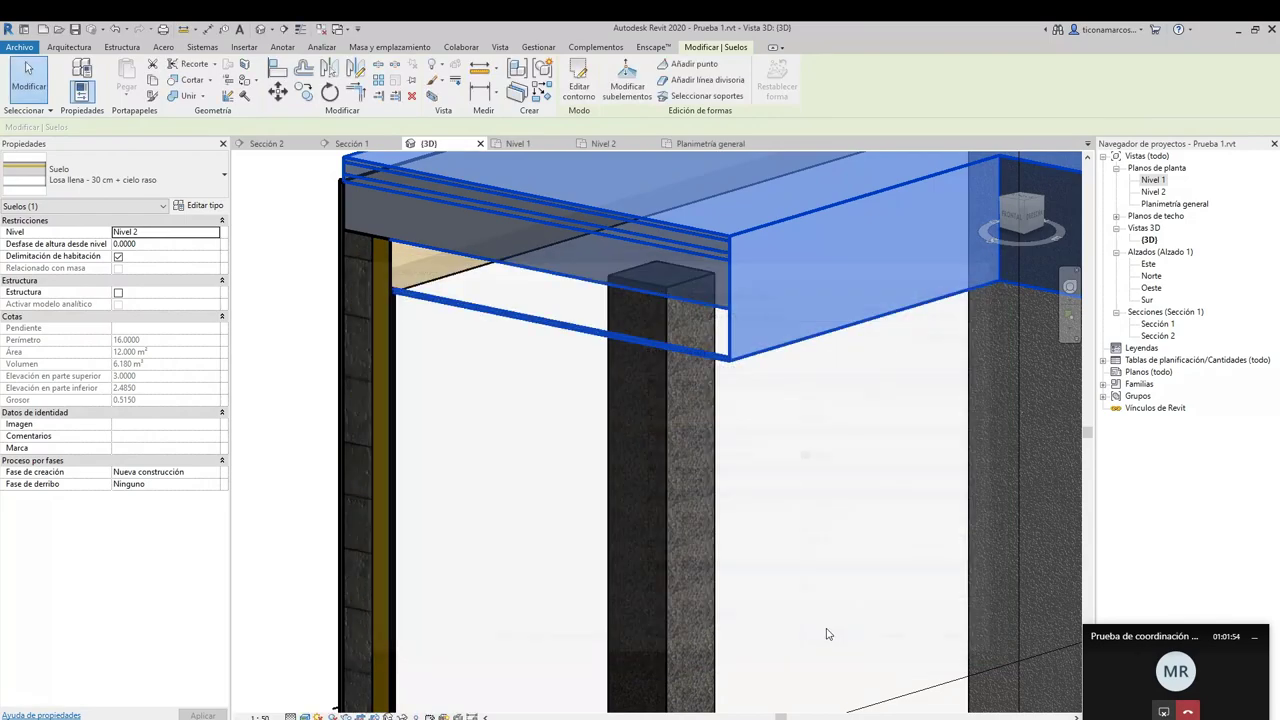
Examine the upper floor's air gap and ceiling layer against the walls and column, from close up and from the model's sides
scroll(404, 284, "up", 2)
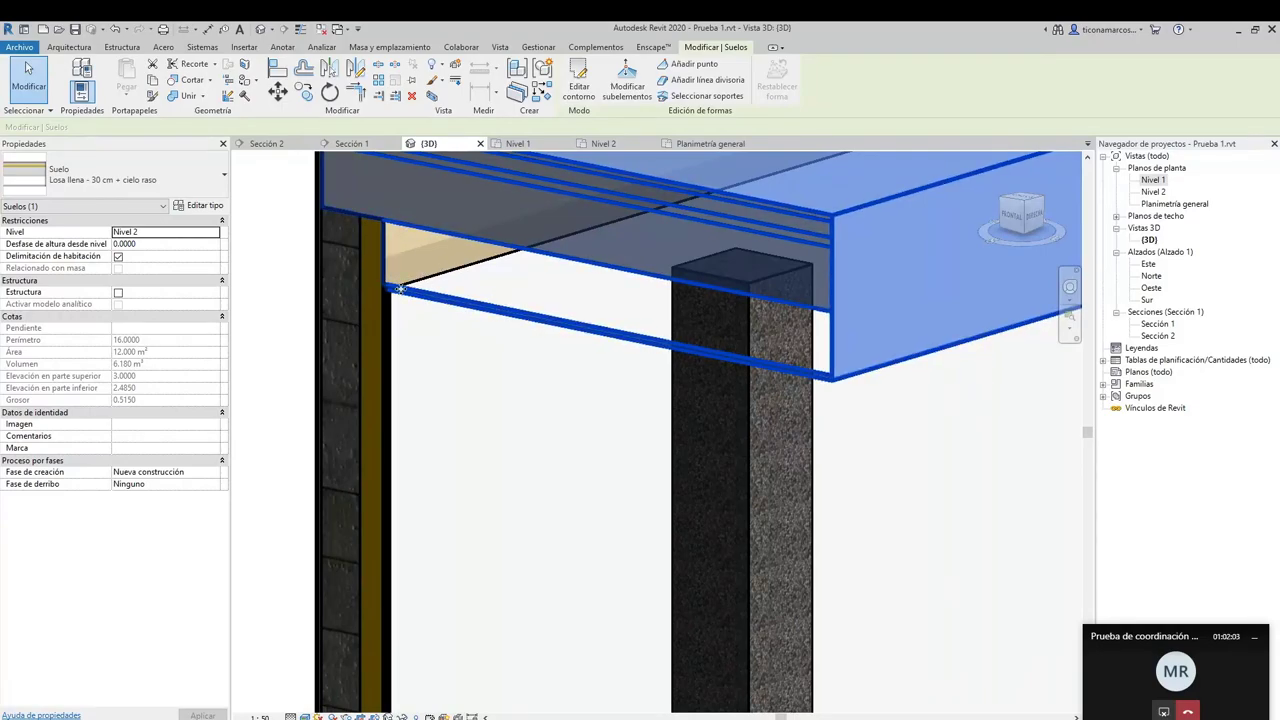
scroll(400, 289, "down", 6)
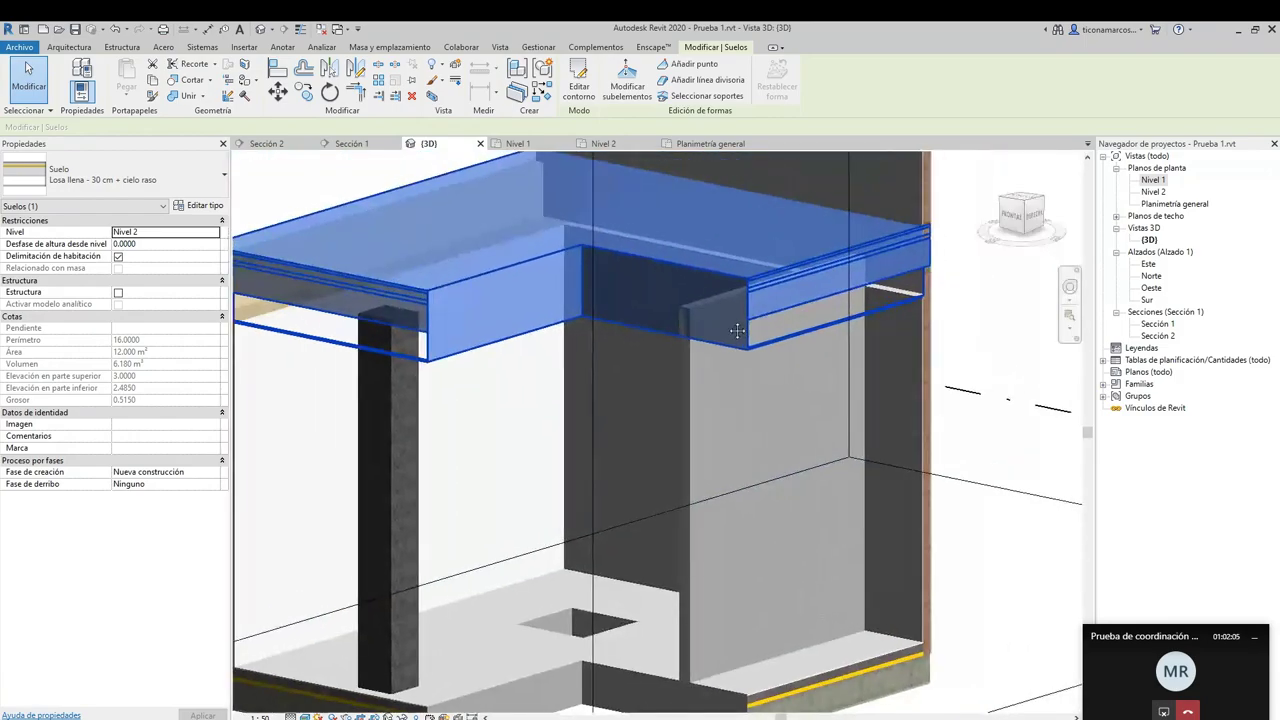
left_click(1024, 221)
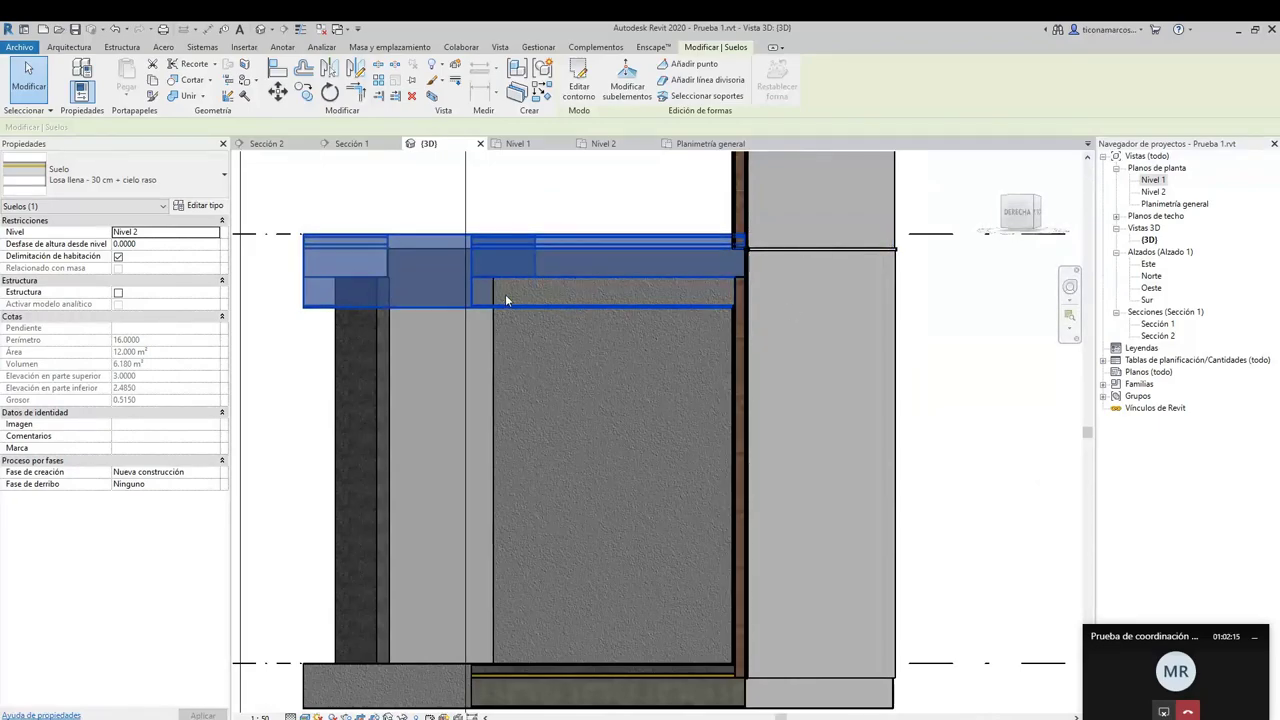
left_click(1024, 212)
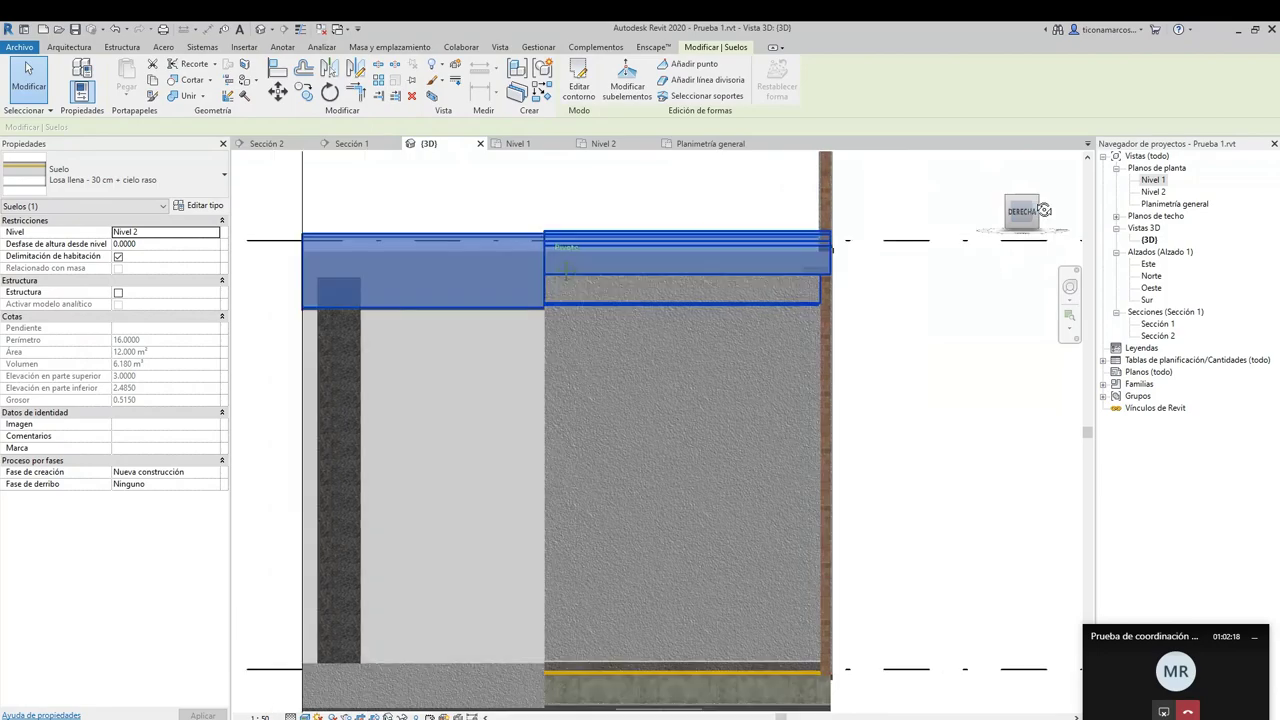
left_click_drag(1014, 207, 1070, 207)
scroll(864, 355, "up", 2)
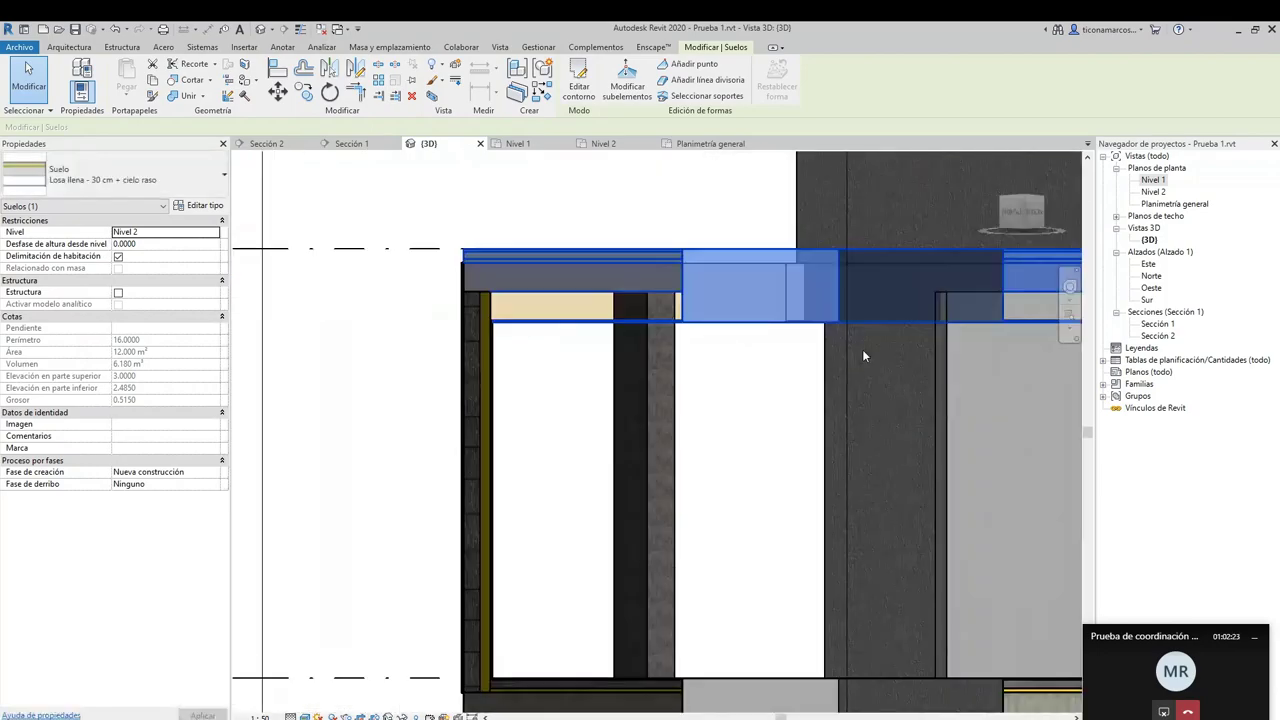
Change the 30 x 30 cm rectangular column under the upper floor to the type Rectangular con Revestimiento 30 x 30 cm
middle_click_drag(864, 355, 784, 327)
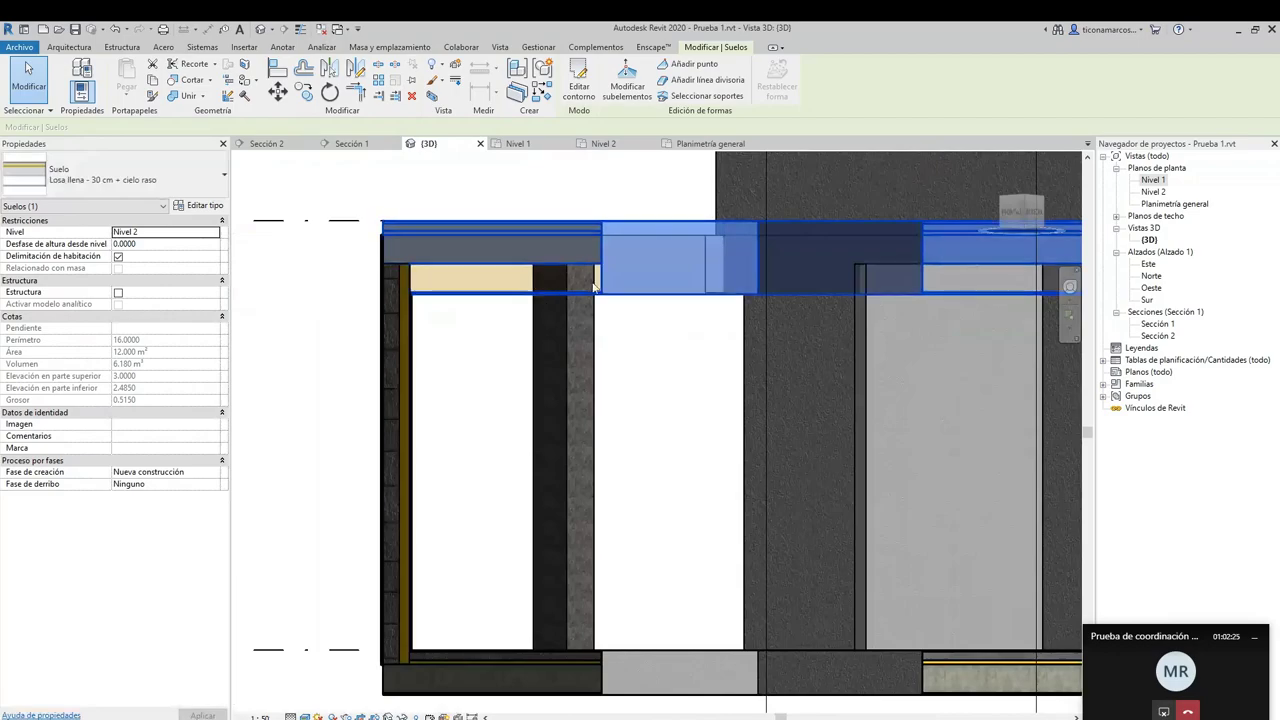
left_click(570, 340)
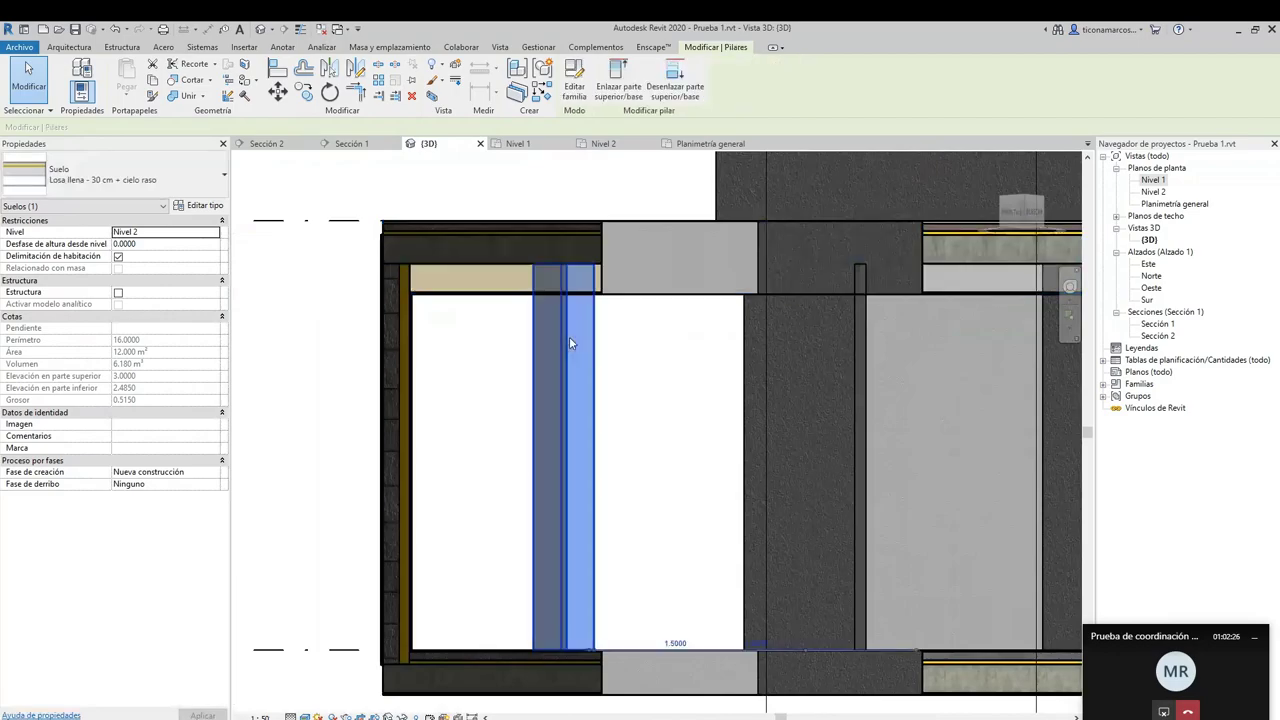
middle_click_drag(617, 329, 486, 360)
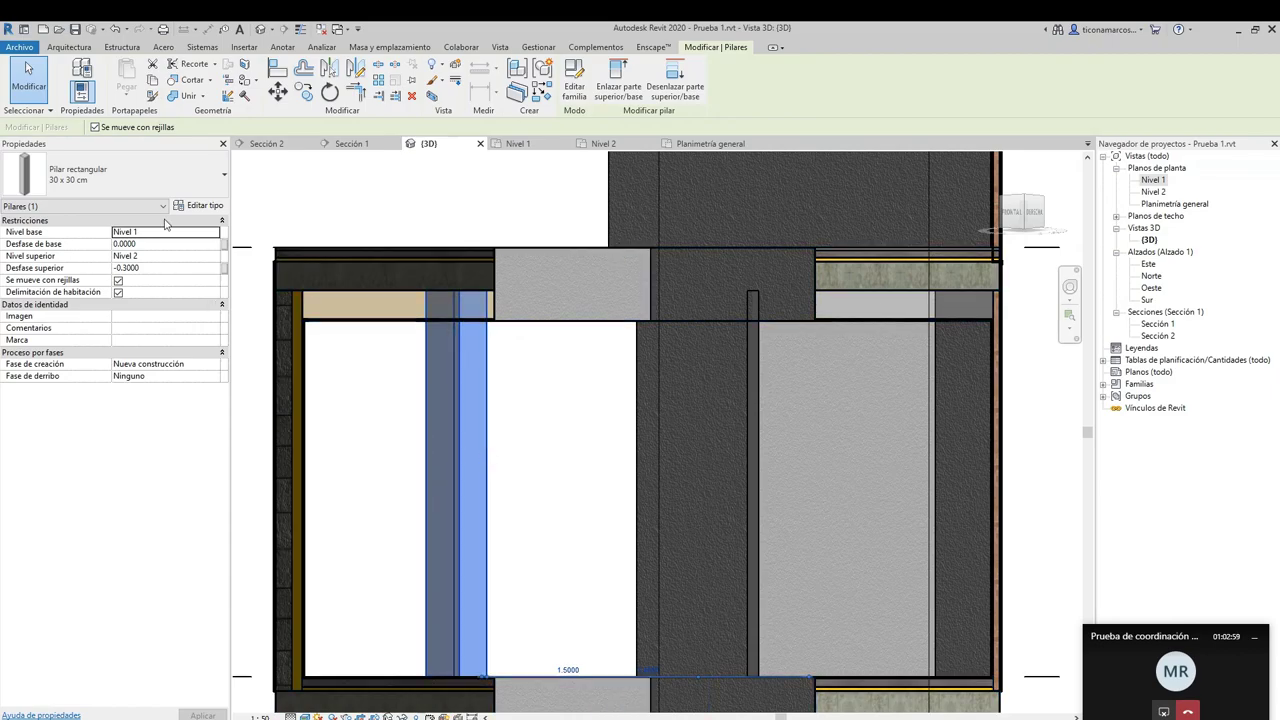
left_click(171, 174)
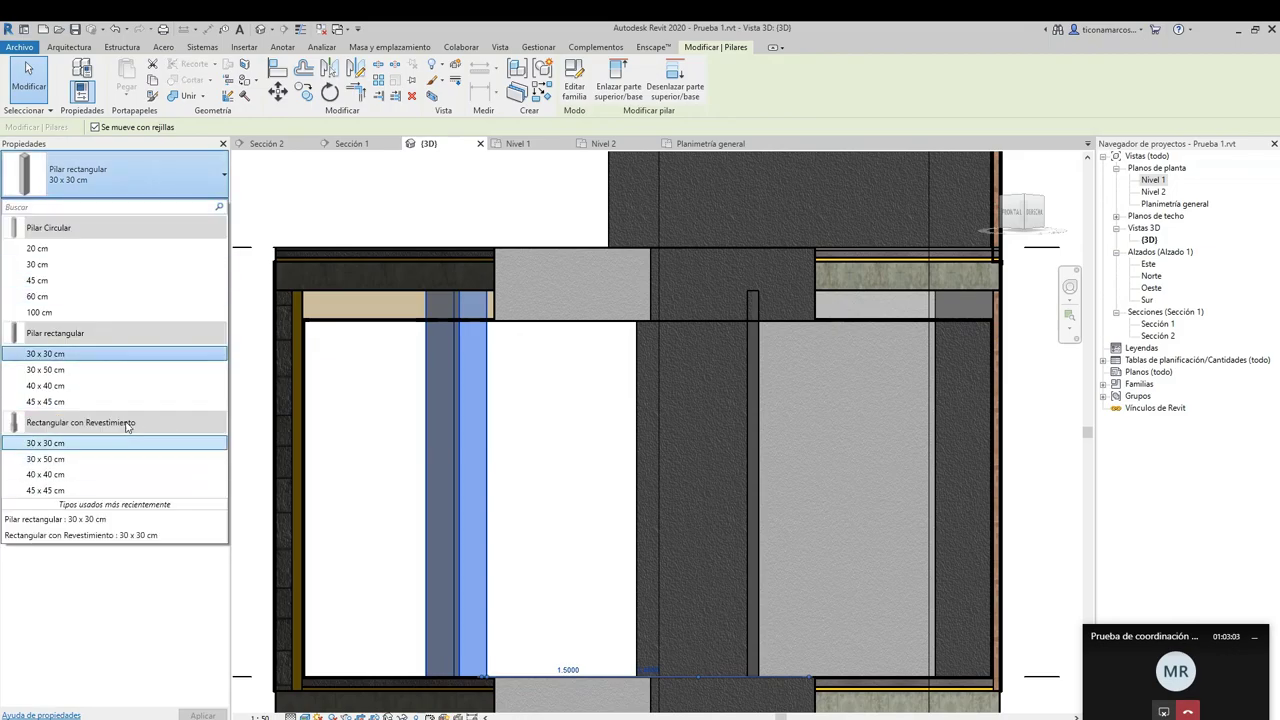
left_click(45, 443)
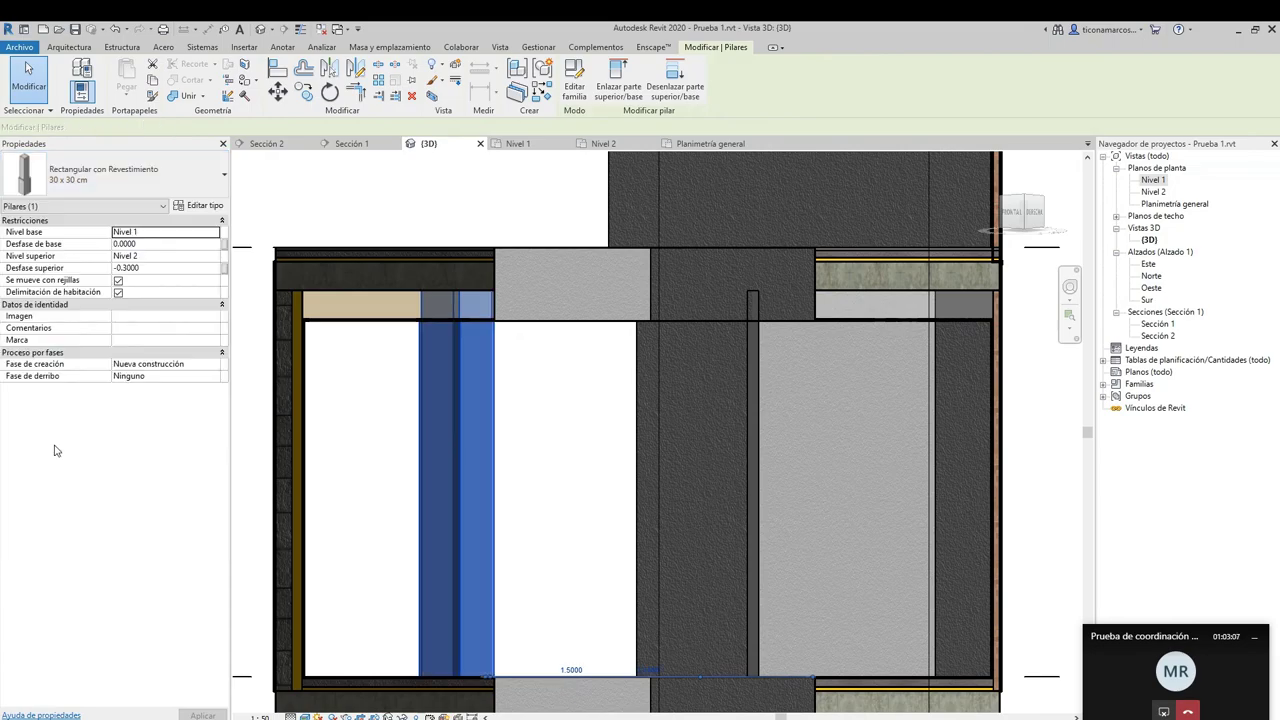
scroll(375, 363, "up", 2)
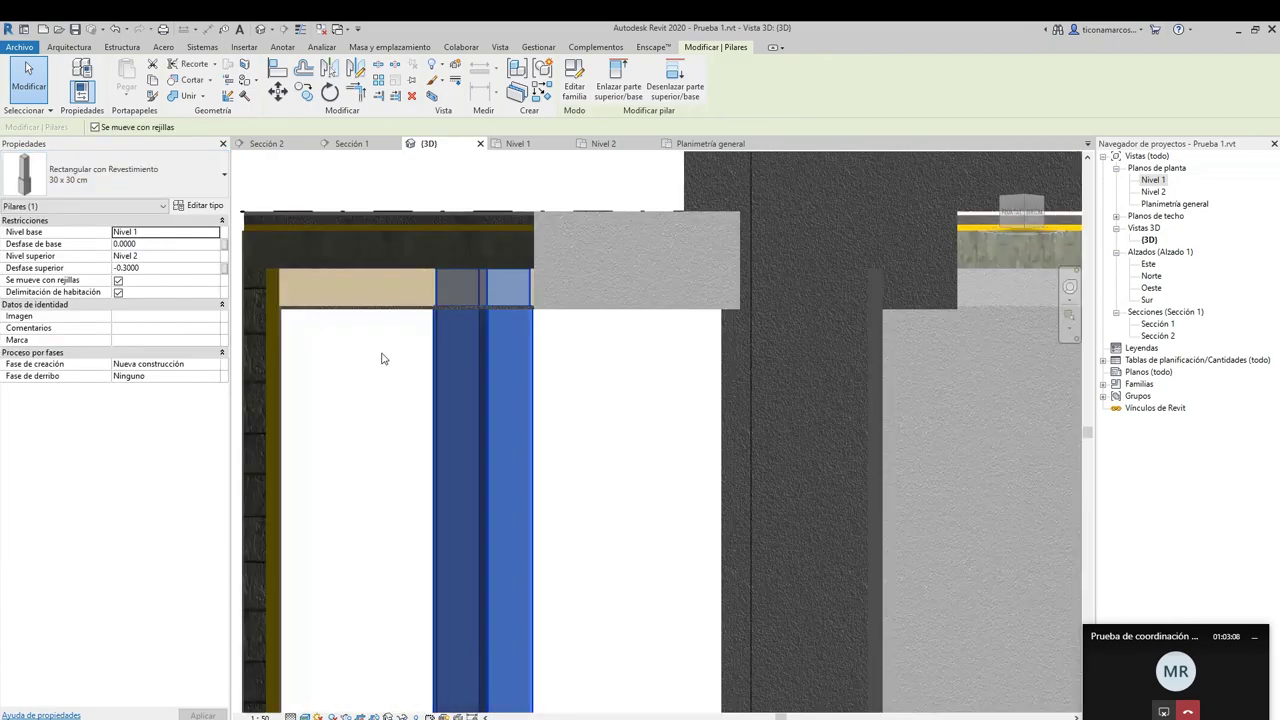
scroll(381, 358, "down", 3)
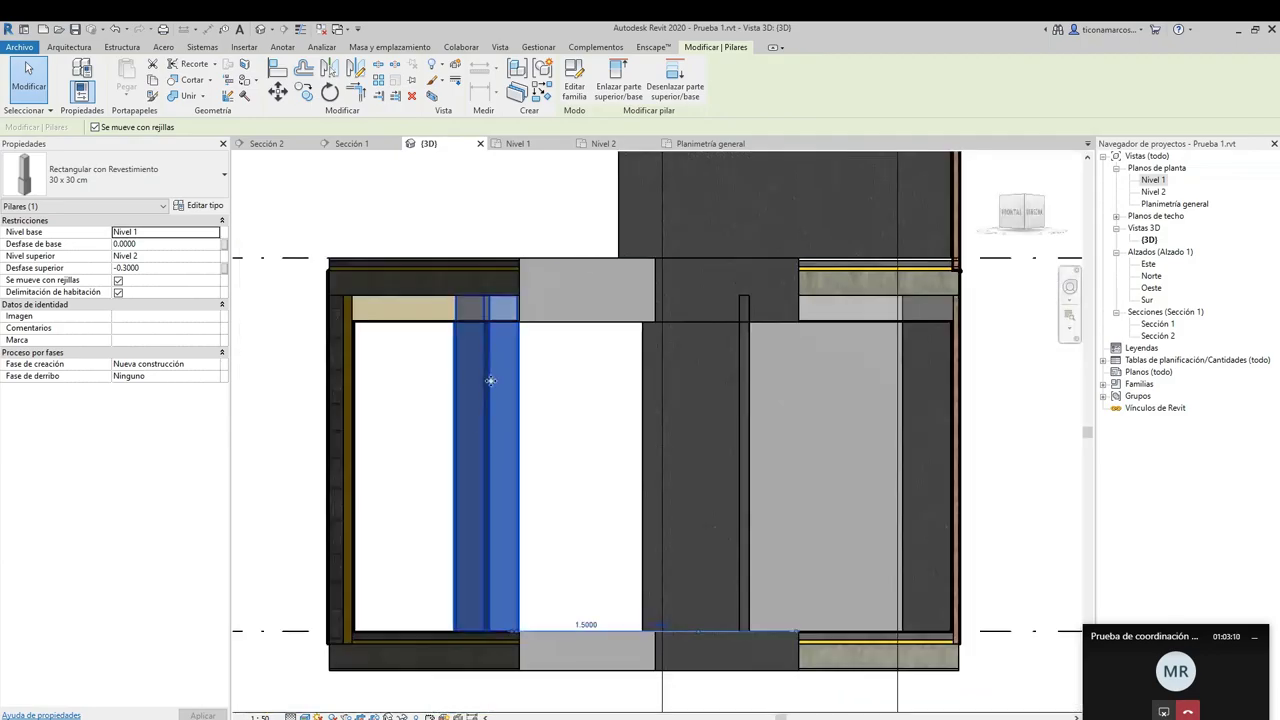
Set the Altura de revestimiento of the clad column's type to 1
left_click(198, 207)
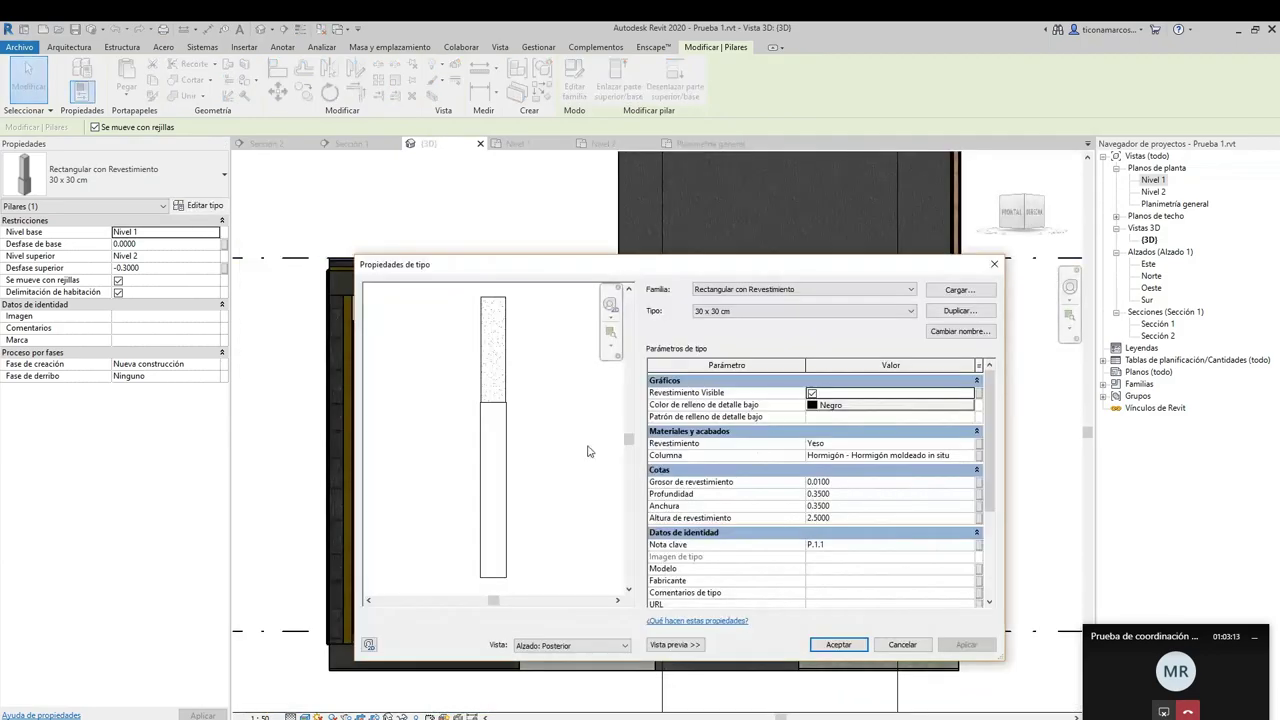
left_click(835, 508)
double_click(861, 506)
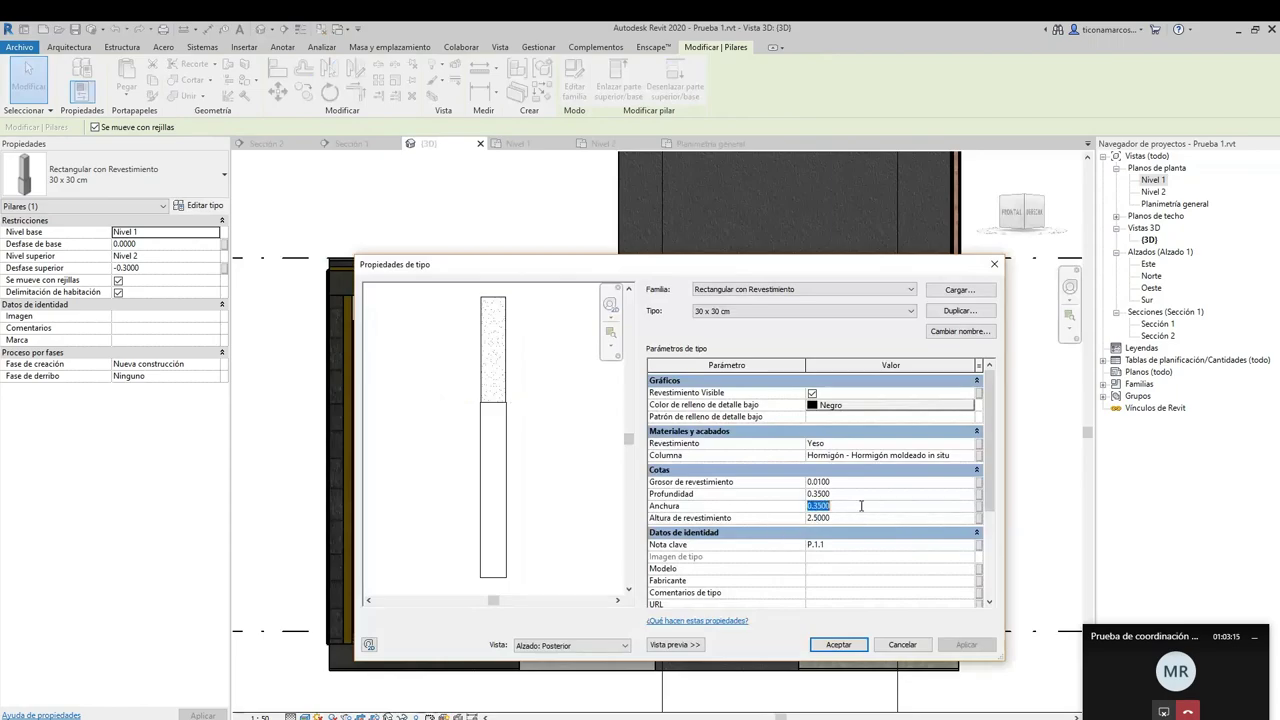
left_click(830, 518)
left_click_drag(830, 518, 816, 518)
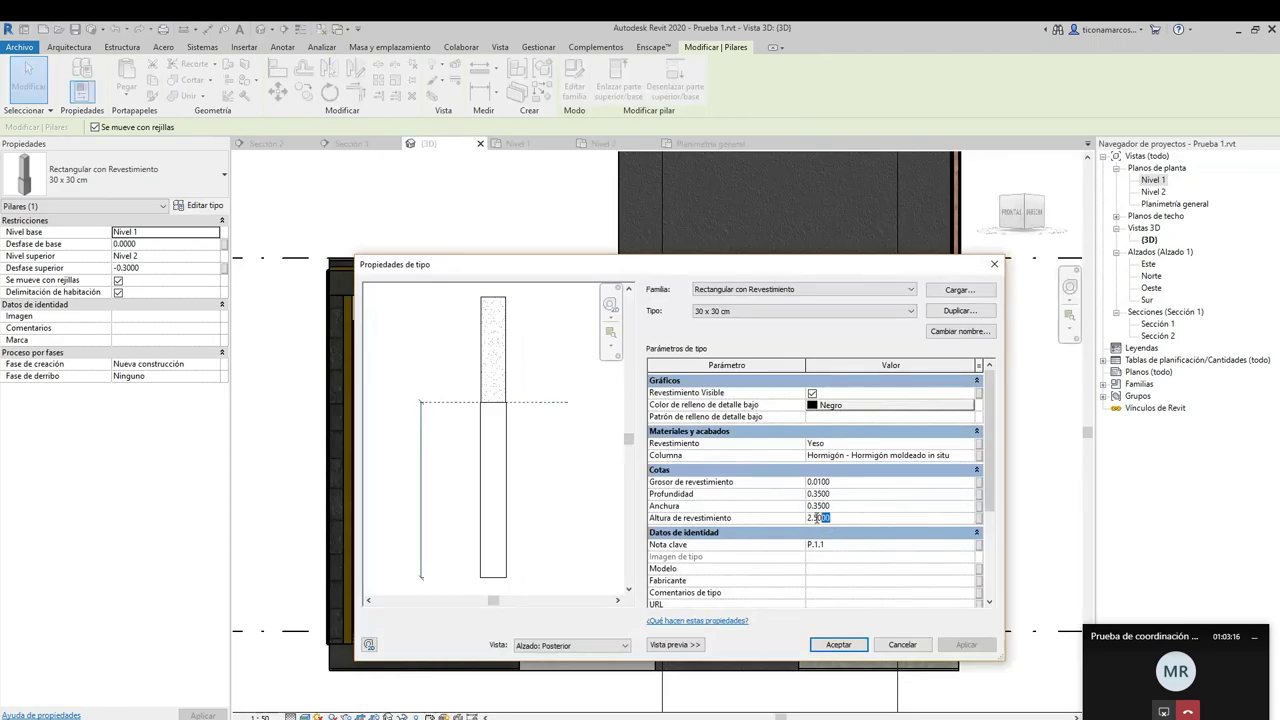
type("1")
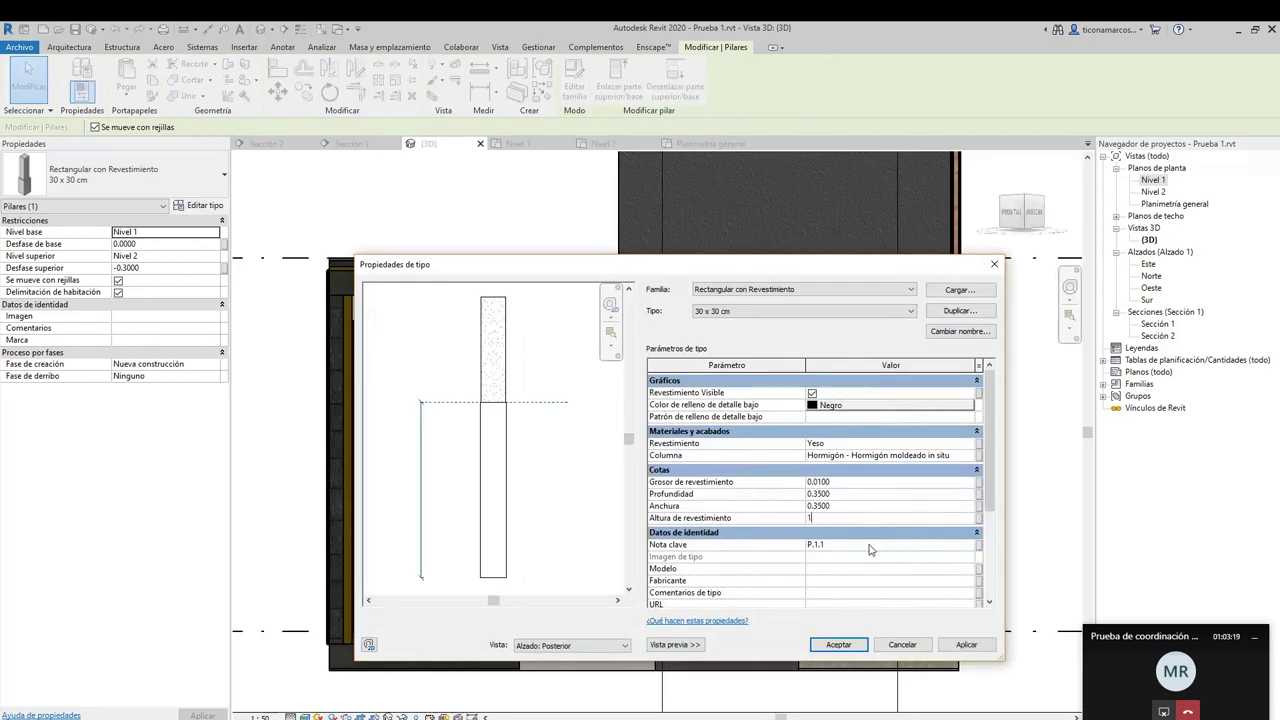
left_click(855, 647)
scroll(466, 485, "up", 3)
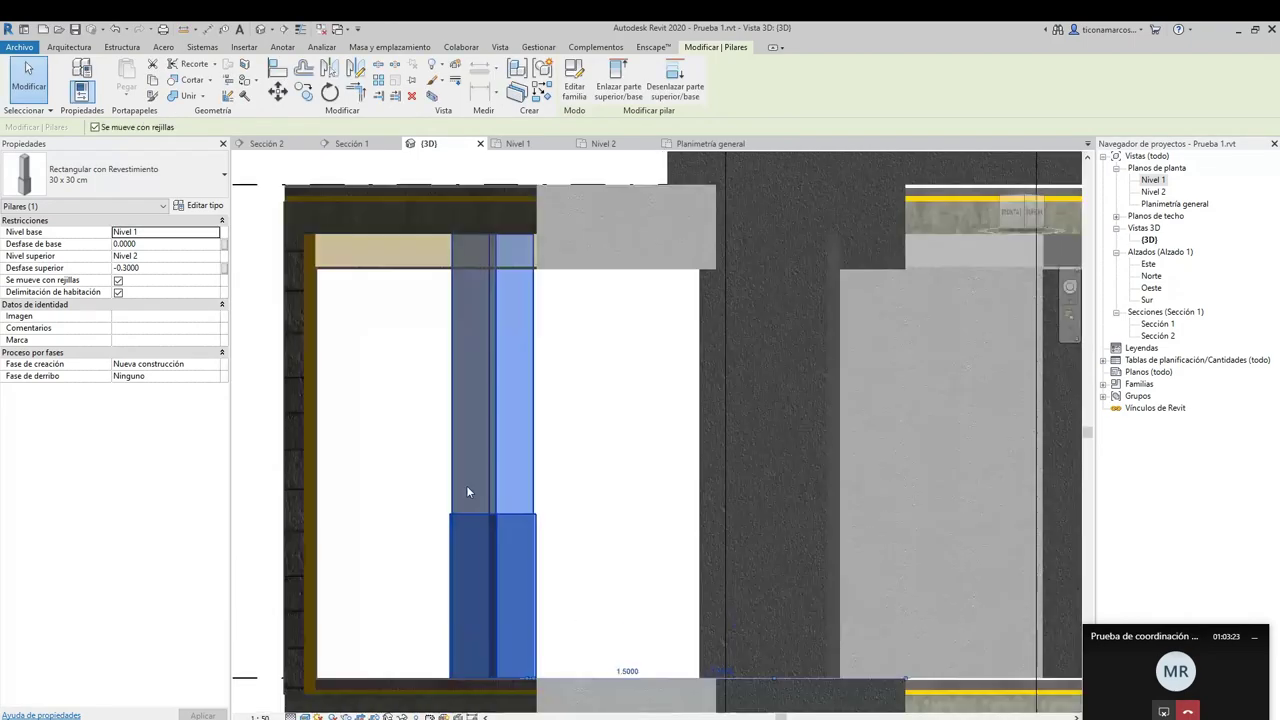
middle_click_drag(371, 403, 394, 409)
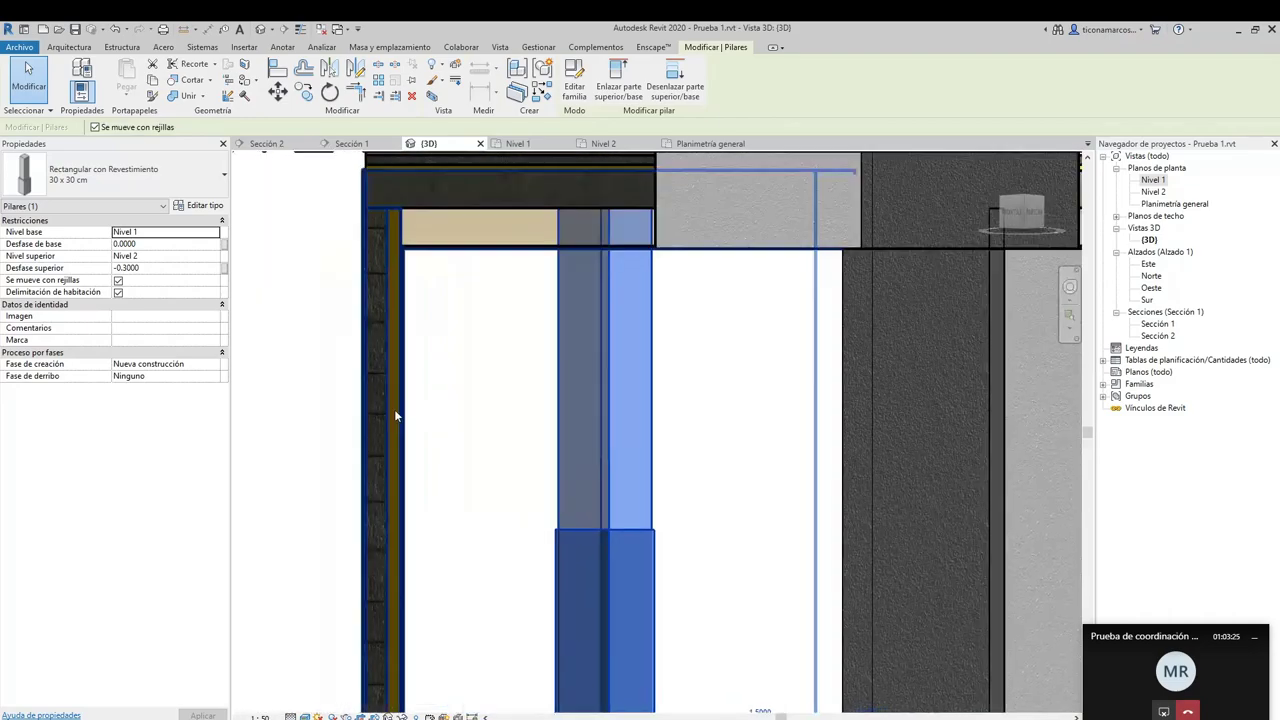
left_click(299, 370)
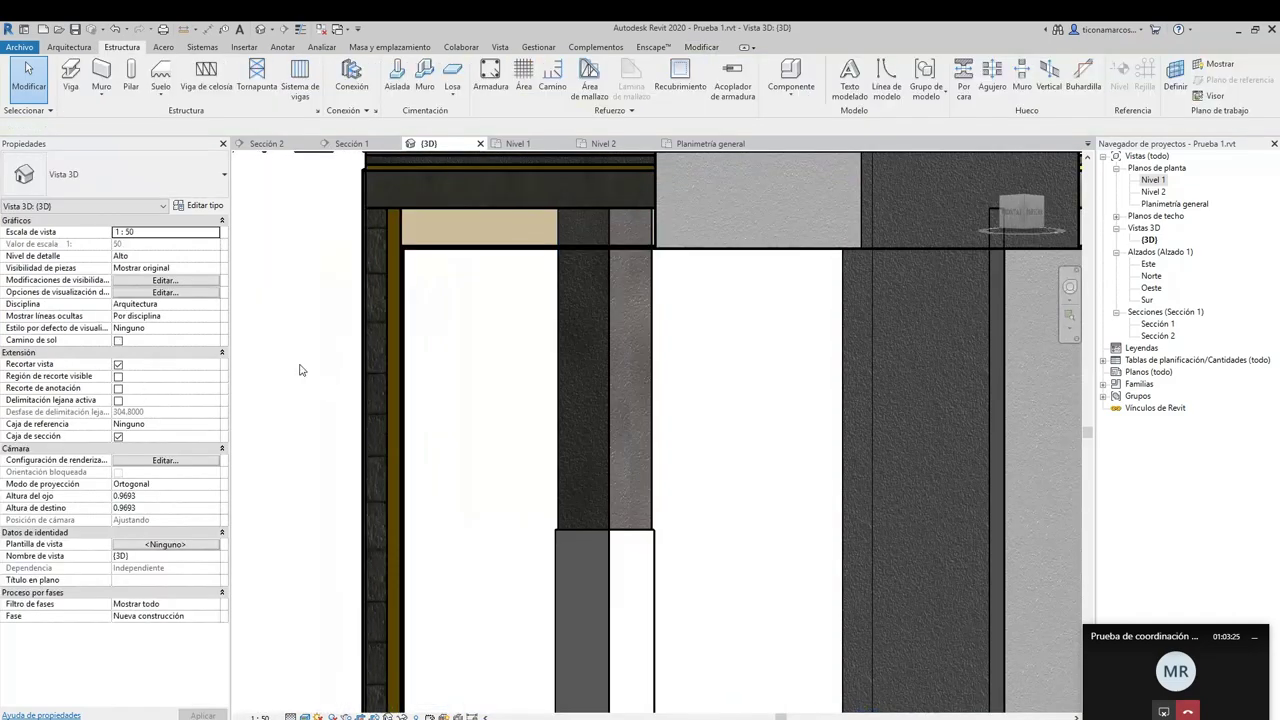
Set the Altura de revestimiento of the clad column's type to 2.5 and apply it
left_click(634, 535)
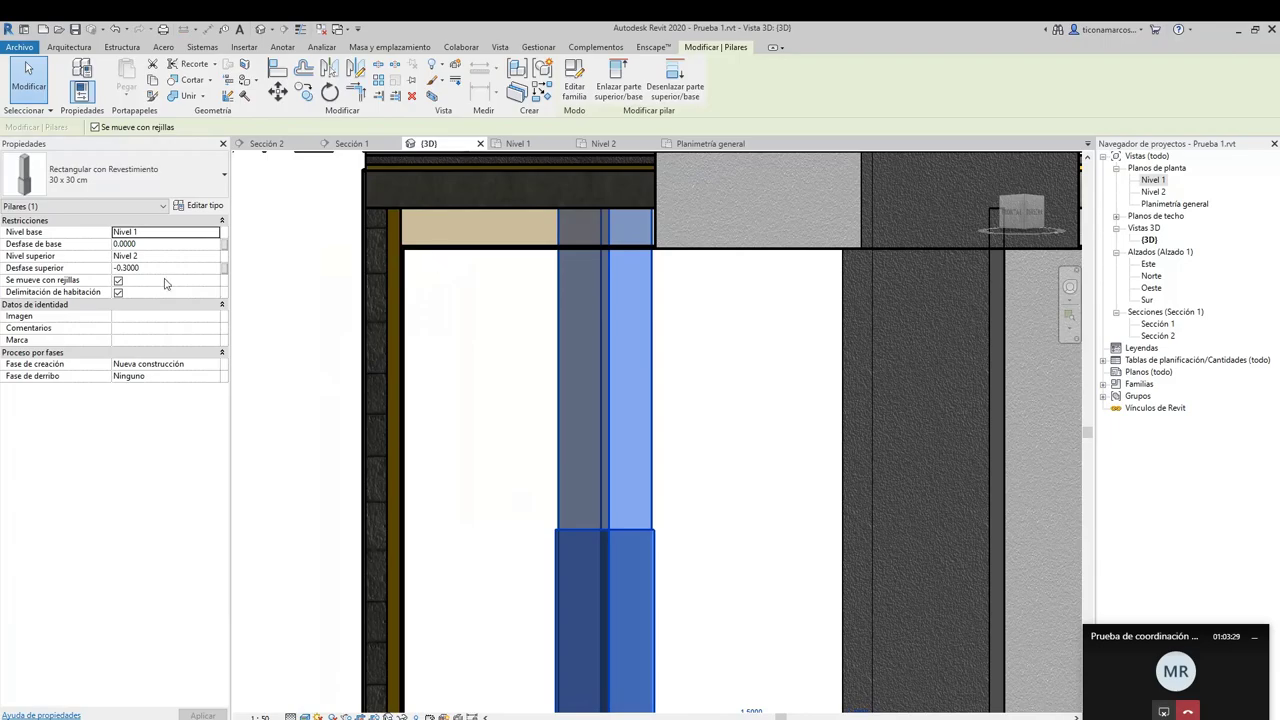
left_click(198, 205)
left_click(834, 517)
left_click_drag(840, 517, 790, 520)
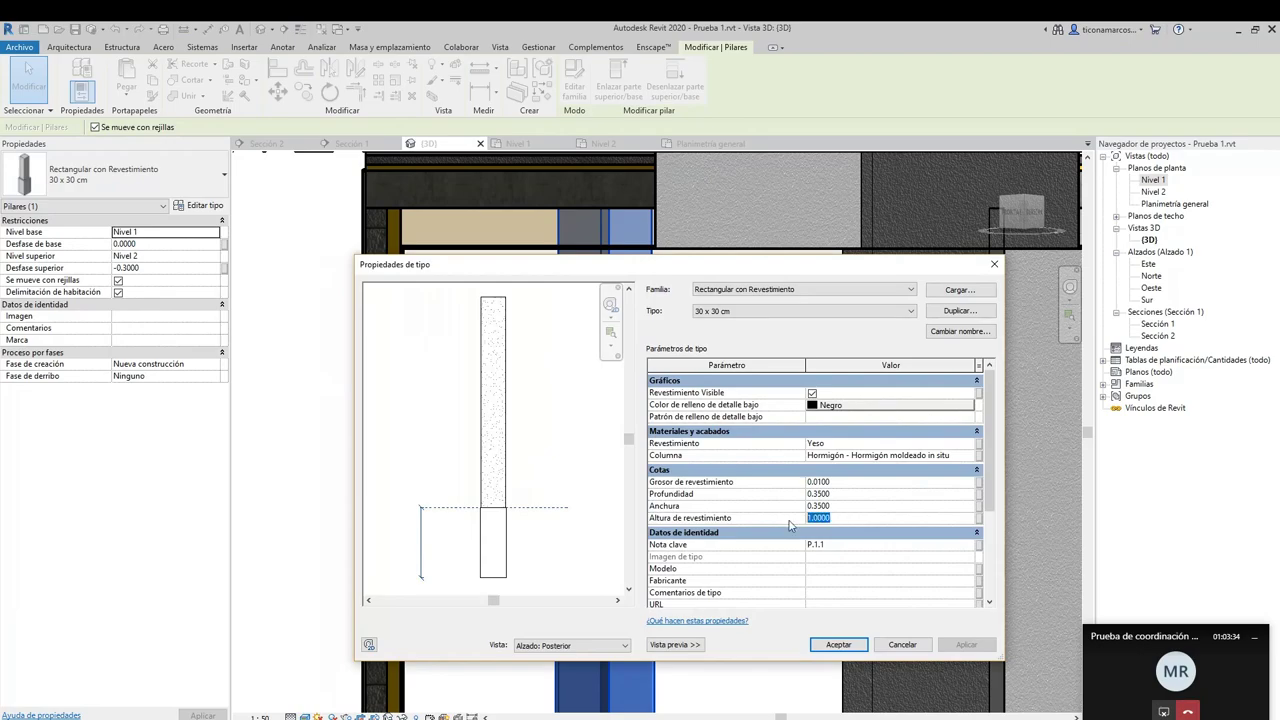
type("2.5")
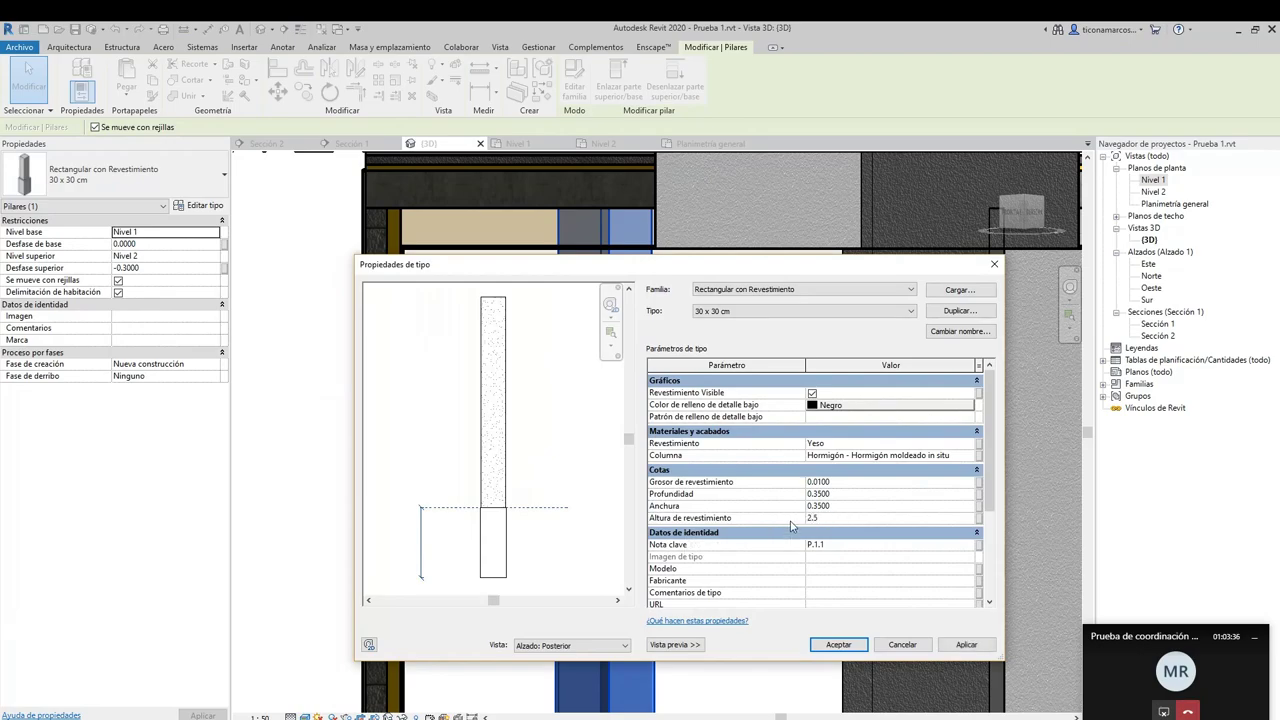
left_click(955, 645)
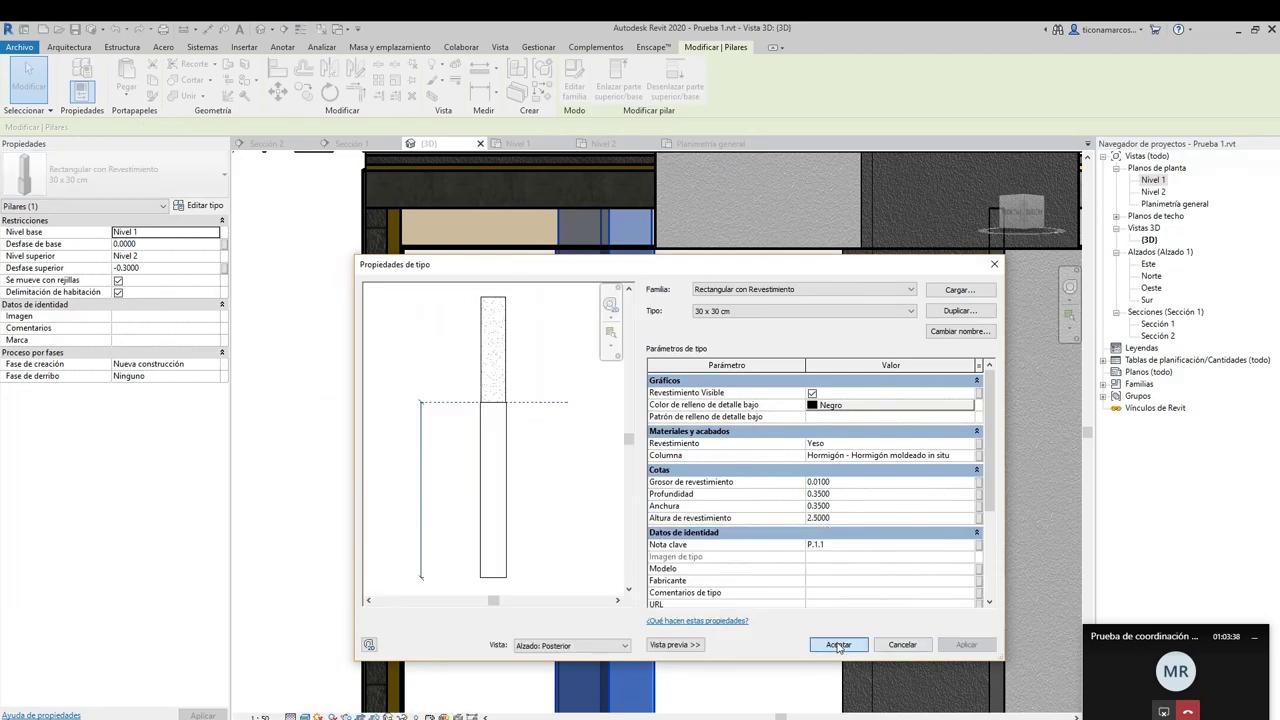
left_click(832, 642)
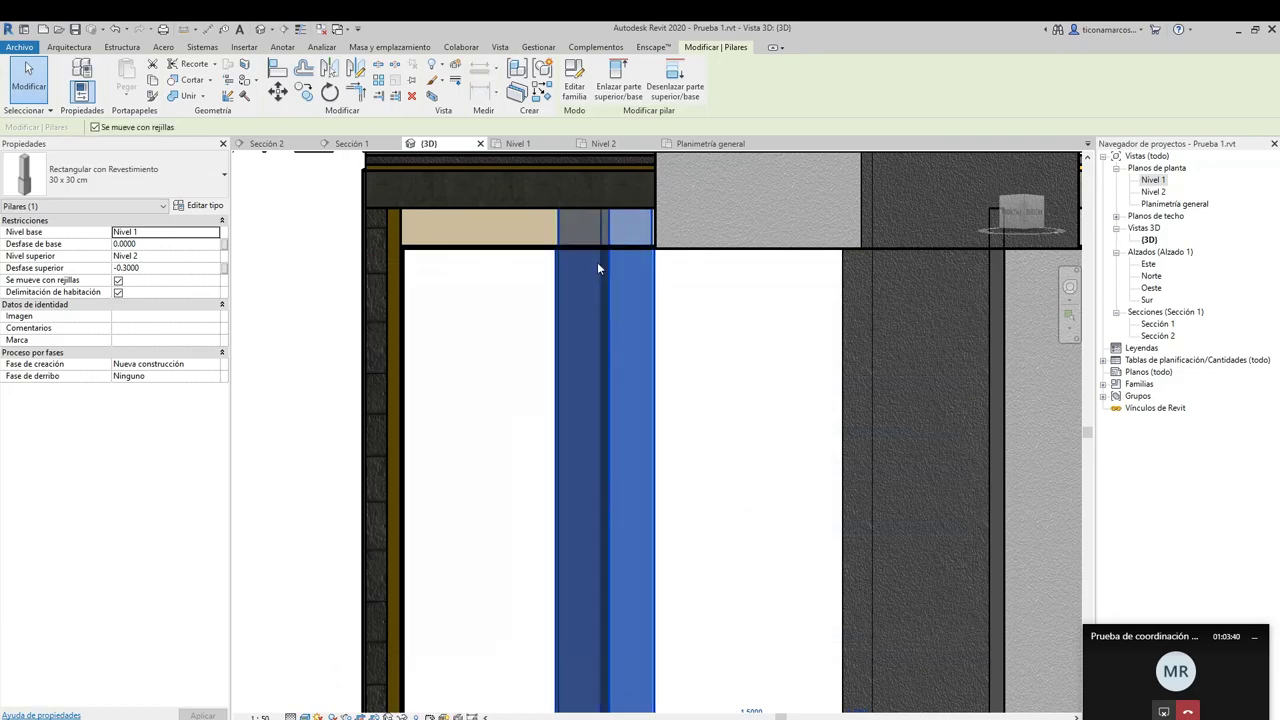
Review the cladding and dimension parameters of the clad column's type, accept without changes and deselect the column
left_click(199, 205)
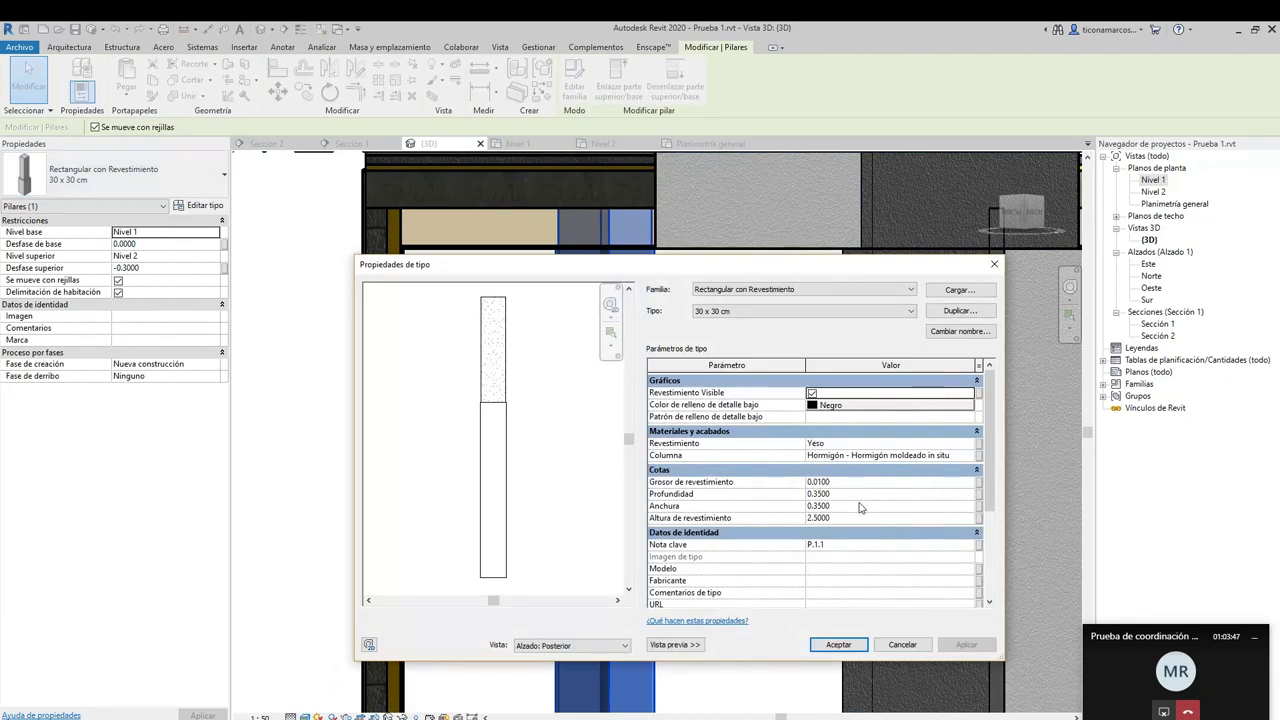
left_click(846, 647)
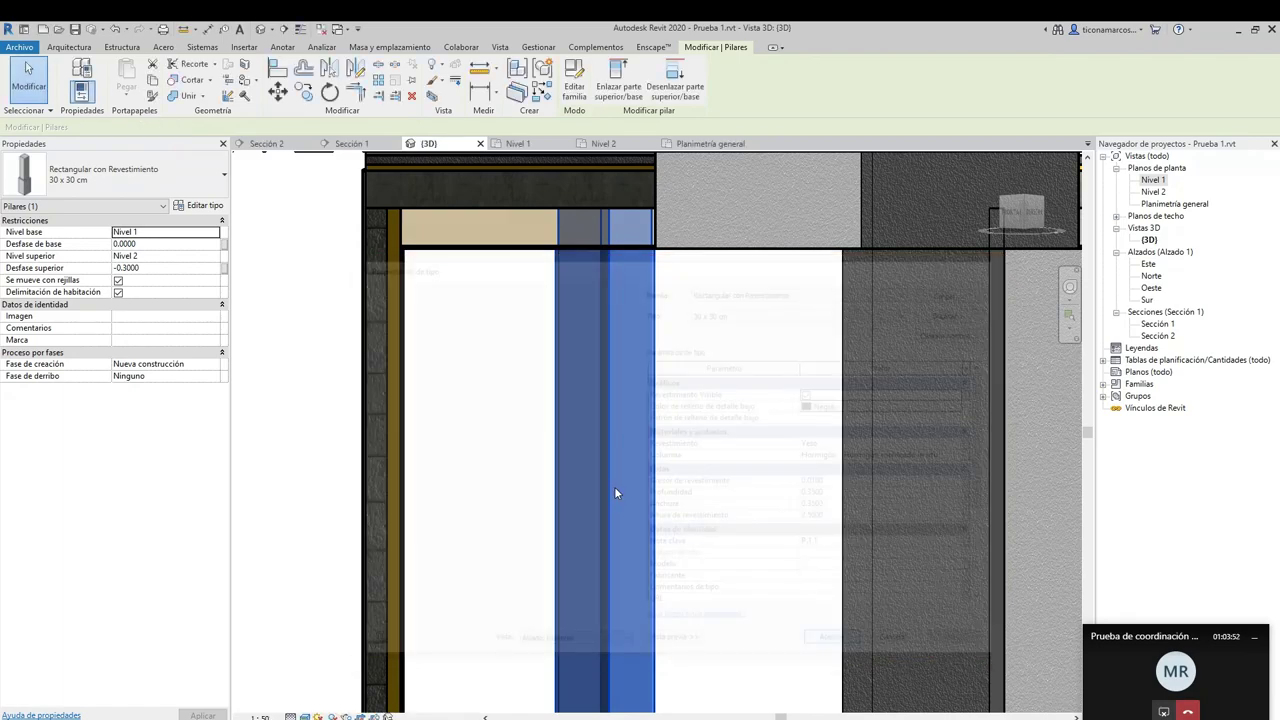
scroll(594, 430, "down", 2)
left_click(287, 369)
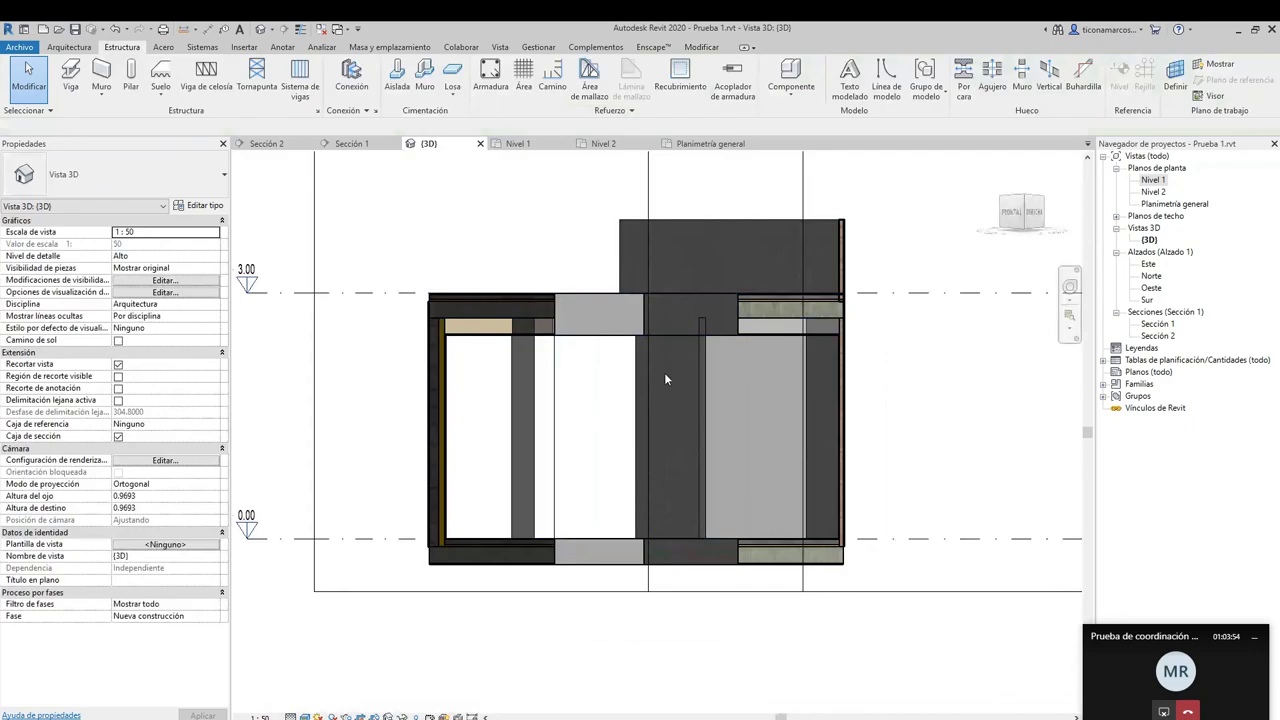
Examine how the ceiling, clad column and walls meet in the sectioned model, from the front corner and close up
middle_click_drag(664, 372, 657, 422)
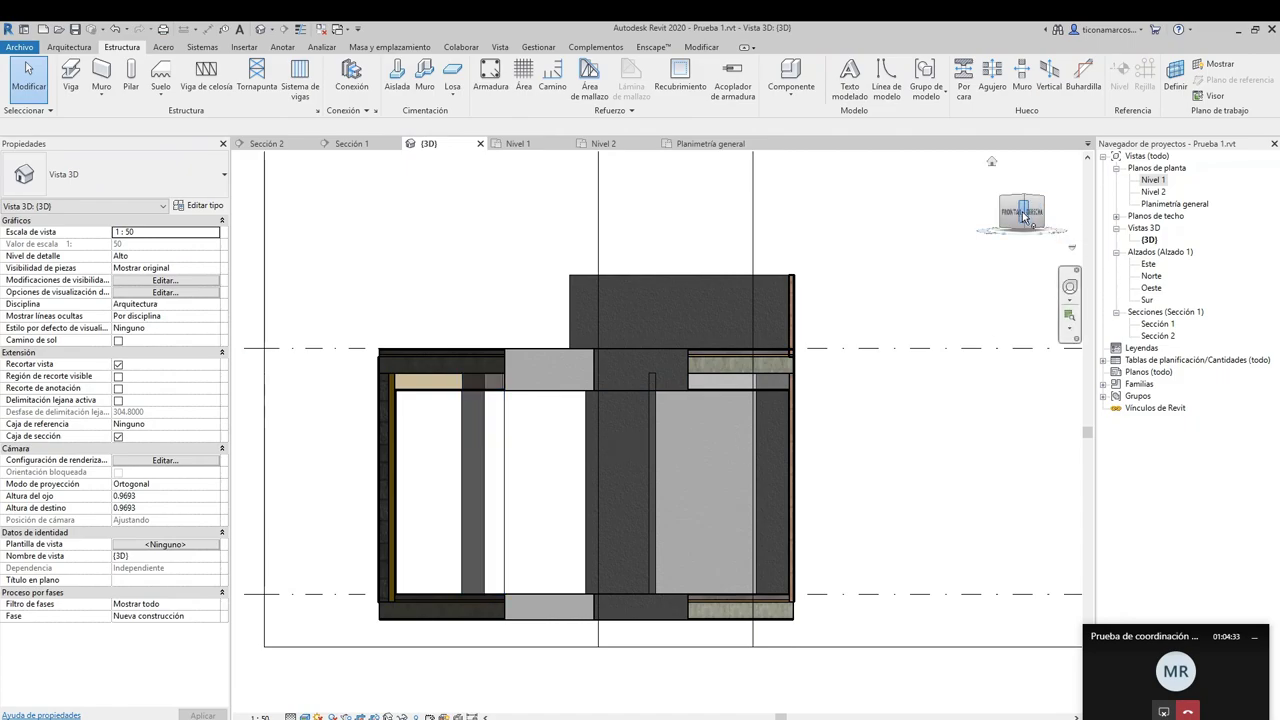
mouse_move(1023, 218)
left_mouse_down()
mouse_move(998, 228)
mouse_move(1013, 218)
left_mouse_up()
scroll(624, 387, "up", 2)
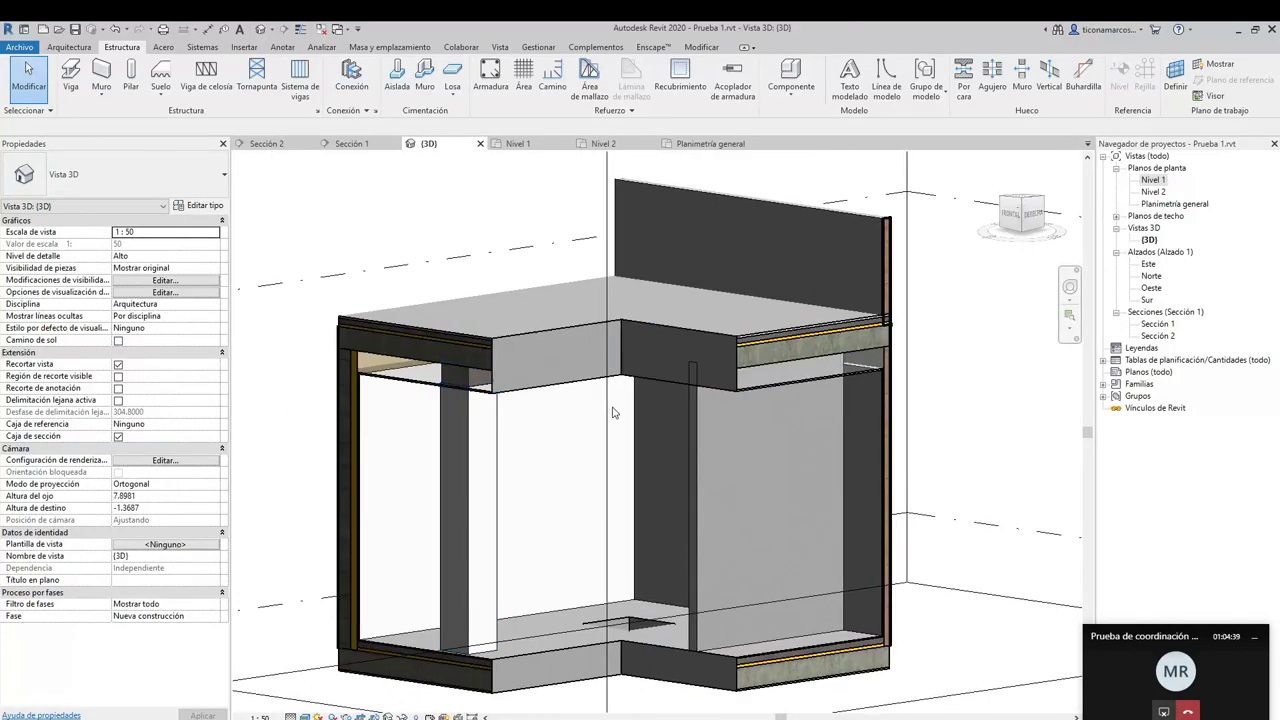
middle_click_drag(719, 469, 713, 428)
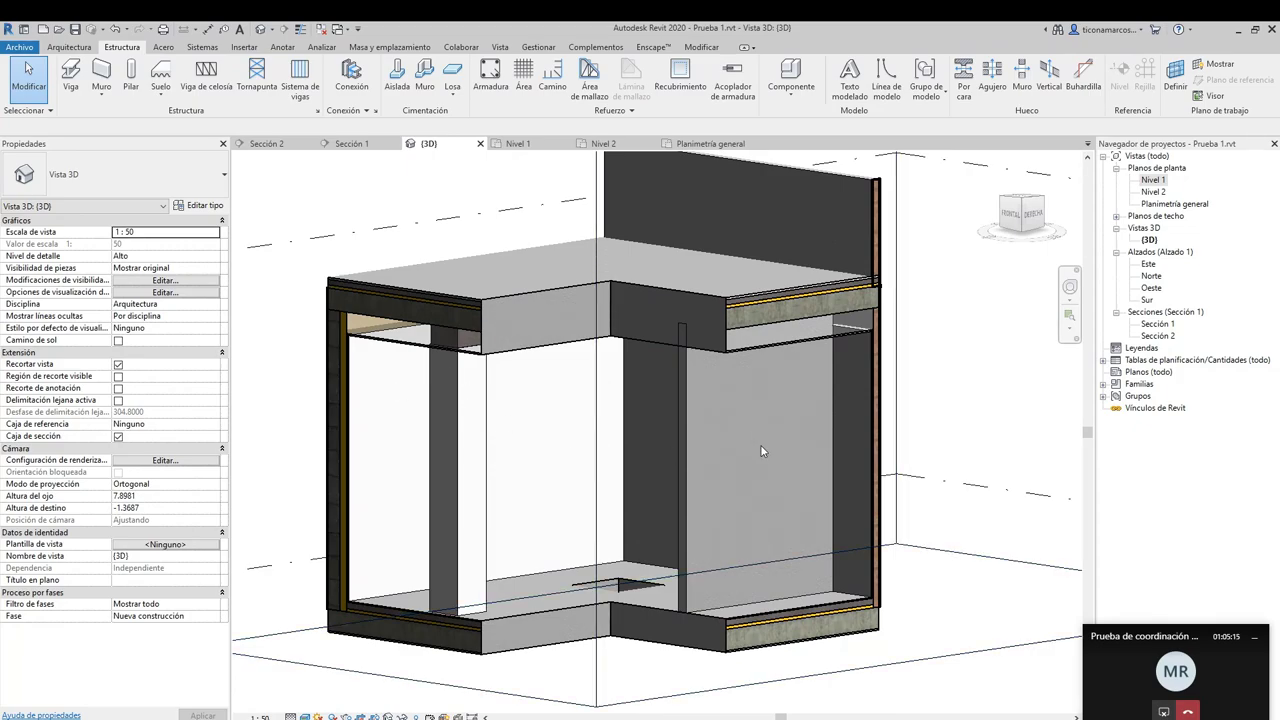
middle_click_drag(760, 444, 693, 433)
left_click_drag(1013, 247, 1054, 247)
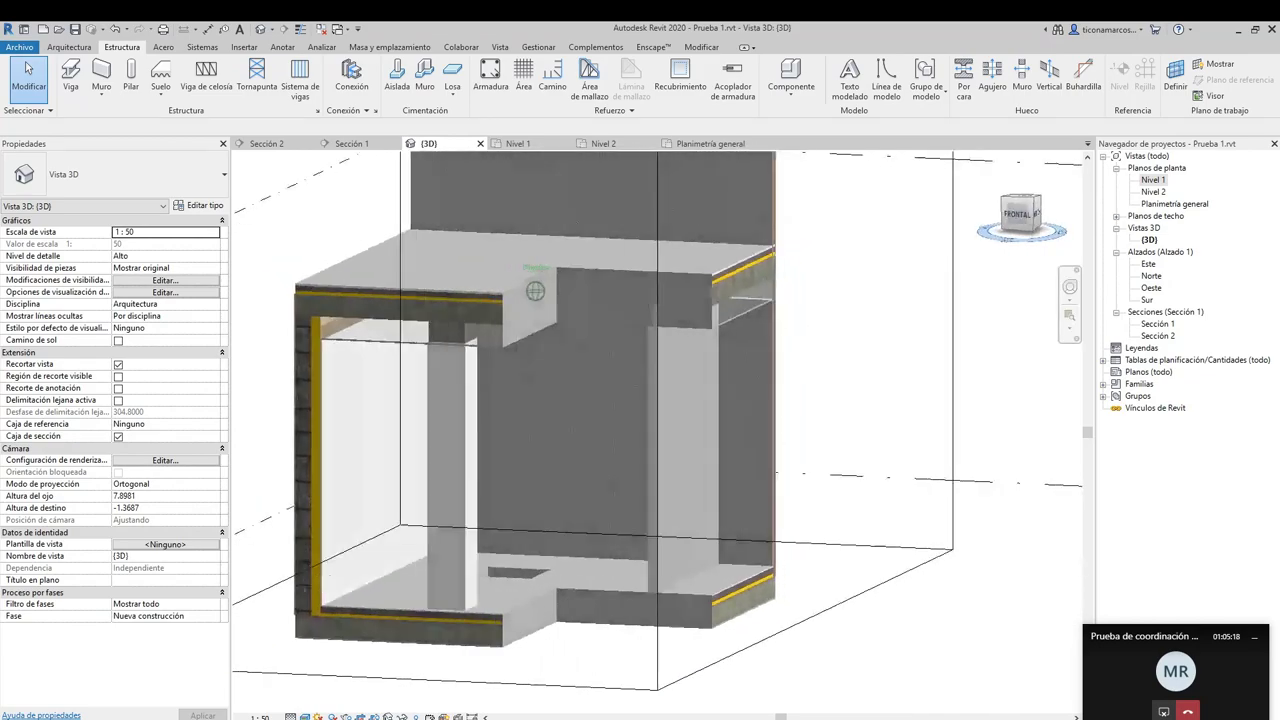
scroll(410, 318, "up", 4)
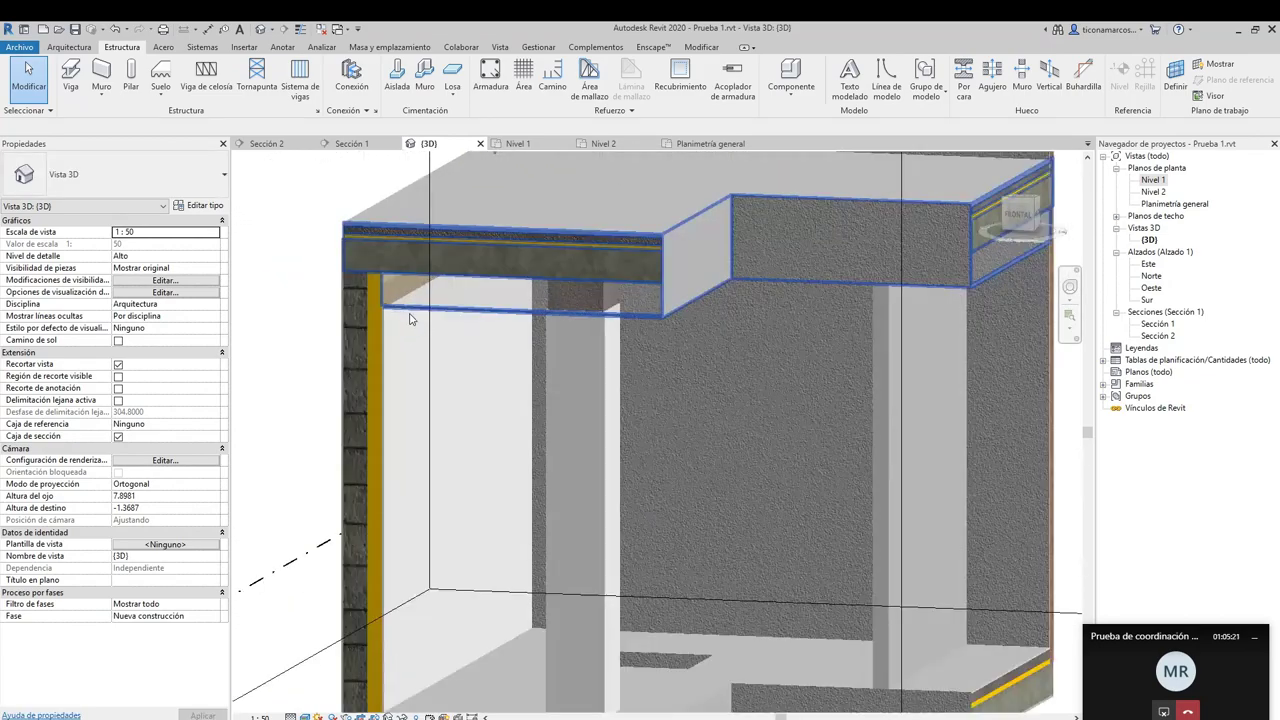
scroll(410, 318, "up", 1)
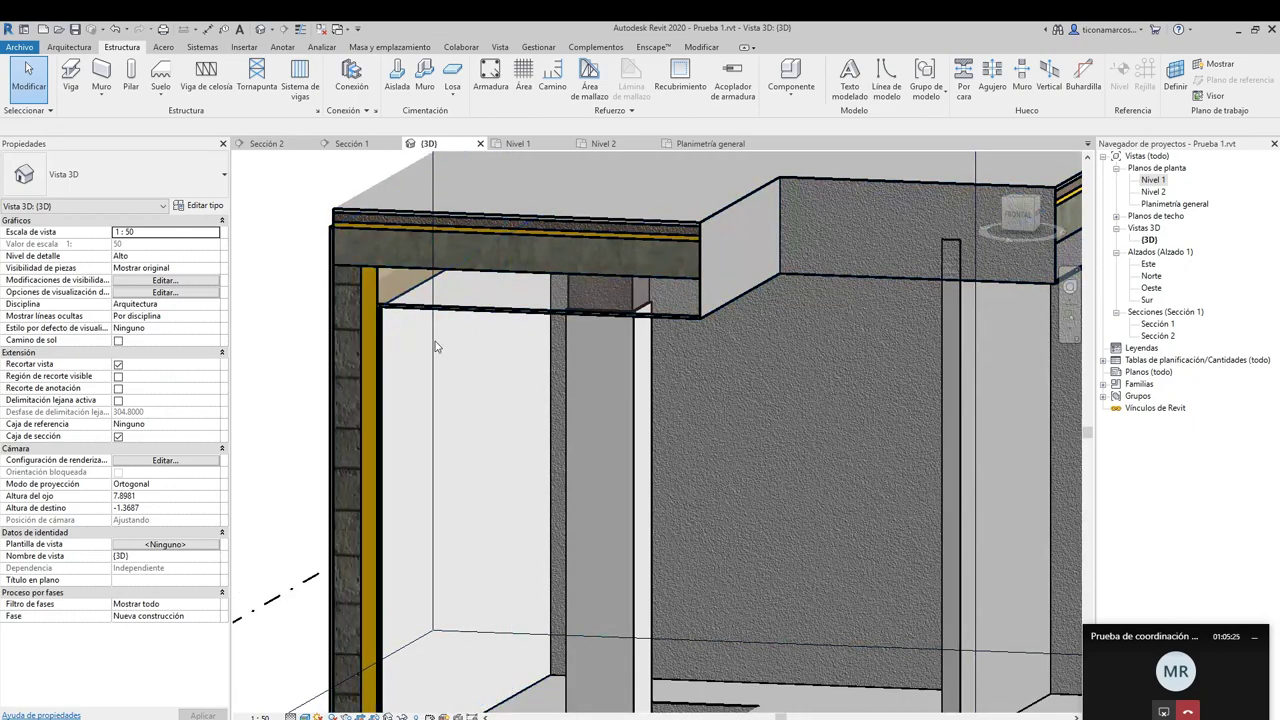
middle_click_drag(675, 452, 647, 443)
scroll(647, 443, "down", 2)
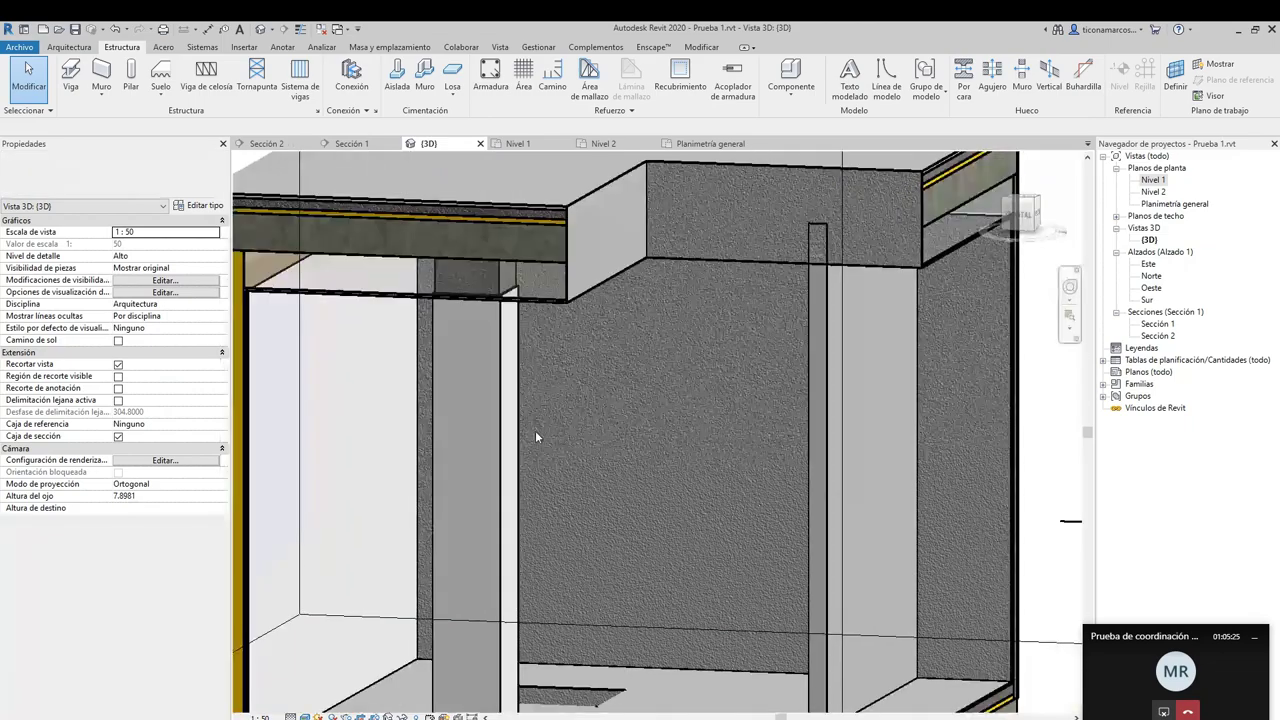
scroll(578, 353, "down", 1)
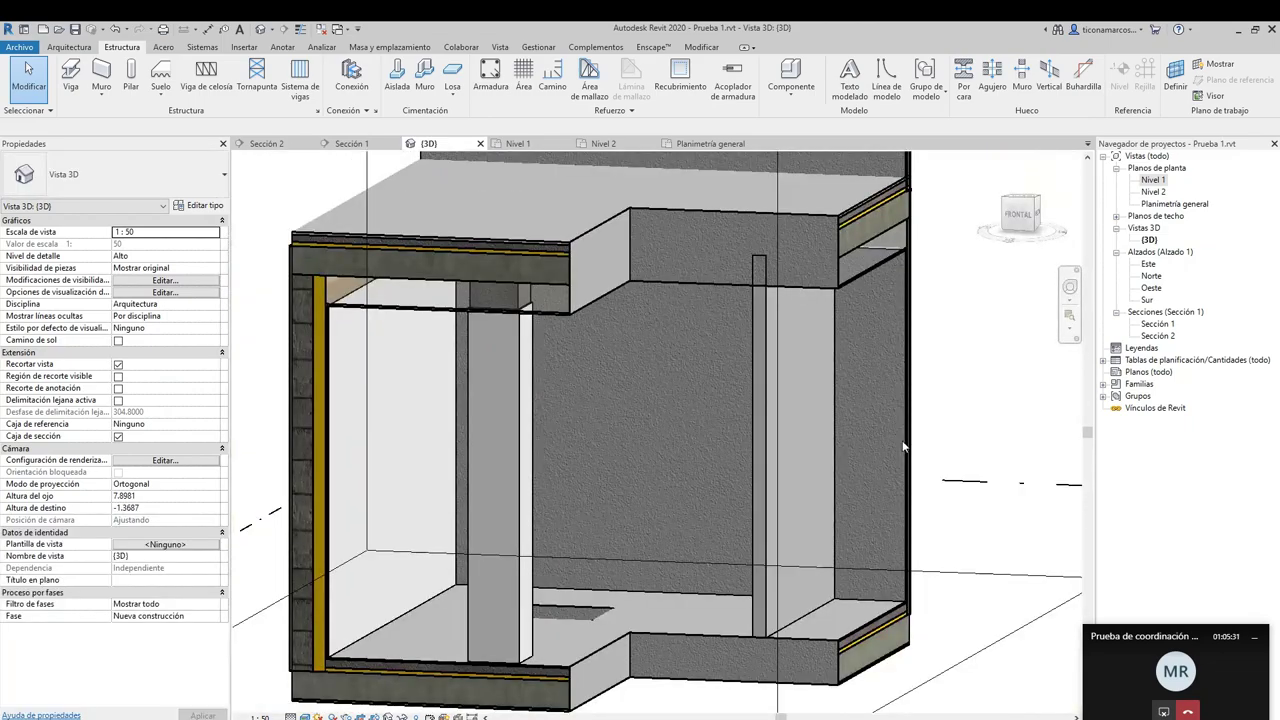
Select the wall sweep between the lower wall and the parapet on the outer face to check its properties
middle_click_drag(956, 406, 835, 368)
scroll(640, 340, "up", 3)
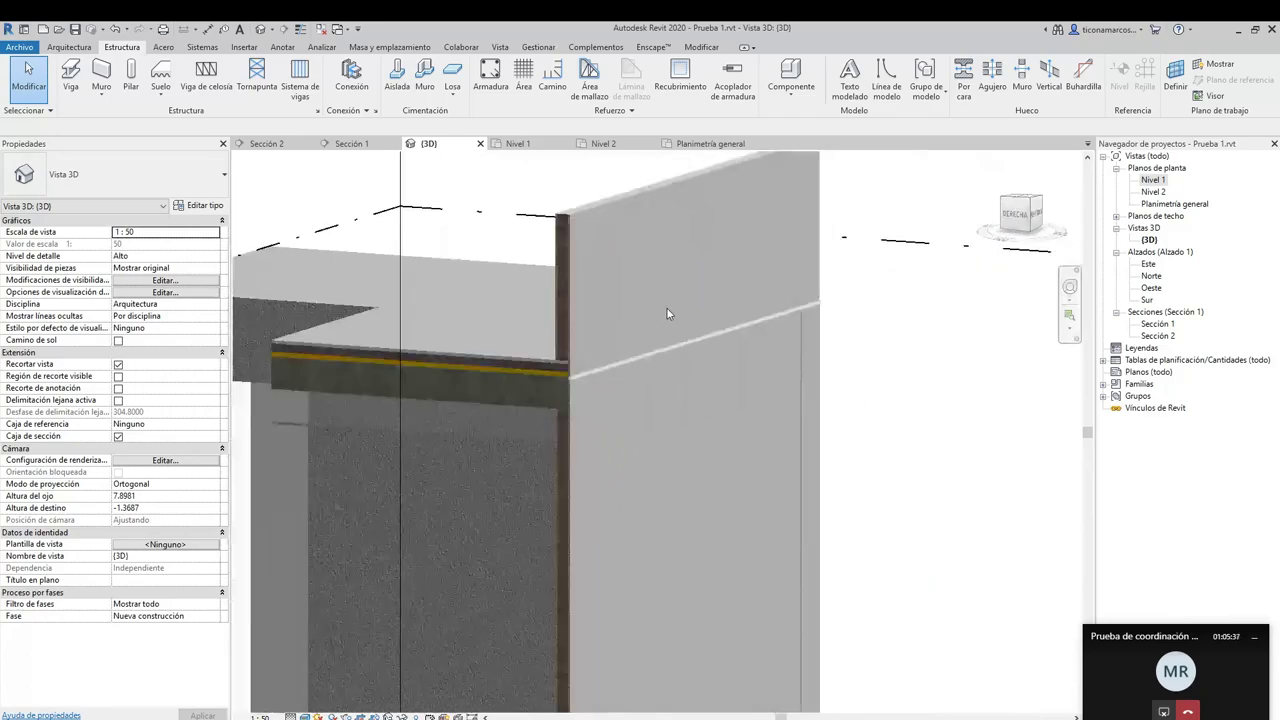
middle_click_drag(622, 335, 611, 414)
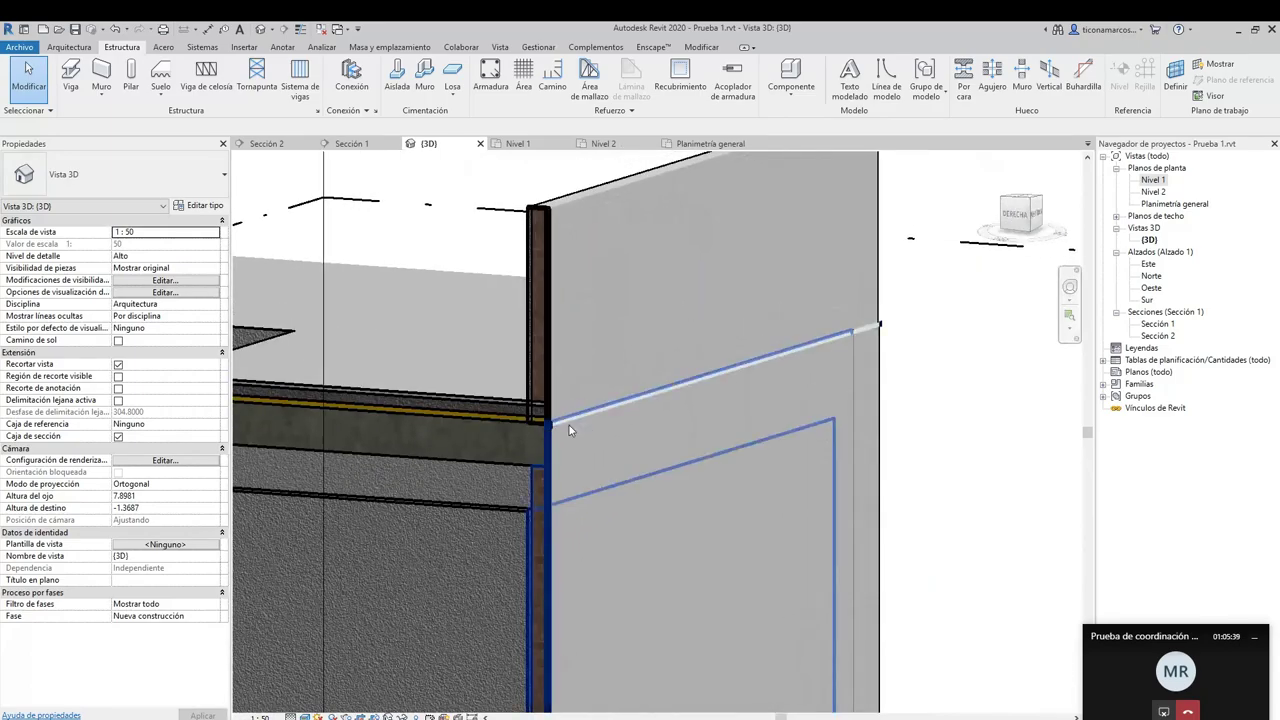
left_click(567, 416)
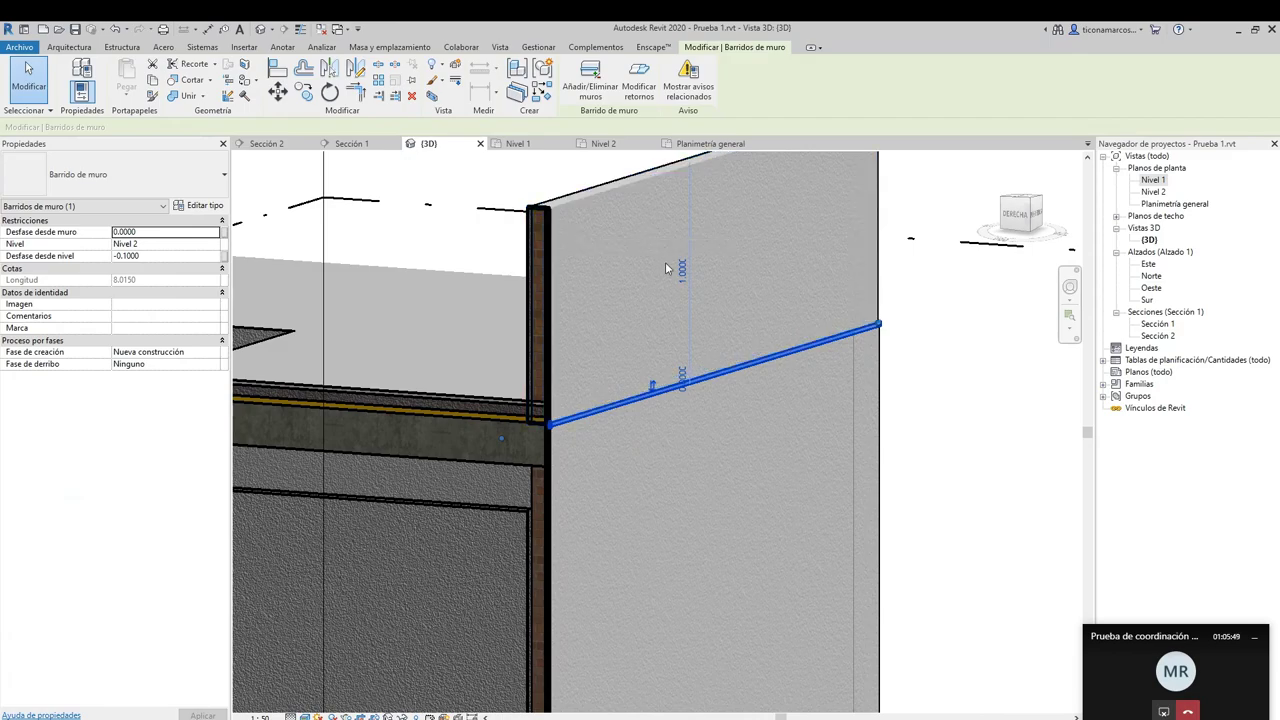
Review the type properties of the parapet wall above the sweep, cancel without changes and deselect the wall
middle_click_drag(538, 315, 502, 341)
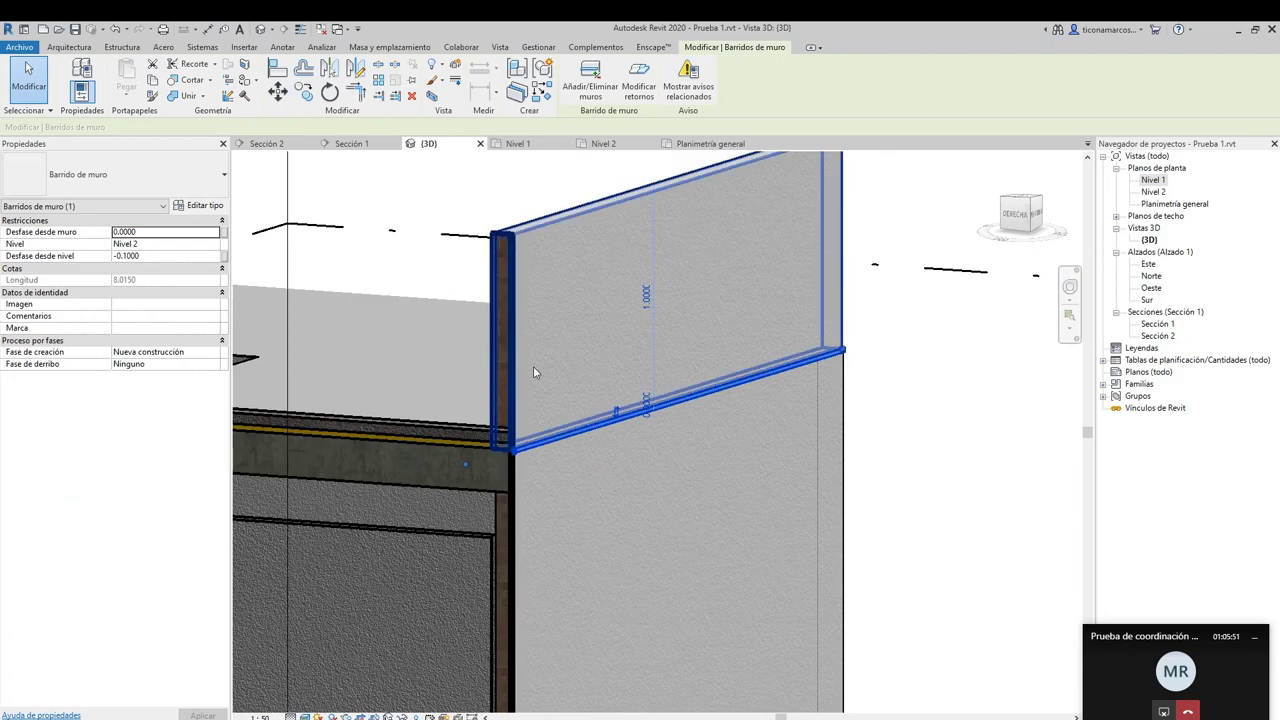
left_click(515, 272)
left_click(205, 205)
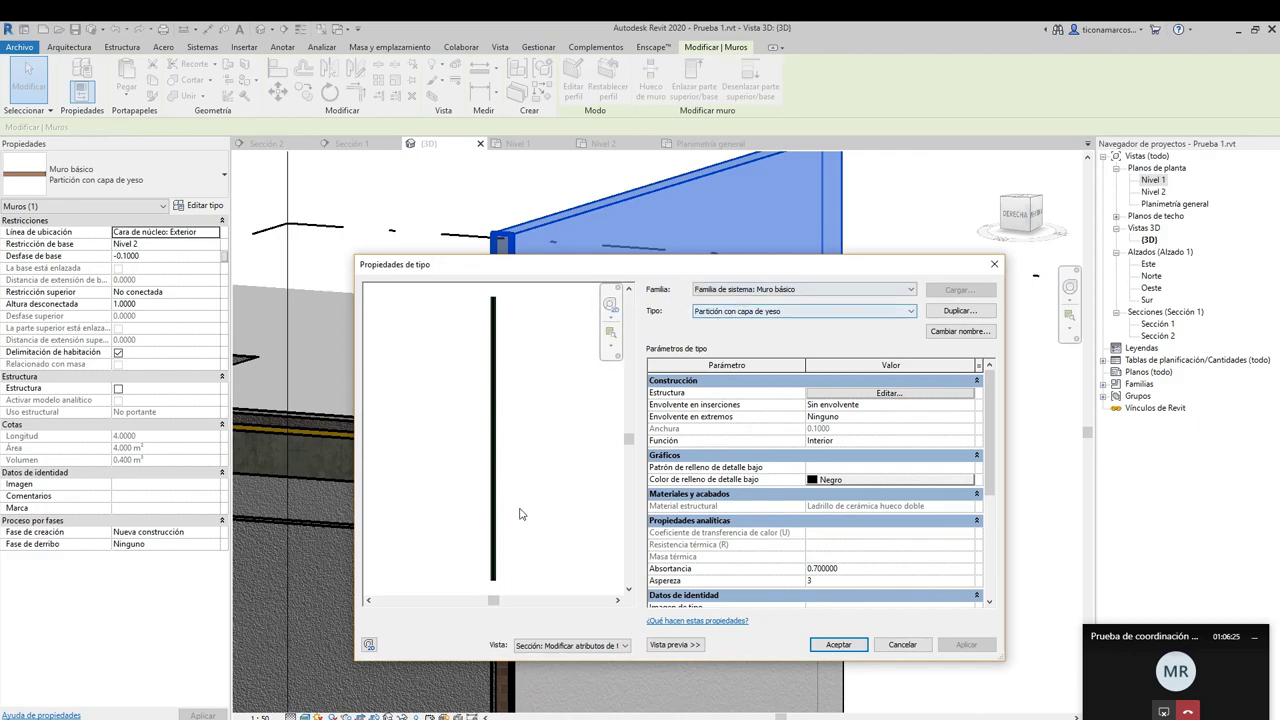
left_click(898, 646)
key("Escape")
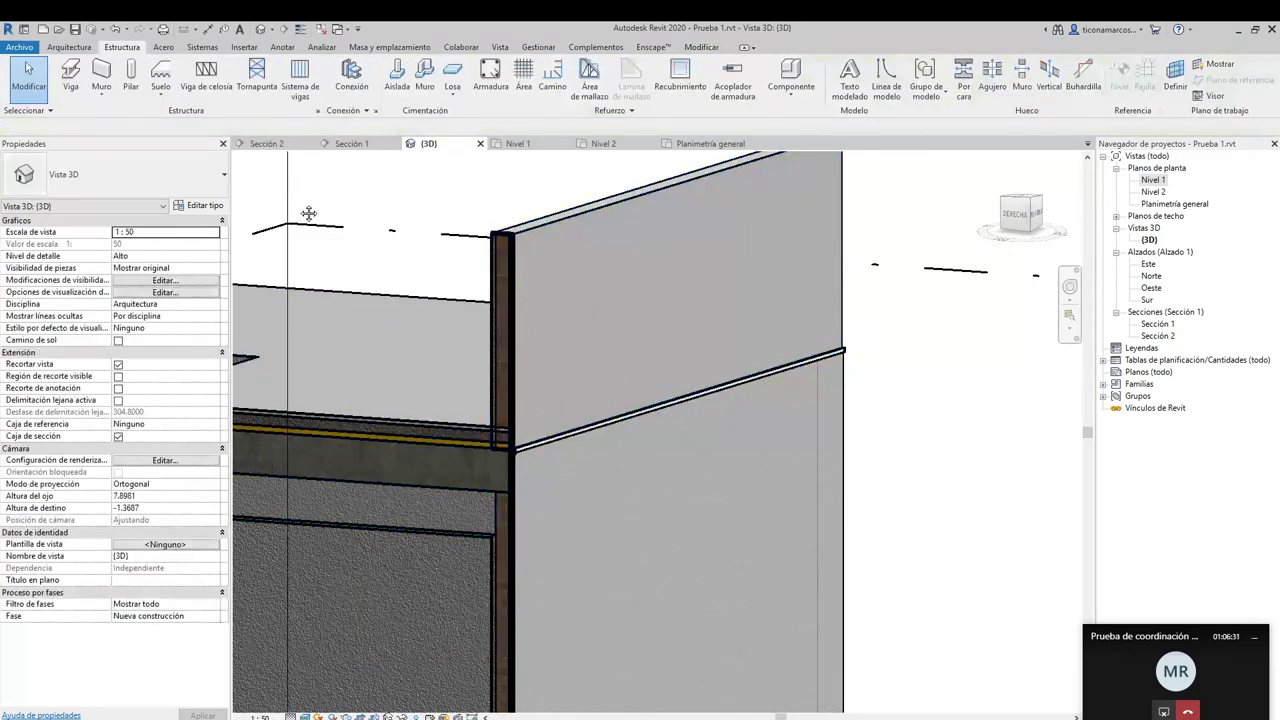
Place a second horizontal wall sweep across the parapet's outer face, above the existing sweep
scroll(306, 209, "down", 1)
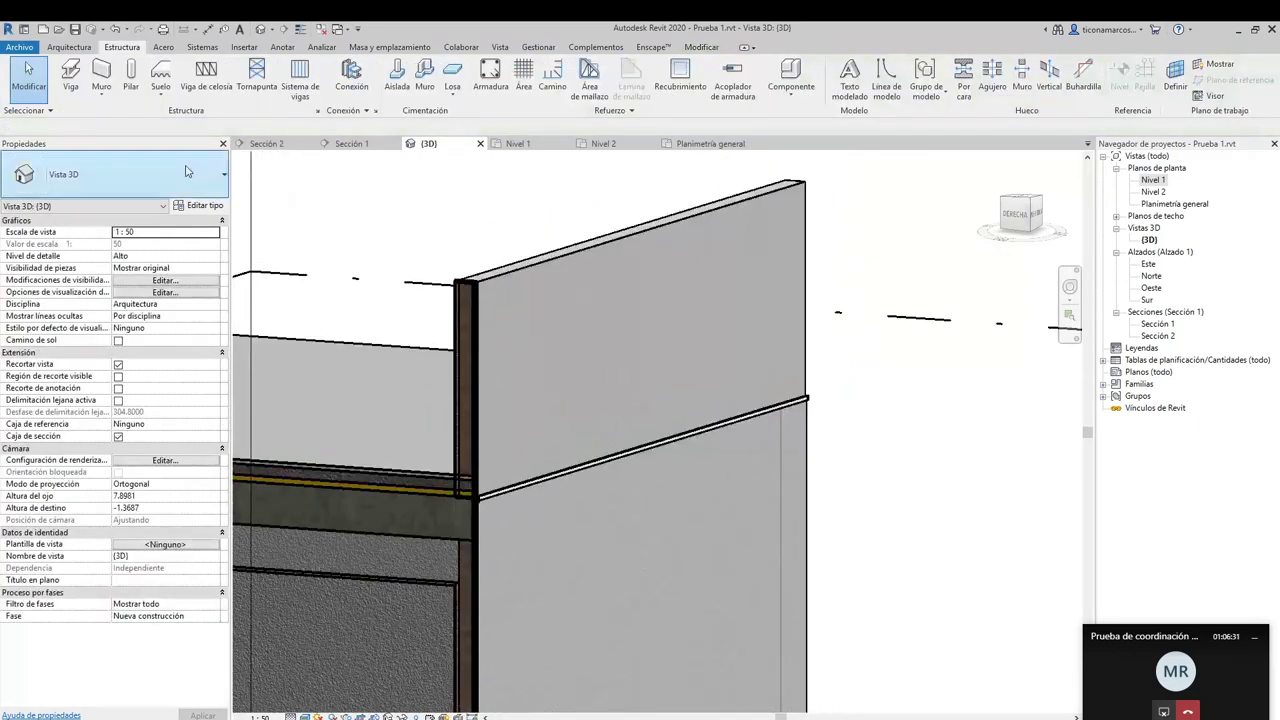
left_click(103, 96)
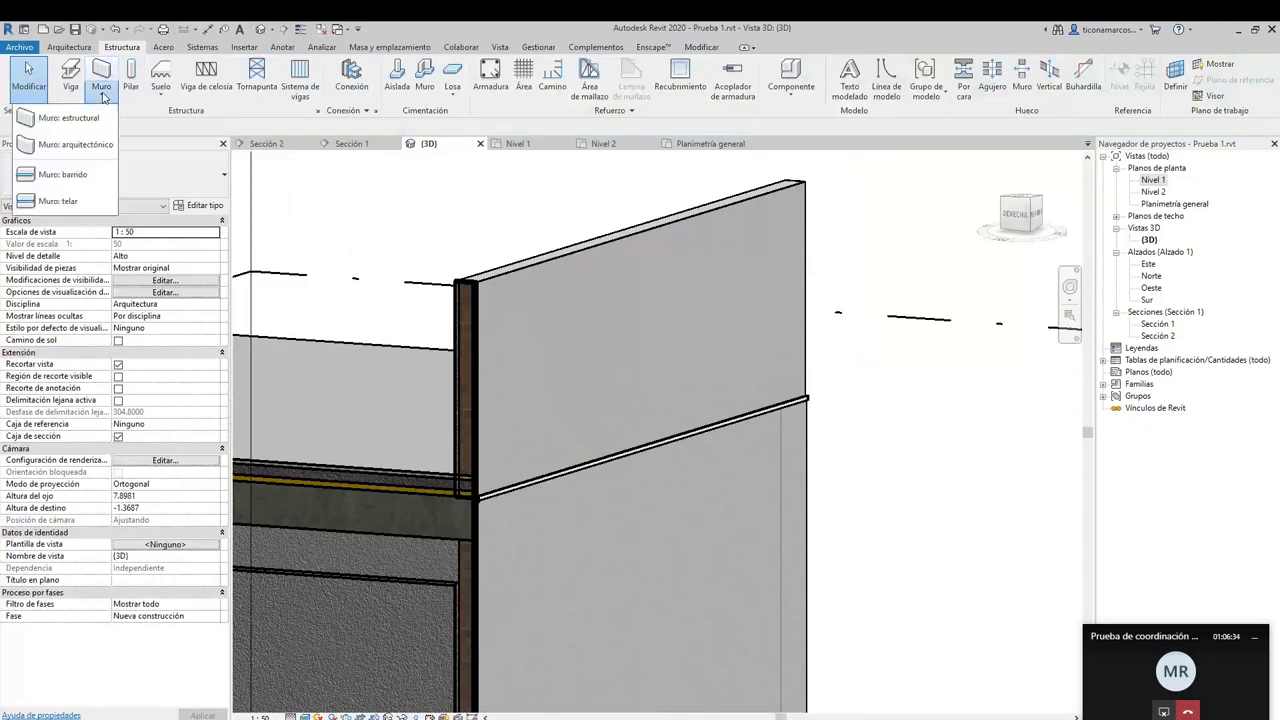
left_click(72, 176)
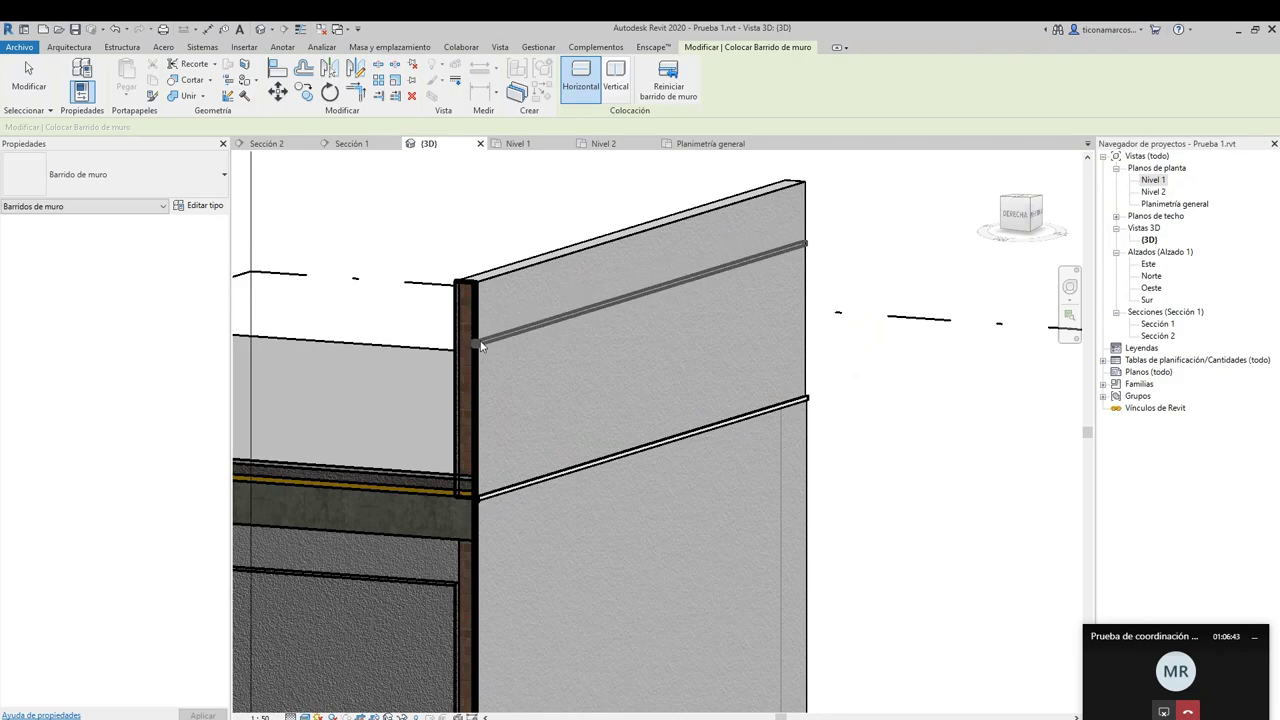
scroll(481, 342, "up", 1)
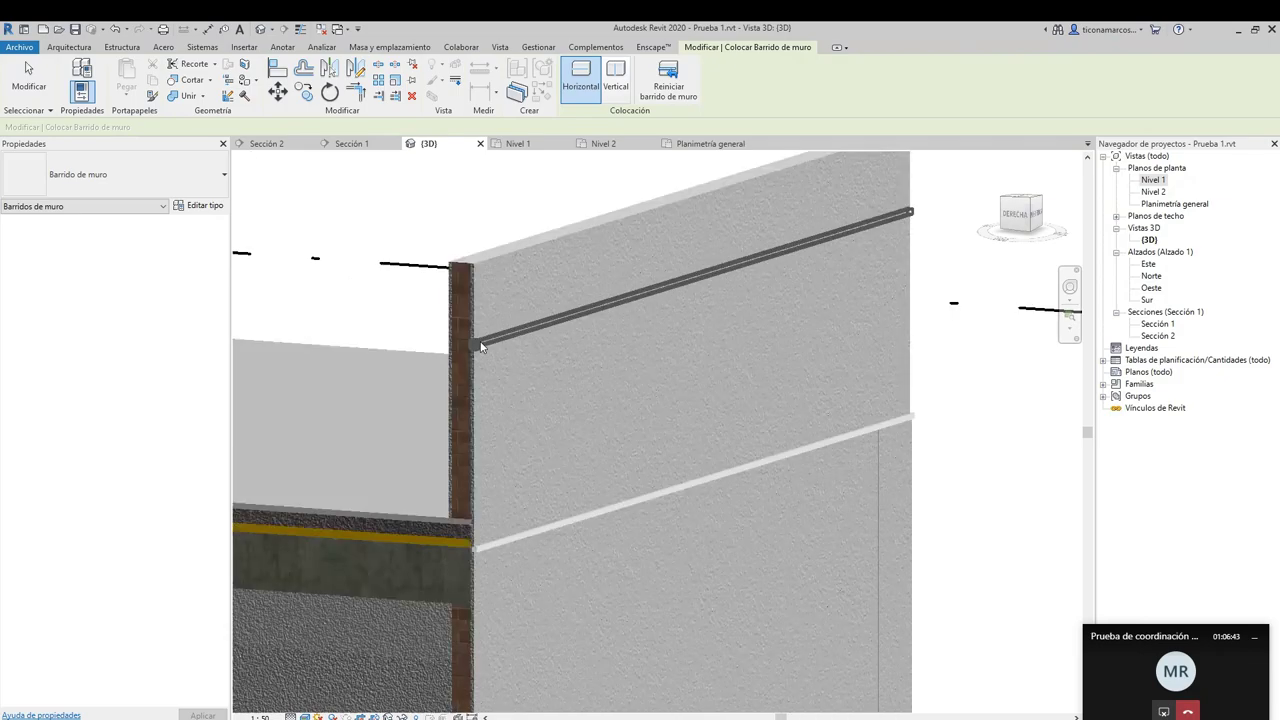
left_click(479, 345)
key("Escape")
key("Escape")
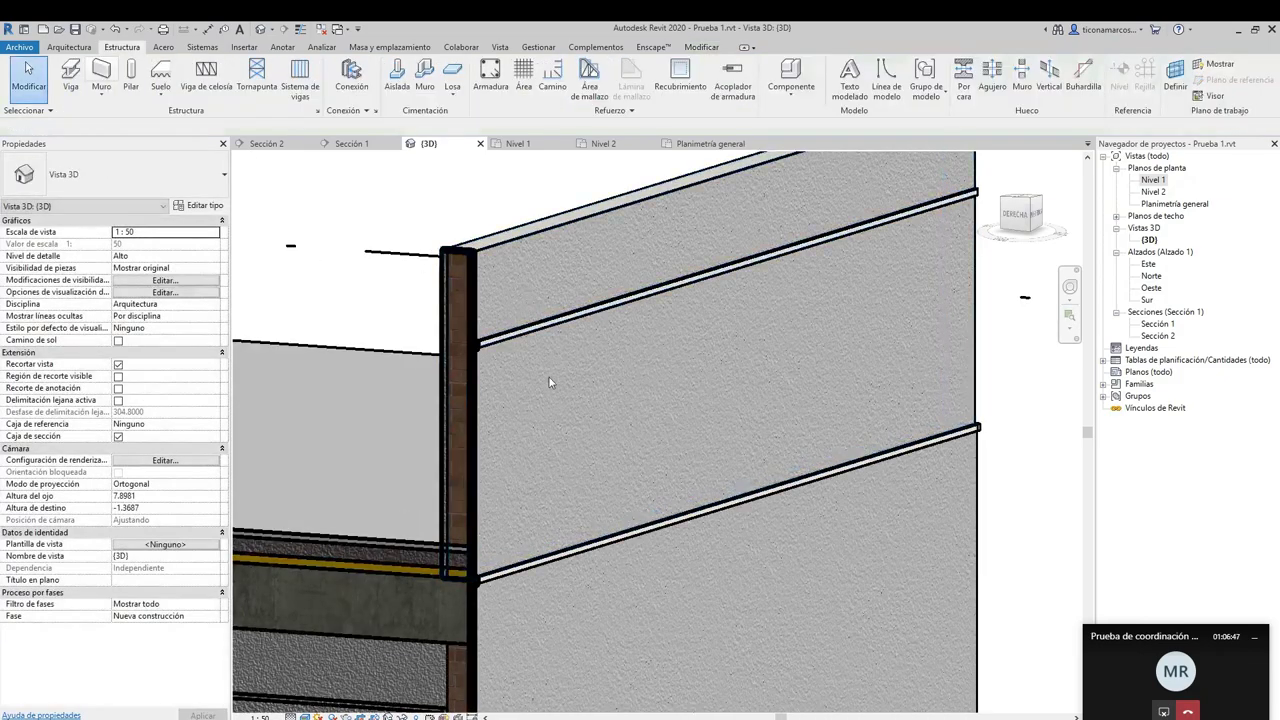
Set the Perfil of the wall sweep type to Perfil montante de muro cortina : 5 x 20 cm and accept it
left_click(577, 320)
left_click(198, 210)
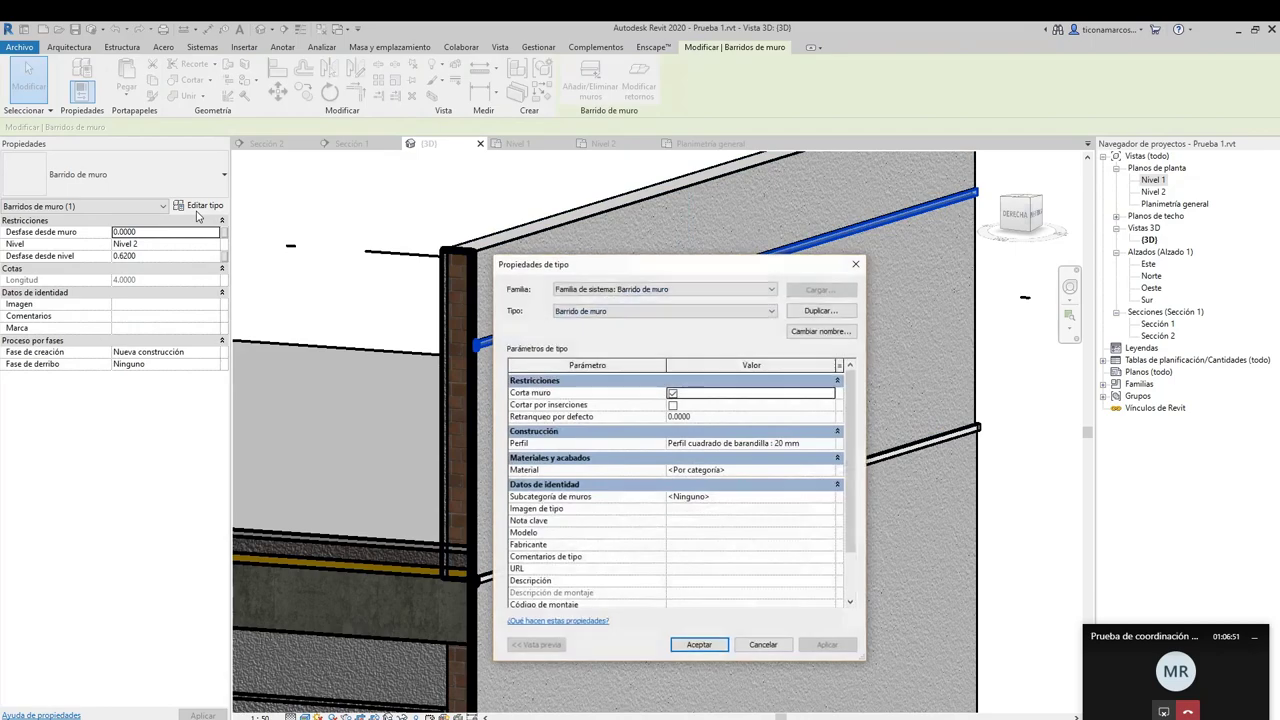
left_click(818, 443)
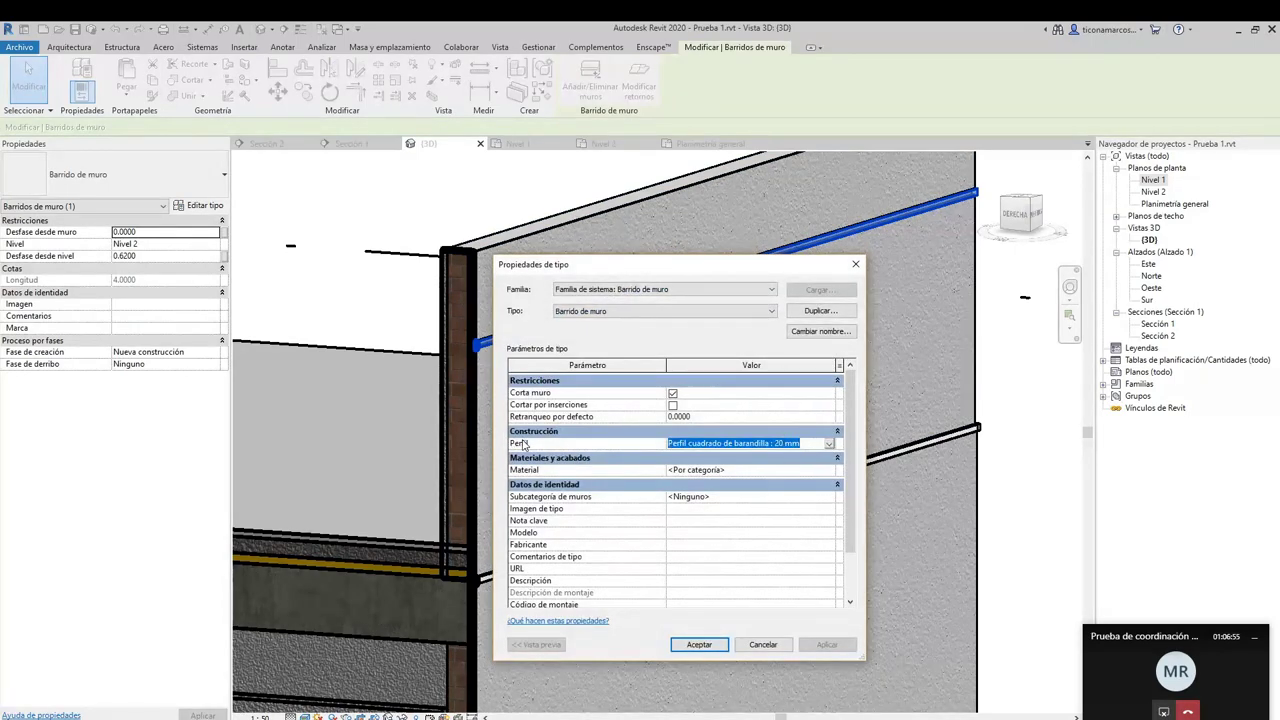
left_click(829, 443)
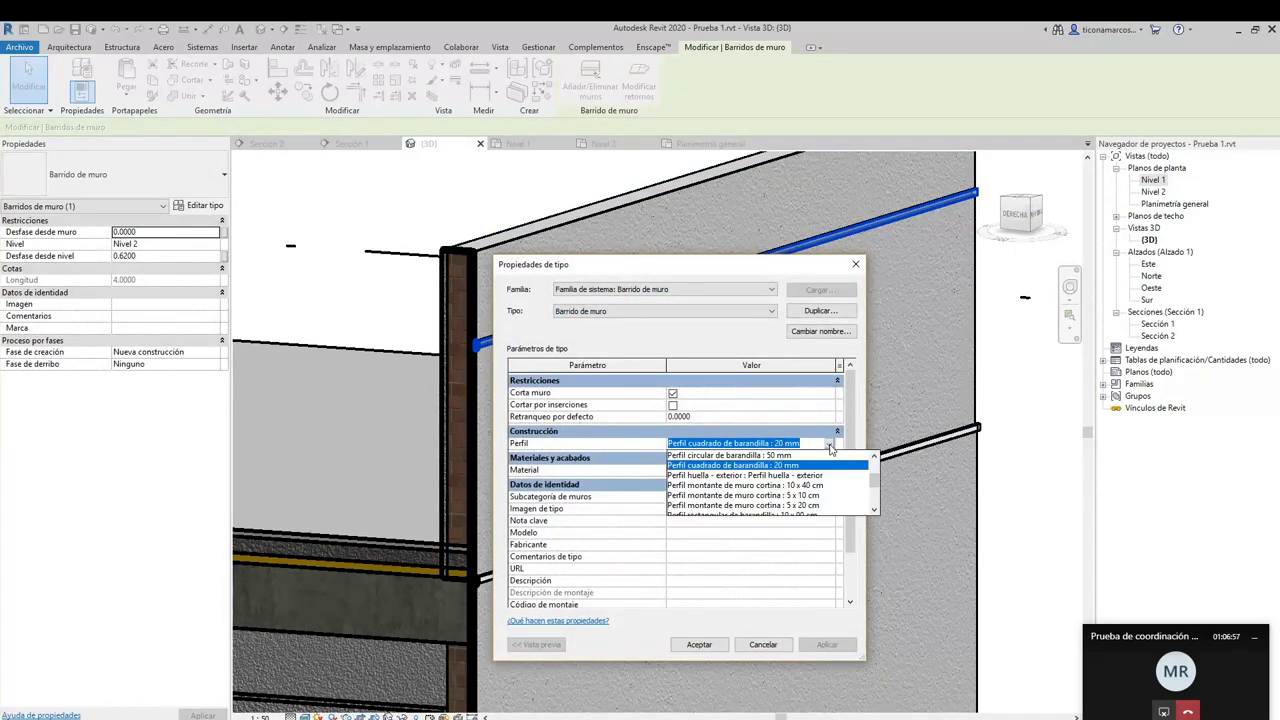
scroll(785, 485, "down", 2)
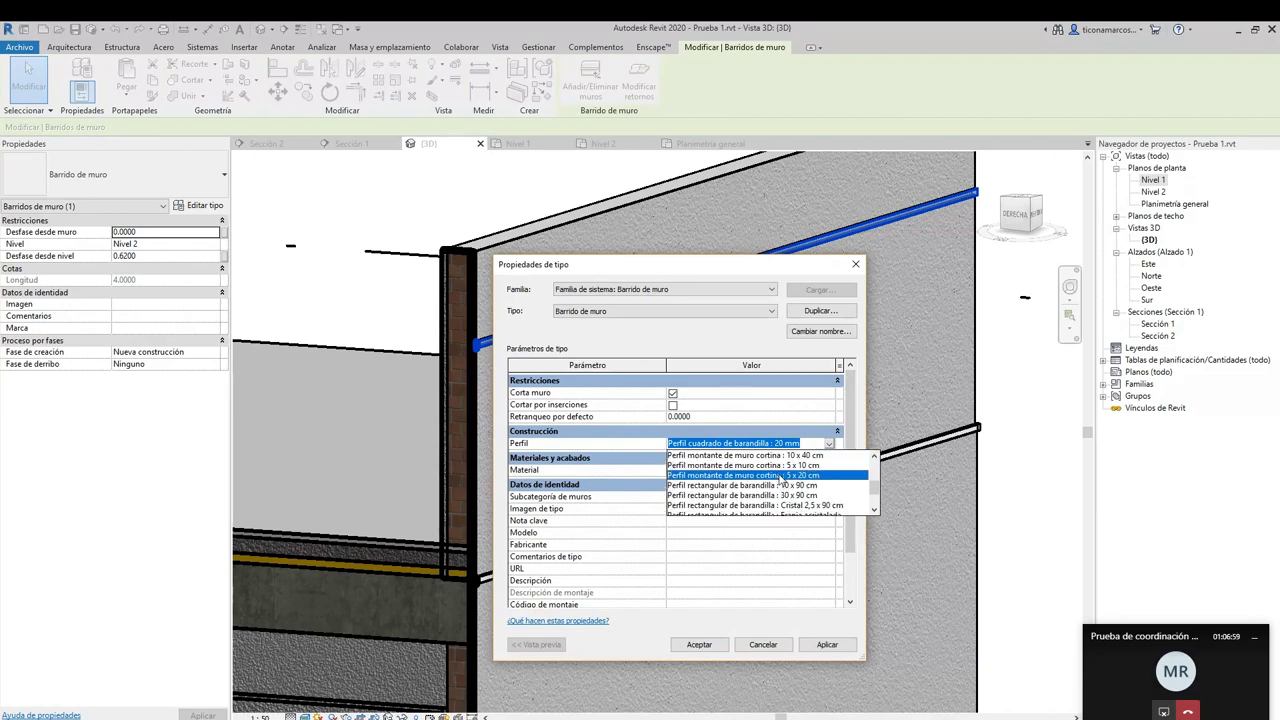
left_click(779, 476)
left_click(826, 644)
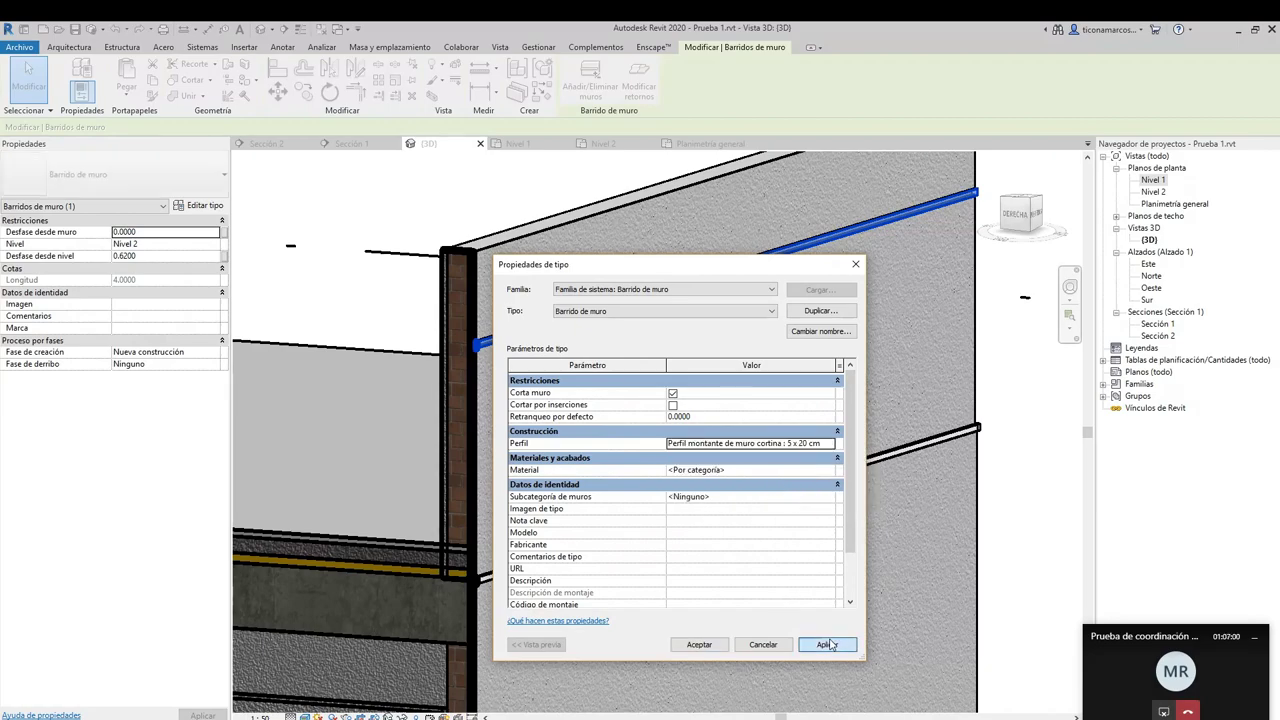
left_click(700, 646)
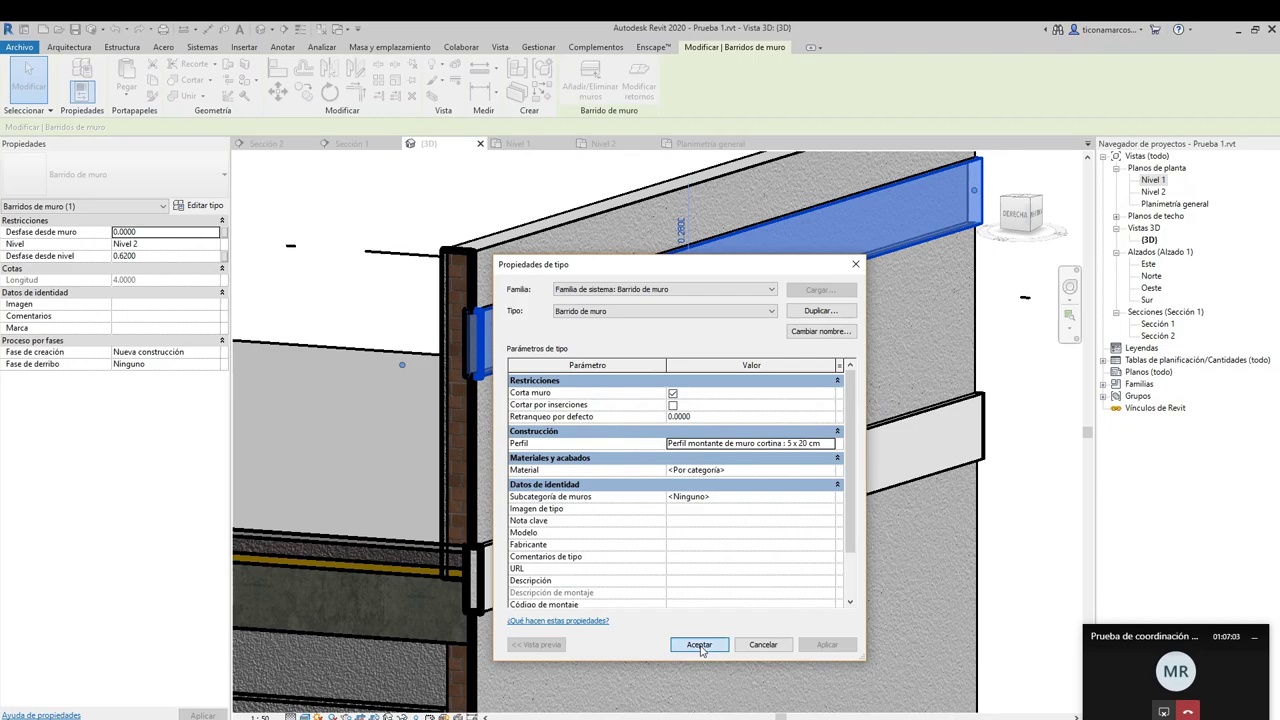
key("Escape")
scroll(561, 380, "up", 4)
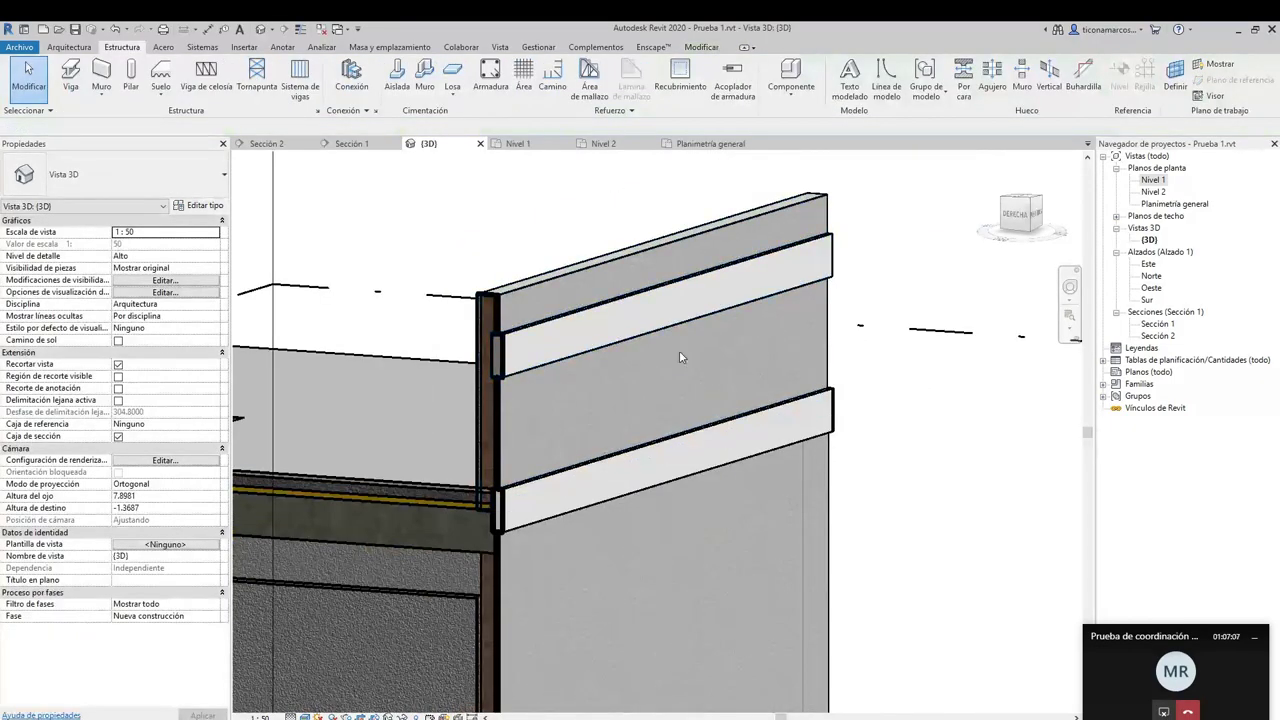
scroll(530, 365, "up", 2)
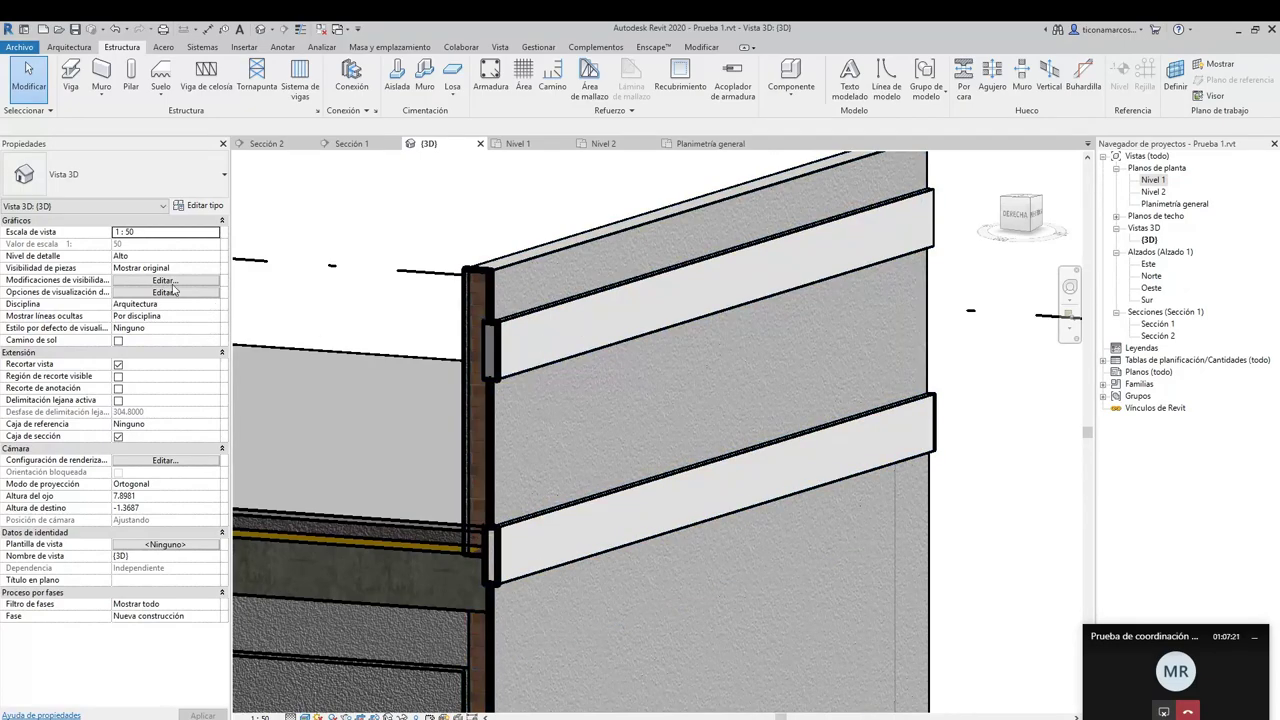
left_click(101, 96)
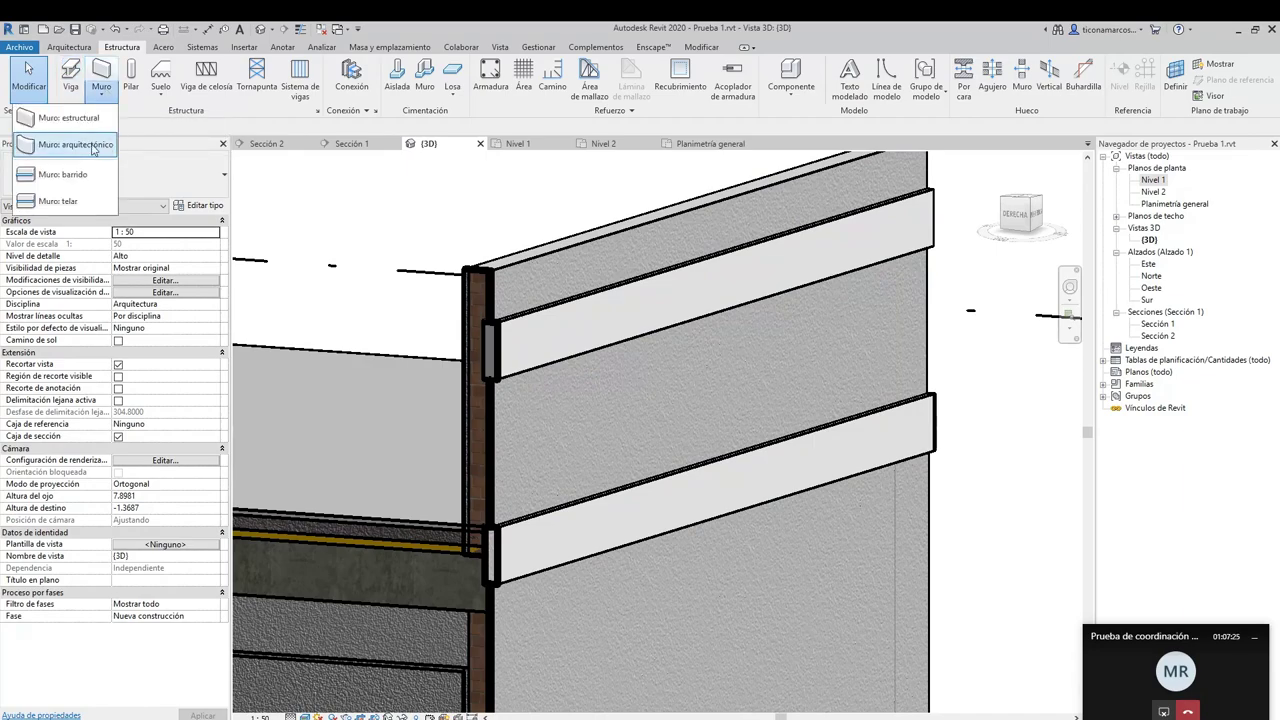
left_click(63, 175)
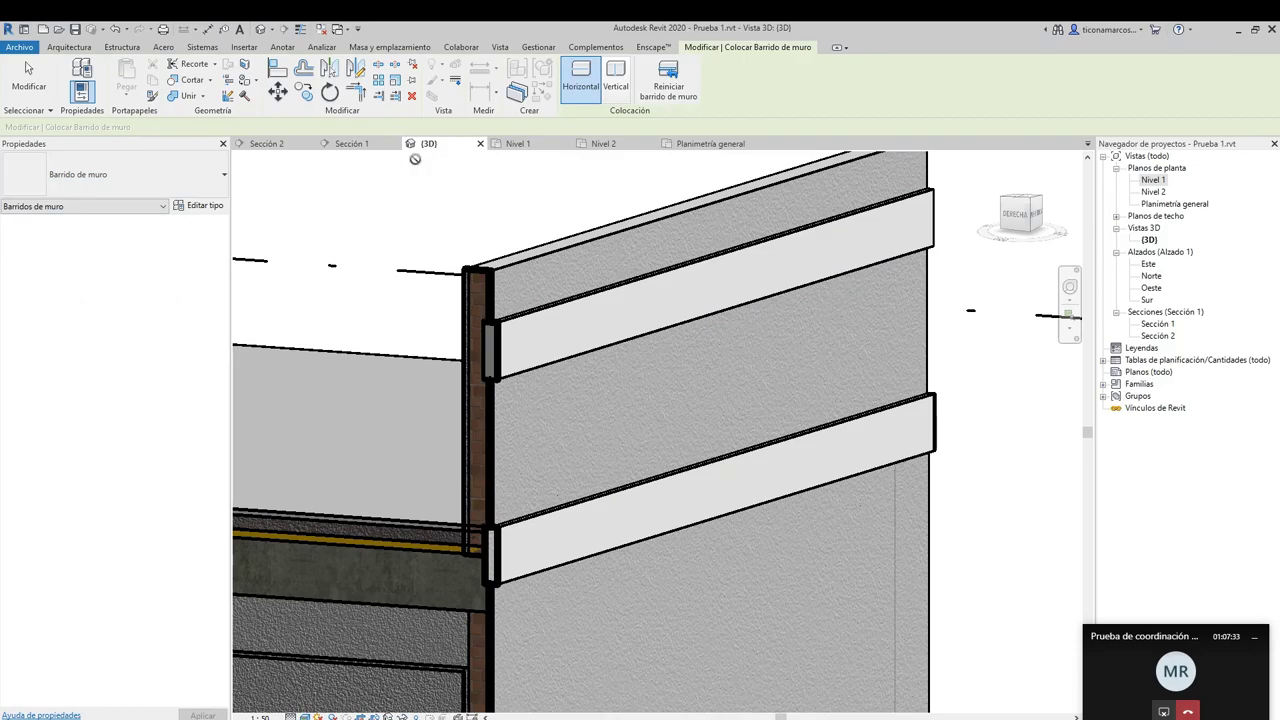
left_click(493, 380)
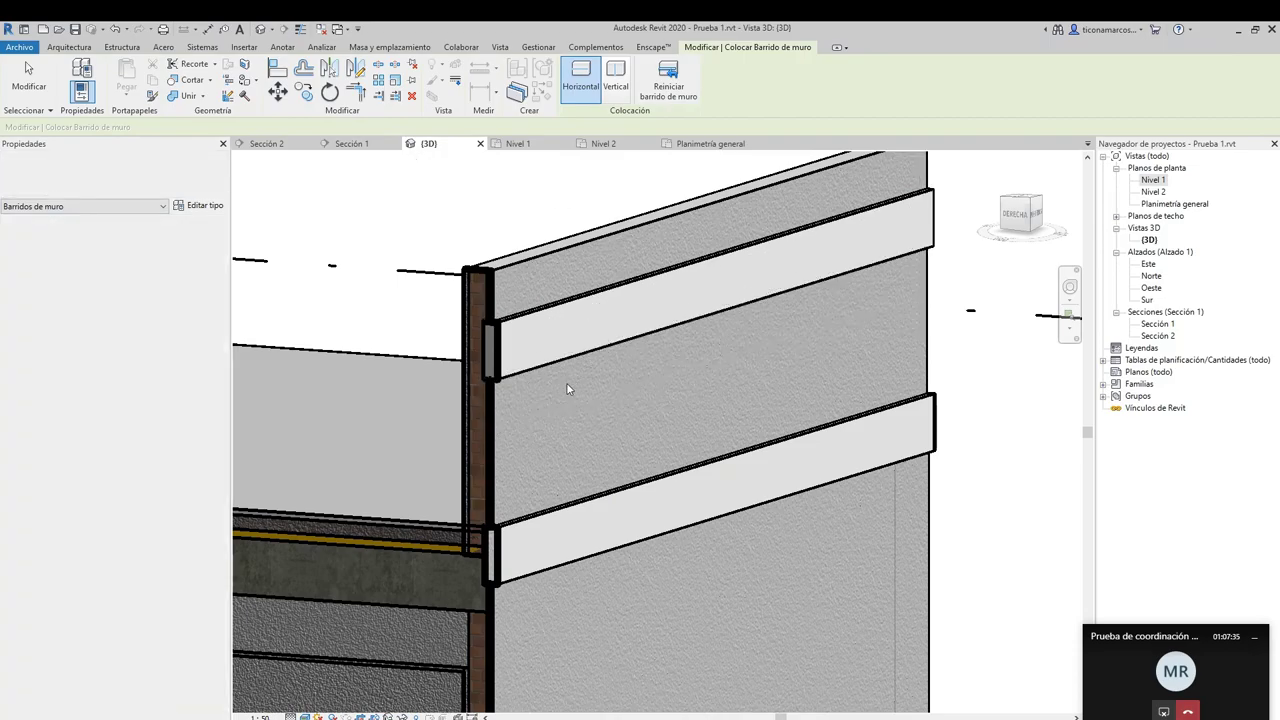
key("Escape")
key("Escape")
Delete both wall sweeps from the outer face, the one at the parapet's base and the upper one
left_click(521, 494)
key("Delete")
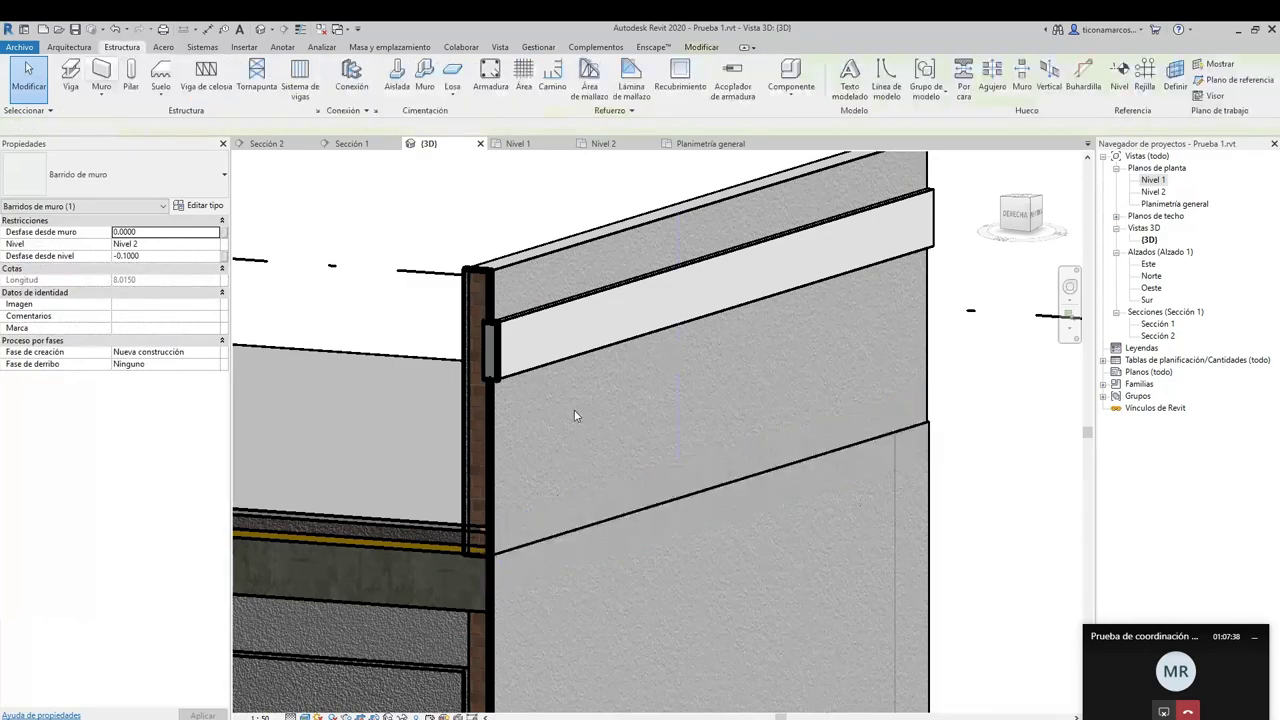
left_click(512, 334)
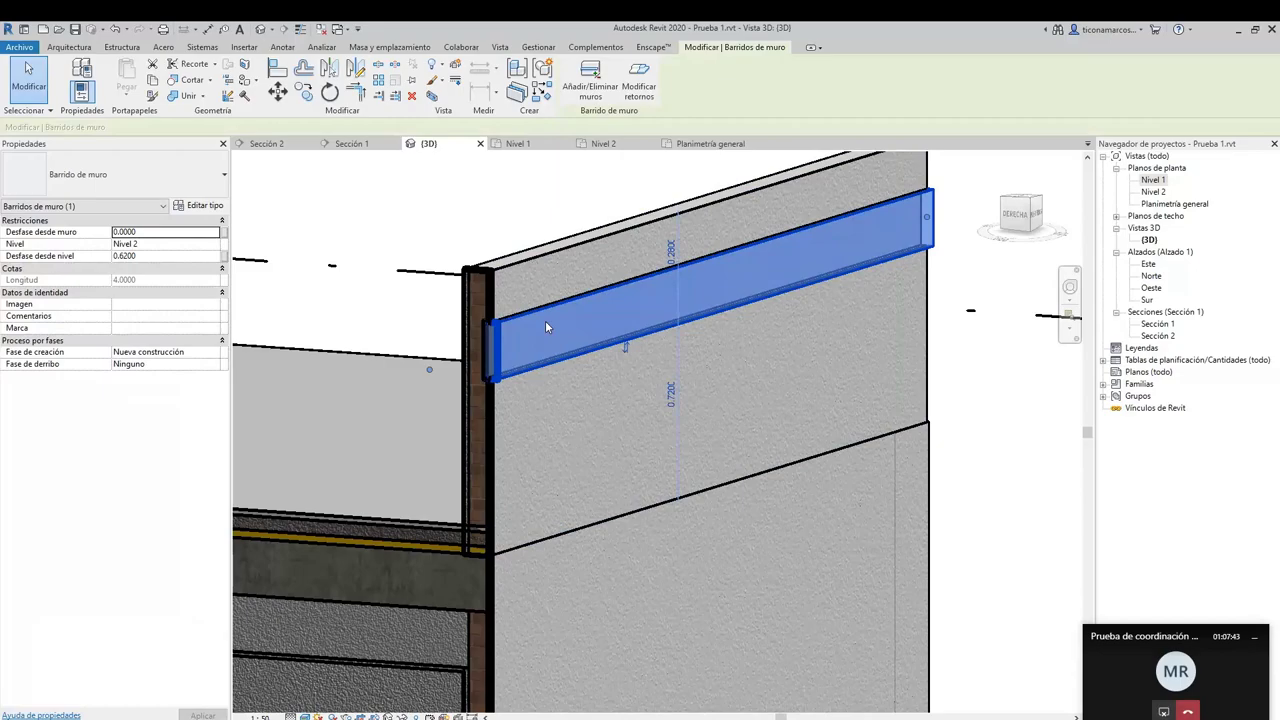
key("Delete")
Preview a wall sweep on the parapet with the Horizontal and Vertical placement options, without placing one
left_click(111, 92)
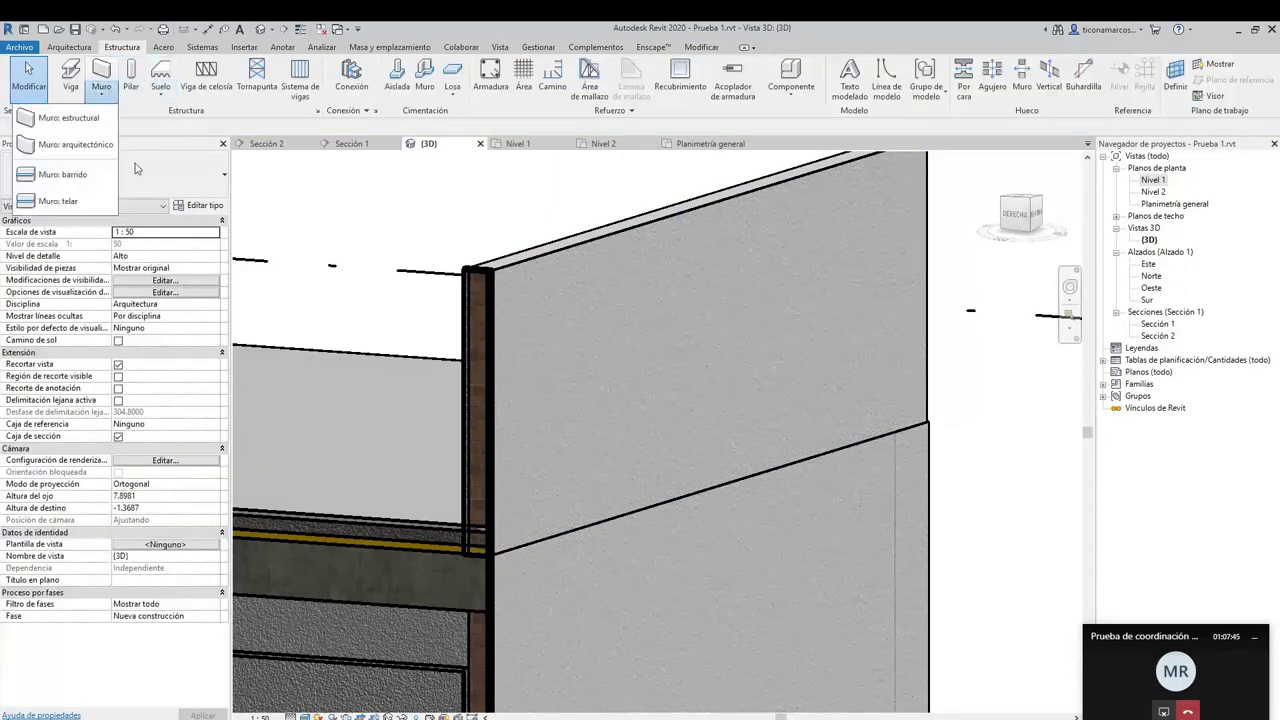
left_click(86, 178)
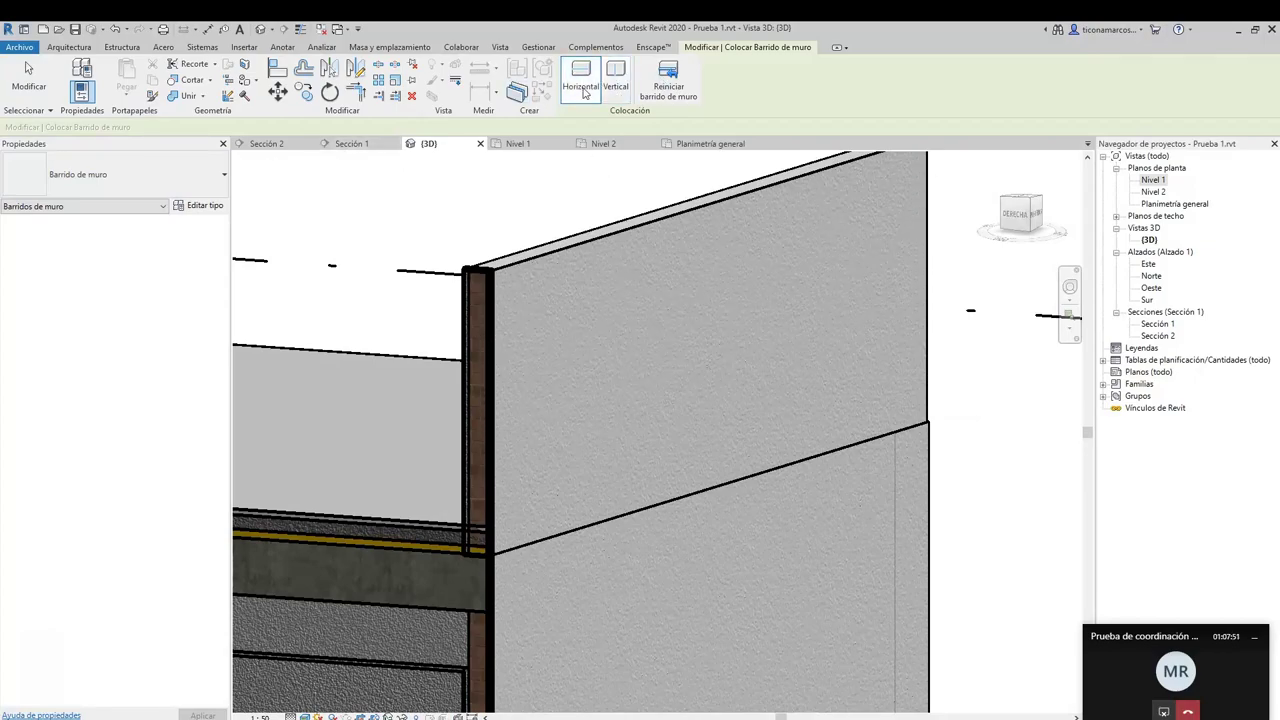
left_click(617, 92)
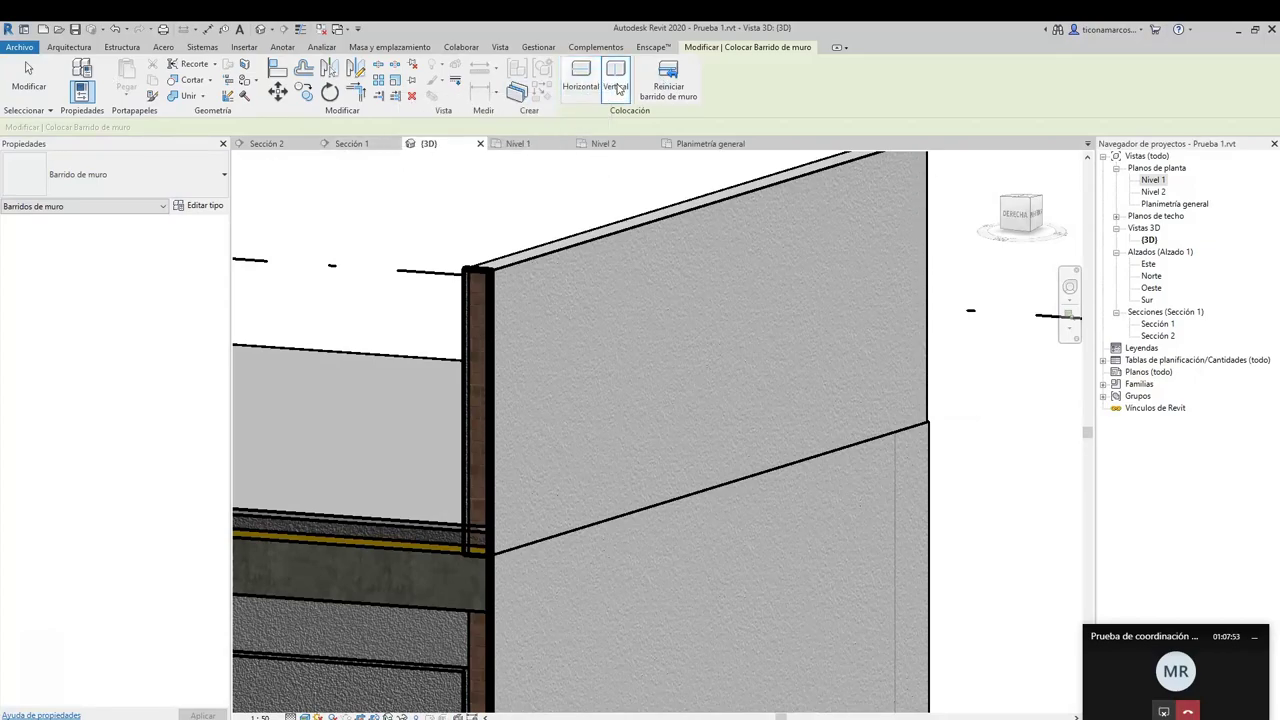
left_click(584, 80)
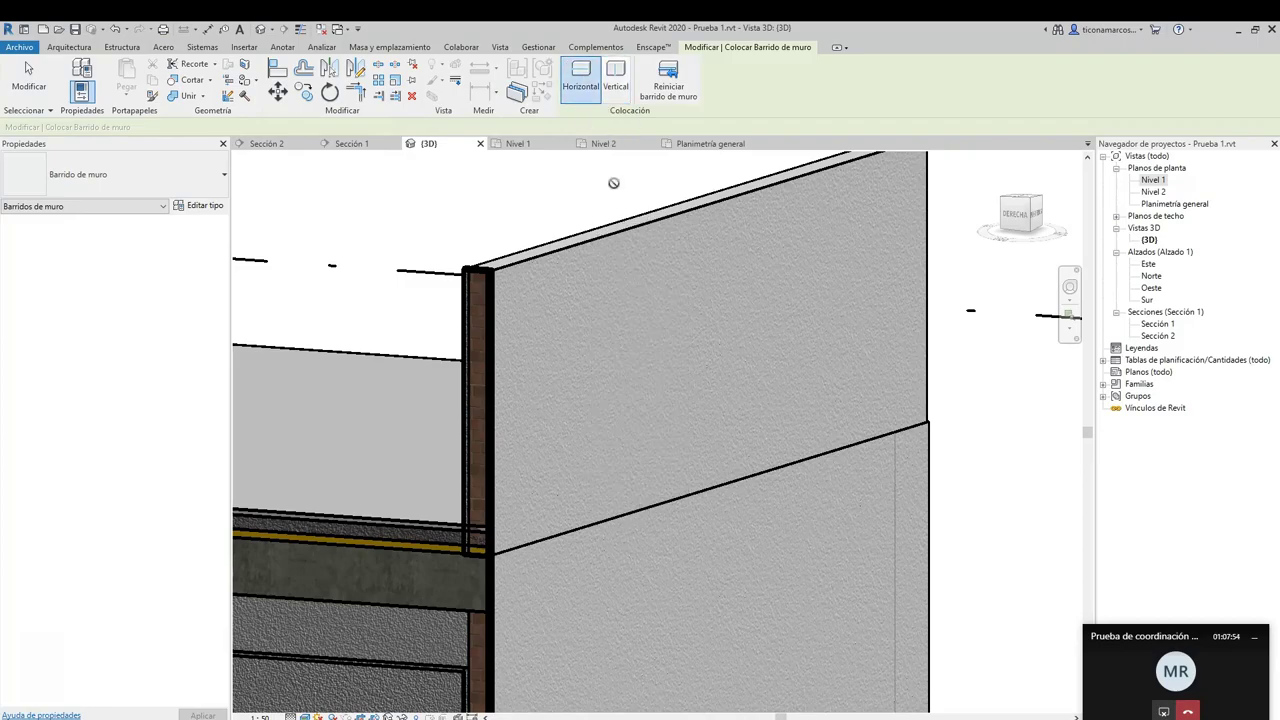
left_click(617, 80)
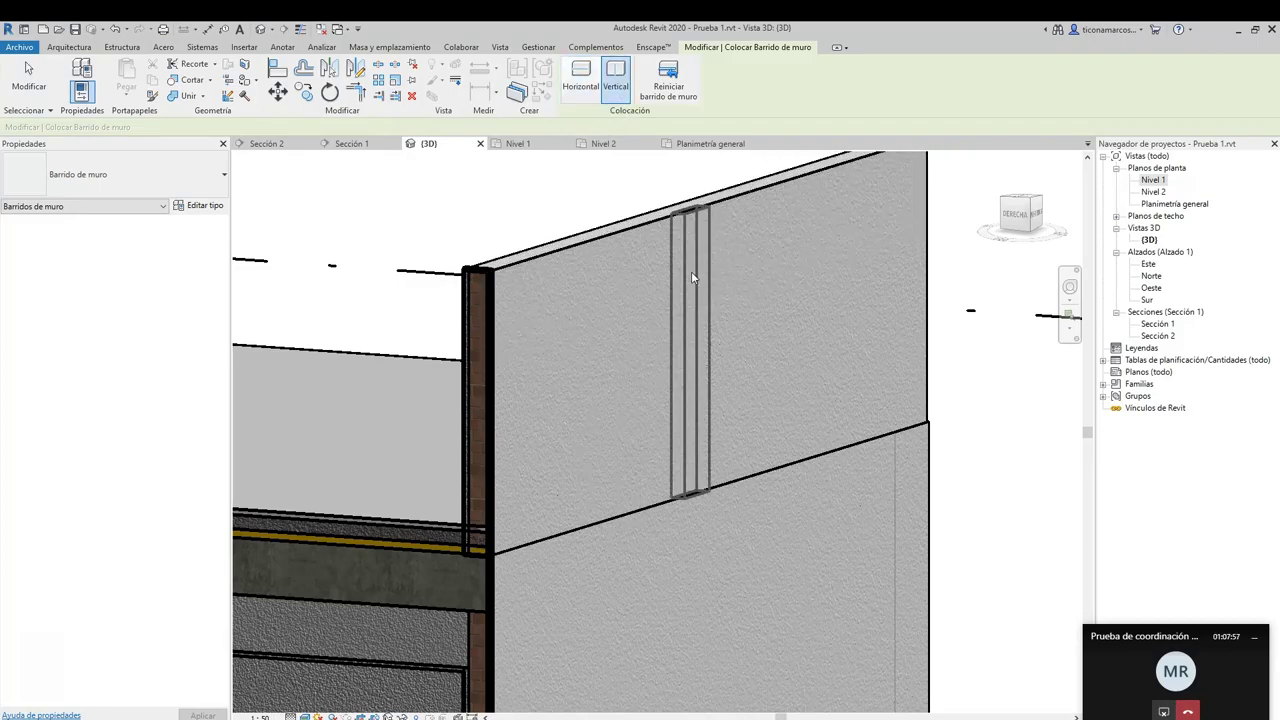
key("Escape")
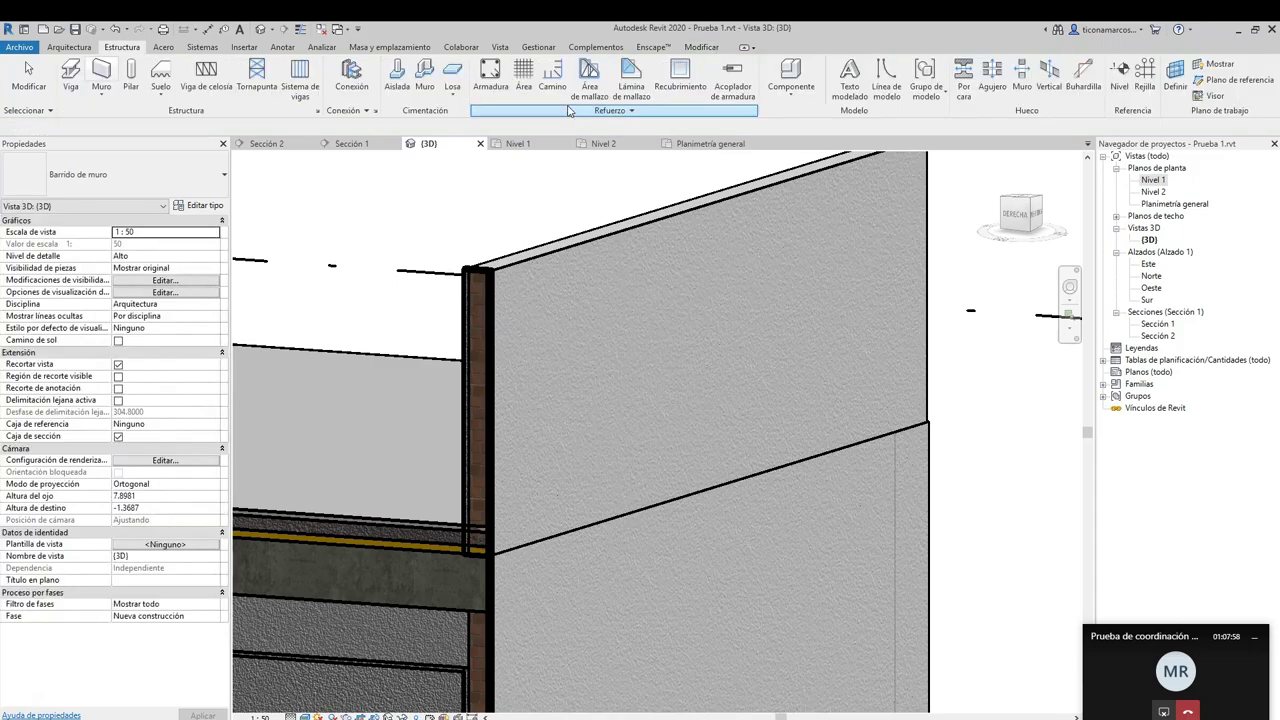
Cut a horizontal wall reveal (Telar) across the upper part of the parapet and undo it
left_click(101, 92)
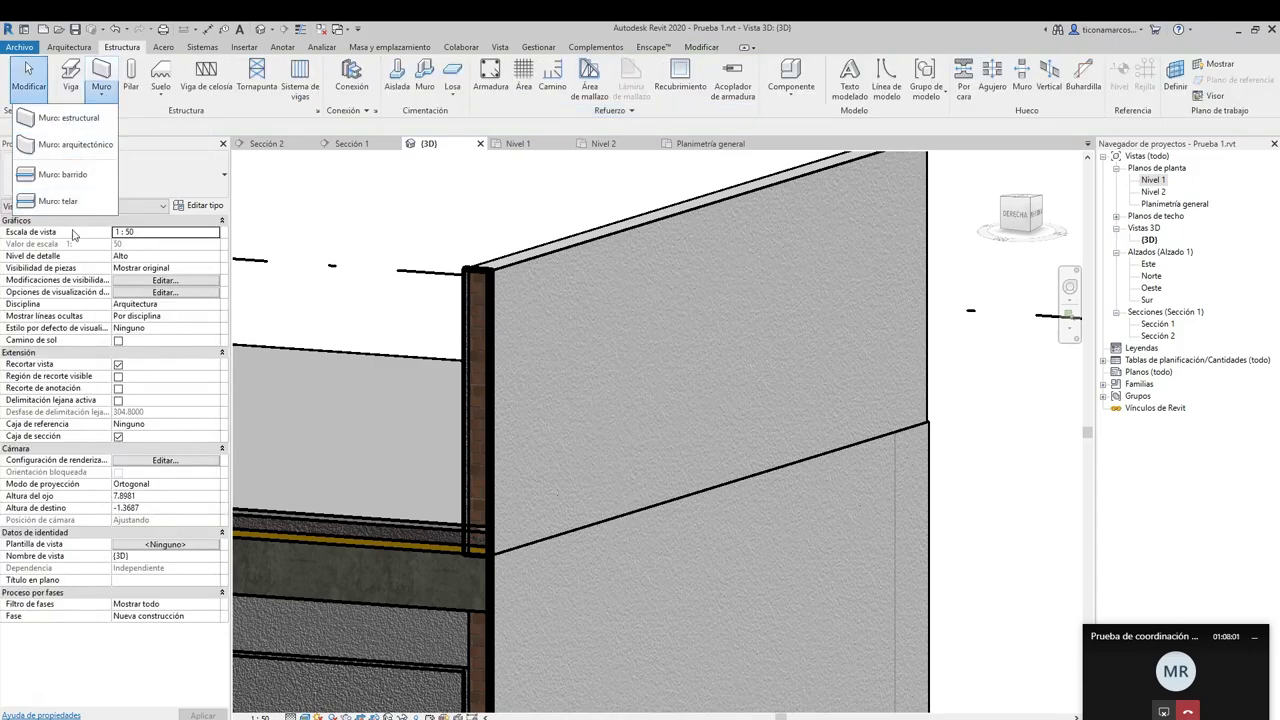
left_click(57, 201)
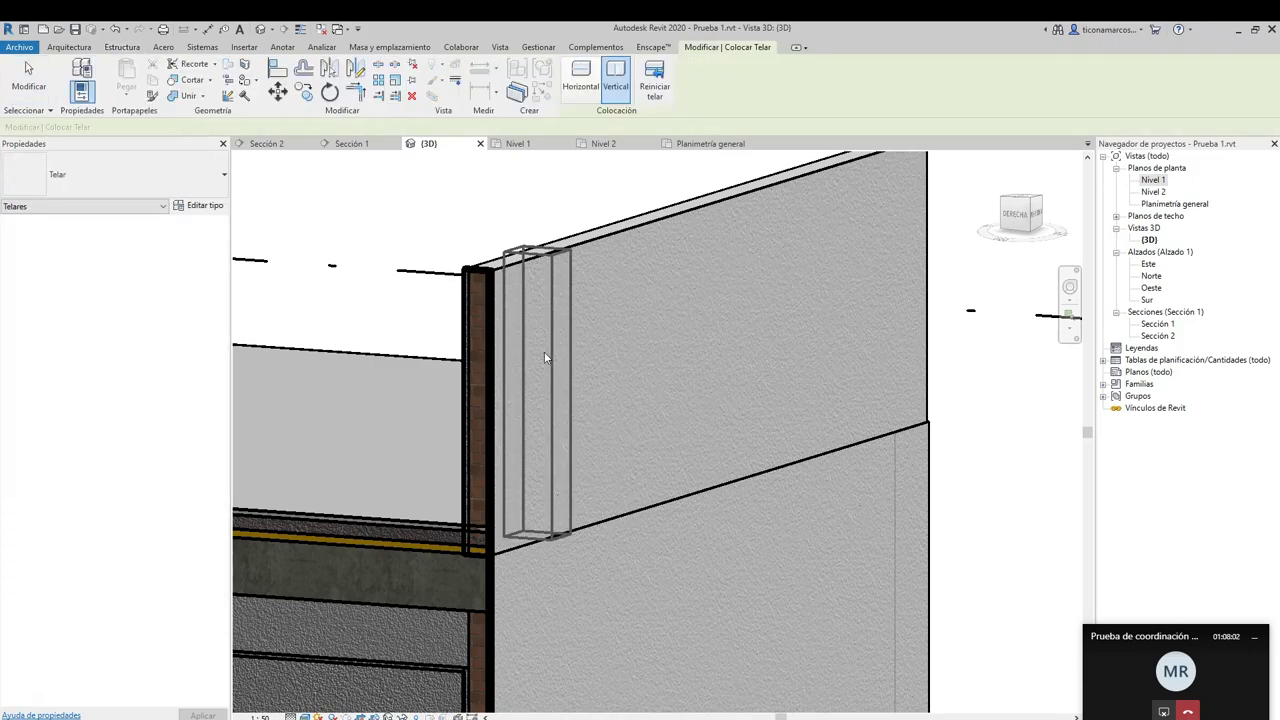
left_click(583, 80)
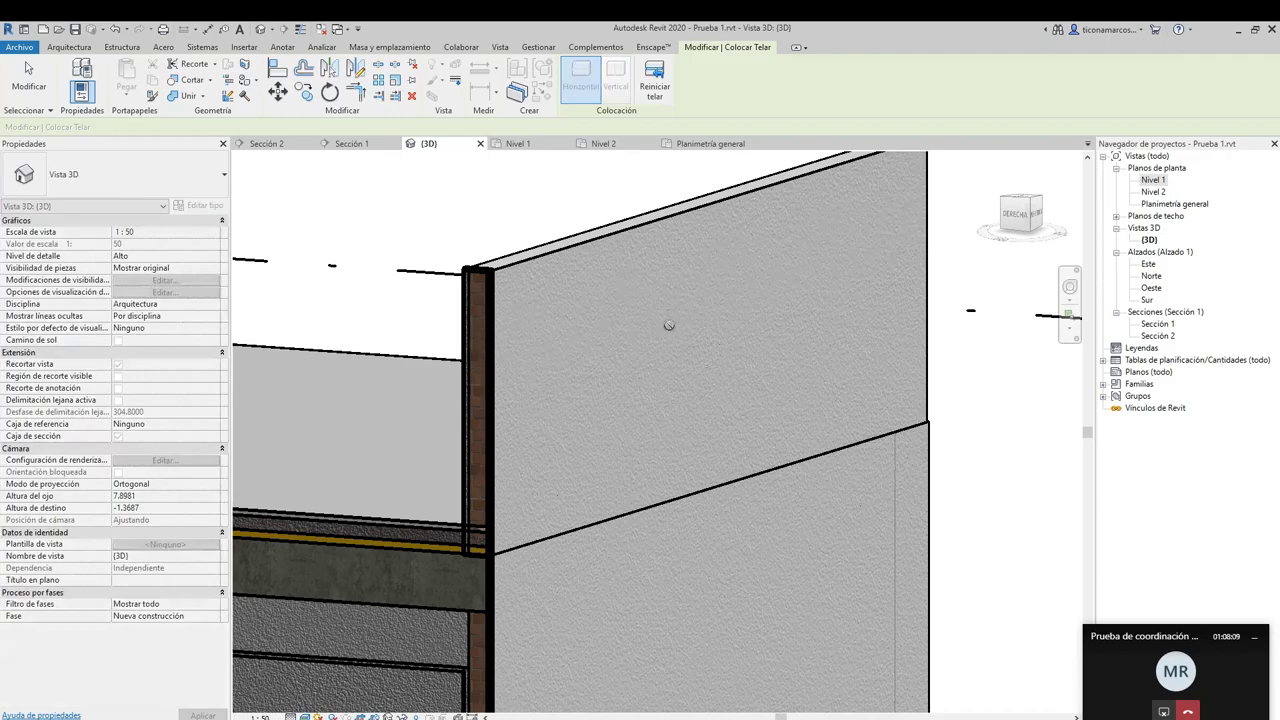
left_click(646, 316)
key("Escape")
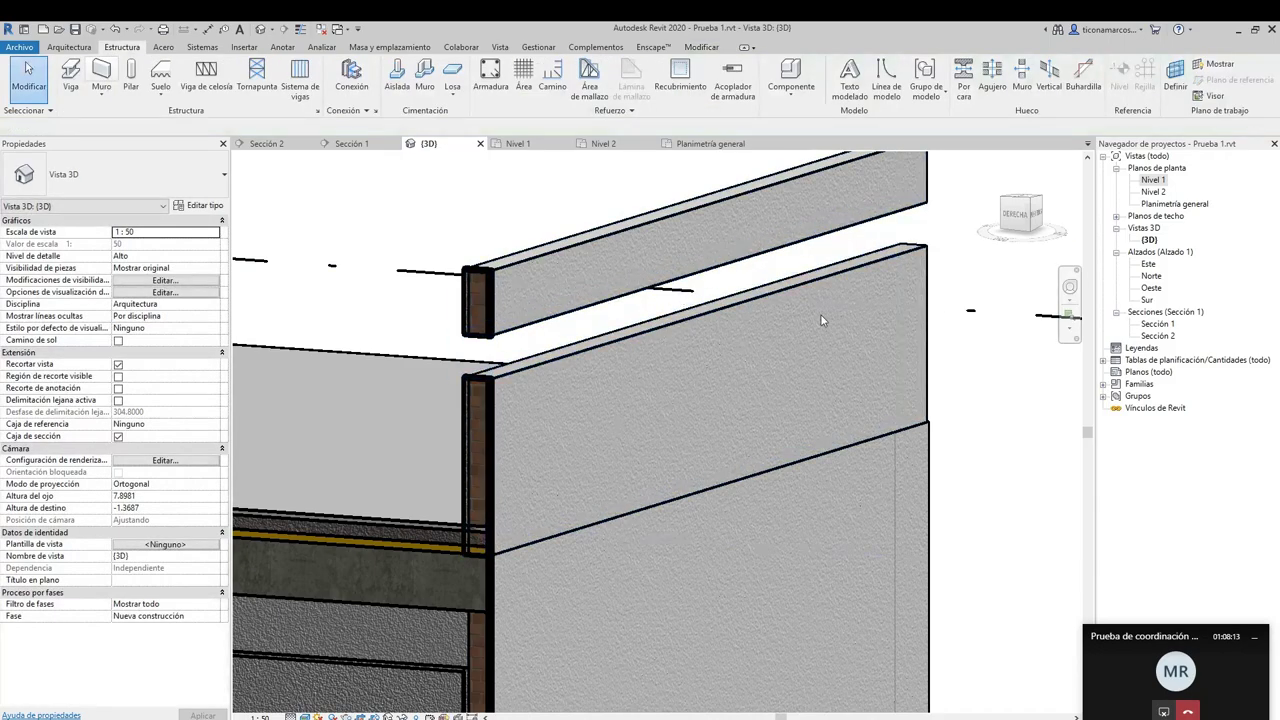
key("ctrl+z")
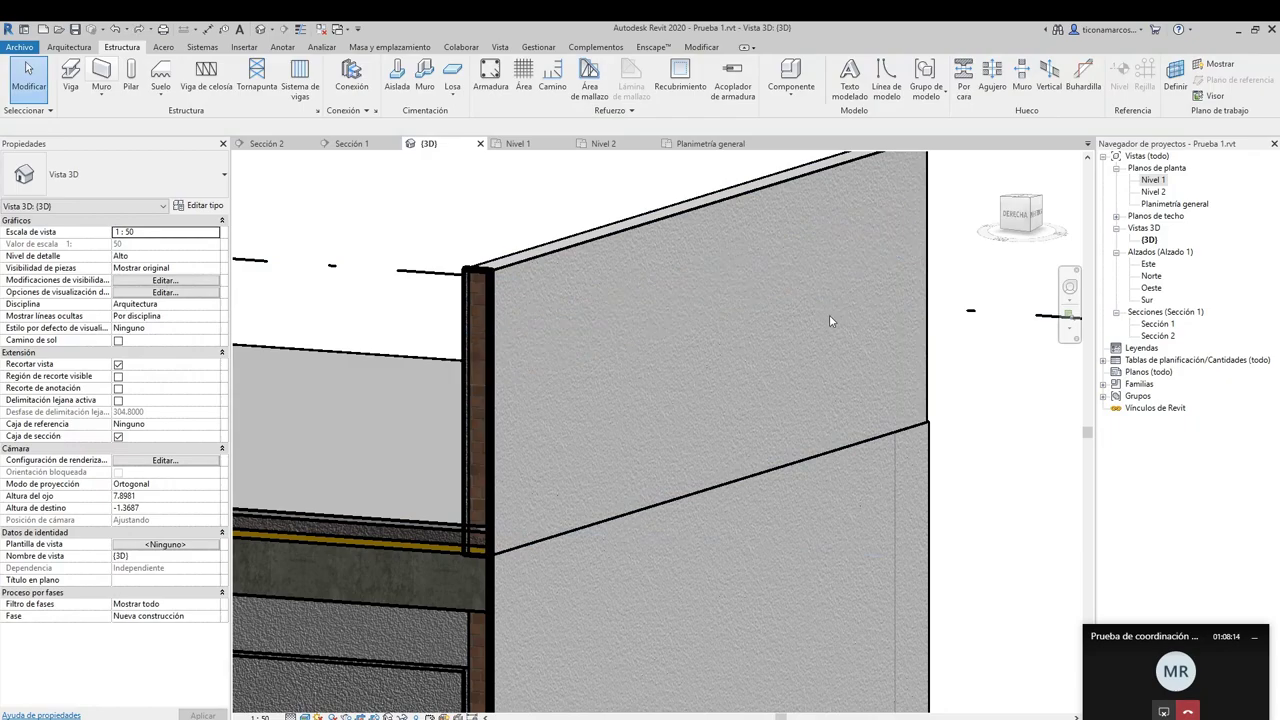
Examine the Partición con capa de yeso wall in the 3D view, checking its joints with the upper and lower slabs
scroll(829, 321, "down", 4)
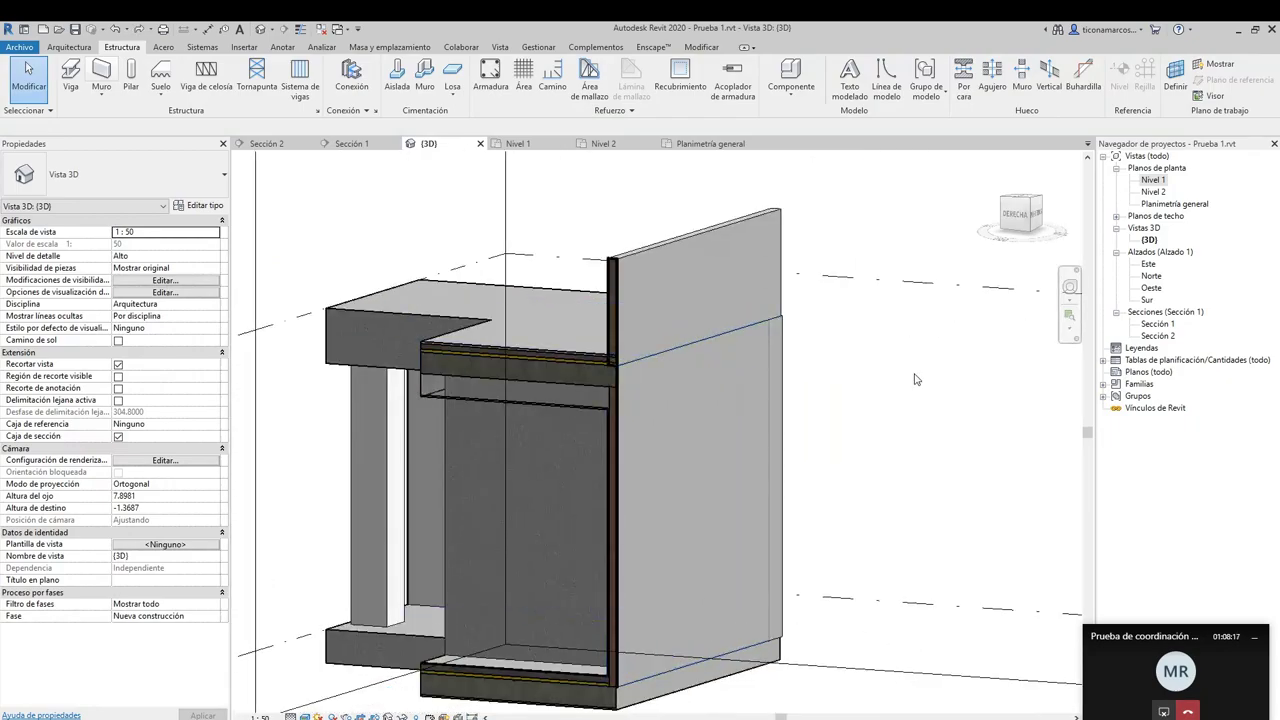
left_click_drag(984, 238, 755, 496)
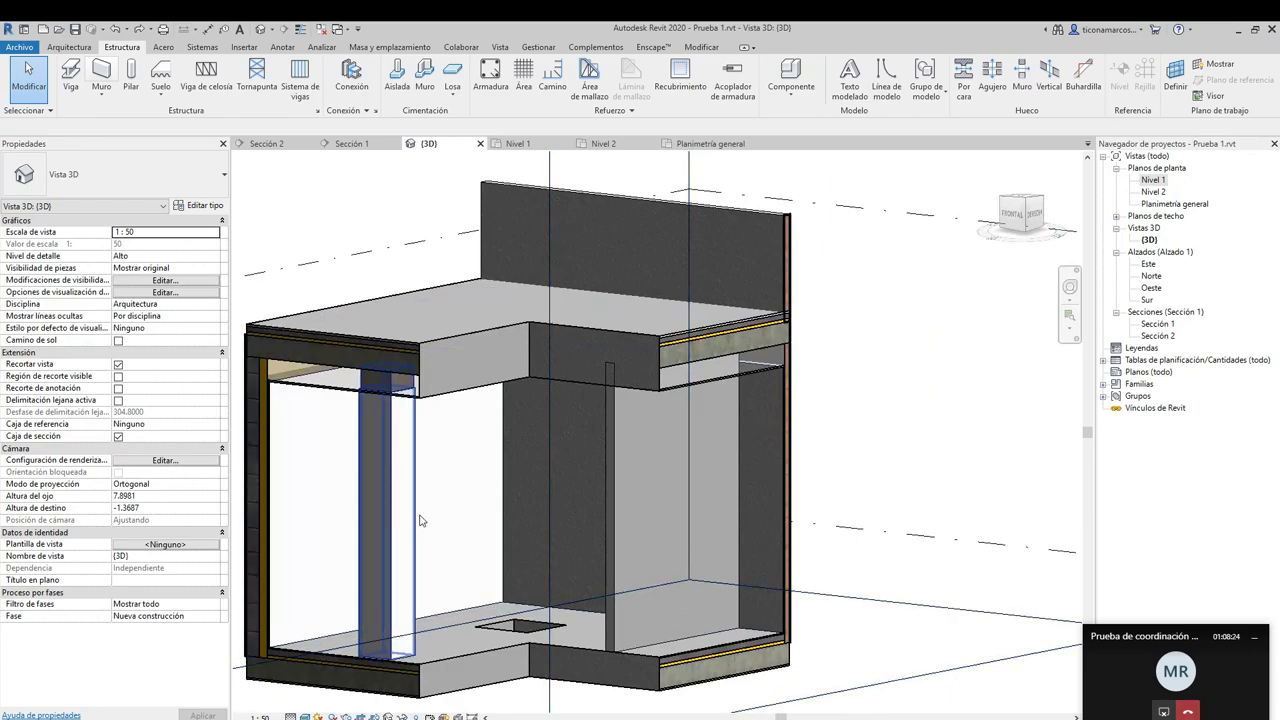
middle_click_drag(421, 520, 538, 457)
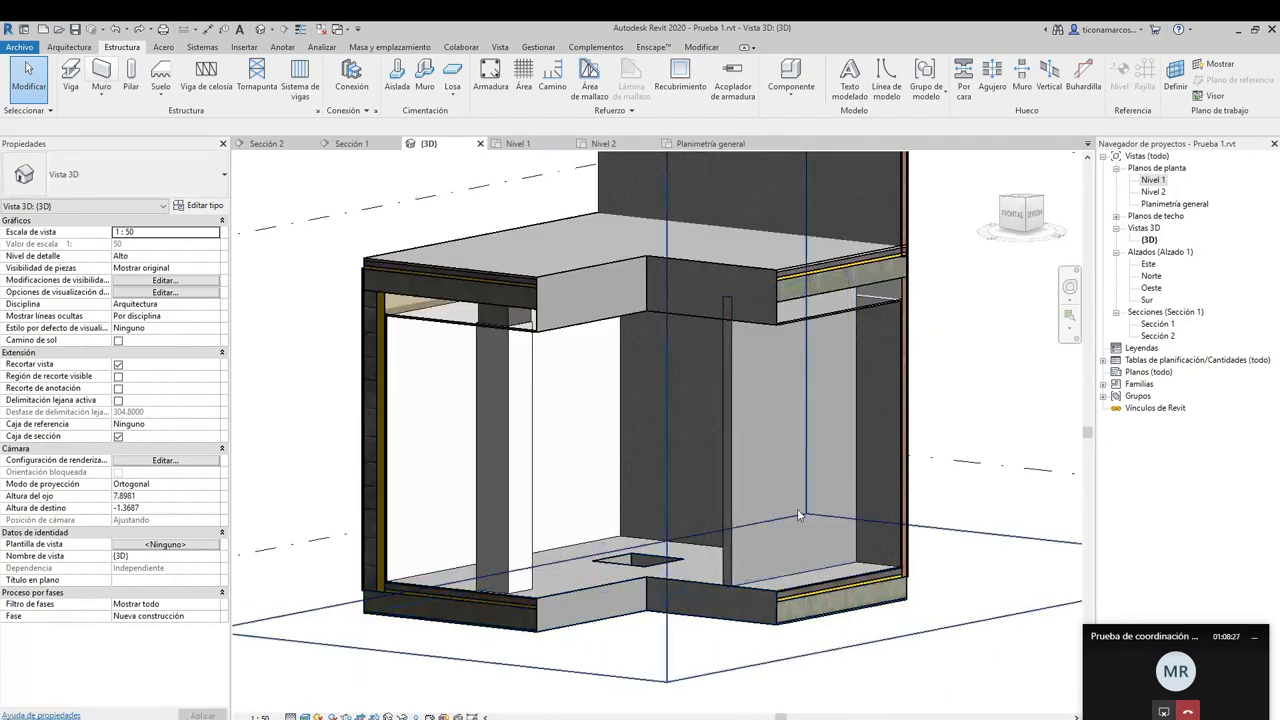
left_click(733, 546)
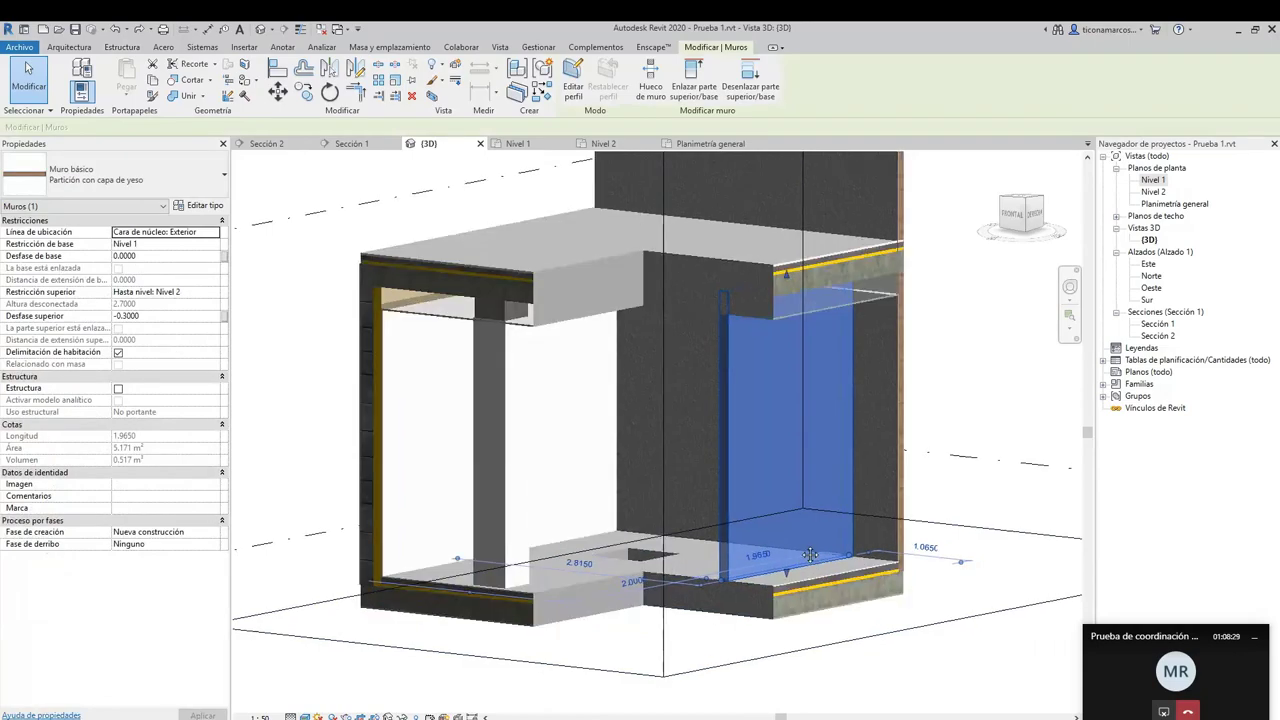
middle_click_drag(722, 588, 647, 542)
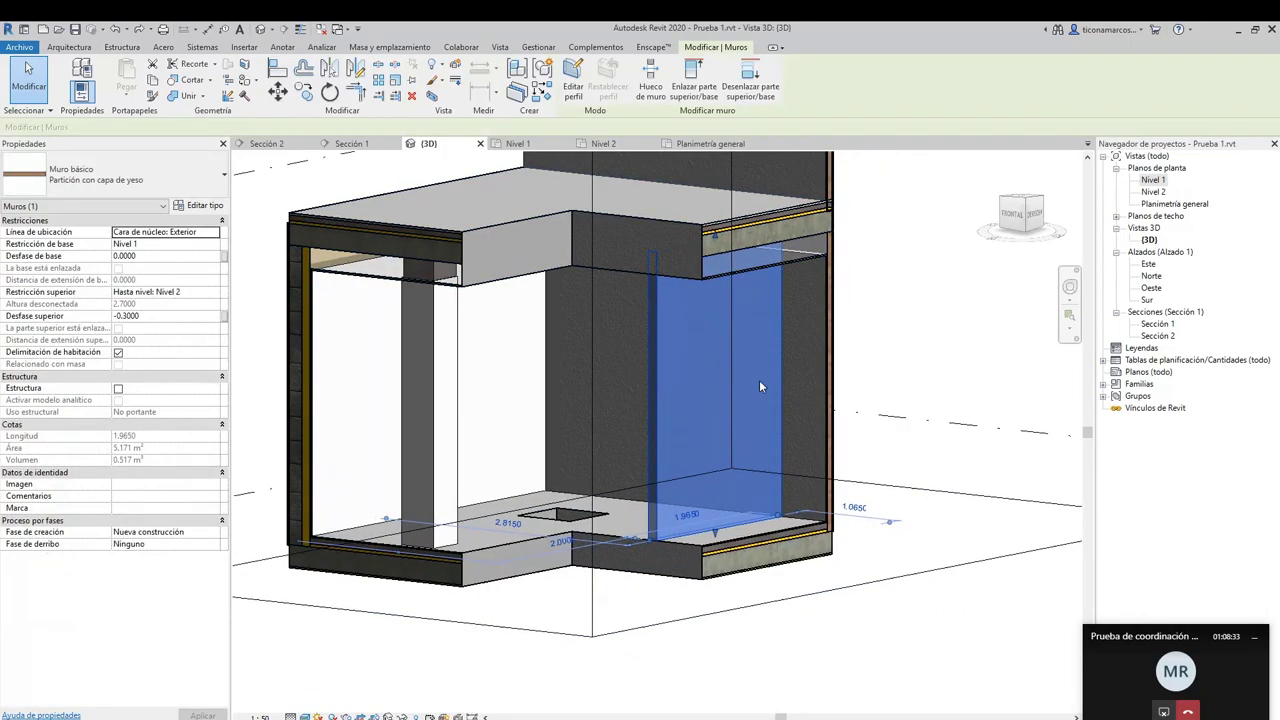
scroll(653, 548, "up", 3)
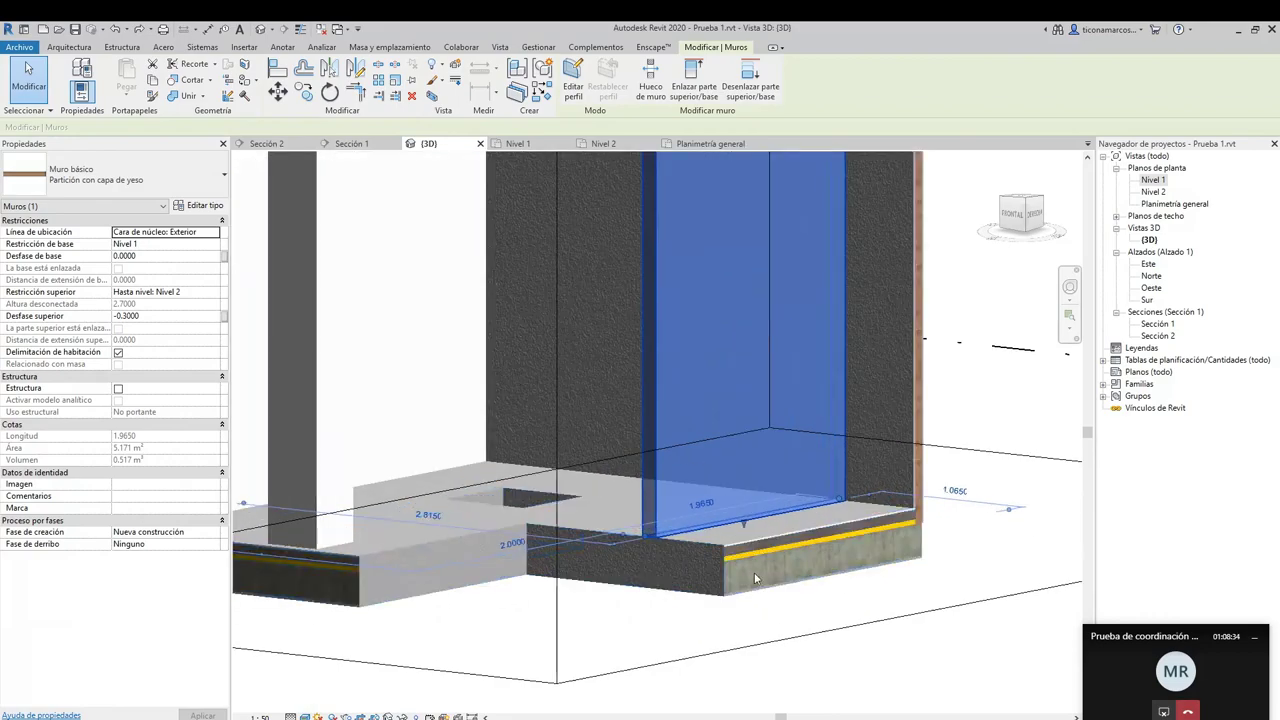
scroll(763, 536, "up", 5)
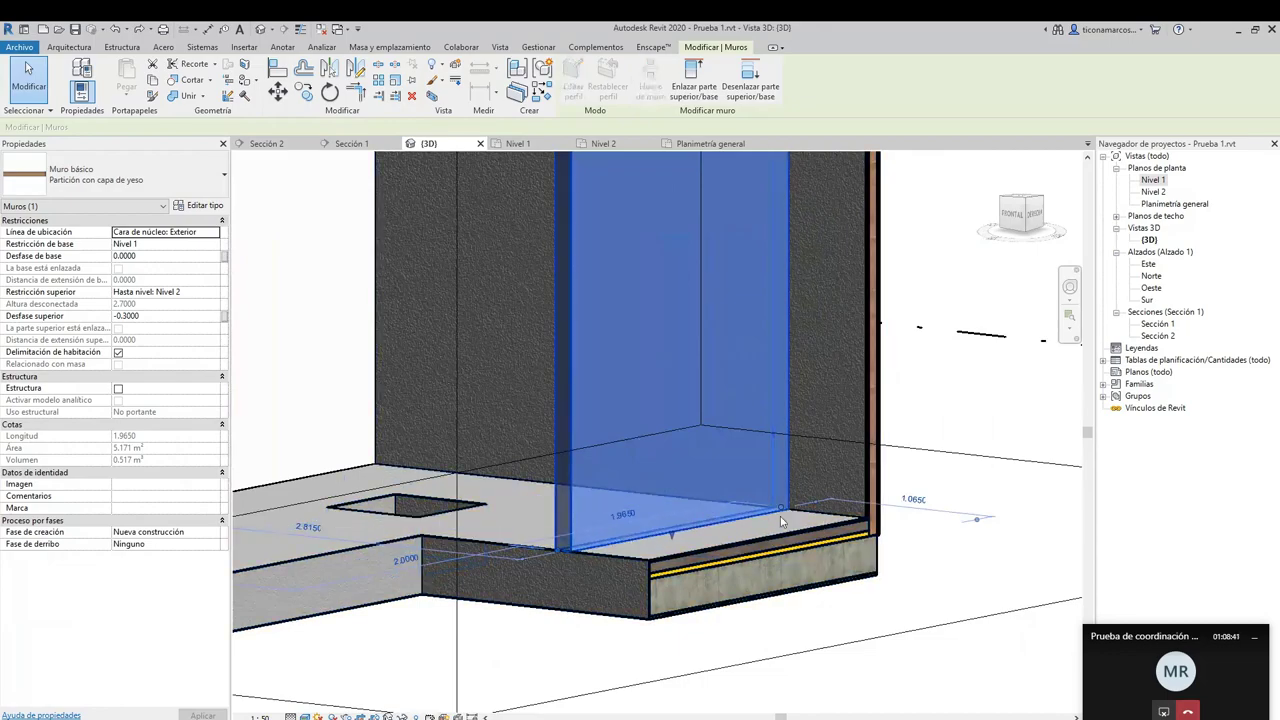
scroll(727, 542, "down", 2)
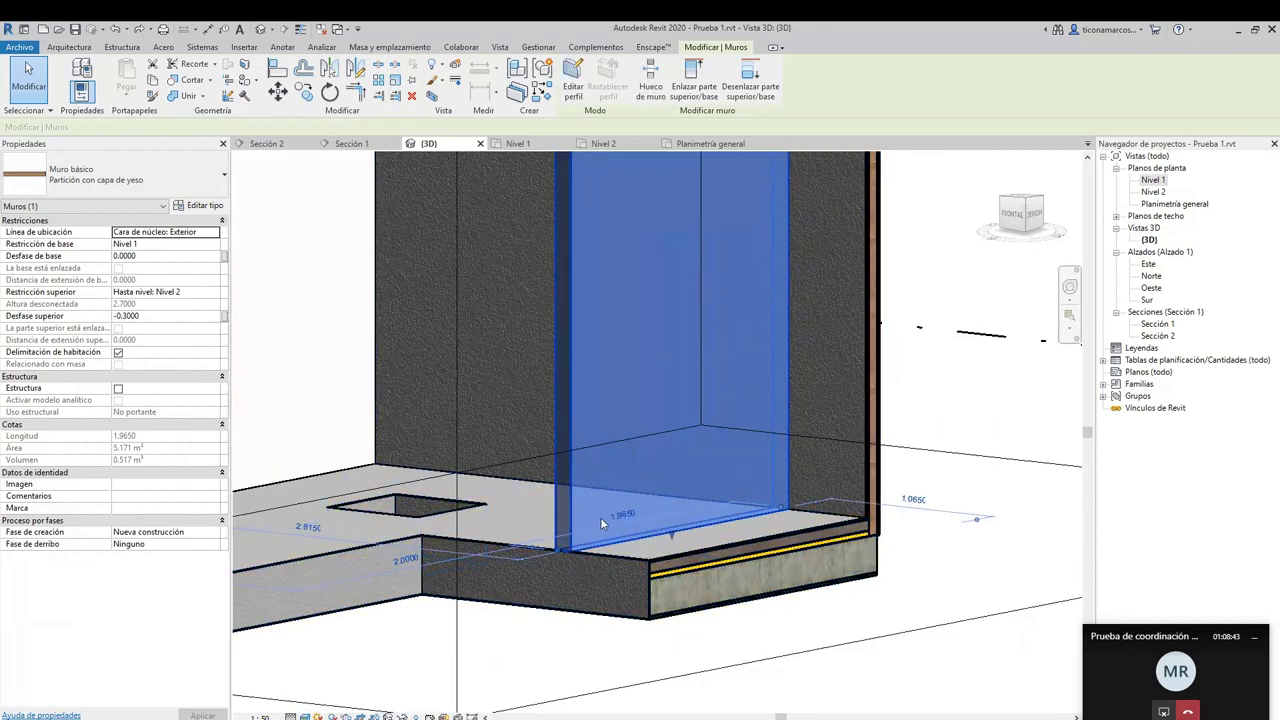
scroll(672, 533, "down", 2)
middle_click_drag(672, 533, 594, 362, "shift")
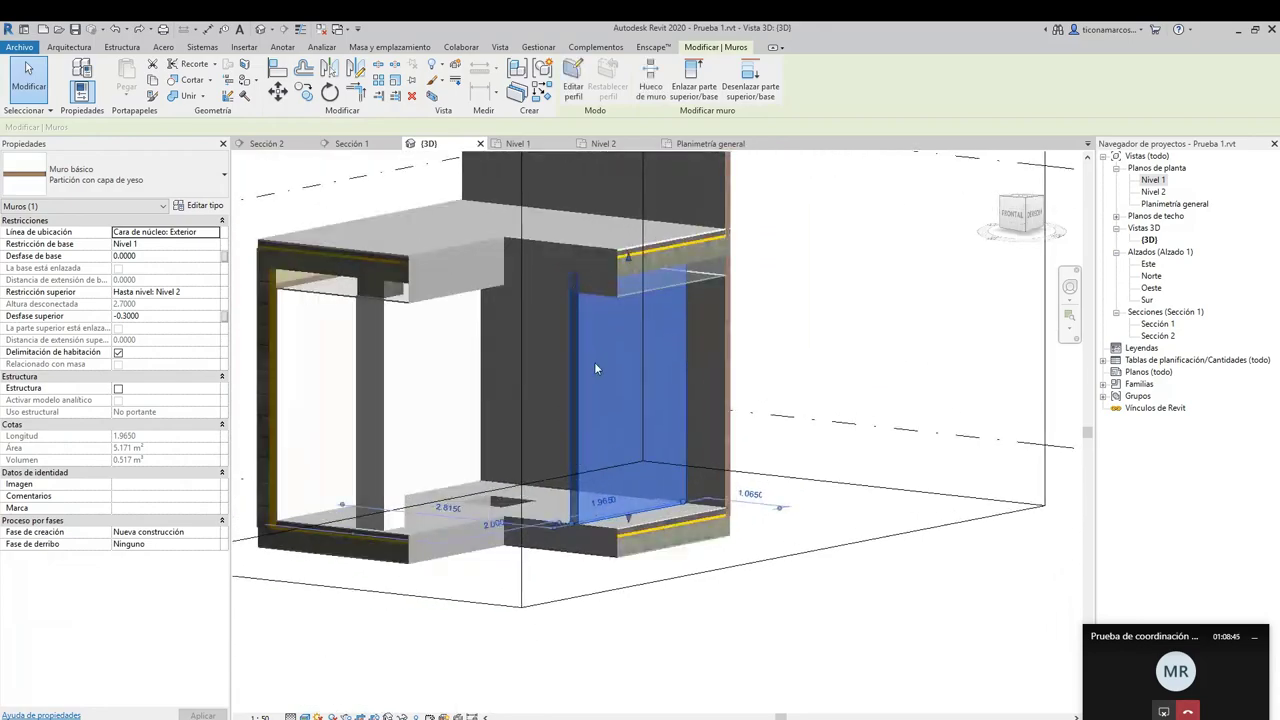
left_click(838, 326)
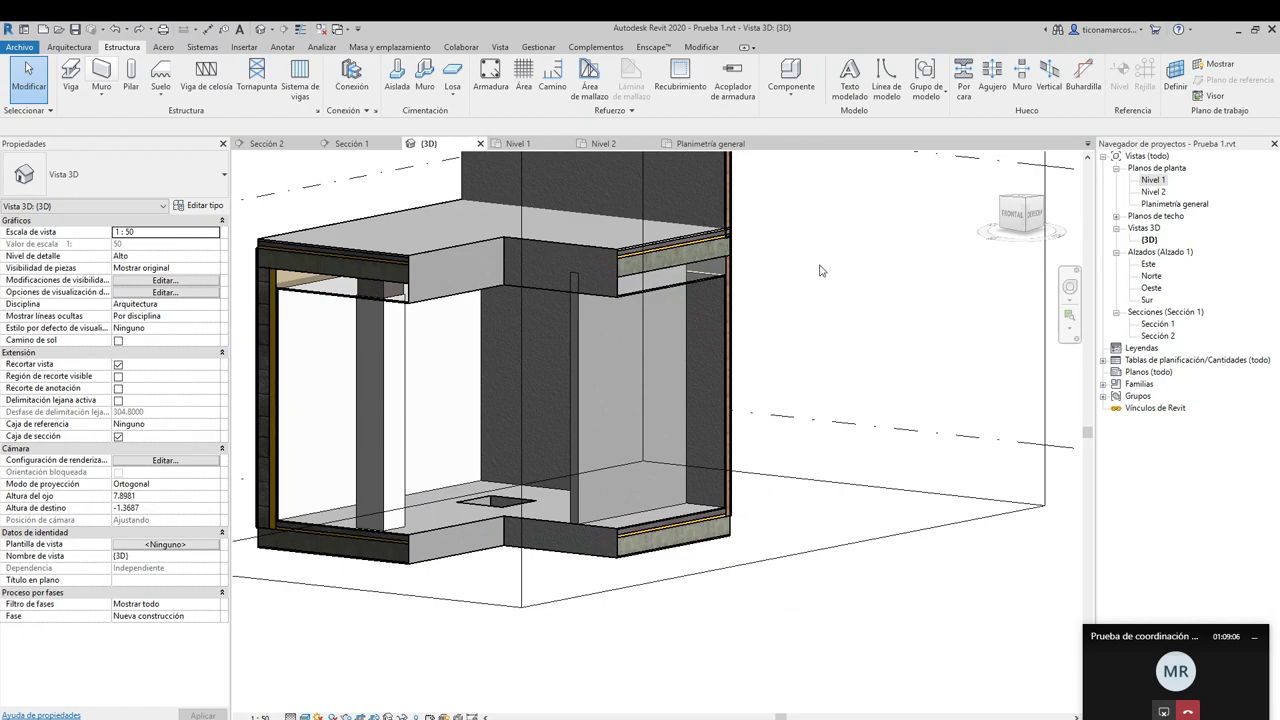
Inspect the upper slab's cut edge, the ceiling void beneath it and their joints with the outer wall and column
scroll(820, 270, "up", 5)
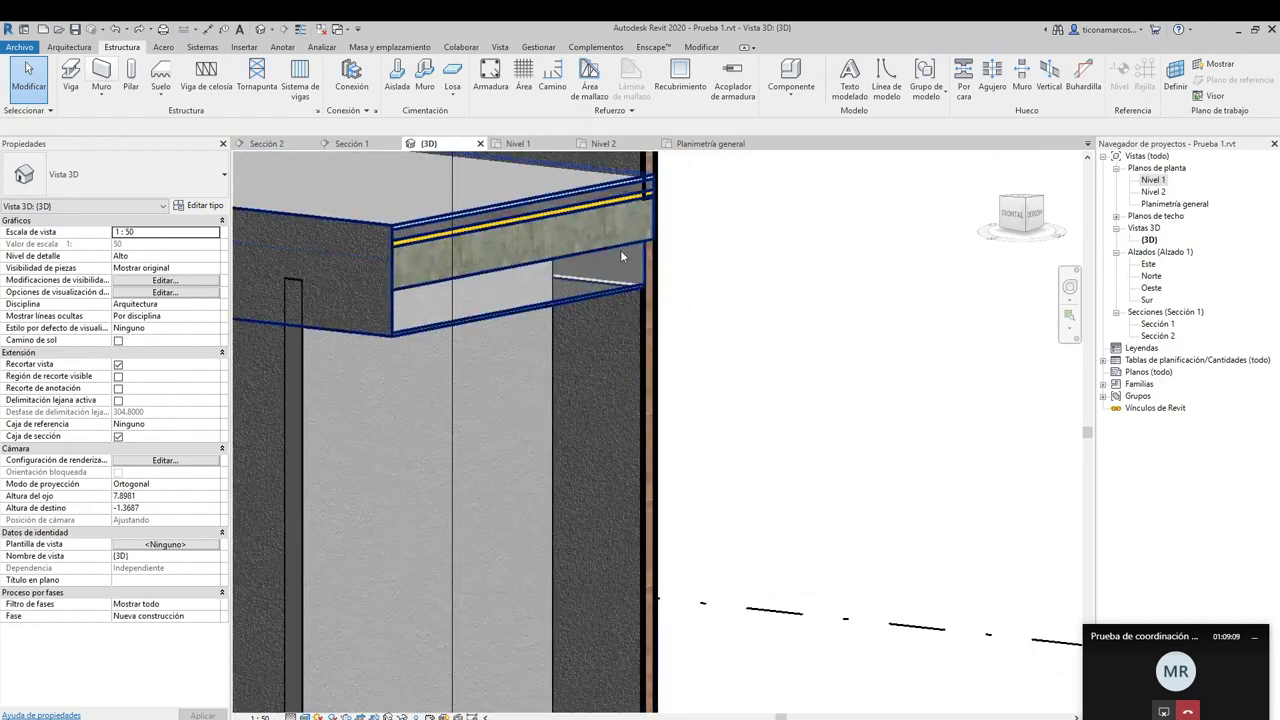
scroll(690, 285, "down", 2)
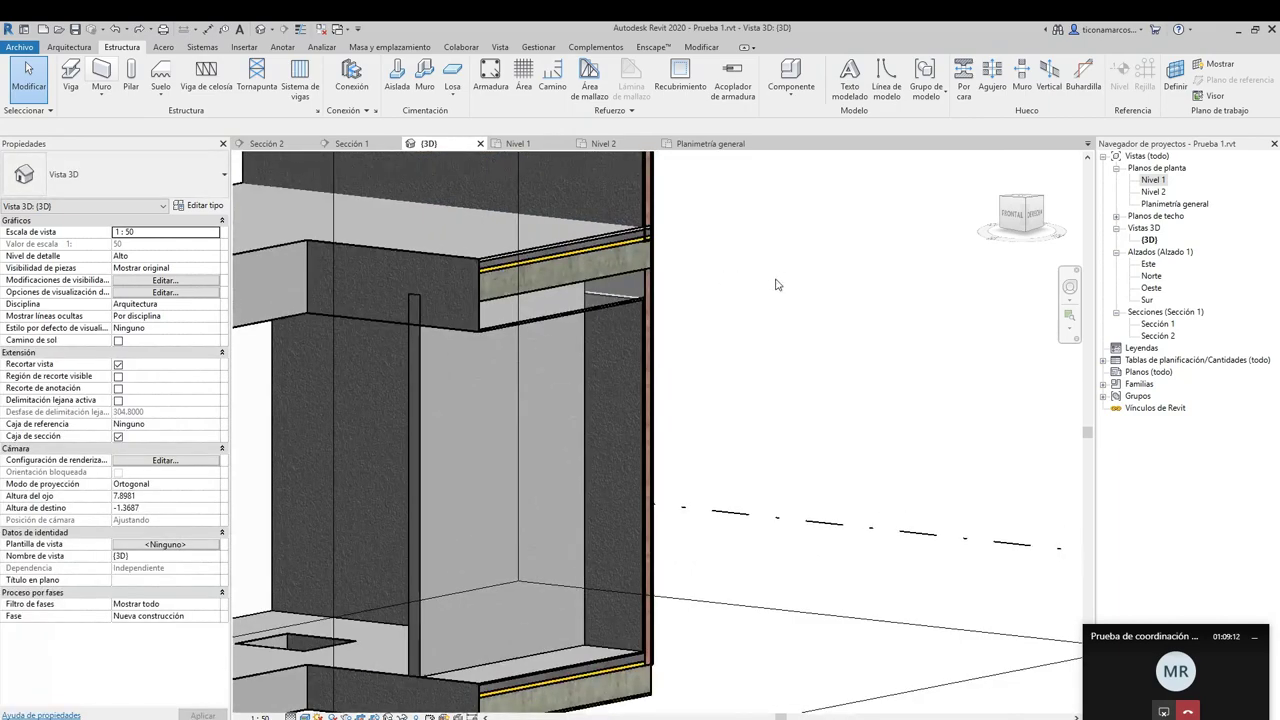
scroll(776, 285, "up", 3)
scroll(843, 377, "down", 2)
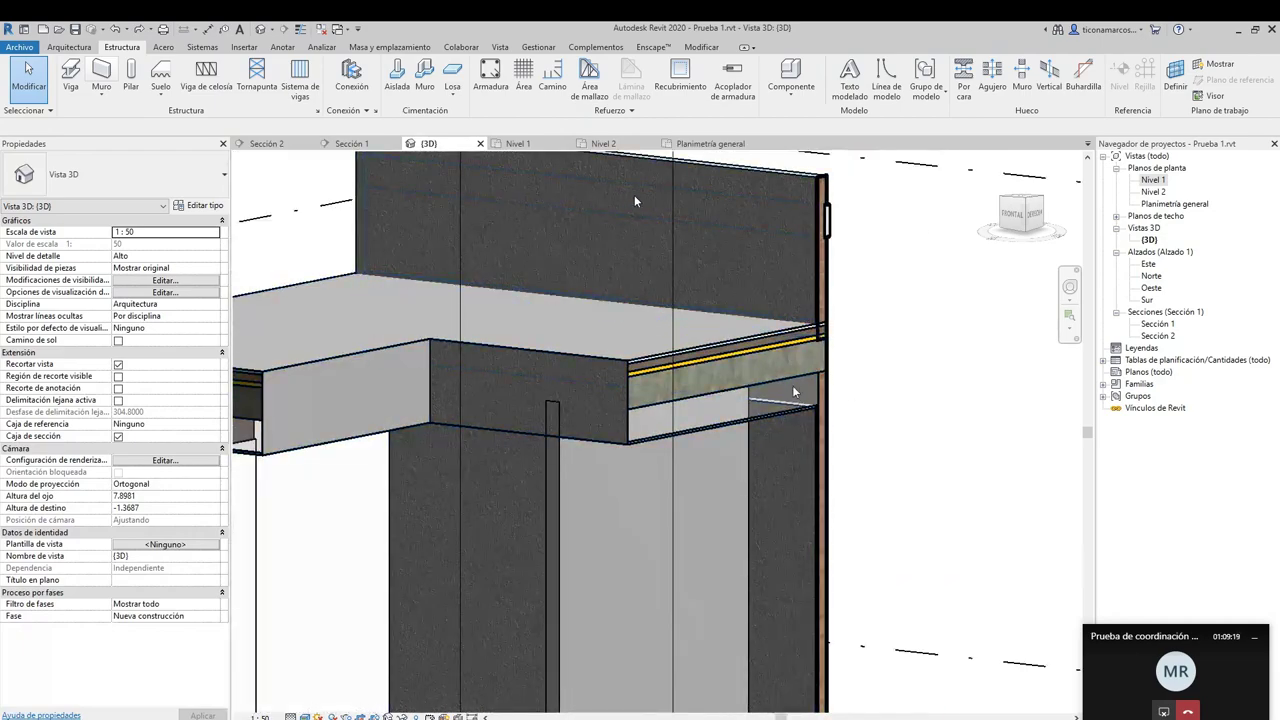
scroll(630, 201, "down", 4)
scroll(1008, 248, "up", 2)
scroll(691, 375, "up", 3)
middle_click_drag(691, 375, 691, 378, "shift")
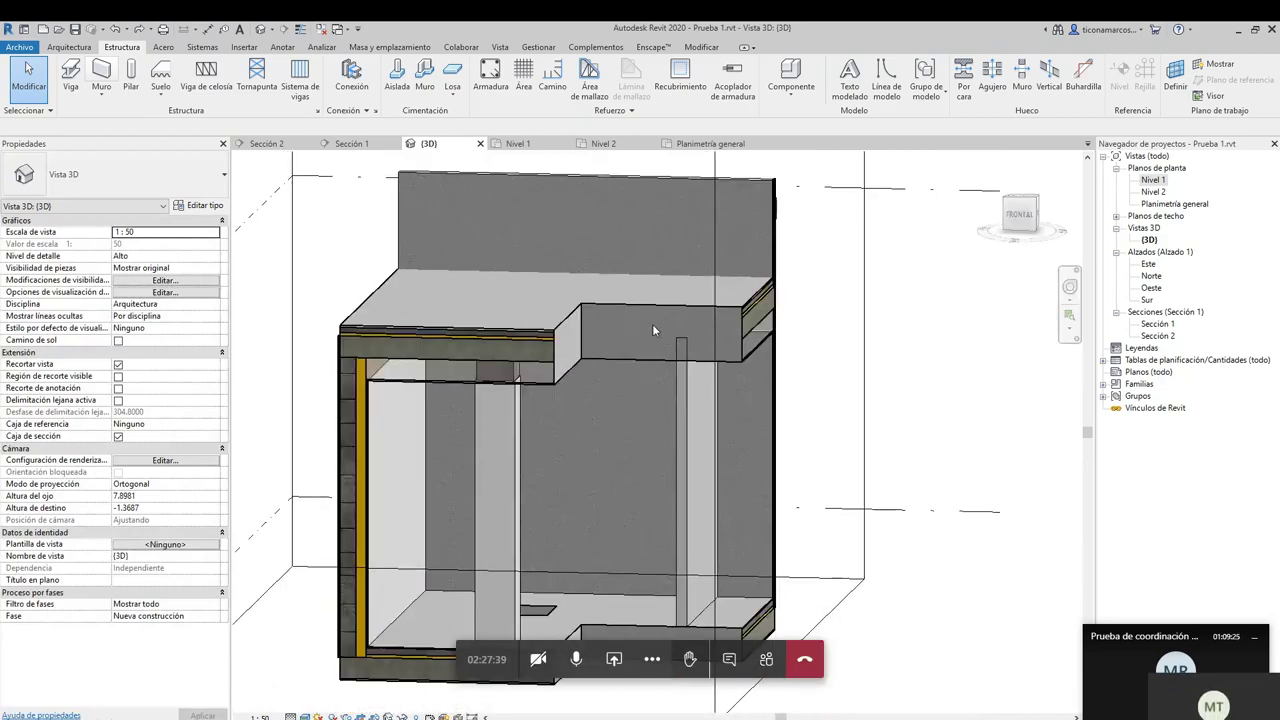
scroll(668, 380, "up", 3)
scroll(668, 380, "down", 3)
scroll(601, 205, "up", 3)
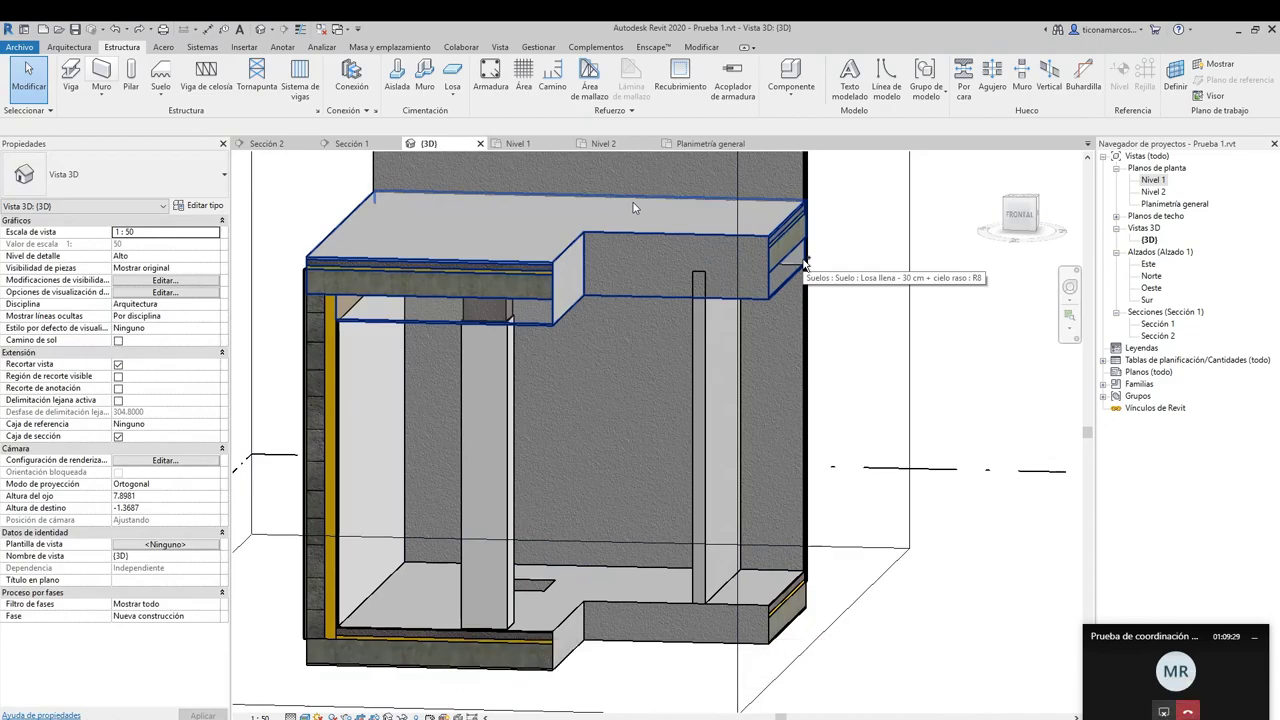
scroll(803, 262, "up", 3)
scroll(803, 262, "down", 3)
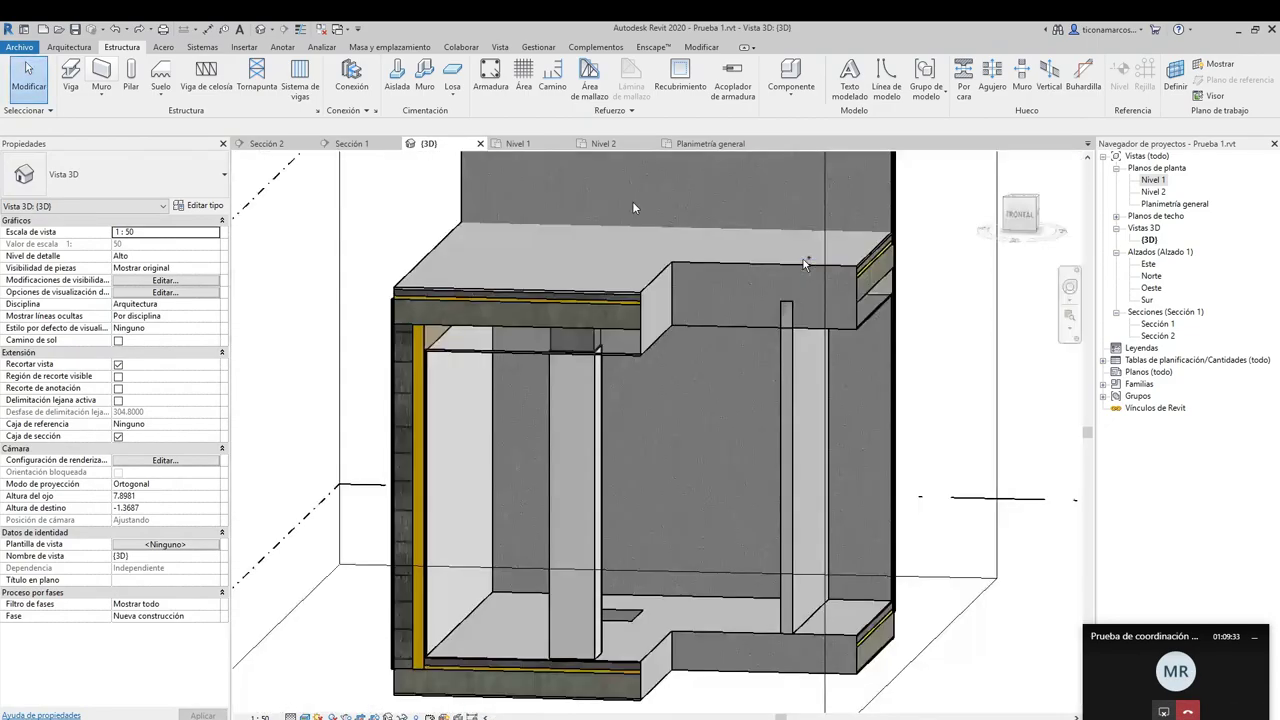
scroll(803, 263, "up", 3)
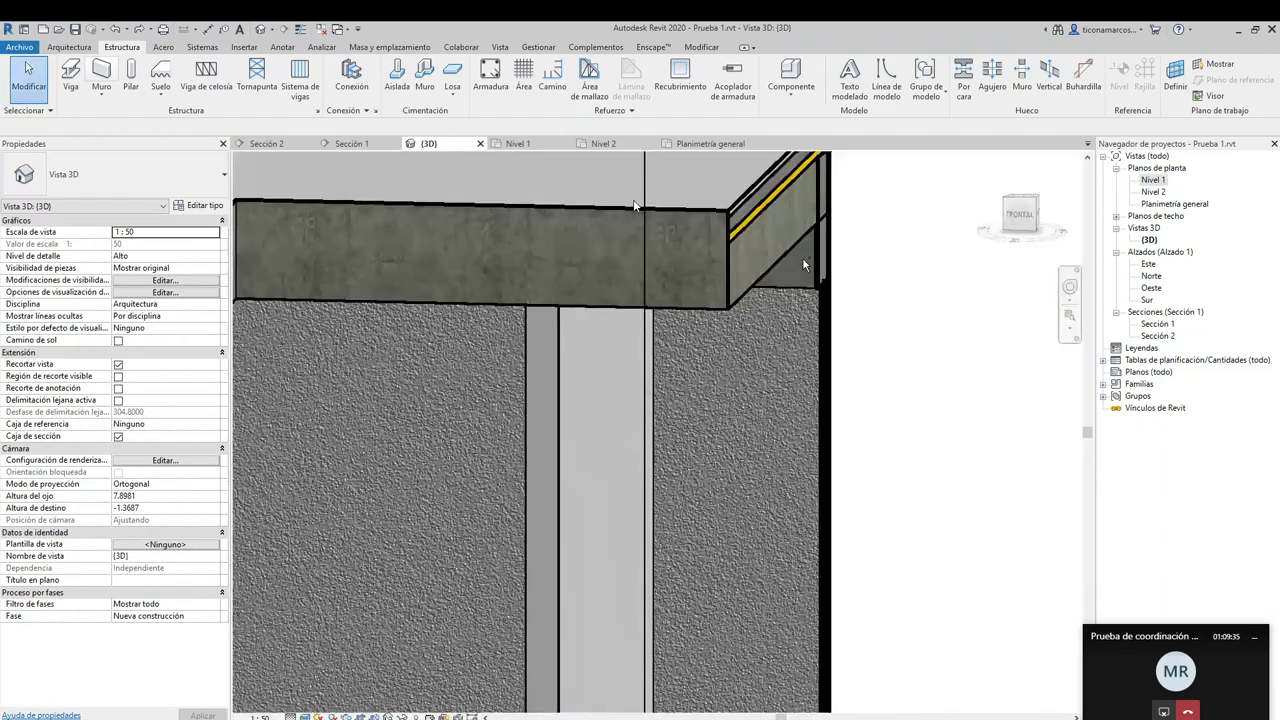
Redo the last undone change in the 3D model
scroll(803, 259, "down", 2)
scroll(803, 259, "down", 2)
scroll(803, 259, "up", 2)
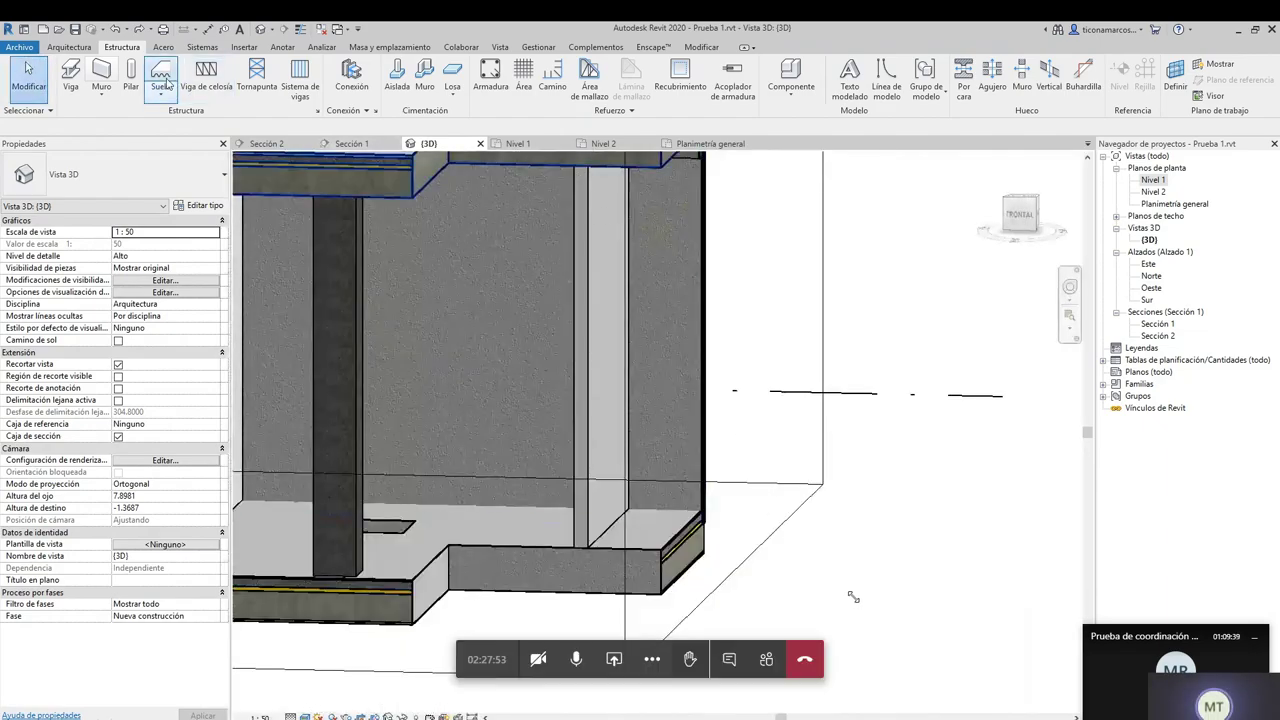
left_click(141, 30)
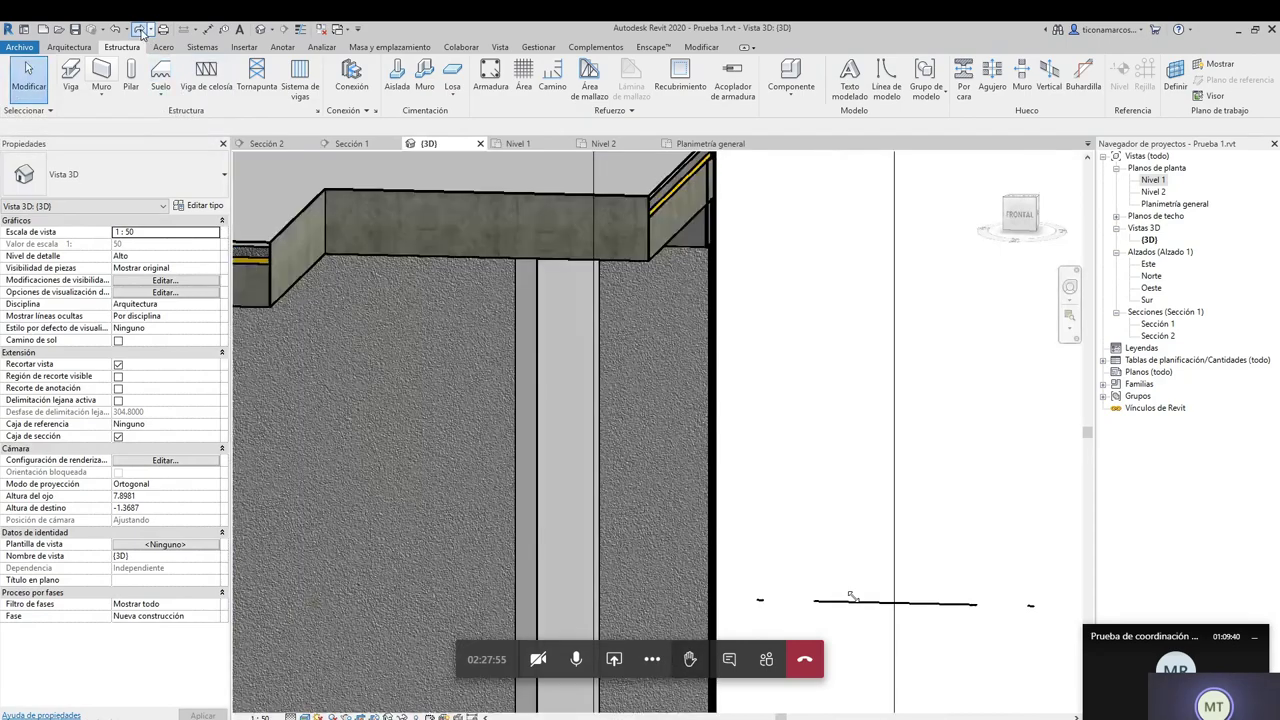
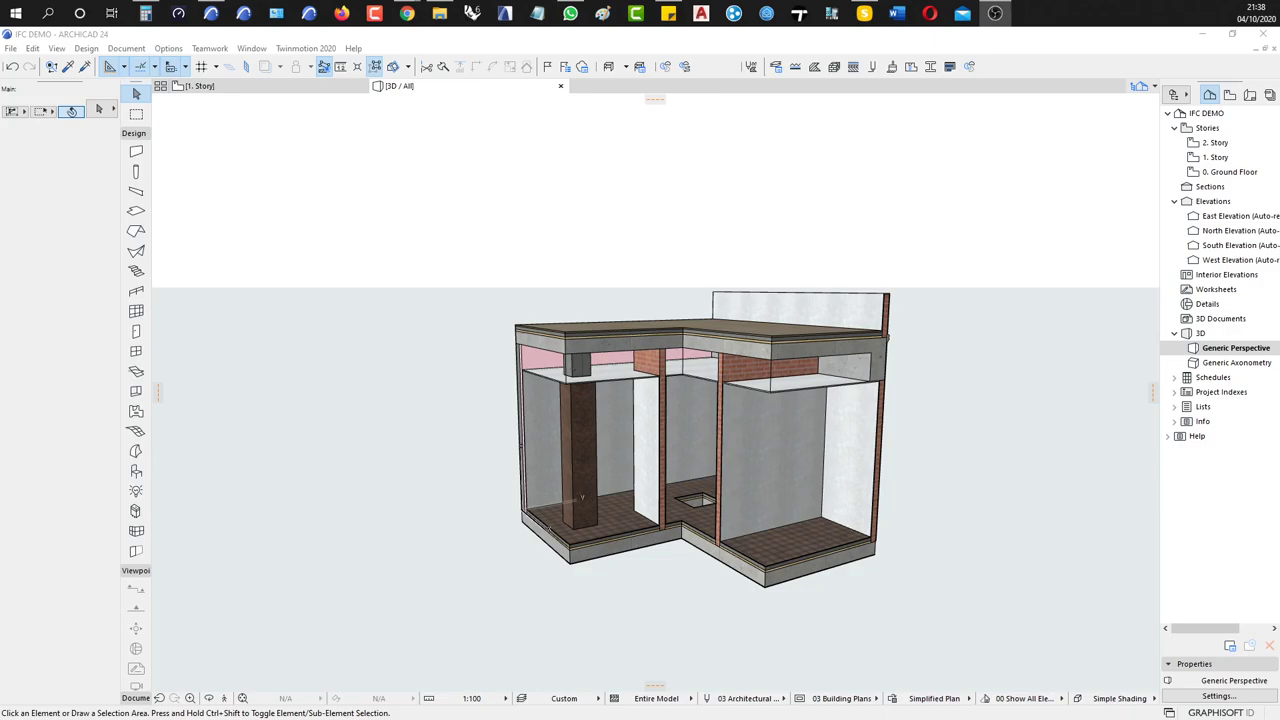
Switch to ARCHICAD and examine the matching model's slabs, suspended ceilings, clad column and walls in the 3D perspective
left_click(1034, 512)
middle_click_drag(917, 466, 918, 468, "shift")
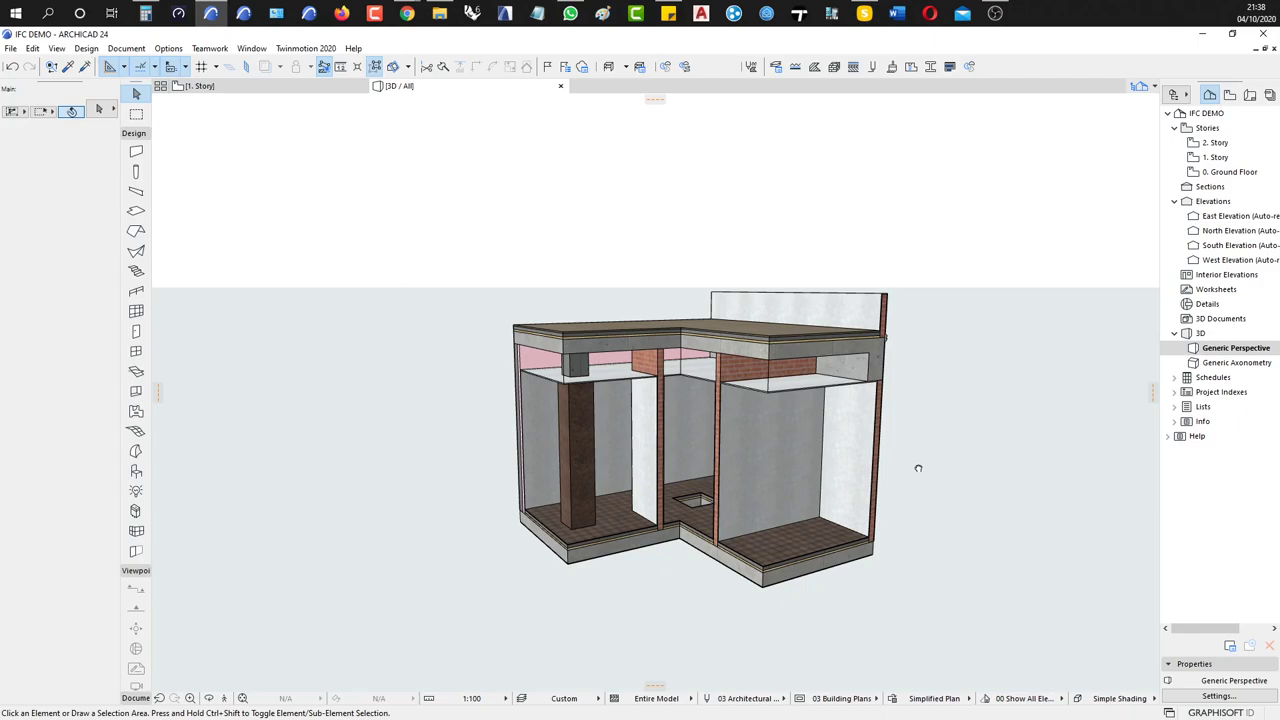
middle_click_drag(918, 468, 919, 468, "shift")
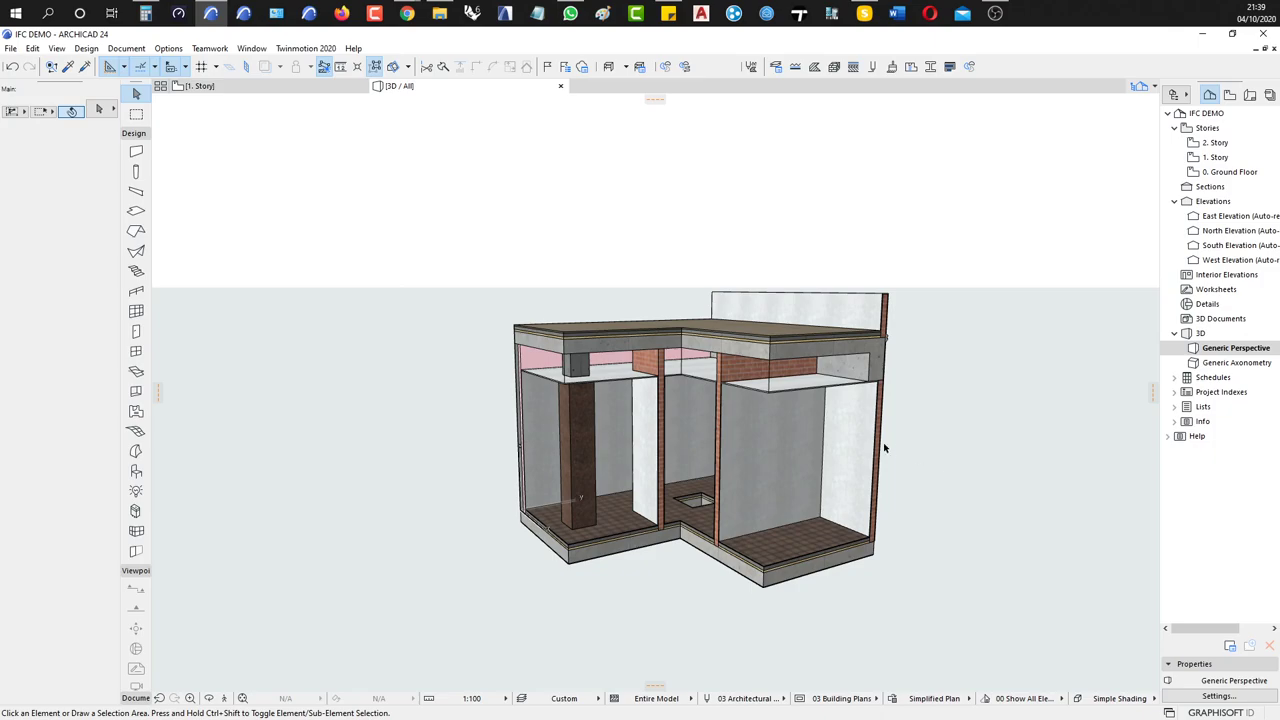
left_click_drag(849, 449, 880, 441)
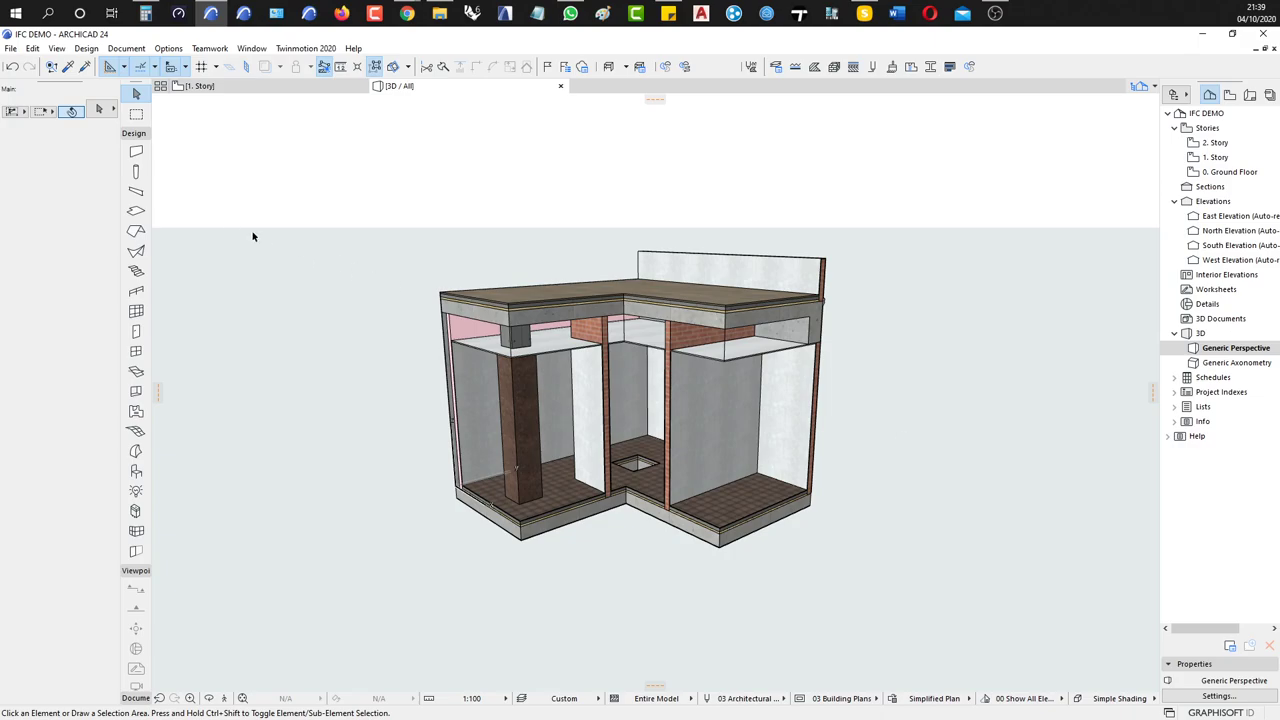
Activate the Wall tool and, in the Classification Manager, expand ARCHICAD Classification - v 2.0 to the Construction Element classes under Elements
left_click(137, 155)
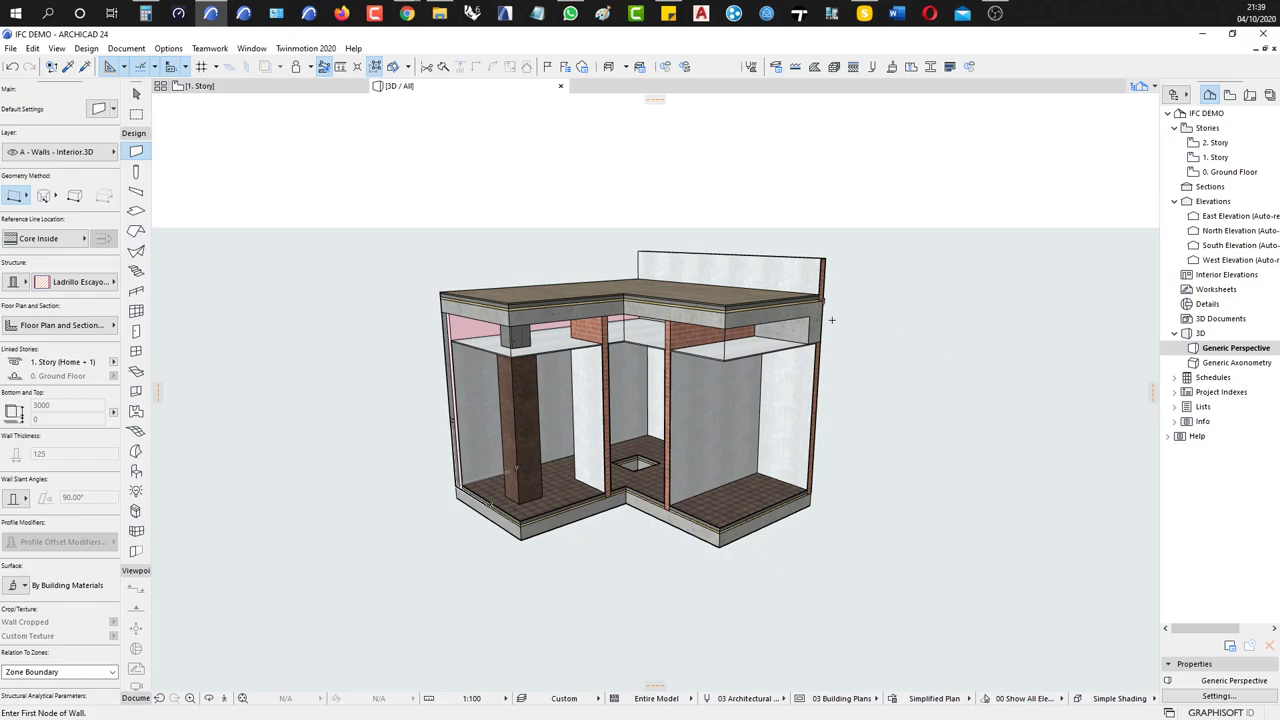
middle_click_drag(745, 195, 728, 204, "shift")
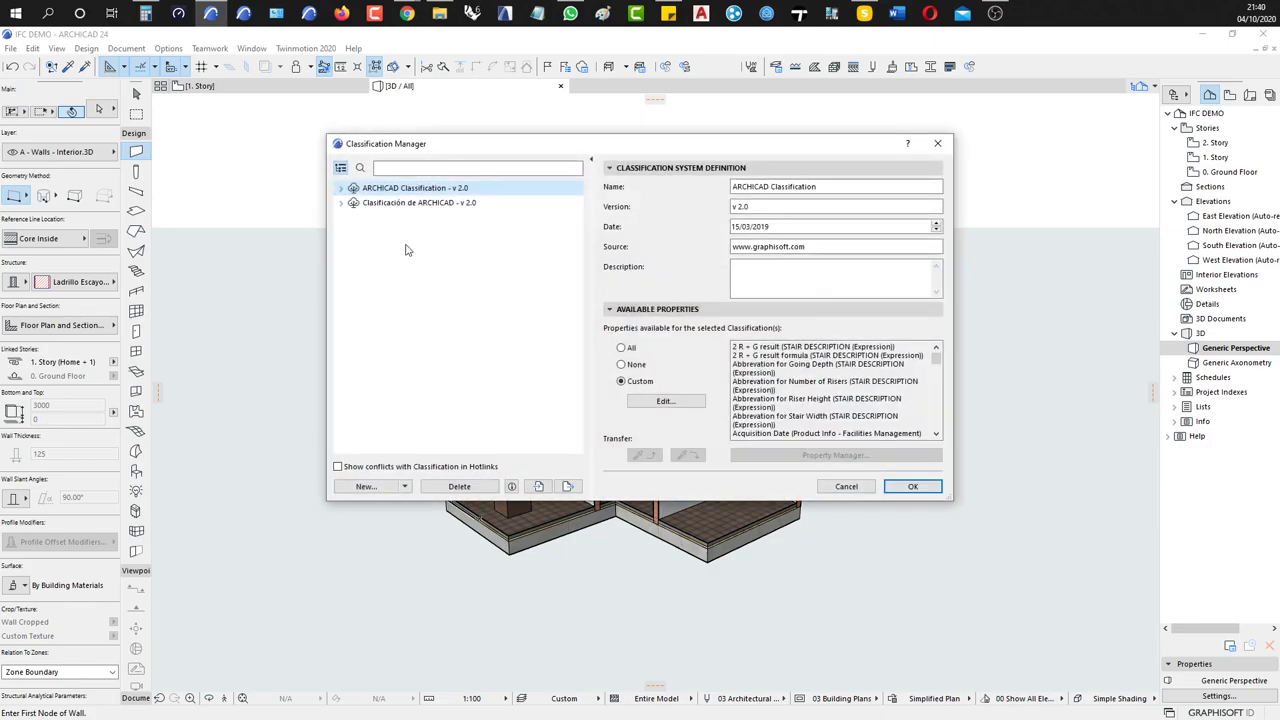
left_click(340, 188)
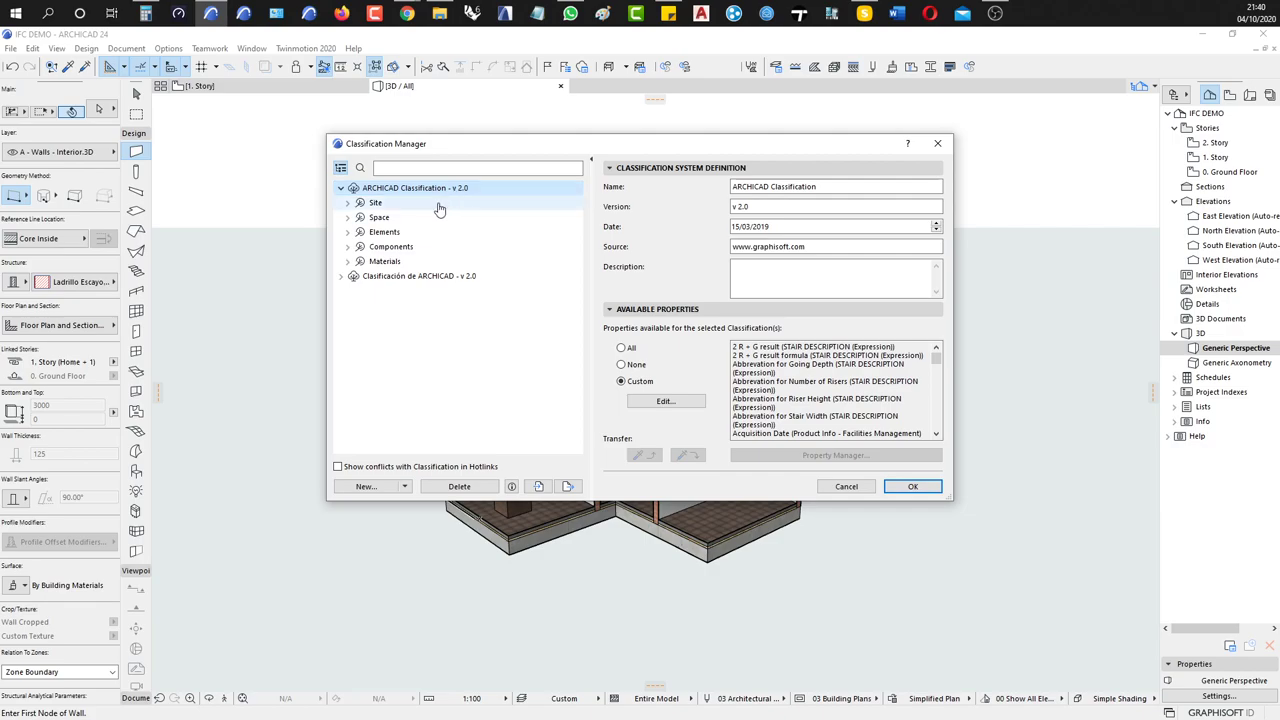
left_click(347, 238)
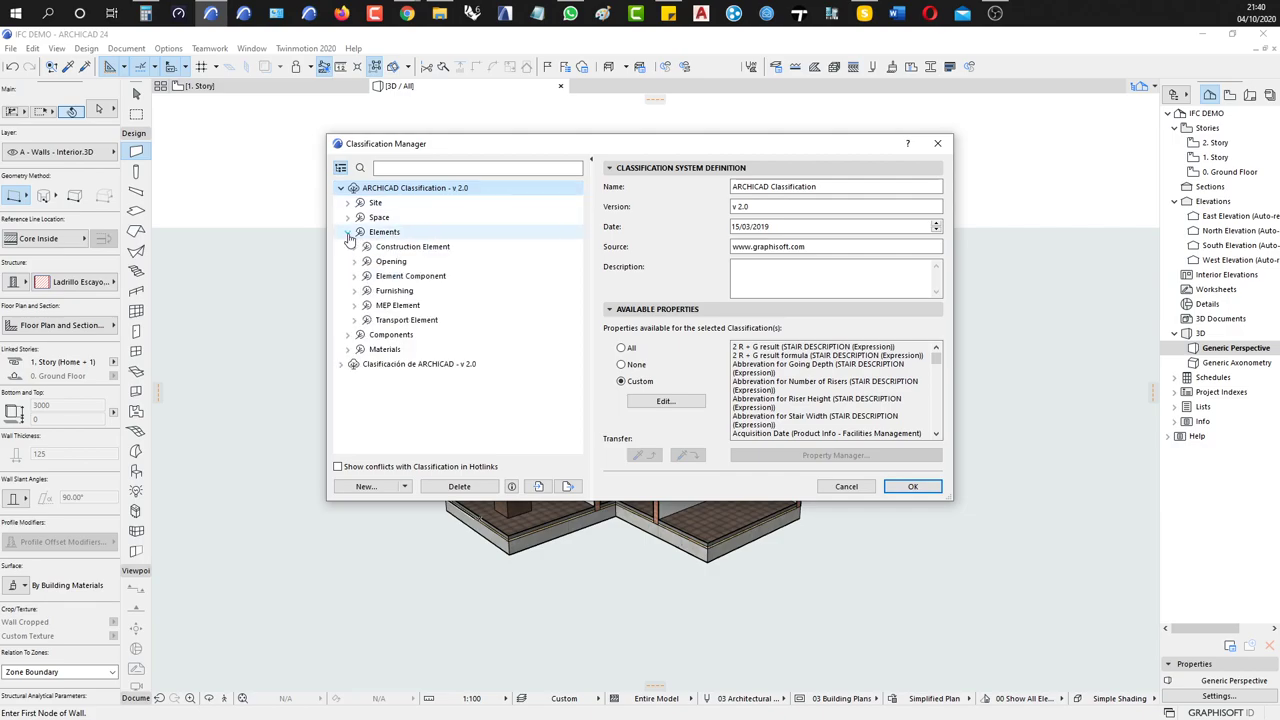
left_click(355, 250)
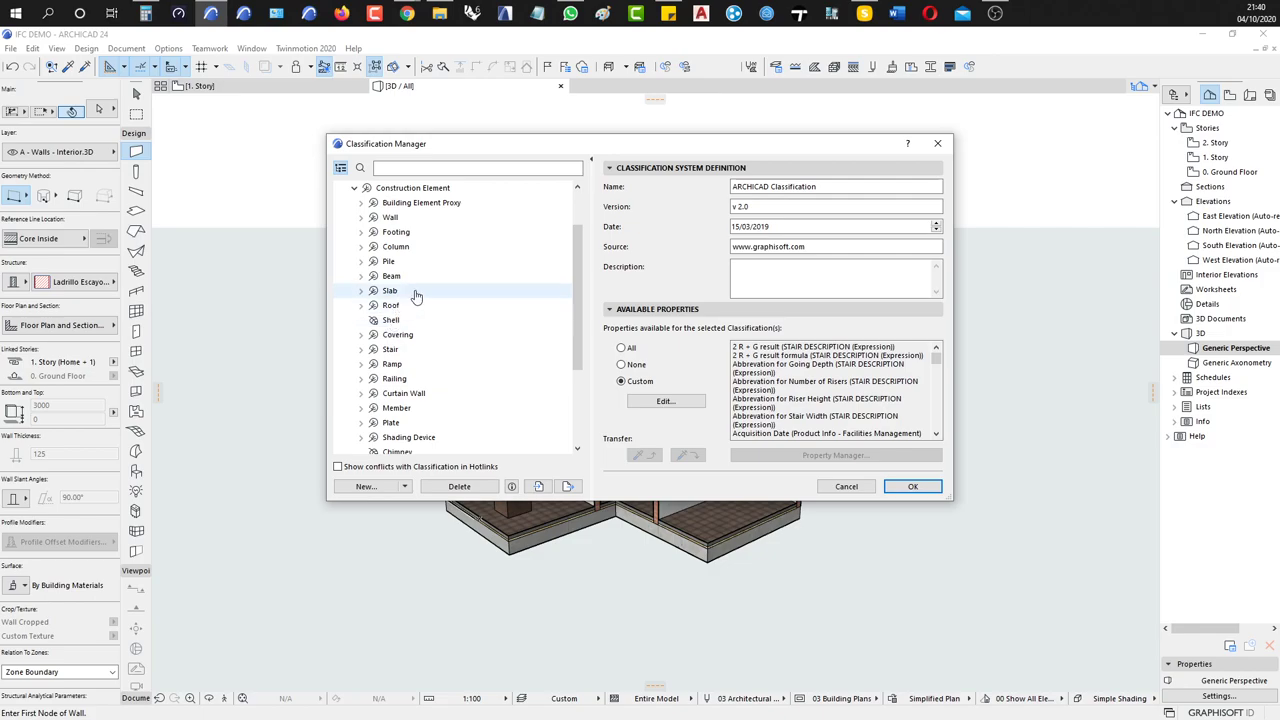
Review the Slab subclasses under Construction Element in ARCHICAD Classification v 2.0 and collapse that classification tree
left_click(362, 293)
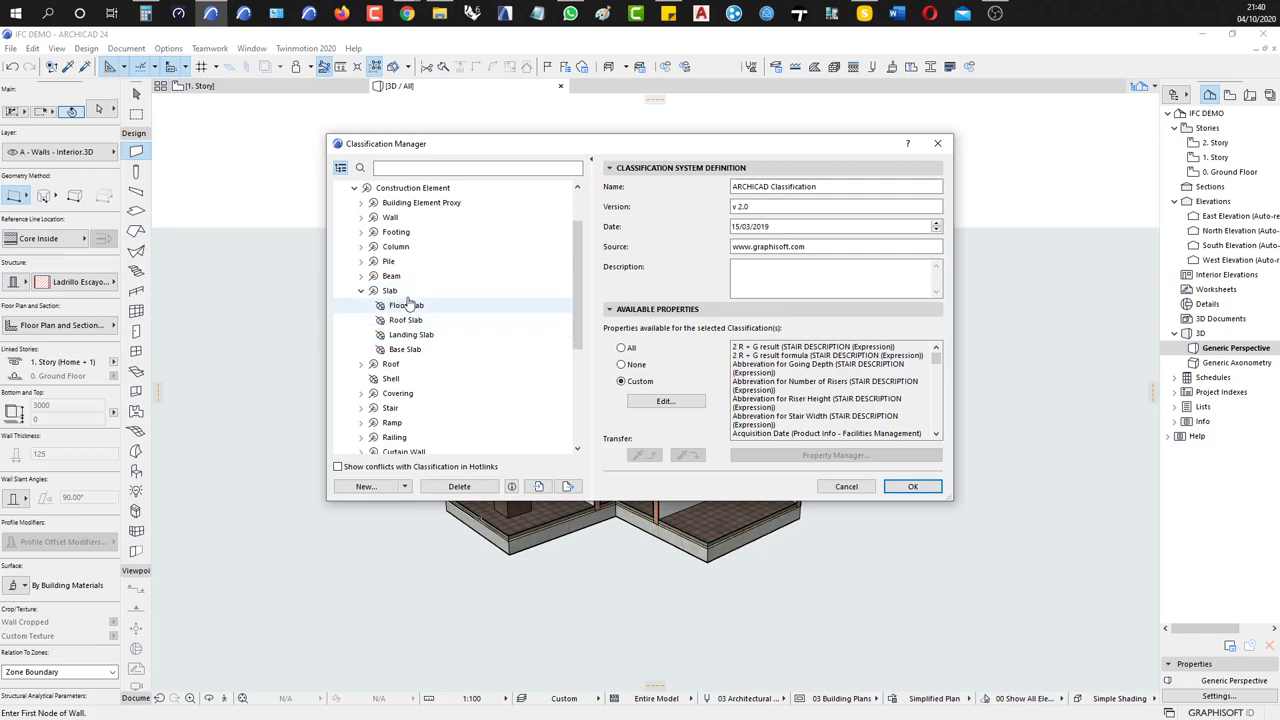
left_click(354, 188)
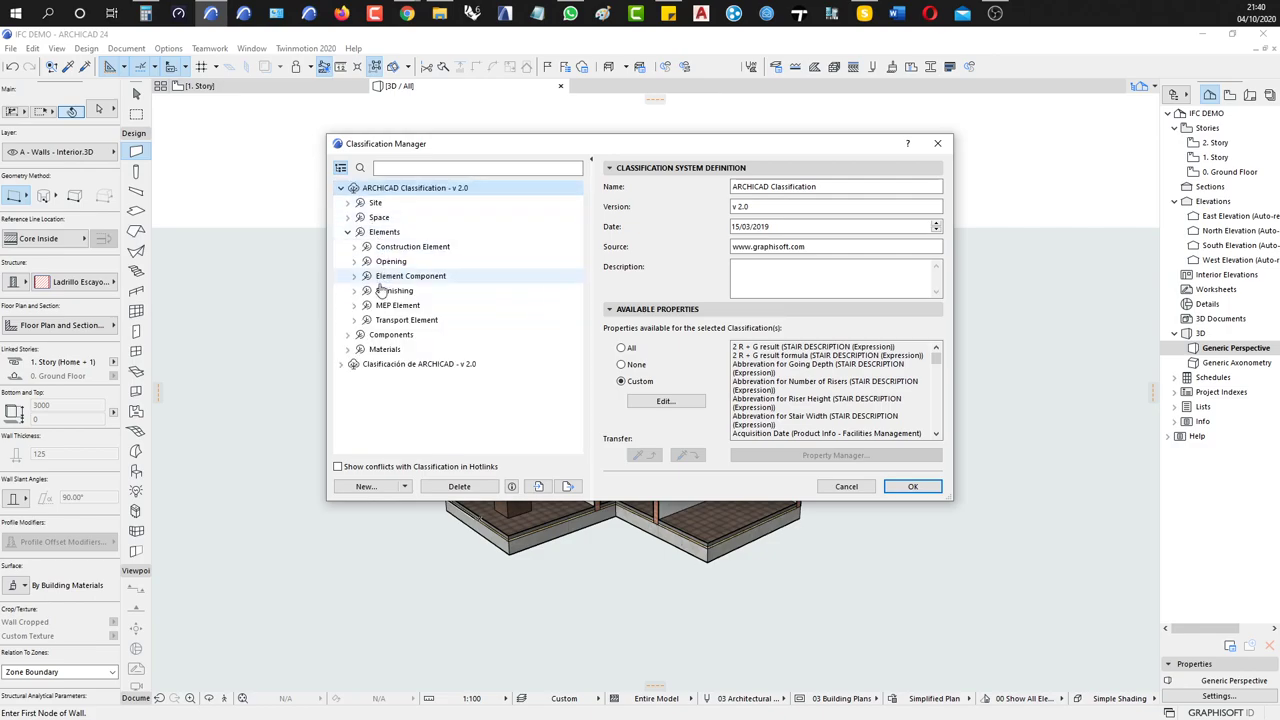
left_click(347, 231)
left_click(341, 188)
Examine the Elementos branch of Clasificación de ARCHICAD v 2.0 down to the Forjado subclasses and collapse it
left_click(341, 202)
left_click(347, 217)
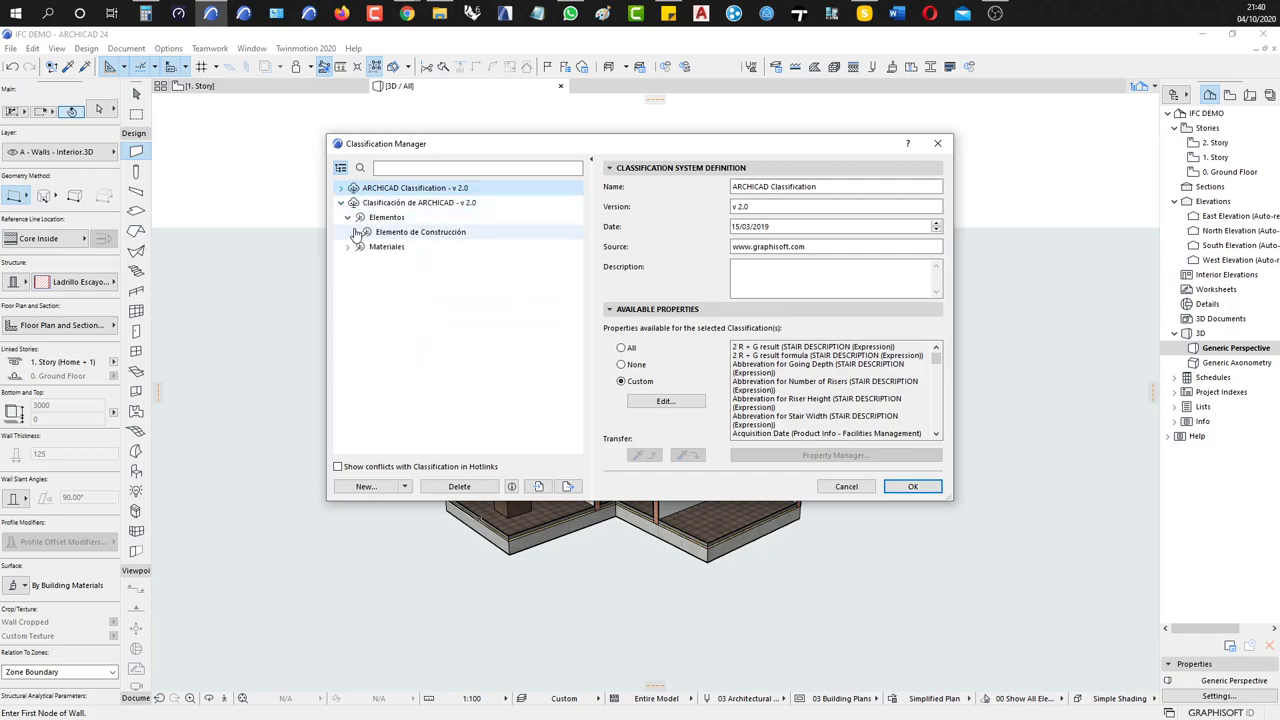
left_click(354, 232)
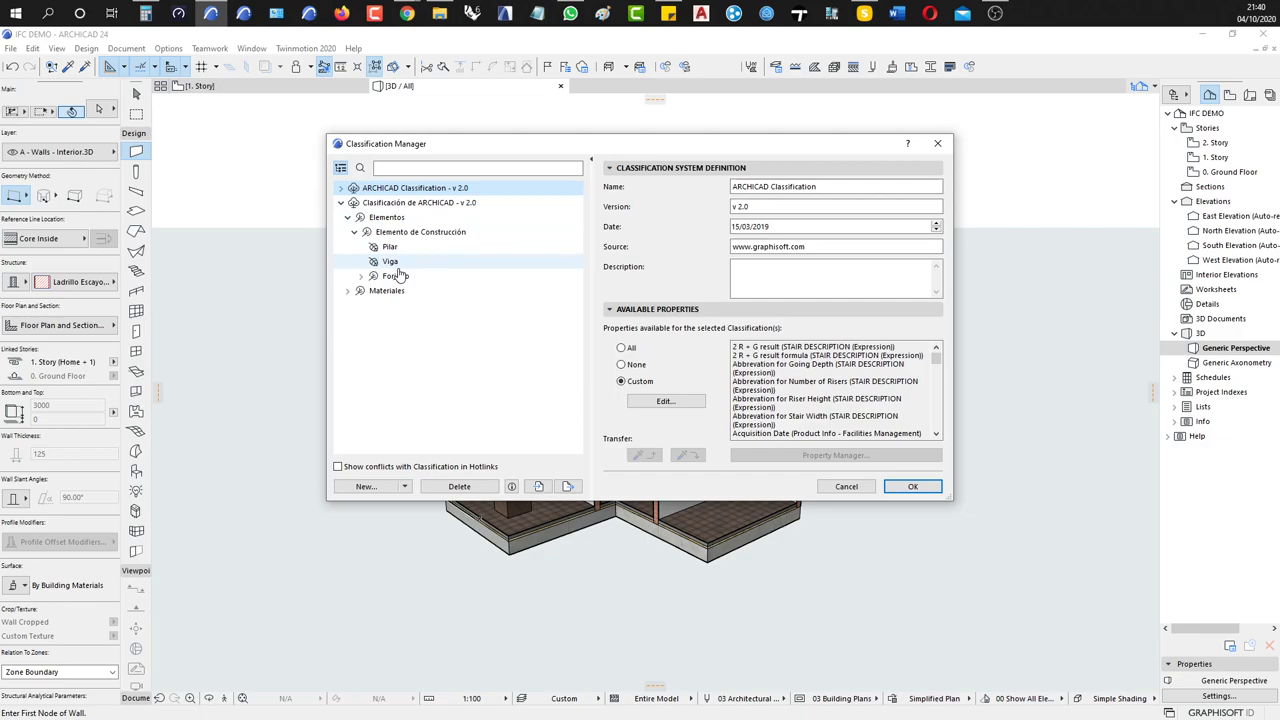
left_click(361, 276)
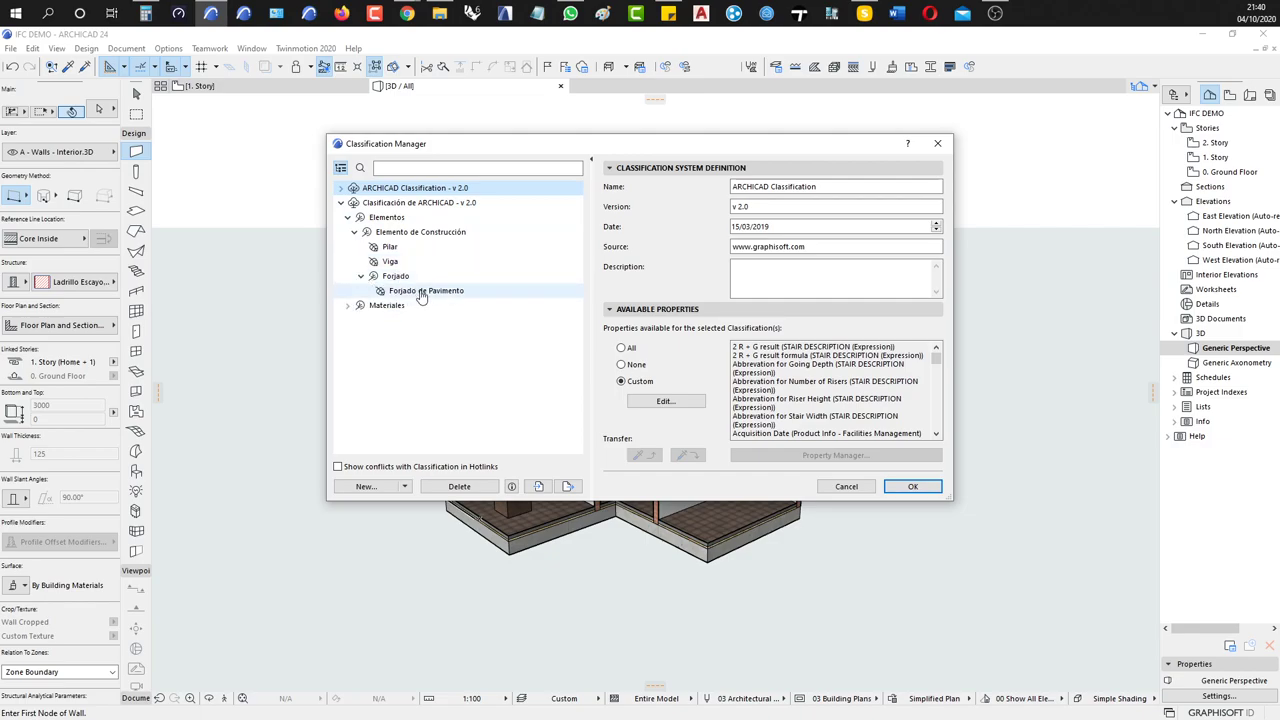
left_click(354, 232)
left_click(347, 217)
left_click(341, 202)
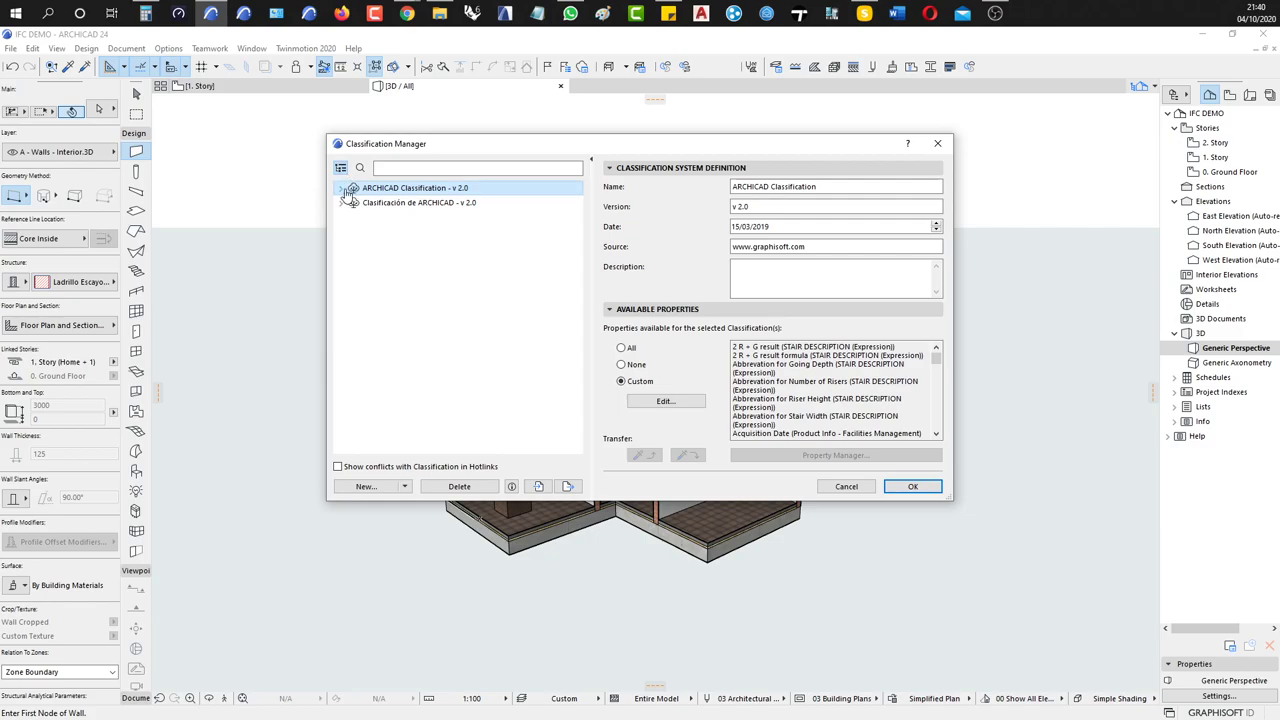
Review the Construction Element classes in ARCHICAD Classification v 2.0 again and close the Classification Manager
left_click(344, 190)
left_click(347, 232)
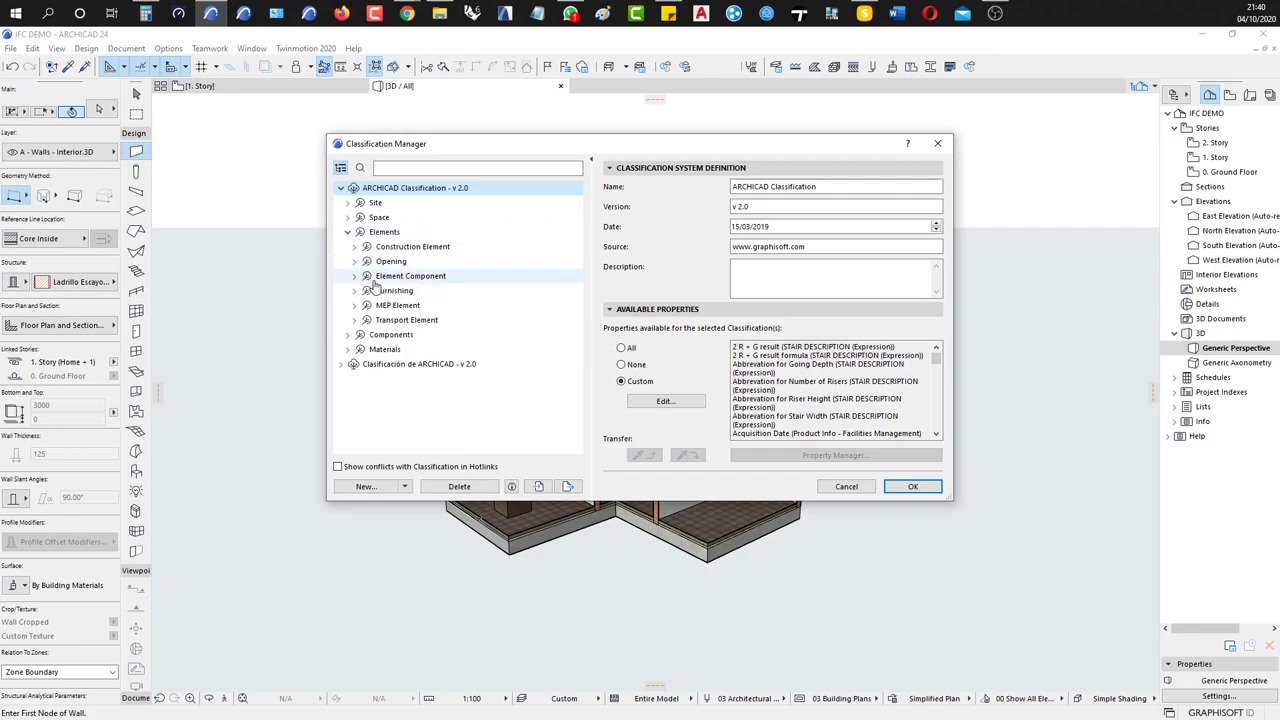
left_click(353, 247)
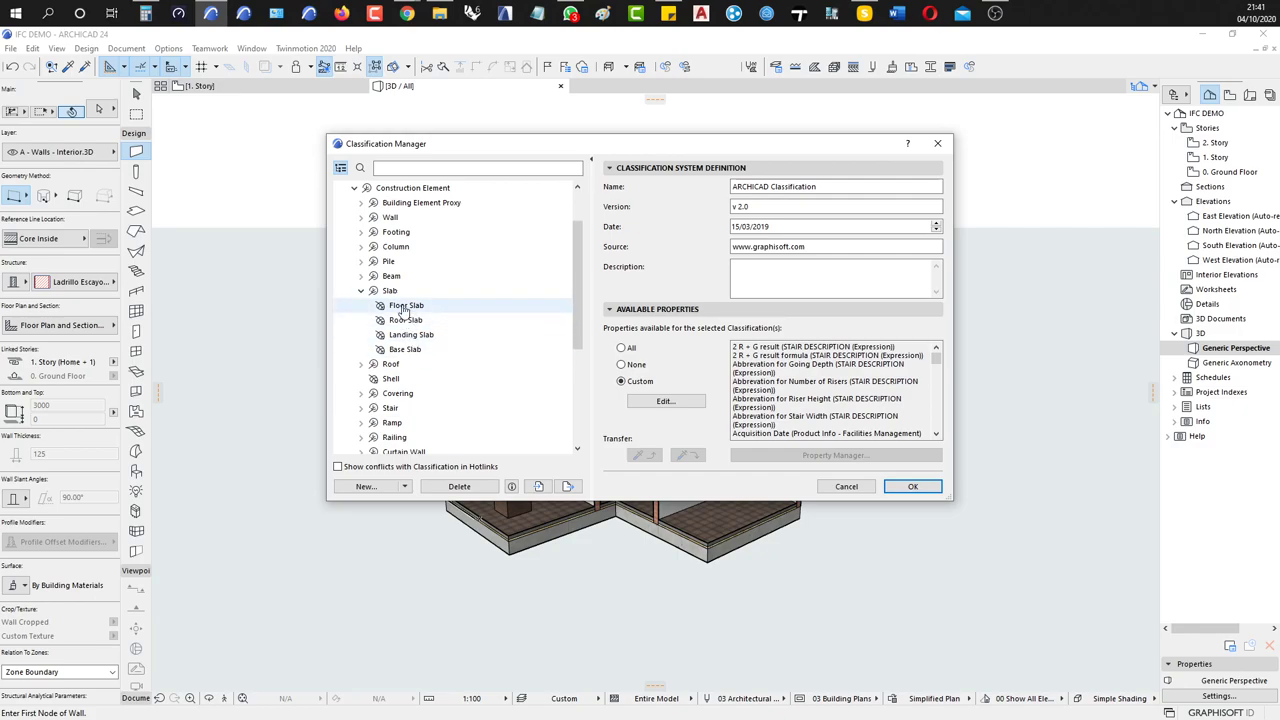
scroll(385, 217, "up", 2)
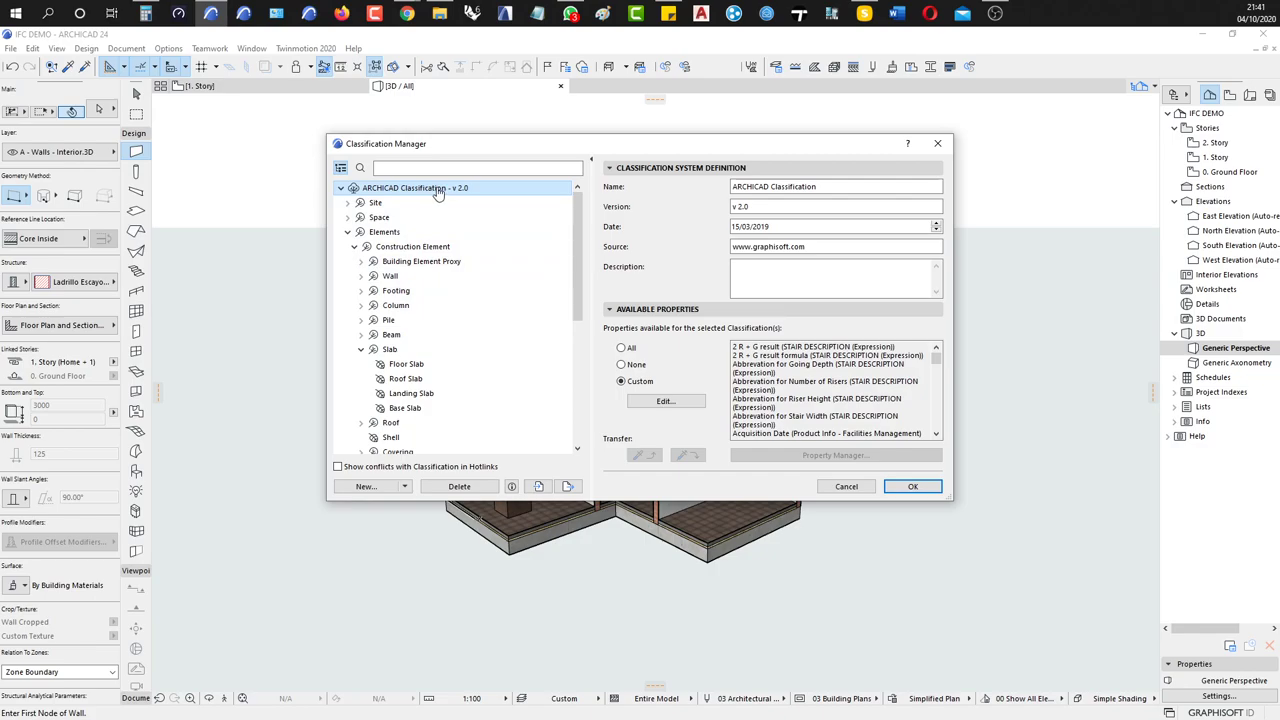
left_click(912, 486)
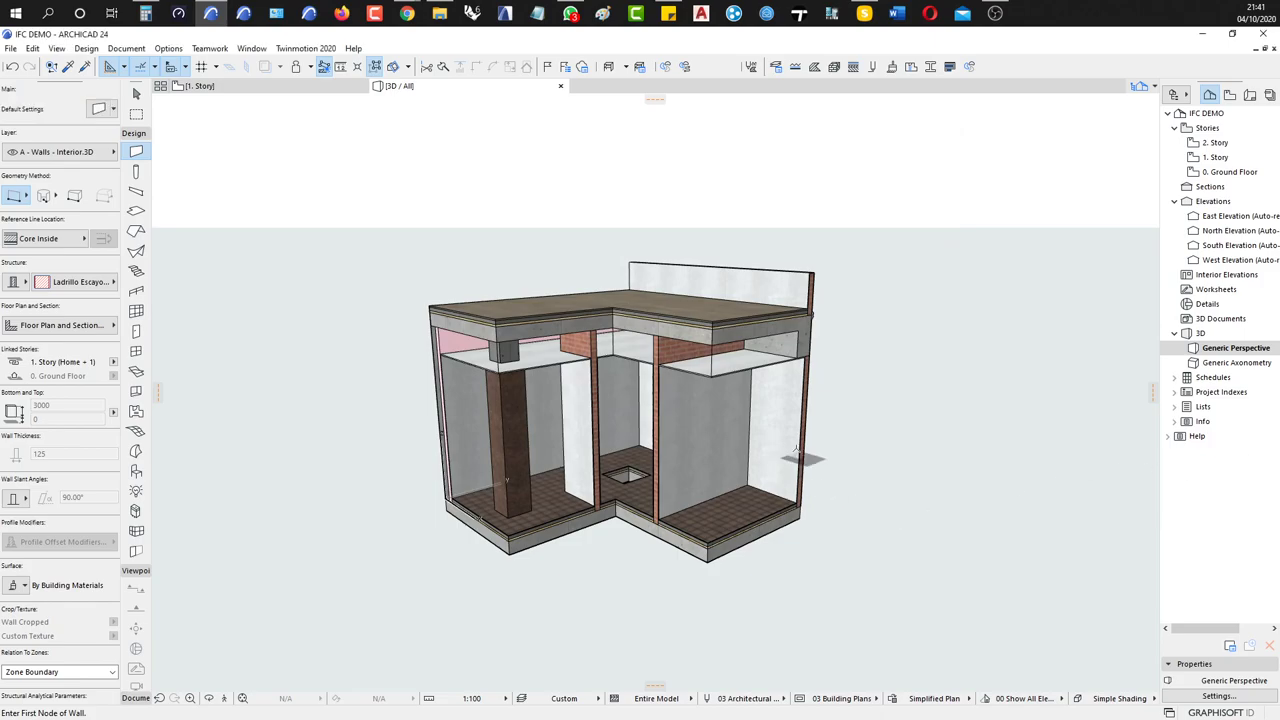
Inspect the classification, properties and IFC properties of the interior wall in its selection settings, and close them
left_click(790, 442)
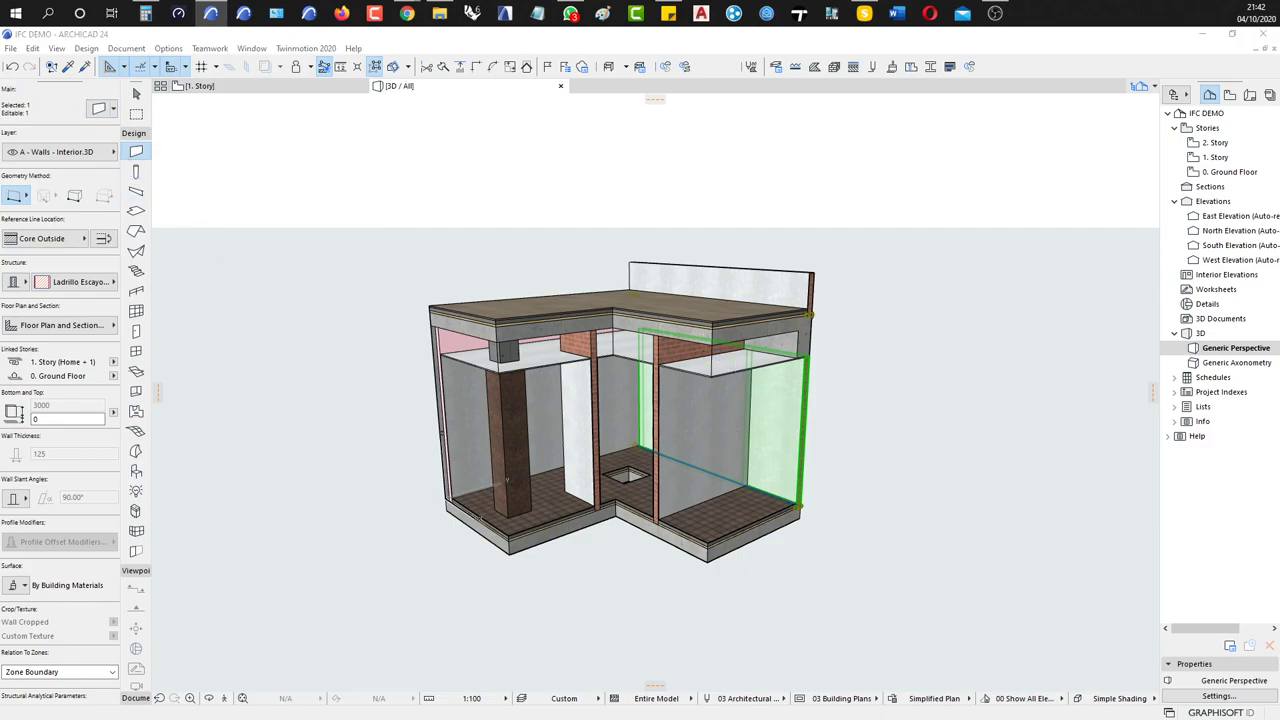
key("ctrl+t")
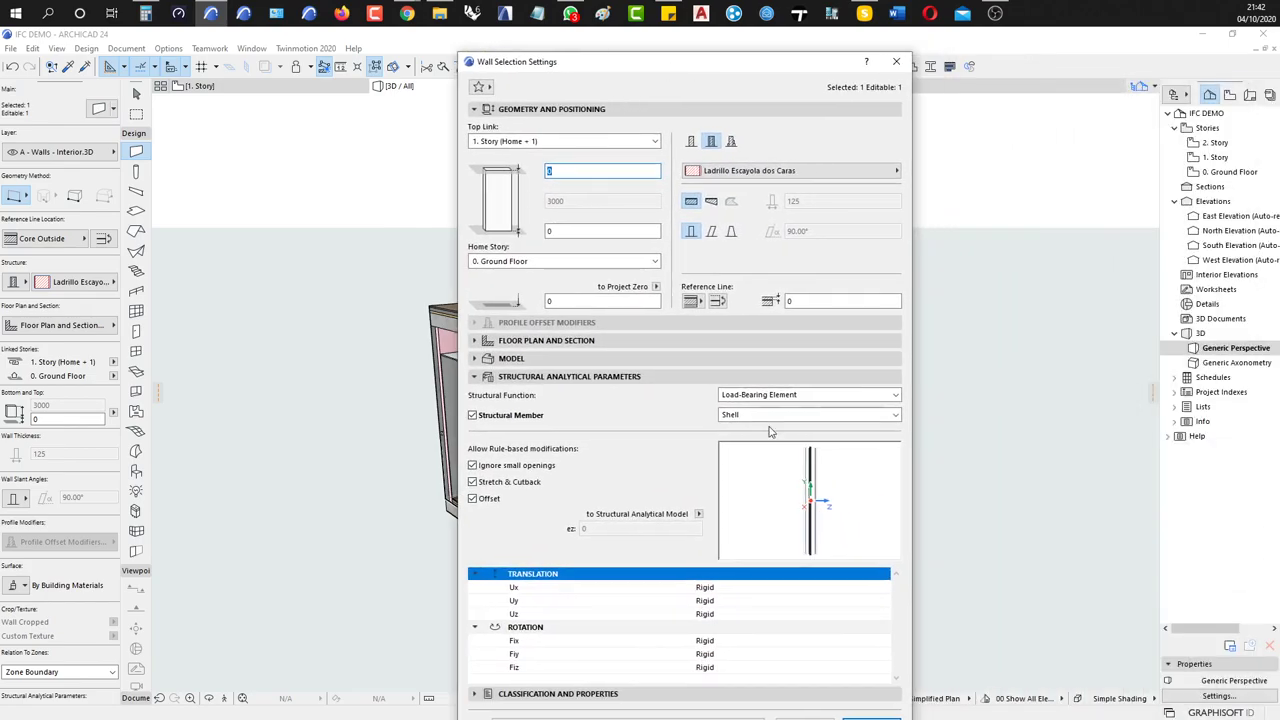
left_click(474, 376)
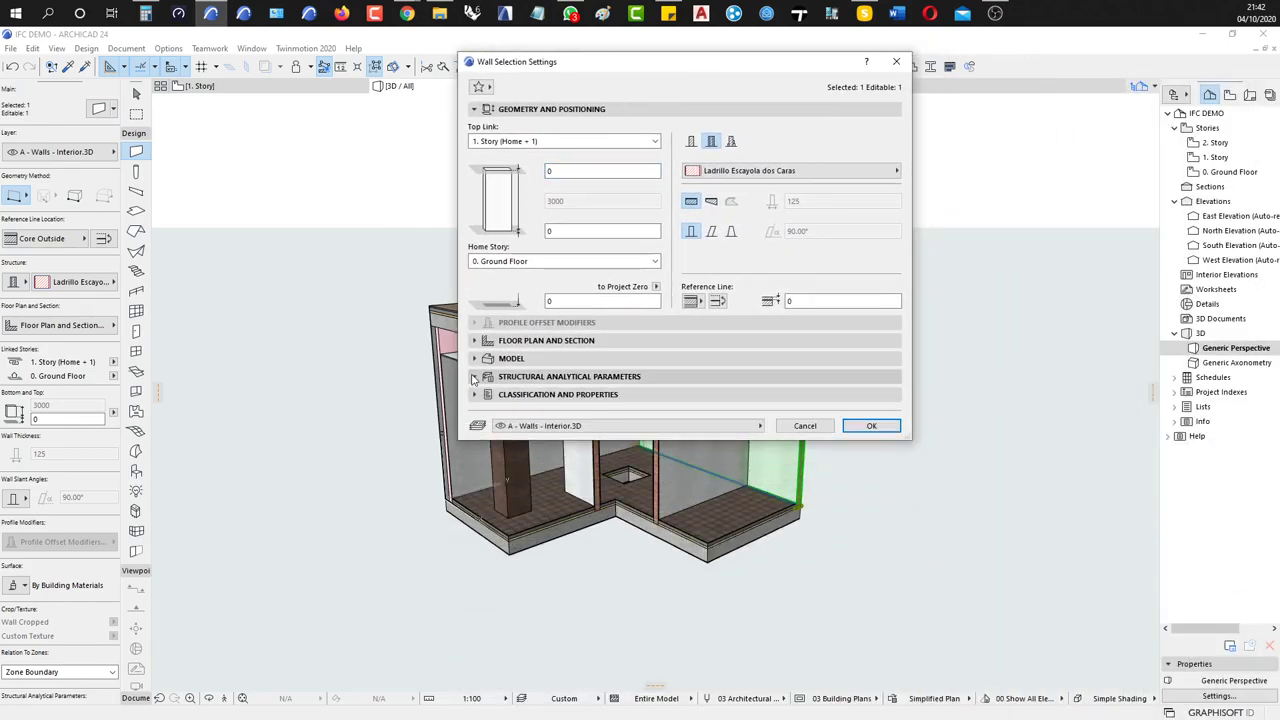
left_click(475, 395)
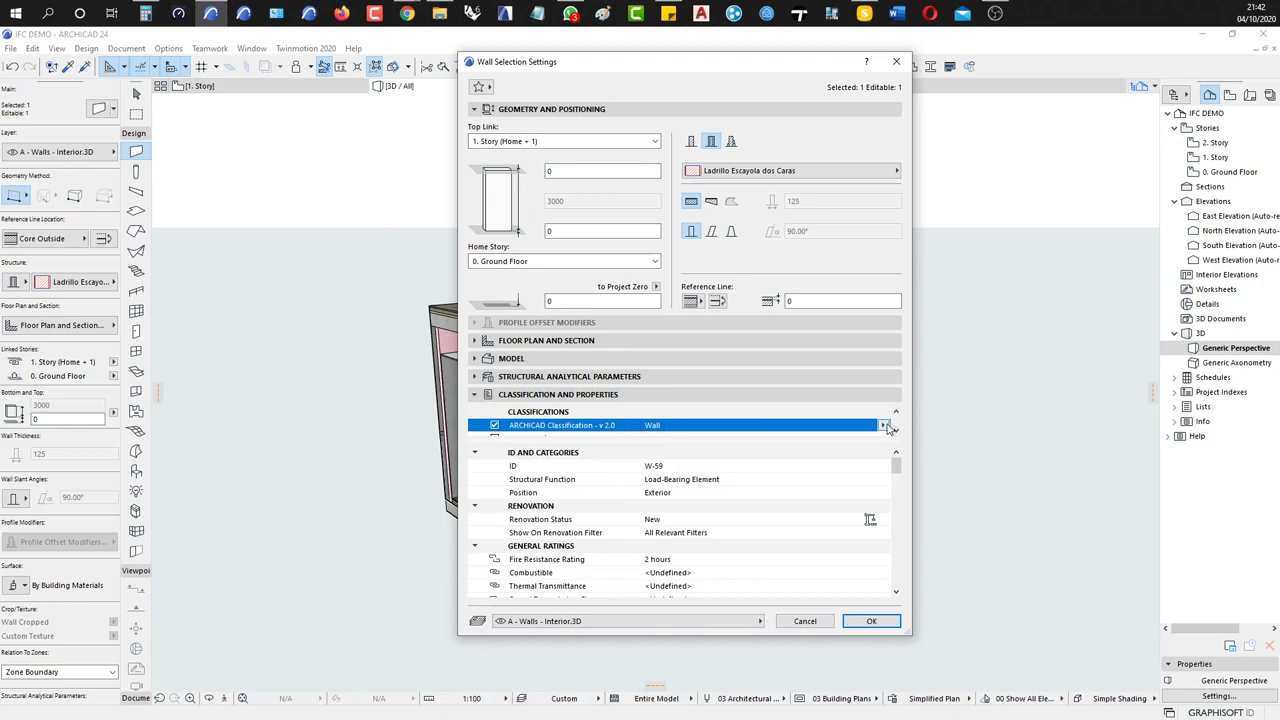
scroll(751, 486, "down", 8)
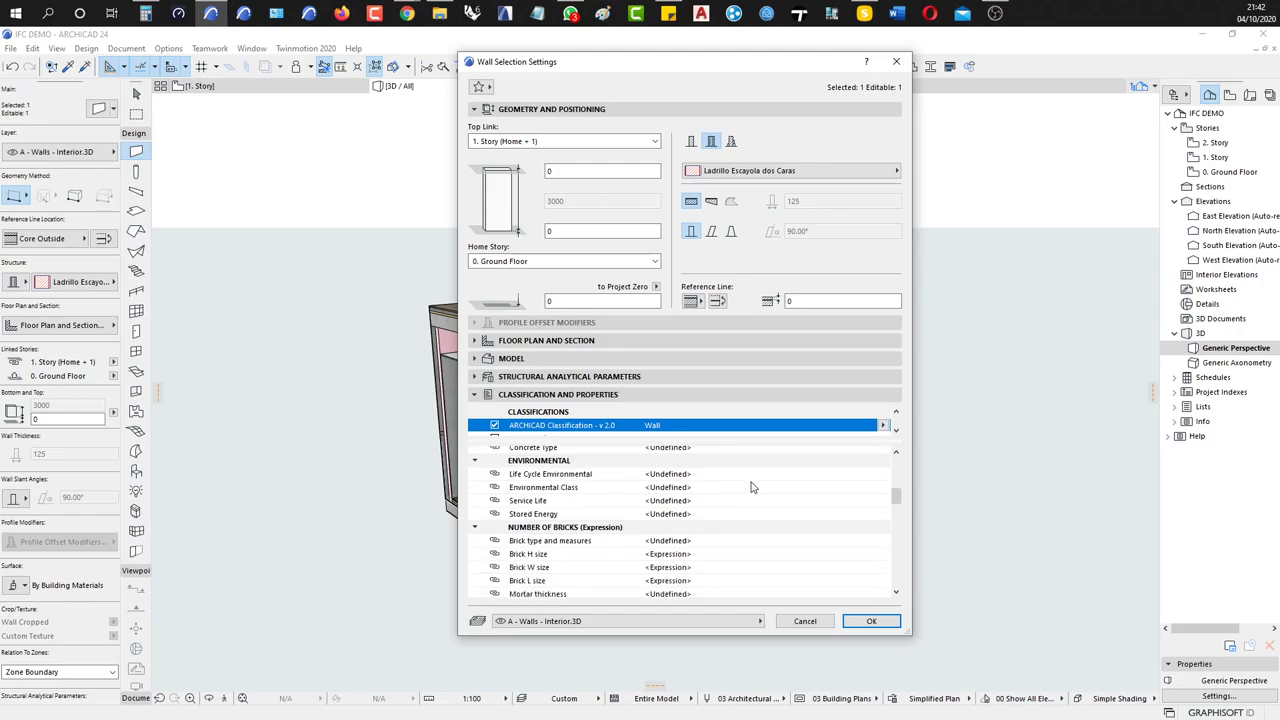
scroll(603, 541, "down", 3)
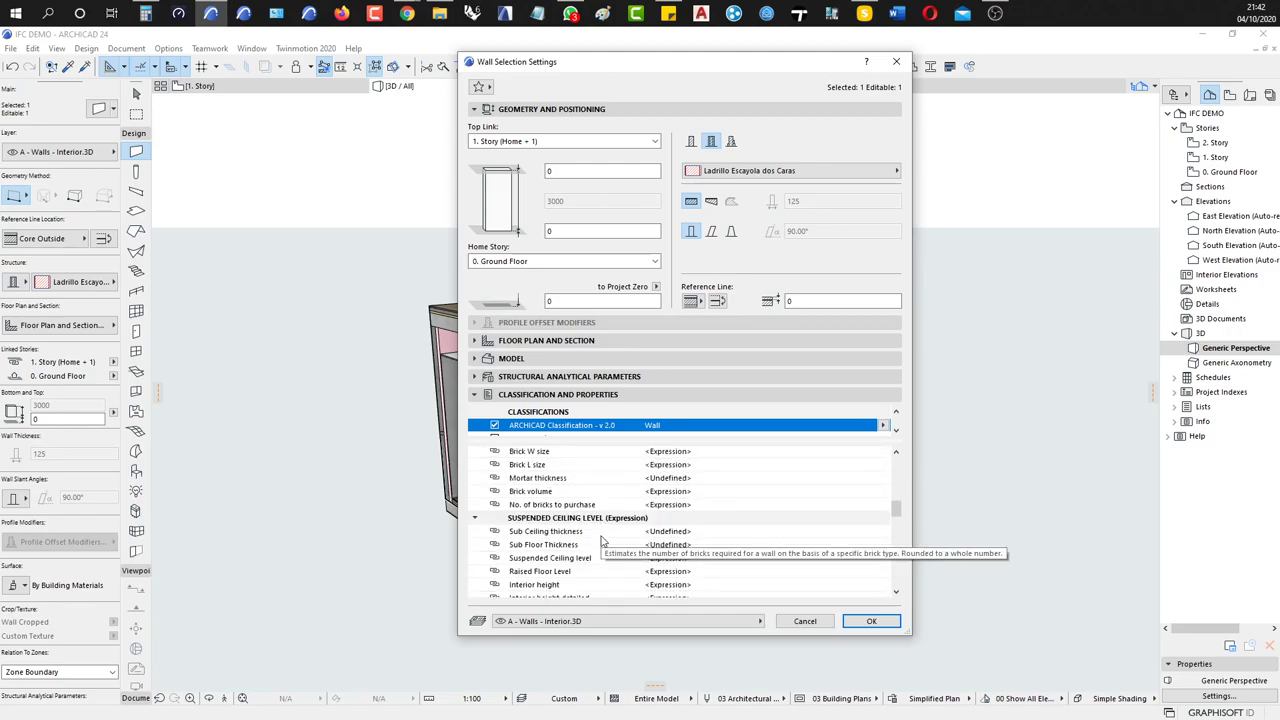
scroll(603, 541, "down", 10)
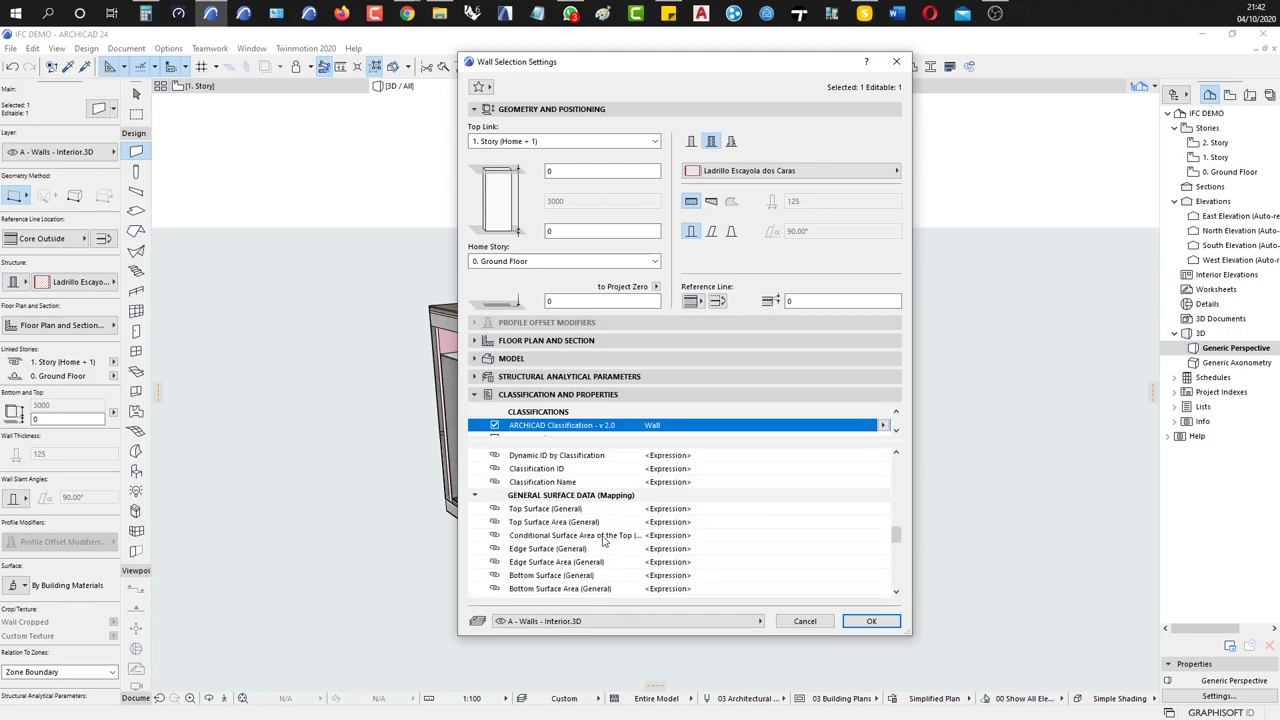
scroll(603, 541, "down", 3)
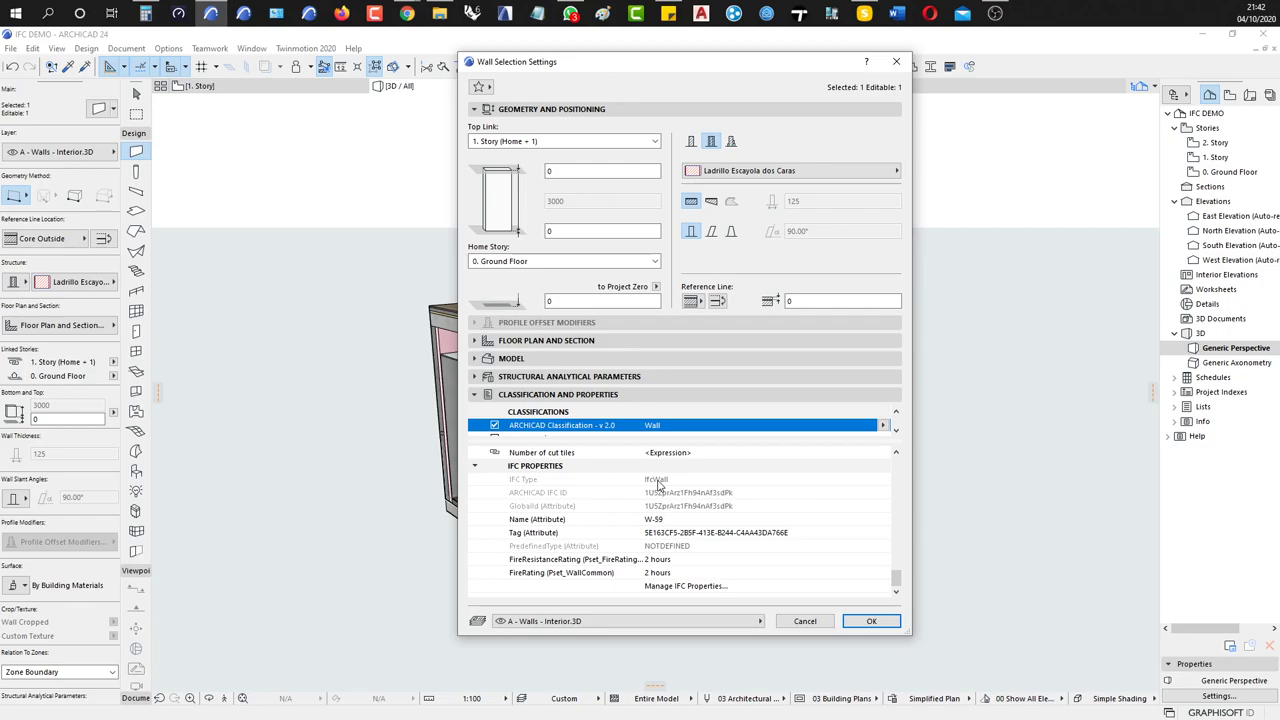
left_click(872, 621)
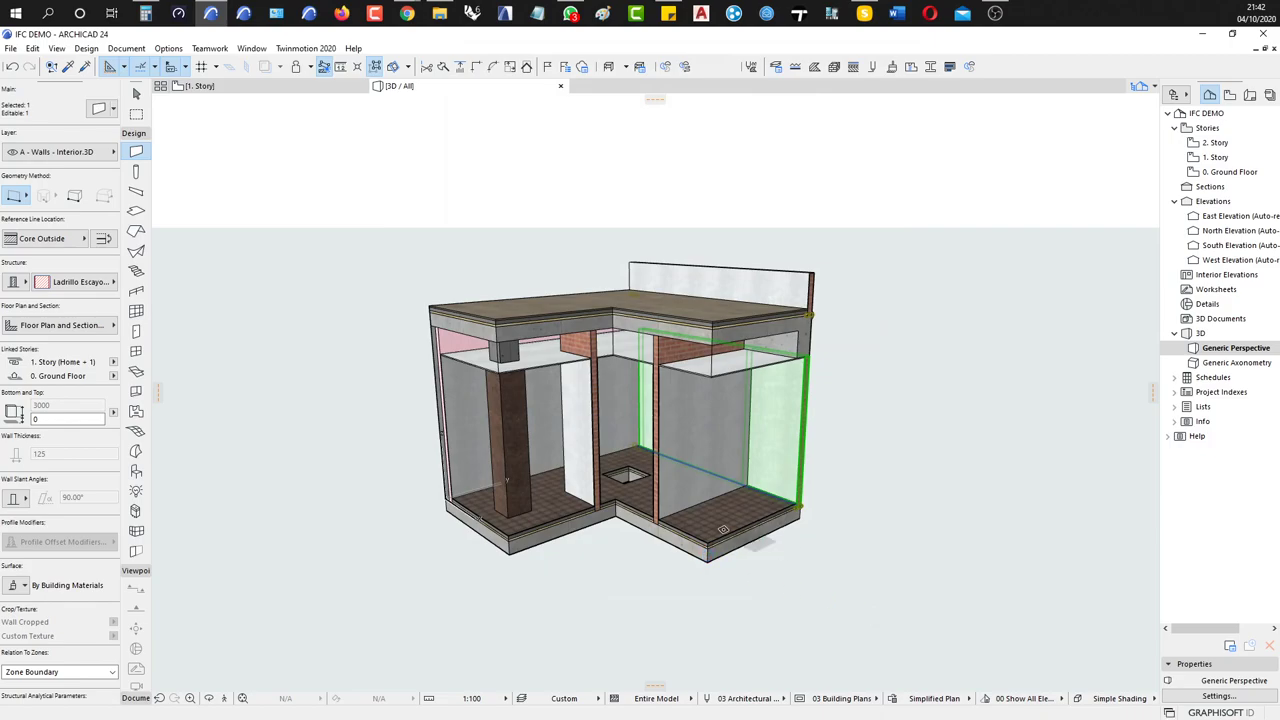
Examine the Slab and Roof subclasses available for classifying the ground floor slab, leave its classification as is, and deselect it
left_click(772, 546)
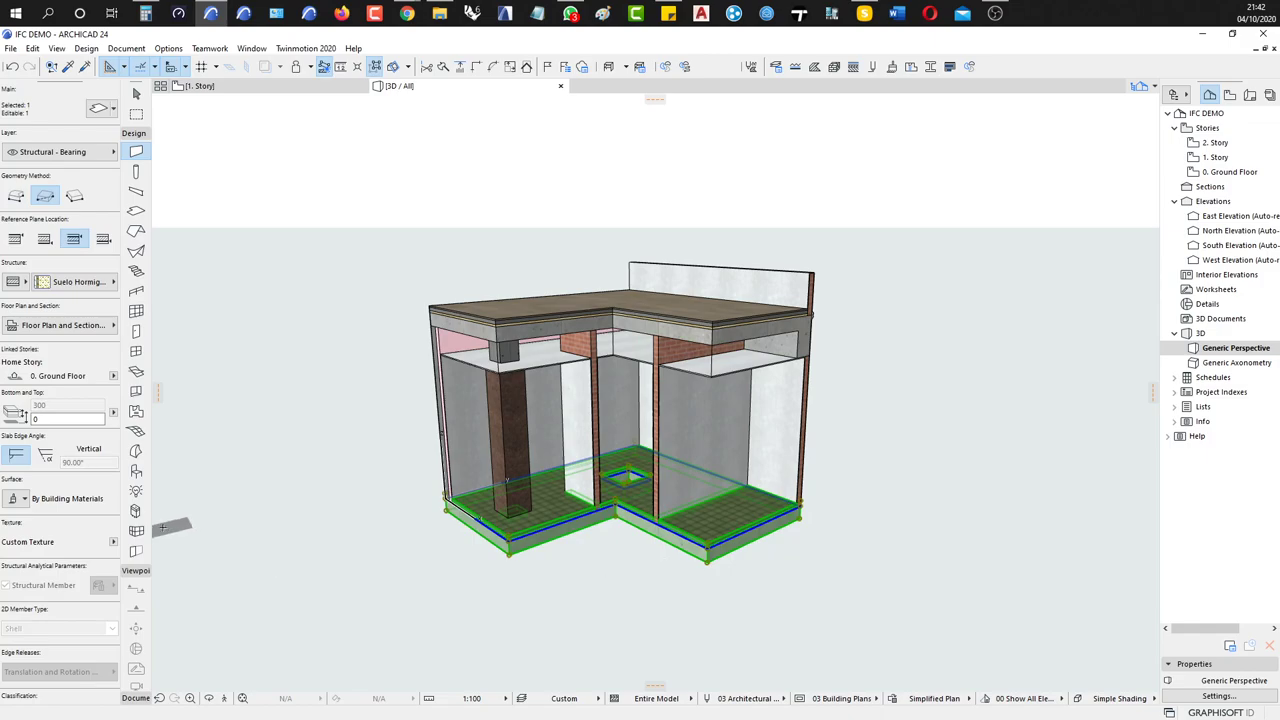
scroll(103, 547, "down", 3)
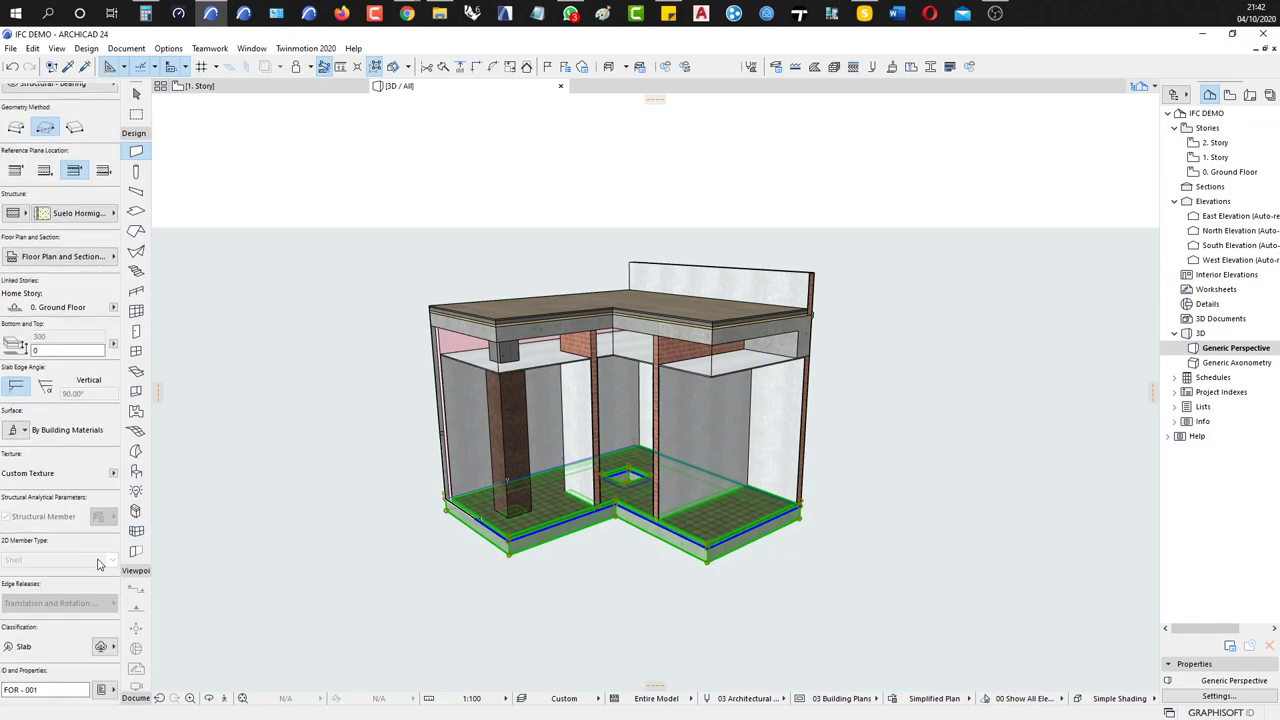
left_click(100, 646)
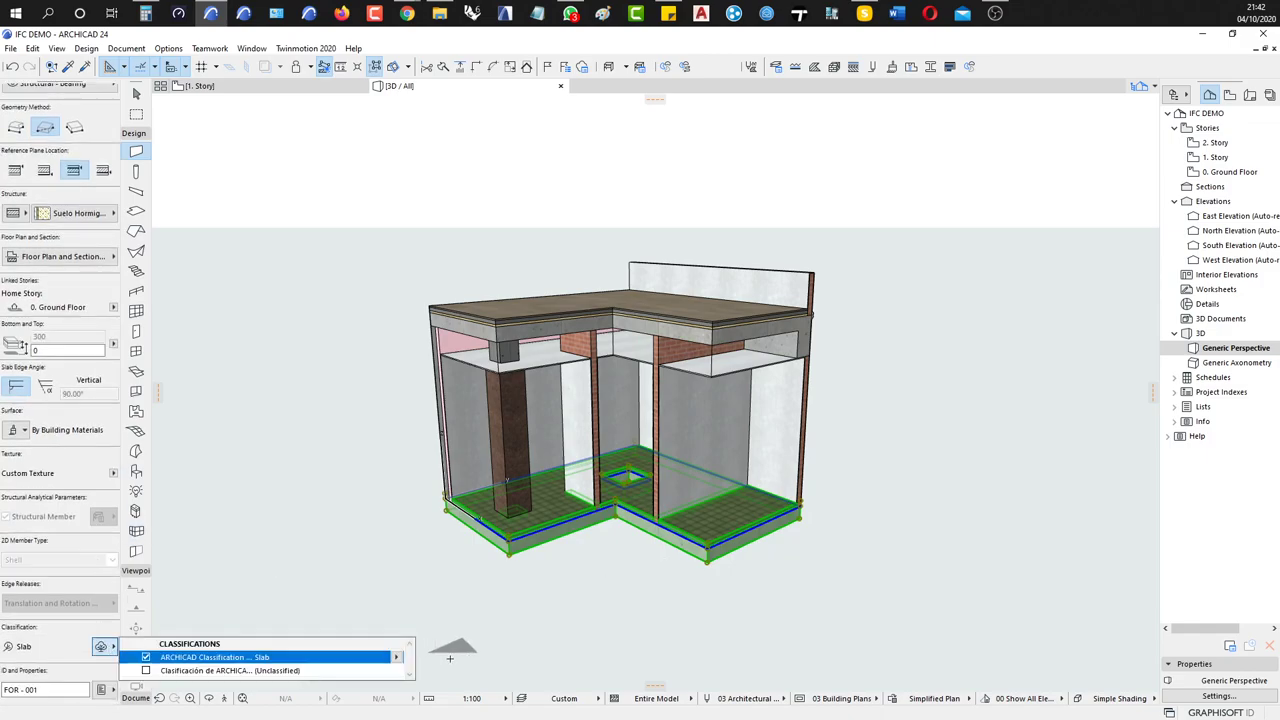
left_click(396, 657)
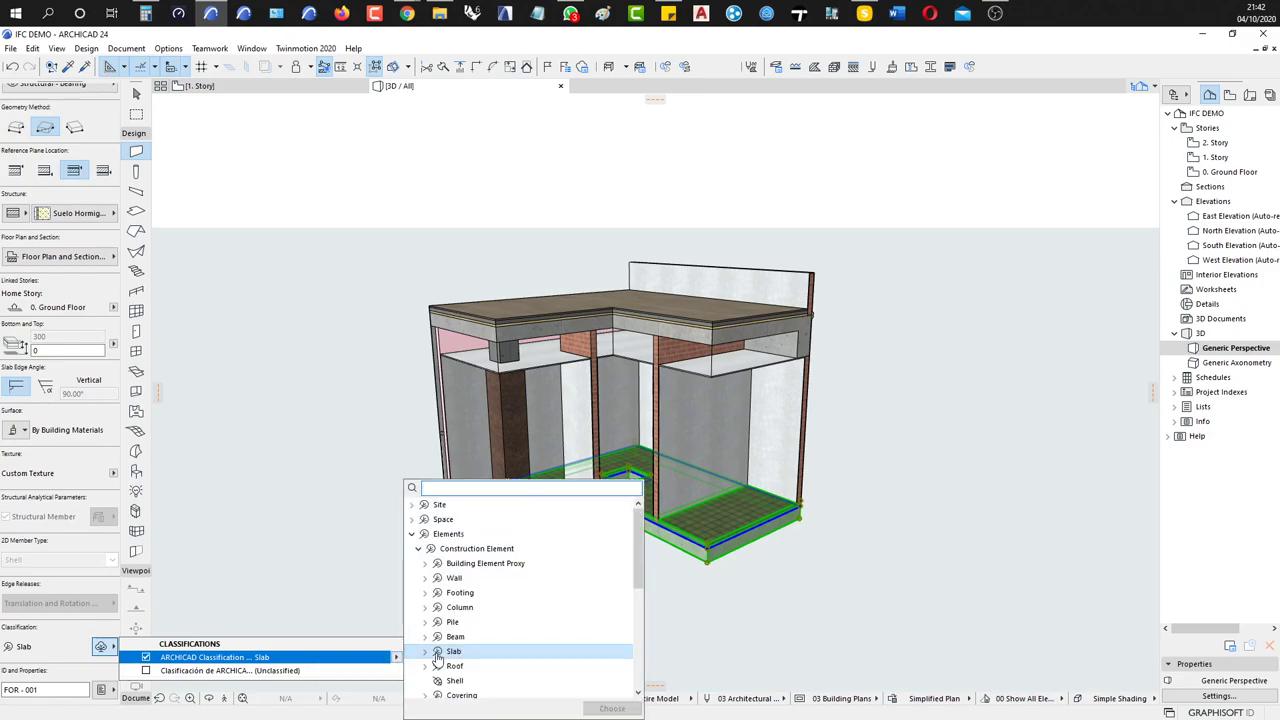
left_click(426, 652)
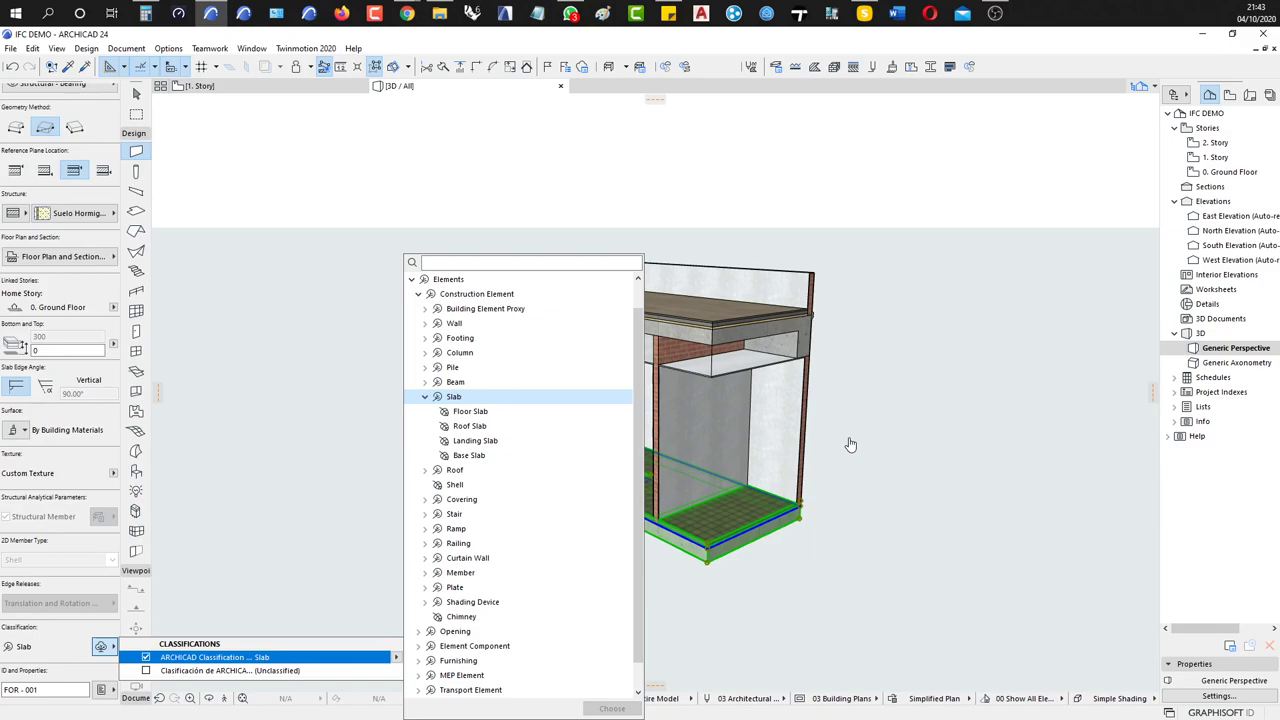
left_click(424, 471)
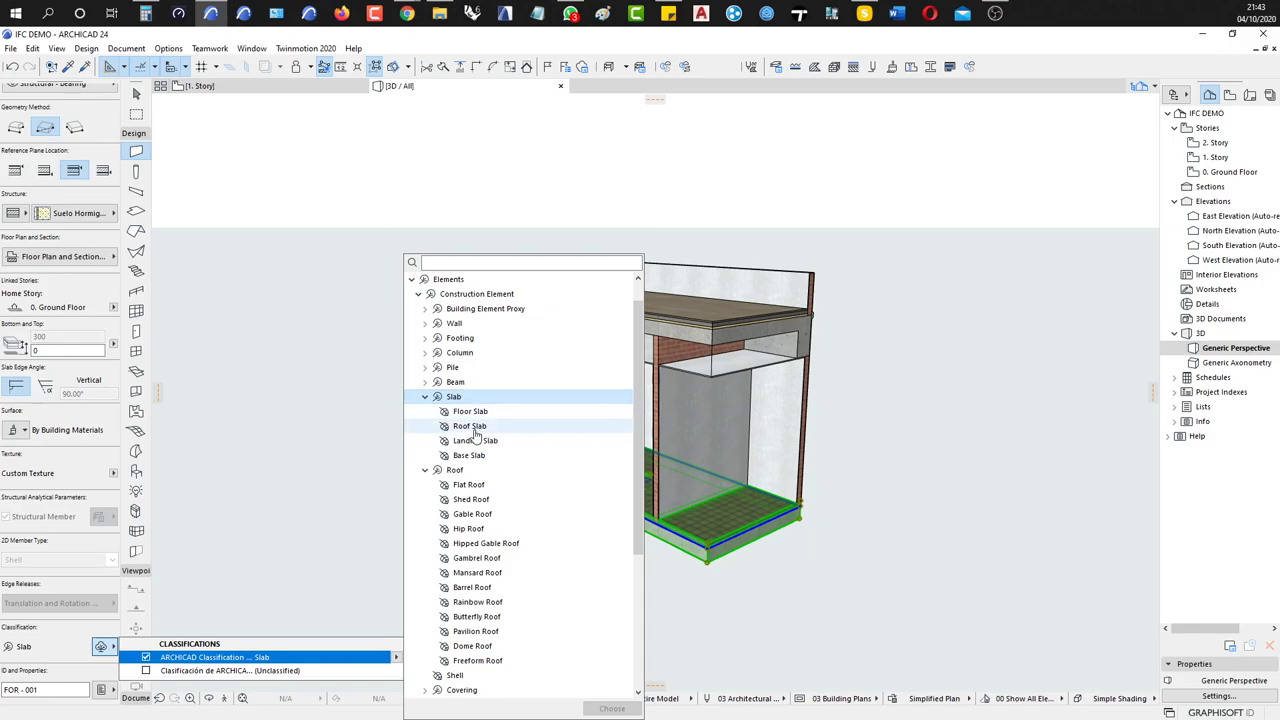
left_click(860, 436)
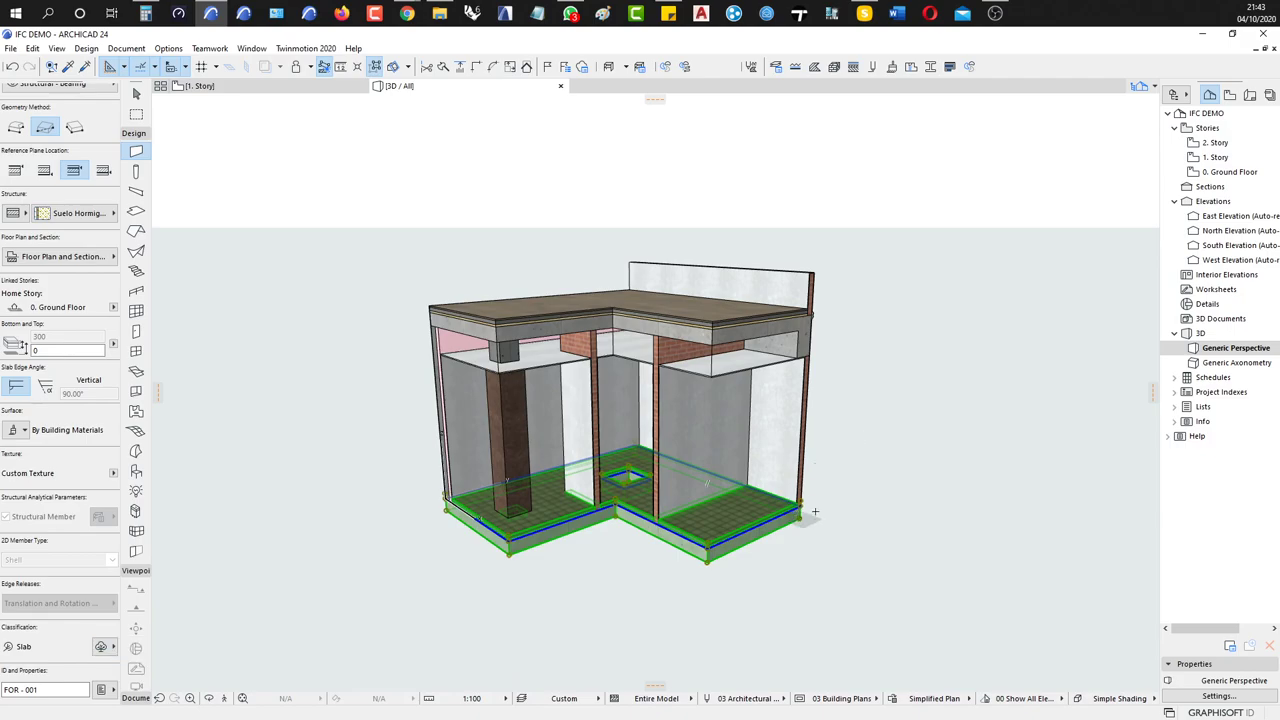
key("Escape")
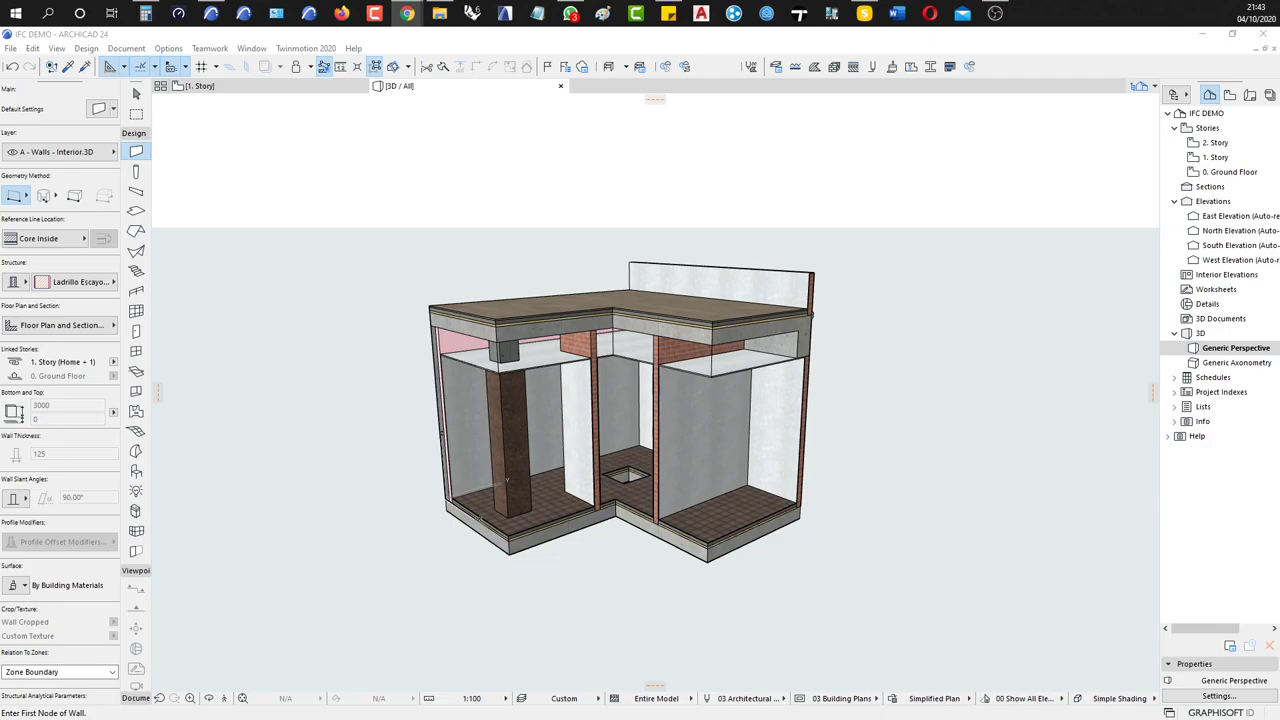
Switch to Chrome and look through the classification downloads, formats and countries on Graphisoft's BIM Content packages page
left_click(407, 13)
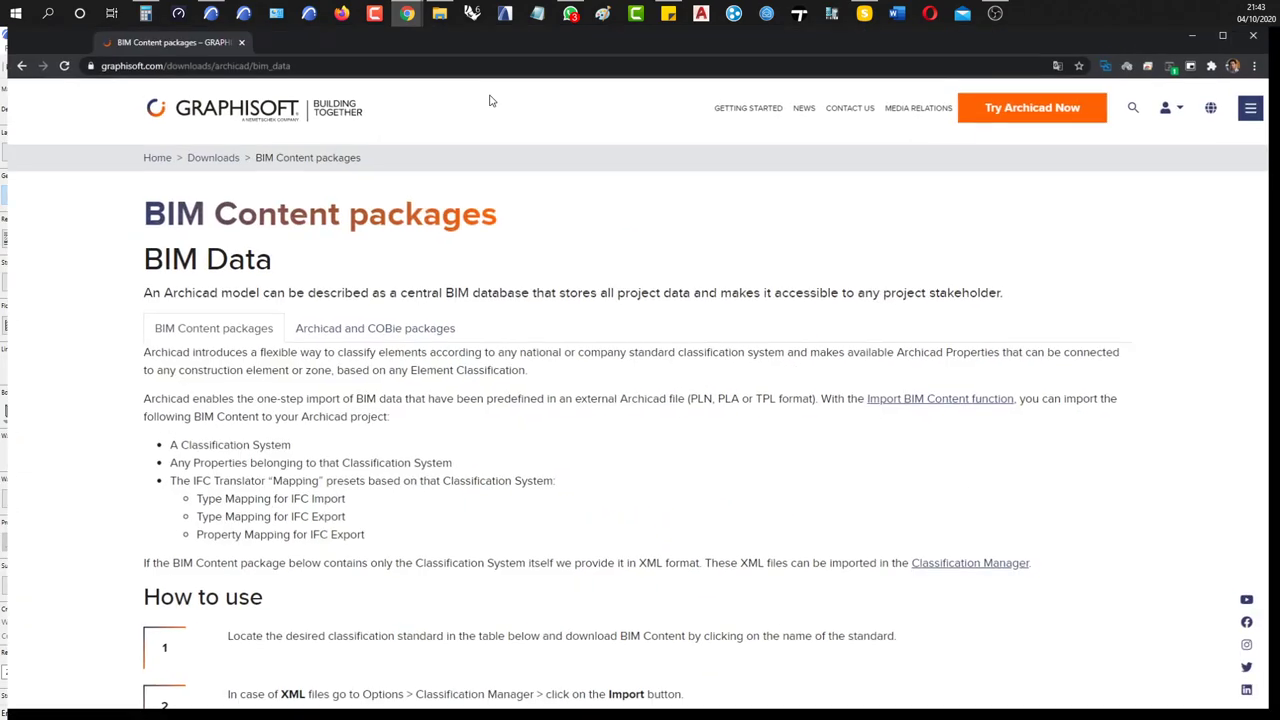
scroll(567, 297, "down", 5)
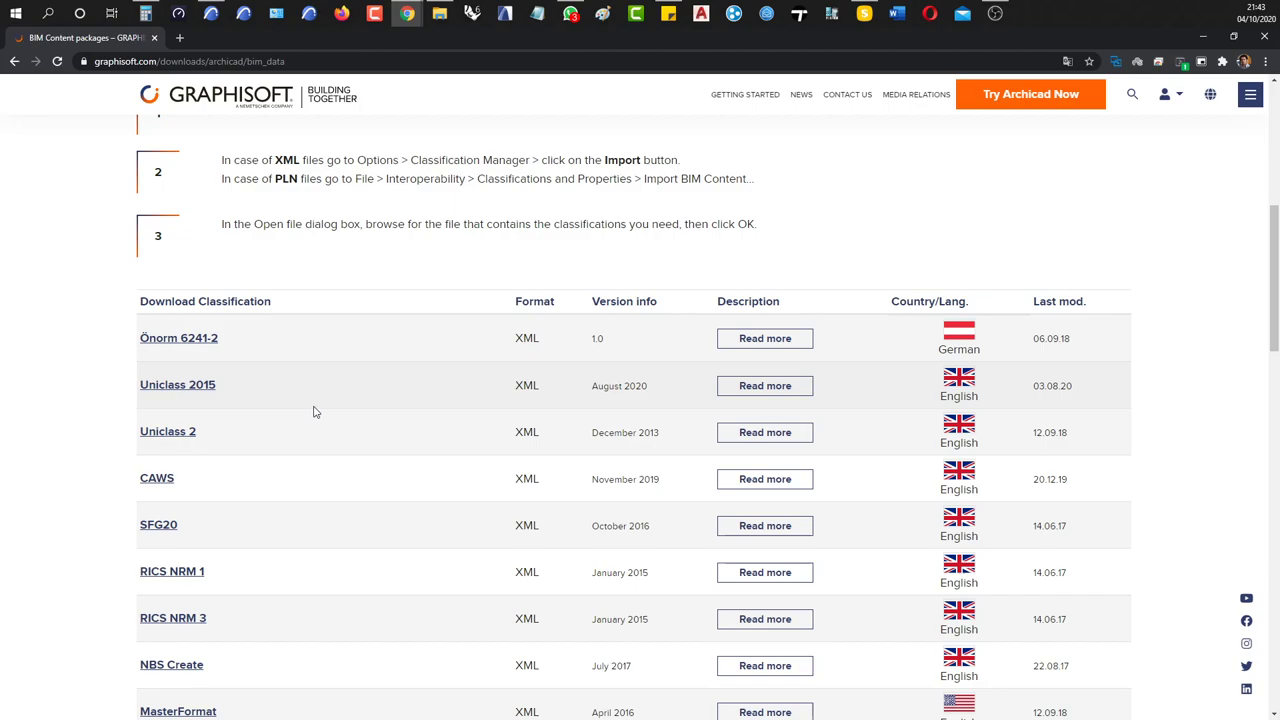
scroll(313, 411, "down", 2)
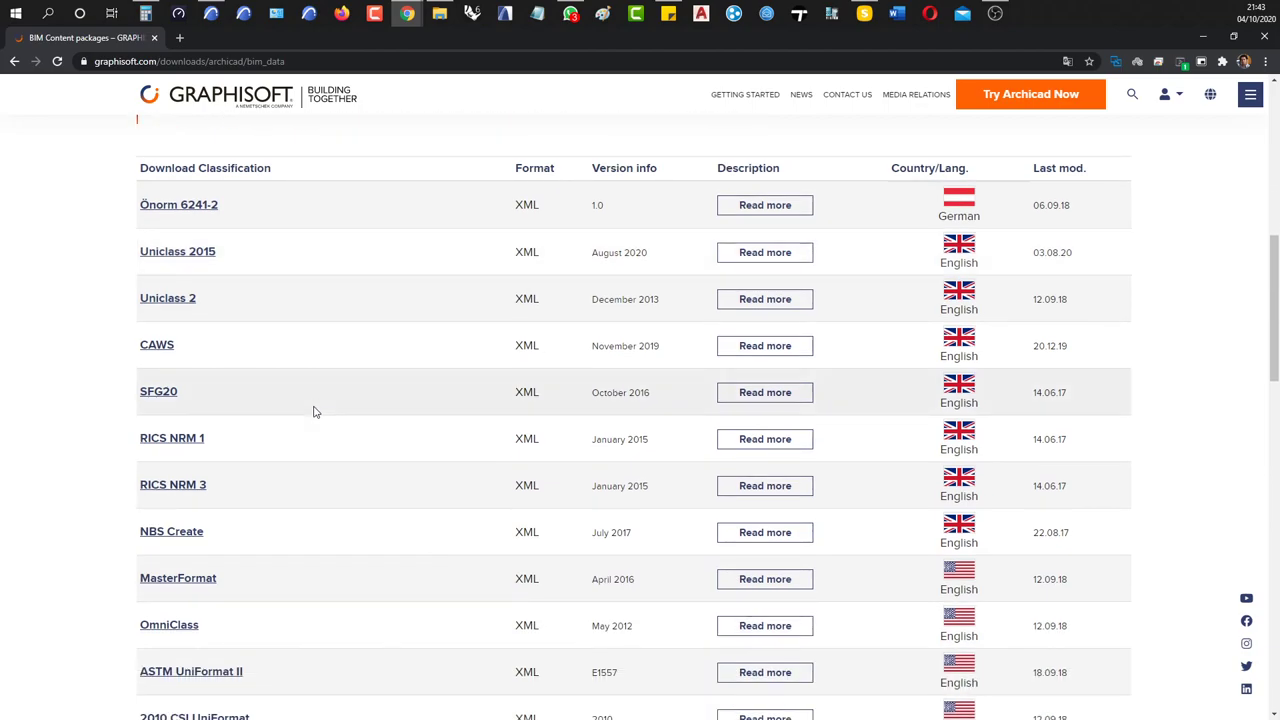
scroll(313, 411, "down", 2)
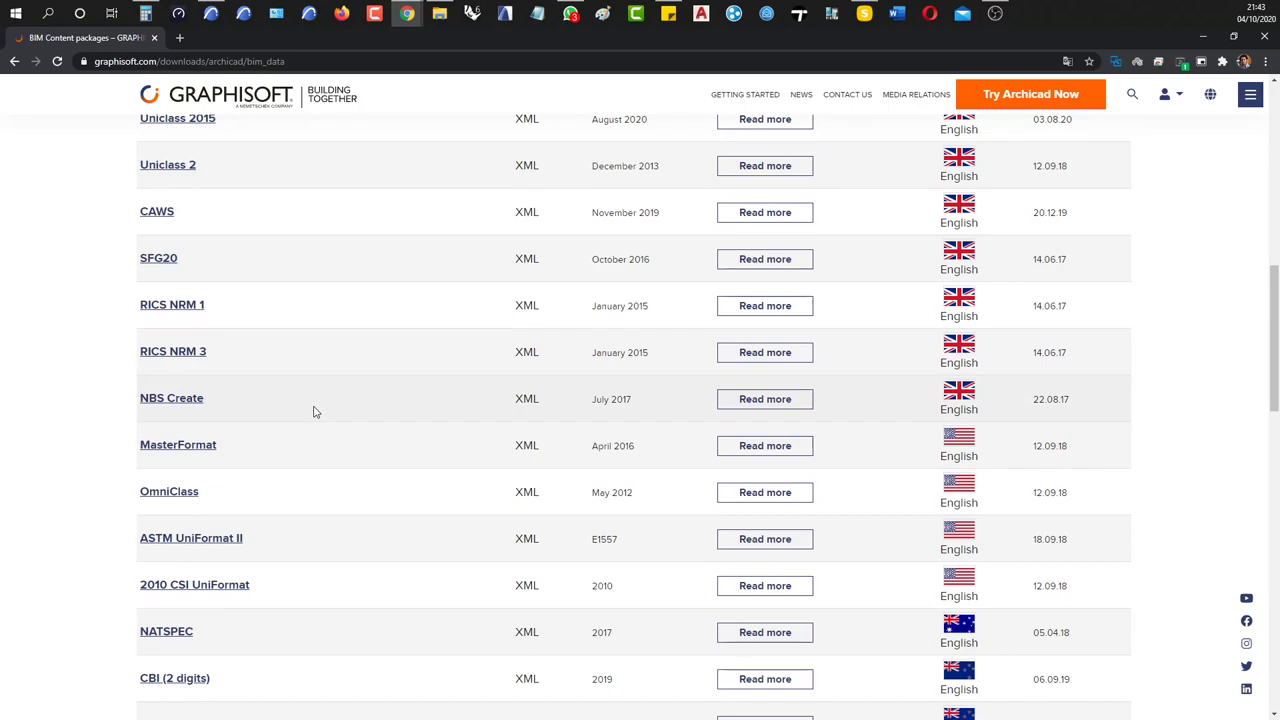
scroll(313, 411, "up", 4)
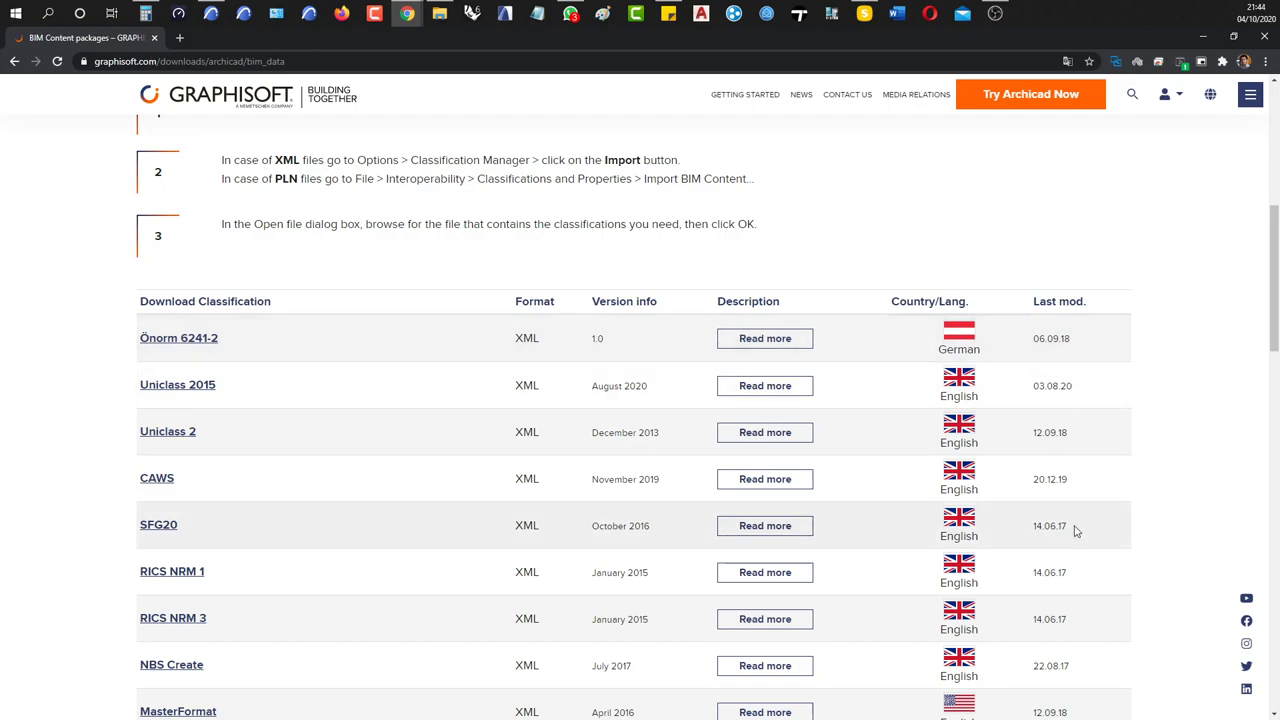
scroll(962, 372, "down", 1)
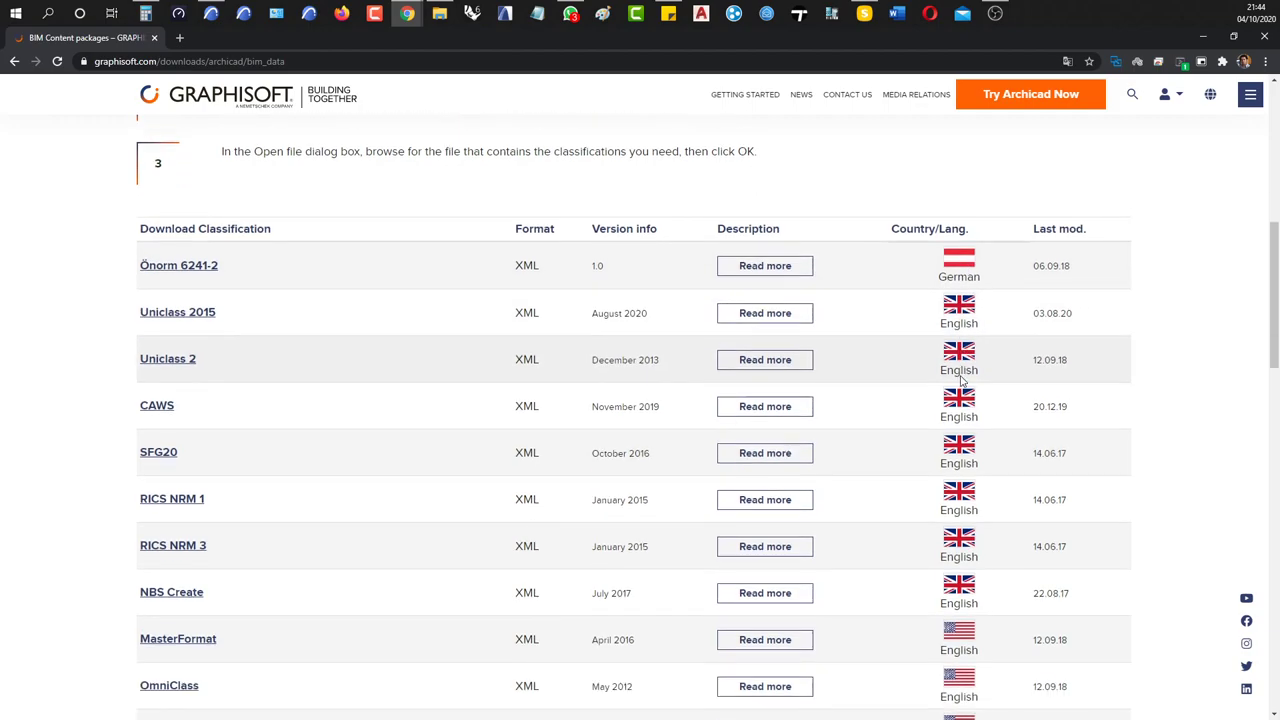
scroll(960, 380, "down", 6)
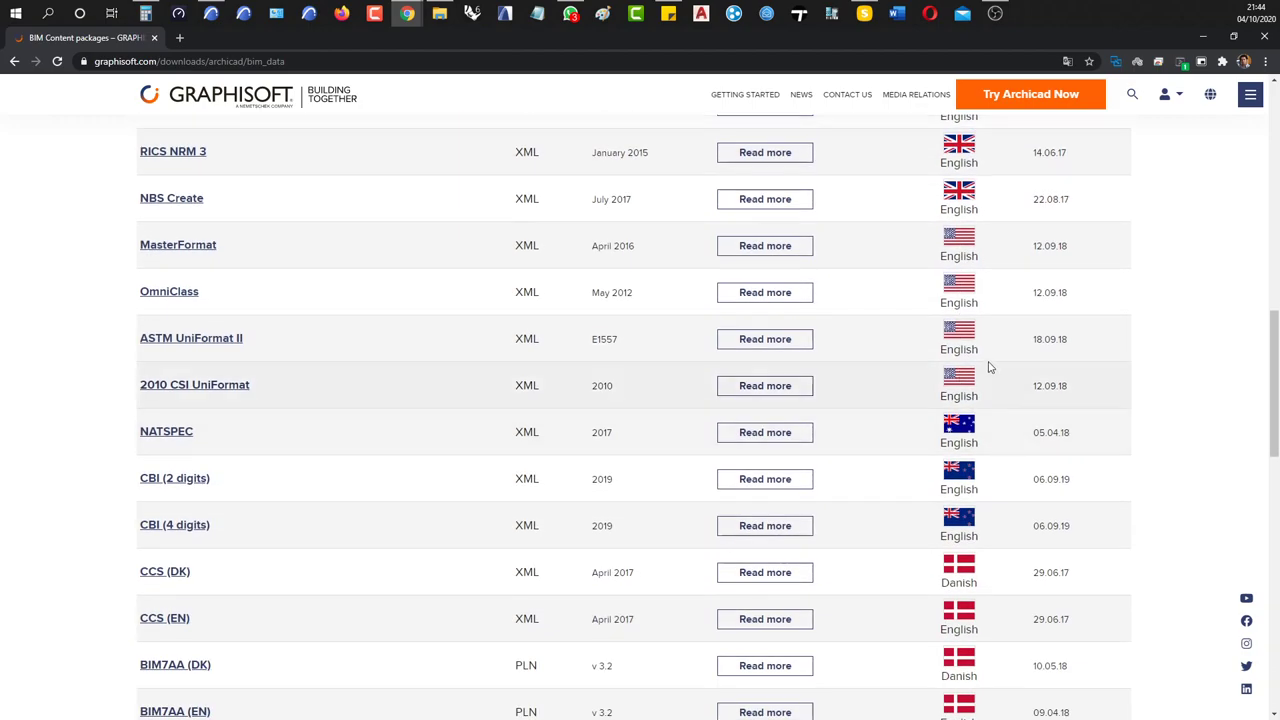
scroll(1014, 363, "up", 5)
scroll(1017, 365, "down", 2)
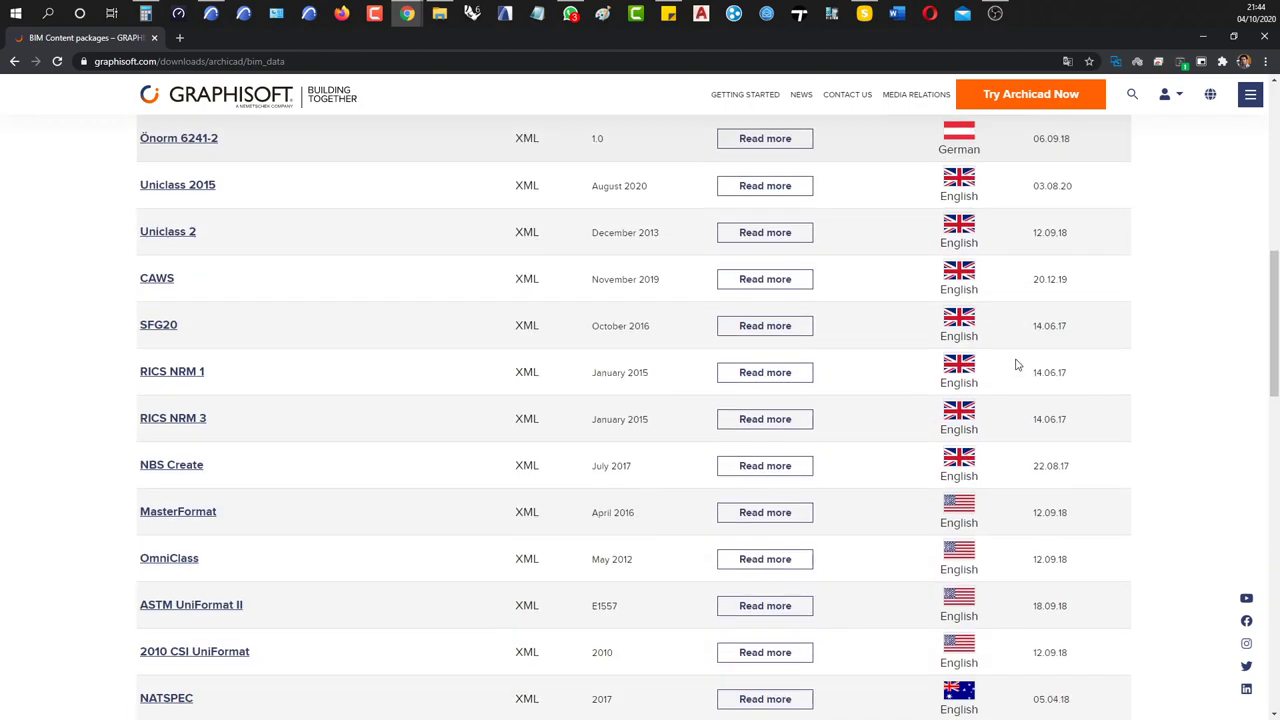
Look through the remaining classification downloads by country on the BIM Content packages page, and return to Archicad
scroll(1015, 364, "down", 5)
scroll(1037, 437, "down", 3)
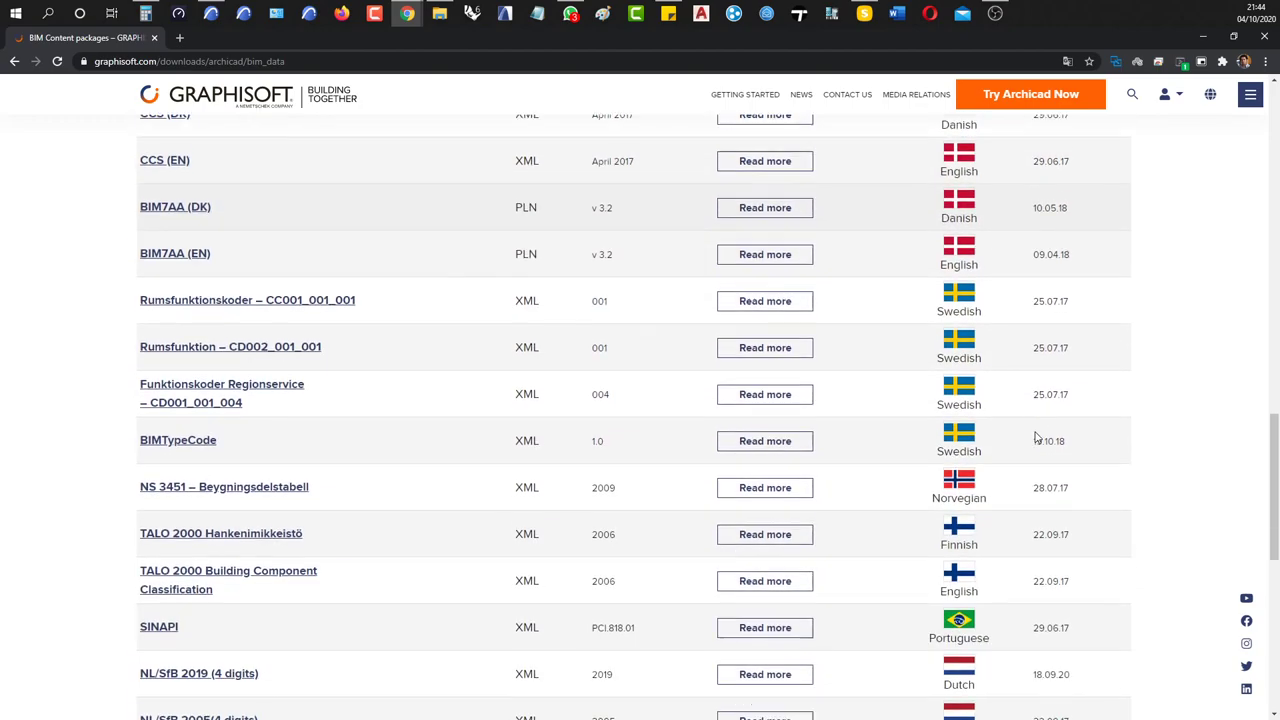
scroll(1037, 437, "down", 2)
scroll(1037, 437, "down", 1)
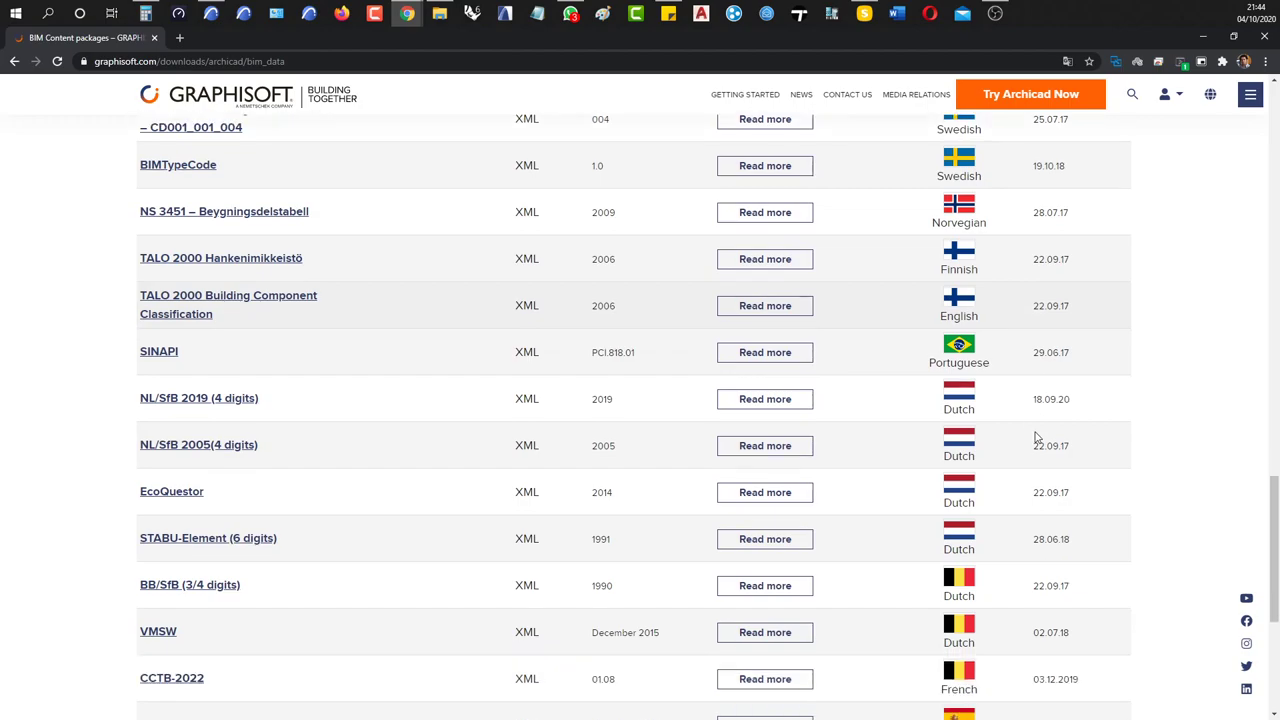
scroll(1023, 435, "down", 1)
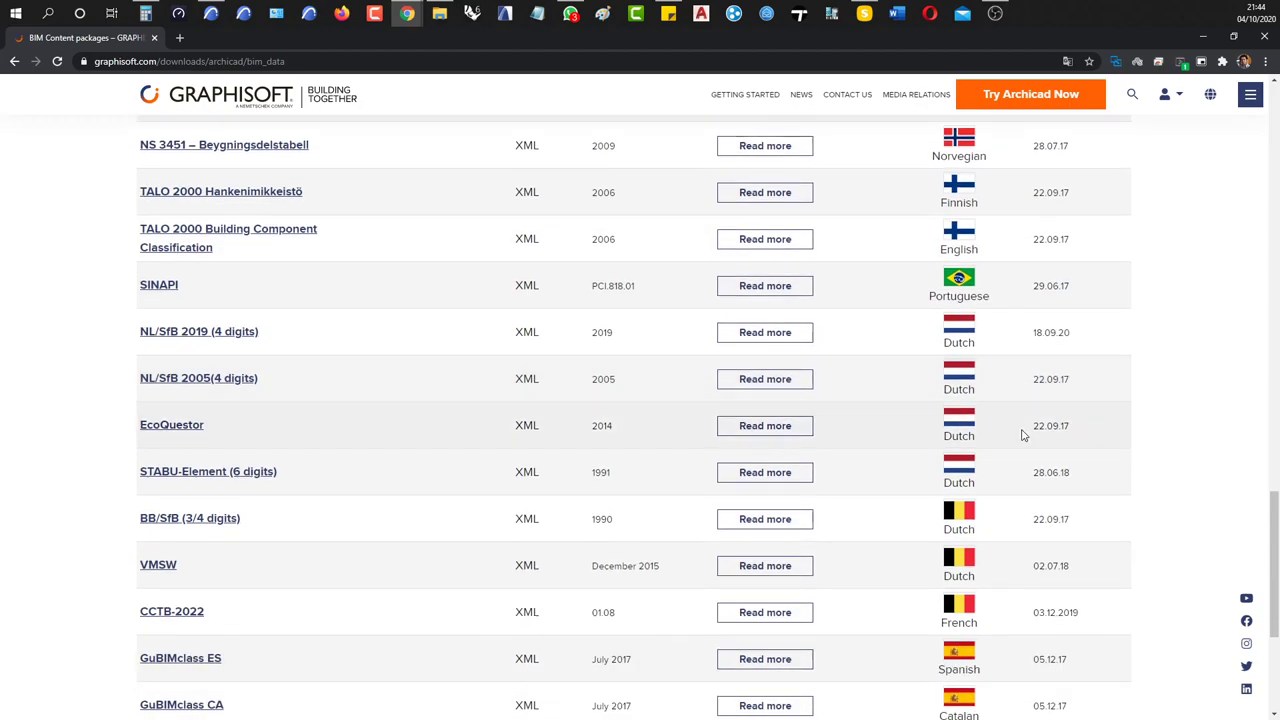
scroll(1023, 435, "down", 2)
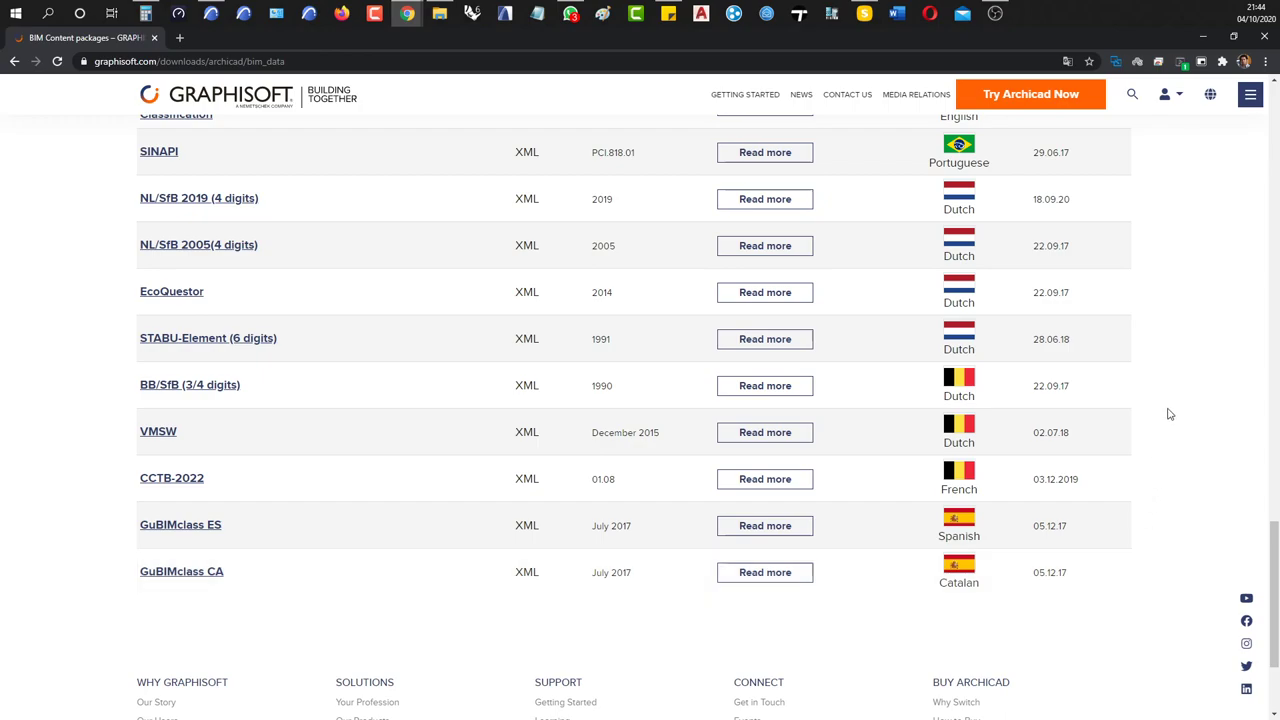
left_click(1203, 40)
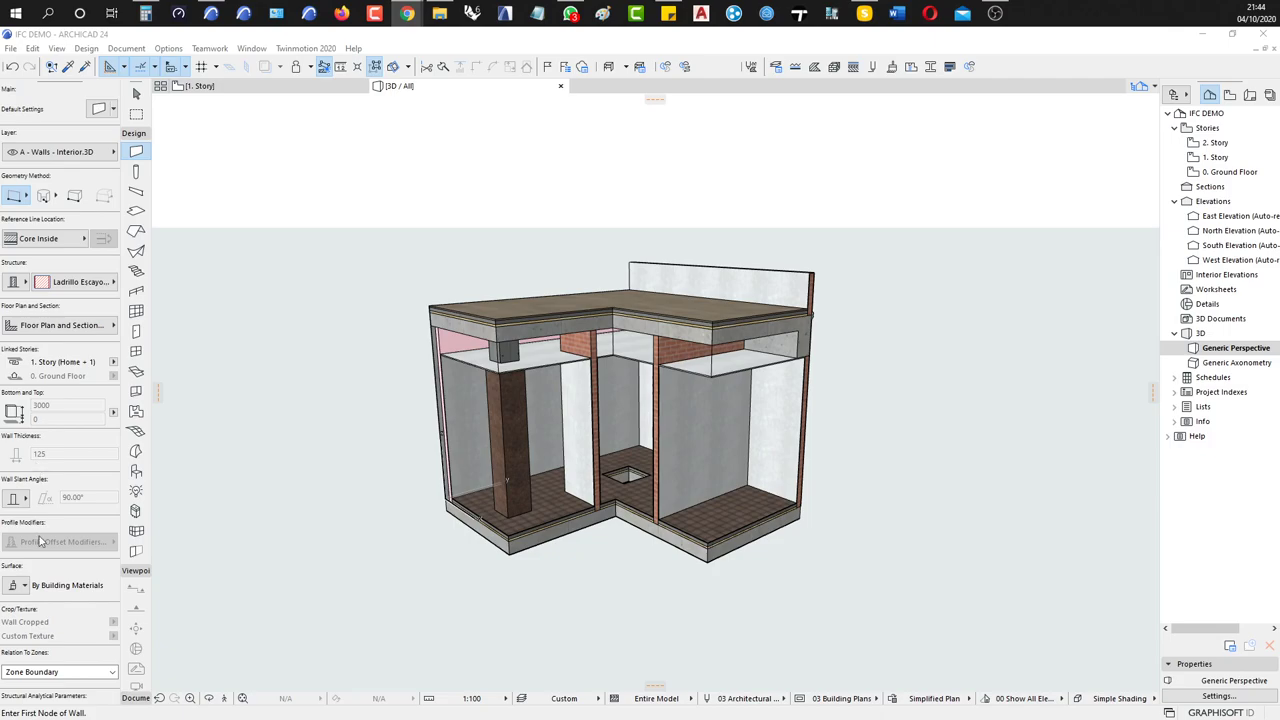
Inspect the Wall tool's default properties down to its IFC Properties group, and close the list
scroll(70, 592, "down", 4)
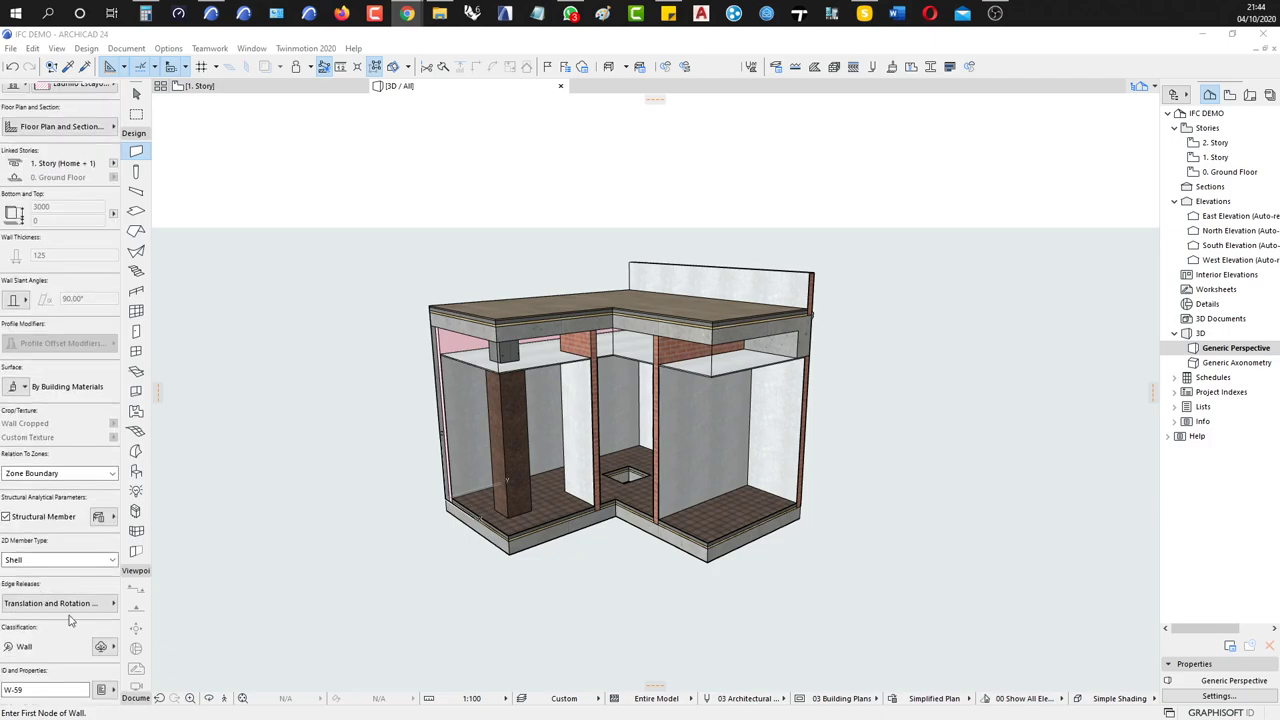
left_click(101, 690)
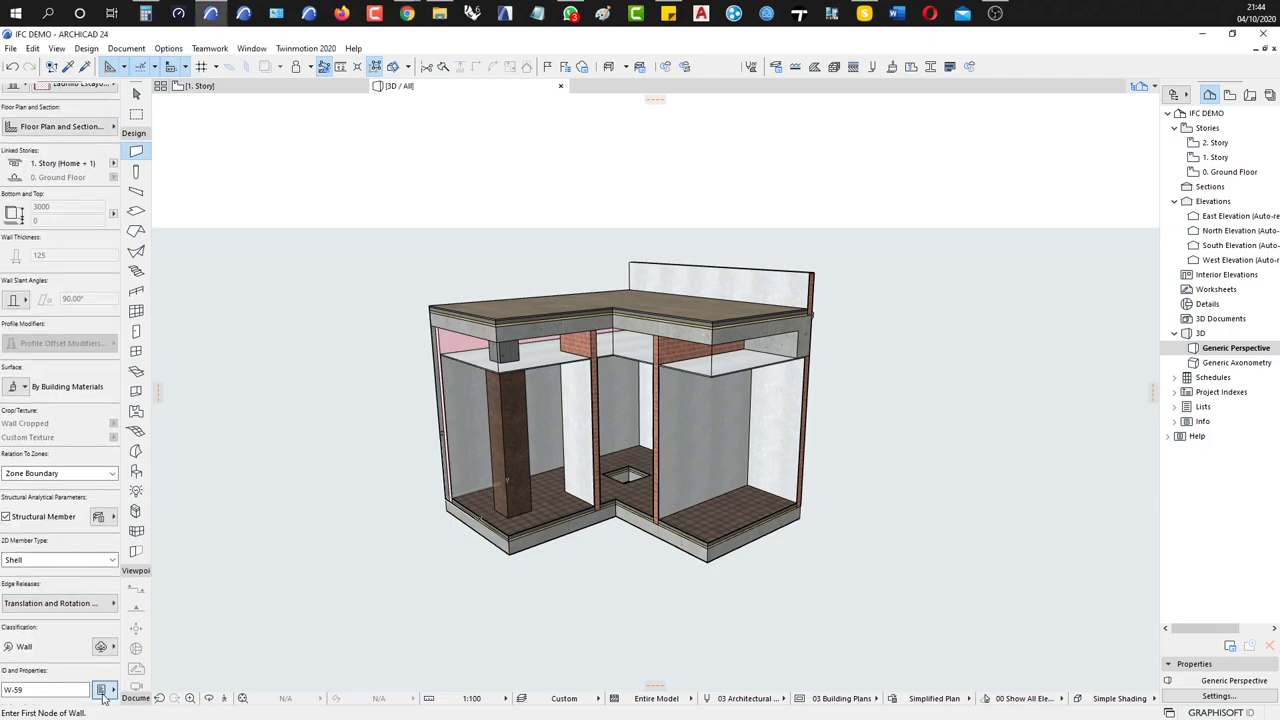
scroll(307, 640, "down", 5)
scroll(307, 640, "down", 5)
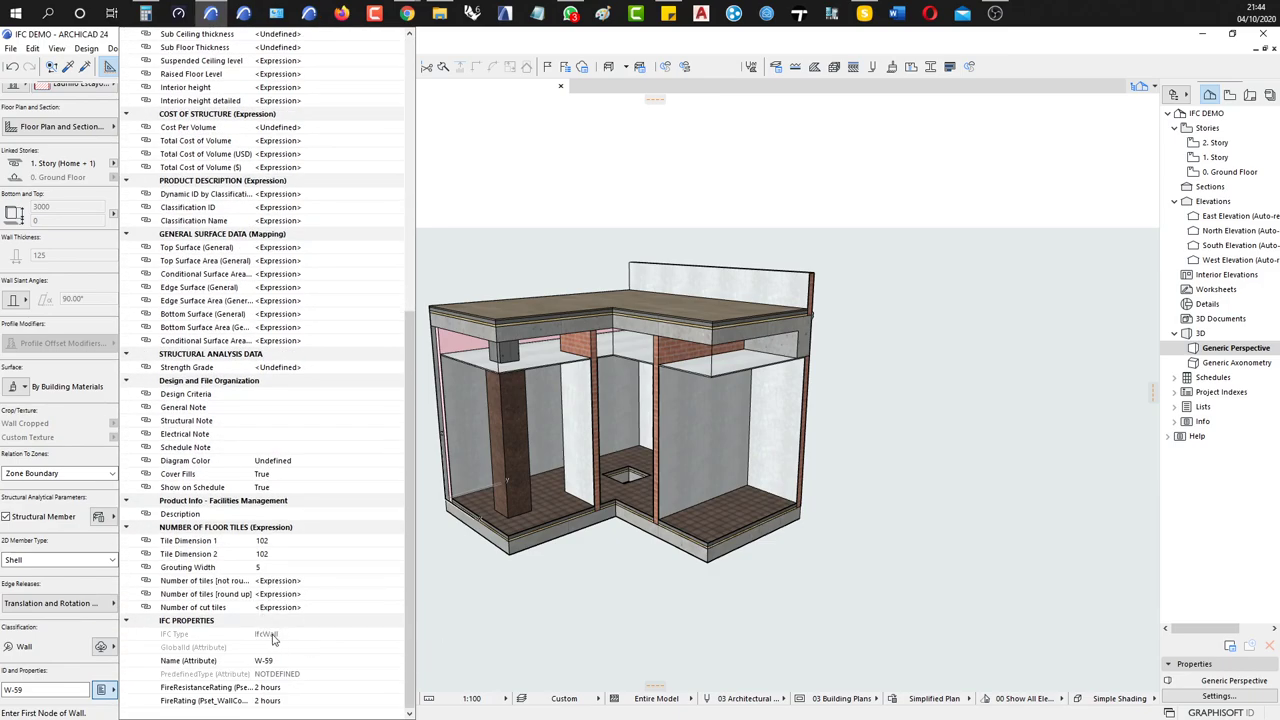
left_click(674, 595)
Open the IFC Translators settings and show the General Parametric Export translator
left_click(10, 48)
mouse_move(90, 237)
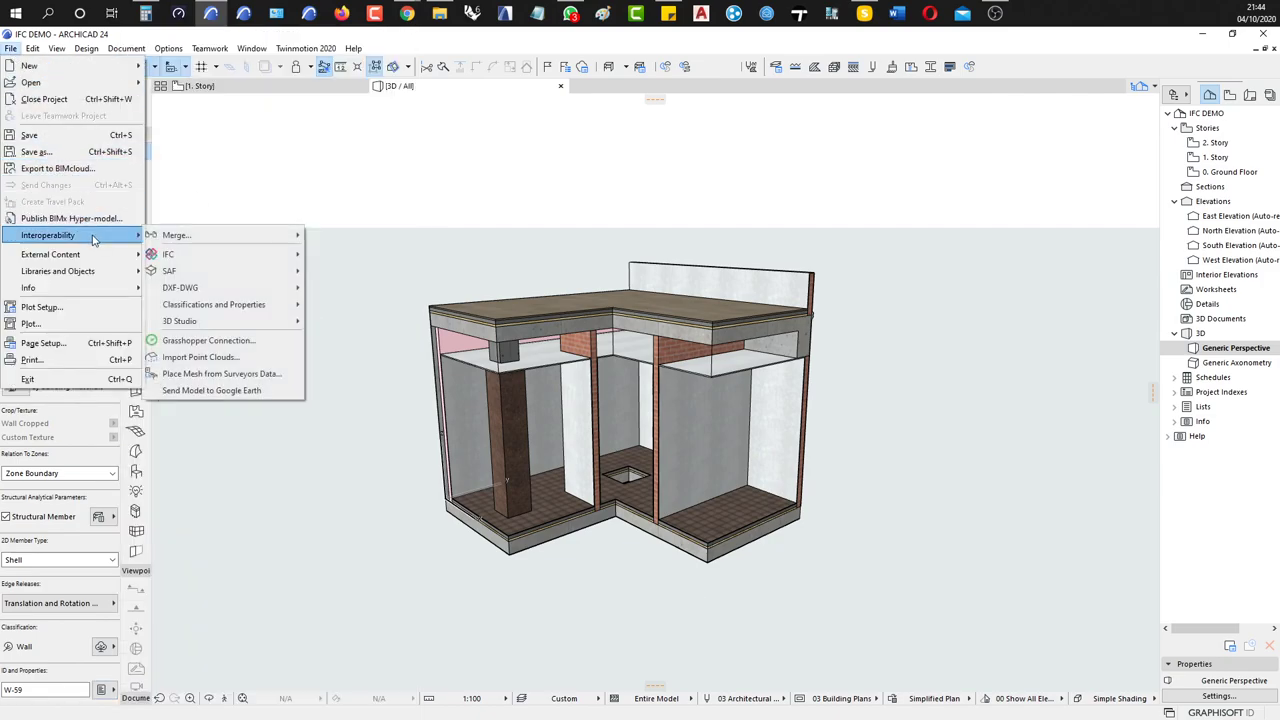
mouse_move(193, 258)
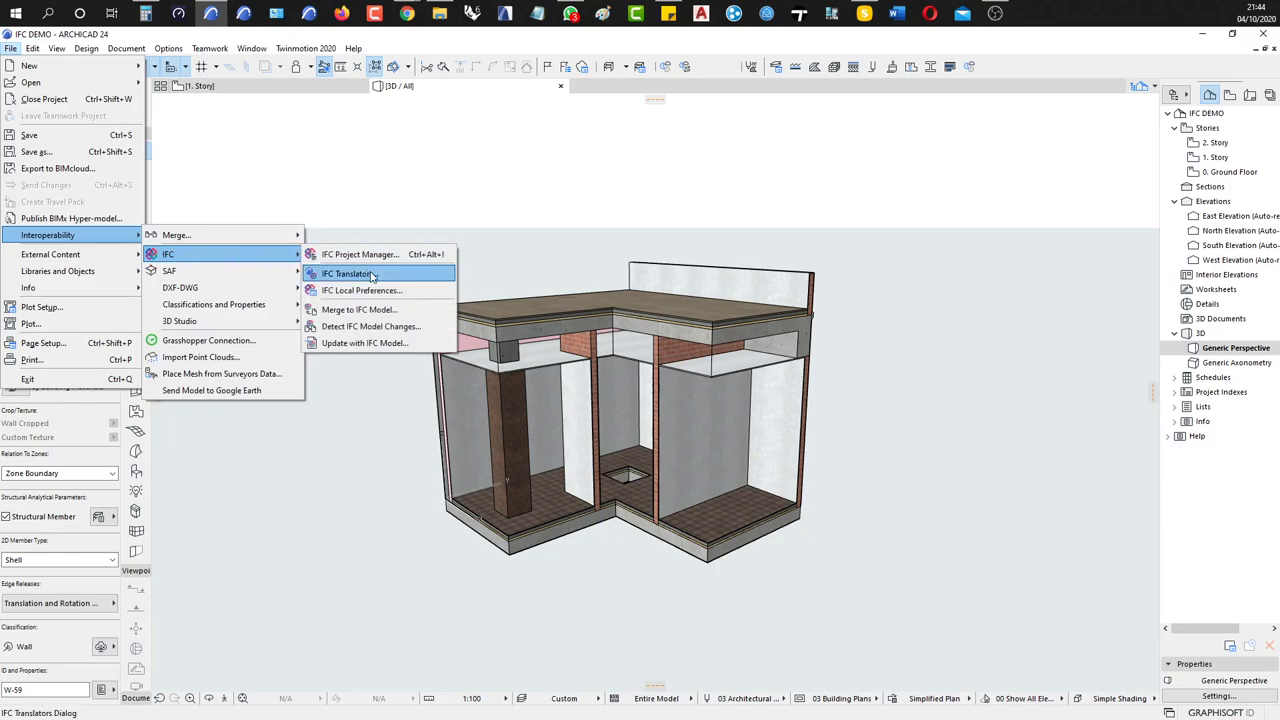
left_click(371, 275)
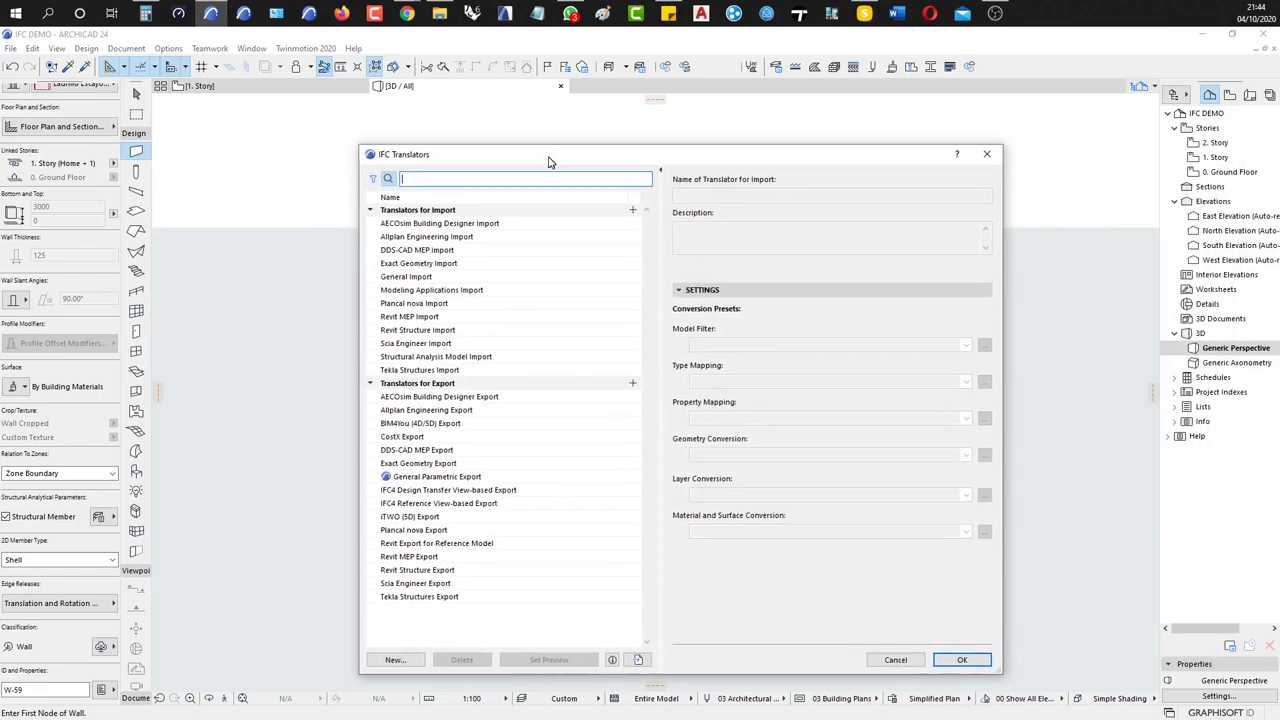
left_click_drag(553, 158, 526, 146)
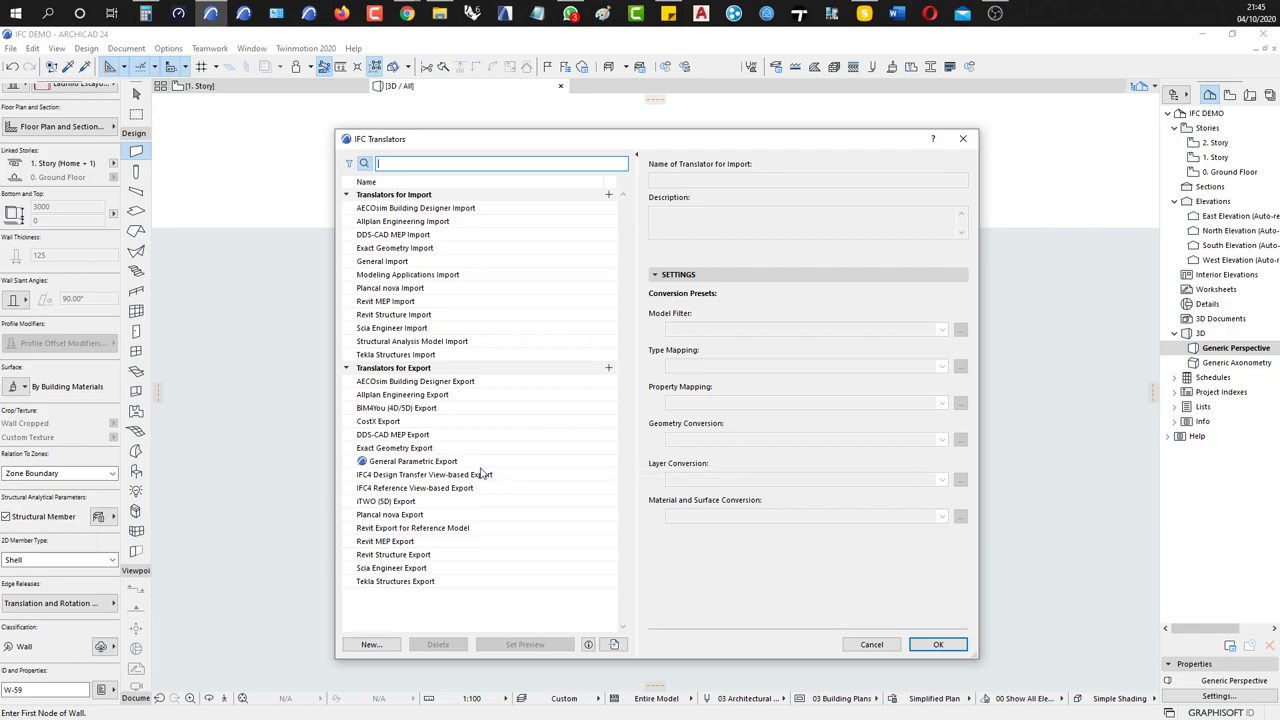
left_click(423, 465)
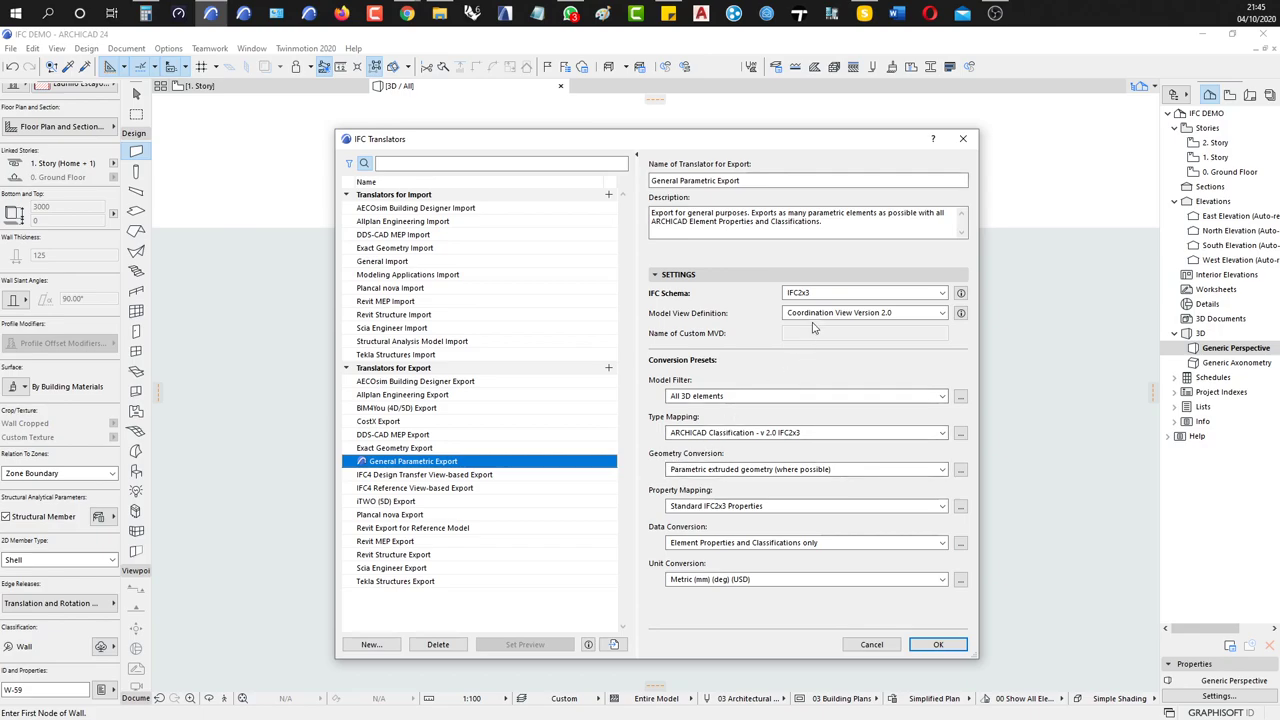
Review the translator's IFC Schema and Model View Definition options, keep IFC2x3 with Coordination View Version 2.0, and confirm the dialog
left_click(838, 293)
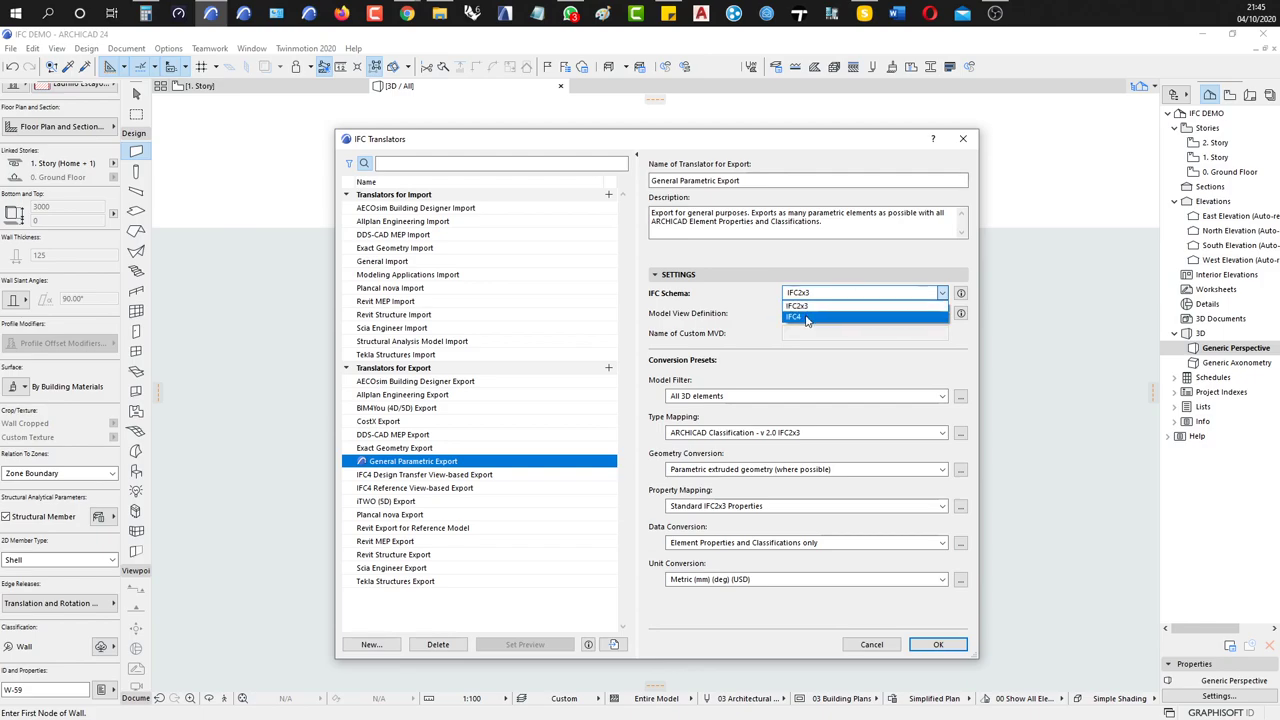
left_click(754, 328)
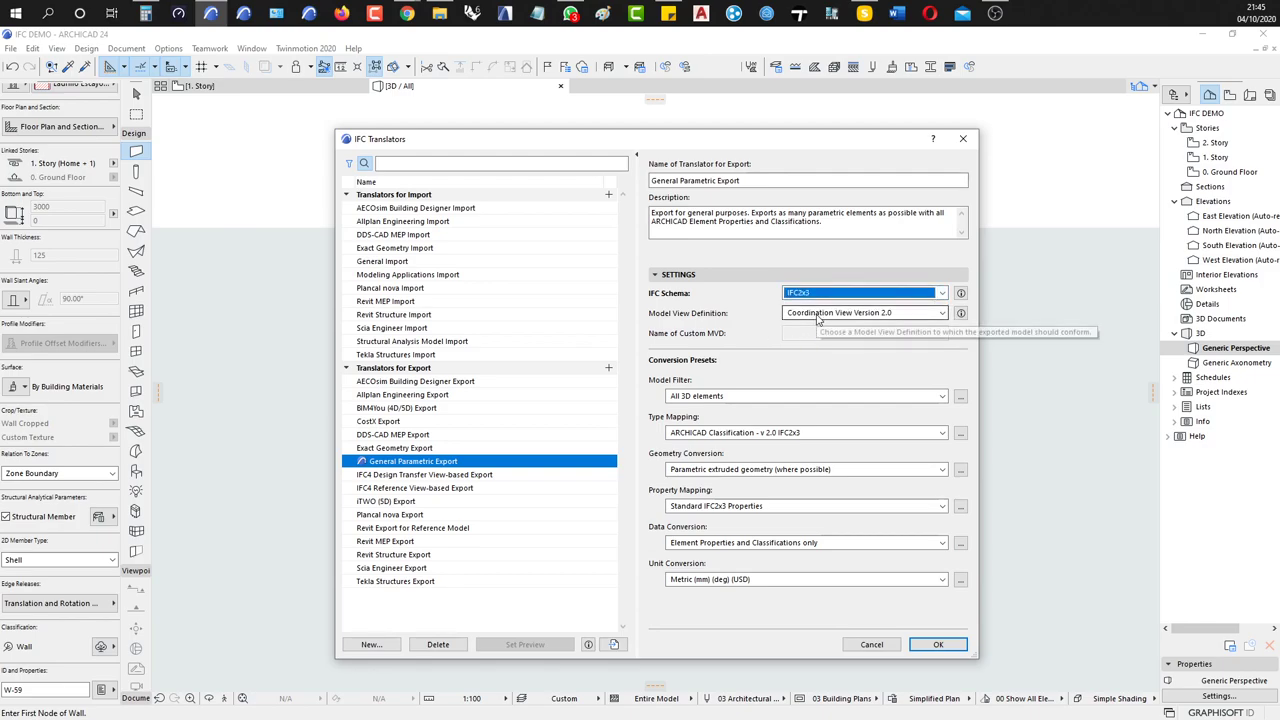
left_click(824, 314)
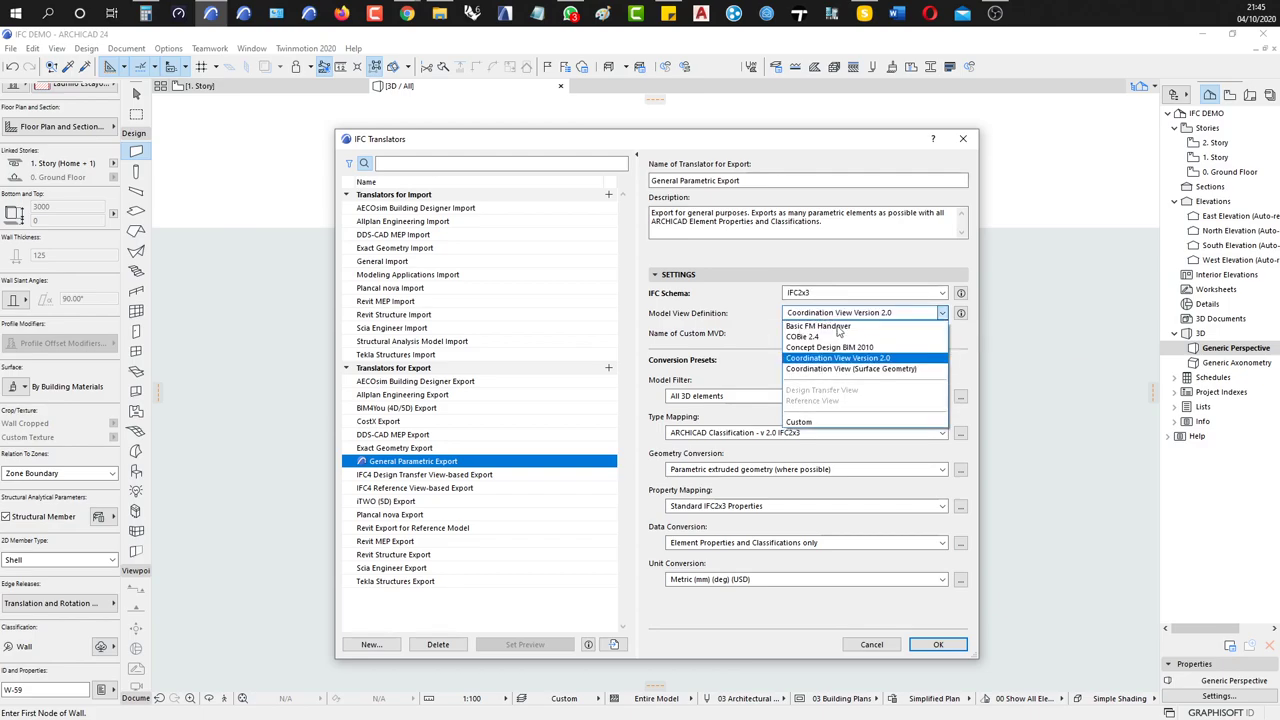
left_click(867, 358)
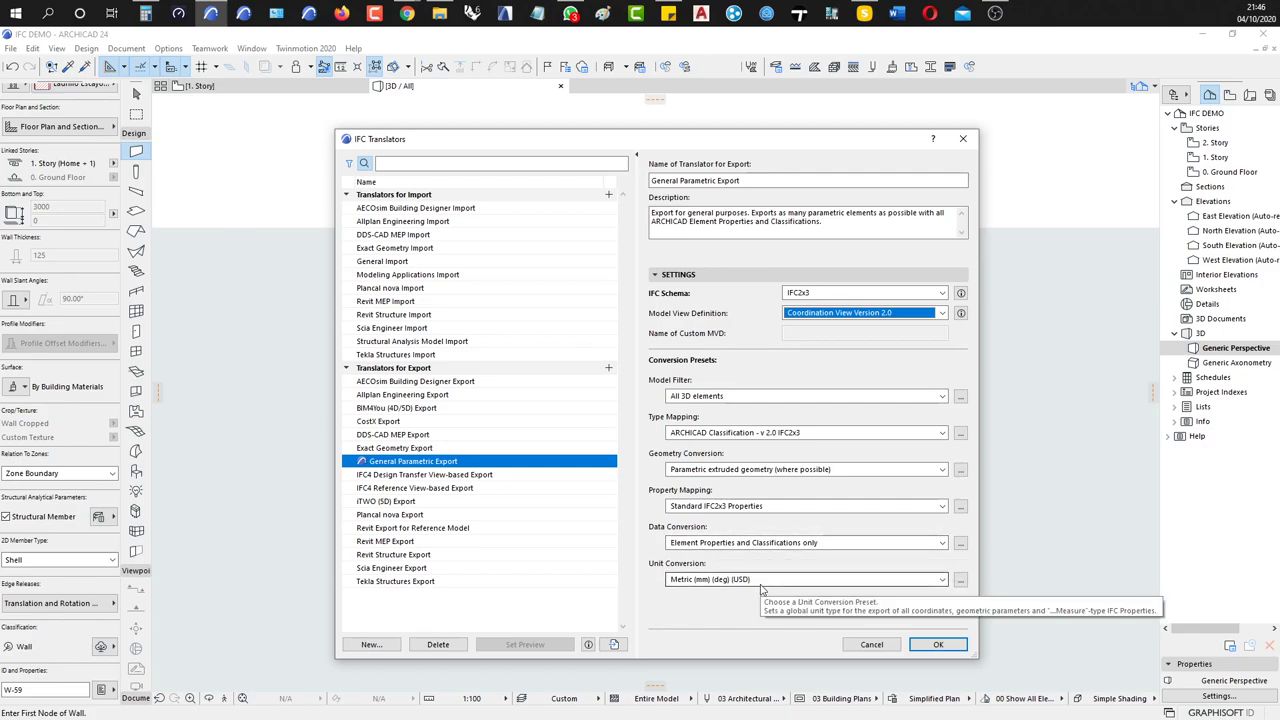
left_click(938, 645)
Open the IFC Project Manager and expand the beam, slab and wall entities of 1. Story
mouse_move(765, 403)
middle_mouse_down("shift")
mouse_move(740, 395)
mouse_move(760, 390)
mouse_move(754, 380)
middle_mouse_up("shift")
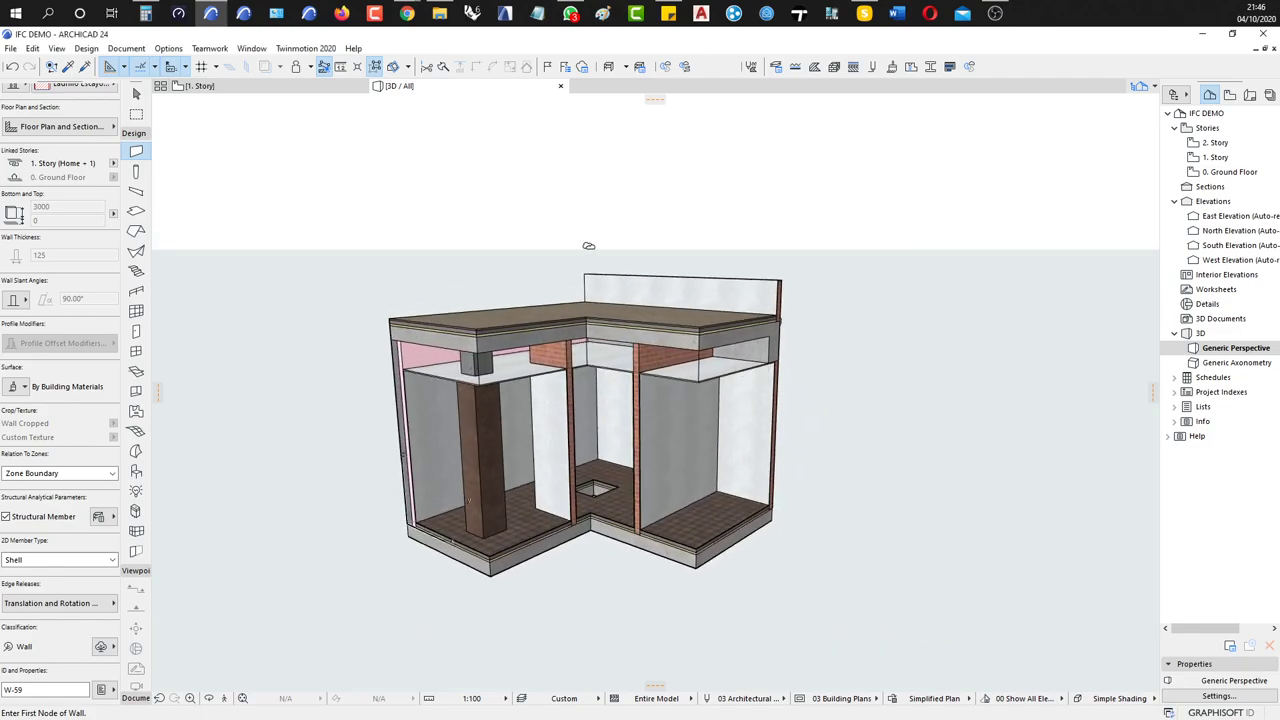
left_click(14, 50)
mouse_move(90, 241)
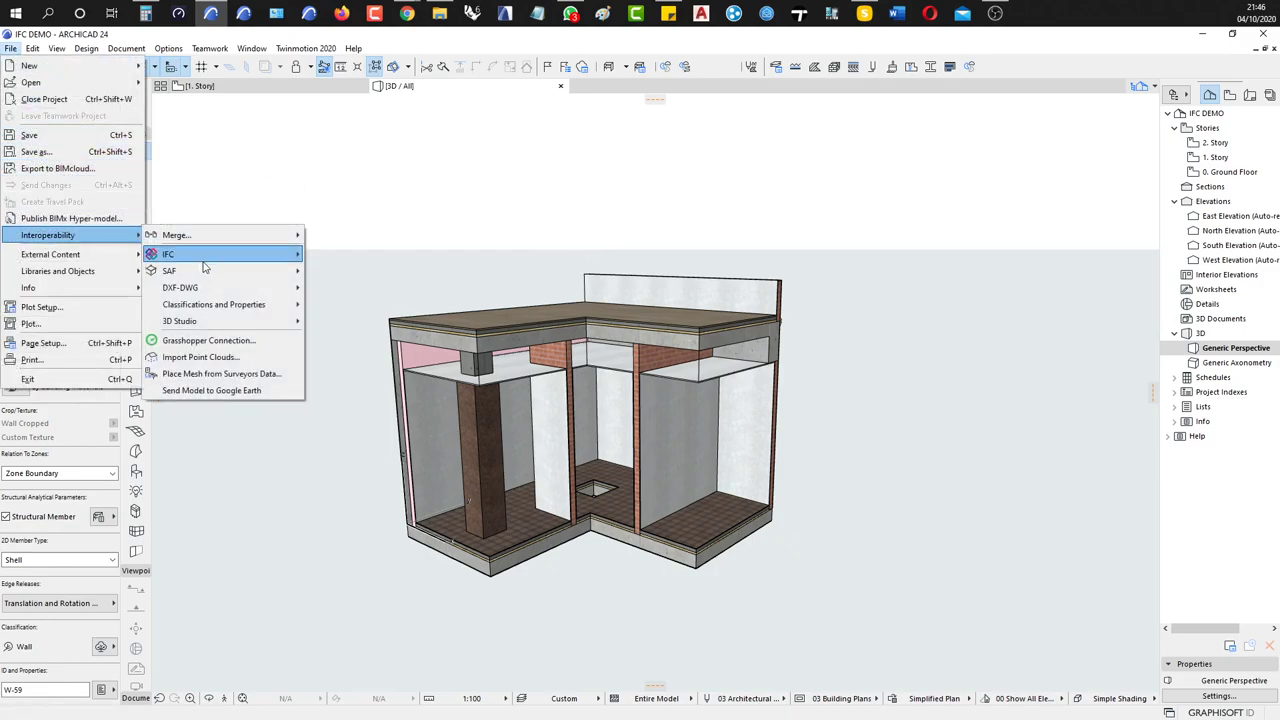
mouse_move(206, 266)
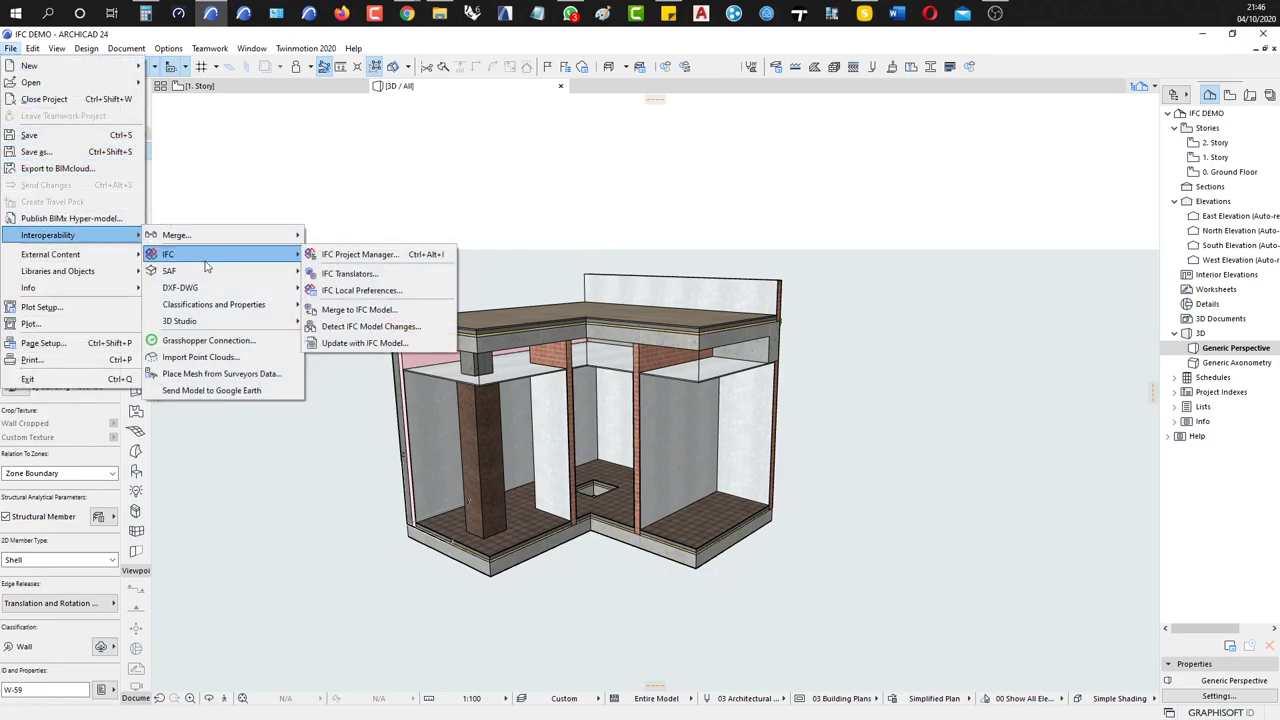
left_click(355, 257)
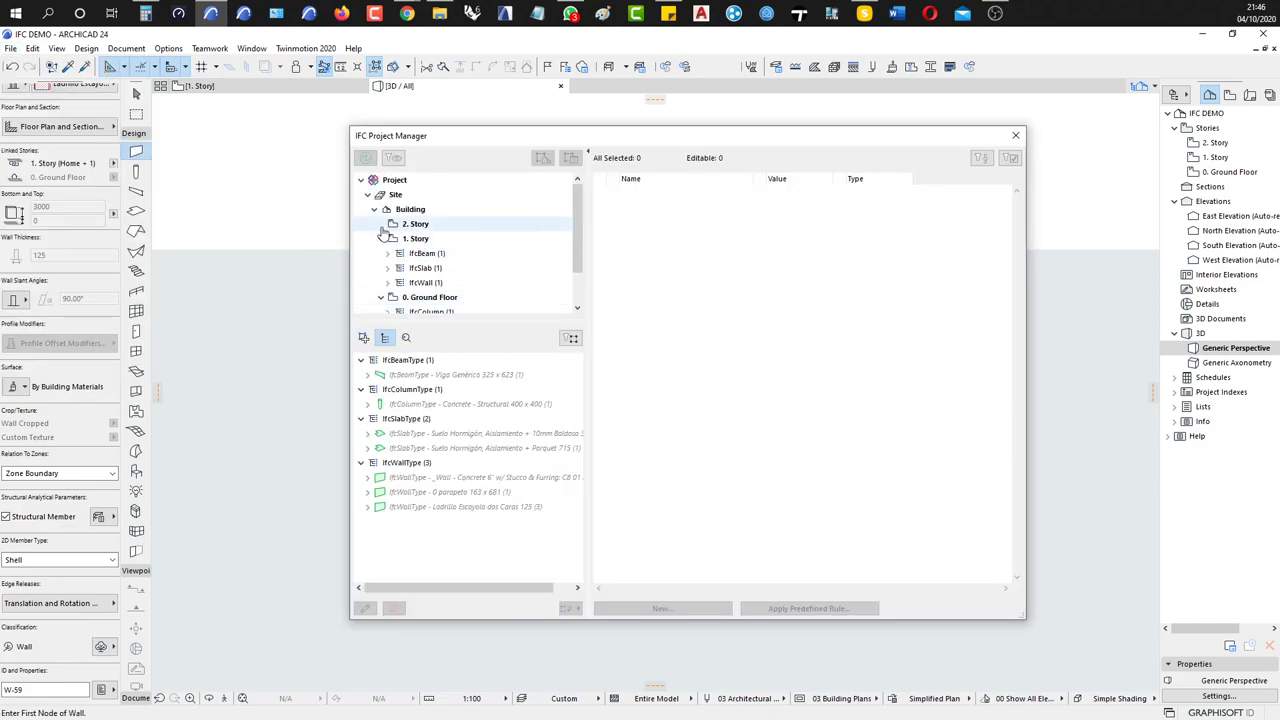
left_click(388, 253)
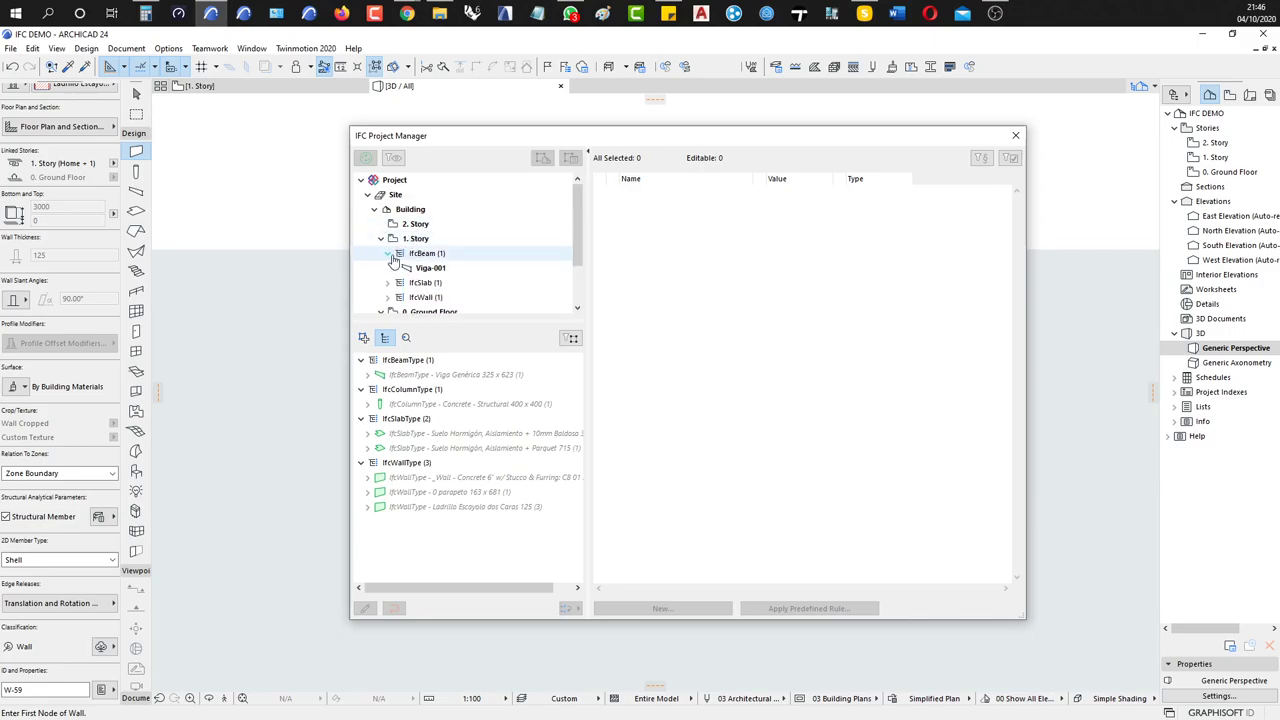
left_click(388, 282)
scroll(413, 287, "down", 1)
left_click(388, 267)
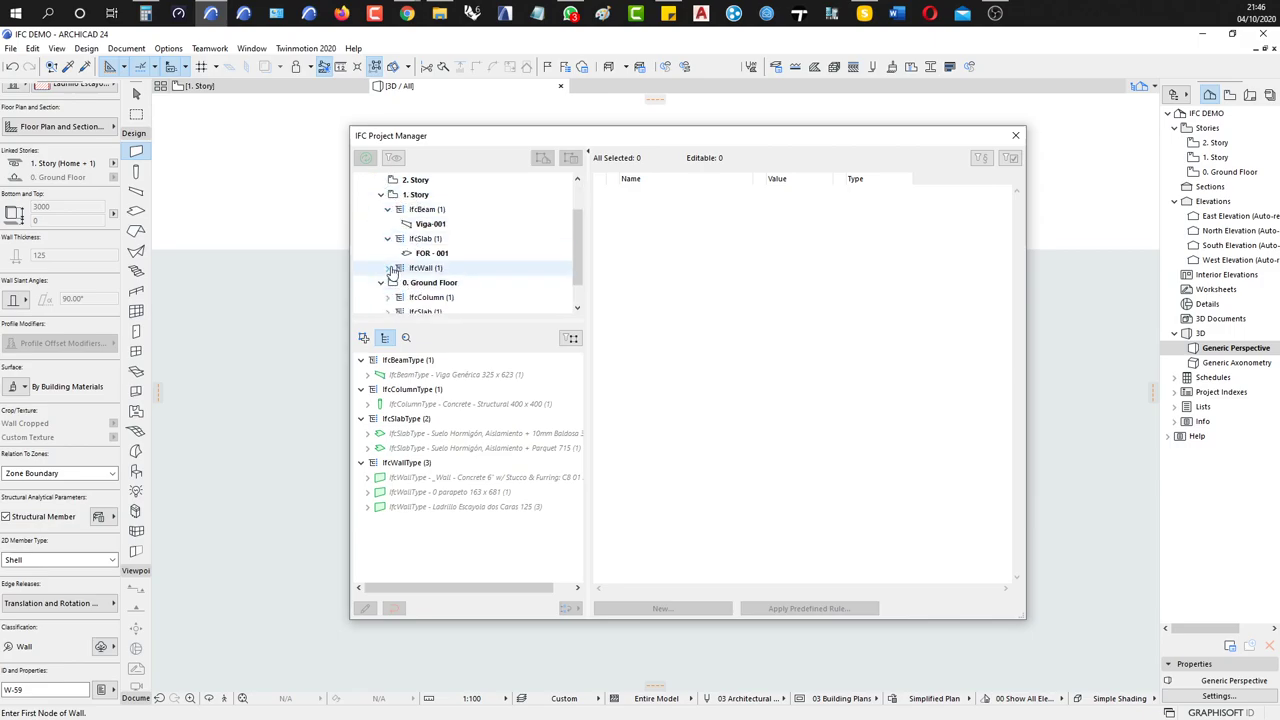
Expand the Ground Floor's column, slab and wall entities, review the project hierarchy, and close the IFC Project Manager
scroll(446, 275, "down", 1)
left_click(388, 268)
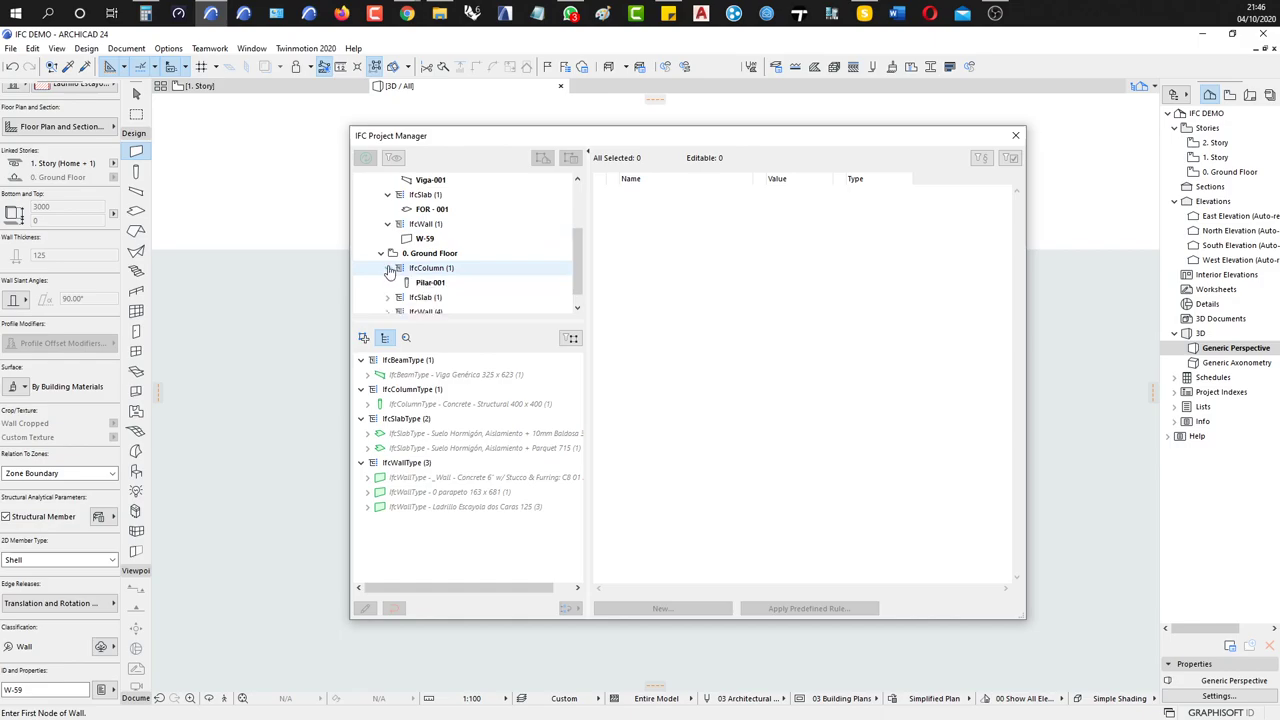
scroll(397, 292, "down", 1)
left_click(388, 297)
left_click(388, 282)
scroll(397, 297, "down", 1)
scroll(398, 300, "down", 4)
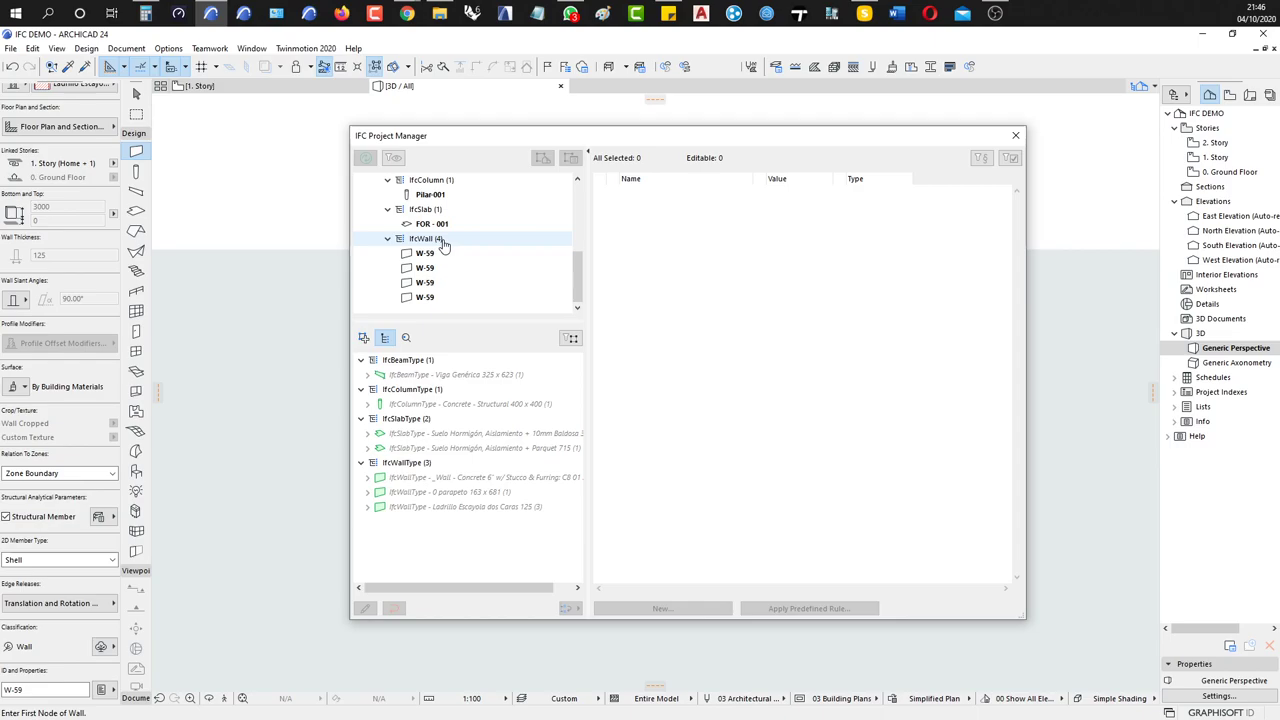
scroll(443, 245, "up", 3)
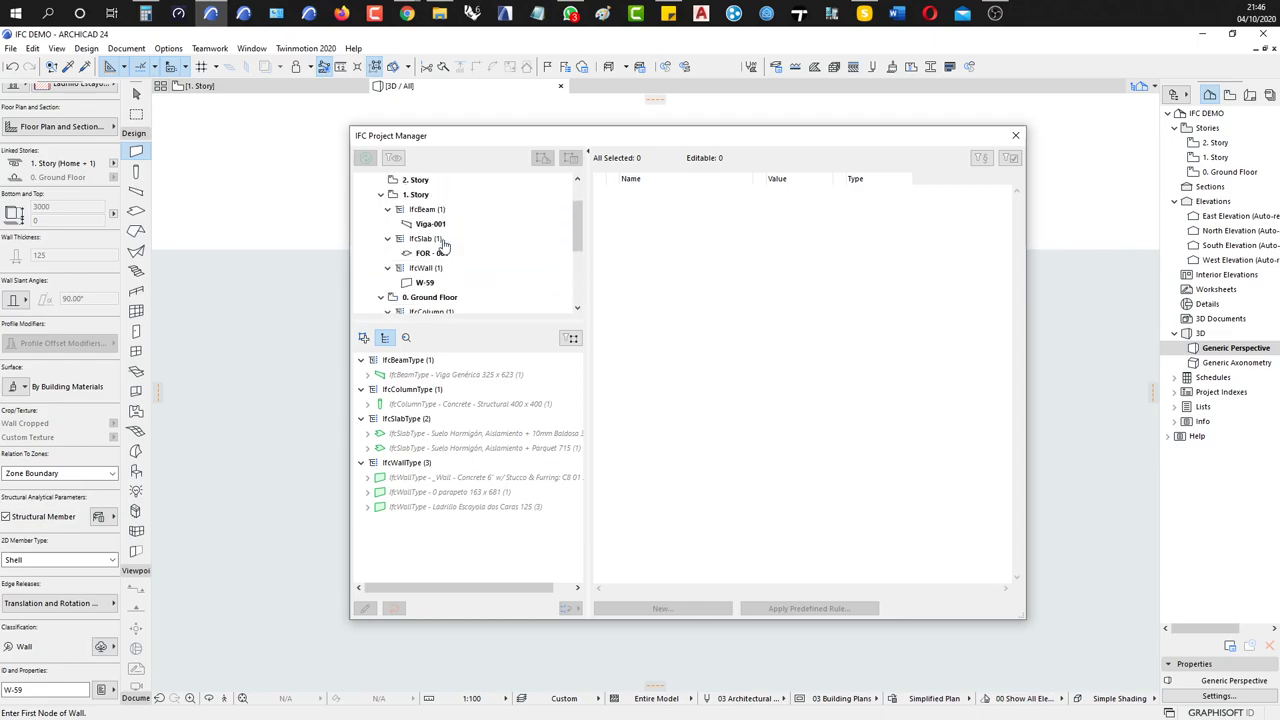
left_click(1015, 135)
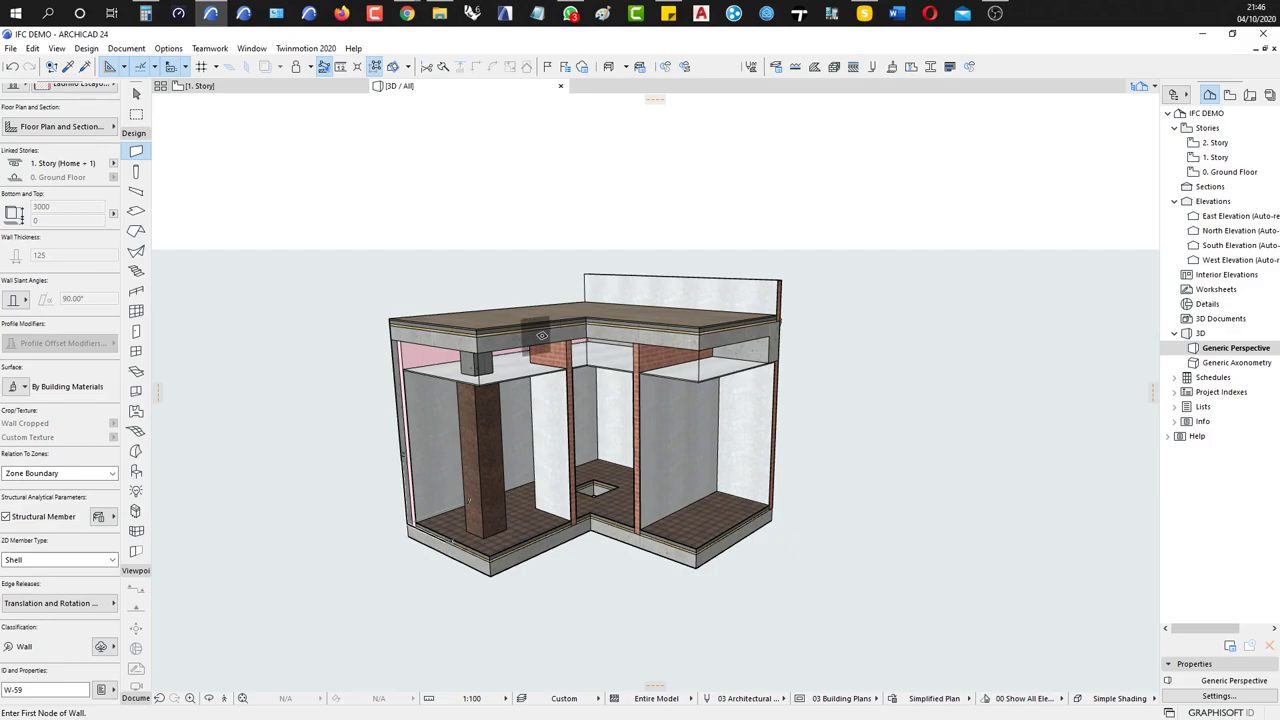
Start saving the 3D model as an IFC file in the IFCs folder, with the name "IFC prueba 01"
middle_click_drag(808, 339, 862, 330)
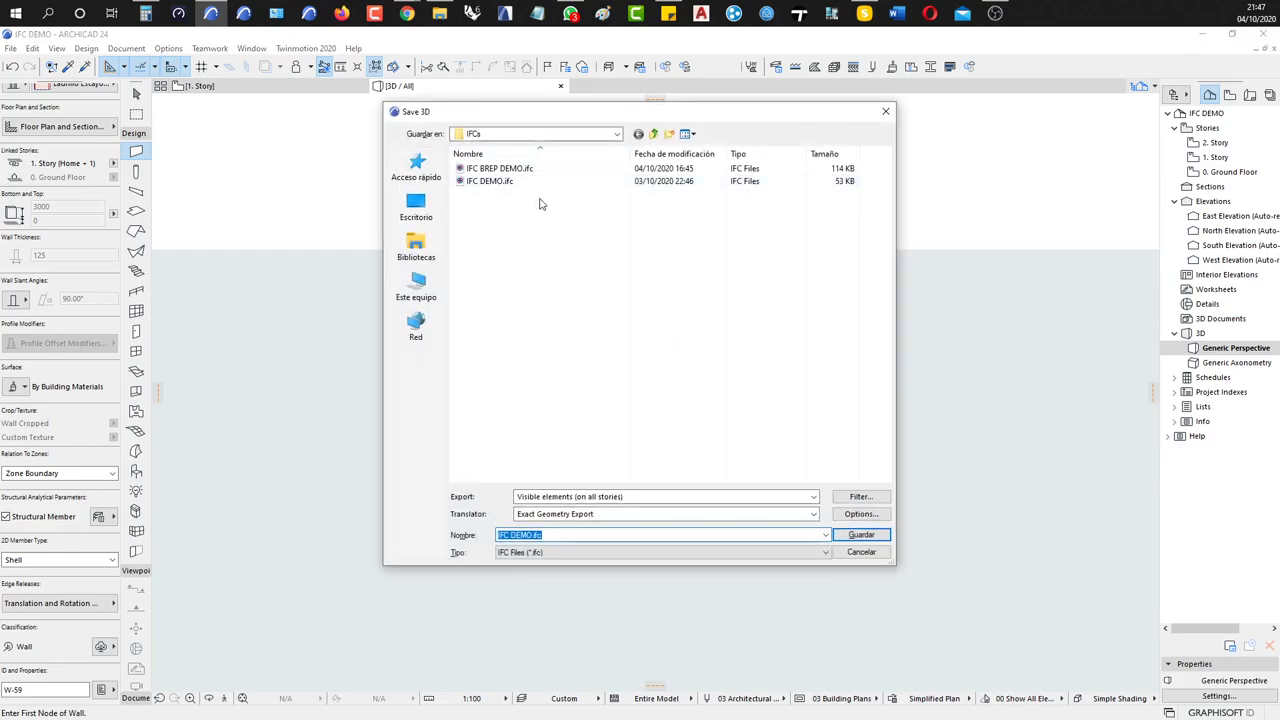
left_click(556, 536)
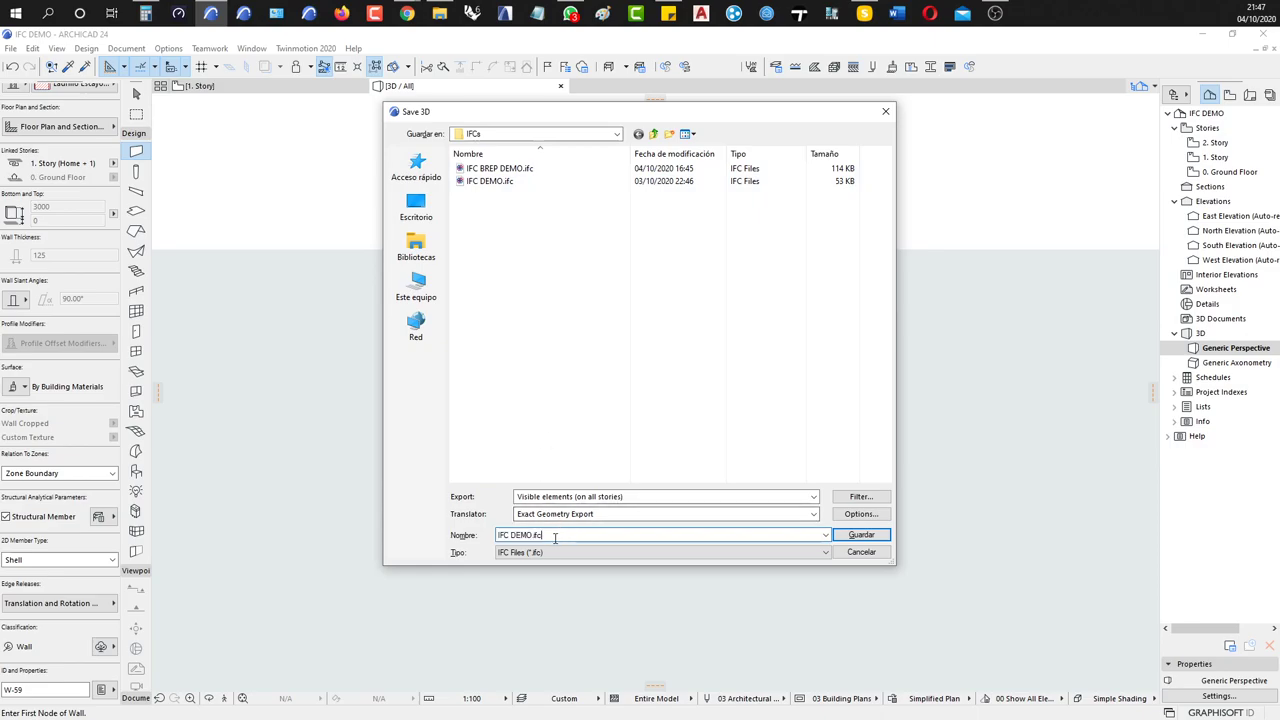
left_click_drag(512, 535, 570, 536)
key("BackSpace")
type("prueba 01")
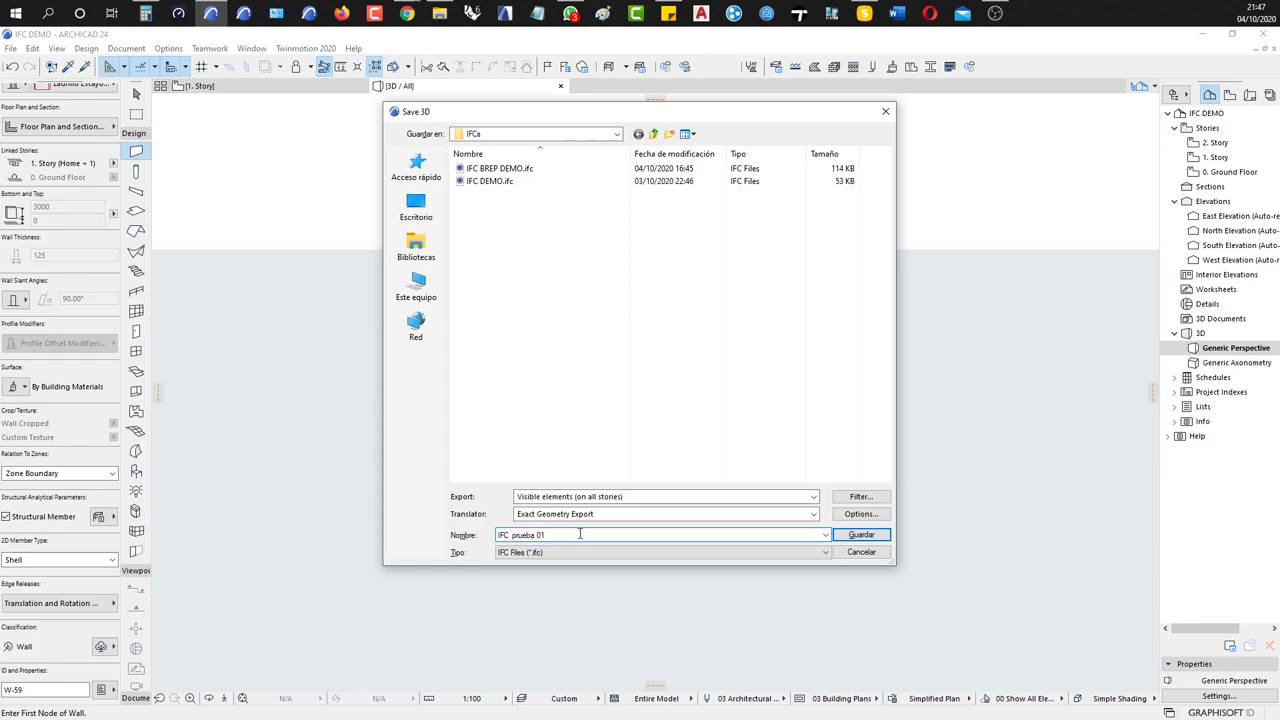
Choose the General Parametric Export translator, check its save options, and save the IFC file
left_click(620, 517)
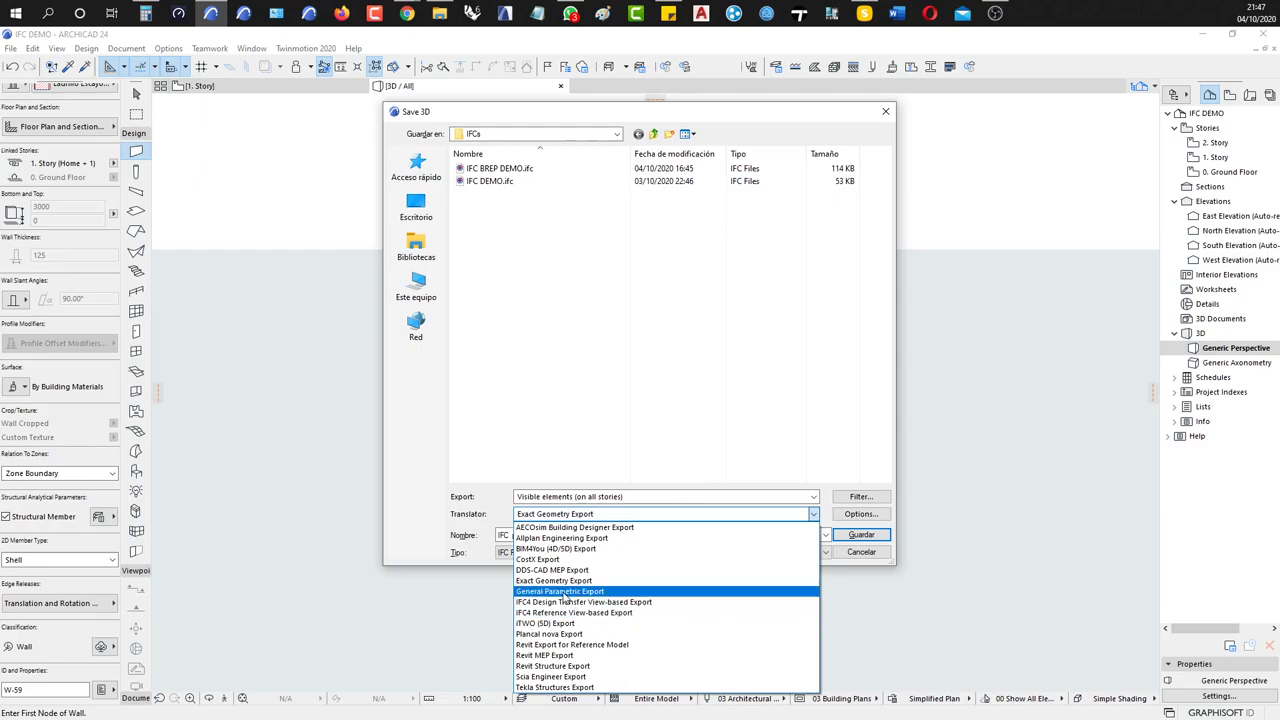
left_click(573, 592)
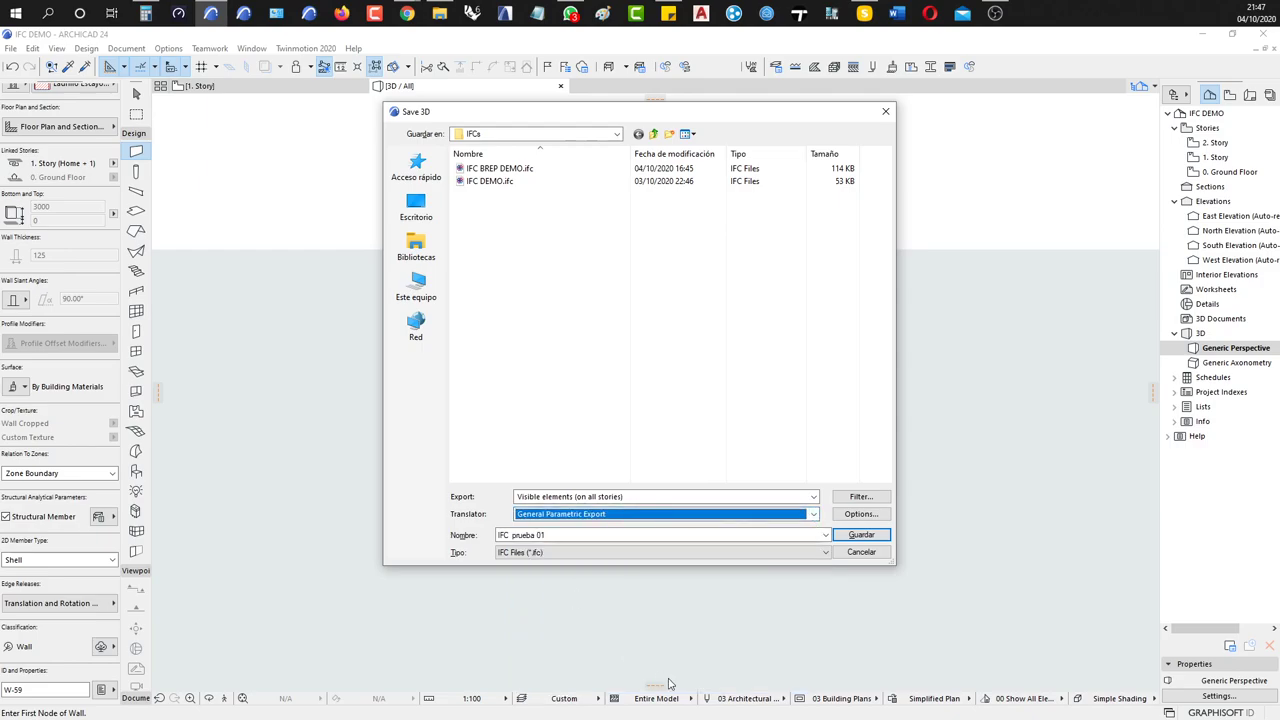
left_click(852, 516)
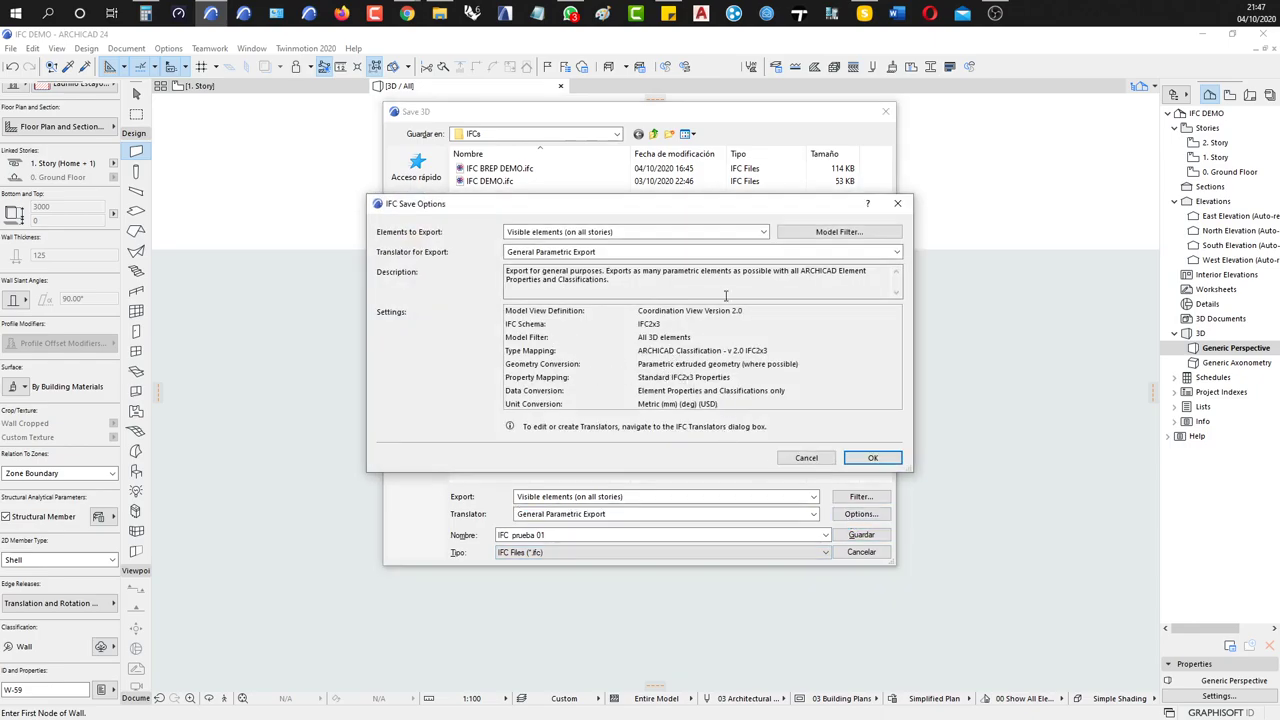
left_click(884, 460)
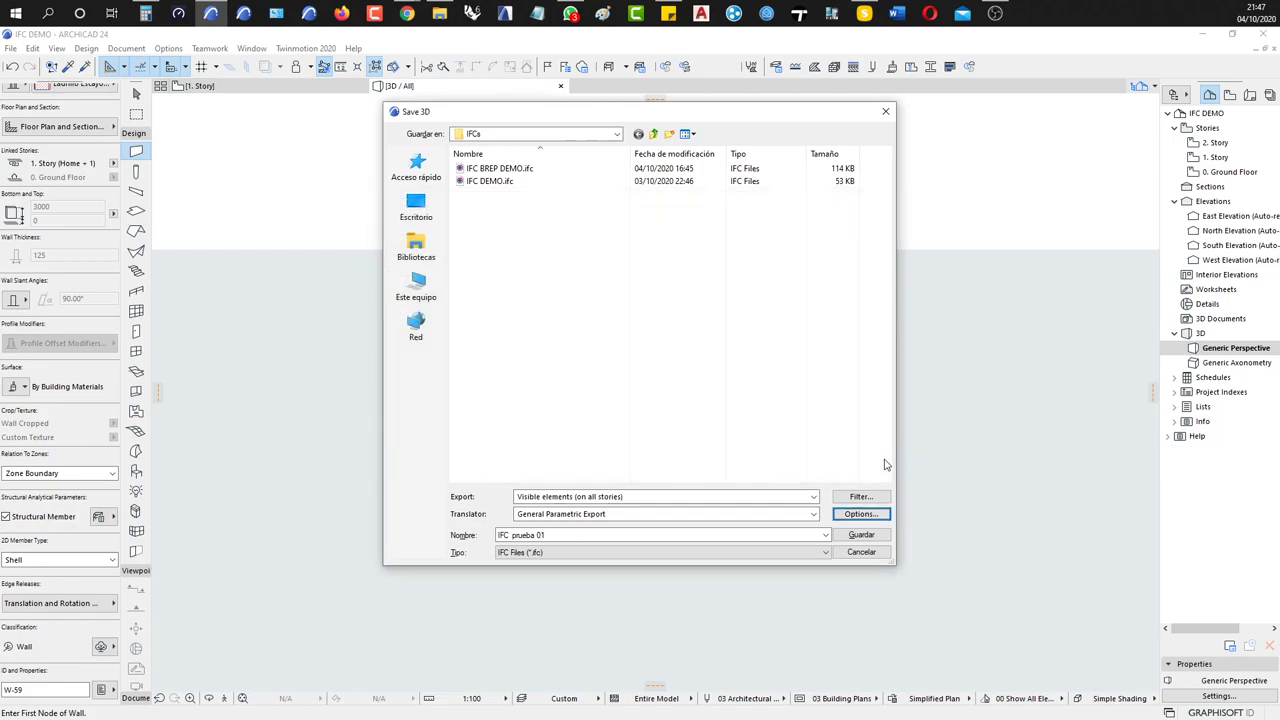
left_click(862, 535)
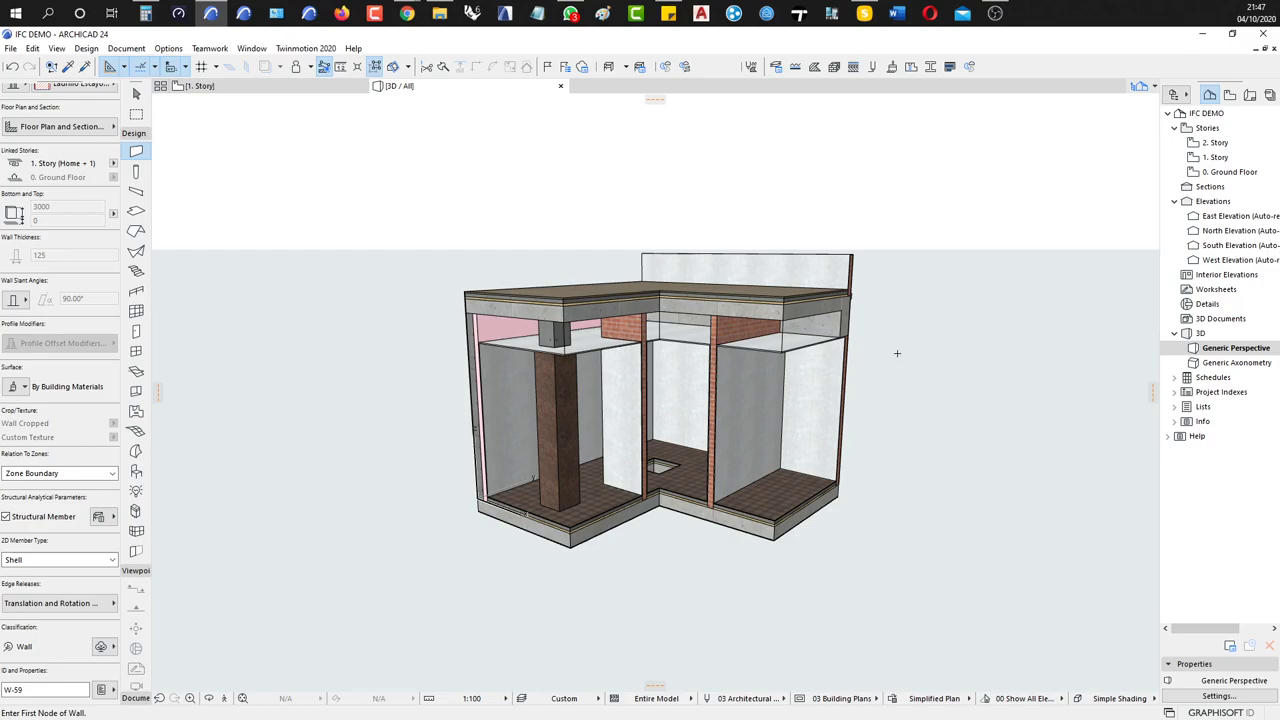
Switch from the 3D view to the 0. Ground Floor plan
scroll(901, 360, "down", 10)
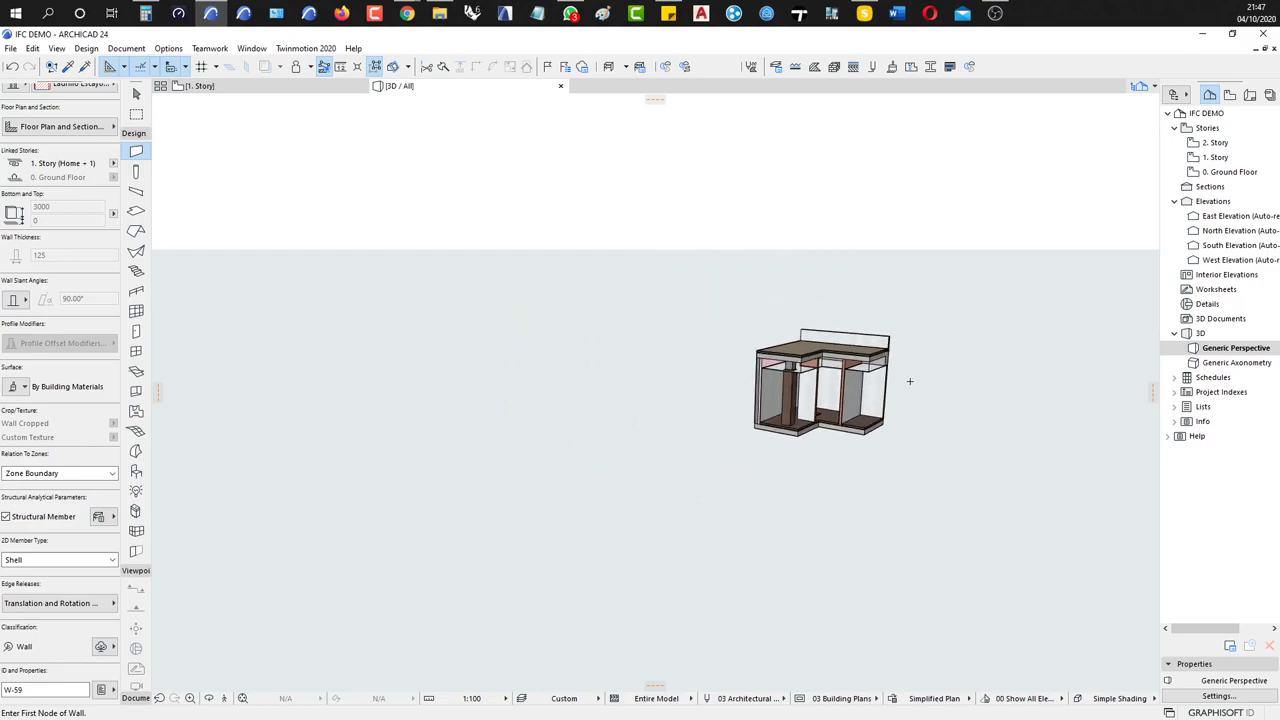
middle_click_drag(913, 391, 843, 425)
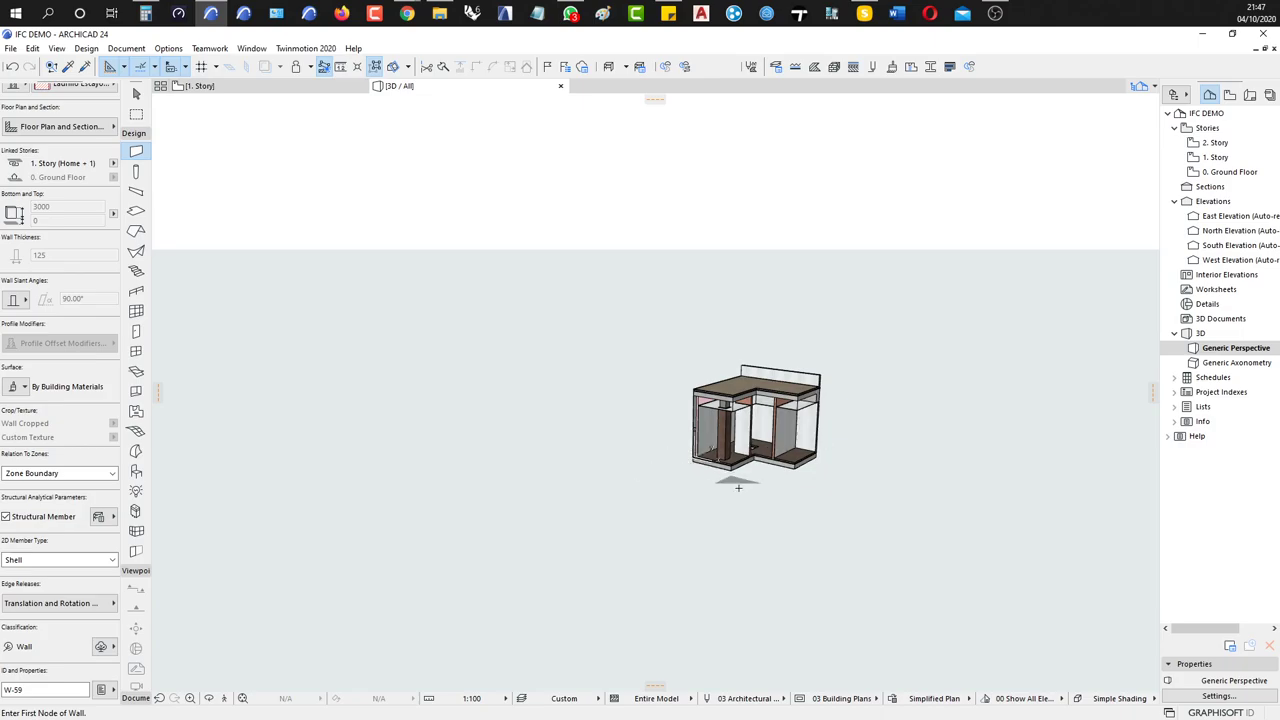
key("F2")
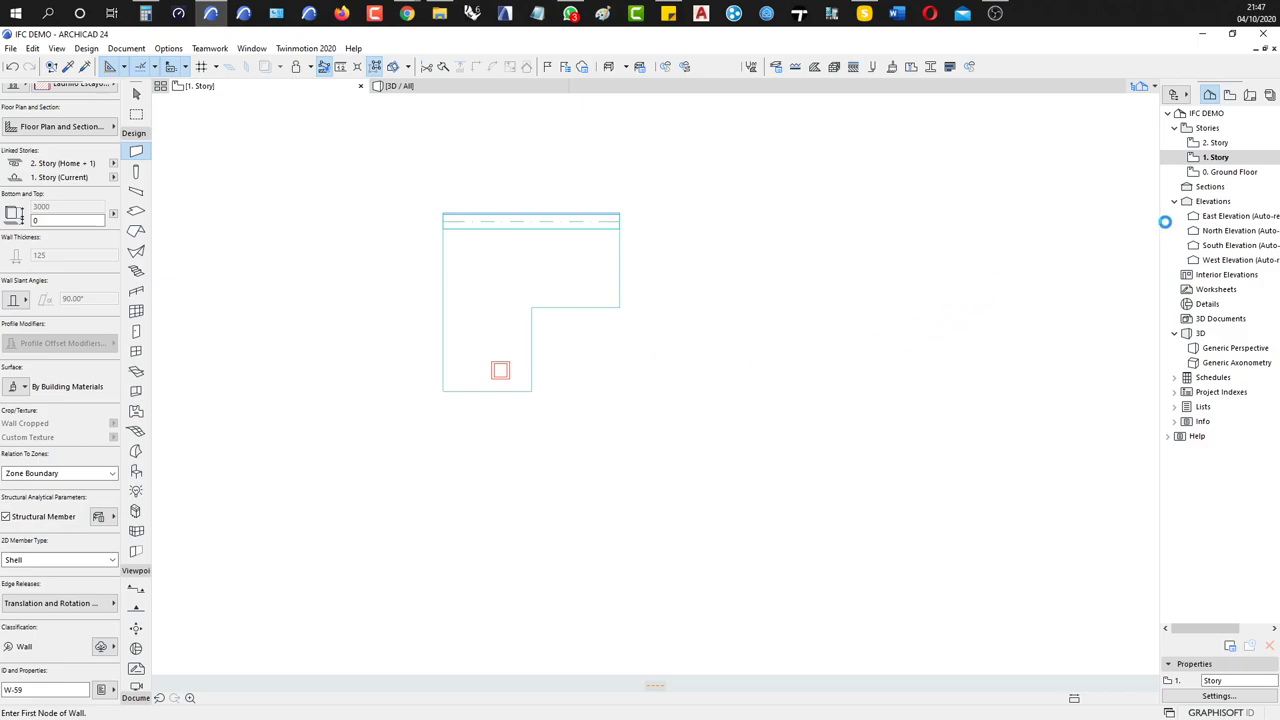
left_click(1224, 172)
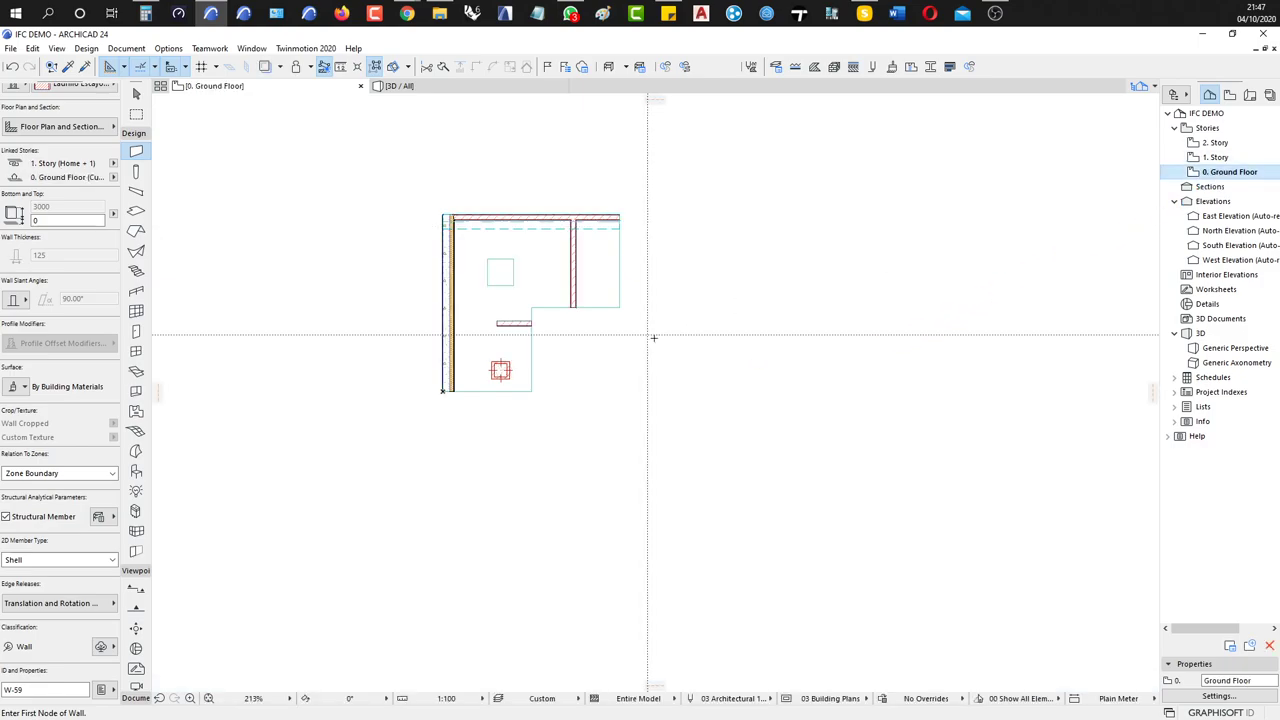
Enclose the whole plan in a marquee and move the model about 9340 mm away at 45°, starting from its lower outer corner
scroll(596, 342, "down", 4)
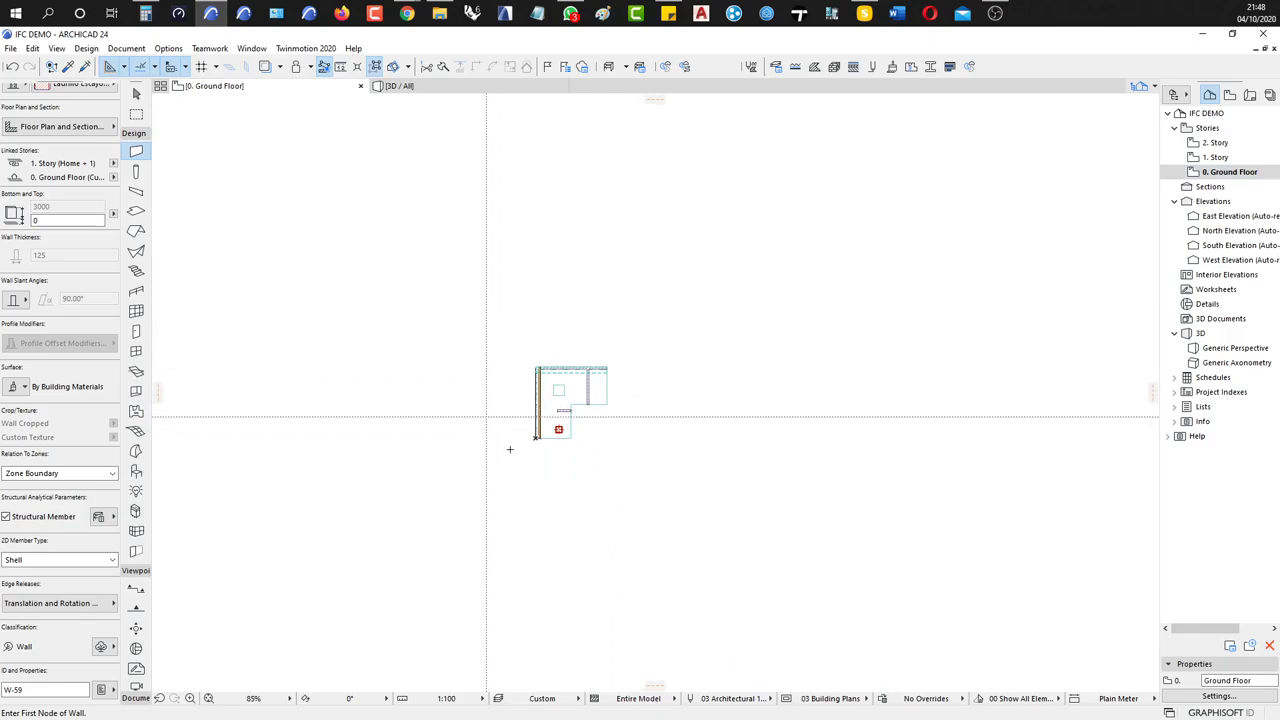
key("m")
left_click(623, 351)
left_click(504, 476)
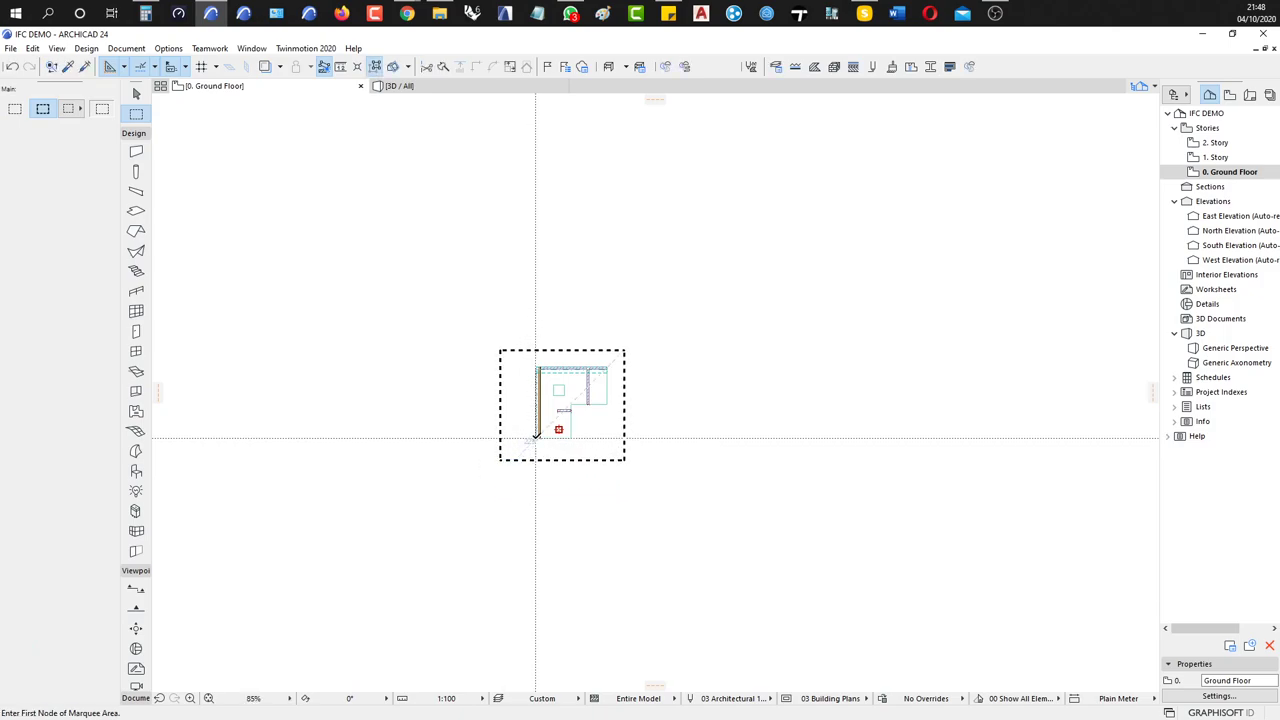
key("ctrl+d")
left_click(538, 434)
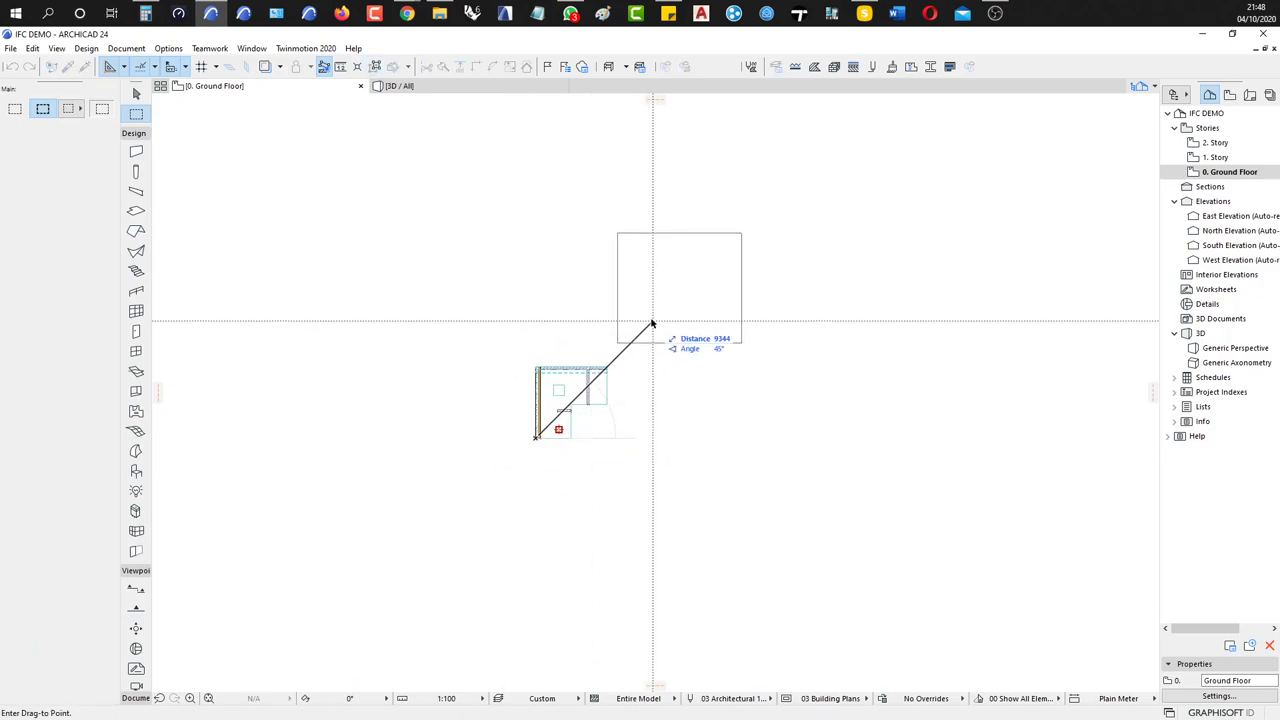
left_click(656, 320)
scroll(663, 391, "down", 2)
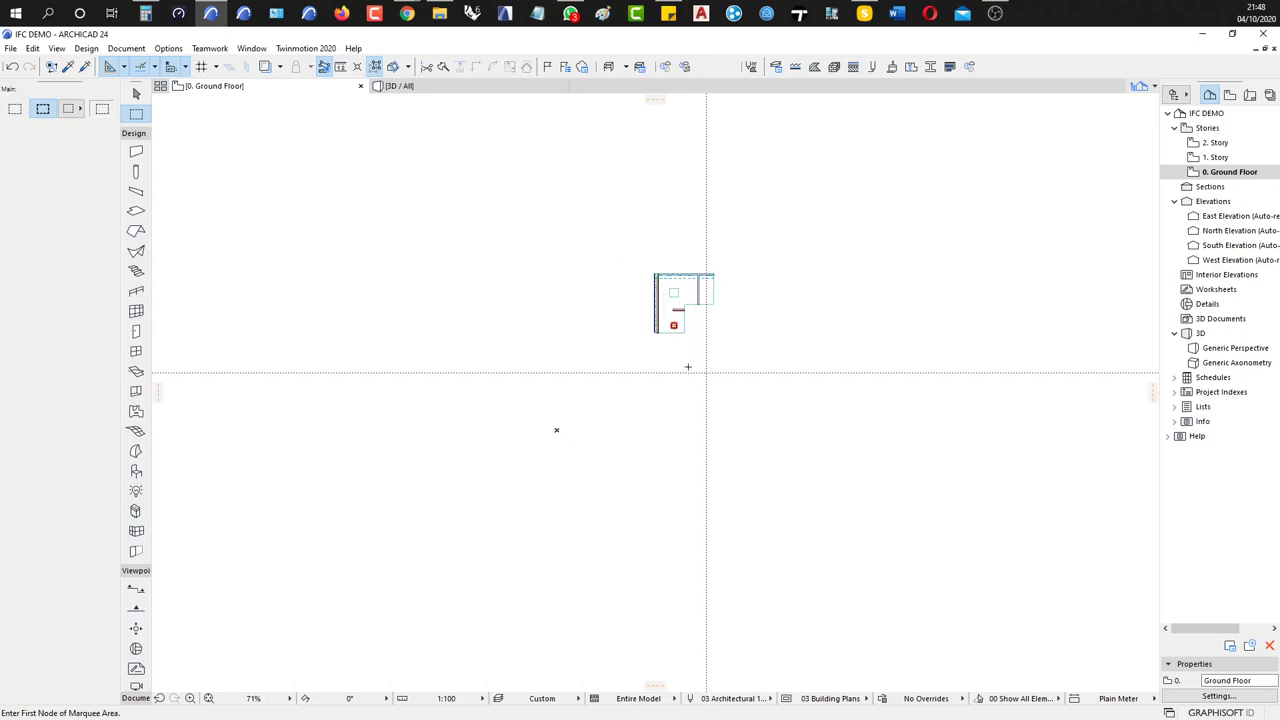
Start merging IFC prueba 01.ifc into the project with the General Import translator, and check the translator's information
left_click(11, 49)
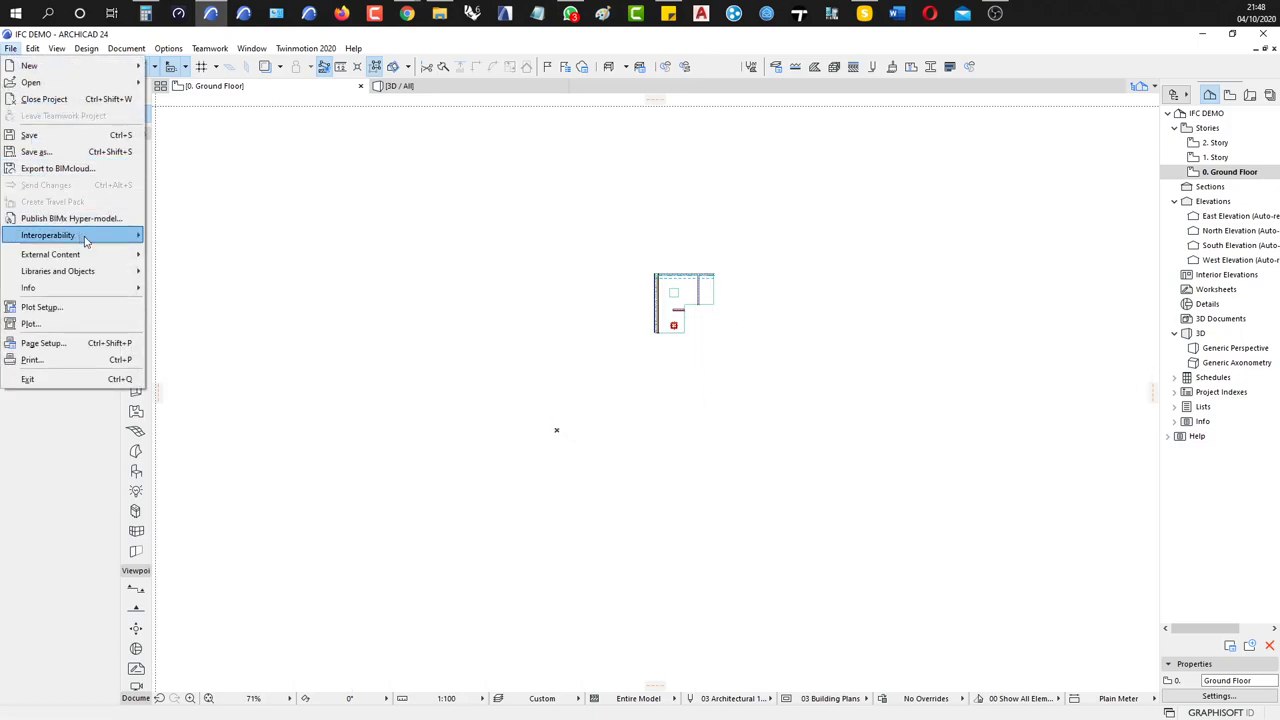
mouse_move(83, 238)
mouse_move(181, 240)
left_click(352, 237)
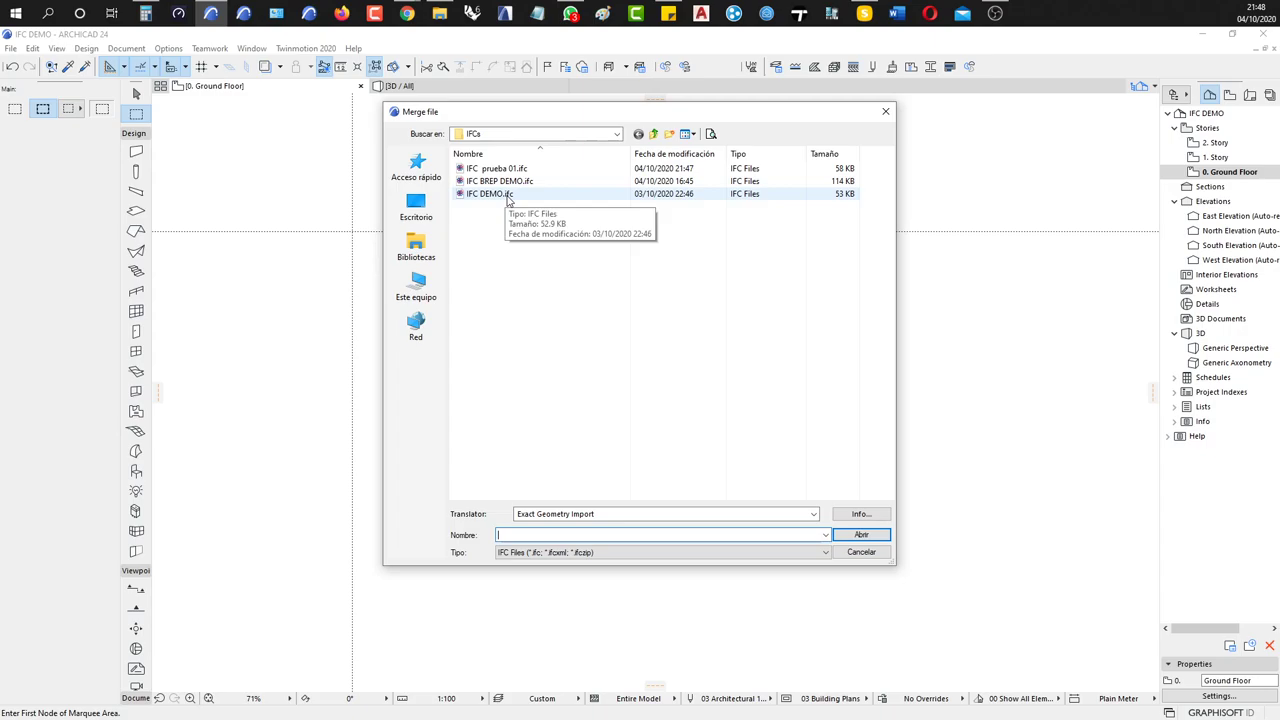
left_click(500, 169)
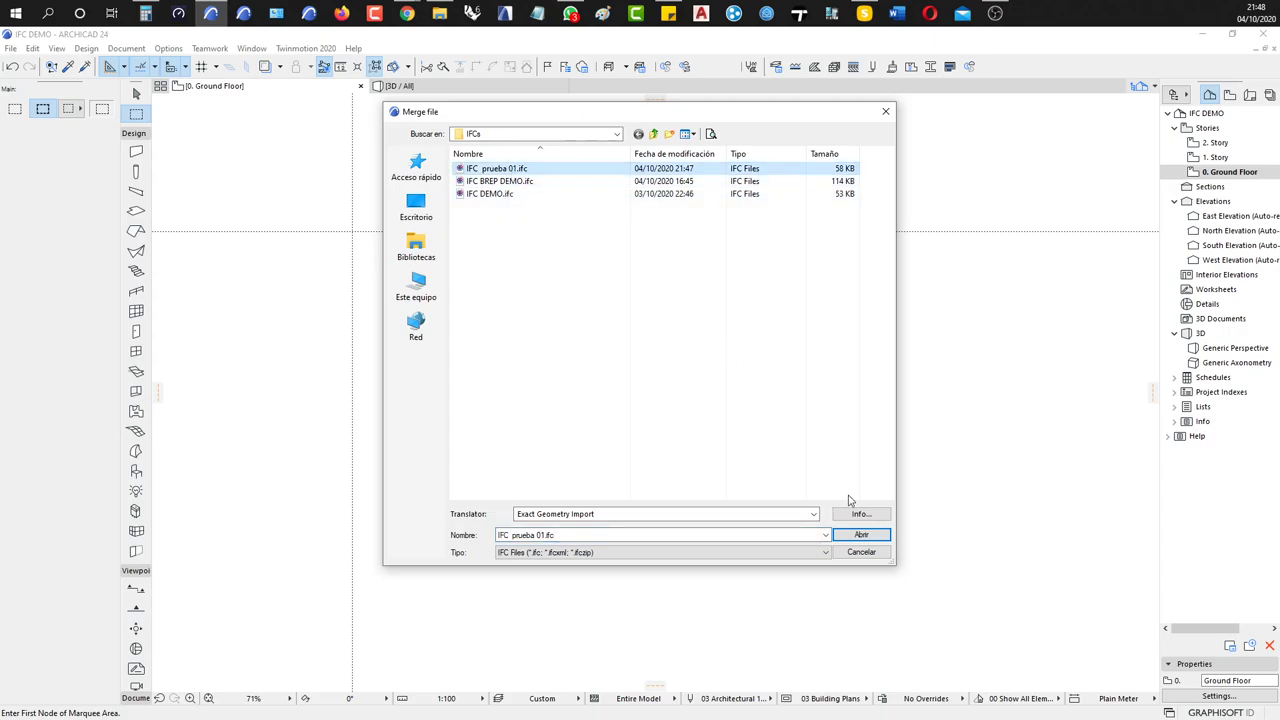
left_click(656, 516)
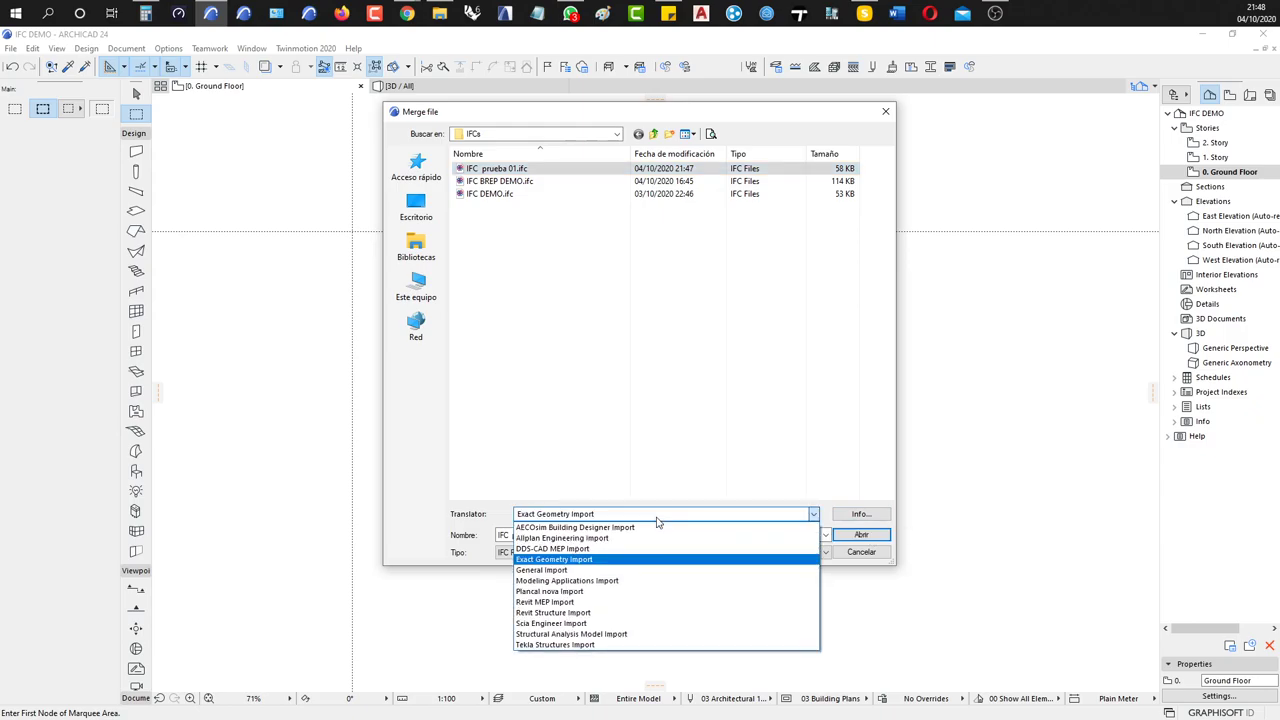
left_click(553, 573)
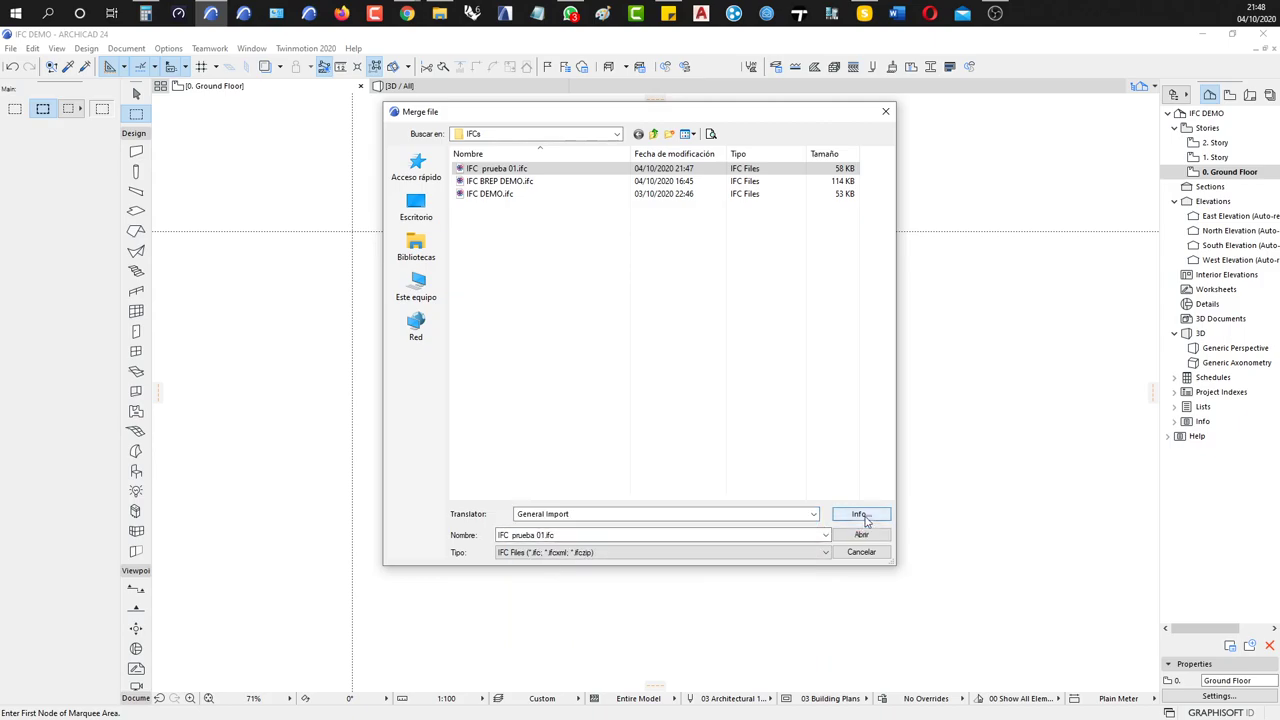
left_click(862, 515)
left_click(871, 410)
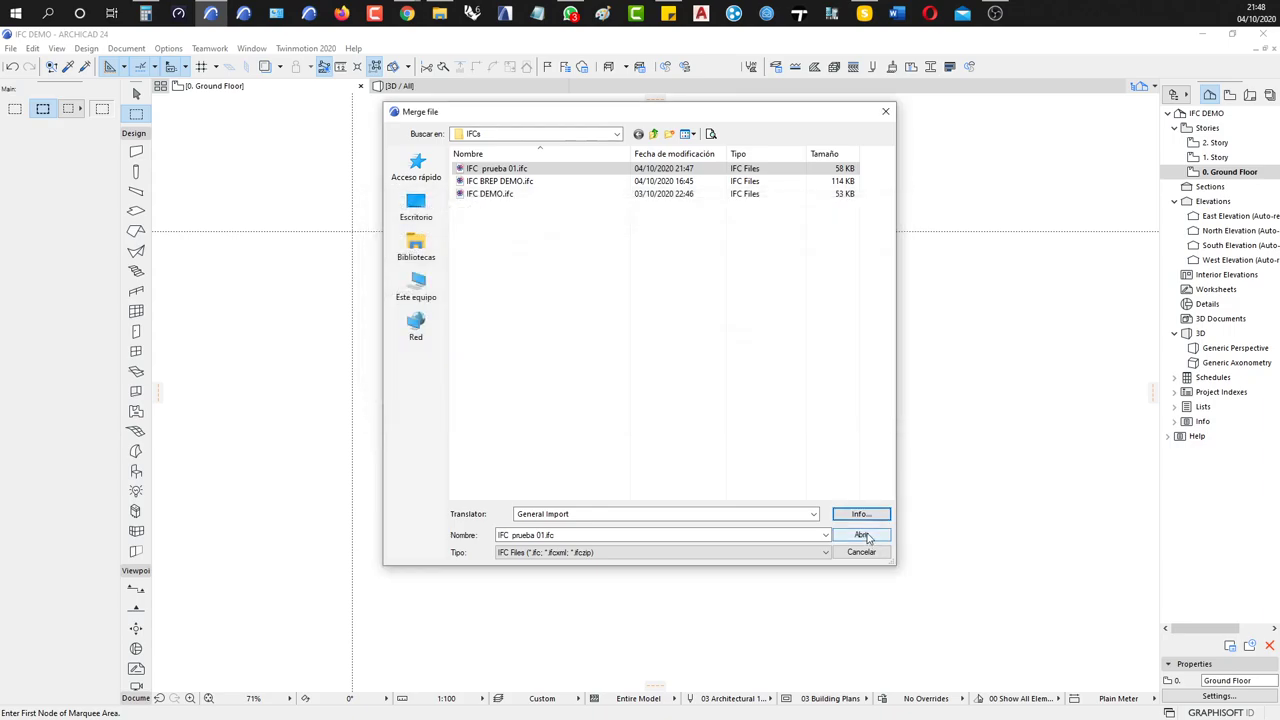
Complete the merge with library parts saved in the Embedded Library, the original vertical position, and the changes on unseen stories accepted
left_click(862, 536)
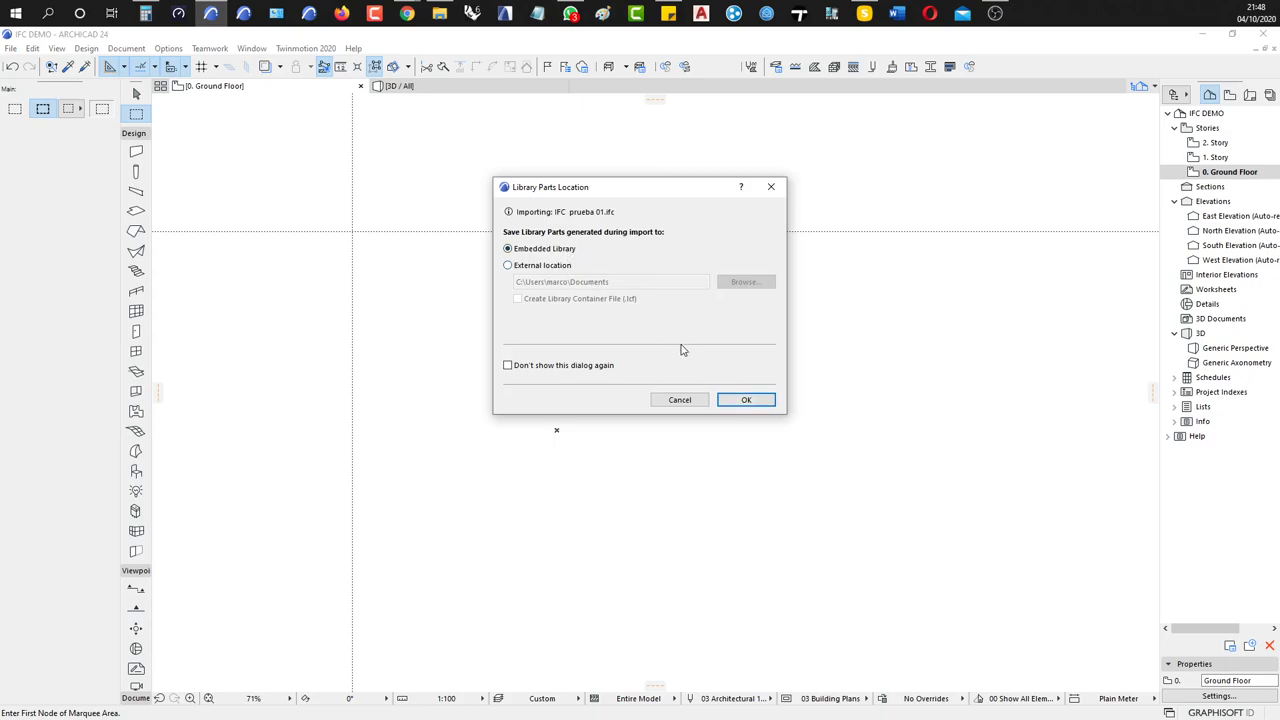
left_click(752, 398)
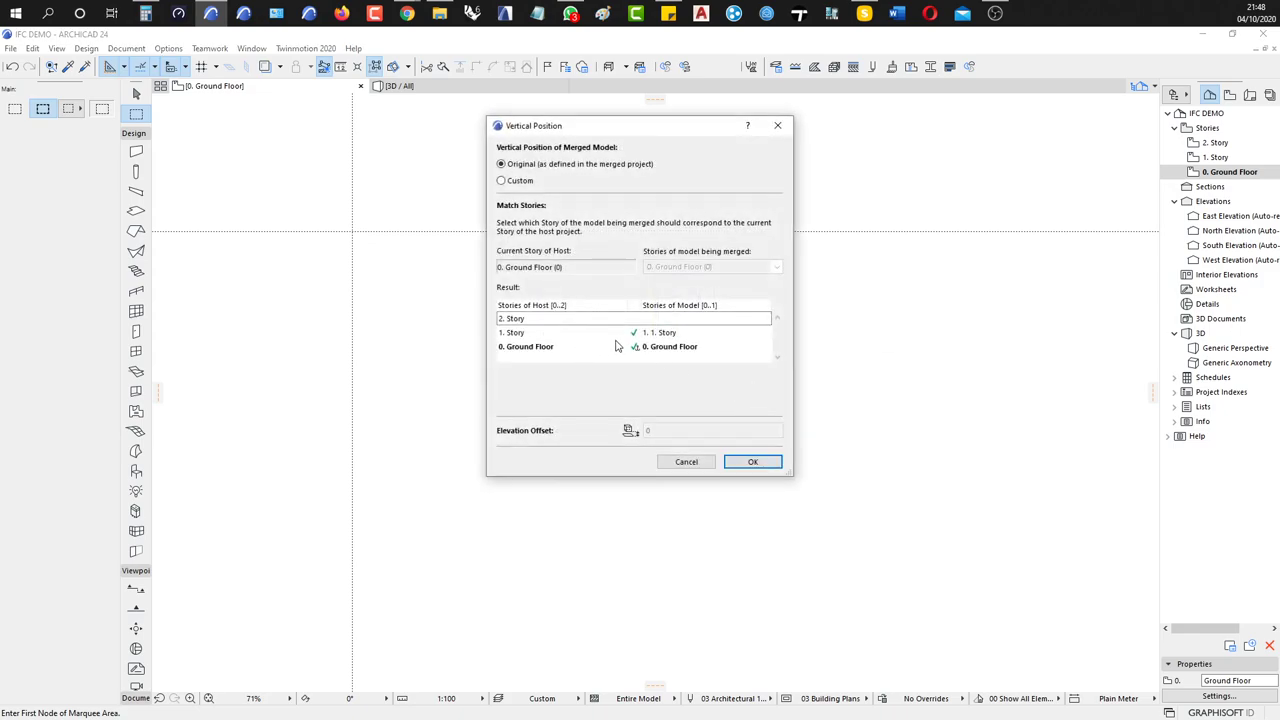
left_click(753, 462)
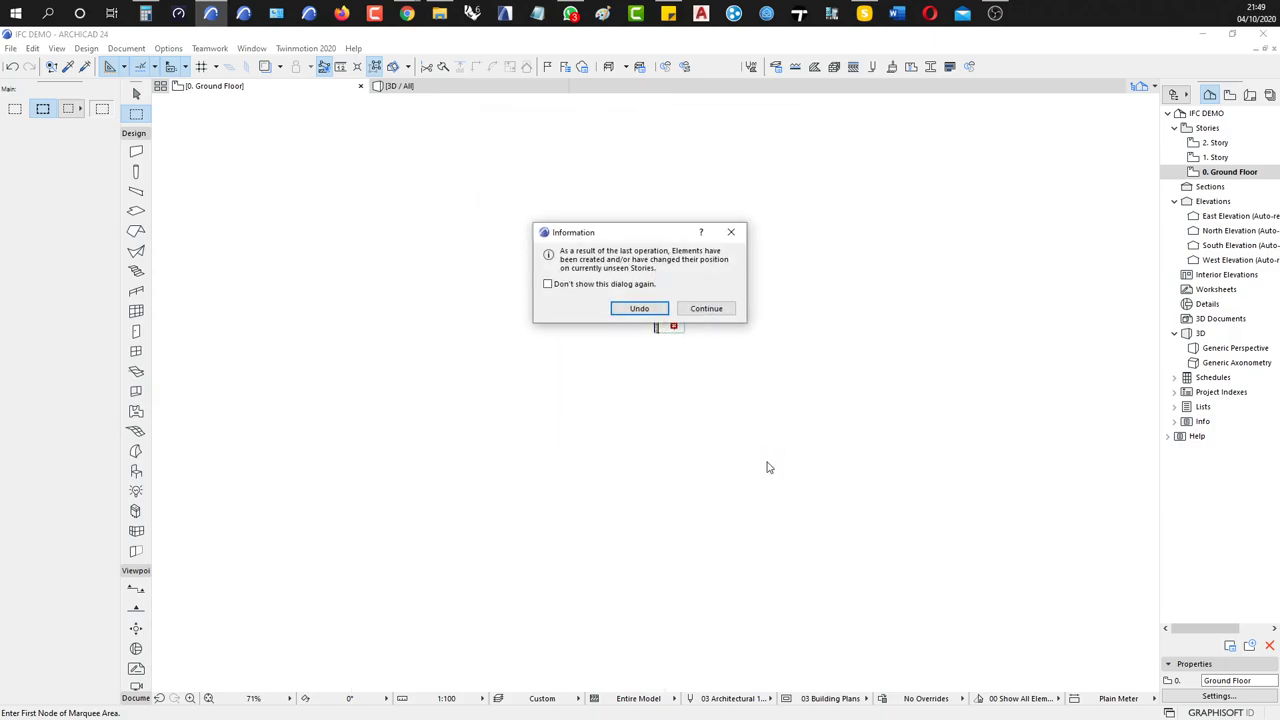
left_click(707, 307)
scroll(806, 425, "up", 4)
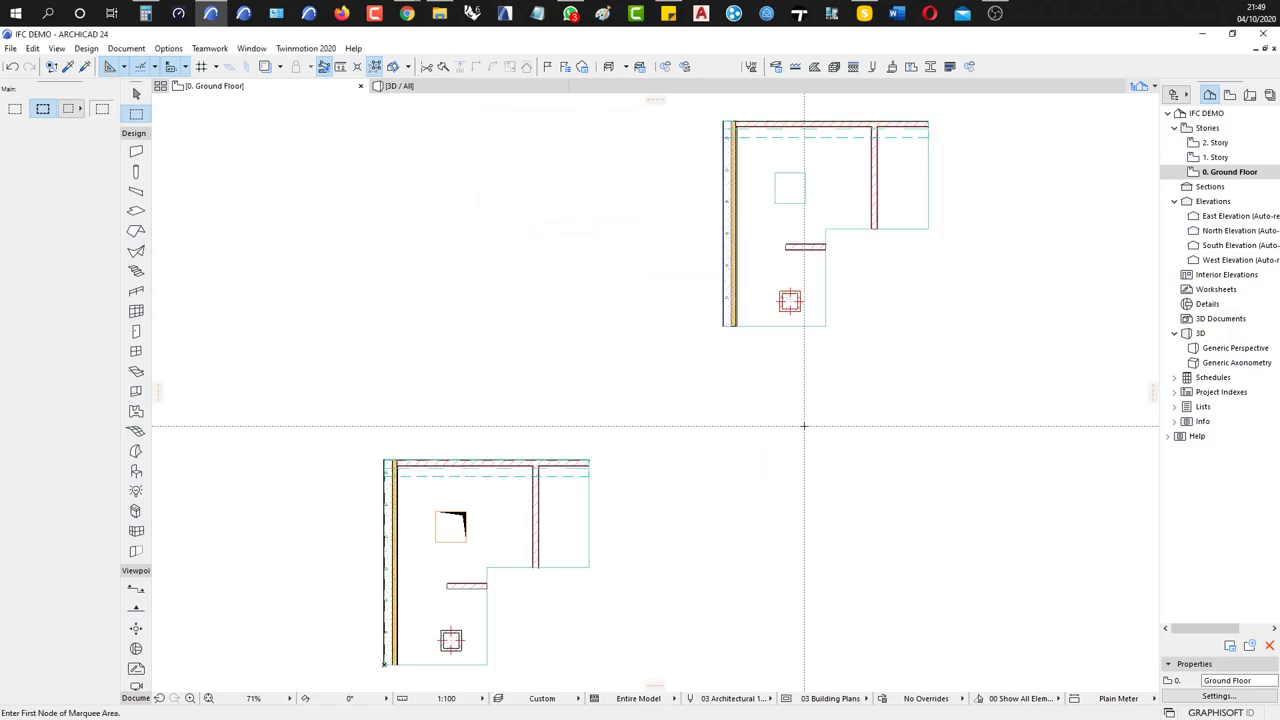
scroll(680, 428, "down", 2)
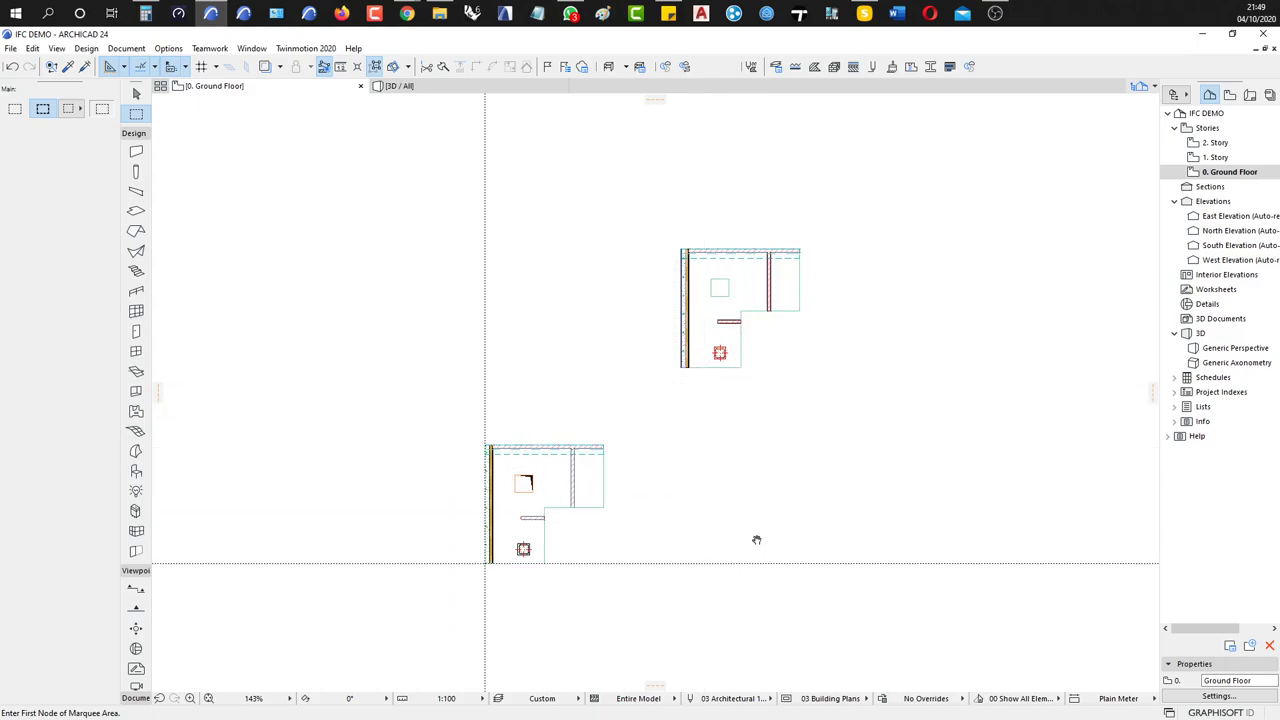
Show both models in 3D with the Simplified Plan graphic override, and examine the merged brick wall's joint with the floor slab
key("F3")
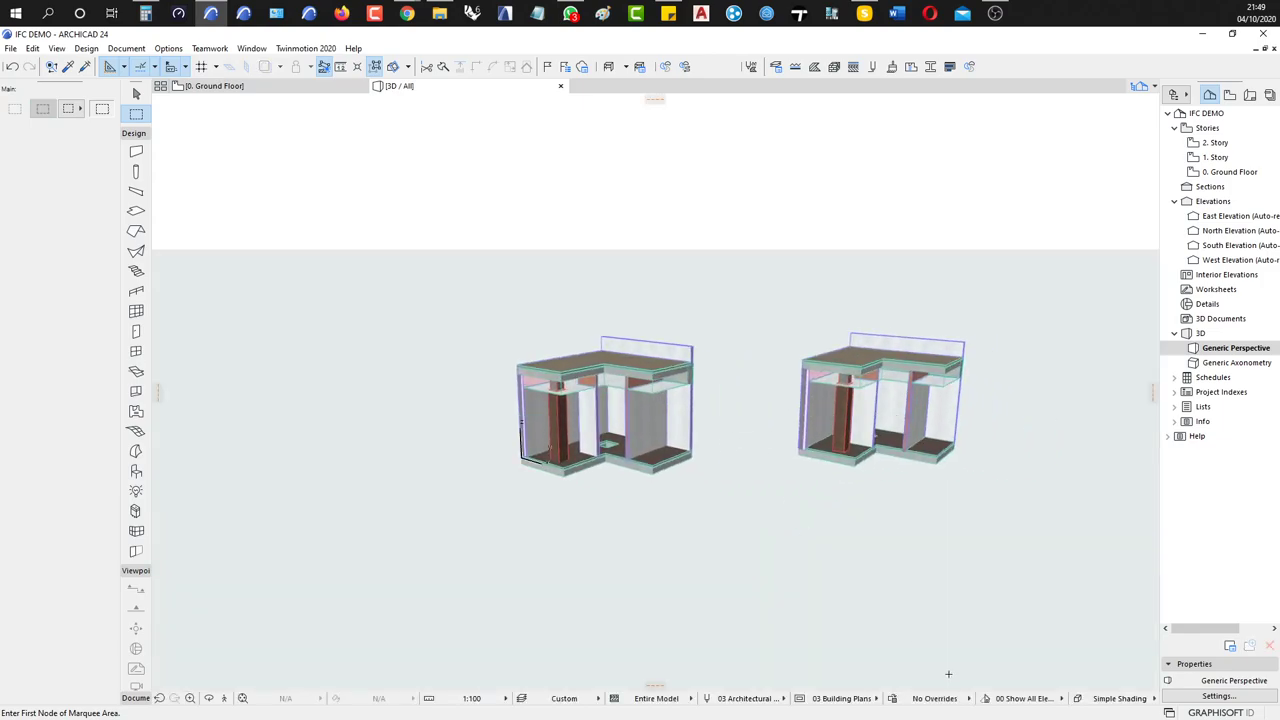
left_click(960, 698)
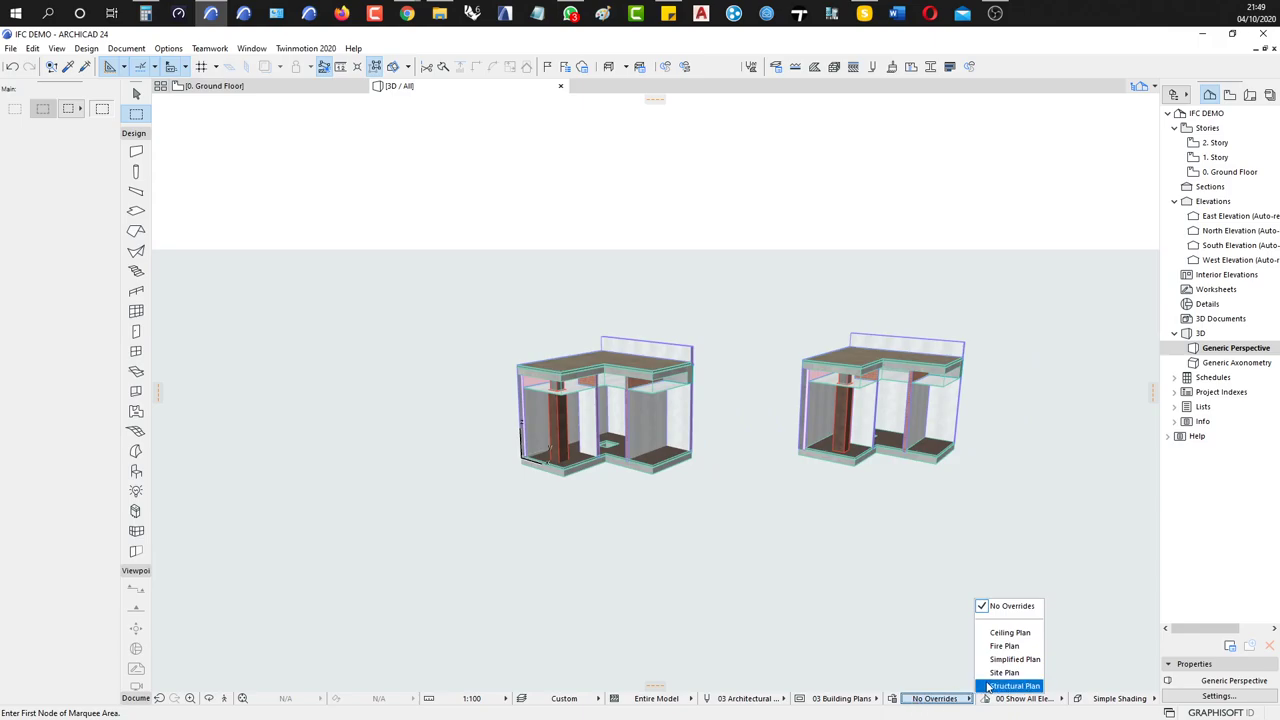
left_click(1012, 660)
middle_click_drag(535, 456, 646, 473, "shift")
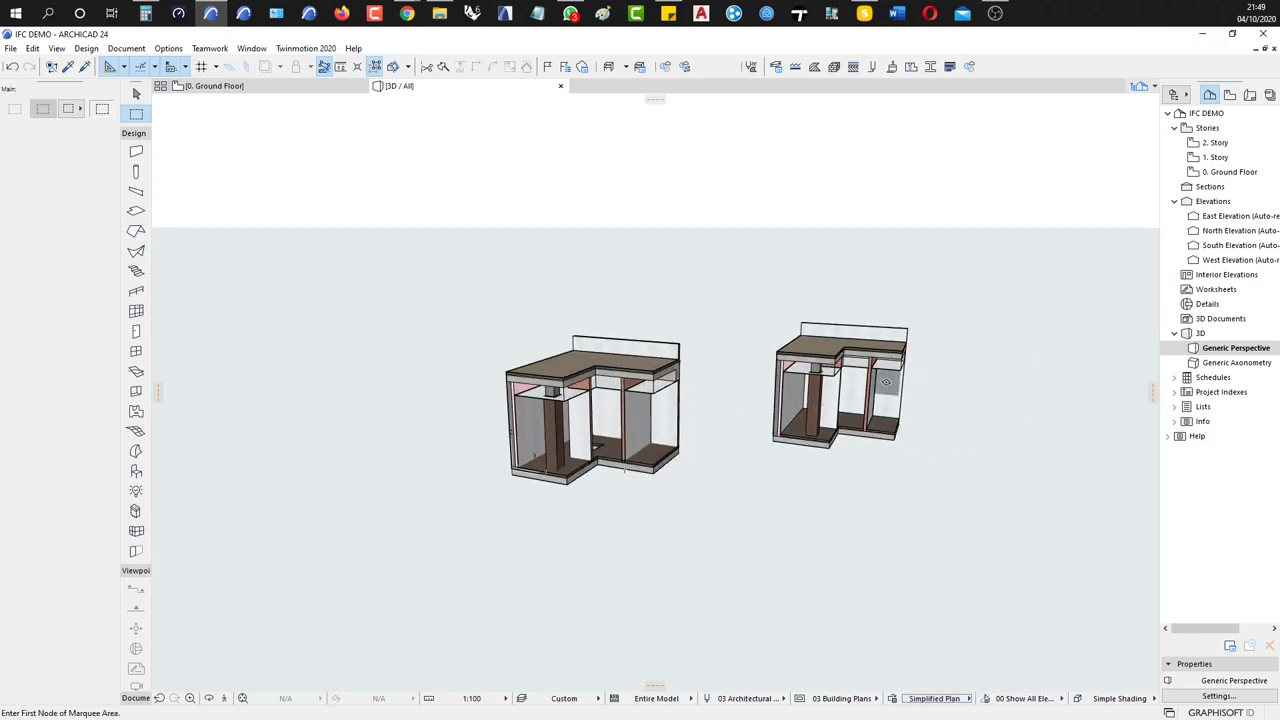
scroll(625, 495, "up", 10)
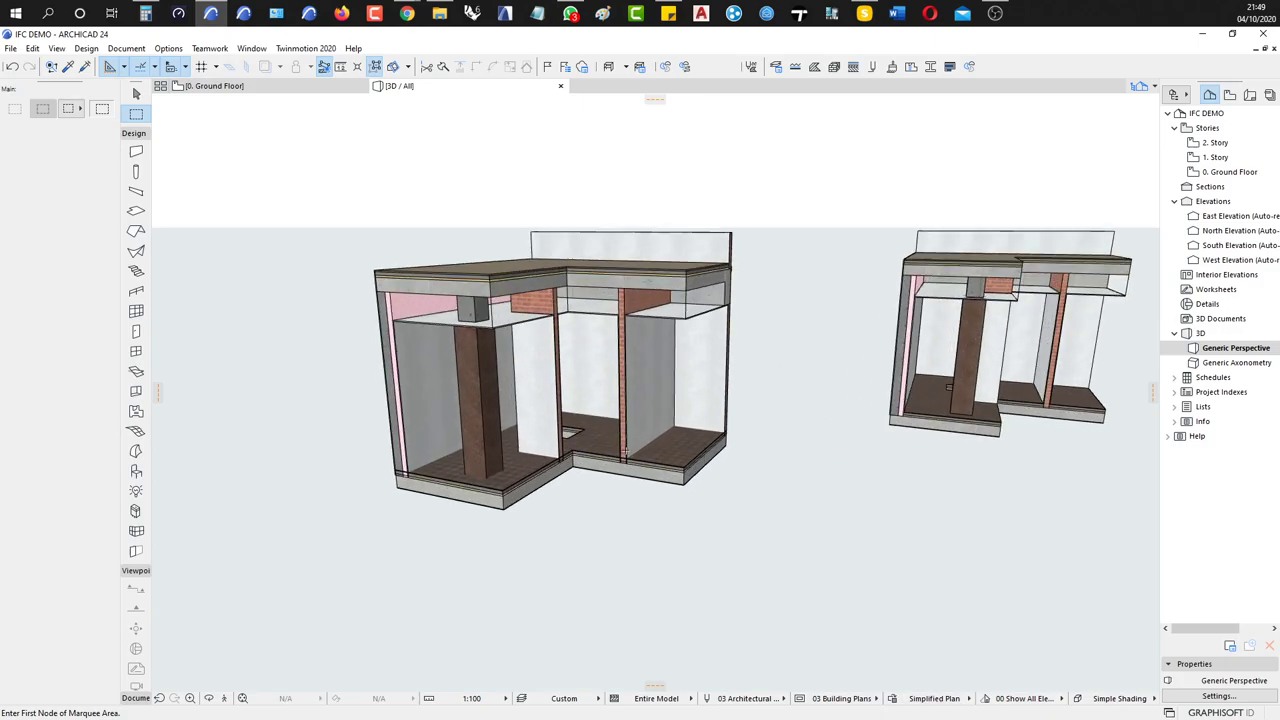
scroll(624, 463, "up", 5)
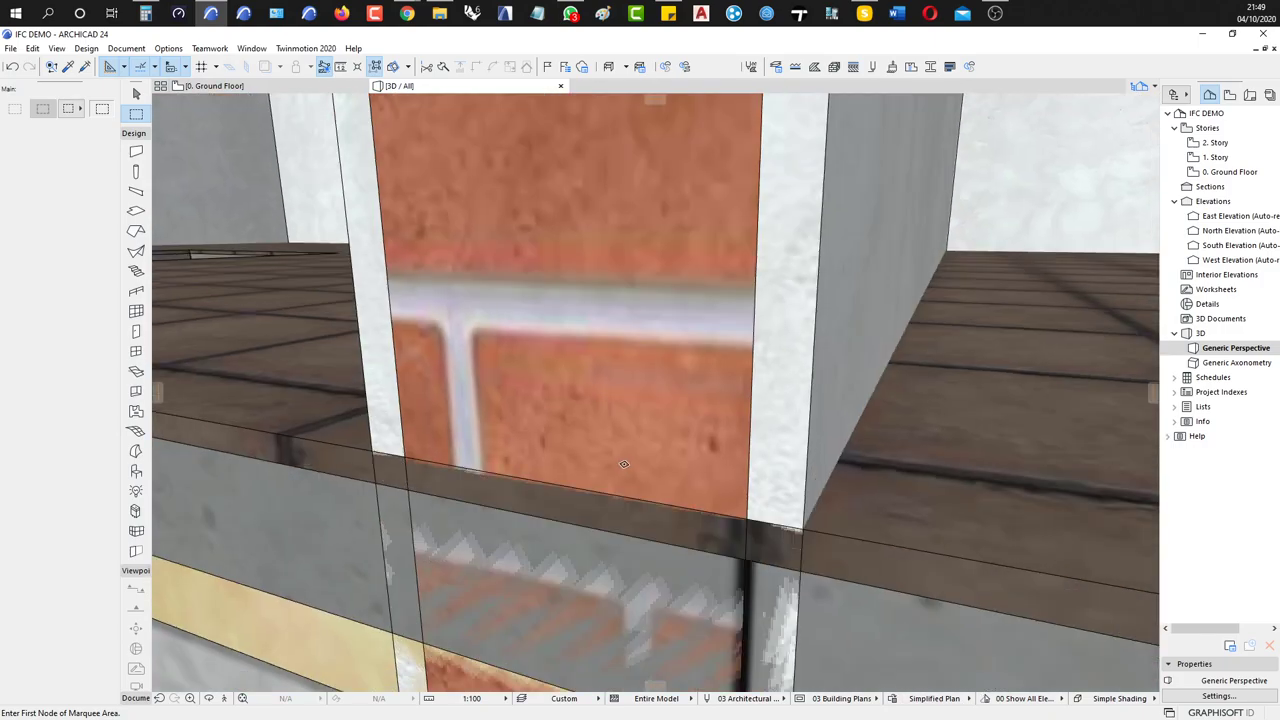
scroll(624, 463, "down", 4)
scroll(623, 463, "down", 8)
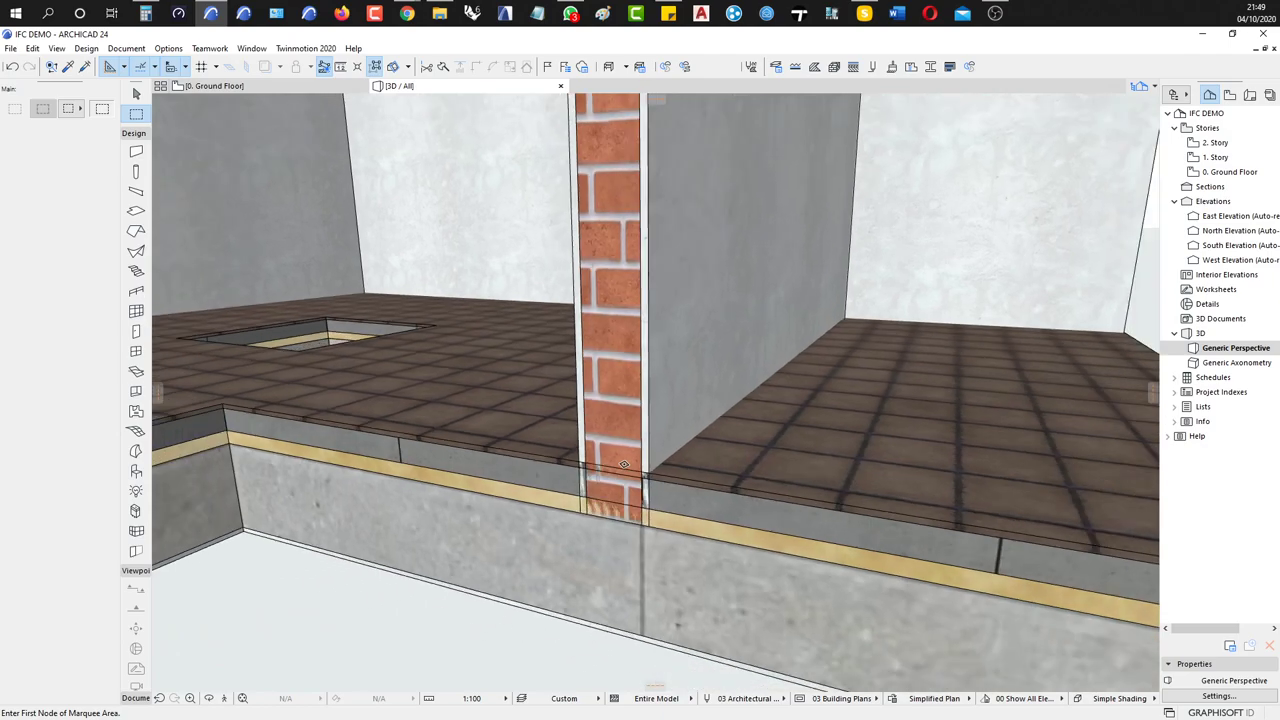
middle_click_drag(623, 463, 625, 464, "shift")
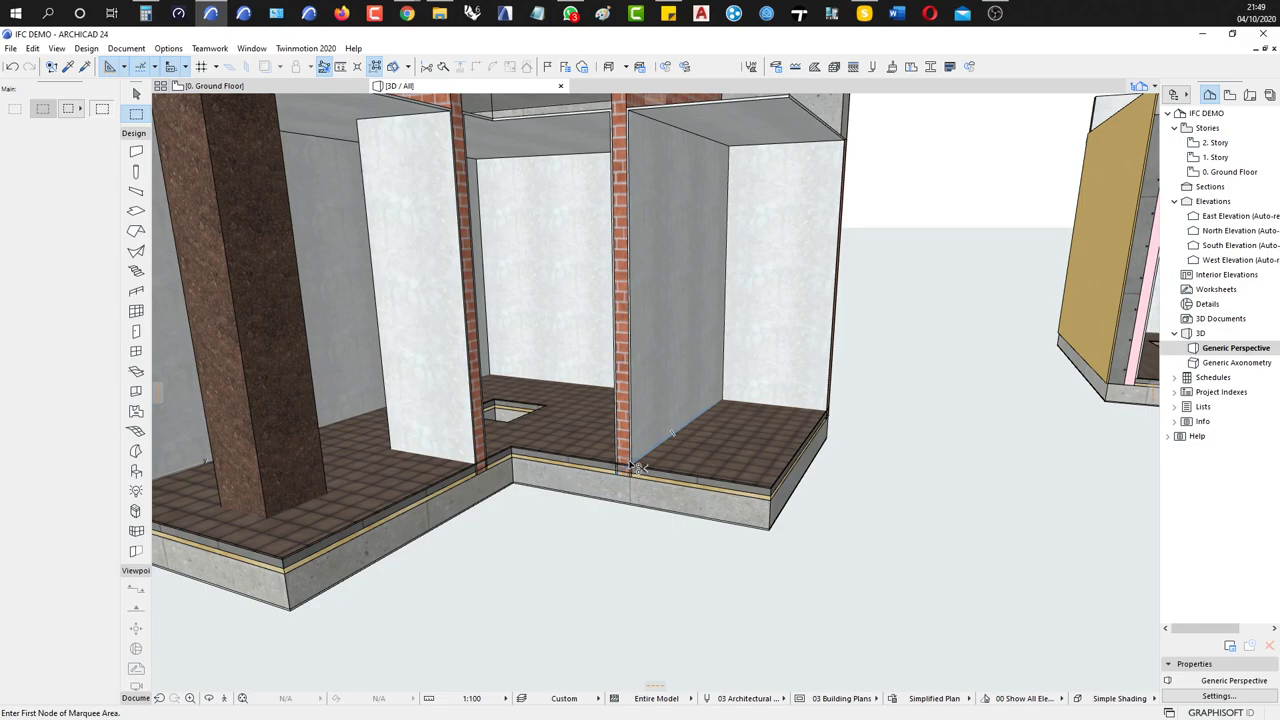
Unlock and show all layers in the layer settings, and clear the layer selection
key("ctrl+l")
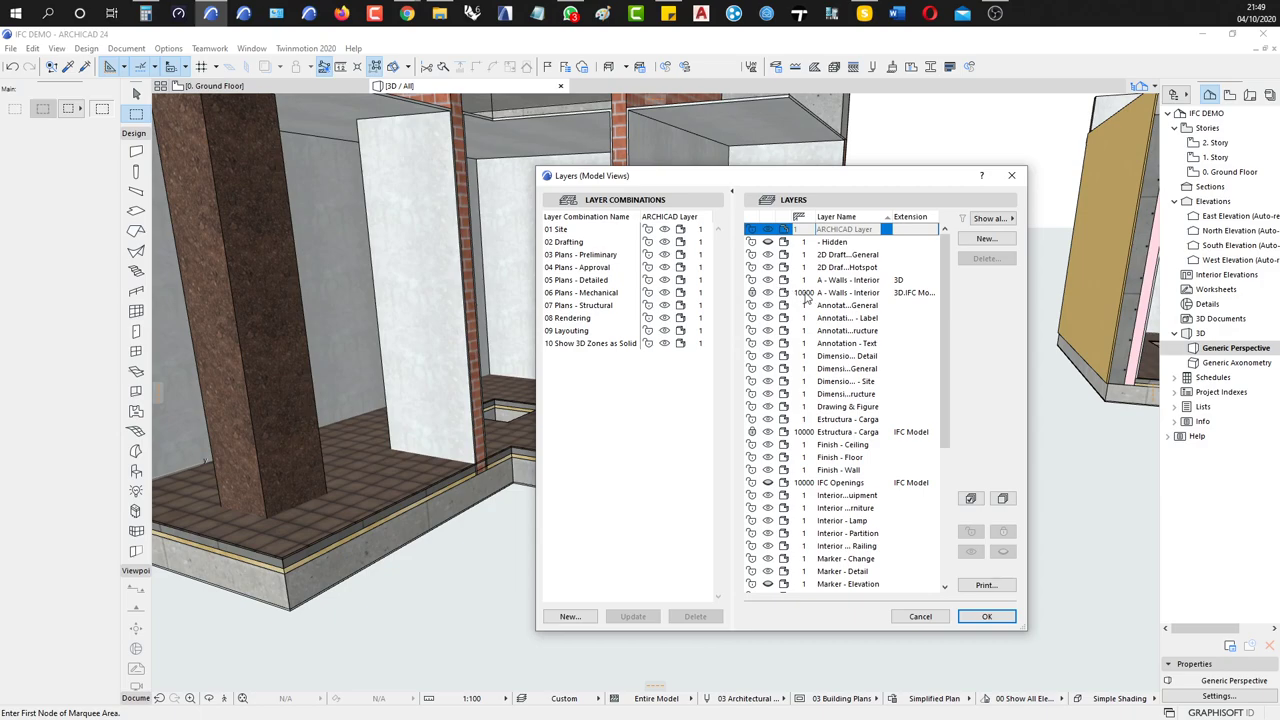
left_click(970, 498)
left_click(975, 534)
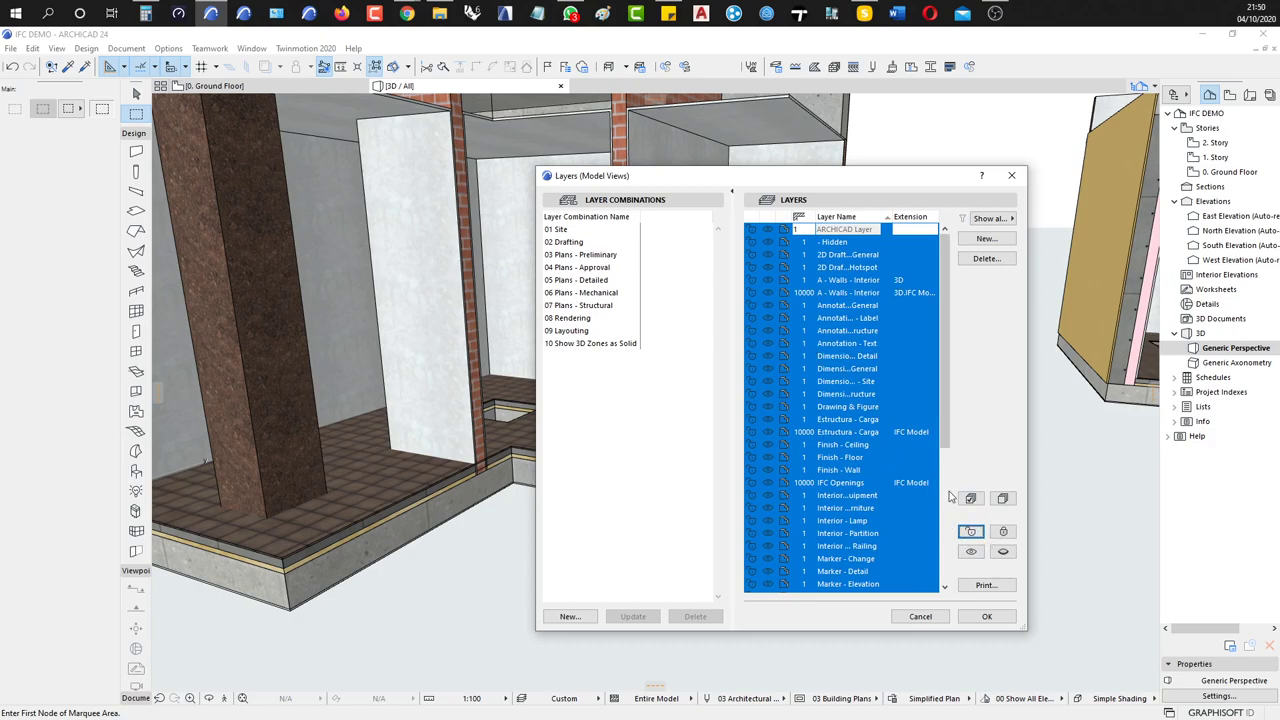
left_click(1003, 498)
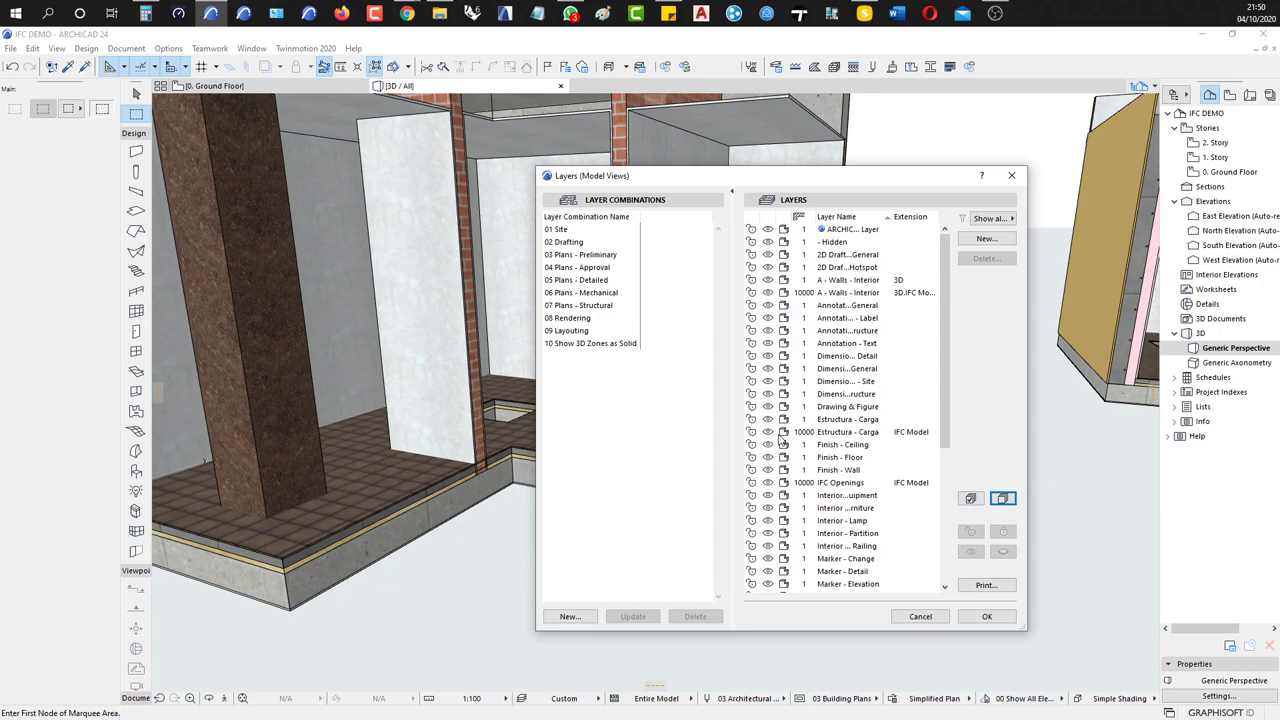
Set the intersection group to 1 for the IFC Model layers Estructura - Carga, IFC Openings, A - Walls - Interior and Structural - Bearing
left_click(813, 432)
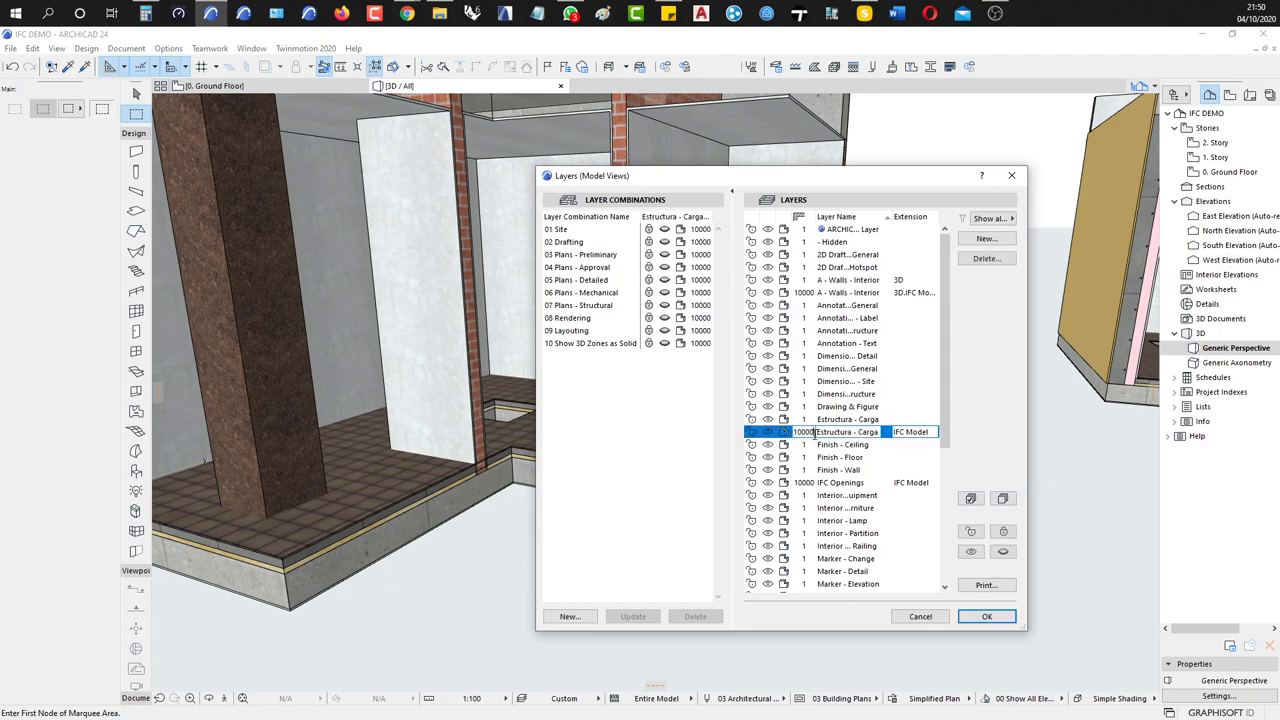
left_click(813, 482)
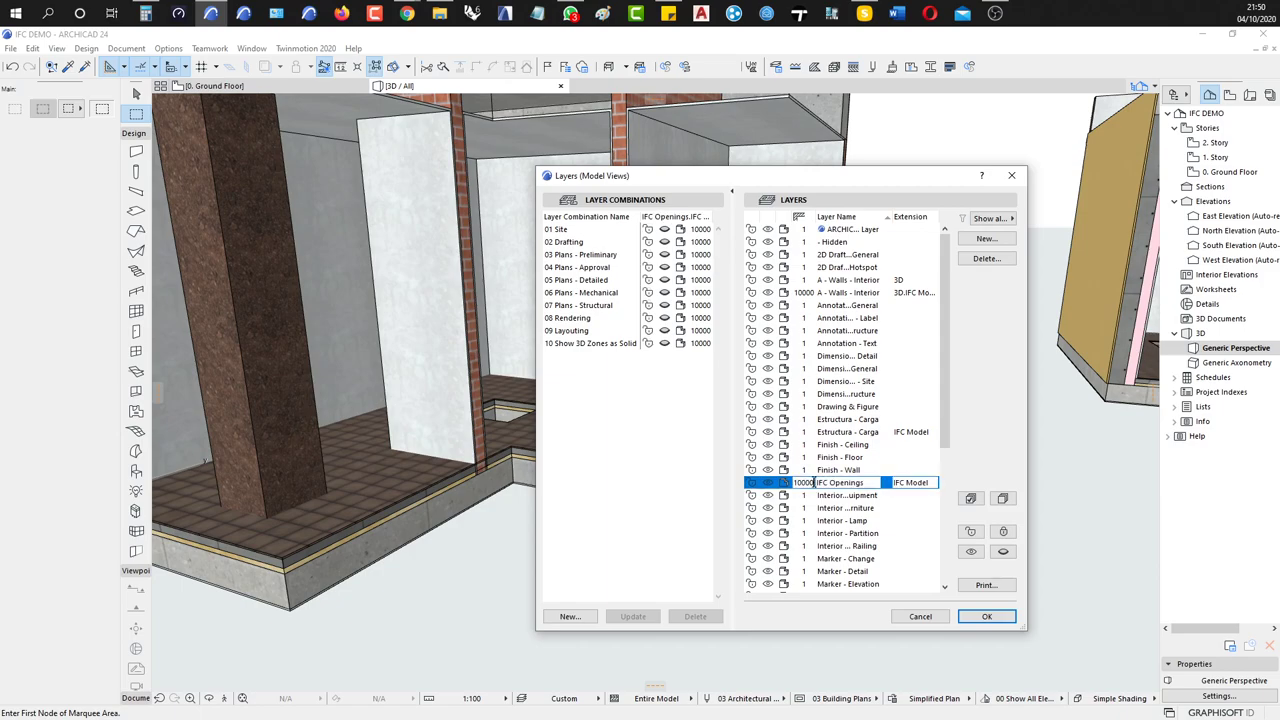
left_click(813, 292)
double_click(798, 292)
type("1")
left_click(804, 217)
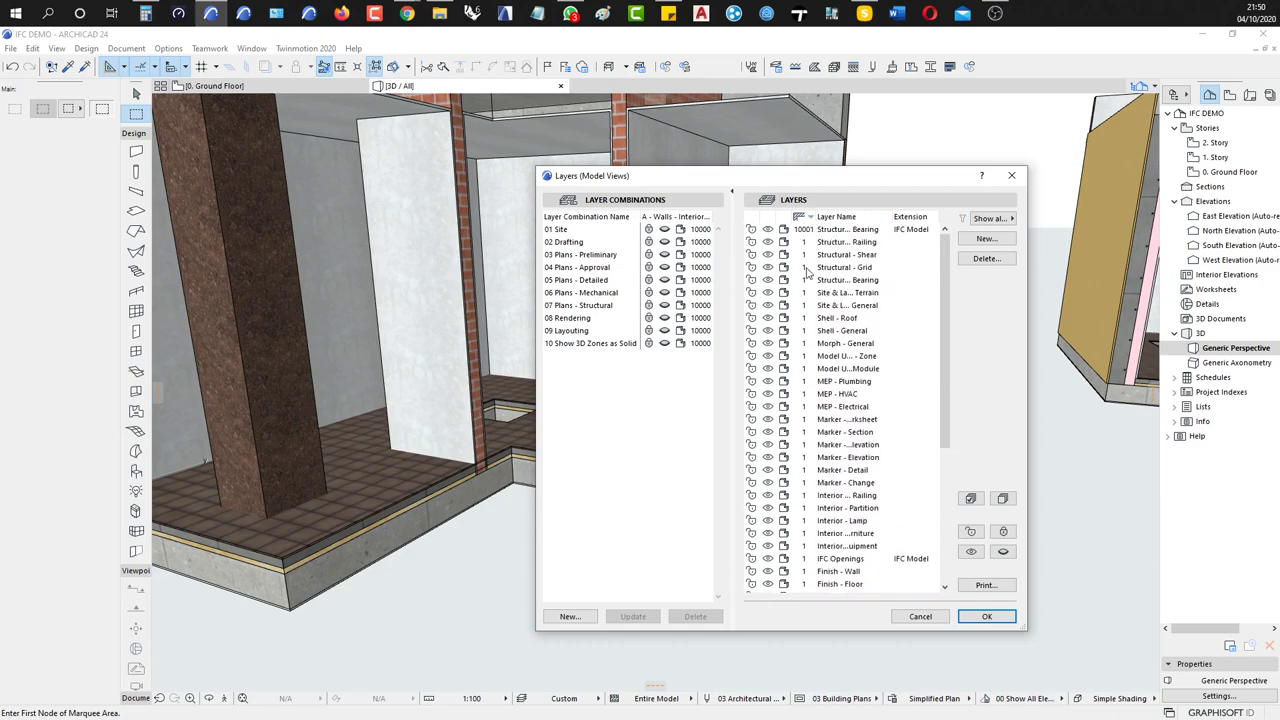
left_click(806, 229)
left_click(806, 229)
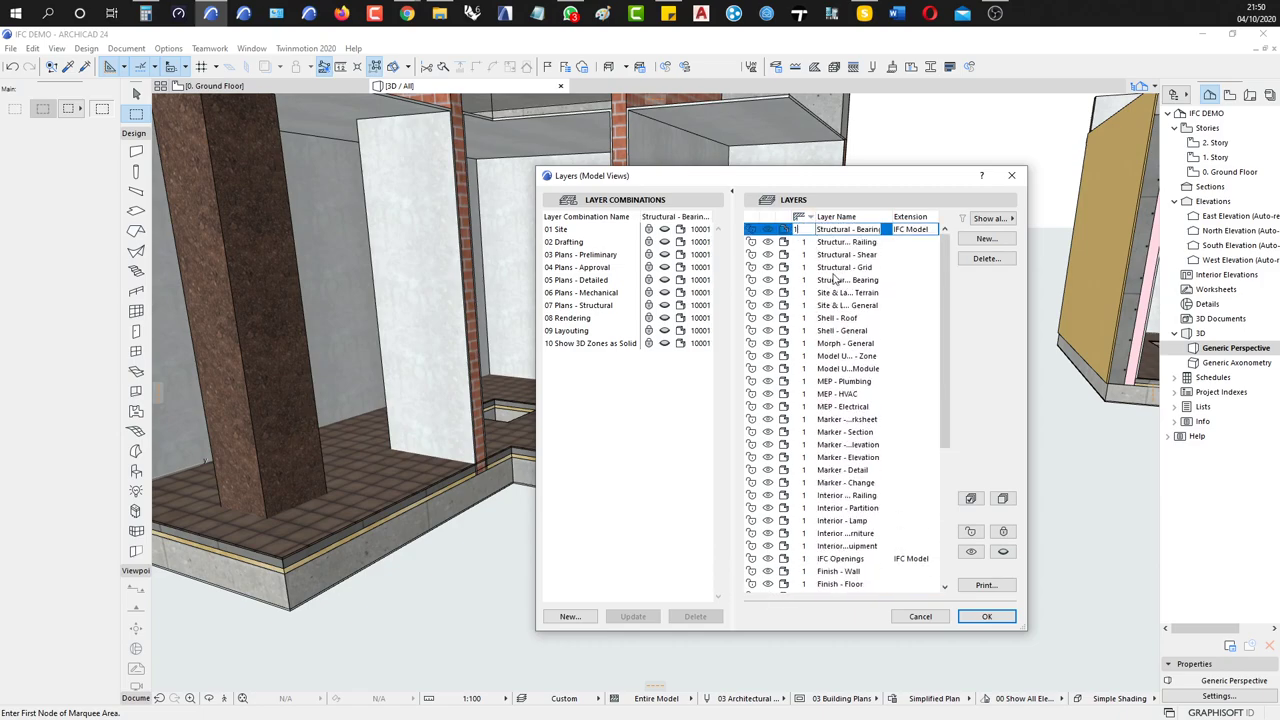
left_click(986, 616)
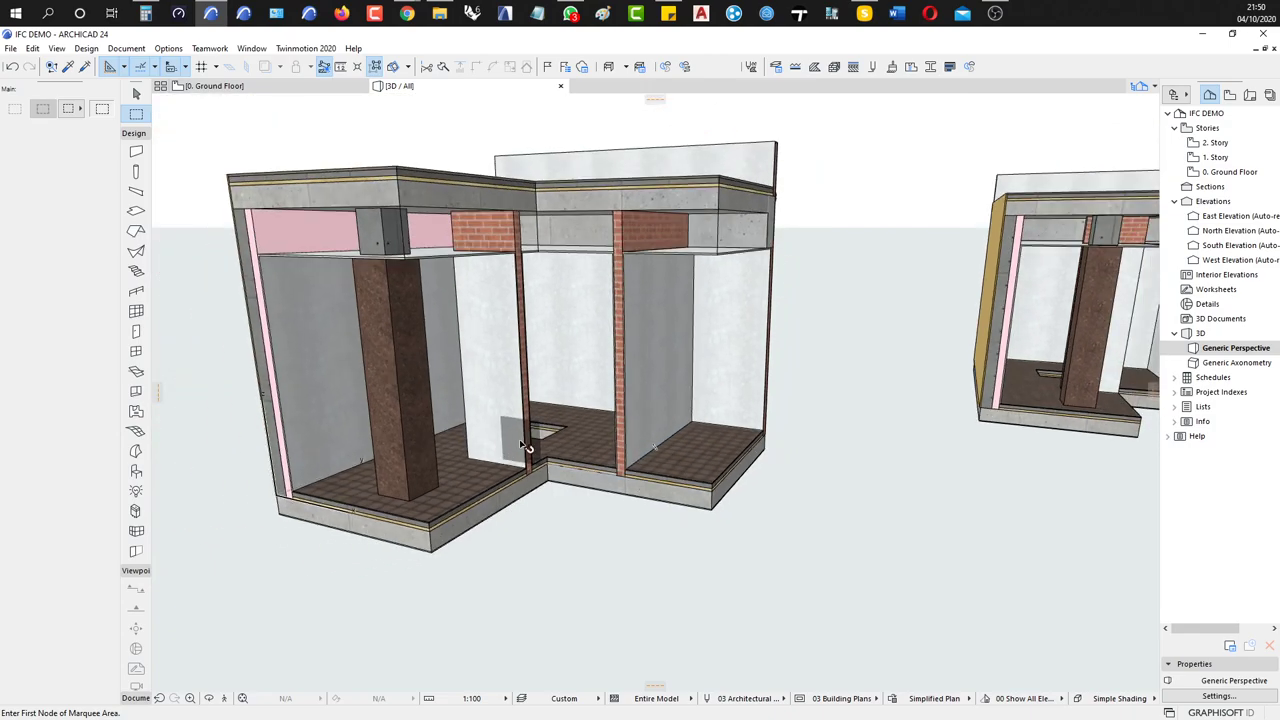
Try deleting the merged brick partition wall to check its cut in the floor slab, and undo the deletion
left_click(527, 447)
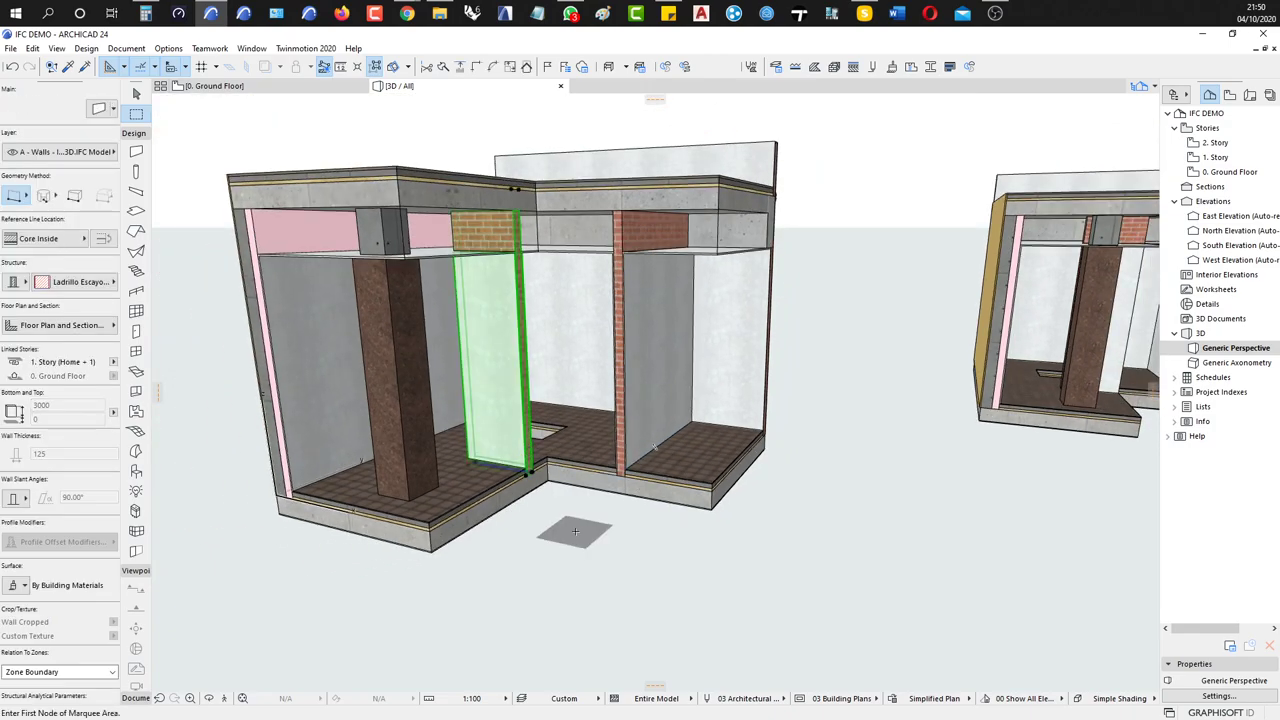
key("Delete")
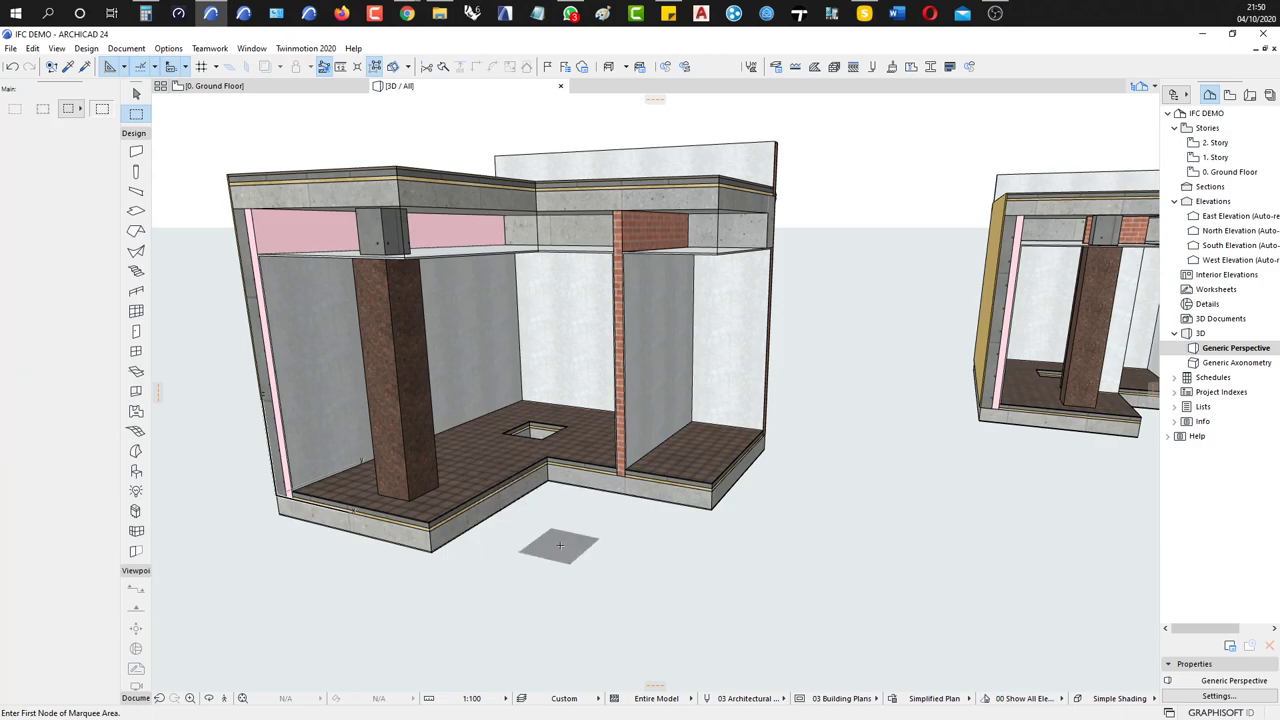
key("ctrl+z")
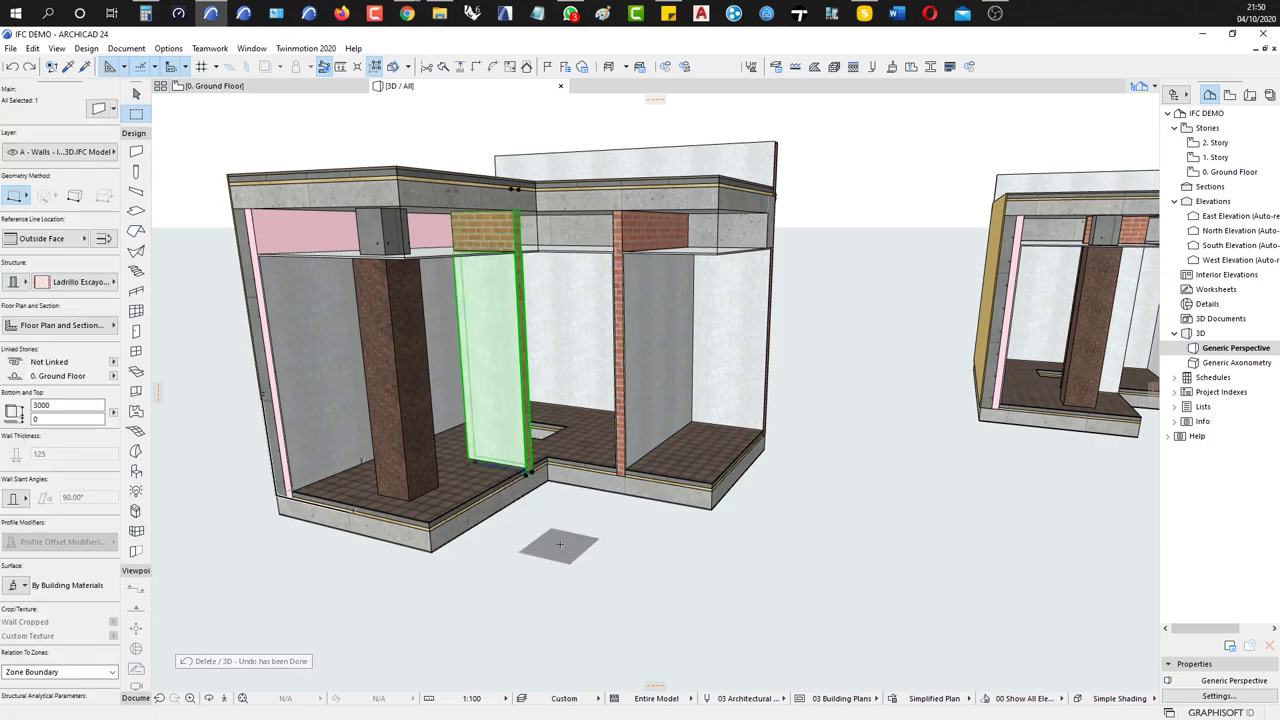
key("Delete")
Isolate the merged floor slab in 3D to examine its wall and column joints, and show the whole model again
left_click(516, 506)
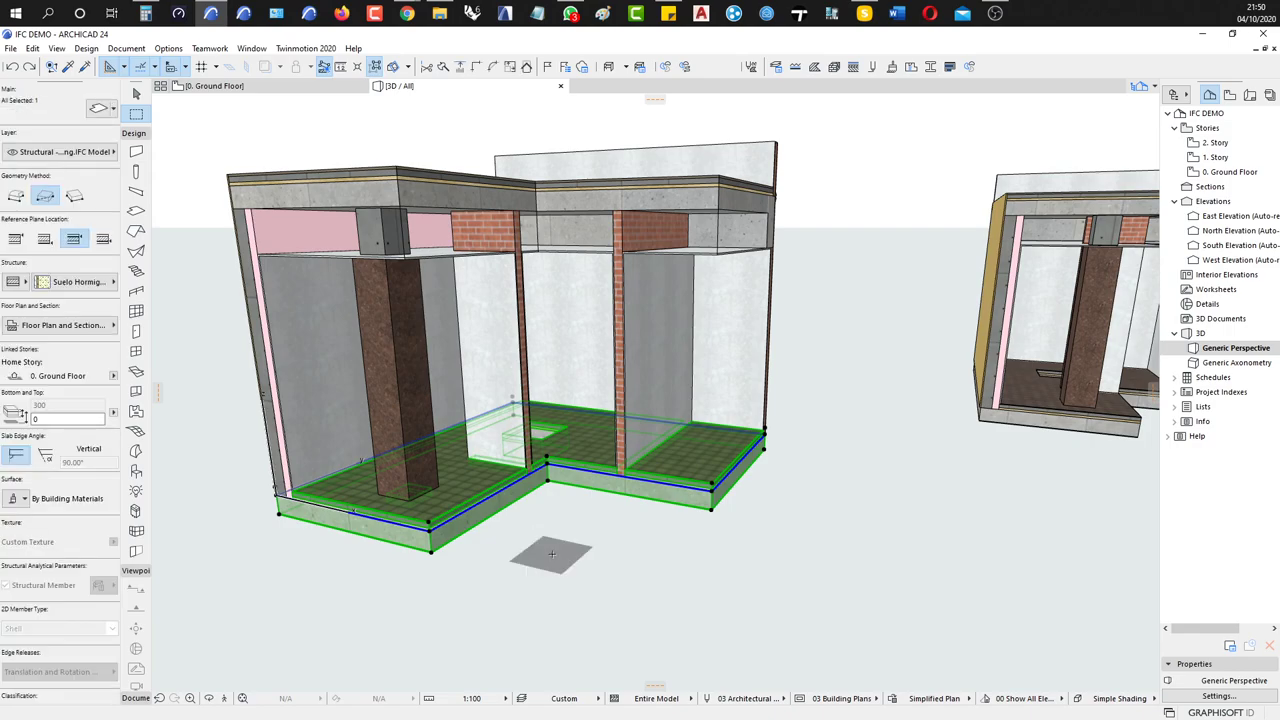
key("F5")
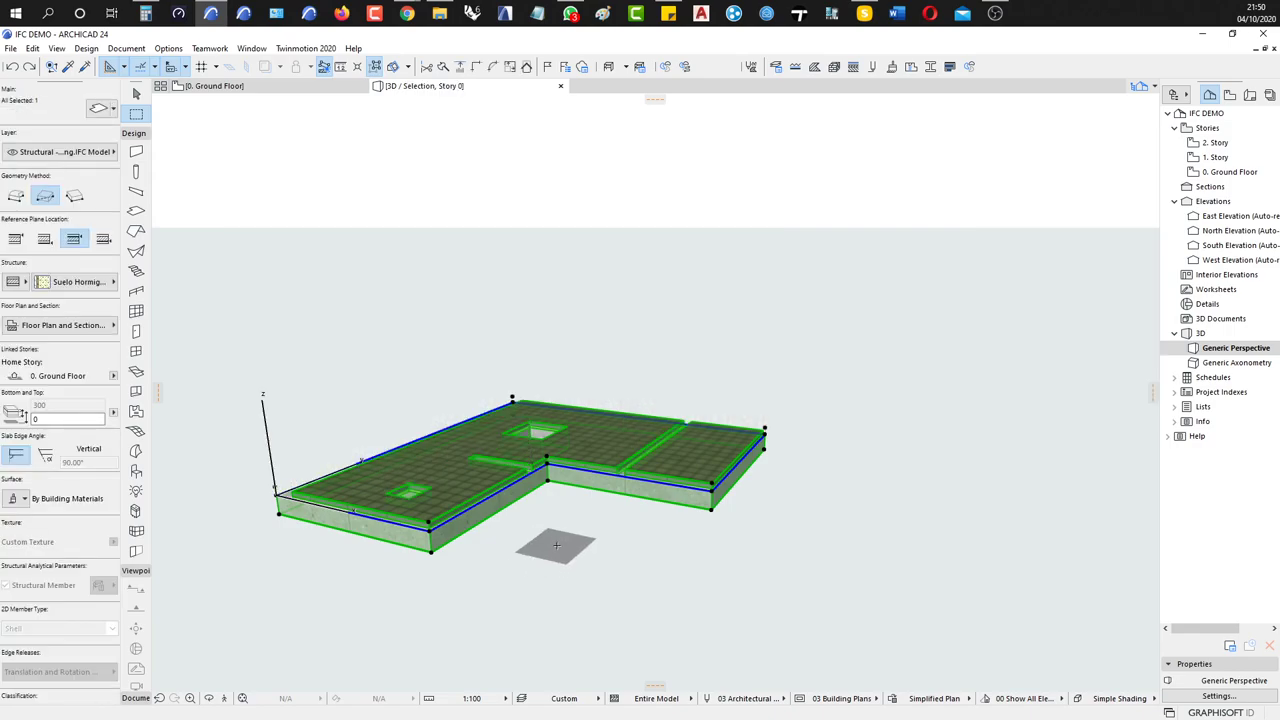
key("Escape")
key("F5")
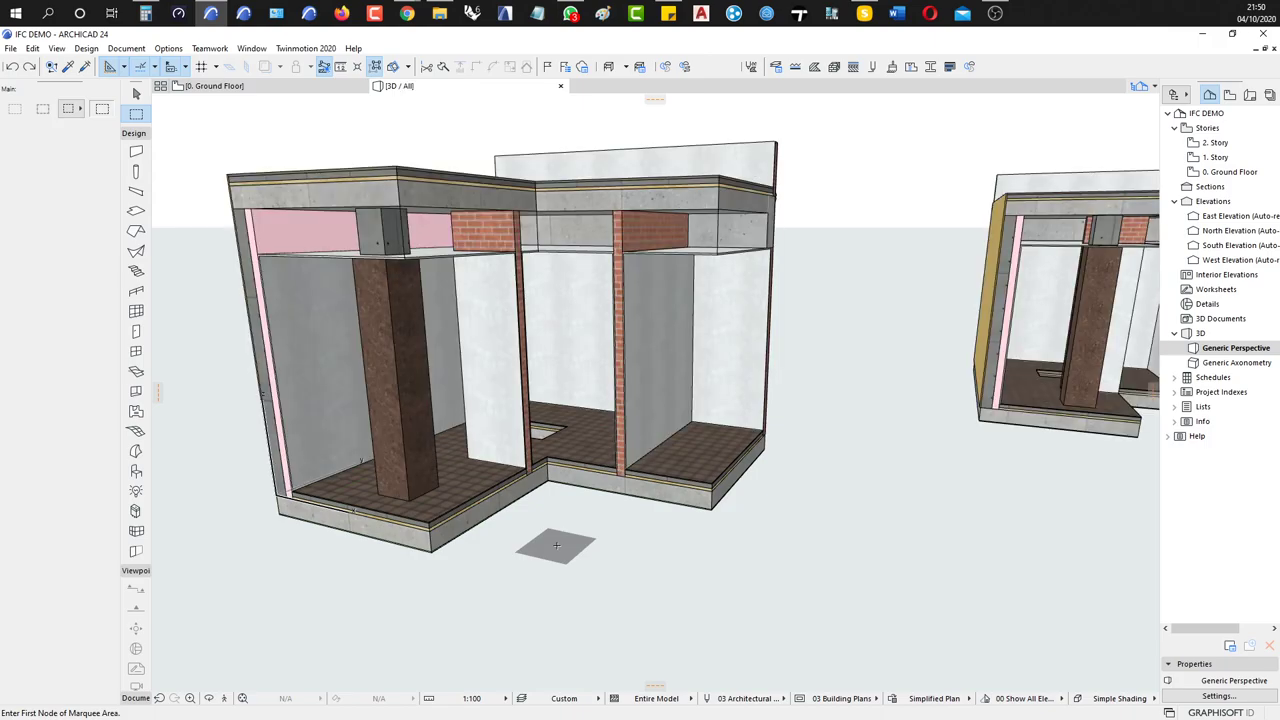
middle_click_drag(812, 493, 780, 545, "shift")
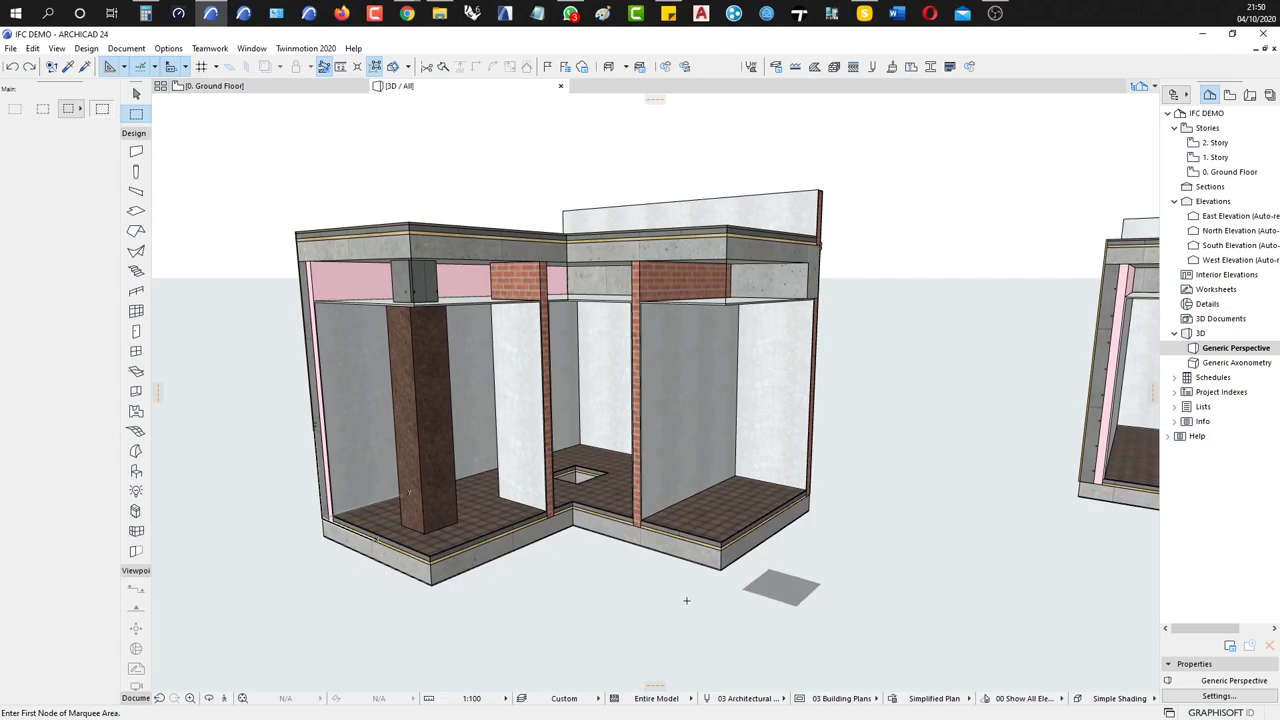
middle_click_drag(600, 550, 653, 537, "shift")
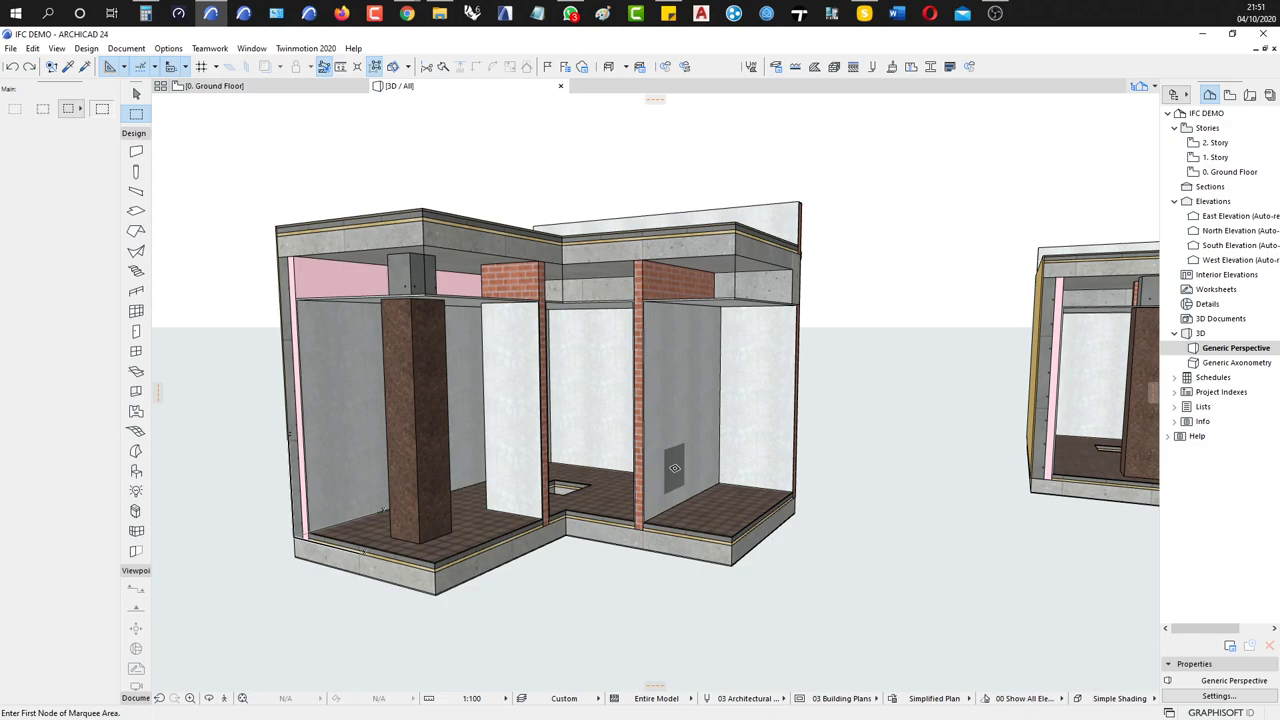
middle_click_drag(566, 454, 618, 398, "shift")
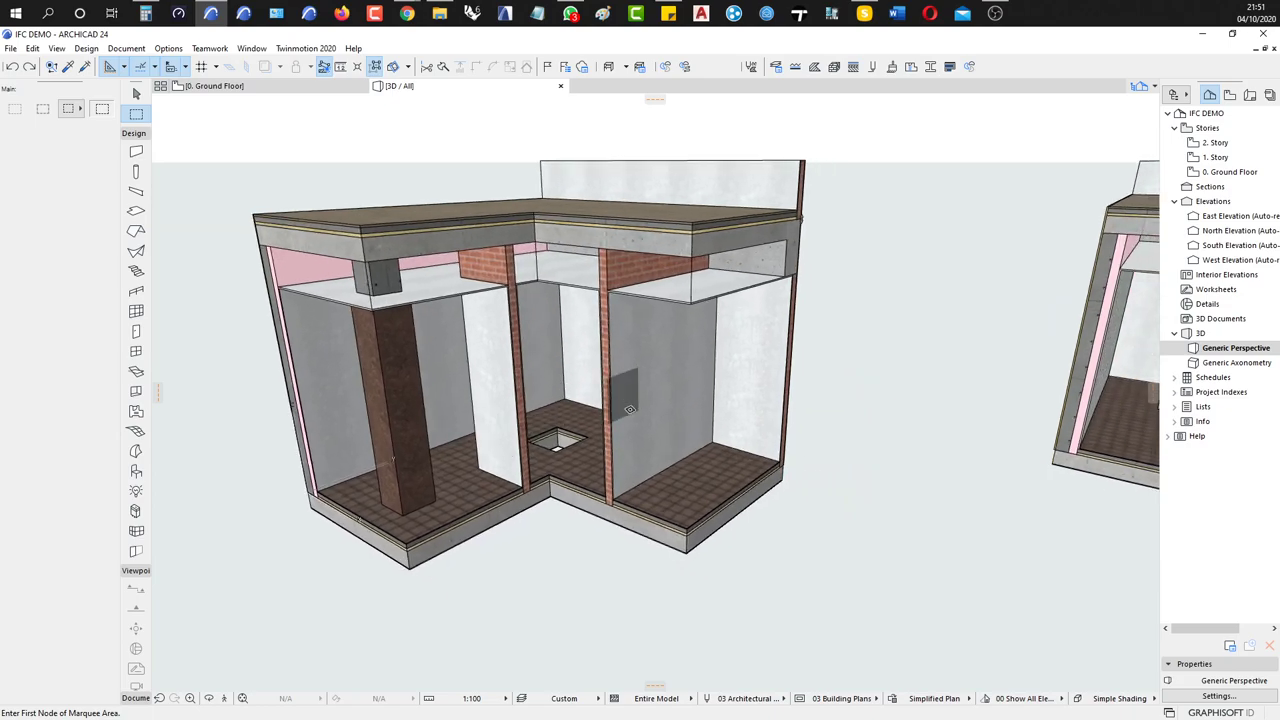
Select the whole original model in 3D and prepare an IFC export of the selected elements with the Exact Geometry Export translator
scroll(630, 412, "down", 5)
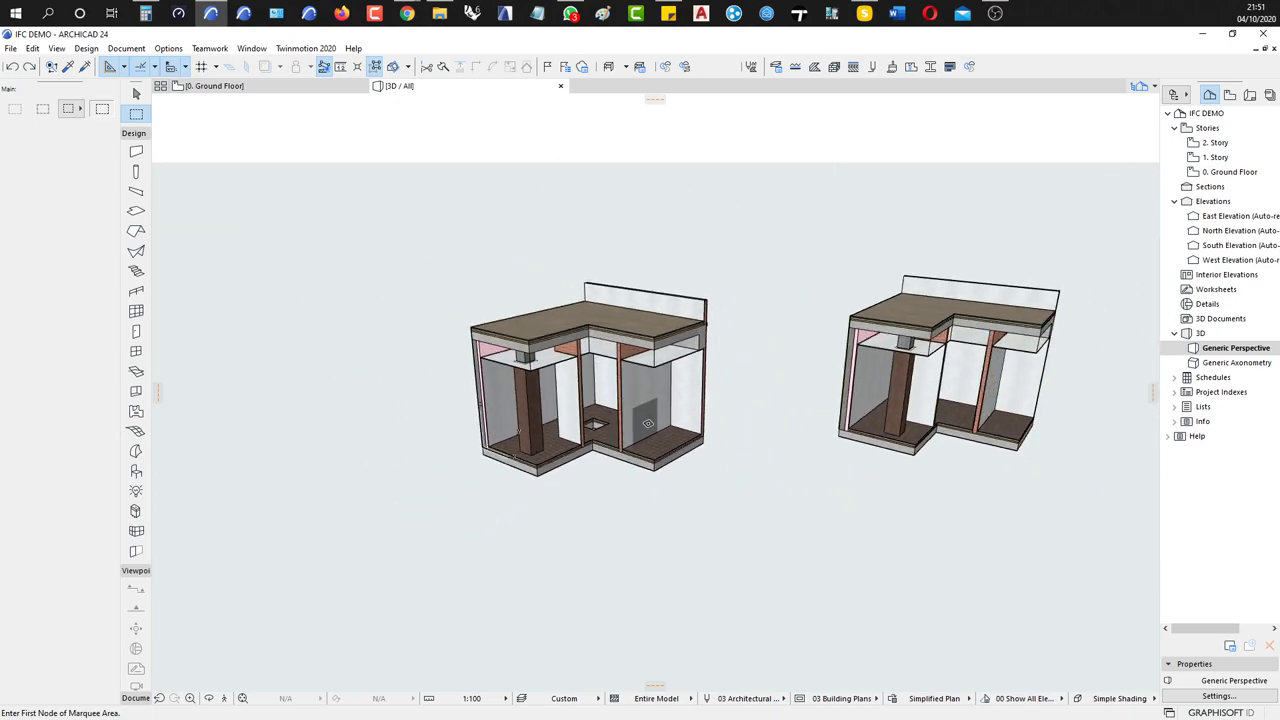
middle_click_drag(593, 452, 731, 465, "shift")
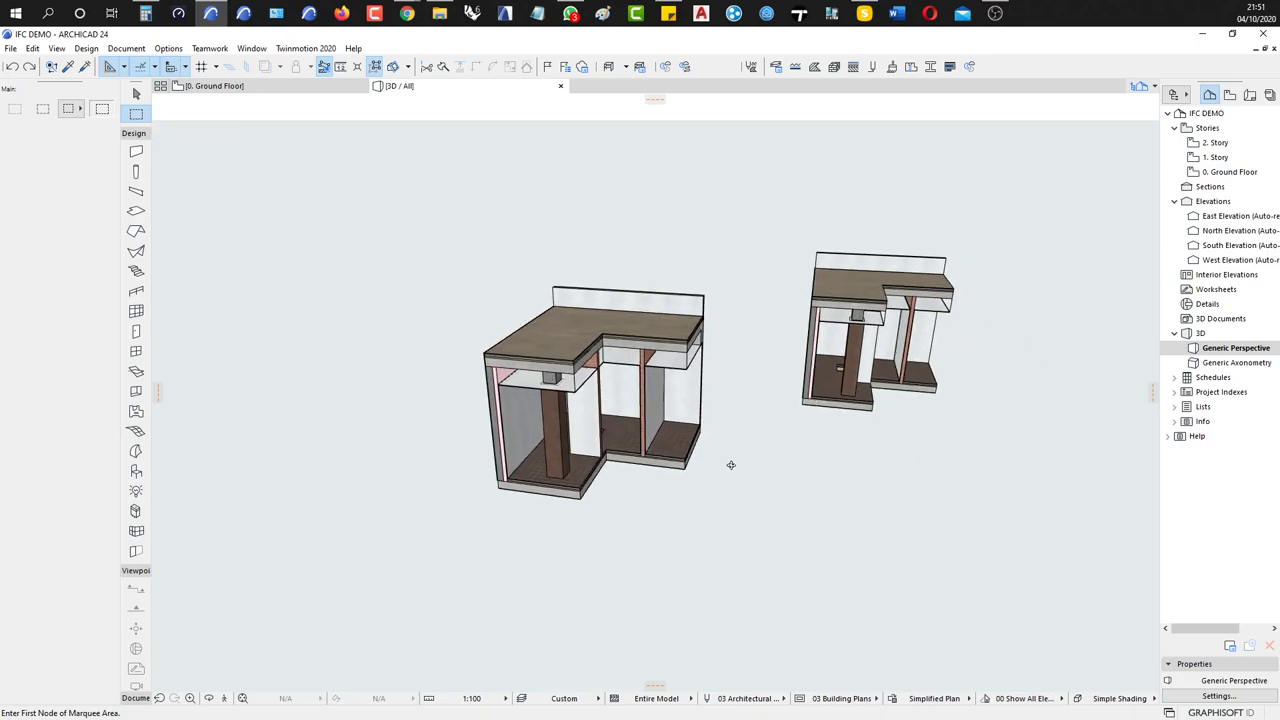
middle_click_drag(682, 350, 647, 266, "shift")
left_click_drag(679, 248, 1008, 532)
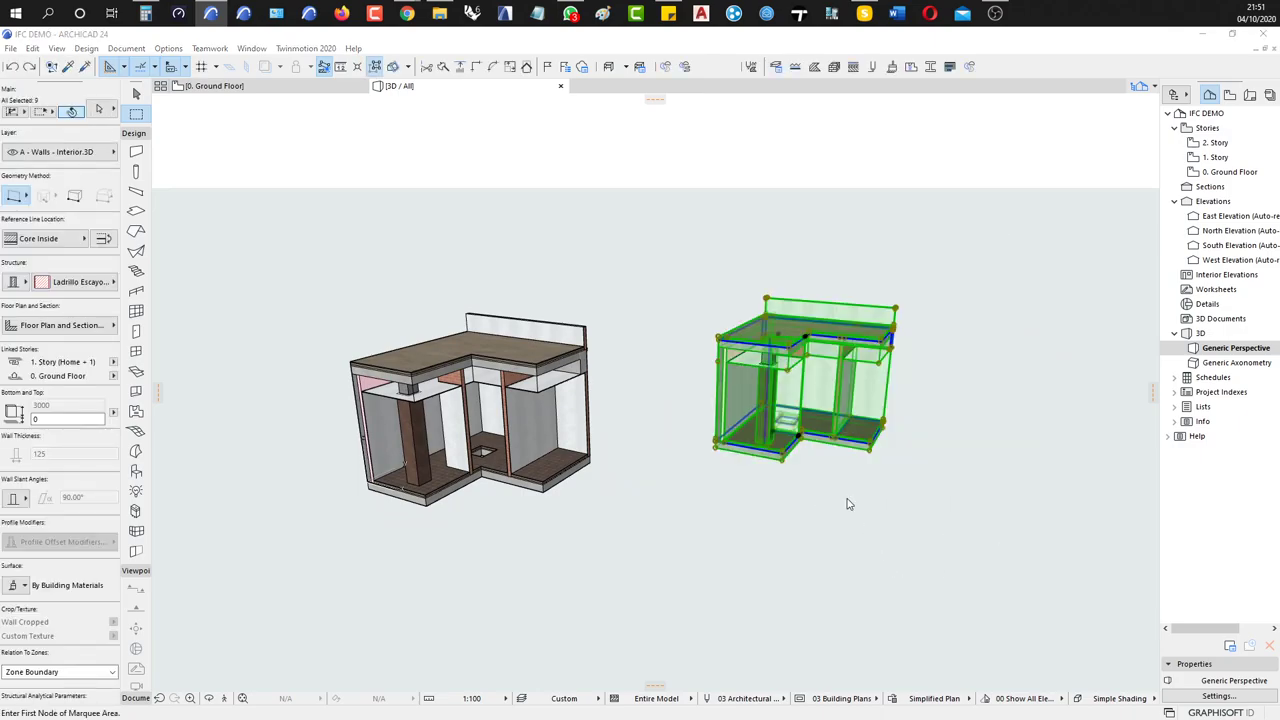
key("ctrl+shift+s")
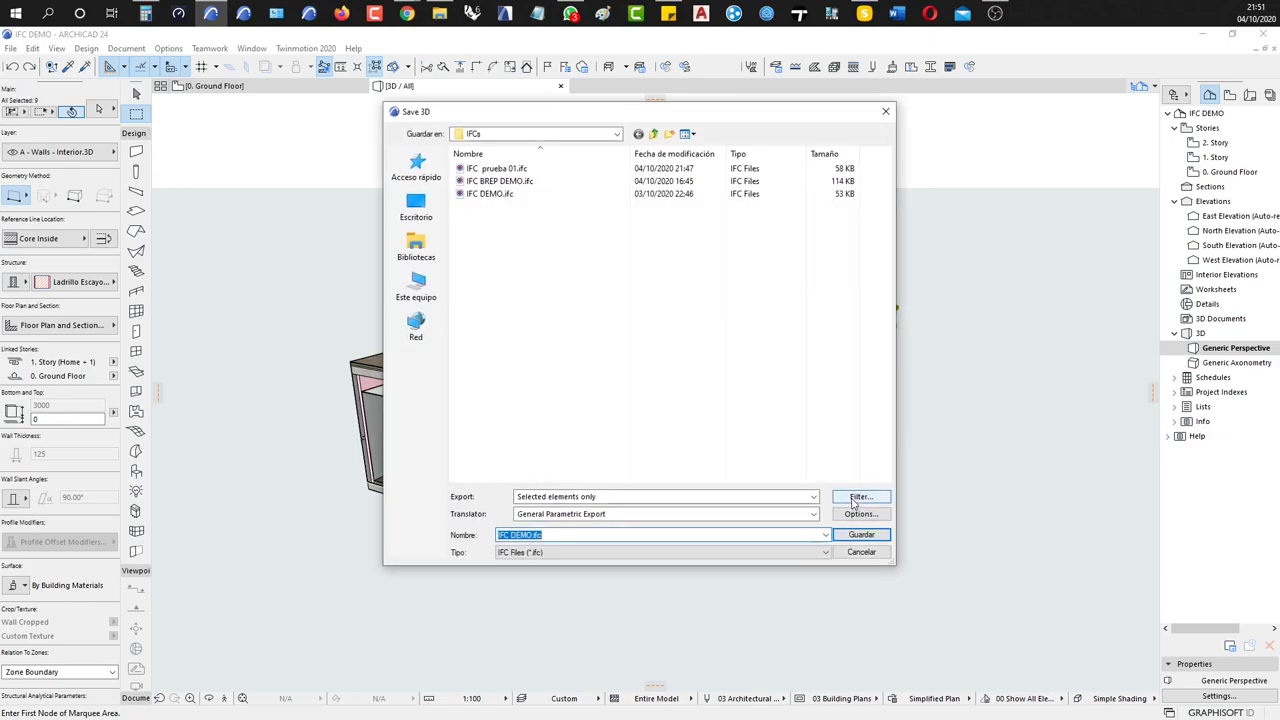
left_click(604, 514)
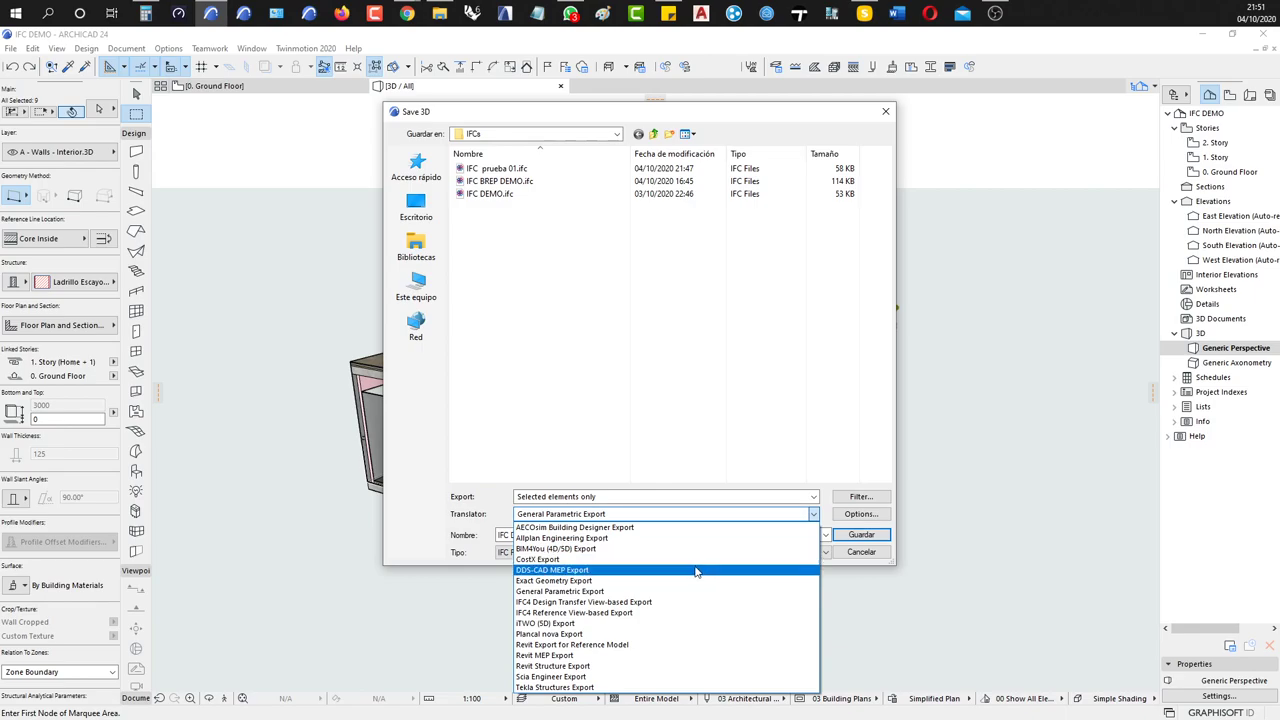
left_click(590, 581)
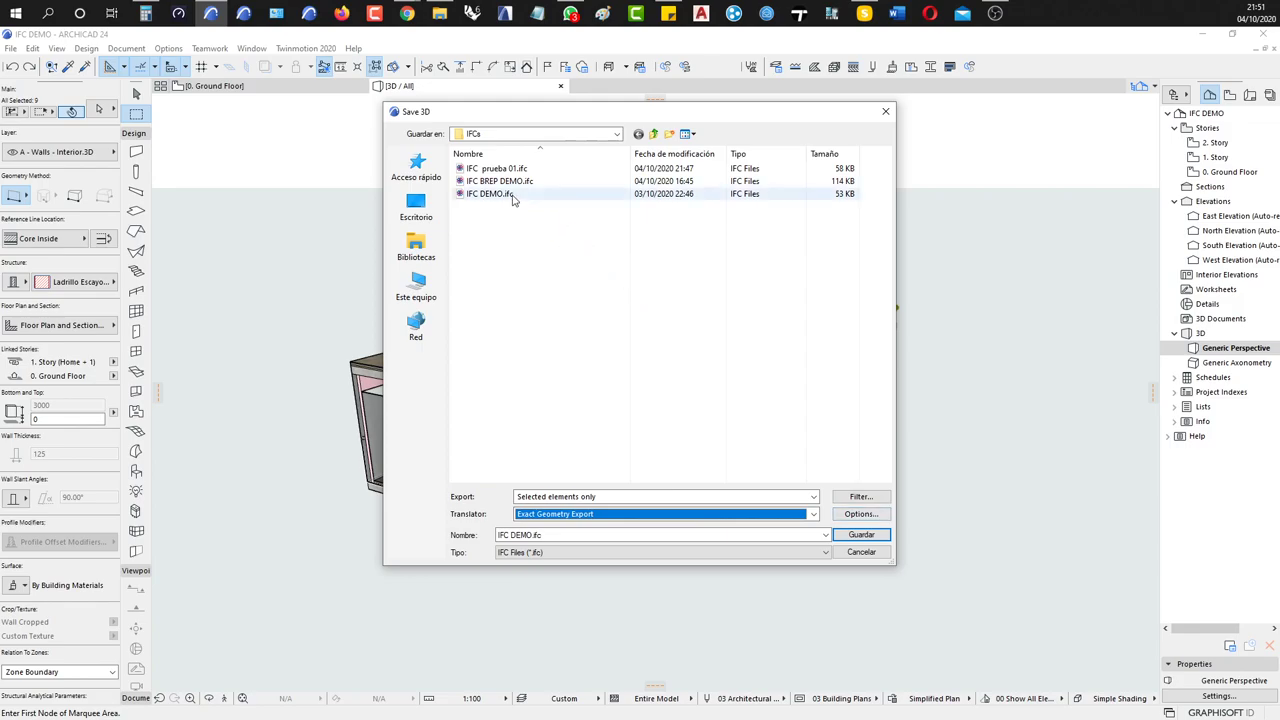
Save the export as IFC BREP DEMO.ifc, overwriting the existing file, and clear the selection
left_click(872, 534)
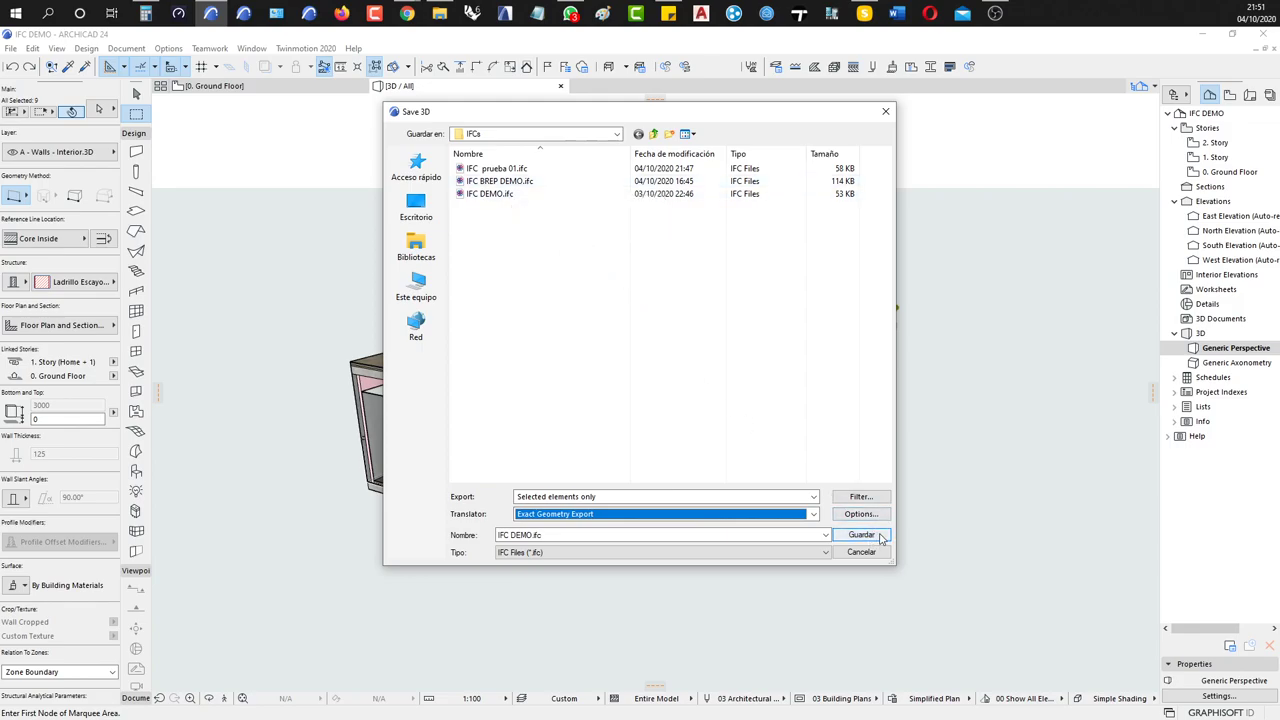
left_click(527, 535)
left_click(530, 535)
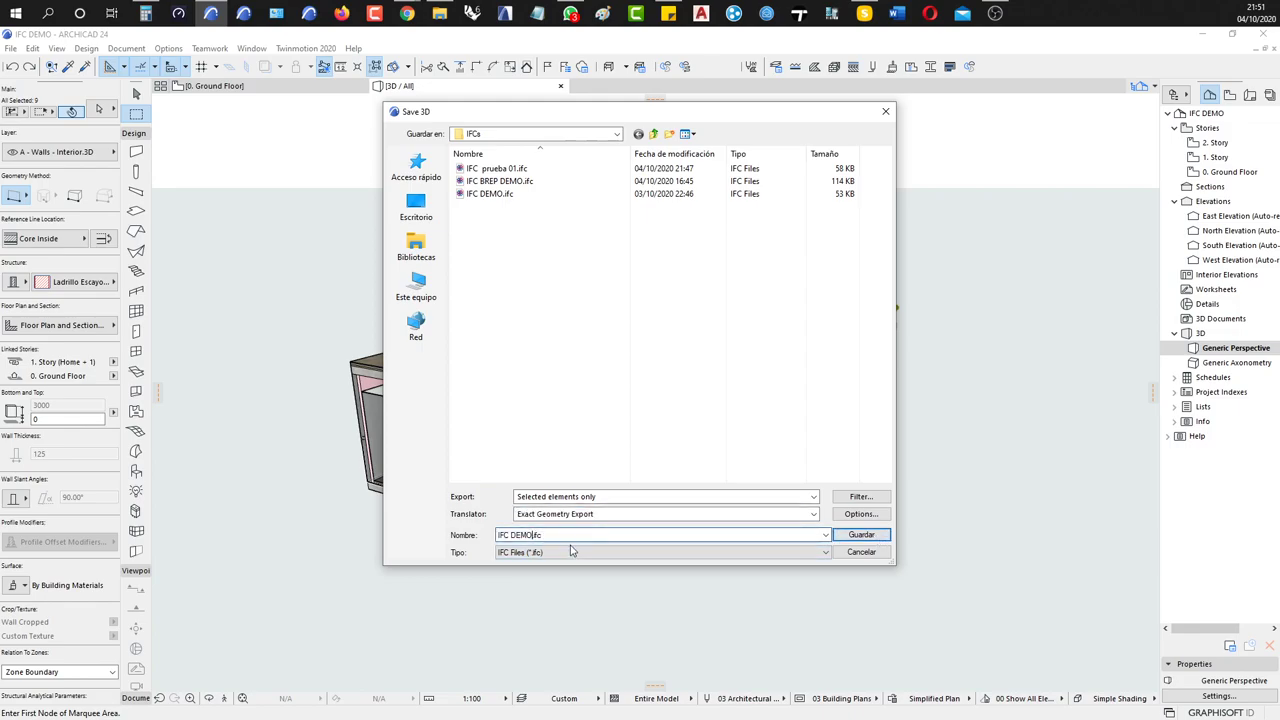
left_click(522, 183)
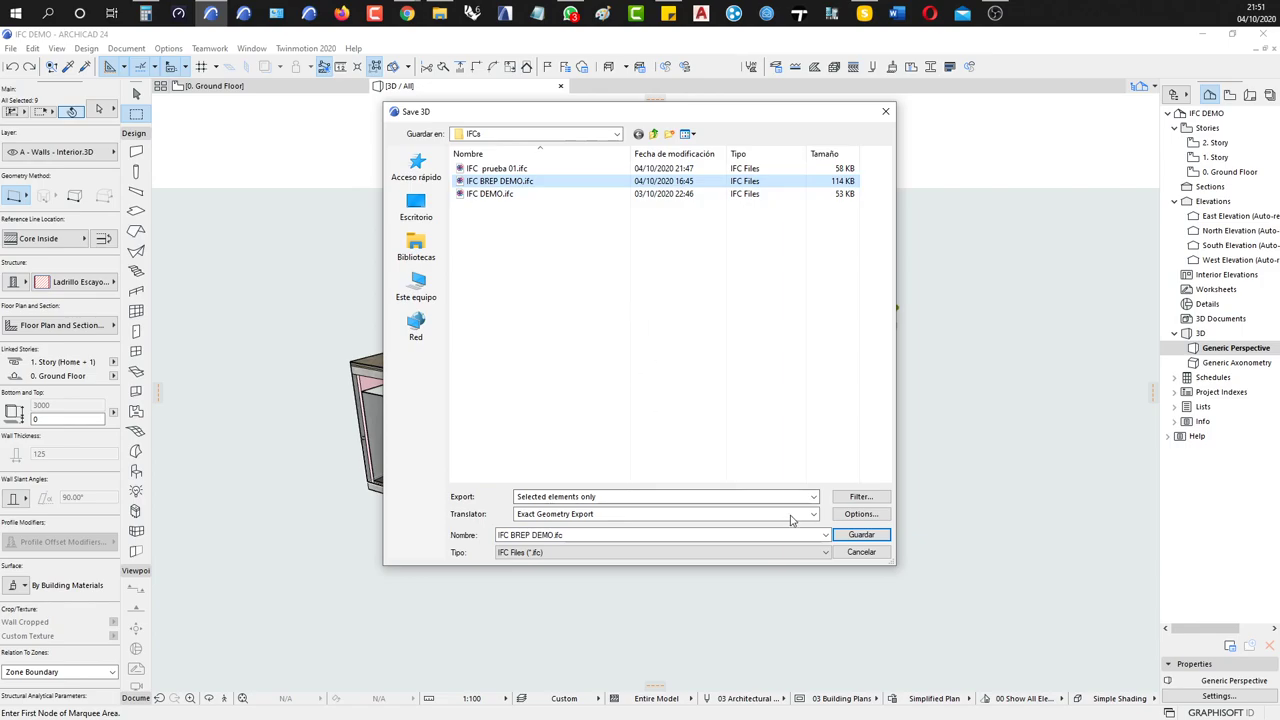
left_click(860, 540)
left_click(664, 377)
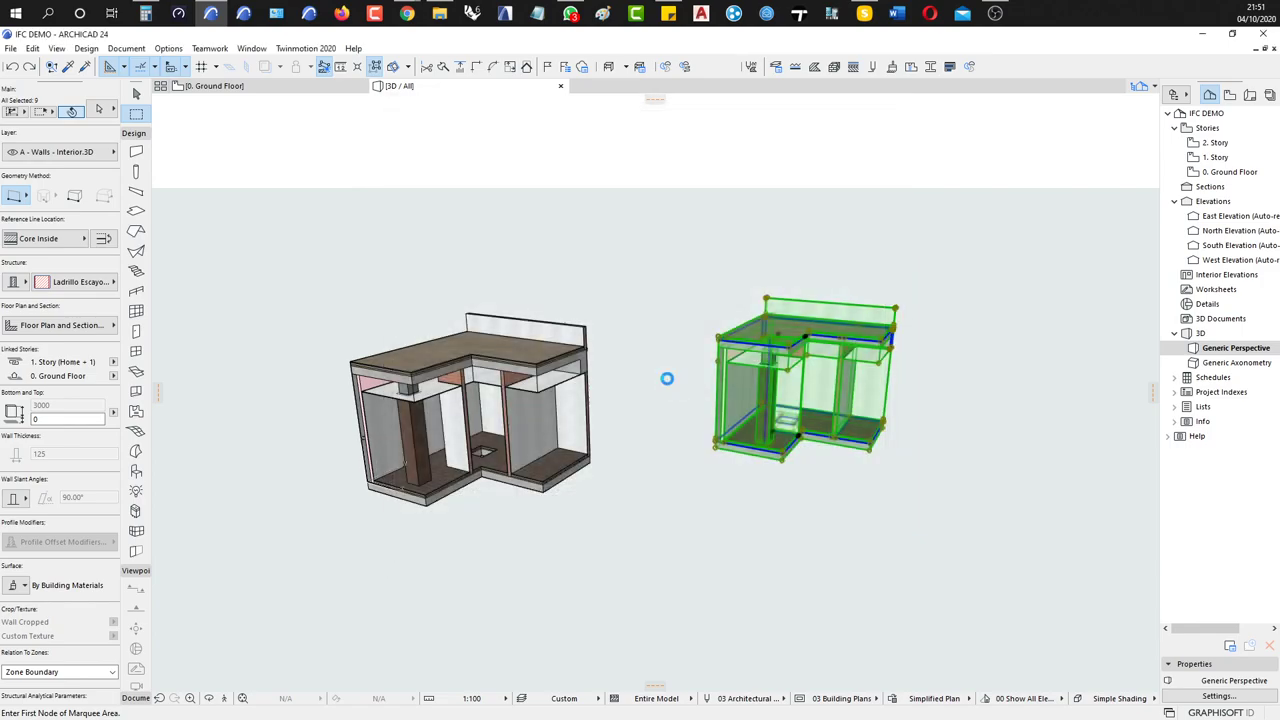
key("Escape")
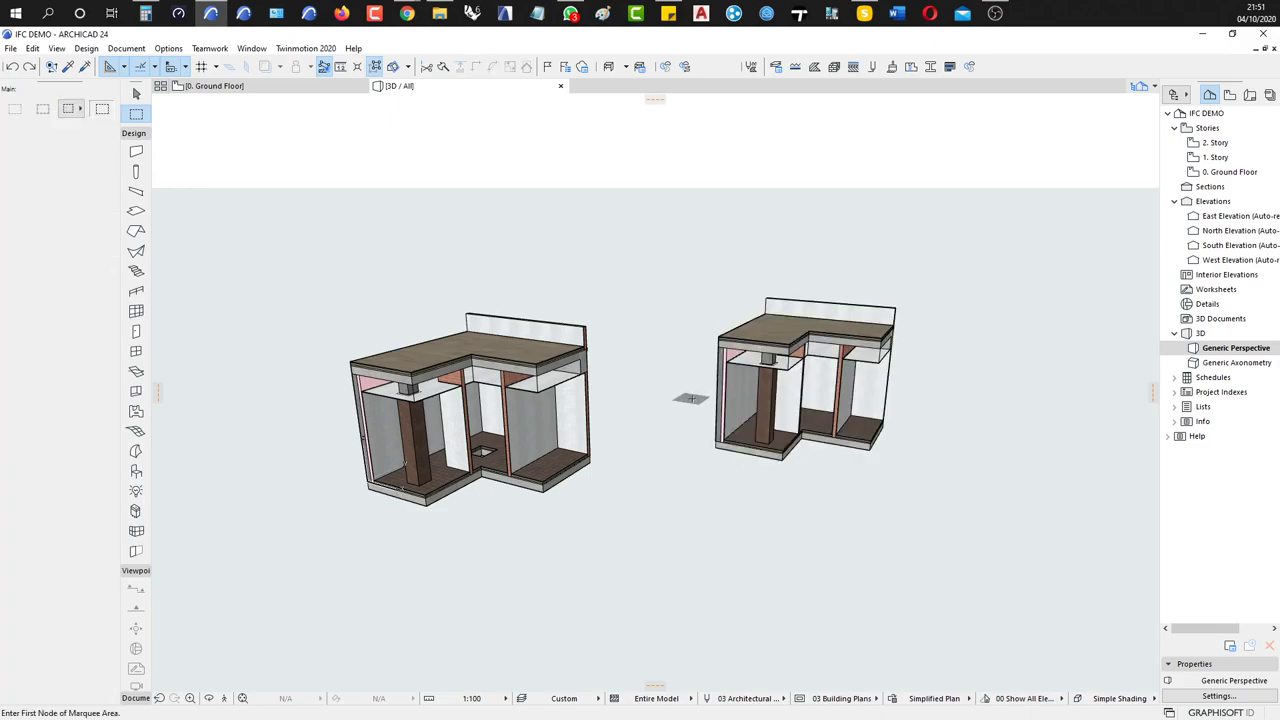
On the ground floor plan, move the original model horizontally until it lines up above the merged copy
key("F2")
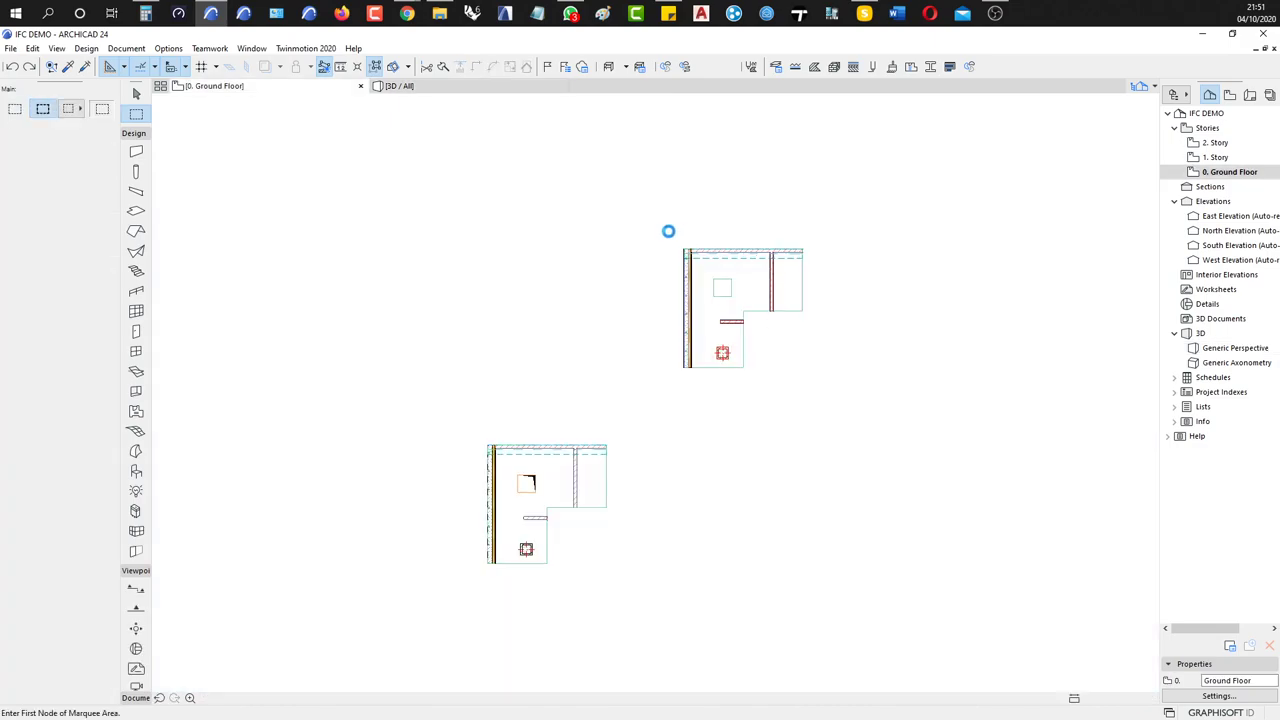
left_click(665, 232)
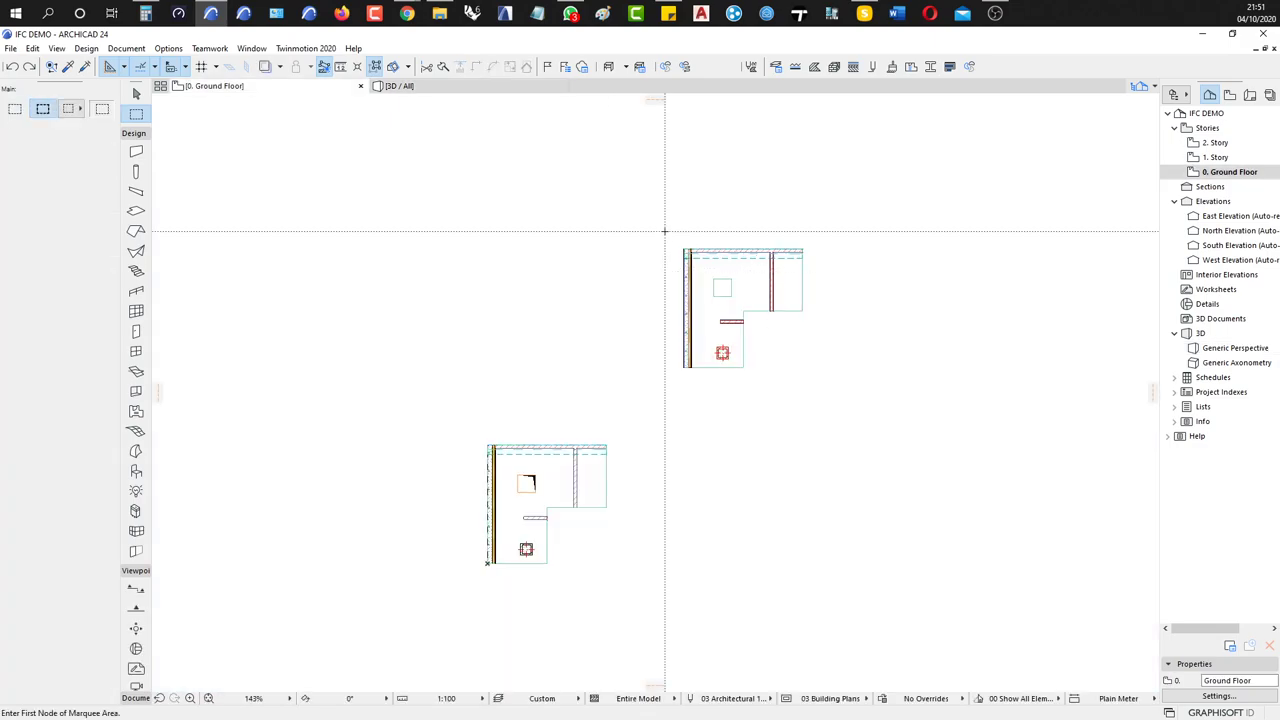
left_click(870, 390)
key("ctrl+d")
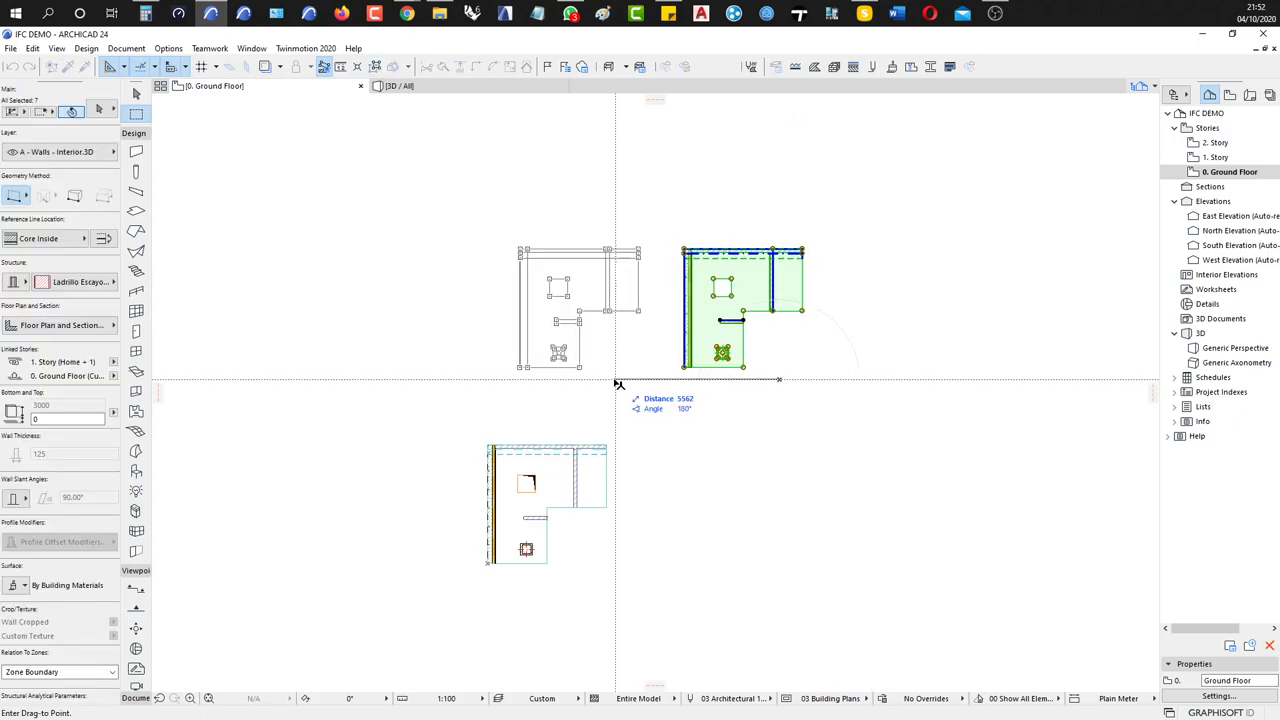
left_click(580, 380)
key("Escape")
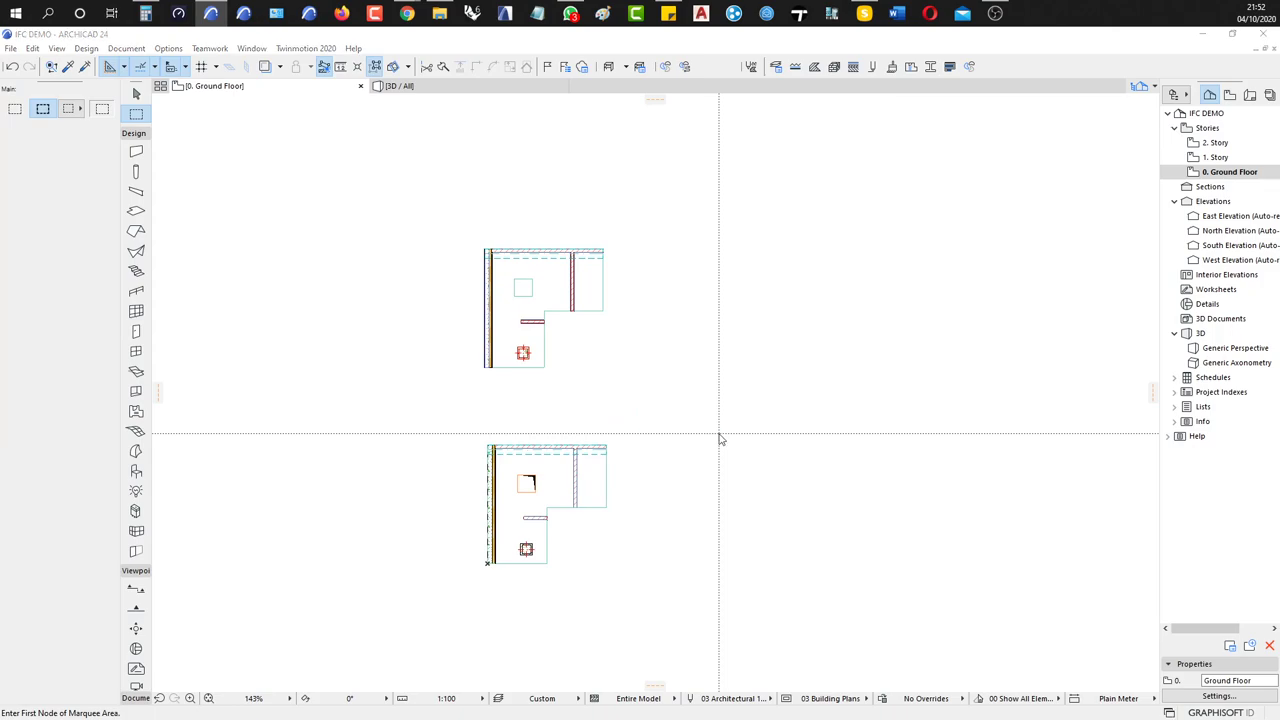
Merge IFC BREP DEMO.ifc into the project using the Exact Geometry Import translator
key("ctrl+shift+o")
left_click(512, 181)
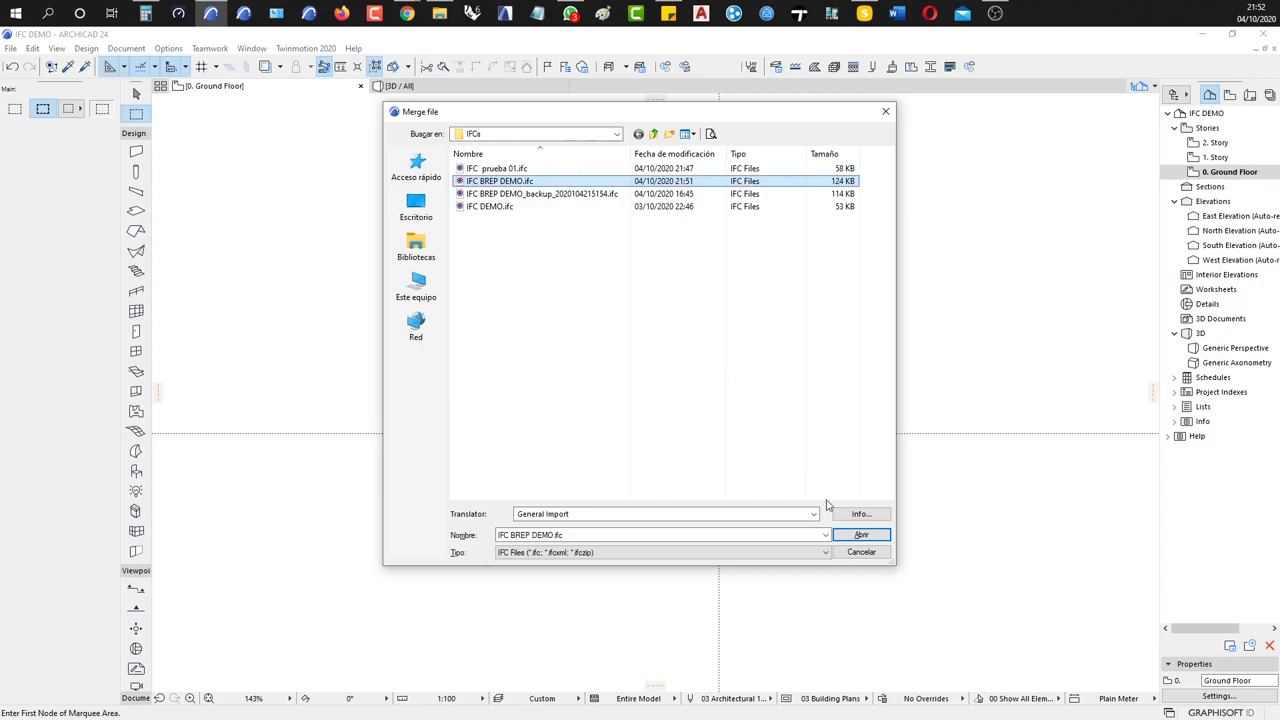
left_click(570, 514)
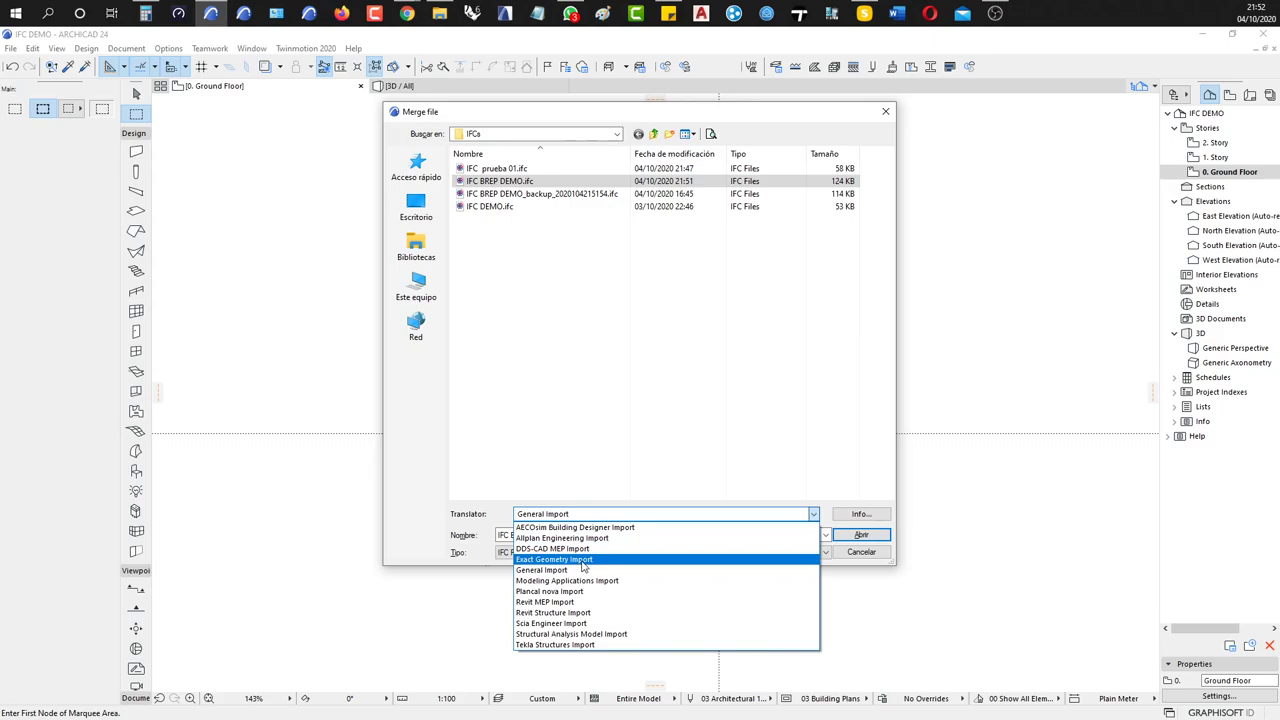
left_click(584, 562)
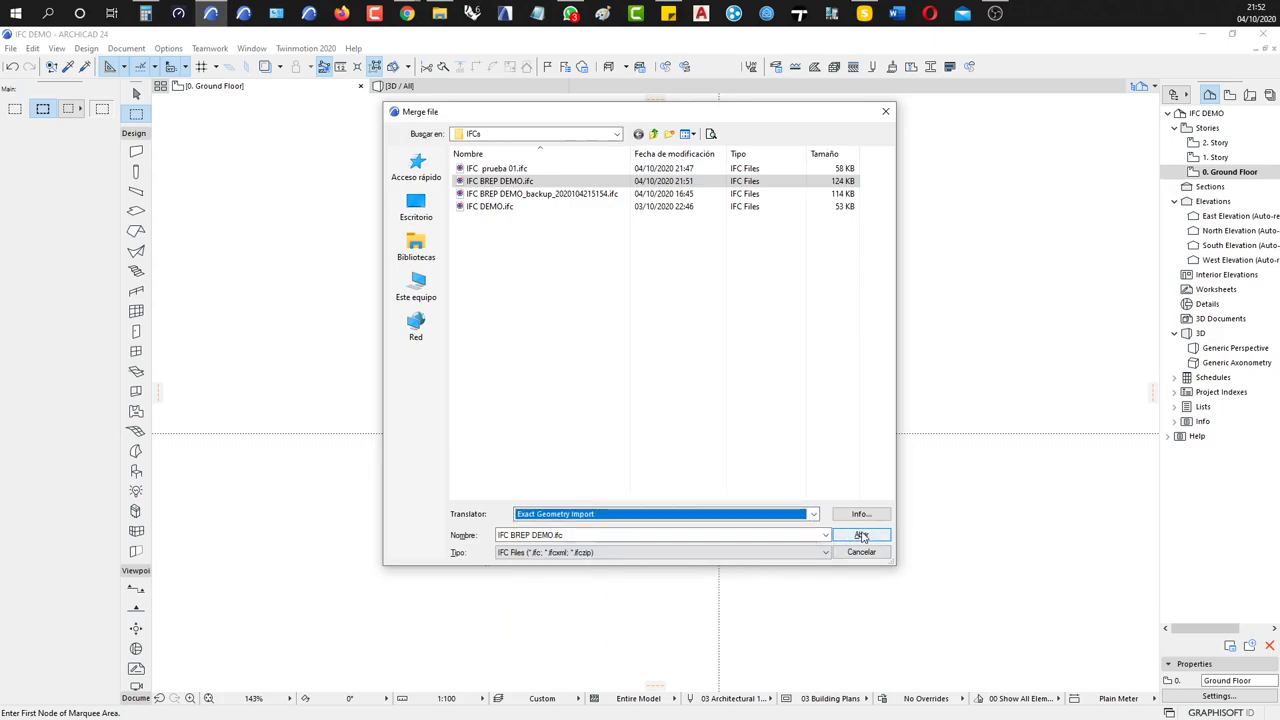
left_click(861, 536)
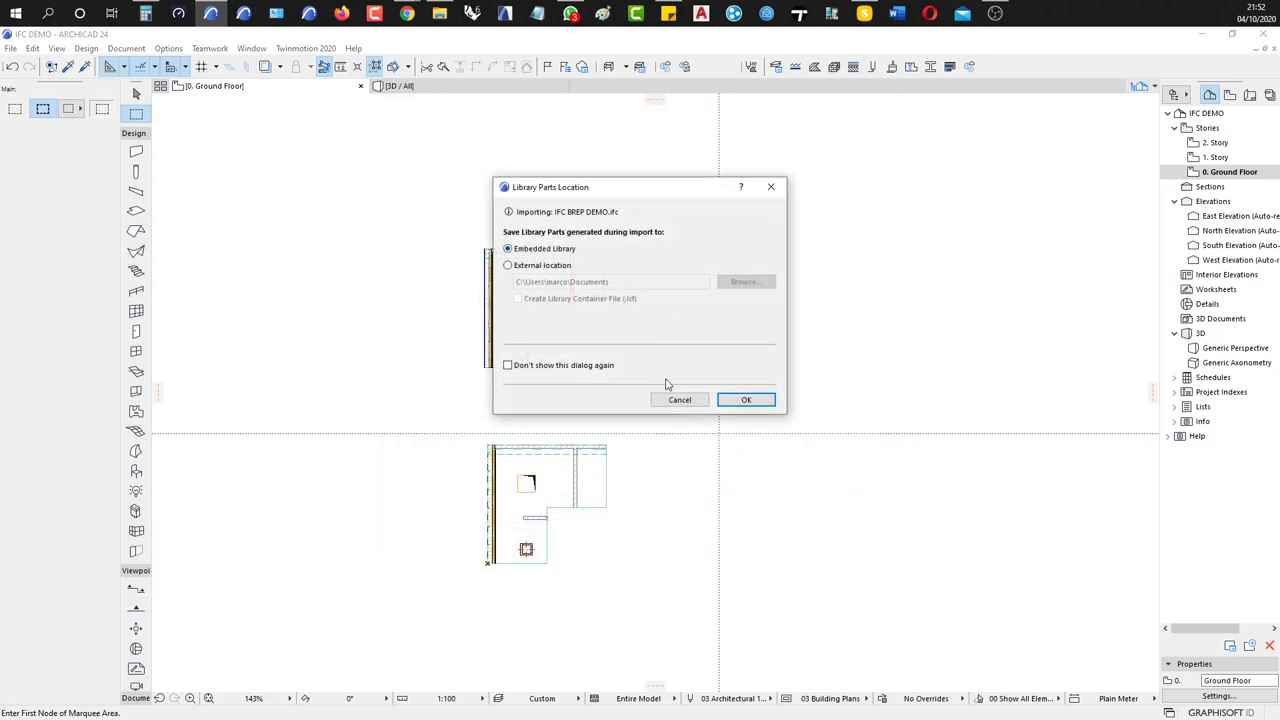
Complete the merge with library parts in the Embedded Library, all IFC element types included, and the original vertical position
left_click(751, 397)
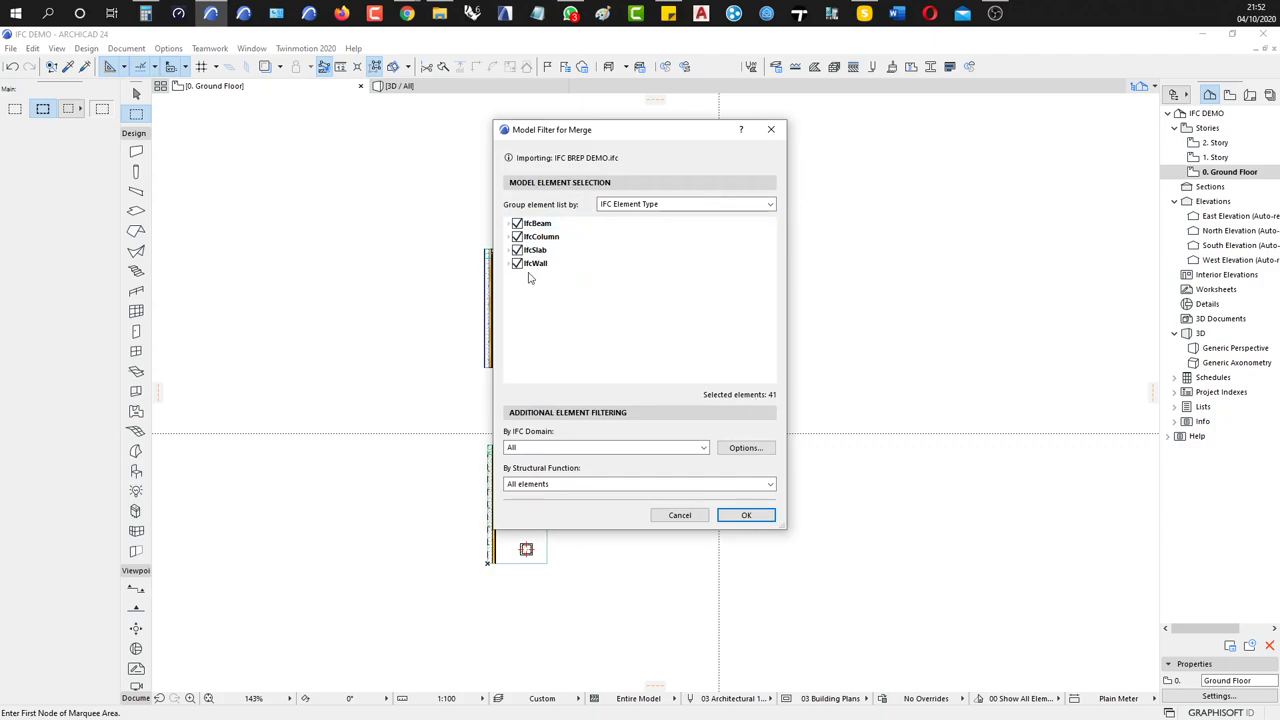
left_click(746, 515)
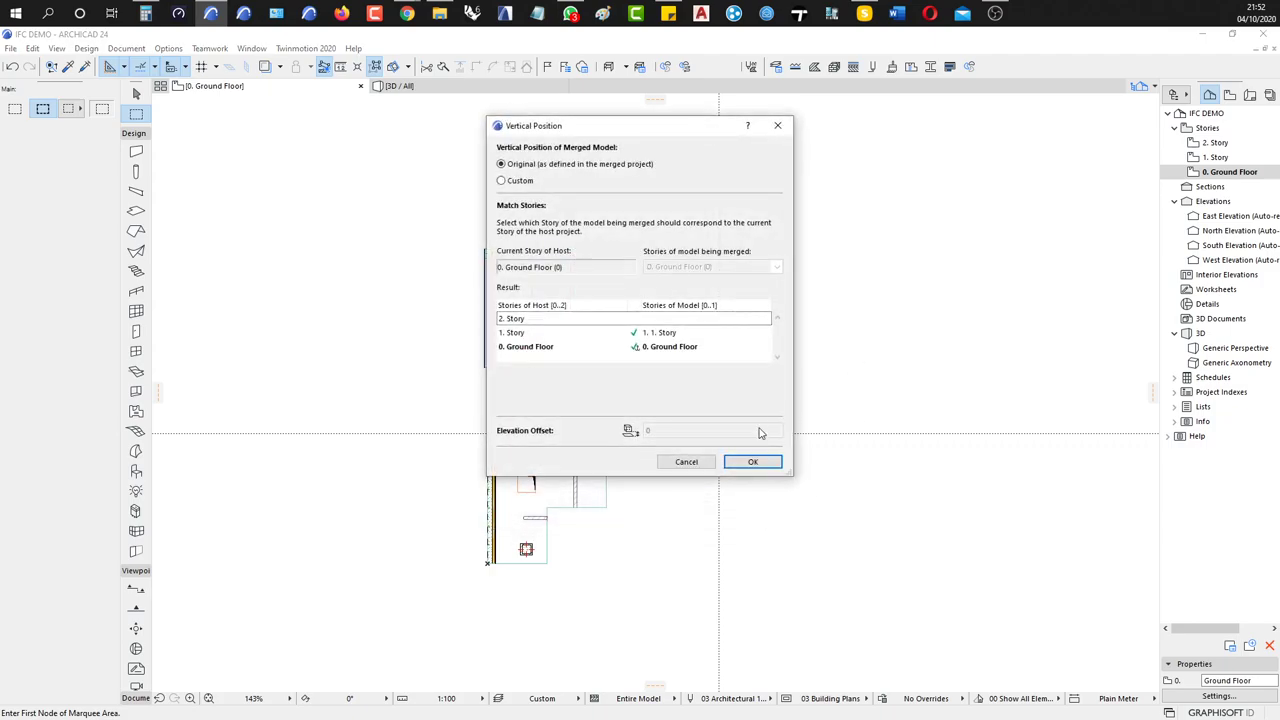
left_click(749, 460)
left_click(706, 308)
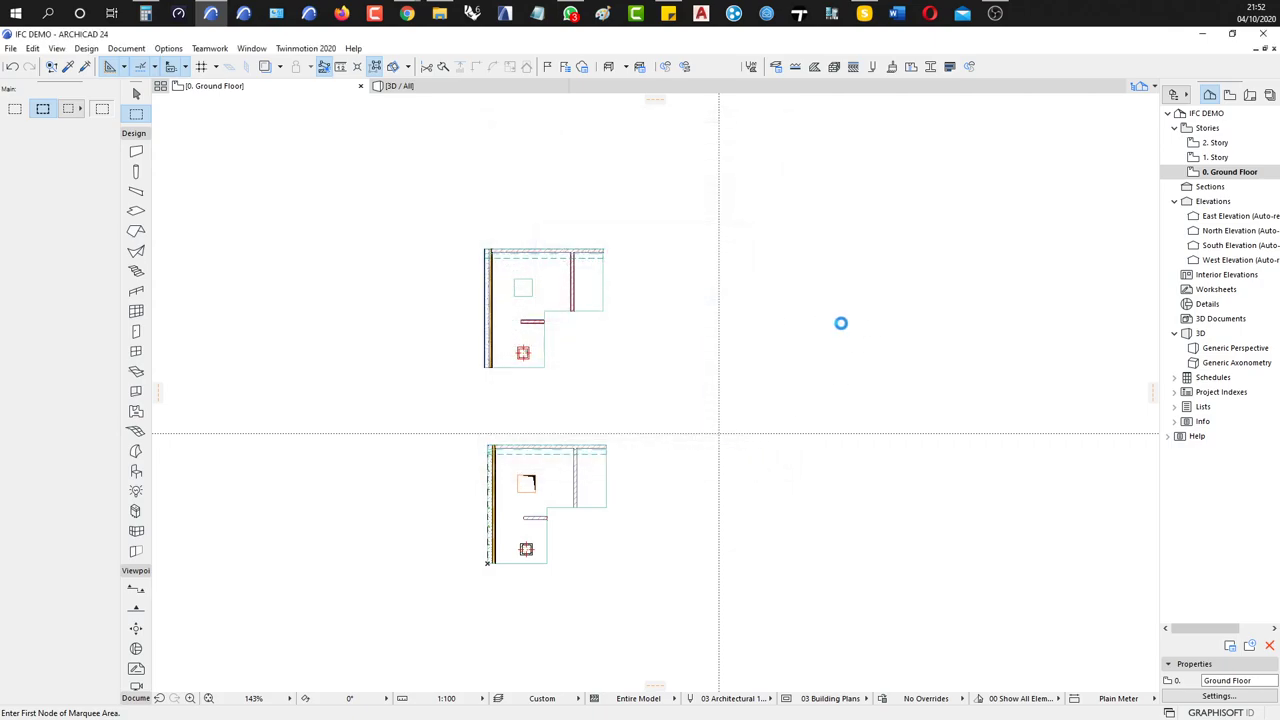
Inspect the newly merged exact-geometry model on the floor plan and in 3D beside the other two models
middle_click_drag(865, 332, 839, 348)
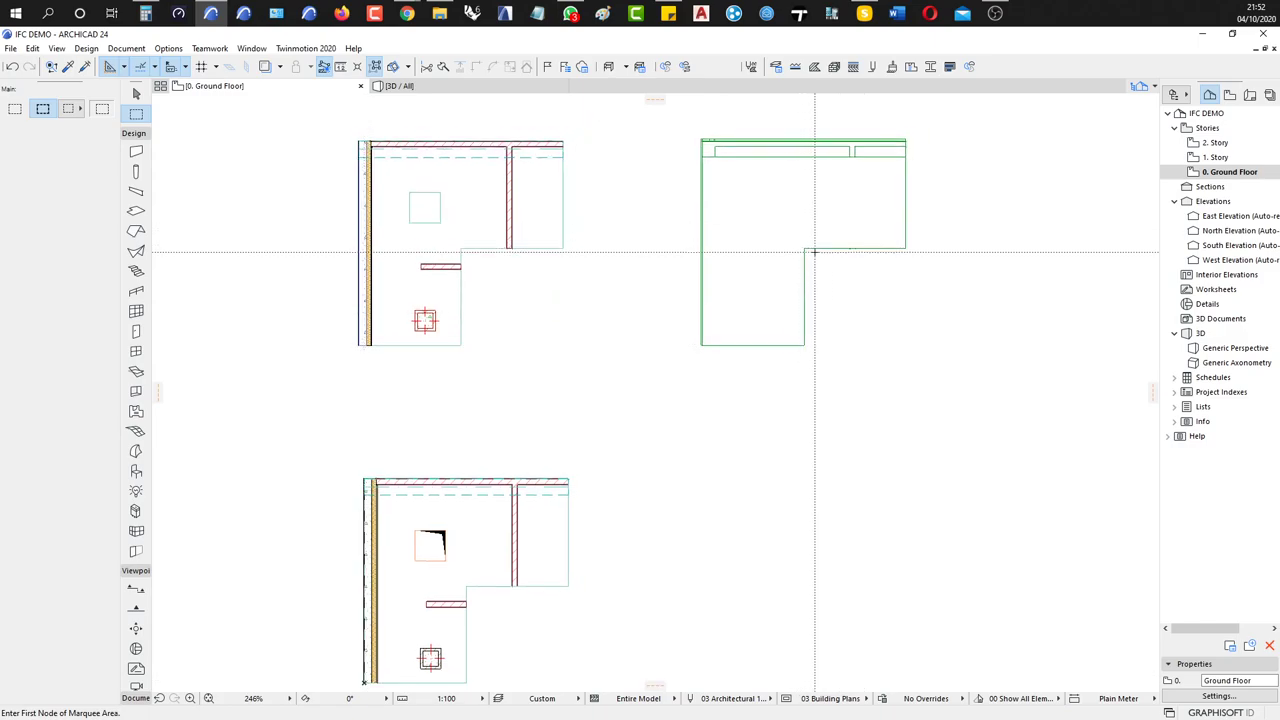
key("F3")
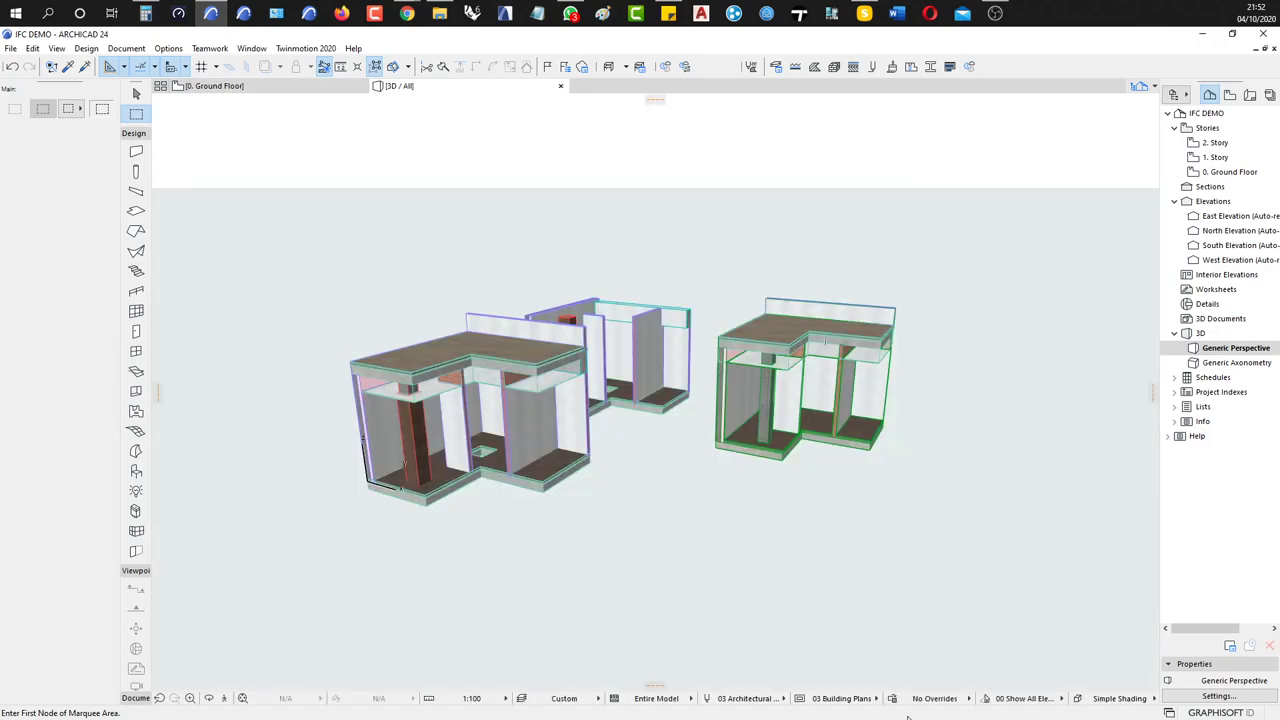
key("Escape")
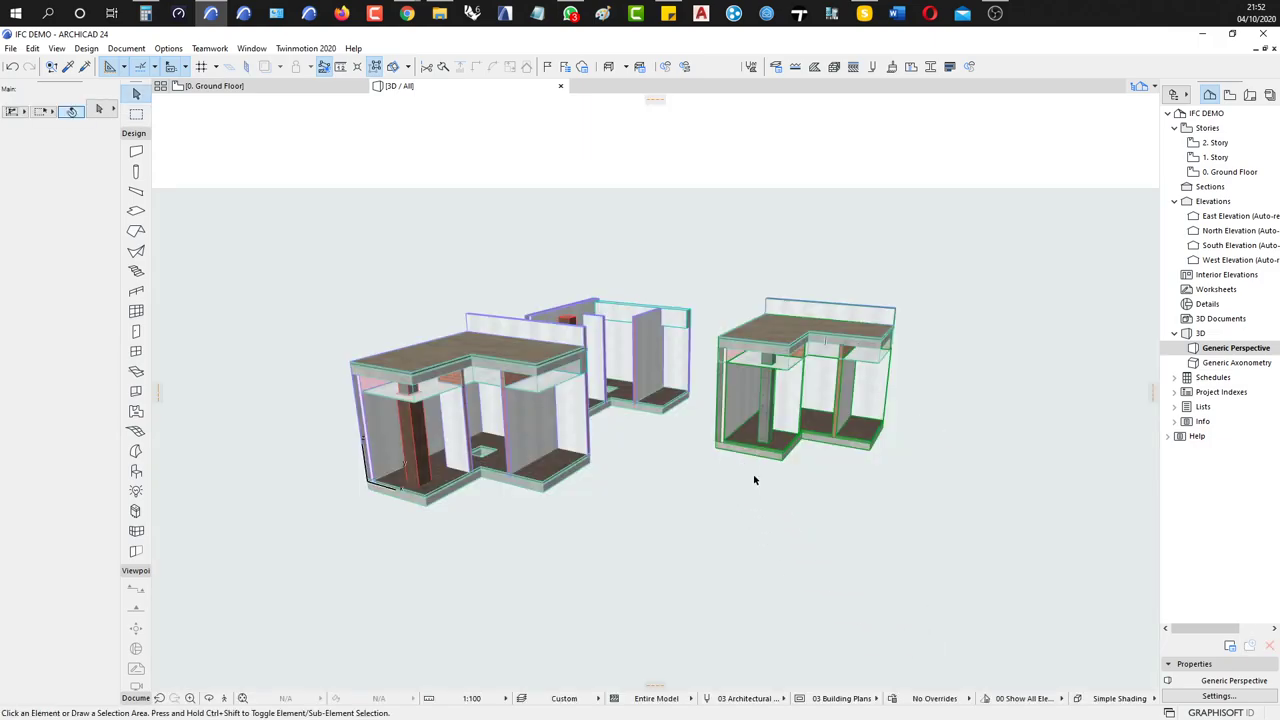
scroll(743, 305, "up", 3)
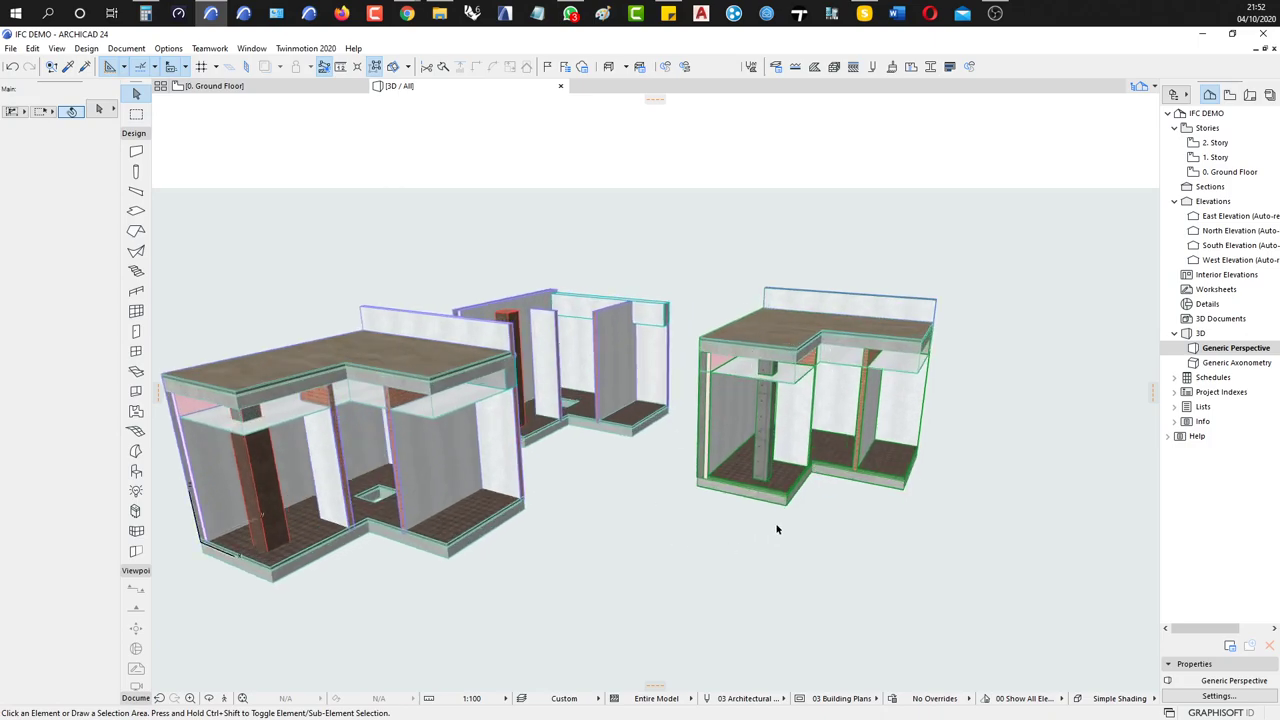
Return to the ground floor plan and undo both the last IFC merge and the horizontal move of the original model
key("F2")
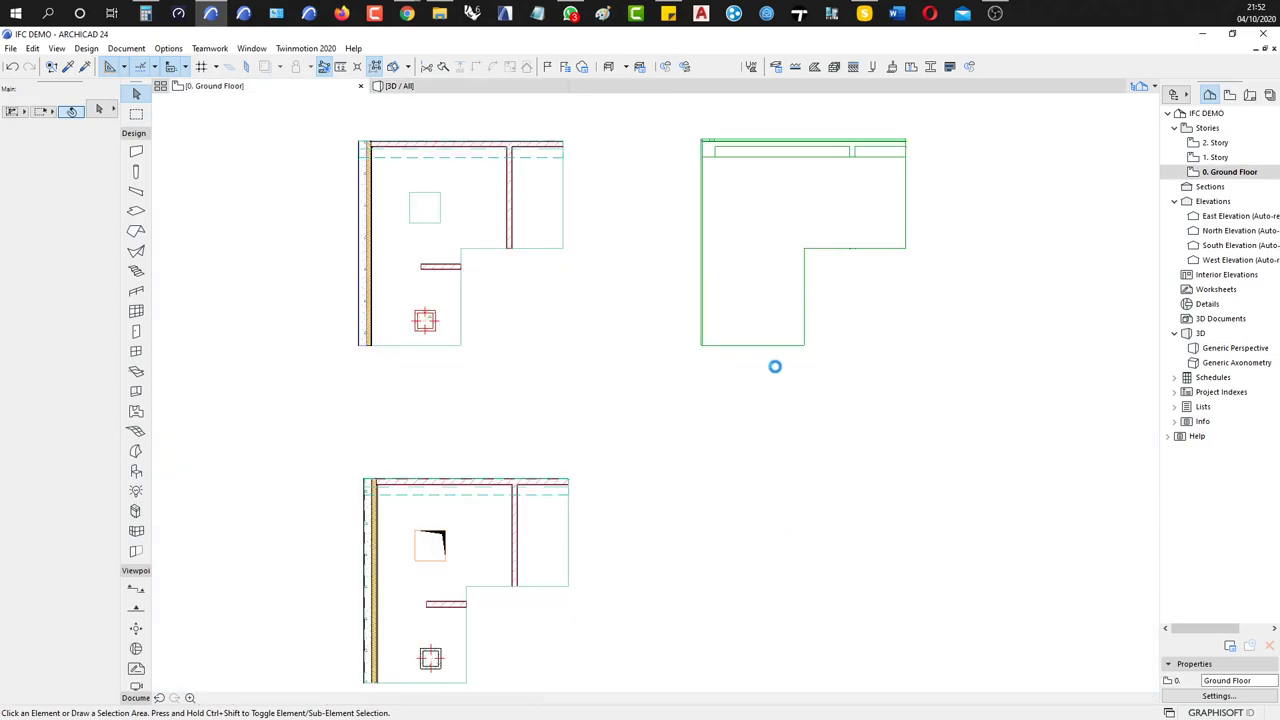
key("ctrl+z")
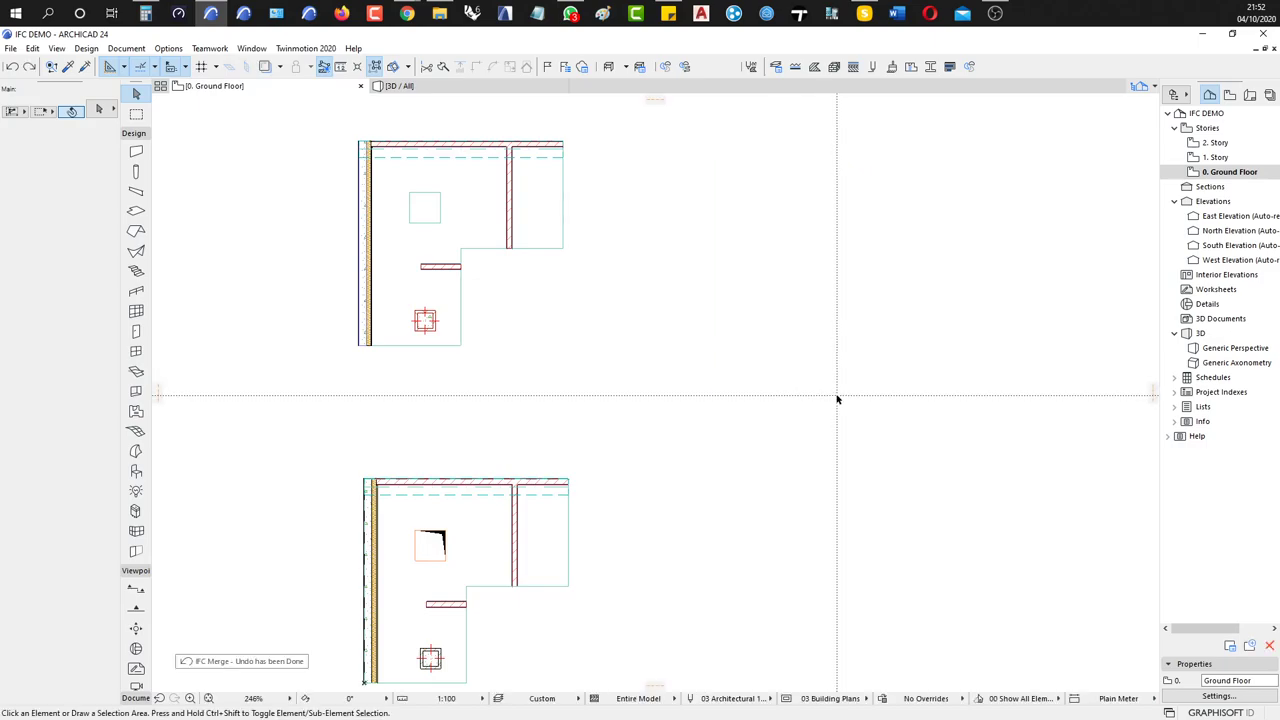
key("ctrl+shift+z")
left_click(903, 149)
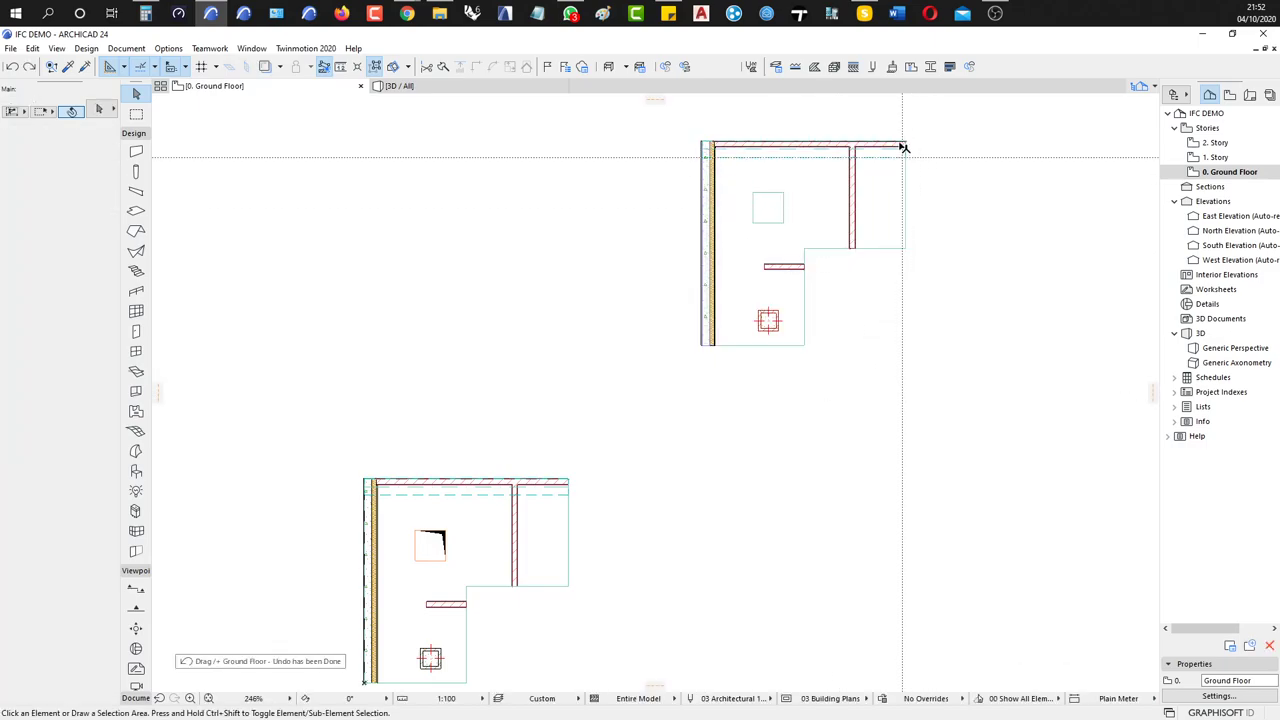
Enclose the whole original model in a marquee covering all stories and move it horizontally until it lines up above the merged copy
middle_click_drag(920, 109, 937, 137)
key("m")
left_click(943, 133)
left_click(679, 398)
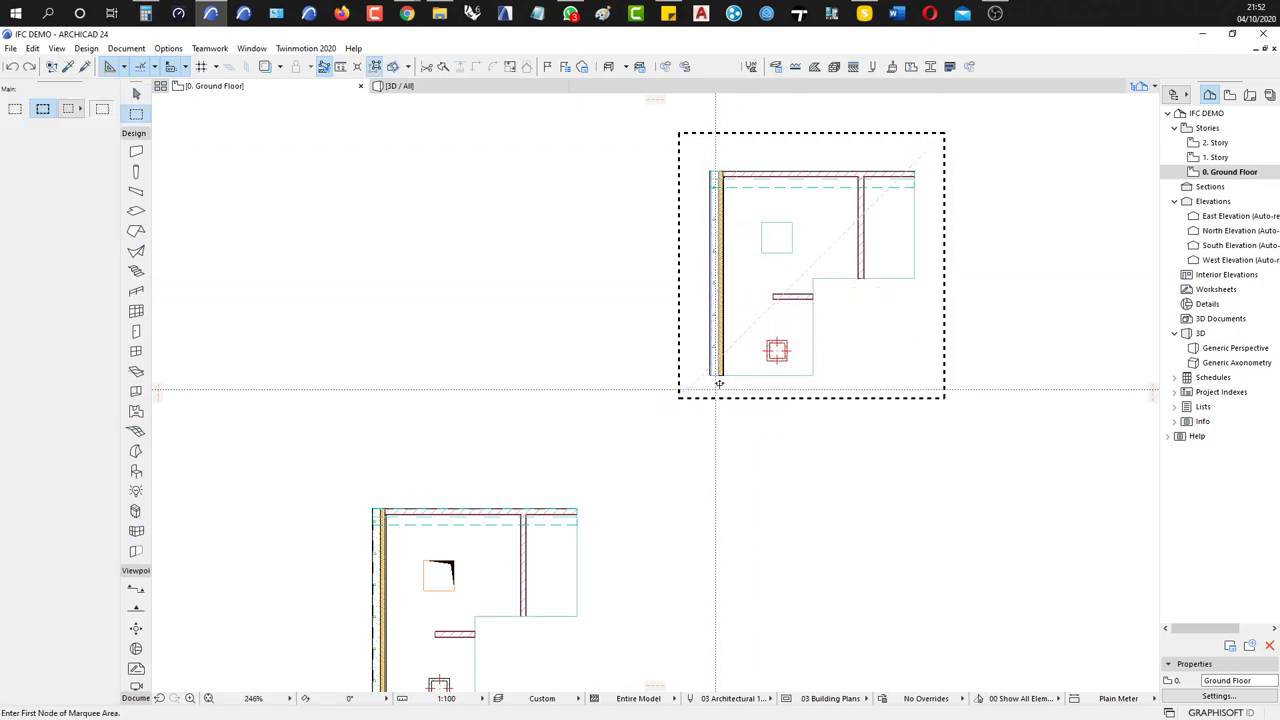
left_click(716, 370)
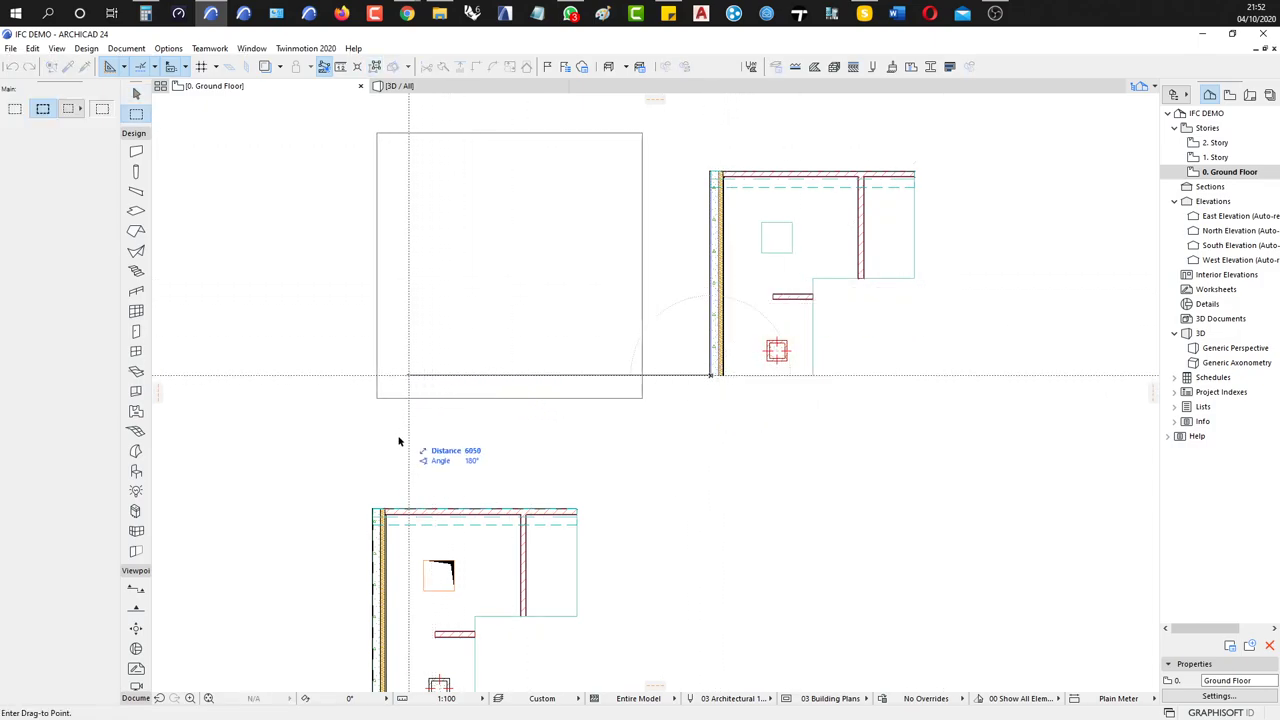
left_click(373, 512)
key("Escape")
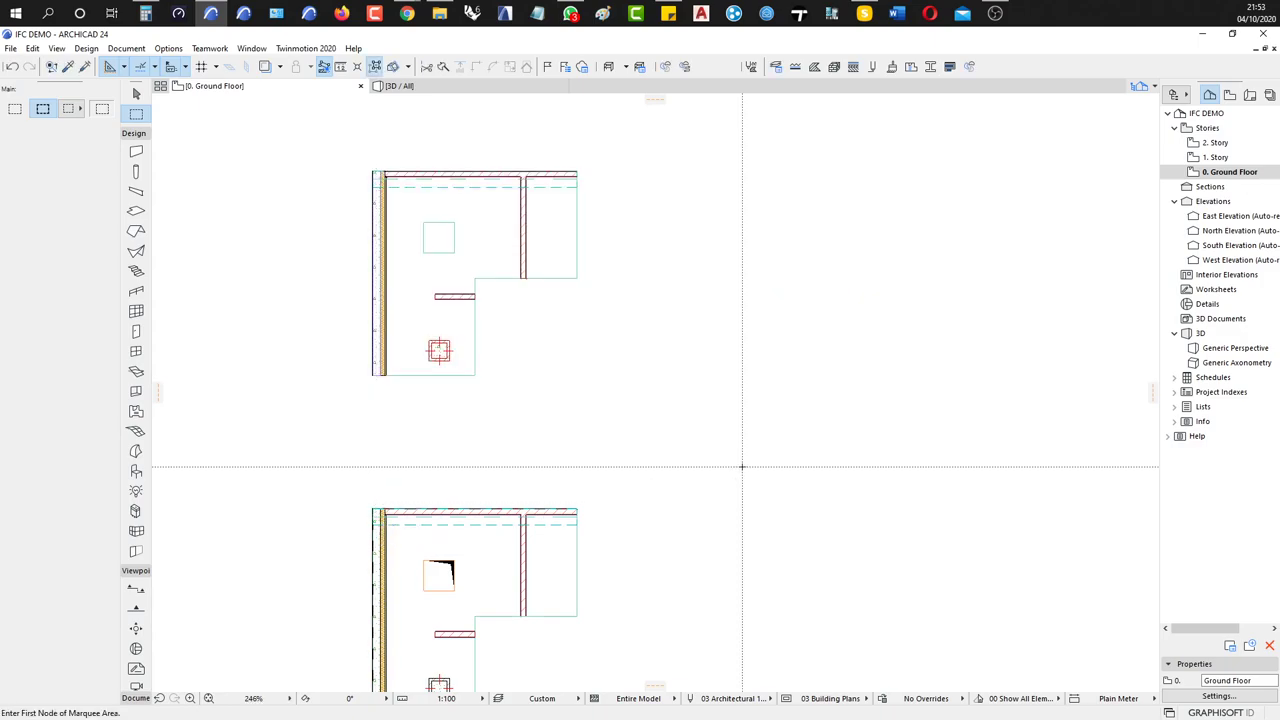
Merge IFC BREP DEMO.ifc with Exact Geometry Import, using the Embedded Library, all element types and the original vertical position
key("ctrl+alt+o")
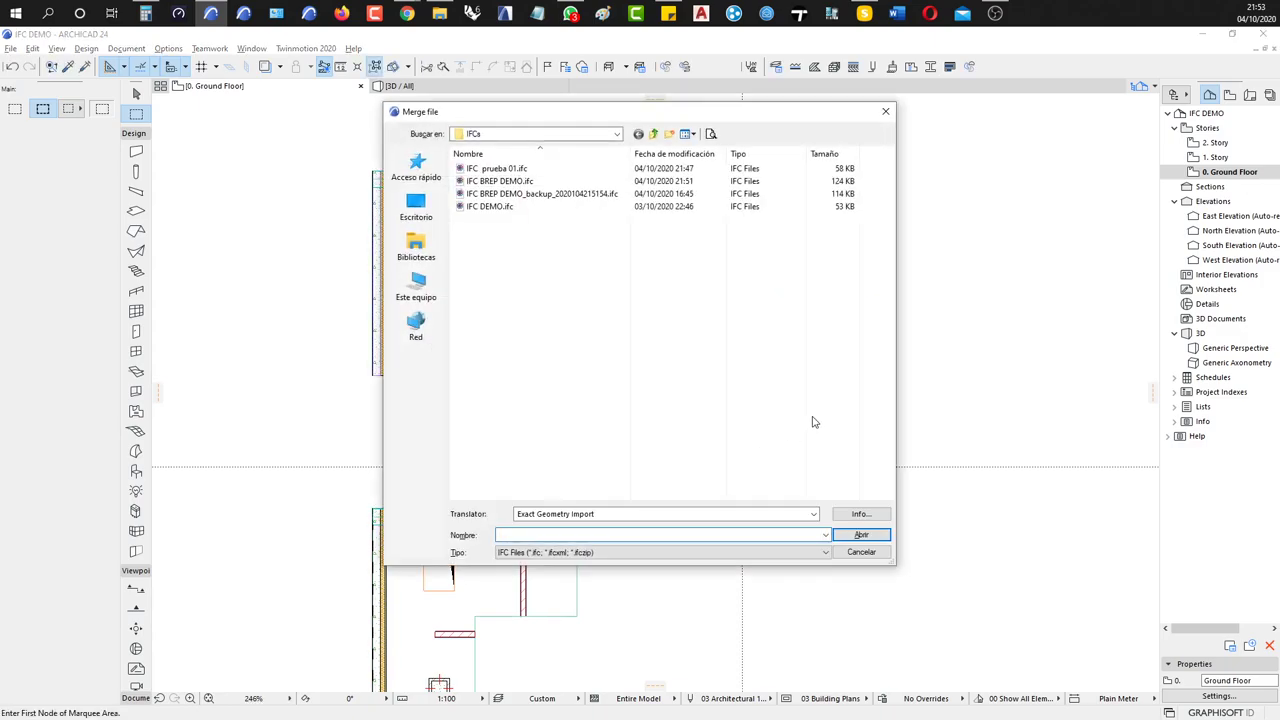
double_click(512, 182)
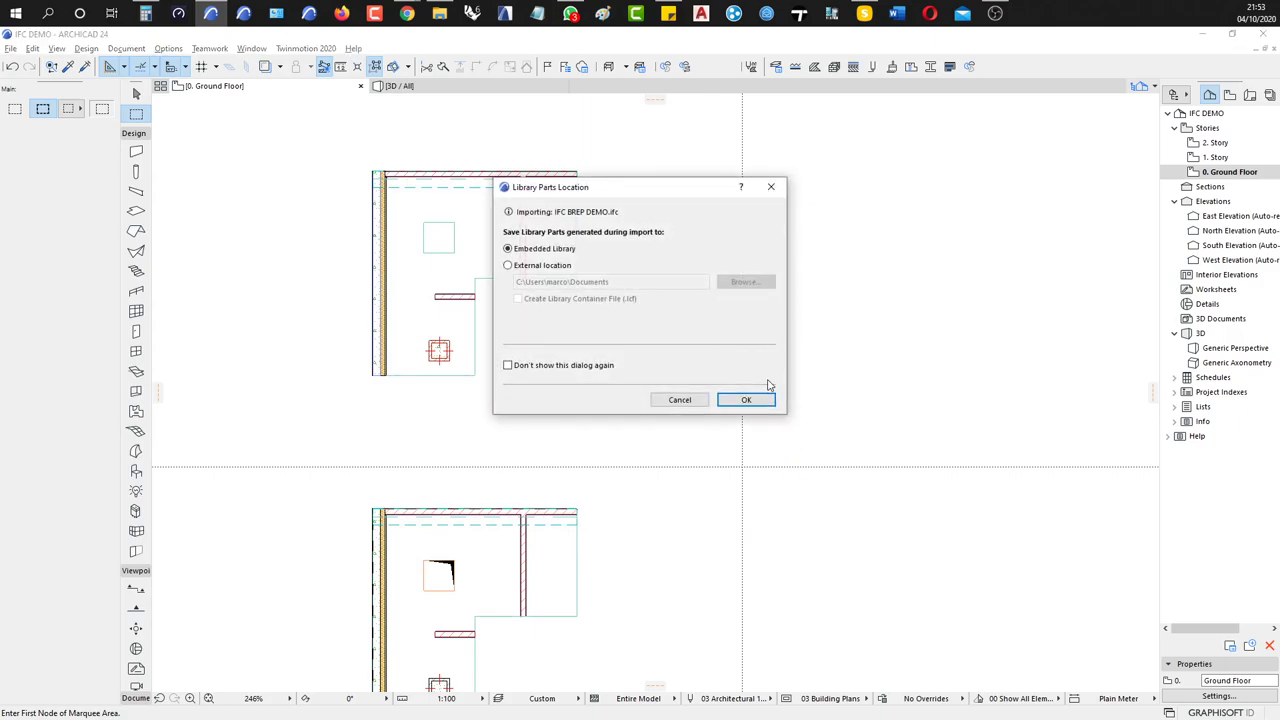
left_click(757, 399)
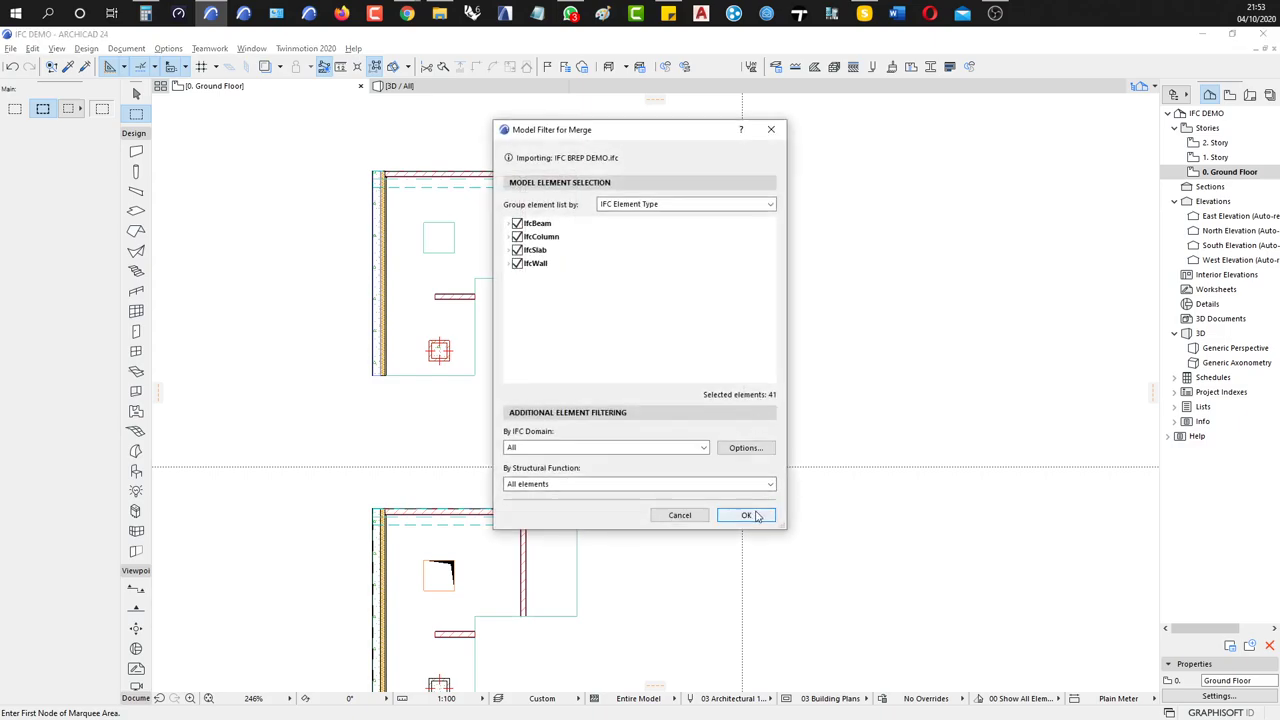
left_click(757, 515)
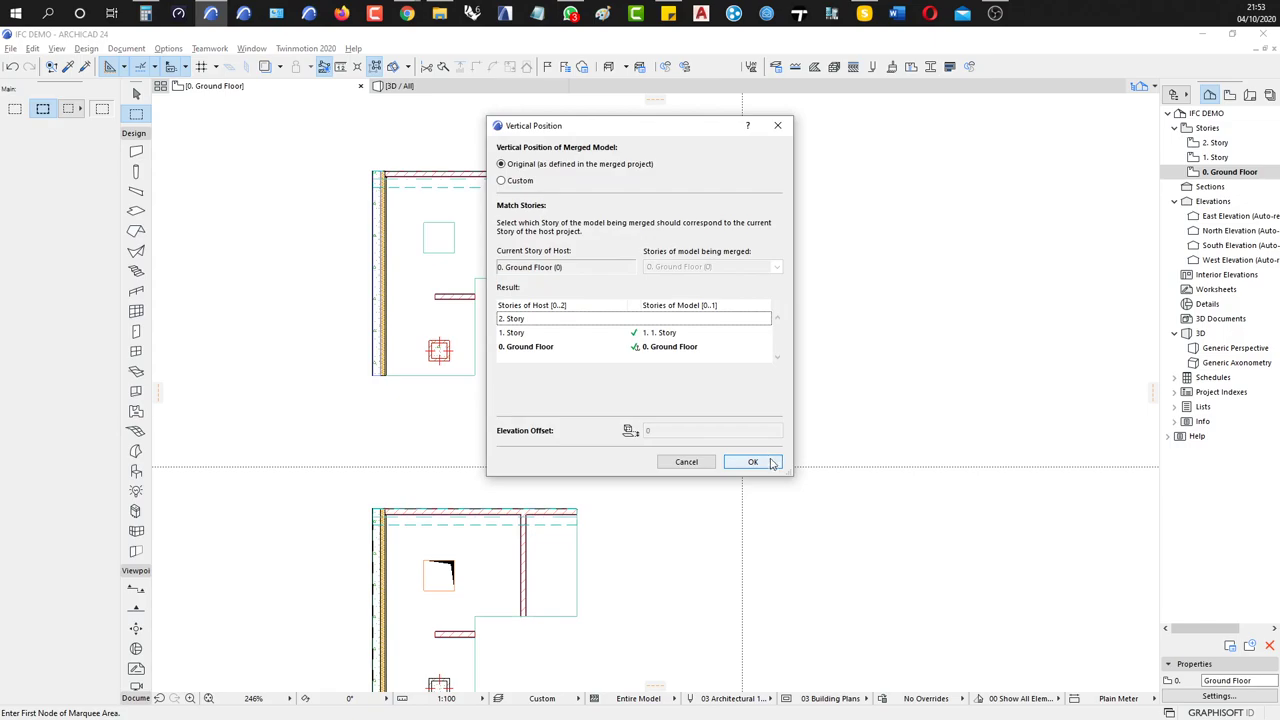
left_click(771, 461)
left_click(716, 311)
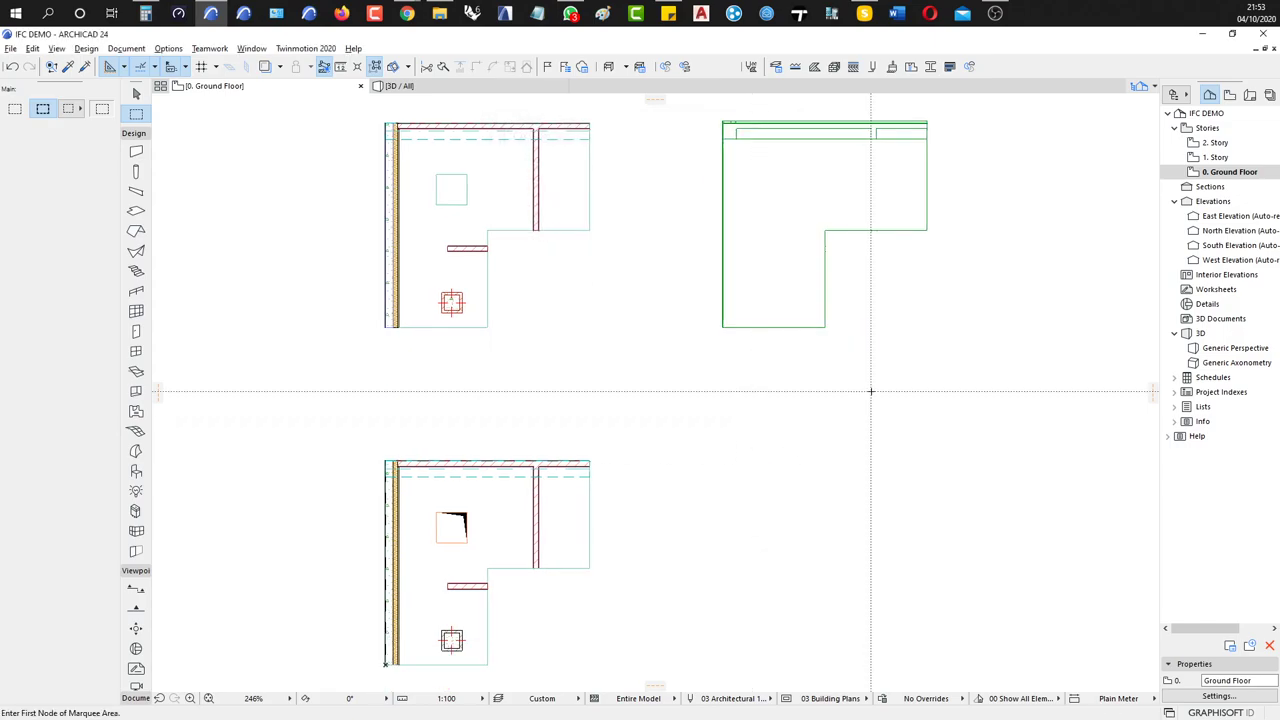
Show the models in 3D and set the graphic override to Simplified Plan
key("F3")
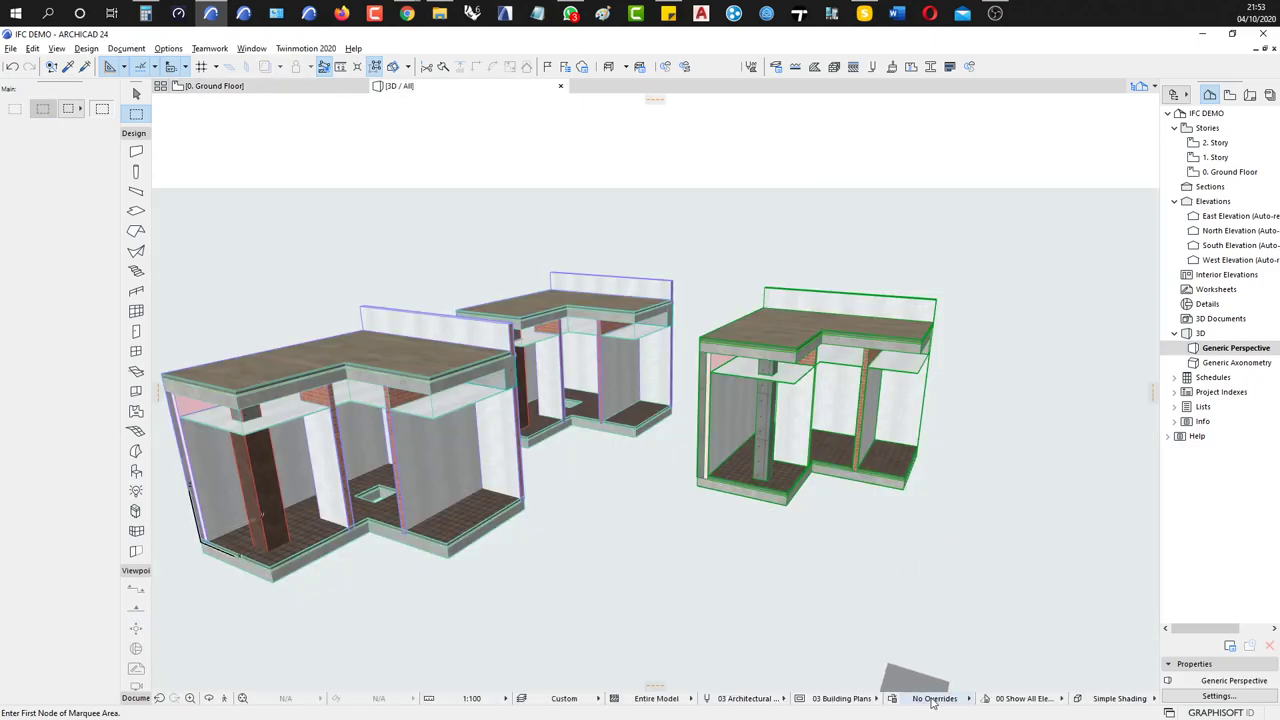
left_click(930, 698)
left_click(1015, 659)
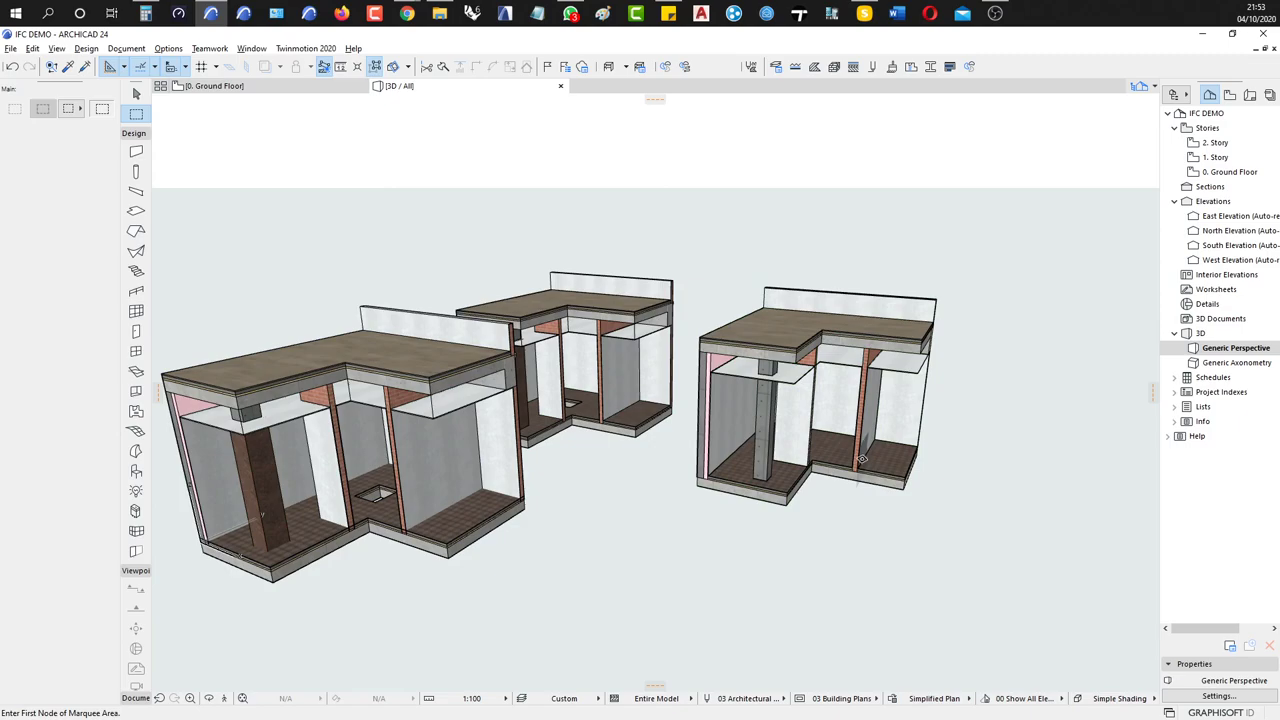
Inspect the exact-geometry copy's upper slab by selecting its insulation, concrete, screed and timber floor layers individually, and compare it with the other models
middle_click_drag(893, 497, 843, 483, "shift")
scroll(720, 330, "up", 5)
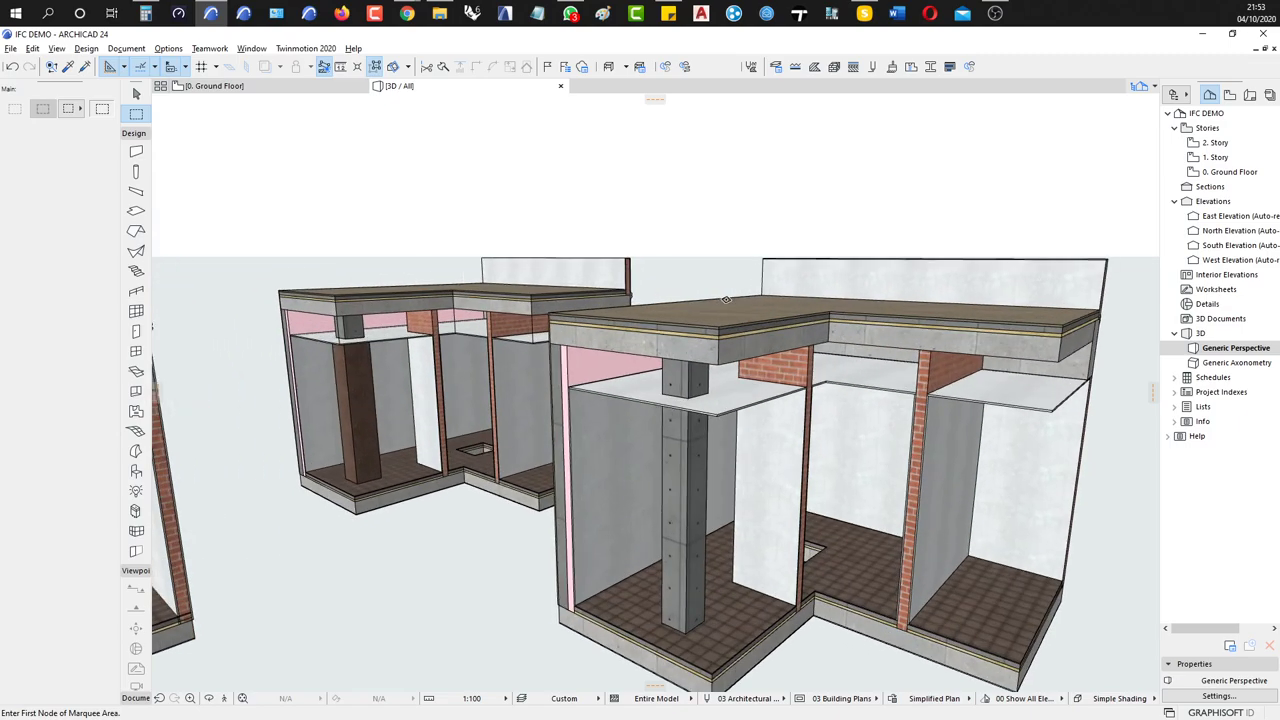
scroll(716, 333, "up", 5)
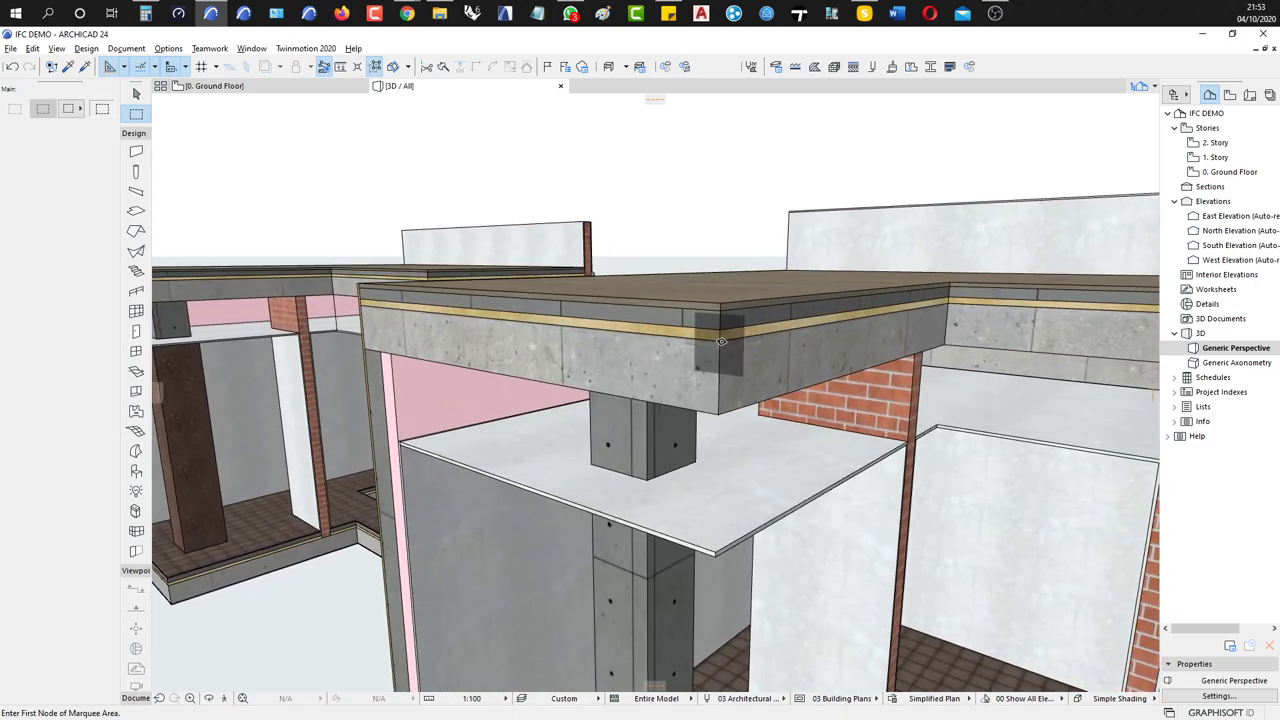
left_click(733, 333)
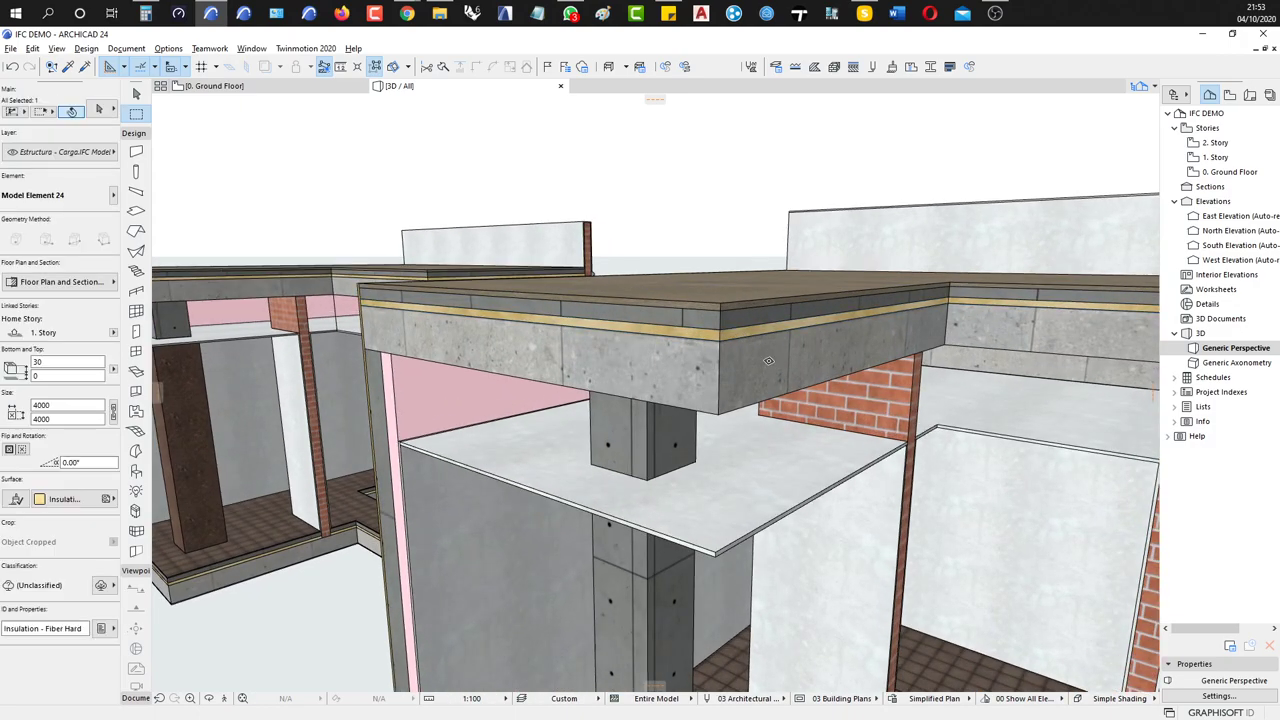
left_click(754, 362, "shift")
left_click(750, 318, "shift")
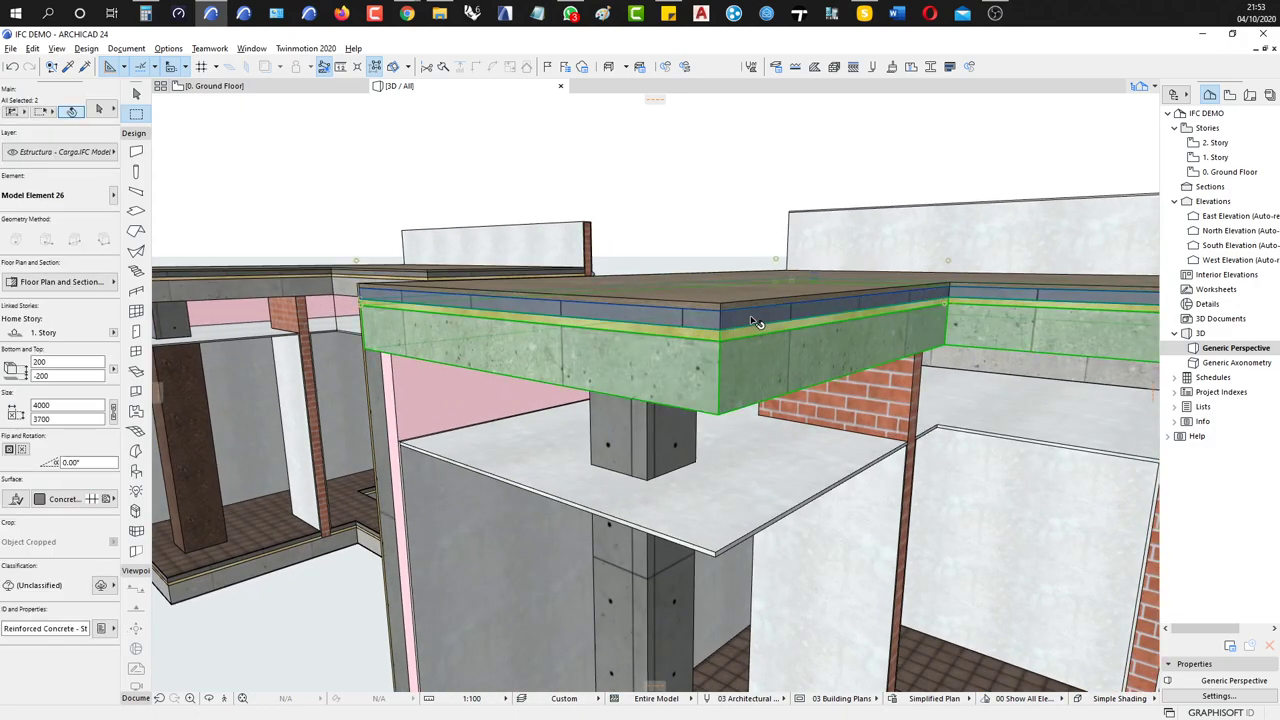
left_click(740, 295, "shift")
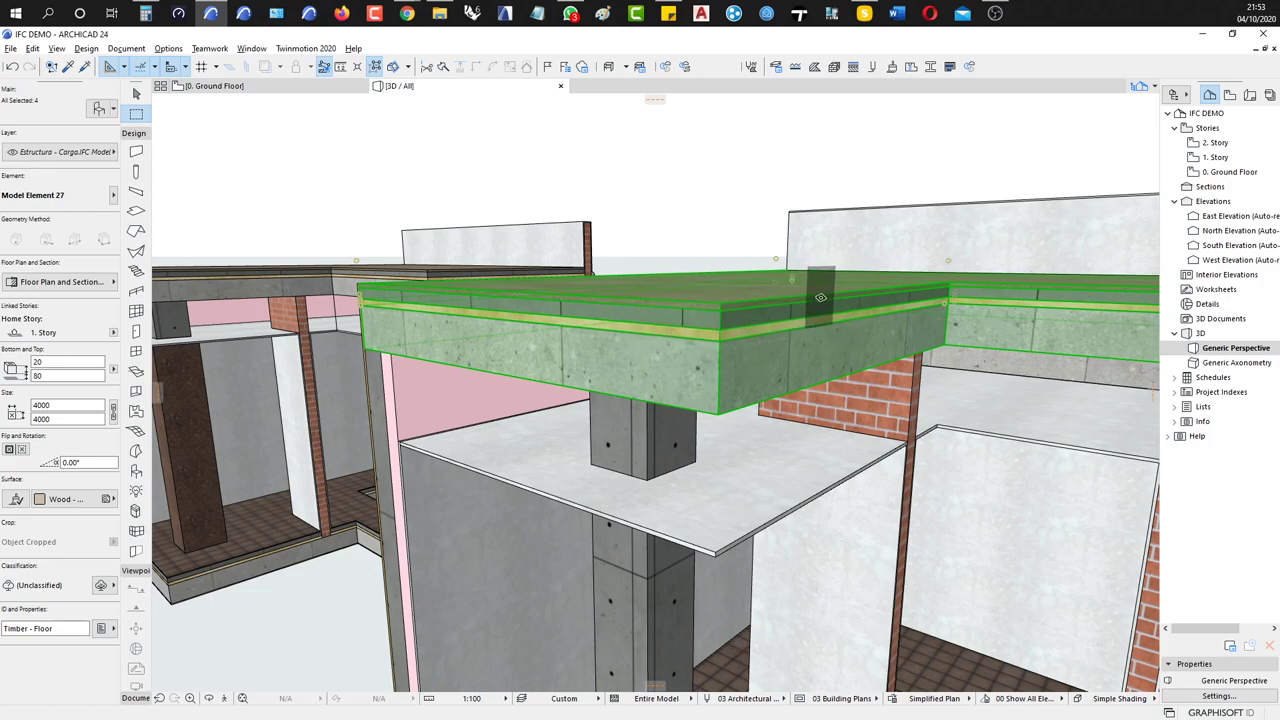
scroll(820, 297, "down", 12)
middle_click_drag(838, 366, 895, 442, "shift")
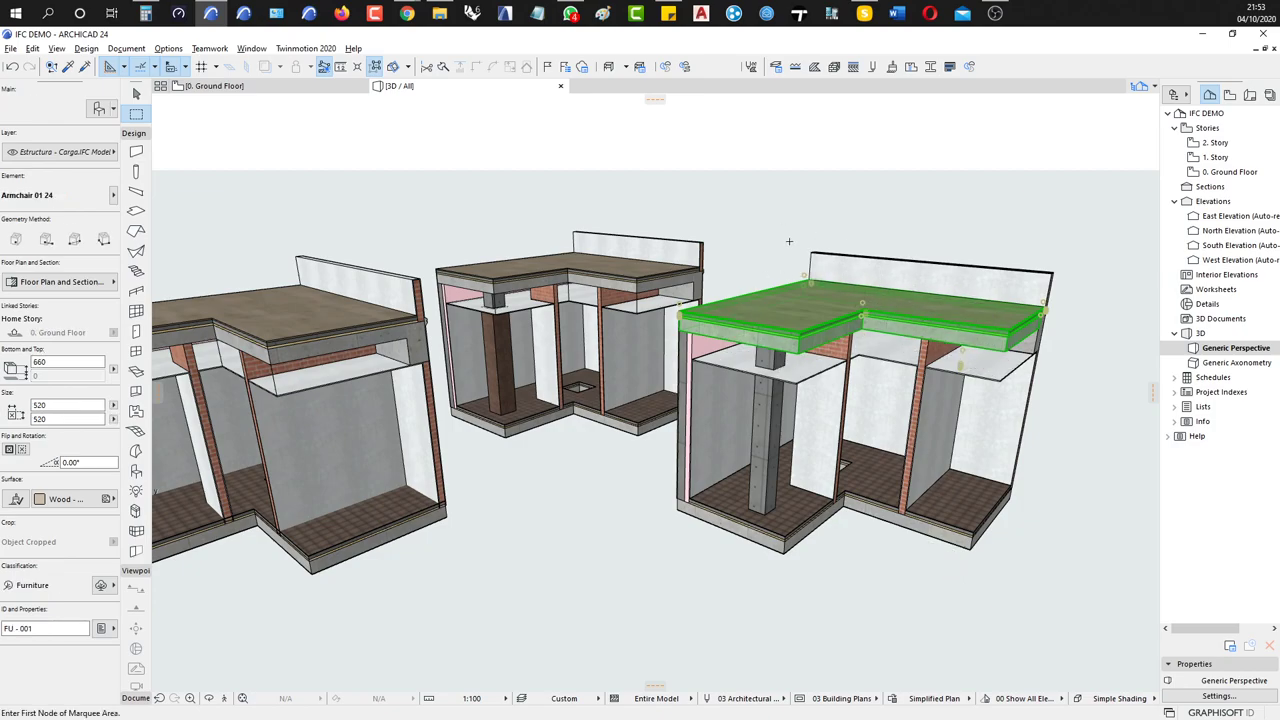
key("Escape")
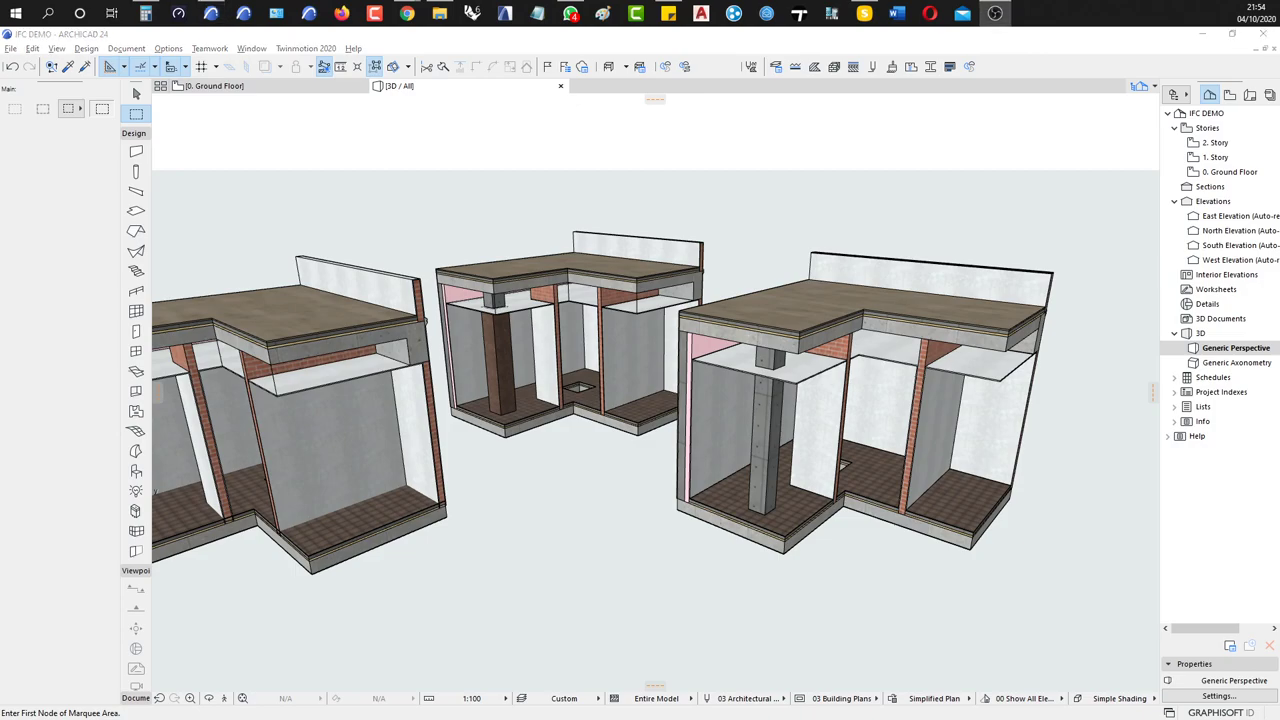
Switch to the Revit model and inspect the selected 200x 400 concrete beam where it meets the upper slab and brick wall
key("alt+Tab")
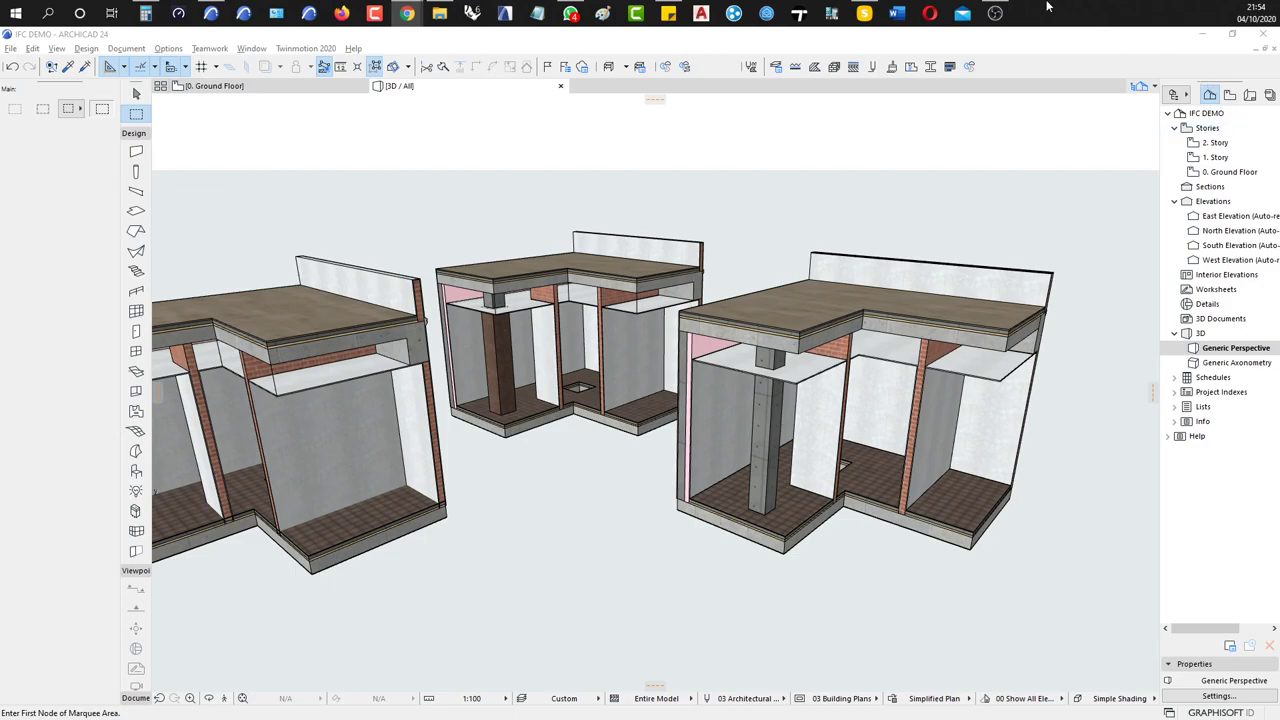
left_click(995, 13)
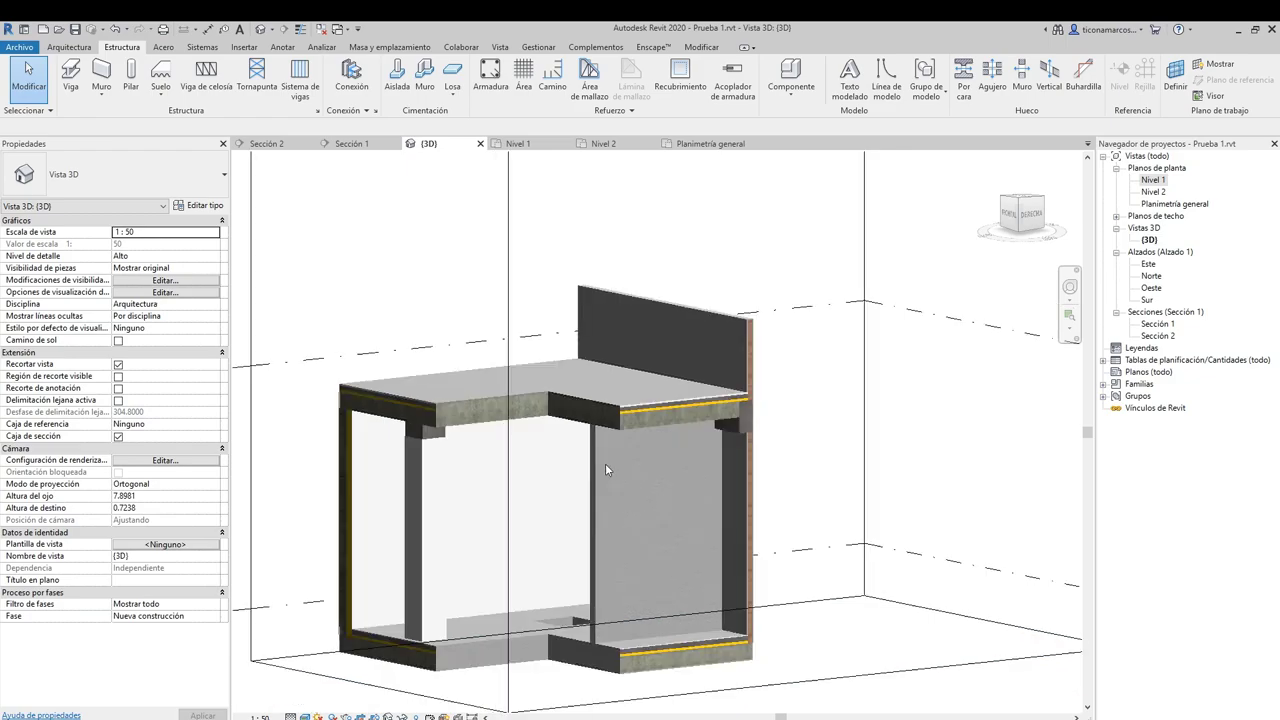
scroll(602, 455, "down", 2)
scroll(660, 412, "up", 2)
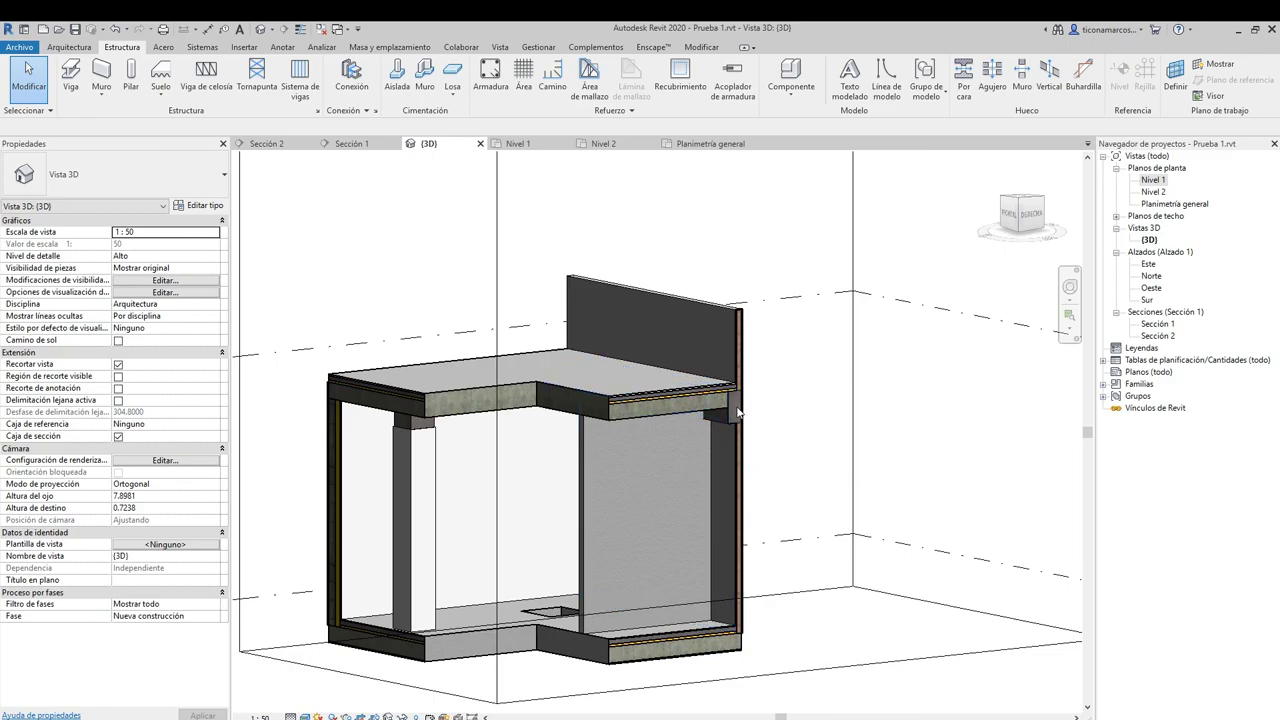
middle_click_drag(771, 432, 760, 378)
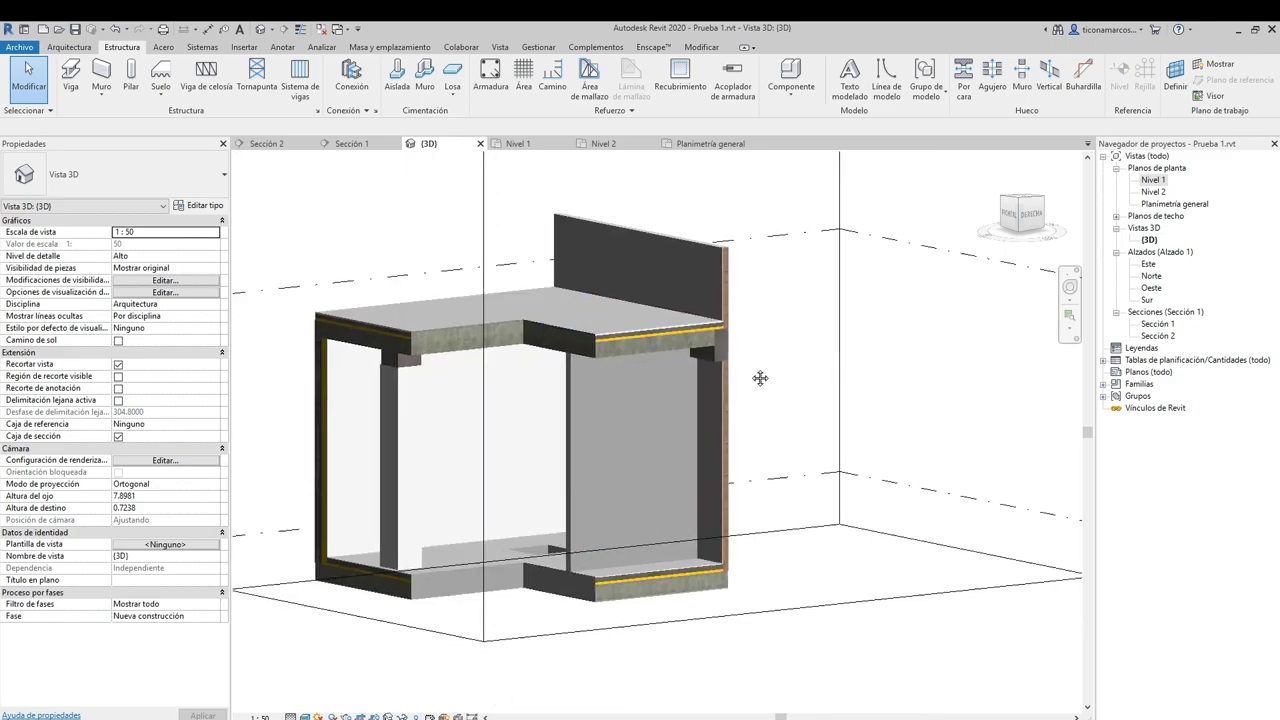
scroll(760, 378, "up", 8)
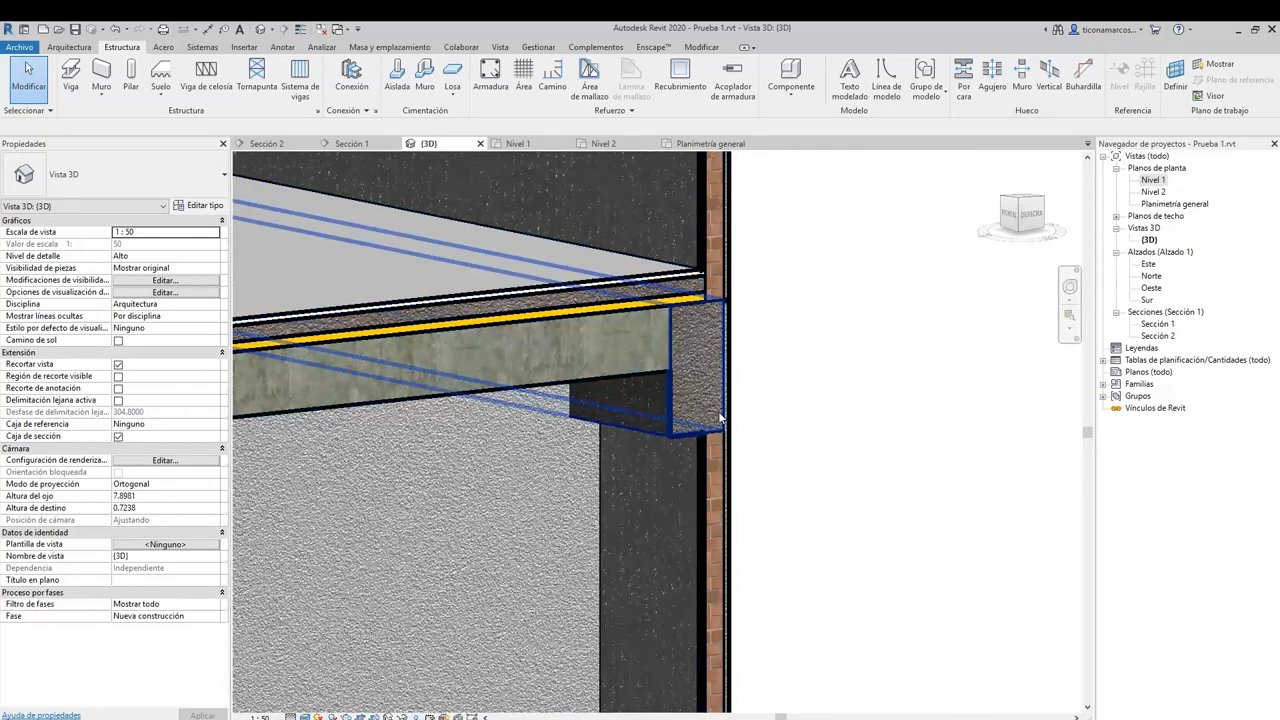
left_click(670, 413)
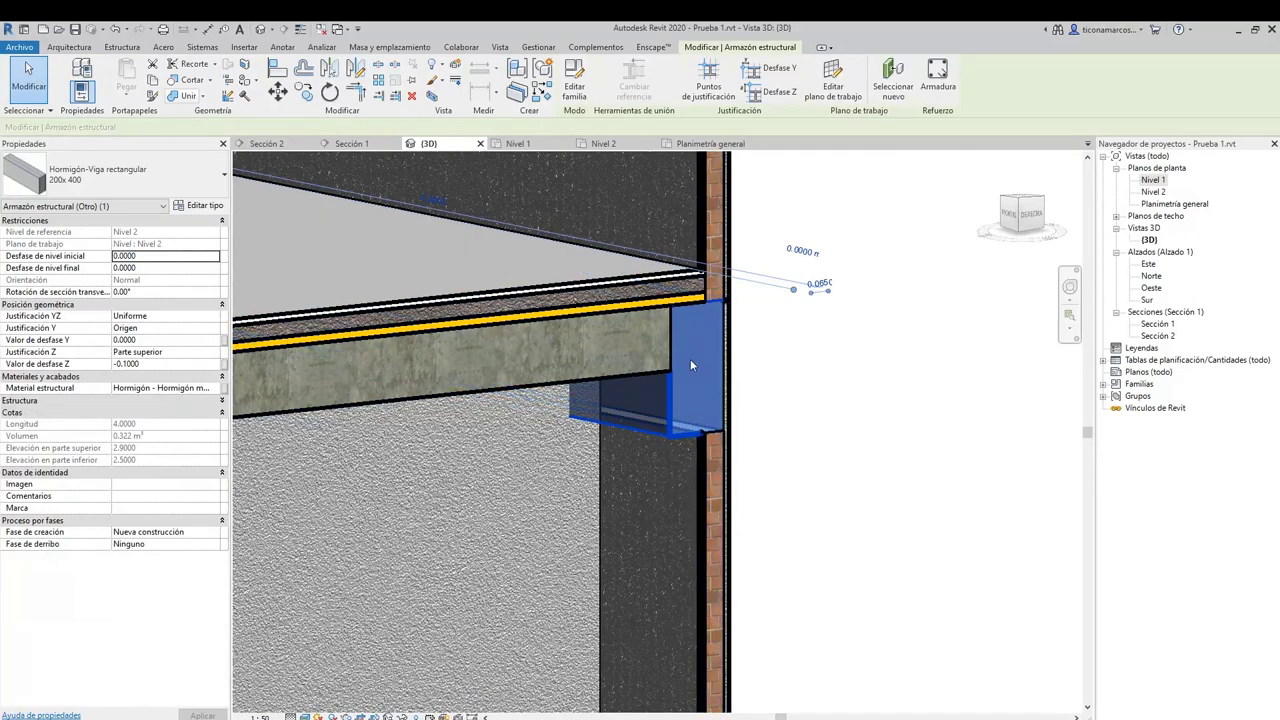
scroll(700, 365, "up", 3)
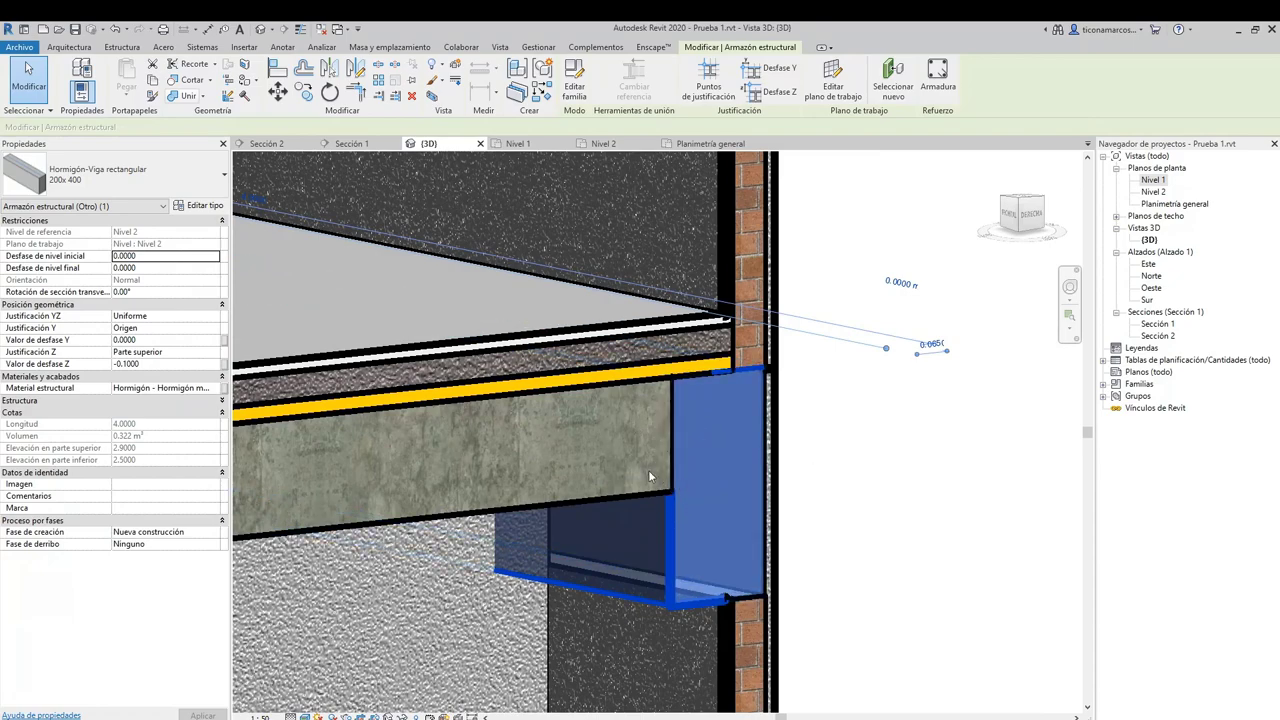
View the available geometry joining options for the selected beam without applying any, and clear the selection
left_click(201, 97)
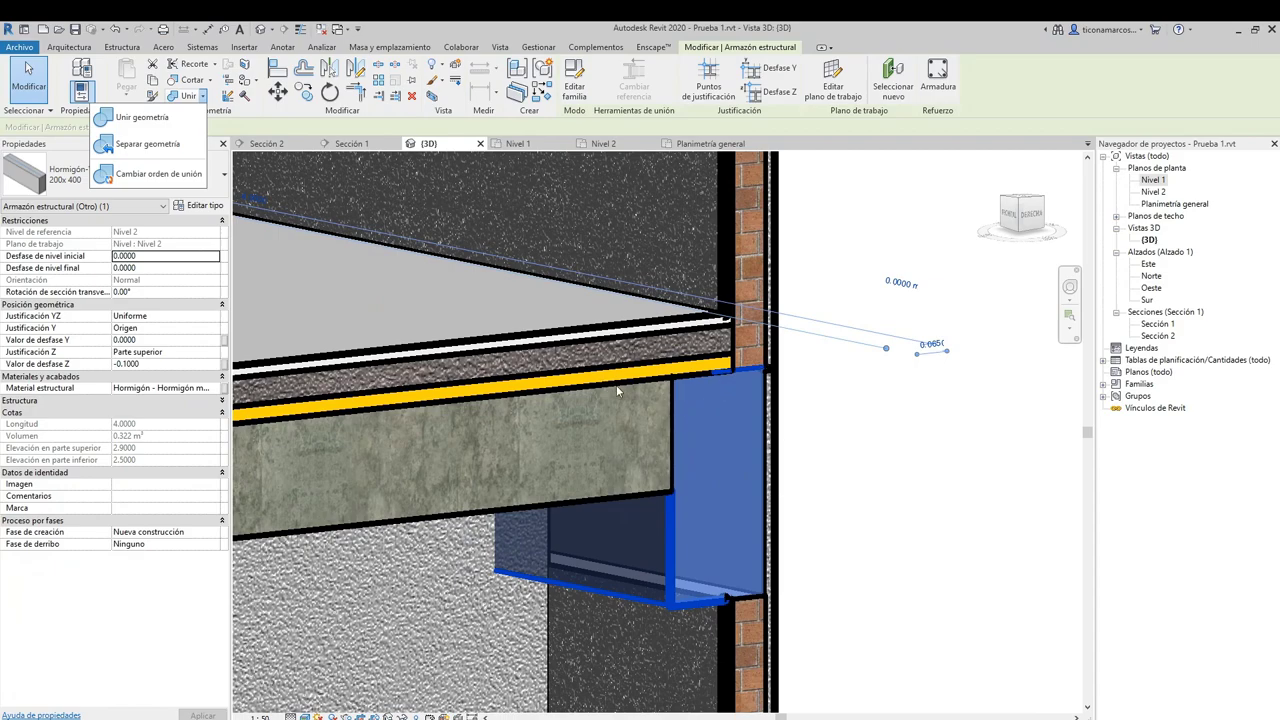
scroll(617, 391, "down", 2)
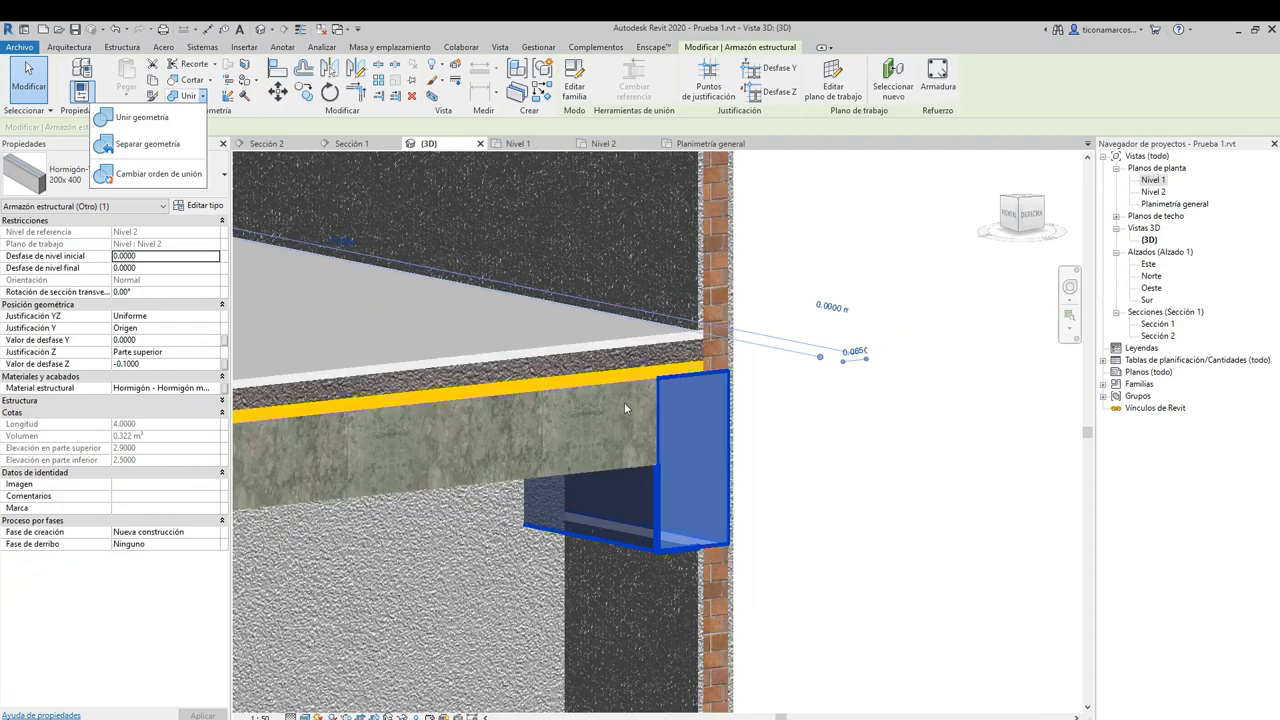
key("Escape")
key("Escape")
Examine the Revit model's slab layers, parapet wall, beam joints and column in 3D from several angles
scroll(624, 402, "down", 5)
mouse_move(624, 402)
middle_mouse_down("shift")
mouse_move(659, 453)
mouse_move(752, 491)
middle_mouse_up("shift")
scroll(780, 355, "up", 3)
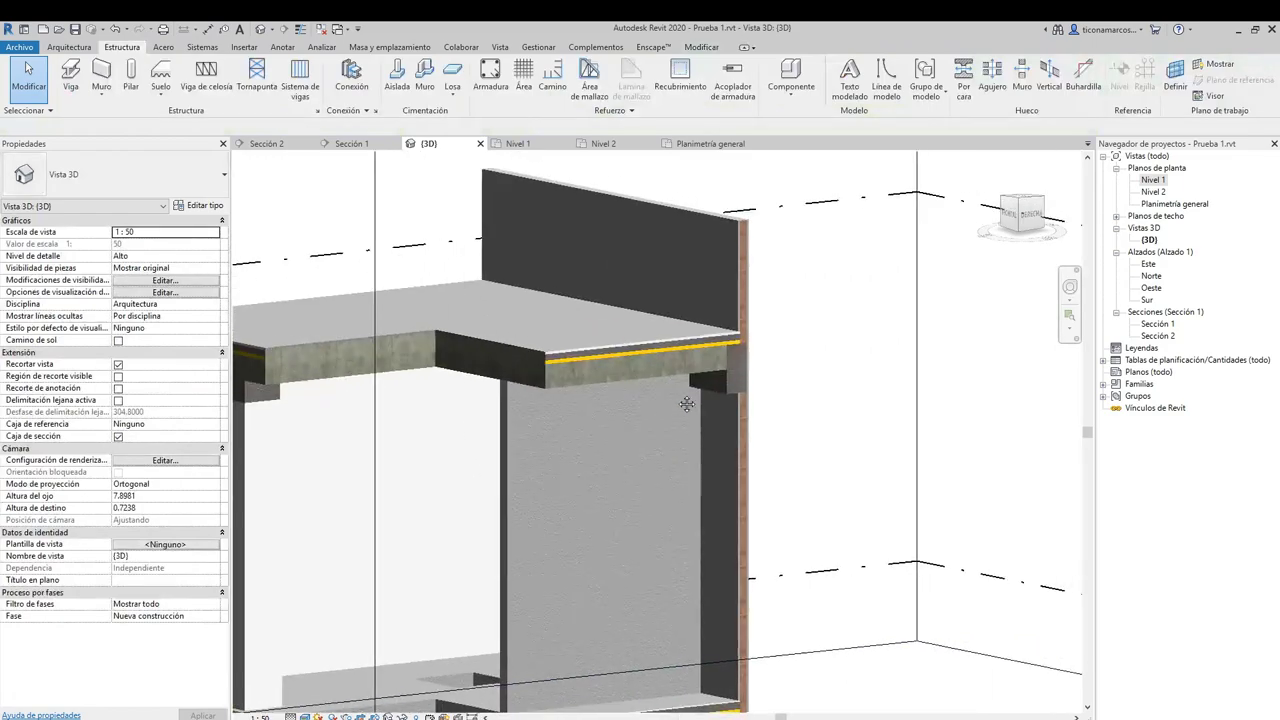
scroll(716, 300, "up", 3)
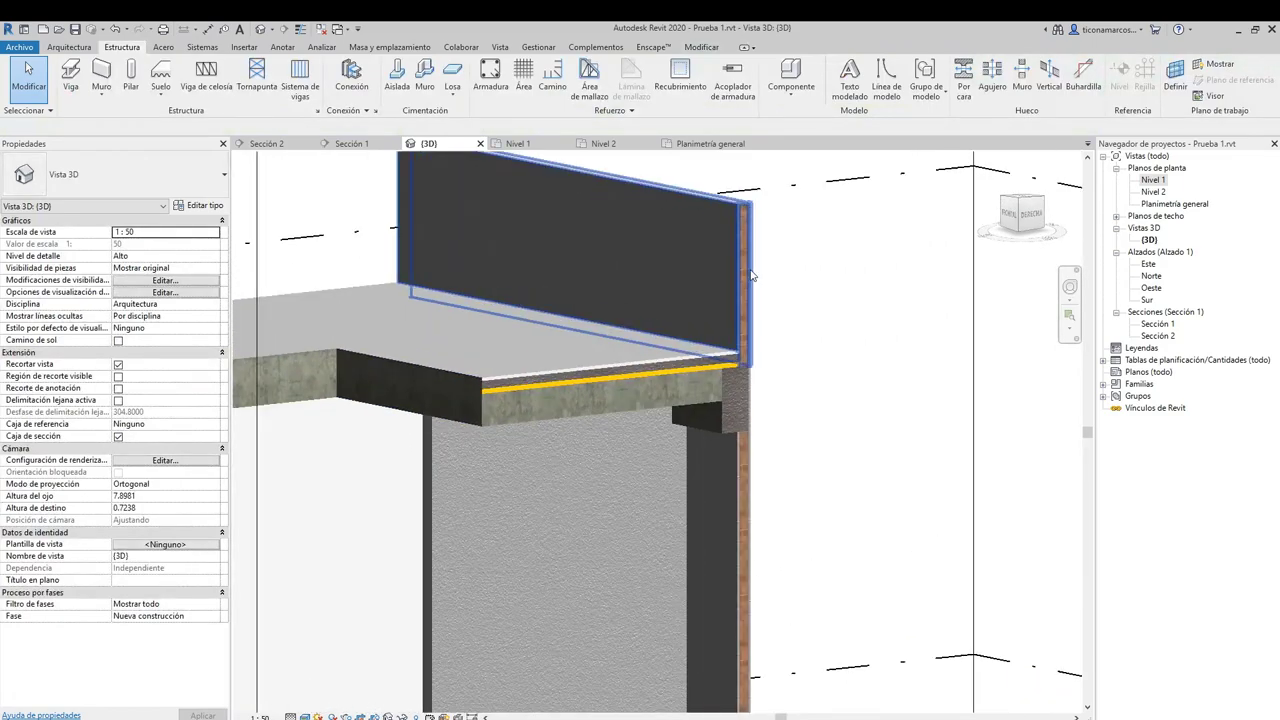
scroll(752, 275, "down", 6)
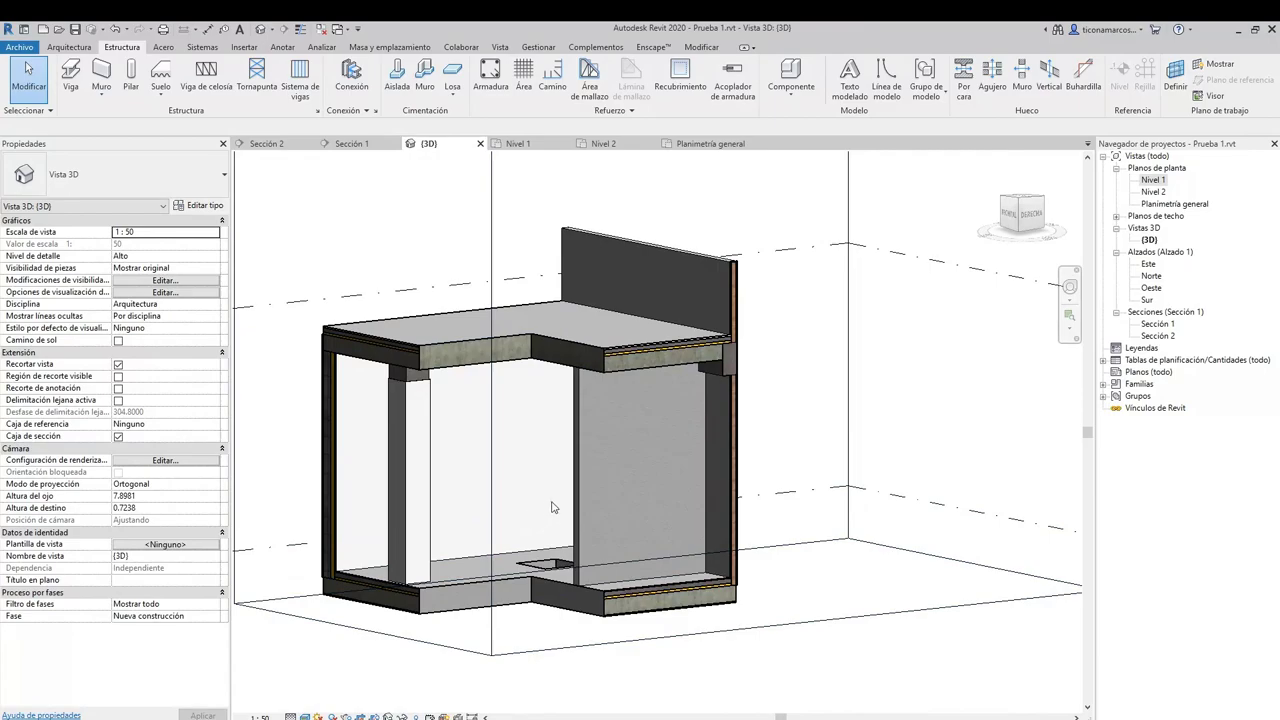
mouse_move(578, 500)
middle_mouse_down("shift")
mouse_move(1028, 238)
mouse_move(700, 500)
middle_mouse_up("shift")
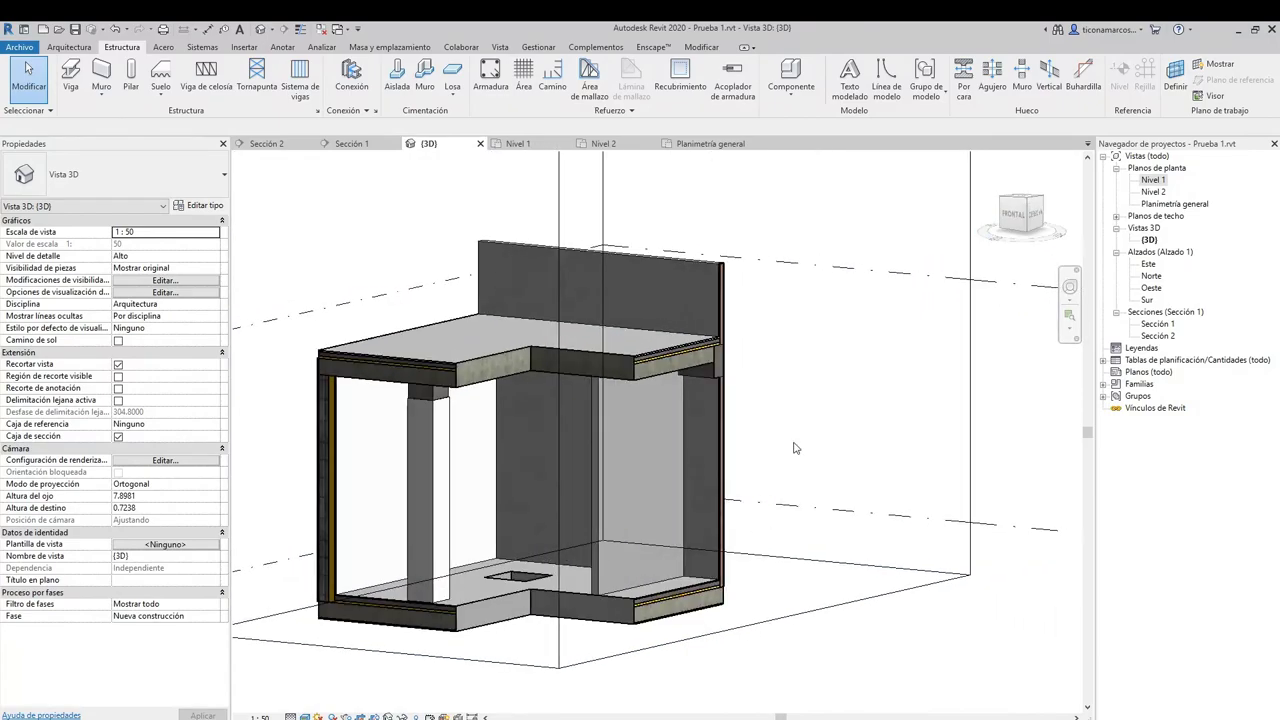
scroll(600, 476, "up", 3)
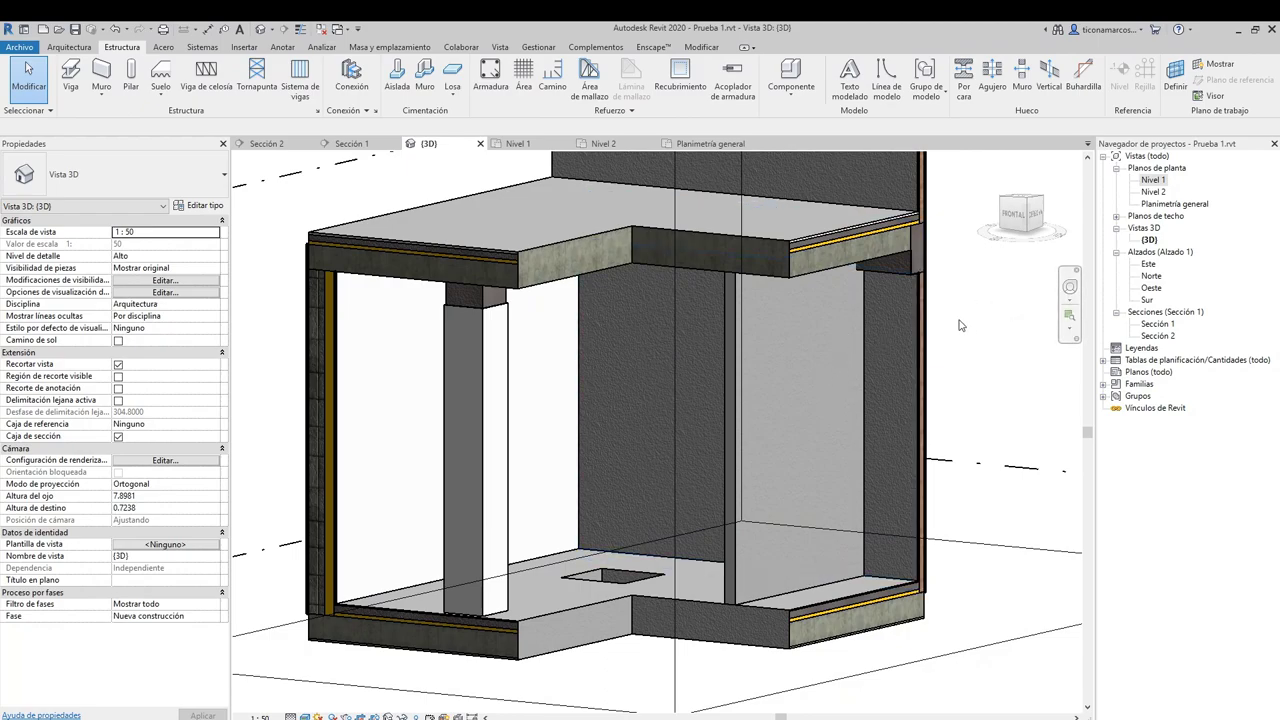
middle_click_drag(938, 428, 840, 460)
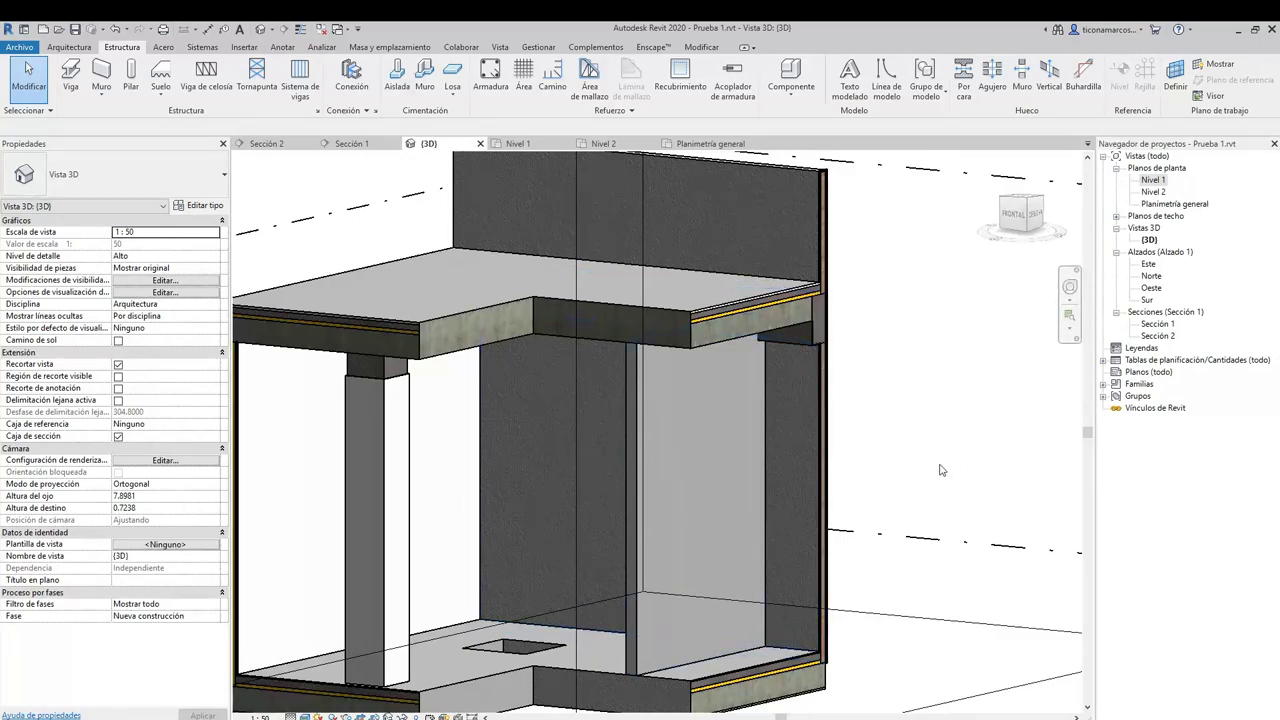
Examine the IFC import options, including the default template and the mapping of IFC classes to Revit categories, without changing anything
middle_click_drag(871, 441, 857, 402, "shift")
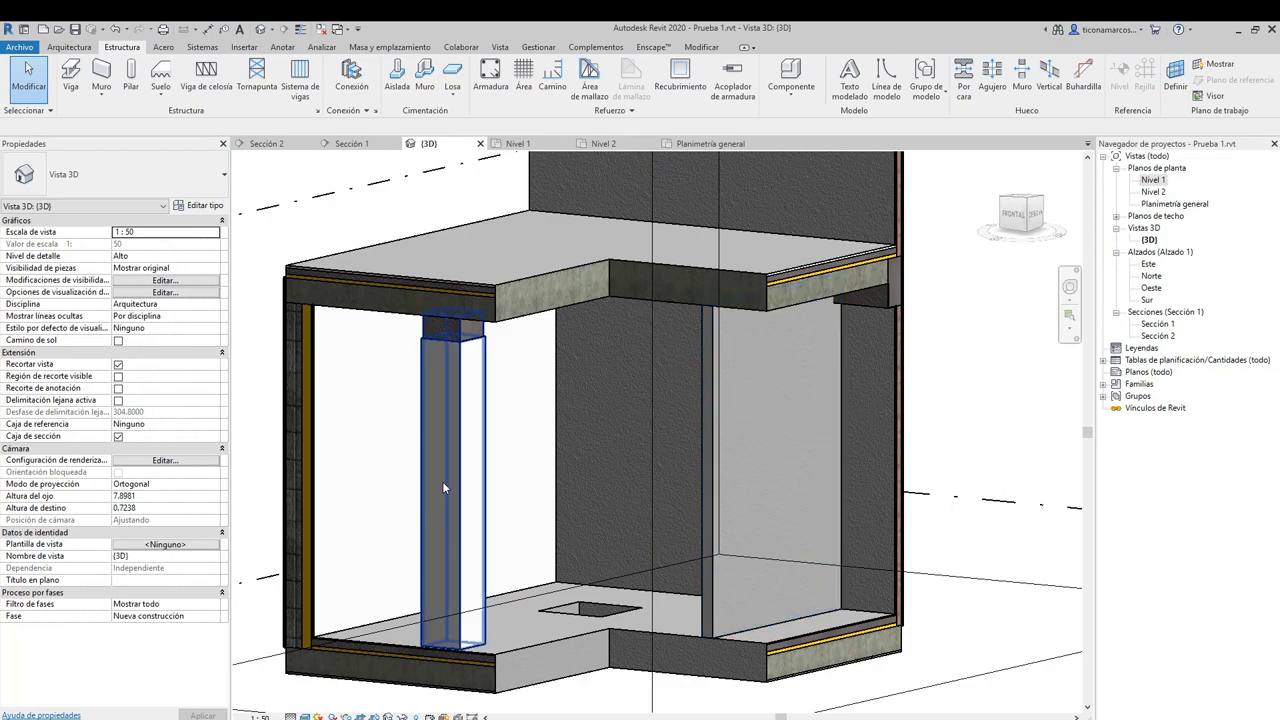
middle_click_drag(396, 577, 457, 534)
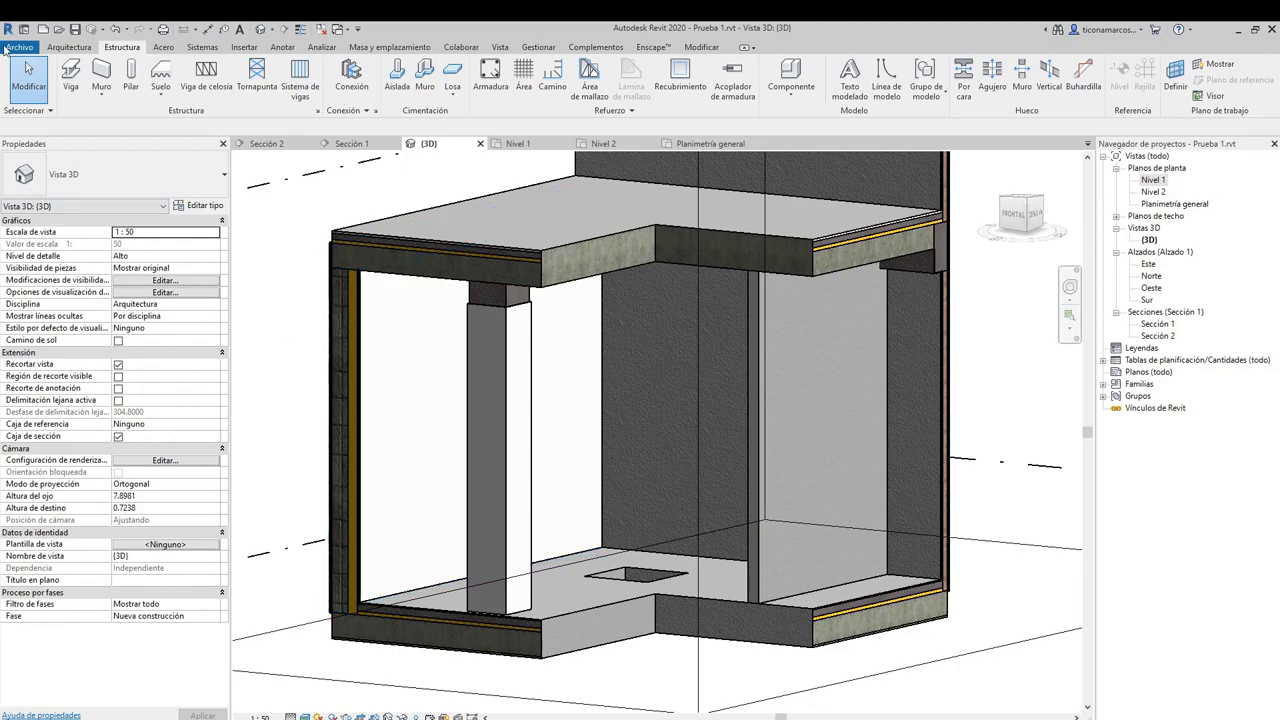
left_click(19, 47)
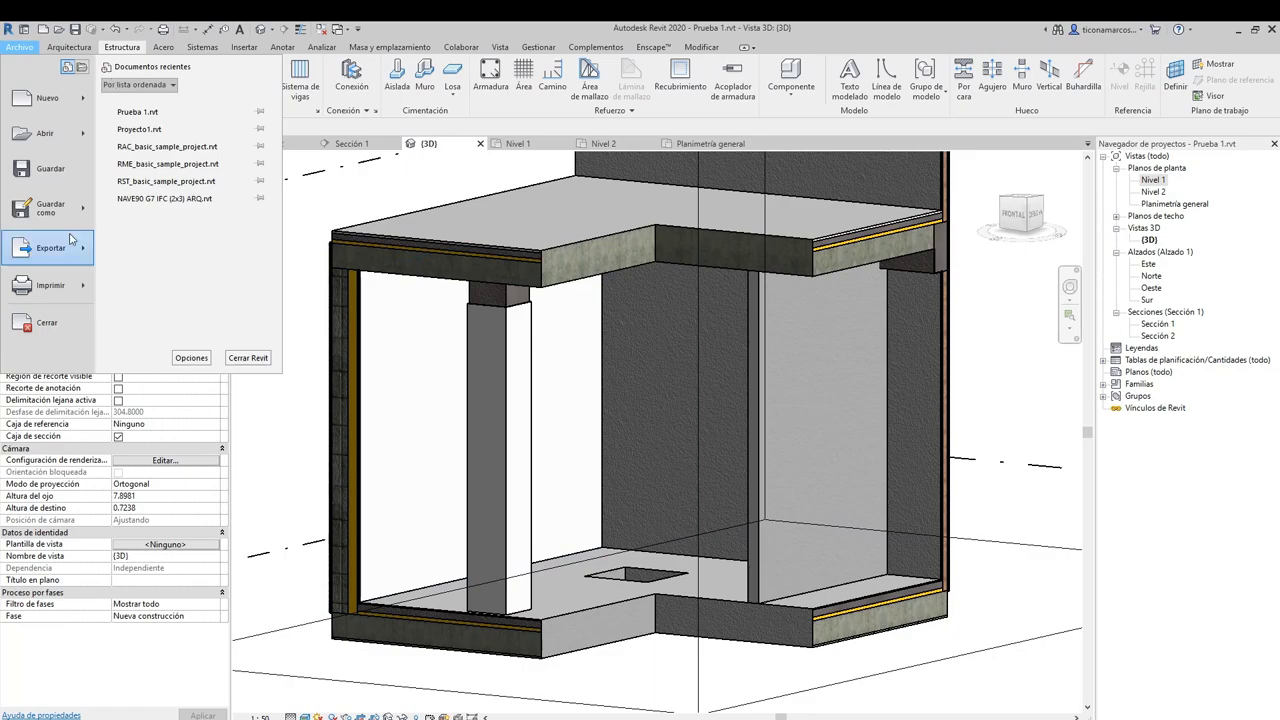
mouse_move(67, 249)
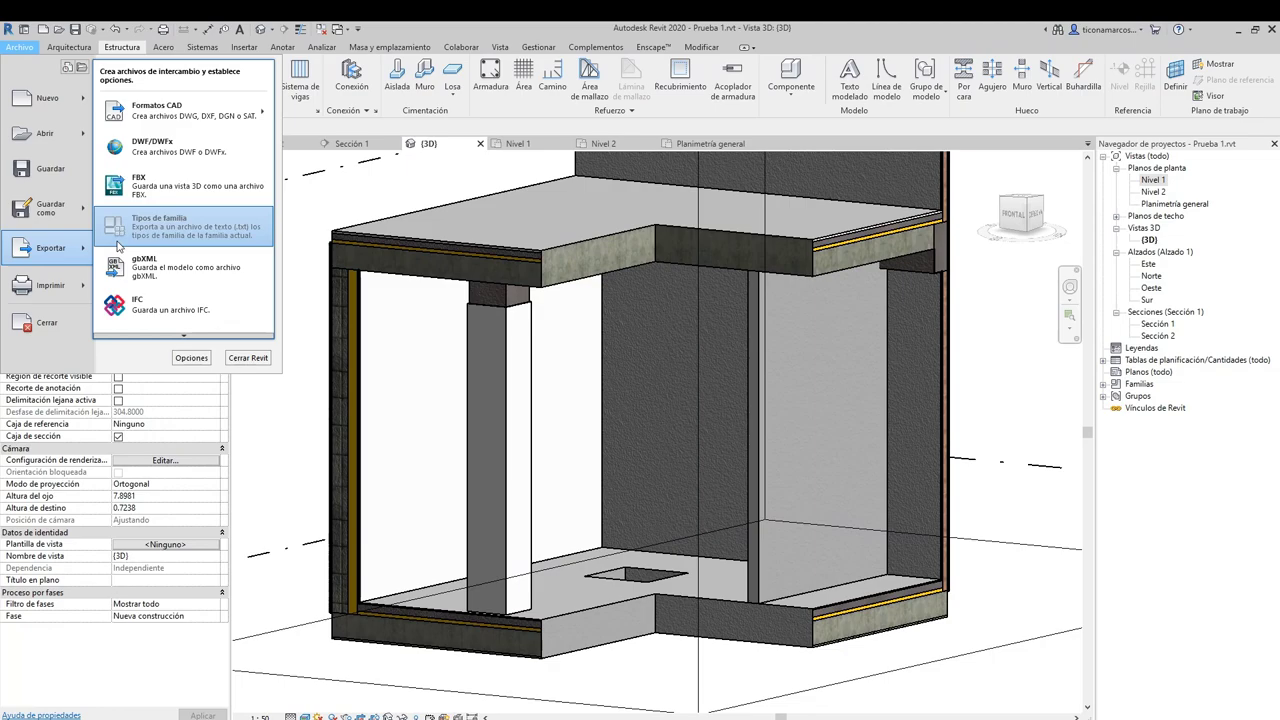
scroll(190, 335, "down", 1)
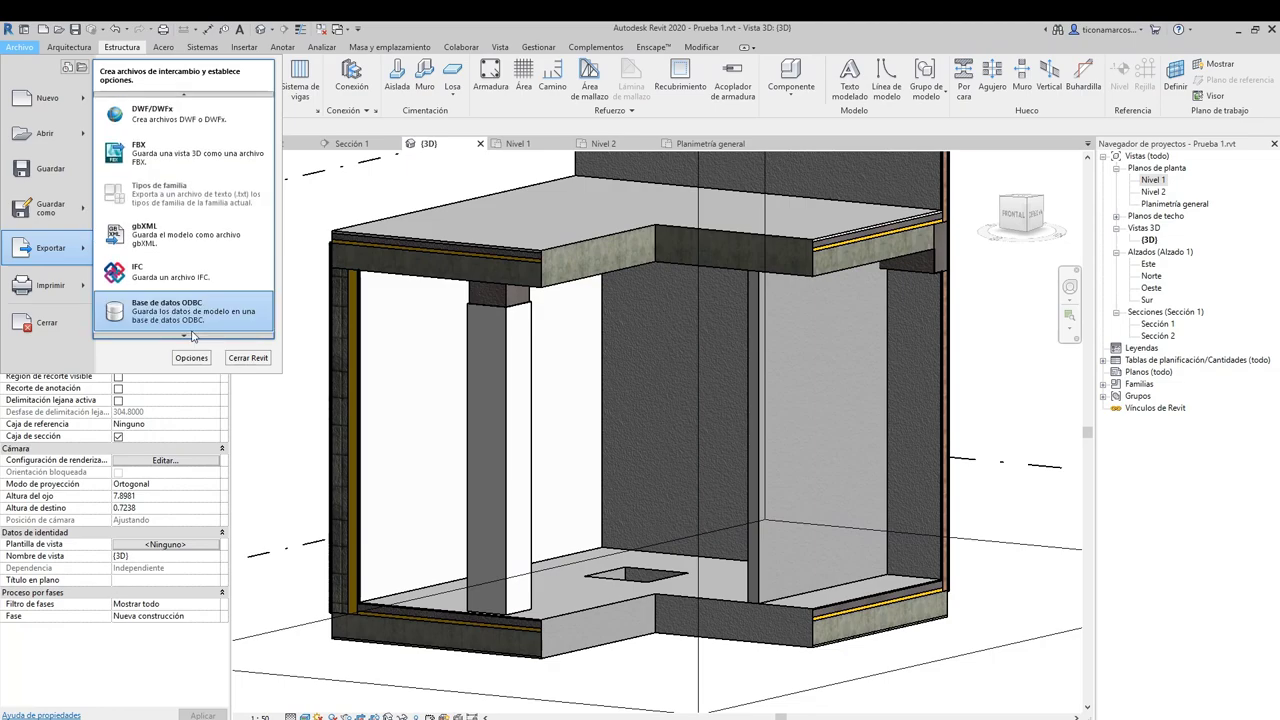
mouse_move(57, 136)
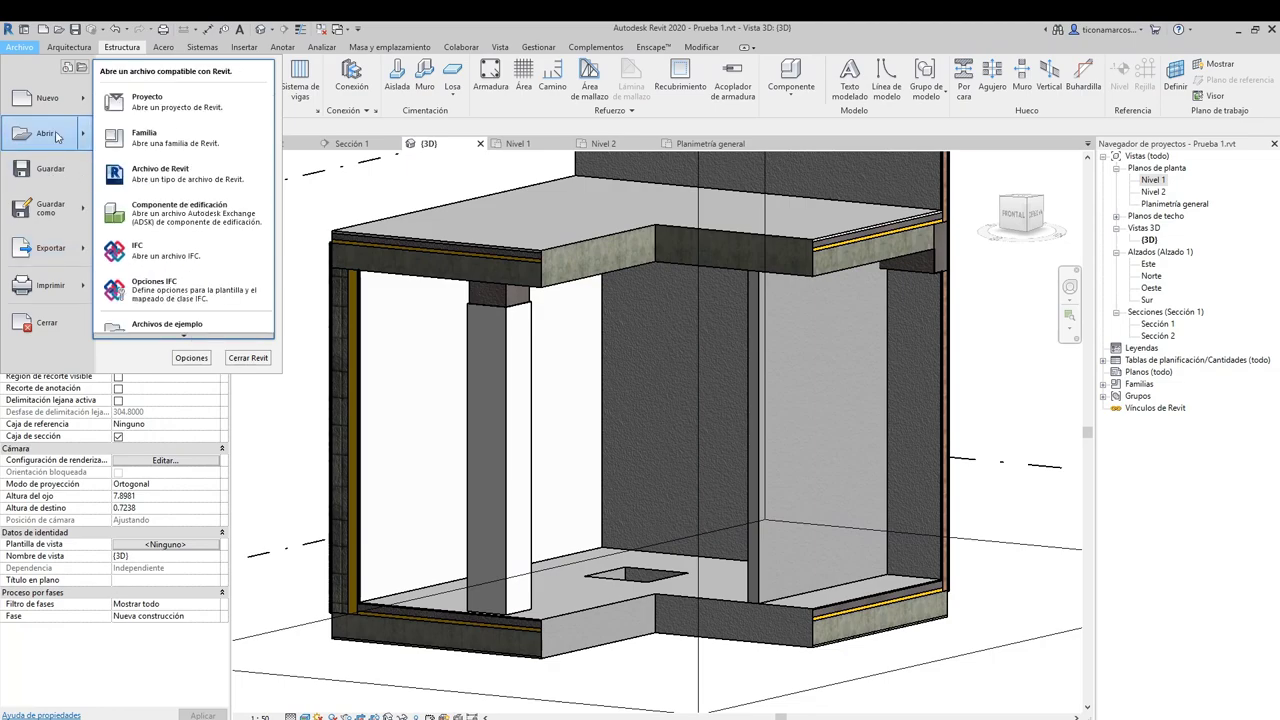
left_click(185, 297)
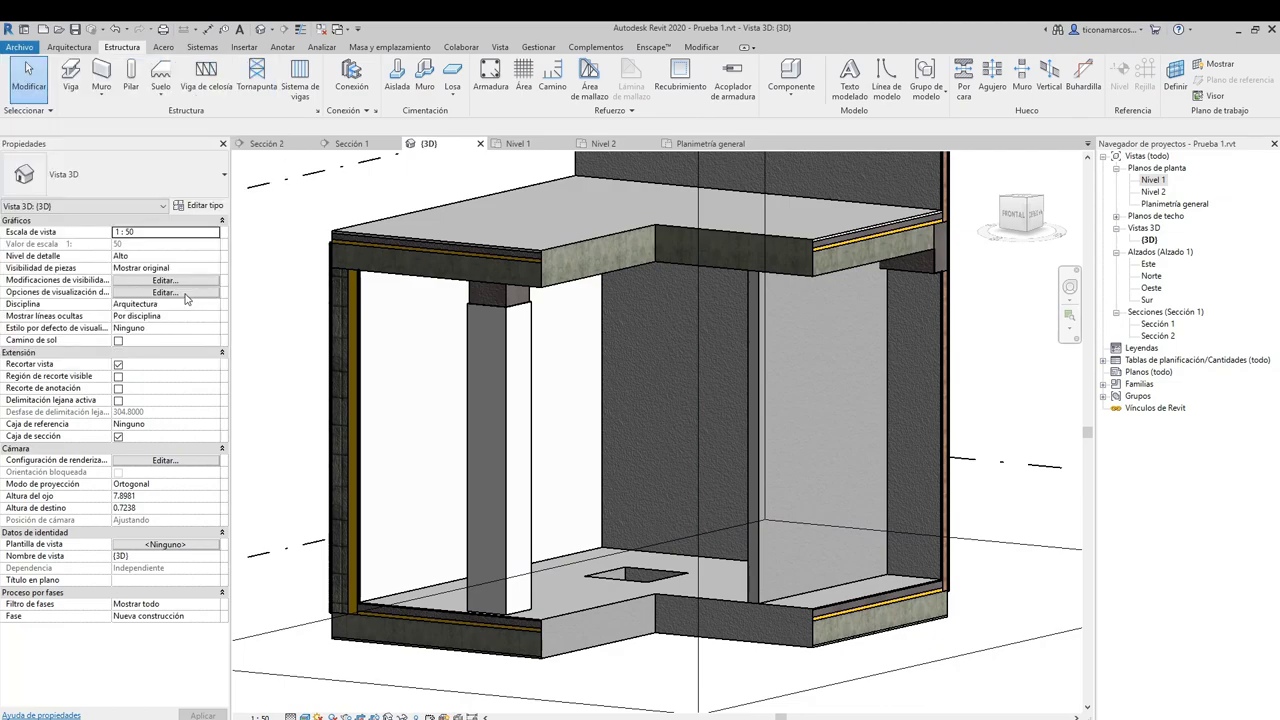
scroll(470, 400, "down", 3)
scroll(531, 443, "up", 3)
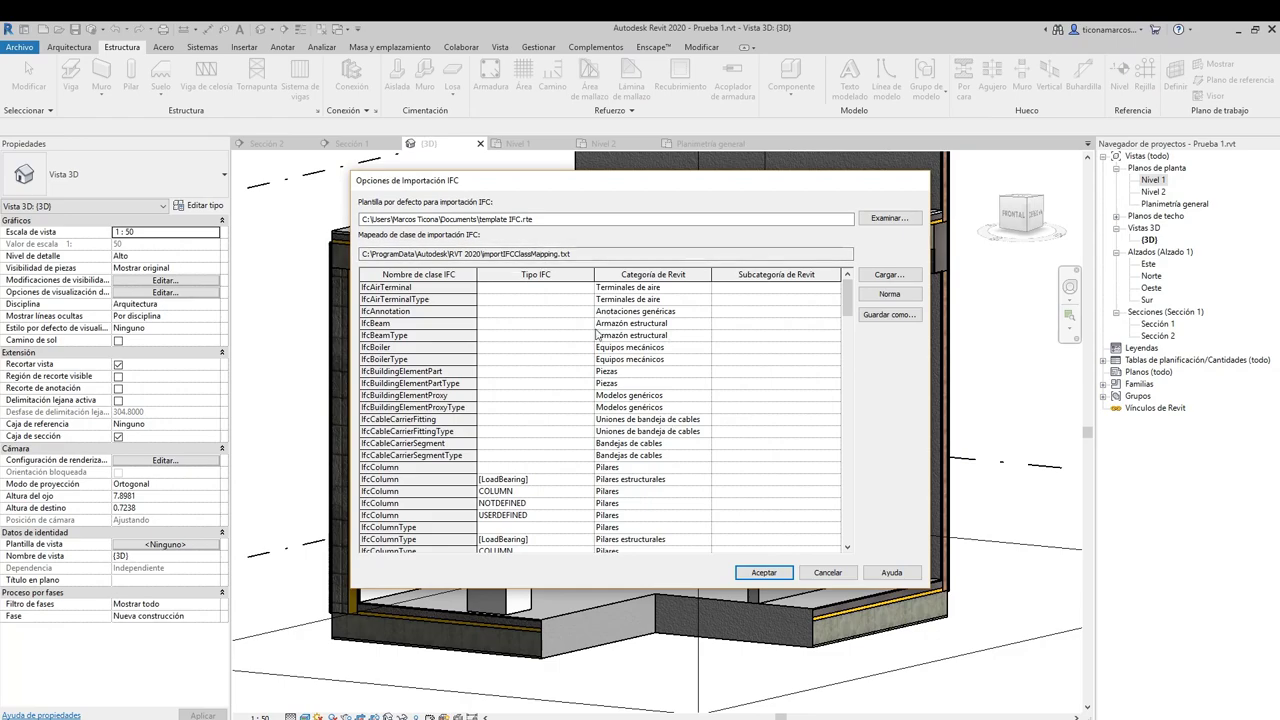
scroll(614, 472, "down", 2)
scroll(614, 472, "up", 2)
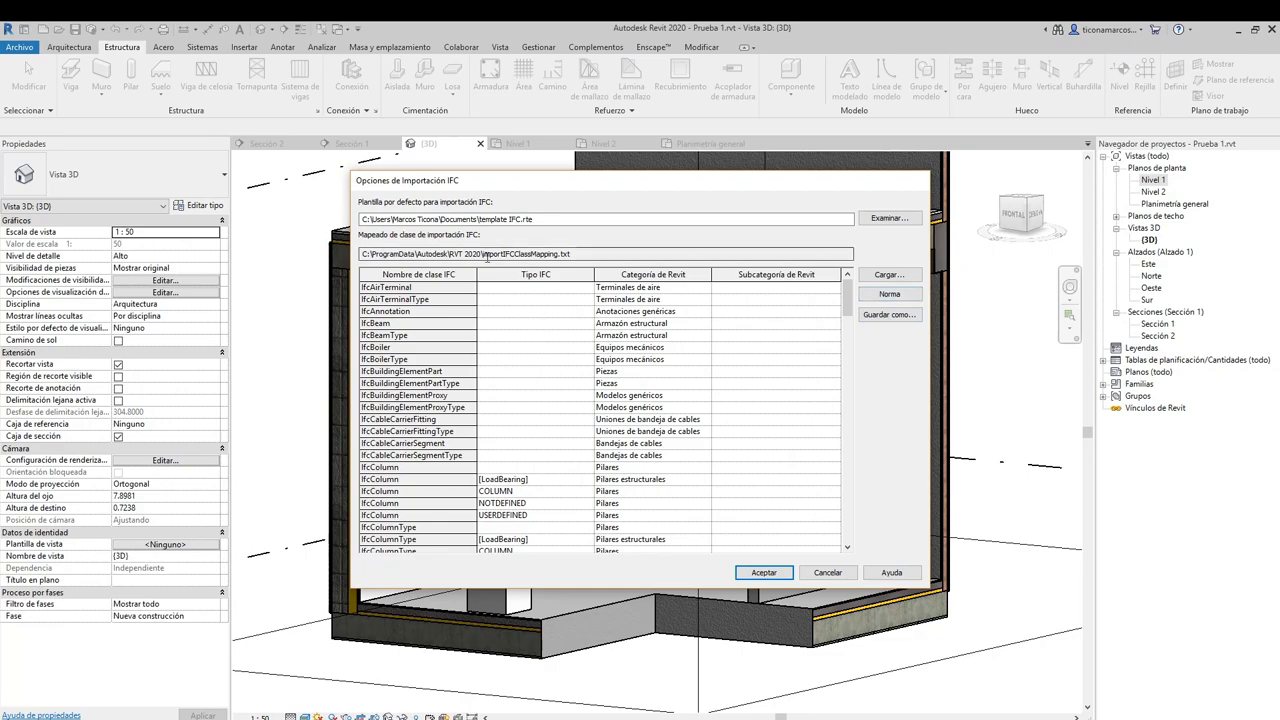
scroll(615, 397, "down", 2)
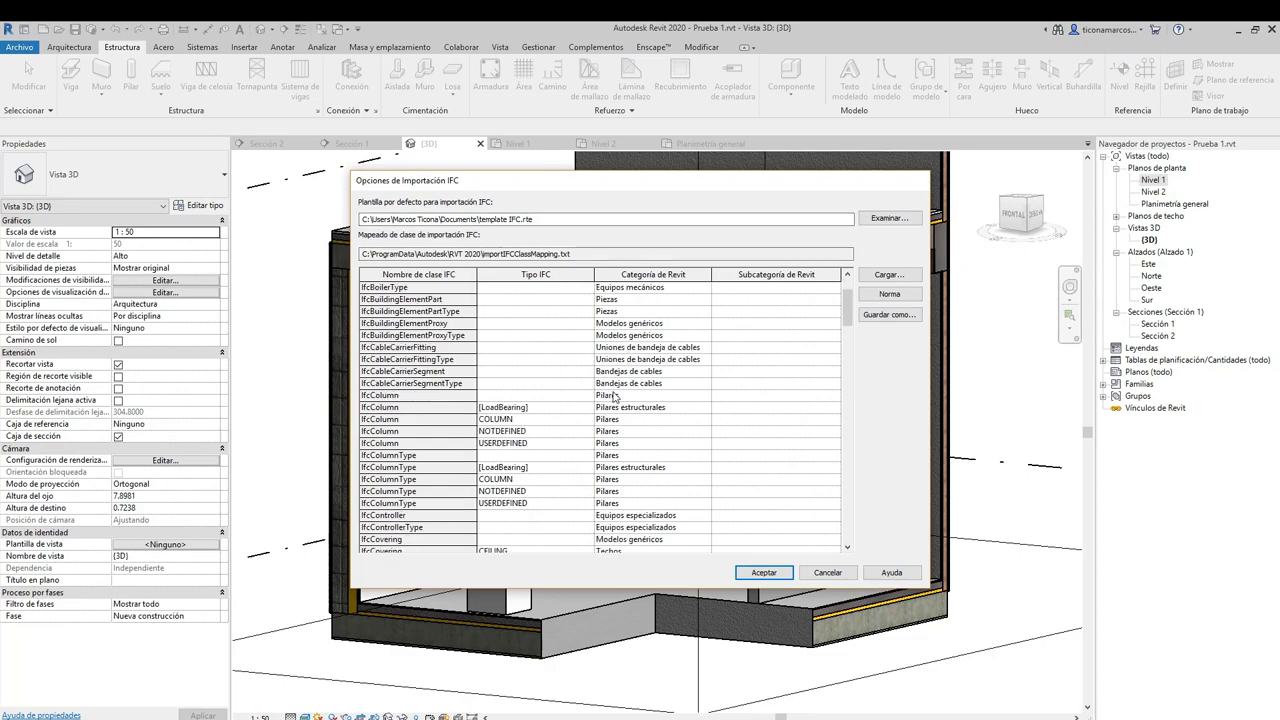
scroll(615, 397, "down", 4)
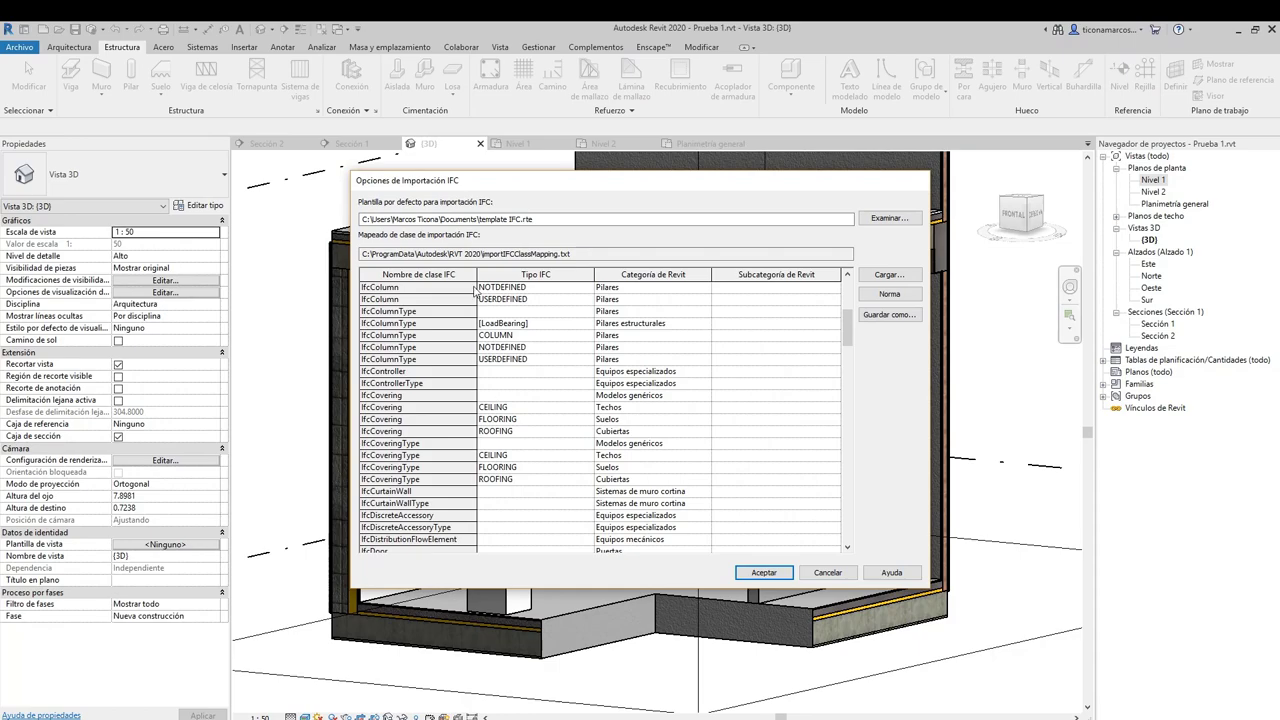
left_click(828, 574)
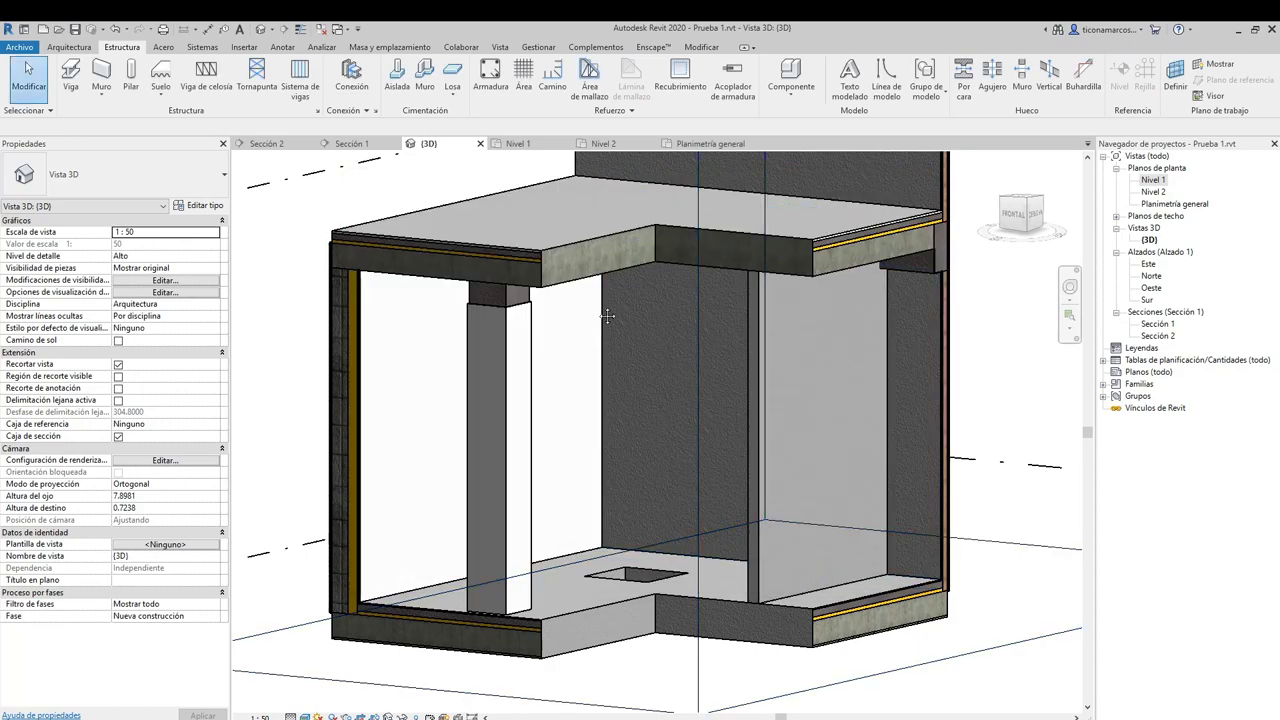
scroll(600, 400, "up", 2)
left_click(20, 47)
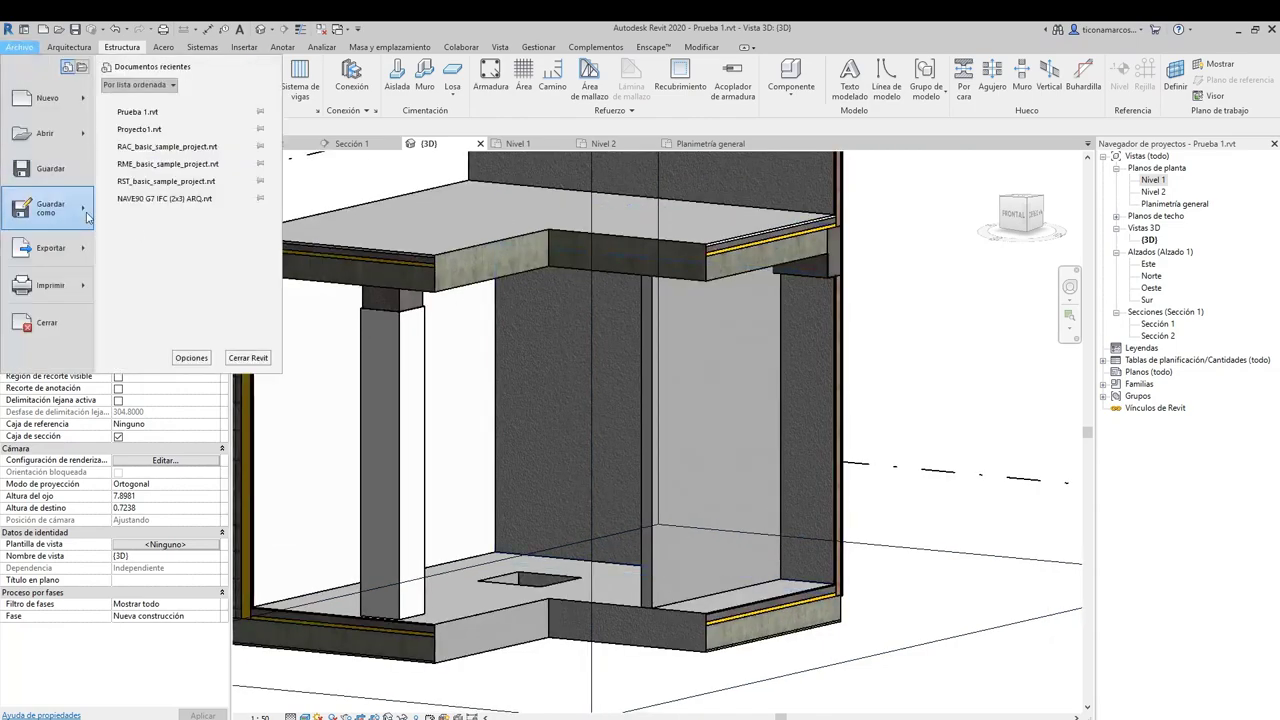
mouse_move(83, 258)
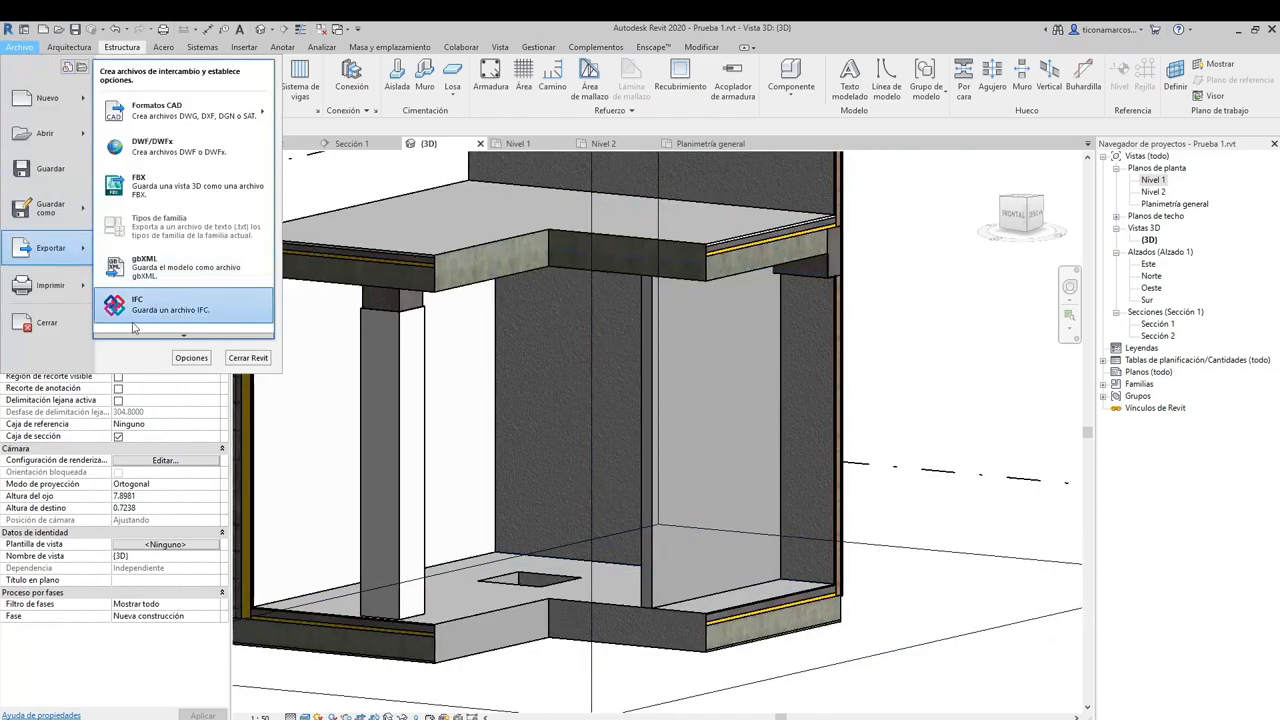
left_click(68, 133)
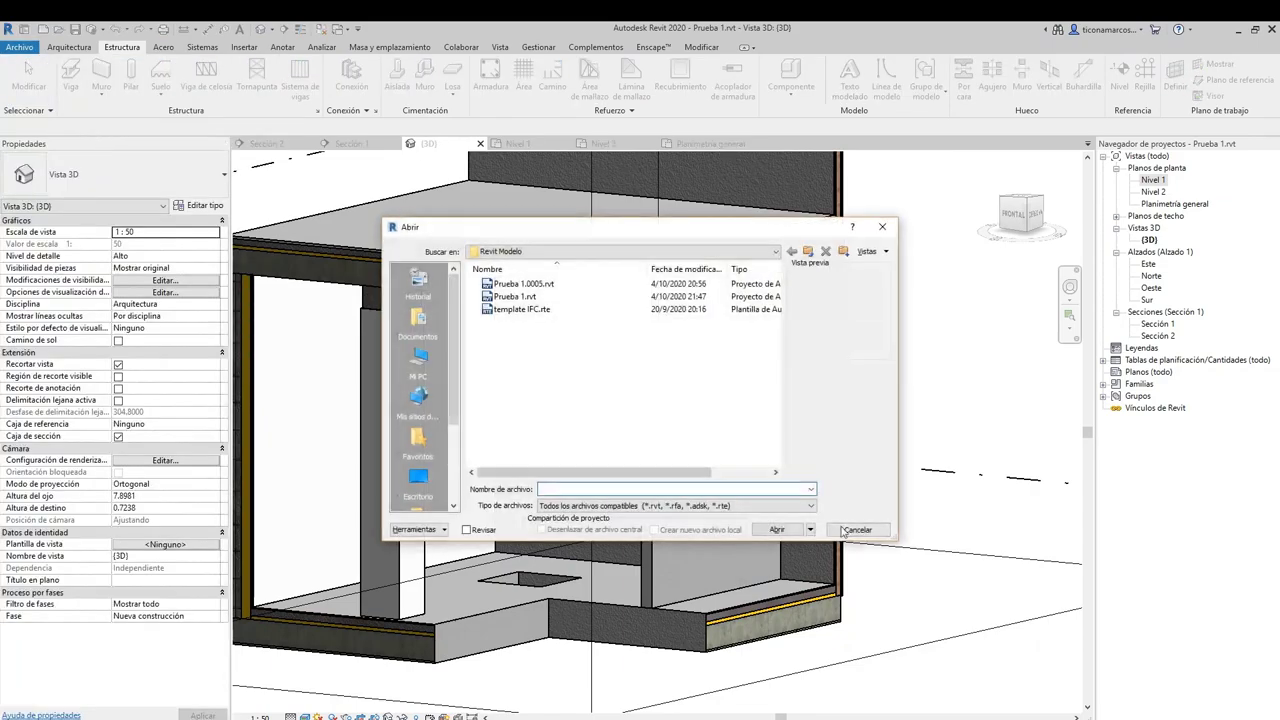
key("Escape")
left_click(19, 47)
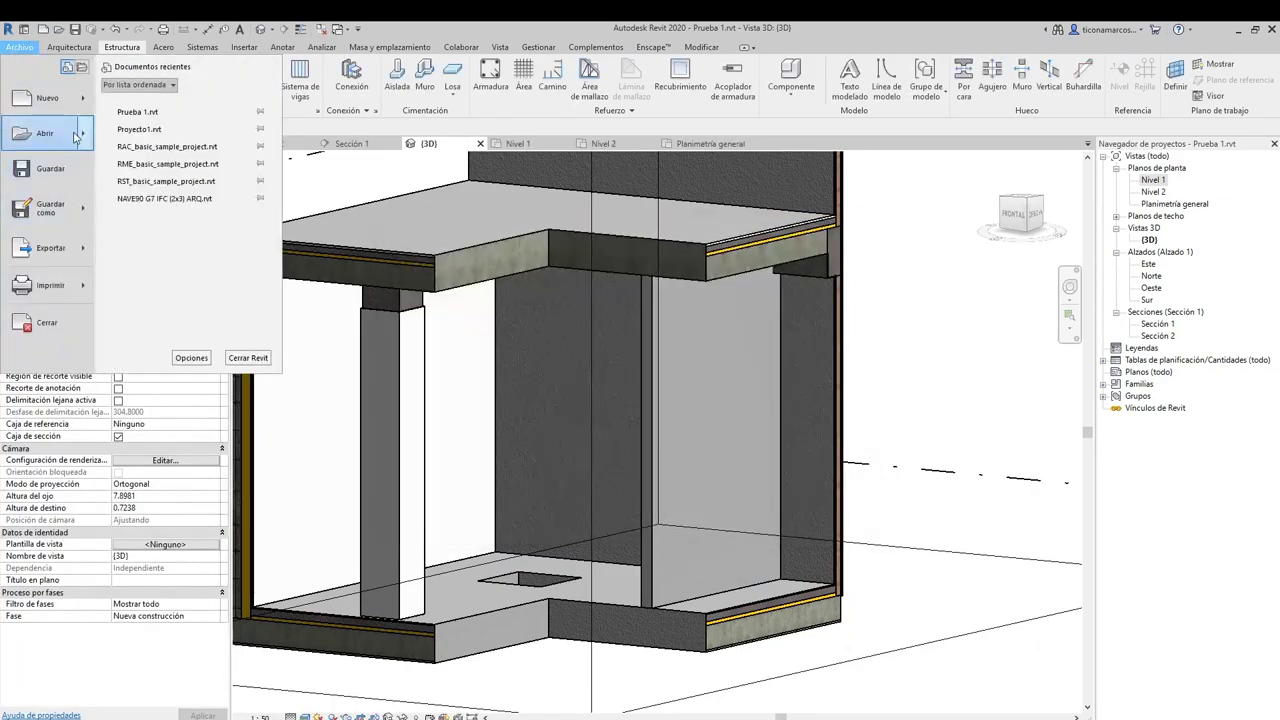
left_click(72, 136)
left_click(856, 530)
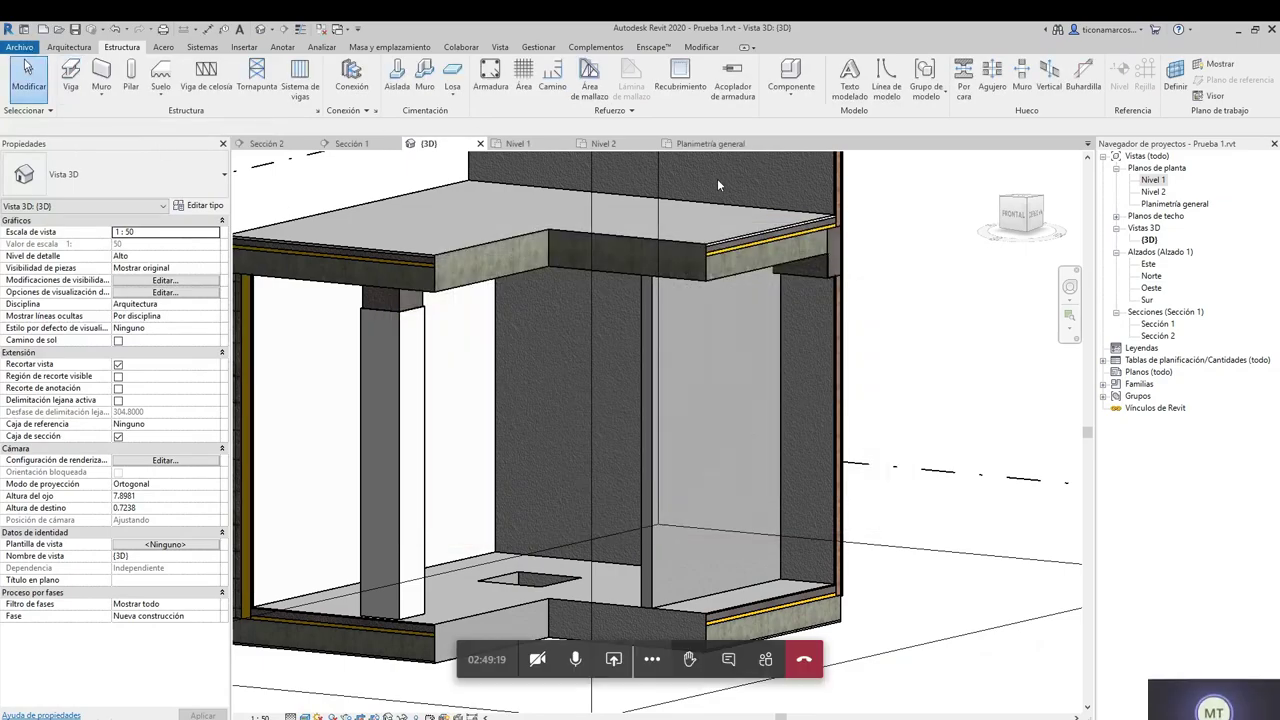
Set the default IFC import template to template IFC.rte from the Revit Modelo folder on the desktop and accept the import options
left_click(22, 48)
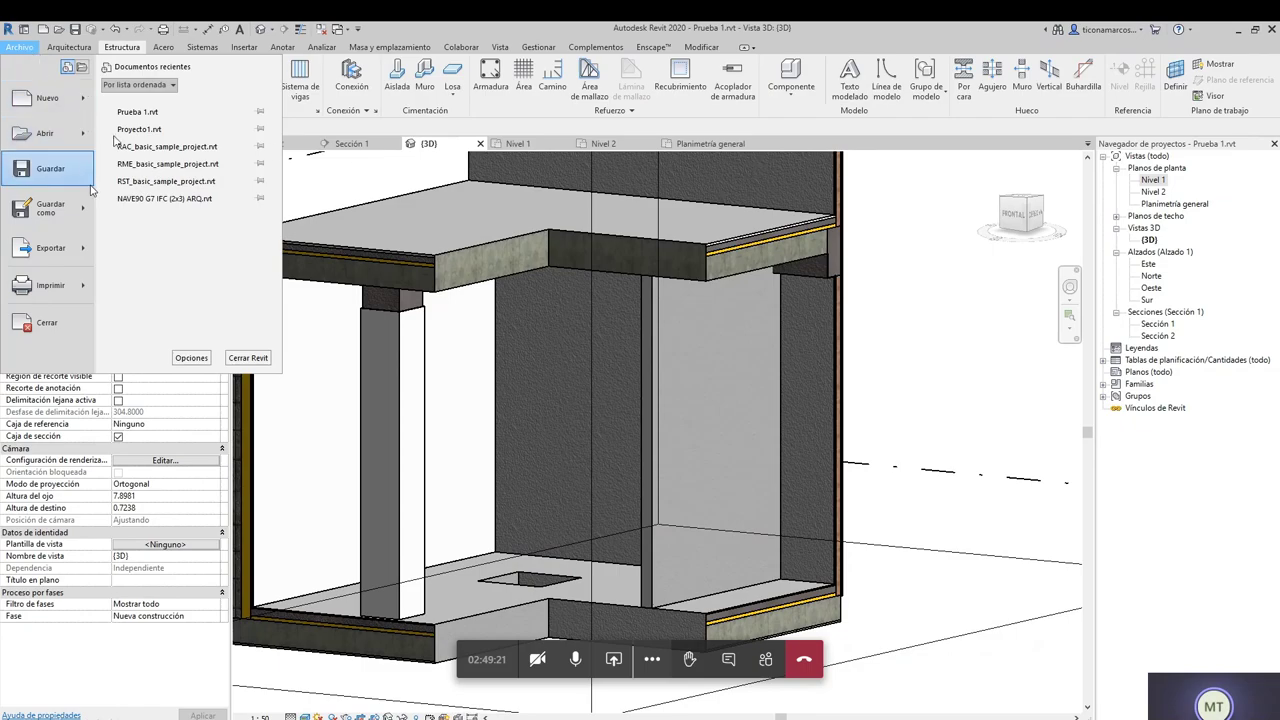
mouse_move(45, 133)
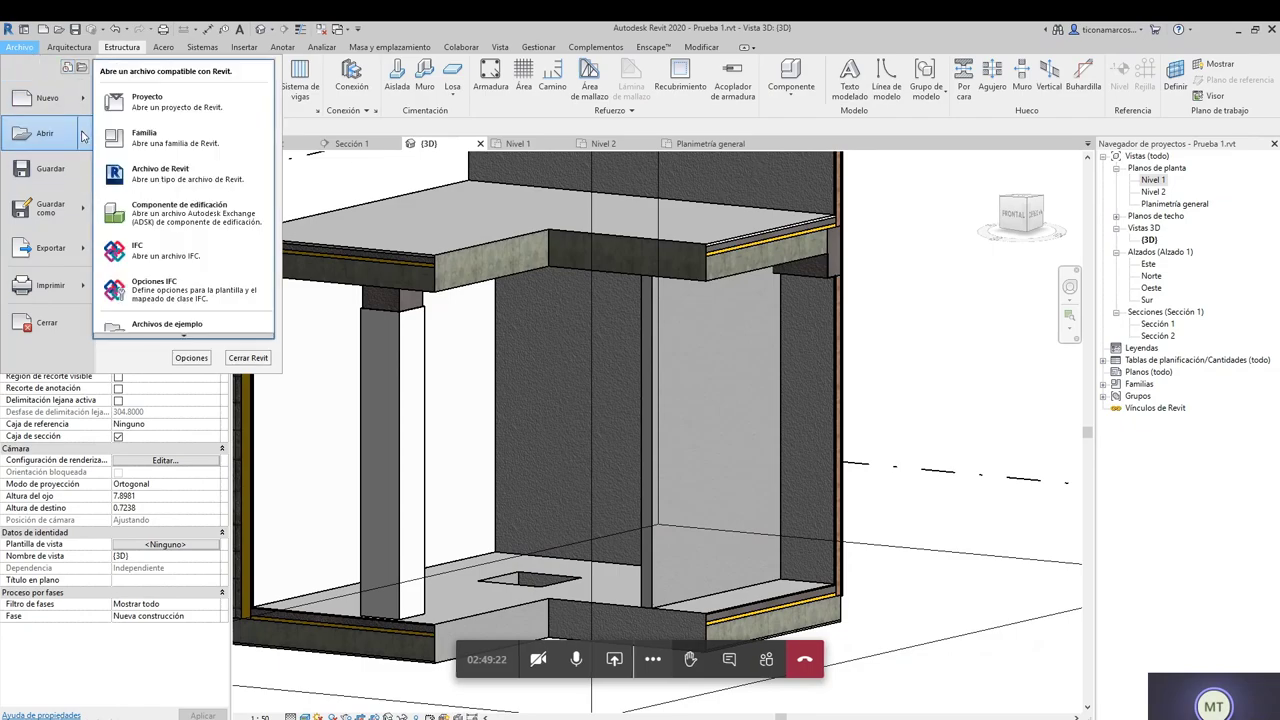
left_click(195, 290)
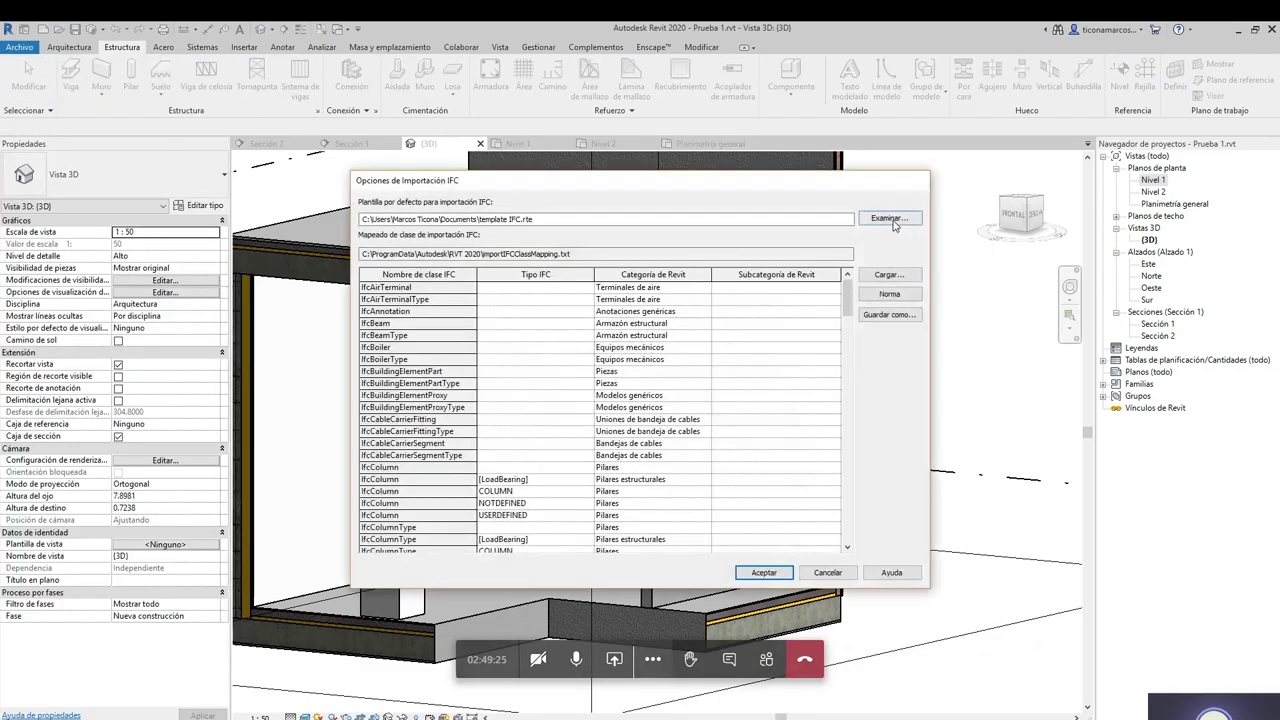
left_click(889, 219)
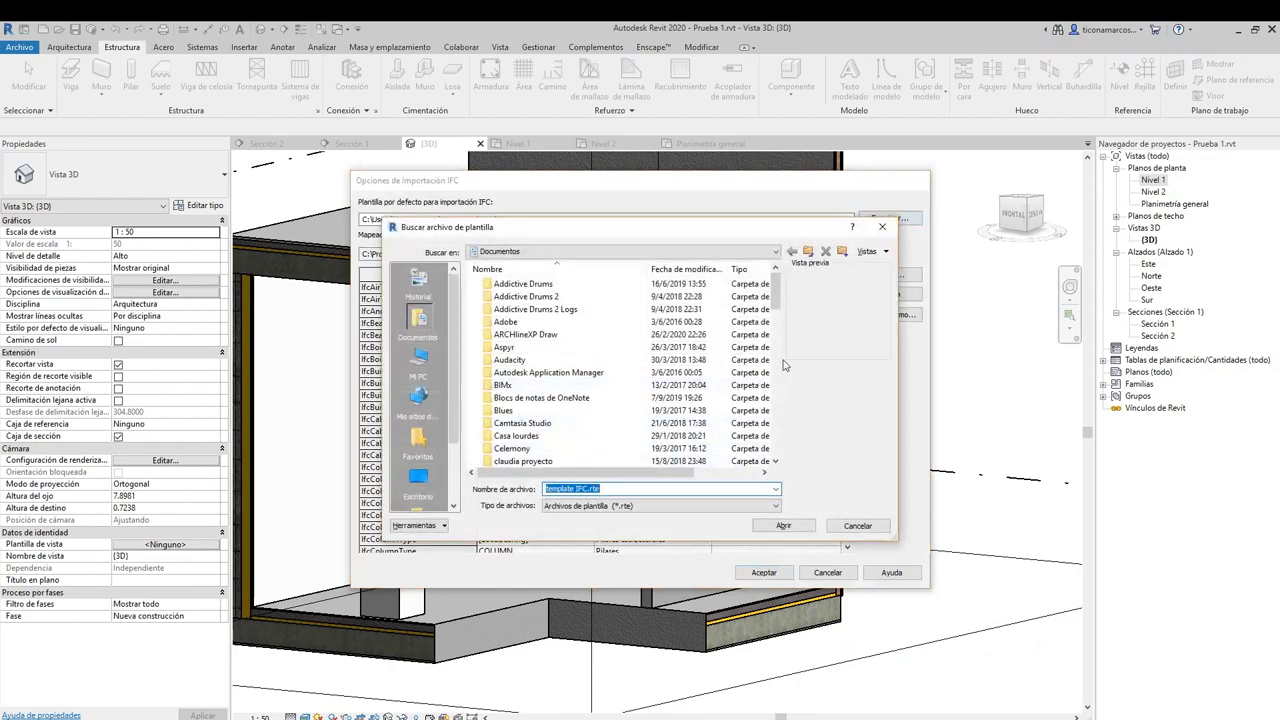
mouse_move(780, 290)
left_mouse_down()
mouse_move(780, 330)
mouse_move(784, 283)
left_mouse_up()
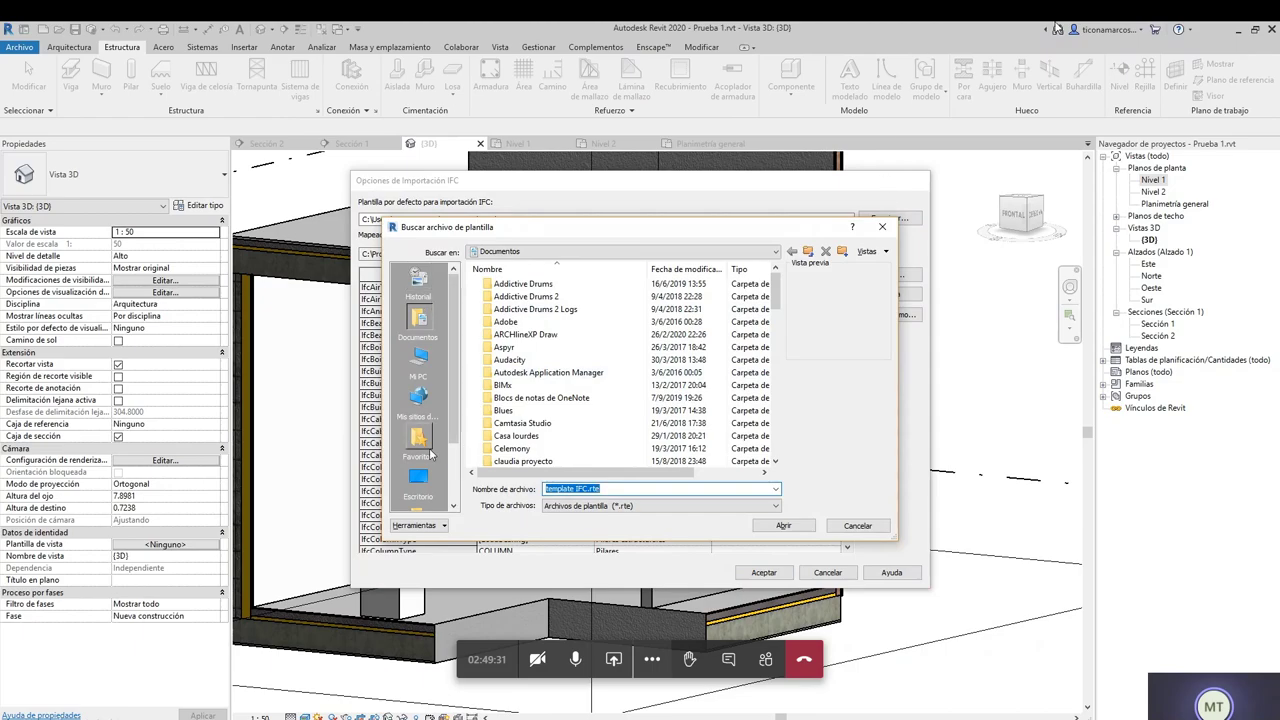
scroll(425, 465, "down", 2)
left_click(418, 400)
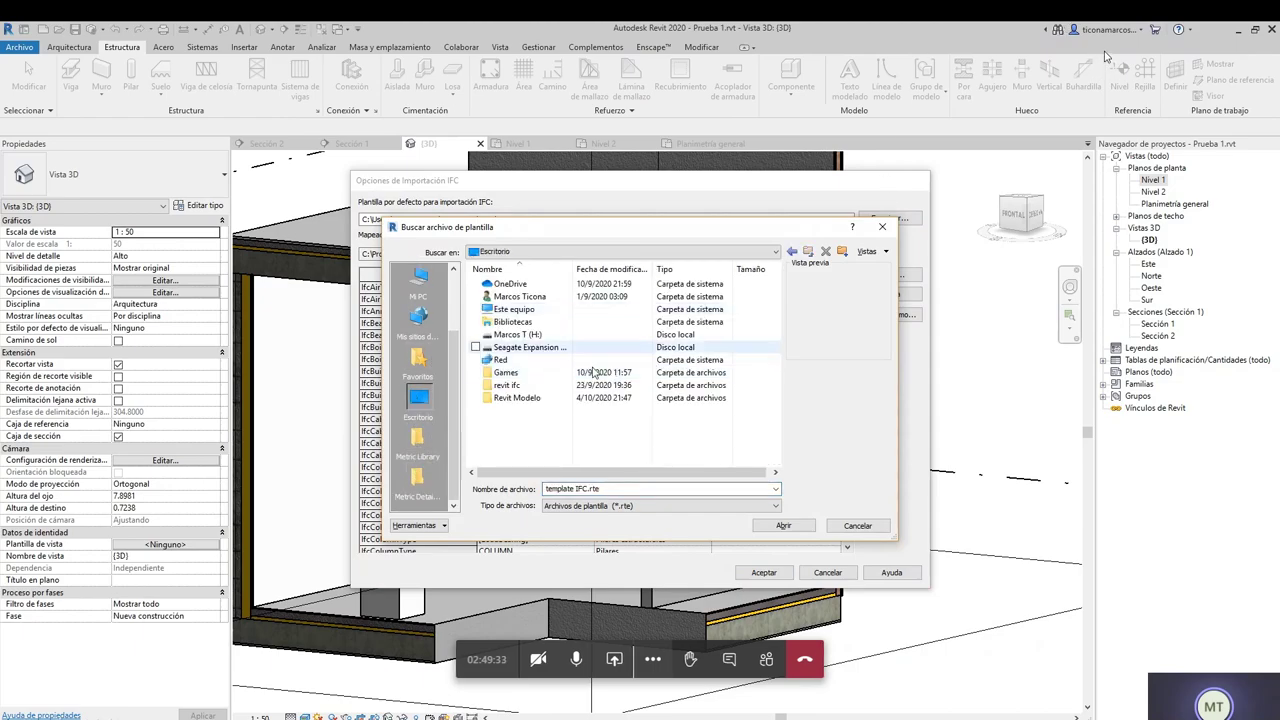
double_click(518, 398)
left_click(519, 286)
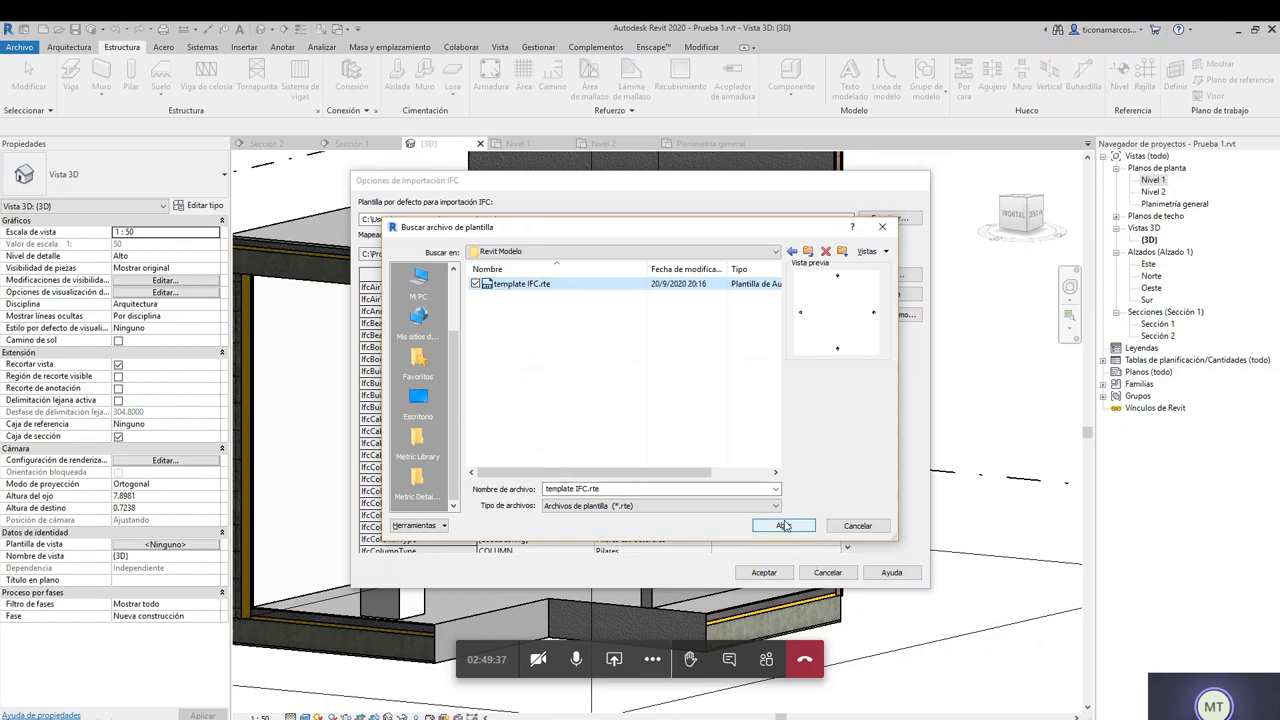
left_click(783, 526)
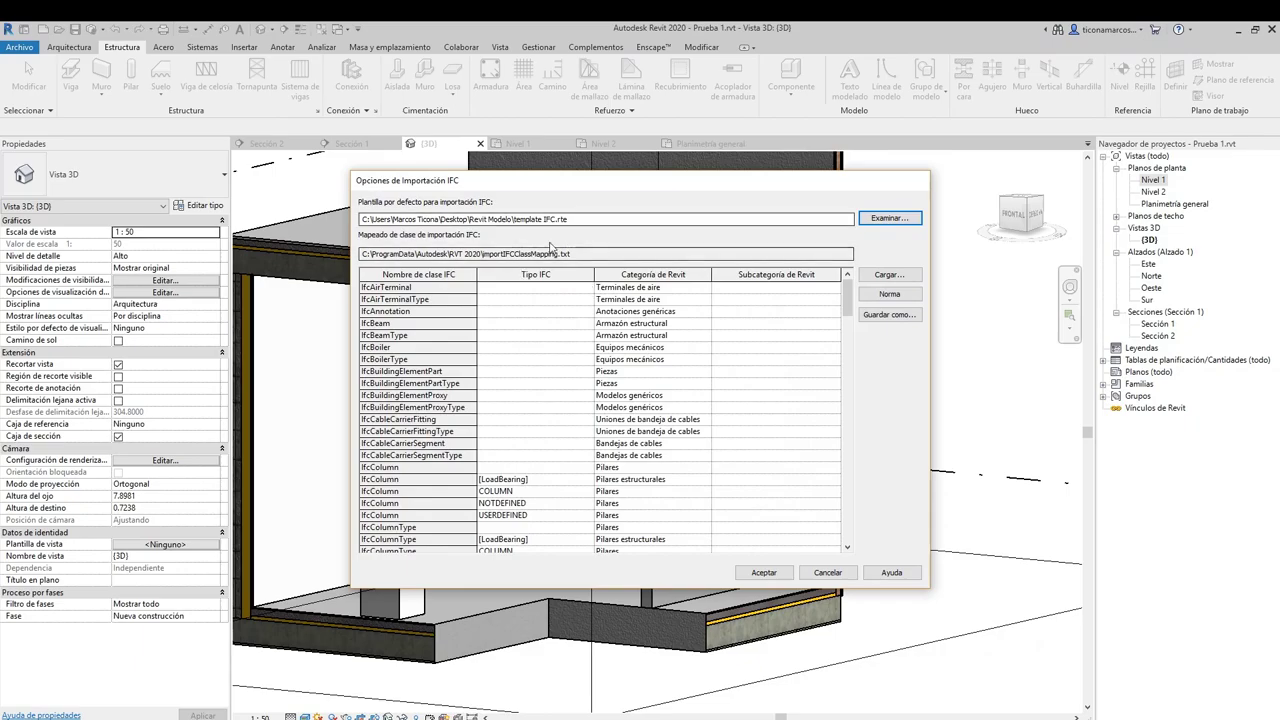
left_click(453, 477)
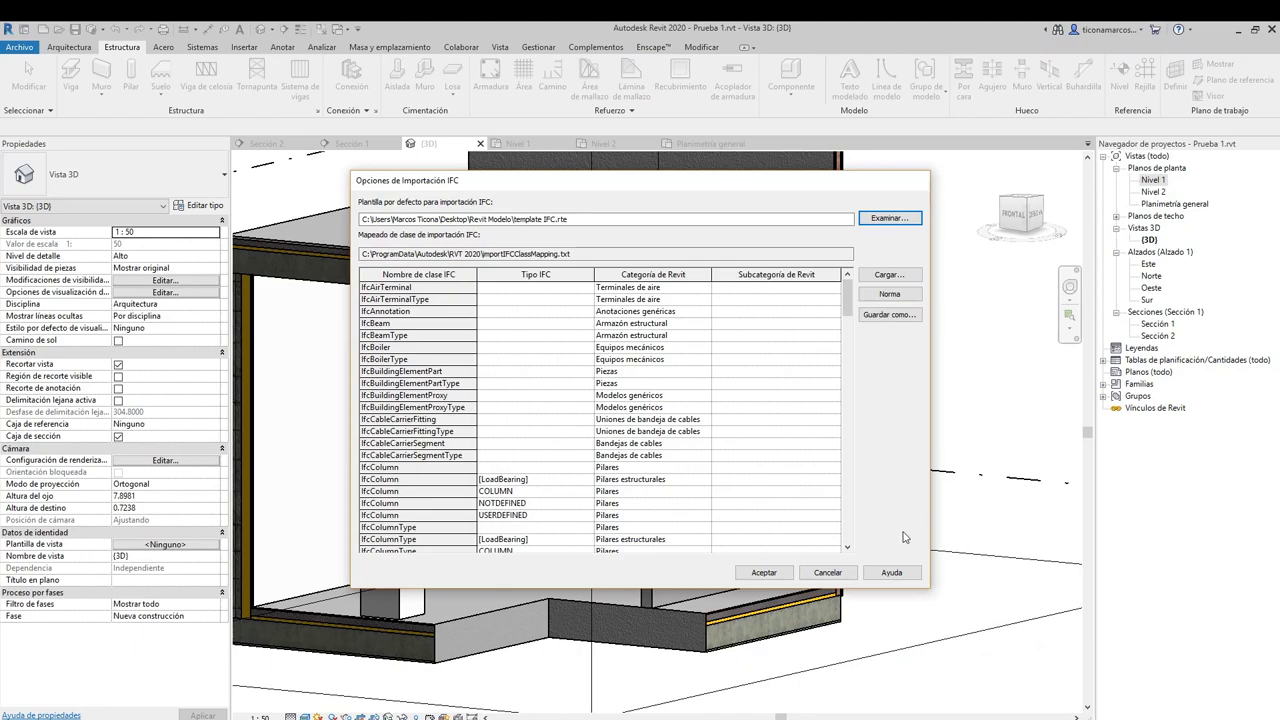
left_click(763, 573)
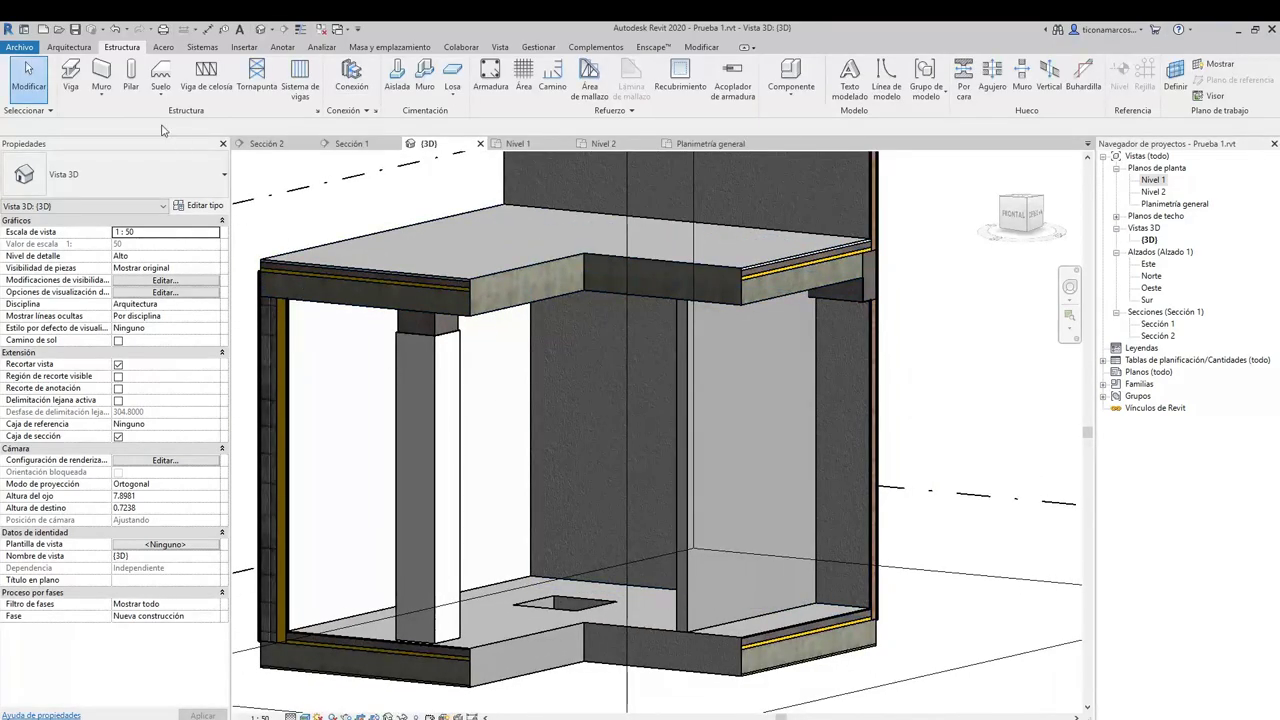
Start an IFC export of the model with output file Prueba 1.ifc in the Revit Modelo folder on the desktop
scroll(520, 440, "down", 1)
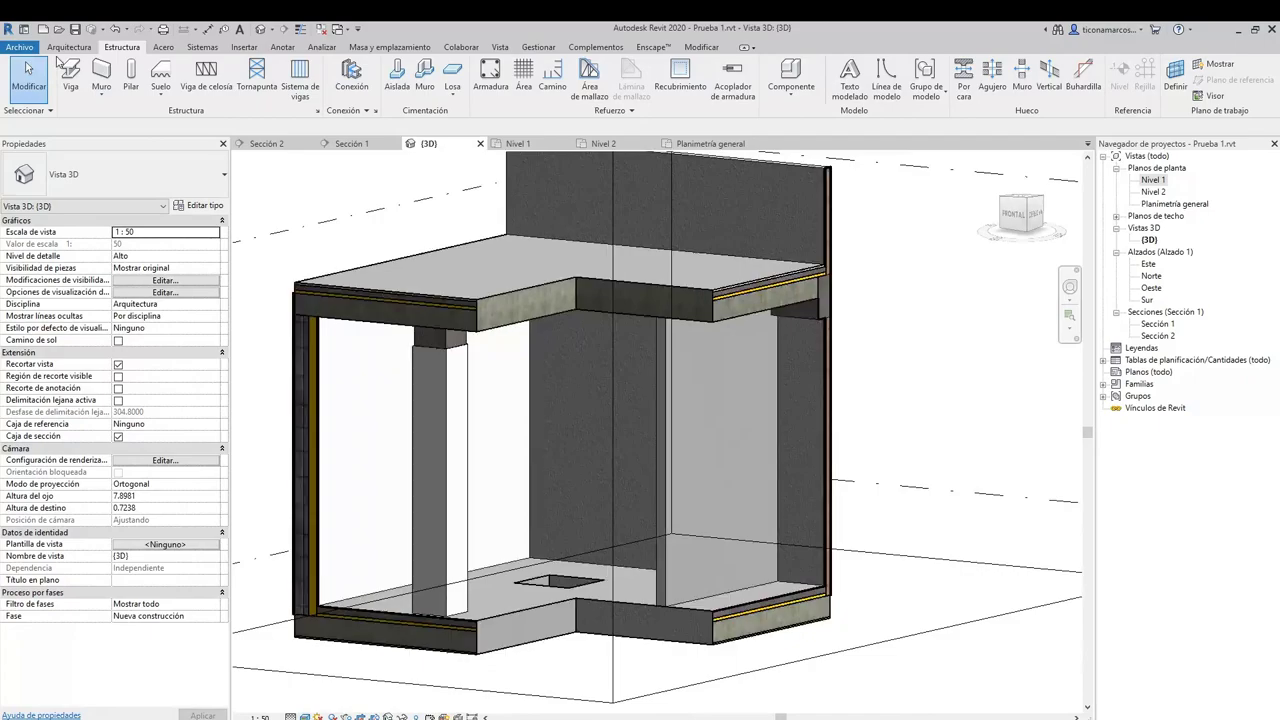
left_click(19, 47)
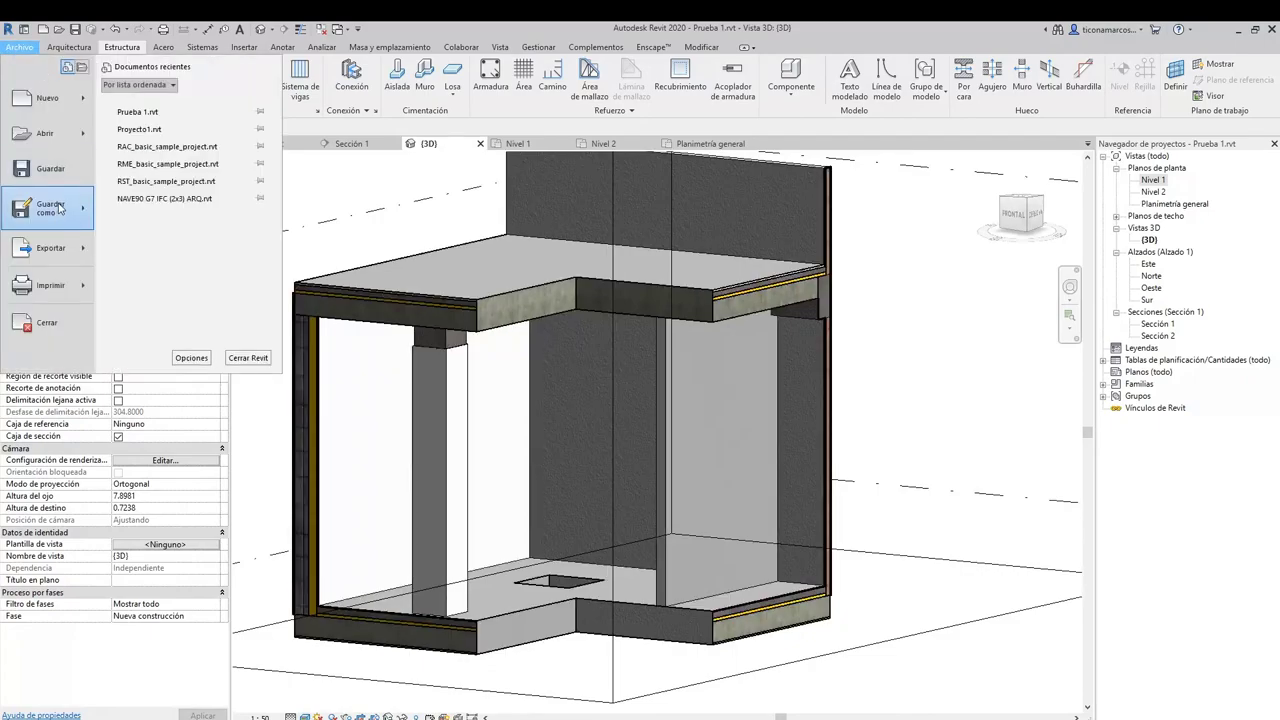
mouse_move(59, 207)
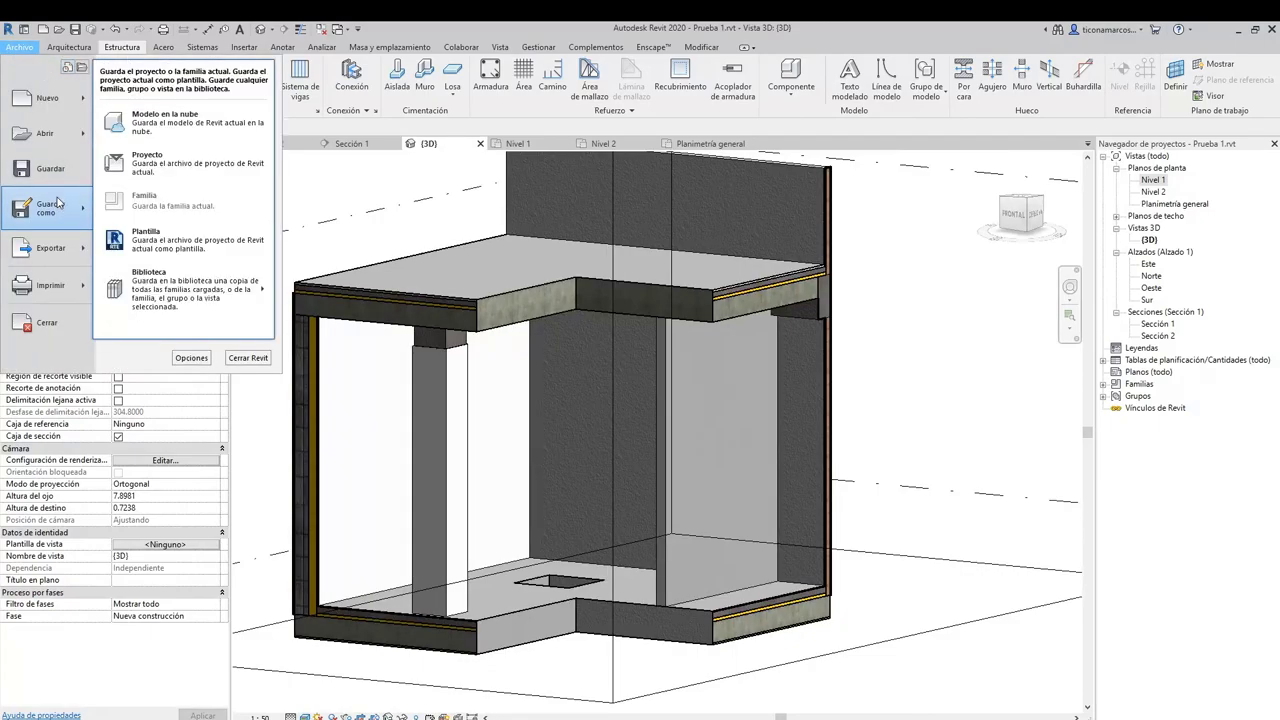
left_click(60, 210)
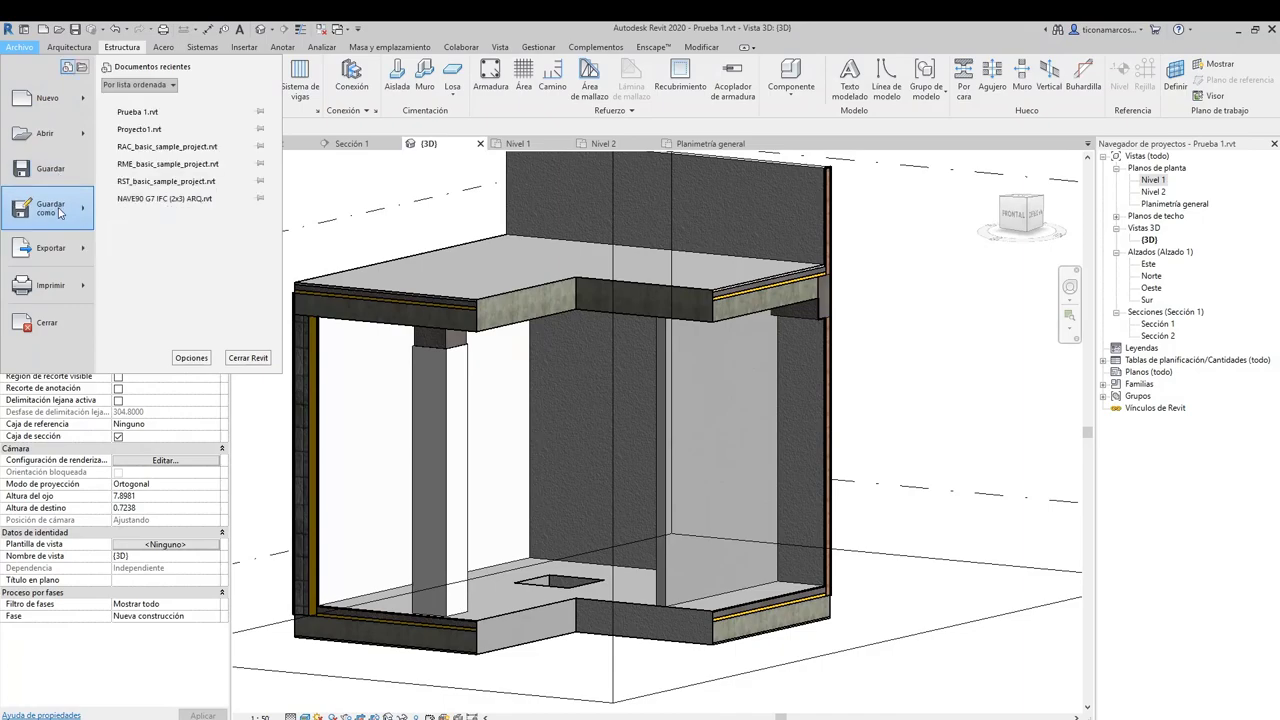
mouse_move(50, 247)
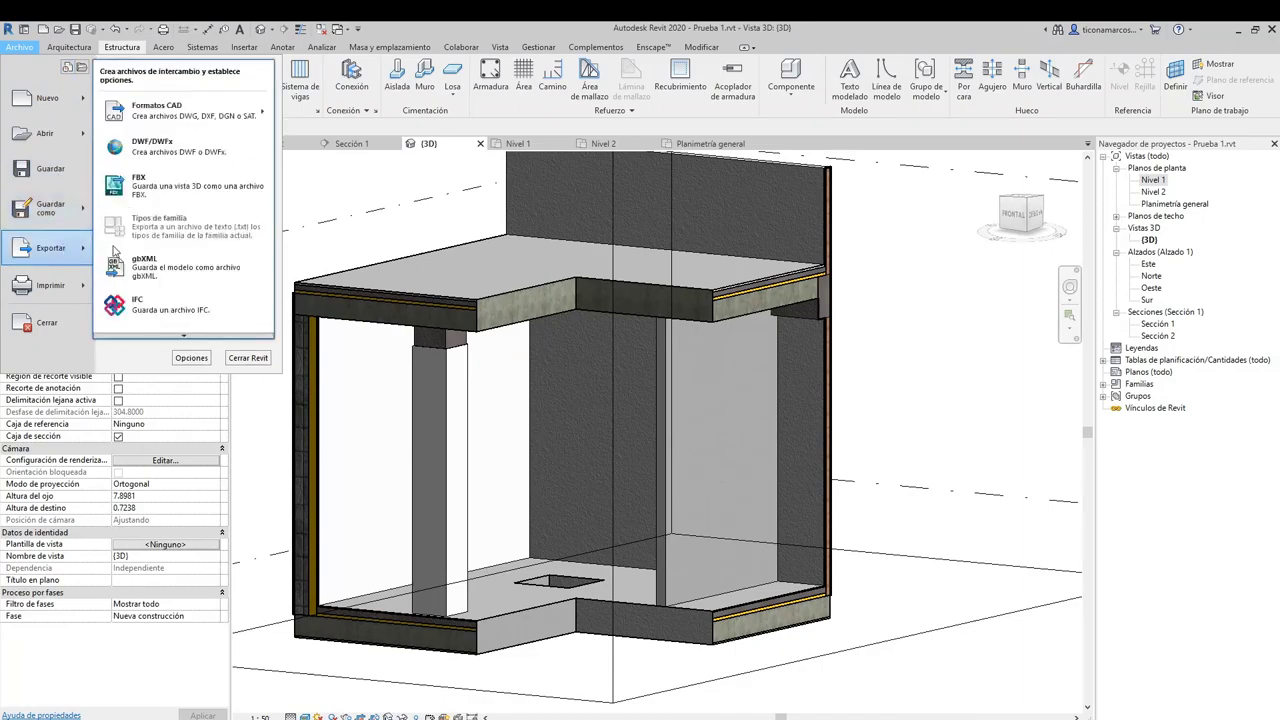
left_click(163, 311)
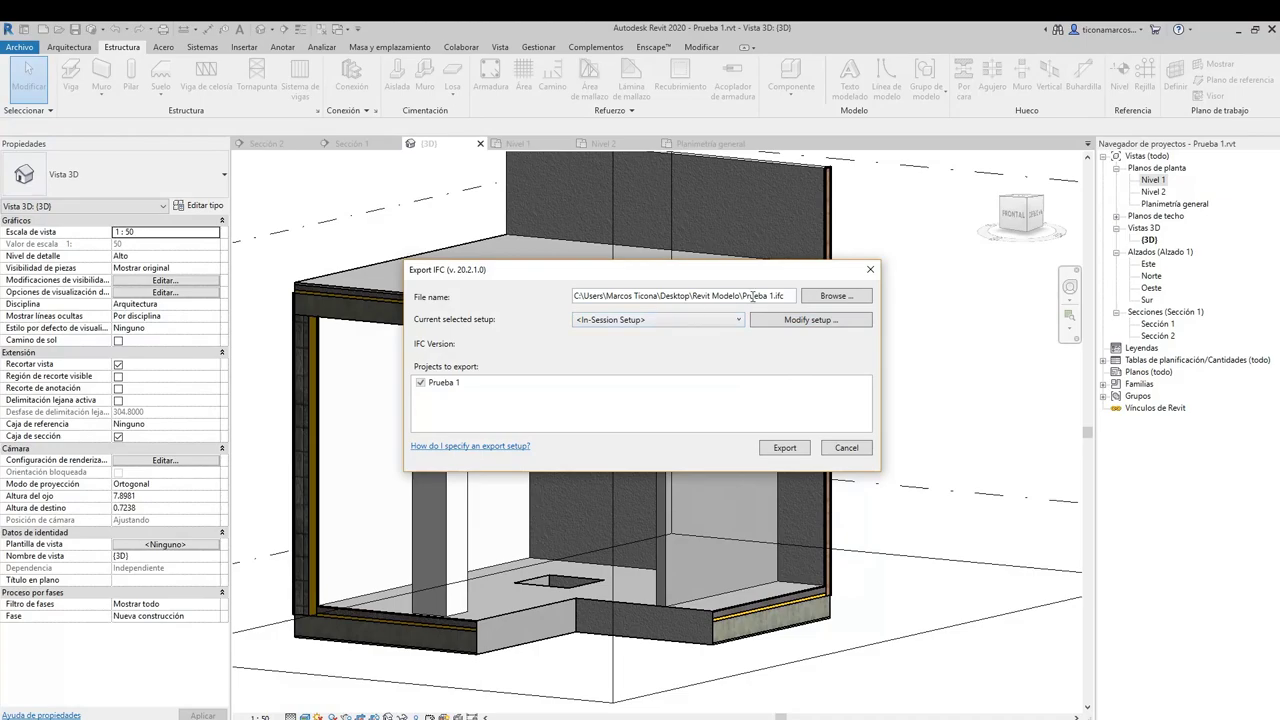
left_click(840, 297)
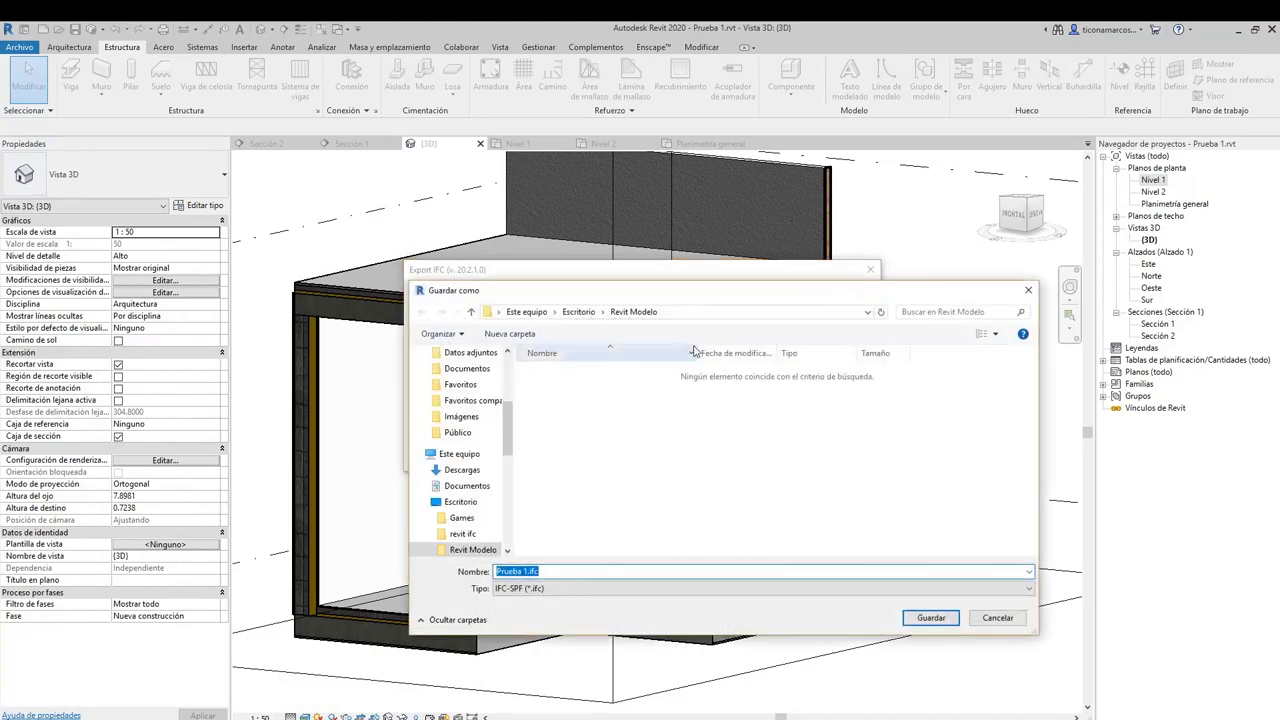
left_click(580, 312)
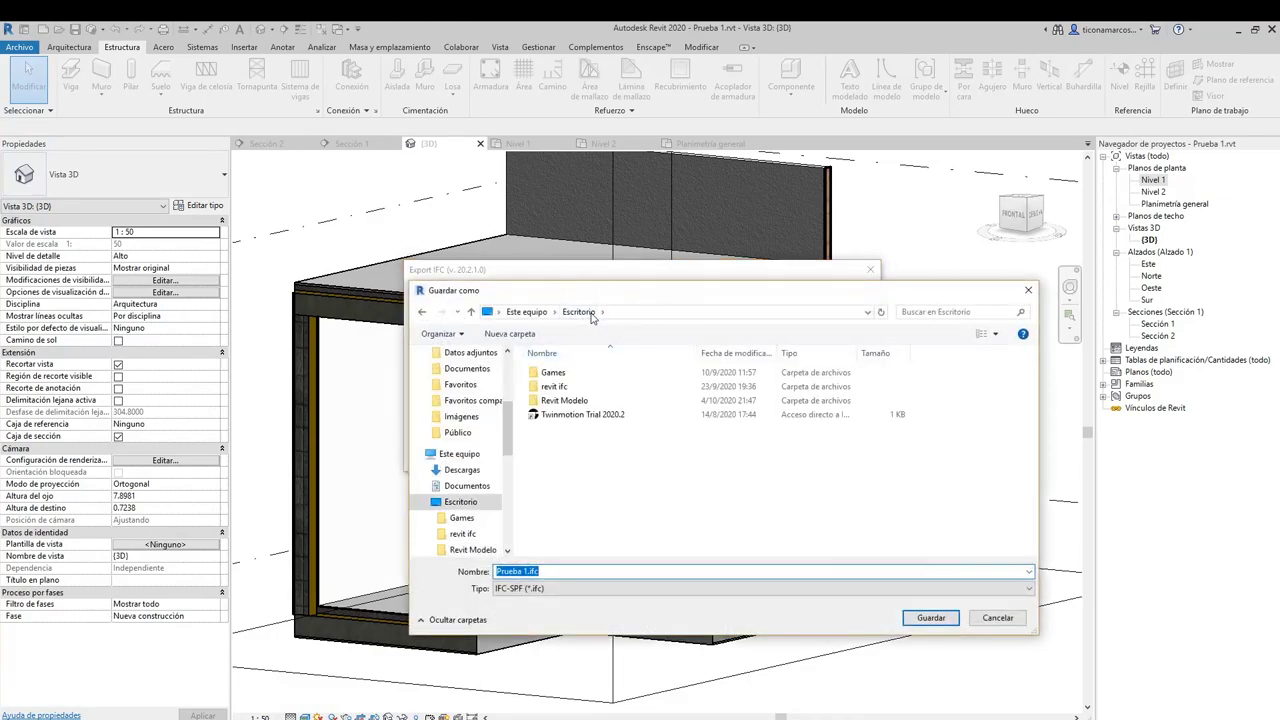
left_click(566, 401)
double_click(566, 401)
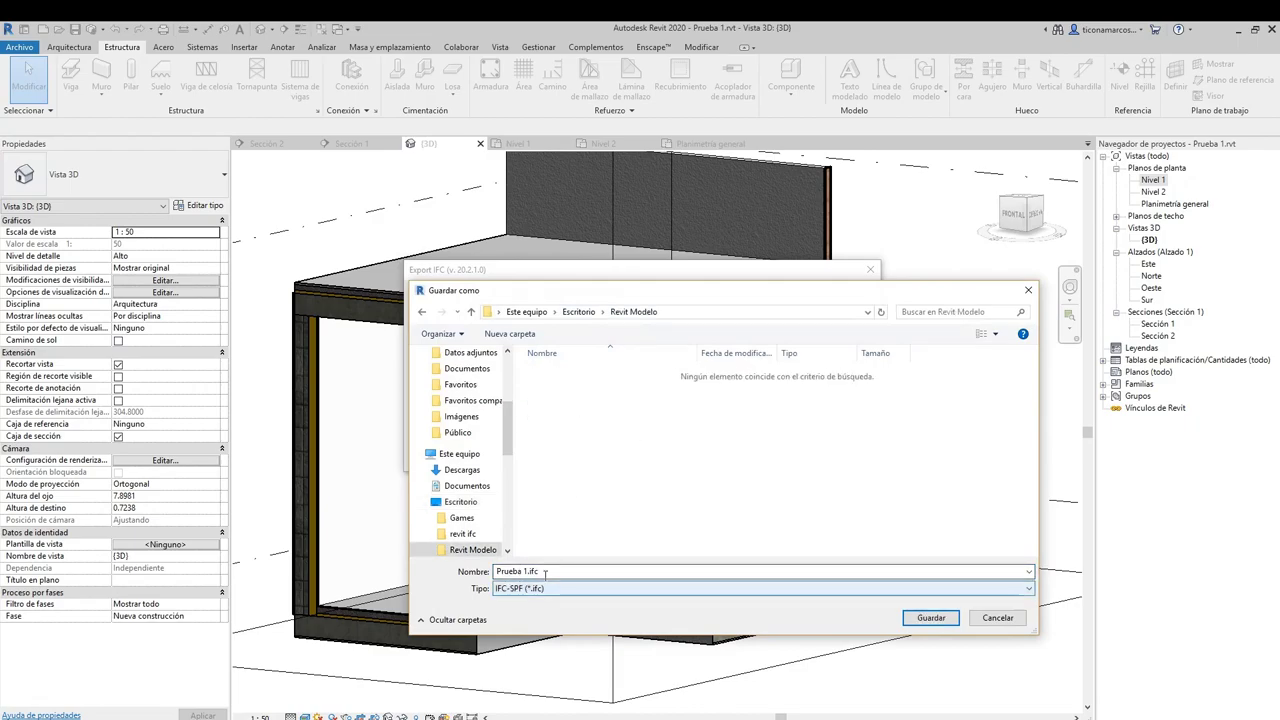
left_click(930, 618)
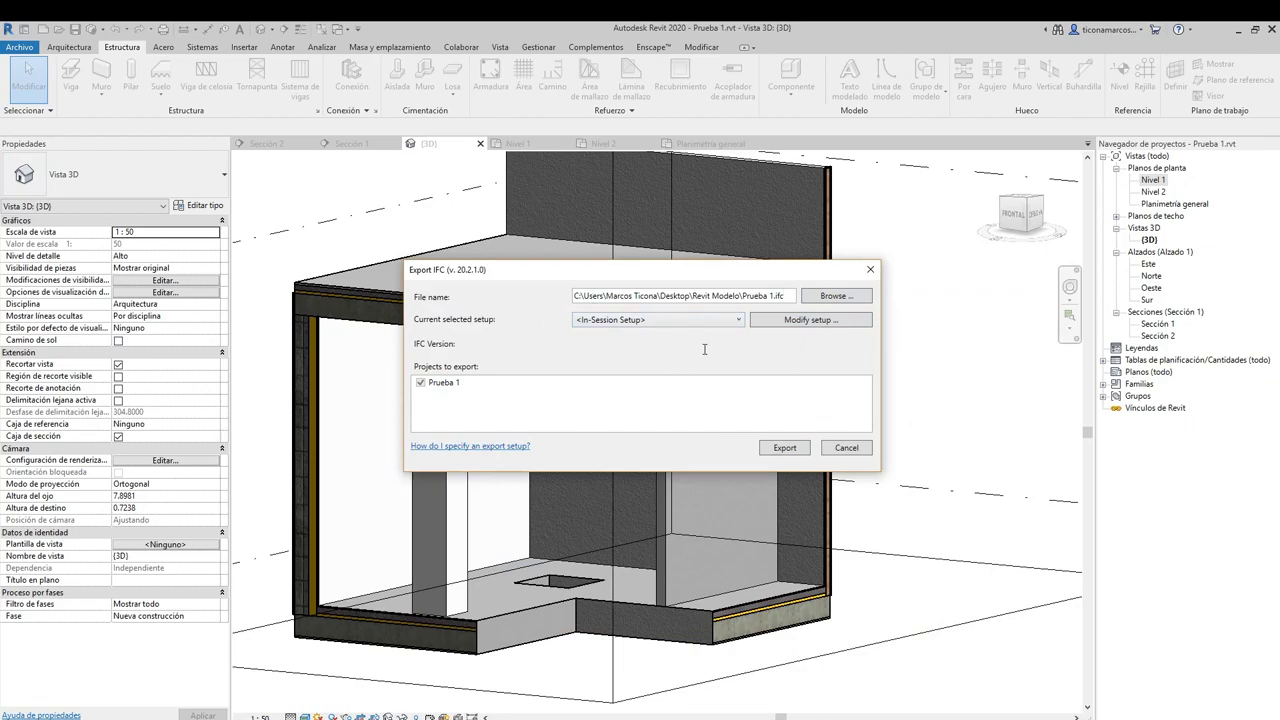
Duplicate the IFC2x3 Coordination View 2.0 export setup as IFC2x3 Coordination View 2.0 1
left_click(818, 324)
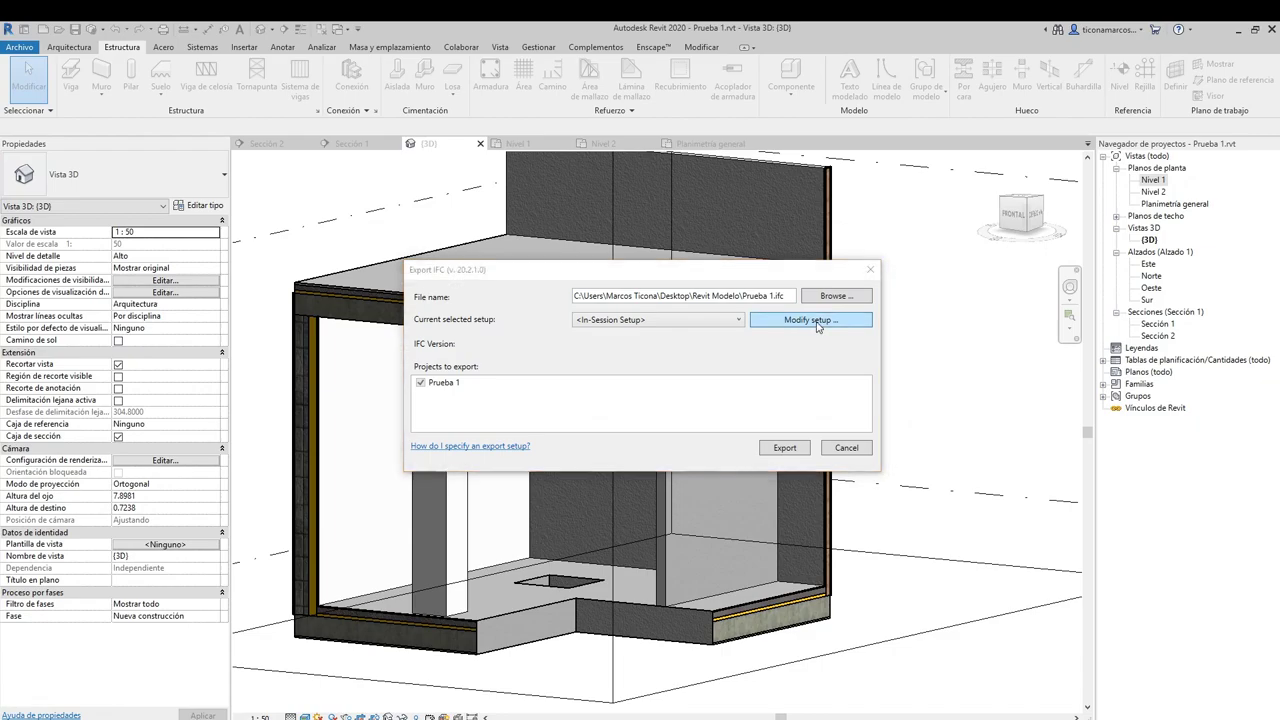
left_click_drag(707, 249, 657, 209)
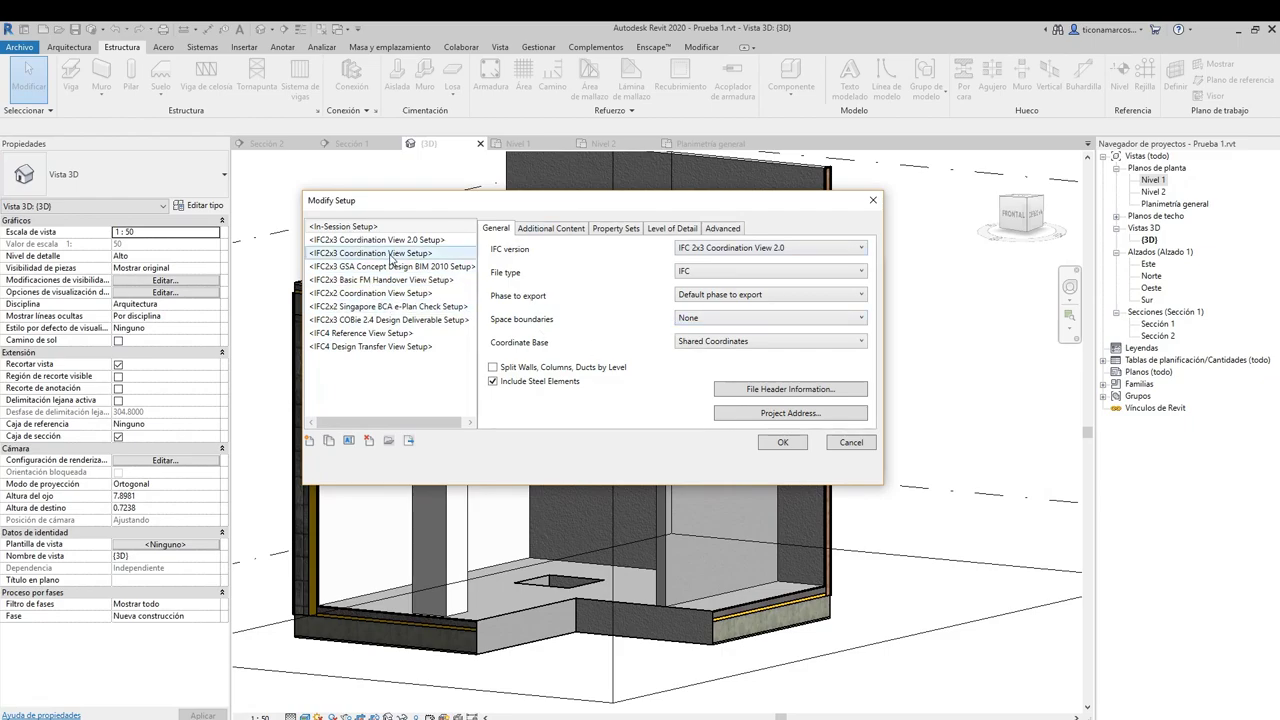
left_click(415, 240)
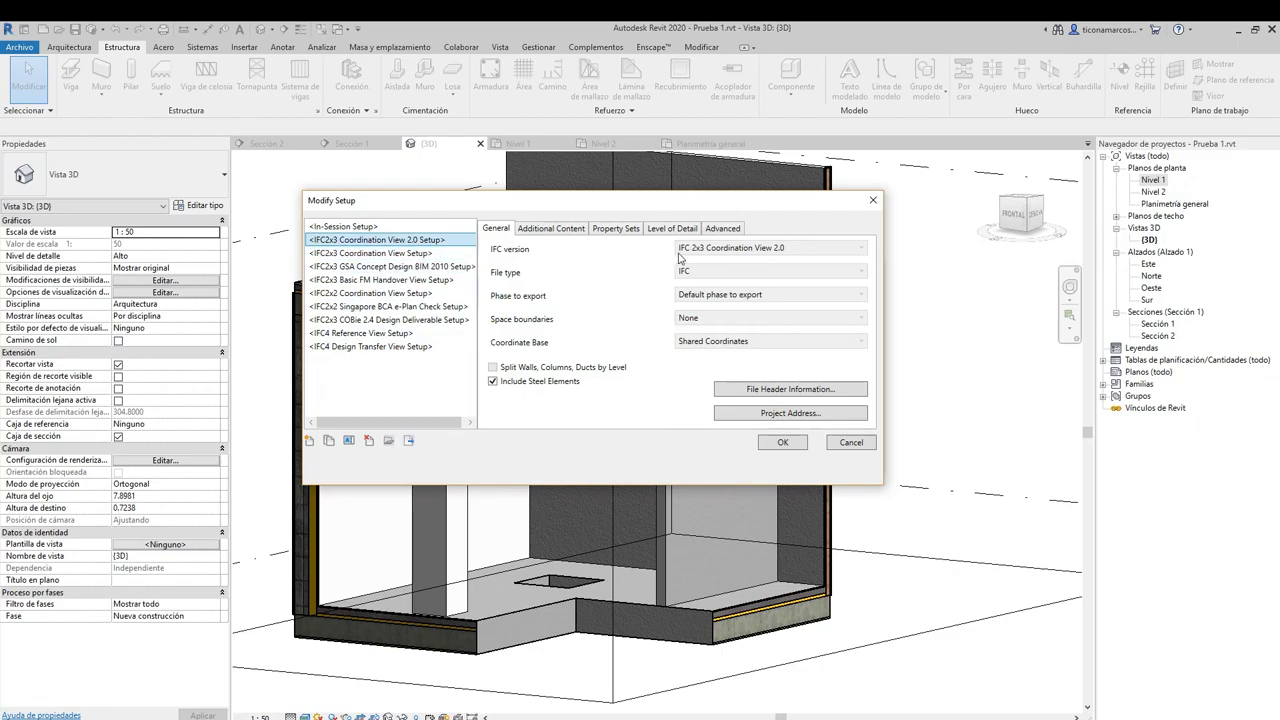
left_click(567, 229)
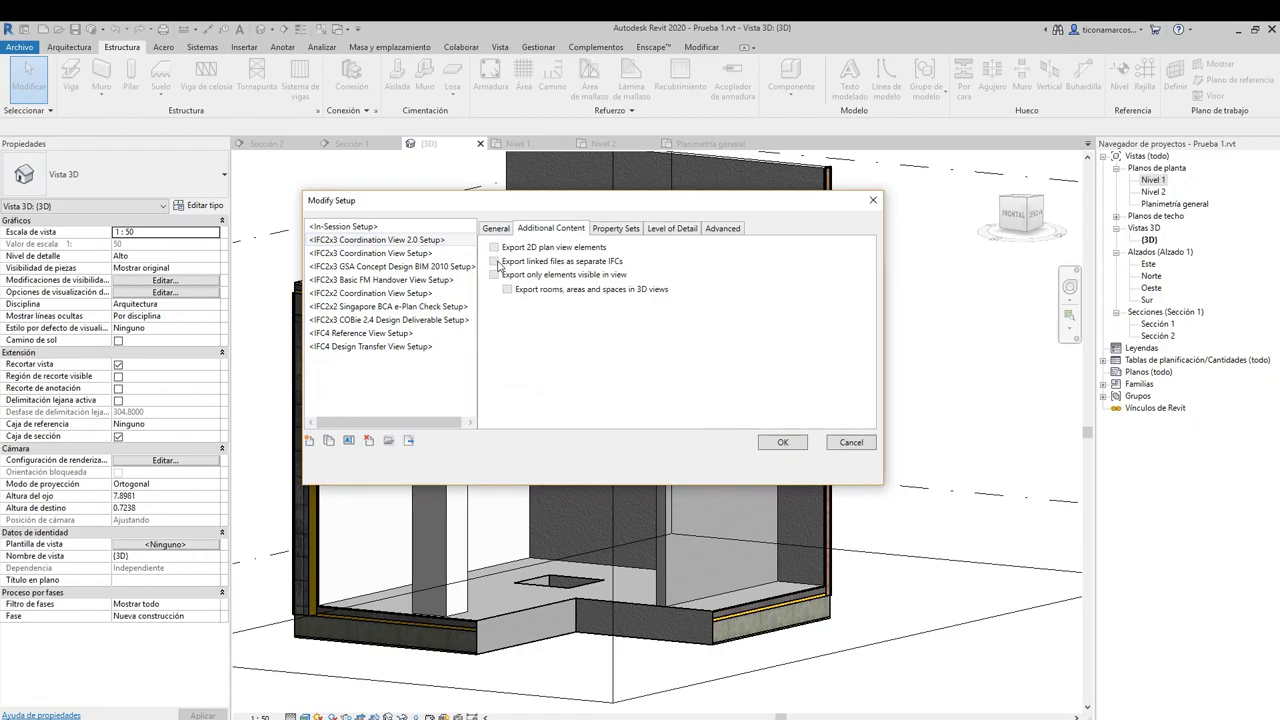
left_click(492, 229)
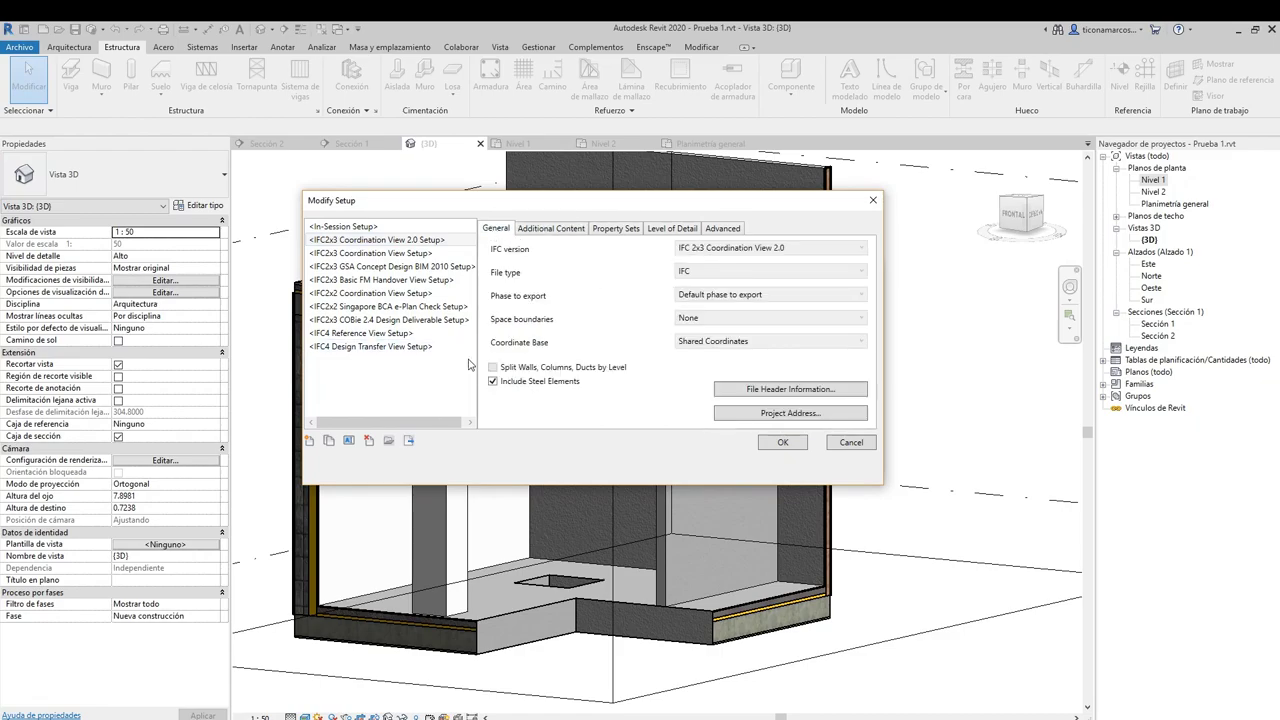
left_click(329, 441)
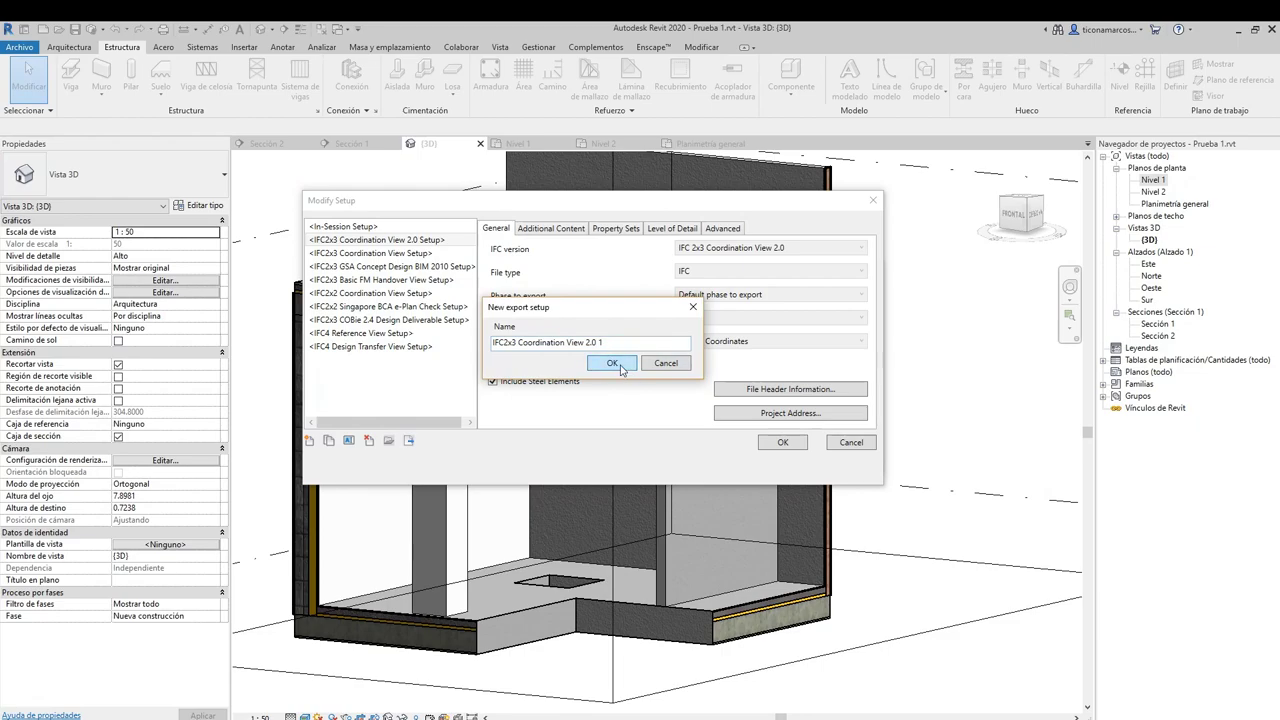
left_click(612, 363)
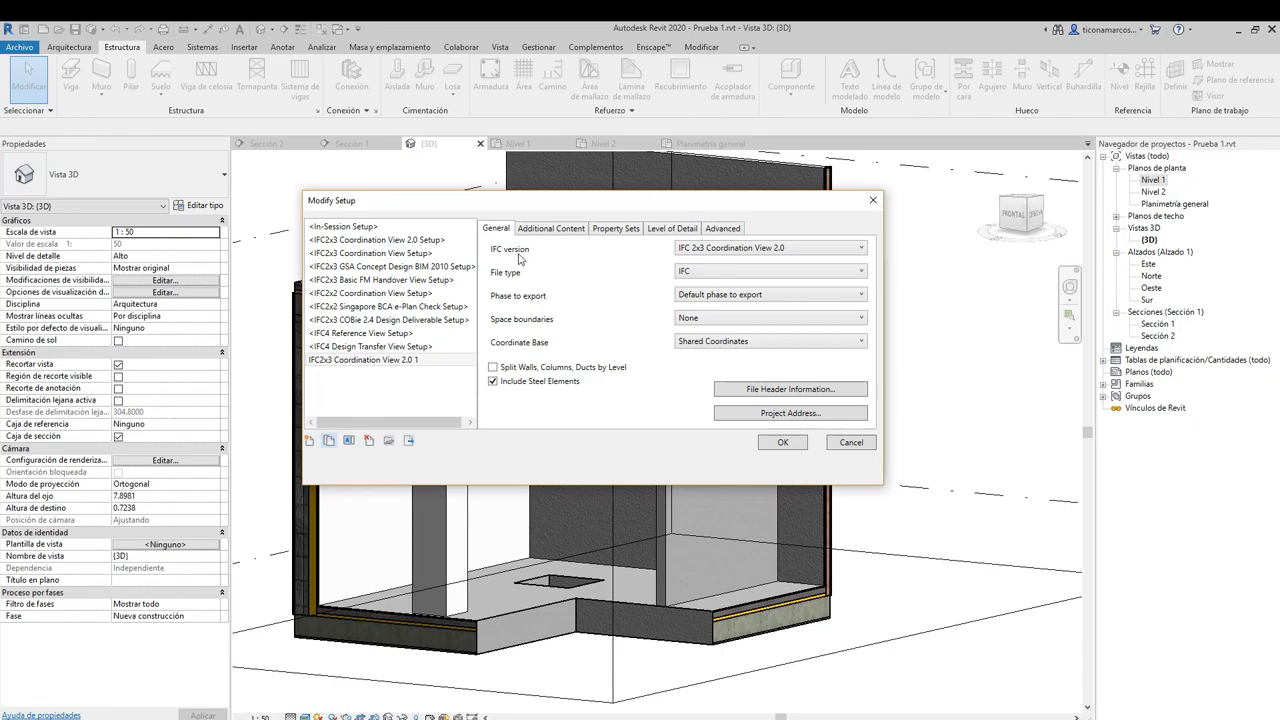
Examine the new setup's choices for IFC version, file type, export phase, space boundaries and coordinate base without changing them
left_click(748, 249)
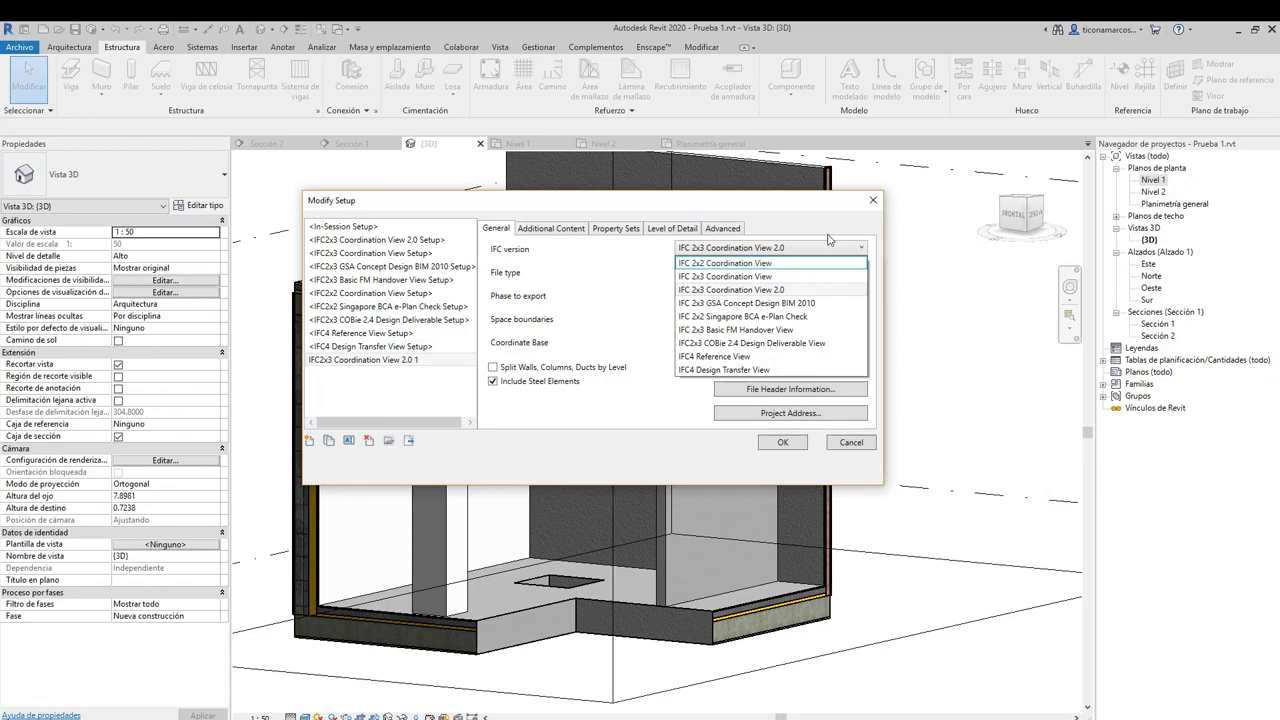
left_click(662, 271)
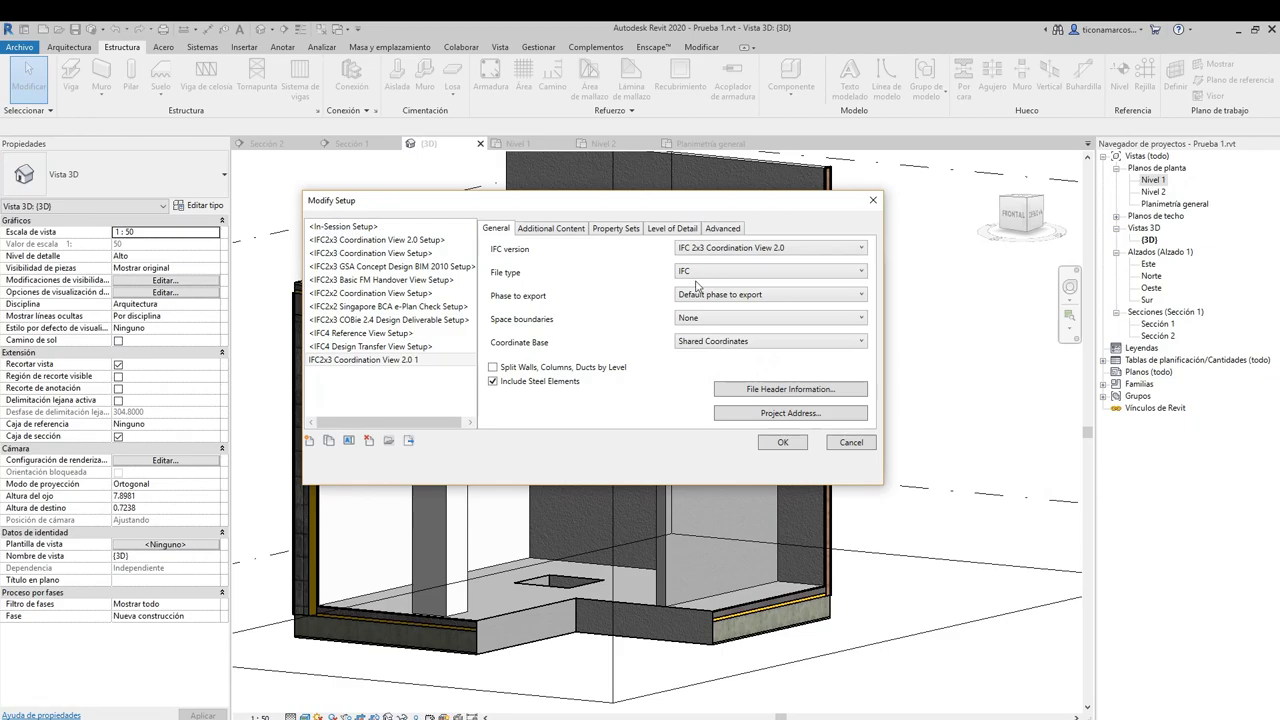
left_click(791, 273)
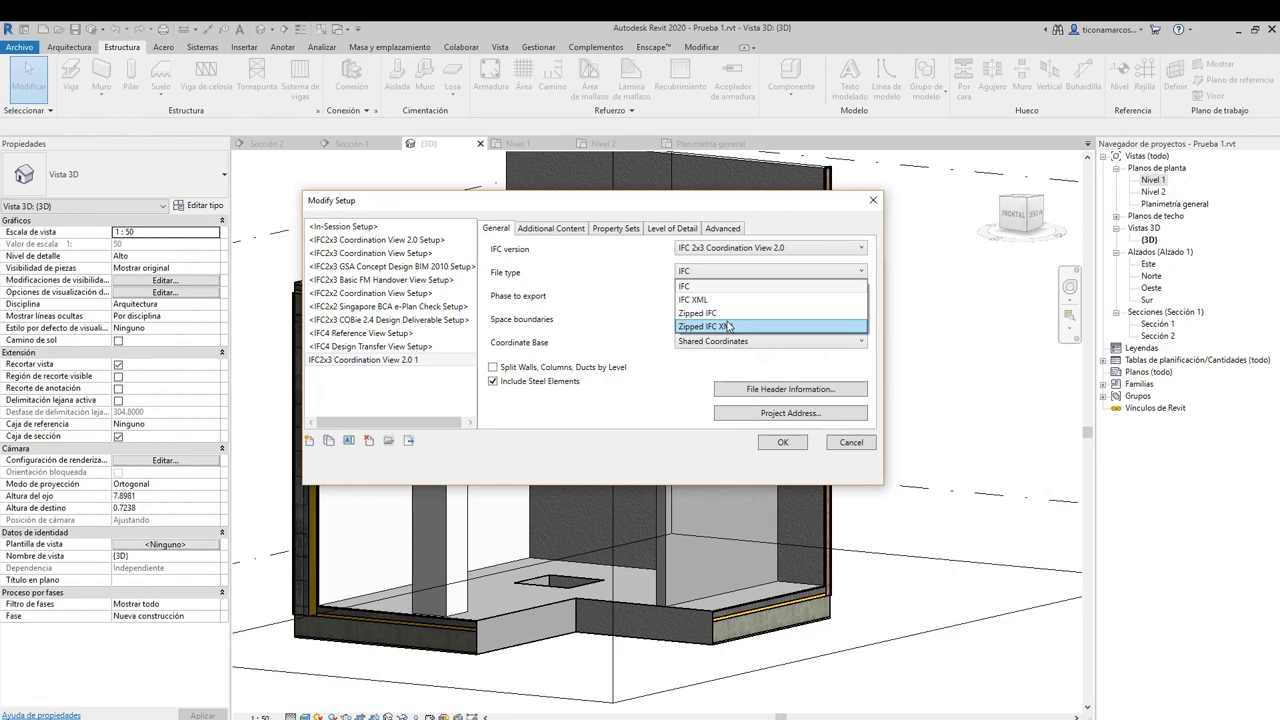
left_click(668, 276)
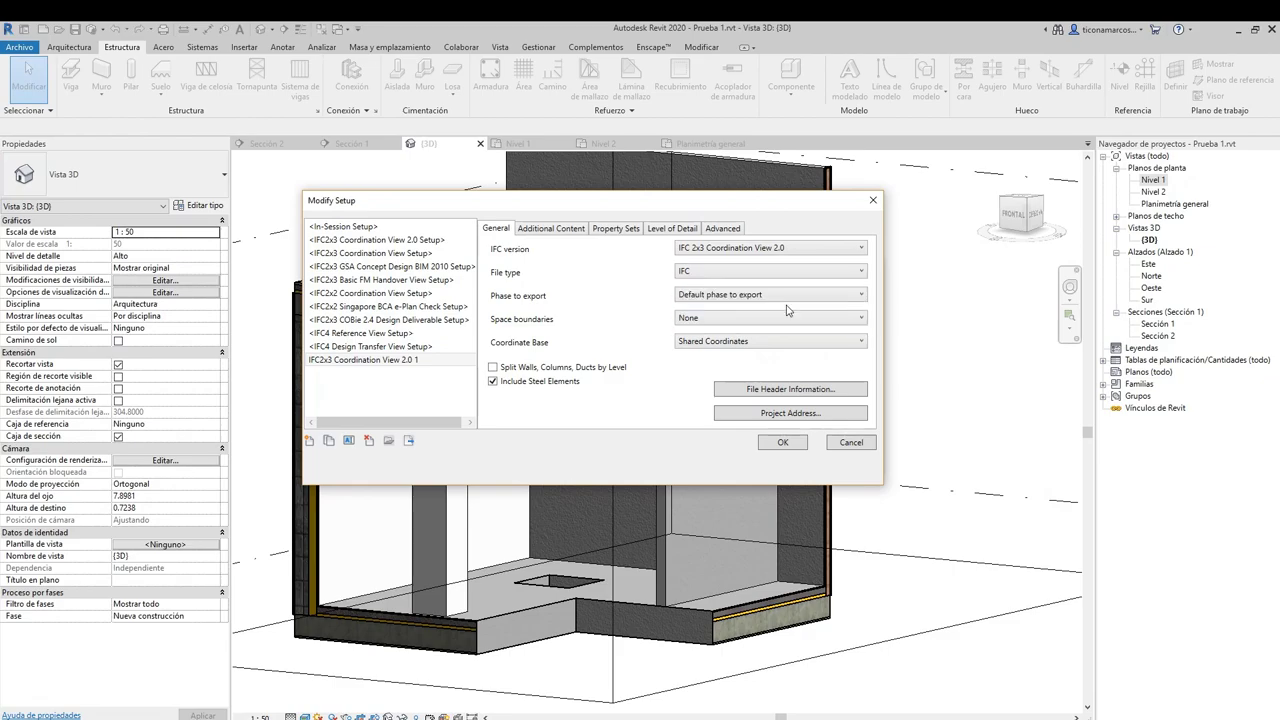
left_click(724, 296)
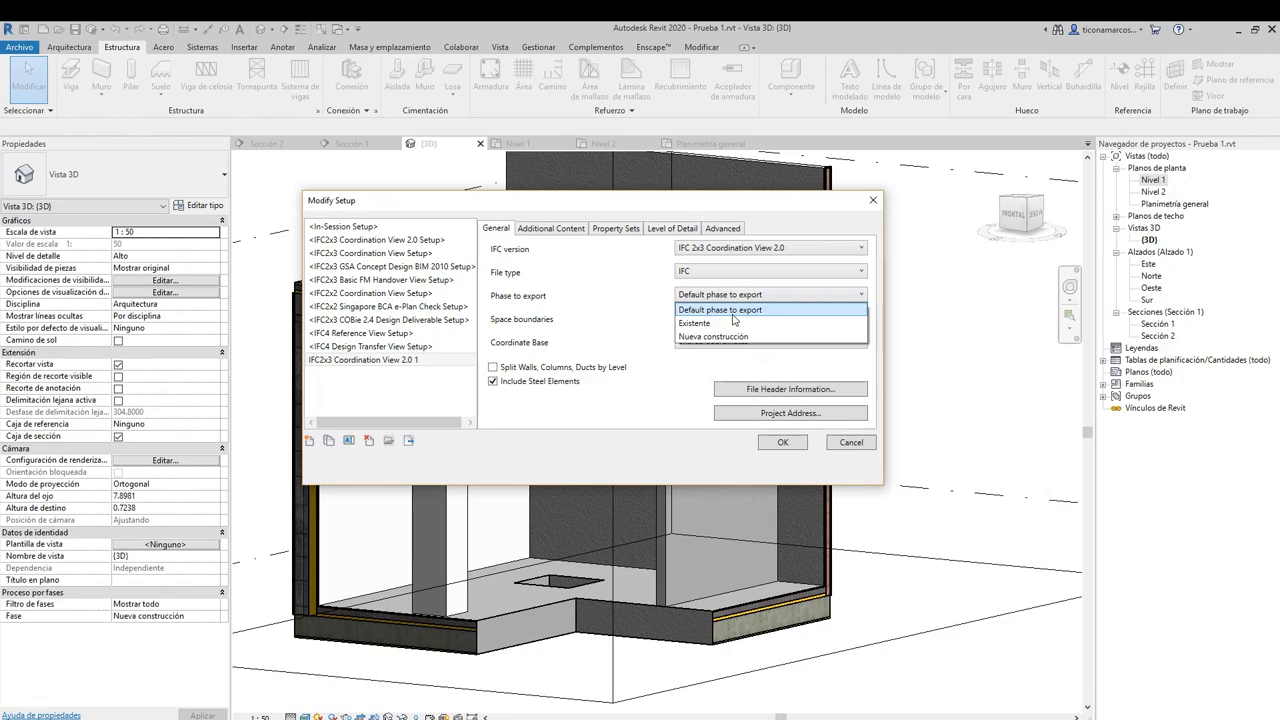
left_click(743, 314)
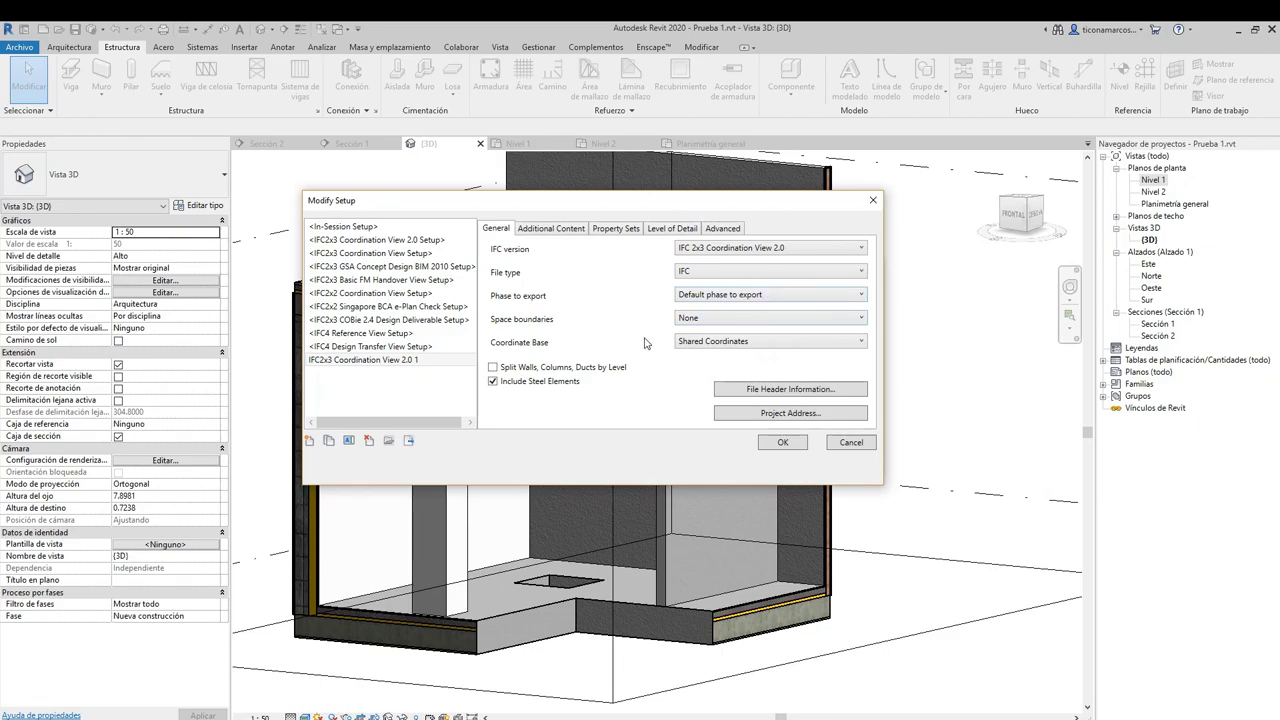
left_click(712, 320)
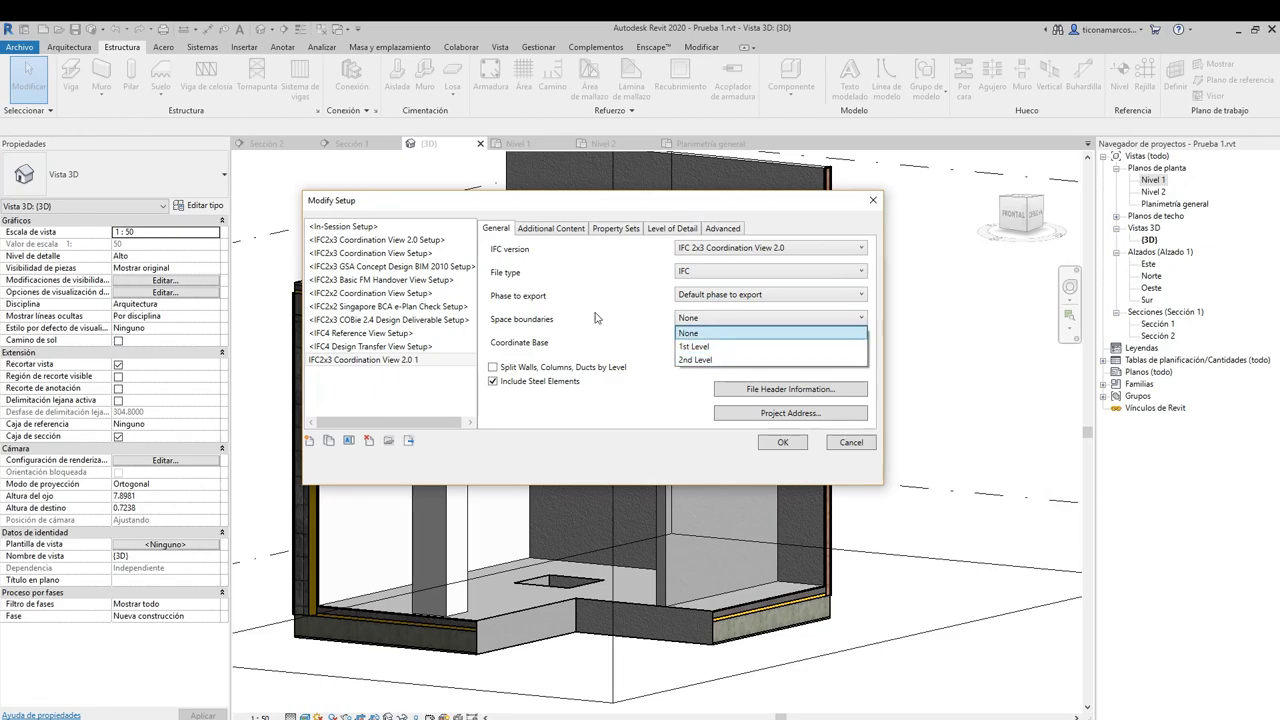
left_click(700, 333)
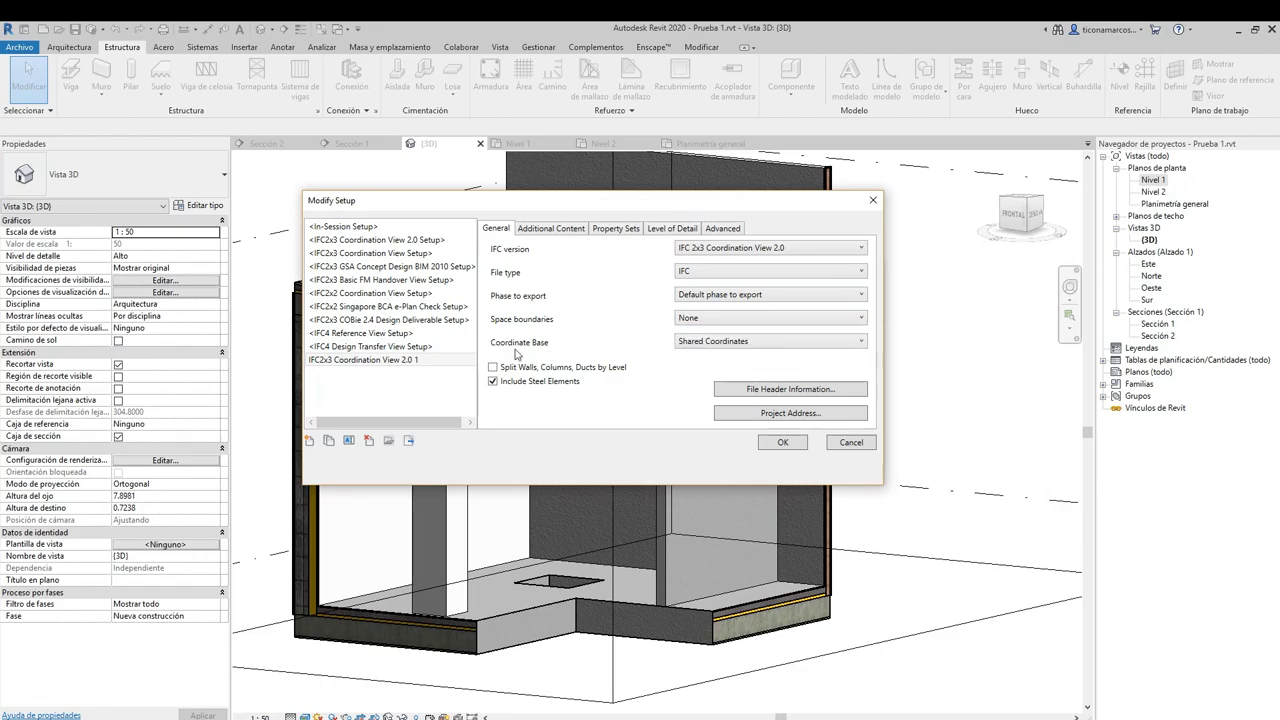
left_click(748, 343)
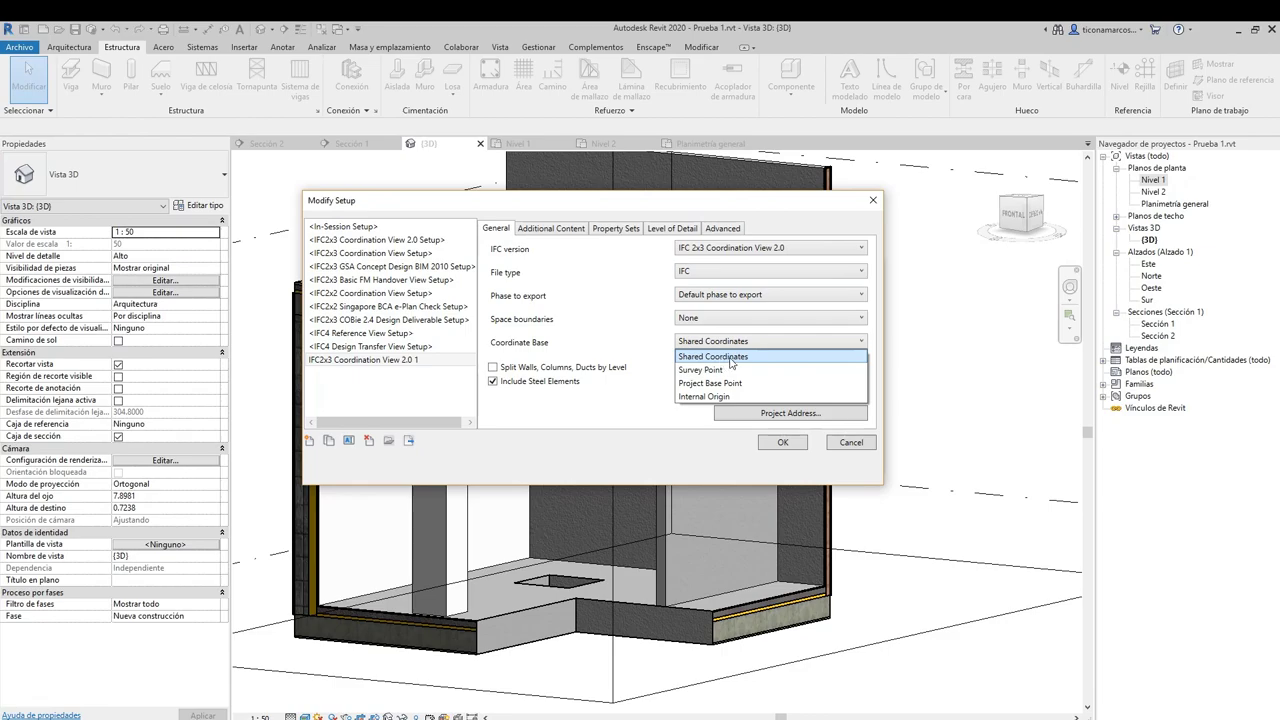
left_click(716, 362)
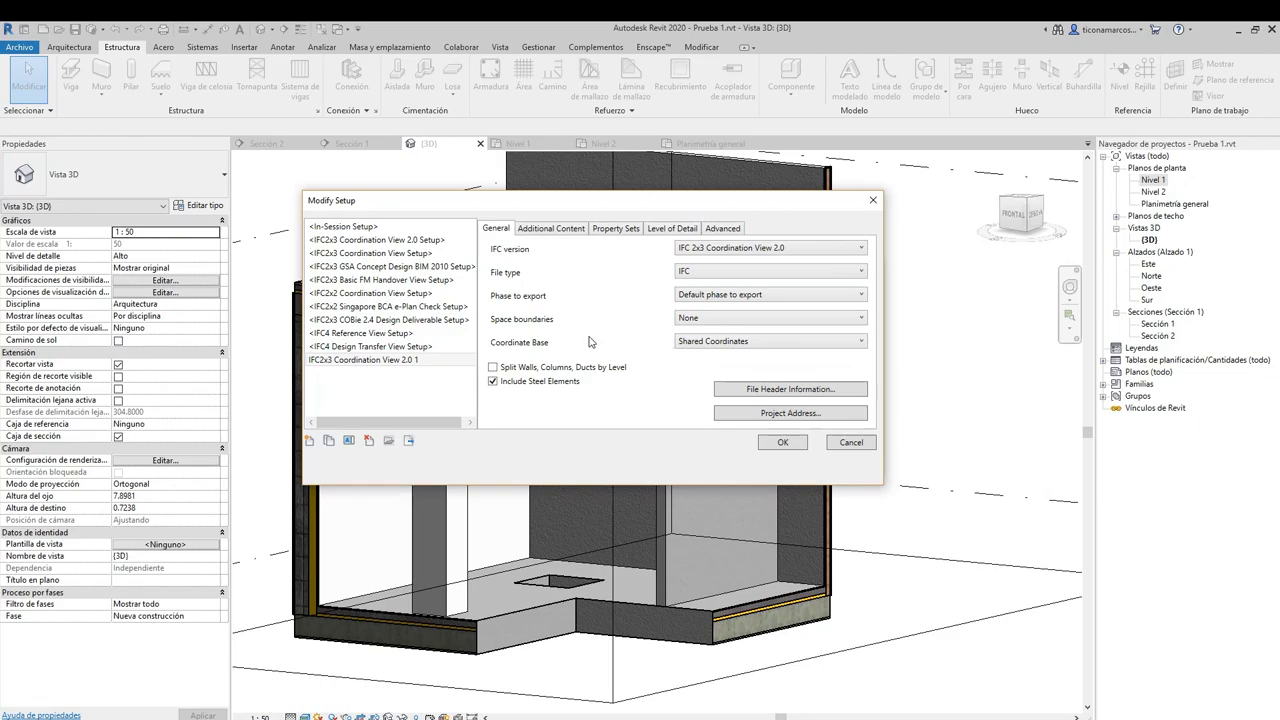
Enable splitting walls, columns and ducts by level, and enable exporting 2D plan view elements in the new export setup
left_click(494, 369)
left_click_drag(576, 205, 568, 456)
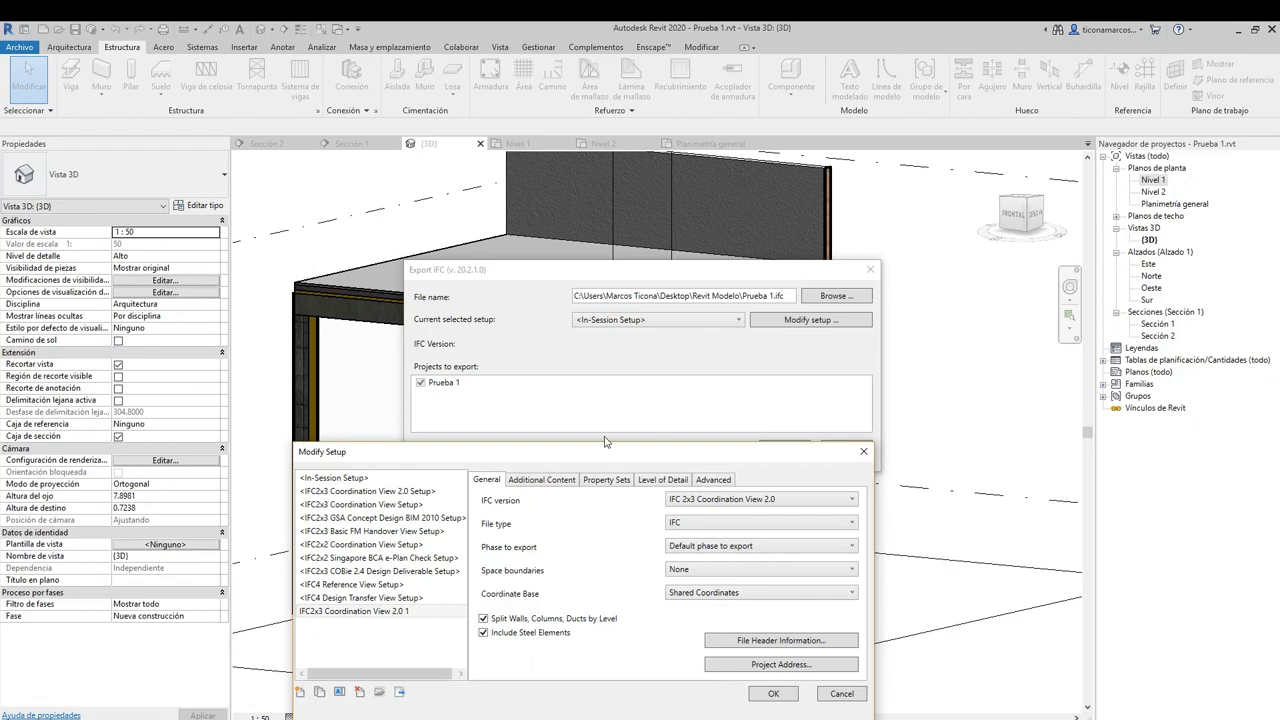
left_click_drag(608, 452, 688, 285)
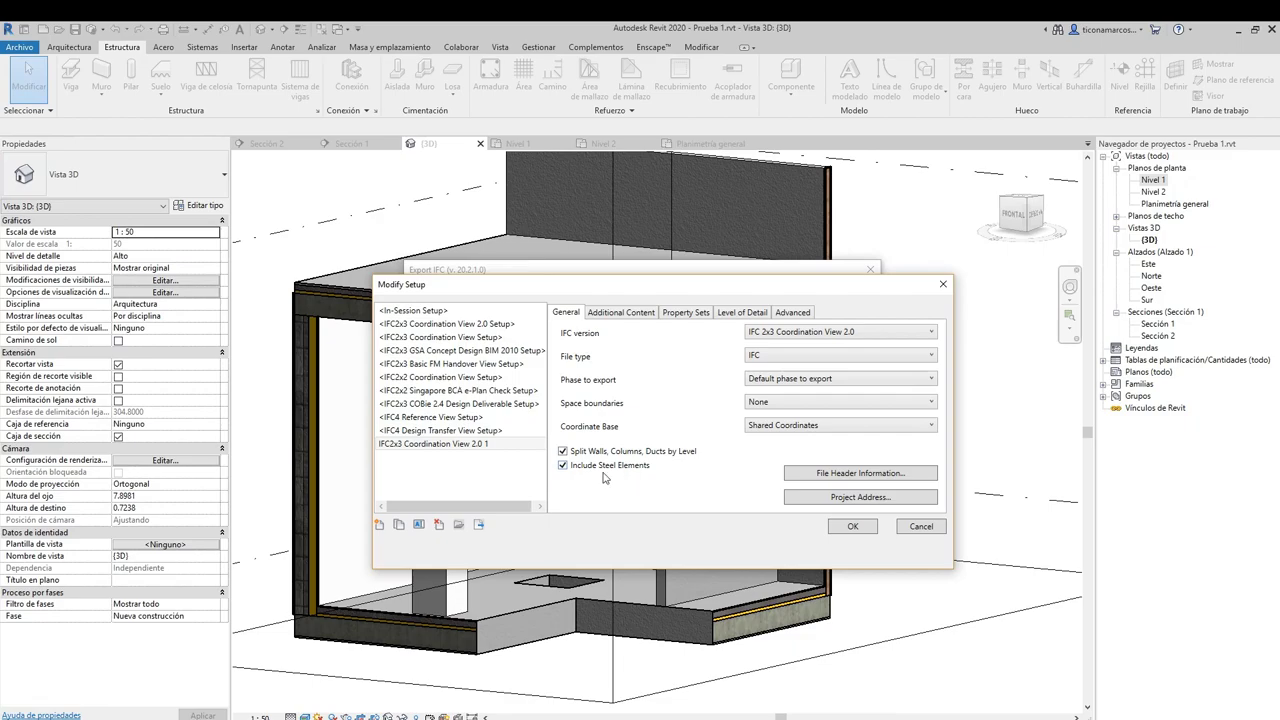
left_click(618, 318)
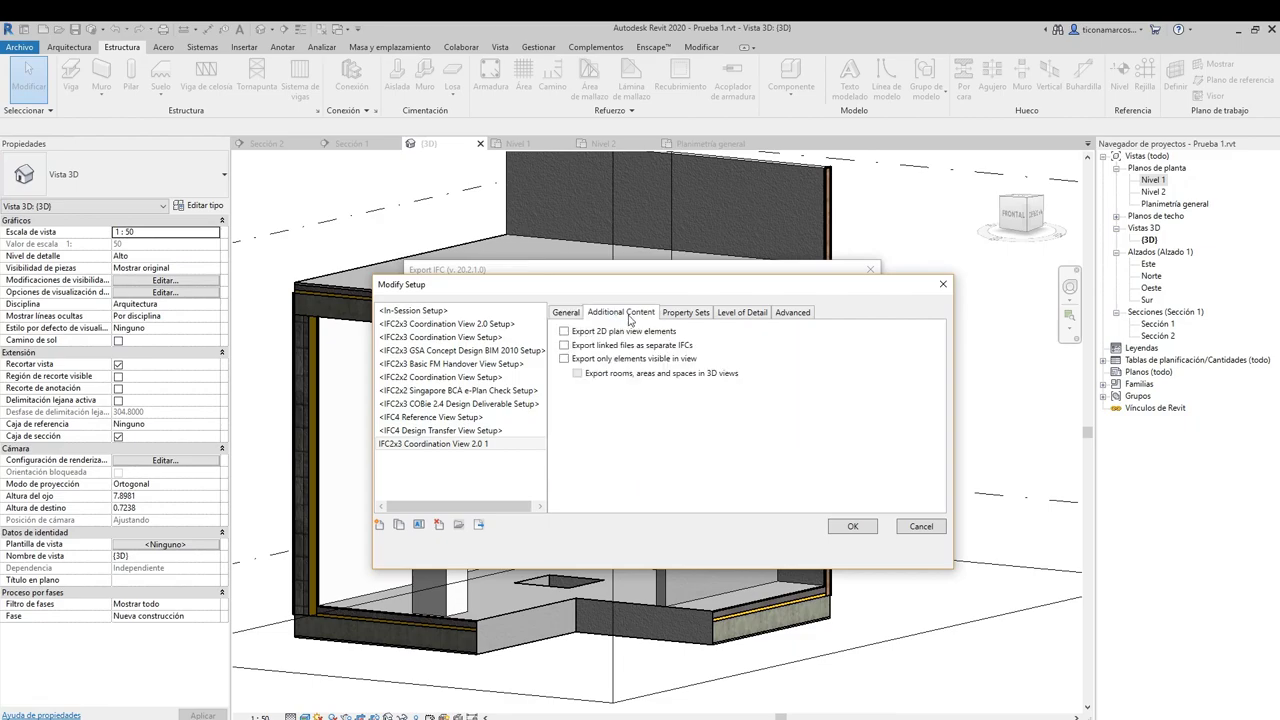
left_click(596, 334)
Enable exporting Revit property sets and set the level of detail for element geometry to Medium
left_click(684, 312)
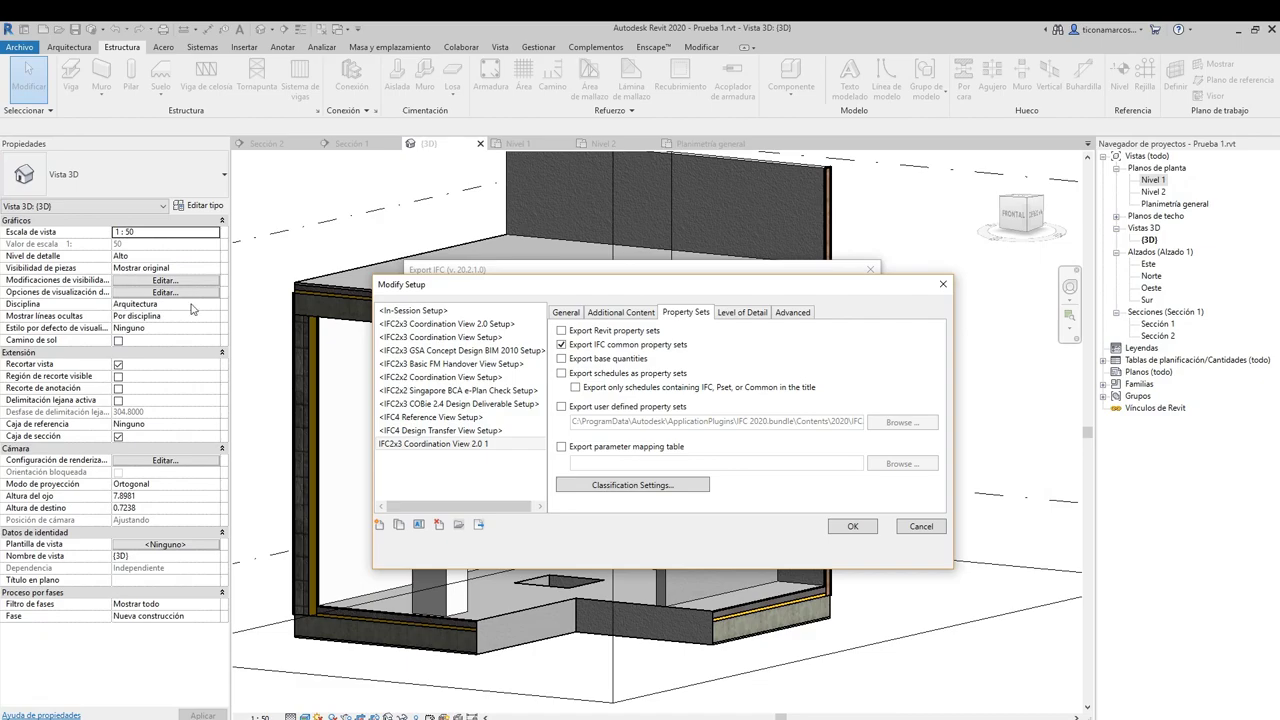
left_click(562, 331)
left_click(741, 314)
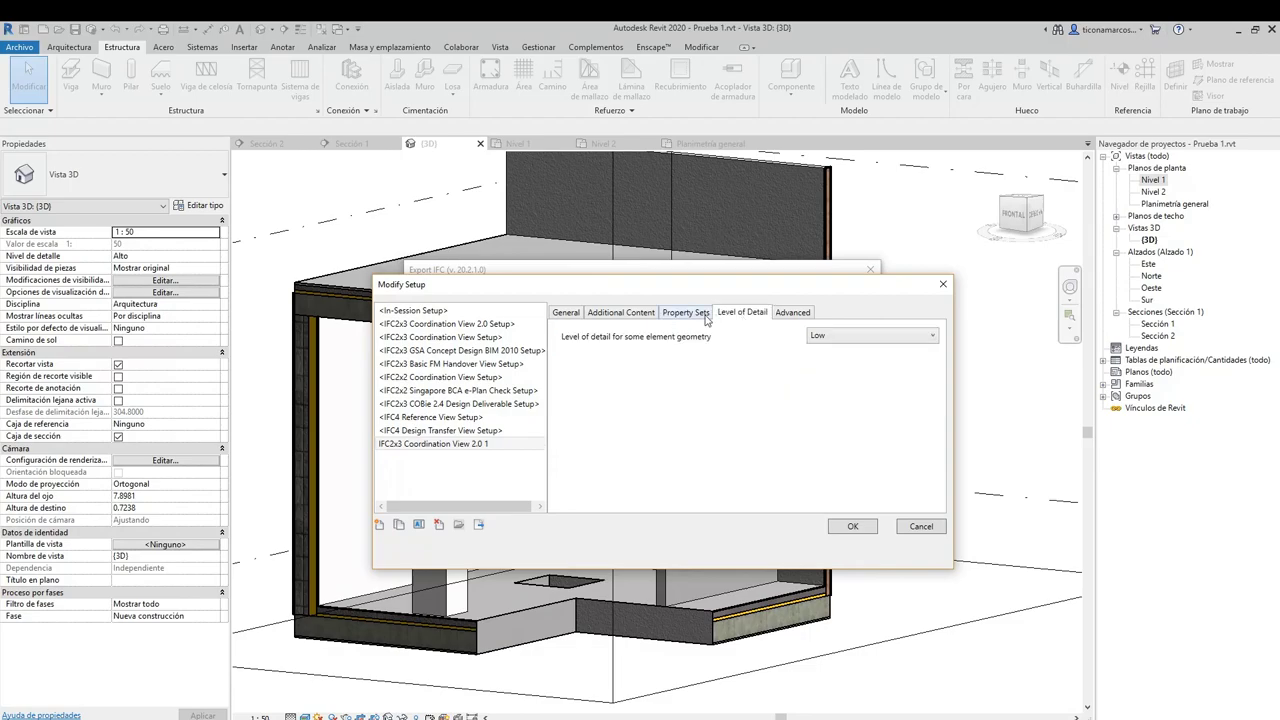
left_click(848, 338)
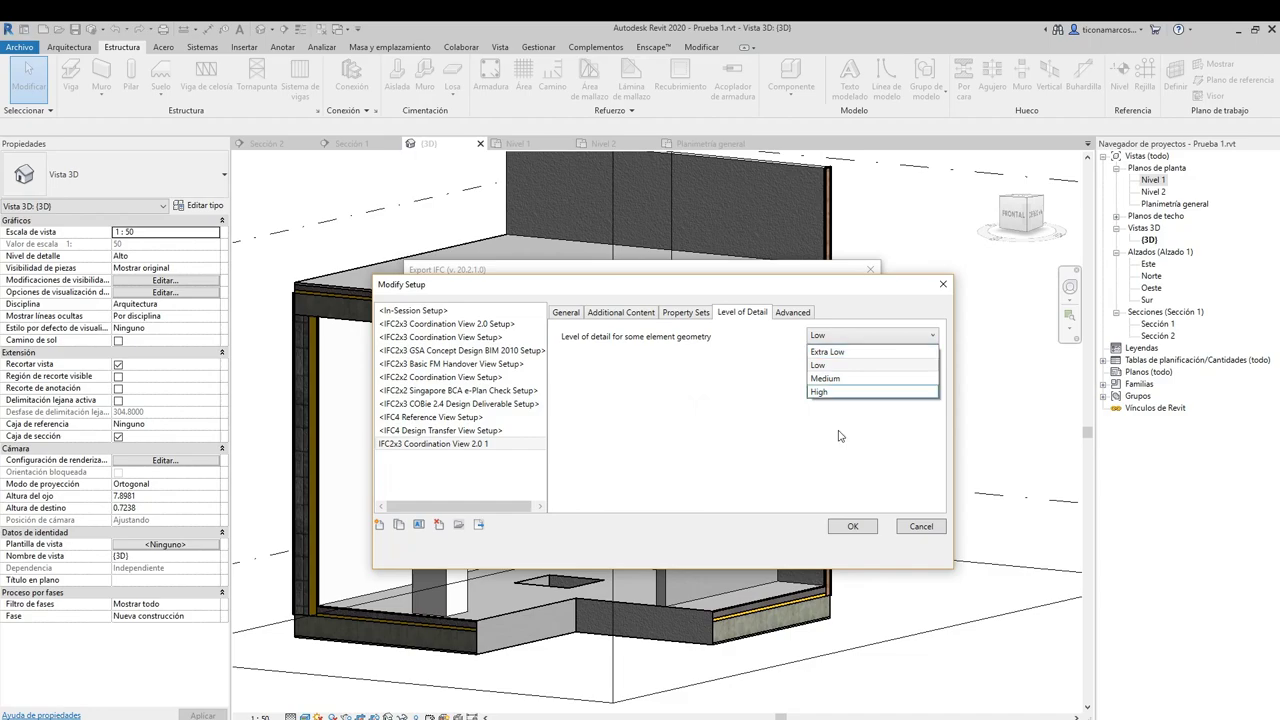
left_click(827, 378)
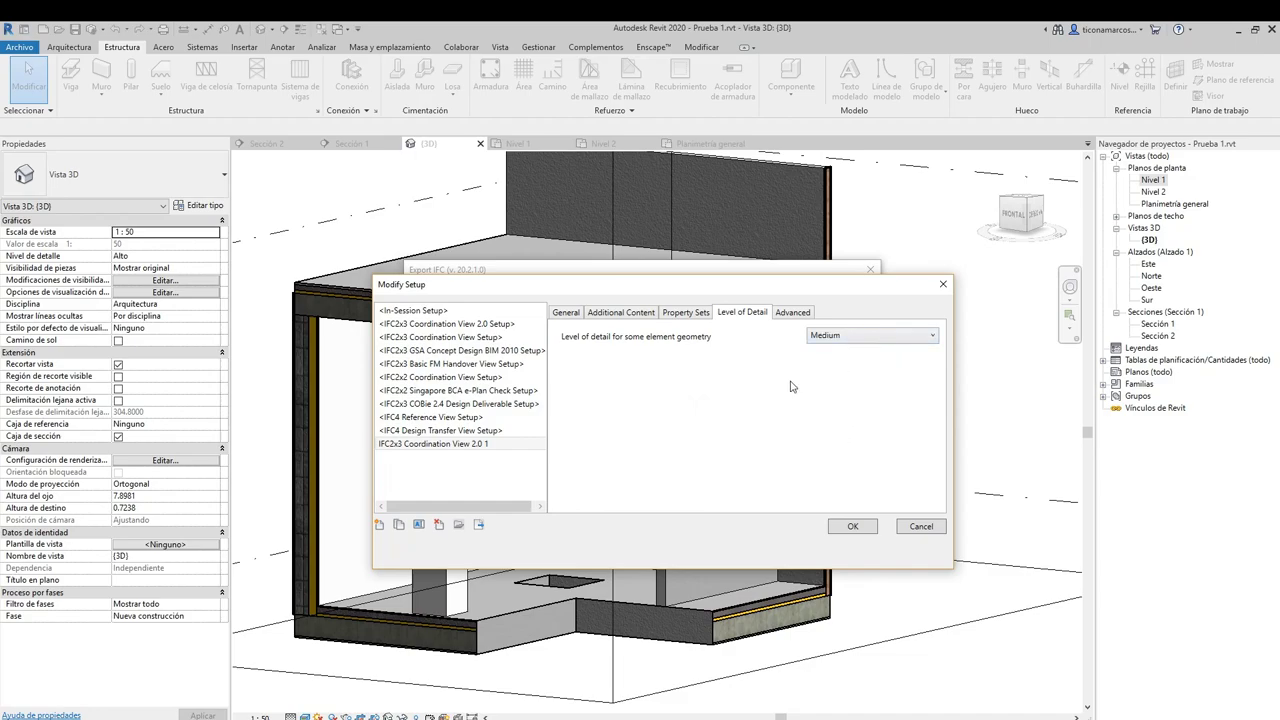
Review the advanced options of the new export setup, accept it, and export the Prueba 1 project to IFC
left_click(789, 318)
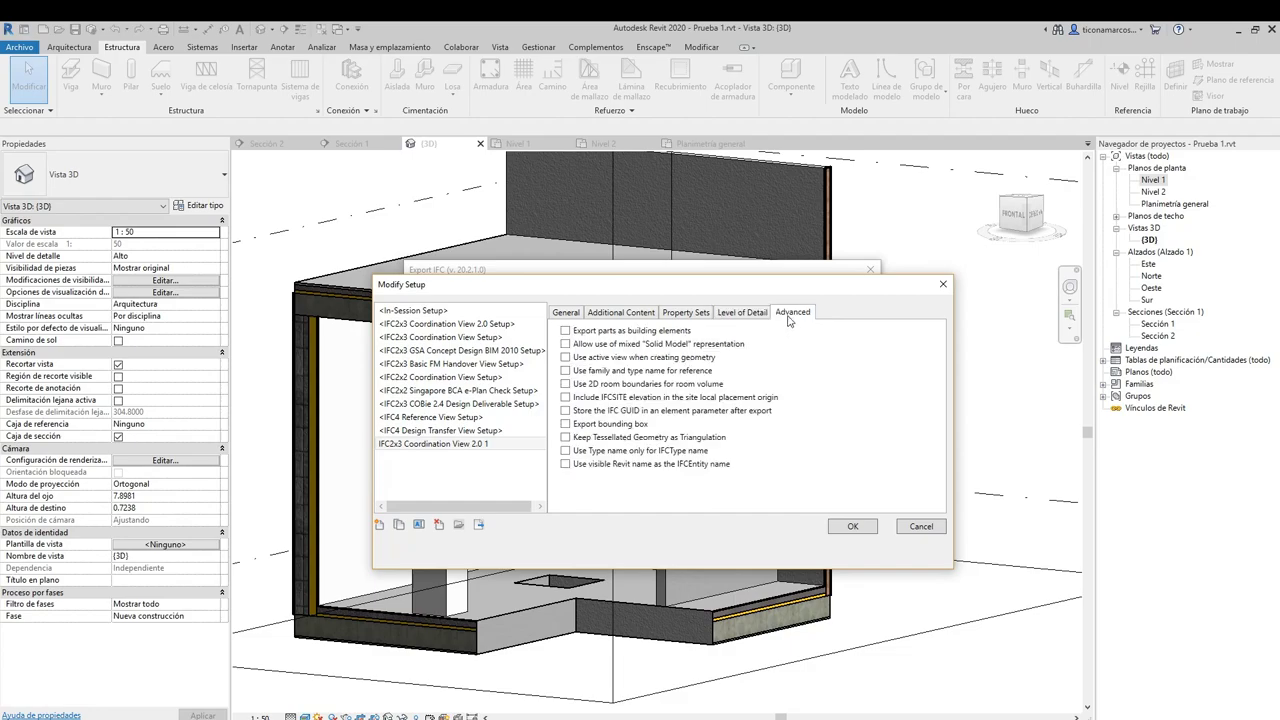
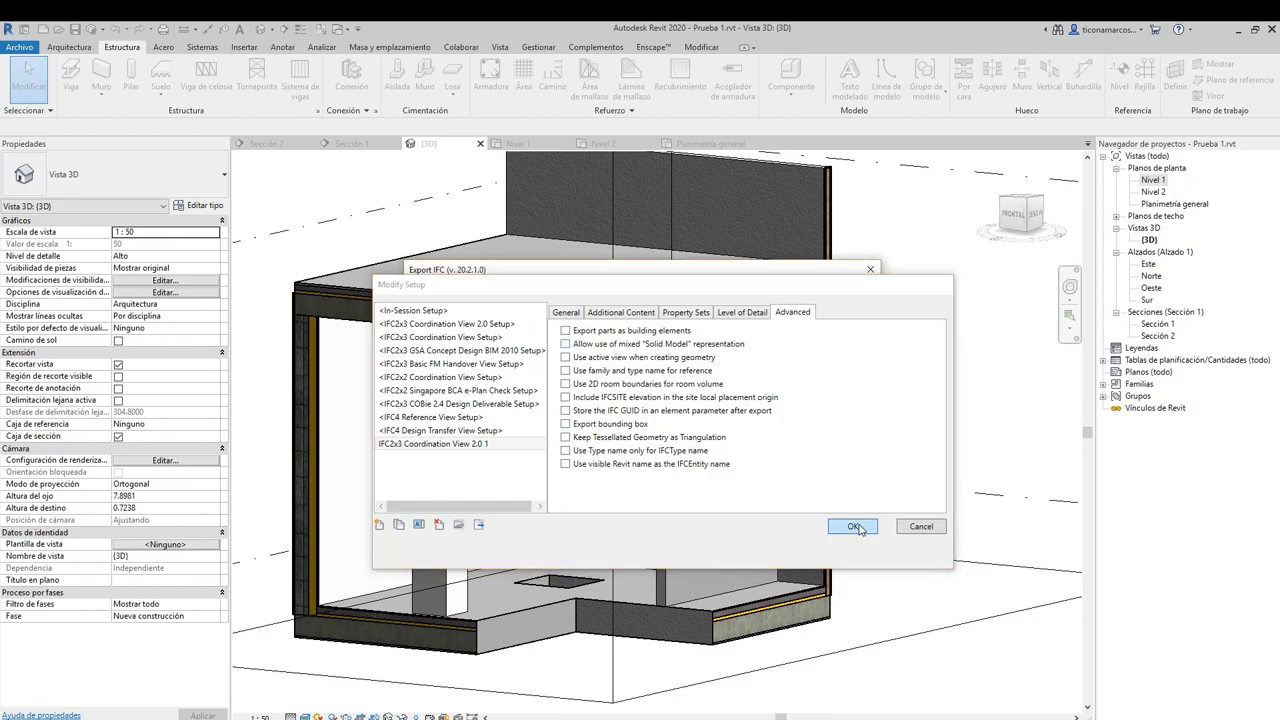
left_click(855, 527)
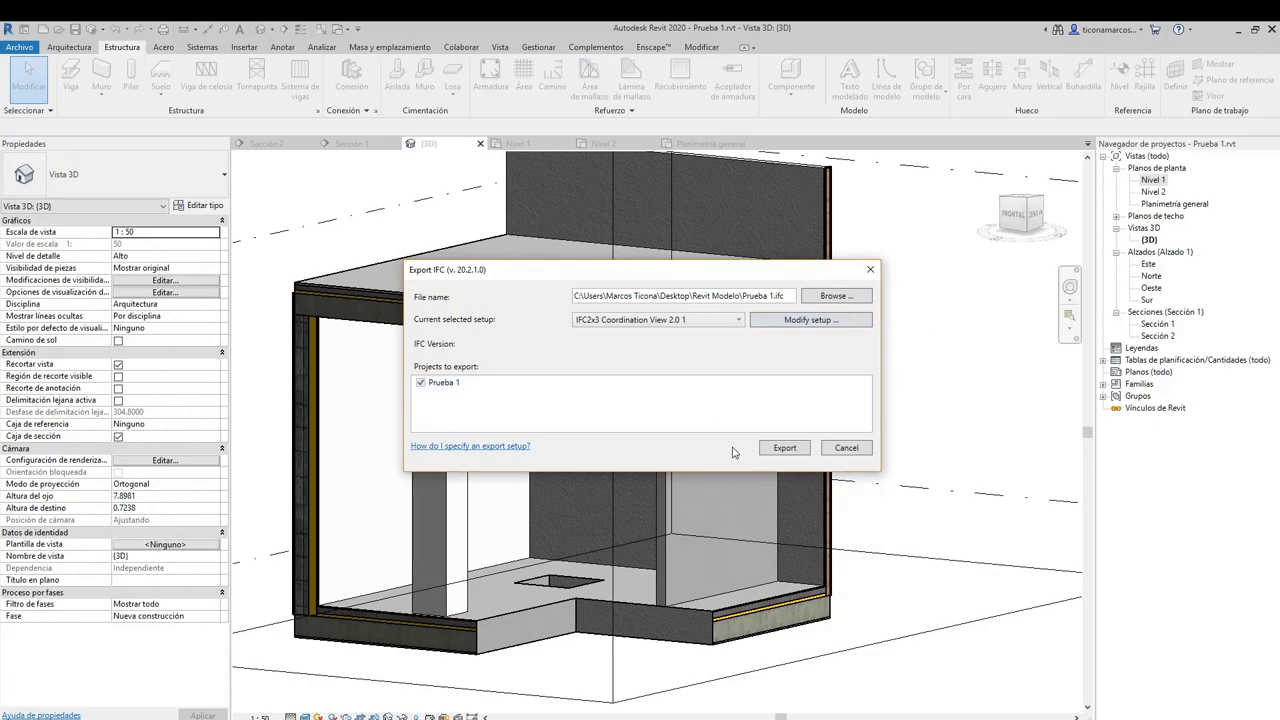
left_click(789, 449)
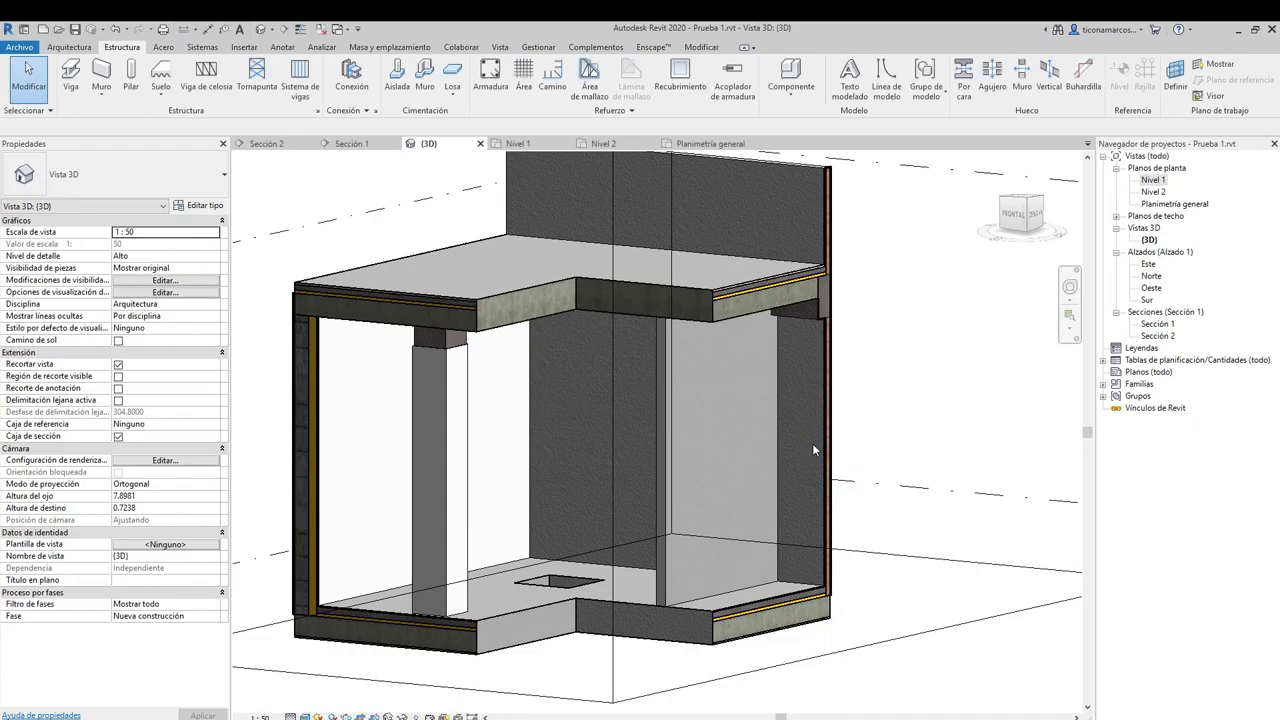
scroll(812, 443, "down", 5)
middle_click_drag(845, 423, 680, 474)
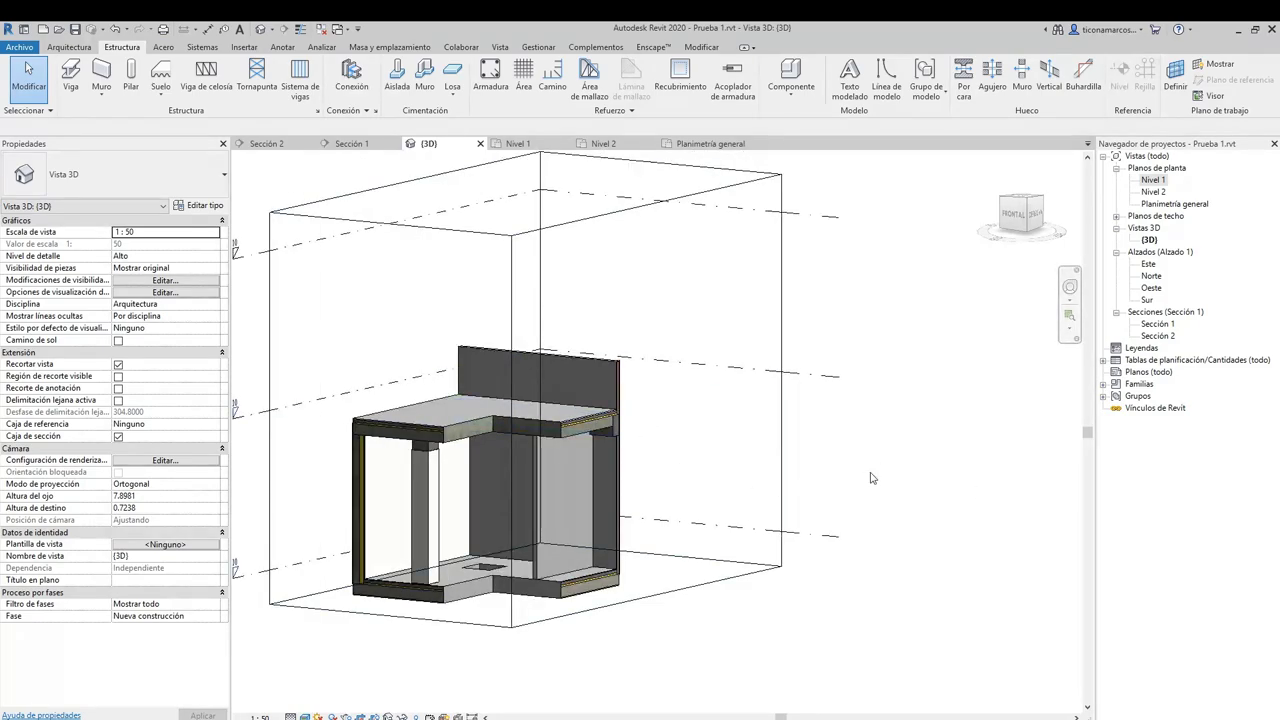
scroll(880, 490, "down", 2)
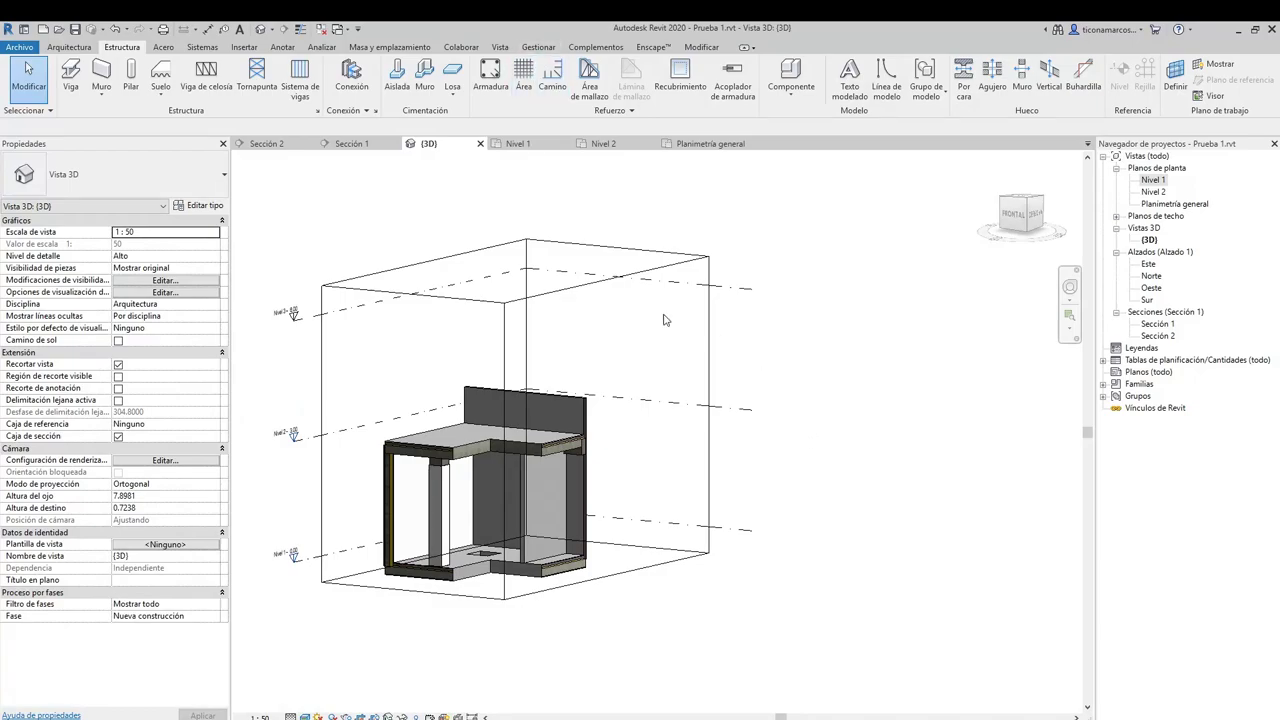
left_click(502, 48)
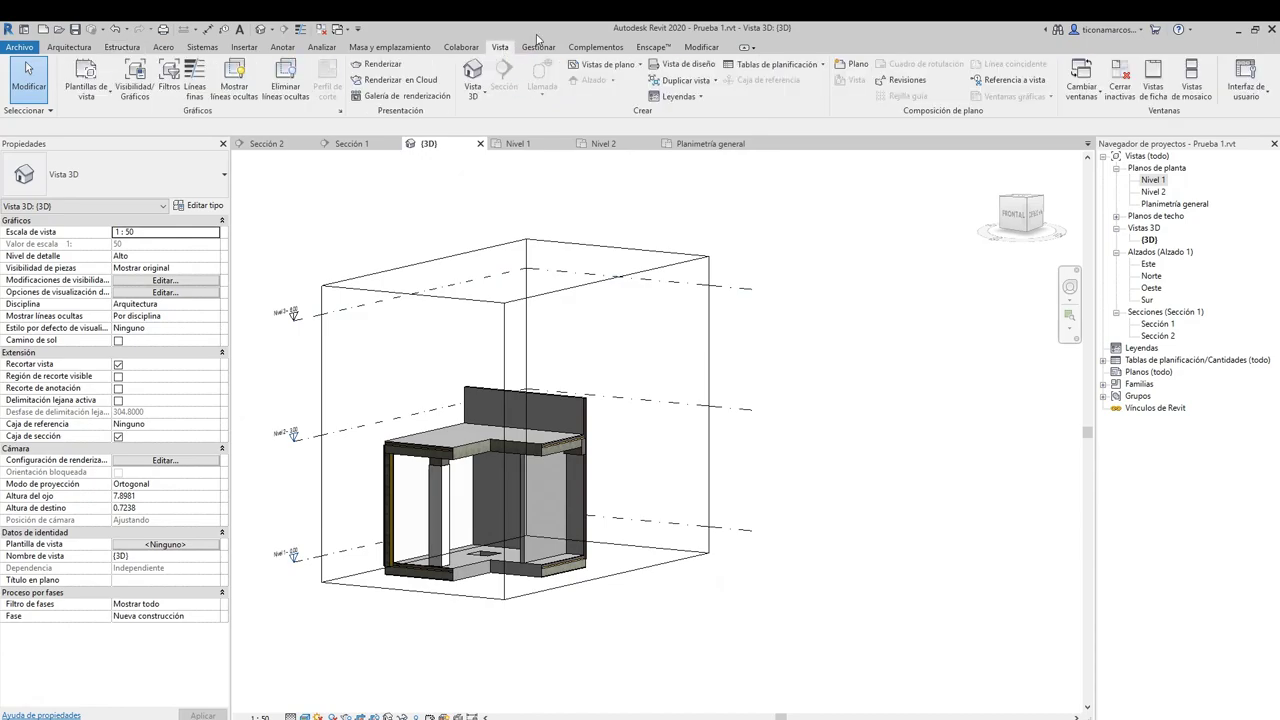
left_click(540, 47)
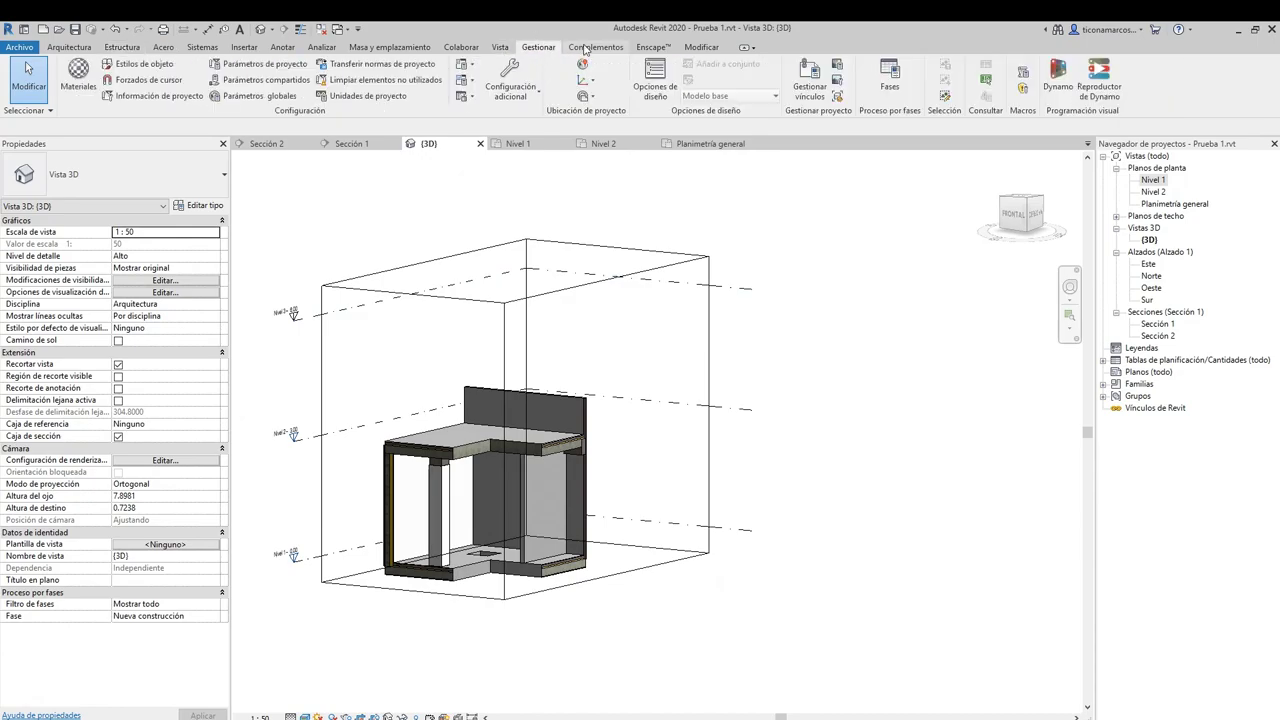
left_click(587, 48)
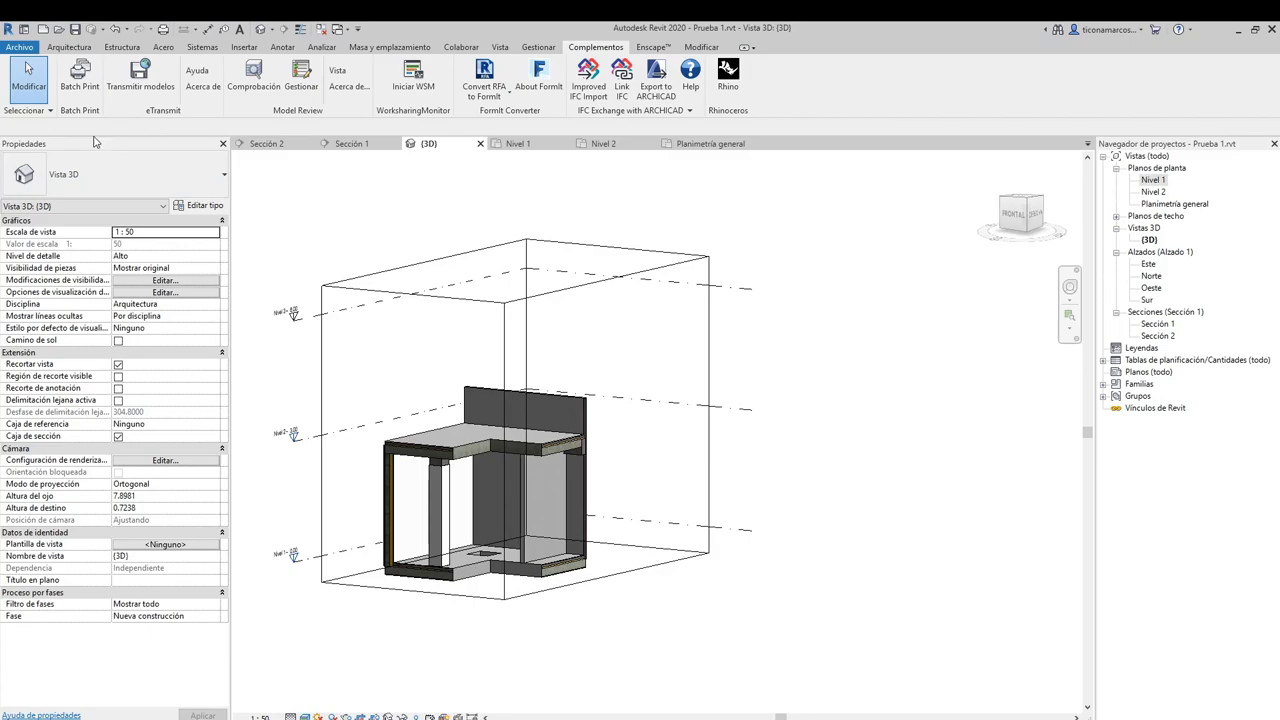
Open the exported Prueba 1.ifc from the Revit Modelo folder as an IFC file and accept the wall warning
left_click(17, 48)
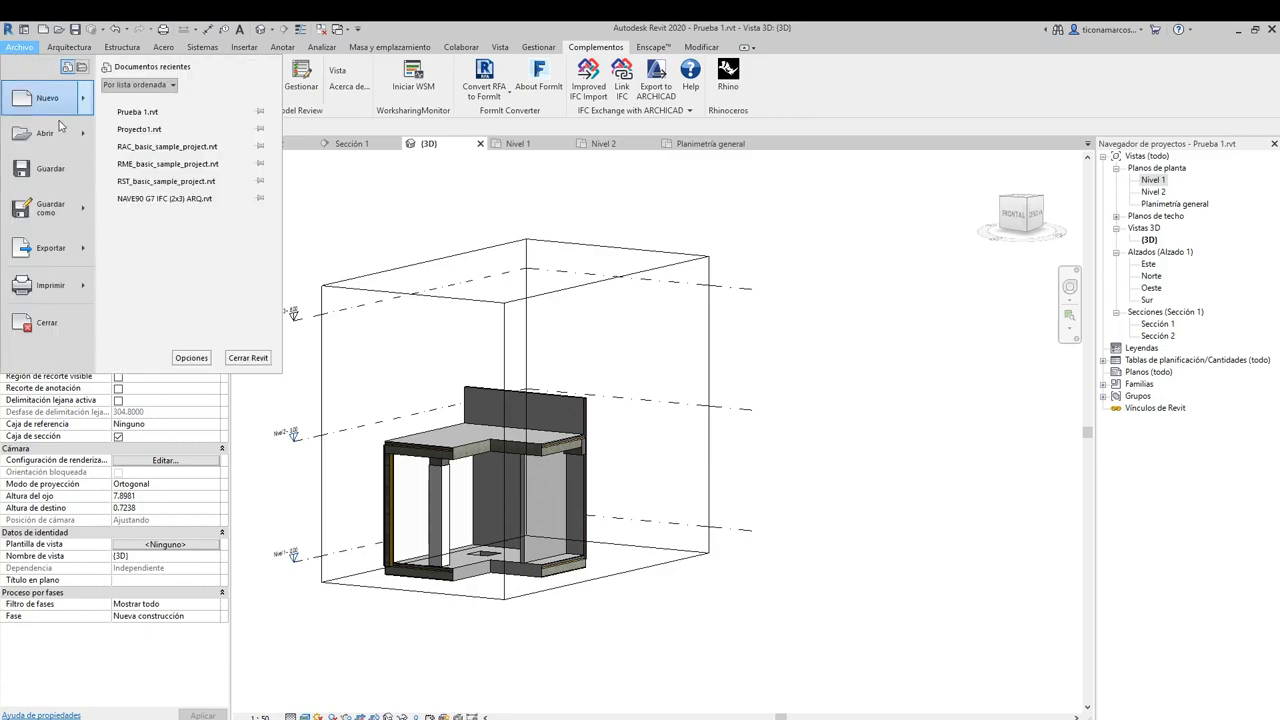
mouse_move(81, 129)
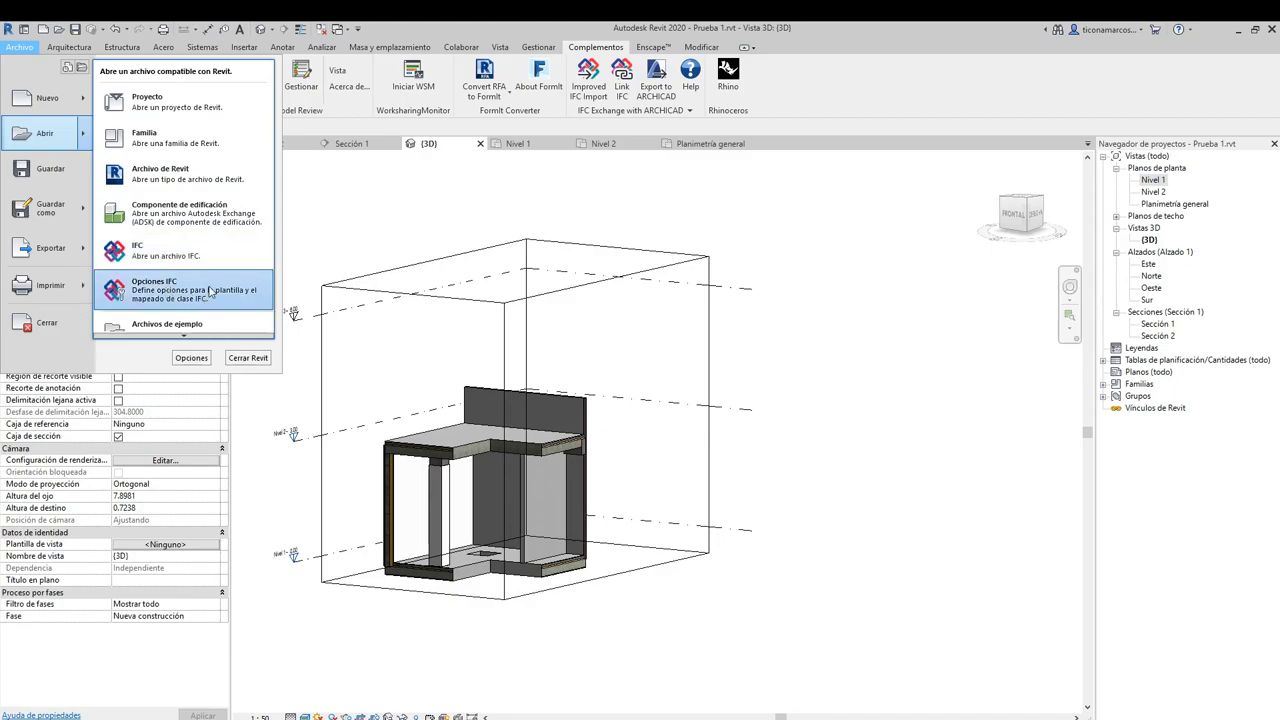
left_click(168, 258)
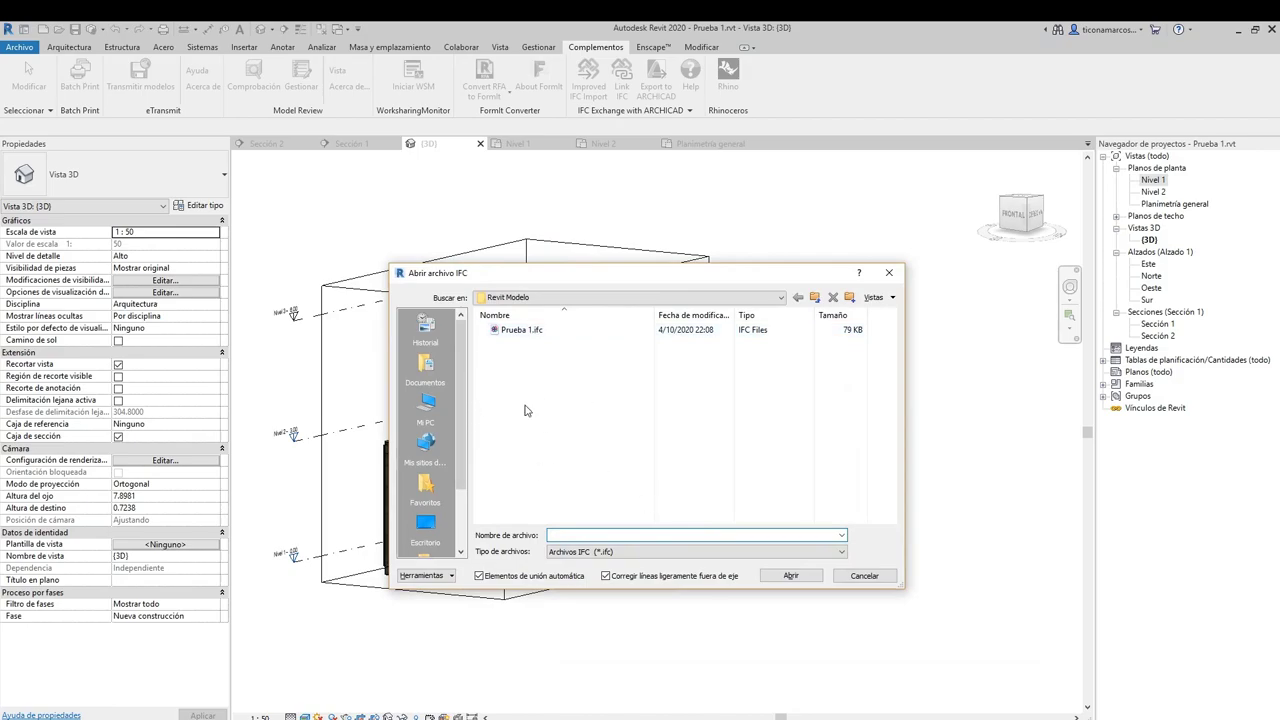
left_click(516, 335)
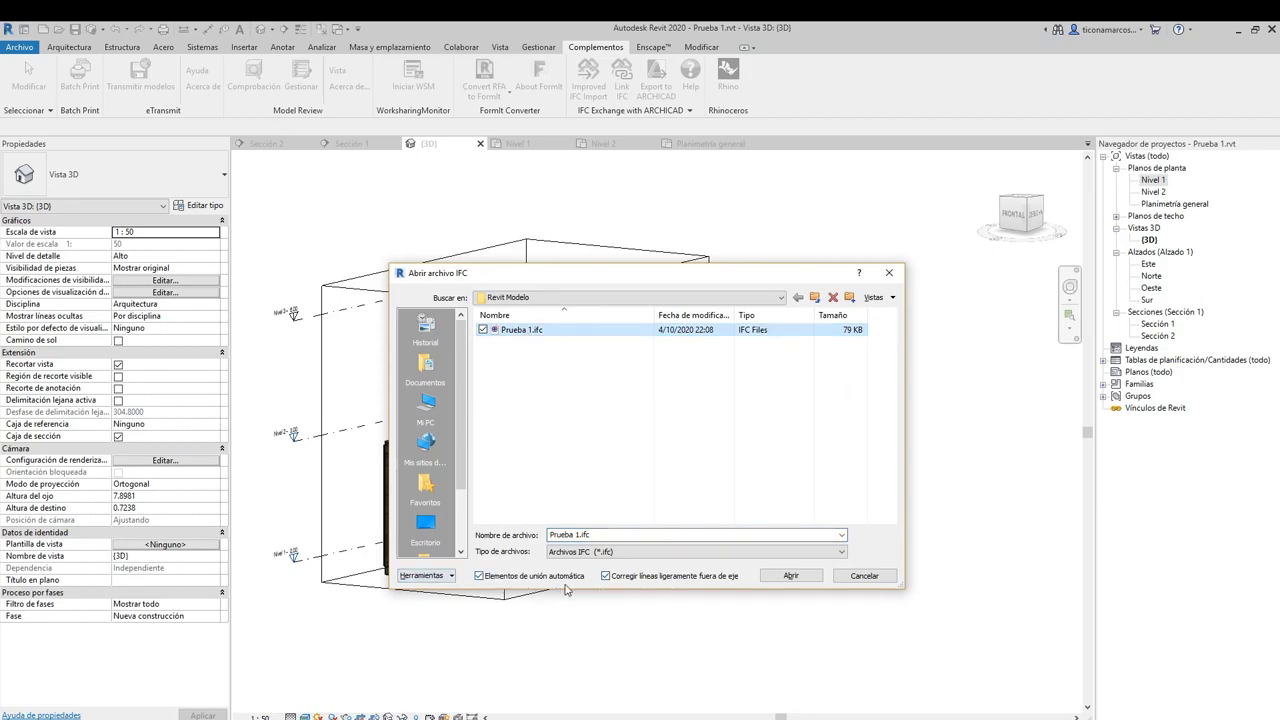
left_click(786, 576)
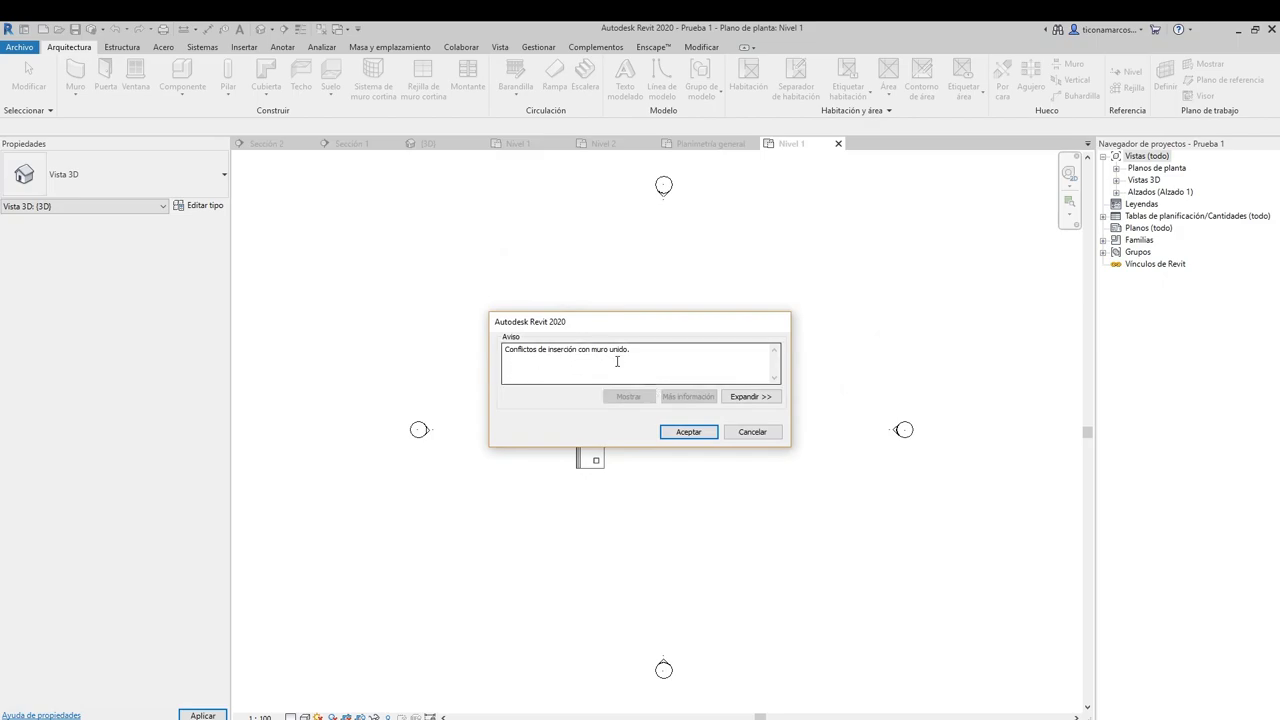
left_click(689, 432)
scroll(600, 432, "up", 5)
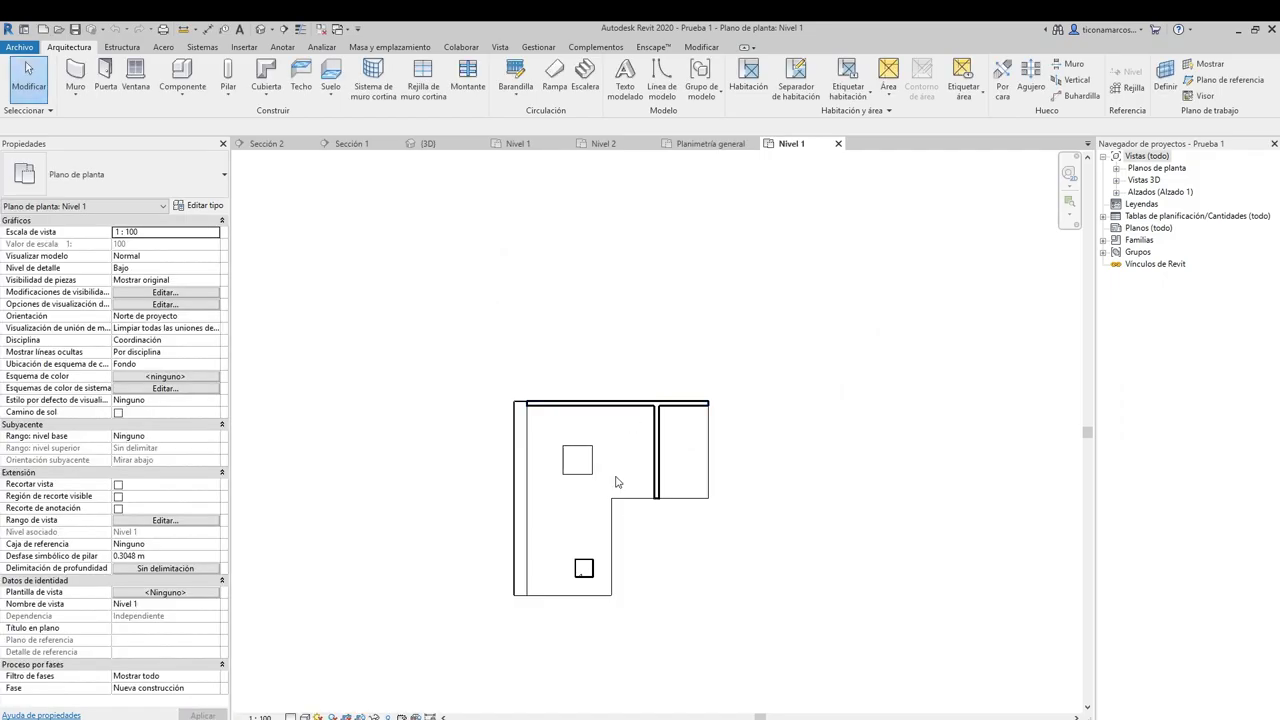
middle_click_drag(511, 404, 415, 365)
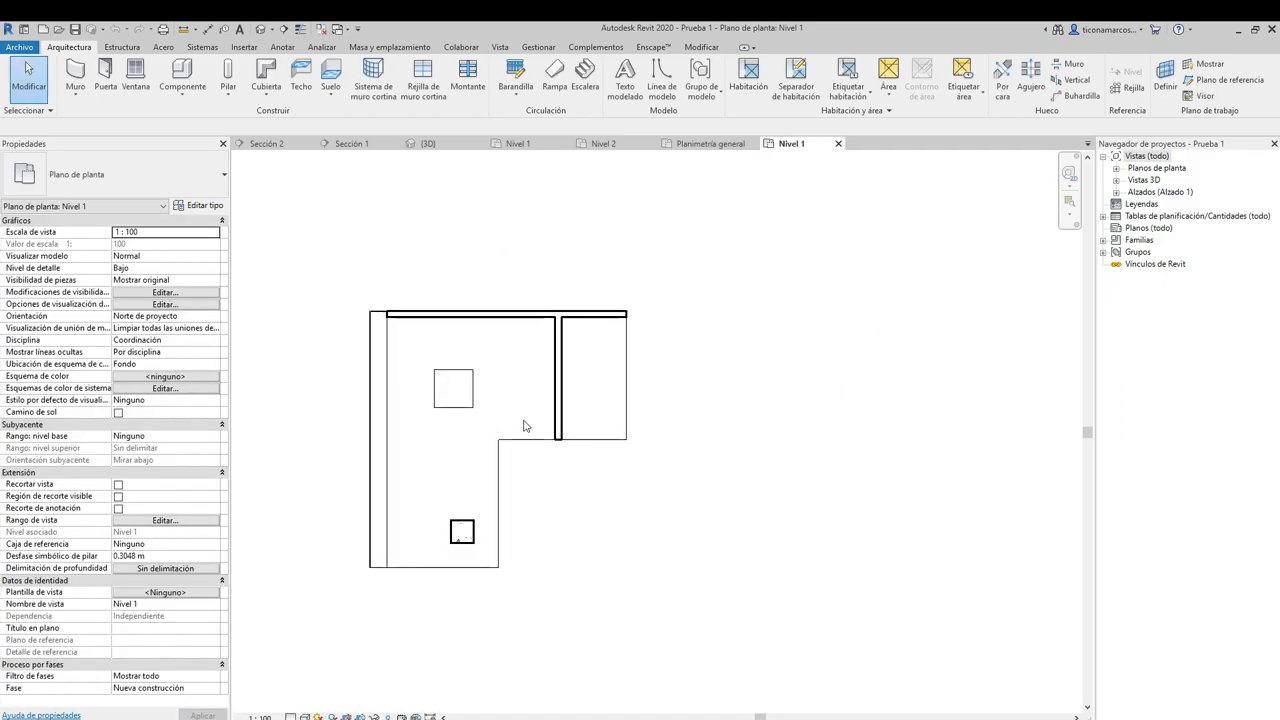
middle_click_drag(493, 433, 532, 434)
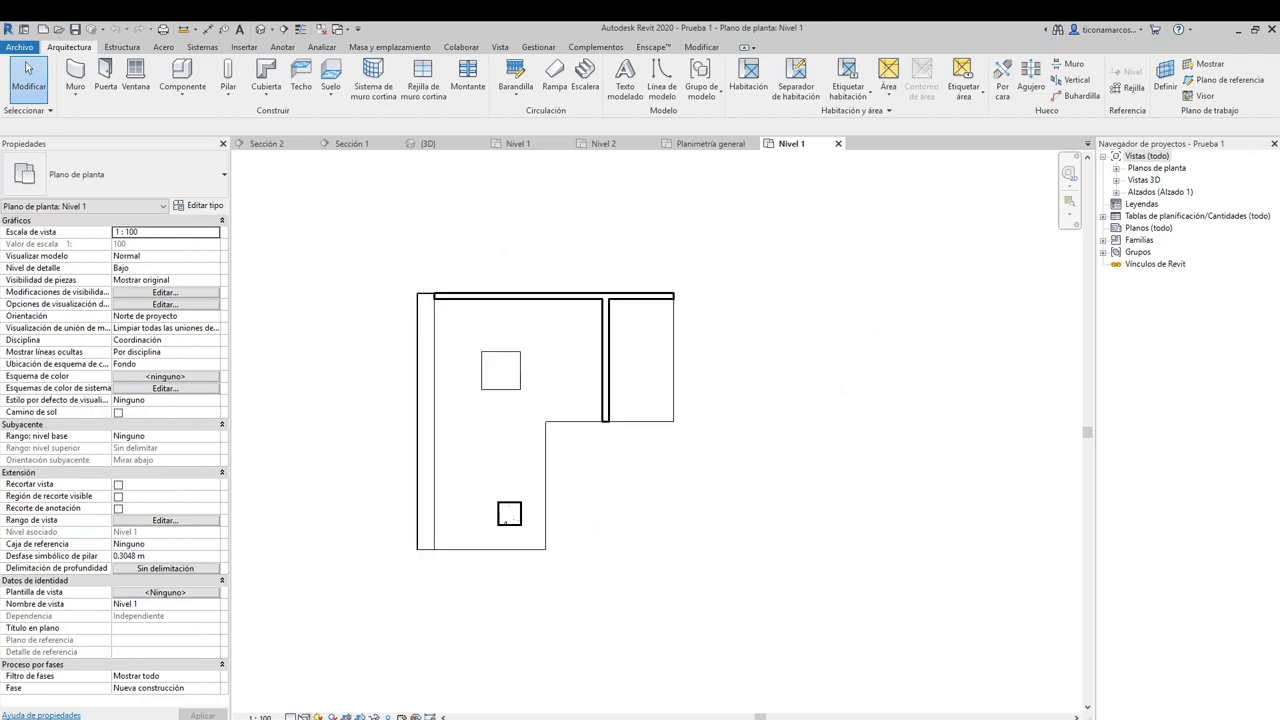
left_click(213, 690)
left_click(213, 690)
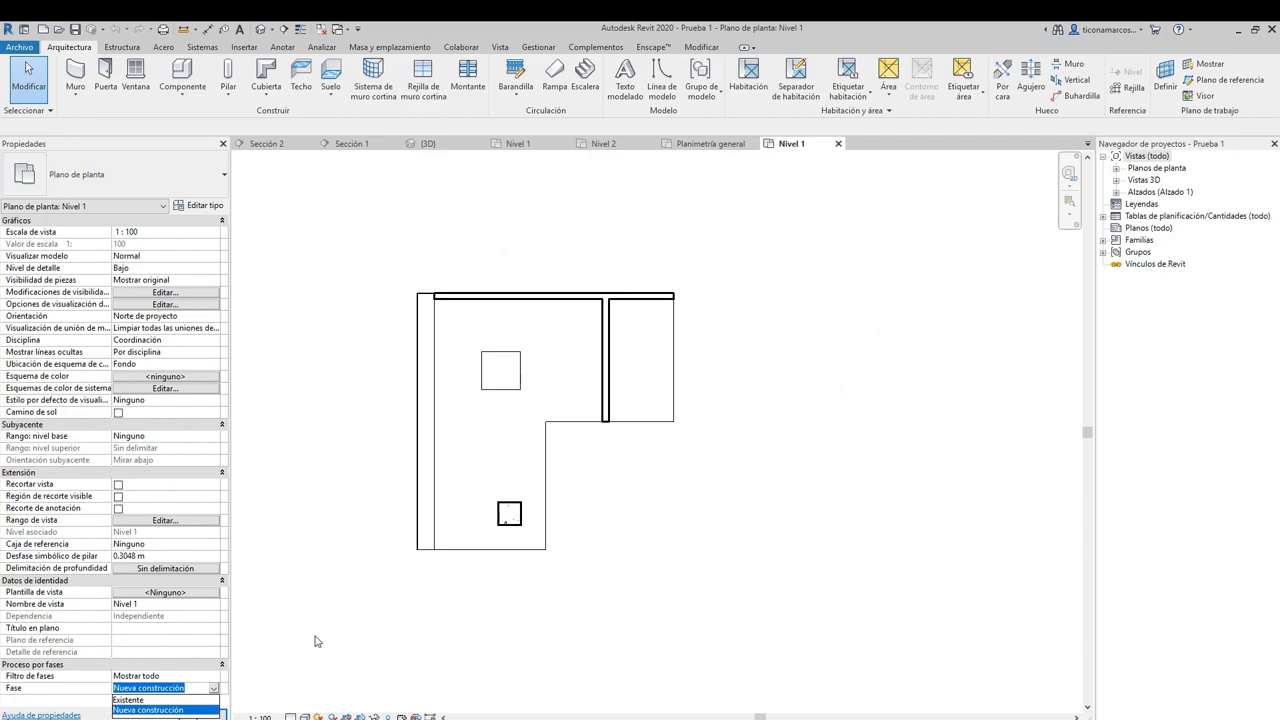
left_click(282, 650)
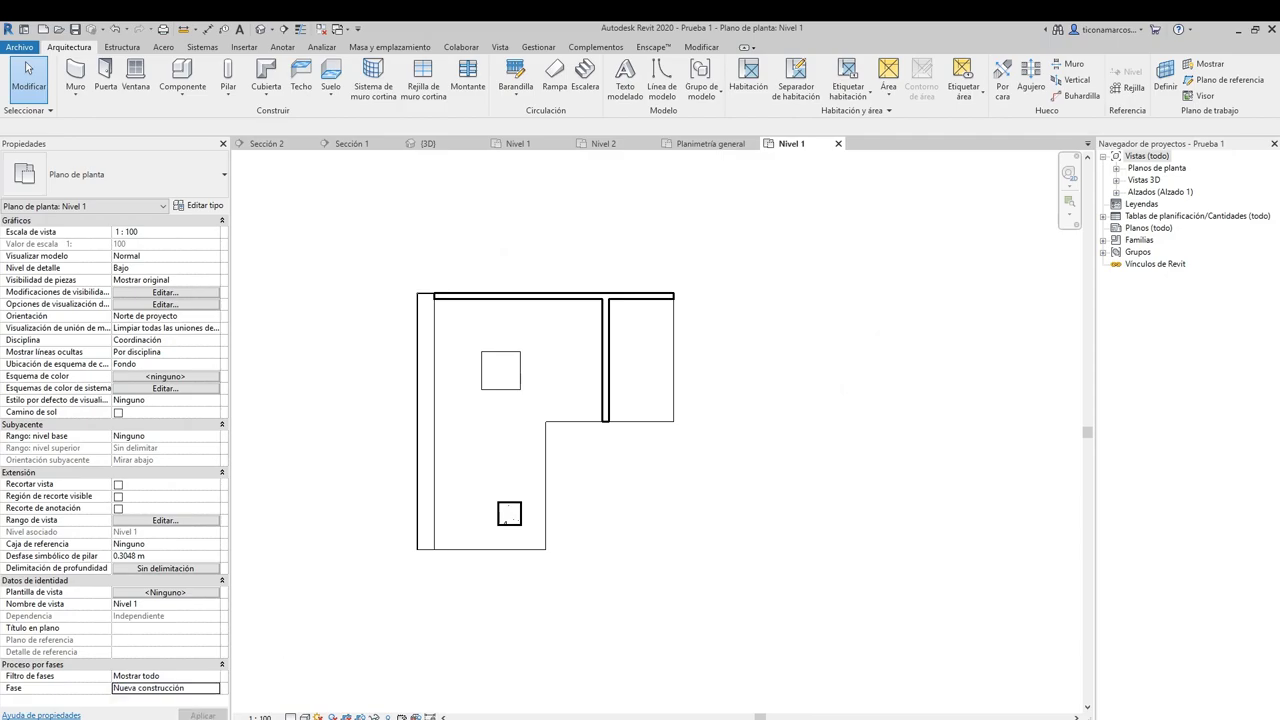
Set the Nivel 1 plan's detail level to Medio and its visual style to Realista
left_click(290, 717)
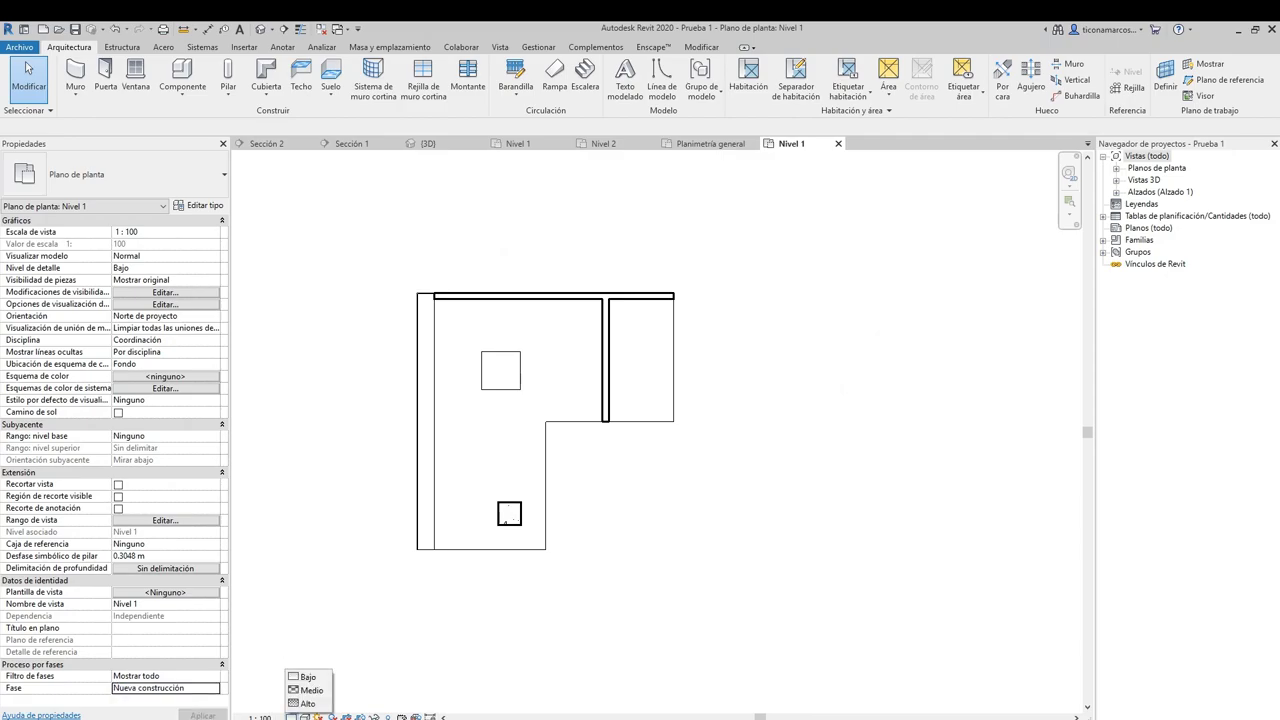
left_click(310, 691)
left_click(310, 717)
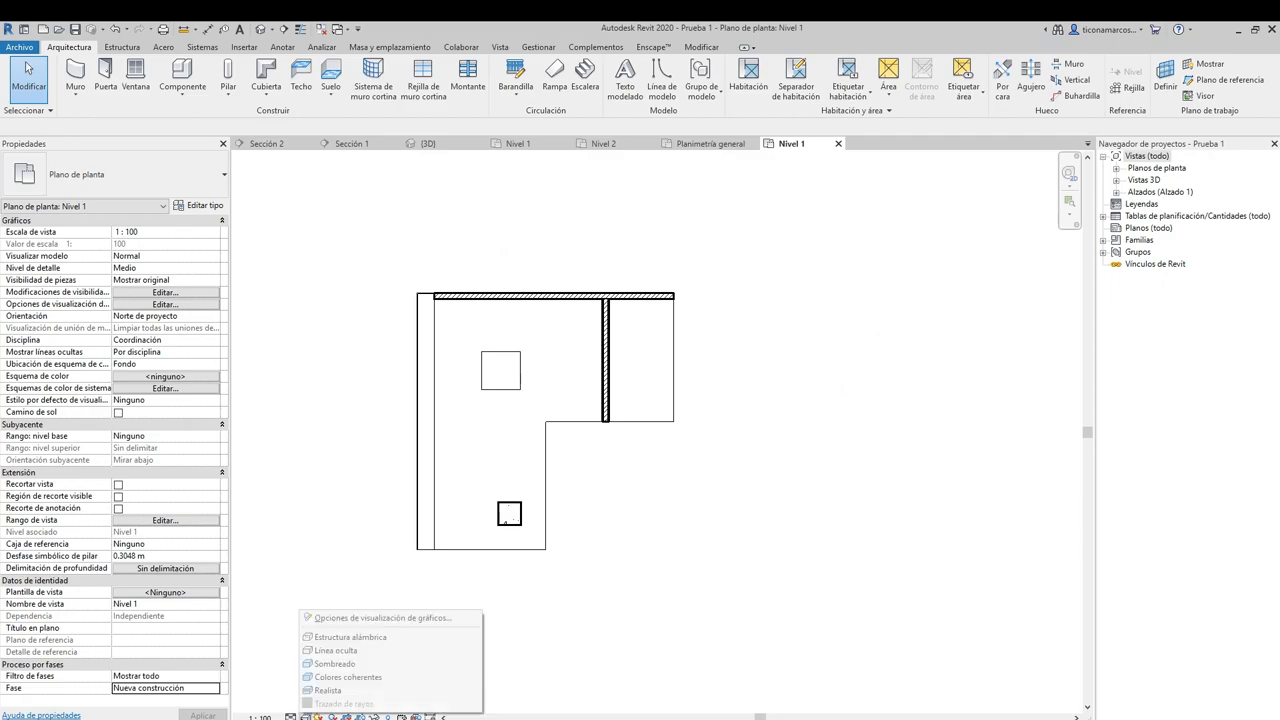
left_click(321, 690)
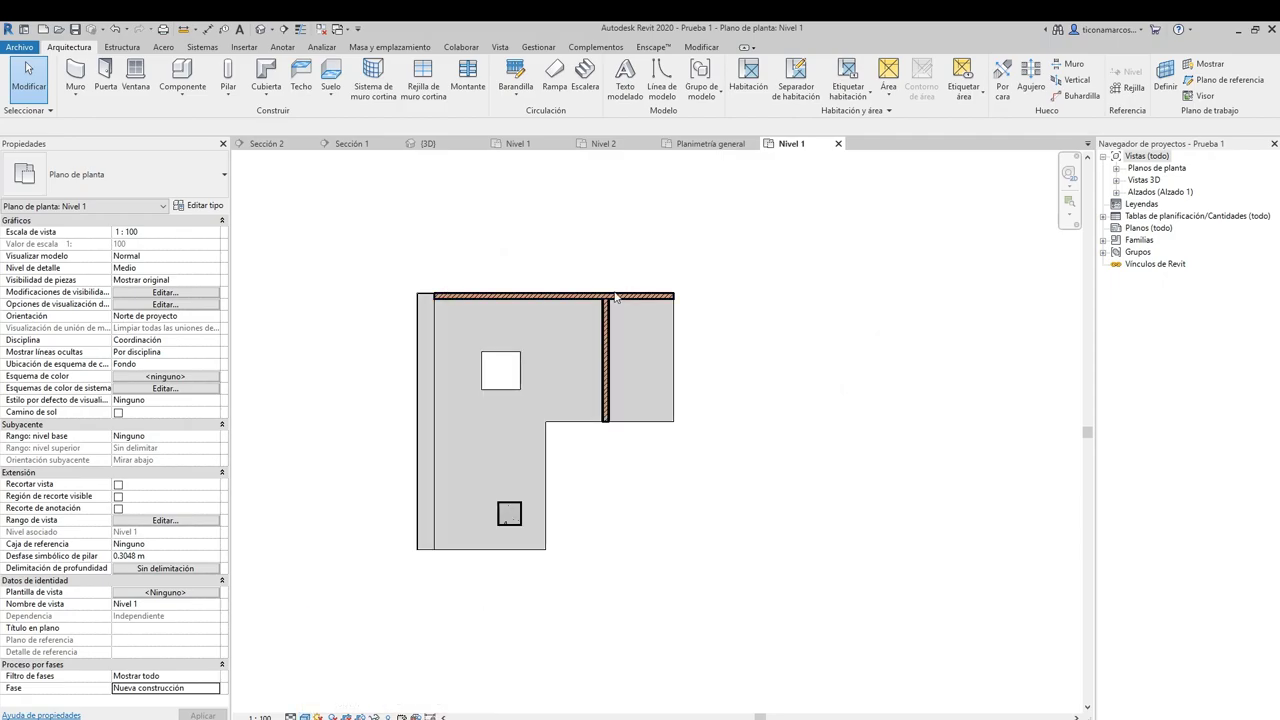
Examine the wall layers and joins in the Nivel 1 plan, along with the properties of the wall on the plan's left edge
scroll(434, 351, "up", 2)
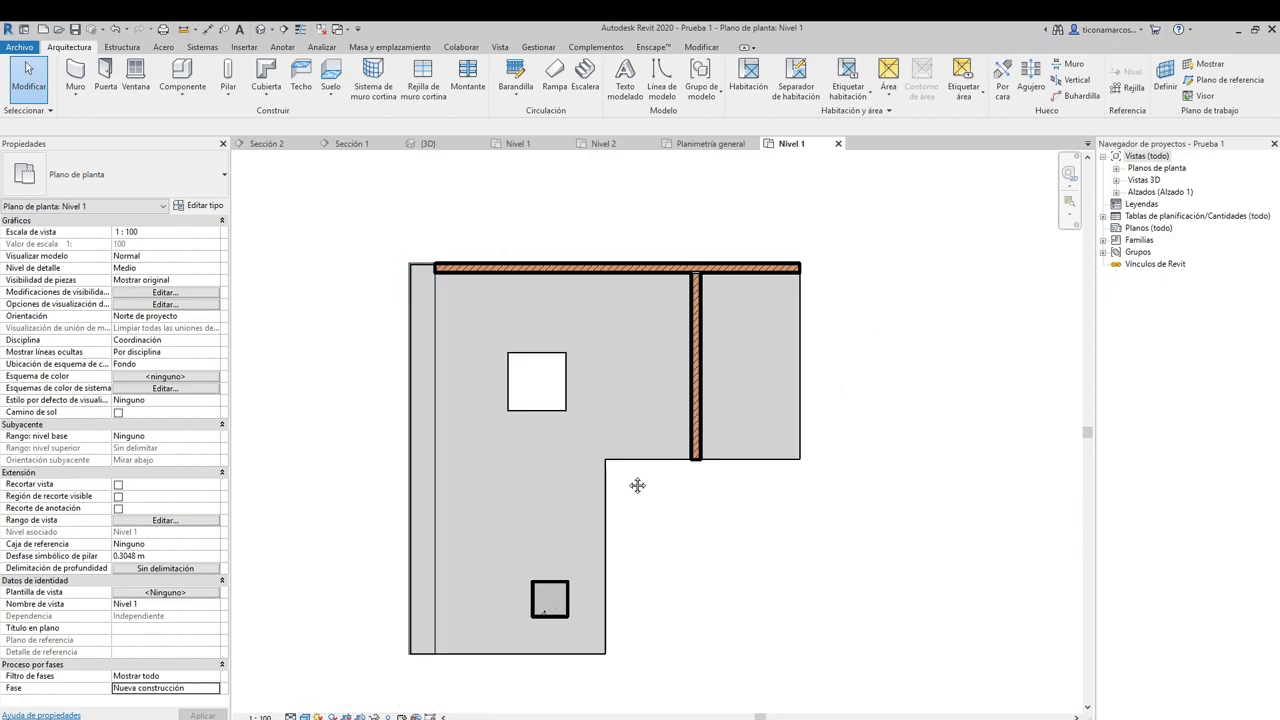
scroll(656, 277, "up", 3)
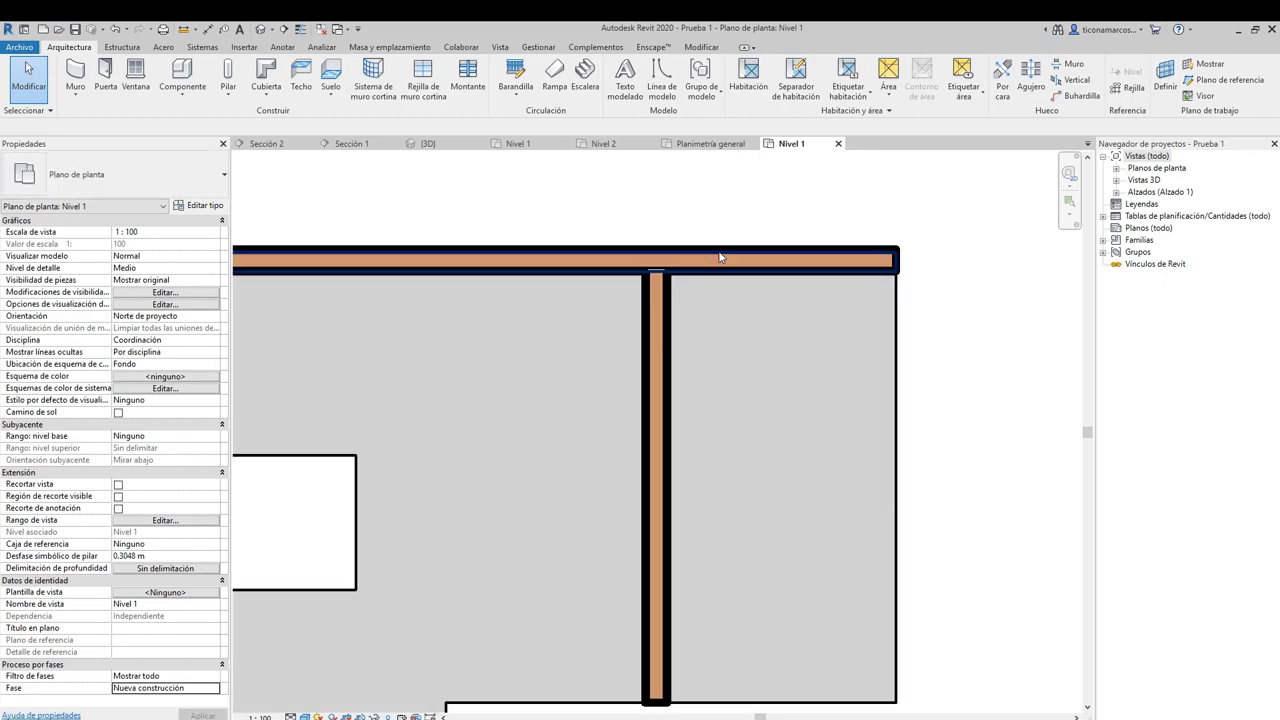
scroll(690, 275, "up", 2)
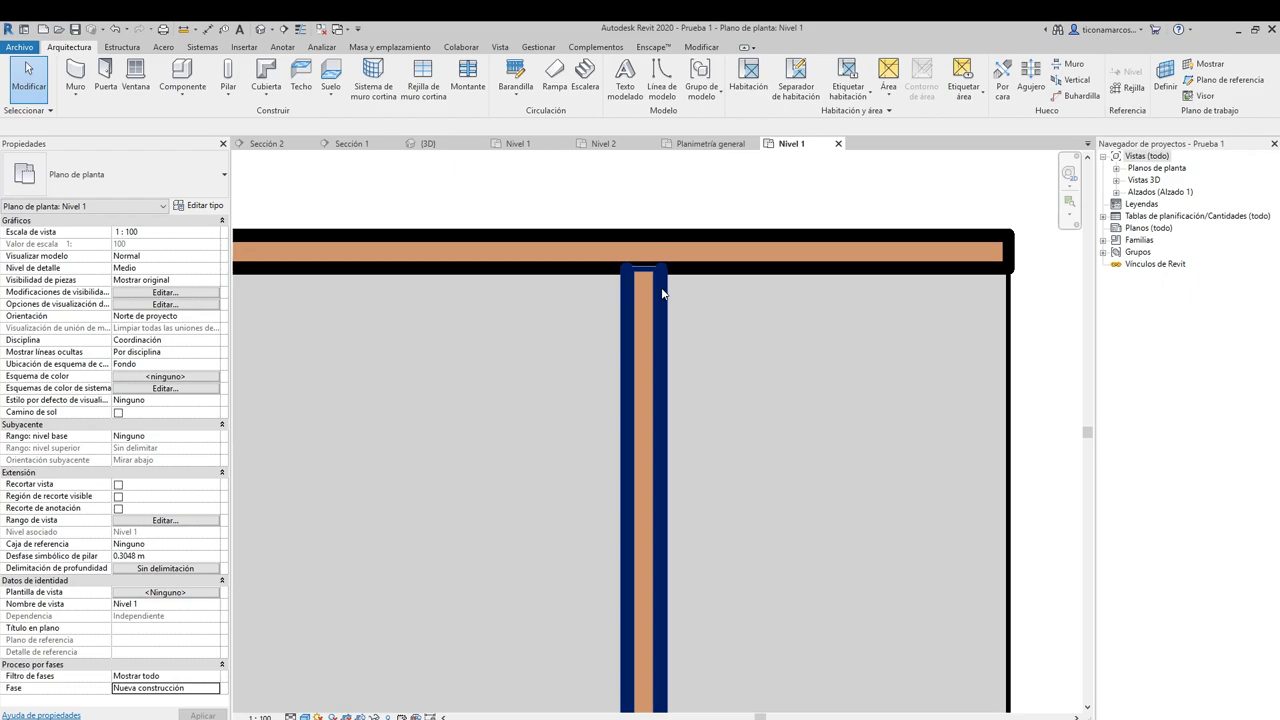
scroll(662, 293, "down", 5)
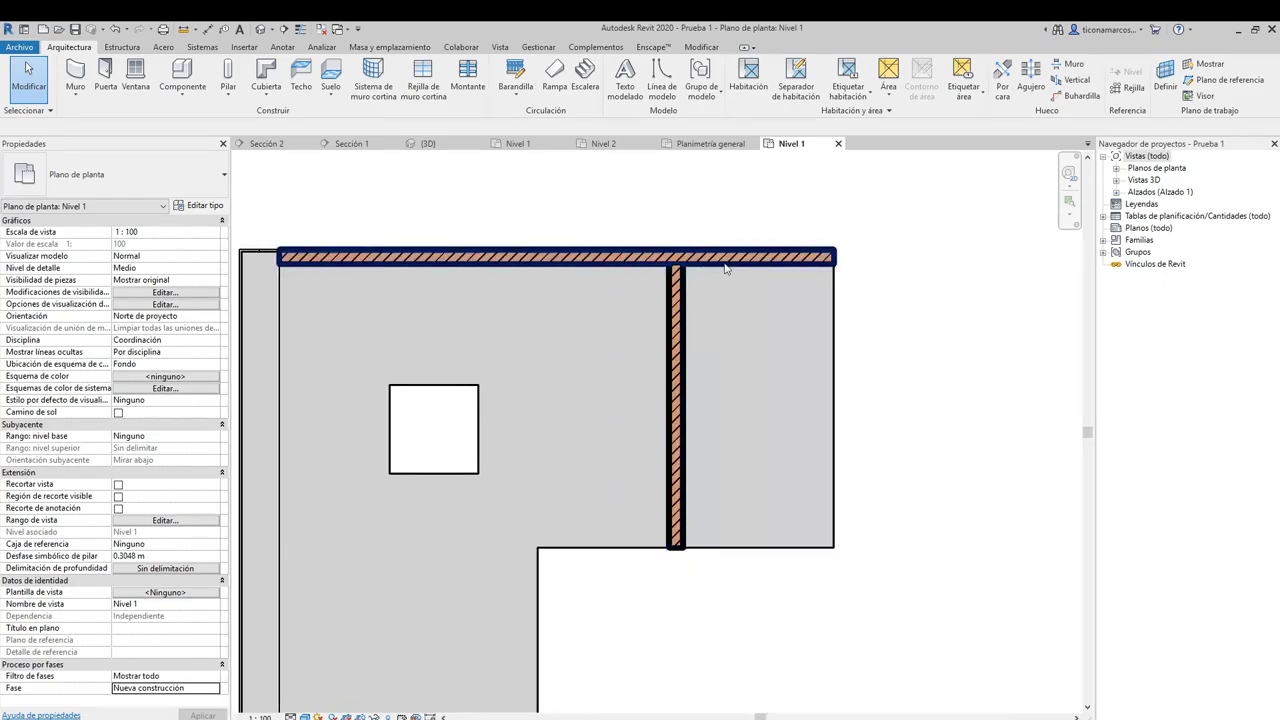
left_click(467, 315)
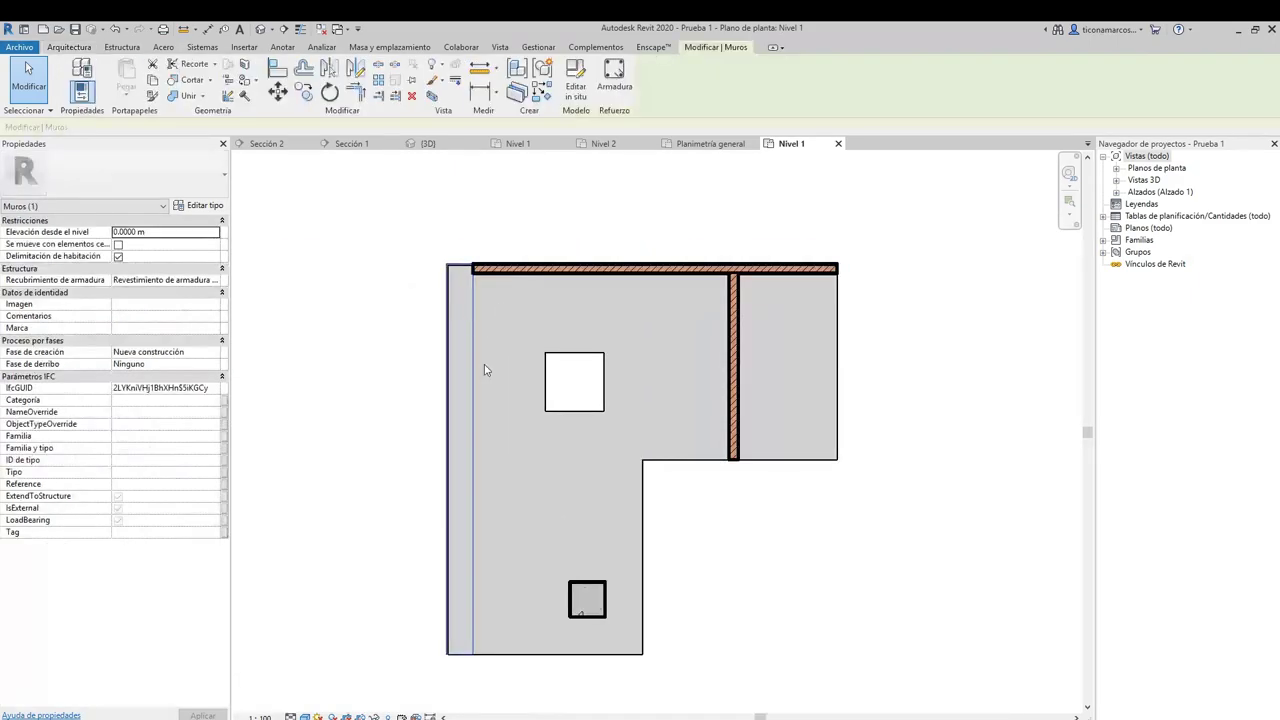
middle_click_drag(548, 434, 568, 411)
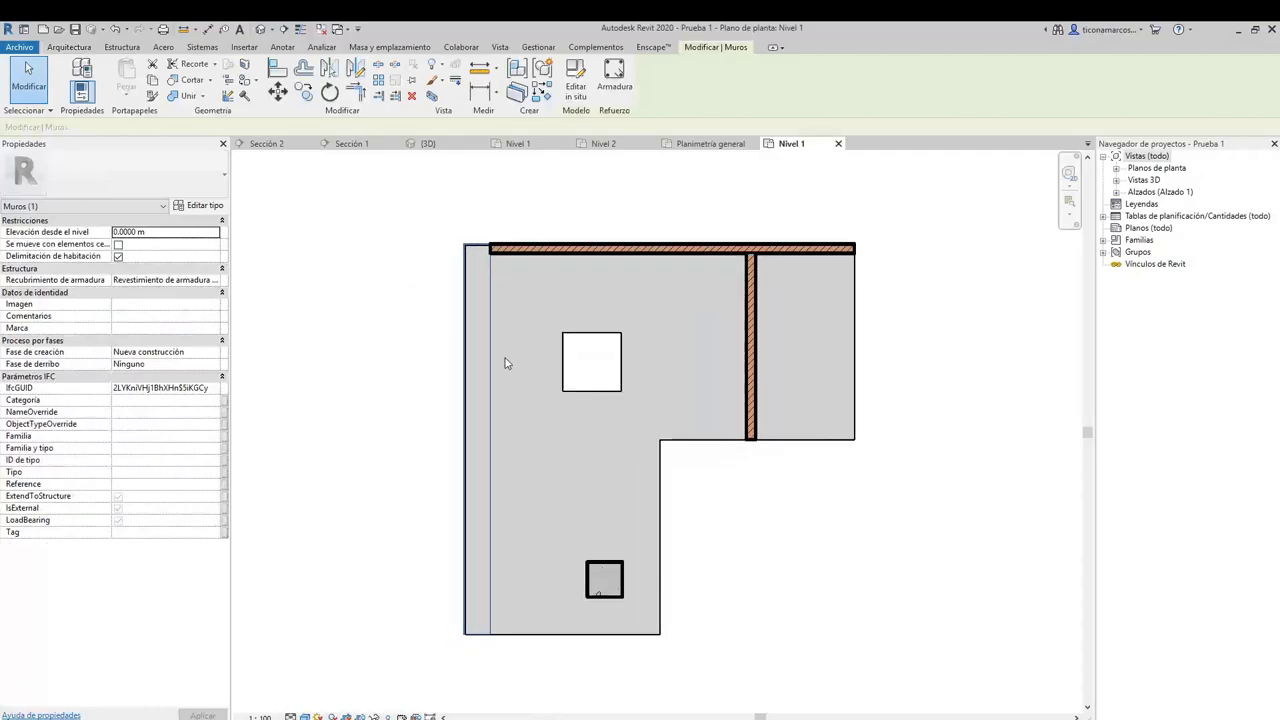
scroll(511, 351, "up", 6)
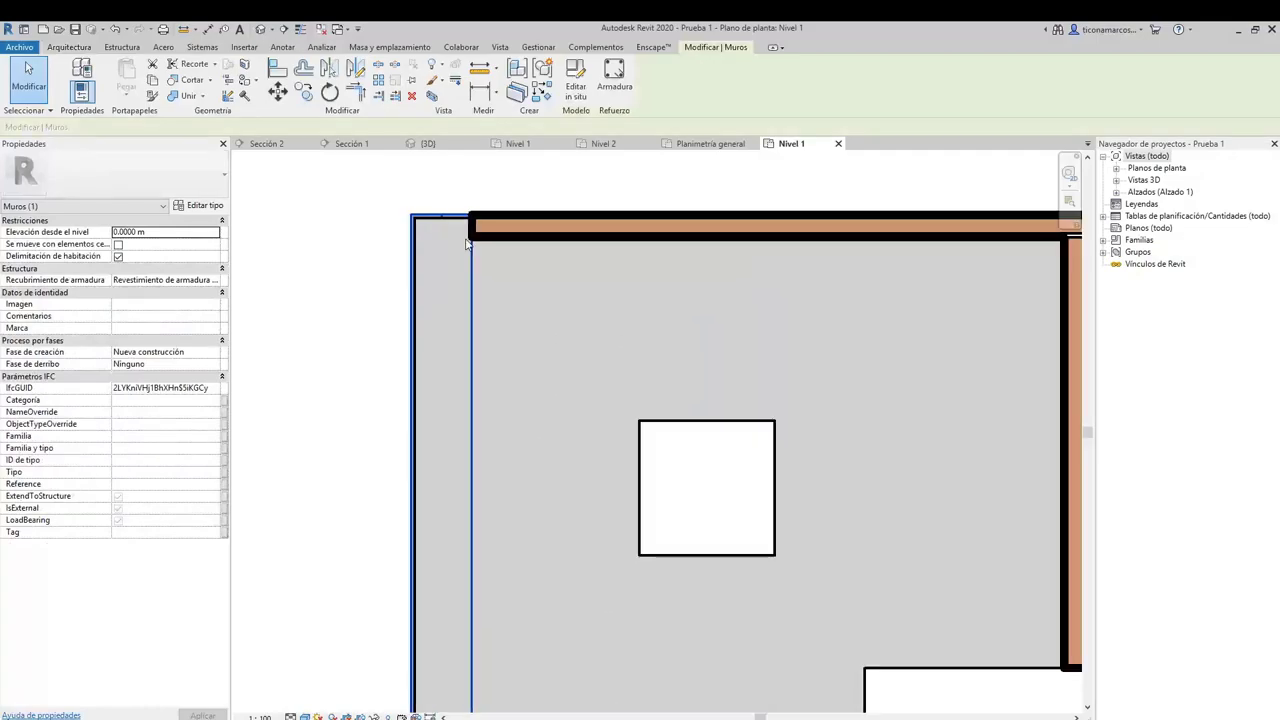
scroll(440, 250, "down", 5)
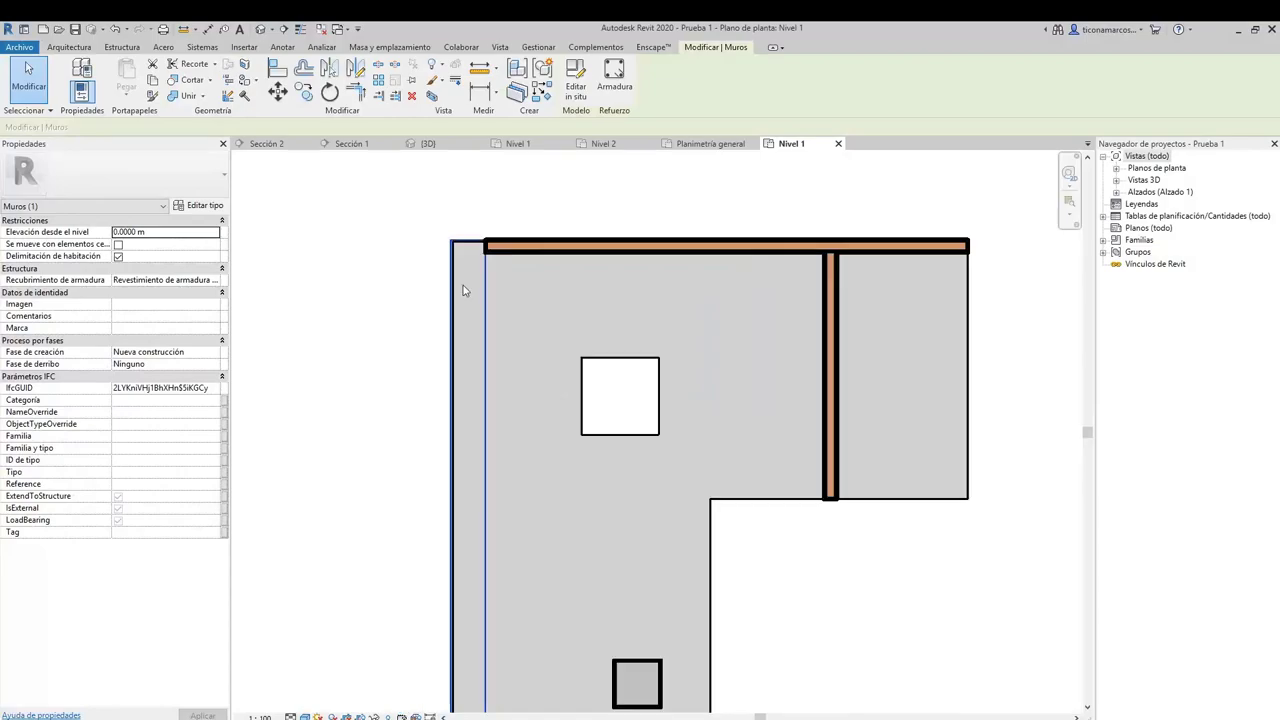
middle_click_drag(640, 443, 619, 352)
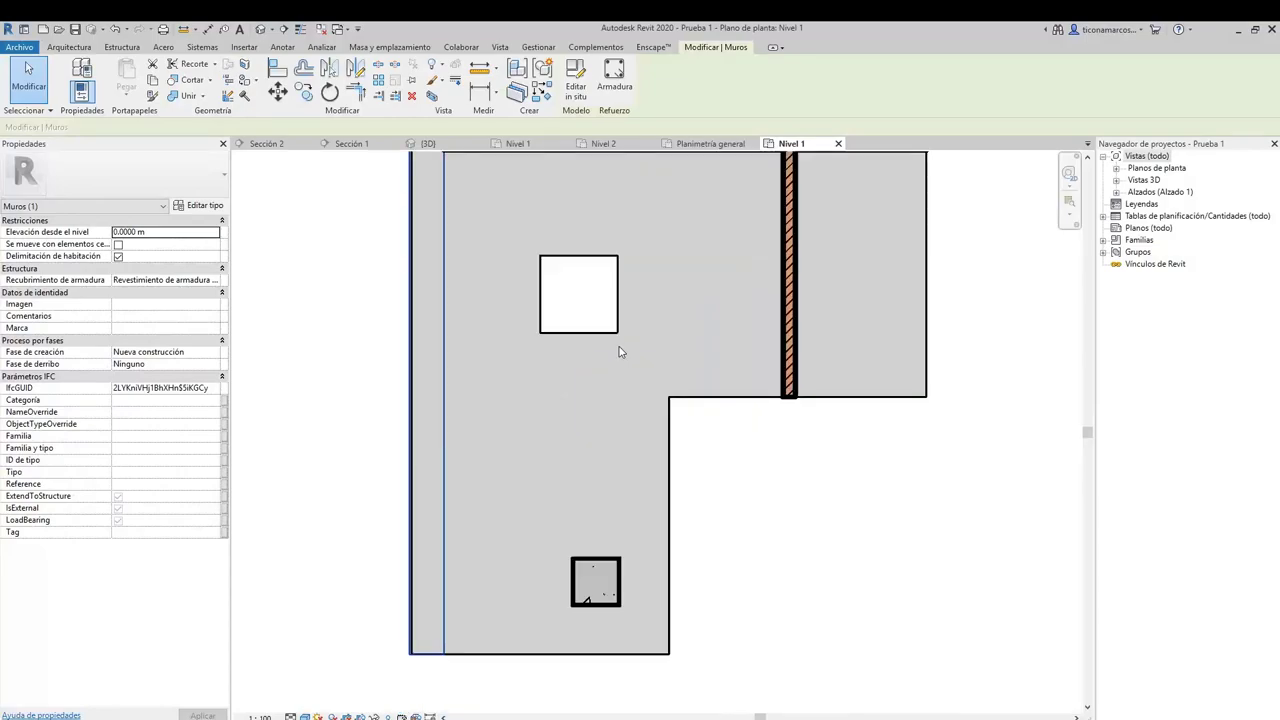
left_click(751, 449)
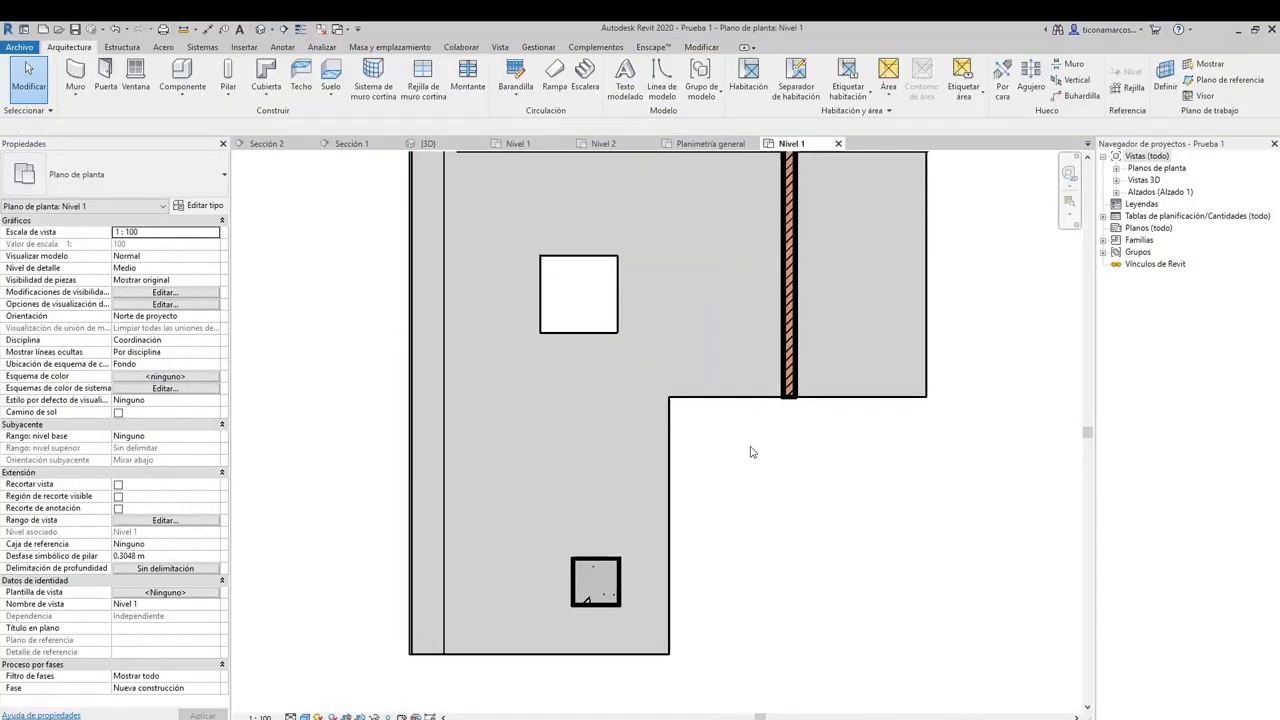
Change the type of the L-shaped floor in the Nivel 1 plan to Con bovedilla cerámica - 30 cm
left_click(723, 400)
key("z")
key("f")
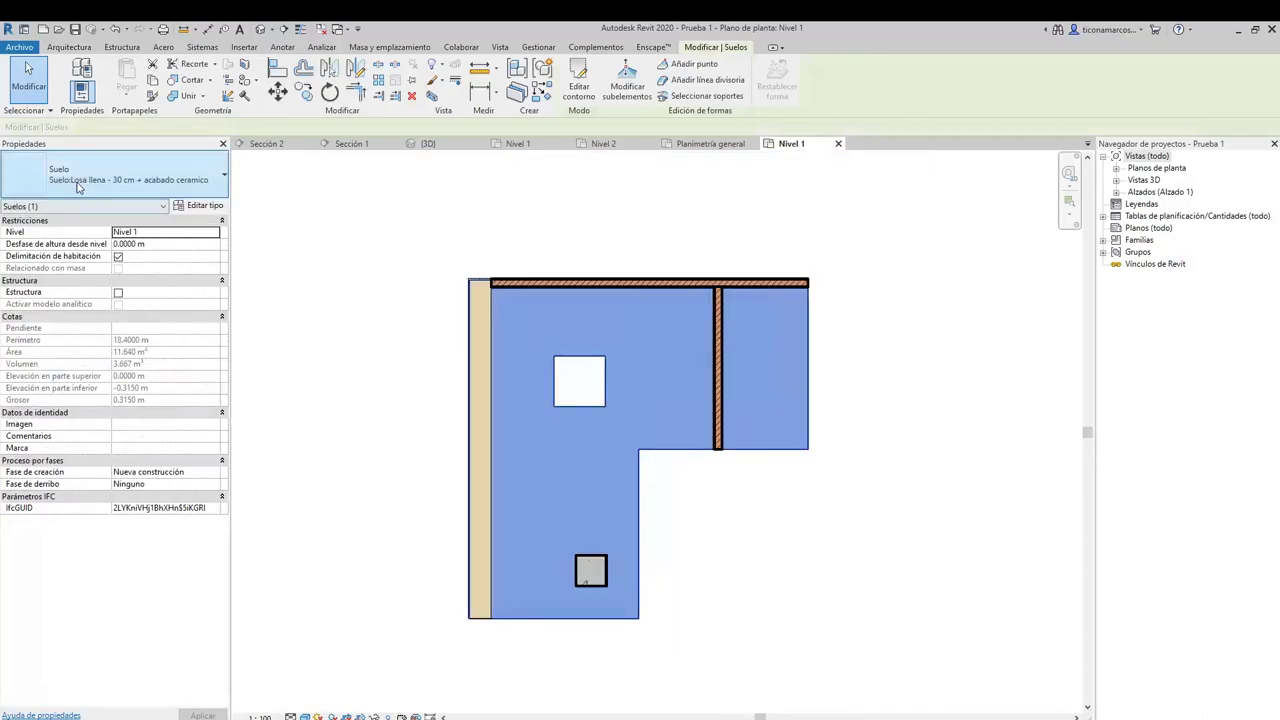
left_click(123, 178)
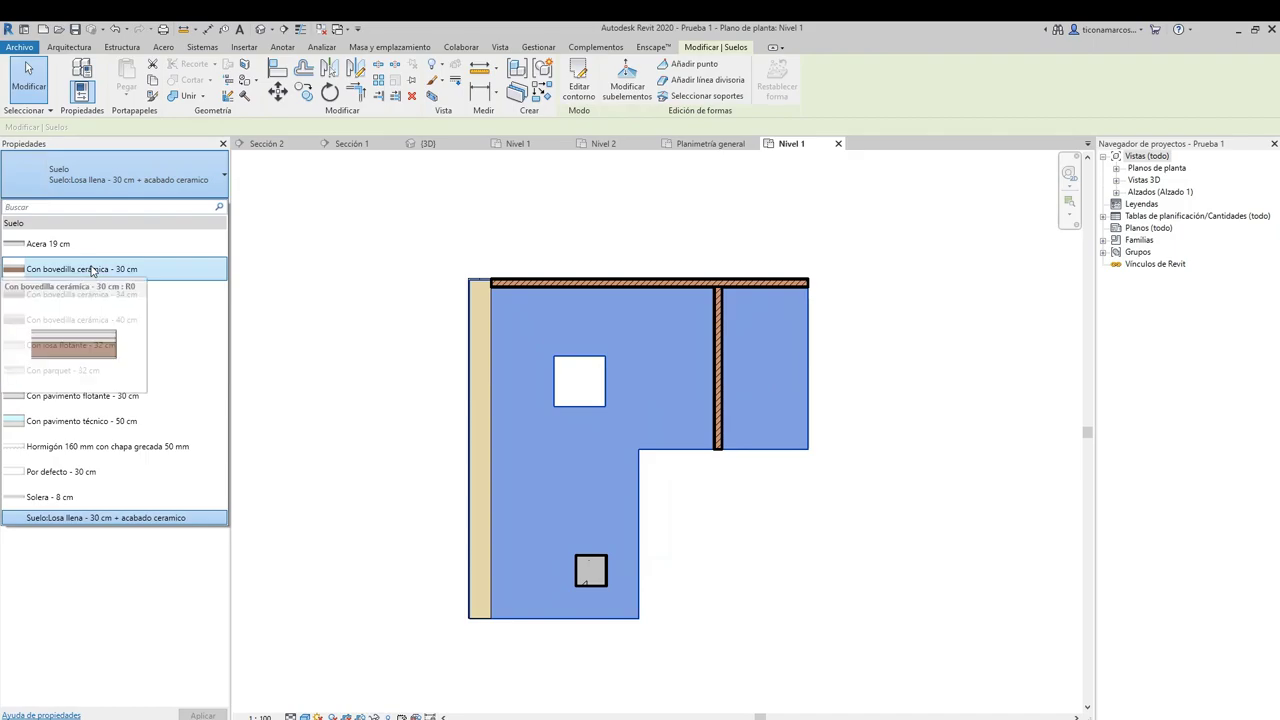
left_click(91, 269)
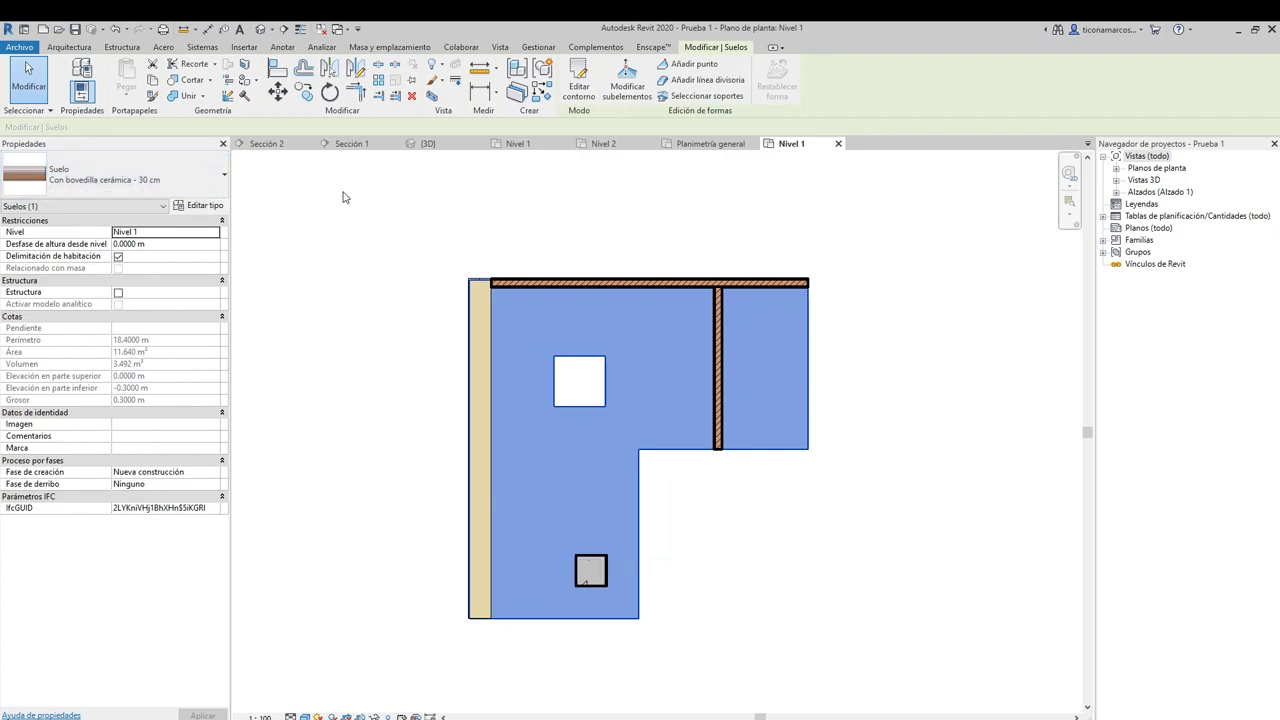
Inspect the lower floor slab and its available floor types in the original Prueba 1.rvt 3D view
left_click(433, 146)
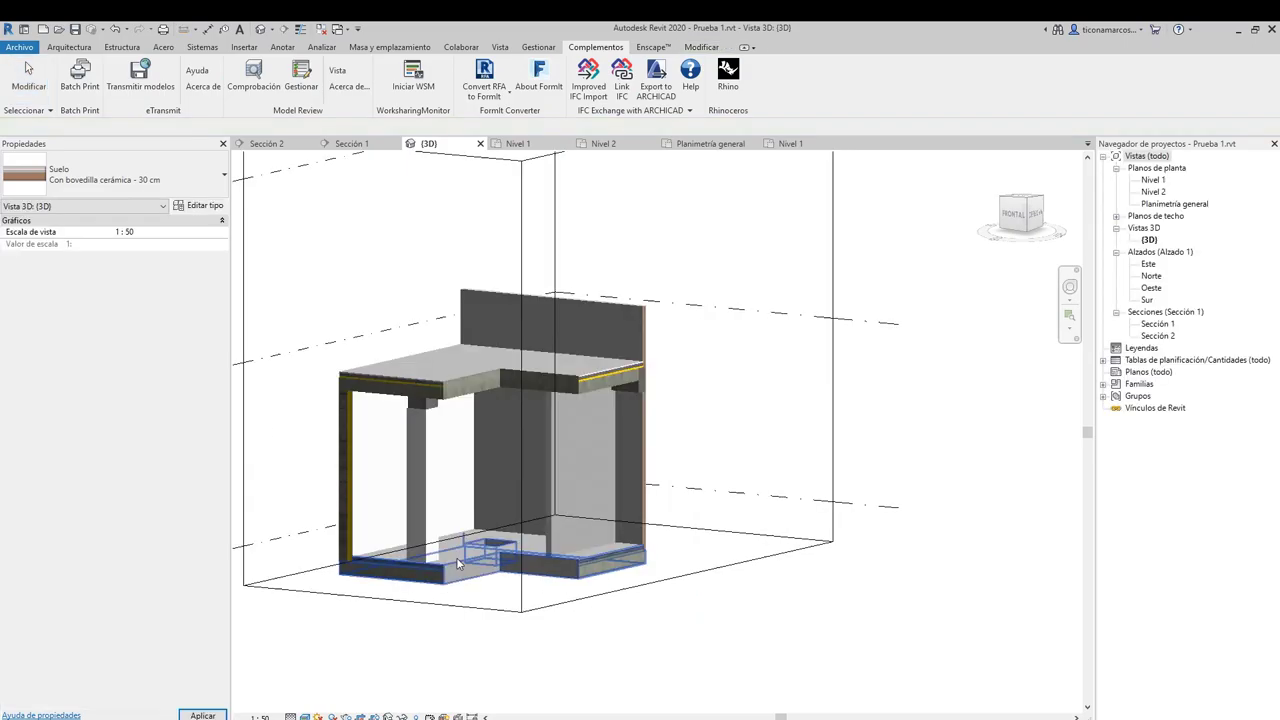
scroll(458, 565, "up", 5)
left_click(458, 565)
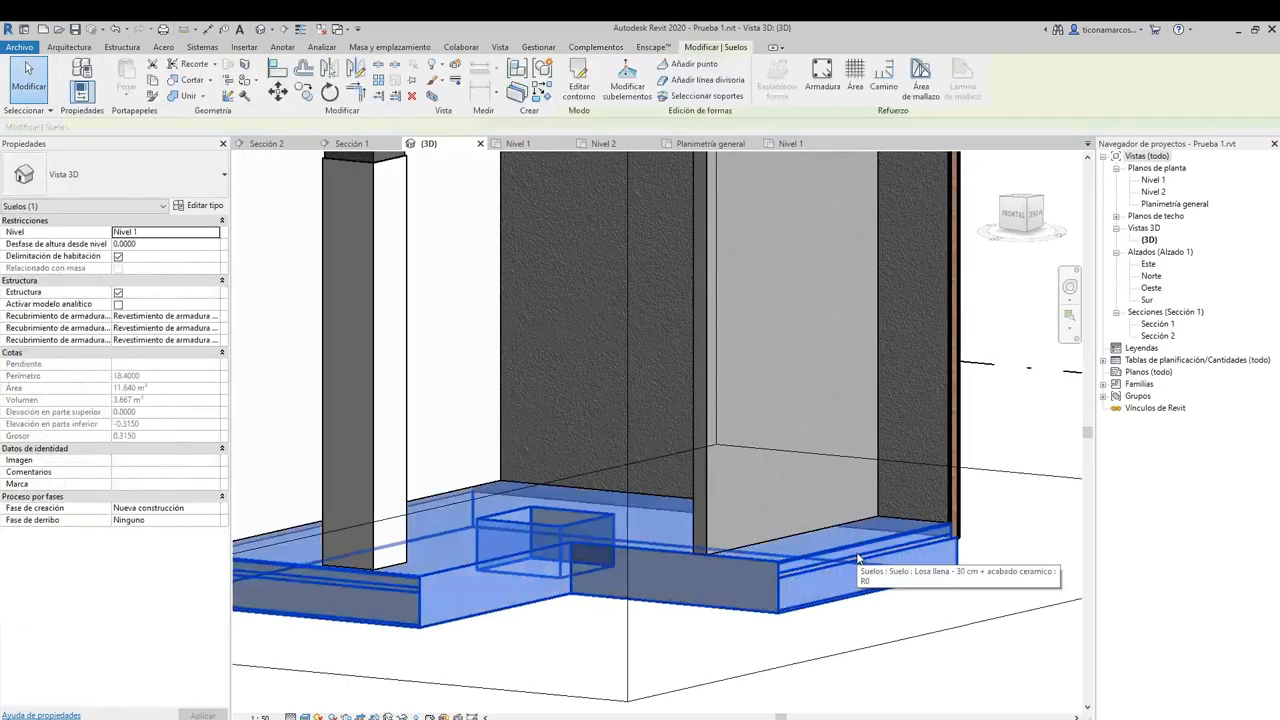
scroll(458, 565, "down", 3)
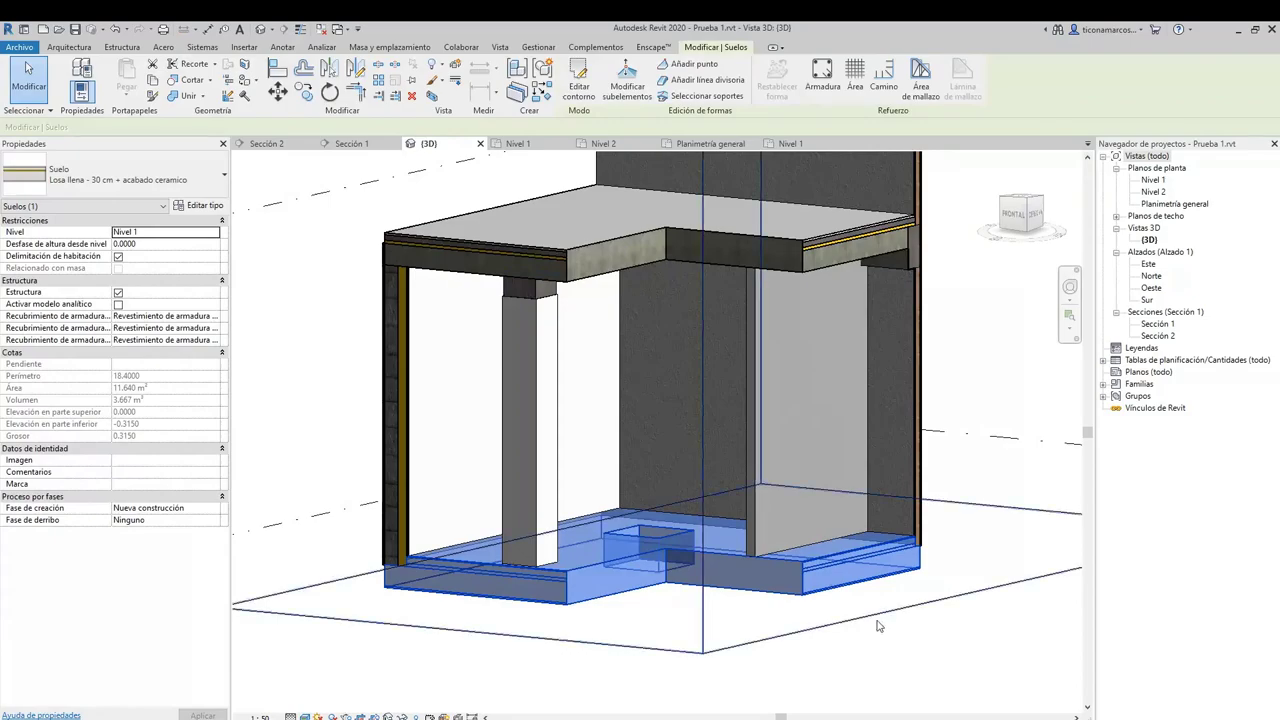
middle_click_drag(597, 567, 551, 567)
left_click(913, 666)
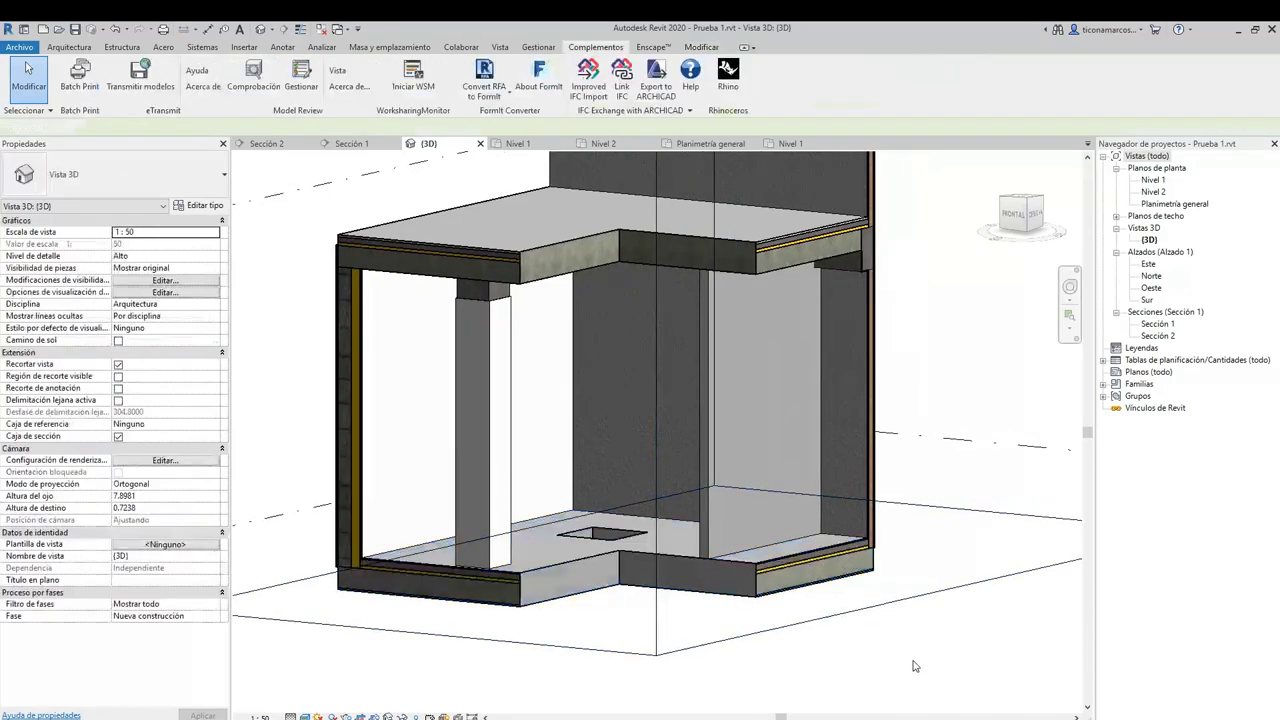
left_click(424, 566)
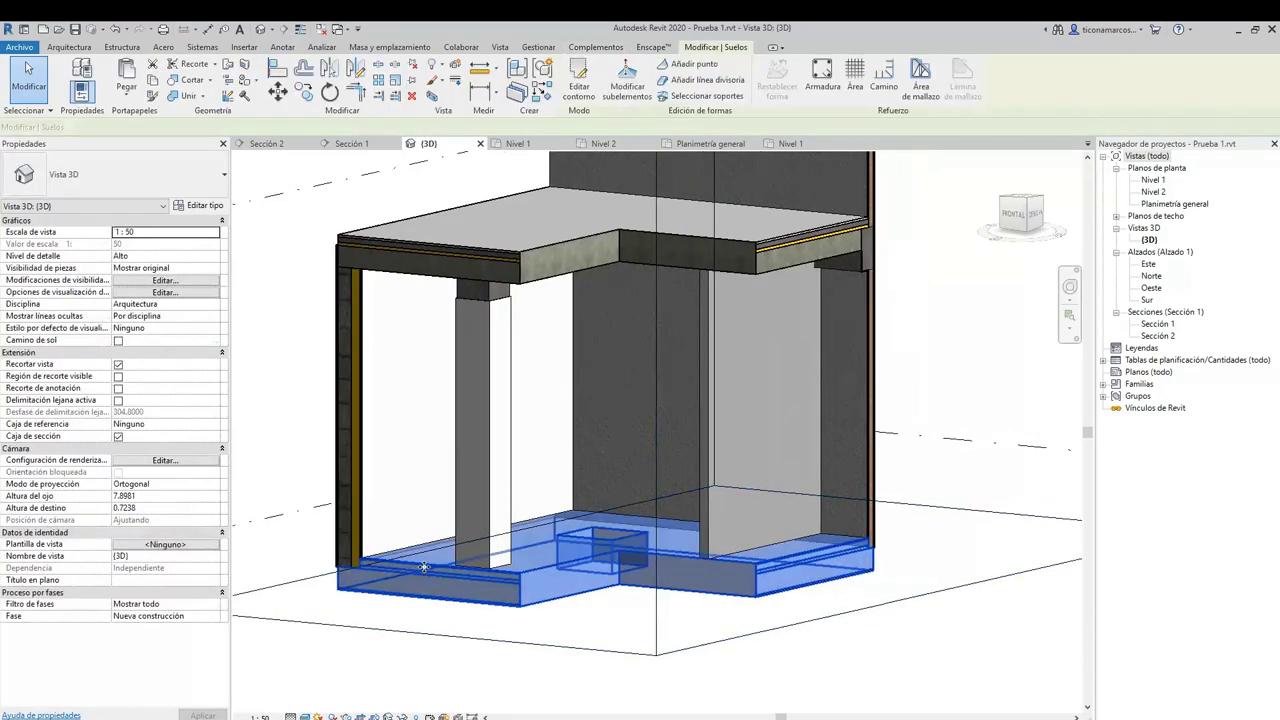
left_click(115, 176)
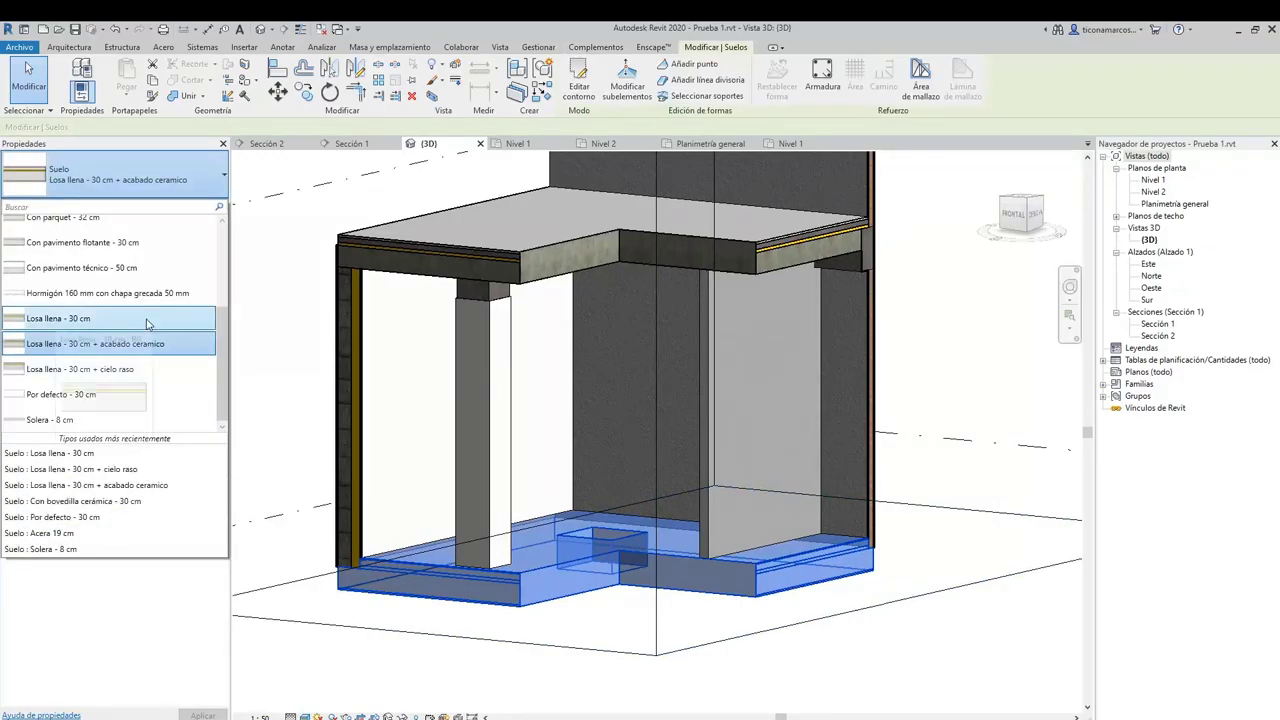
left_click(605, 607)
left_click(764, 172)
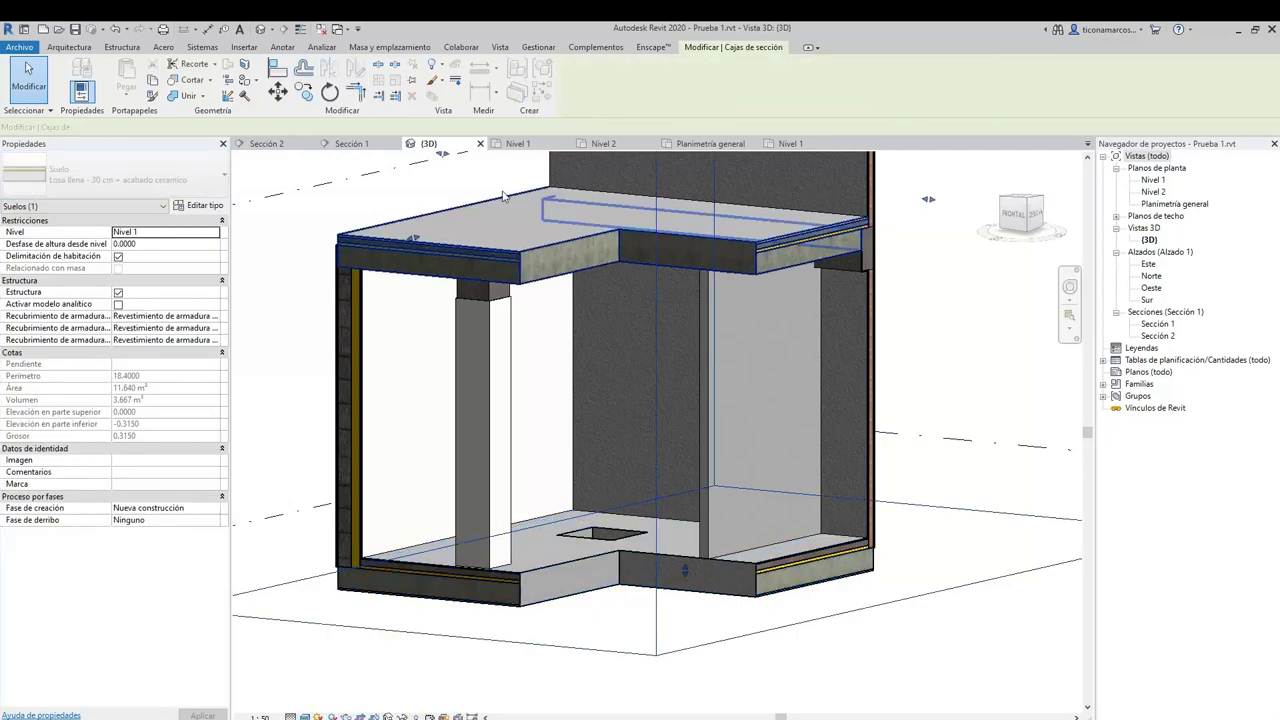
Return to the imported IFC model's Nivel 1 plan and open its {3D} view
left_click(708, 144)
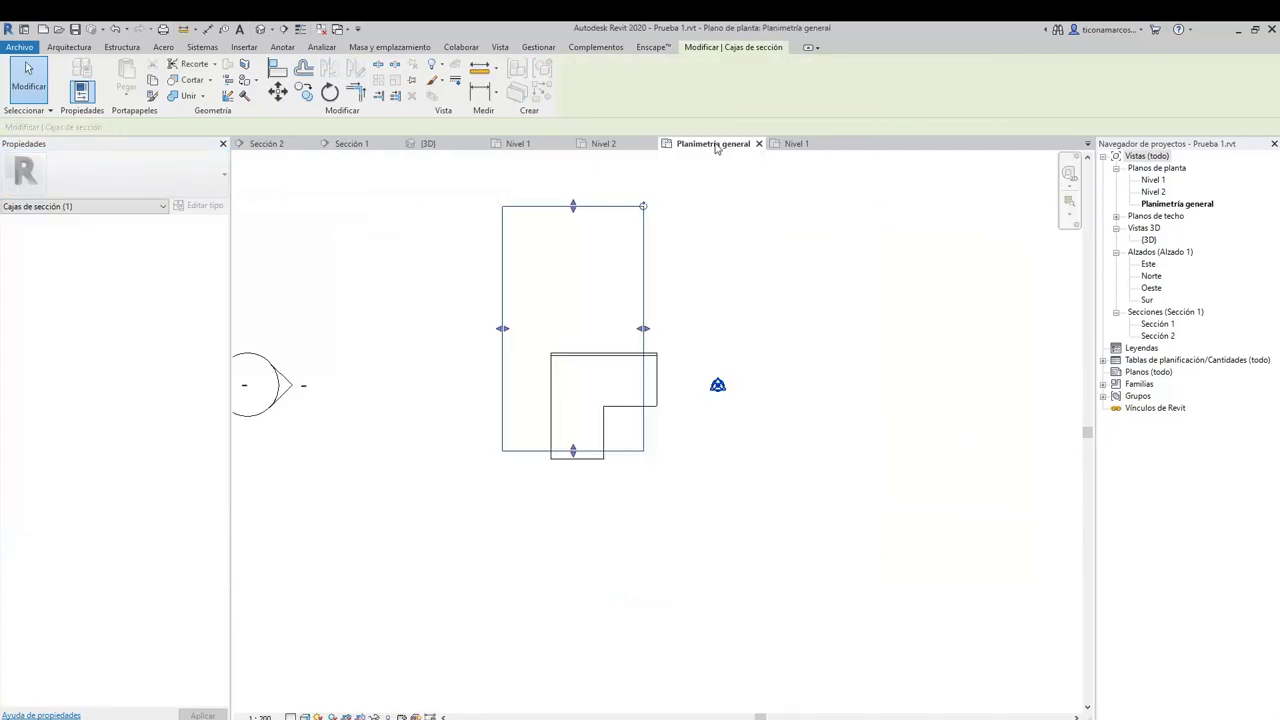
left_click(791, 145)
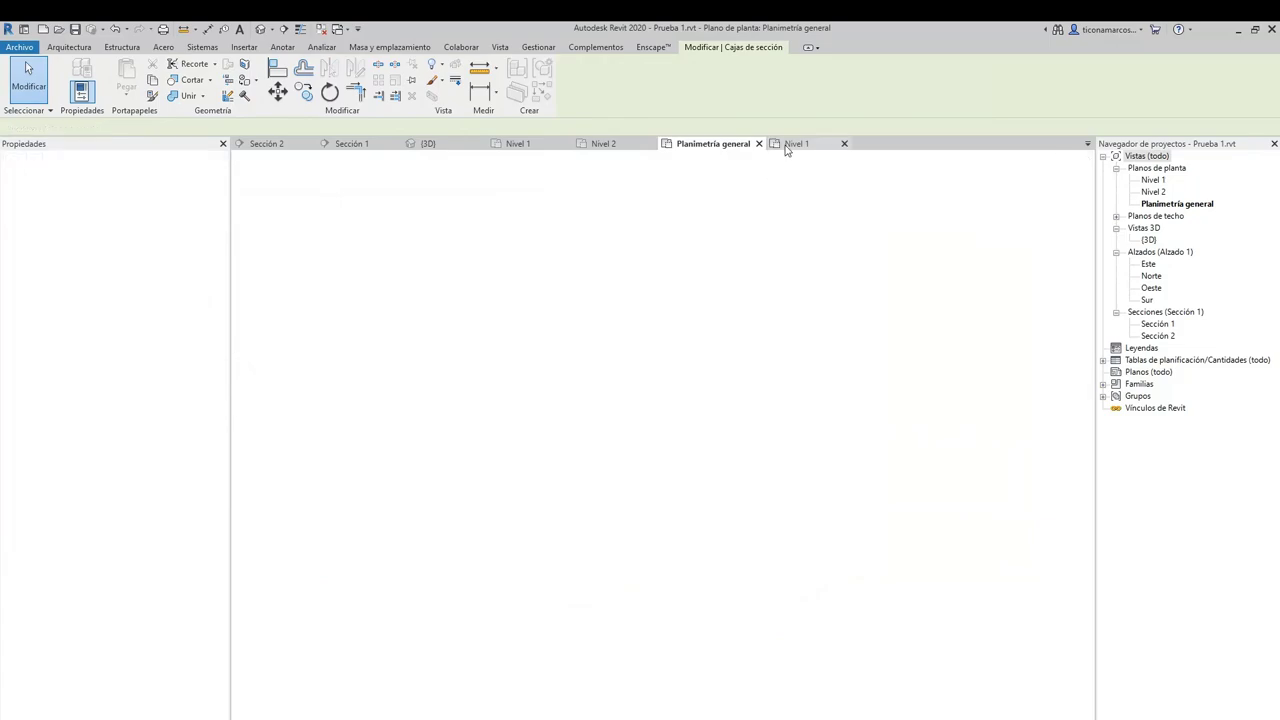
key("Escape")
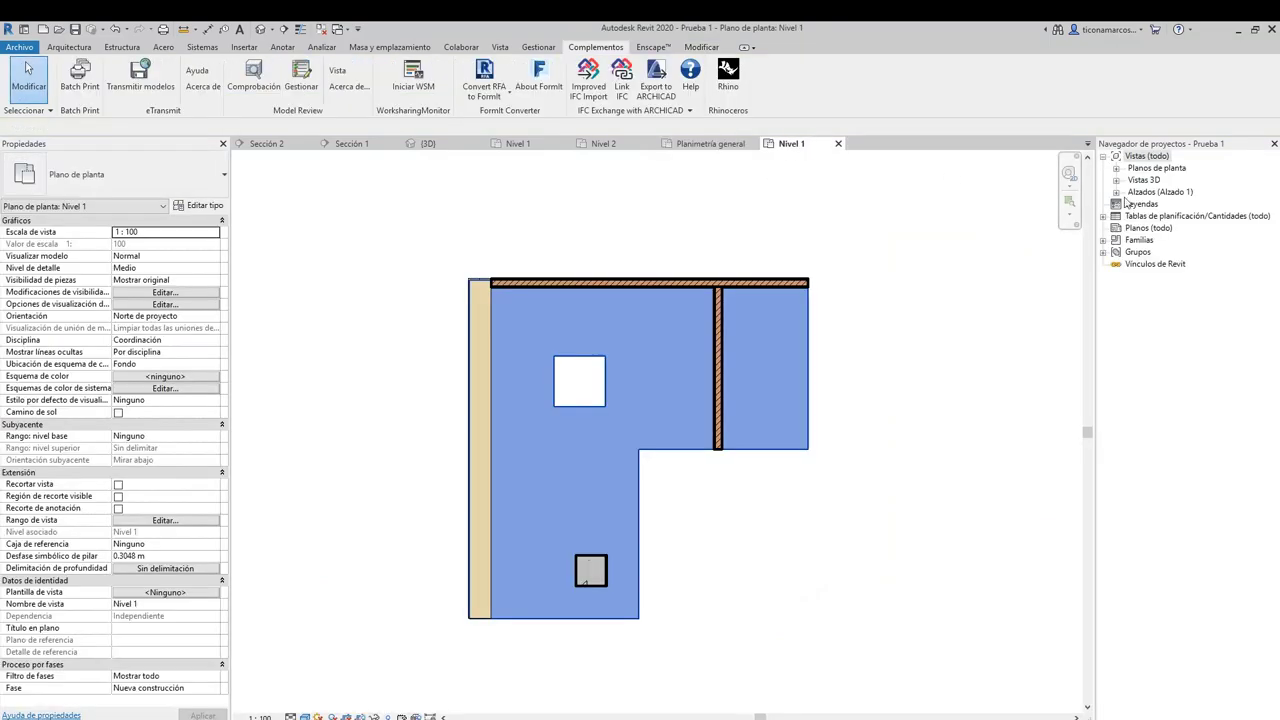
left_click(1116, 180)
double_click(1148, 192)
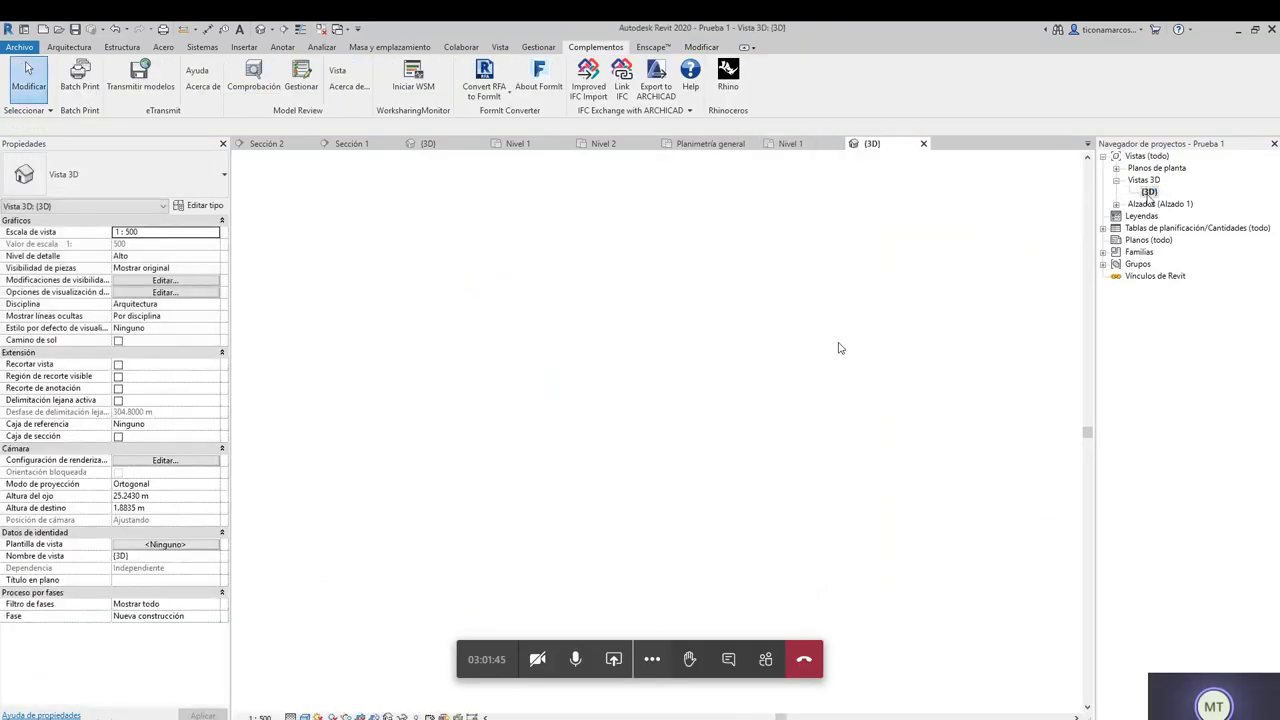
scroll(643, 458, "up", 10)
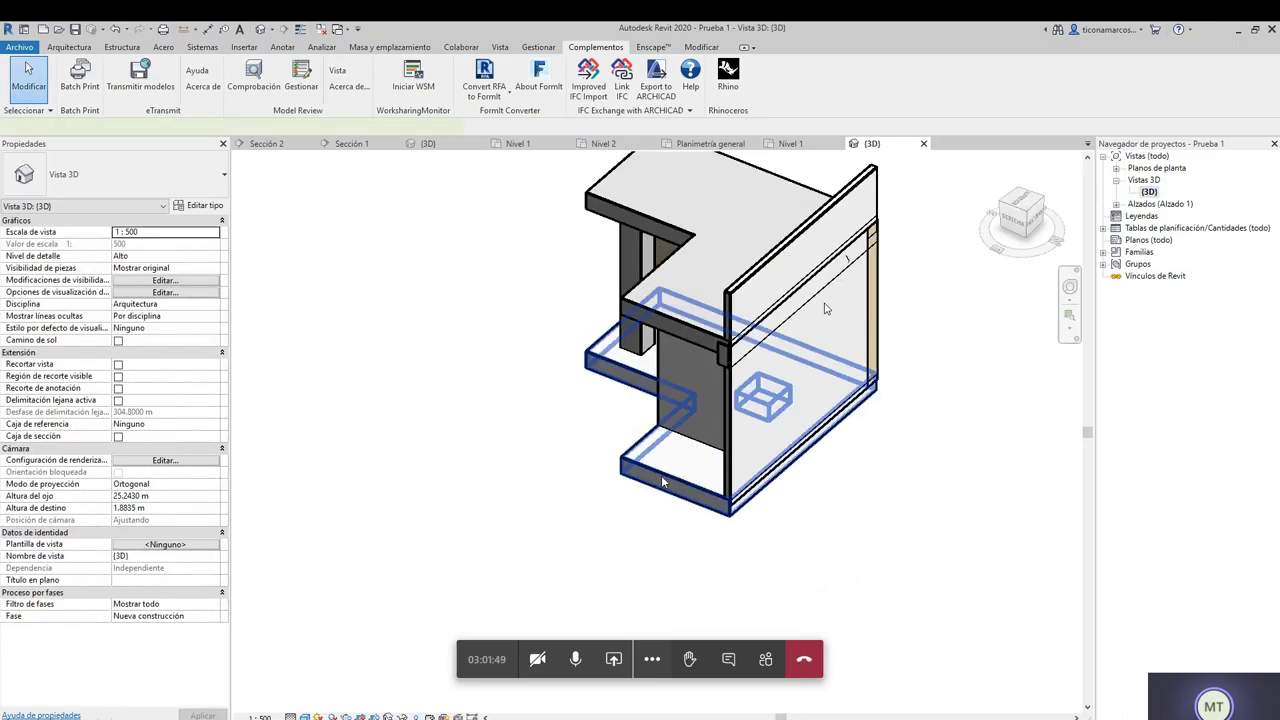
Examine the L-shaped Nivel 1 floor and its properties in the imported model's 3D view
left_click(657, 487)
middle_click_drag(829, 311, 829, 311, "shift")
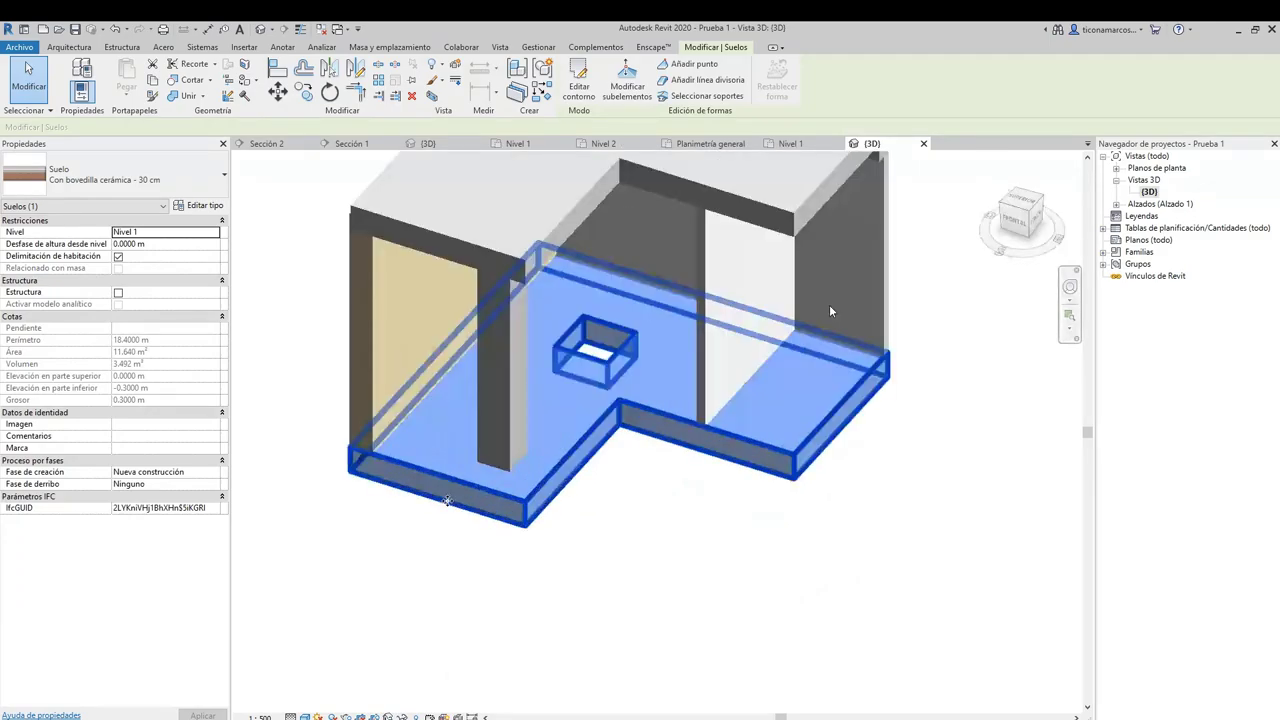
key("Escape")
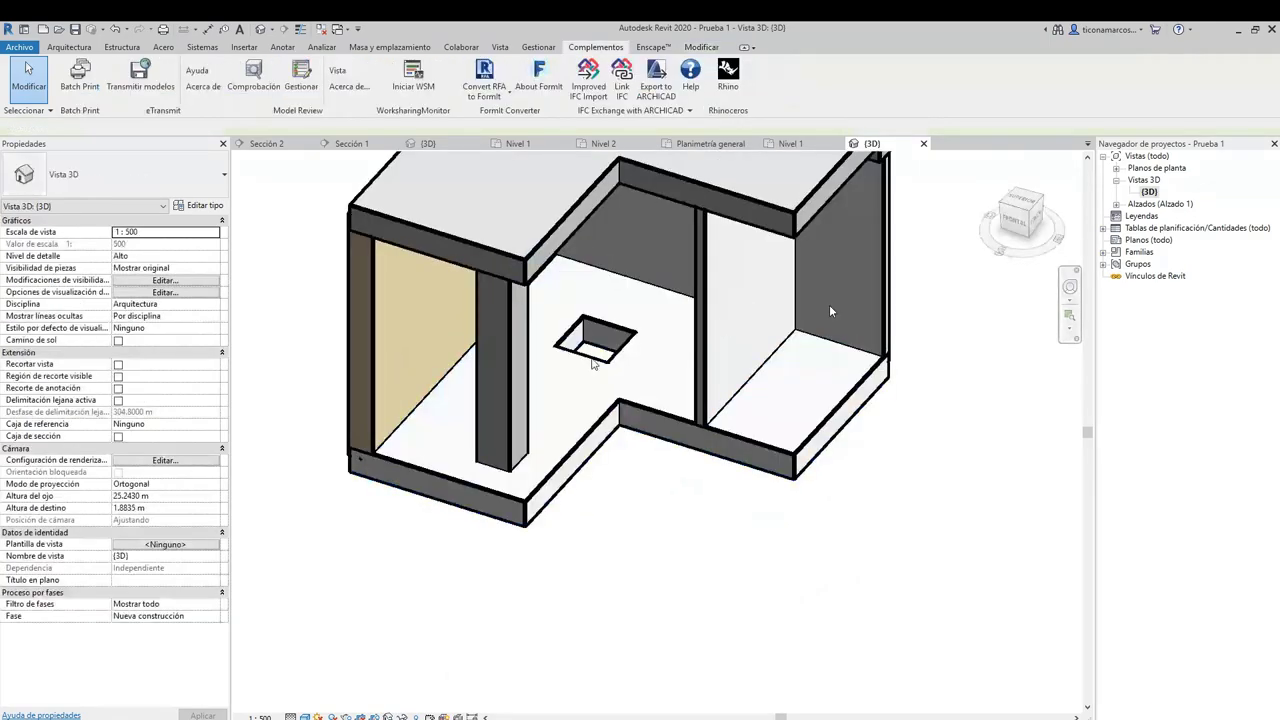
Examine the beige wall beside the column, checking its properties and its upper and lower ends in 3D
left_click(372, 295)
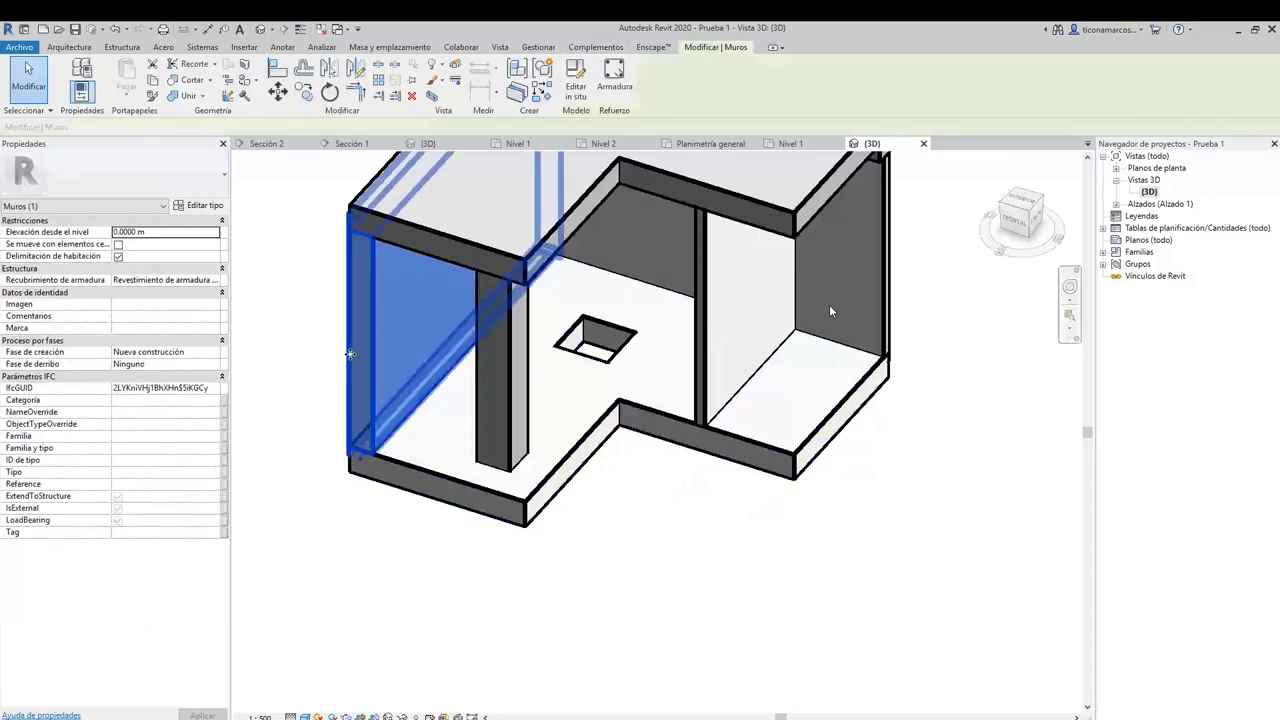
scroll(829, 306, "up", 2)
scroll(829, 306, "down", 2)
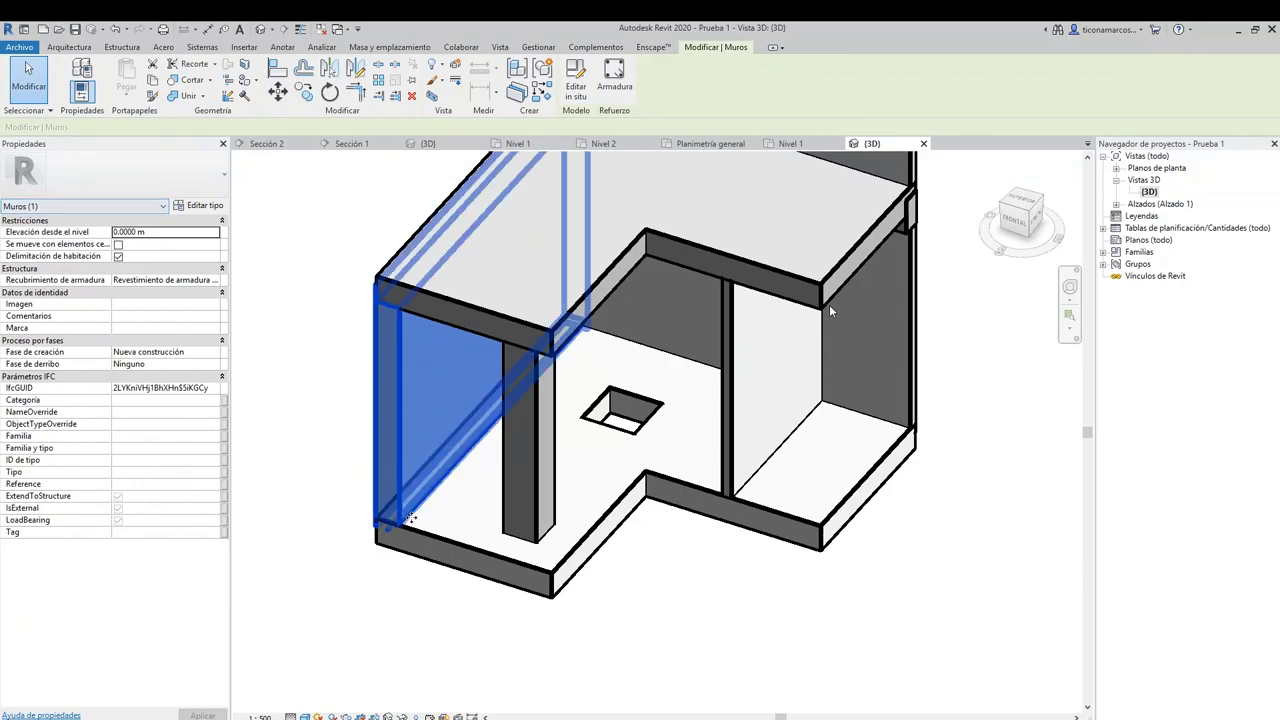
scroll(409, 363, "up", 5)
scroll(498, 263, "up", 2)
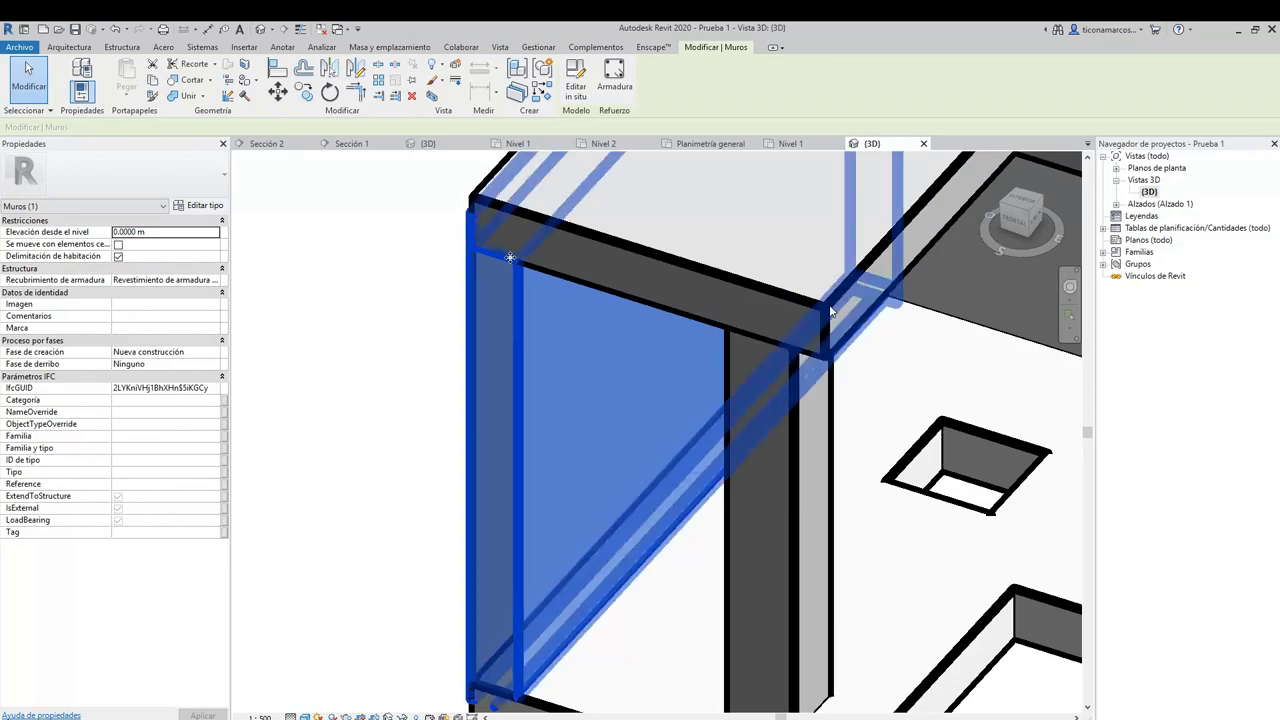
middle_click_drag(544, 395, 420, 345)
scroll(500, 480, "up", 3)
scroll(503, 486, "down", 5)
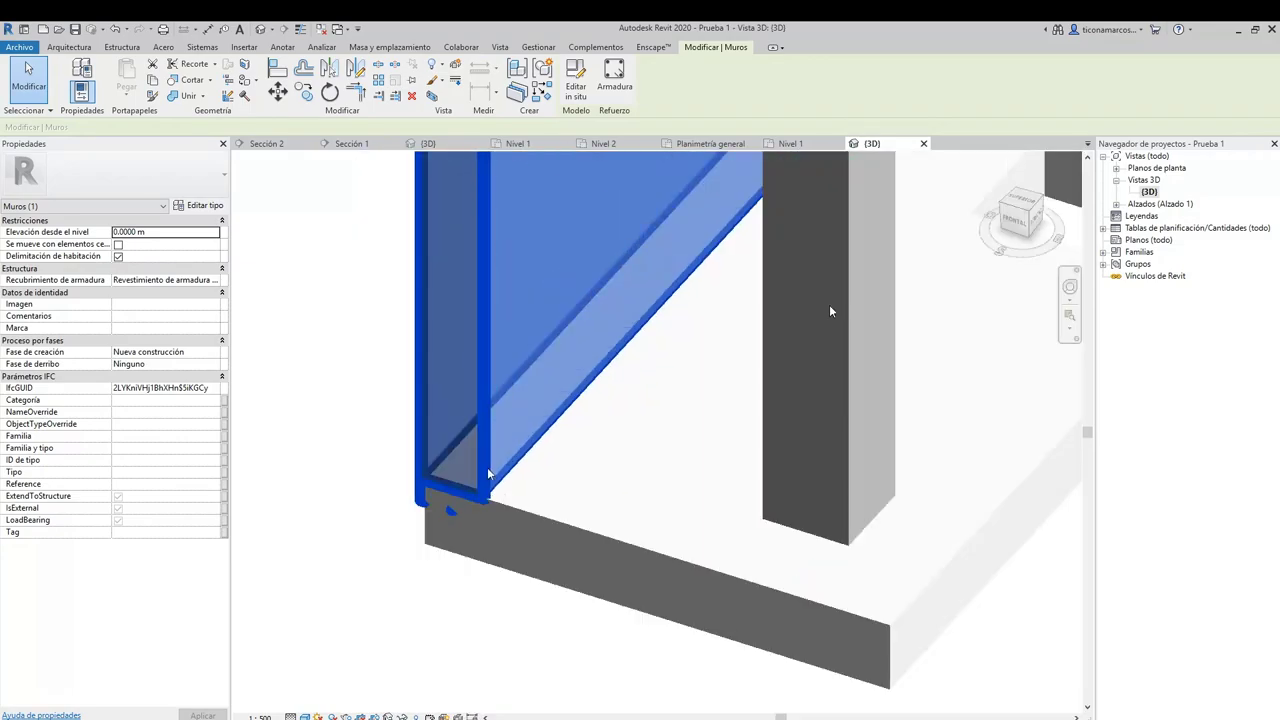
left_click(371, 353)
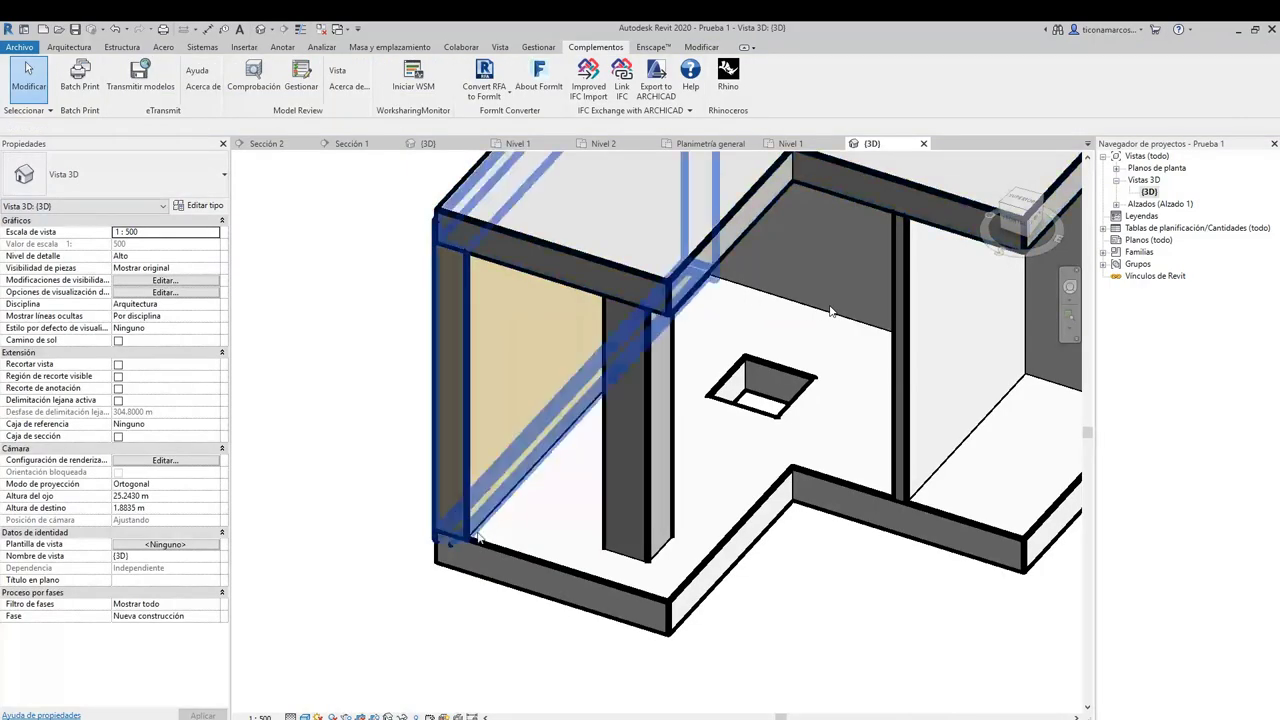
Examine the Nivel 1 Partición con capa de yeso wall, its properties and its junction with the upper slab
middle_click_drag(770, 389, 373, 531)
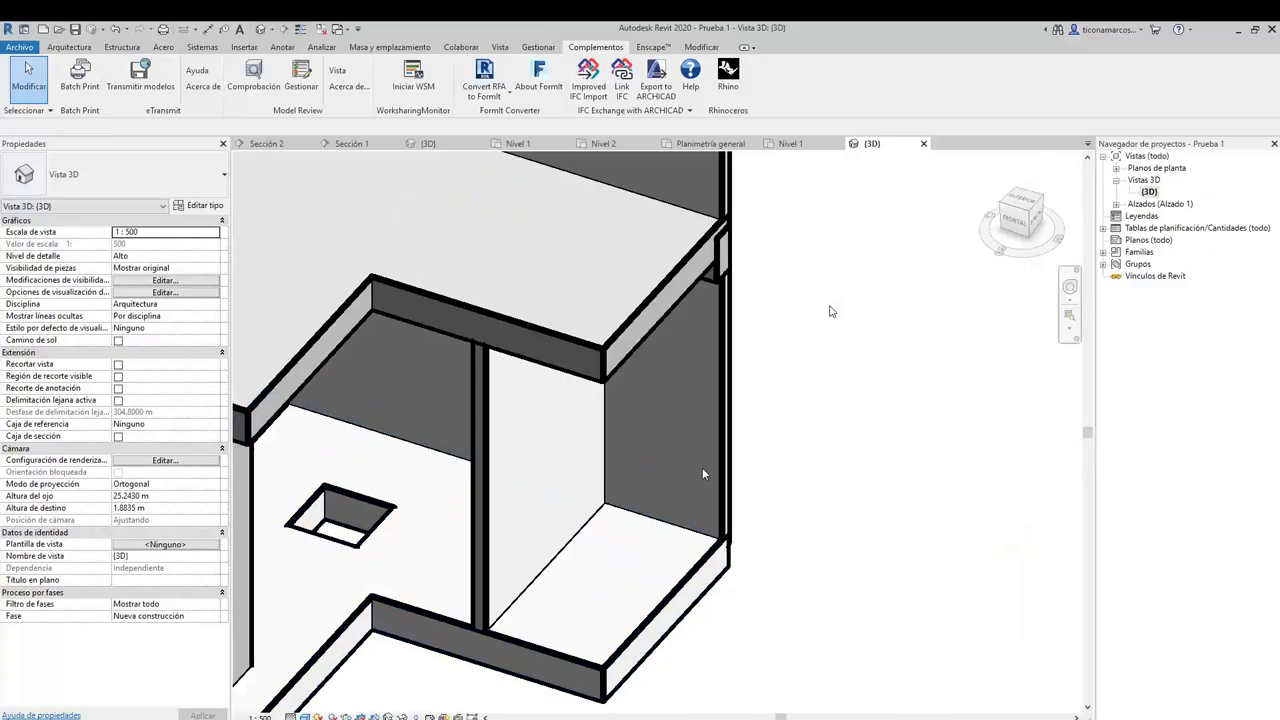
left_click(720, 374)
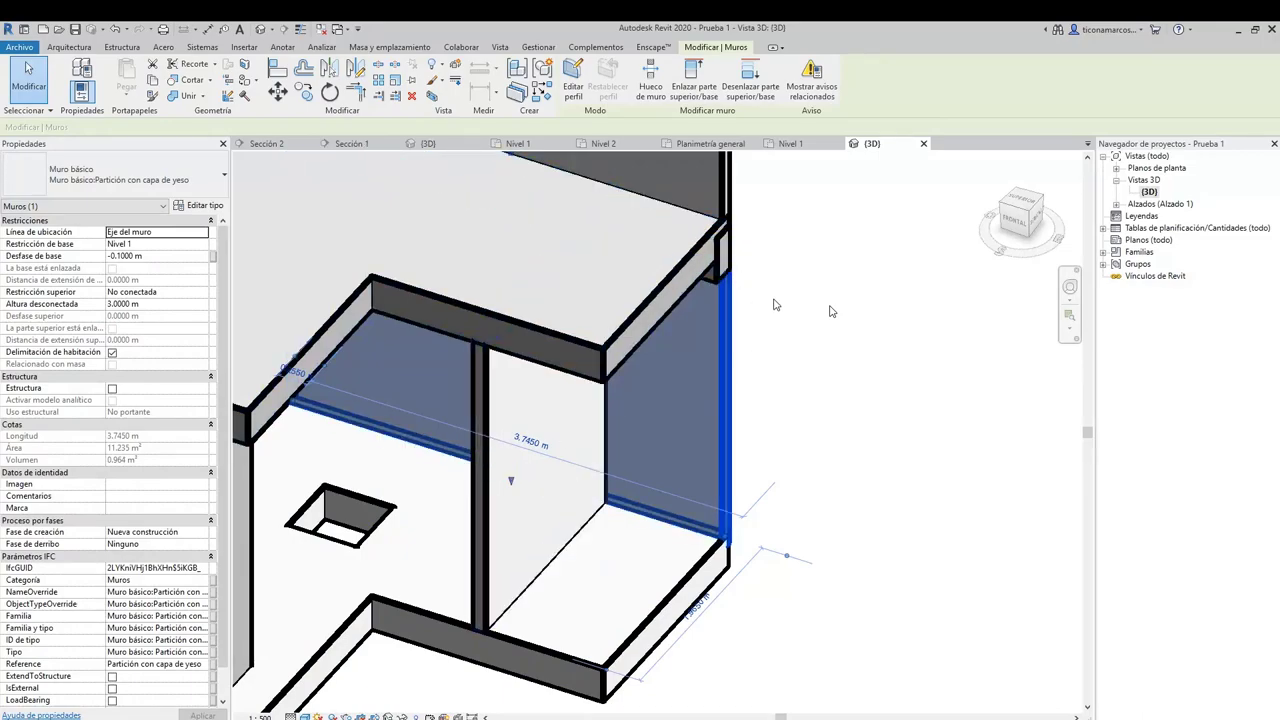
scroll(773, 304, "up", 2)
mouse_move(773, 304)
middle_mouse_down("shift")
mouse_move(831, 309)
mouse_move(613, 441)
middle_mouse_up("shift")
scroll(829, 311, "up", 2)
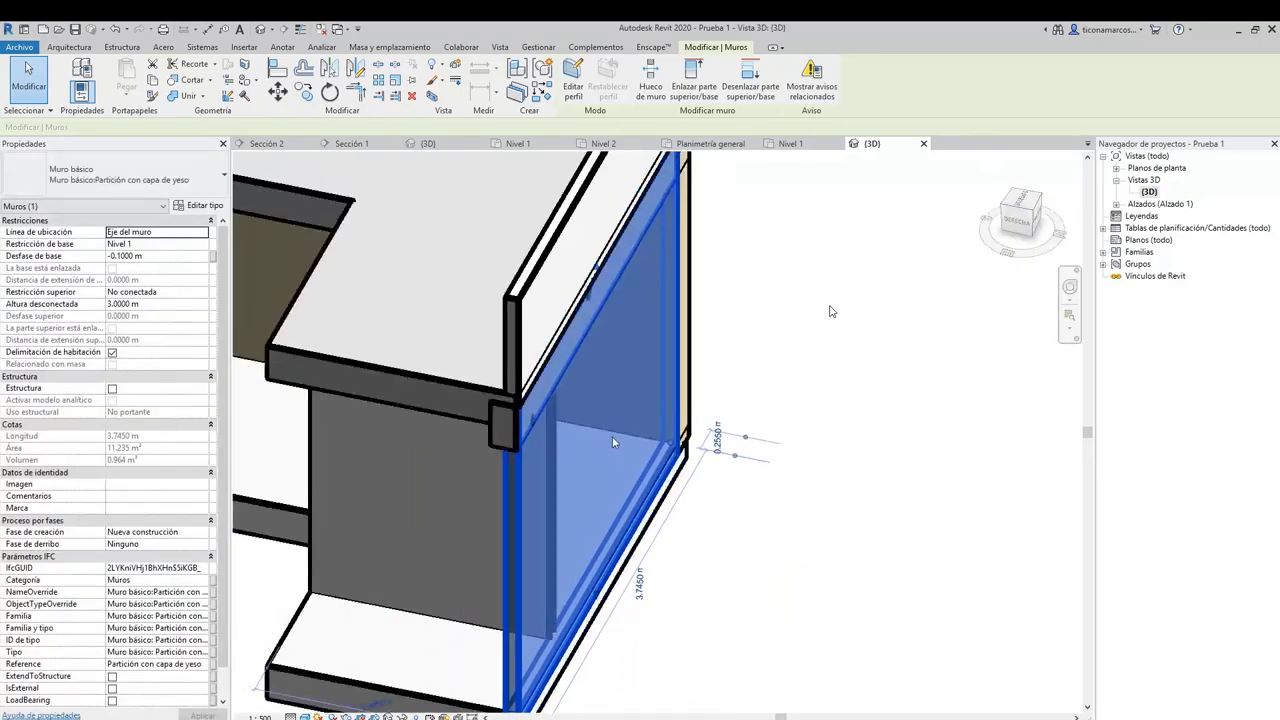
scroll(624, 469, "up", 4)
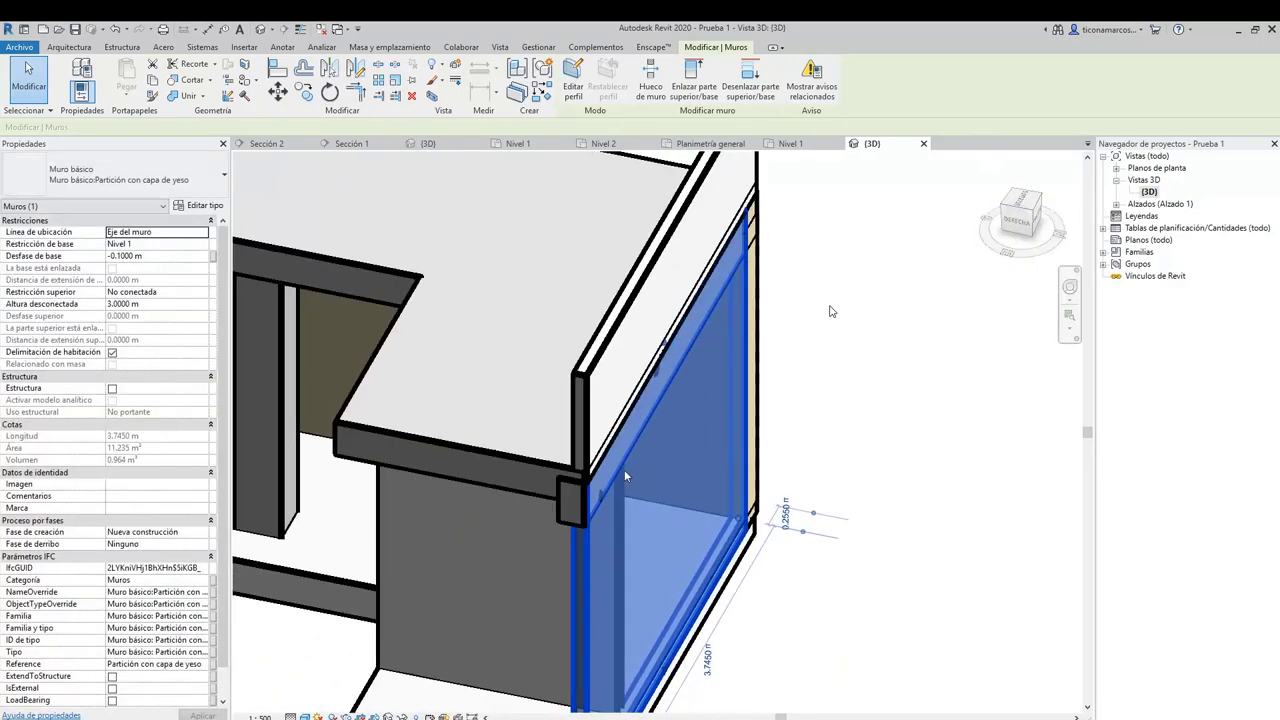
scroll(628, 533, "up", 2)
key("Escape")
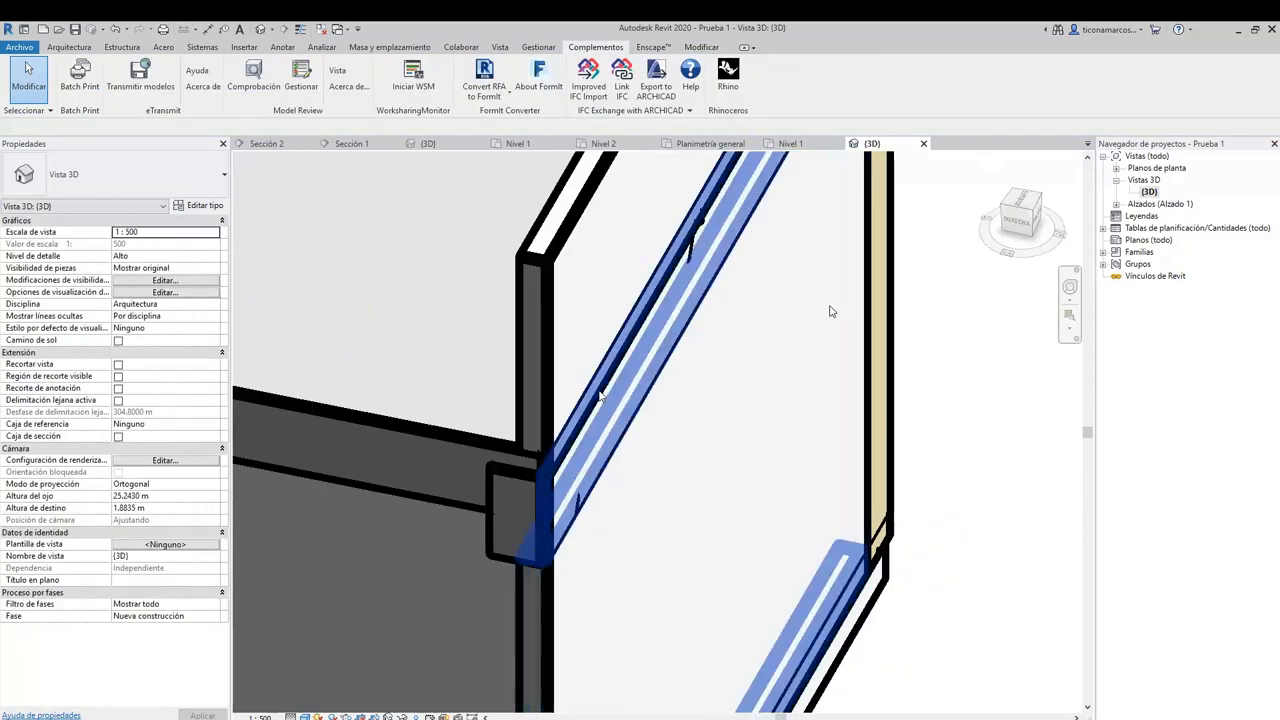
Set the unconnected height of the Nivel 2 Partición con capa de yeso parapet wall to 1.5 m
left_click(555, 465)
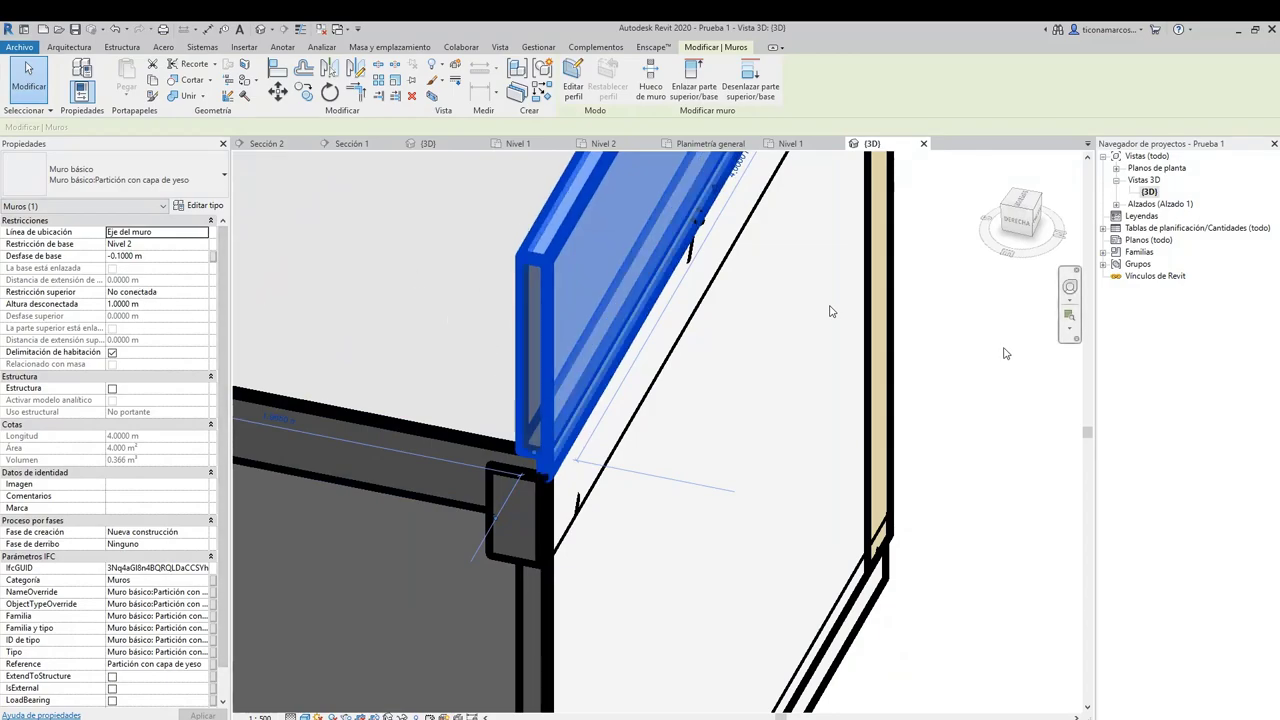
key("Escape")
left_click(555, 312)
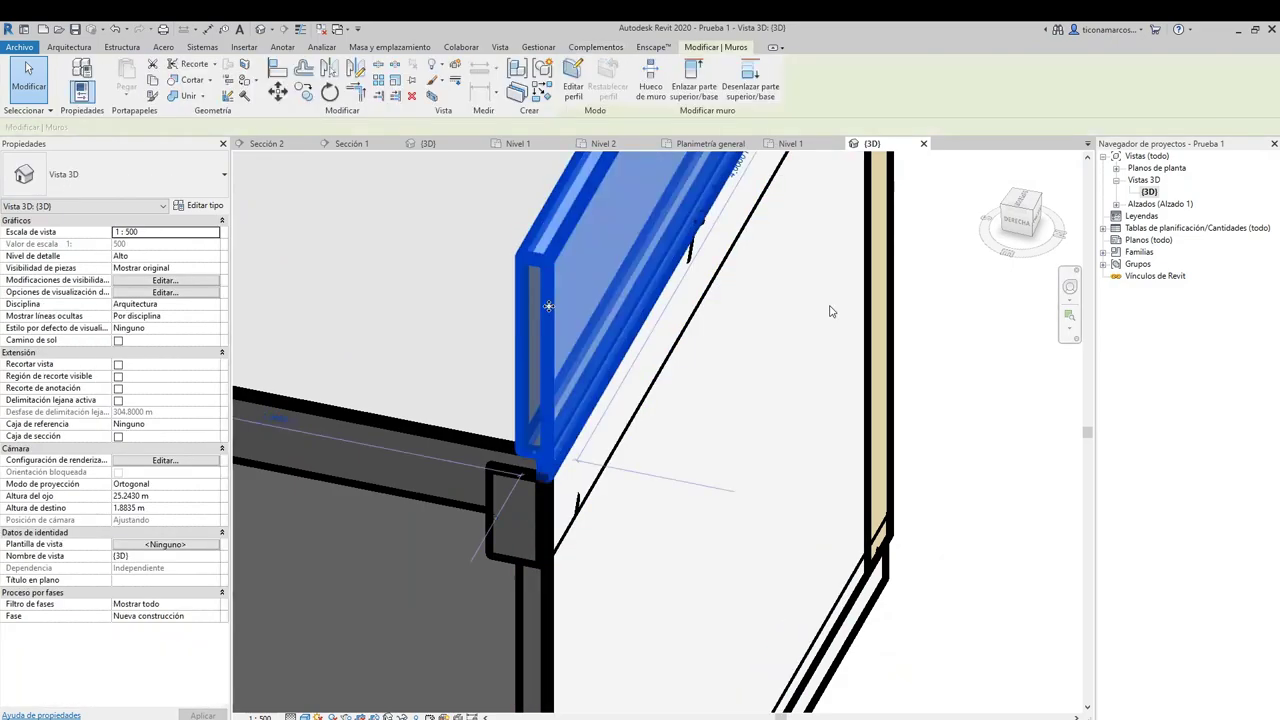
left_click(174, 304)
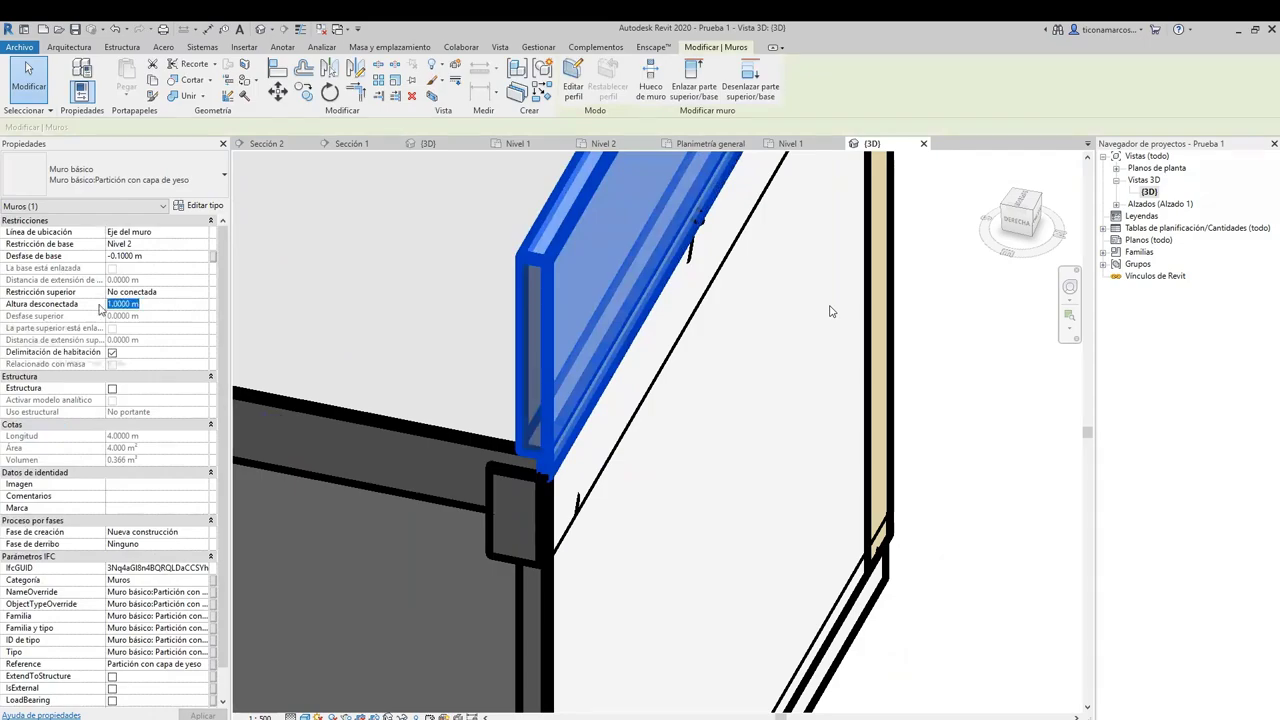
type("1.5")
key("Return")
scroll(737, 306, "down", 4)
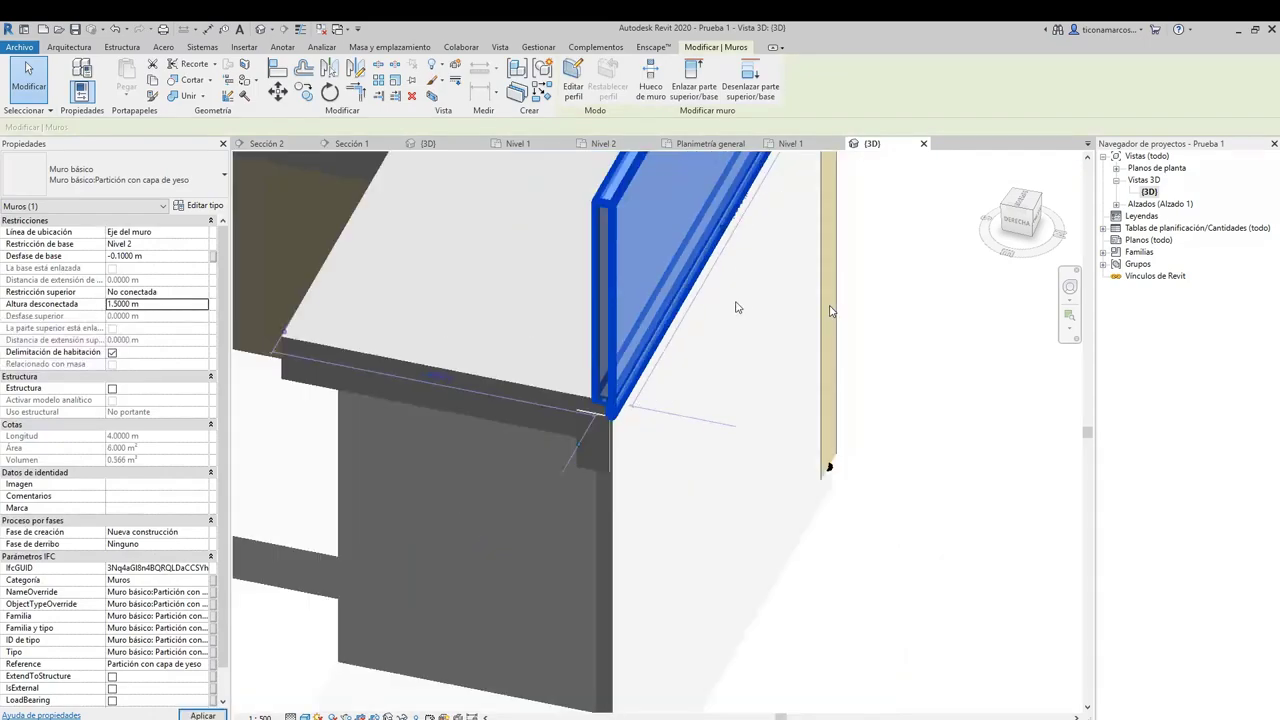
middle_click_drag(636, 245, 570, 479, "shift")
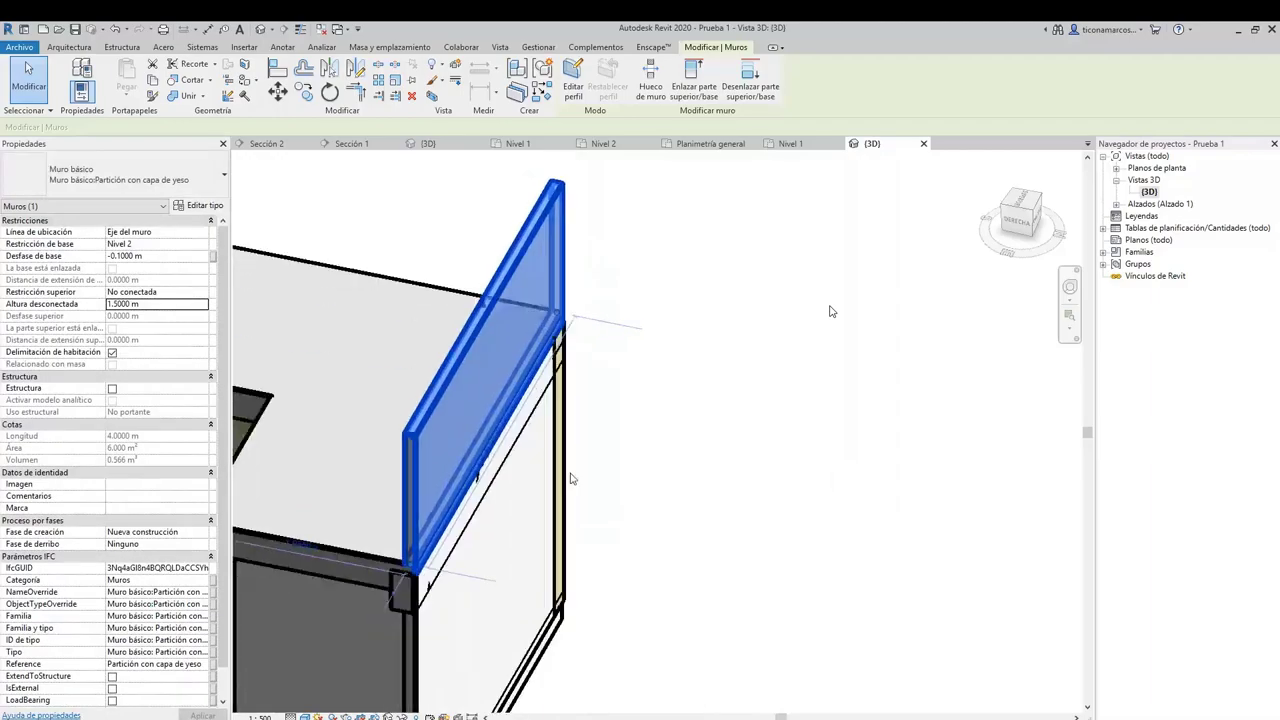
left_click(655, 499)
scroll(551, 416, "up", 5)
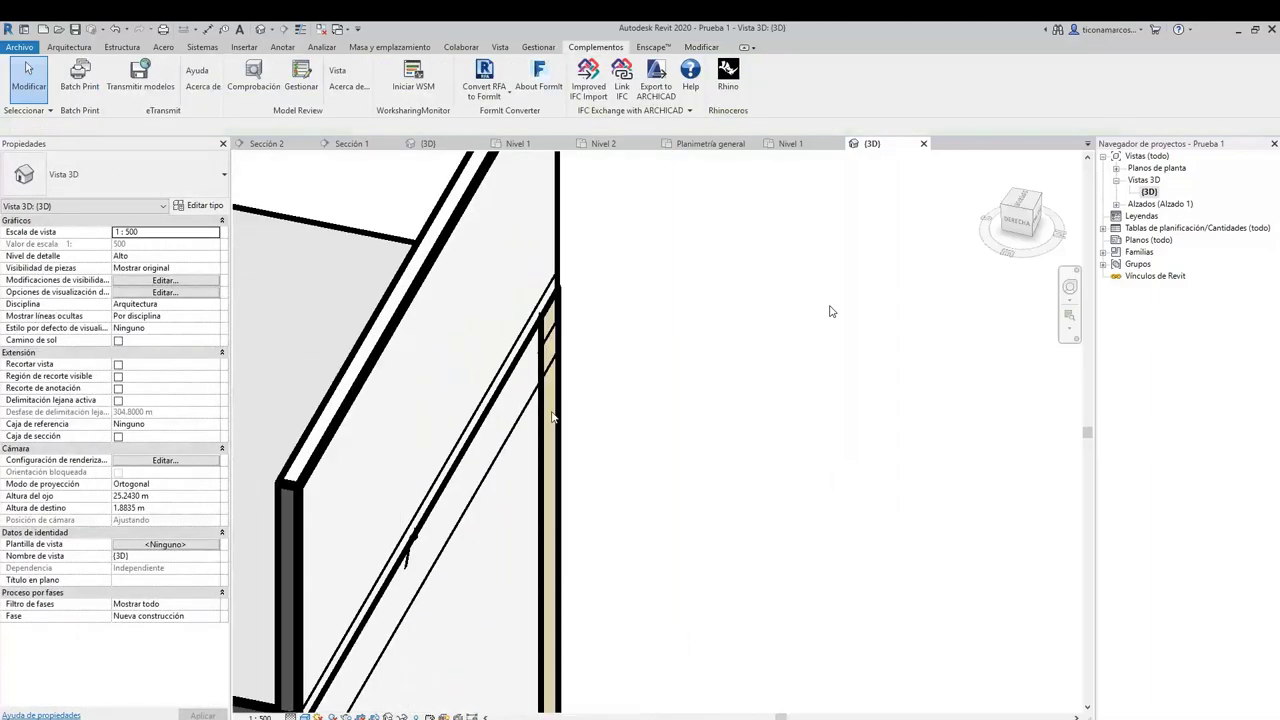
Inspect the parapet wall above the upper slab and its properties
scroll(574, 289, "up", 2)
scroll(560, 297, "down", 2)
scroll(474, 540, "up", 4)
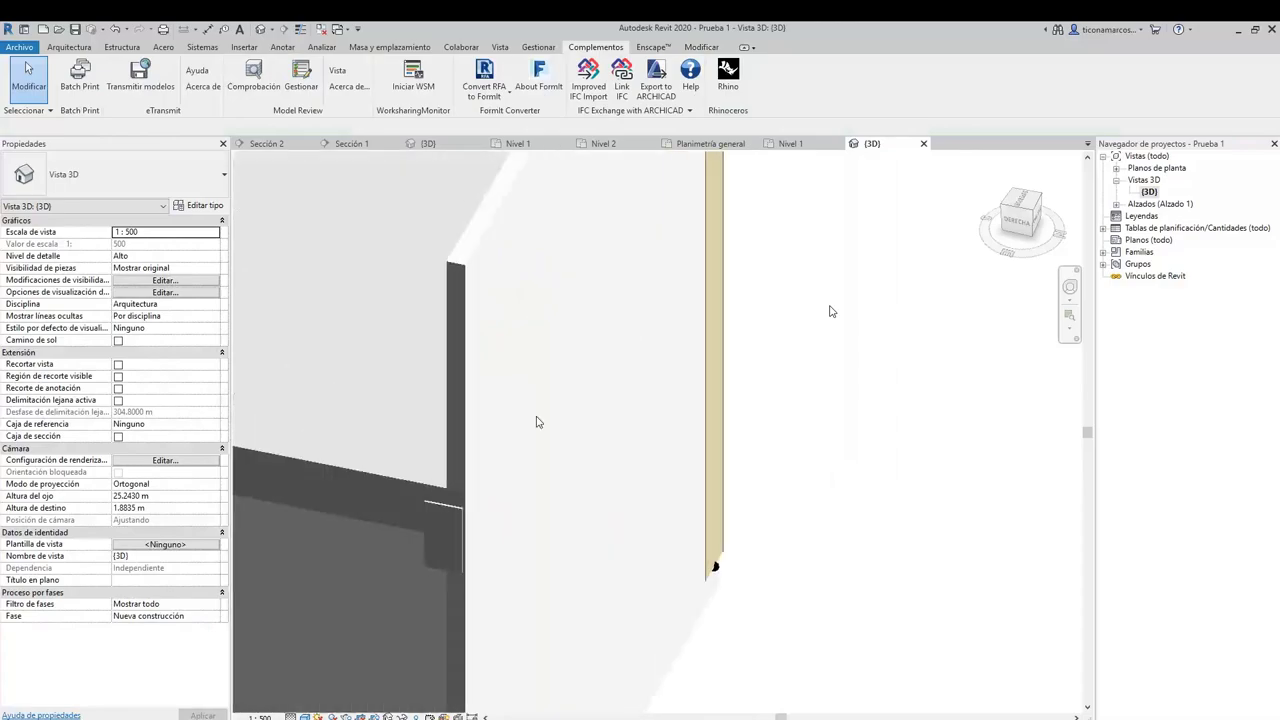
left_click(462, 471)
scroll(462, 471, "up", 2)
scroll(596, 358, "down", 2)
scroll(836, 223, "up", 1)
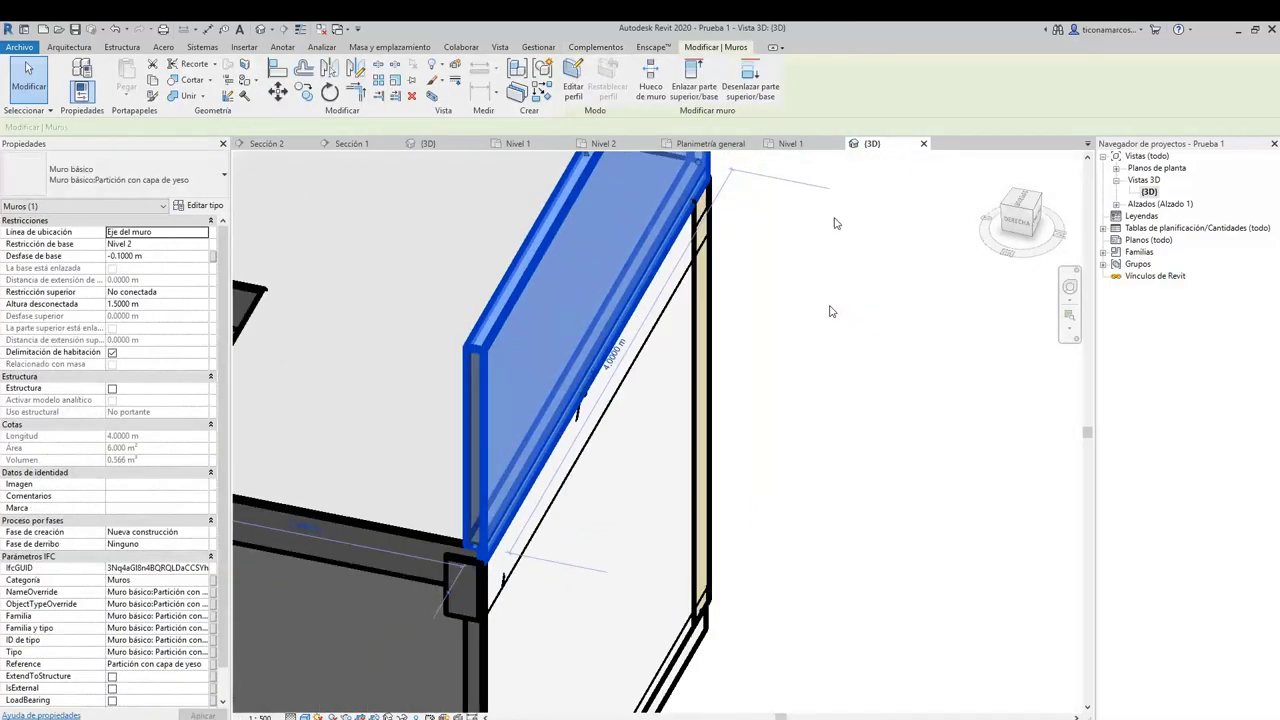
scroll(760, 364, "down", 2)
key("Escape")
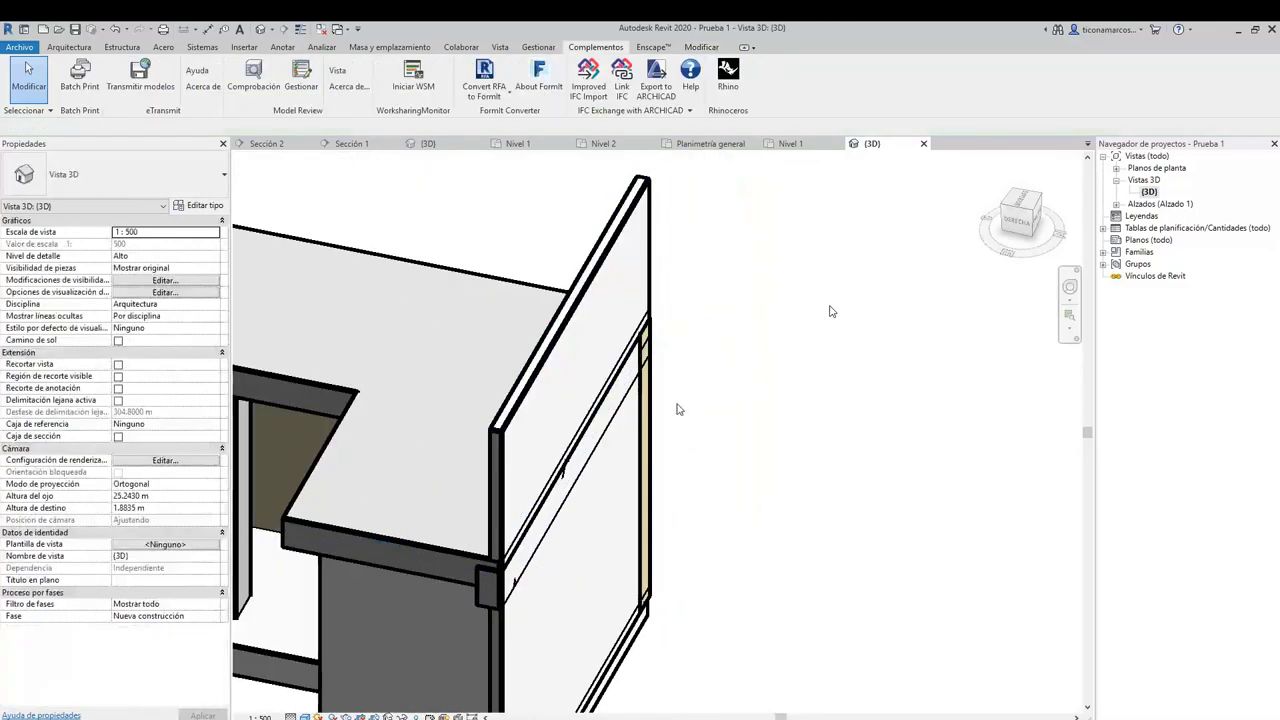
Inspect the opening element at the foot of the parapet wall and compare it with the wall itself
scroll(538, 524, "up", 4)
scroll(538, 524, "up", 1)
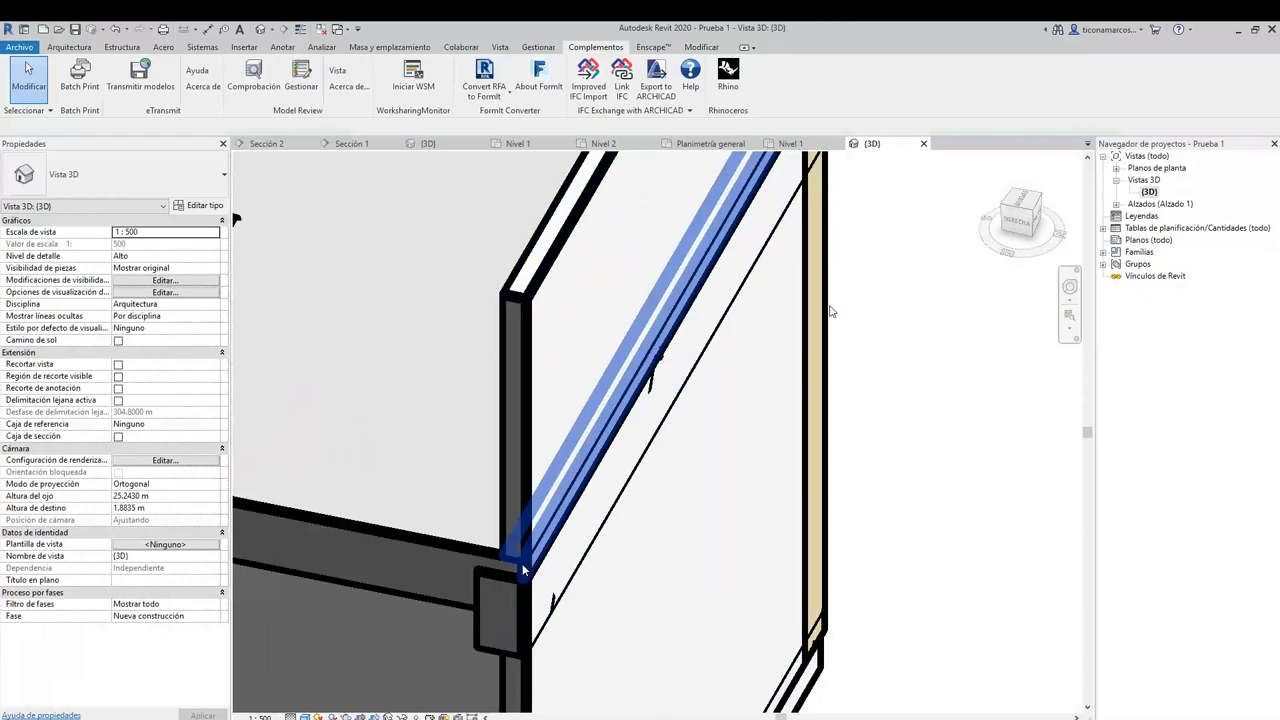
left_click(523, 570)
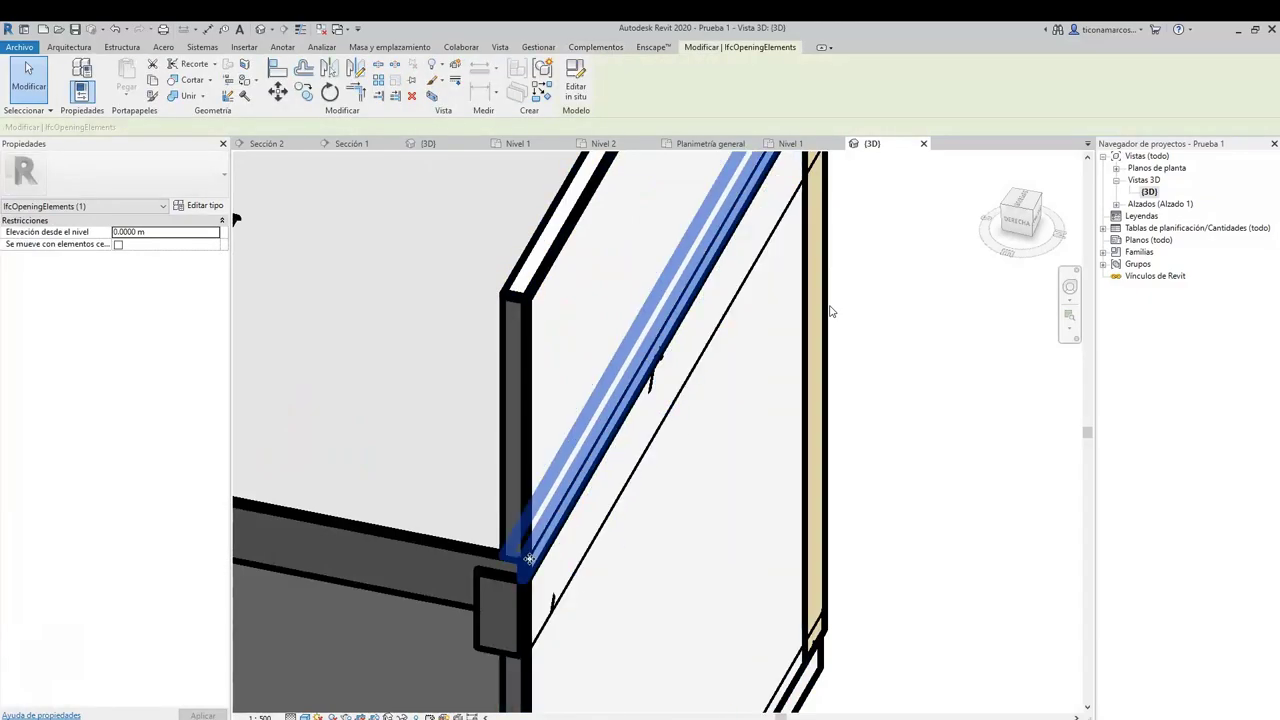
left_click(533, 562)
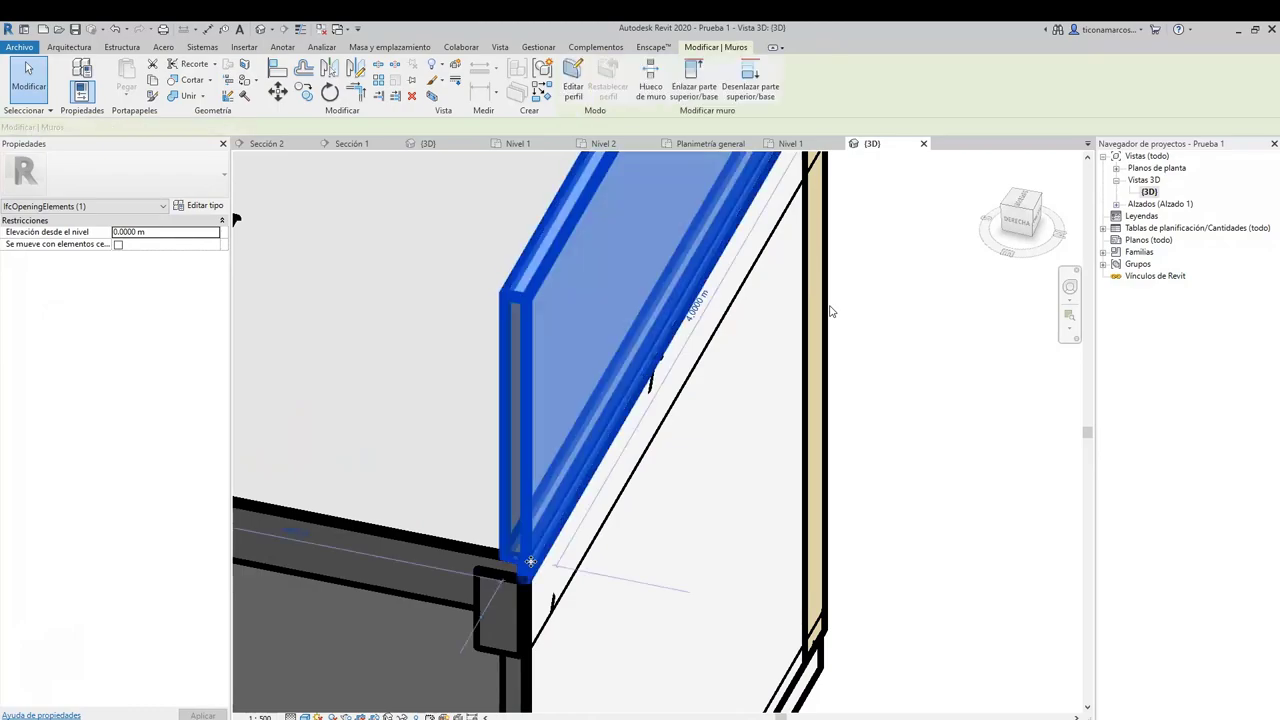
scroll(836, 449, "down", 6)
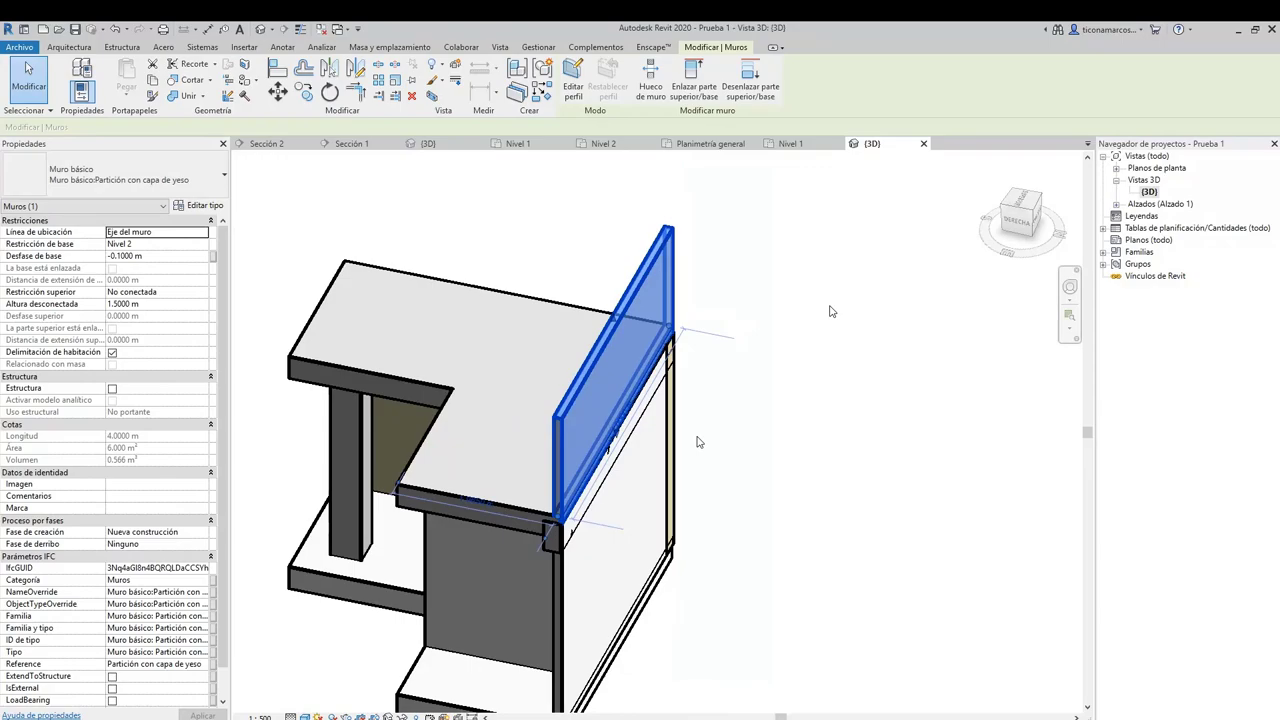
left_click(698, 442)
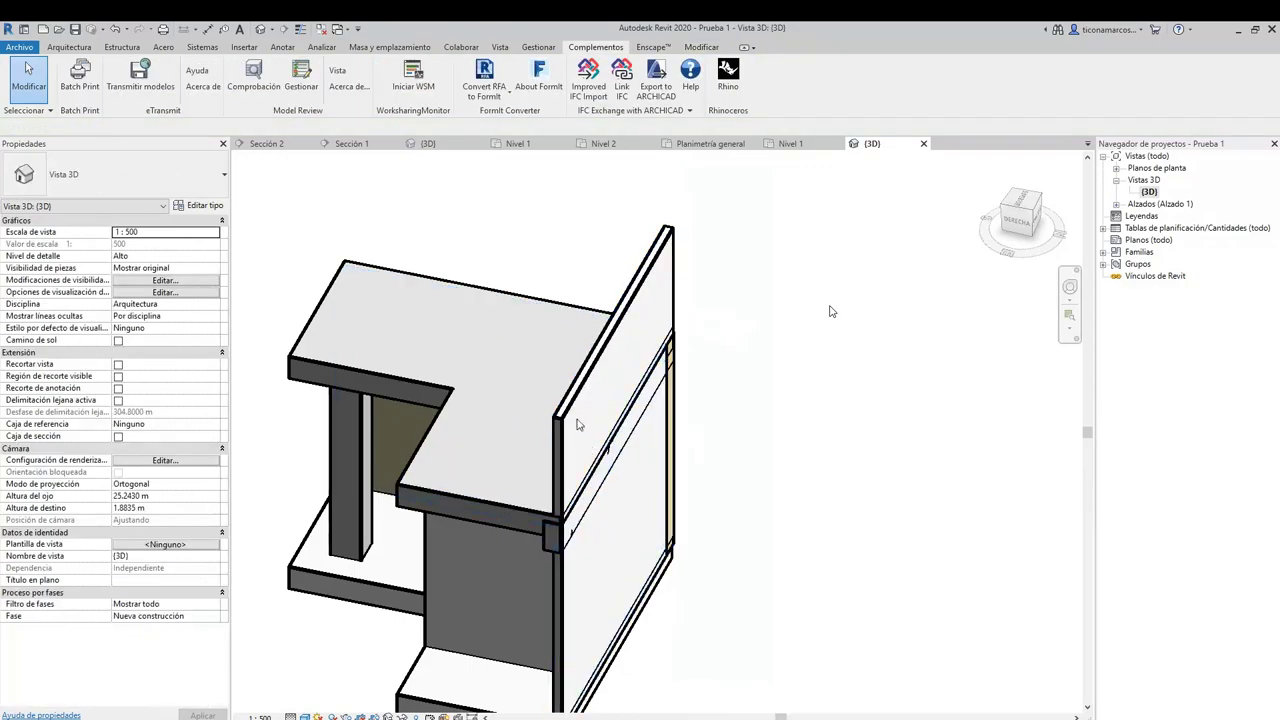
left_click(577, 425)
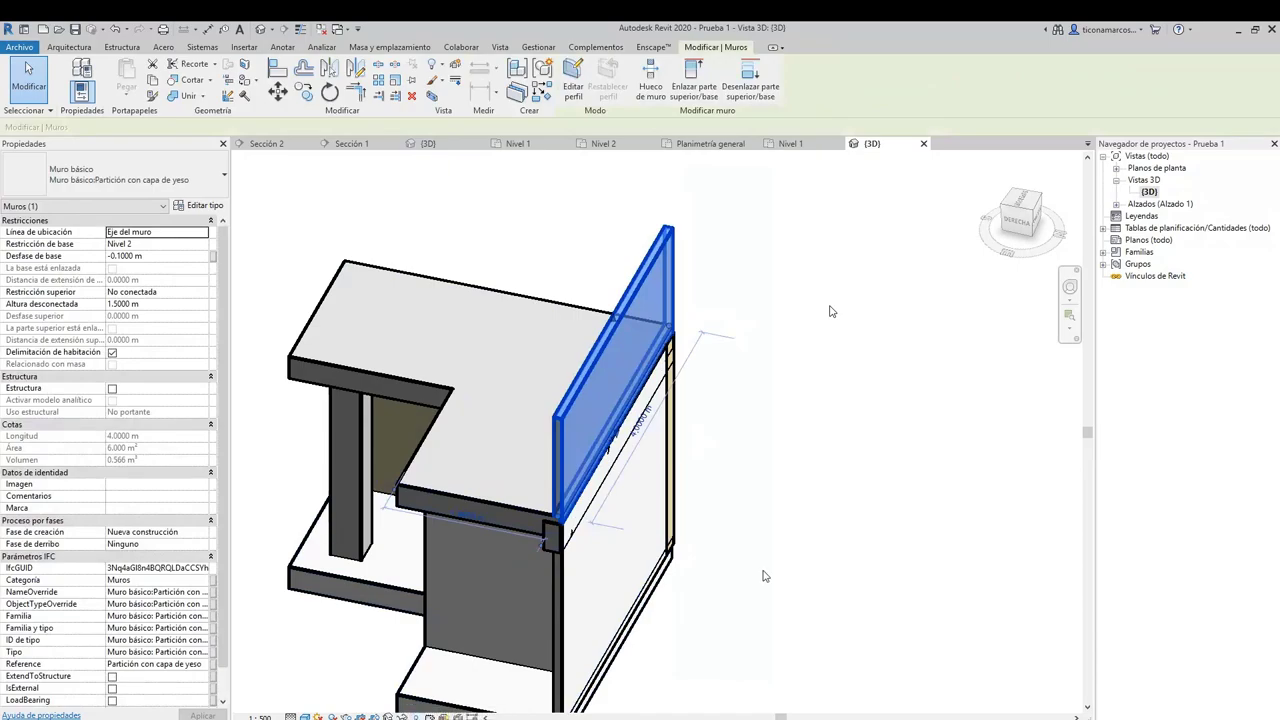
left_click(753, 377)
Examine from the front where the parapet wall, upper slab, beam and lower wall meet
scroll(725, 389, "up", 2)
mouse_move(740, 437)
middle_mouse_down()
mouse_move(704, 563)
mouse_move(677, 514)
mouse_move(830, 312)
middle_mouse_up()
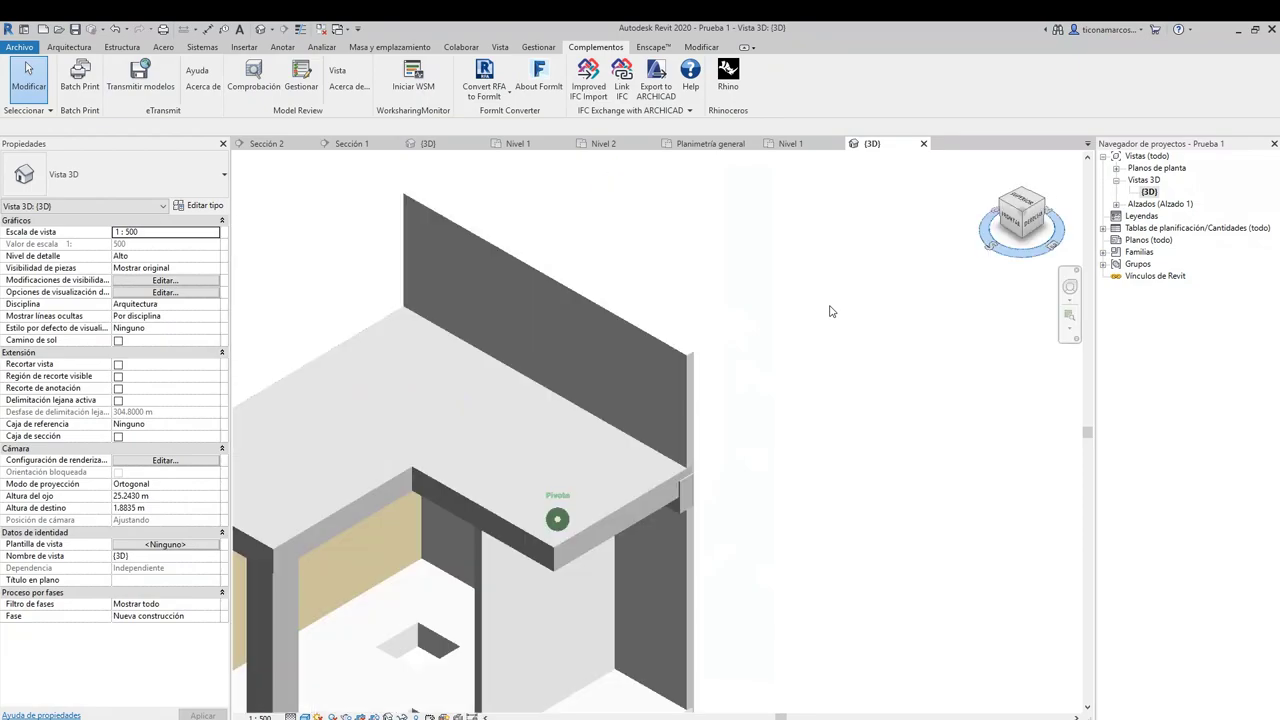
scroll(666, 360, "up", 5)
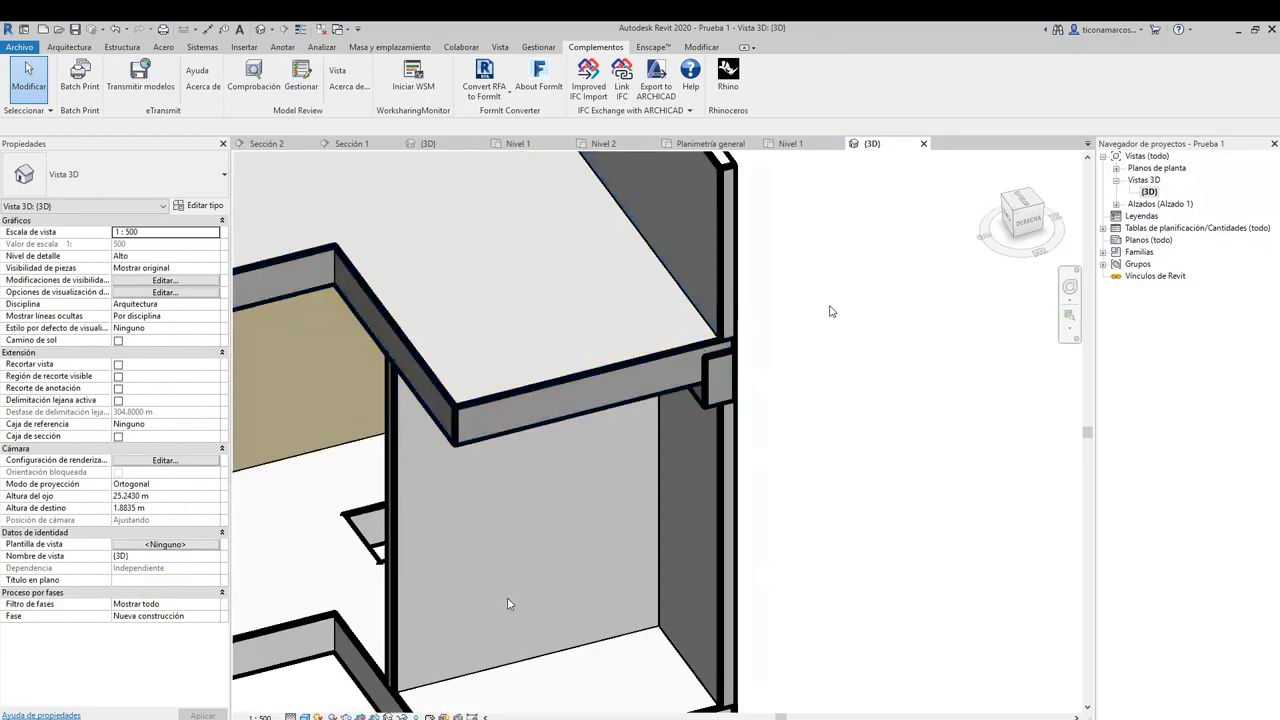
scroll(760, 470, "down", 3)
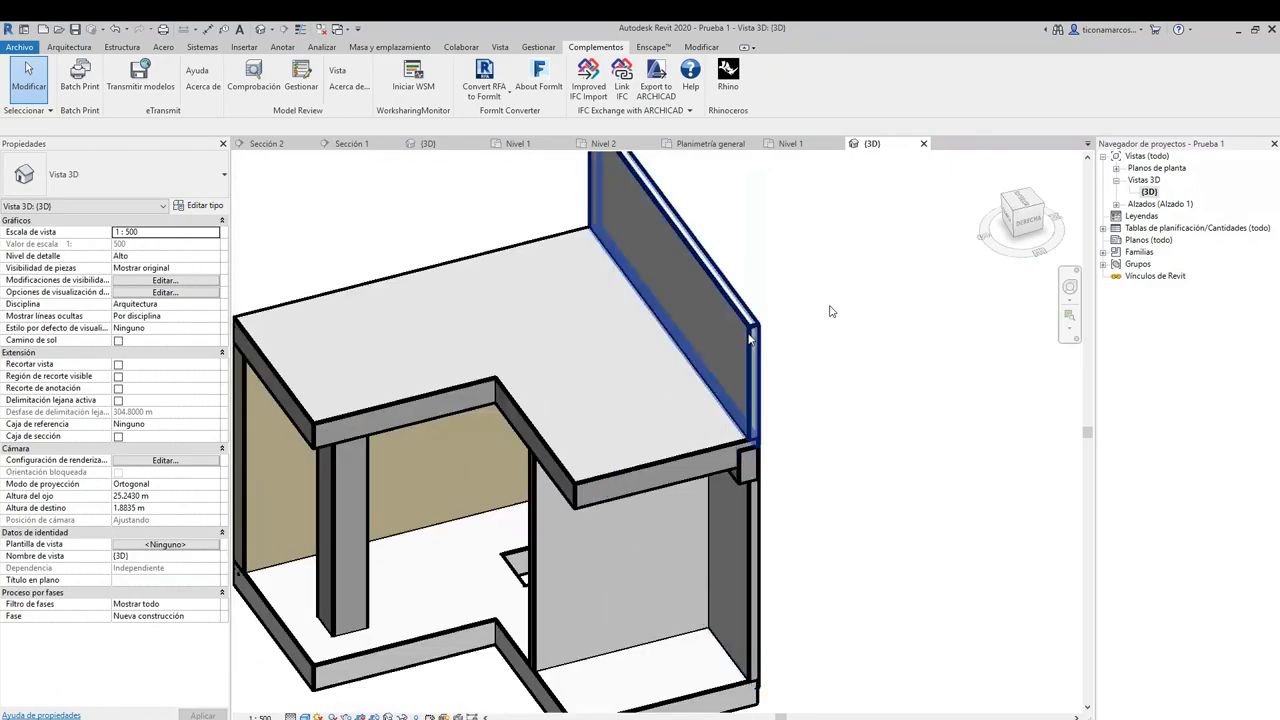
left_click(750, 338)
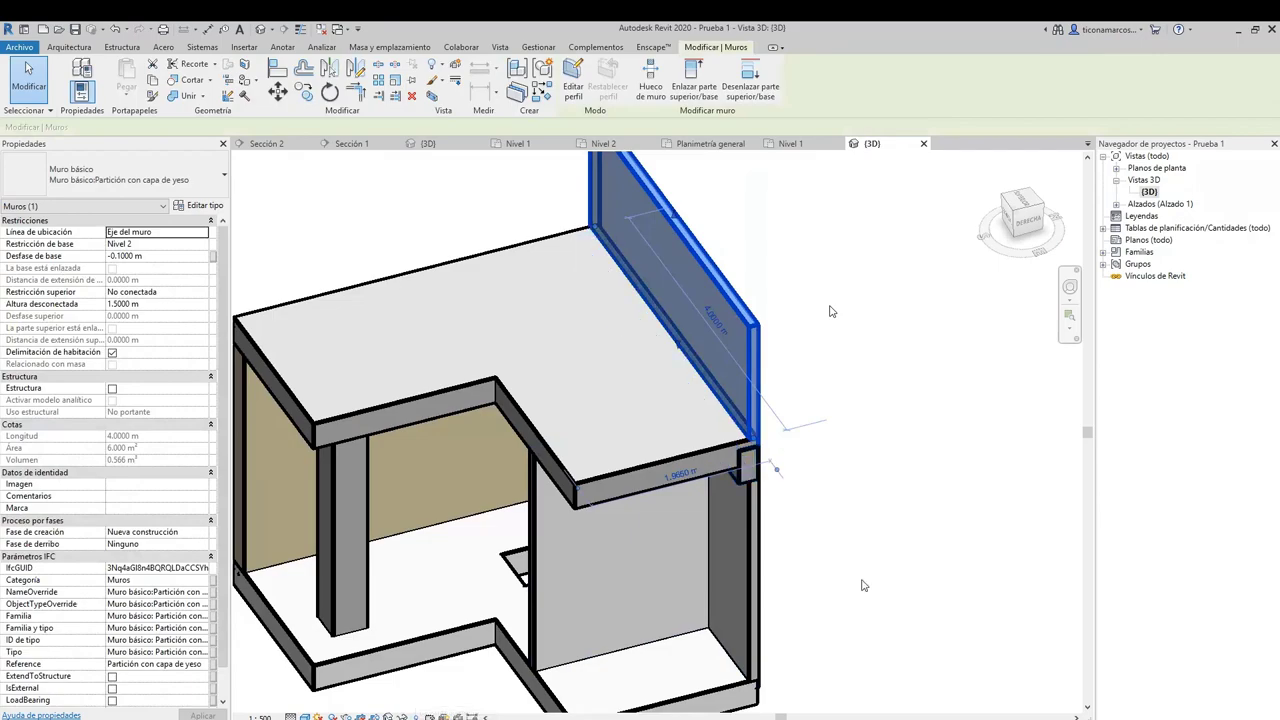
middle_click_drag(866, 468, 824, 453)
left_click(824, 453)
scroll(780, 455, "up", 5)
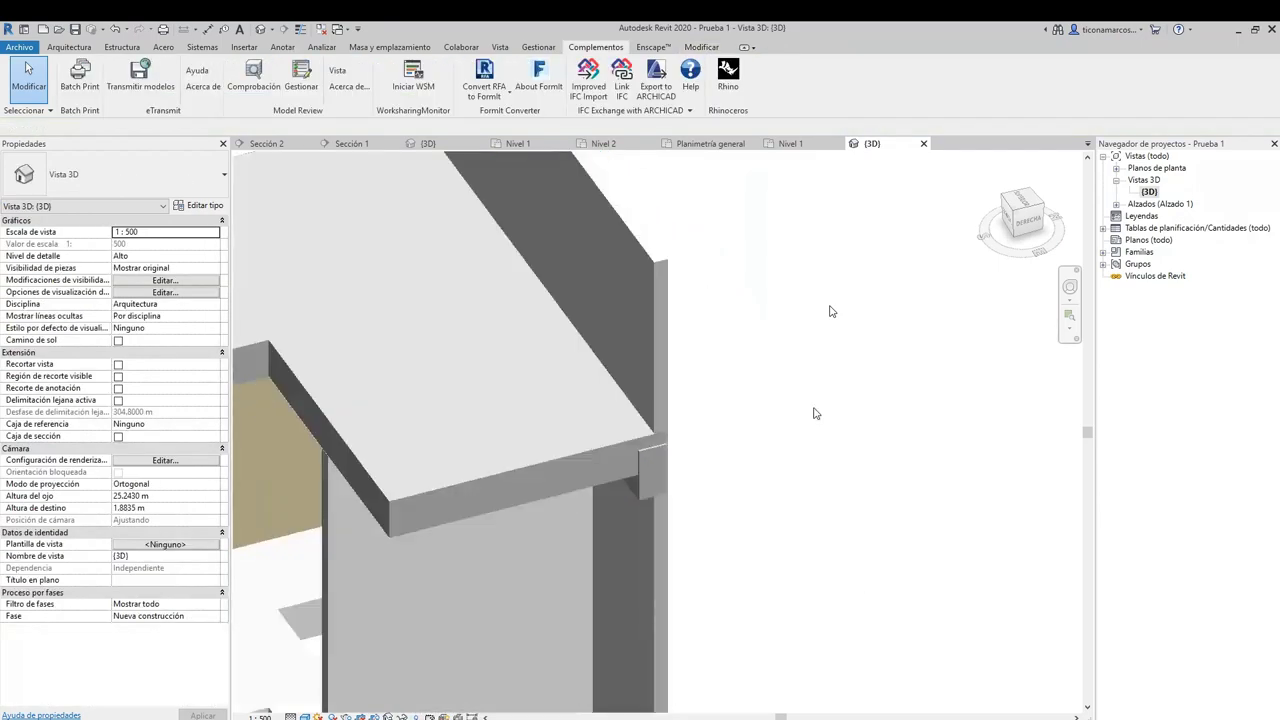
left_click_drag(766, 534, 423, 334)
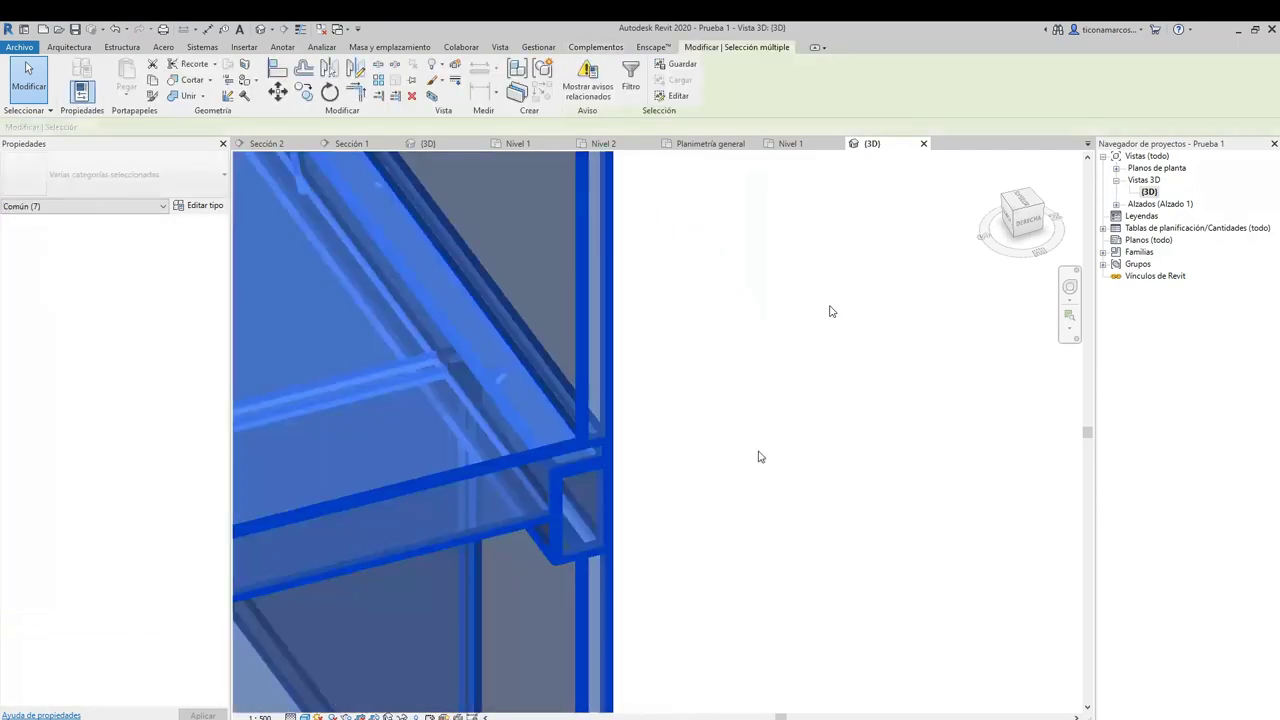
left_click(715, 437)
scroll(715, 437, "down", 5)
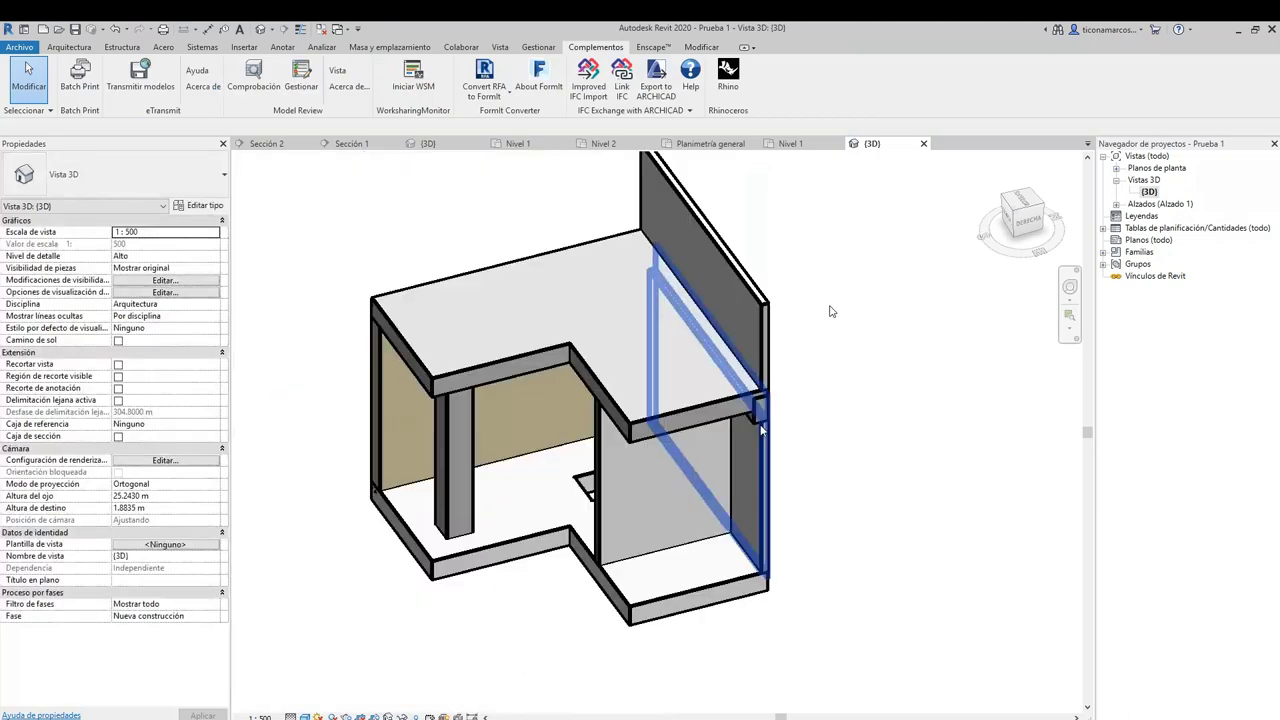
left_click(760, 310)
middle_click_drag(800, 325, 717, 401)
key("Escape")
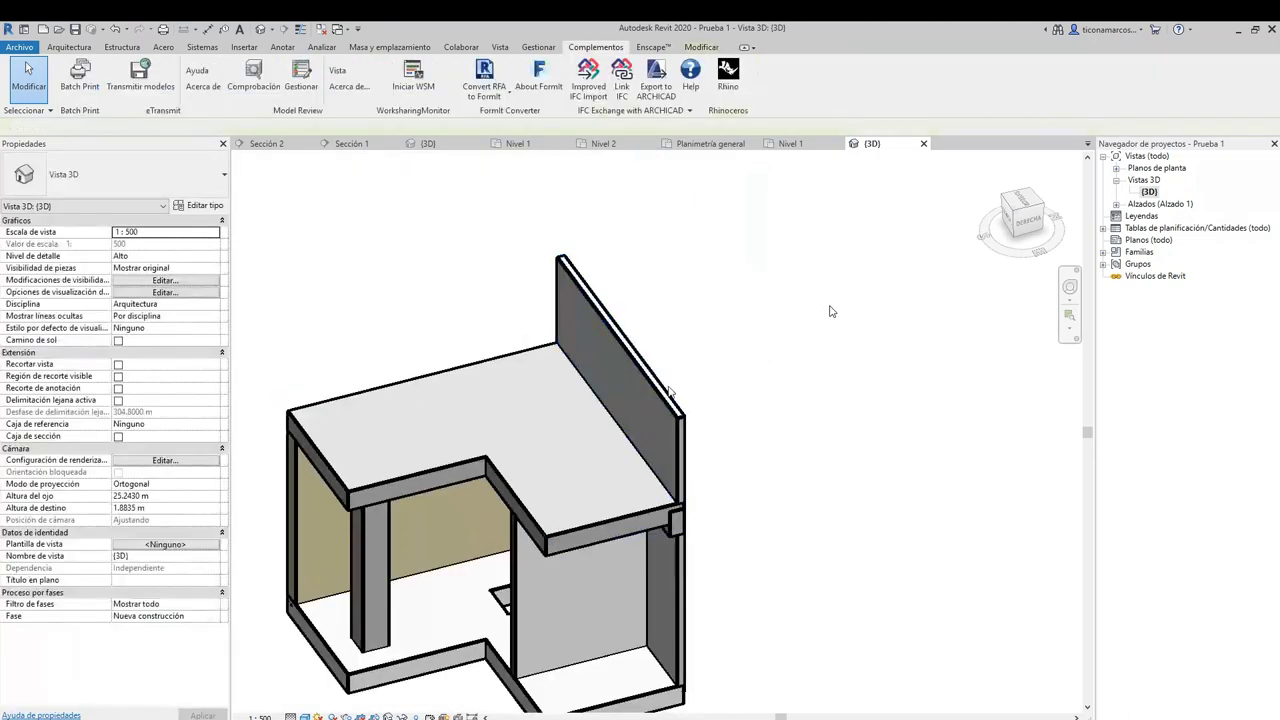
Examine the model from the rear and front, and inspect the ground floor slab with its square opening
mouse_move(1012, 250)
left_mouse_down()
mouse_move(1058, 232)
mouse_move(1046, 190)
left_mouse_up()
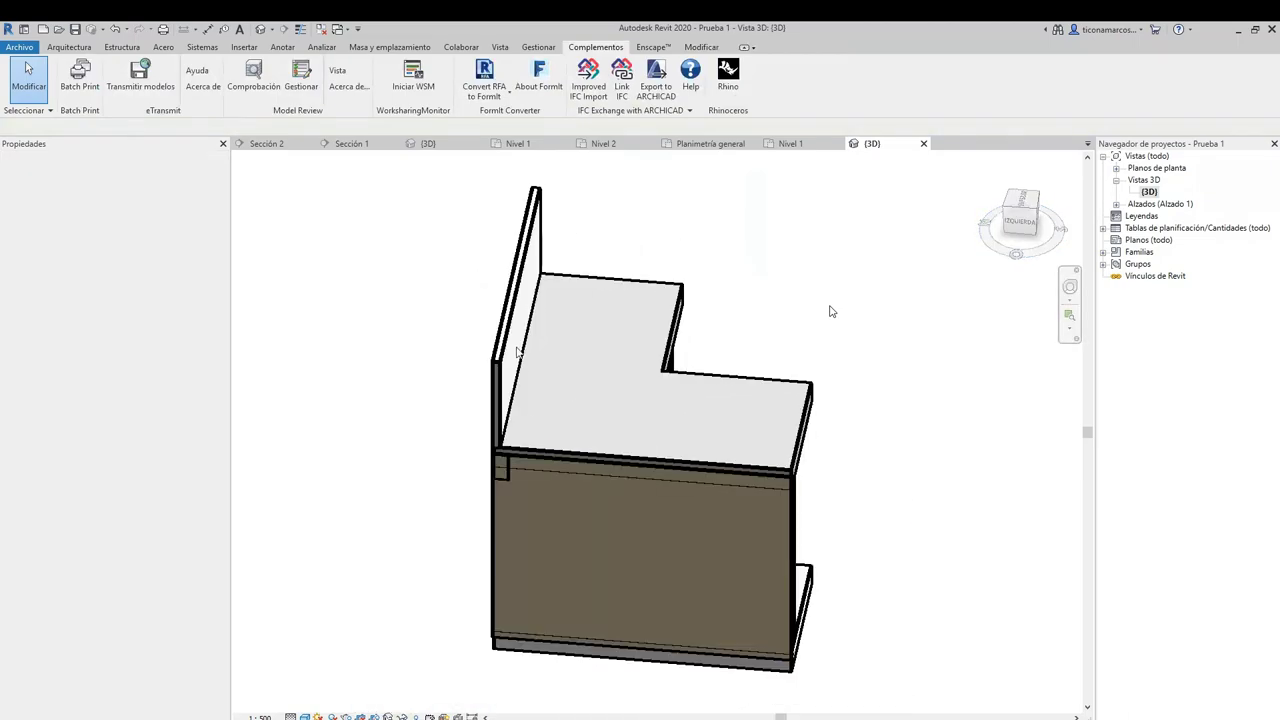
middle_click_drag(481, 371, 769, 543)
middle_click_drag(920, 317, 450, 560, "shift")
scroll(615, 521, "up", 4)
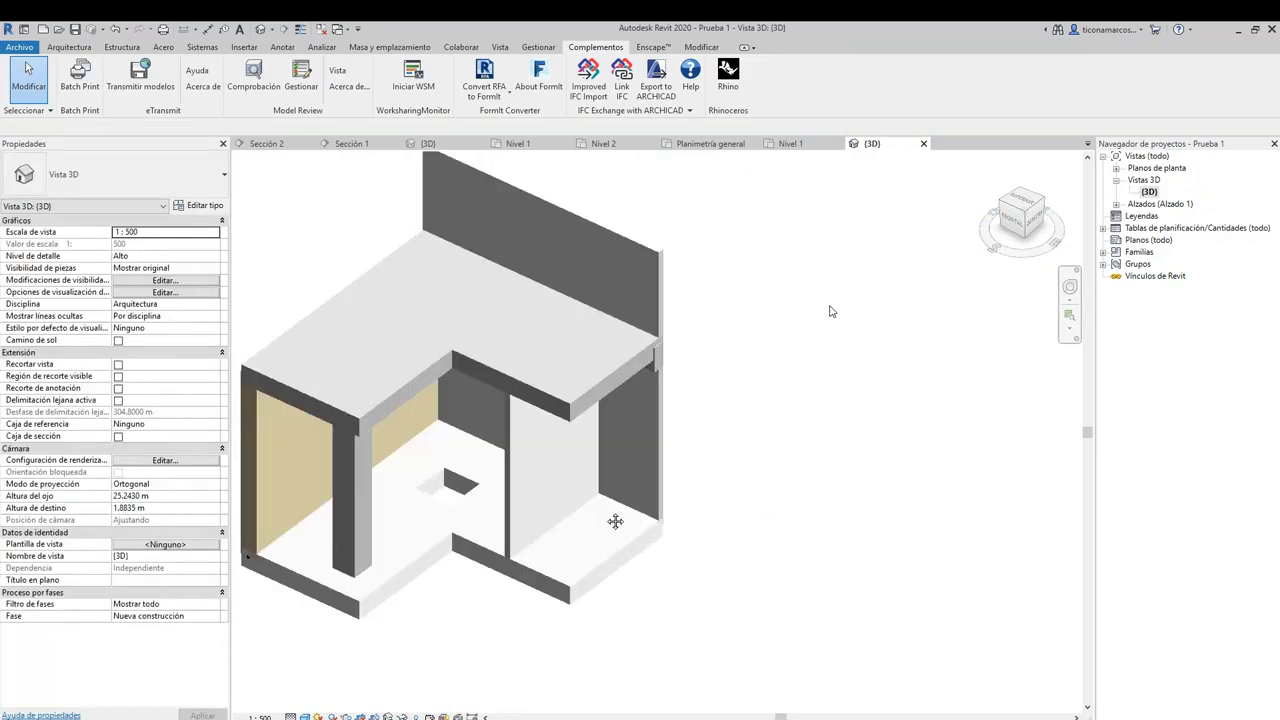
left_click(602, 482)
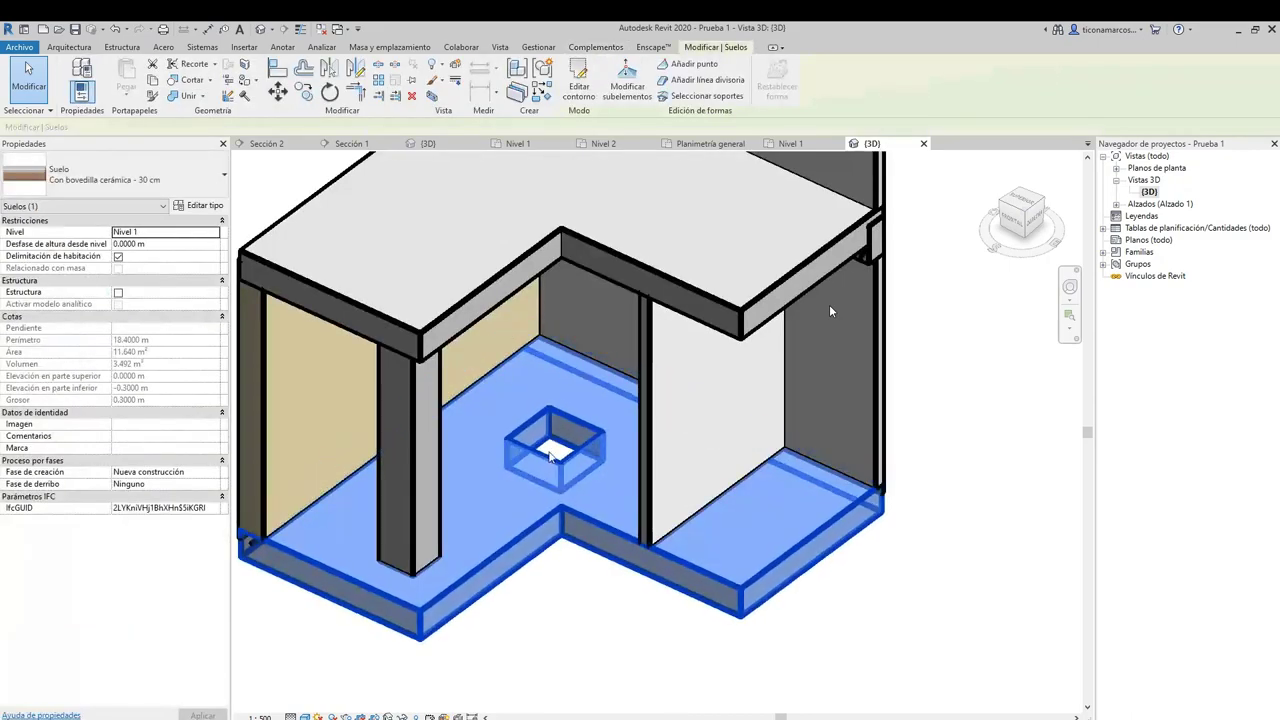
middle_click_drag(562, 592, 638, 578)
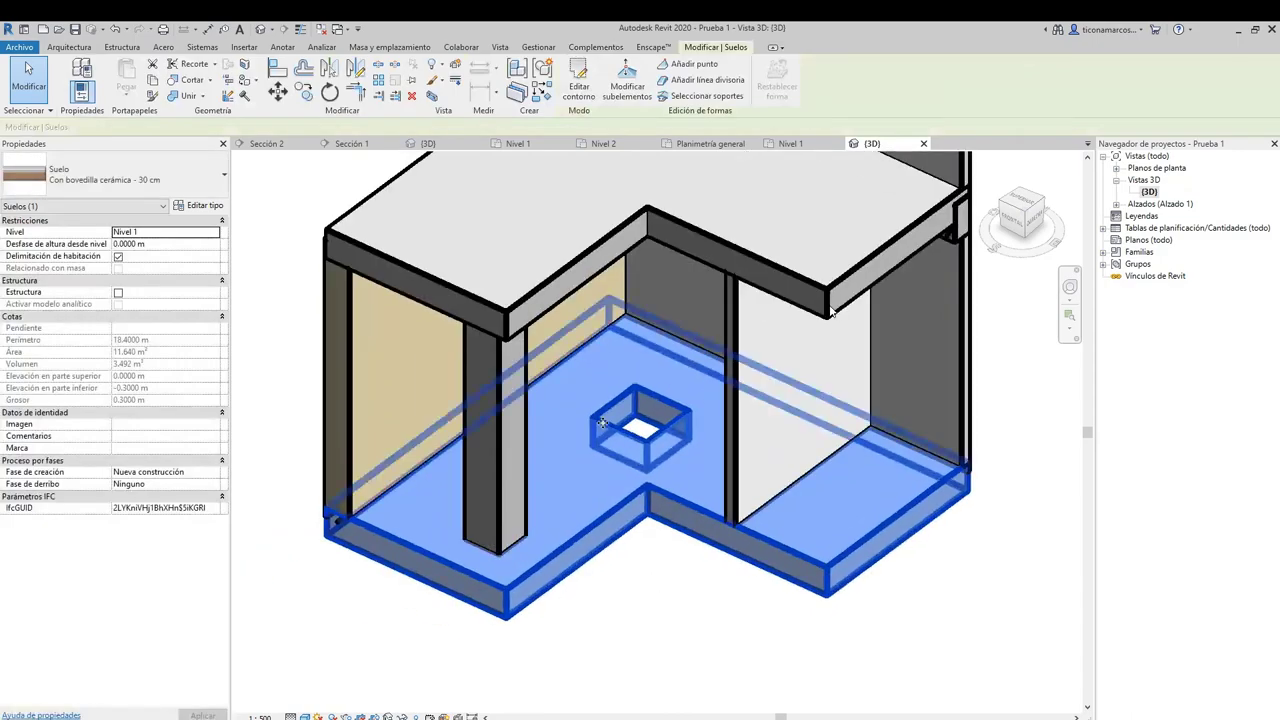
scroll(880, 466, "up", 3)
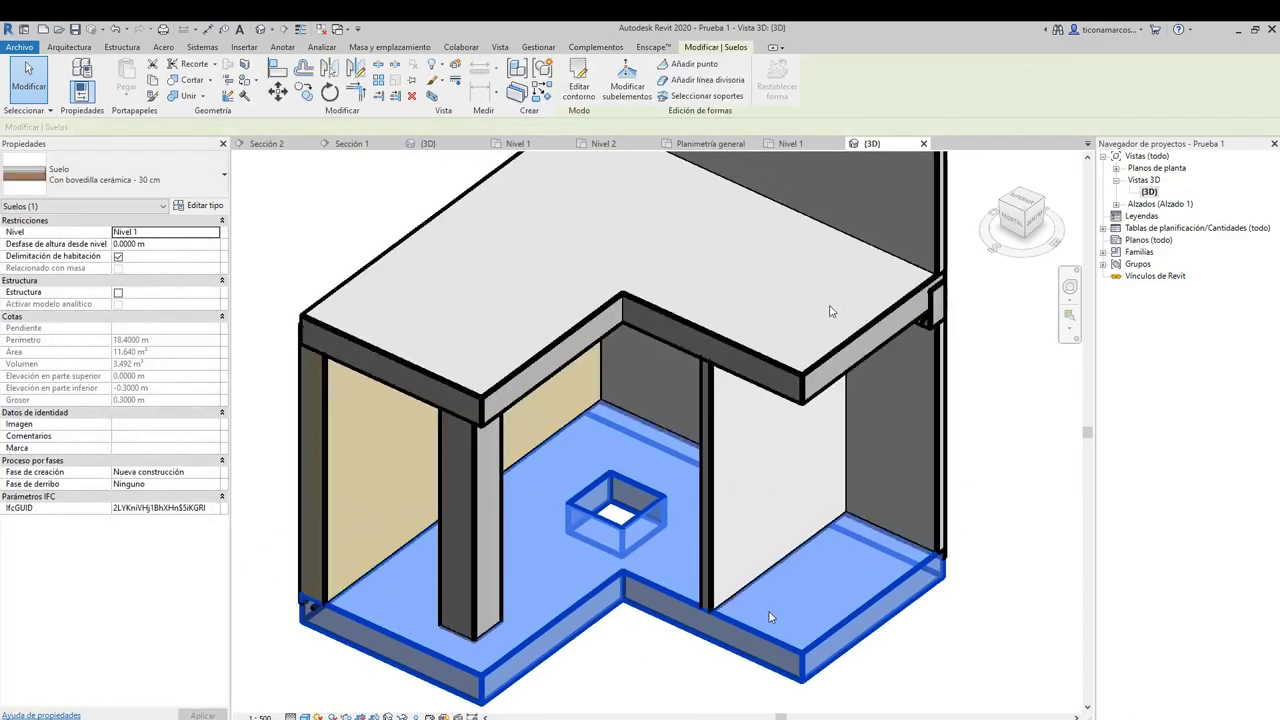
left_click(940, 469)
scroll(940, 469, "up", 4)
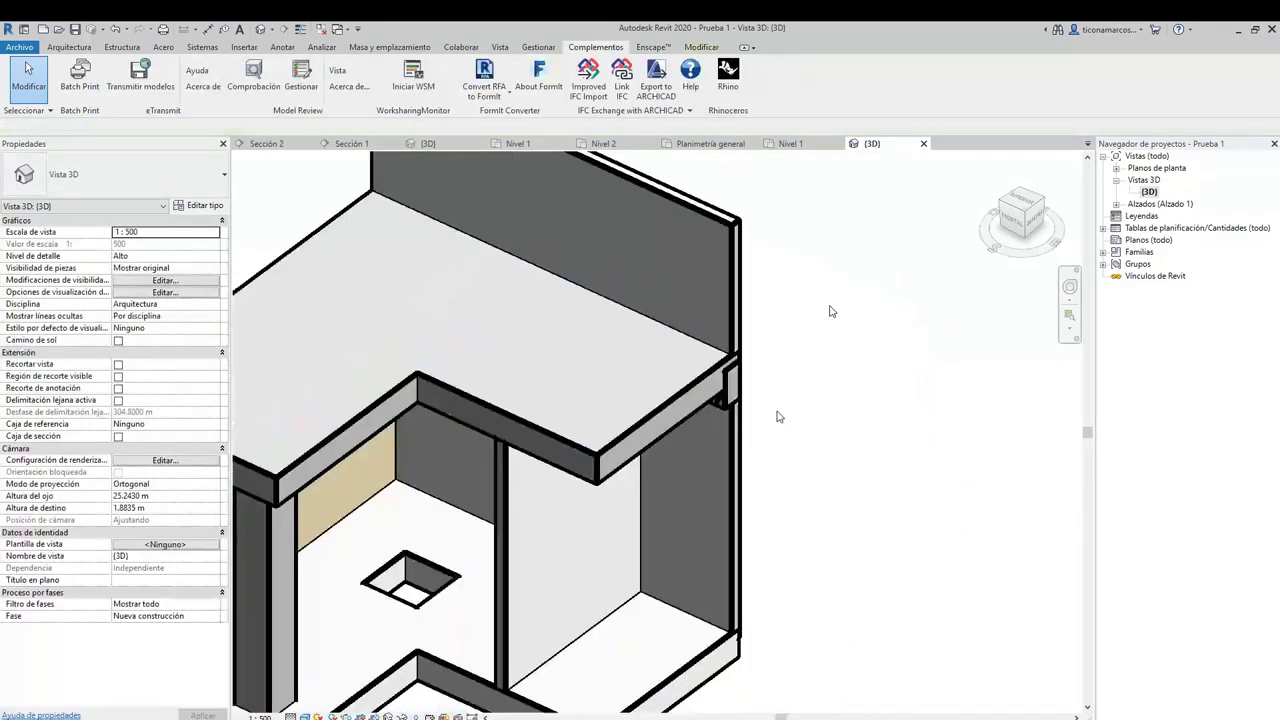
Try to change the type of the concrete beam under the upper slab to 300 x 600 mm
left_click(718, 412)
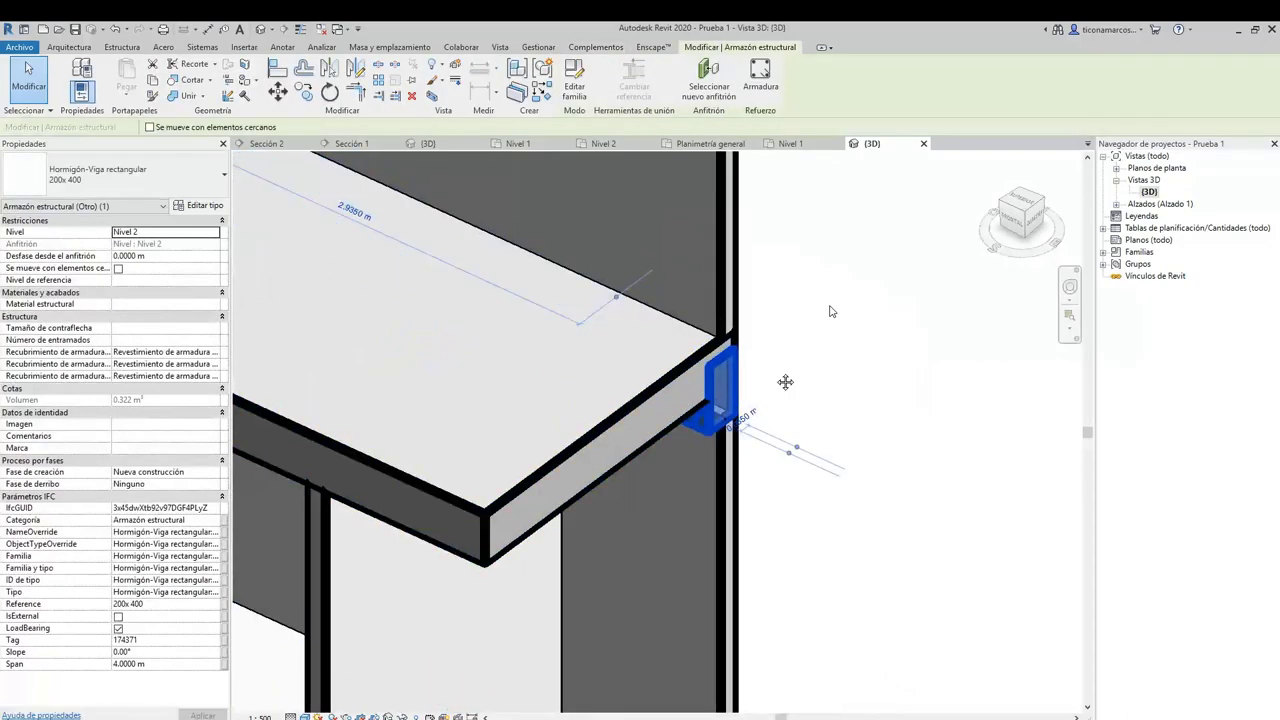
middle_click_drag(776, 376, 708, 429)
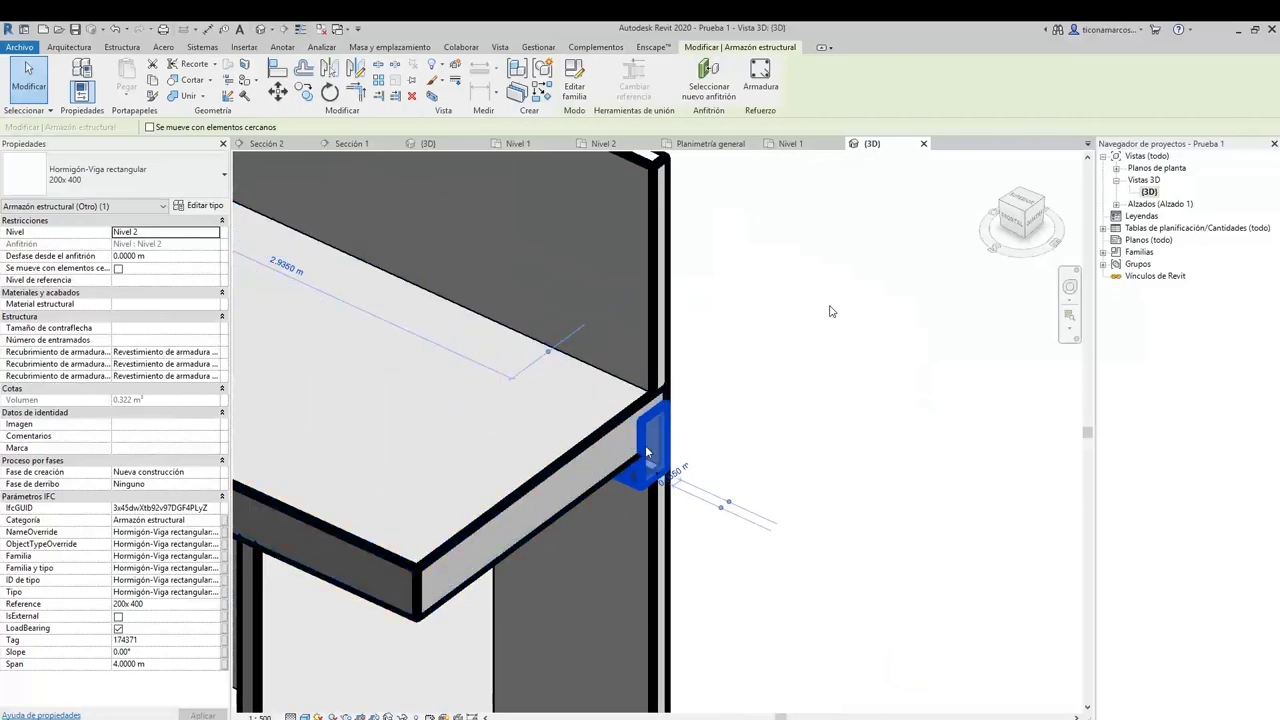
left_click(114, 179)
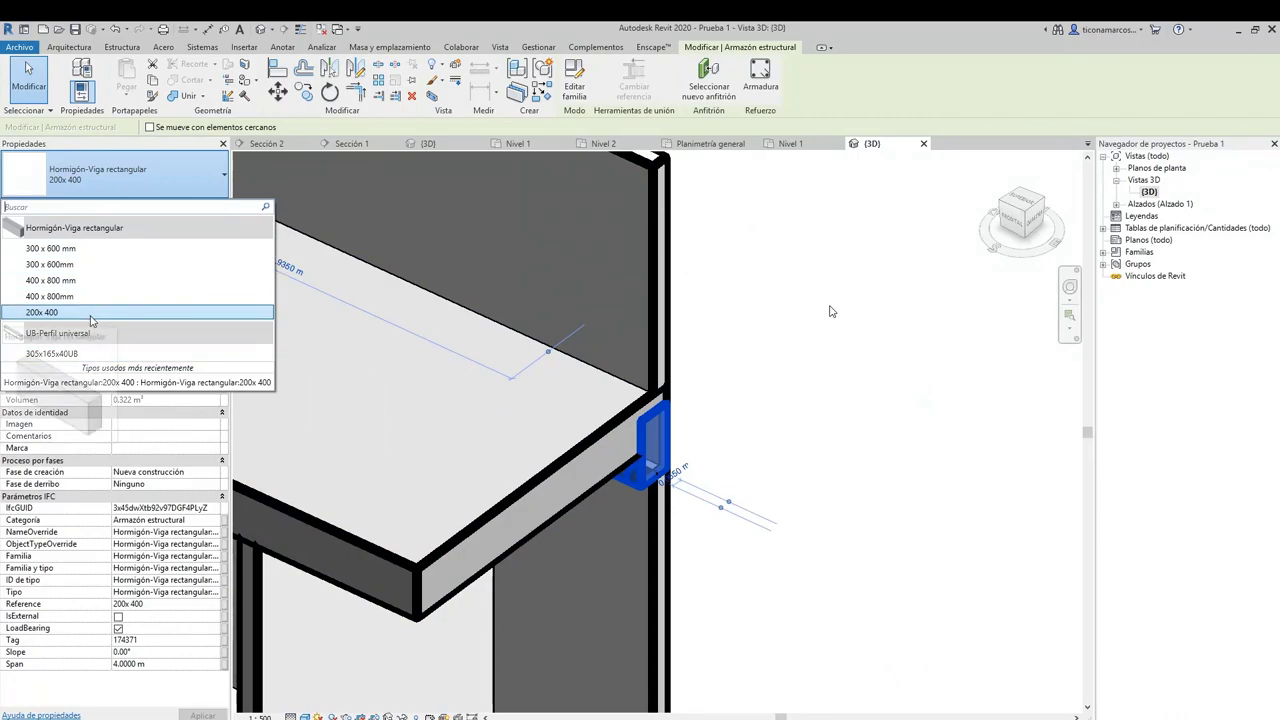
left_click(72, 249)
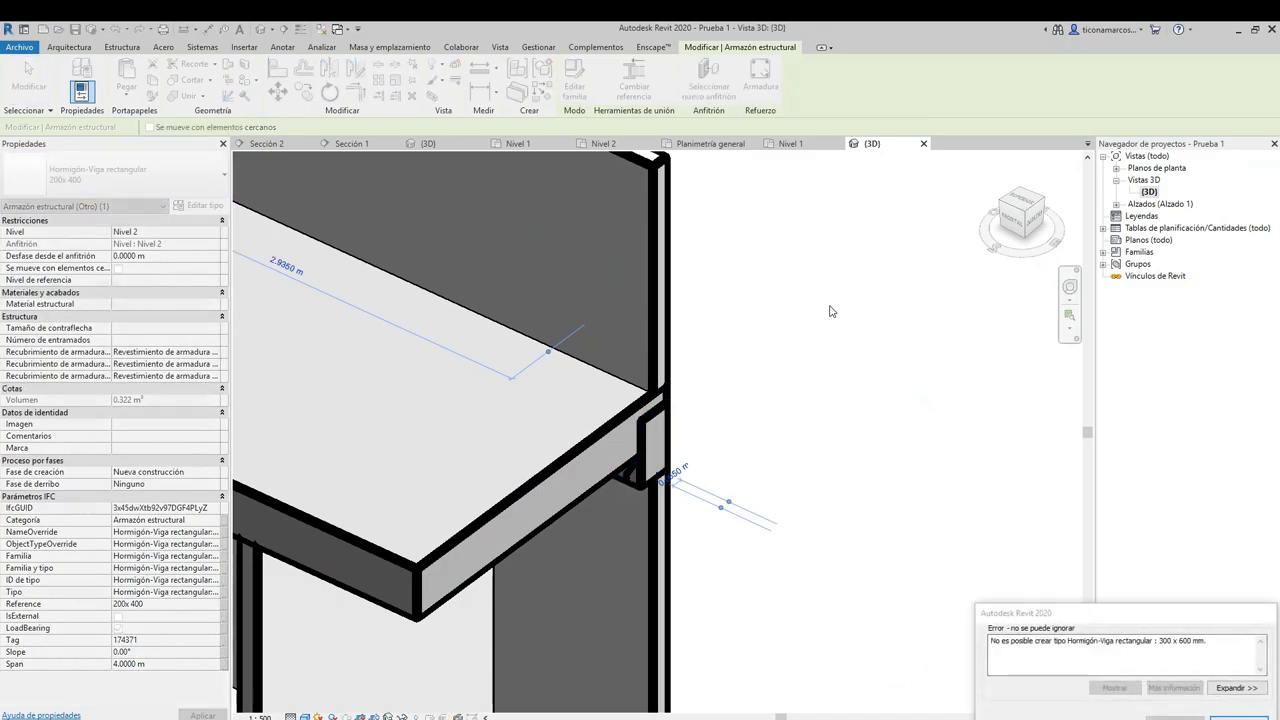
key("Escape")
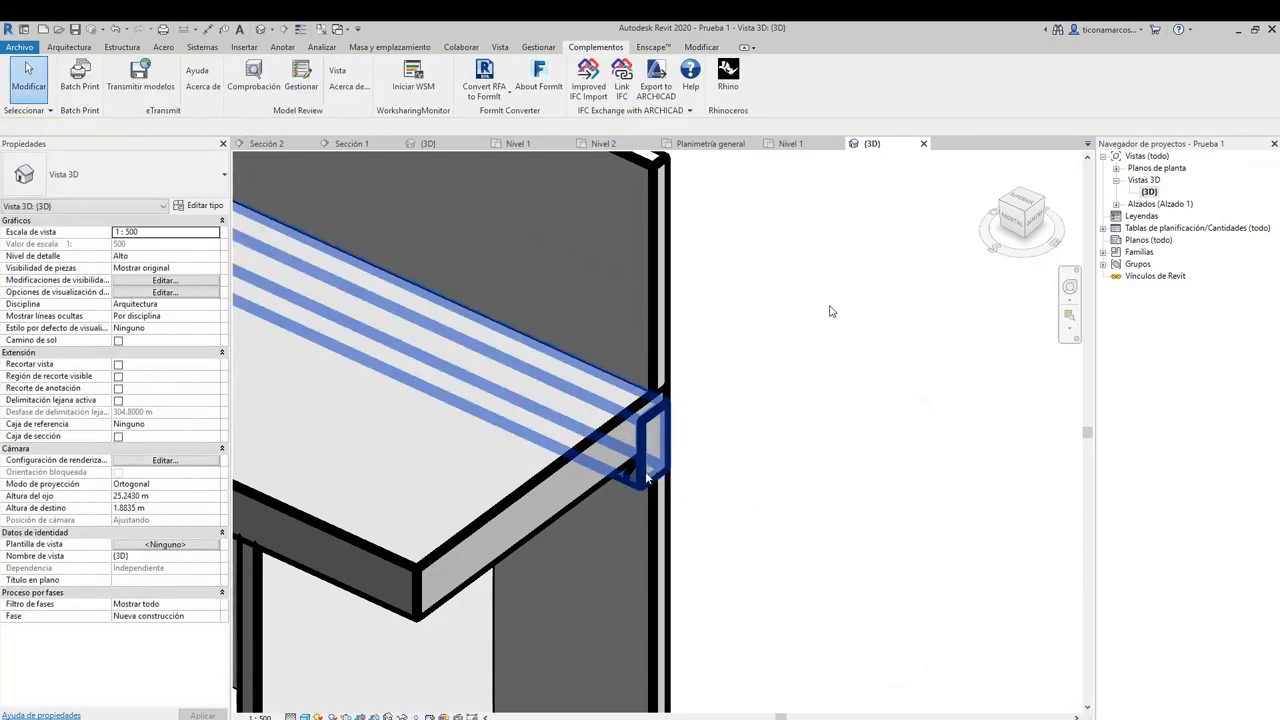
Try to change the concrete beam's type to 400 x 800 mm
left_click(140, 178)
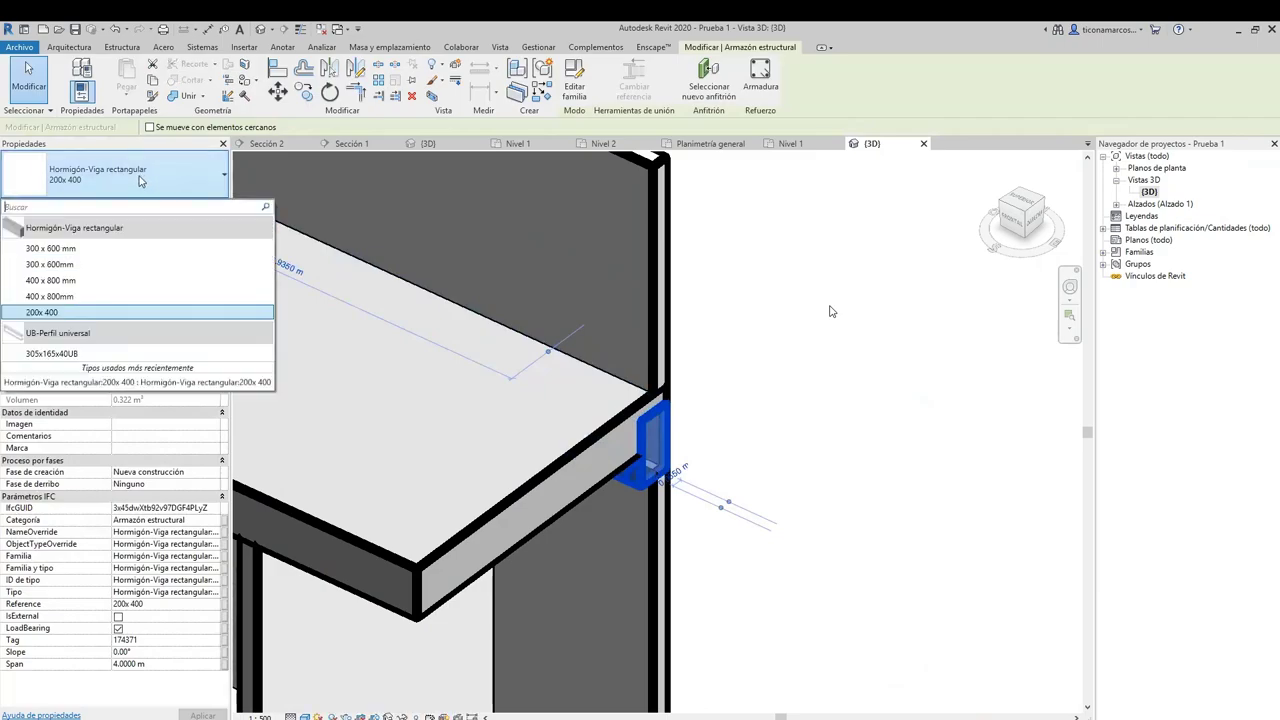
left_click(100, 281)
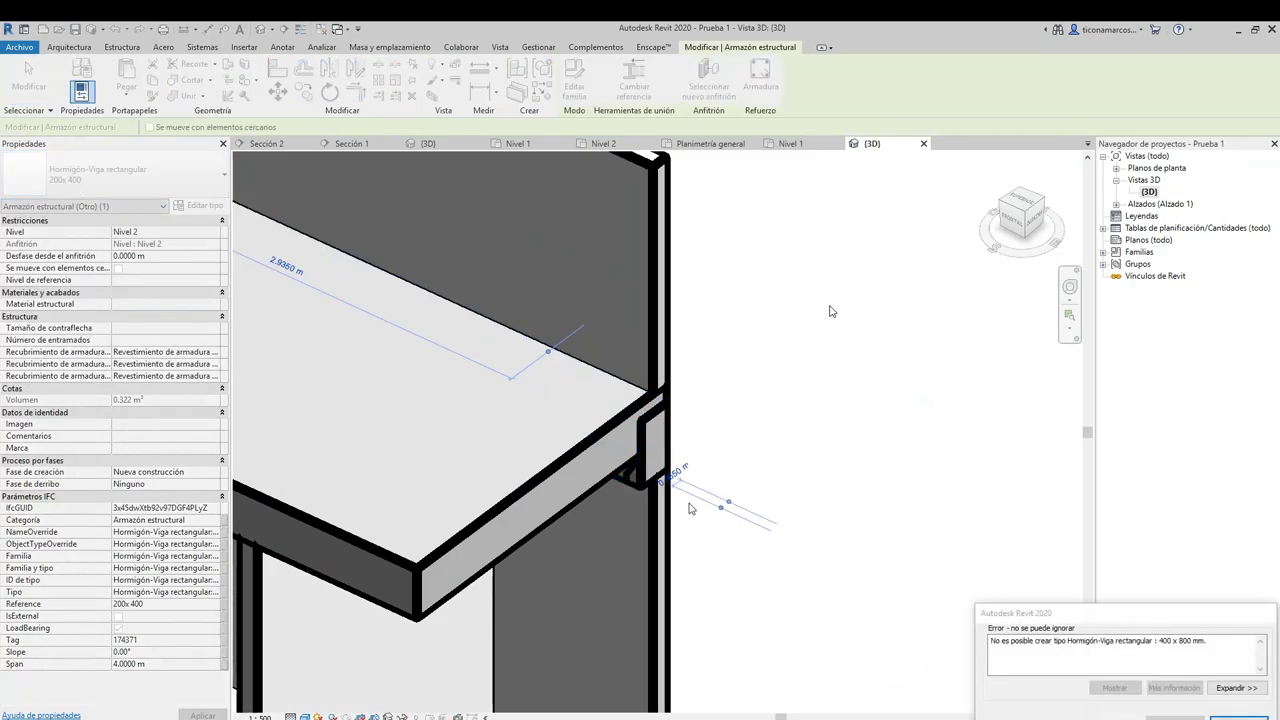
key("Escape")
key("Escape")
Select the rectangular concrete beam under the upper slab and check which types are available for it
middle_click_drag(829, 311, 600, 368)
left_click(577, 370)
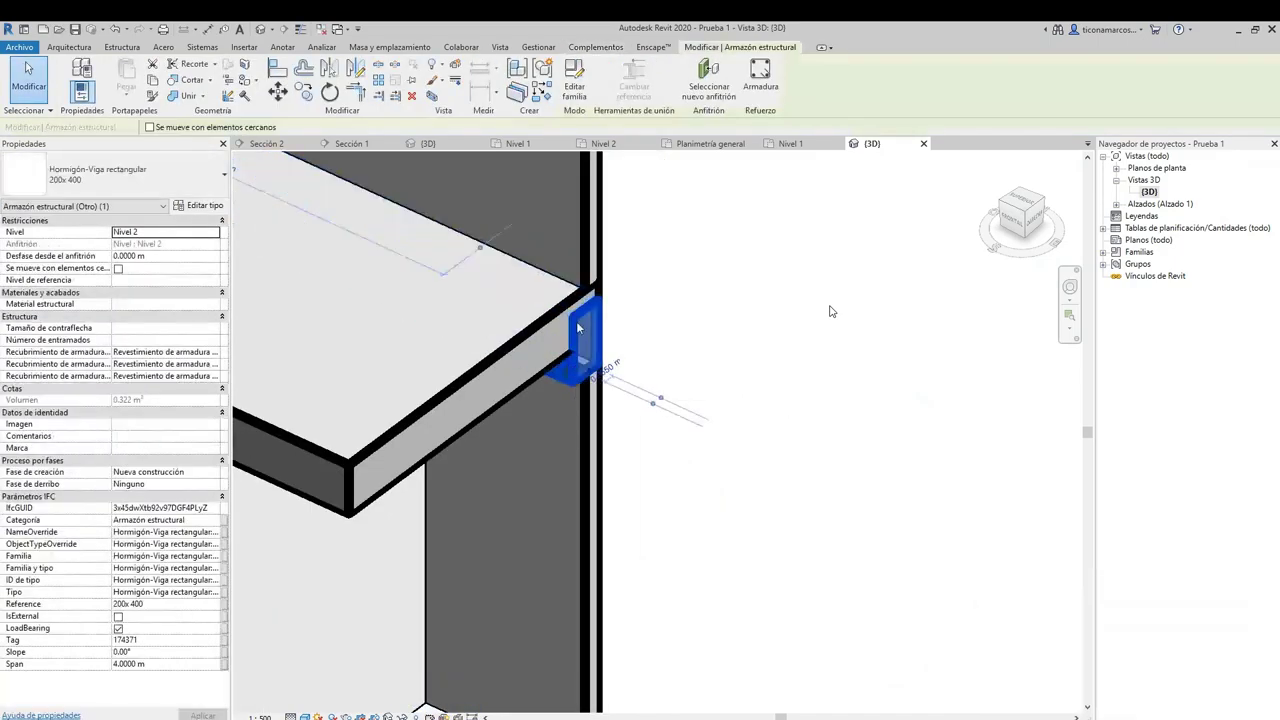
scroll(576, 321, "up", 2)
middle_click_drag(521, 325, 555, 403)
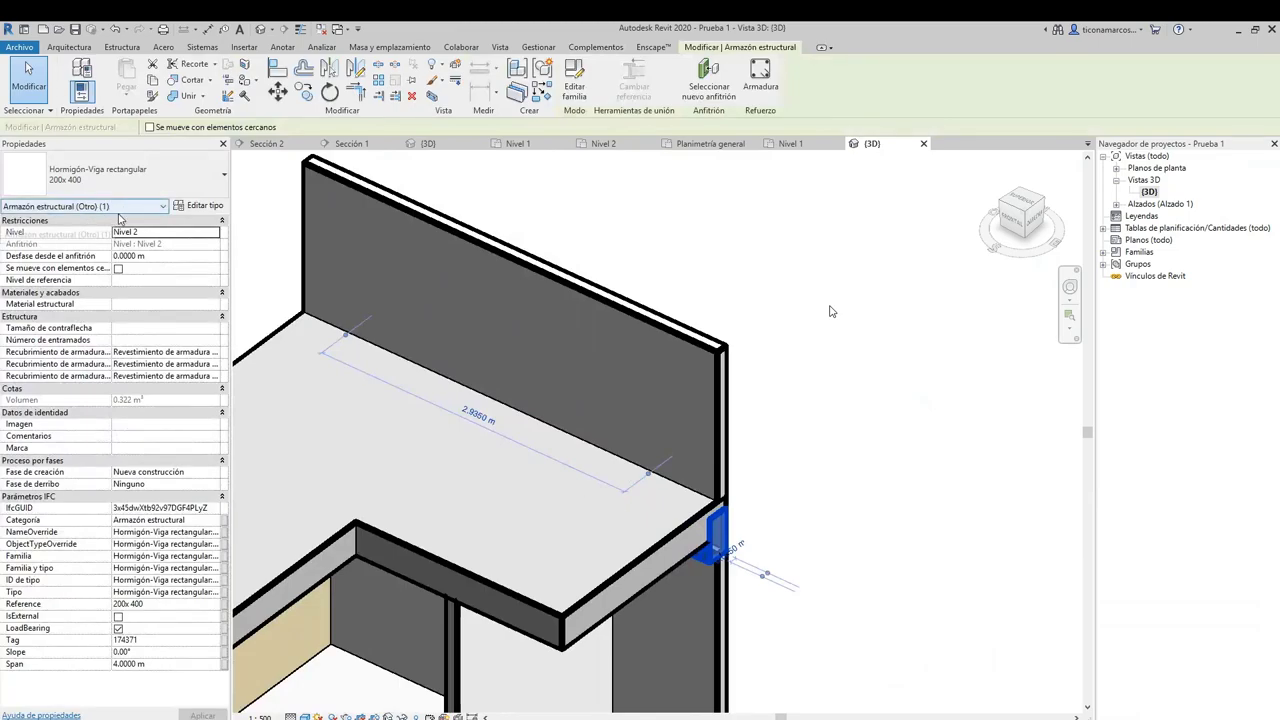
left_click(185, 186)
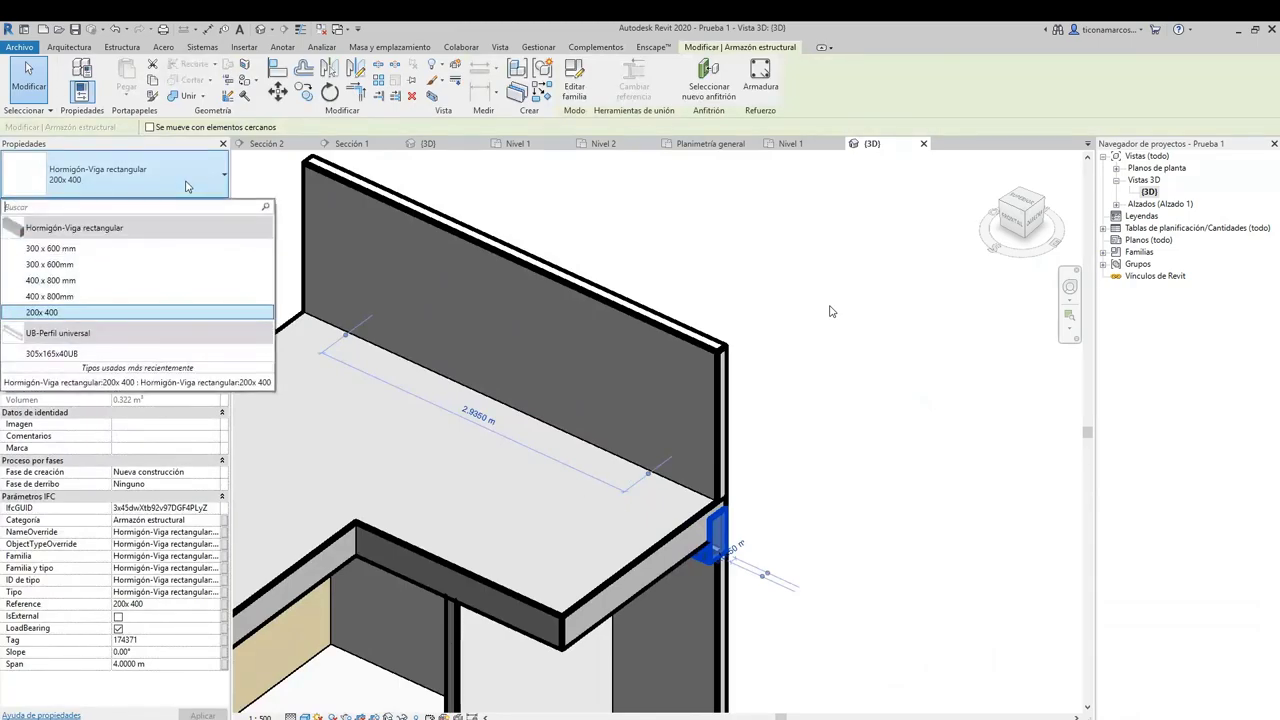
left_click(198, 222)
Load Hormigón-Viga rectangular.rfa from the Armazón estructural library's Hormigón folder through the beam's type properties, overwriting the existing version
left_click(196, 206)
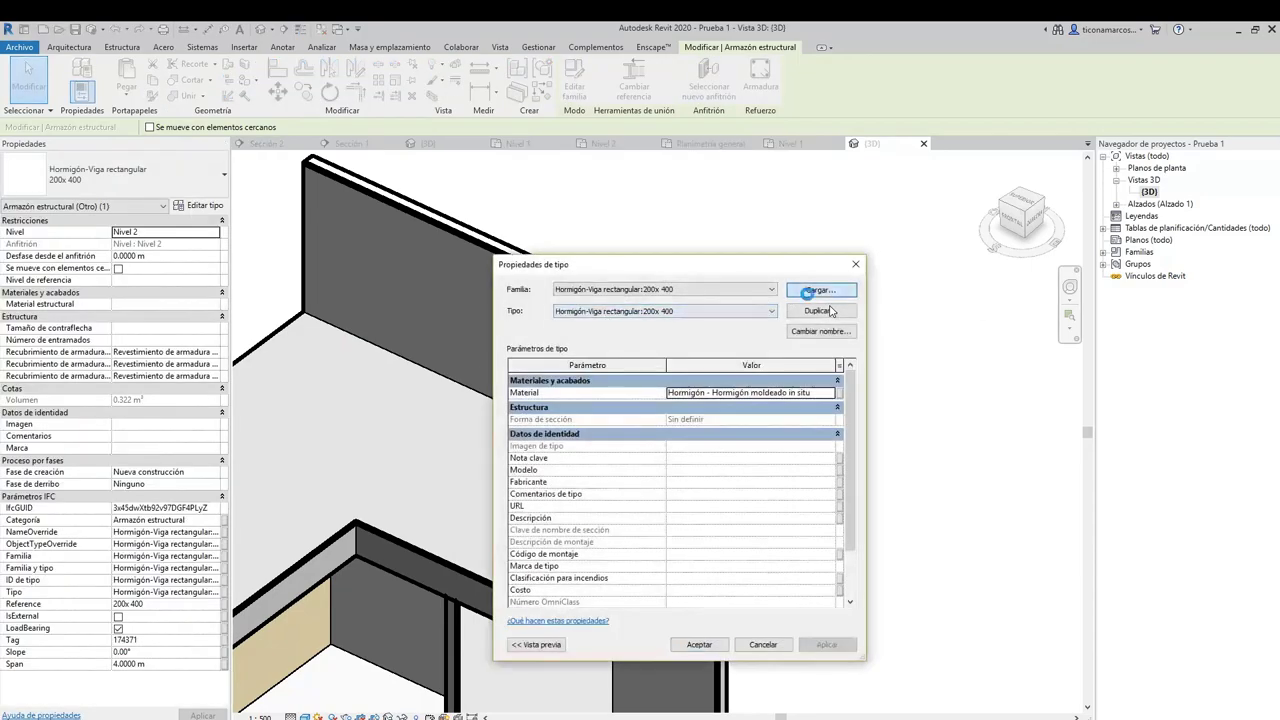
left_click(806, 291)
scroll(720, 483, "down", 5)
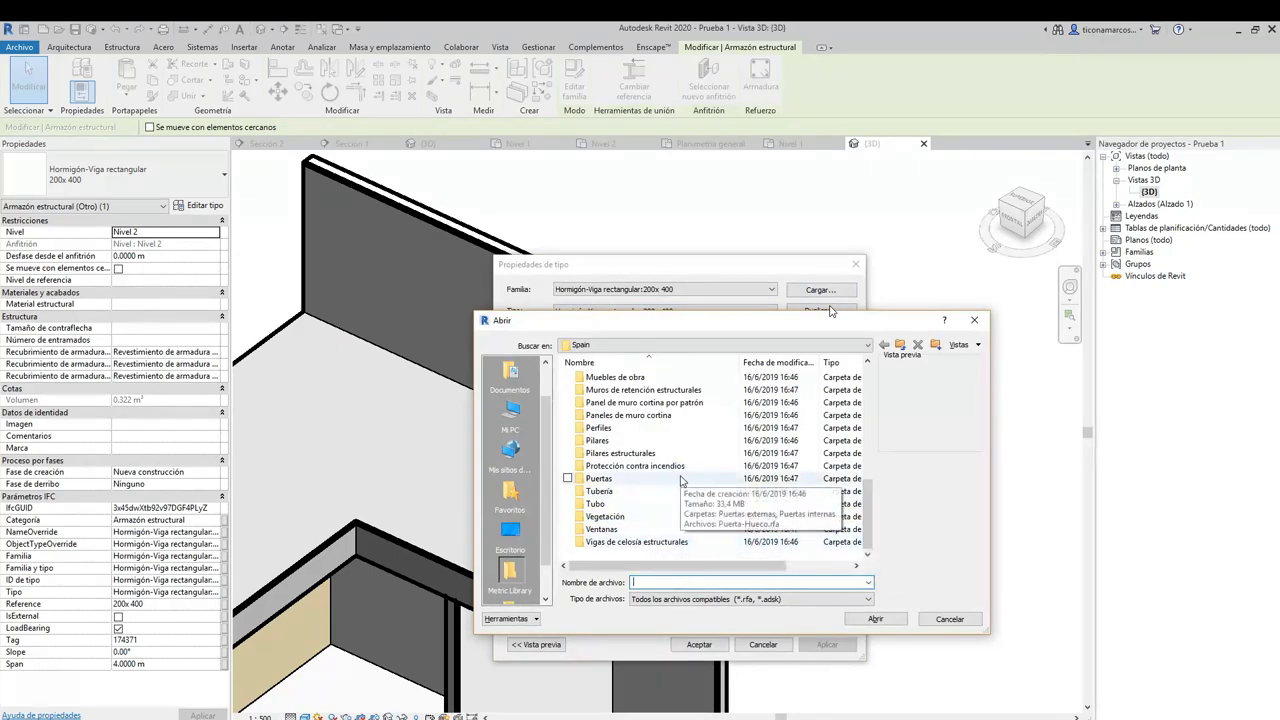
scroll(681, 481, "up", 4)
scroll(681, 481, "up", 4)
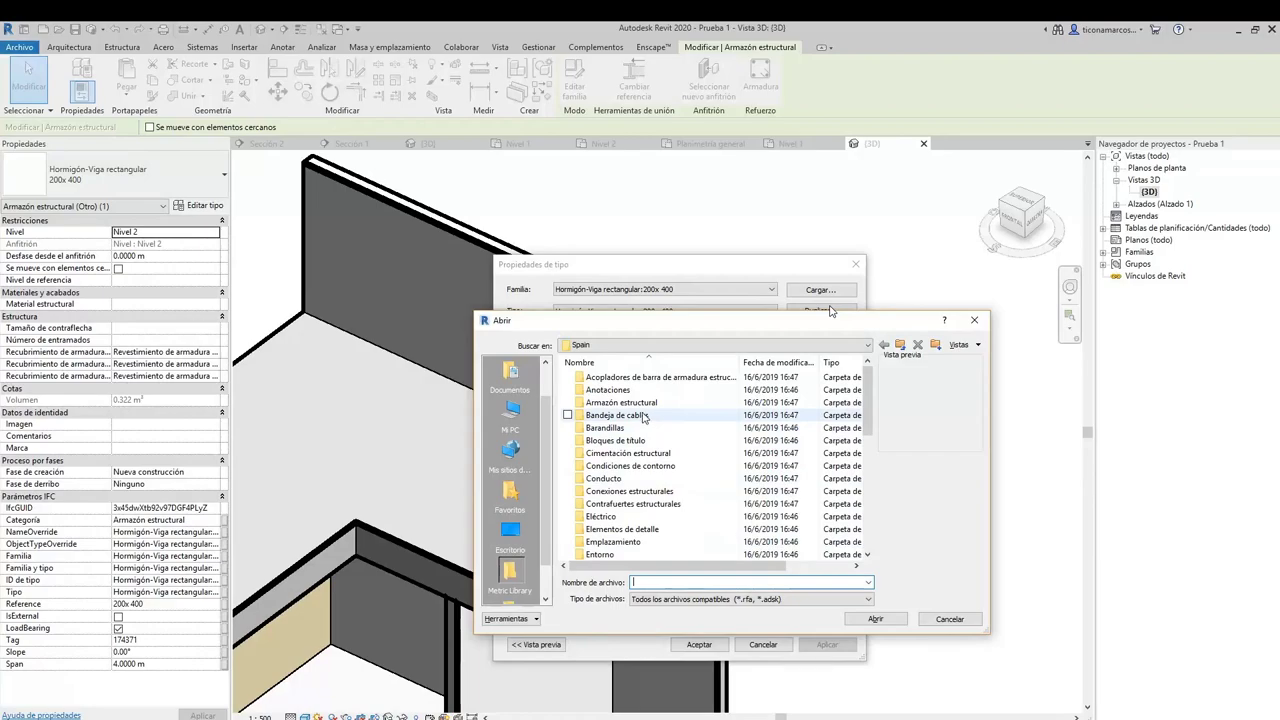
double_click(621, 402)
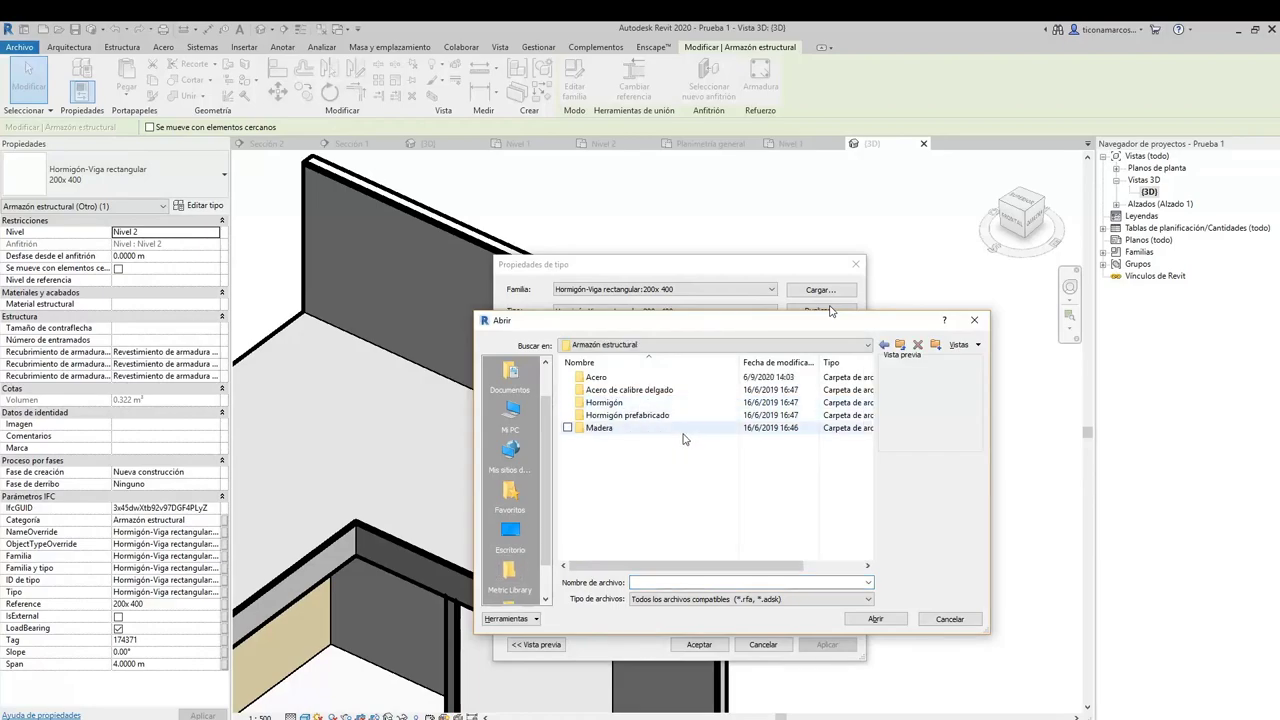
double_click(618, 404)
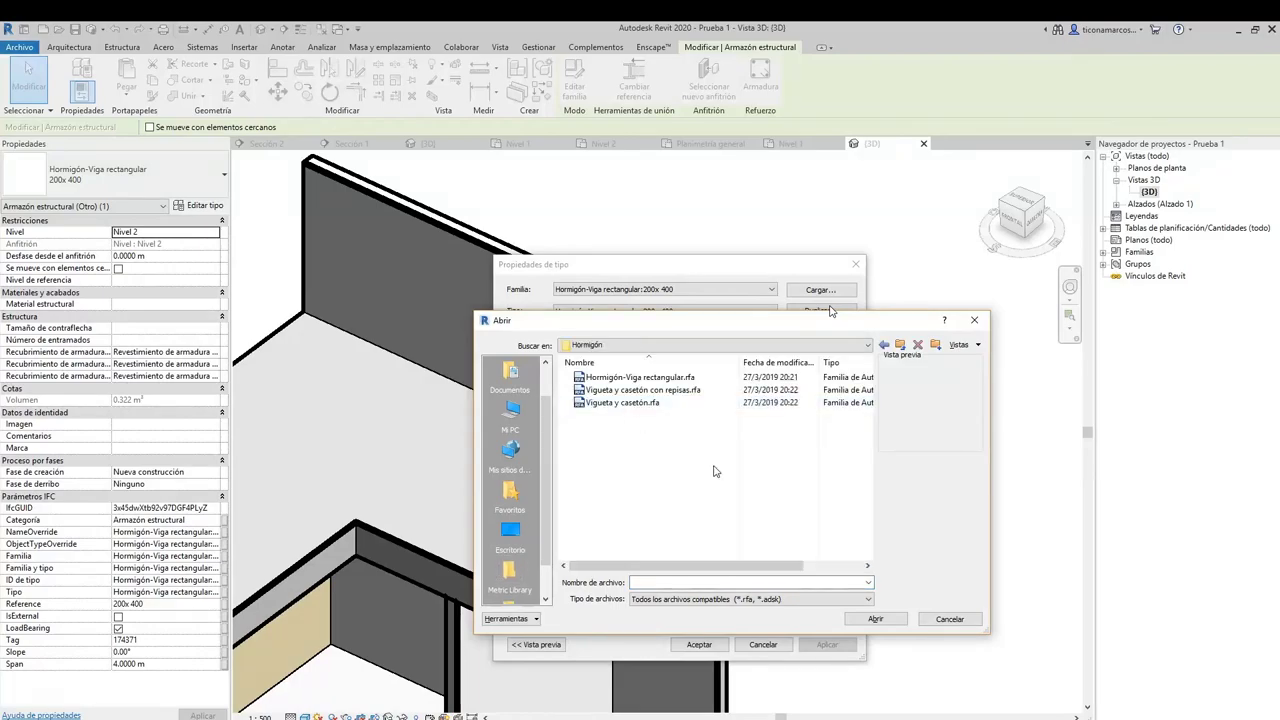
double_click(632, 379)
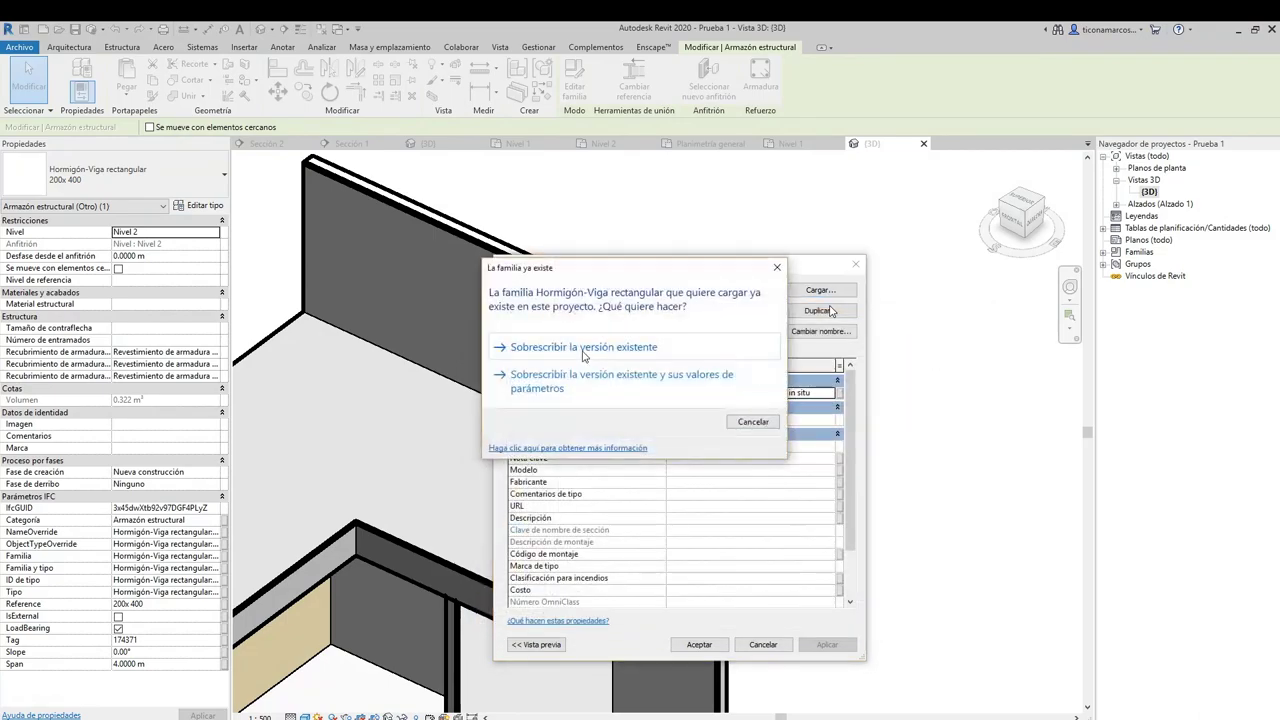
left_click(584, 350)
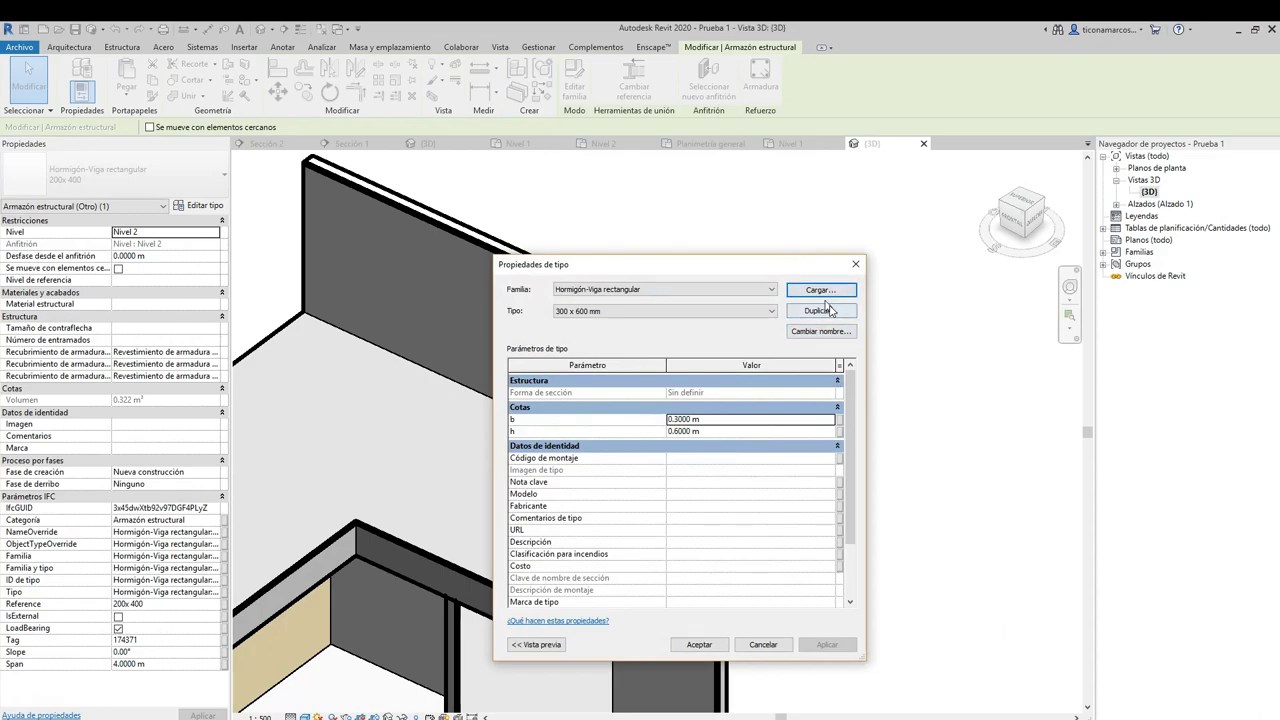
Try to apply the loaded family's 300 x 600 mm type to the concrete beam
left_click(665, 311)
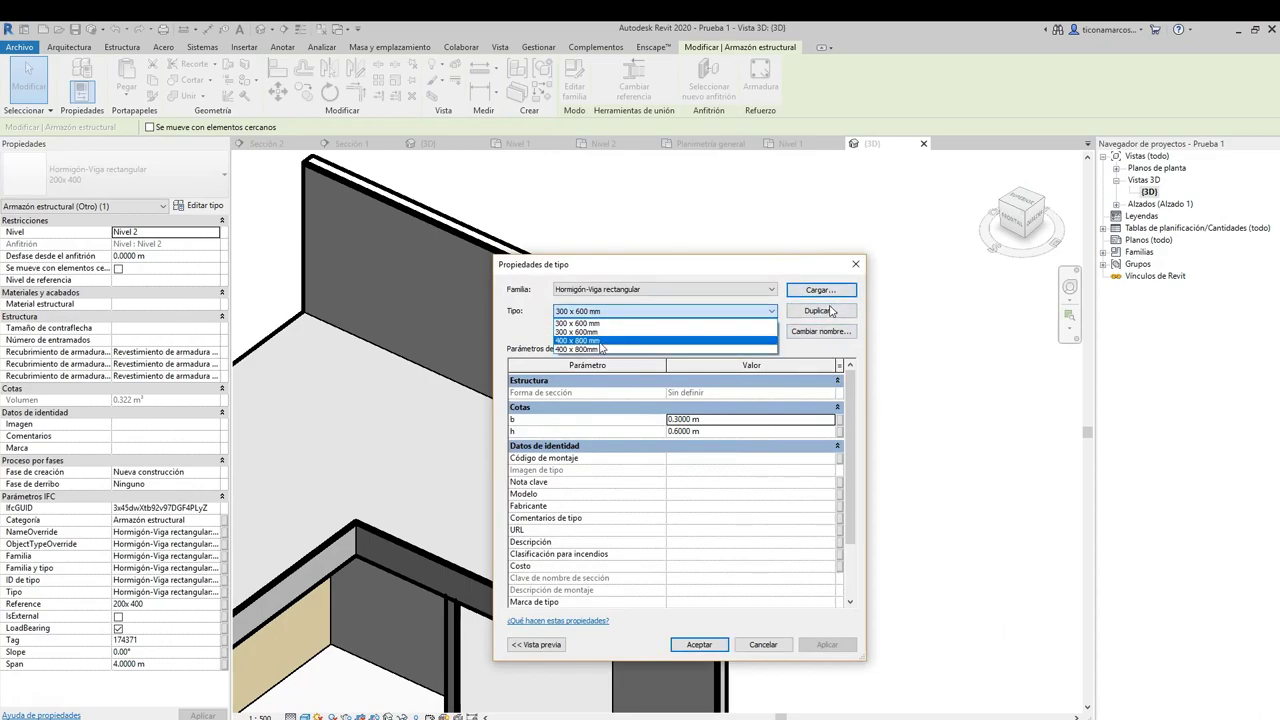
left_click(672, 310)
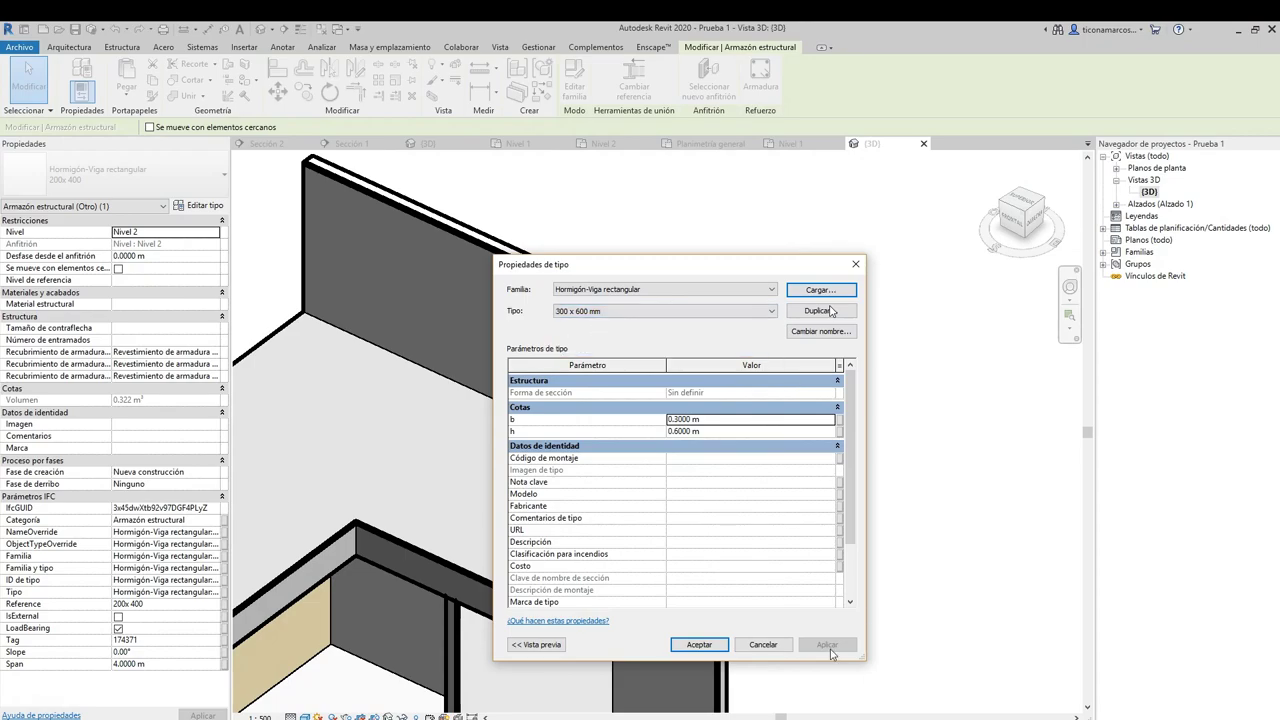
left_click(701, 644)
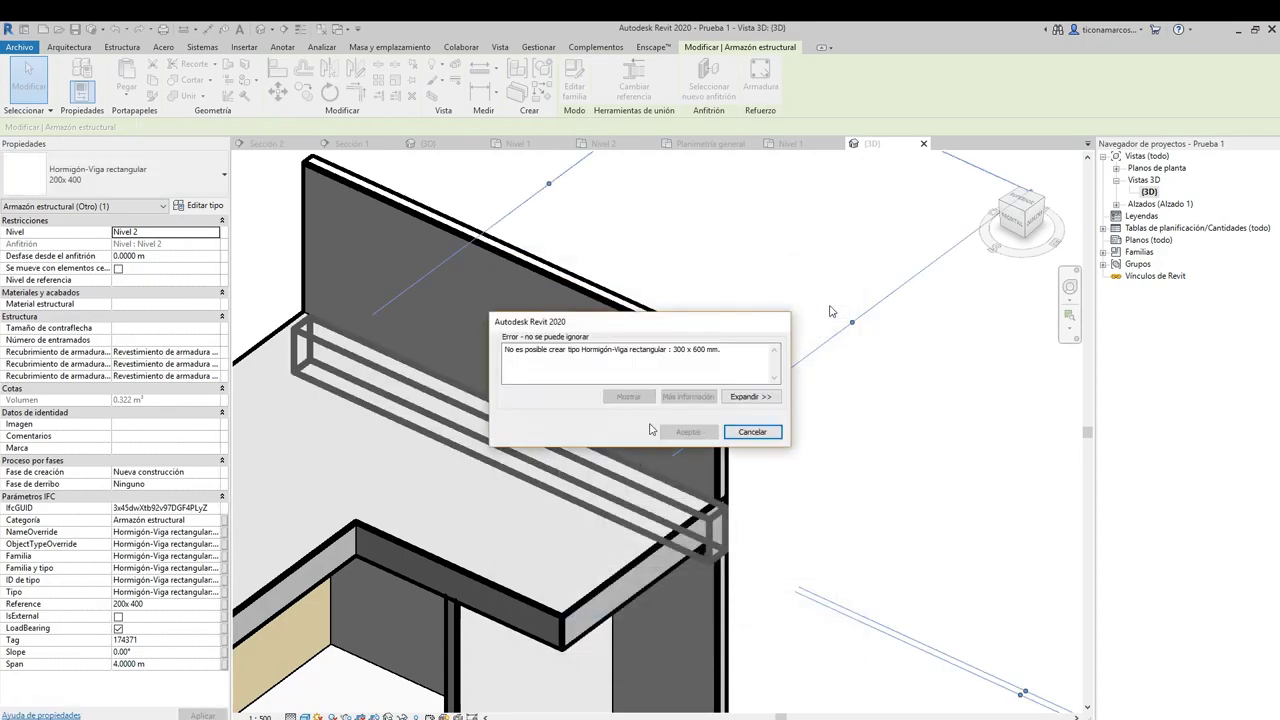
left_click(752, 432)
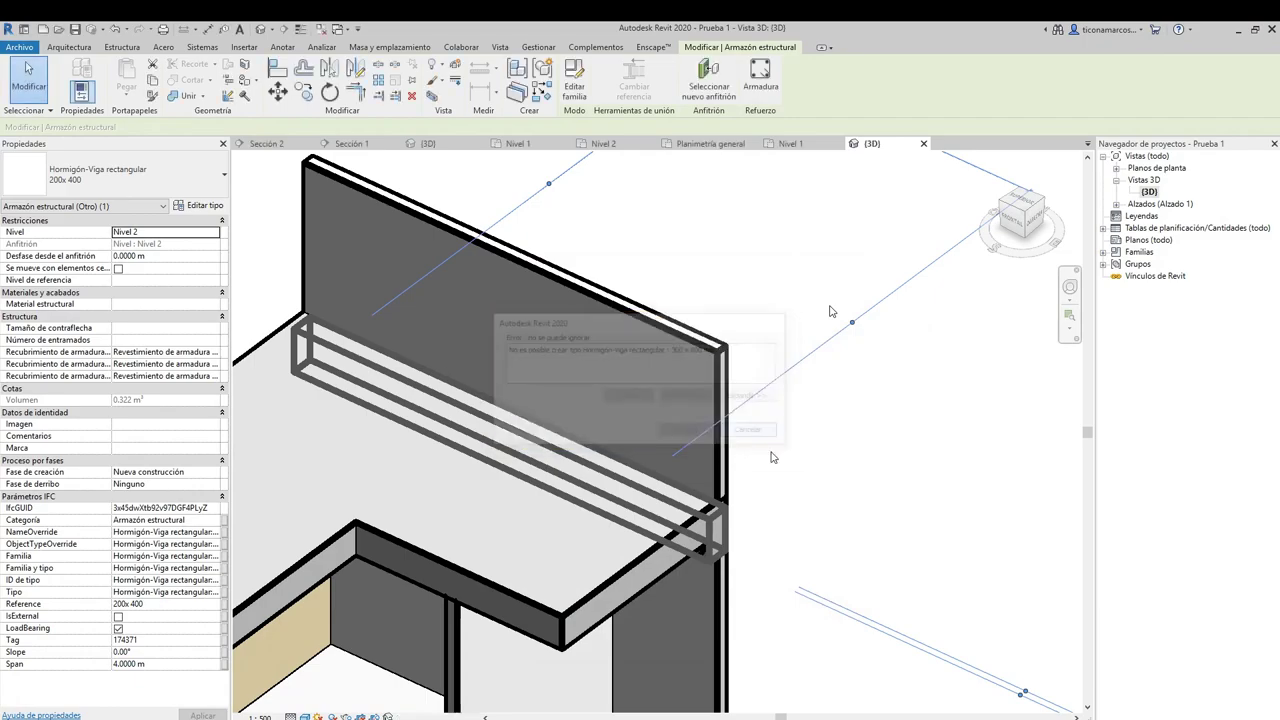
scroll(757, 425, "down", 2)
key("Escape")
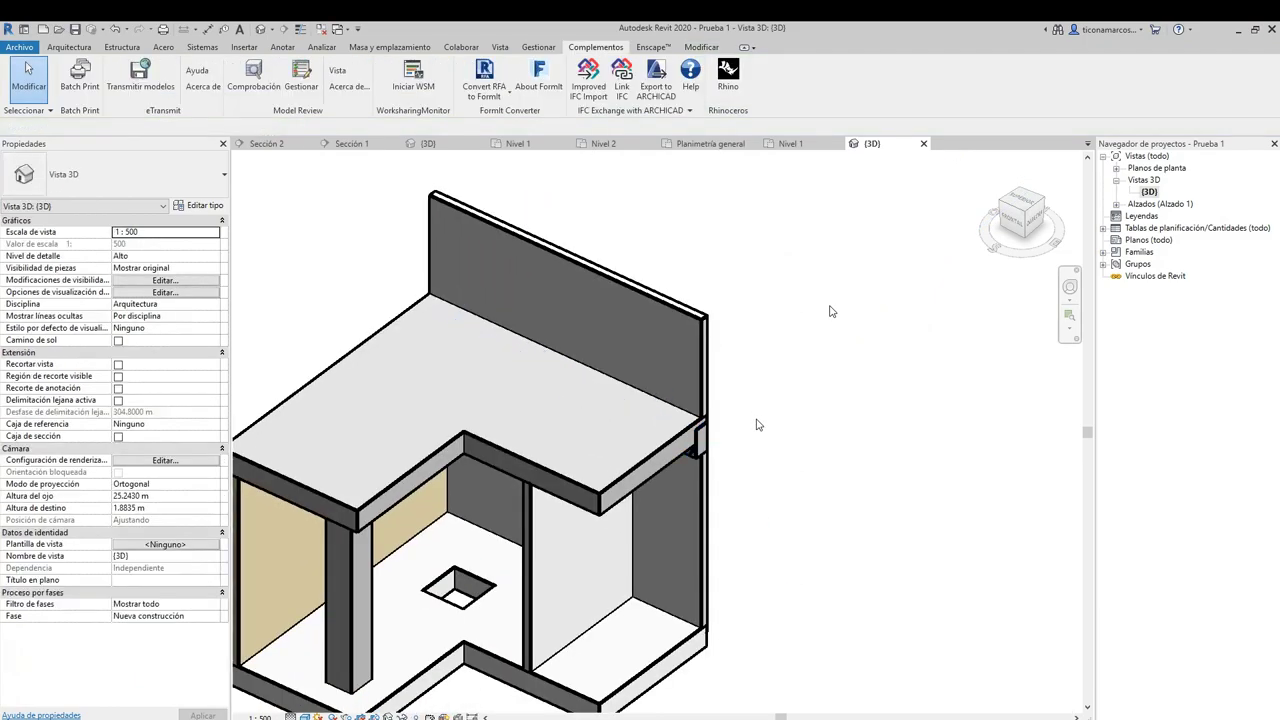
Inspect the concrete beam's instance properties and its position between the upper slab and the rear wall
middle_click_drag(725, 535, 810, 467)
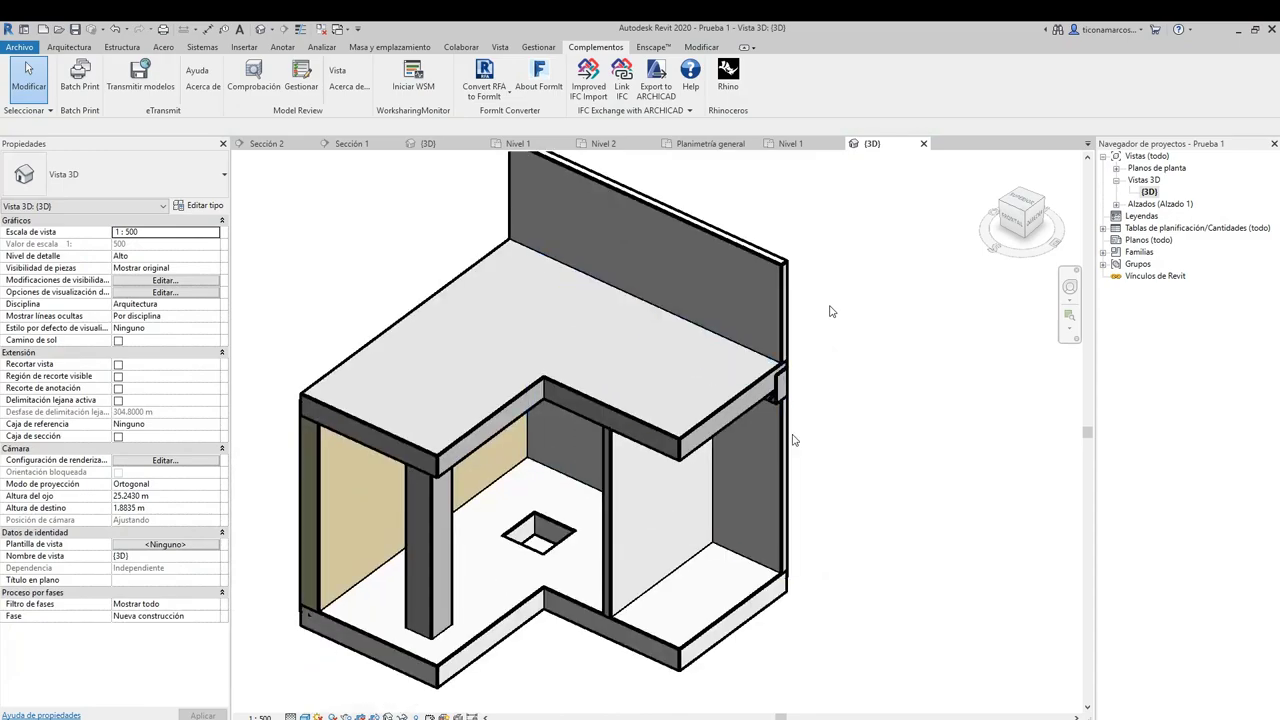
scroll(790, 430, "up", 3)
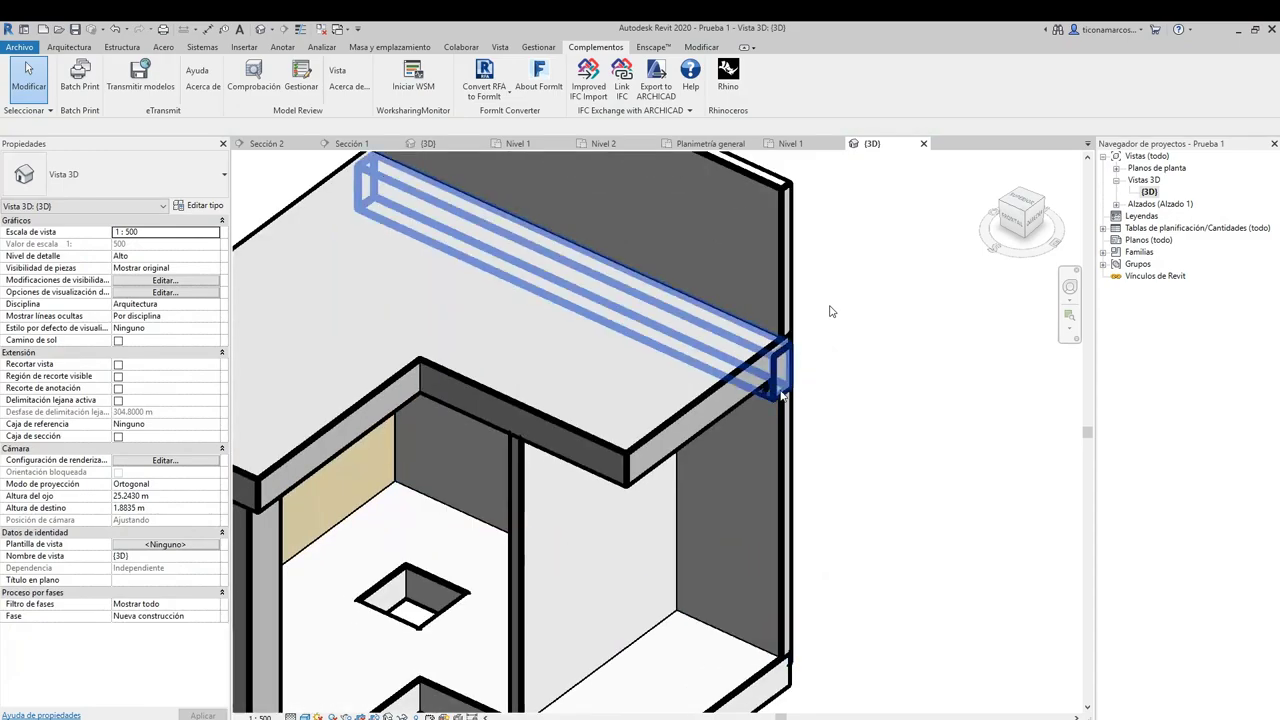
left_click(783, 395)
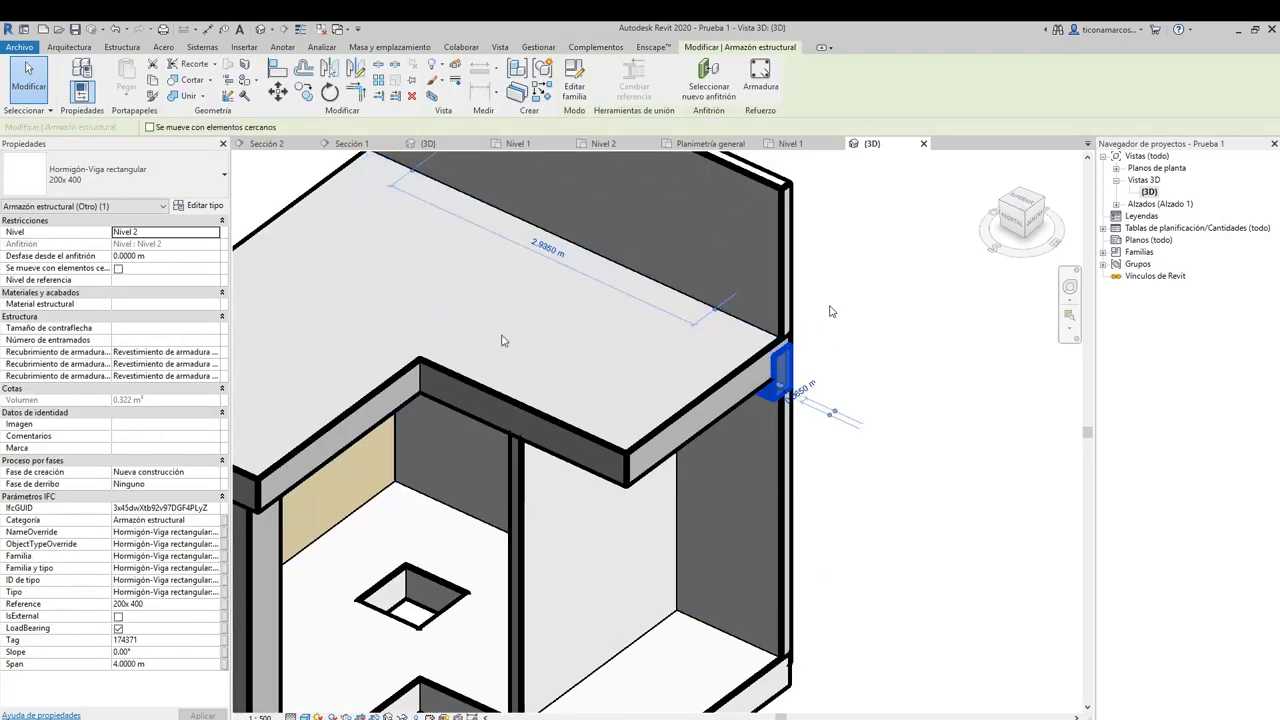
scroll(690, 430, "down", 2)
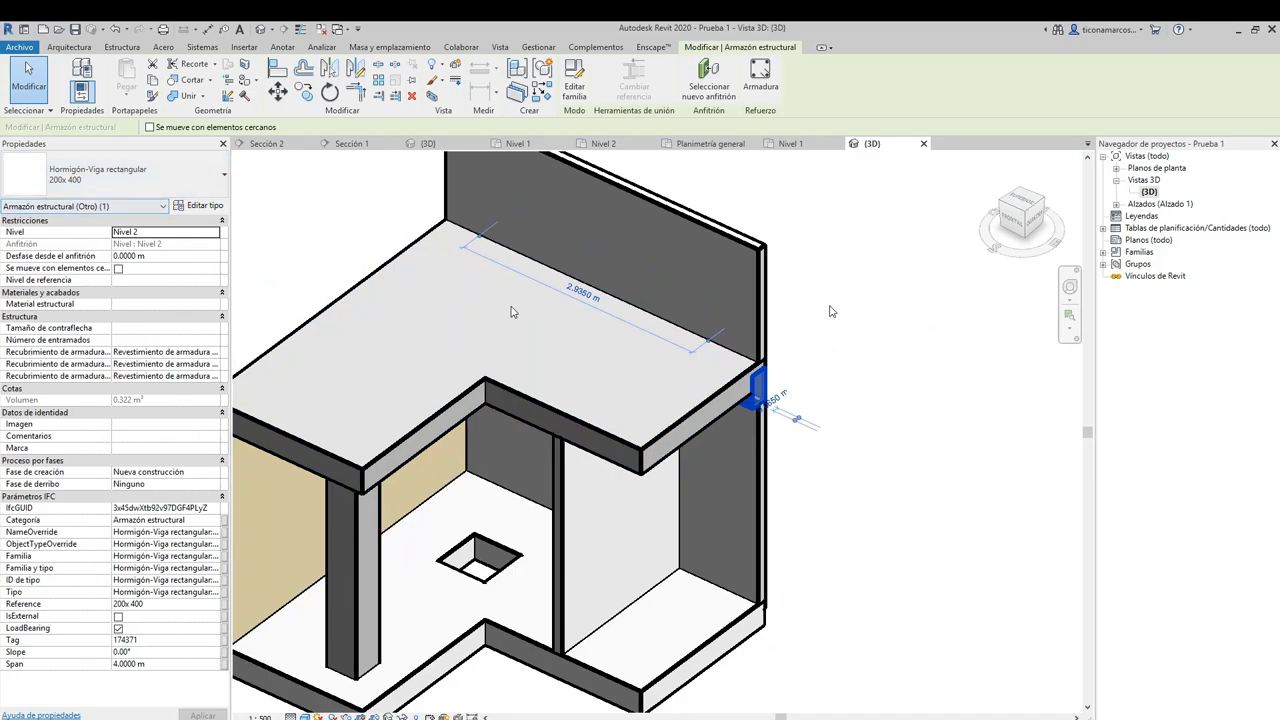
scroll(867, 472, "down", 1)
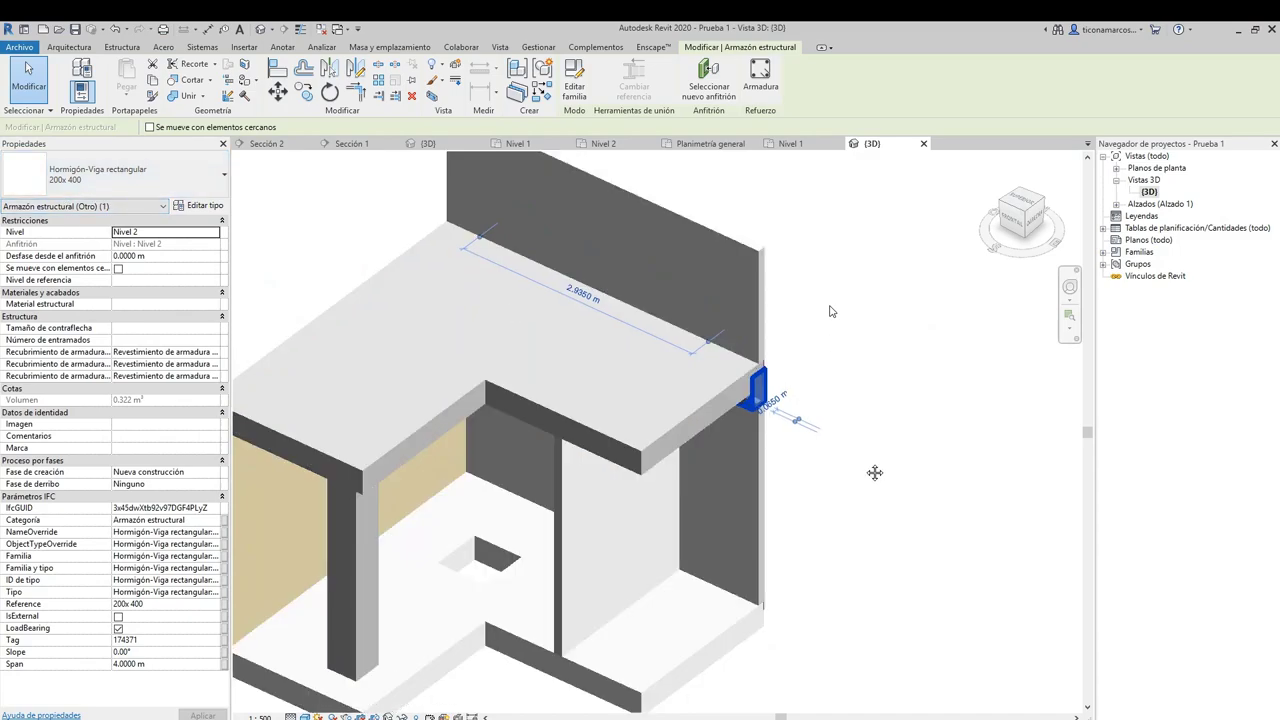
left_click(912, 405)
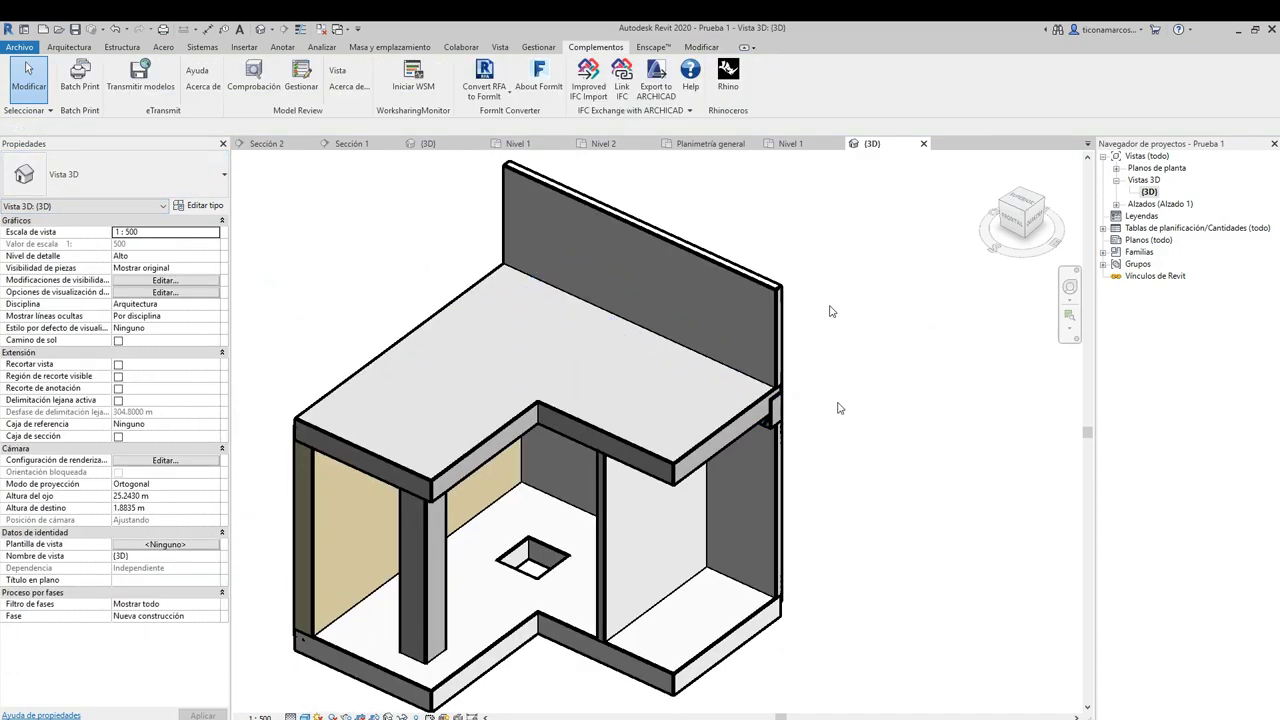
middle_click_drag(833, 604, 831, 594)
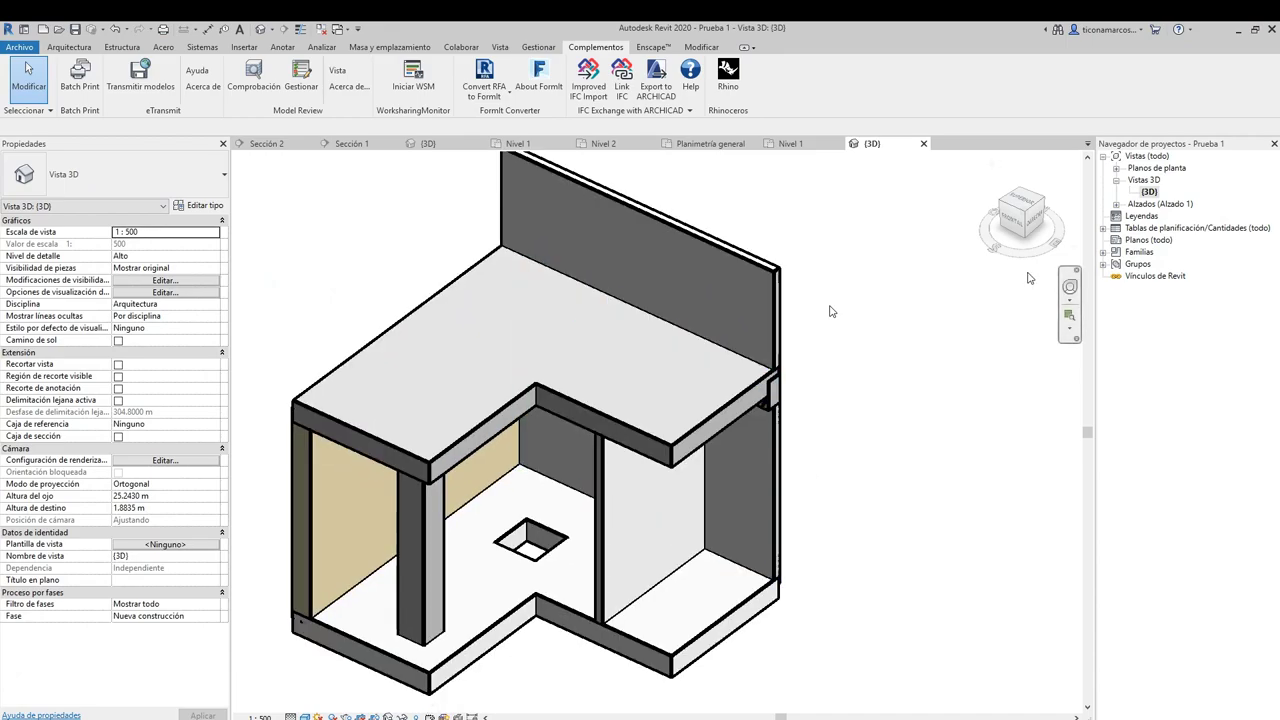
left_click_drag(1023, 263, 829, 311)
middle_click_drag(829, 311, 793, 455, "shift")
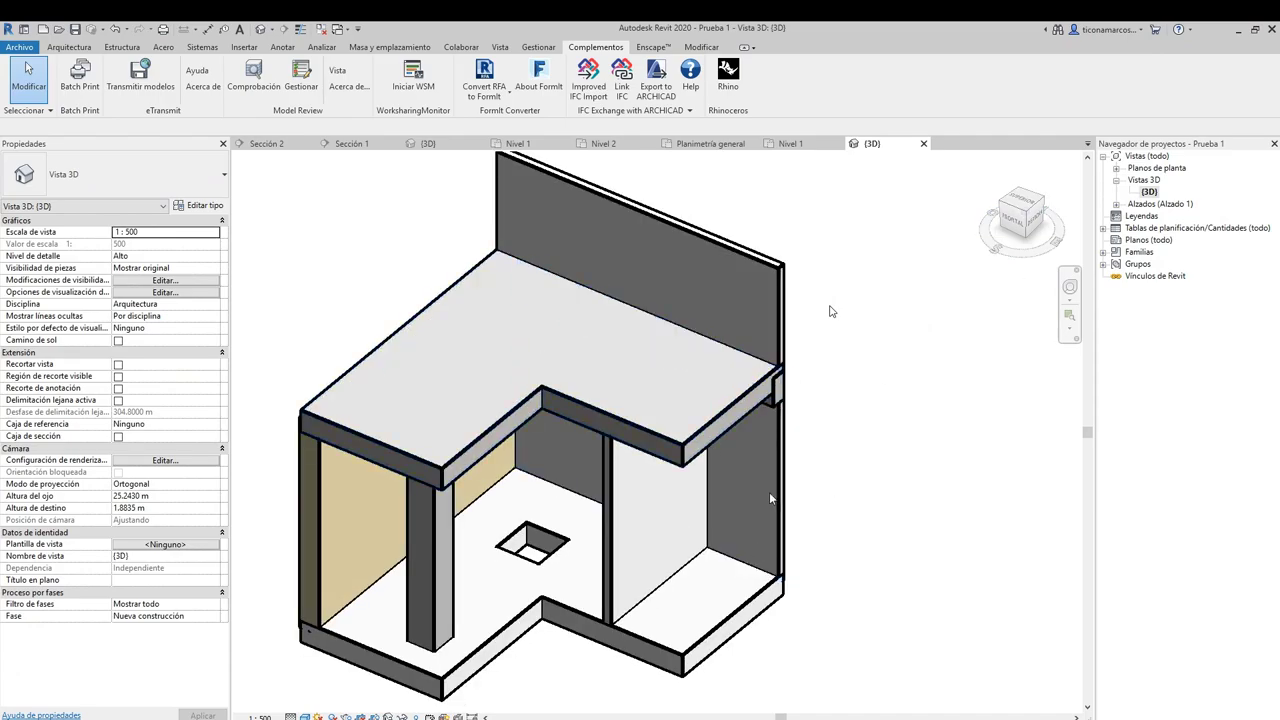
Inspect the upper slab's properties and its edge where it meets the concrete beam and the rear wall
left_click(743, 417)
scroll(784, 404, "up", 4)
middle_click_drag(784, 404, 876, 417)
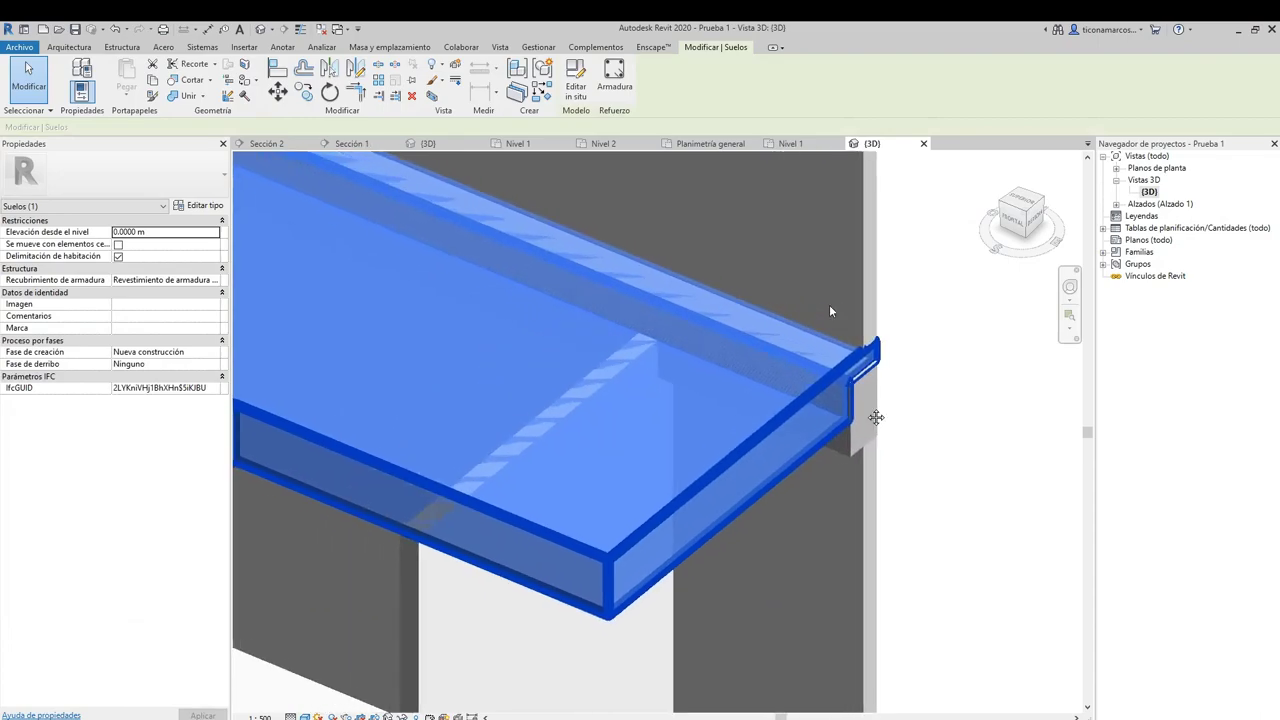
scroll(870, 410, "down", 4)
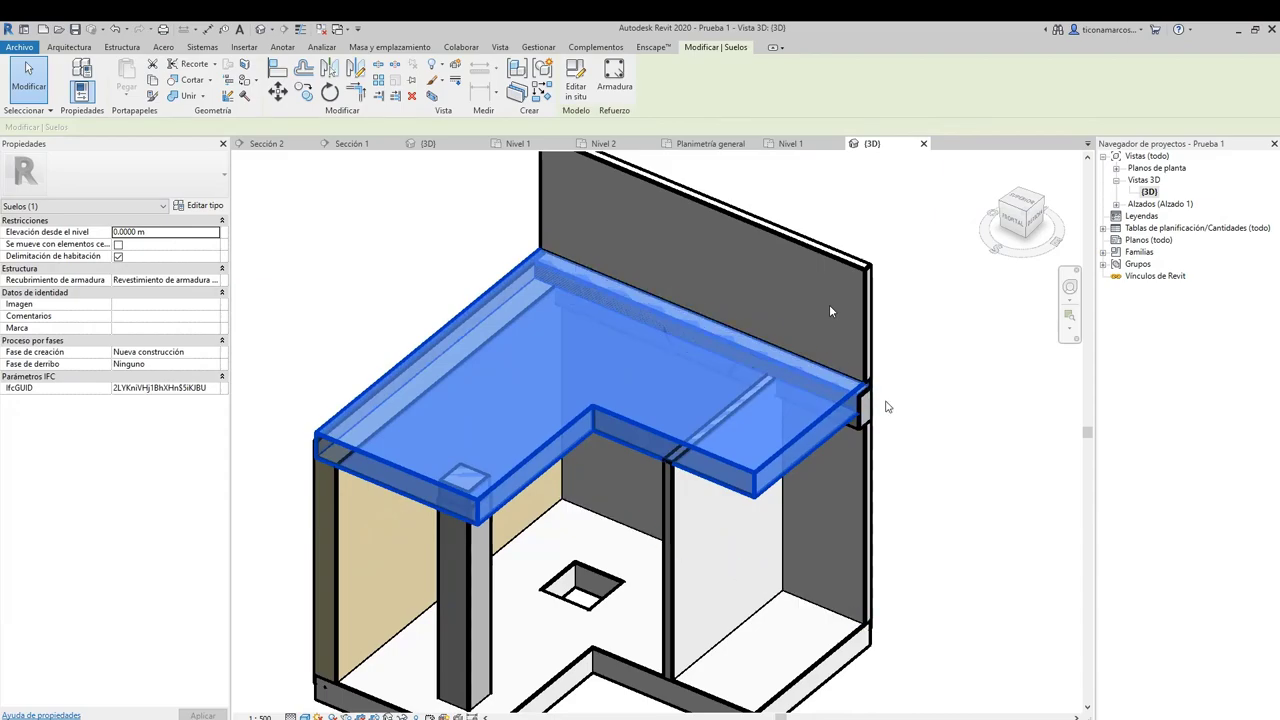
middle_click_drag(612, 483, 607, 488)
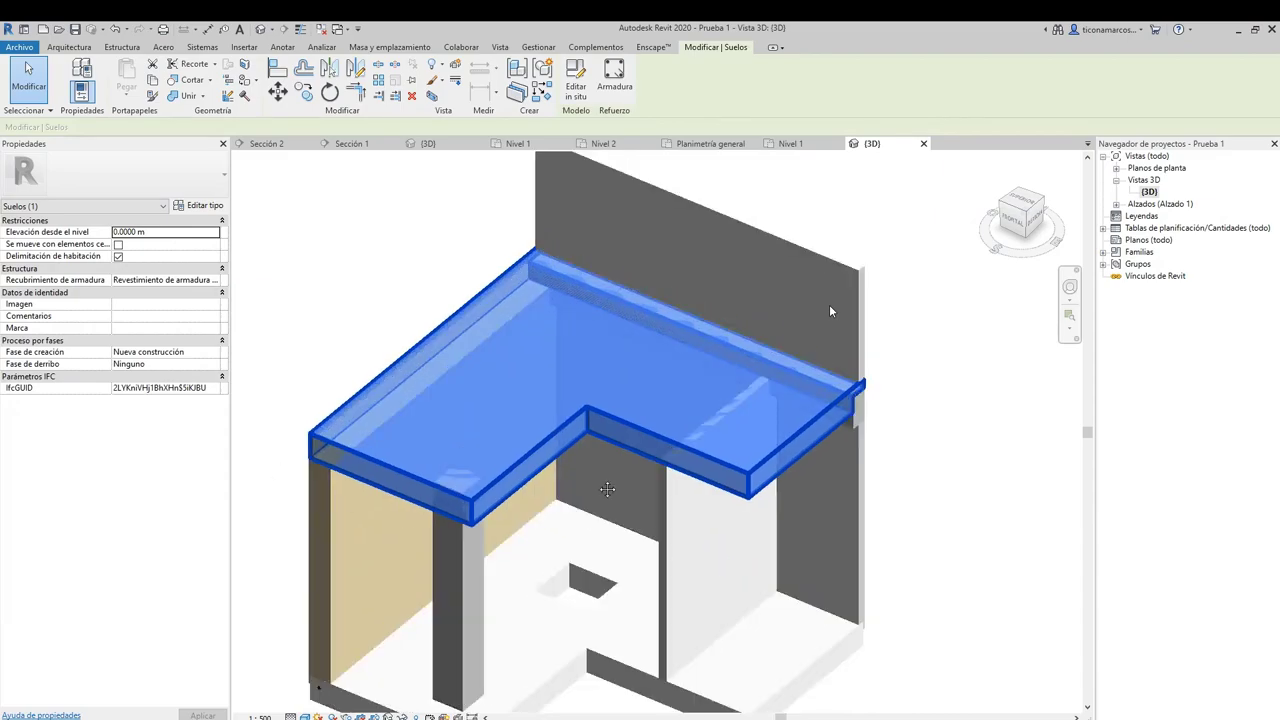
scroll(607, 488, "up", 3)
scroll(704, 388, "up", 4)
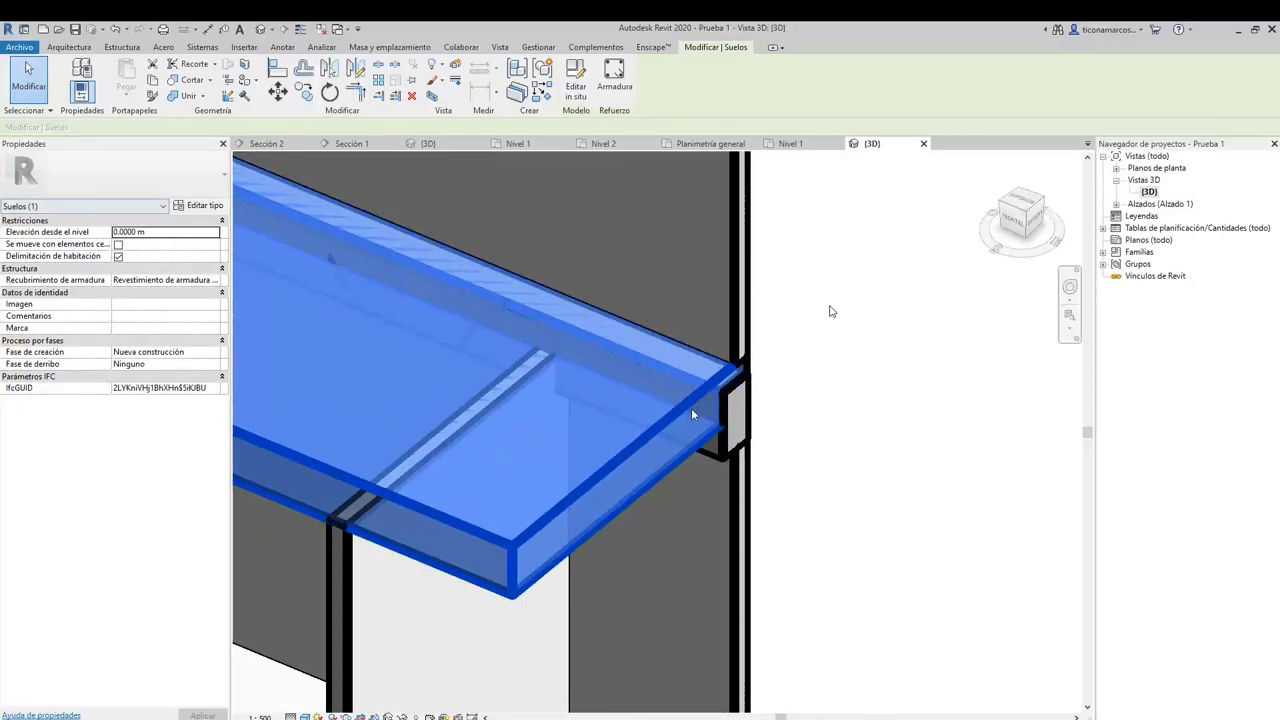
Compare the ground floor slab with the upper slab by selecting each in turn
scroll(692, 414, "down", 5)
left_click(625, 557)
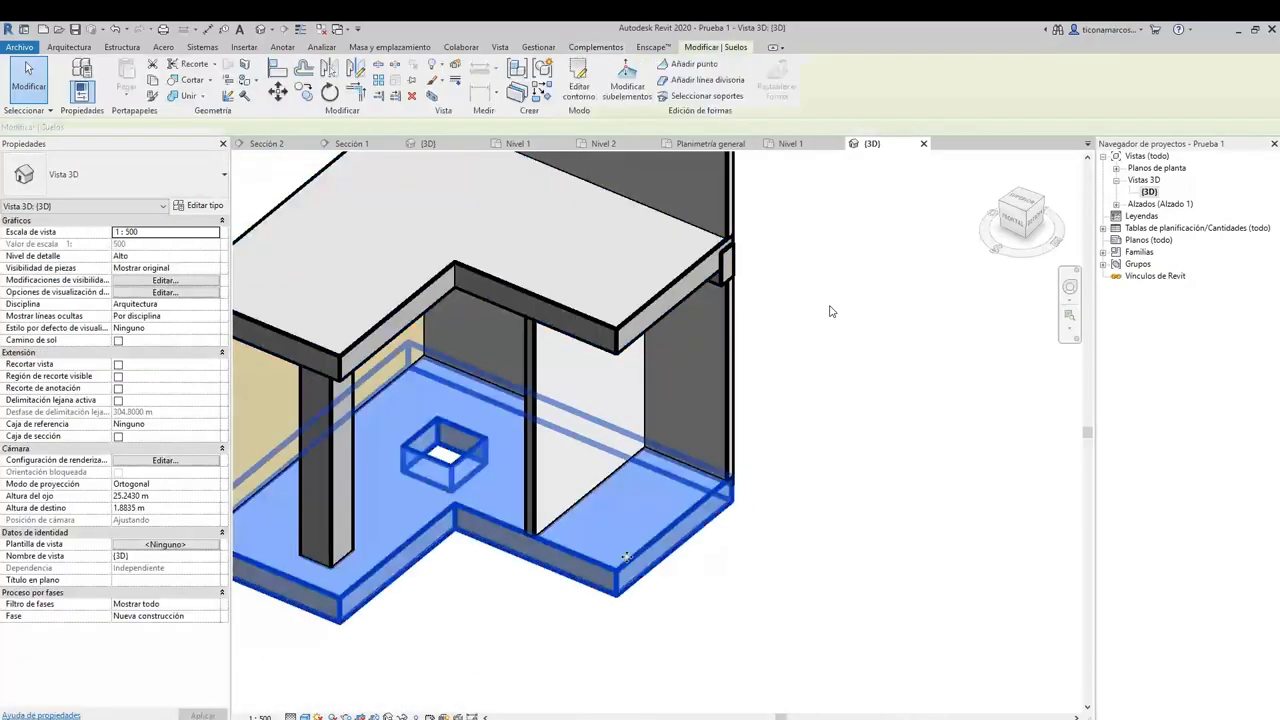
left_click(628, 326)
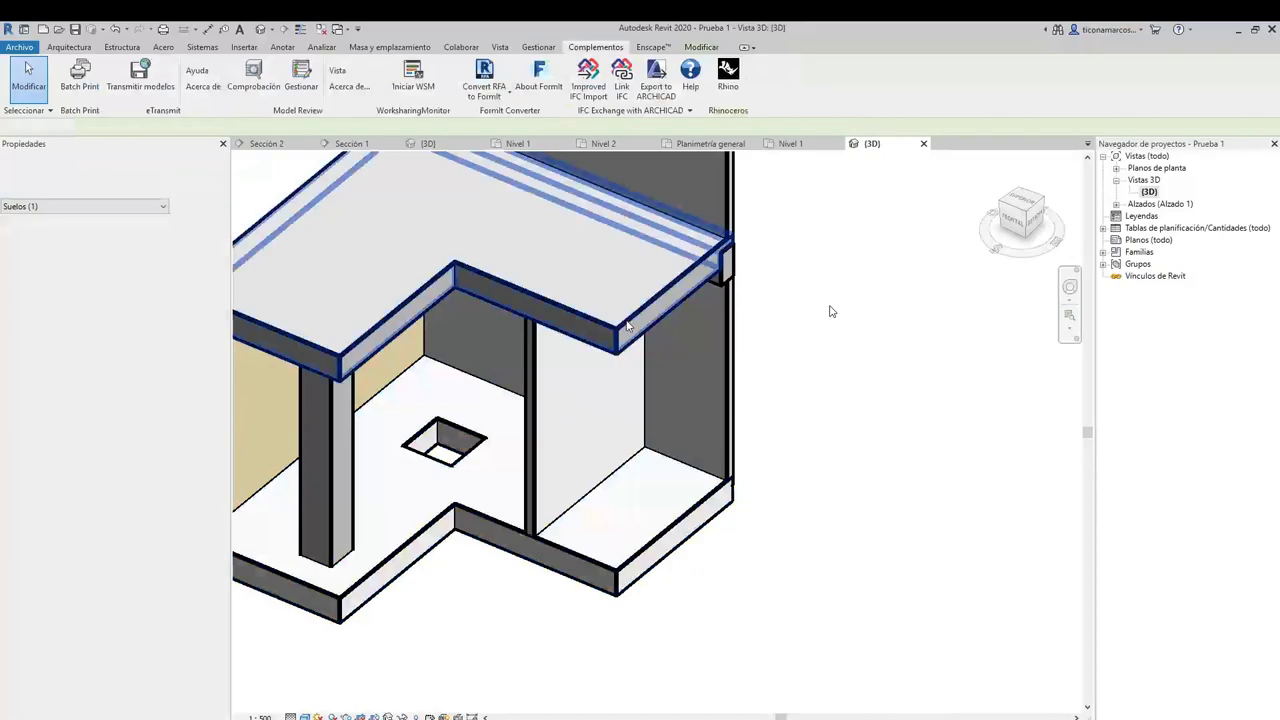
middle_click_drag(628, 326, 670, 498)
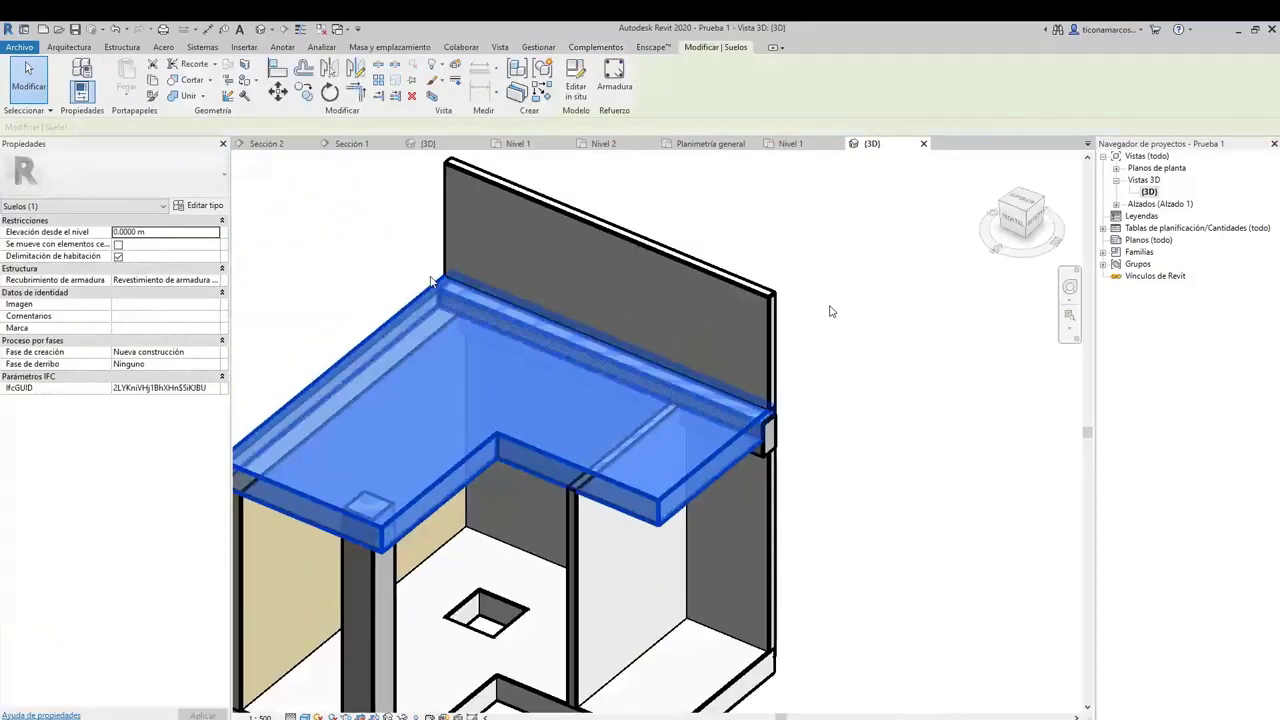
Change the clad column under the upper slab's front corner to the Pilar rectangular 30 x 30 cm type
middle_click_drag(553, 534, 660, 400)
left_click(557, 505)
scroll(560, 525, "up", 5)
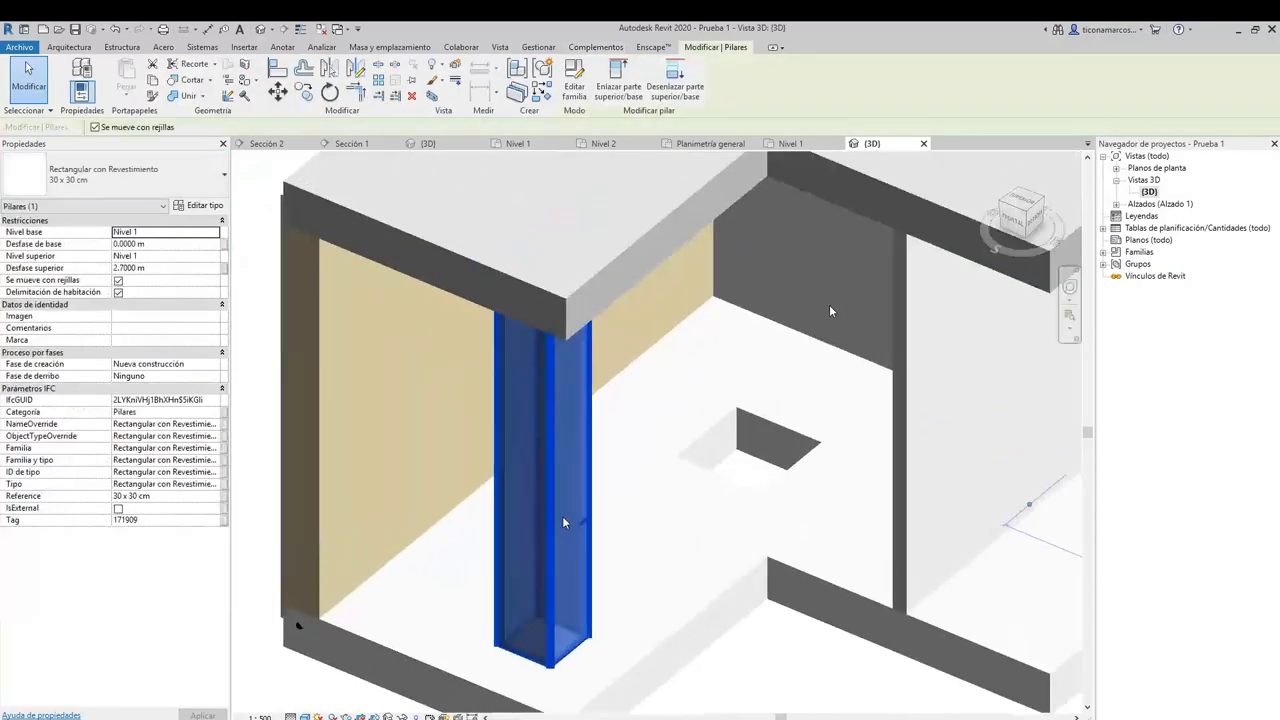
left_click(126, 186)
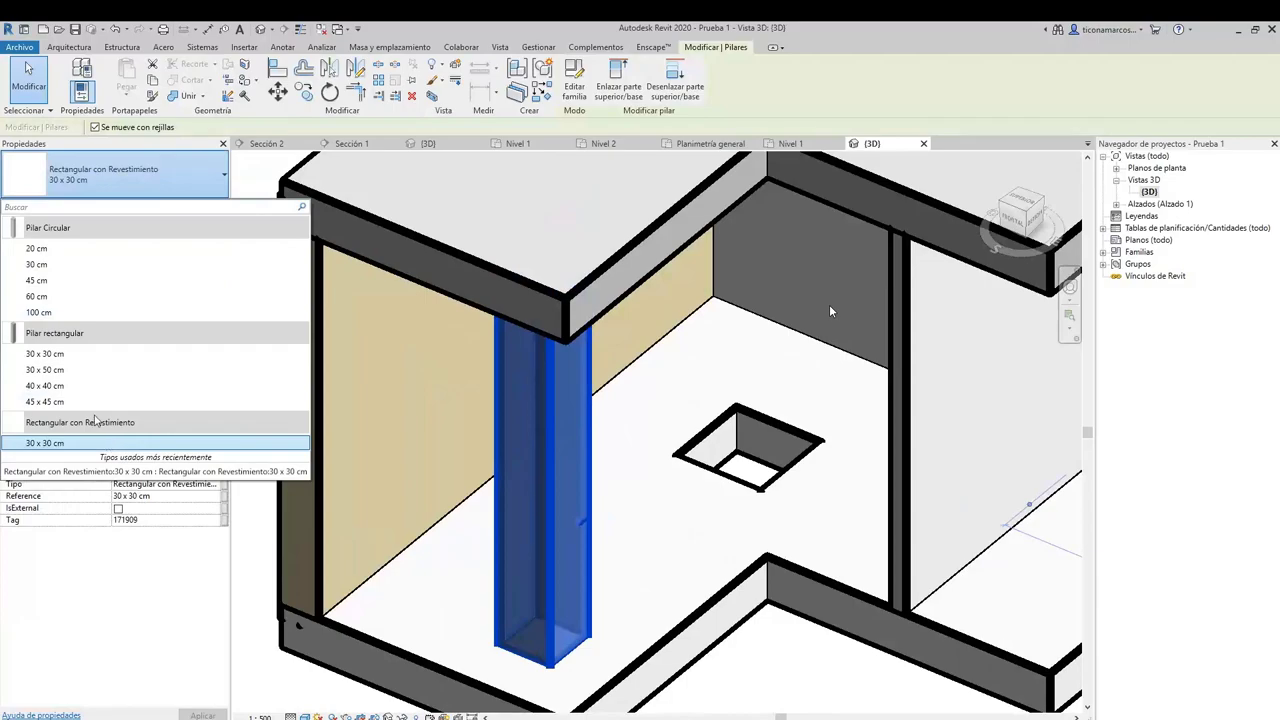
left_click(64, 355)
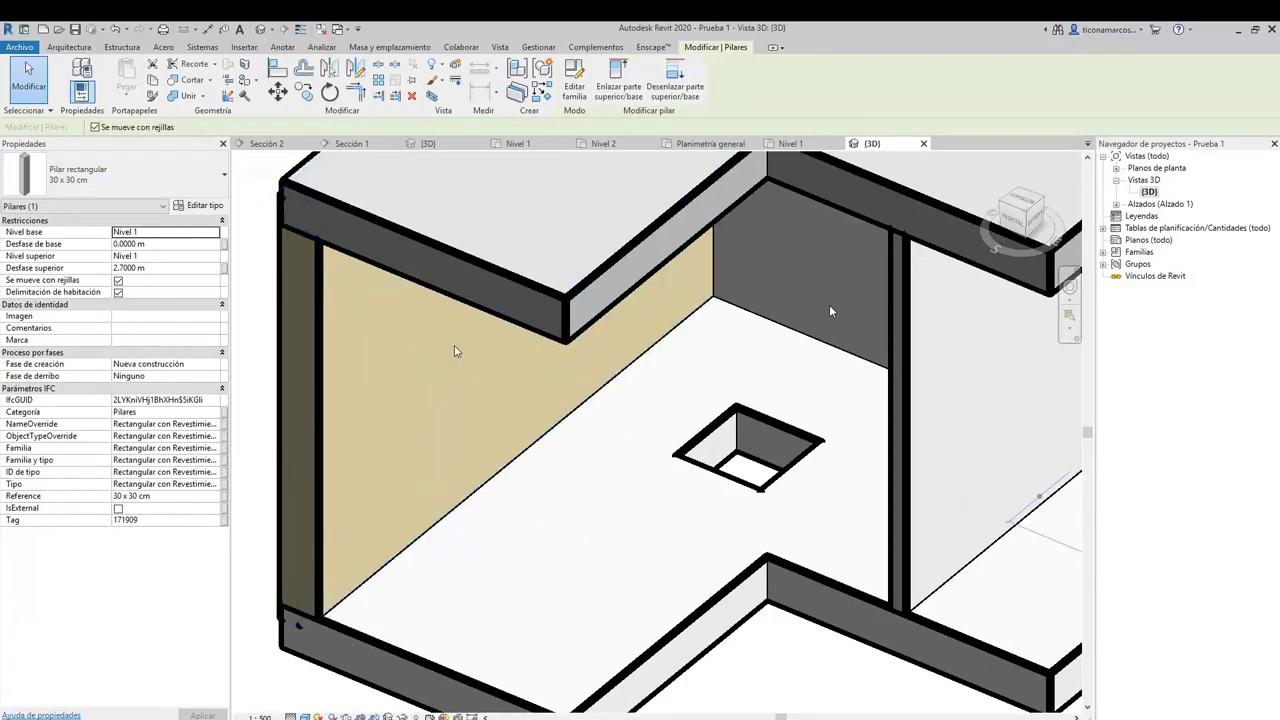
scroll(454, 351, "down", 5)
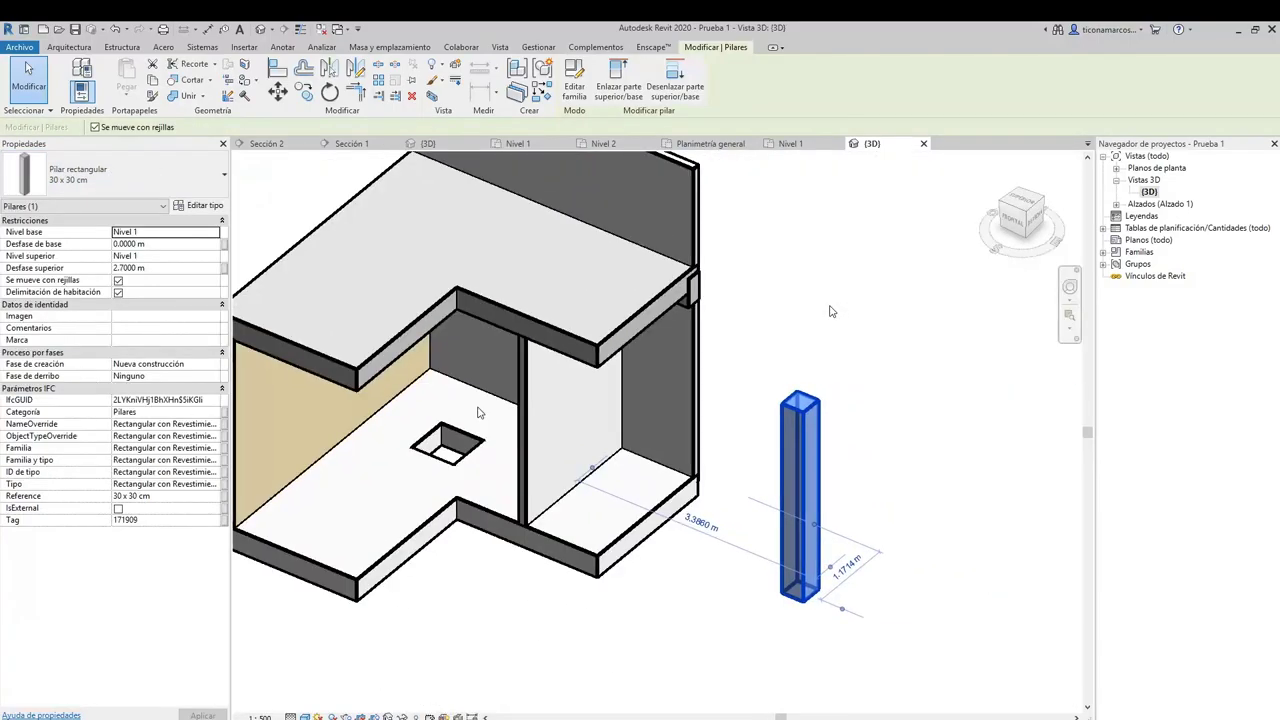
middle_click_drag(509, 412, 534, 367)
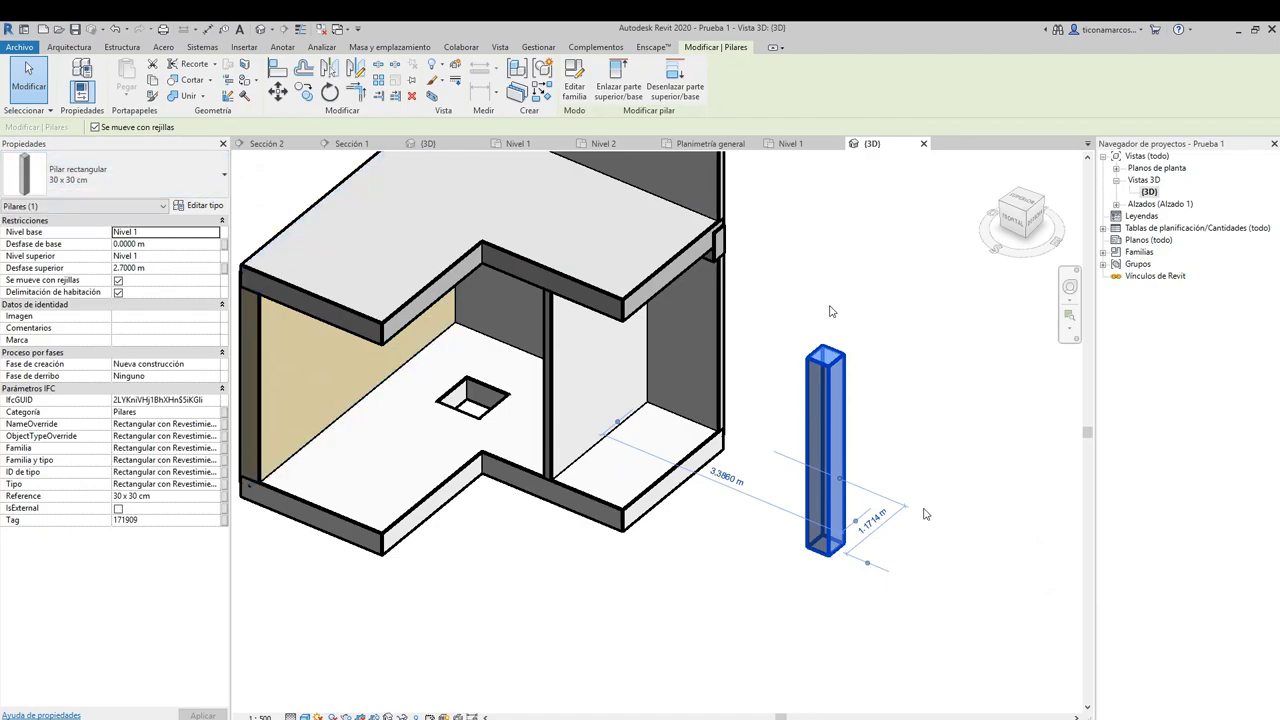
Undo the column's type change to Pilar rectangular 30 x 30 cm
left_click(757, 429)
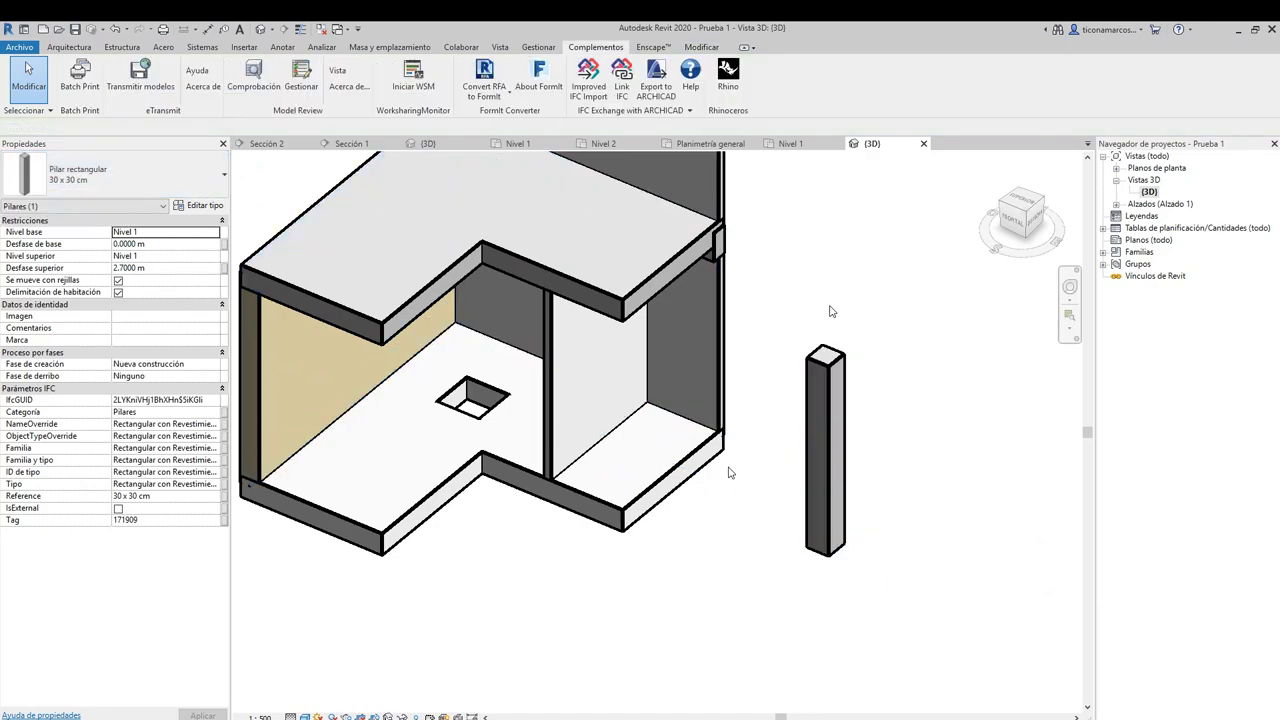
middle_click_drag(693, 521, 582, 530, "shift")
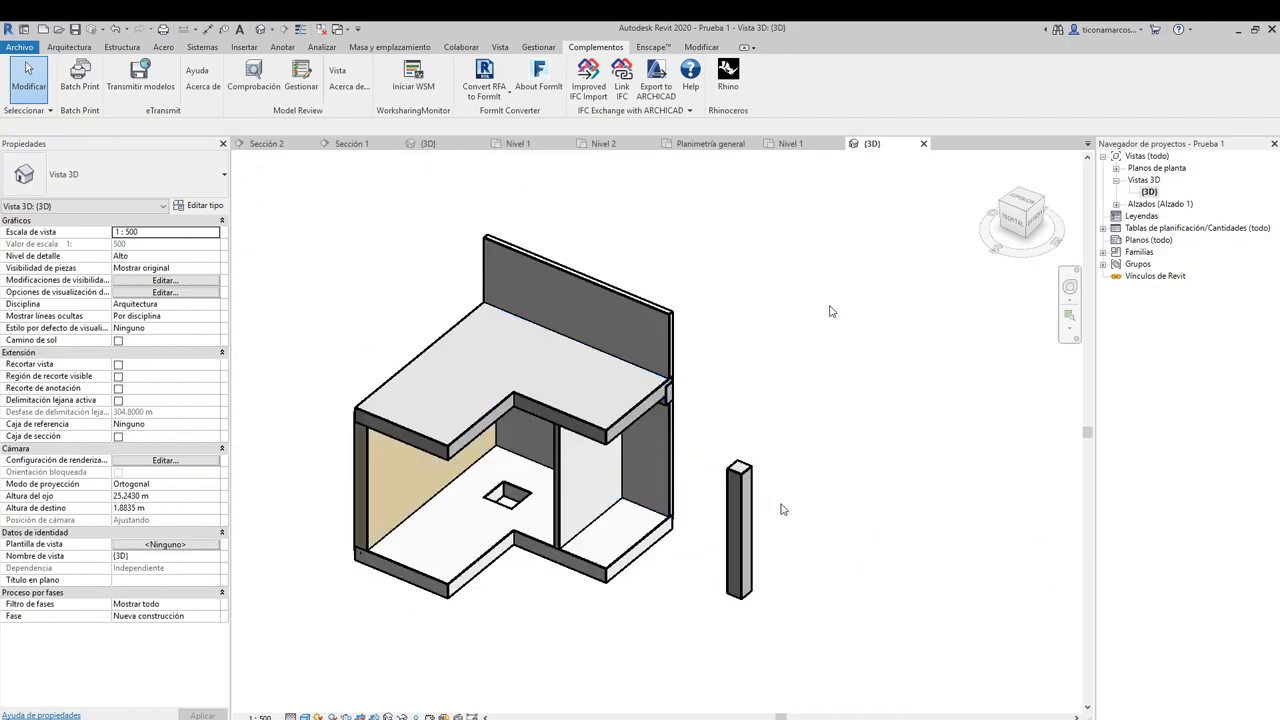
left_click(752, 479)
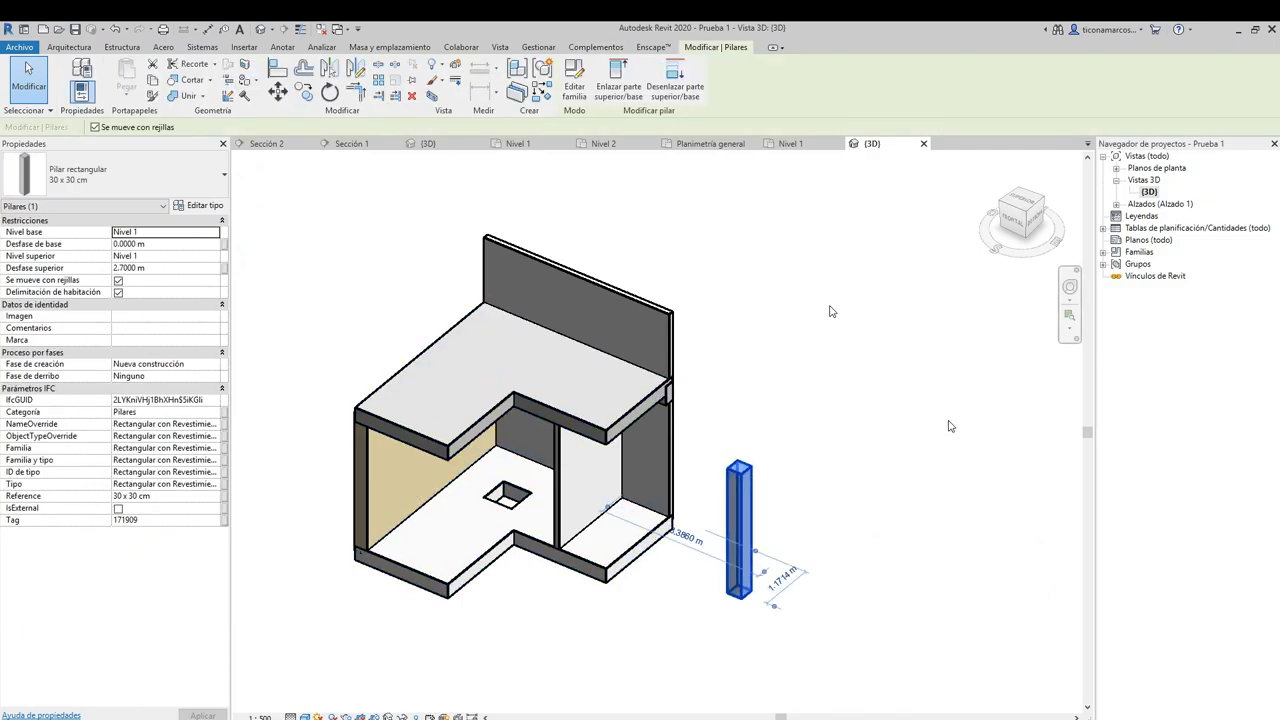
key("ctrl+z")
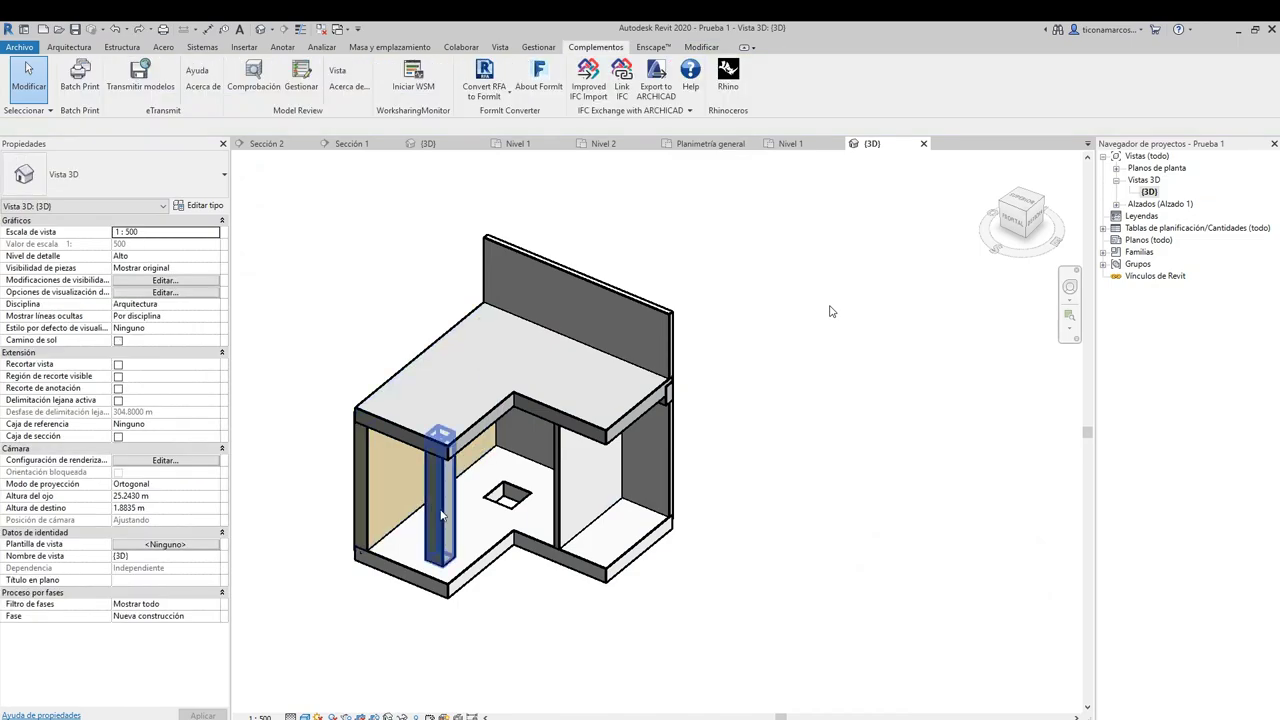
Examine the column under the upper slab, the slab edges and the concrete beam's junction with the rear wall from several 3D angles
left_click(441, 515)
scroll(455, 550, "up", 2)
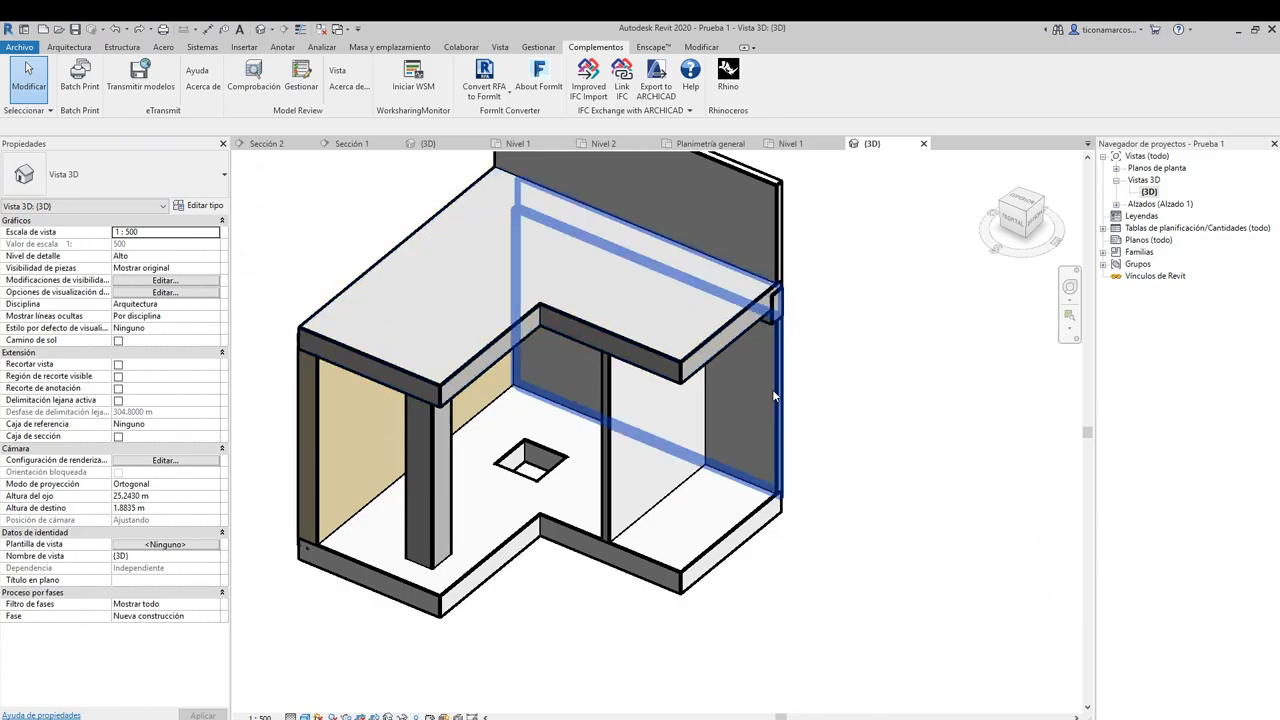
middle_click_drag(778, 310, 754, 344)
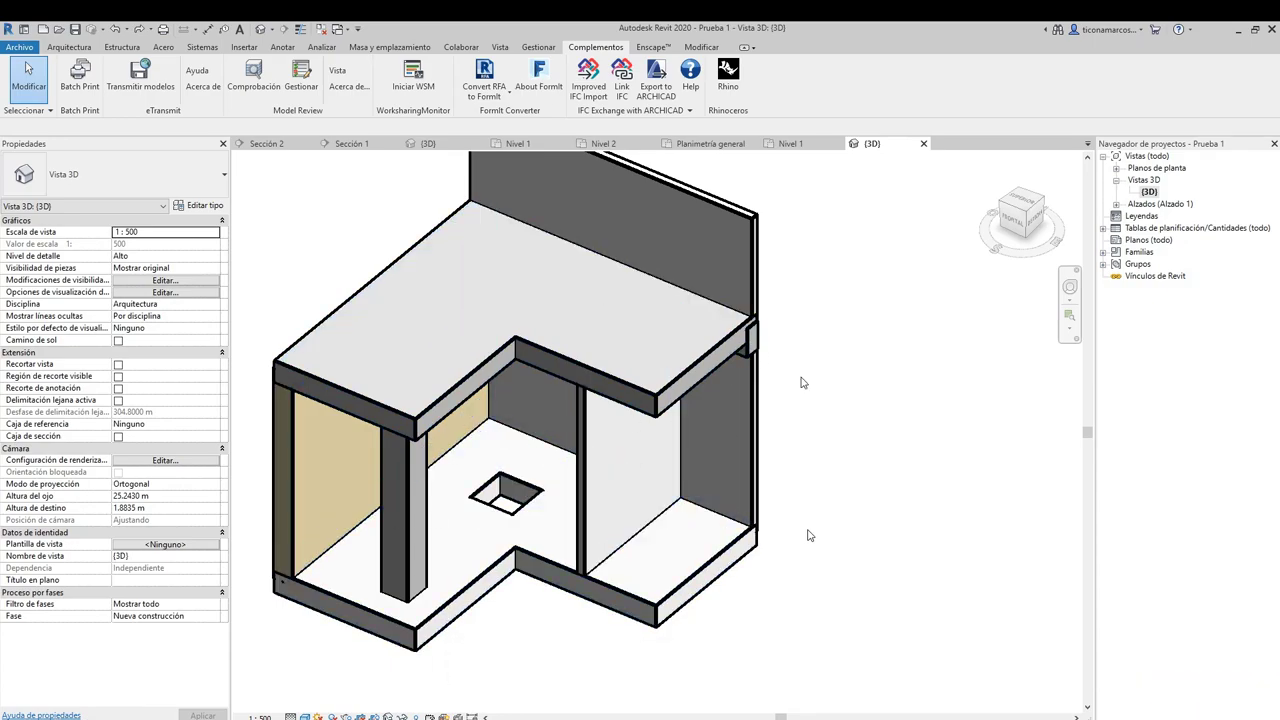
middle_click_drag(808, 383, 805, 426)
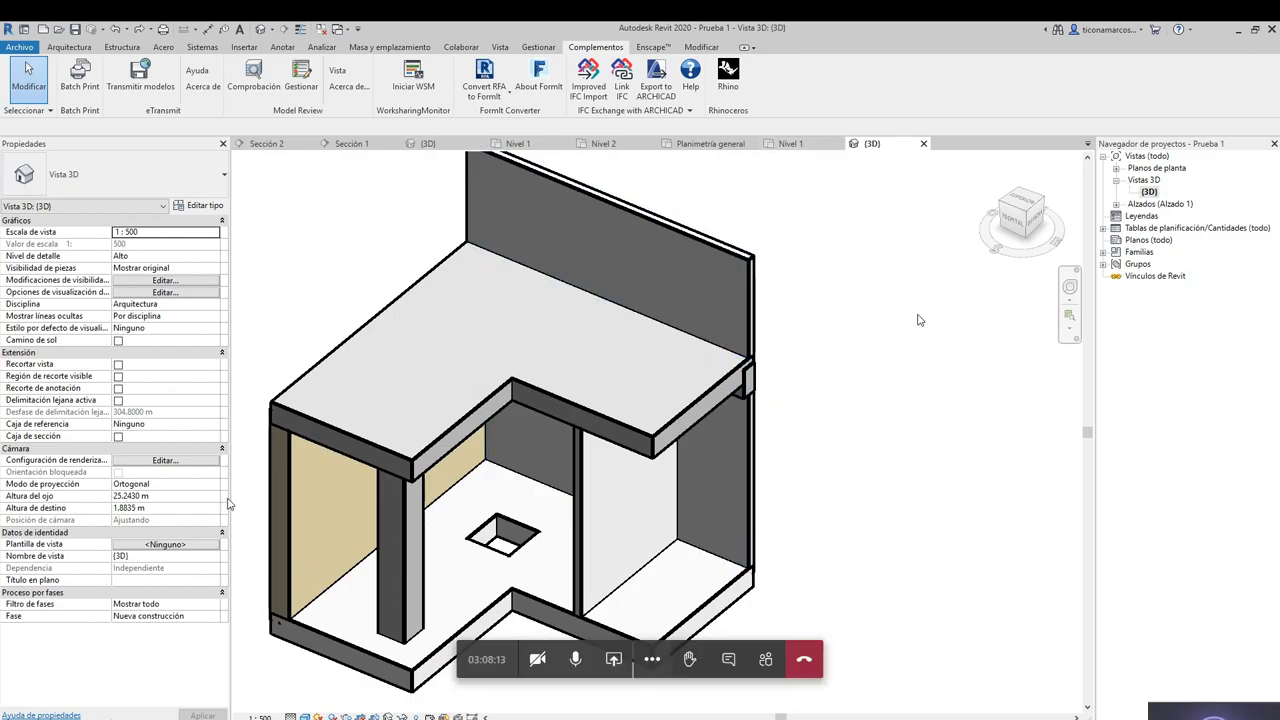
left_click_drag(1018, 214, 1000, 218)
mouse_move(600, 190)
middle_mouse_down("shift")
mouse_move(397, 194)
mouse_move(420, 186)
mouse_move(448, 319)
middle_mouse_up("shift")
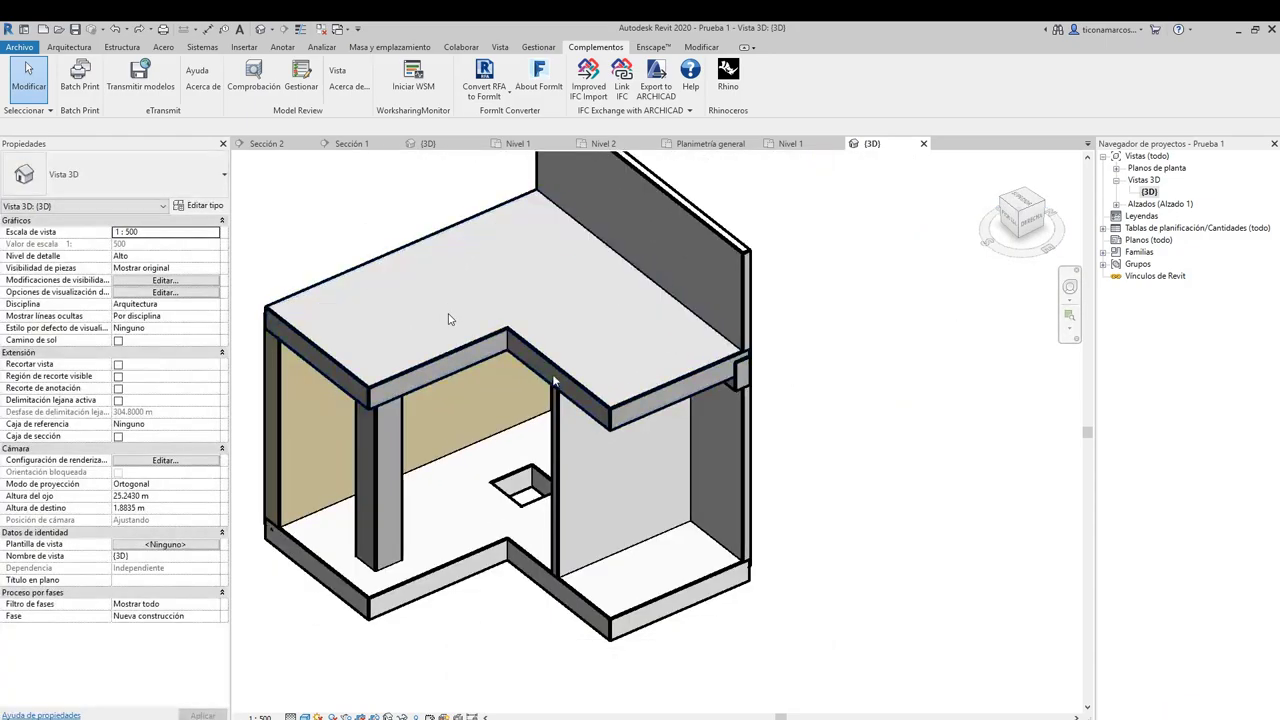
scroll(478, 478, "up", 2)
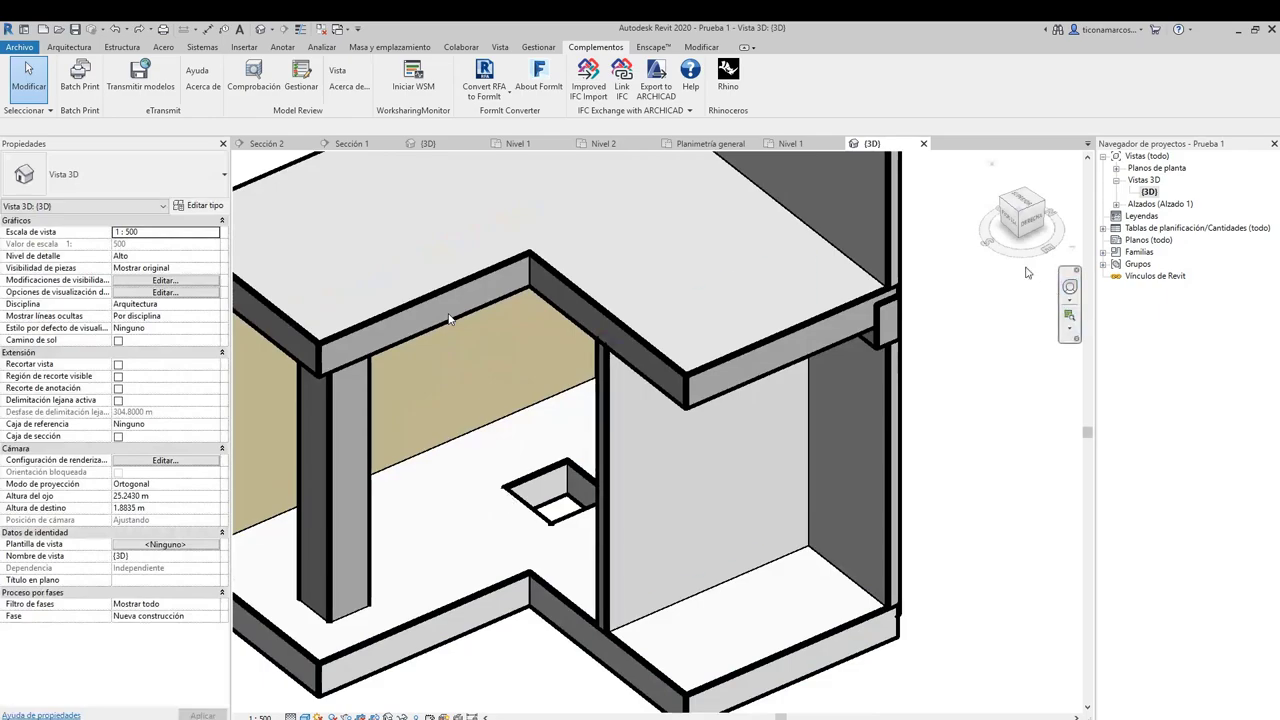
middle_click_drag(900, 370, 872, 384, "shift")
scroll(872, 384, "down", 3)
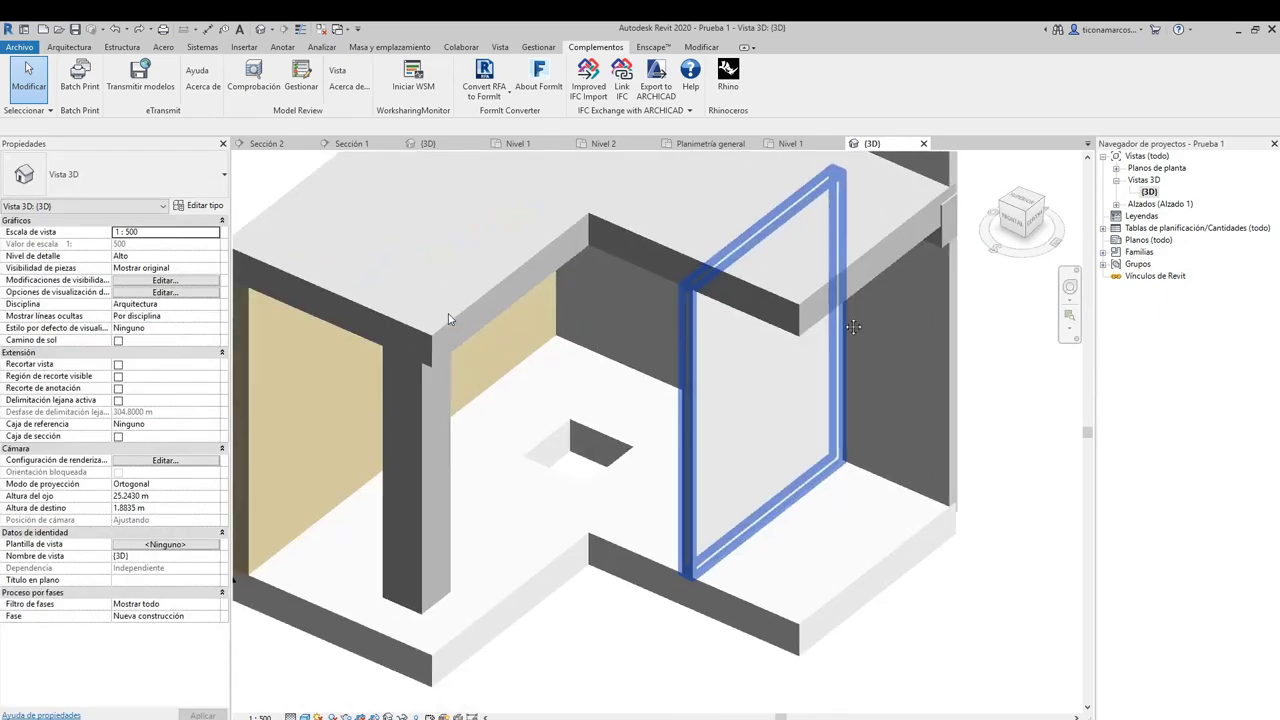
scroll(760, 394, "up", 3)
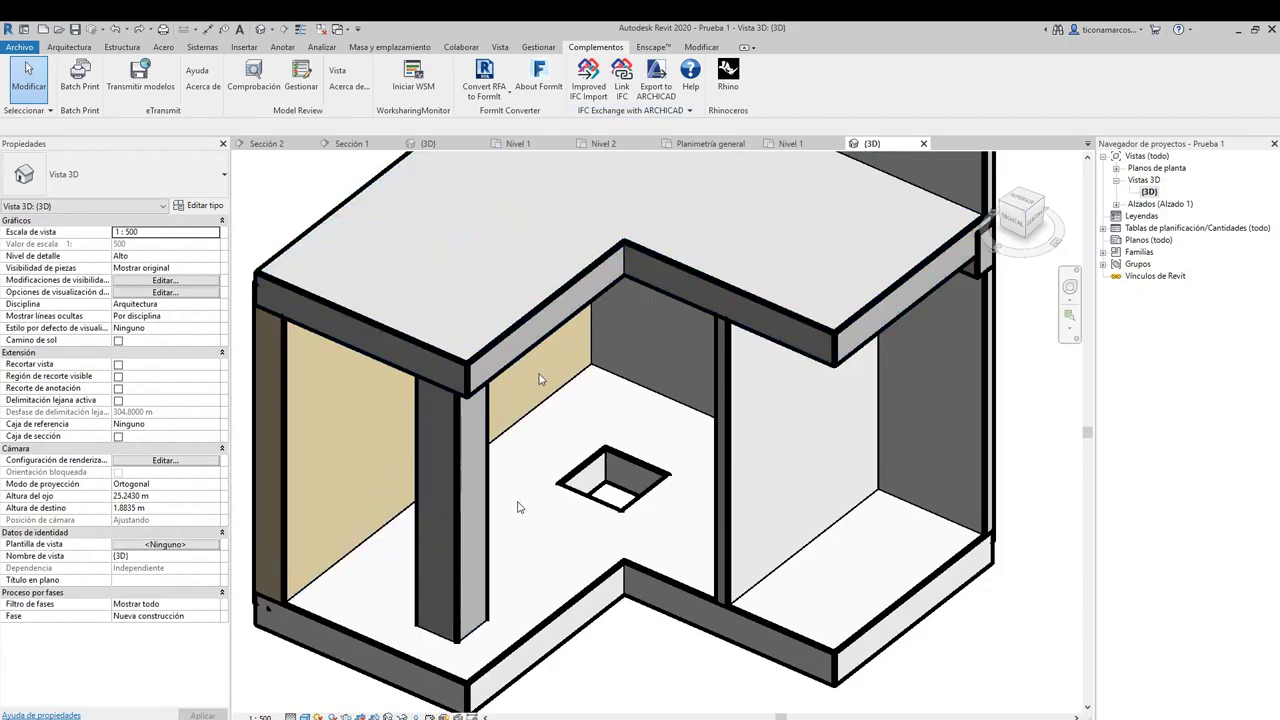
middle_click_drag(516, 482, 725, 518)
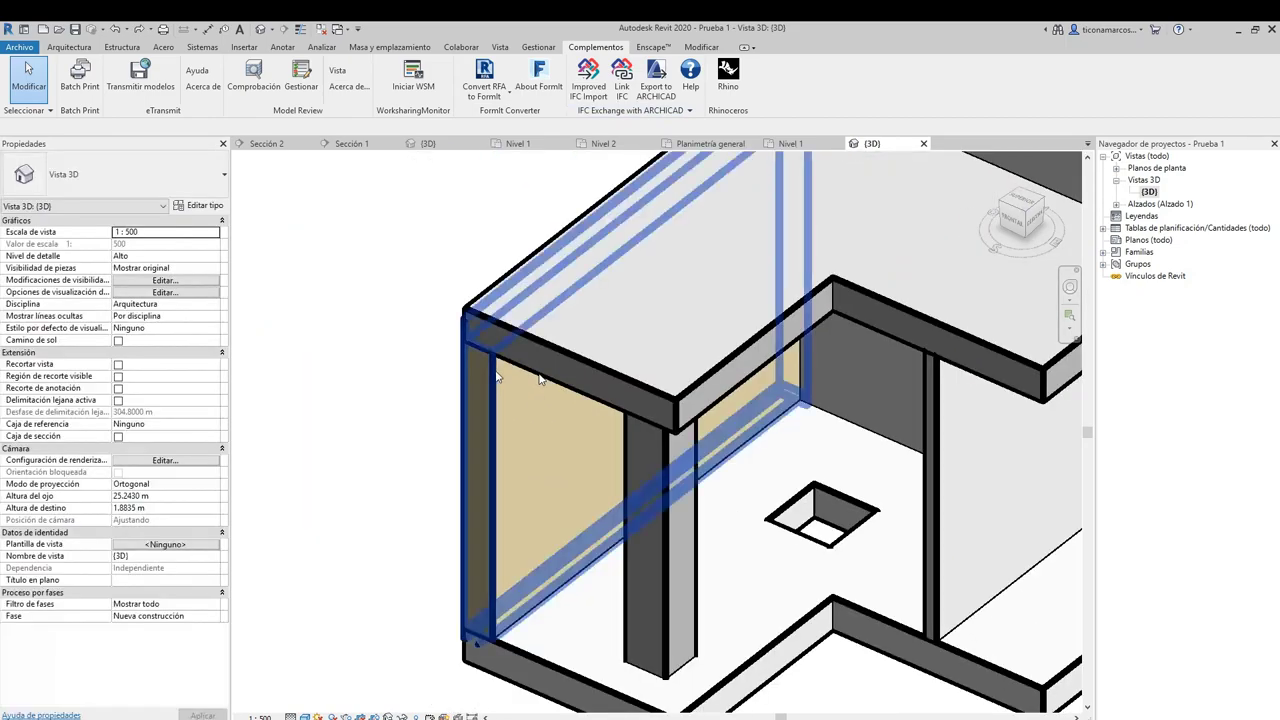
Inspect the instance and IFC properties of the beige-finished side wall and its junction with the slabs
left_click(469, 326)
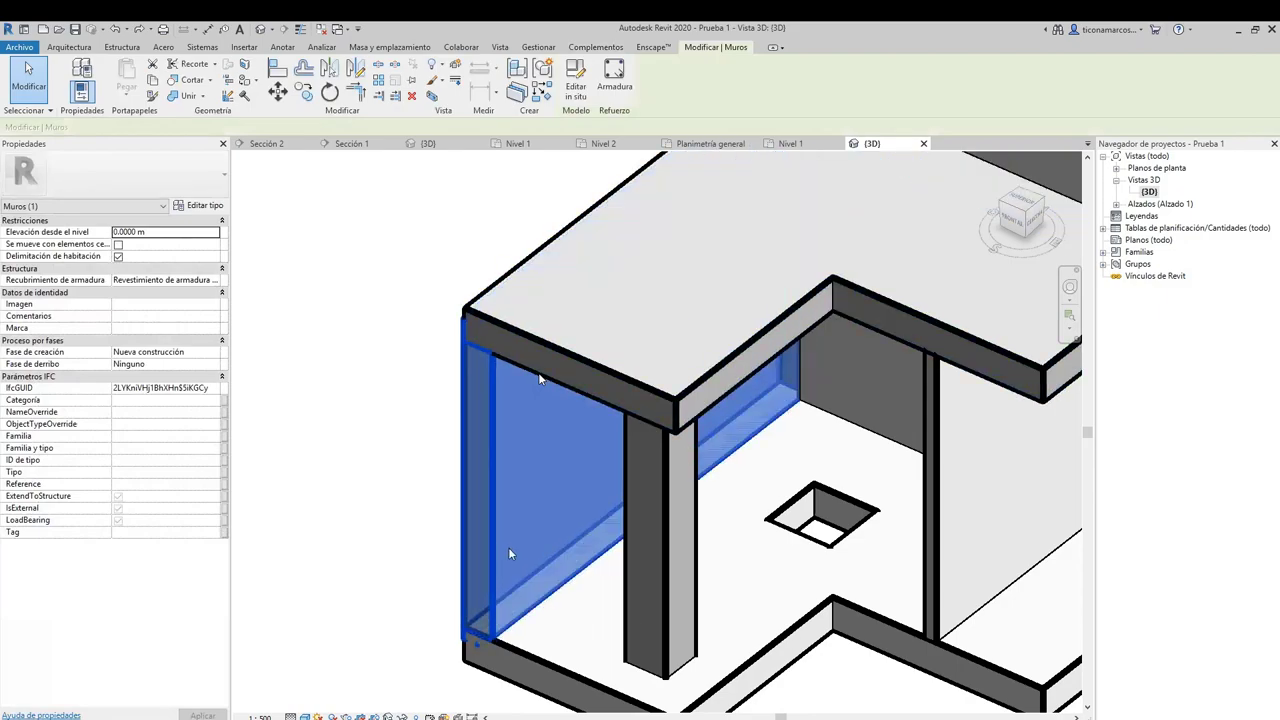
scroll(683, 517, "down", 3)
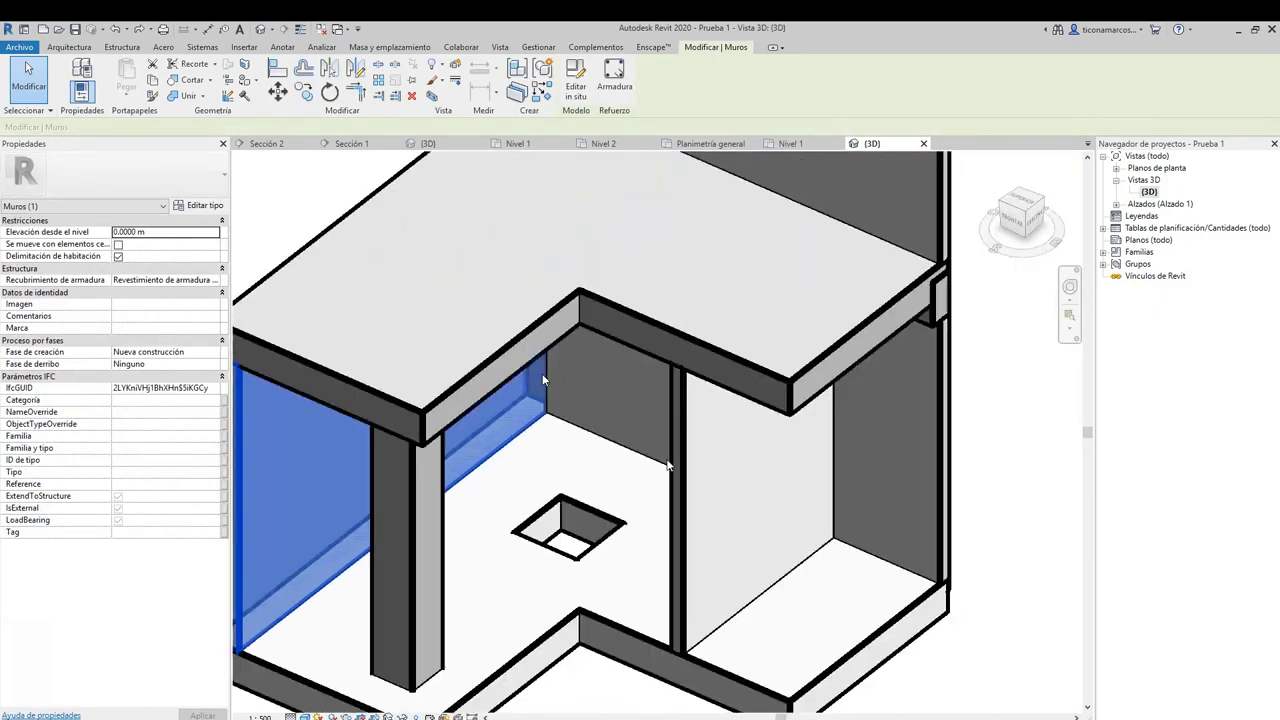
scroll(845, 398, "up", 3)
key("Escape")
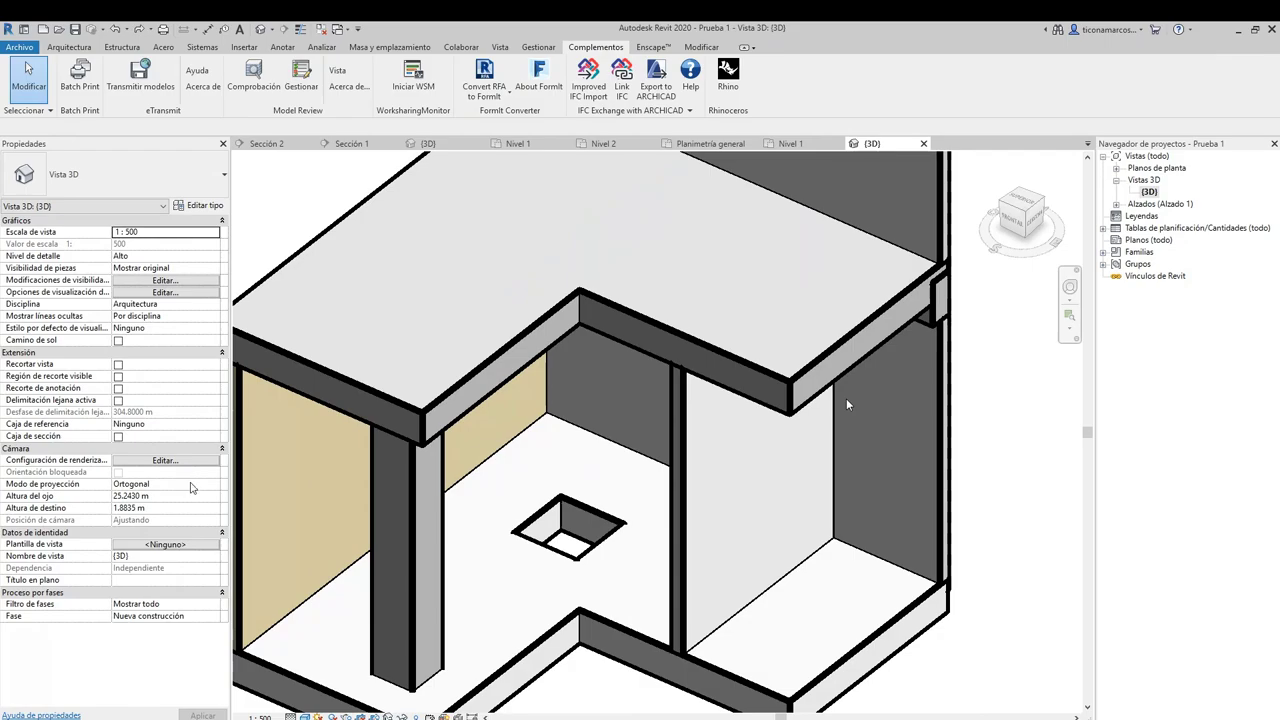
scroll(846, 404, "down", 2)
scroll(926, 391, "up", 2)
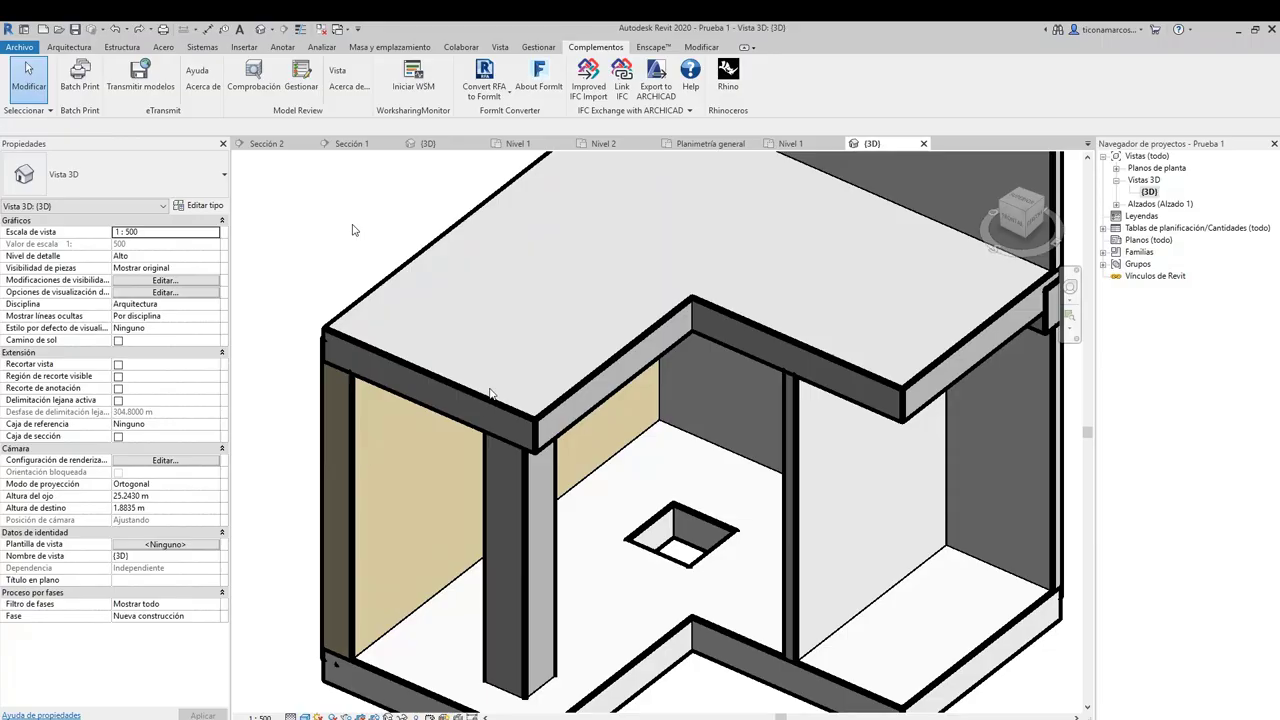
middle_click_drag(775, 388, 680, 348)
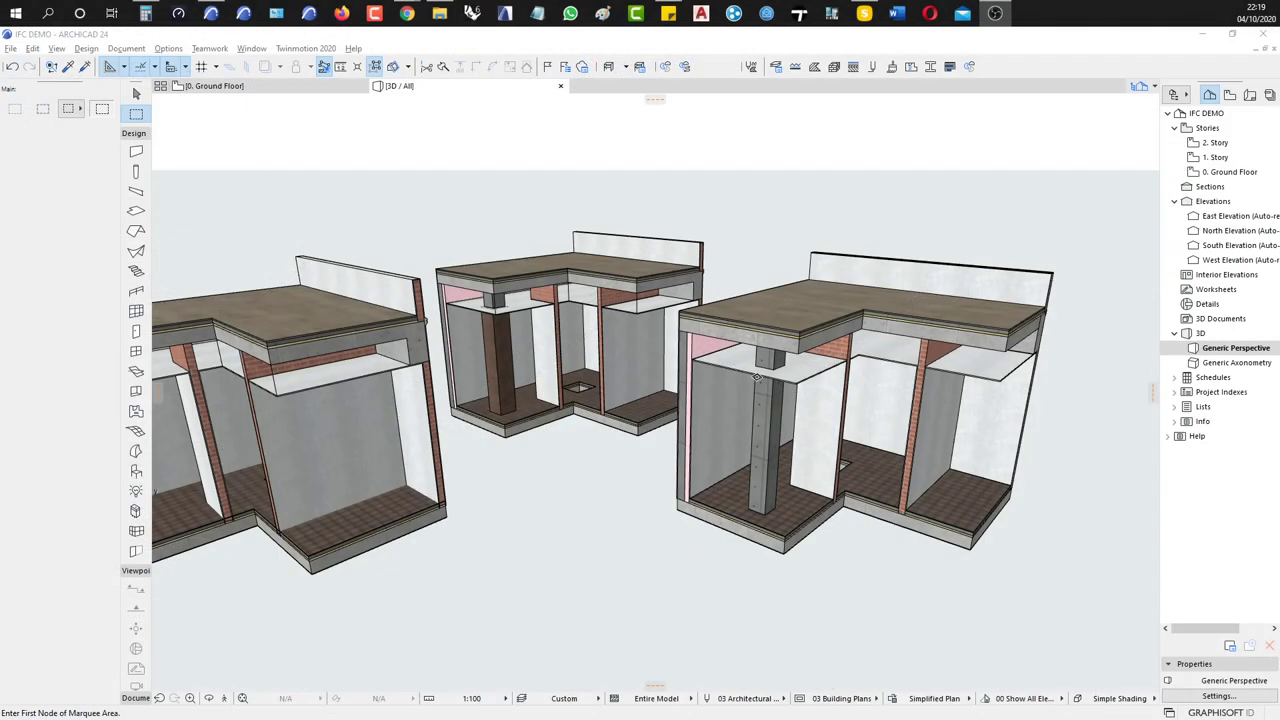
Switch to the IFC DEMO model in ARCHICAD and check the layer and settings of the leftmost building copy's upper slab
left_click(516, 391)
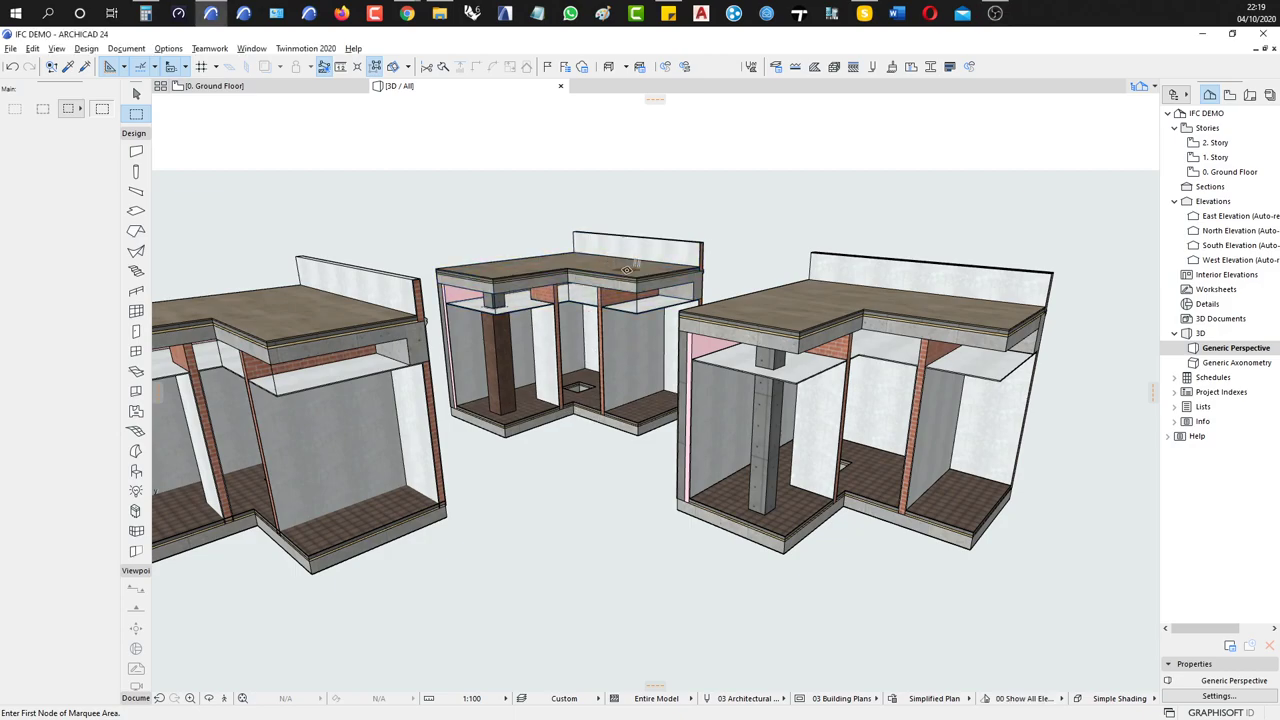
scroll(627, 270, "down", 3)
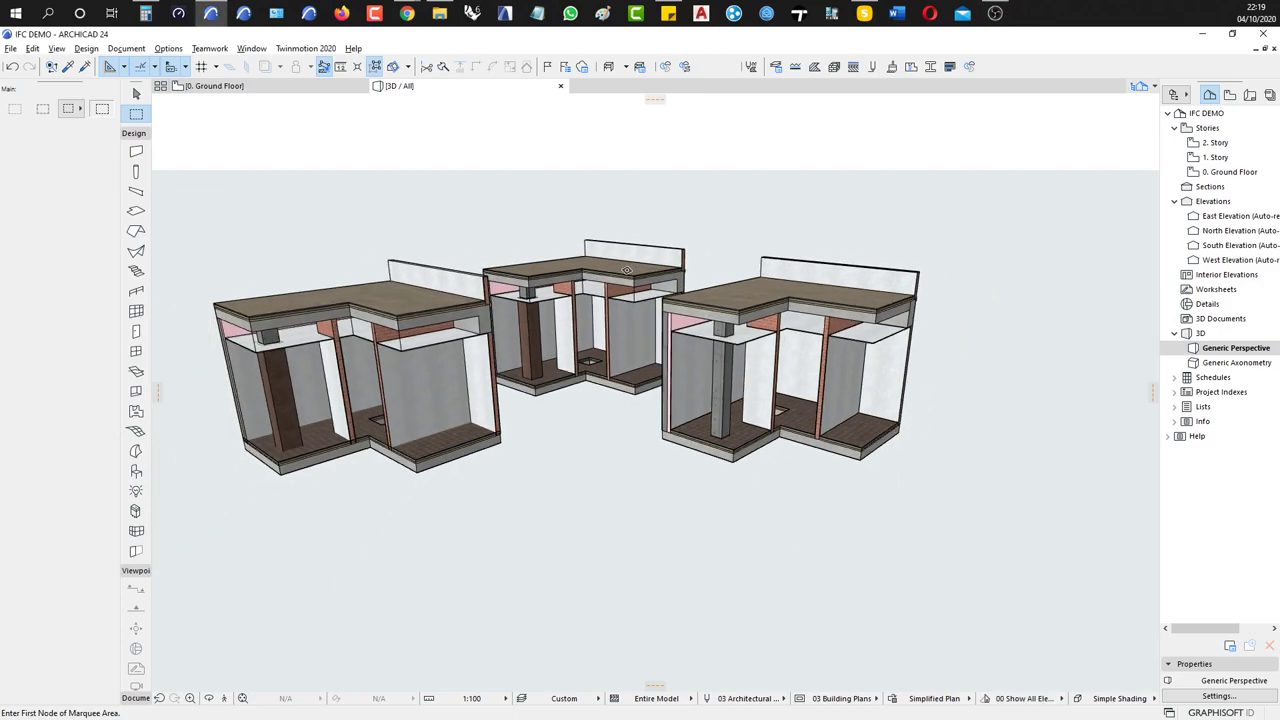
left_click(397, 316)
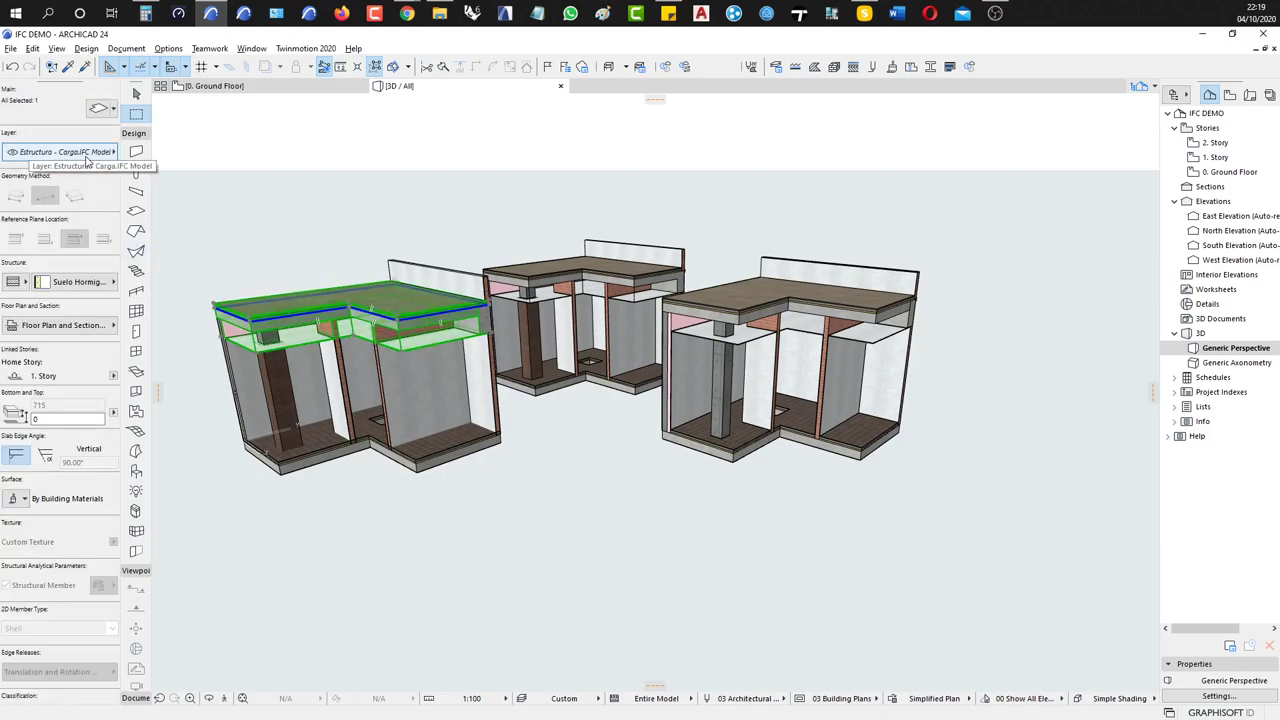
middle_click_drag(515, 493, 666, 497, "shift")
key("m")
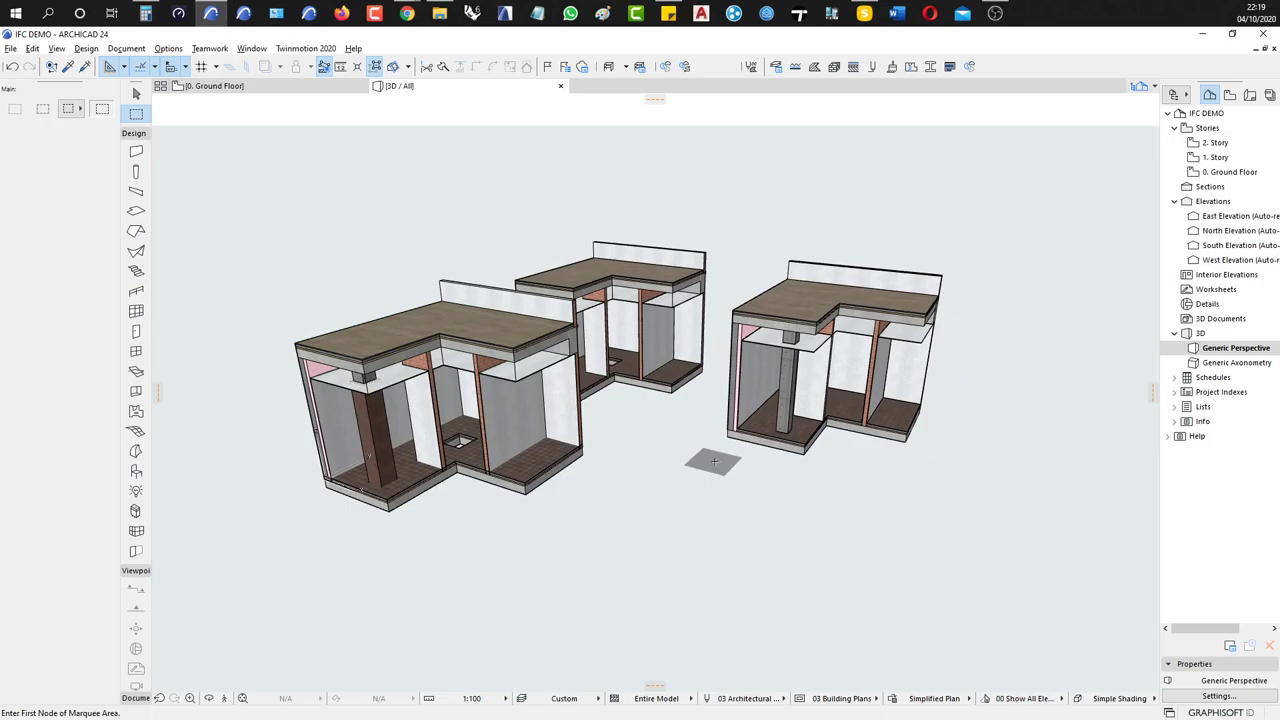
Inspect the element settings of the tile floor in the rightmost building copy
middle_click_drag(890, 400, 778, 395, "shift")
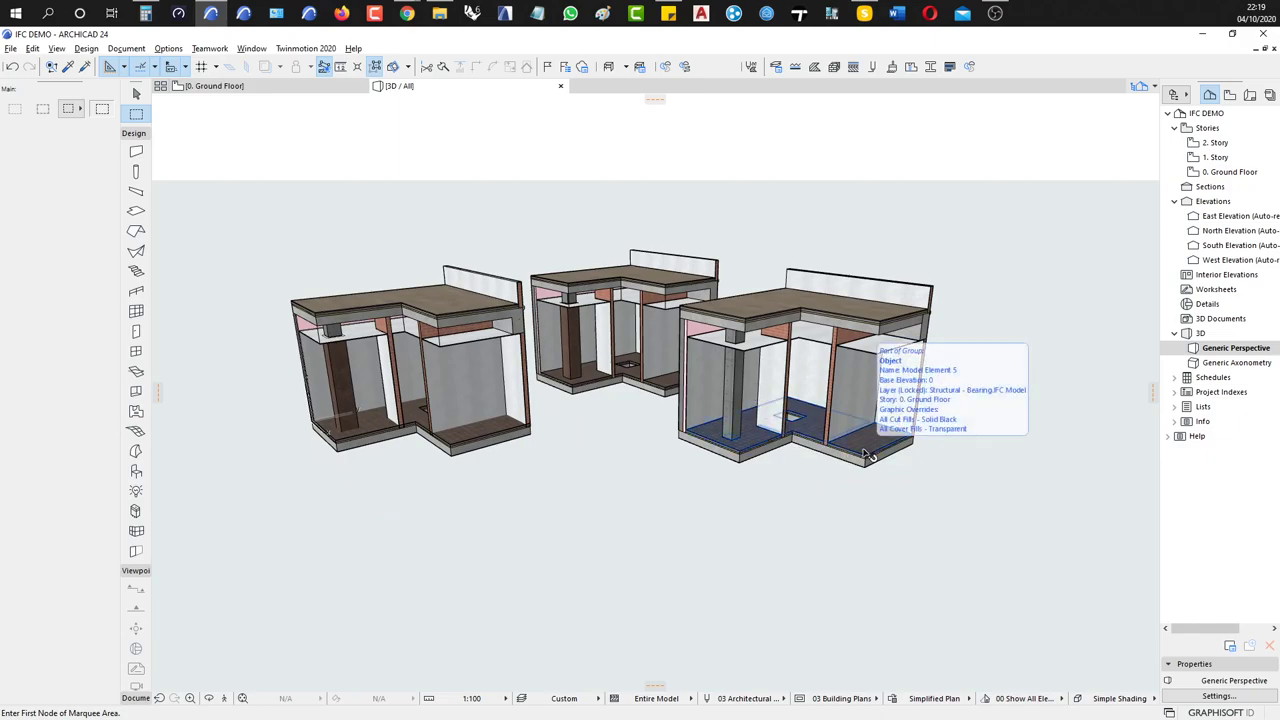
left_click(868, 525)
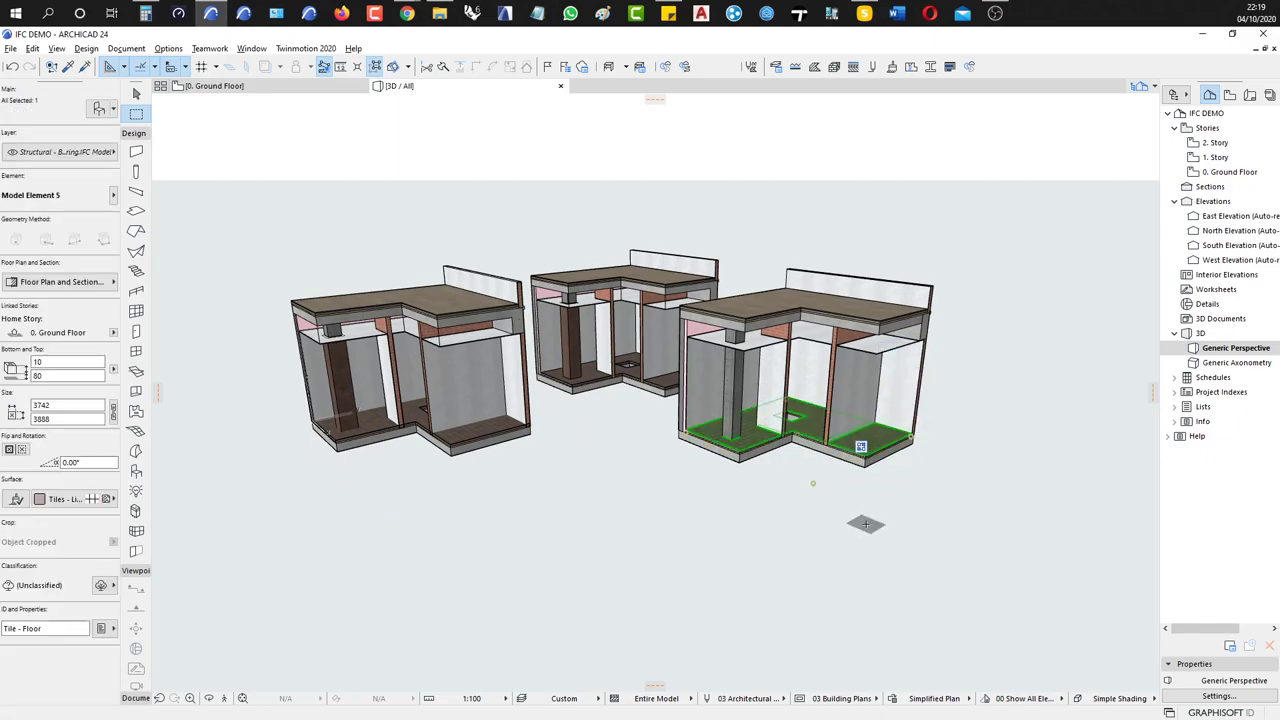
left_click(103, 113)
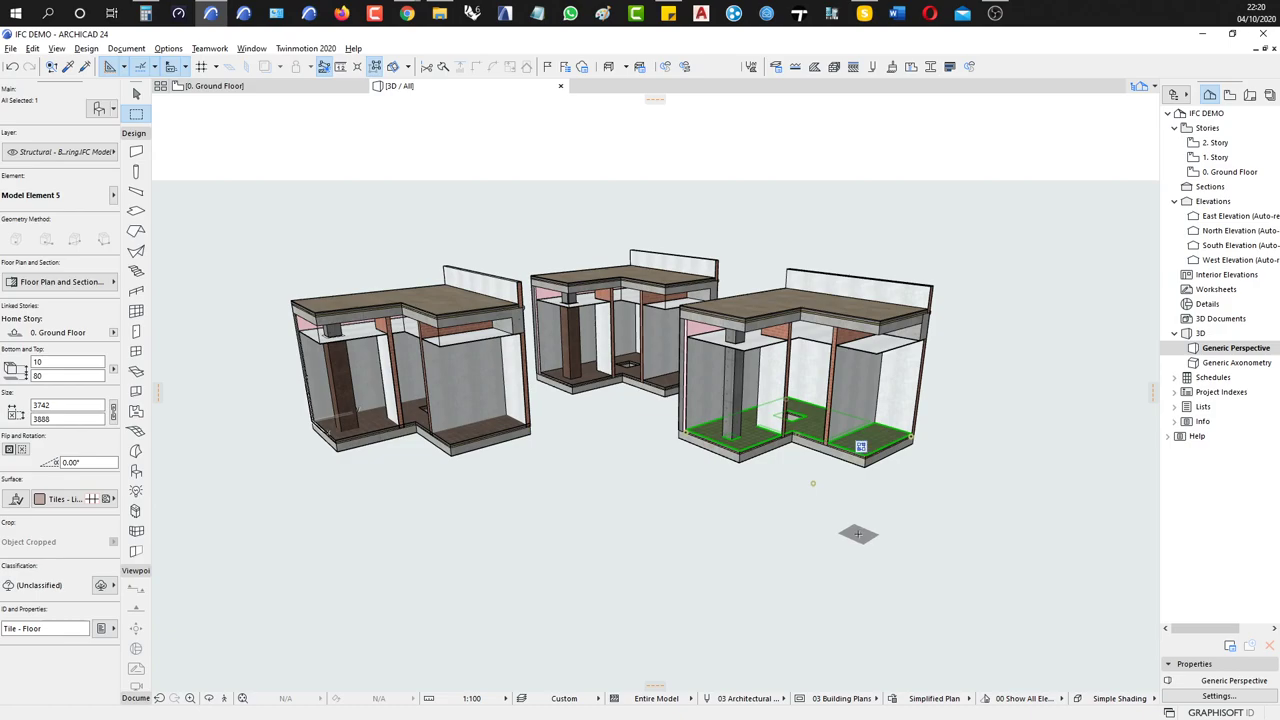
key("Escape")
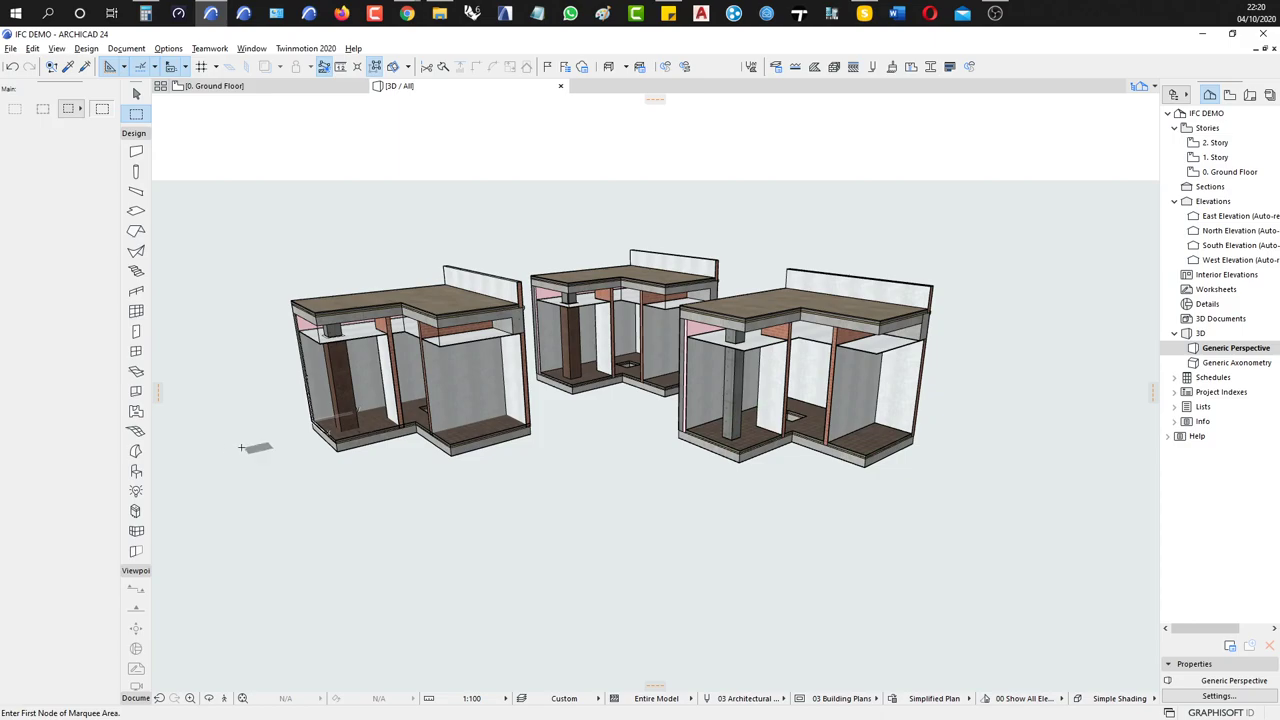
Open the Object tool's default settings and search the library for "surv"
left_click(136, 472)
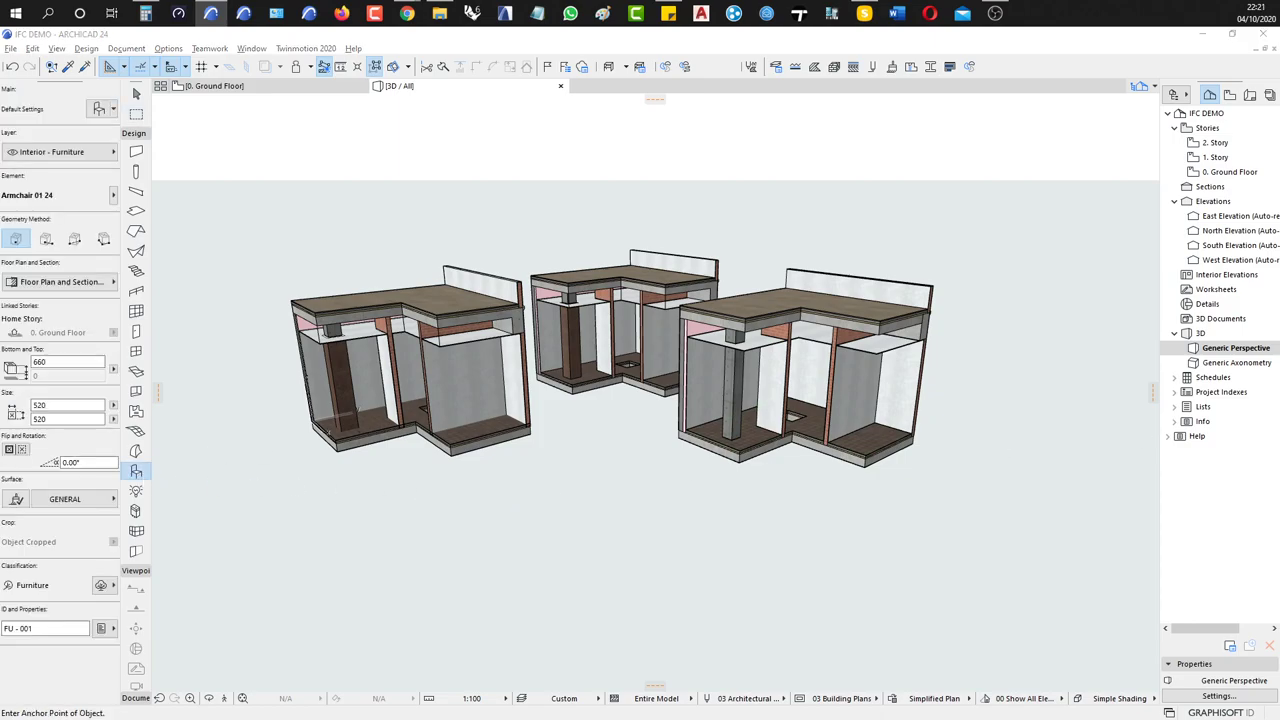
key("ctrl+t")
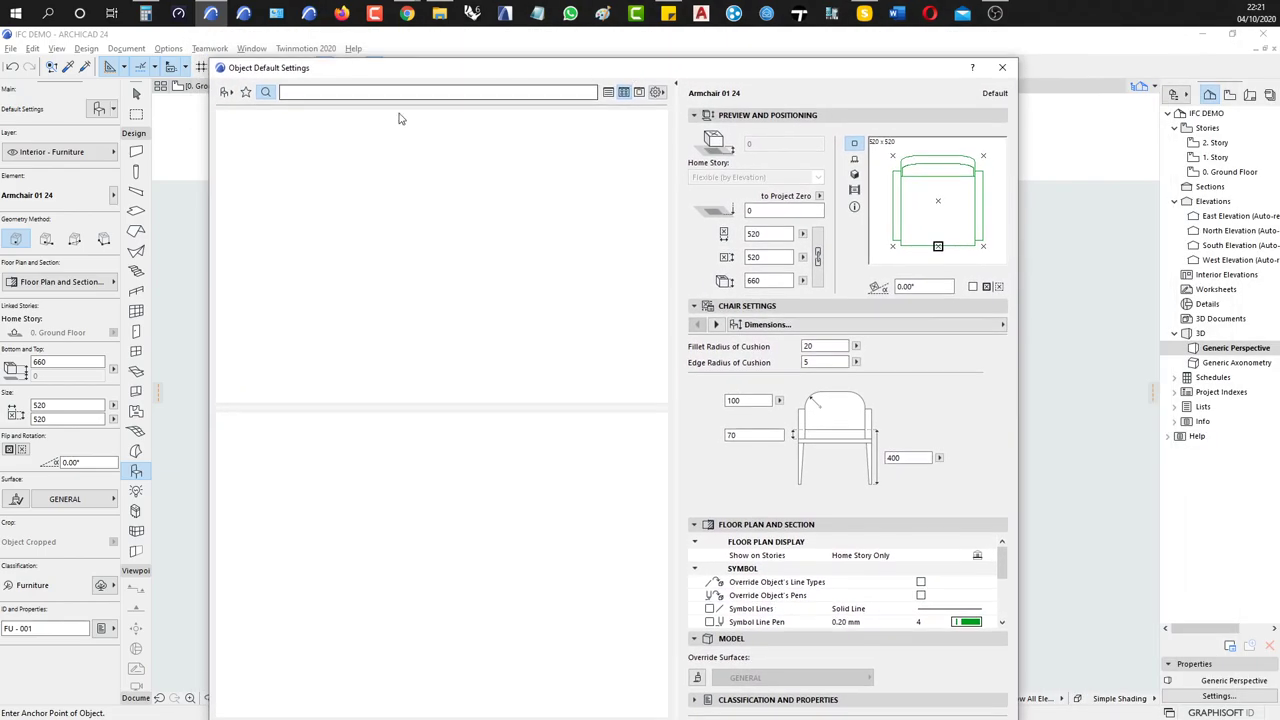
left_click(313, 92)
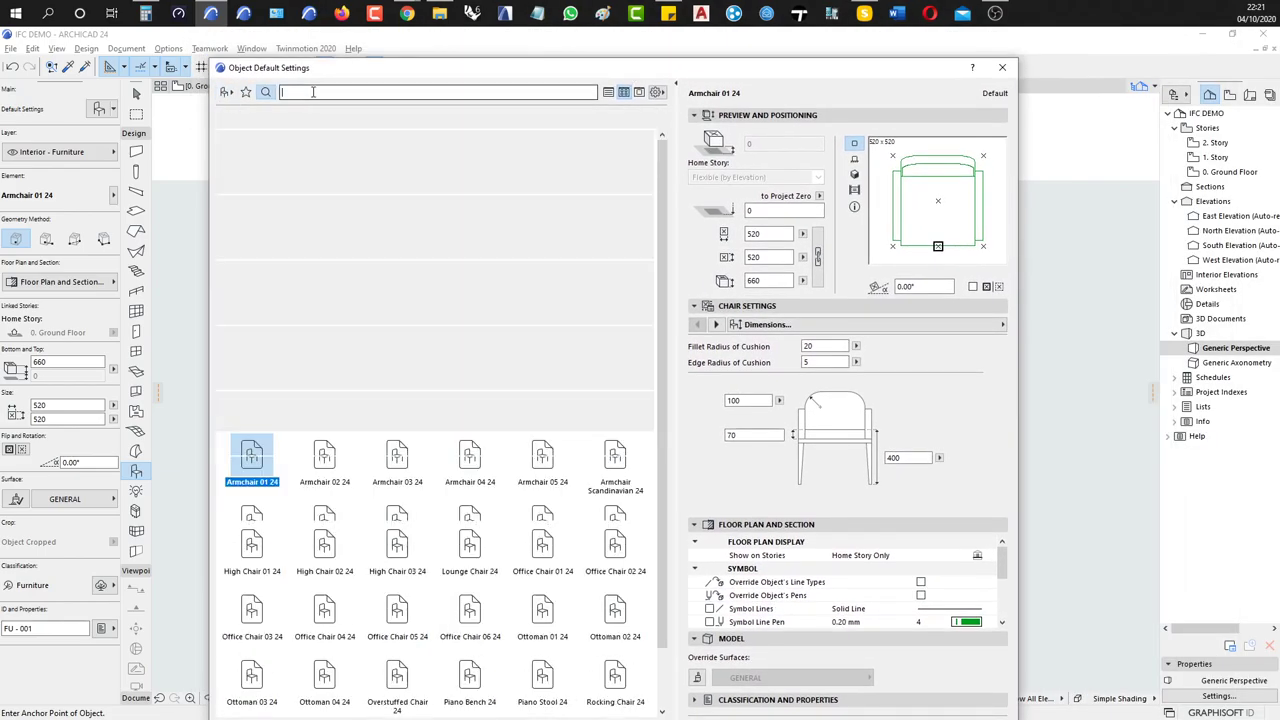
type("su")
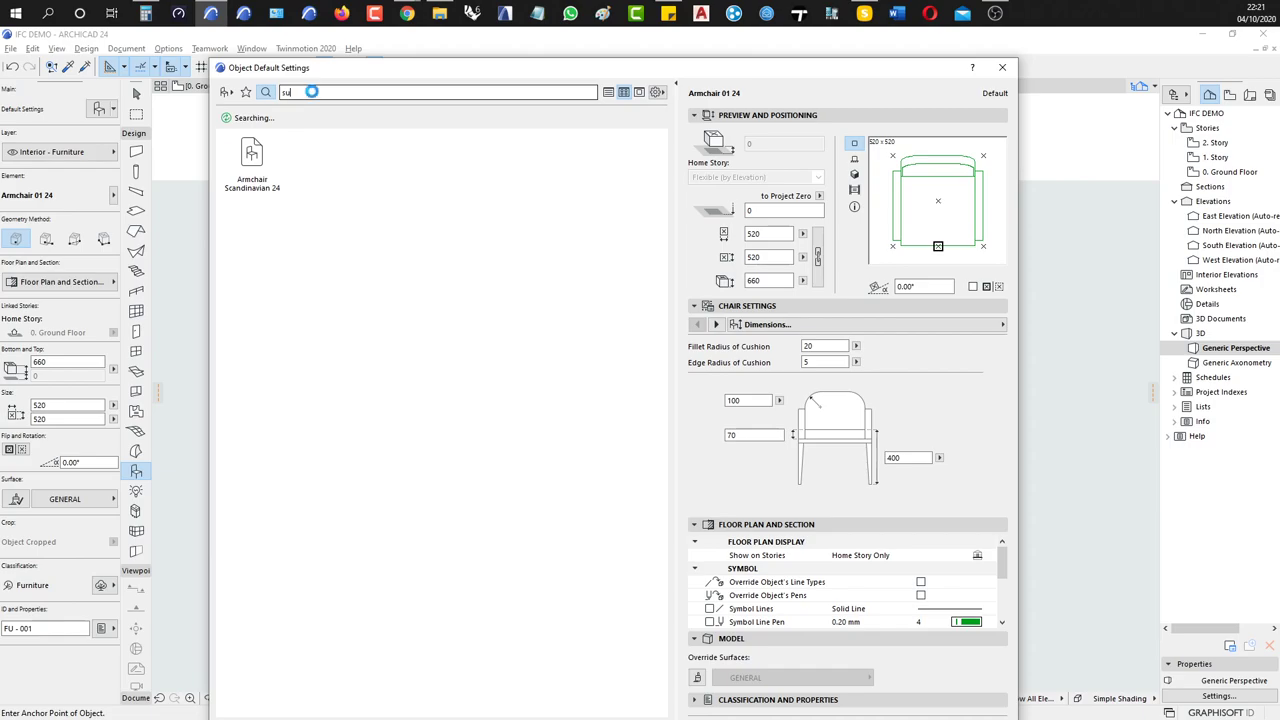
type("n")
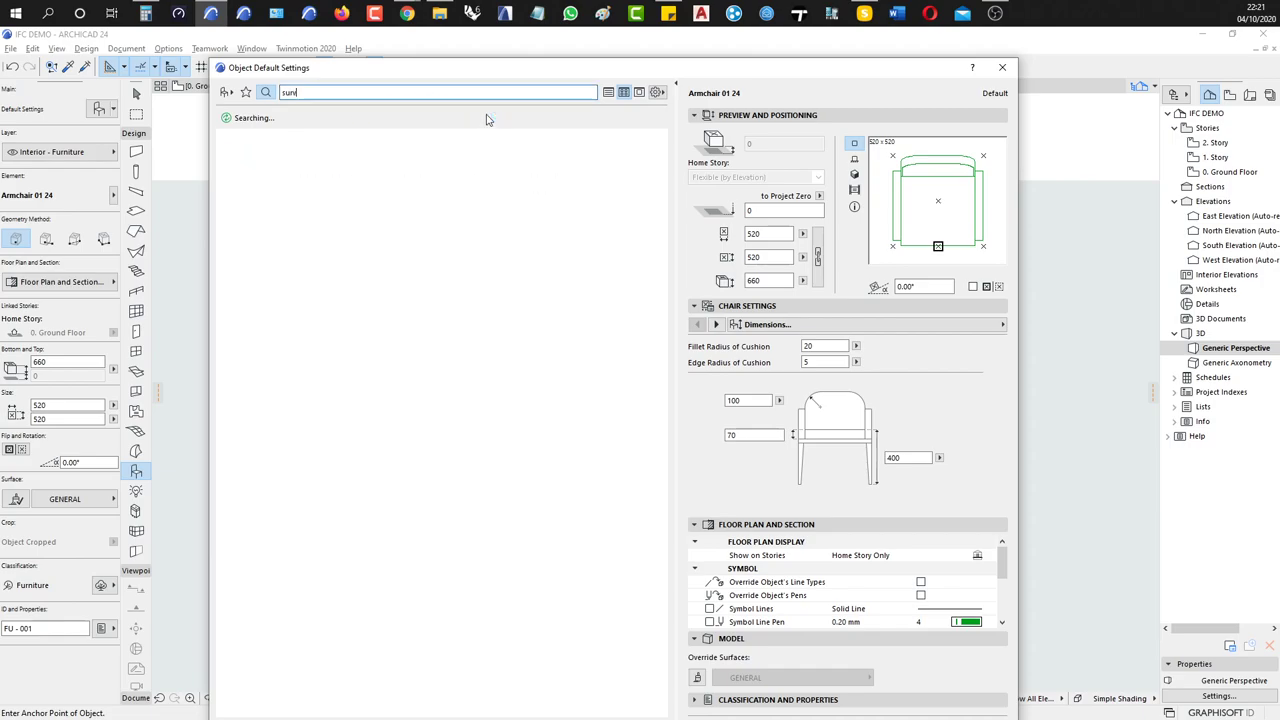
key("BackSpace")
type("rv")
Adjust the library search options and choose the built-in Survey Point as the Object tool's default object
left_click(657, 92)
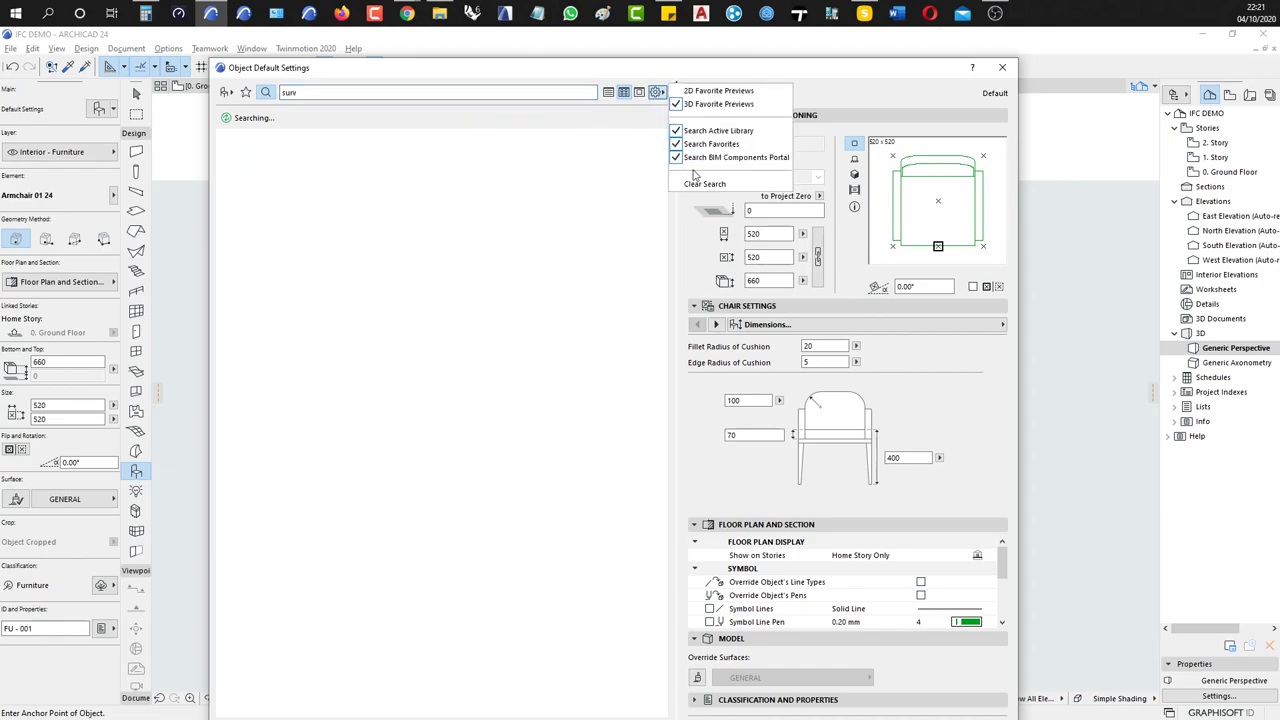
left_click(657, 92)
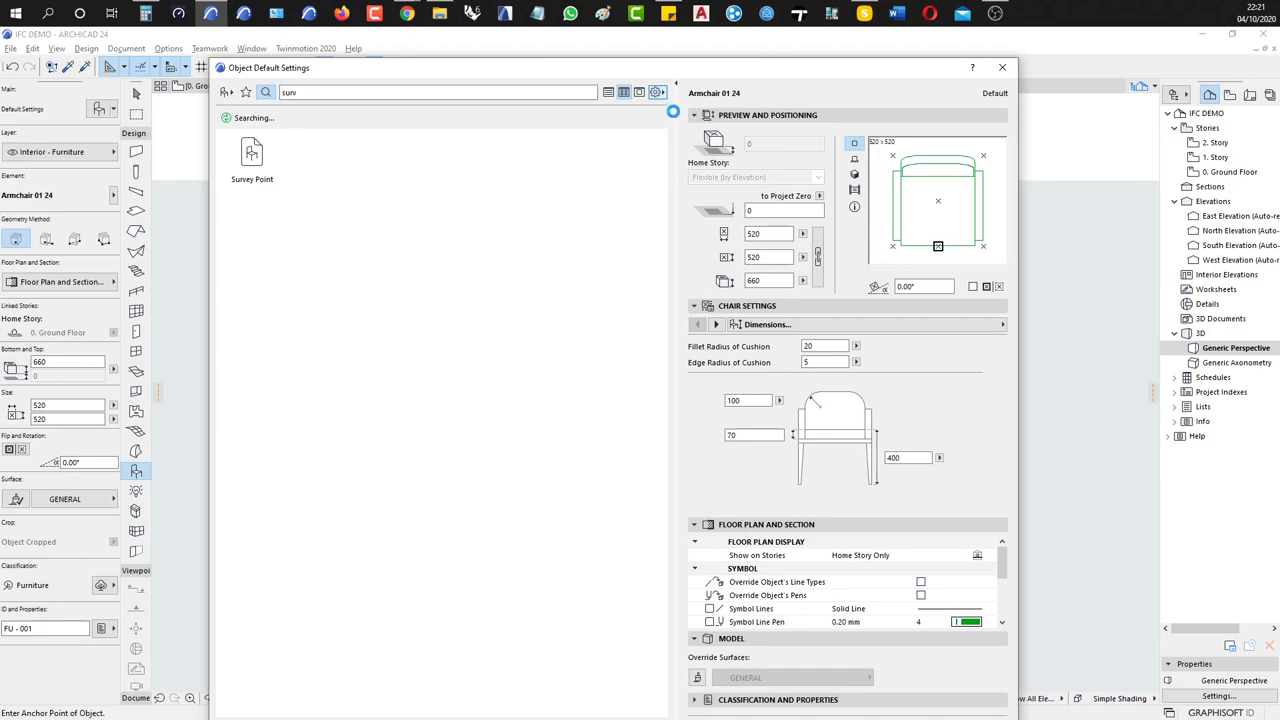
left_click(657, 92)
left_click(712, 144)
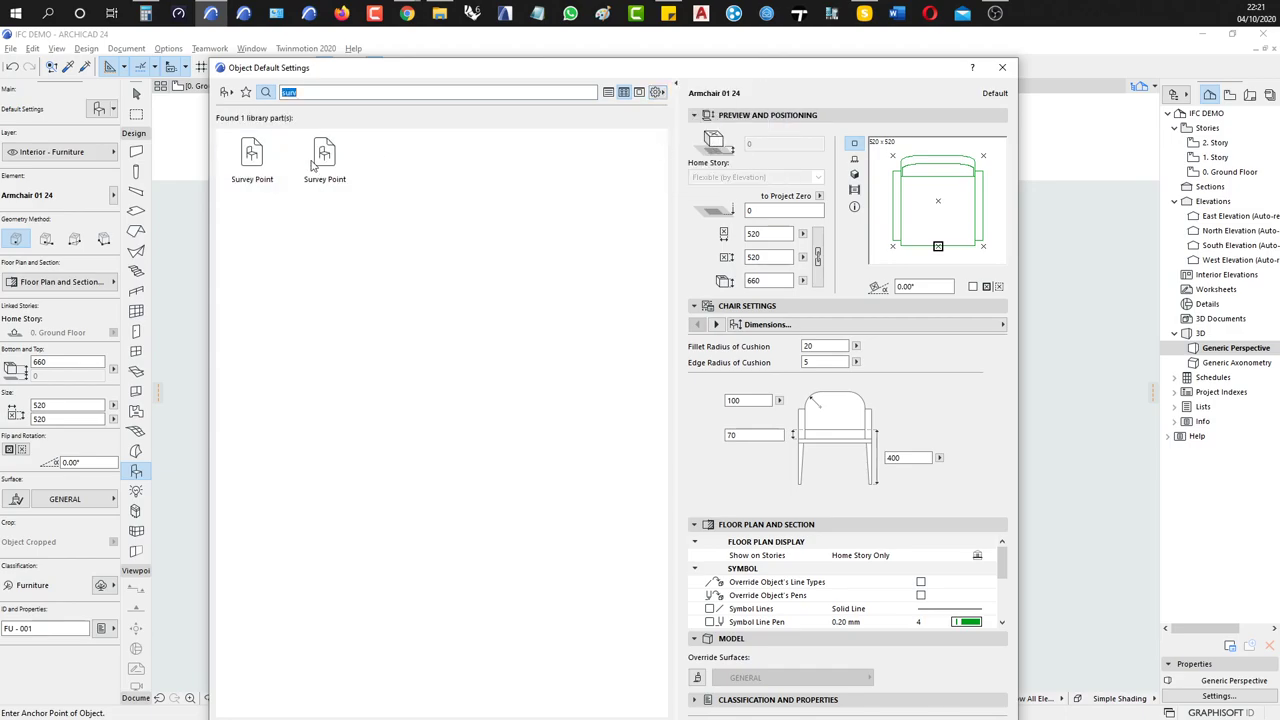
left_click(262, 143)
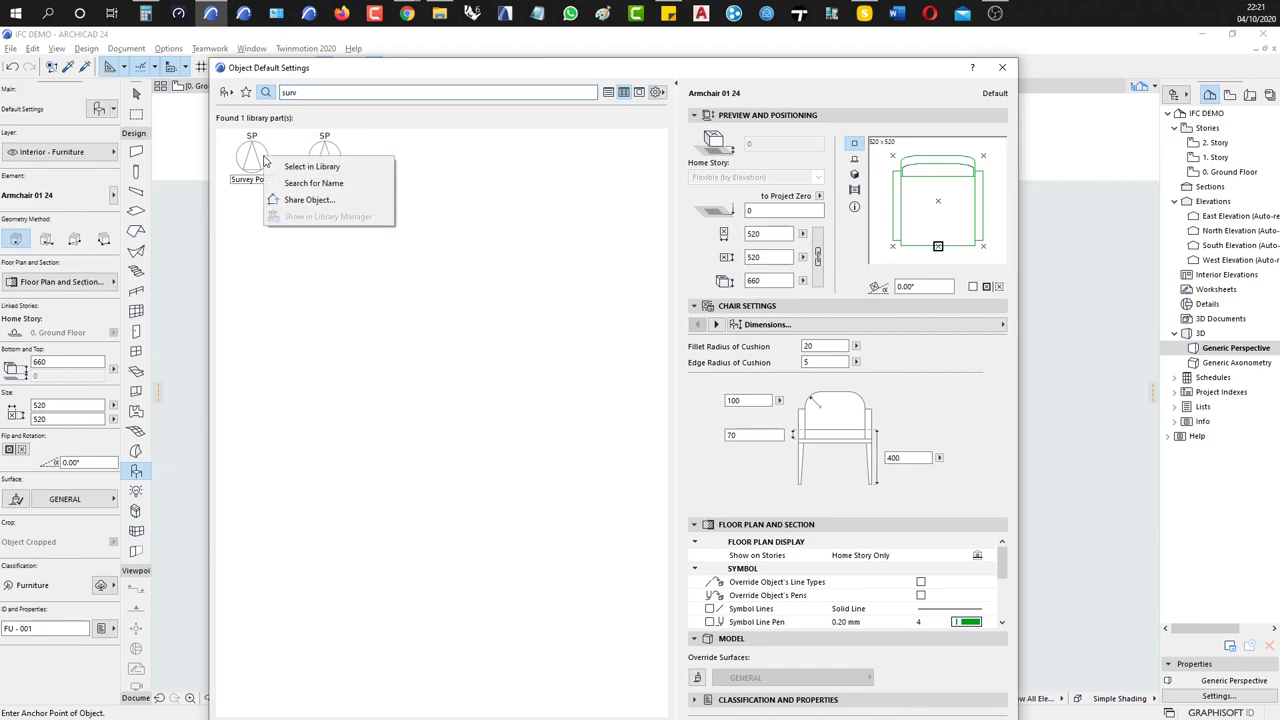
left_click(255, 167)
left_click(255, 167)
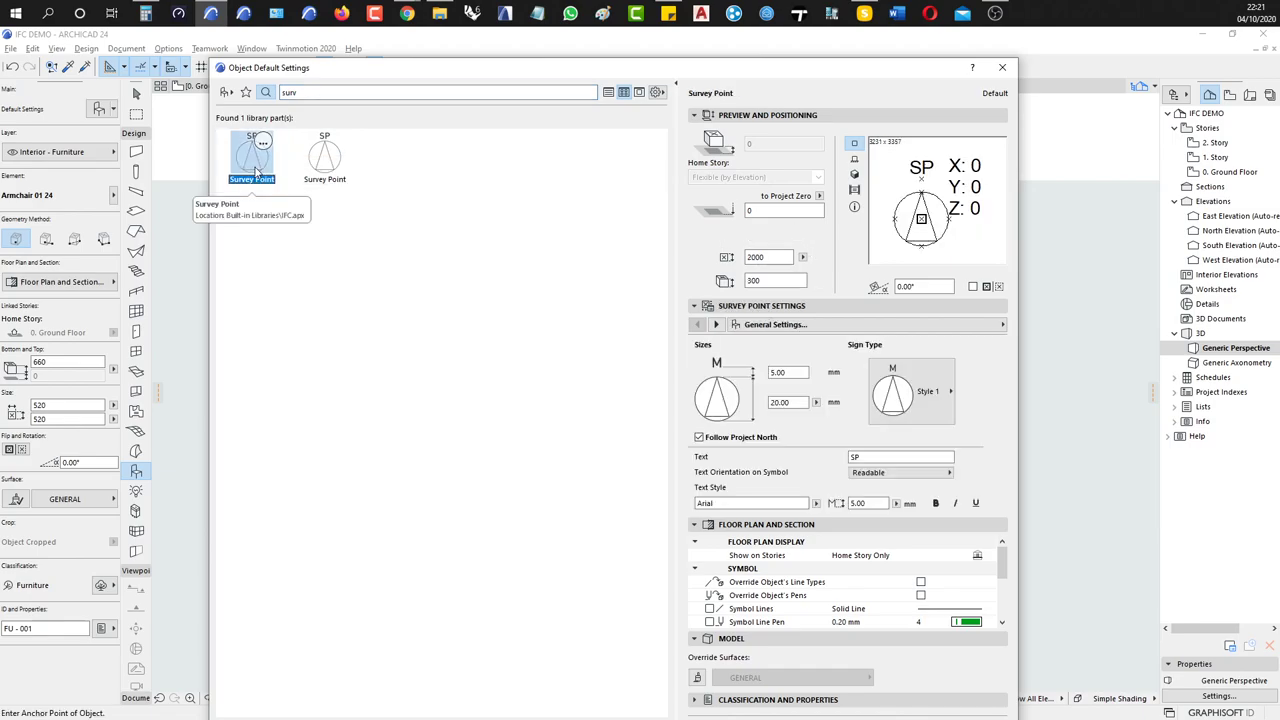
Preview the Survey Point object in 3D, look up its folder in the library tree, and close the default settings without applying
left_click(854, 174)
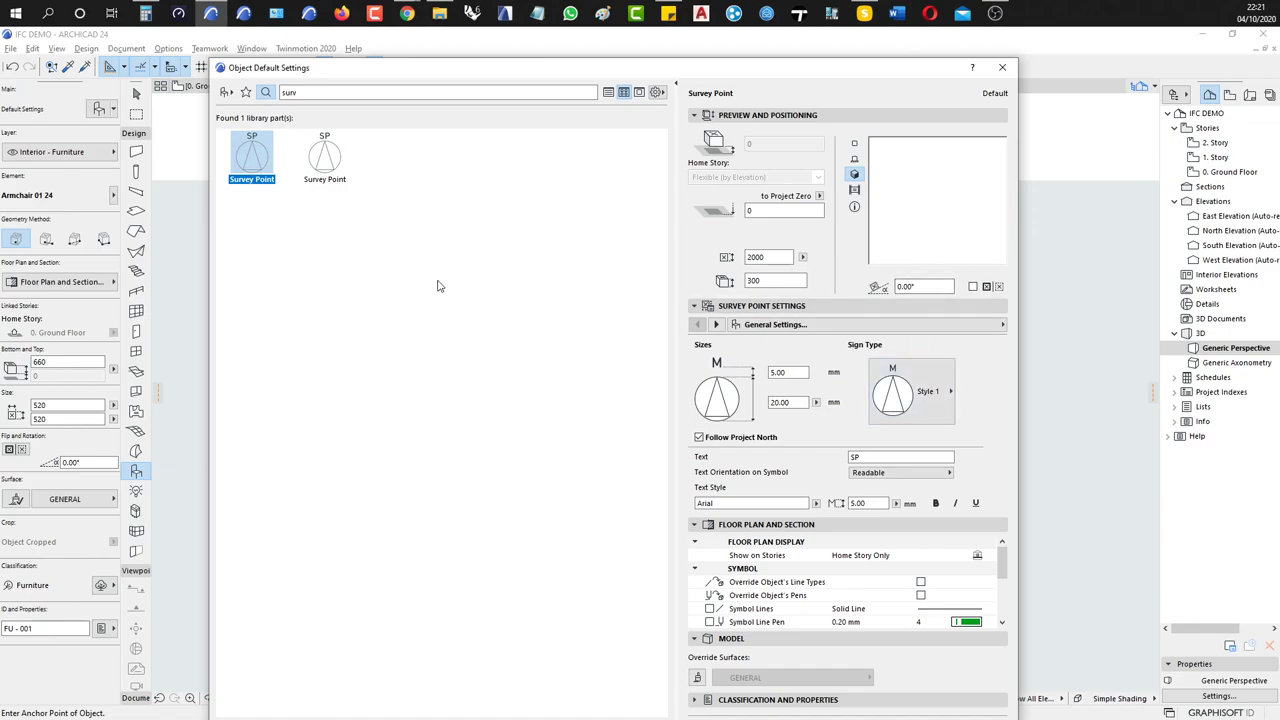
mouse_move(337, 167)
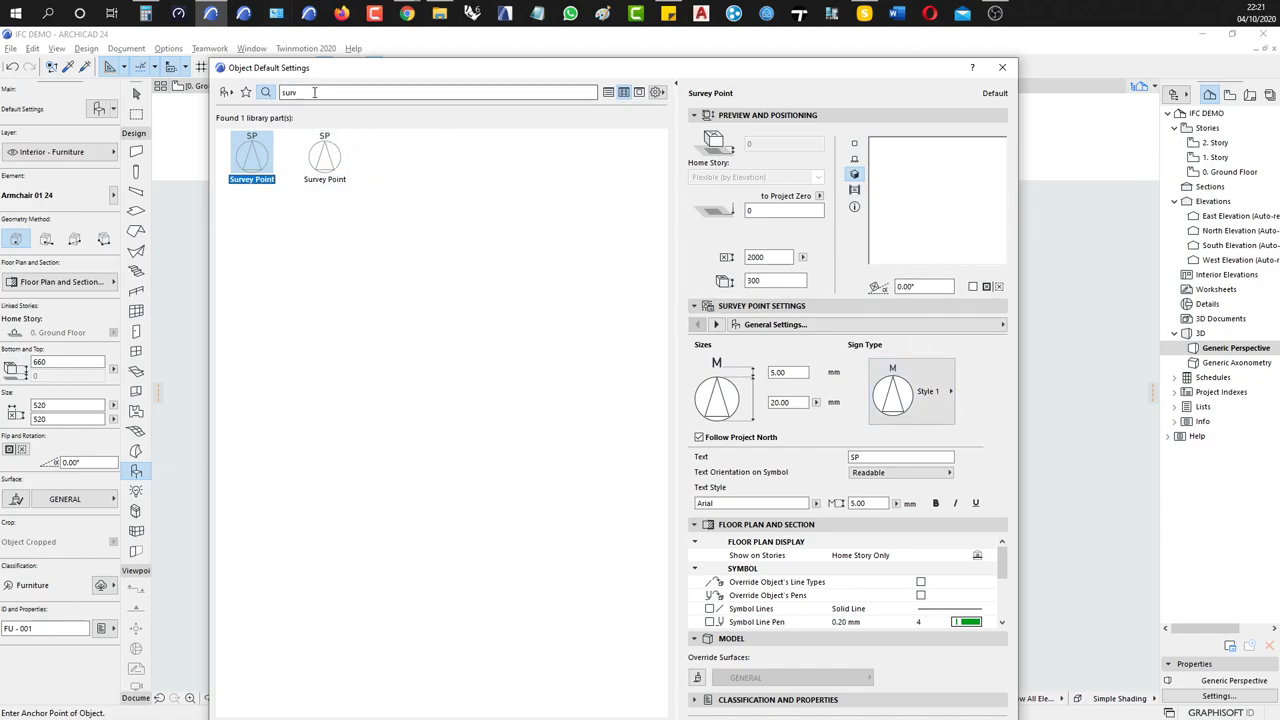
left_click(226, 92)
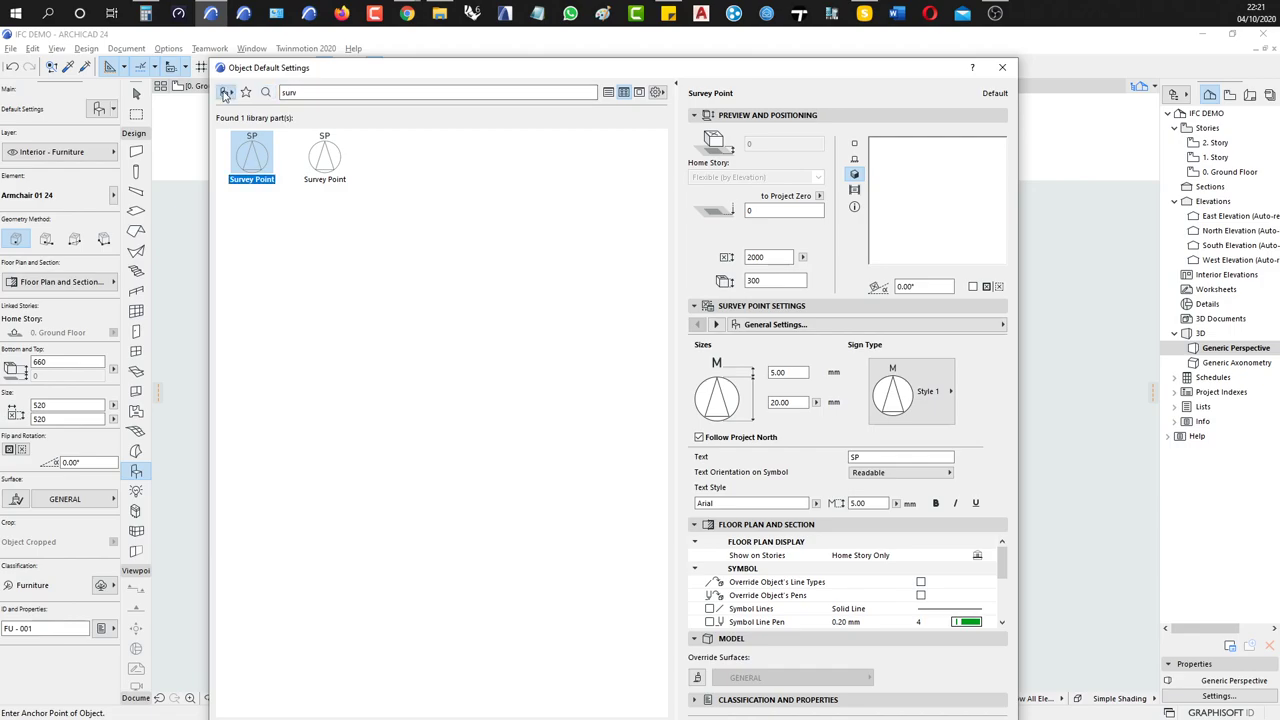
scroll(363, 257, "up", 3)
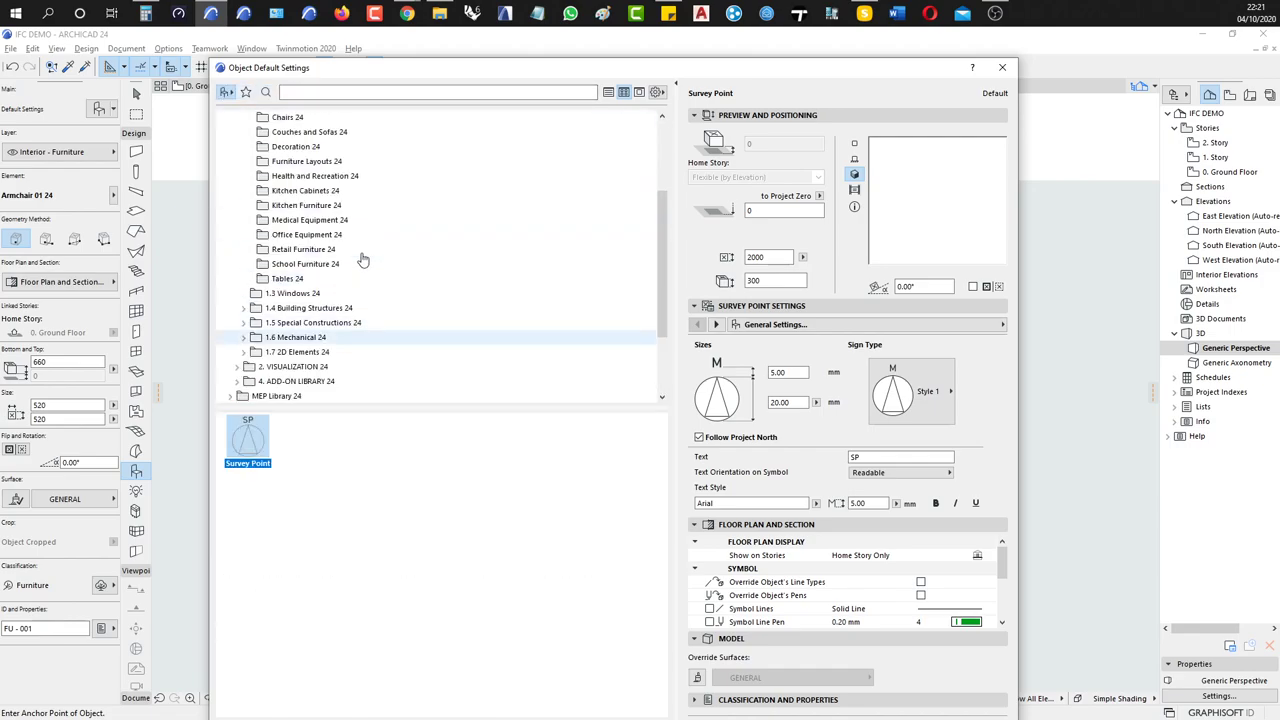
scroll(345, 249, "up", 1)
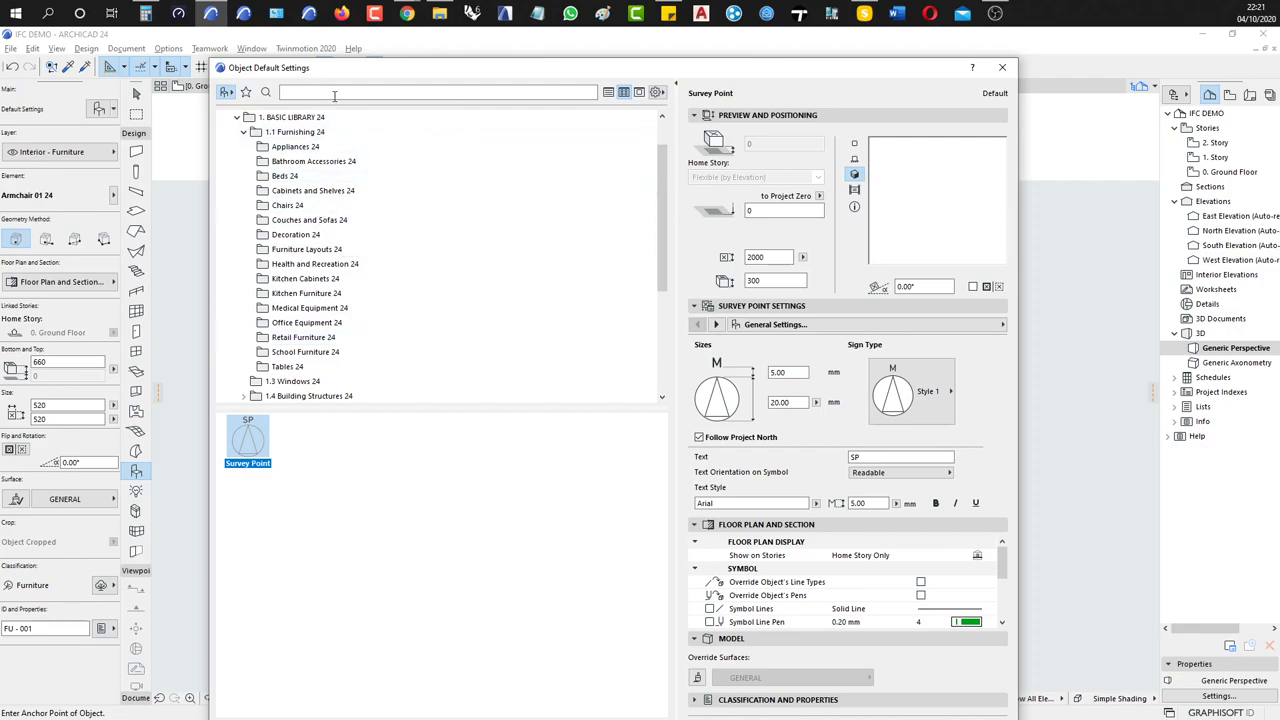
left_click(242, 133)
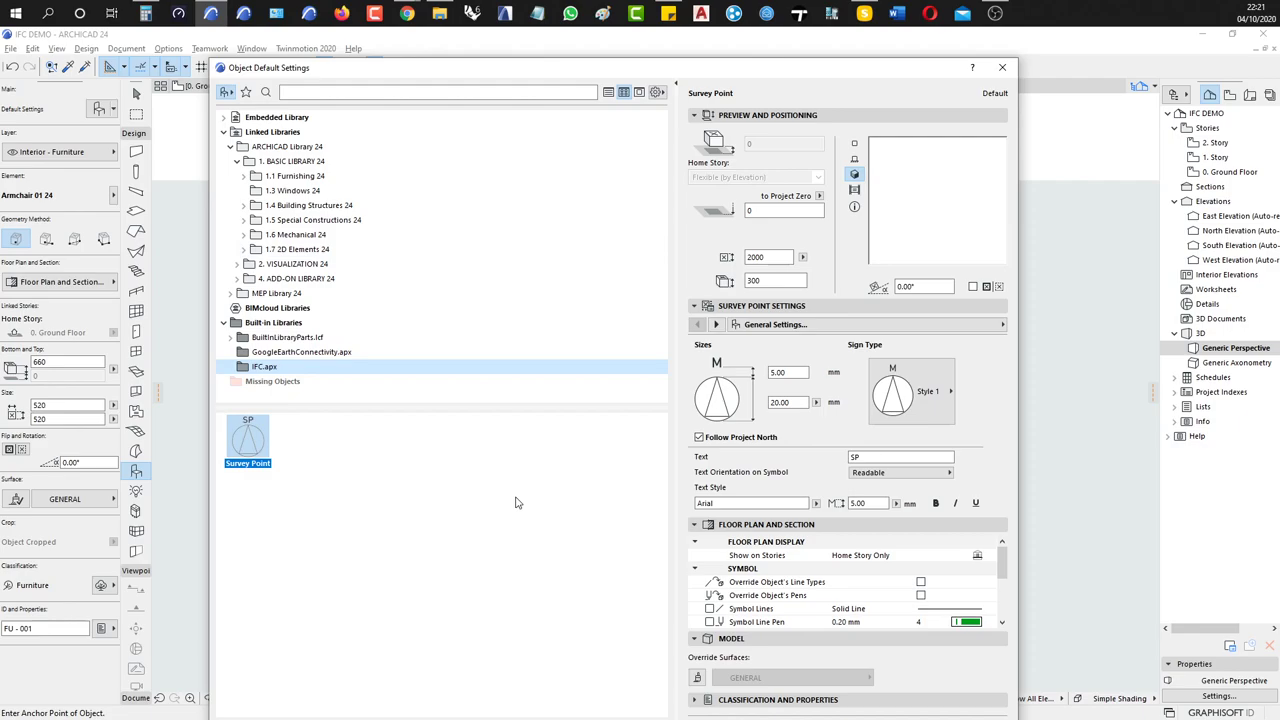
left_click(1002, 67)
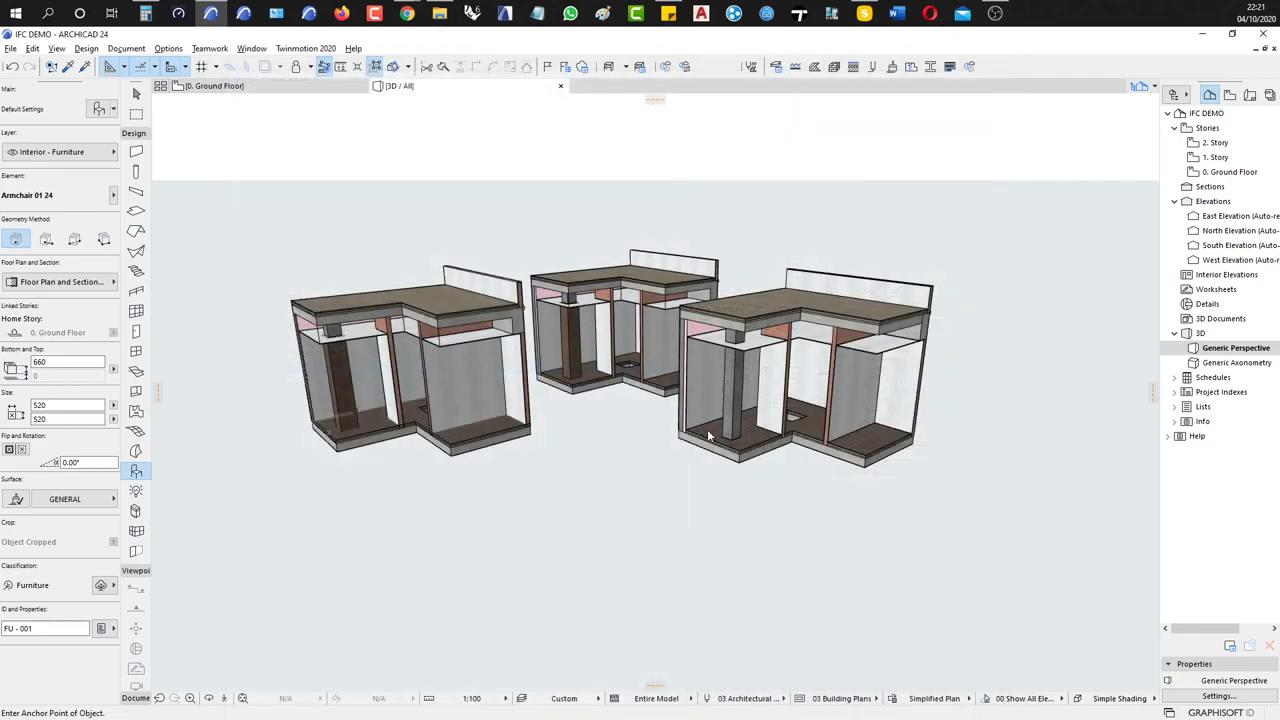
Display the ground floor plan and open the IFC Translators settings
key("F2")
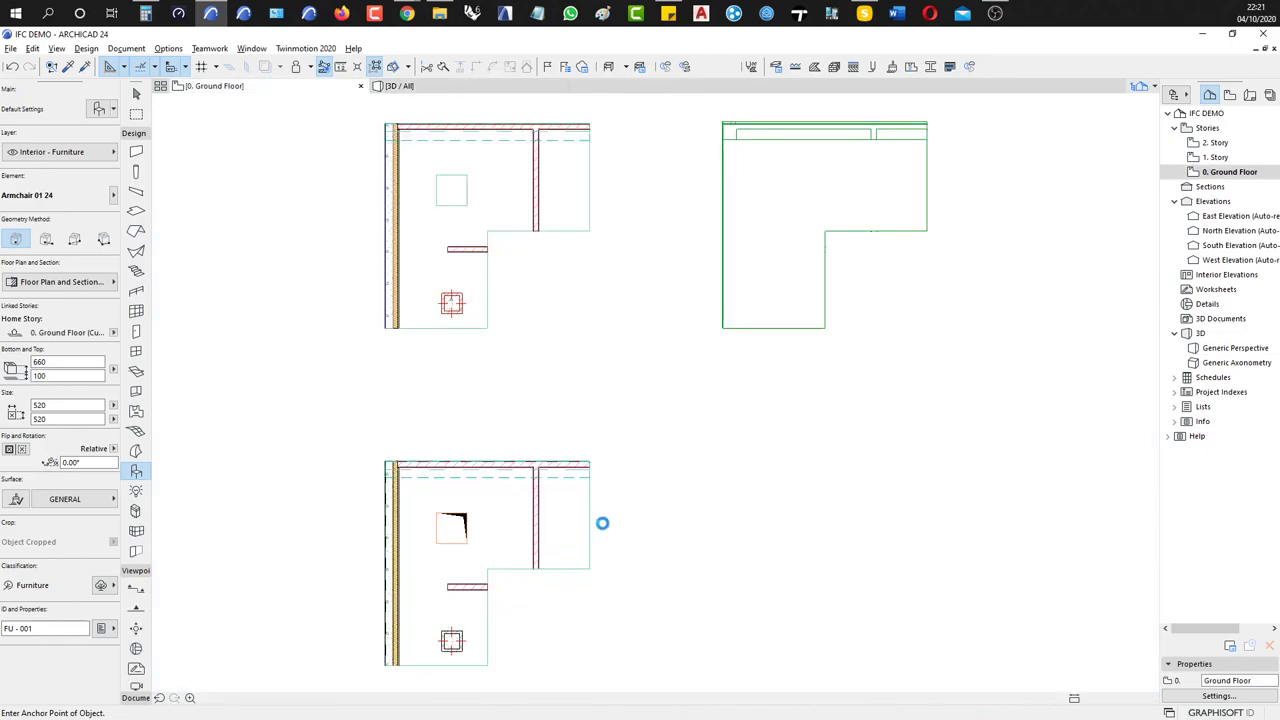
scroll(602, 522, "down", 3)
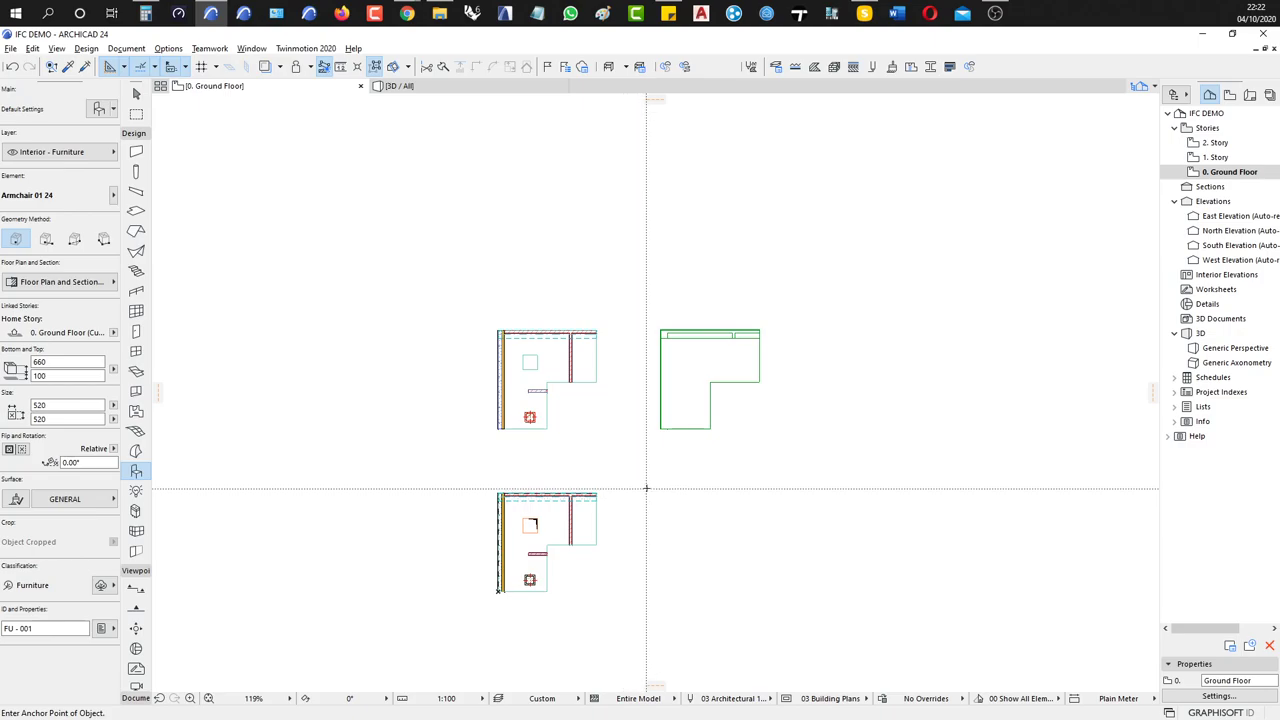
left_click(10, 48)
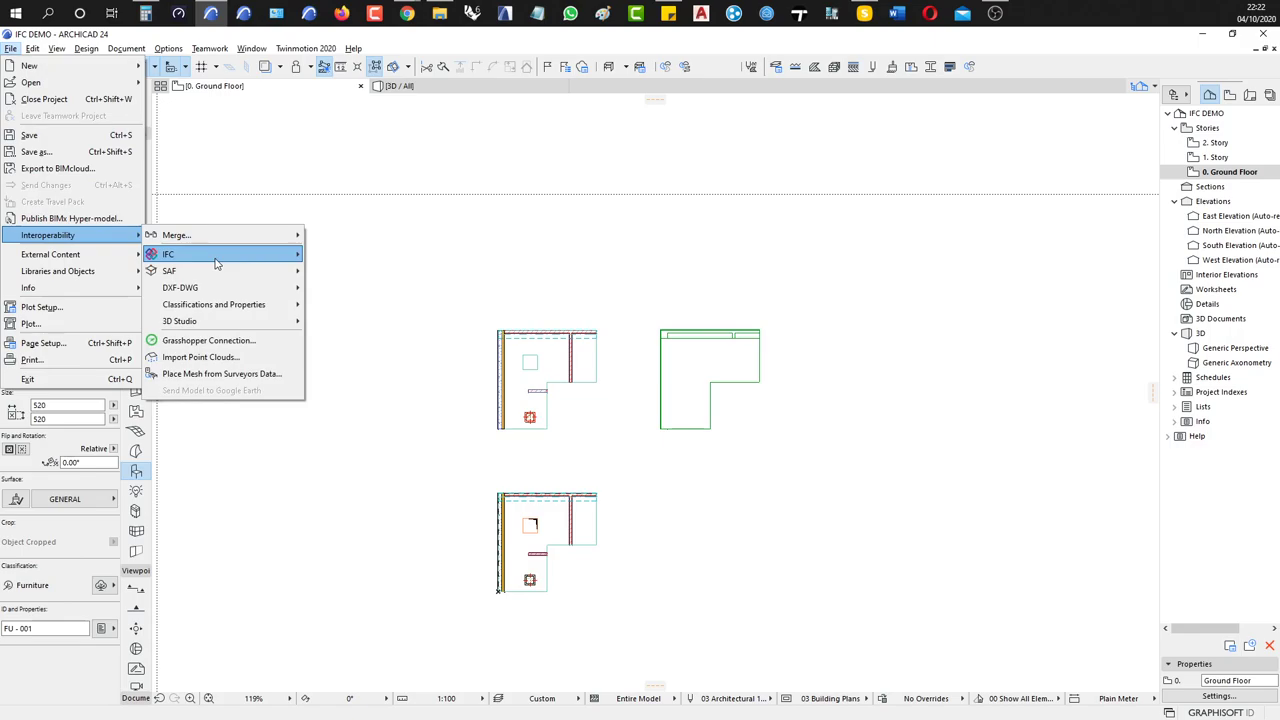
mouse_move(218, 258)
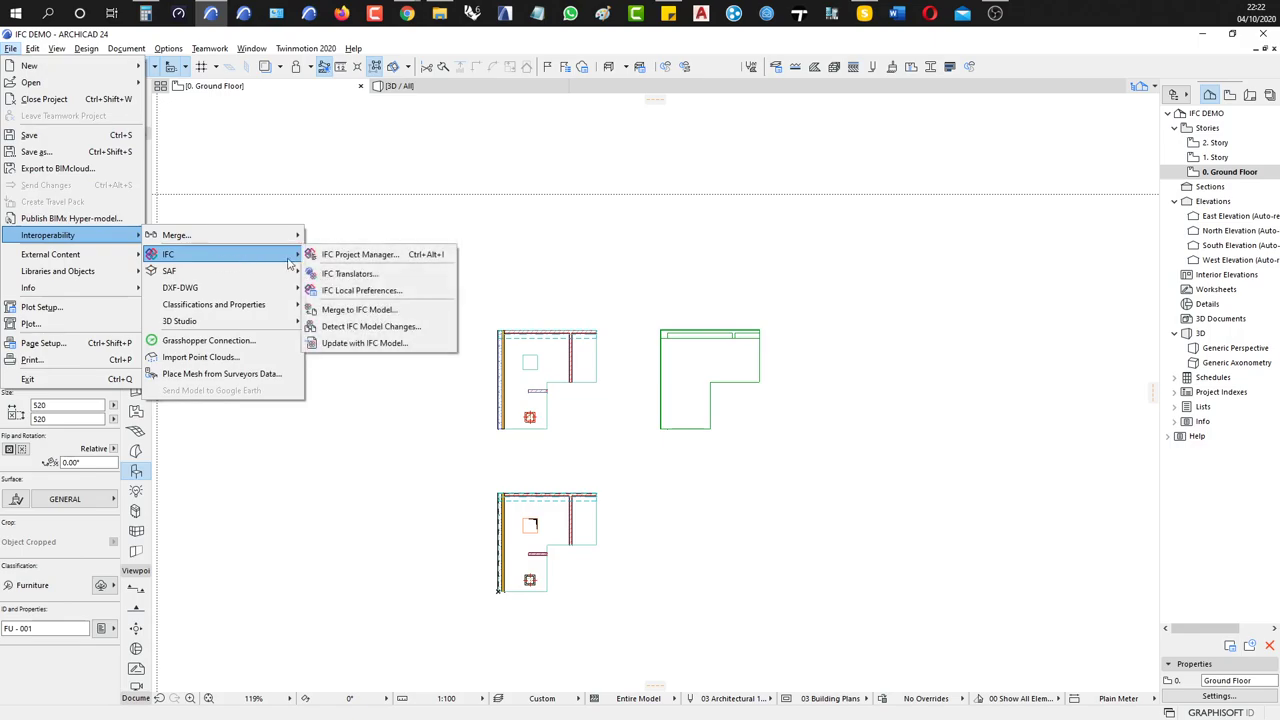
left_click(358, 274)
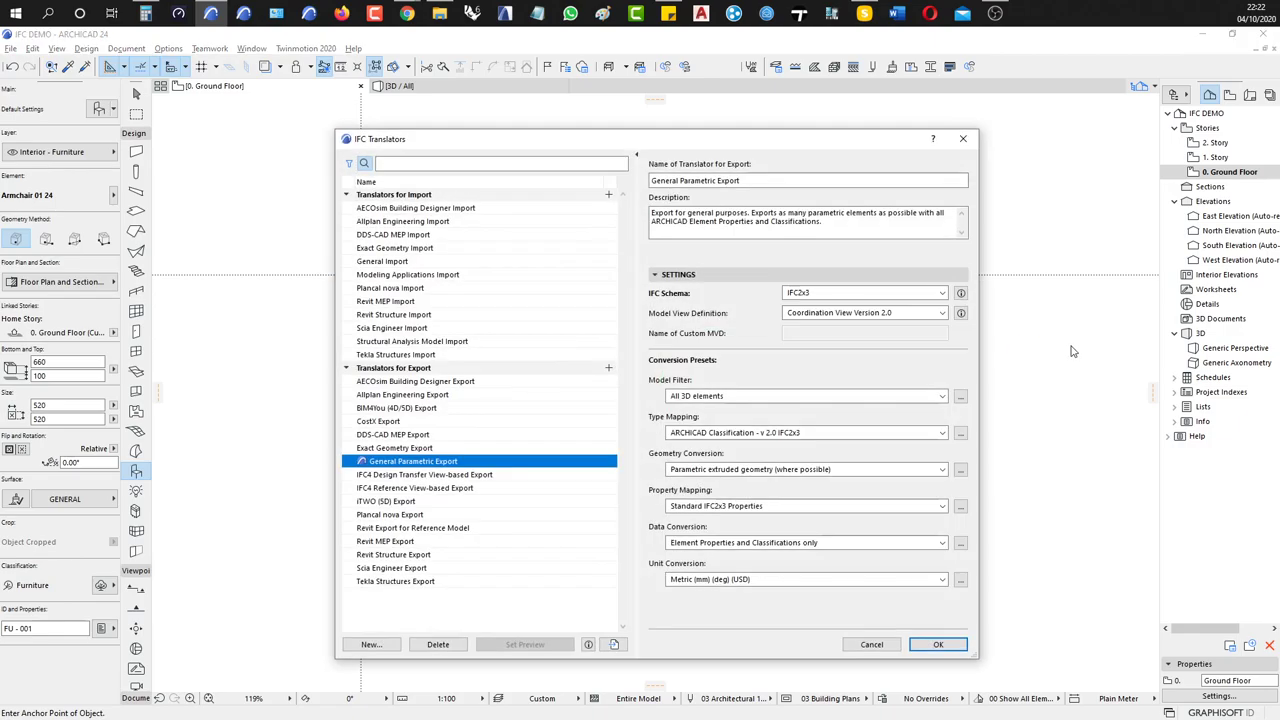
Review the geometry conversion settings of the General Parametric Export translator, including the IFC site location option, and leave them without saving
left_click(897, 470)
left_click(897, 470)
left_click(960, 469)
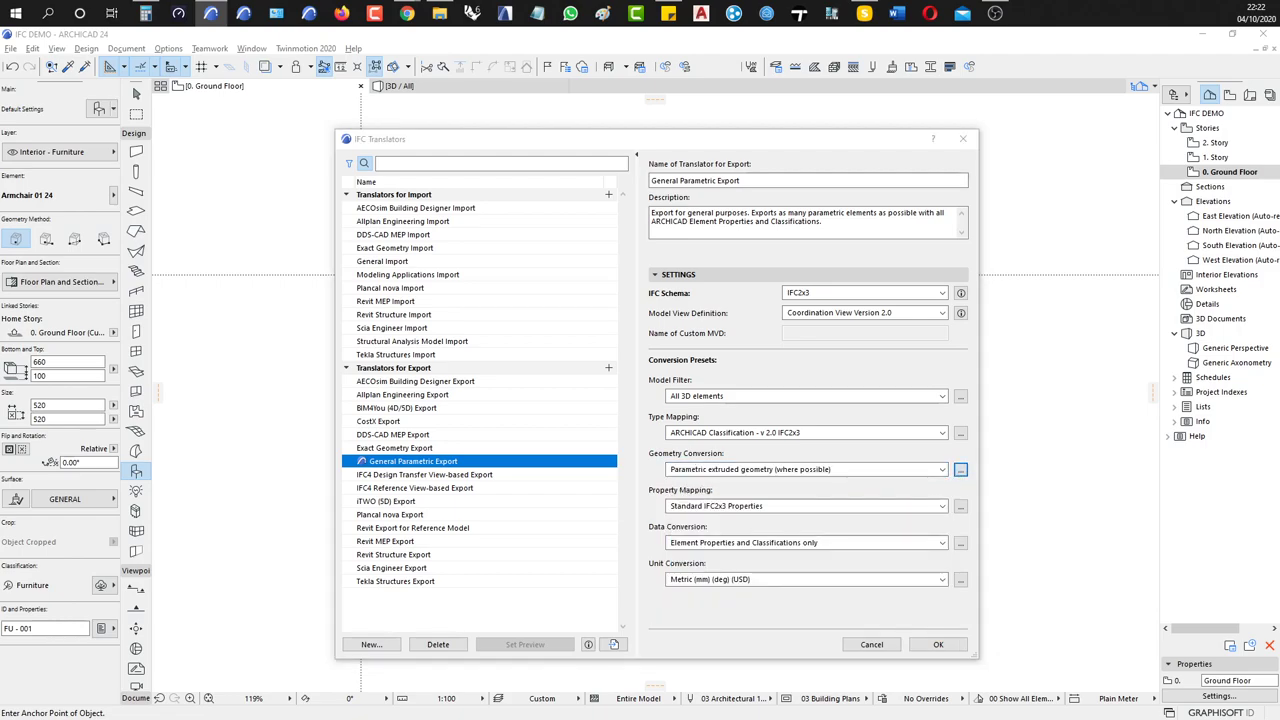
left_click_drag(674, 50, 658, 50)
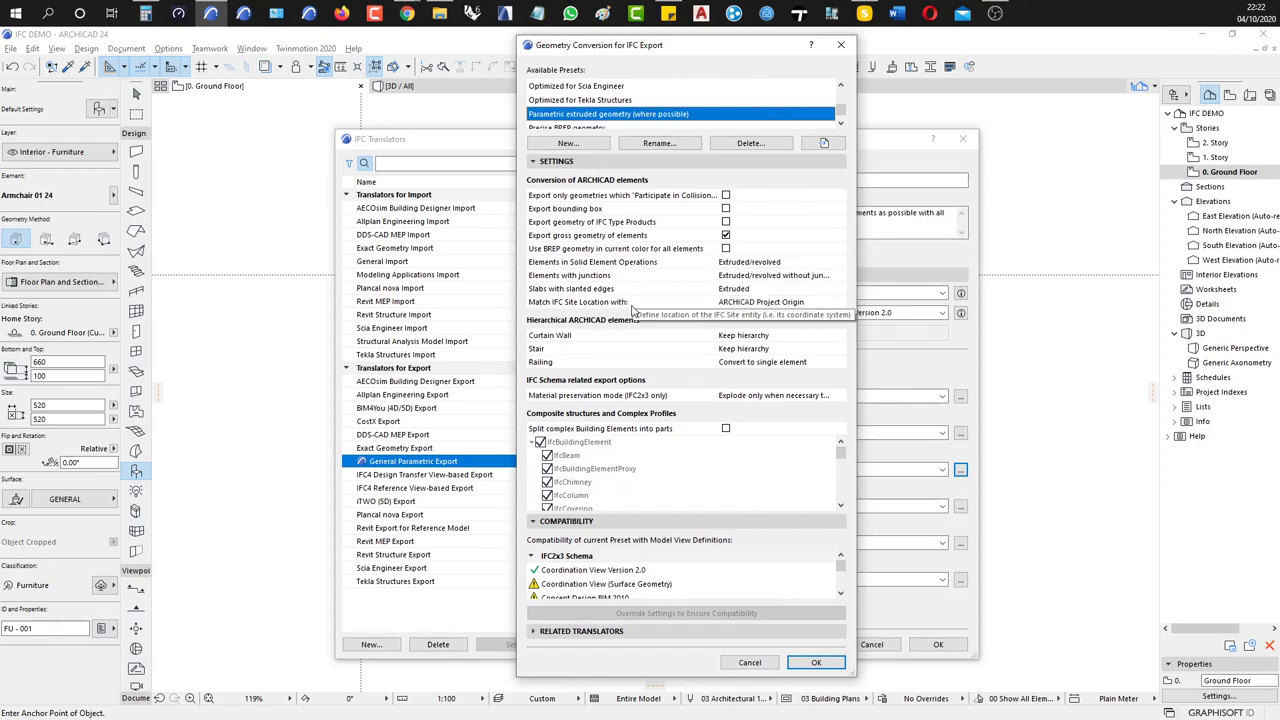
scroll(602, 92, "up", 1)
scroll(602, 92, "down", 2)
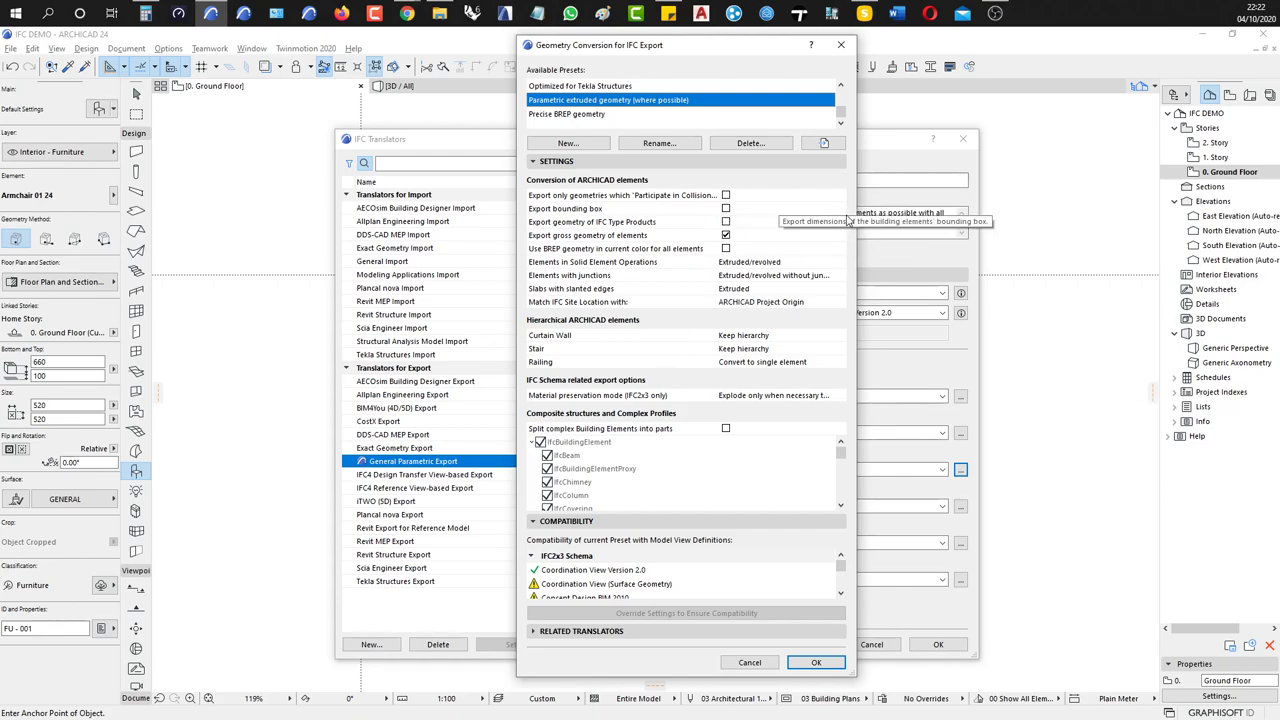
left_click_drag(852, 212, 962, 212)
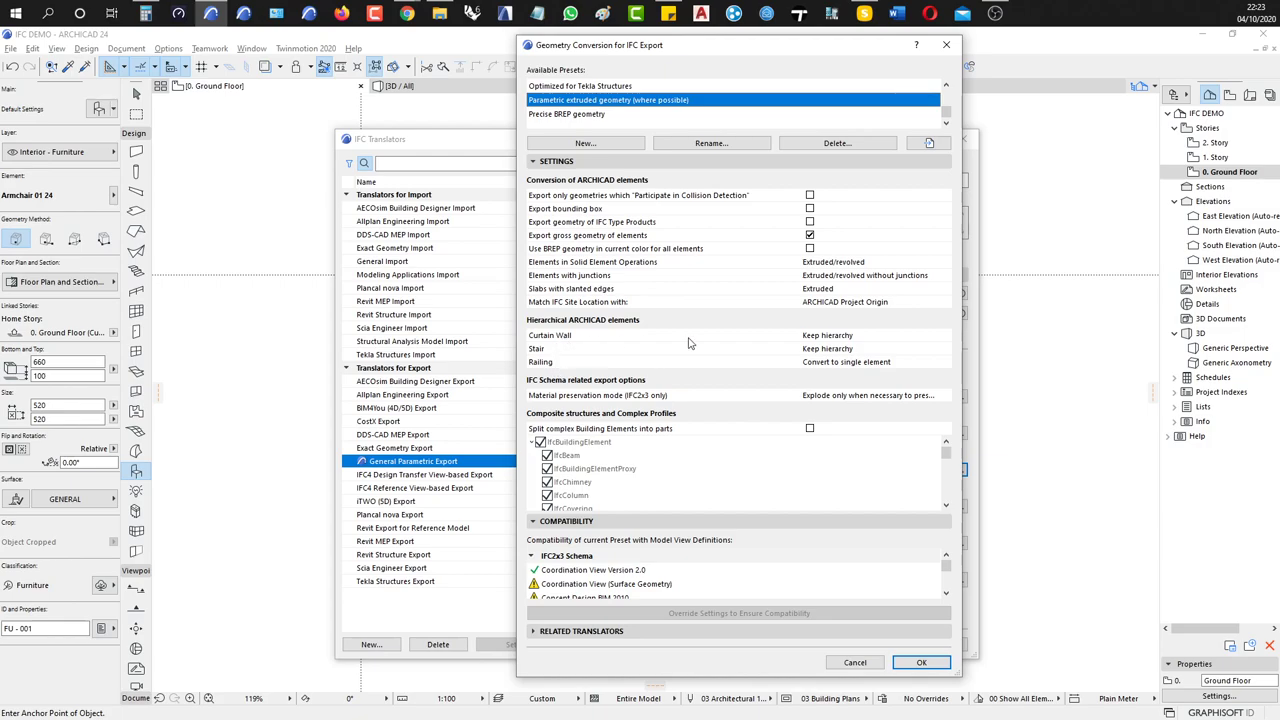
left_click(866, 663)
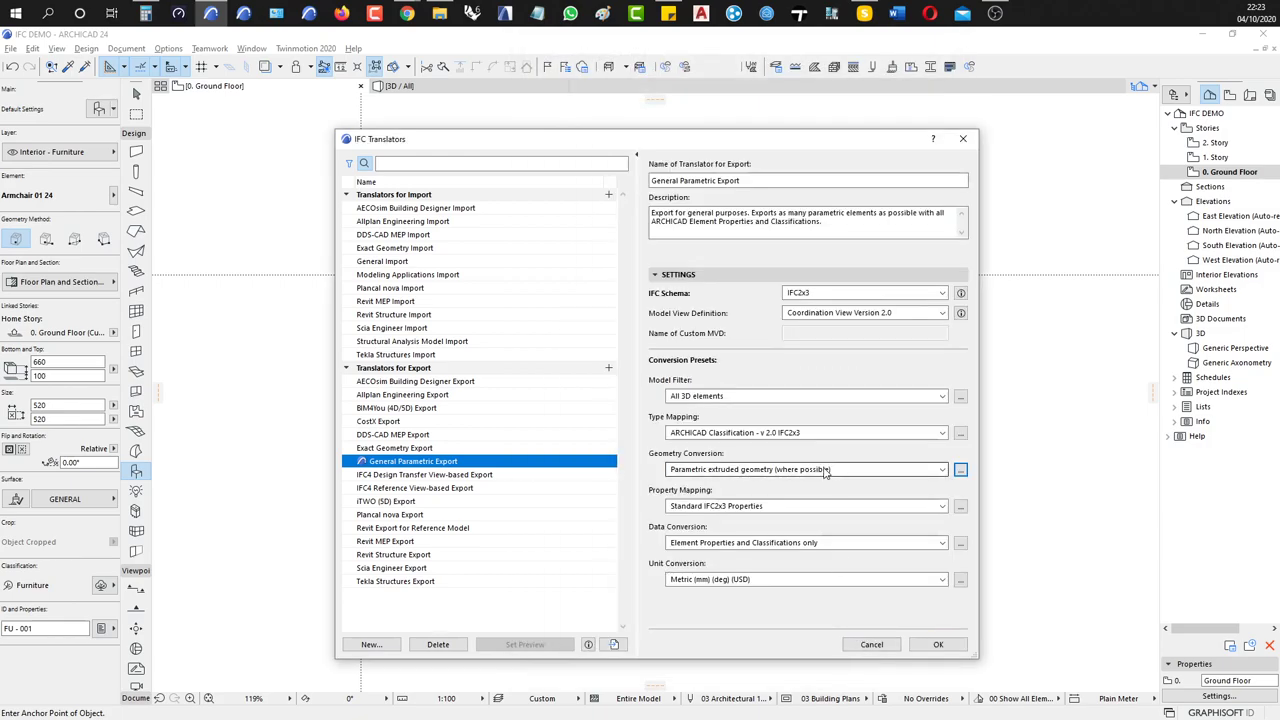
left_click(871, 645)
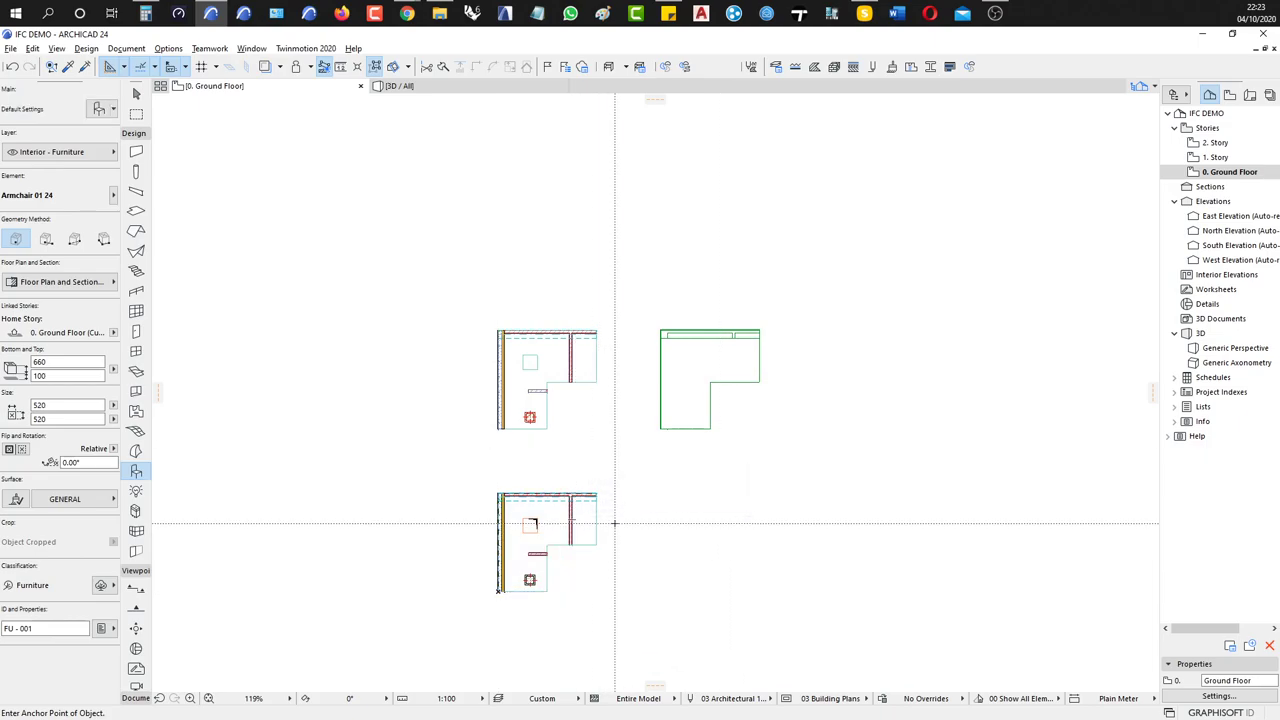
Make all layers of the model visible in the layer settings
key("ctrl+l")
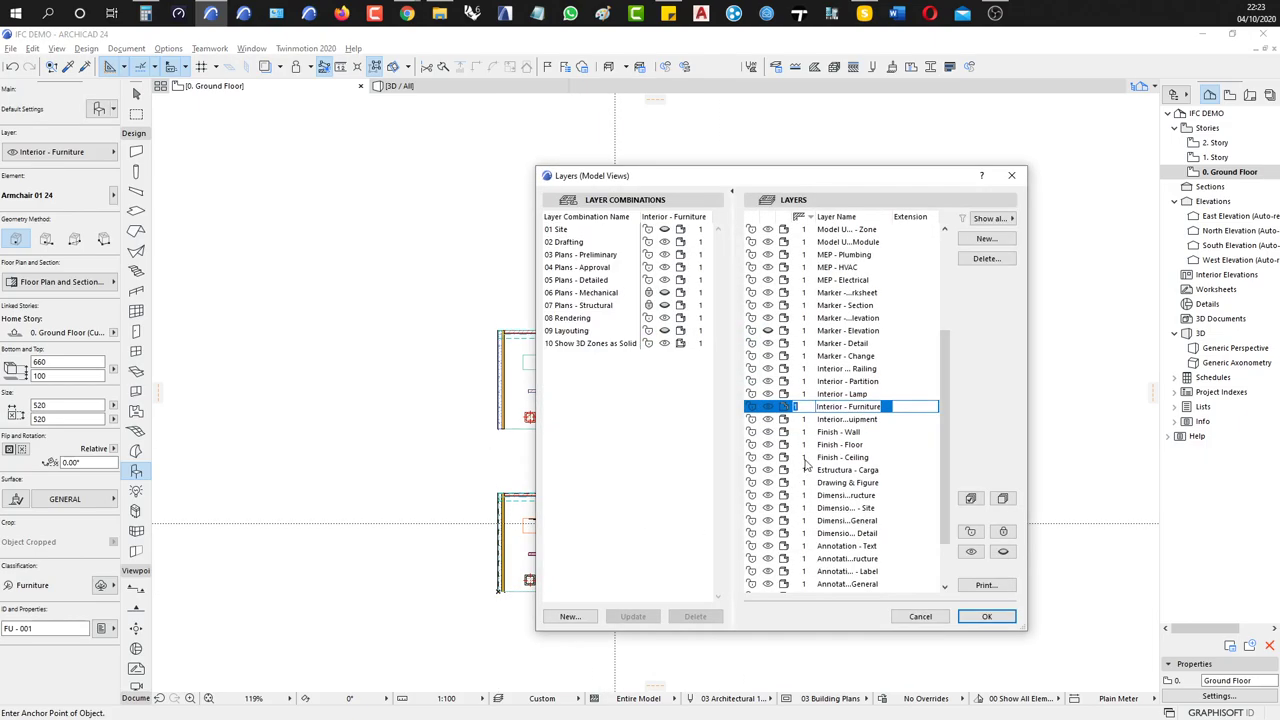
left_click(970, 498)
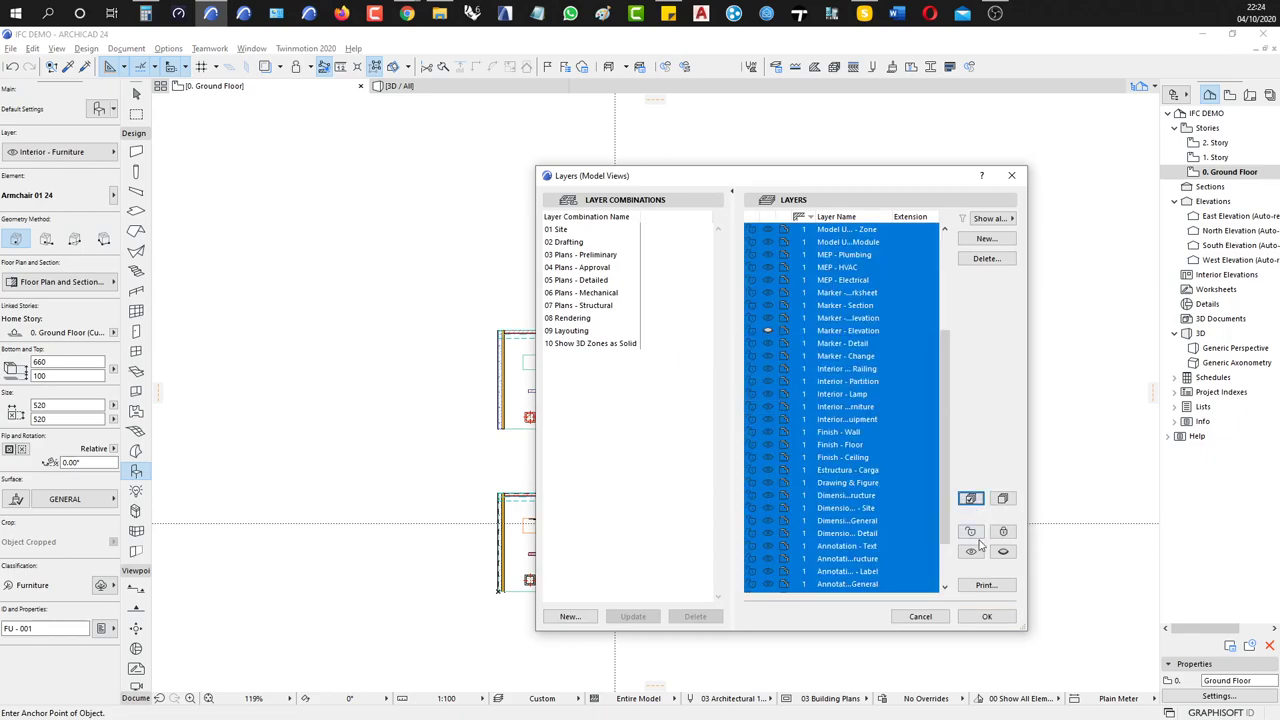
left_click(973, 552)
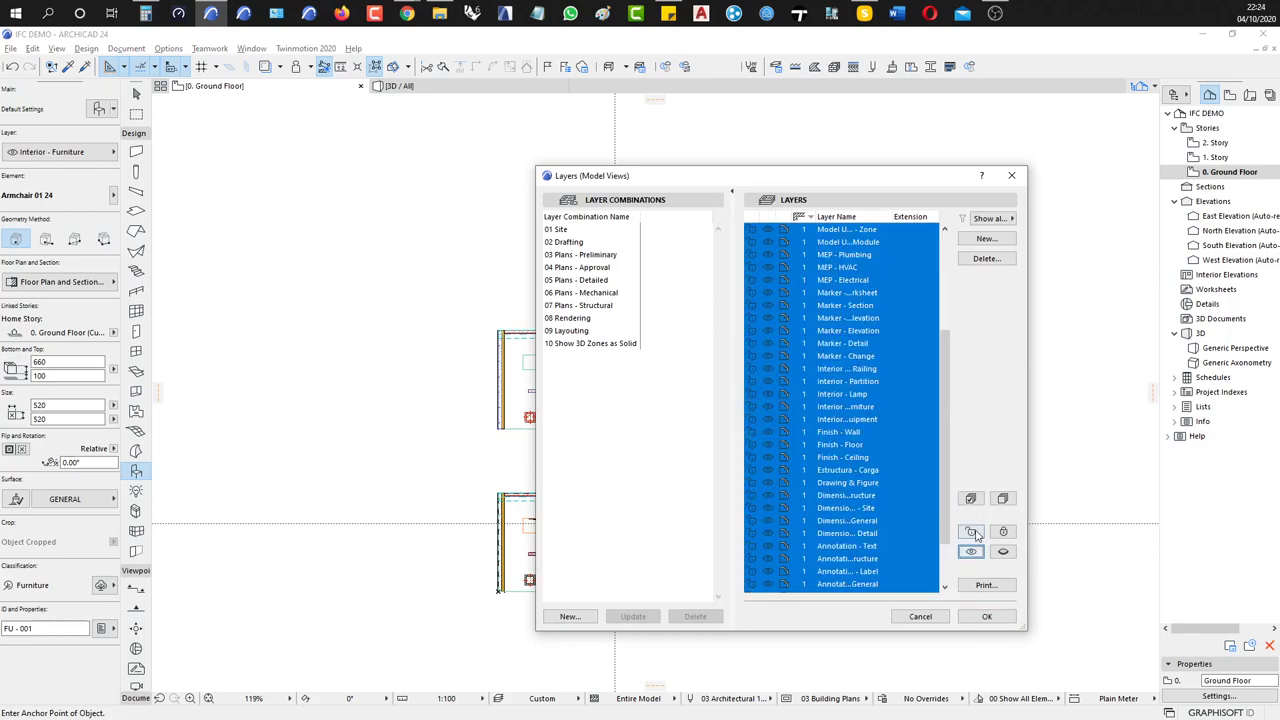
left_click(986, 616)
Examine the building copy with the dark cladded column in the floor plan and up close in the 3D view
scroll(551, 537, "up", 6)
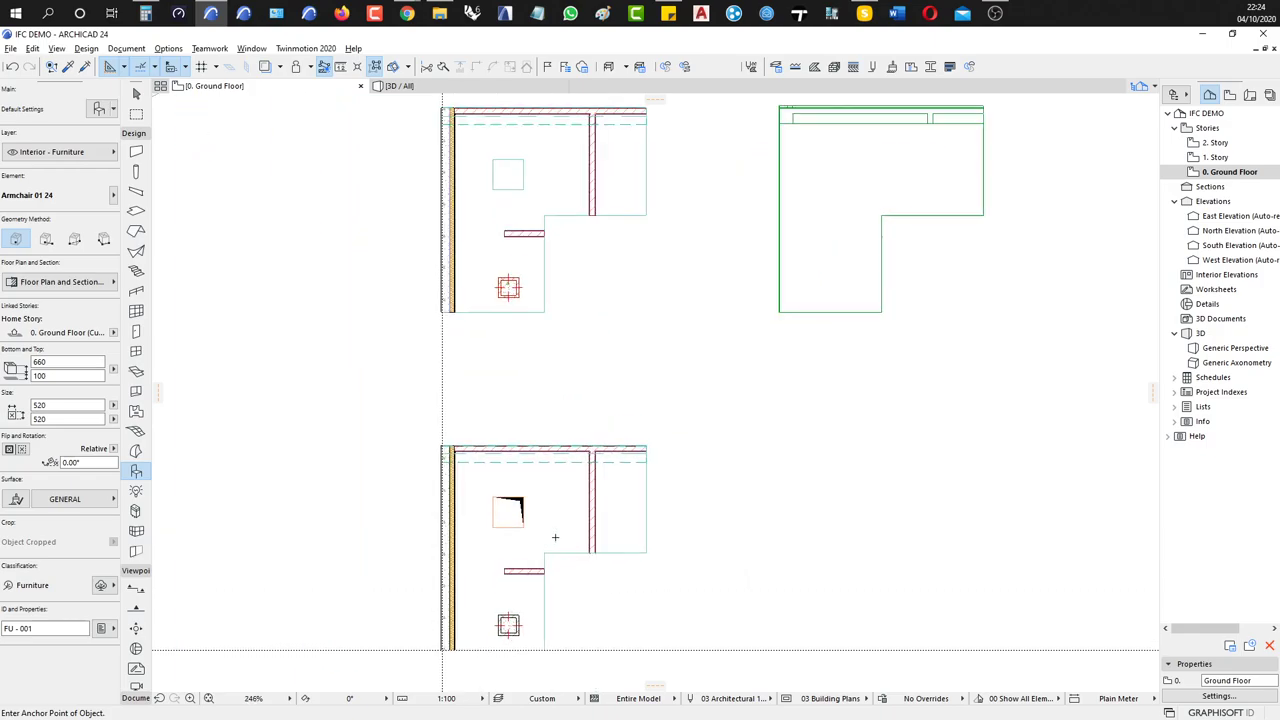
middle_click_drag(529, 535, 594, 437)
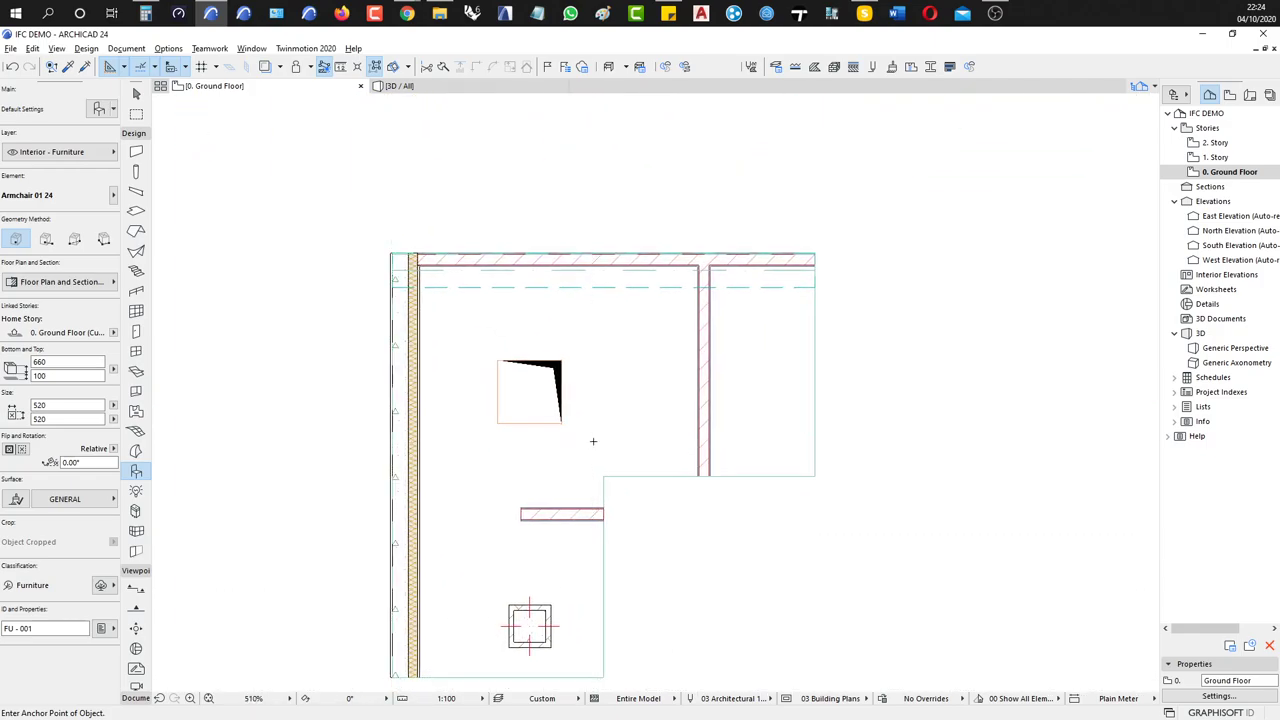
key("F3")
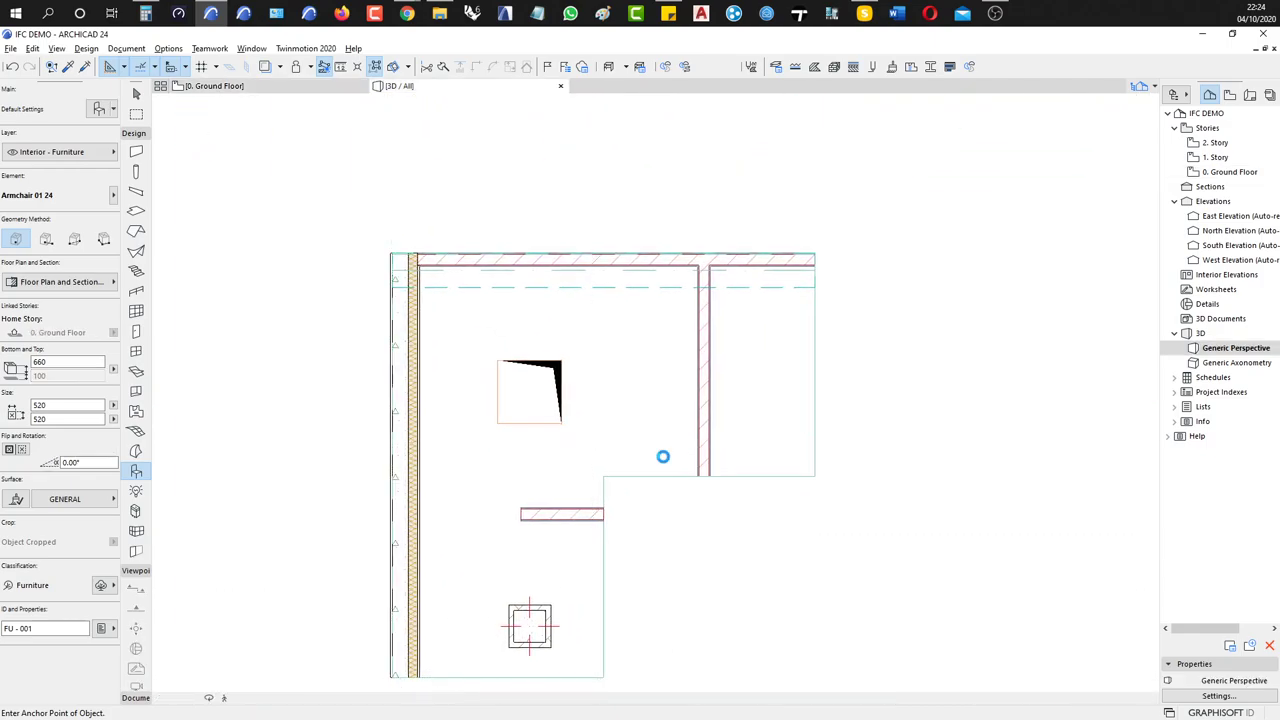
scroll(640, 435, "up", 3)
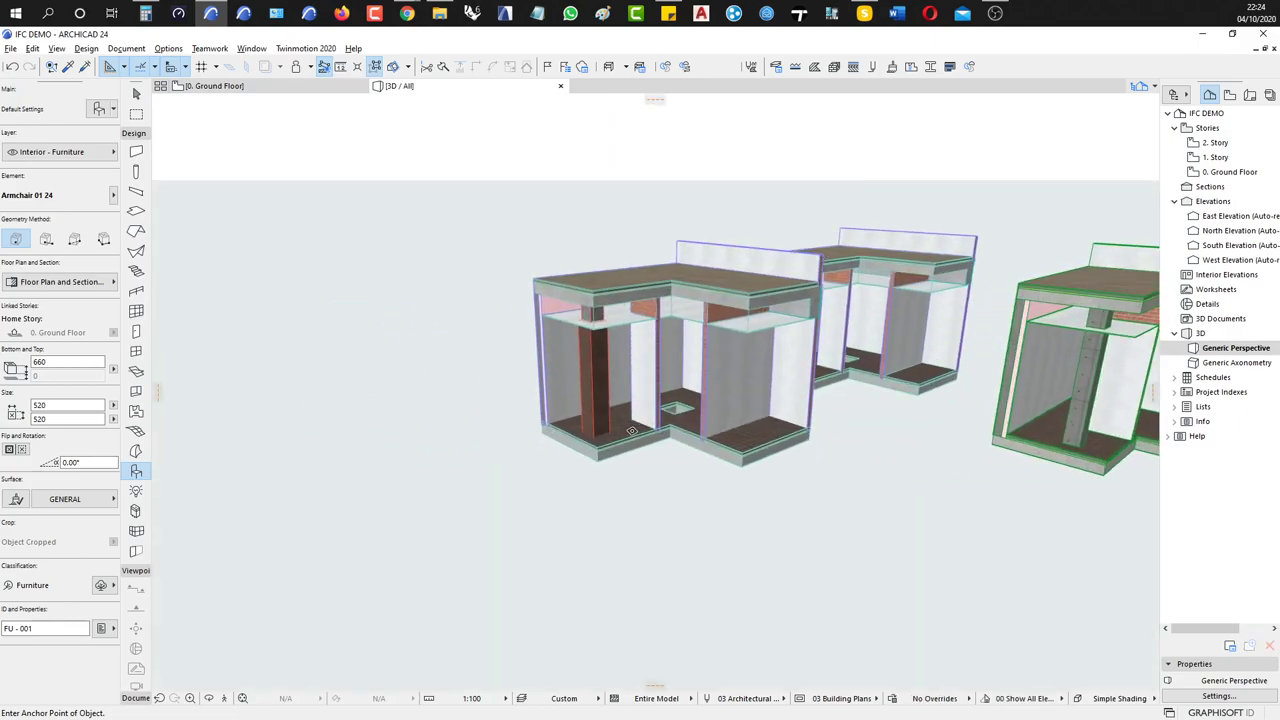
scroll(632, 430, "up", 2)
scroll(734, 416, "up", 2)
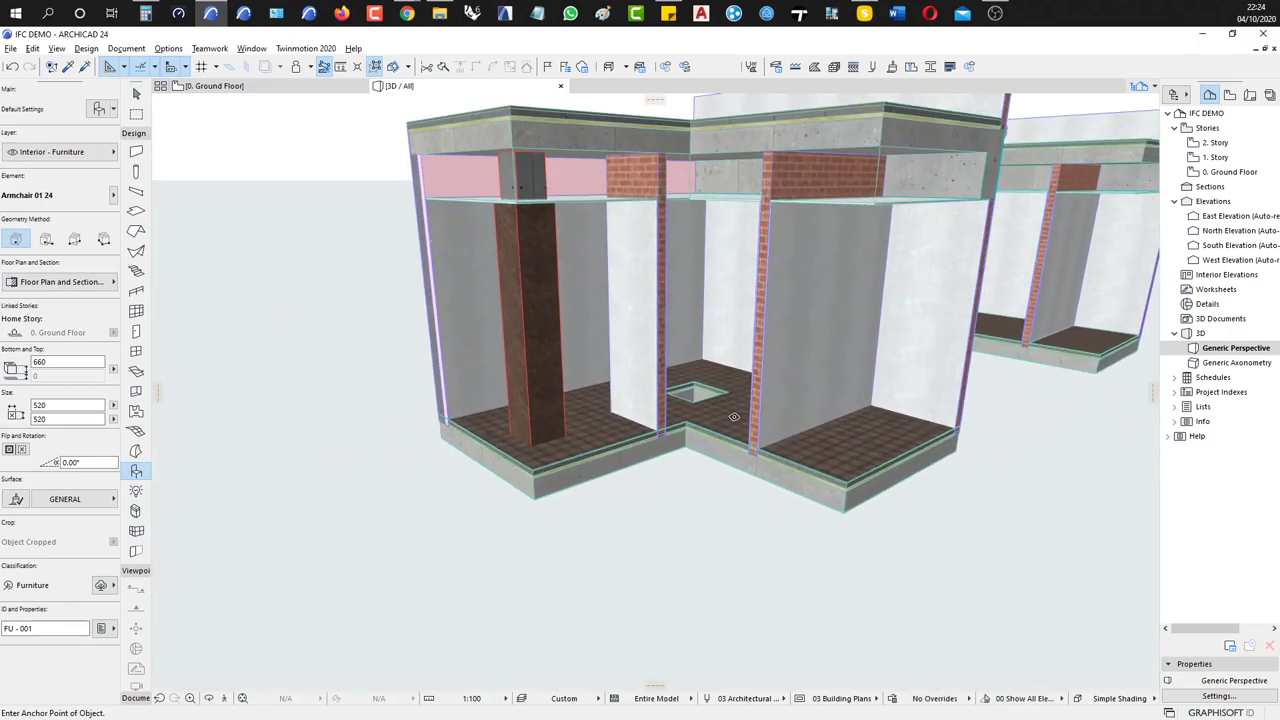
scroll(734, 416, "up", 2)
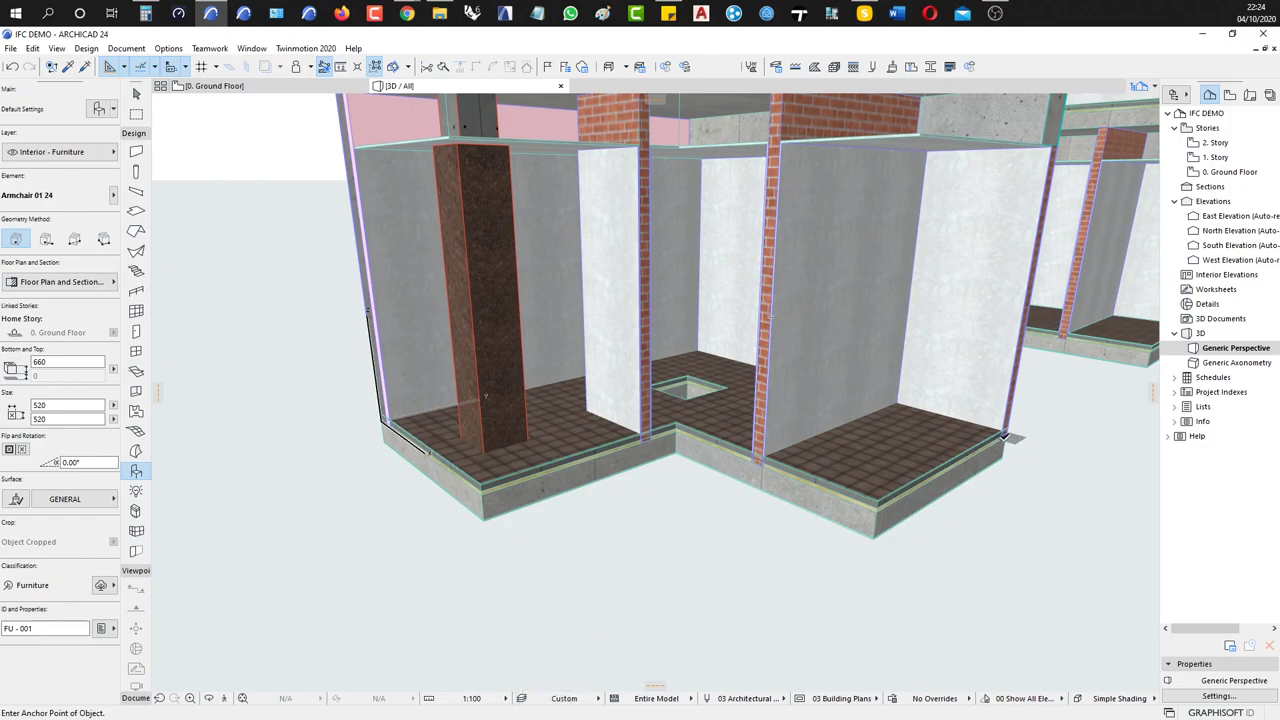
Sort the layers by intersection group and set the number to 1 for Structural - Bearing, IFC Openings, Estructura - Carga and A - Walls - Interior
left_click(521, 698)
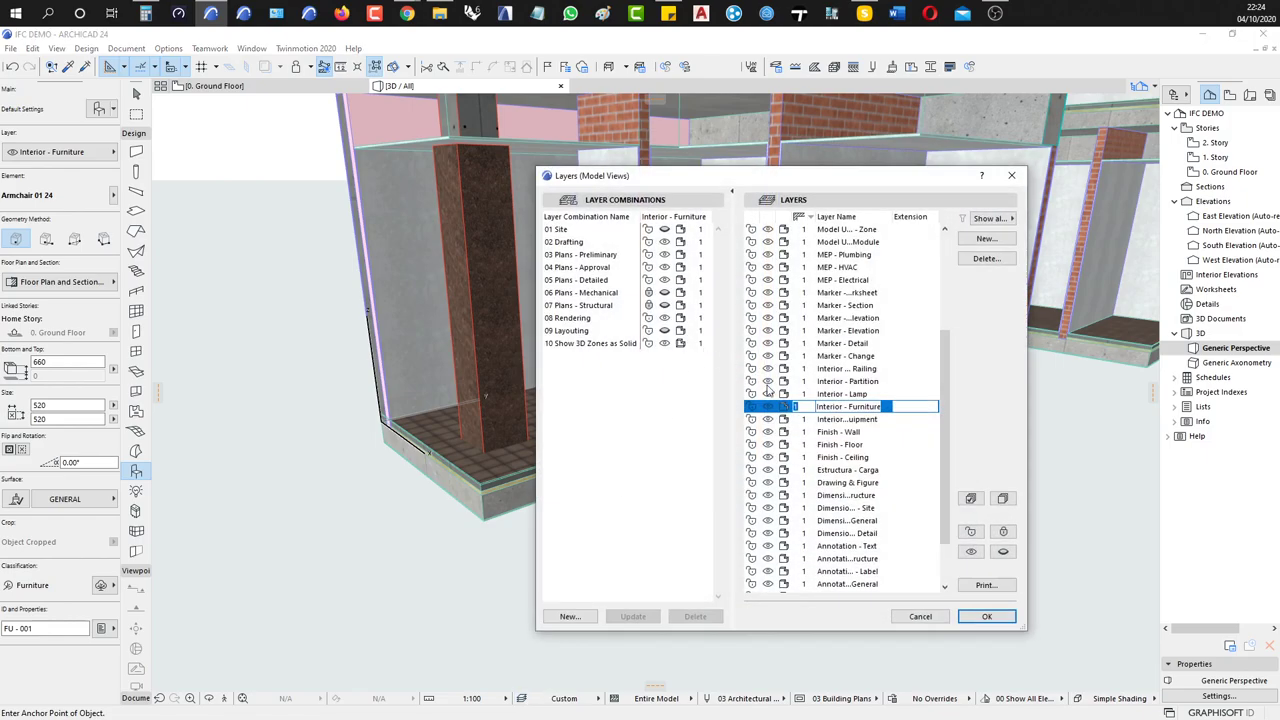
left_click(799, 218)
left_click(799, 218)
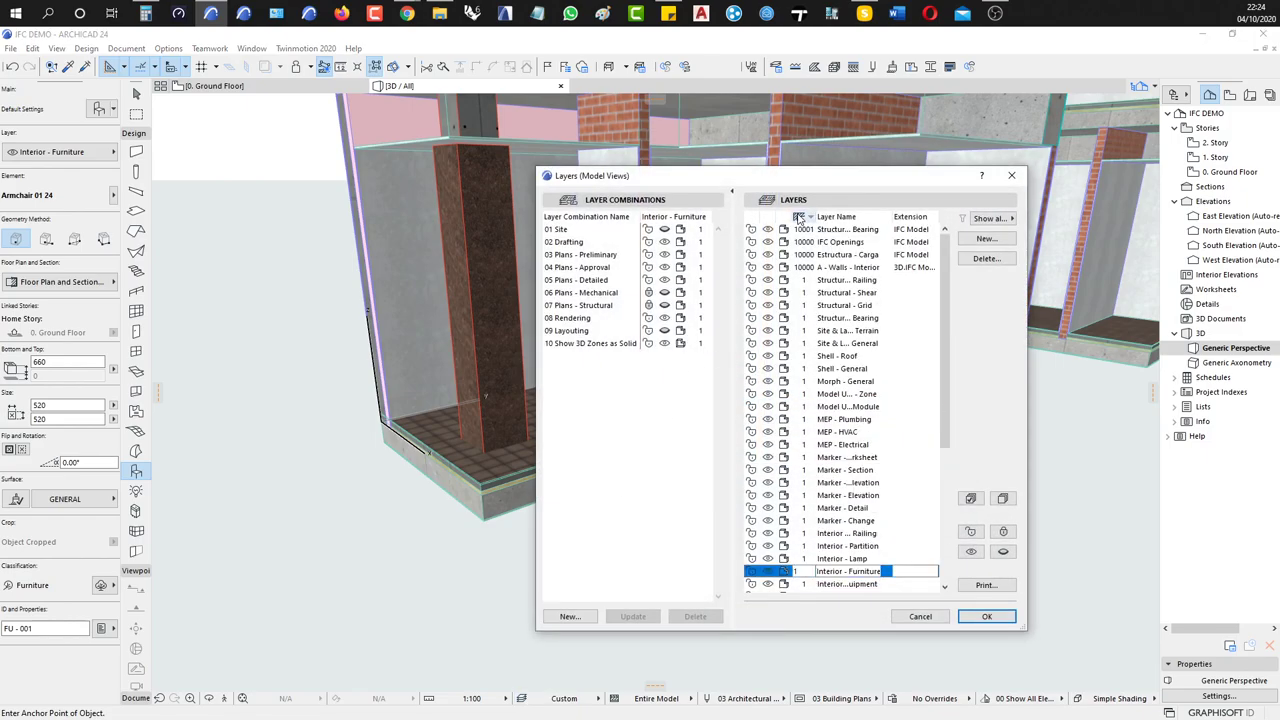
left_click(801, 230)
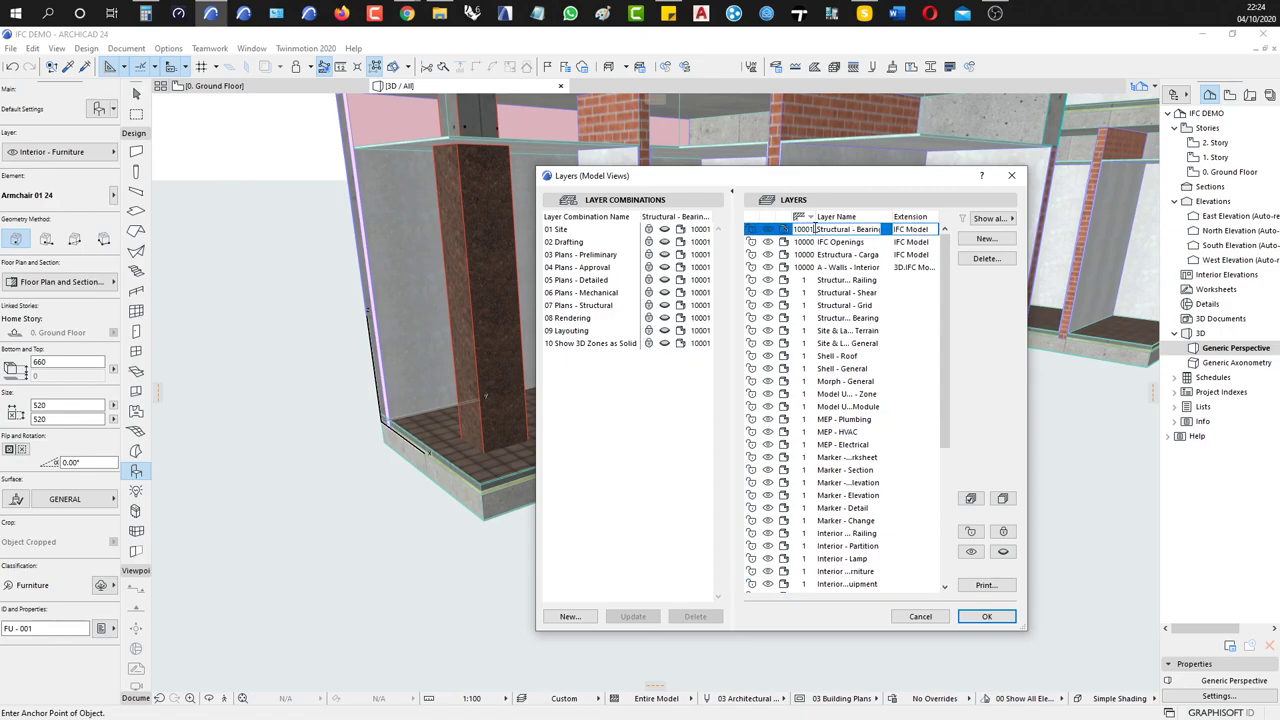
type("1")
left_click(812, 243)
type("1")
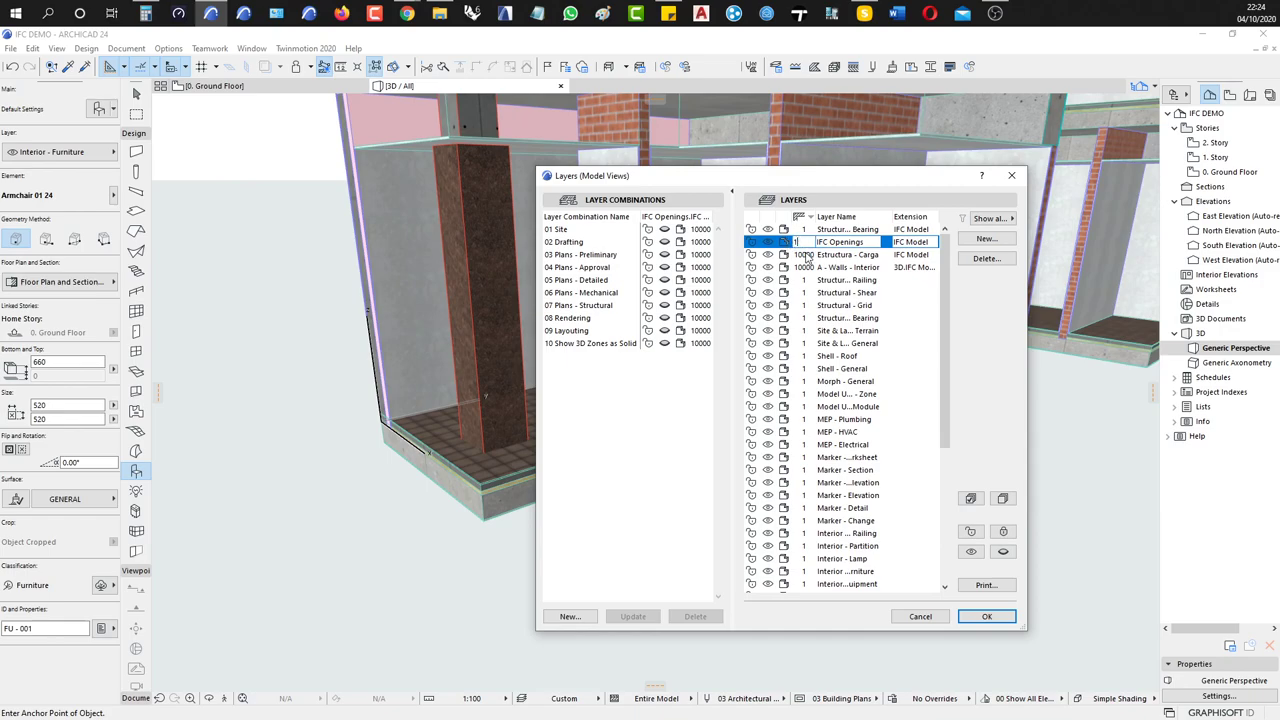
left_click(812, 255)
type("1")
left_click(812, 268)
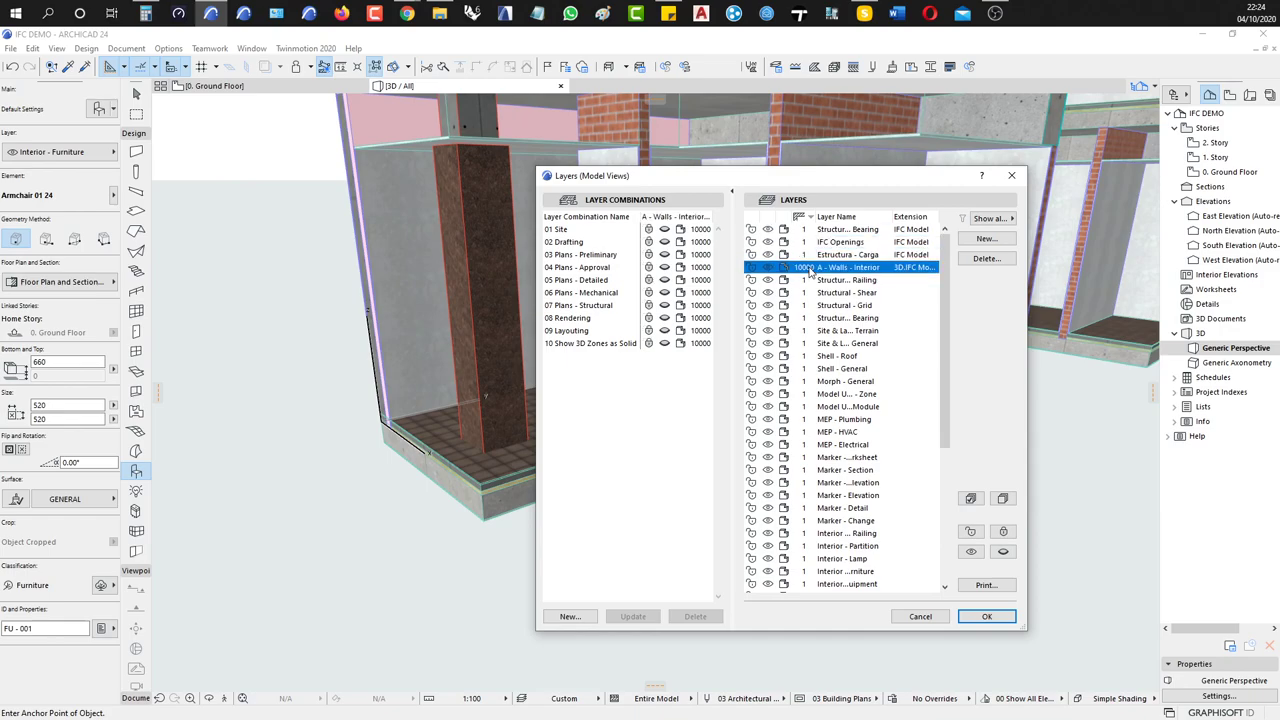
type("1")
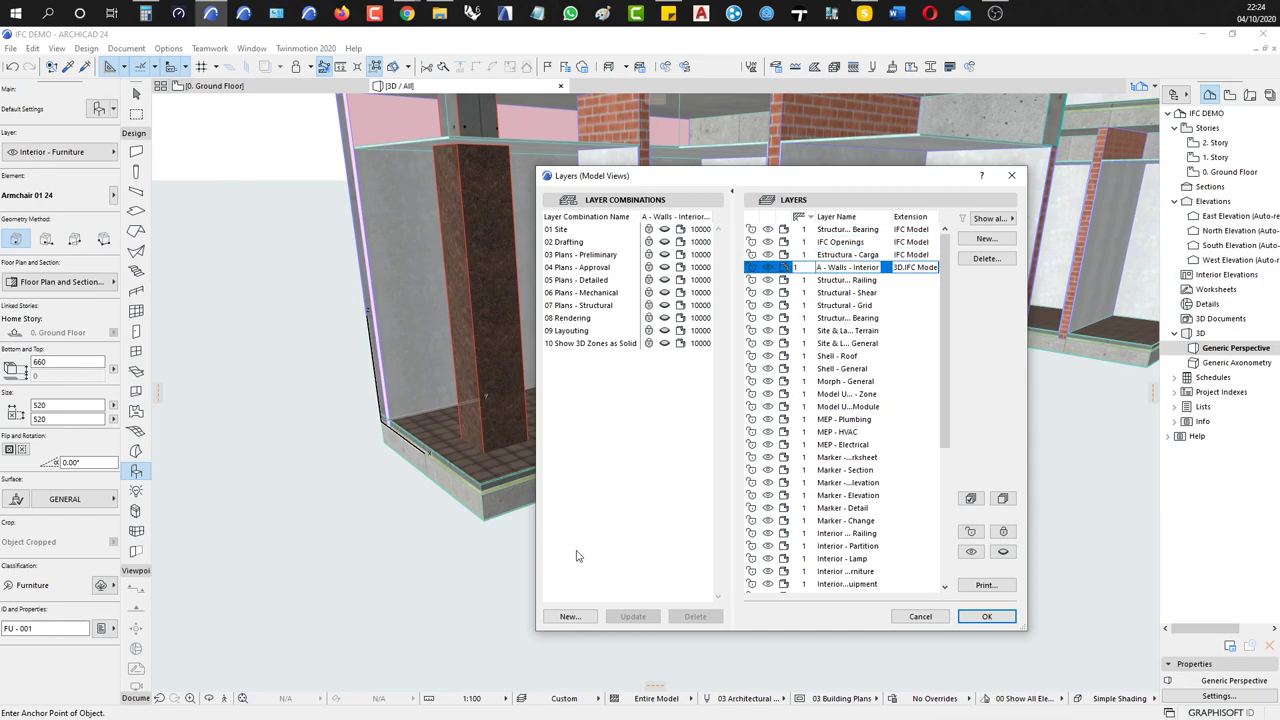
Save the current layer states as a new layer combination named "all" and apply the layer settings
left_click(567, 615)
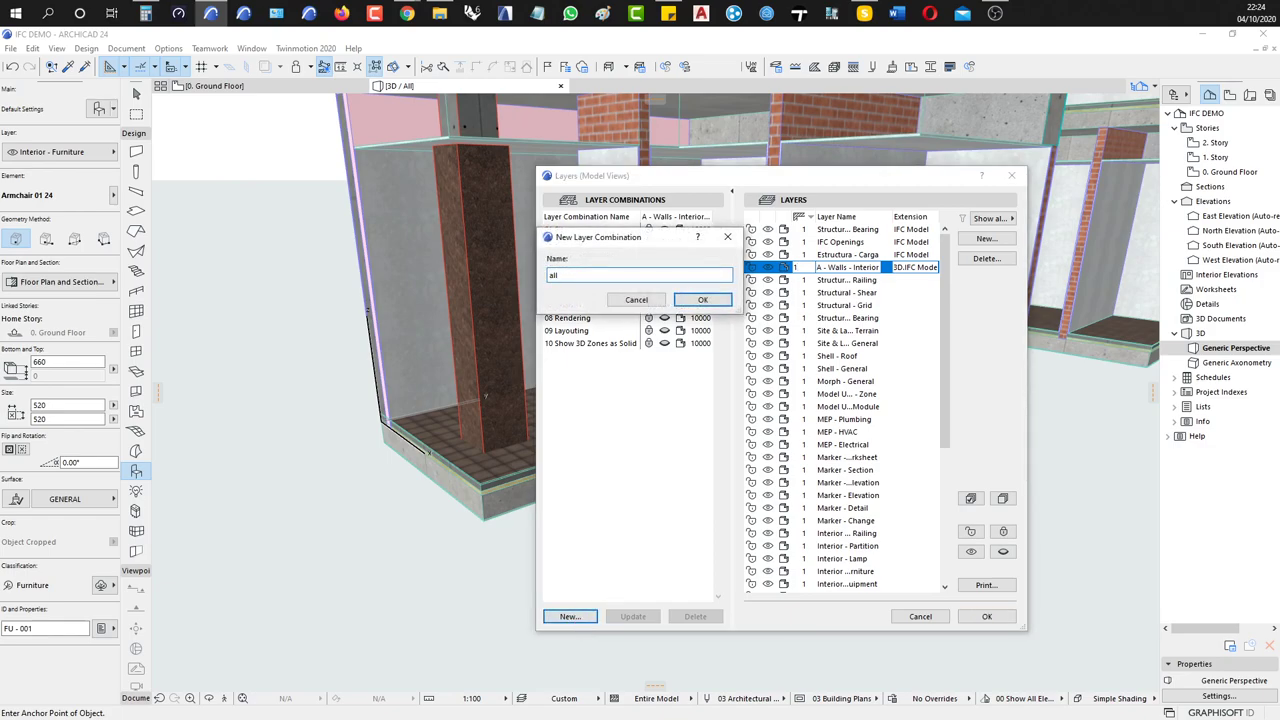
type("all")
key("Return")
left_click(986, 617)
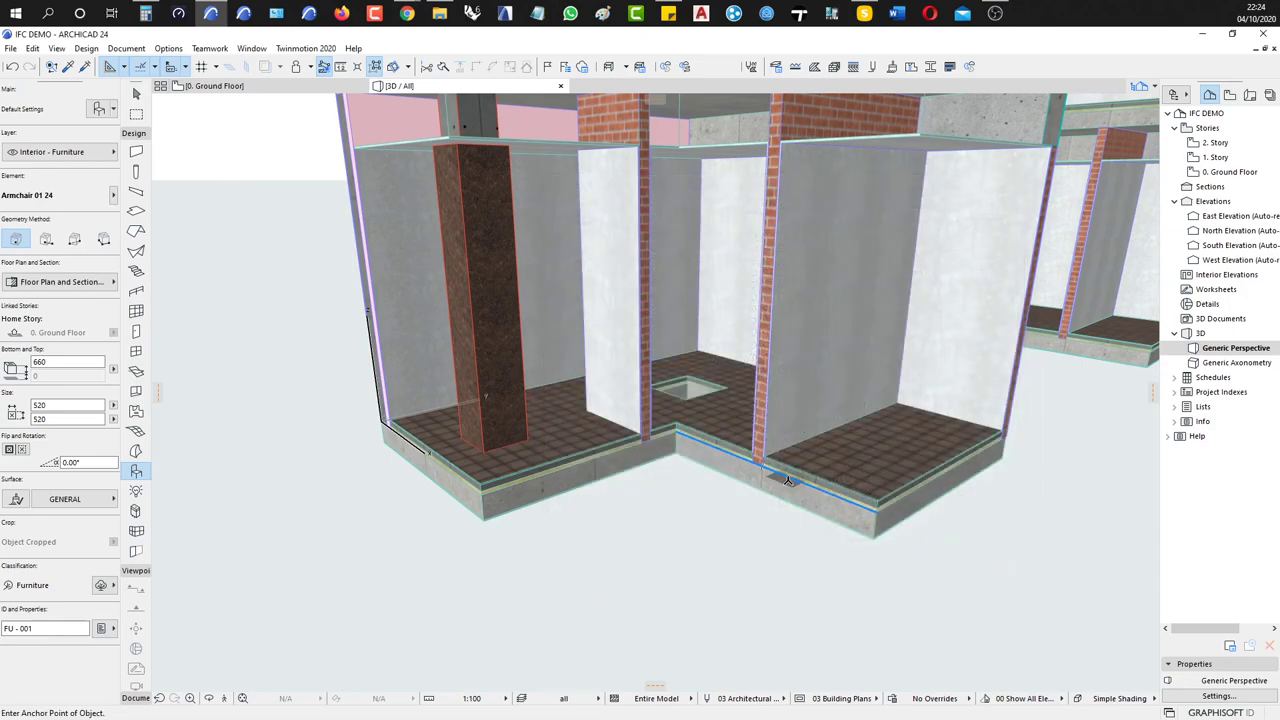
Change the structure of the short interior wall beside the cladded column to the composite 140 Block Insulated Cavity Plastered
middle_click_drag(788, 481, 790, 428, "shift")
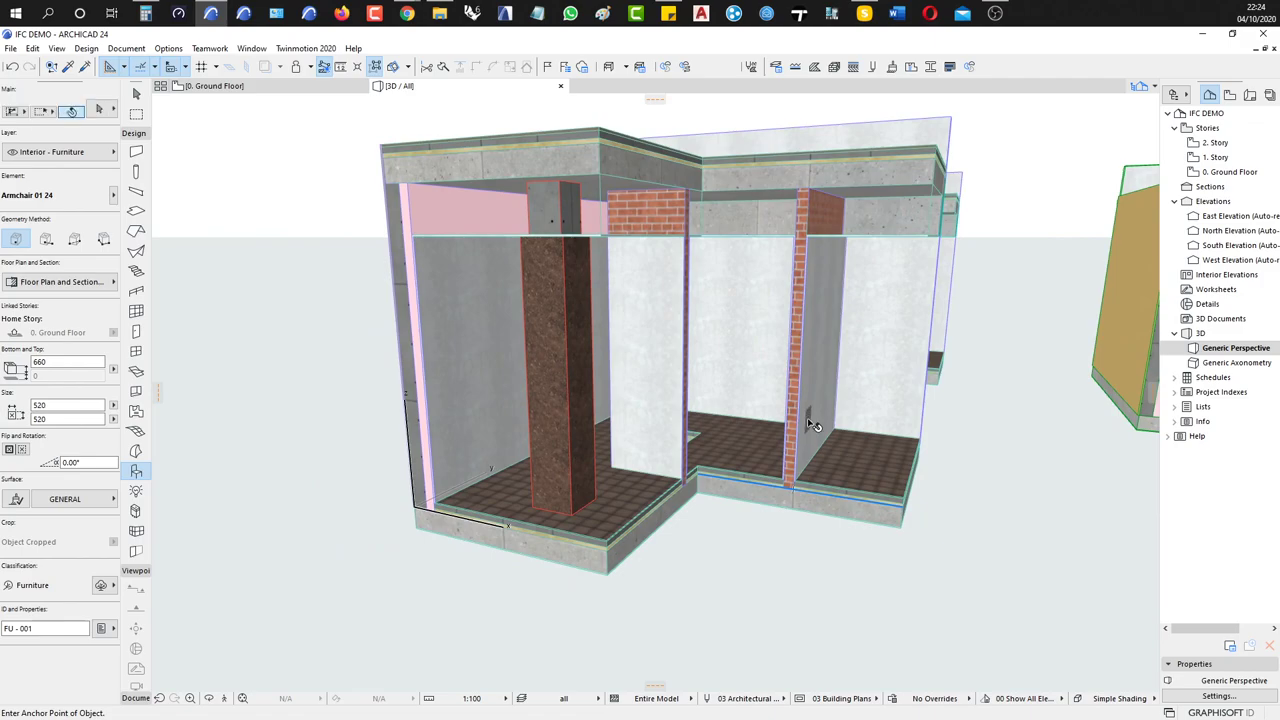
left_click(815, 428, "alt")
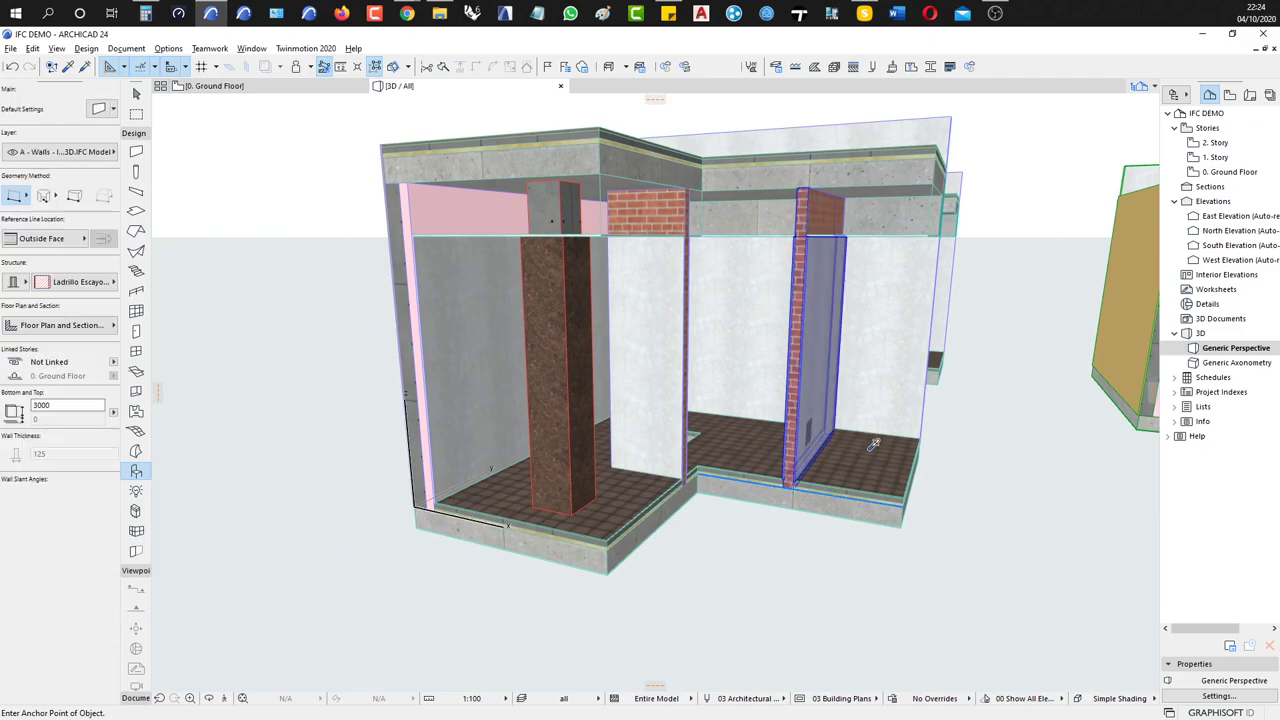
left_click(673, 449, "shift")
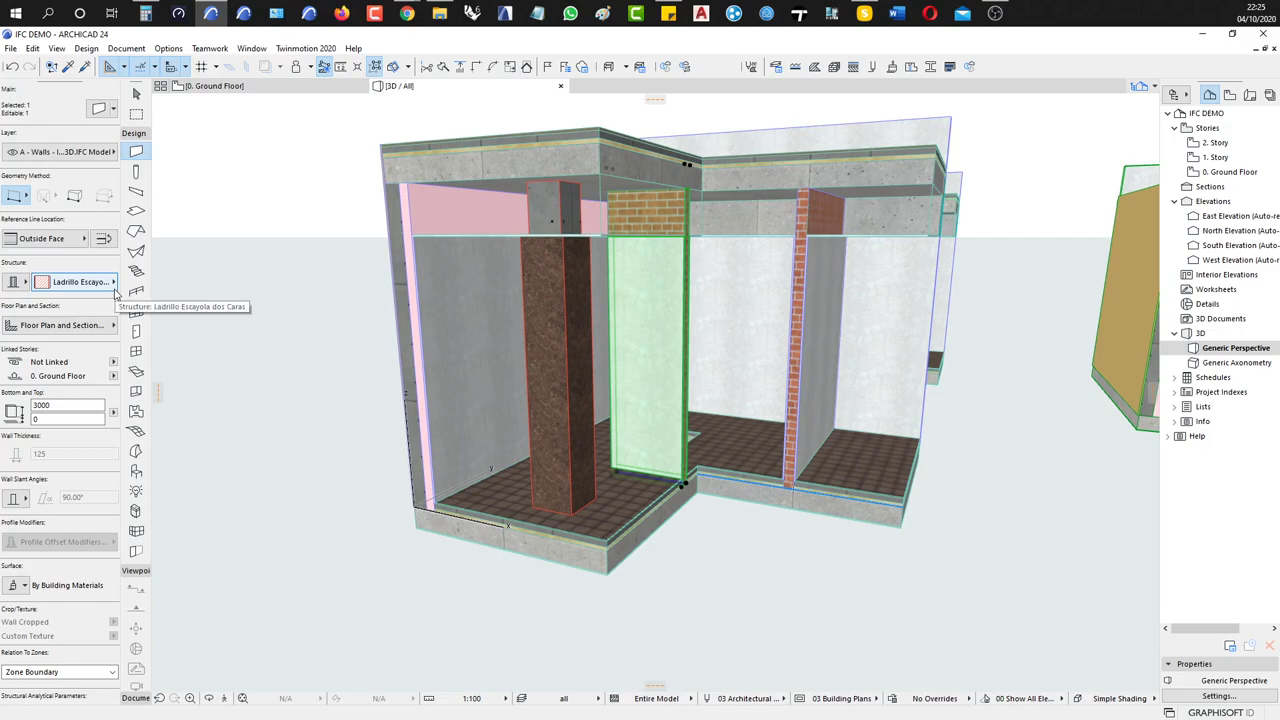
left_click(92, 285)
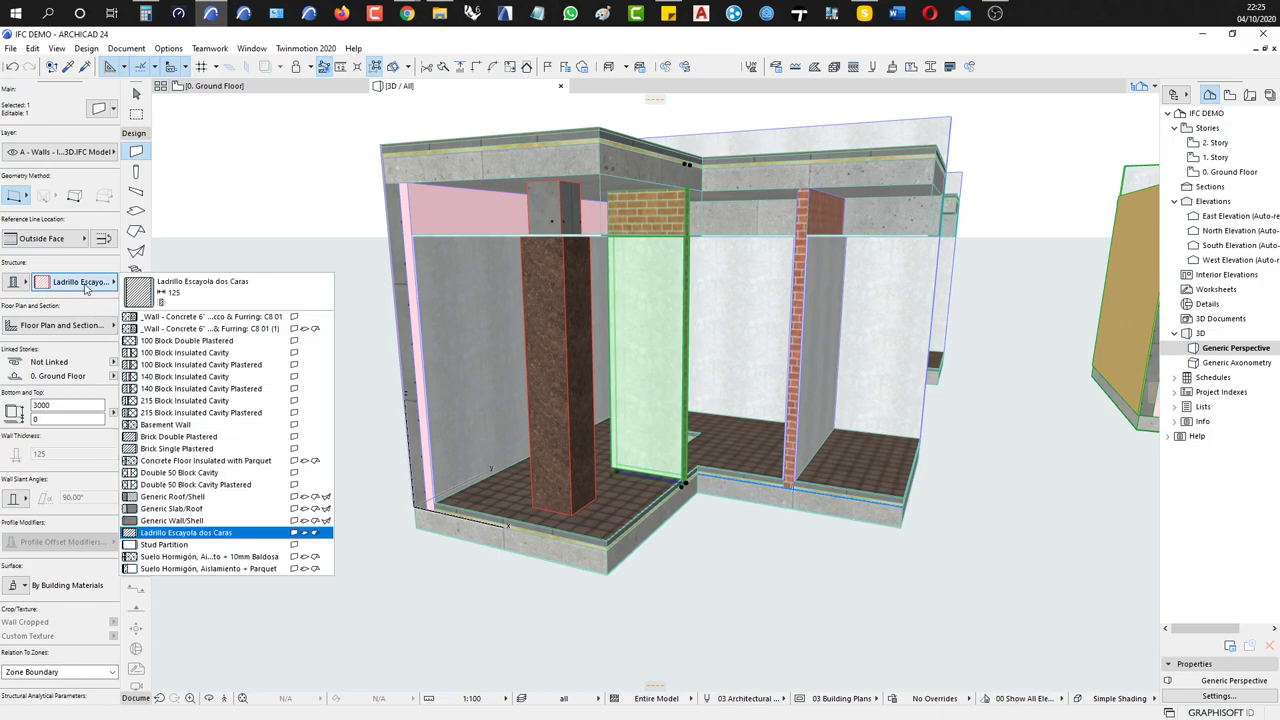
left_click(185, 390)
middle_click_drag(540, 470, 690, 490, "shift")
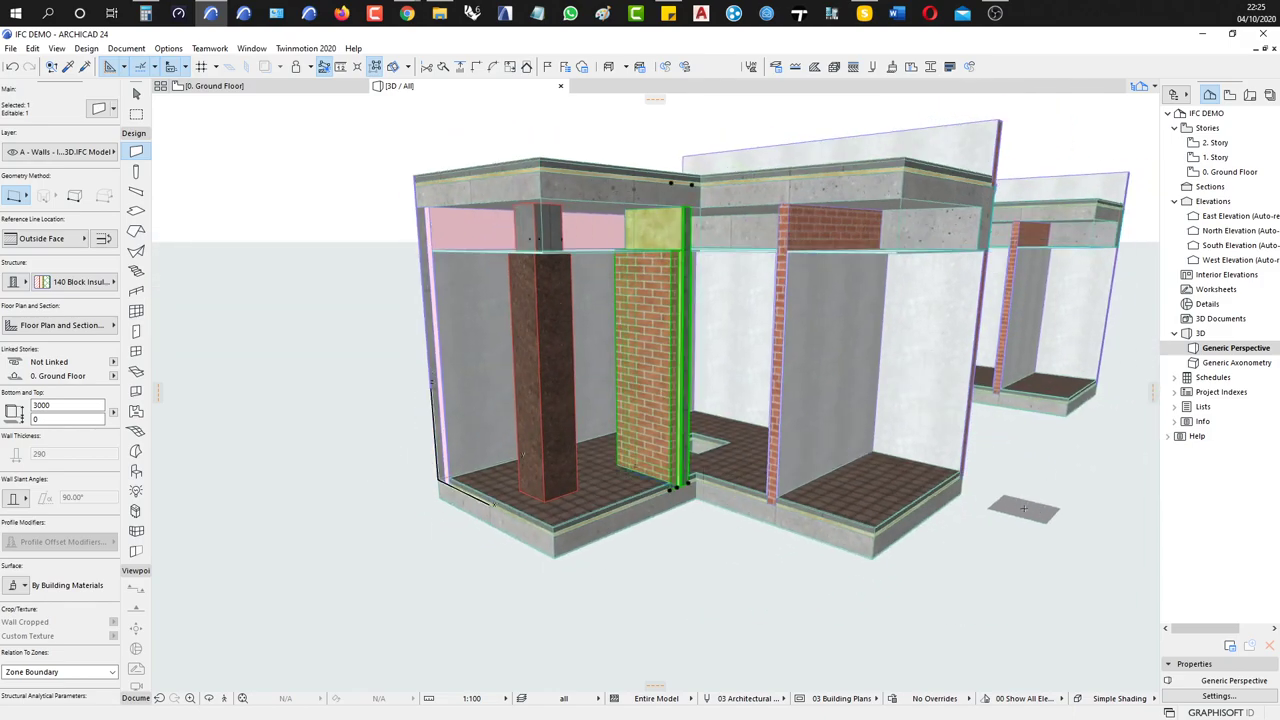
Move the cladded column vertically down through the ground floor slab to a bottom elevation of -1592
left_click(560, 414)
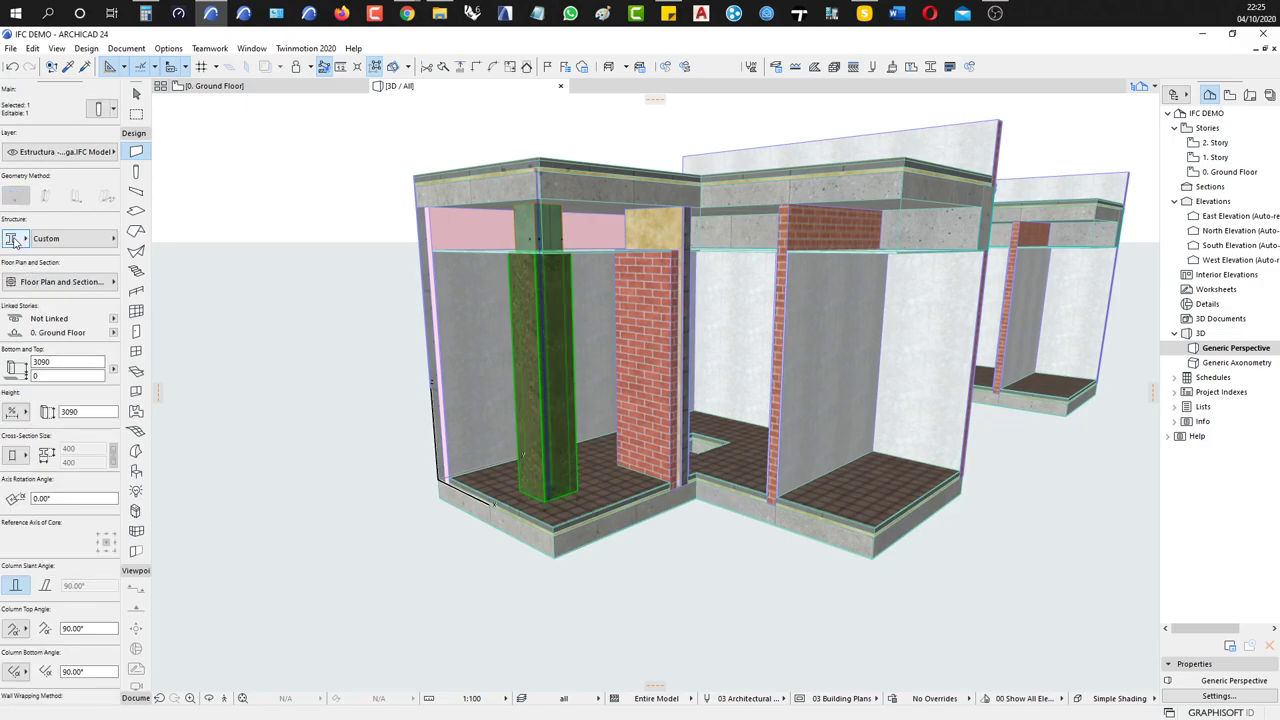
left_click(14, 238)
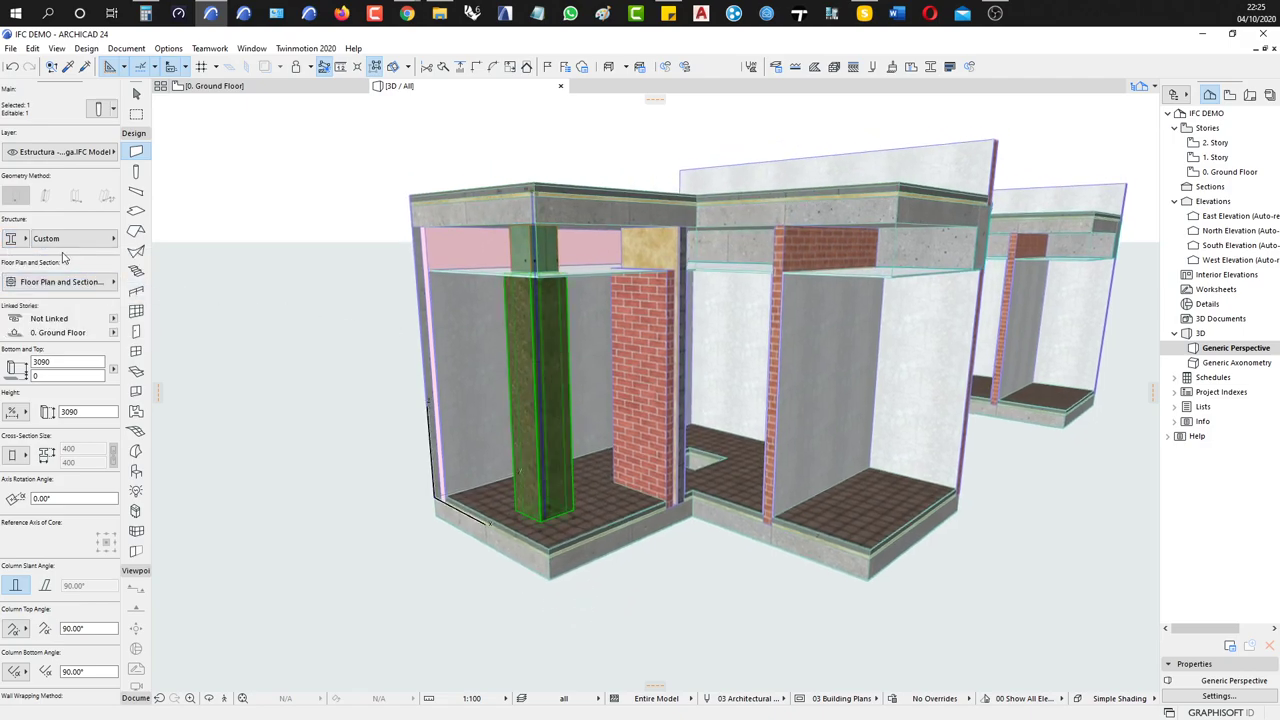
middle_click_drag(558, 377, 521, 356, "shift")
left_click(500, 390)
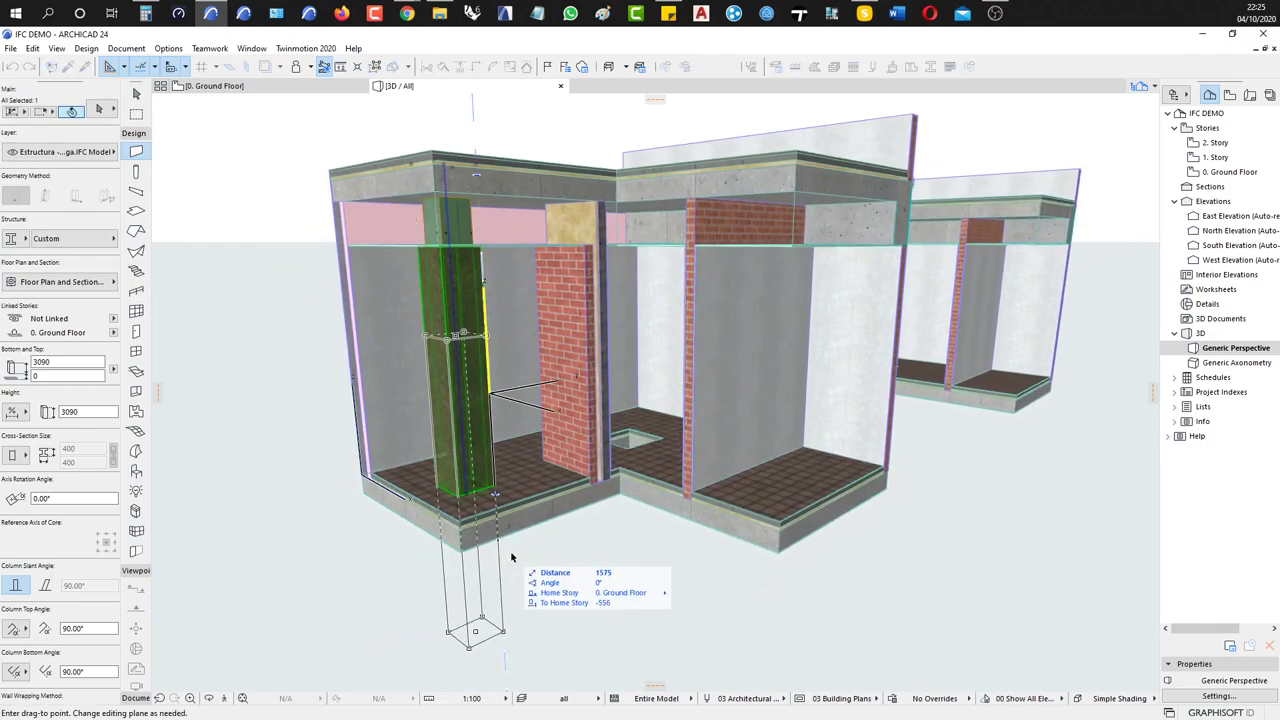
left_click(545, 557)
middle_click_drag(547, 556, 494, 552, "shift")
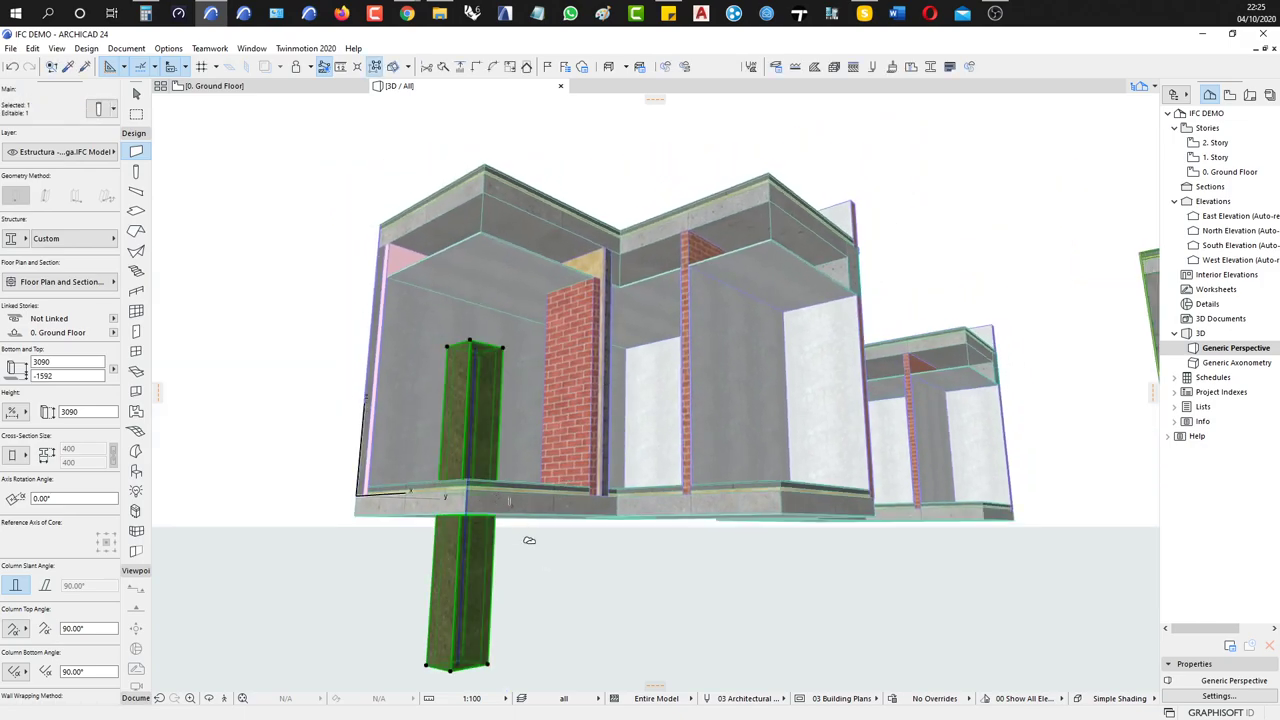
Undo the column's downward move while it is isolated in 3D and display the whole model again
key("F5")
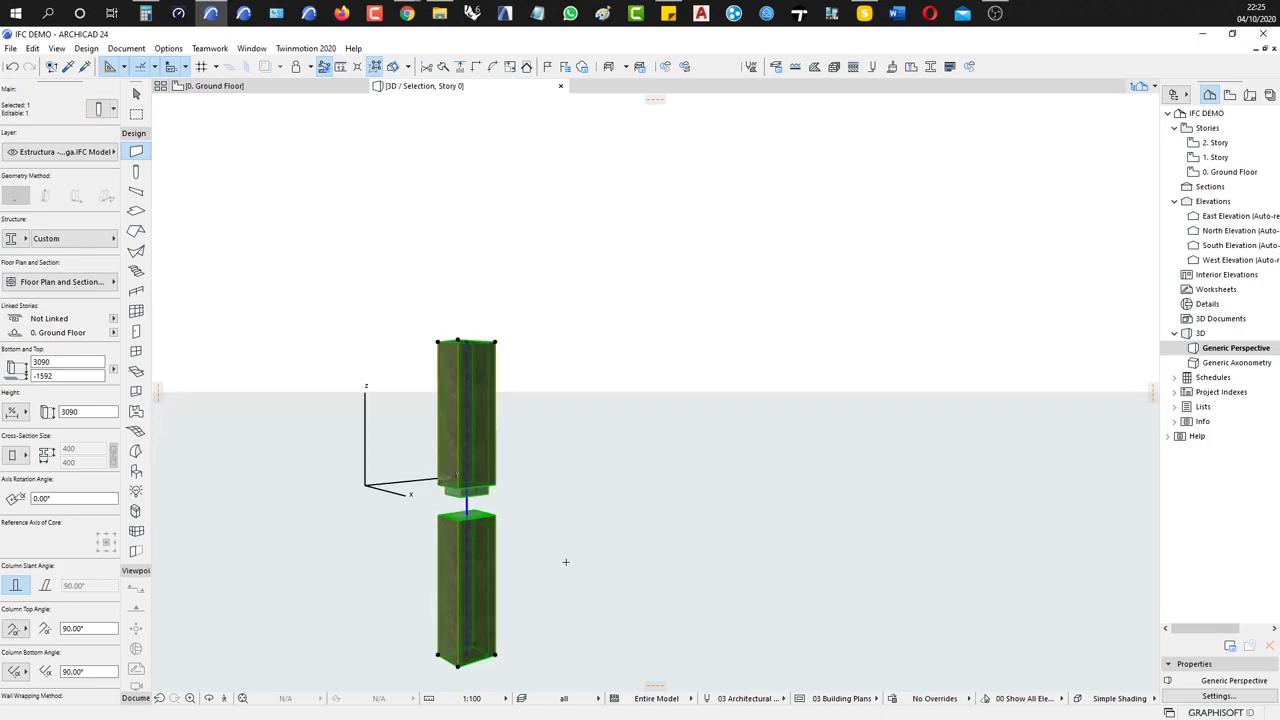
key("ctrl+z")
key("Escape")
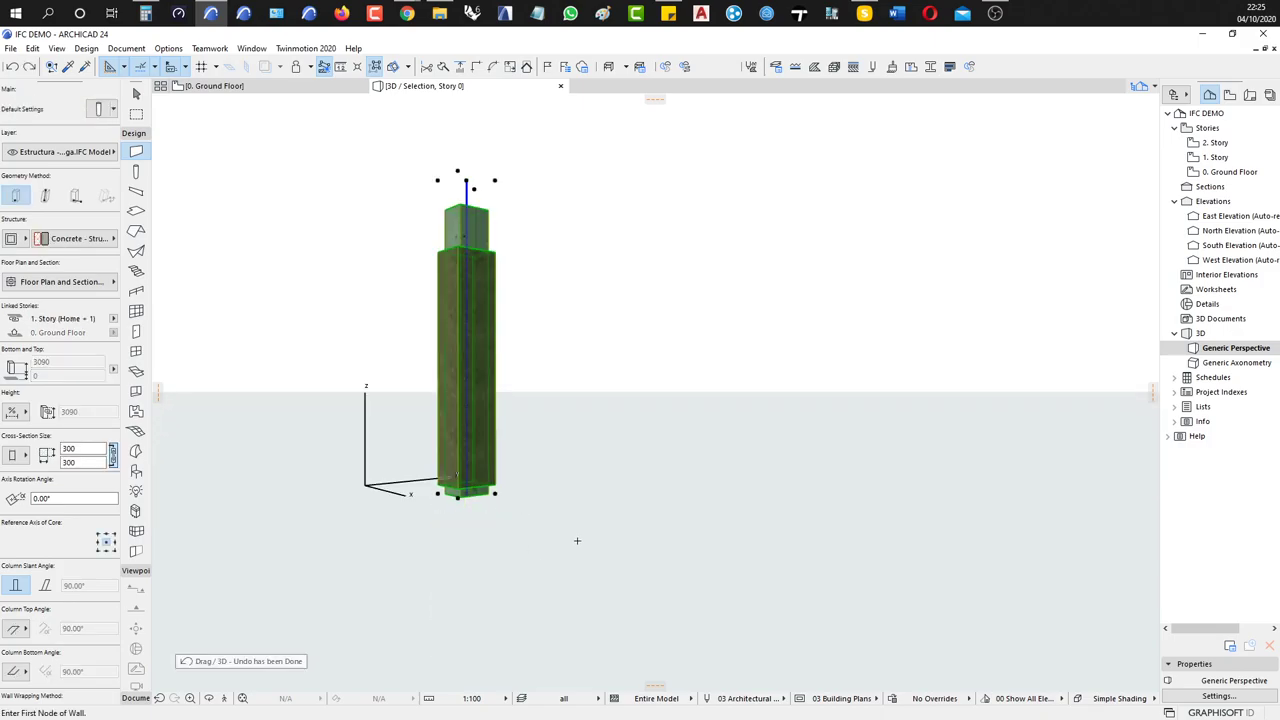
key("F5")
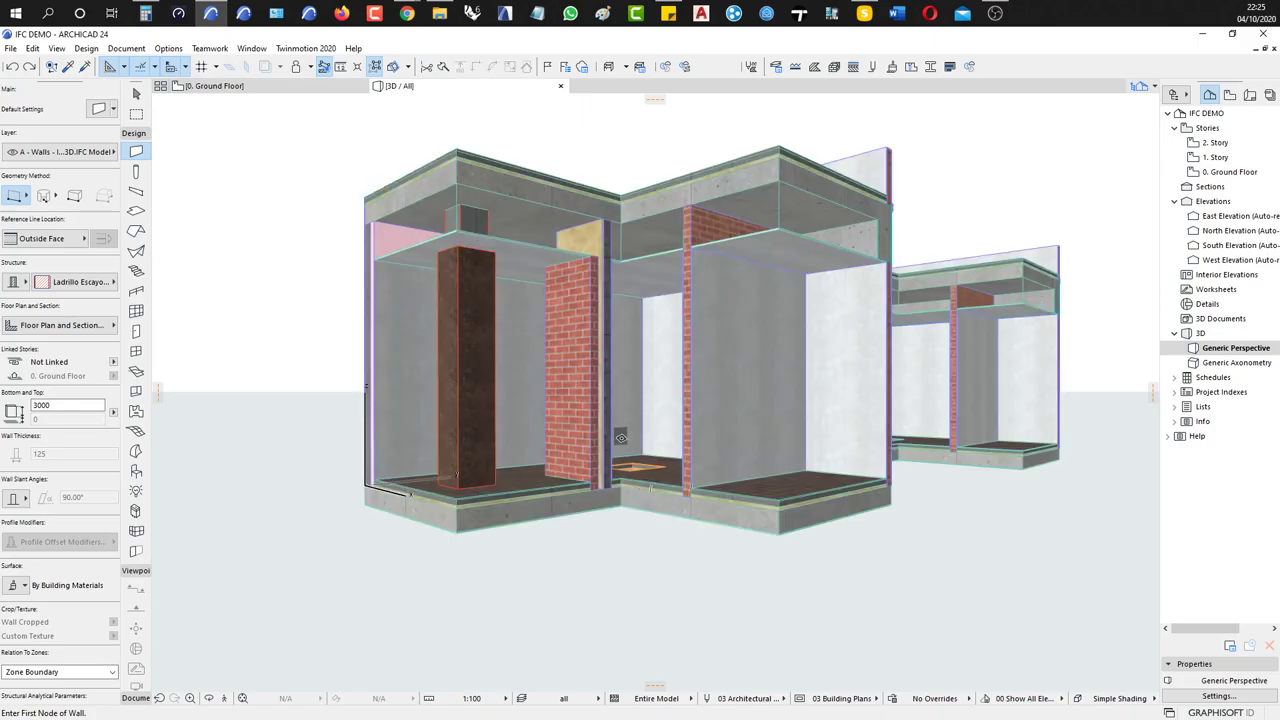
Make the 600 x 600 opening in the ground floor slab extend without limit in both directions
scroll(625, 420, "up", 3)
scroll(655, 505, "up", 3)
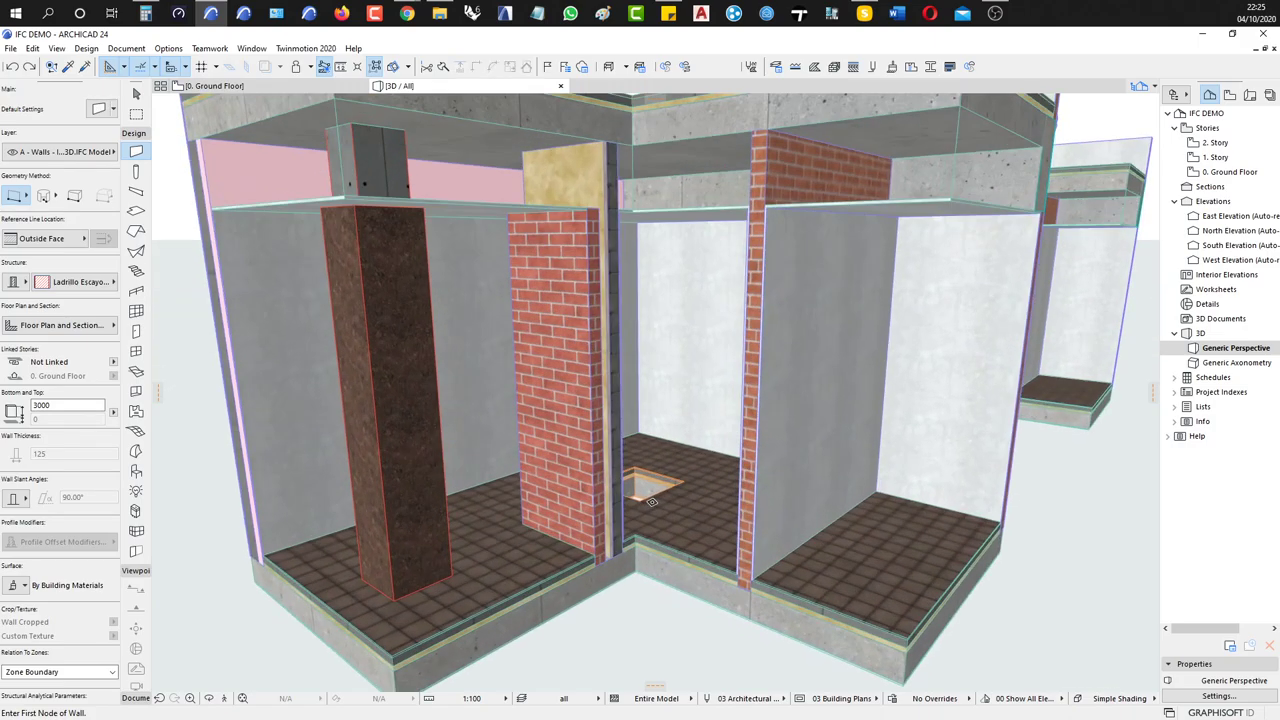
middle_click_drag(672, 488, 703, 500)
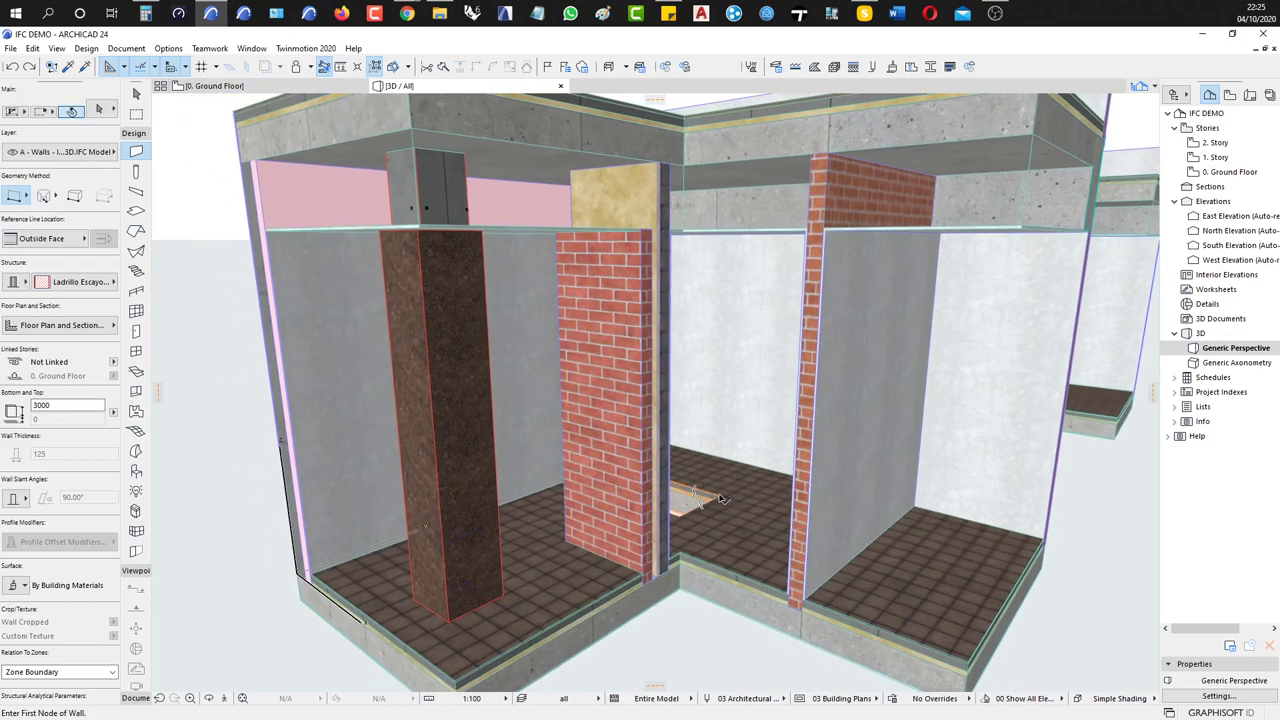
key("space")
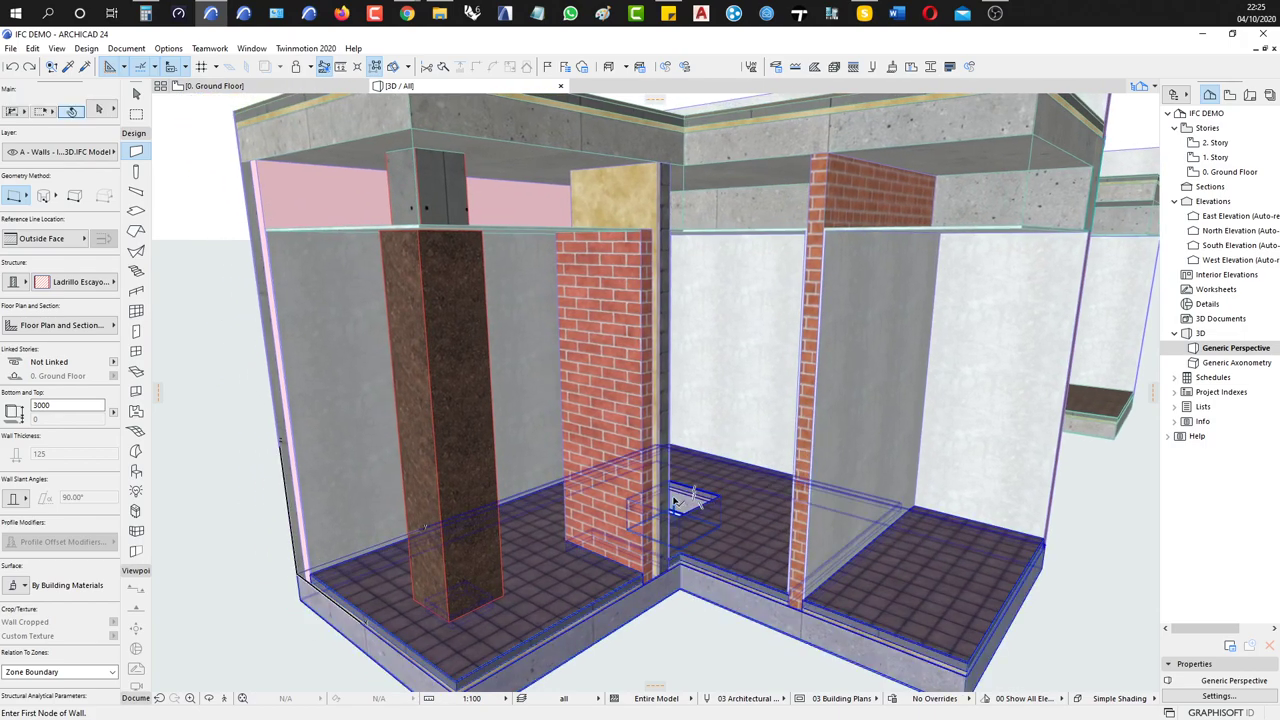
left_click(680, 505)
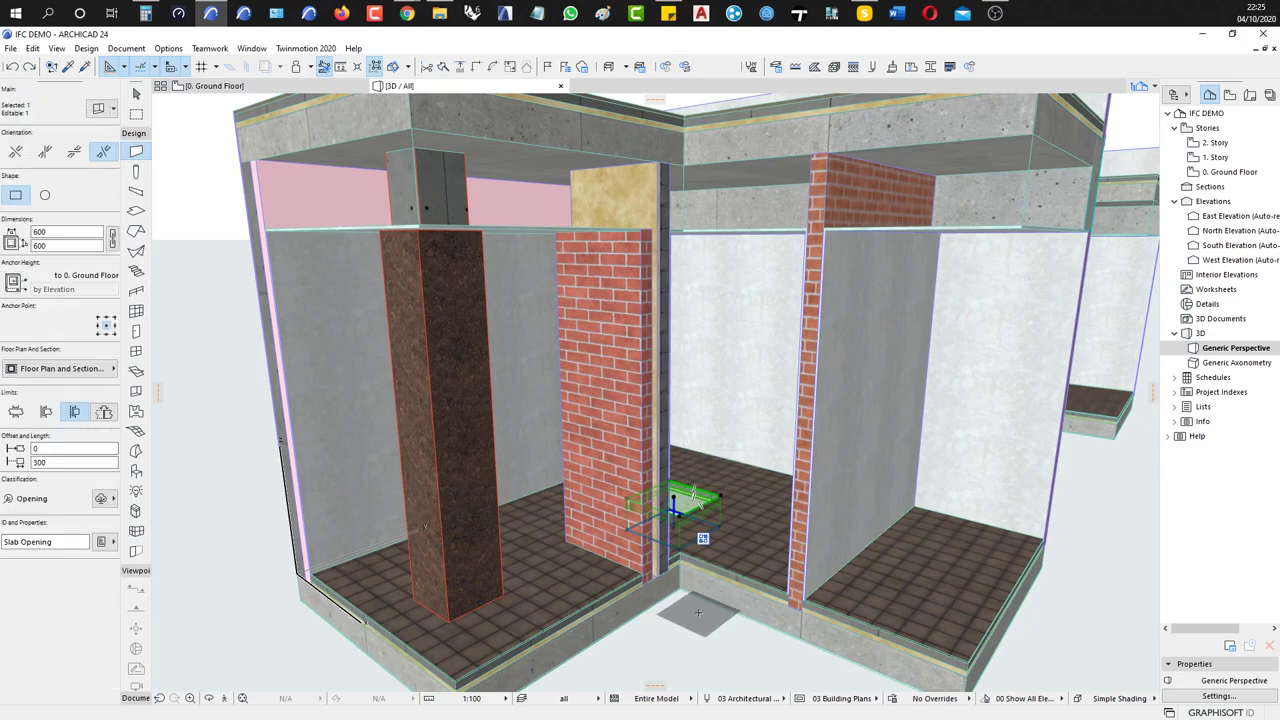
left_click(16, 411)
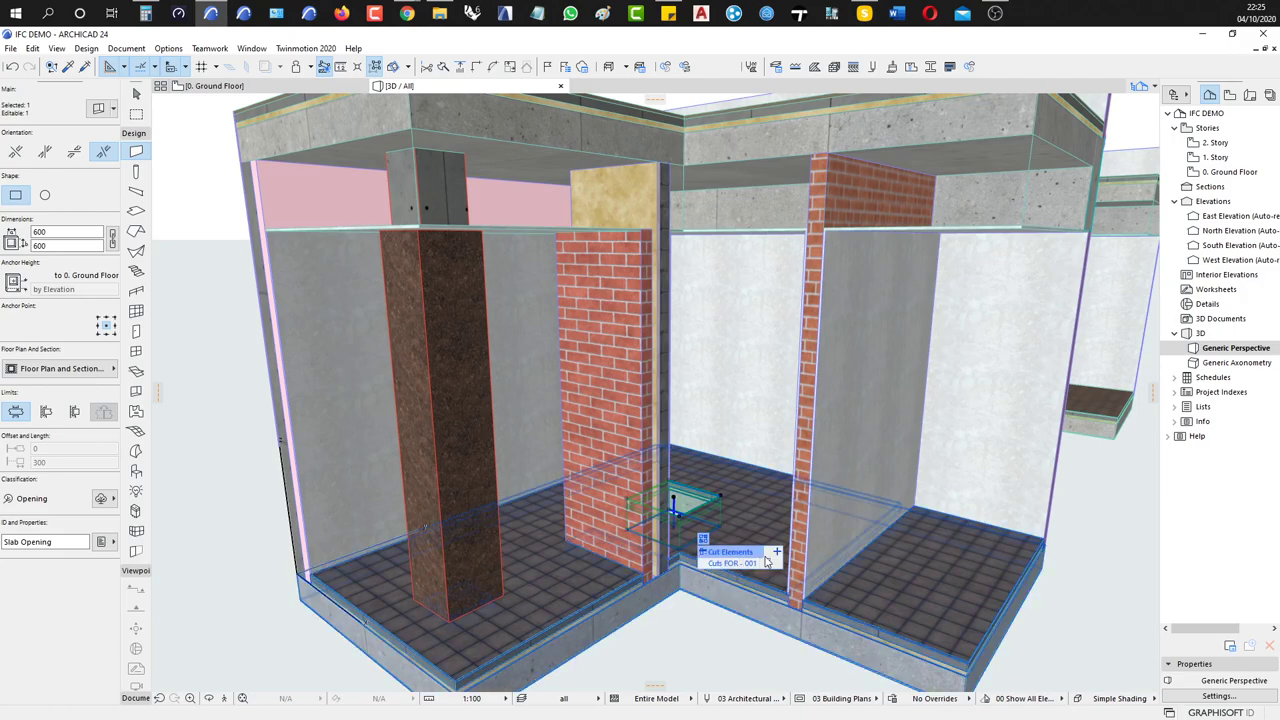
Add the upper-story slab to the elements cut by the slab opening
left_click(778, 553)
scroll(740, 520, "down", 5)
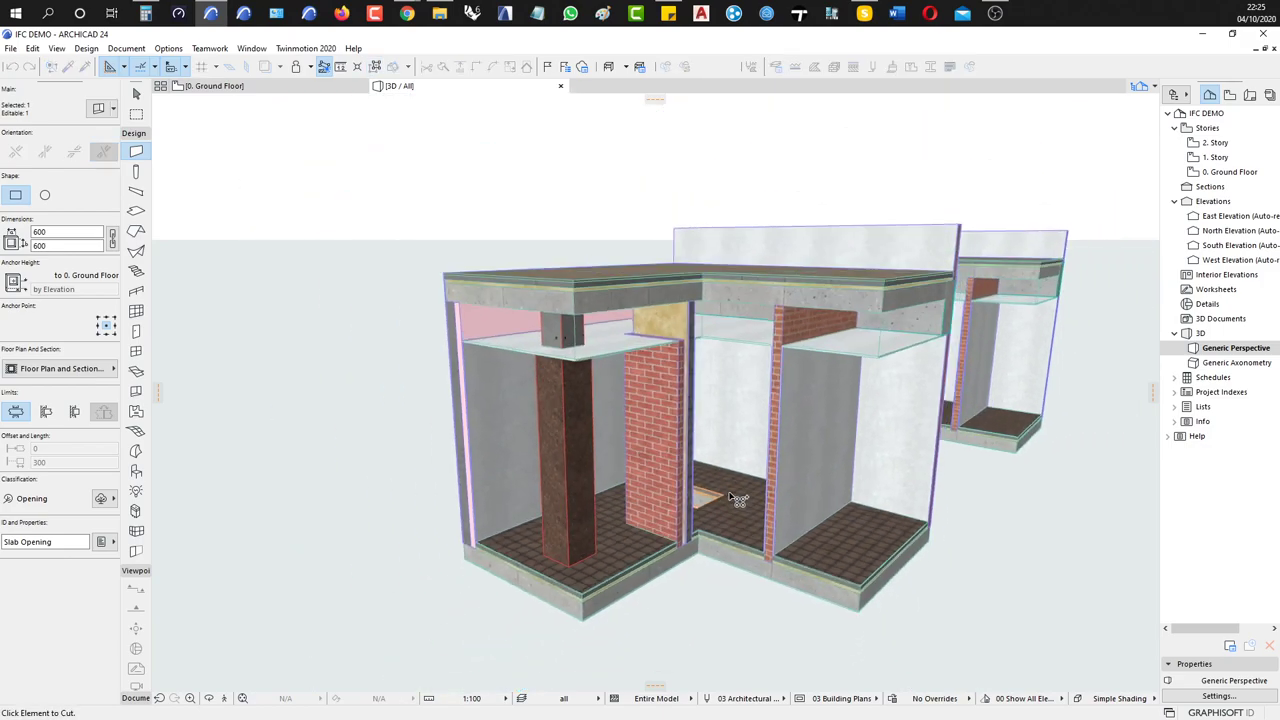
left_click(743, 283)
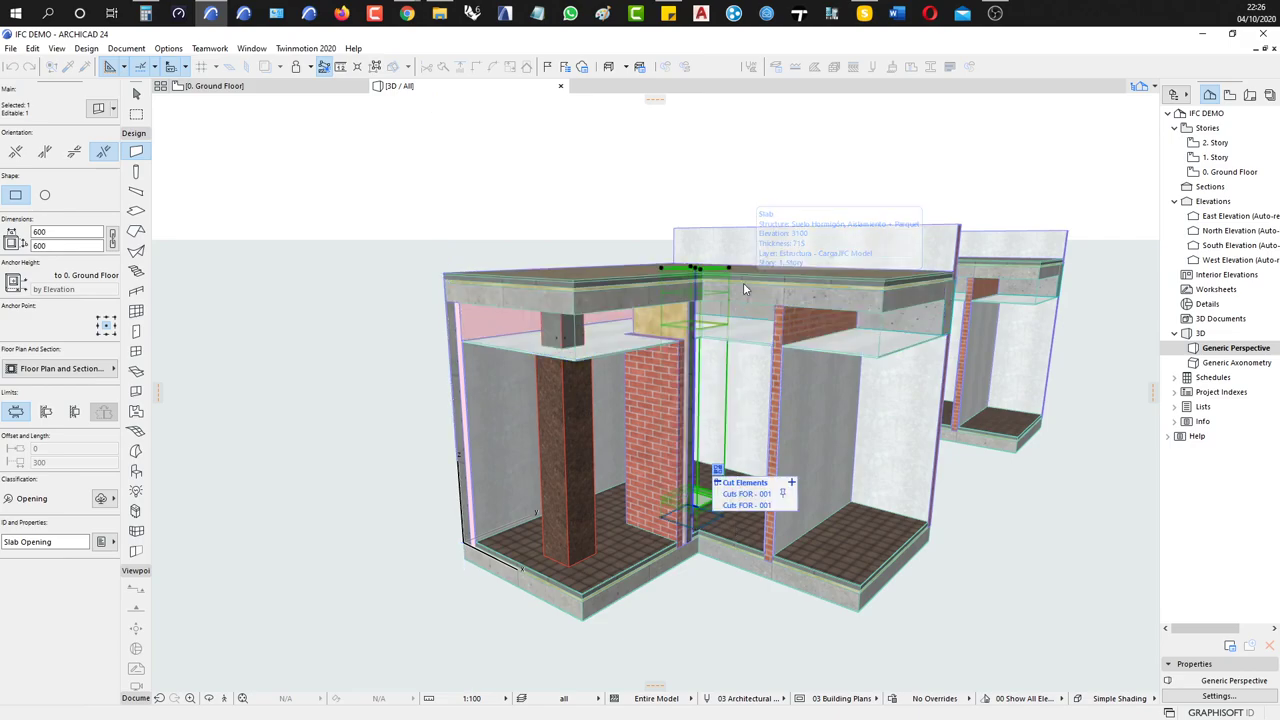
middle_click_drag(829, 360, 886, 408, "shift")
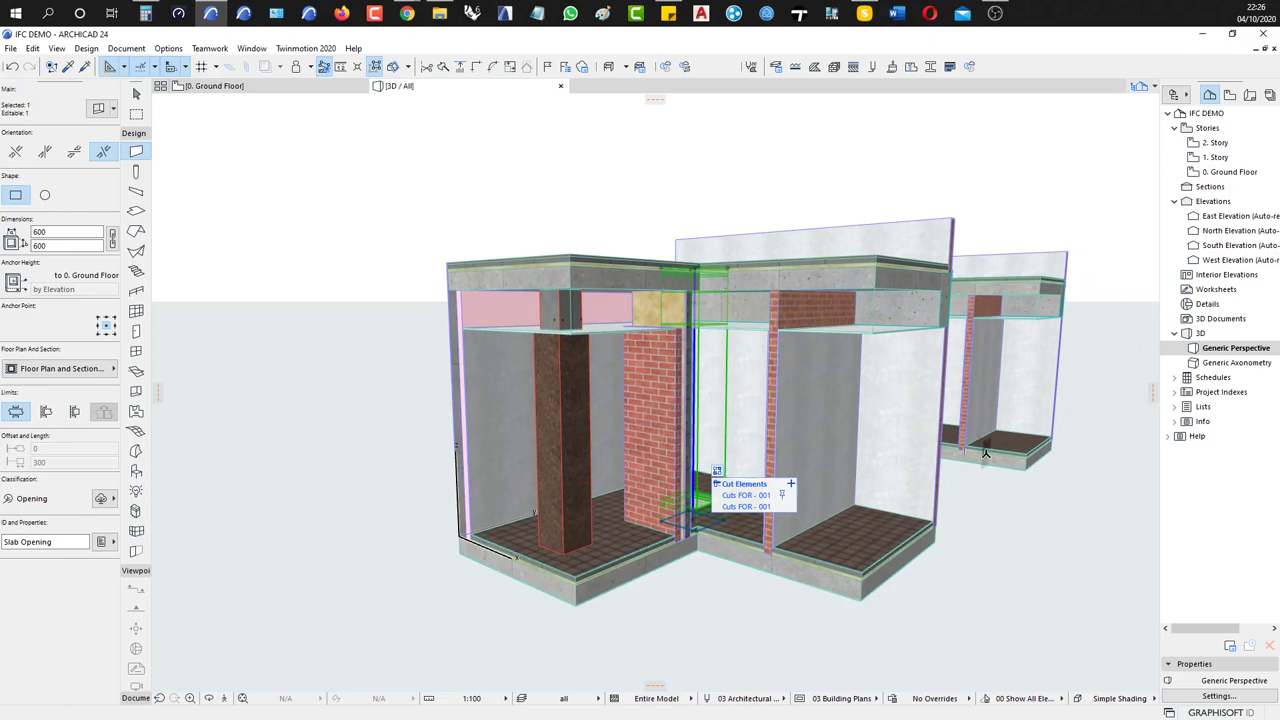
middle_click_drag(865, 440, 920, 609, "shift")
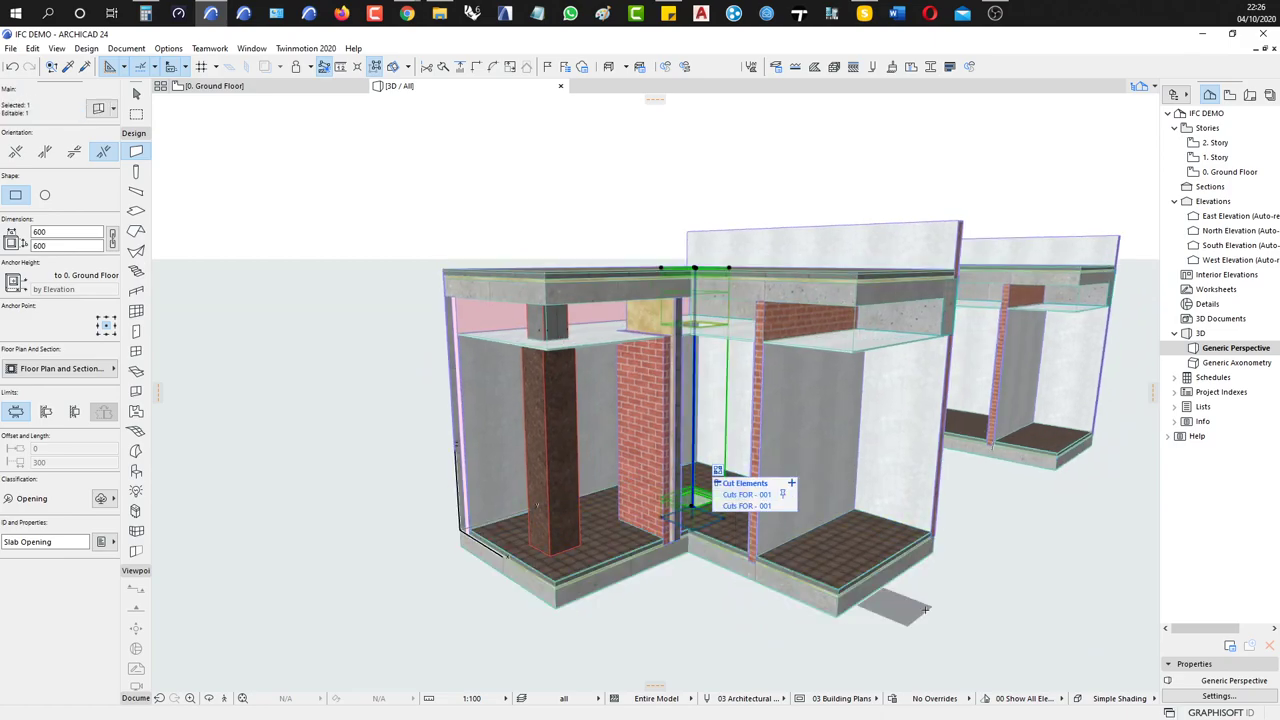
key("Escape")
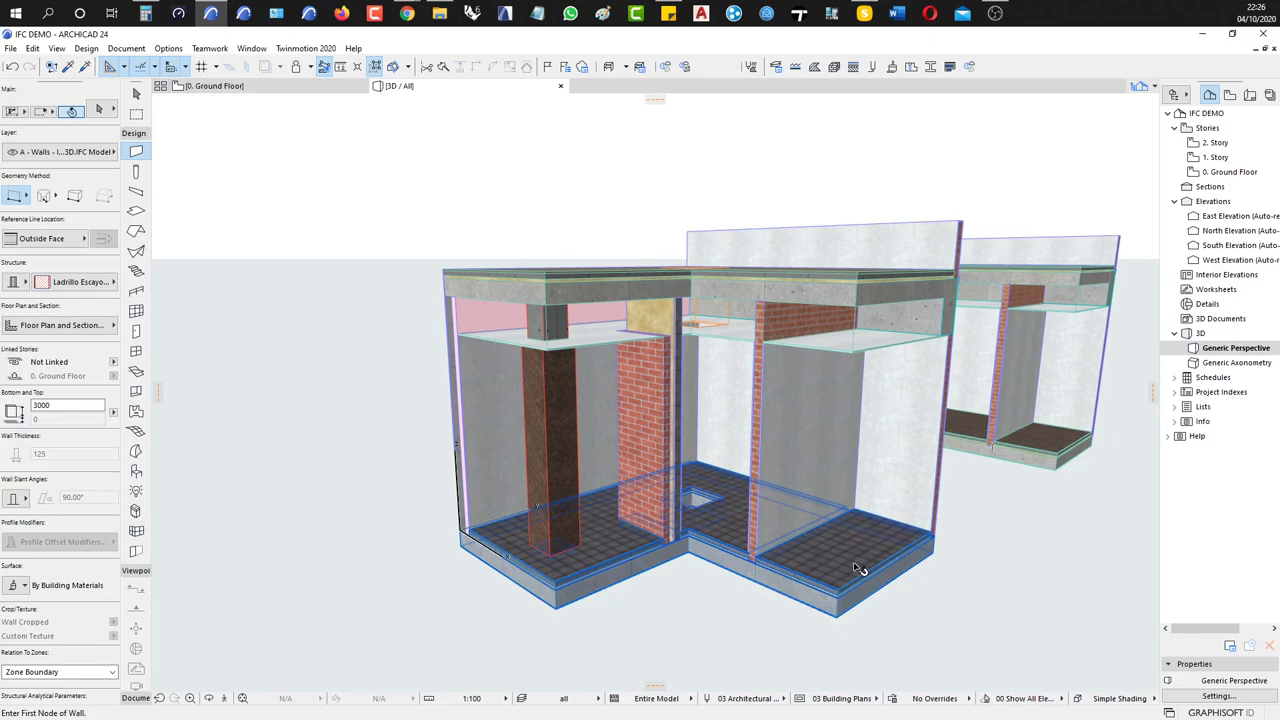
Examine the ground floor slab and the extended opening, including the opening's properties and its cut through the upper slab
left_click(858, 568)
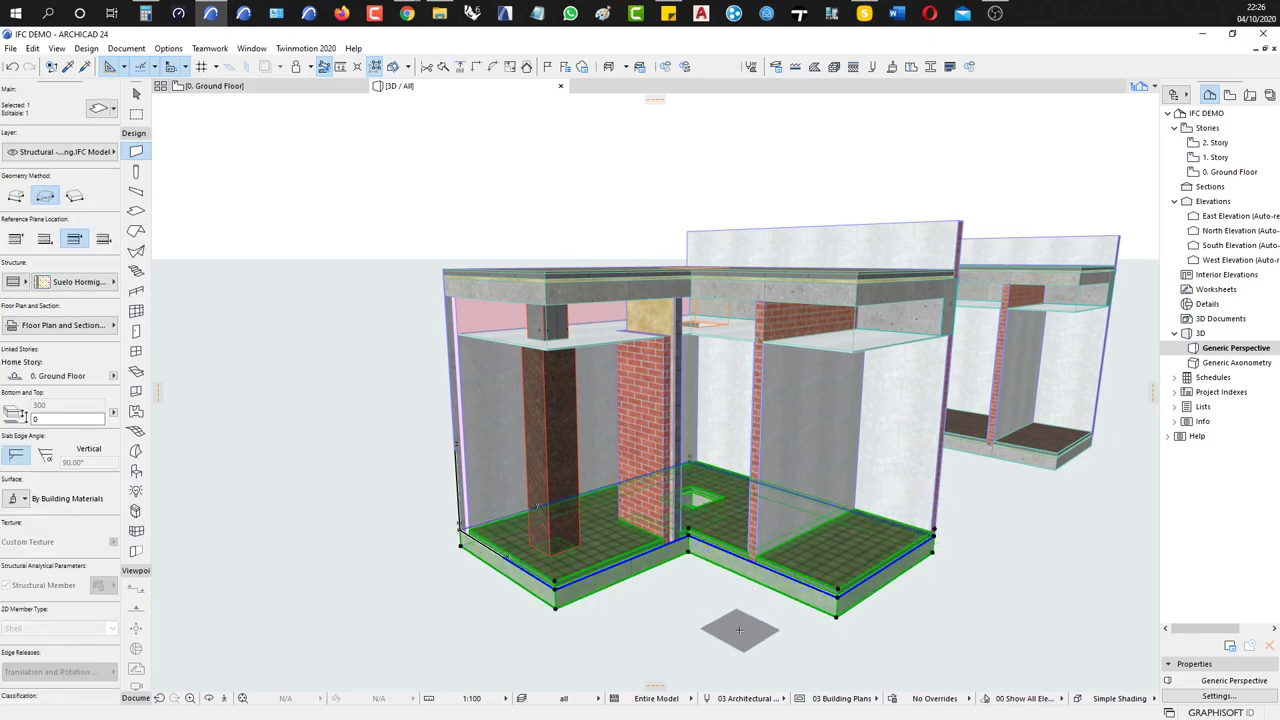
key("Escape")
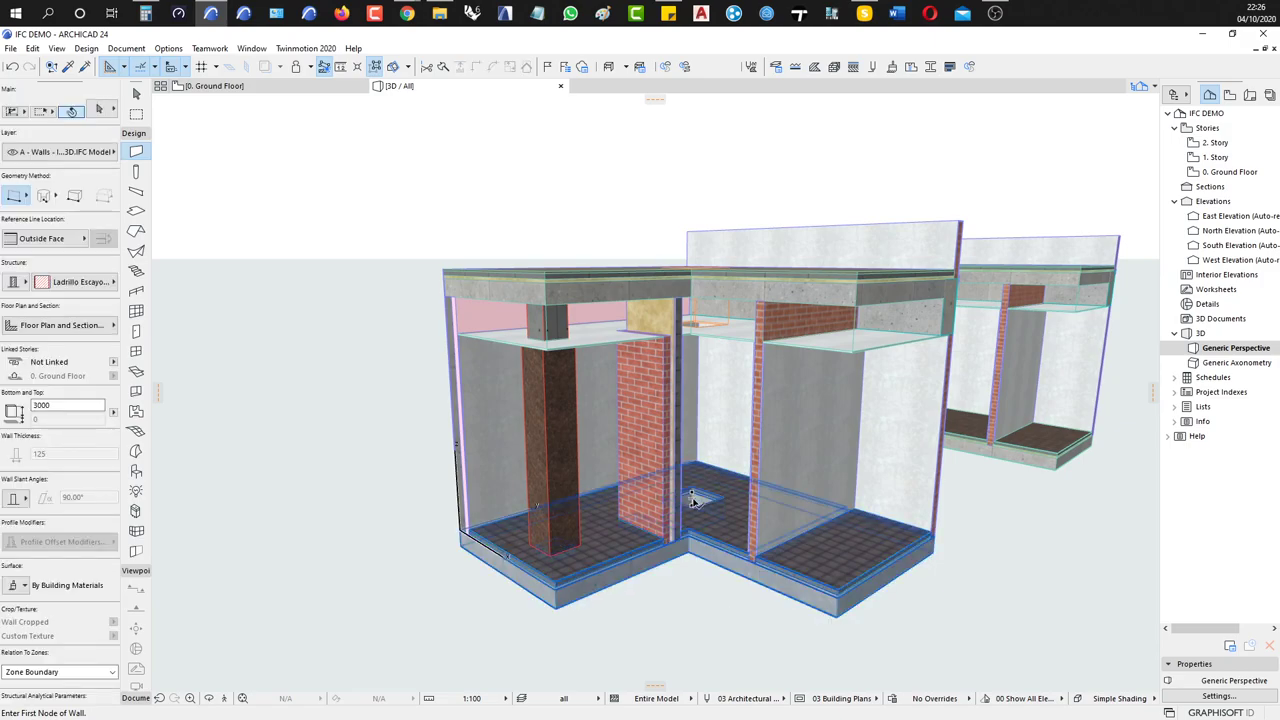
left_click(692, 496)
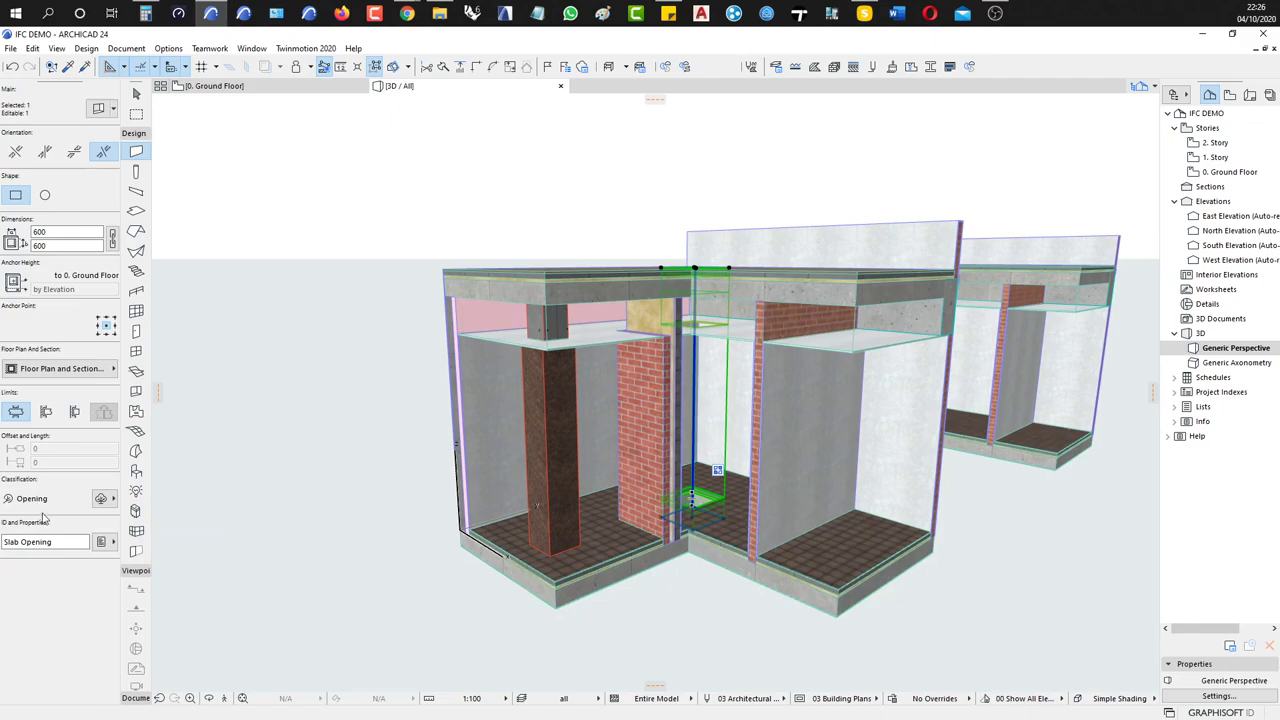
left_click(100, 541)
scroll(284, 556, "down", 2)
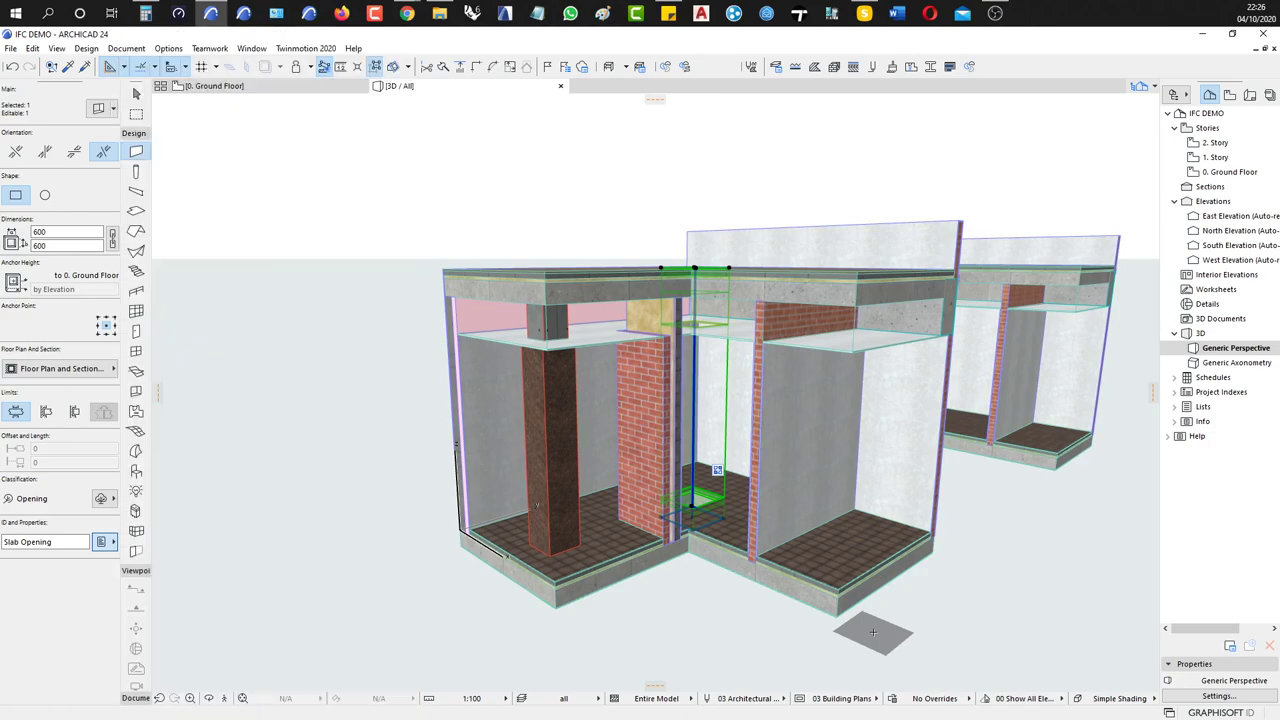
middle_click_drag(872, 632, 687, 554, "shift")
key("w")
scroll(725, 405, "up", 3)
scroll(725, 405, "up", 2)
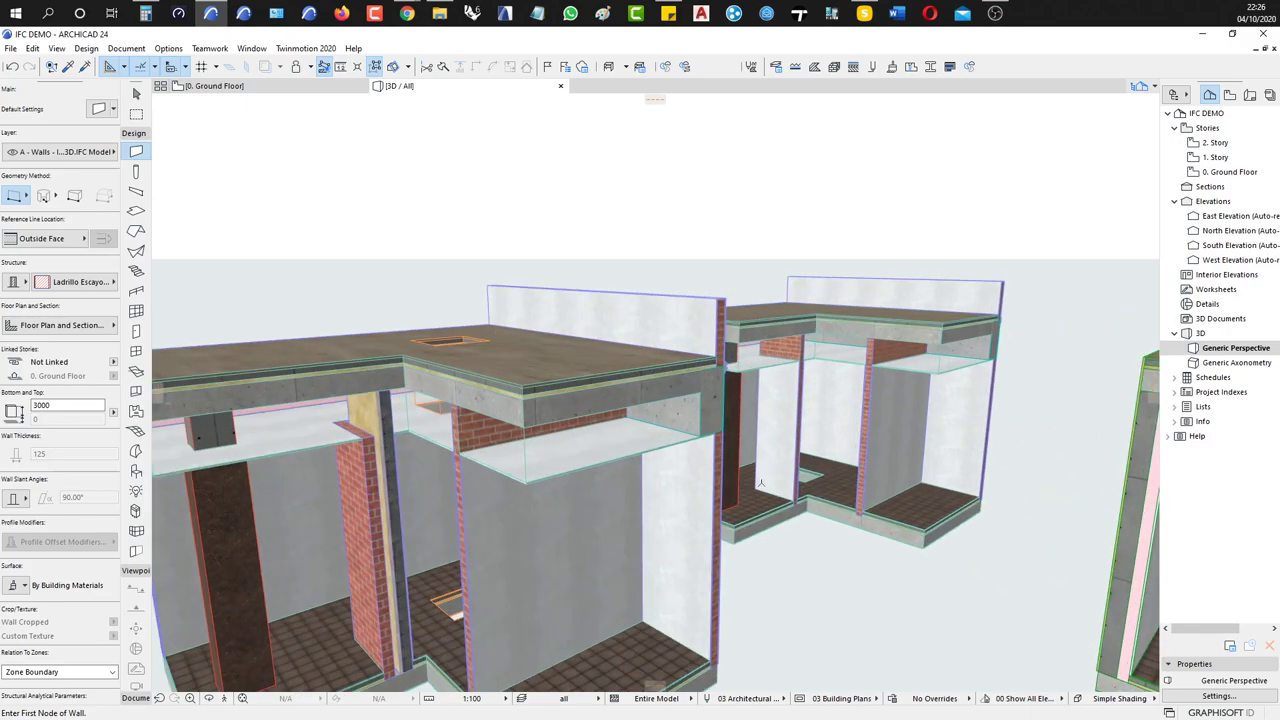
scroll(760, 440, "down", 4)
middle_click_drag(780, 468, 600, 460, "shift")
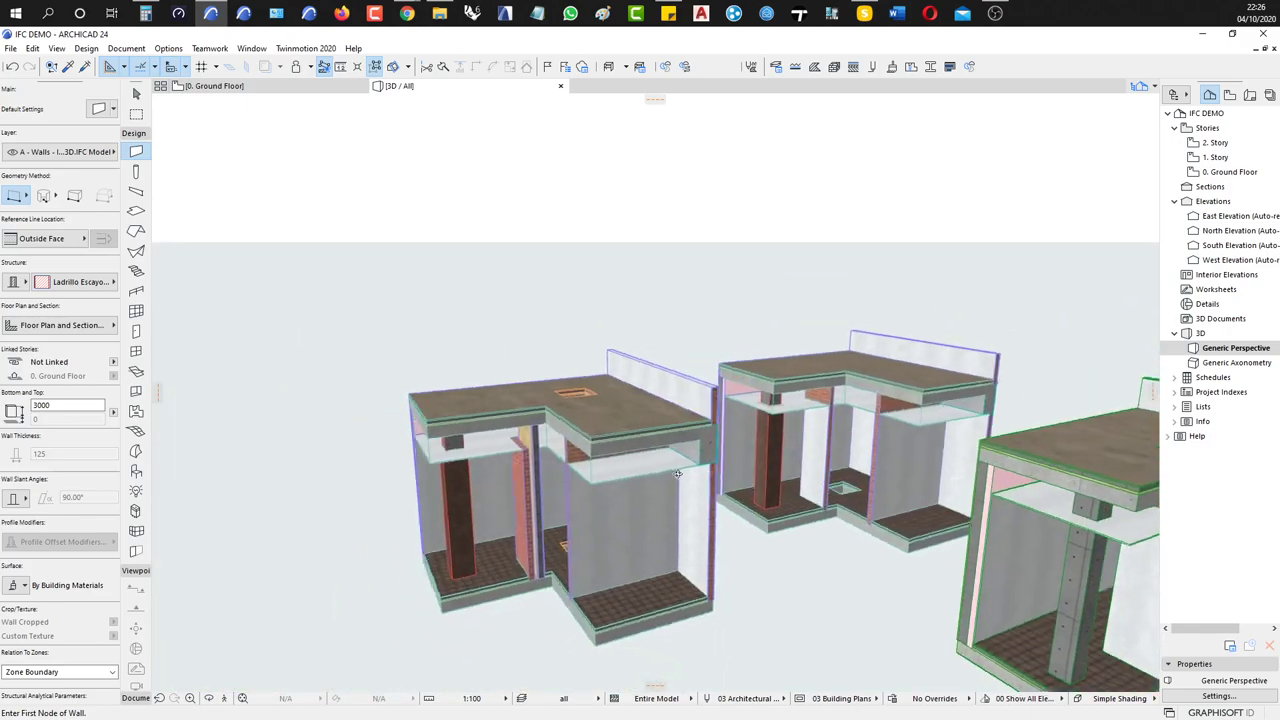
Curve the custom-profile parapet wall on the edge of the upper slab outward into an arc
scroll(423, 477, "up", 5)
middle_click_drag(625, 418, 637, 416, "shift")
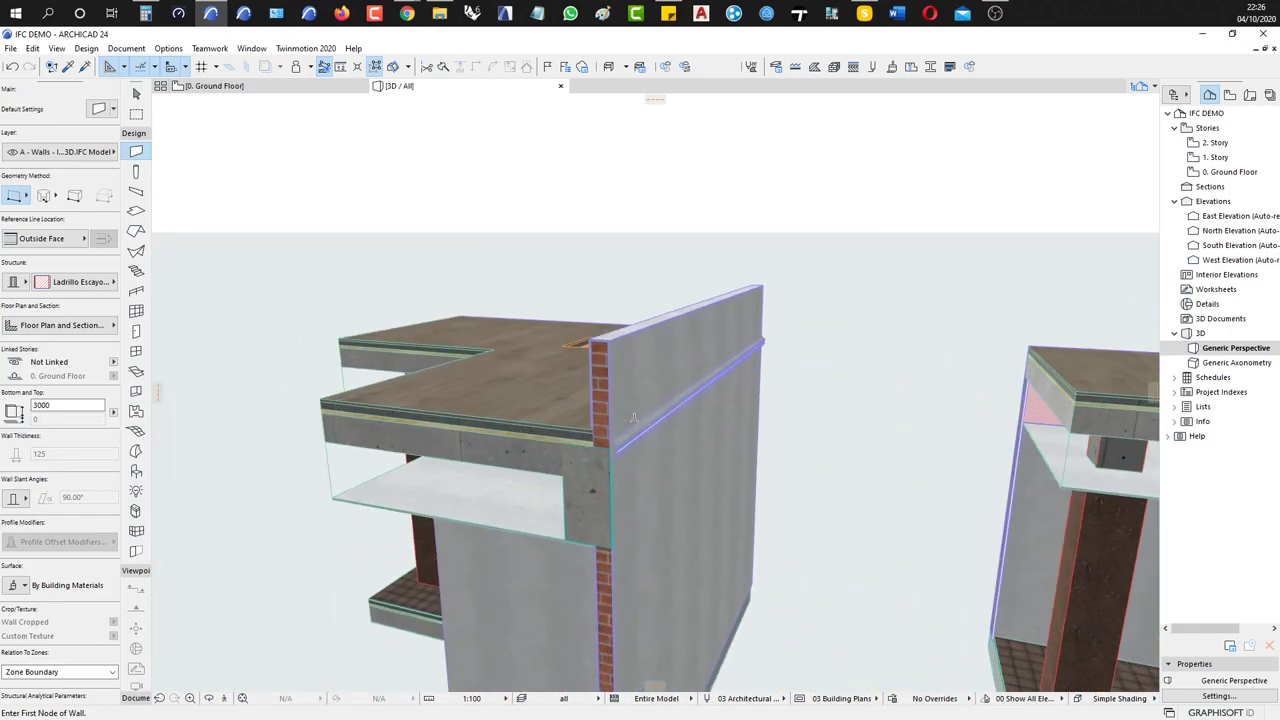
left_click(637, 416)
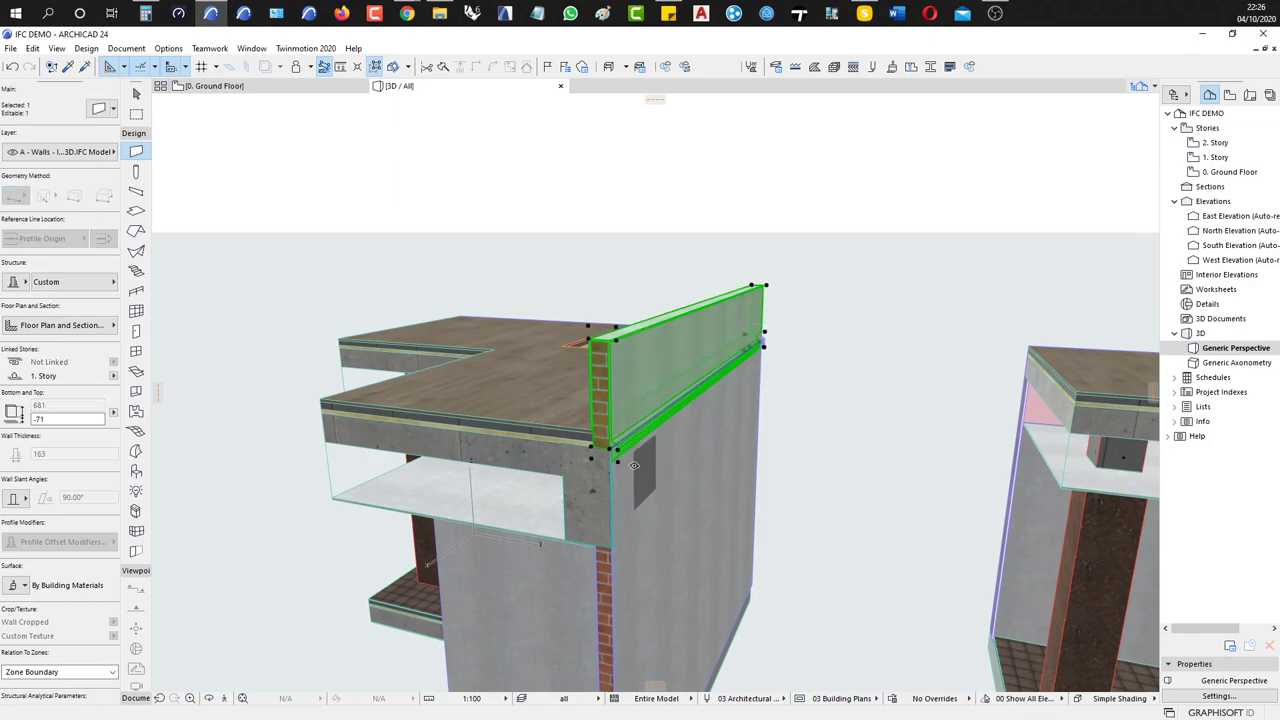
scroll(625, 440, "up", 3)
scroll(623, 455, "up", 2)
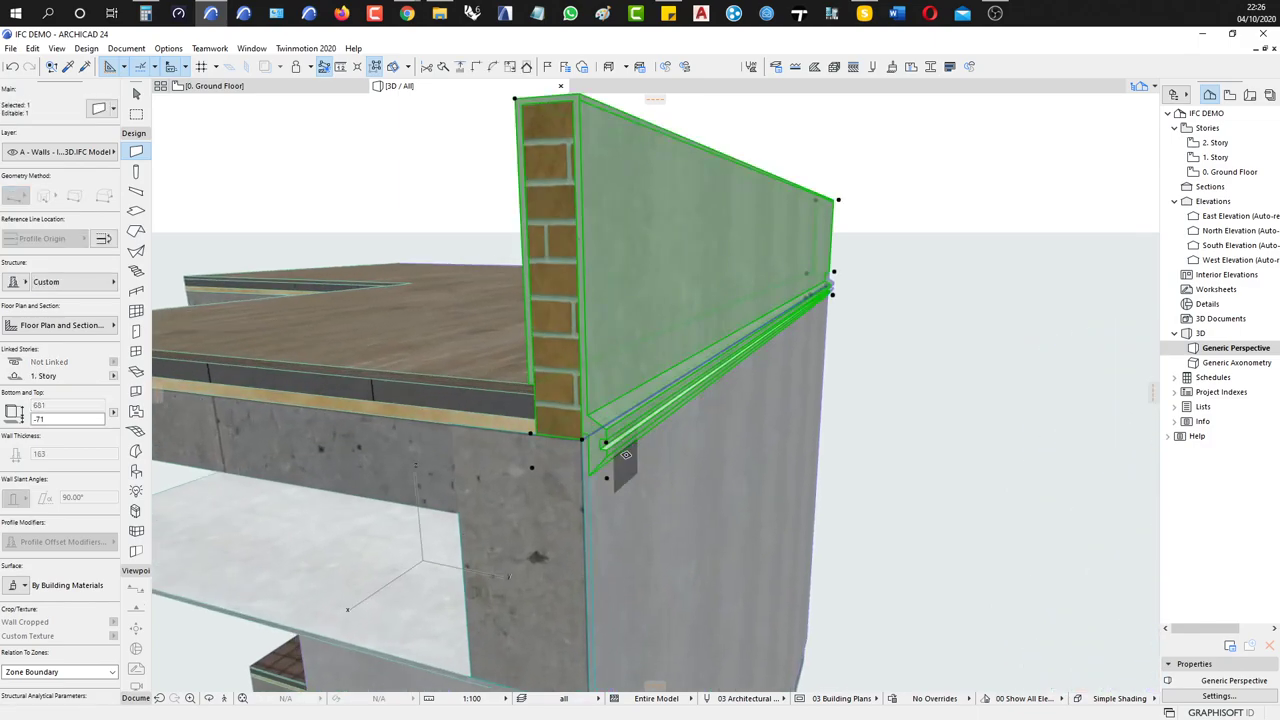
scroll(652, 470, "up", 1)
scroll(652, 470, "down", 3)
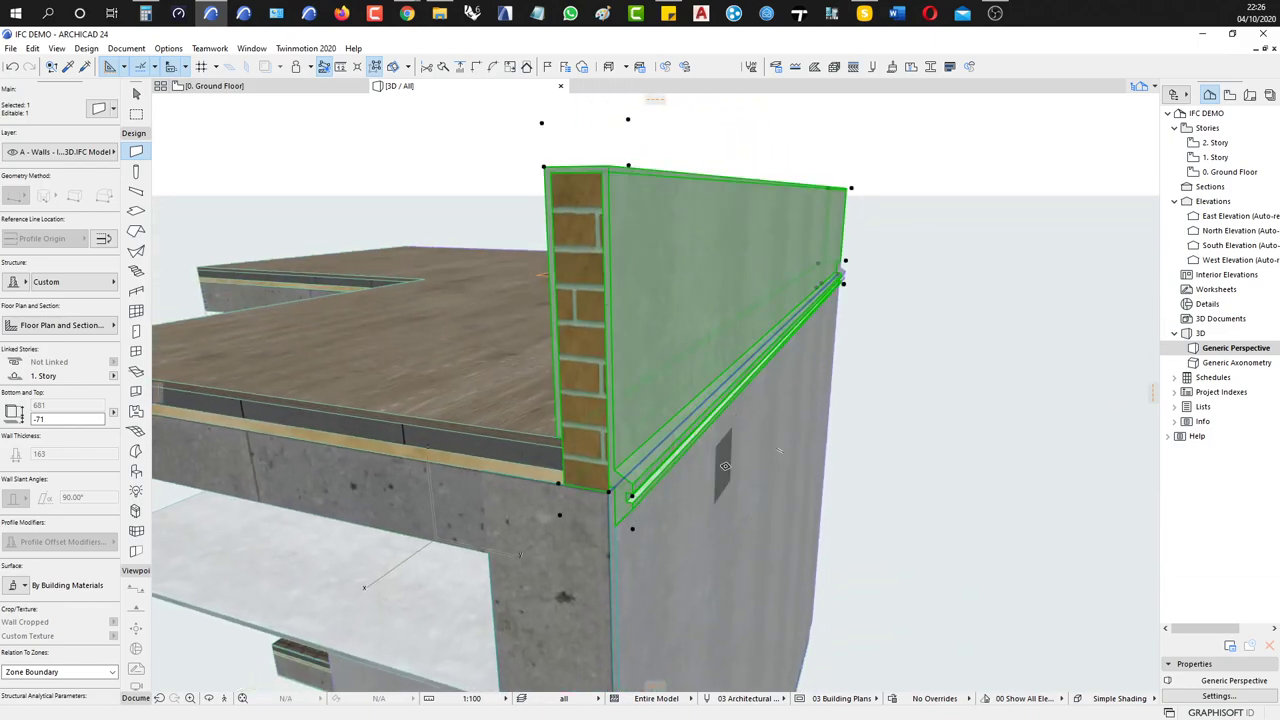
left_click(721, 387)
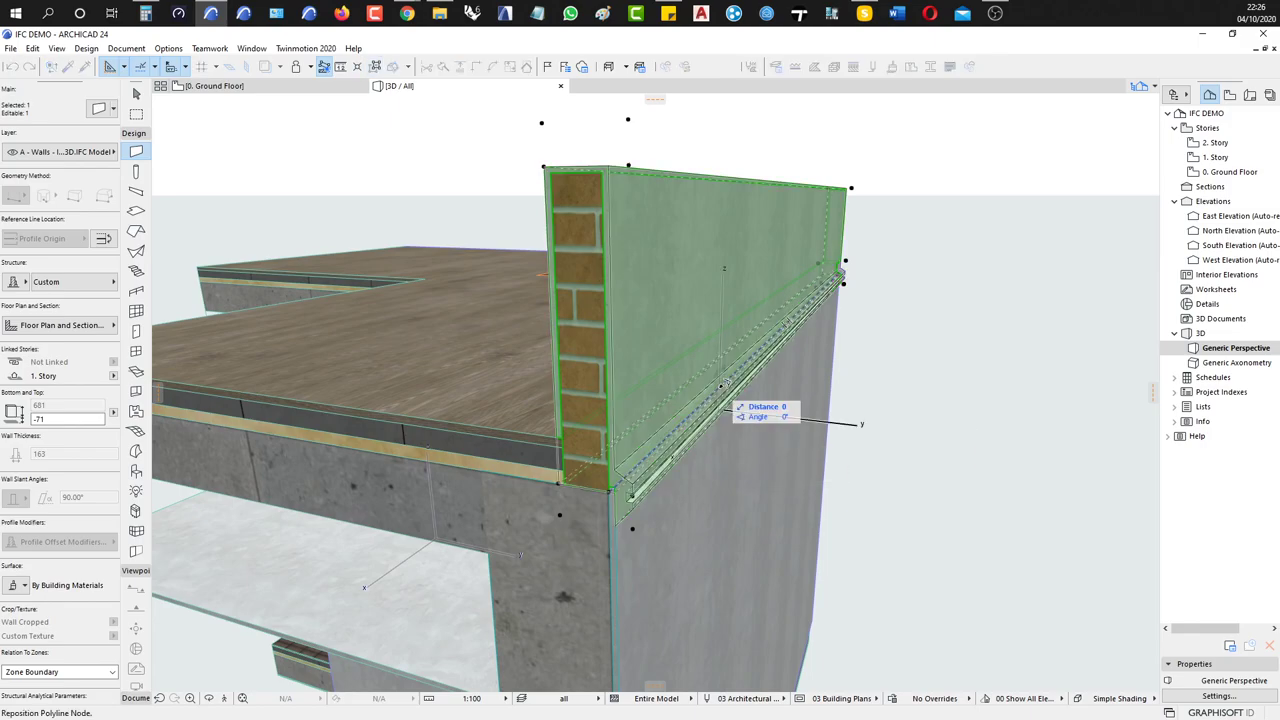
left_click(730, 405)
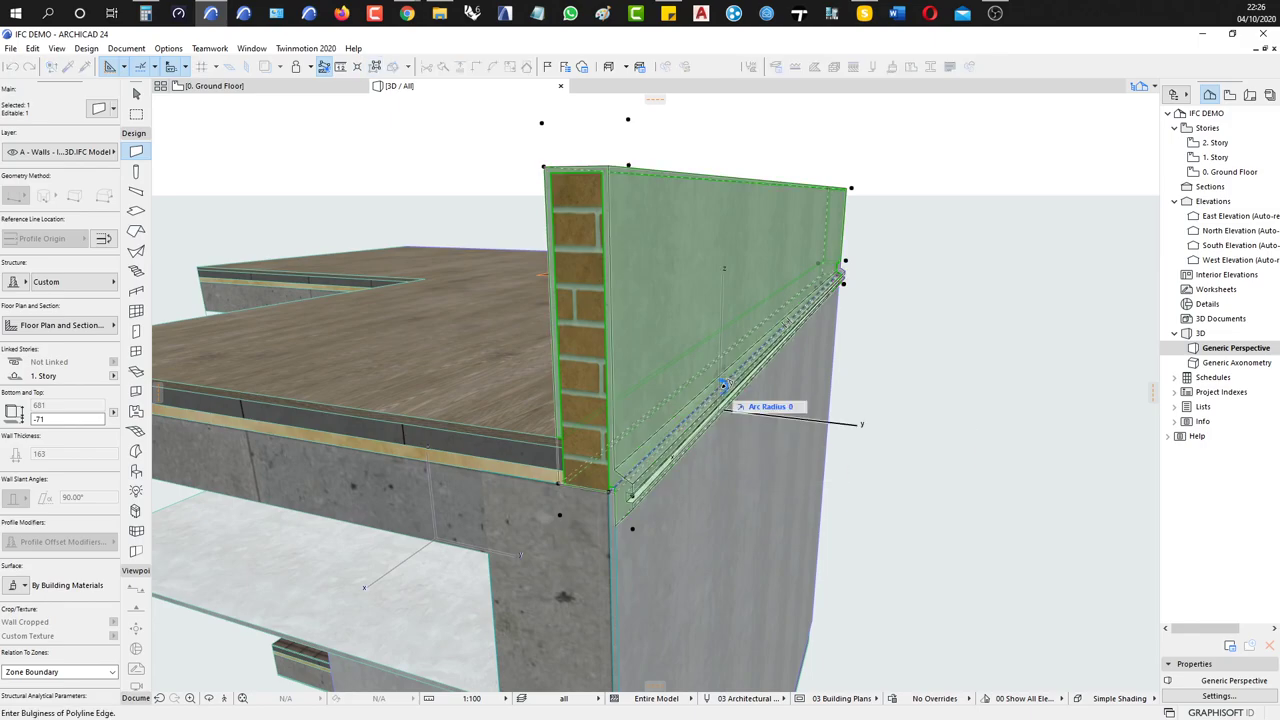
left_click(1036, 449)
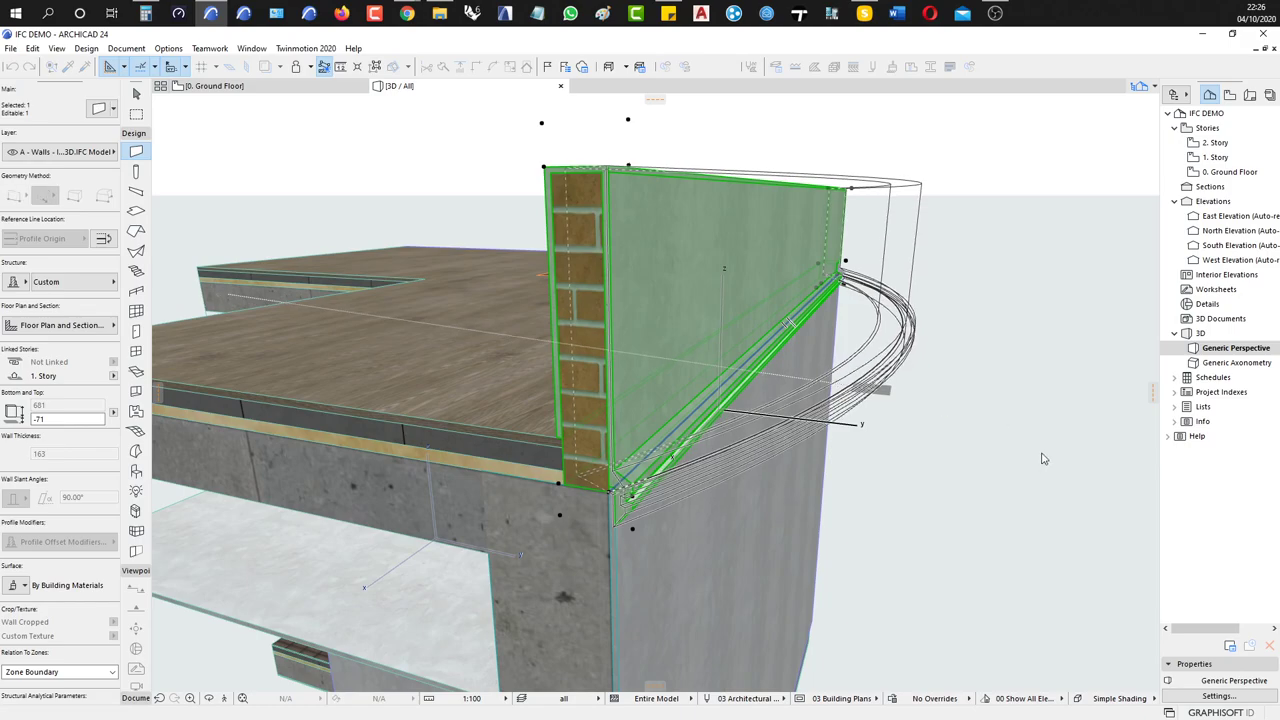
Try elevating the curved parapet wall on the upper slab's edge, and undo the elevation
key("Escape")
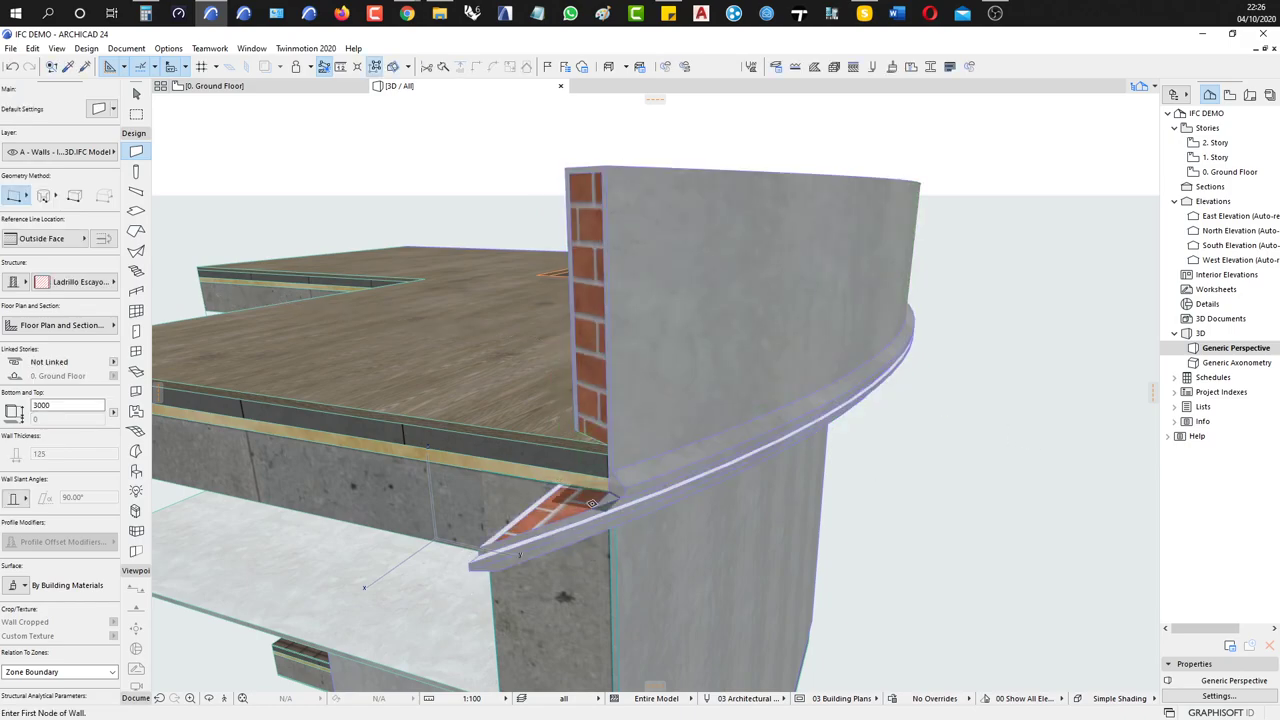
middle_click_drag(941, 453, 691, 400, "shift")
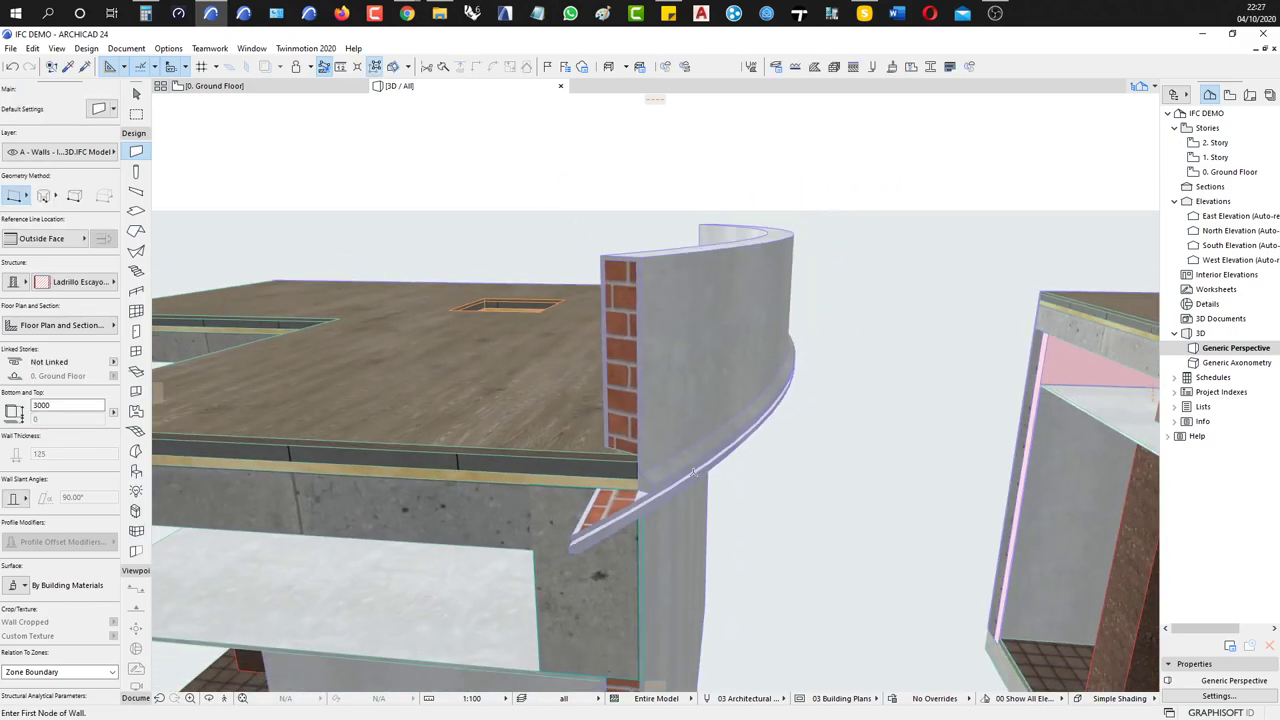
left_click(712, 398)
key("ctrl+9")
key("Return")
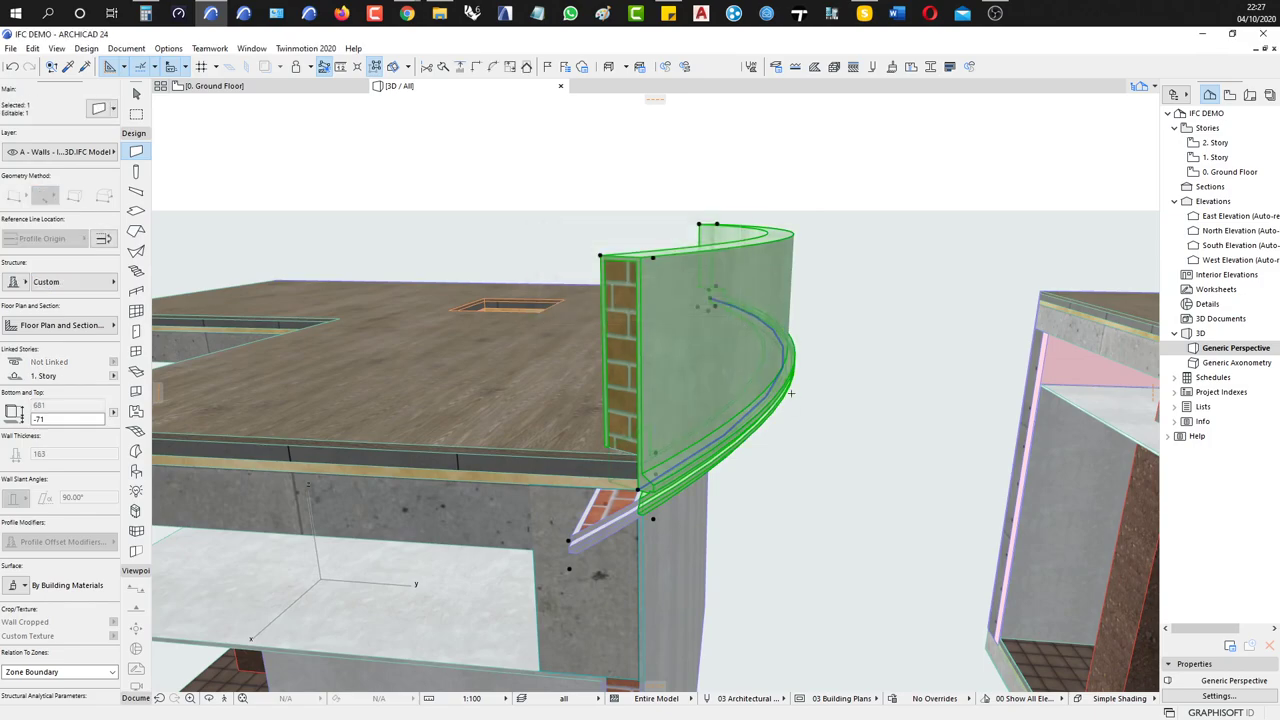
key("ctrl+z")
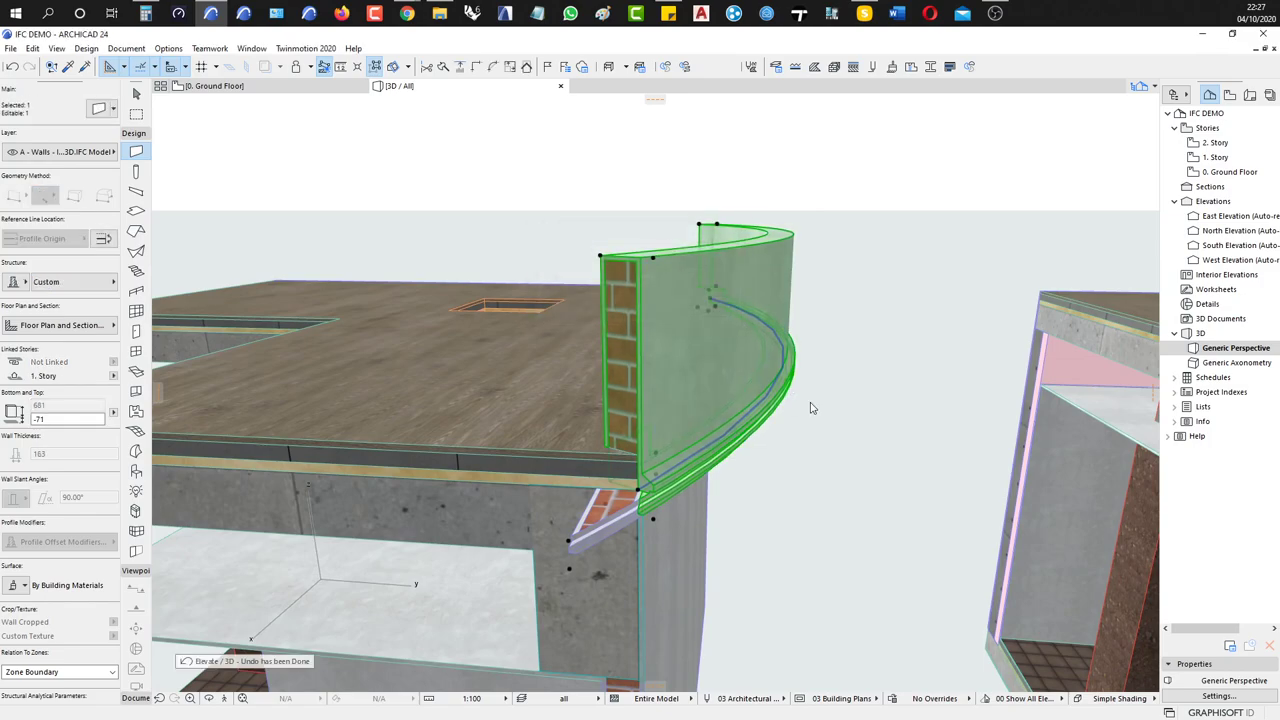
Elevate the curved parapet wall by 100 and check how its profile meets the slab edge
key("ctrl+9")
type("100")
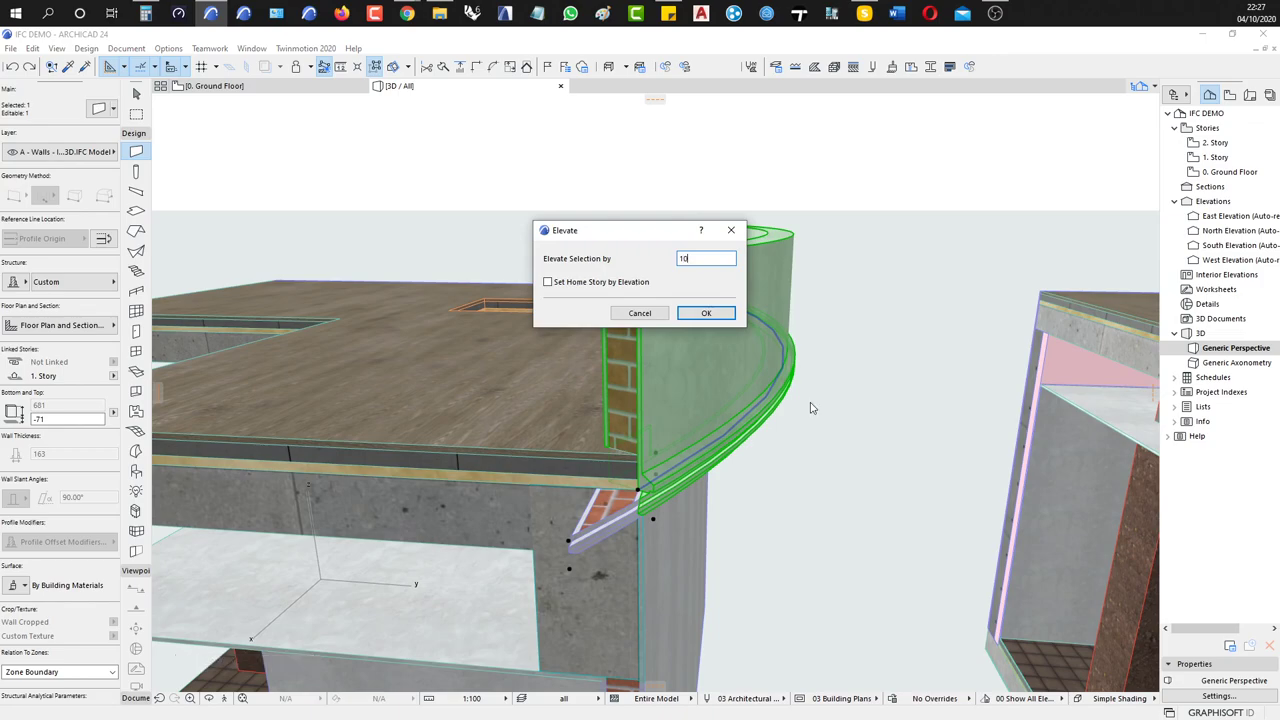
key("Return")
scroll(678, 441, "up", 5)
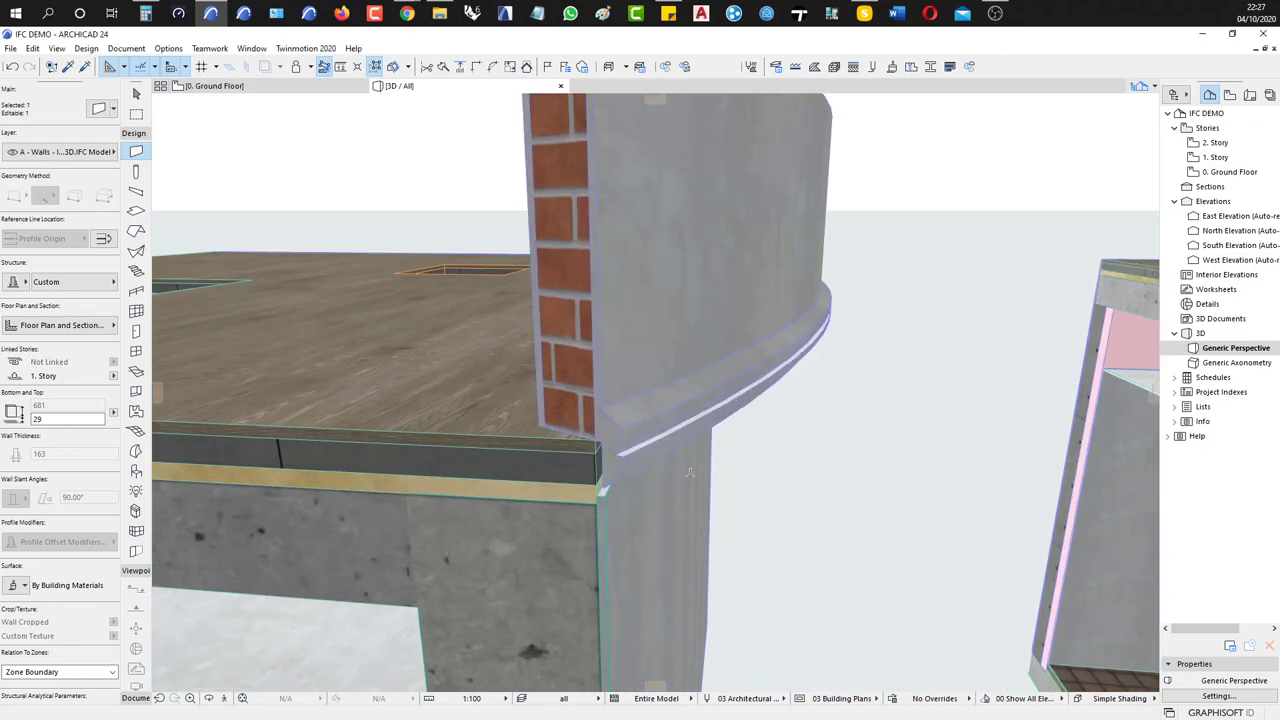
middle_click_drag(678, 441, 650, 474, "shift")
Undo the parapet wall's elevation and its curving
key("ctrl+z")
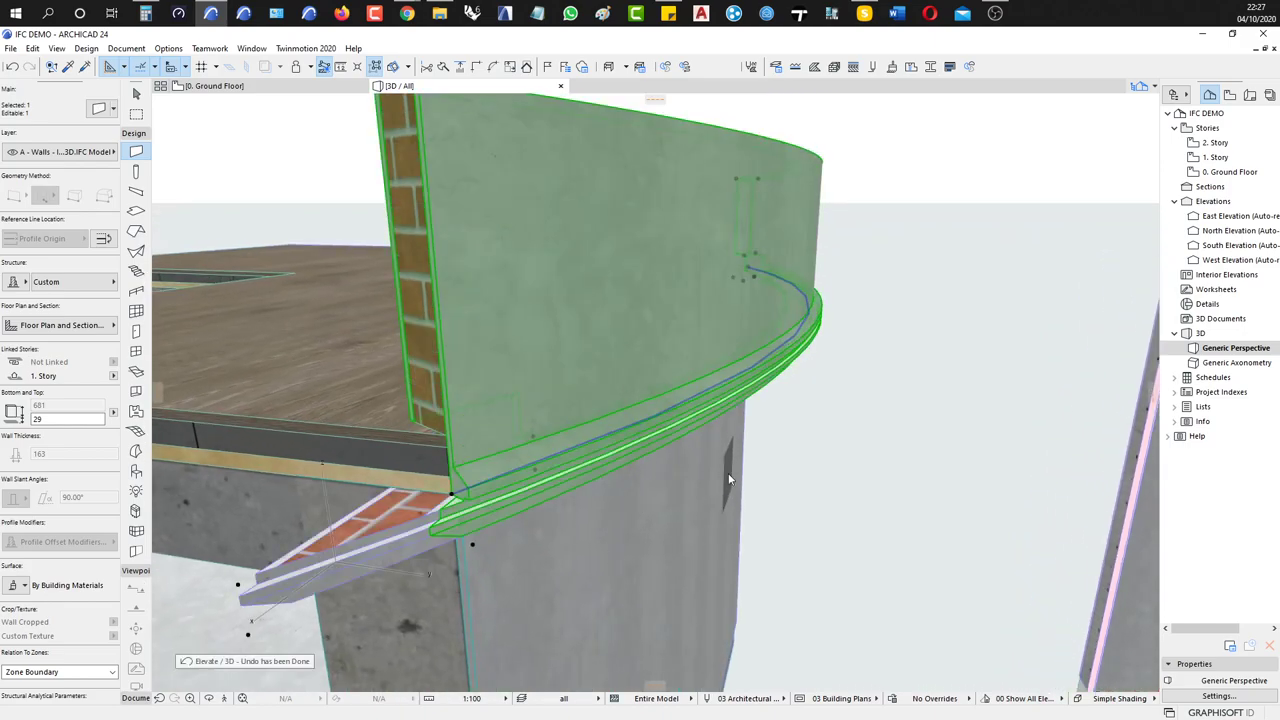
key("Escape")
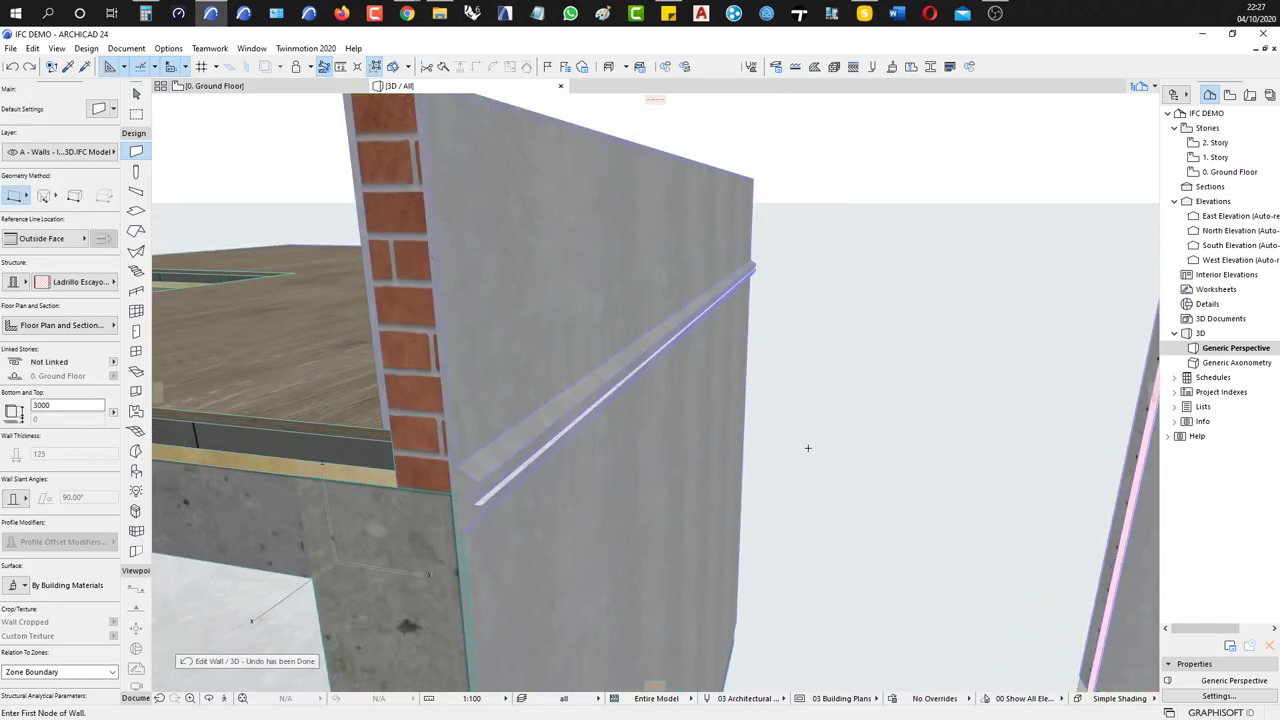
Compare the three building models side by side and inspect the plasterboard lining object in the green-outlined model
scroll(806, 449, "down", 6)
scroll(806, 449, "down", 2)
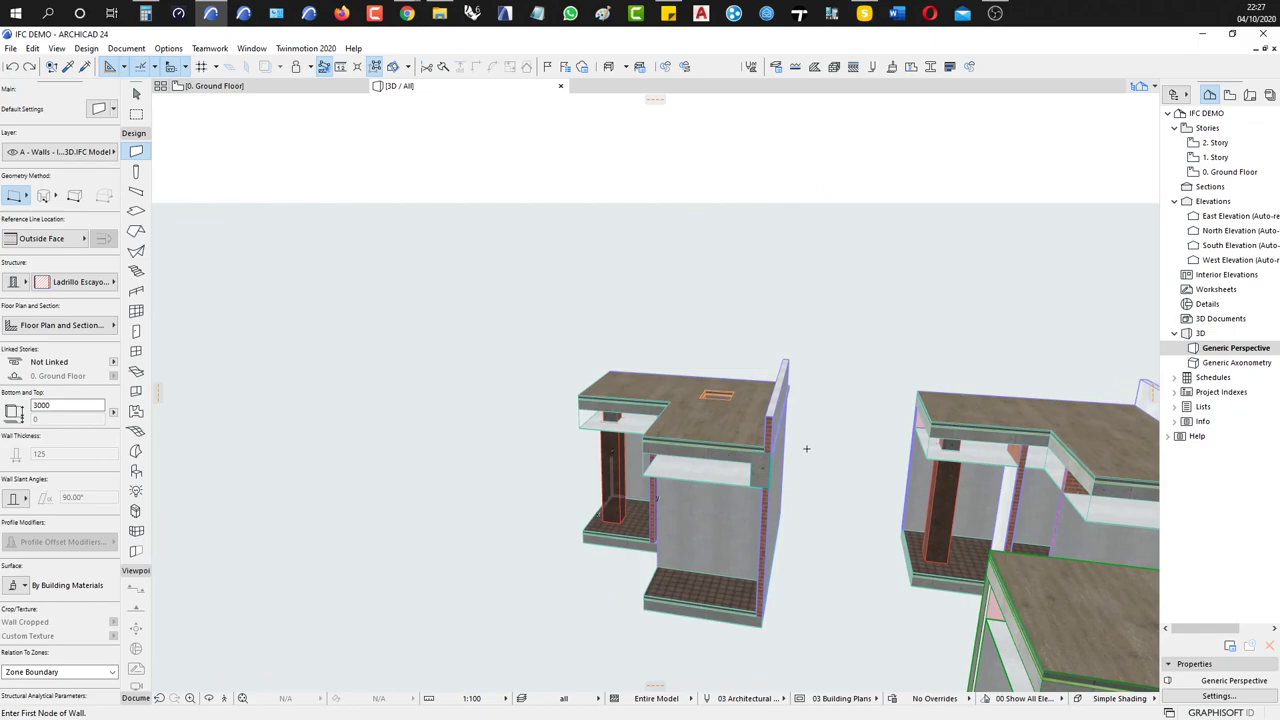
middle_click_drag(814, 511, 726, 434)
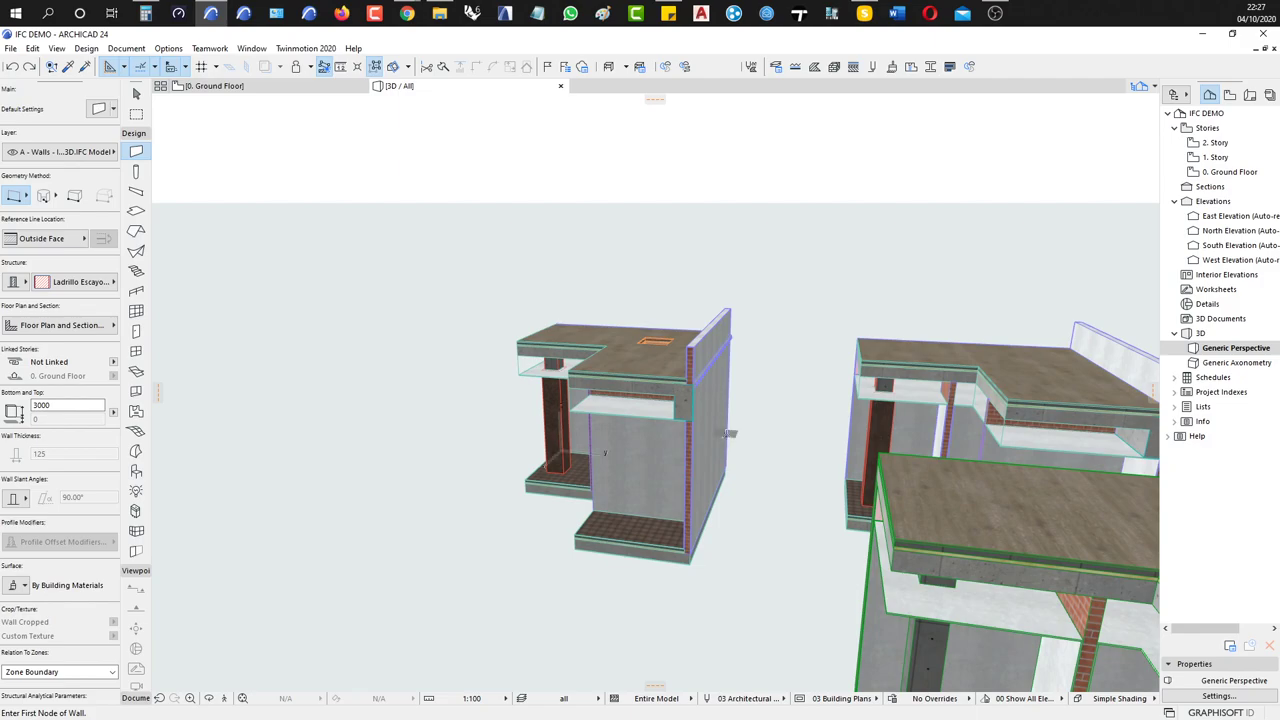
scroll(840, 485, "down", 2)
scroll(923, 511, "down", 5)
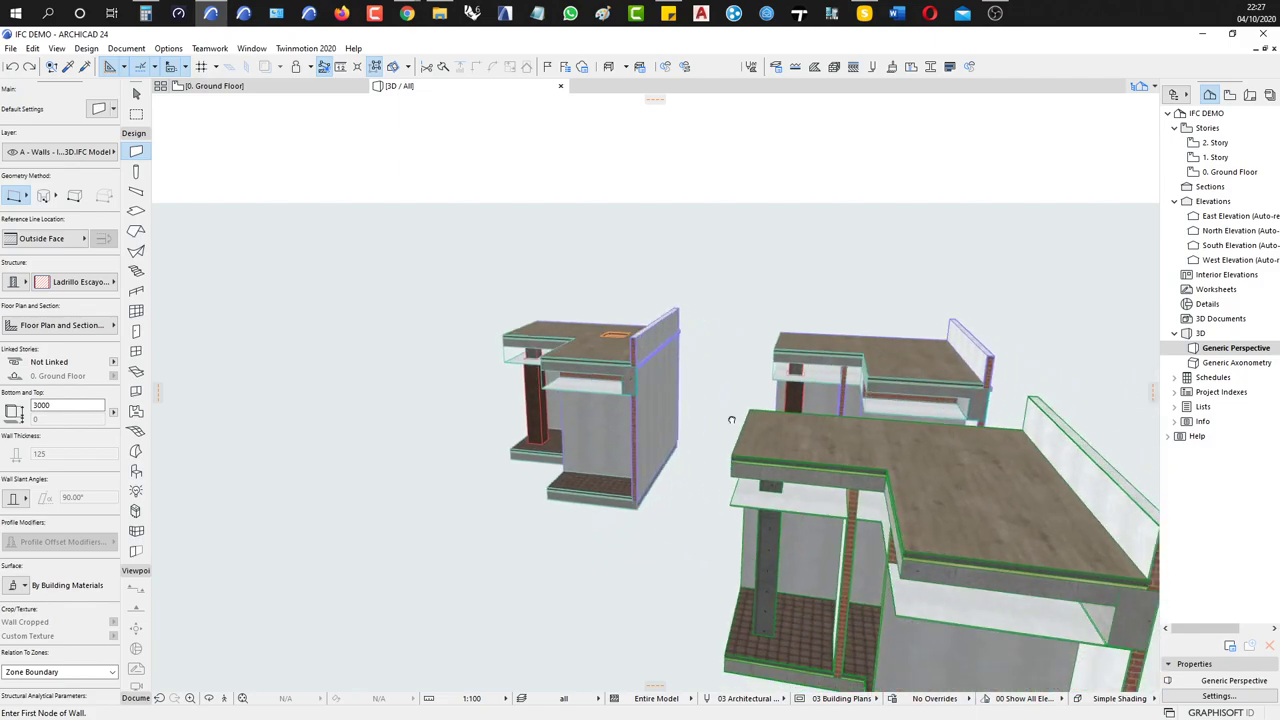
middle_click_drag(990, 460, 942, 440, "shift")
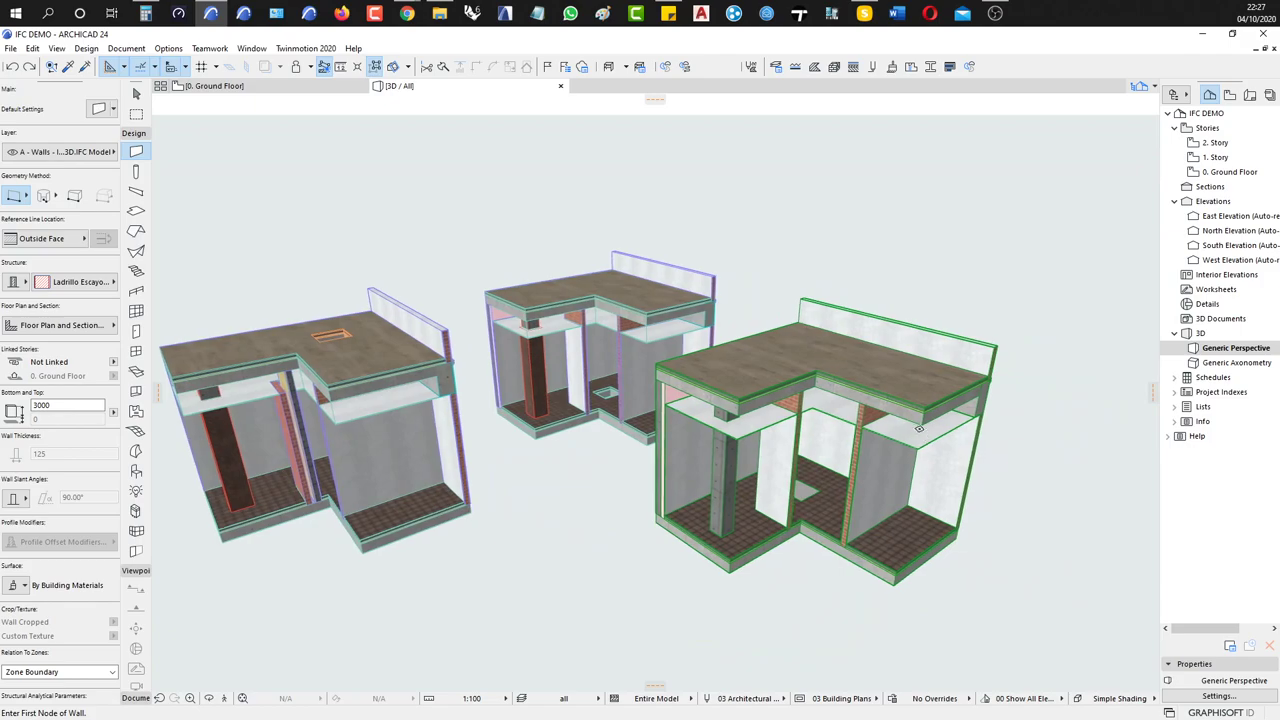
scroll(650, 519, "up", 6)
middle_click_drag(650, 519, 625, 507, "shift")
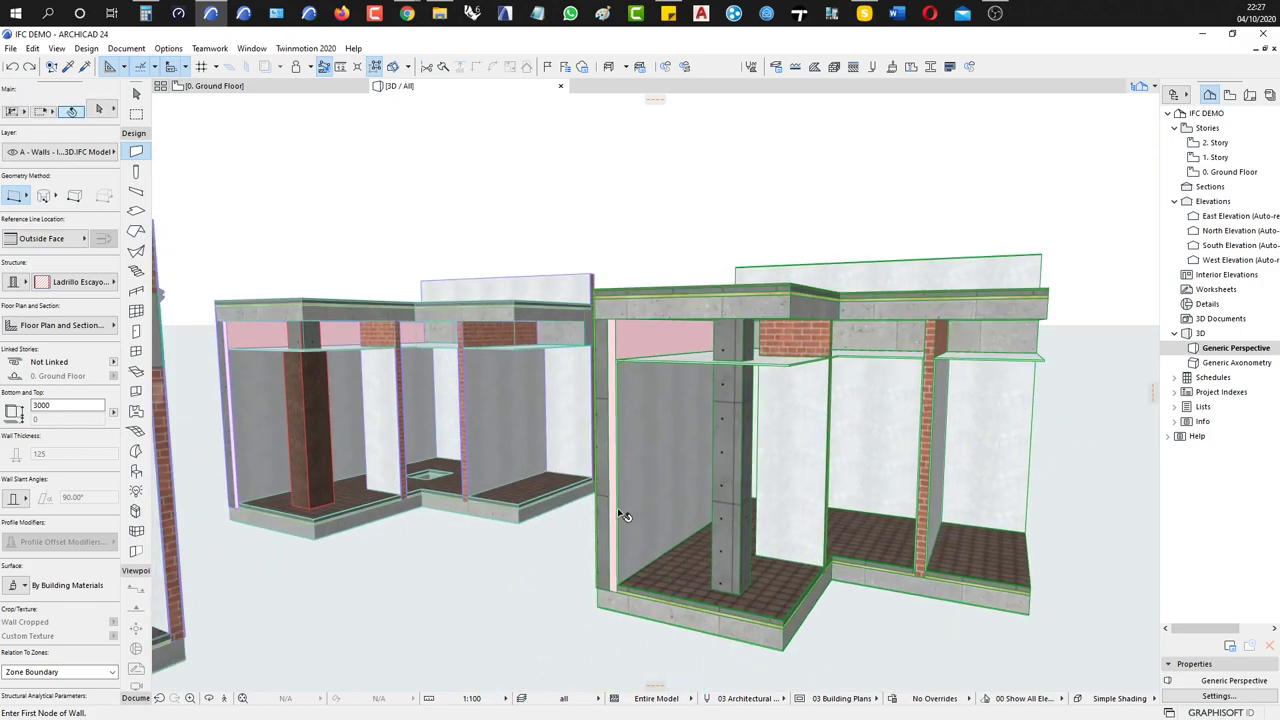
left_click(654, 541)
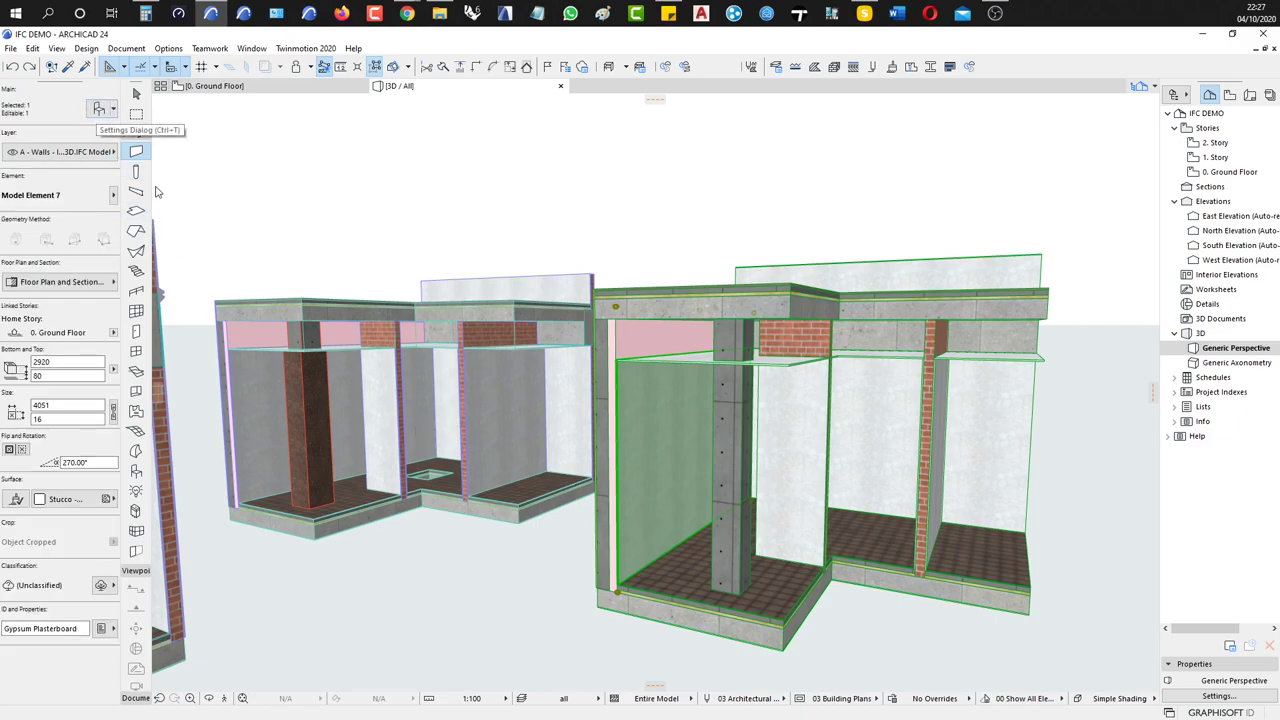
key("Escape")
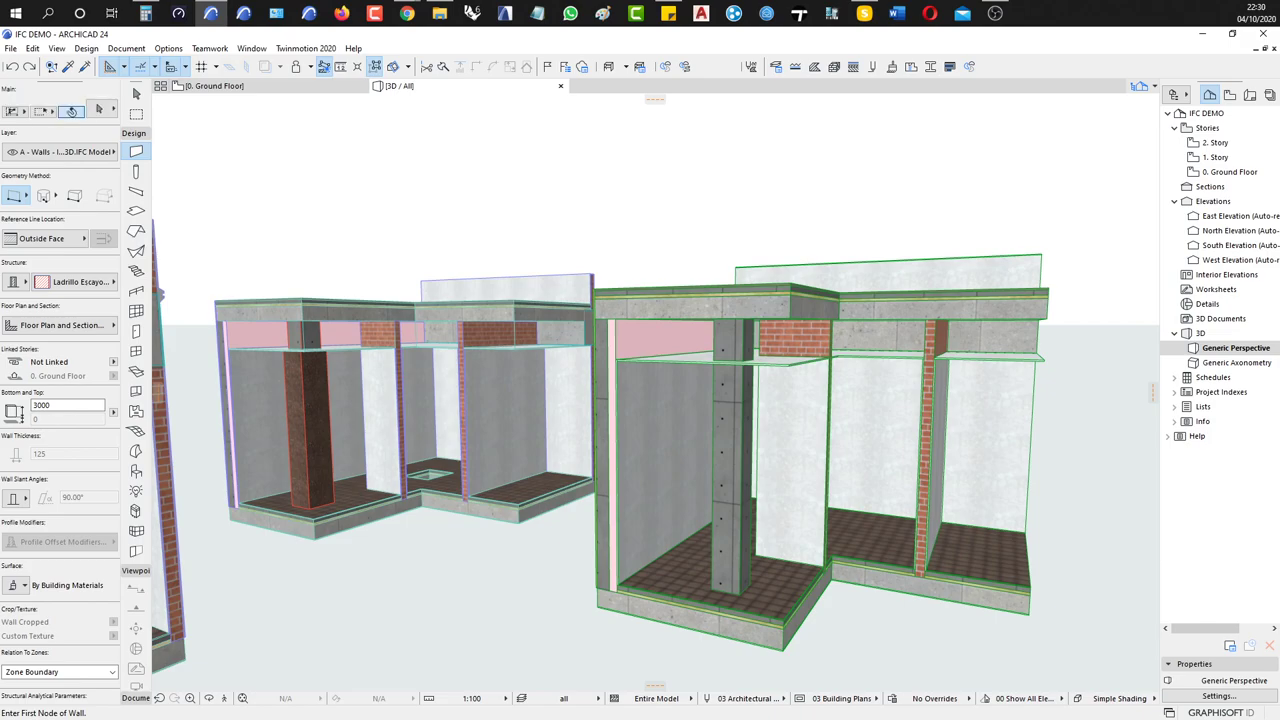
mouse_move(880, 538)
middle_mouse_down("shift")
mouse_move(833, 528)
mouse_move(766, 563)
mouse_move(817, 583)
middle_mouse_up("shift")
scroll(833, 528, "down", 4)
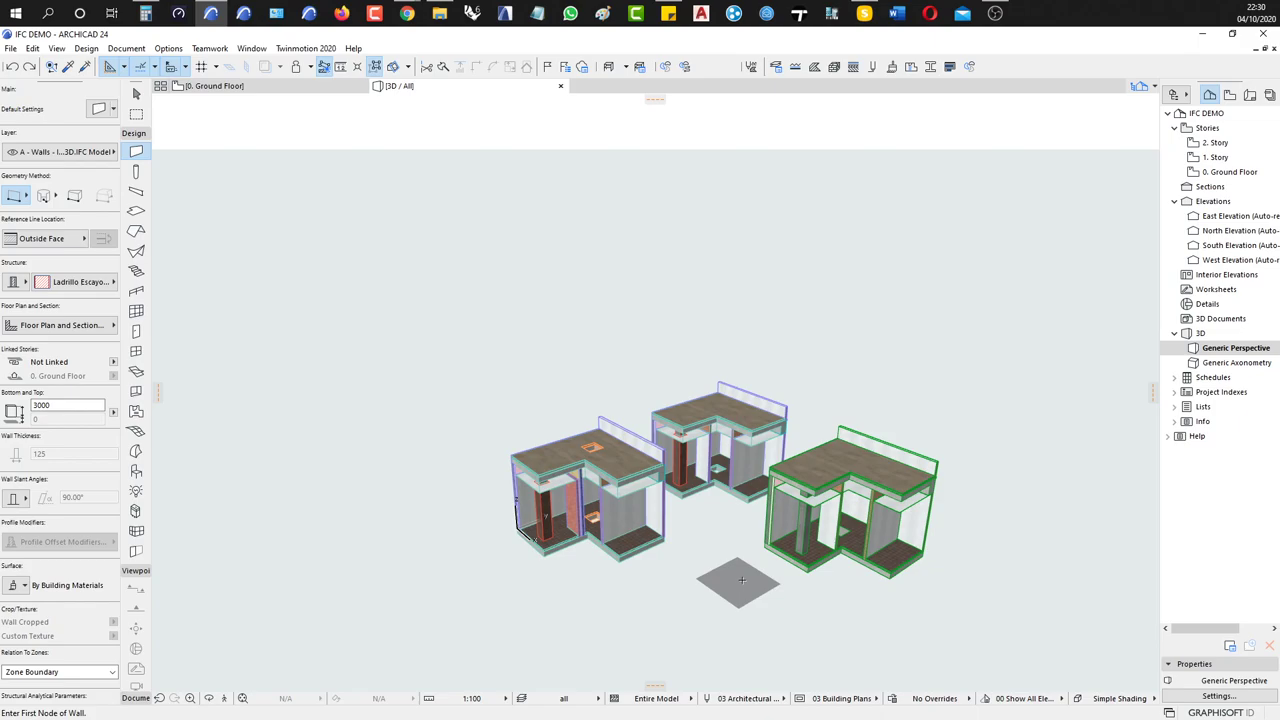
scroll(752, 583, "up", 4)
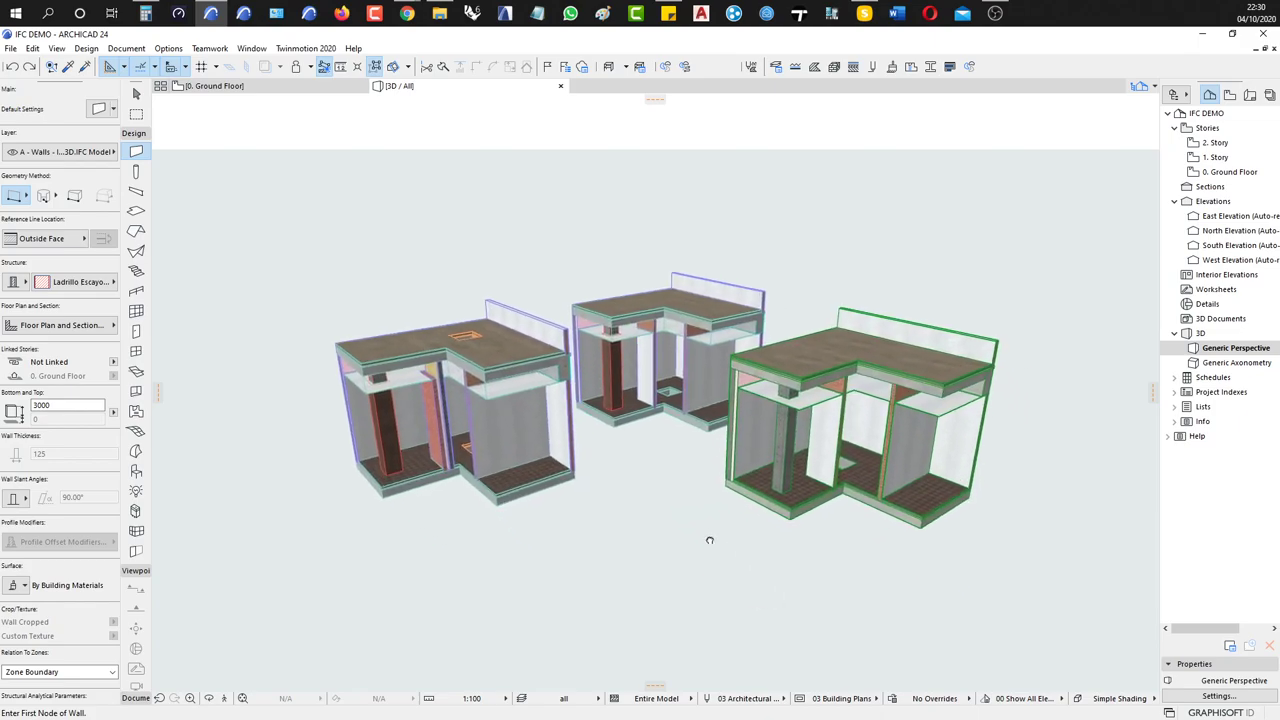
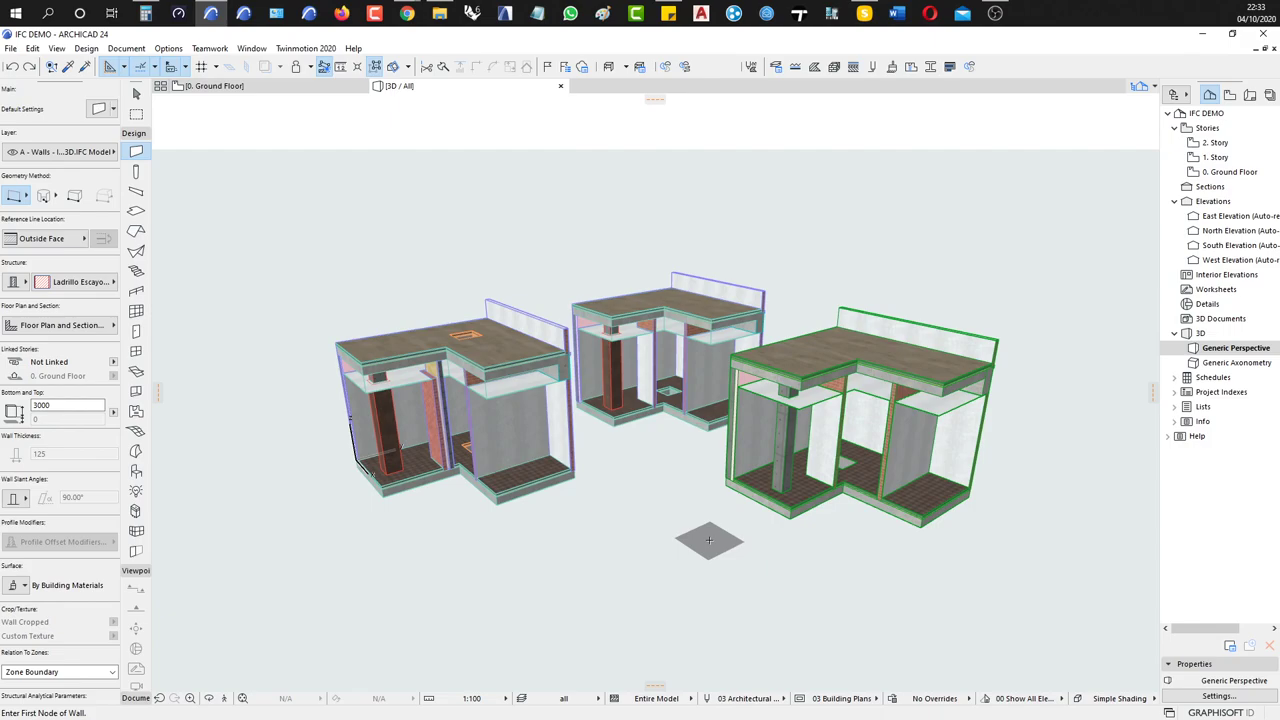
Frame the middle building model and switch the partial structure display to Without Finishes, then to Core Only
scroll(709, 541, "up", 5)
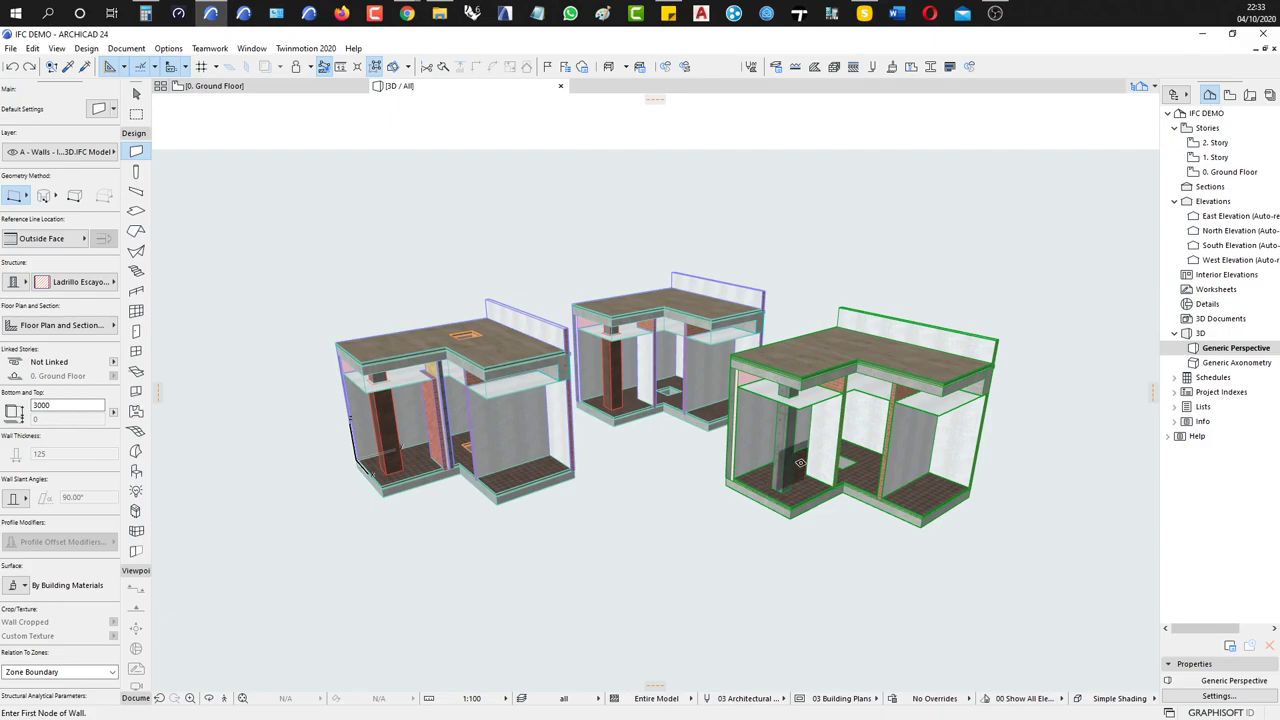
middle_click_drag(740, 543, 810, 546, "shift")
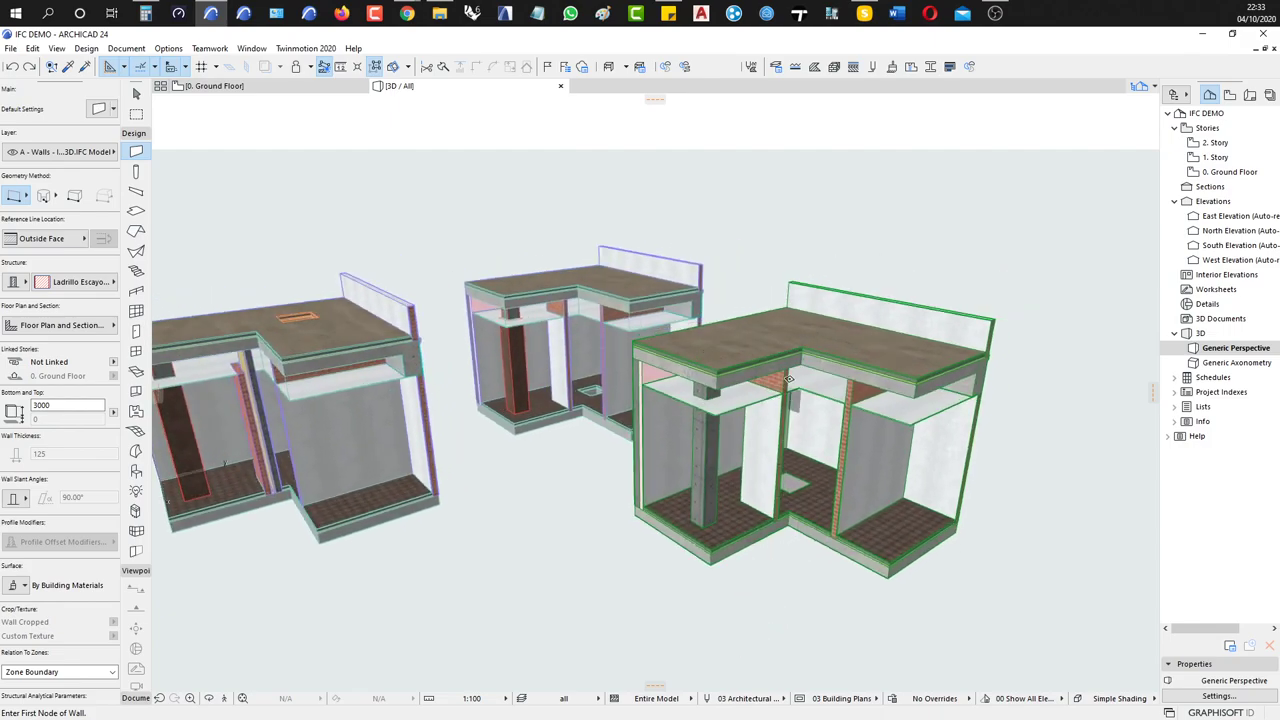
scroll(790, 400, "up", 2)
middle_click_drag(790, 437, 427, 304, "shift")
scroll(427, 304, "up", 8)
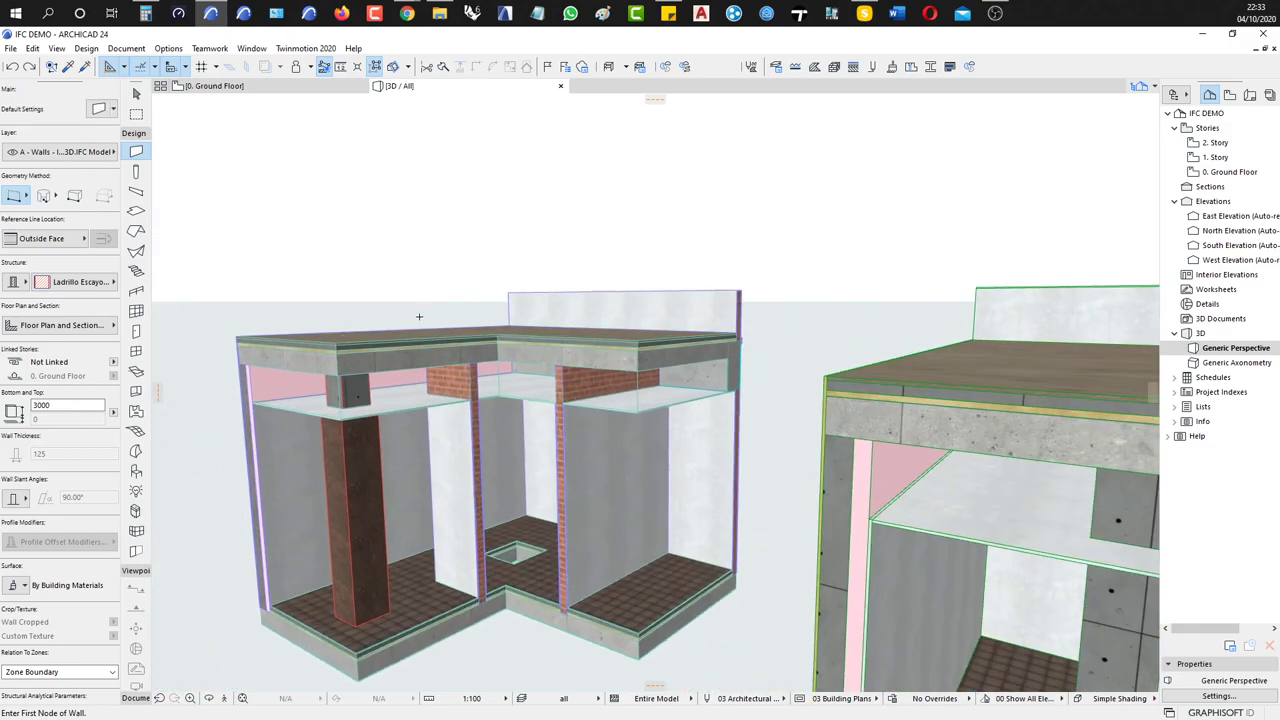
scroll(564, 348, "down", 2)
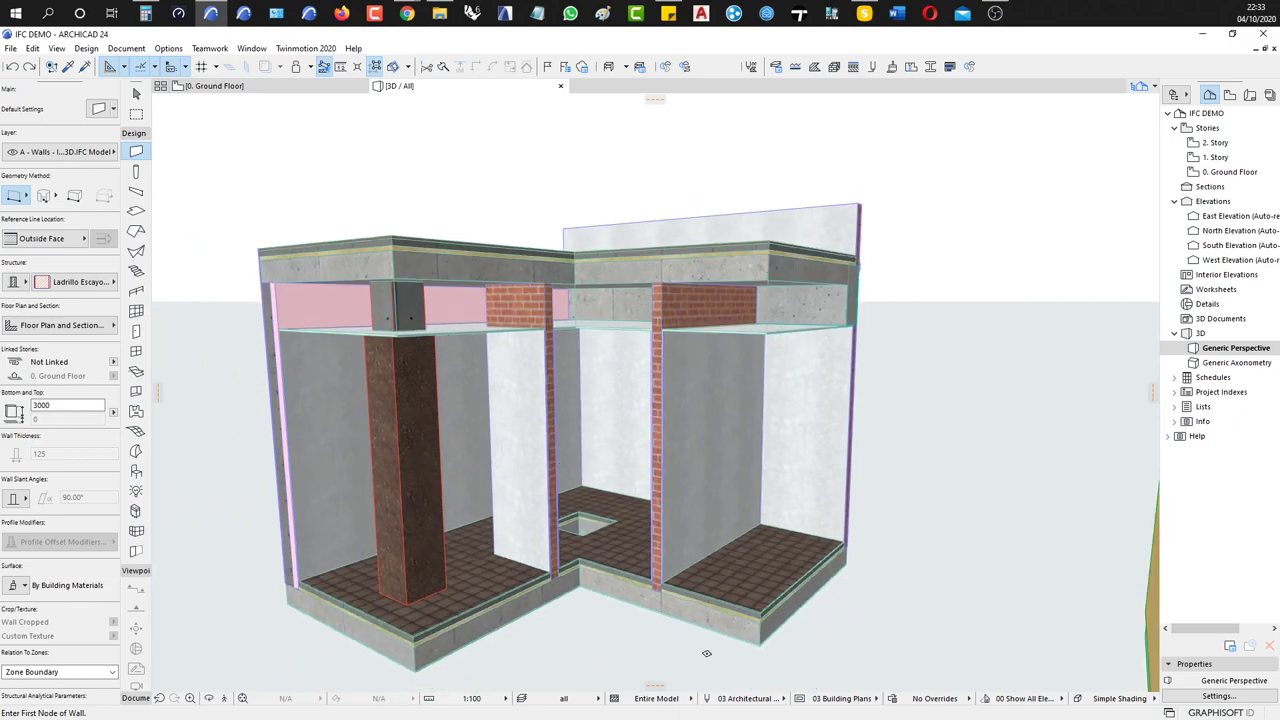
left_click(676, 702)
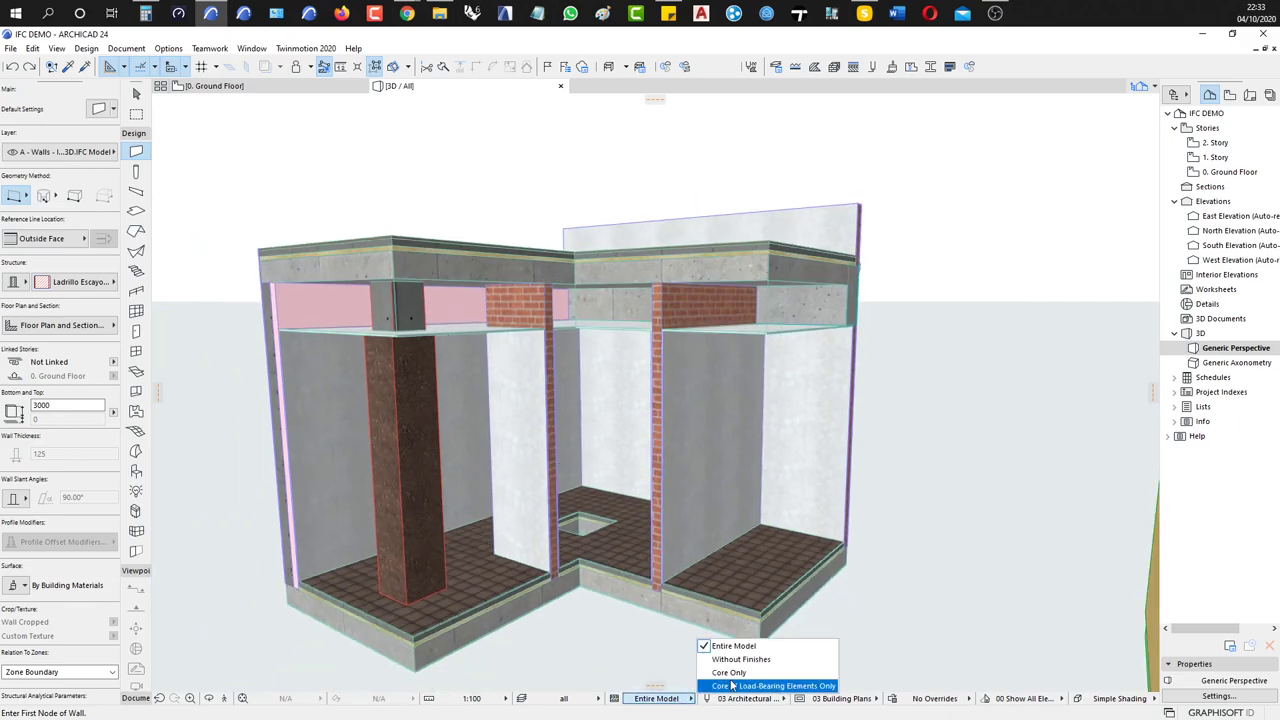
left_click(754, 662)
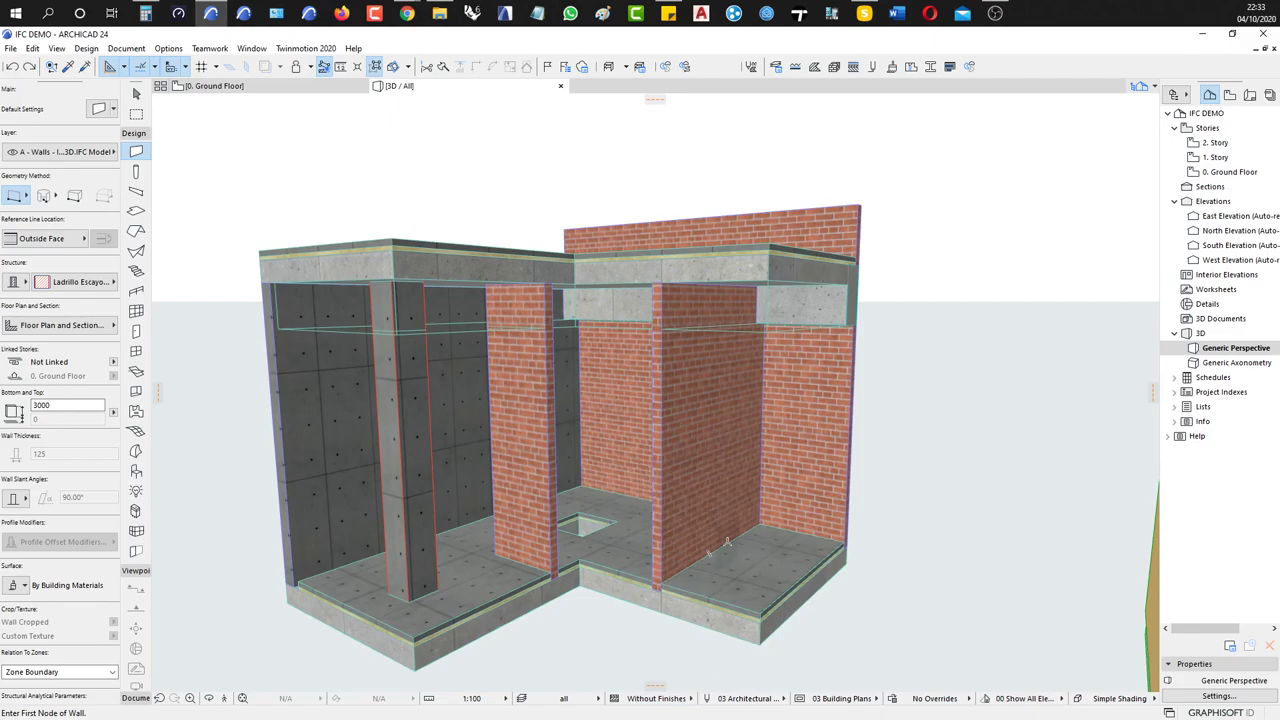
left_click(656, 698)
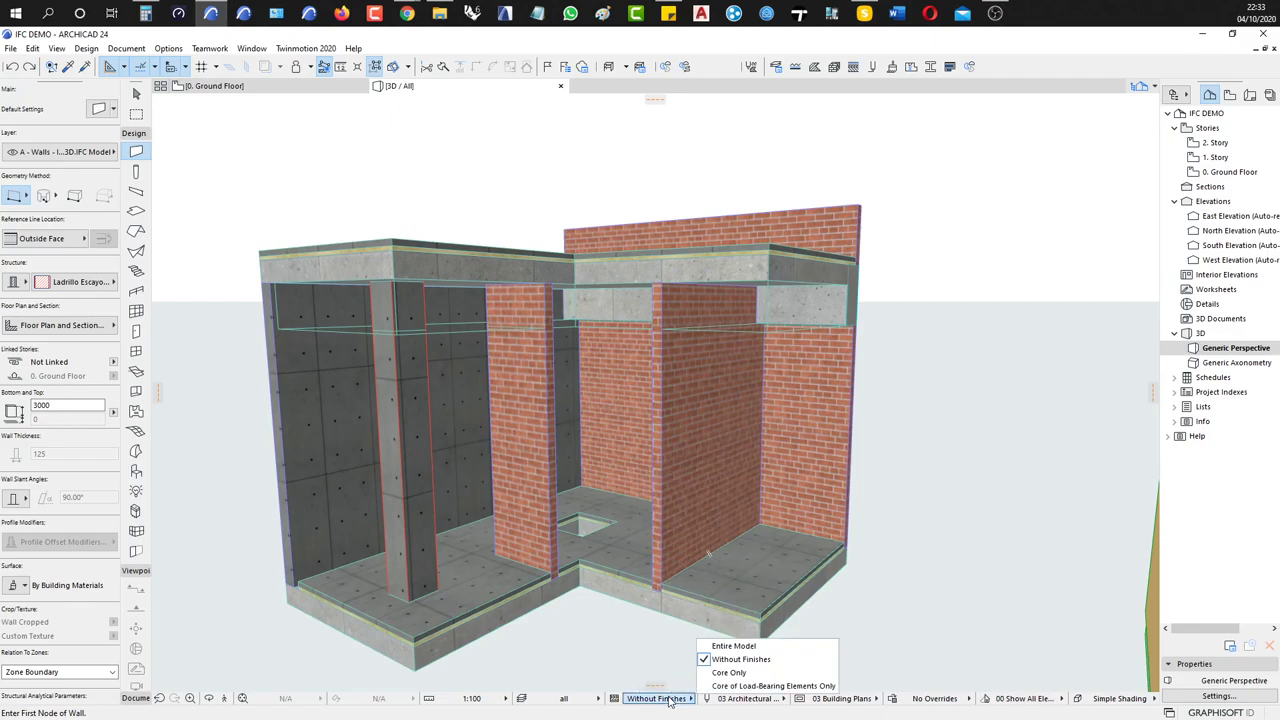
left_click(728, 673)
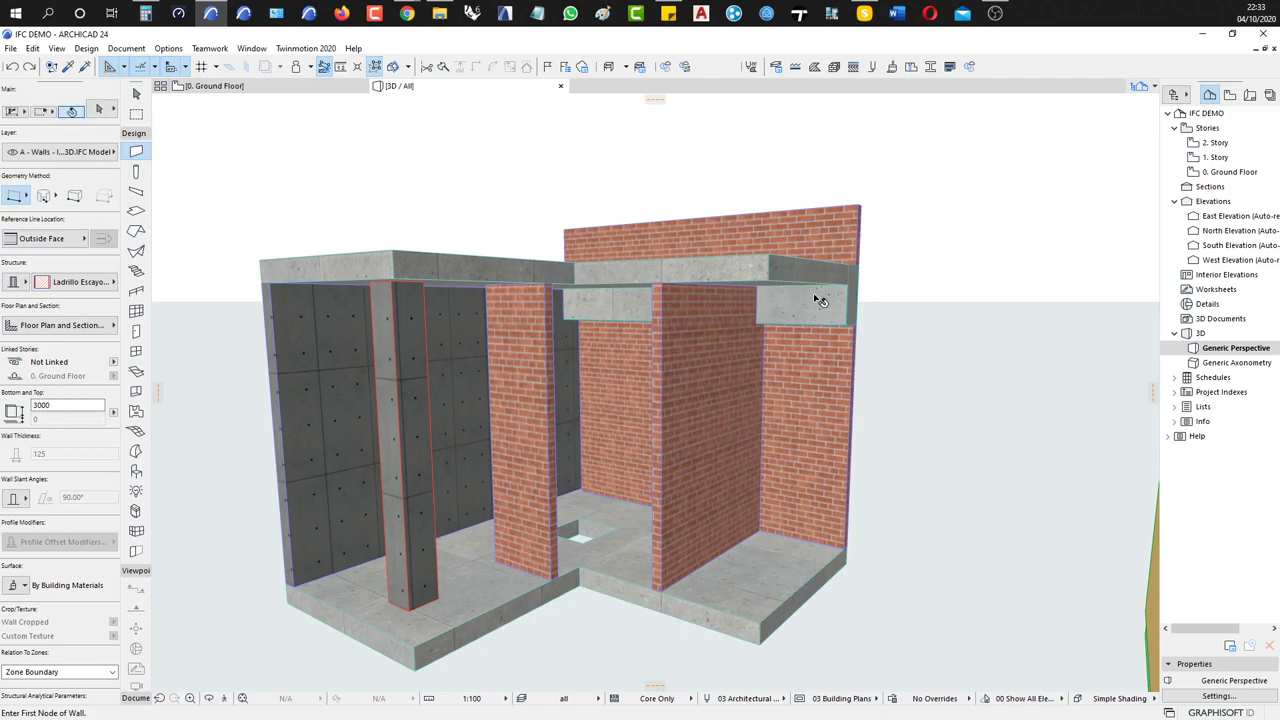
Set the structural function of the middle model's beam, column, concrete wall and both slabs to Load-Bearing Element
left_click(647, 272, "shift")
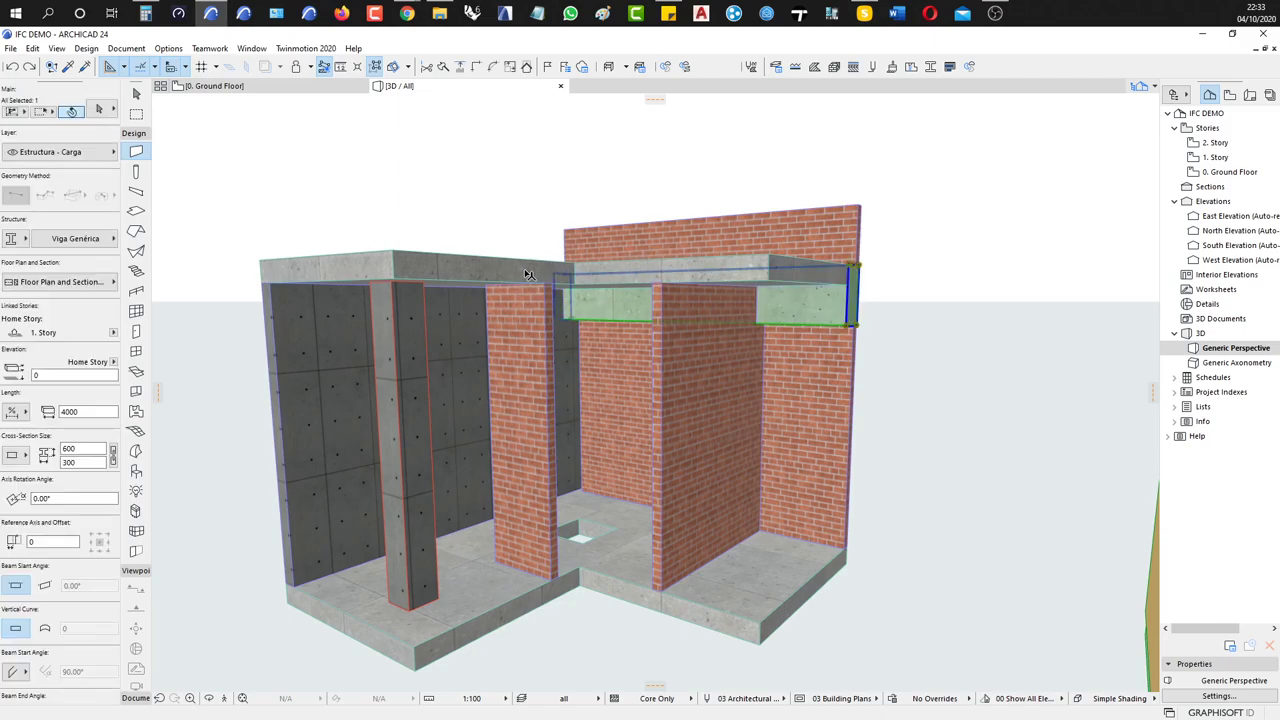
left_click(448, 270, "shift")
left_click(421, 444, "shift")
left_click(466, 545, "shift")
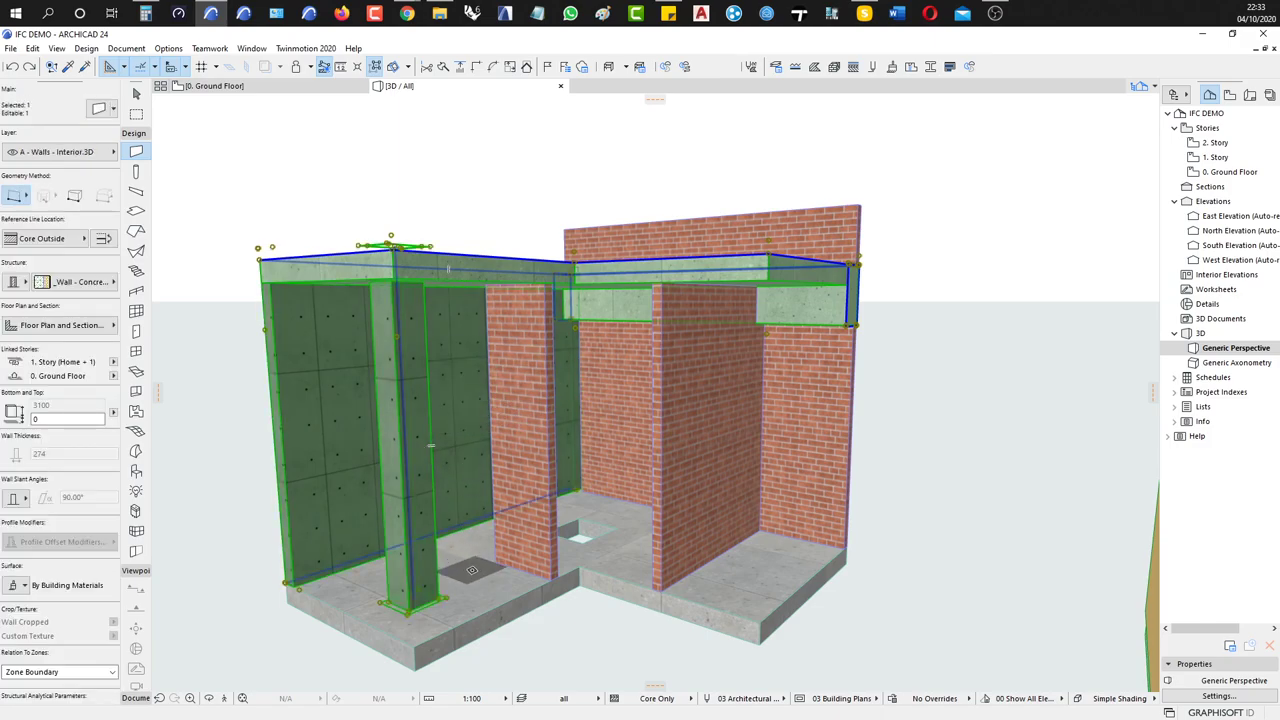
left_click(478, 576, "shift")
key("s")
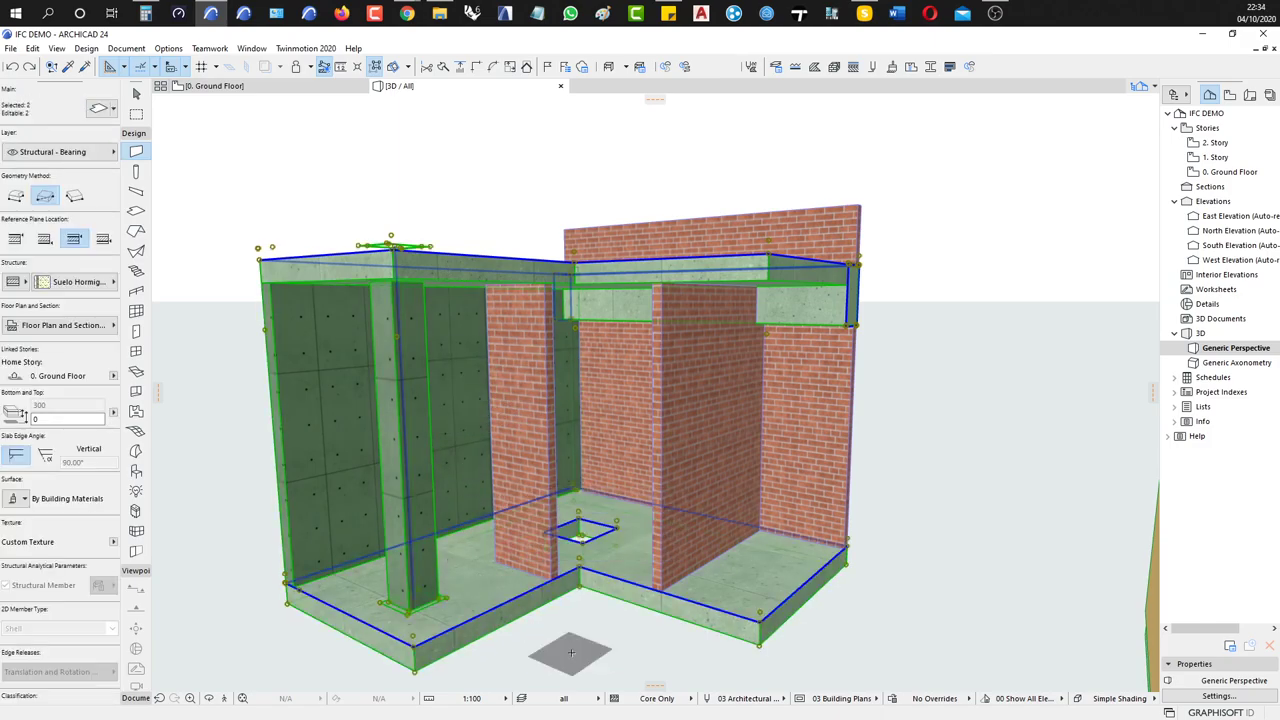
key("w")
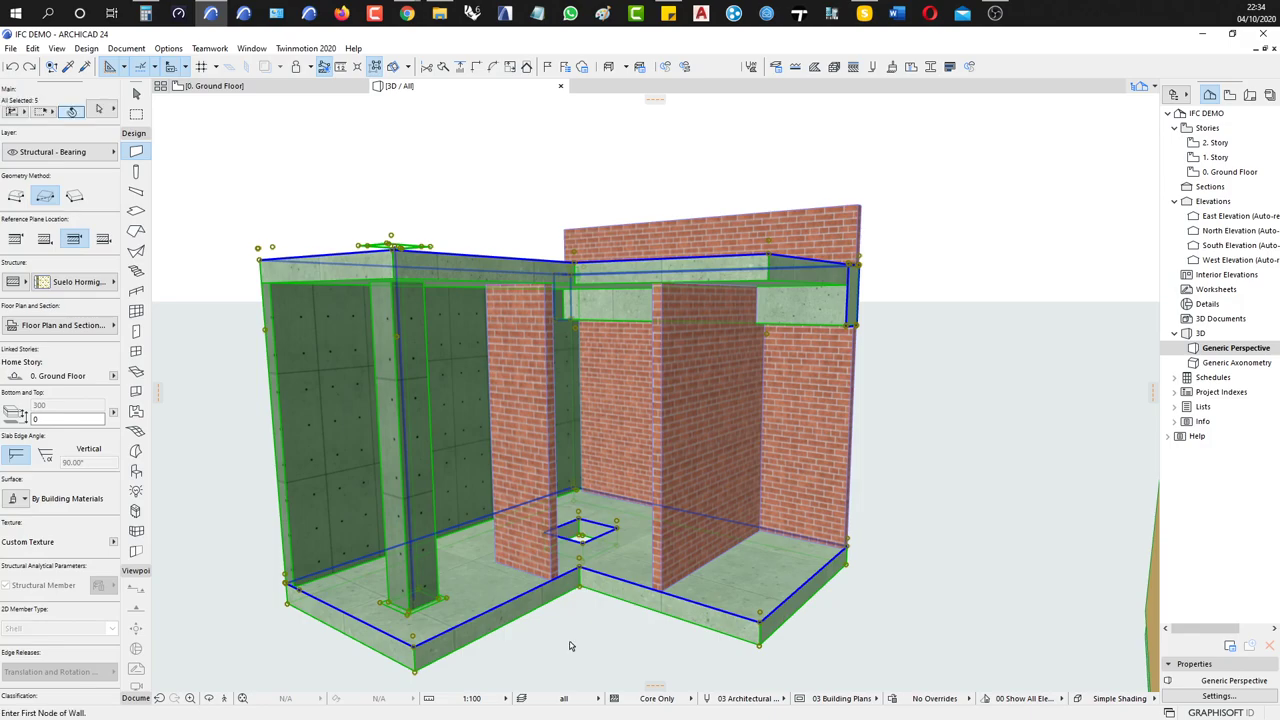
key("ctrl+t")
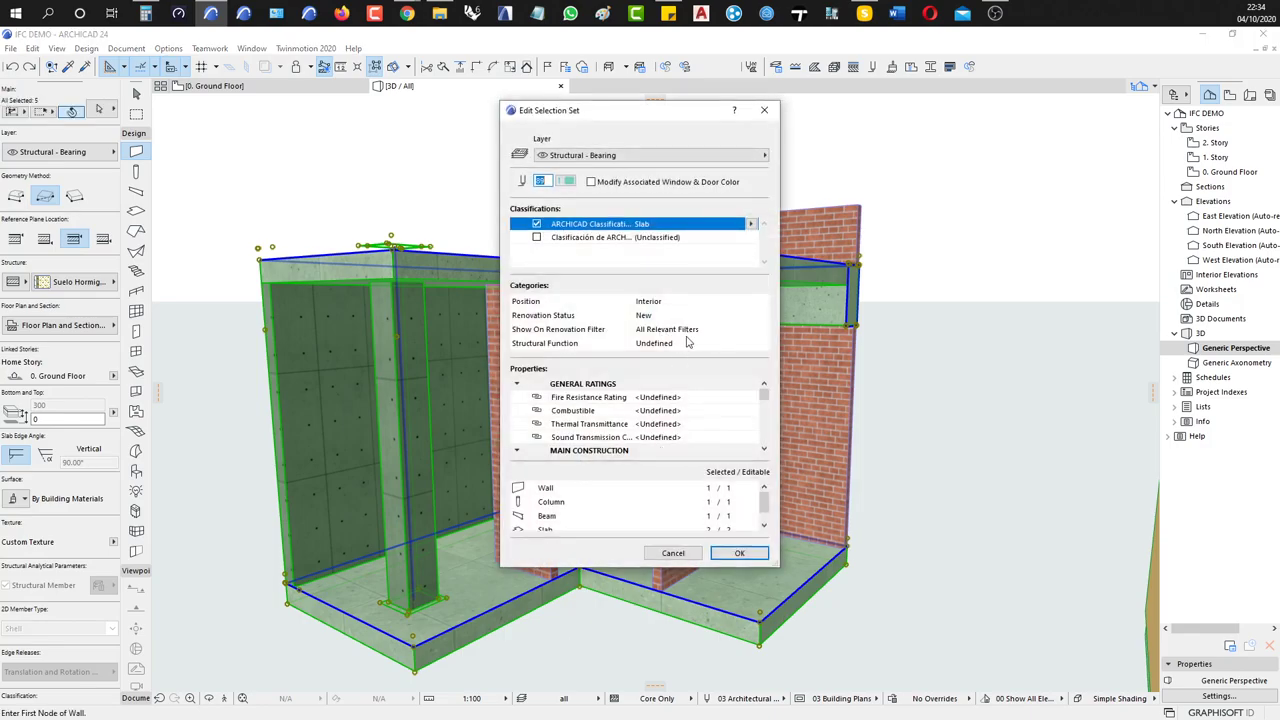
left_click(745, 343)
left_click(763, 343)
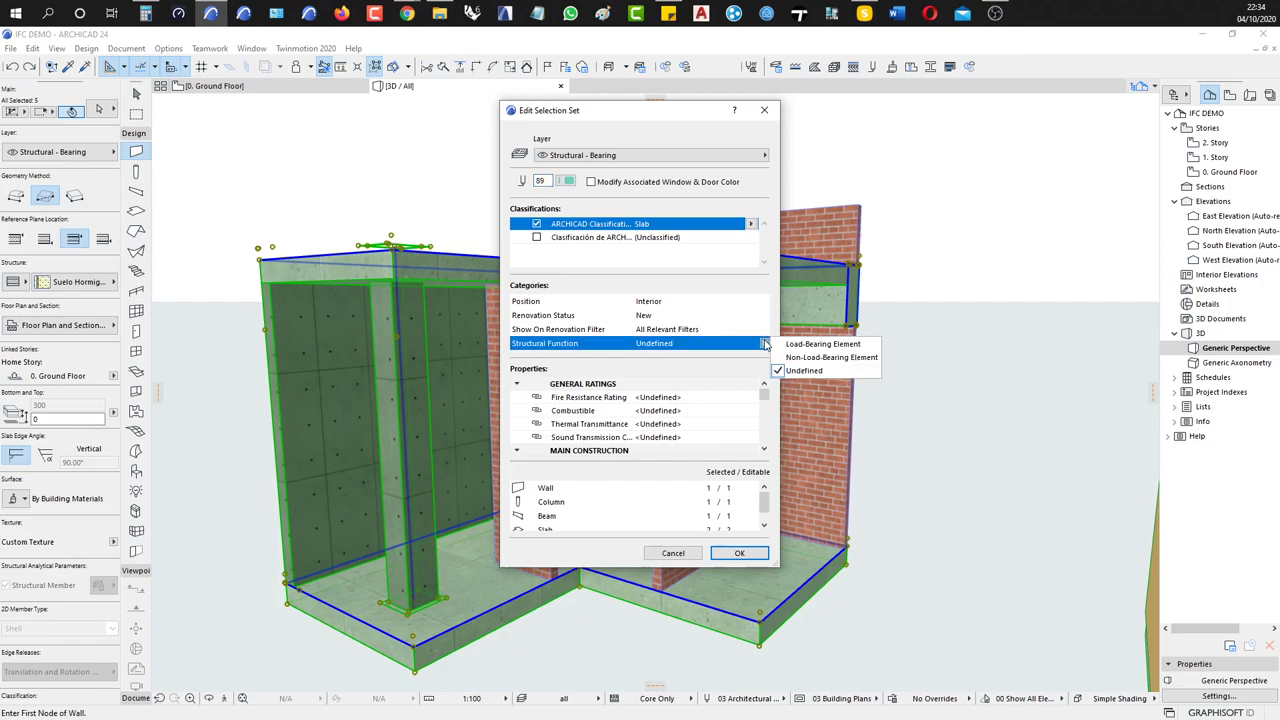
left_click(825, 345)
left_click(739, 553)
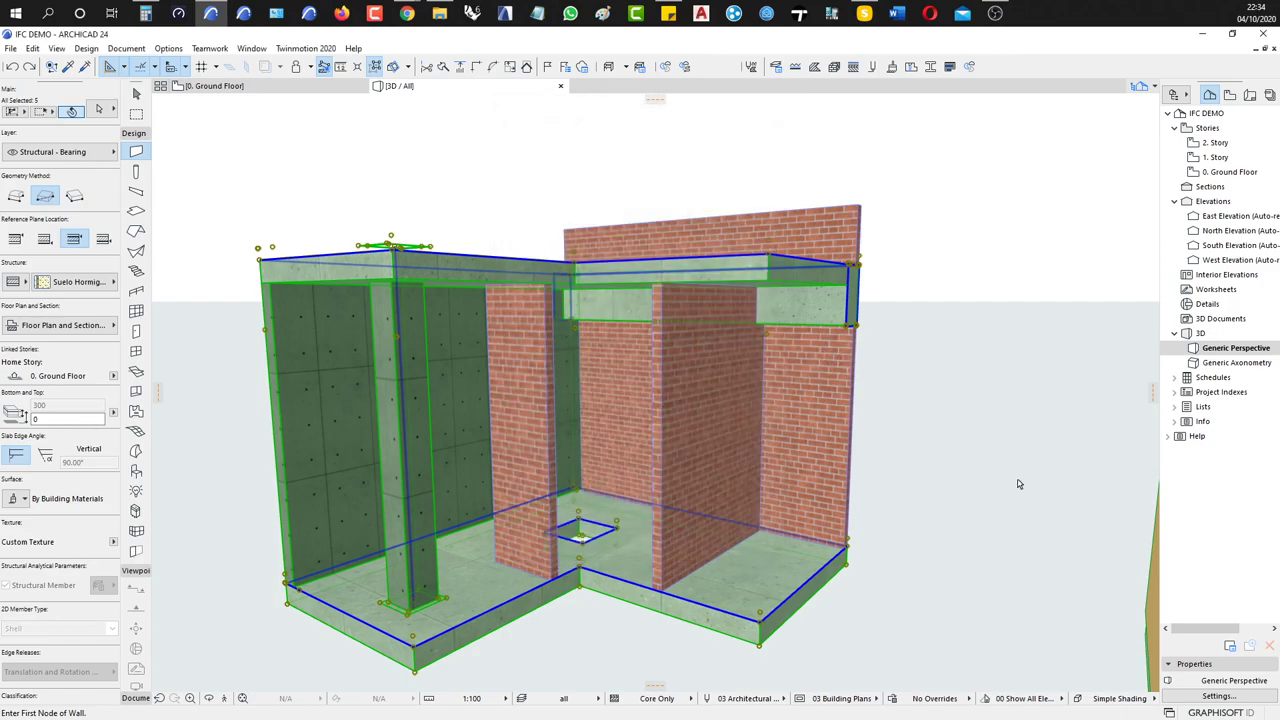
left_click(957, 370)
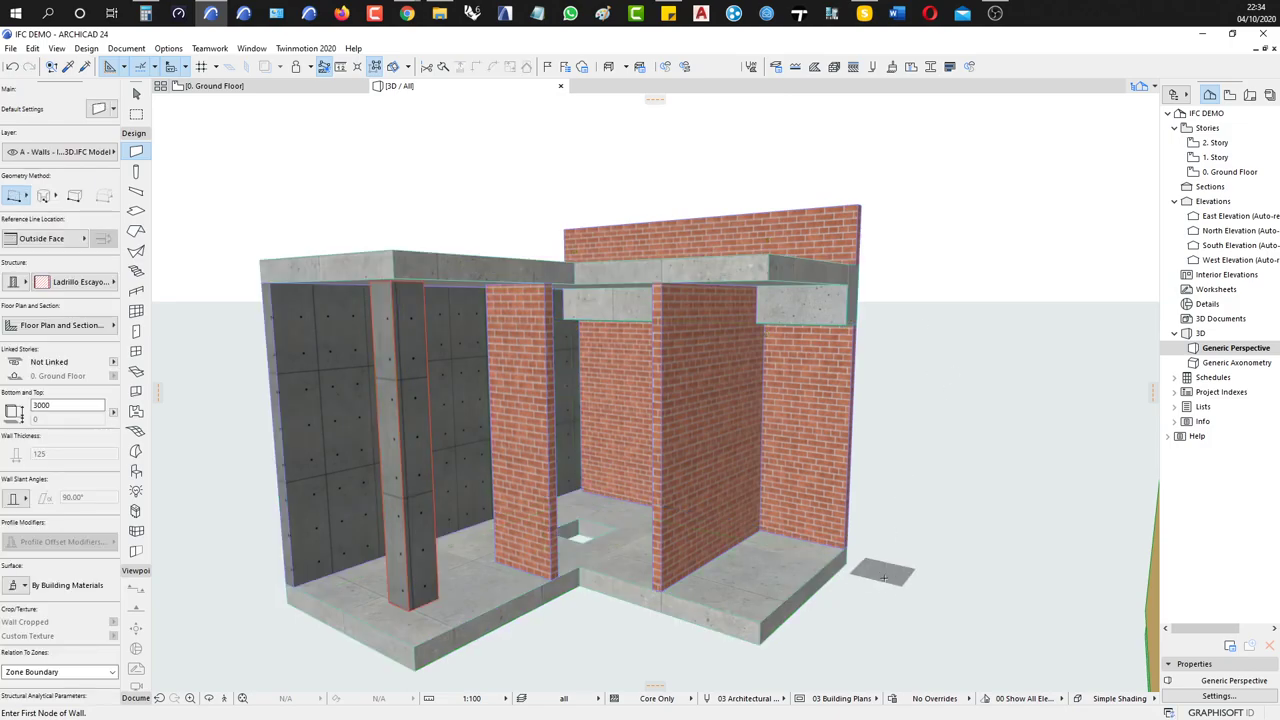
Switch the model's partial structure display to Core of Load-Bearing Elements Only
left_click(673, 703)
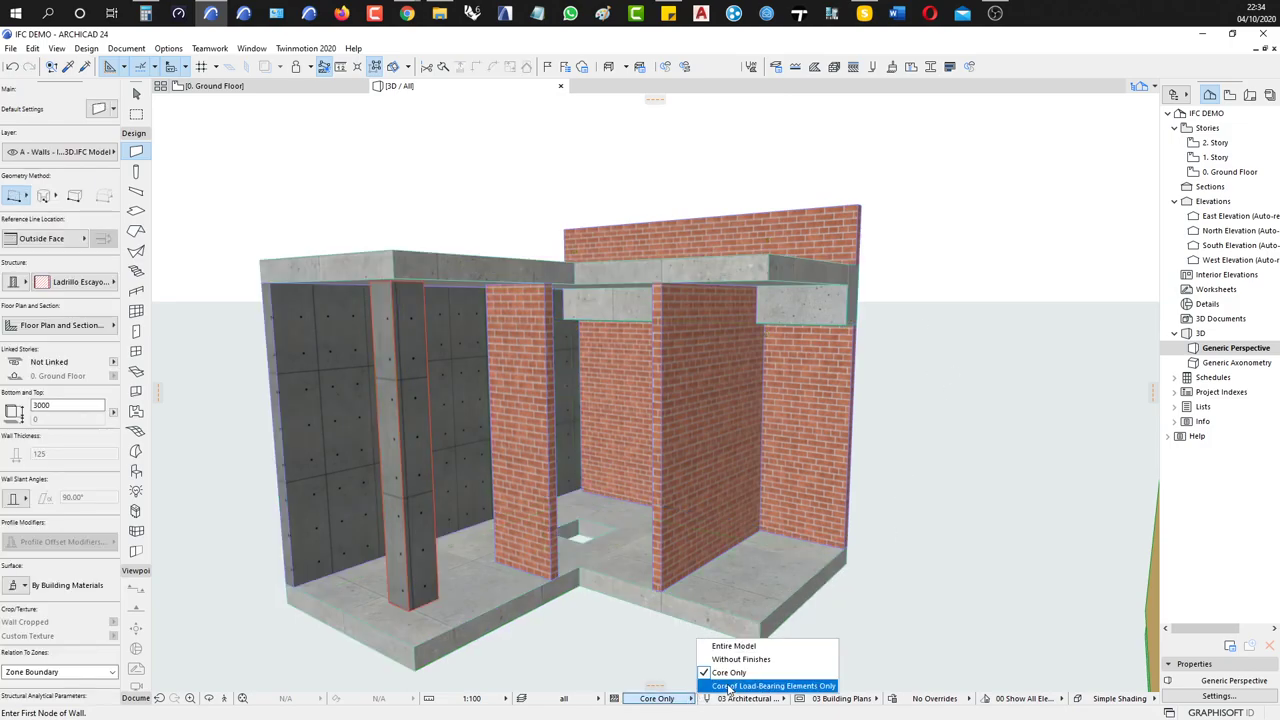
left_click(730, 690)
left_click(660, 698)
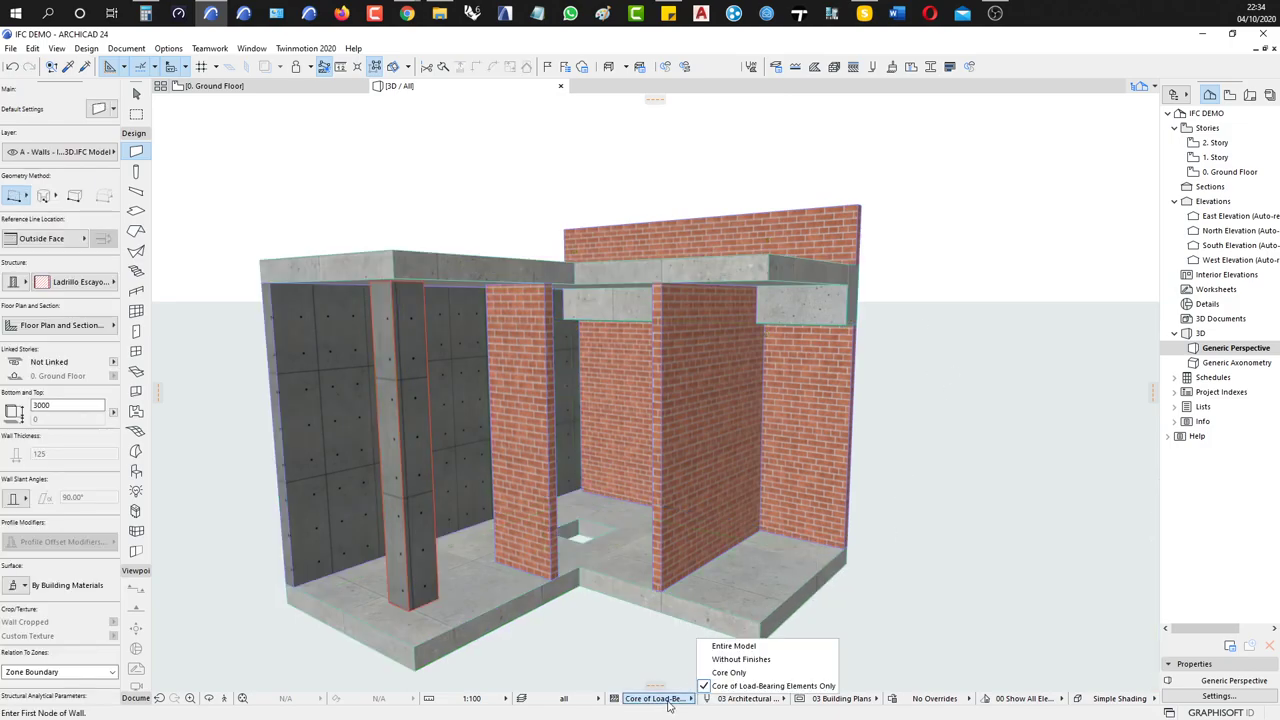
left_click(731, 689)
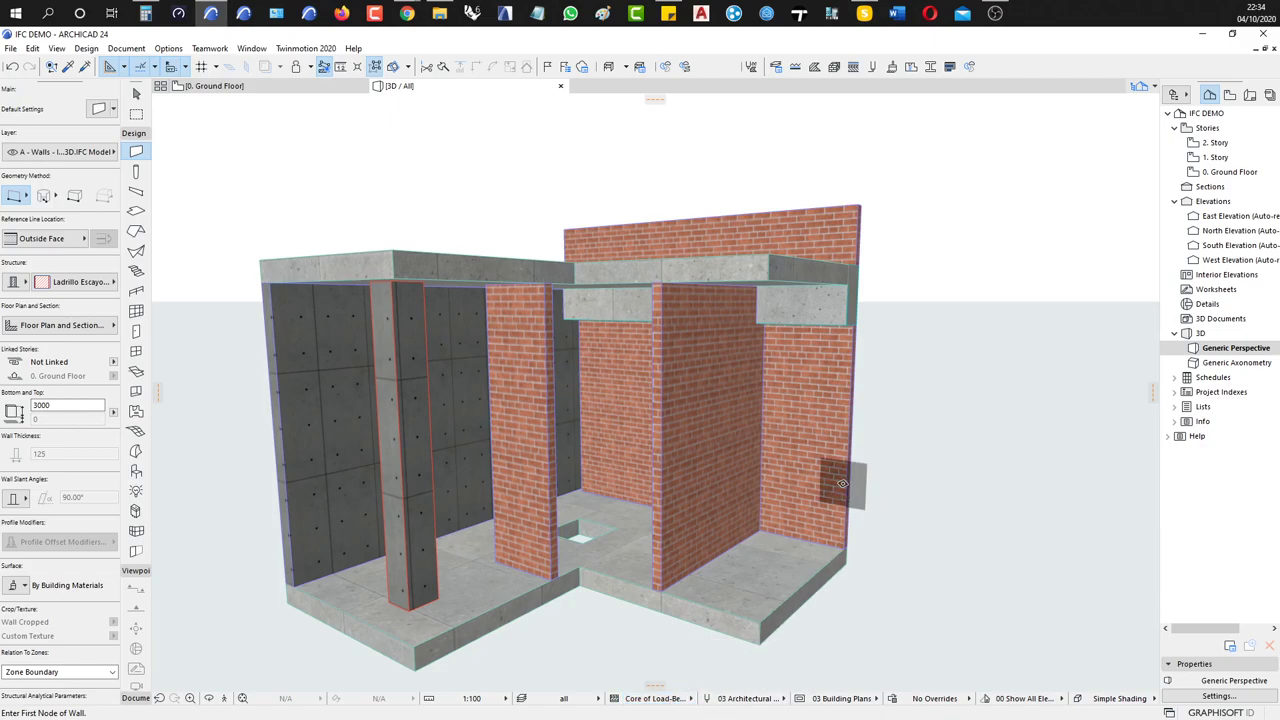
Set the structural function of the four brick walls, including the parapet, to Non-Load-Bearing Element
left_click(800, 463)
left_click(806, 460, "shift")
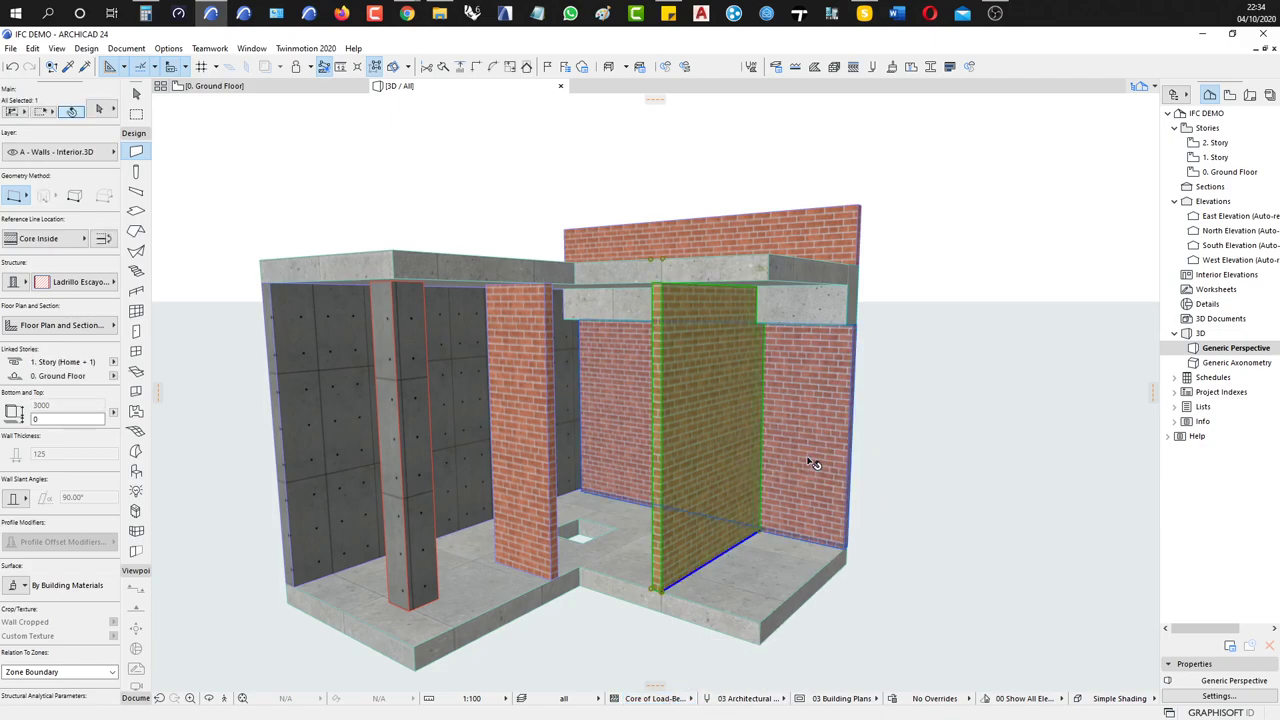
left_click(778, 258, "shift")
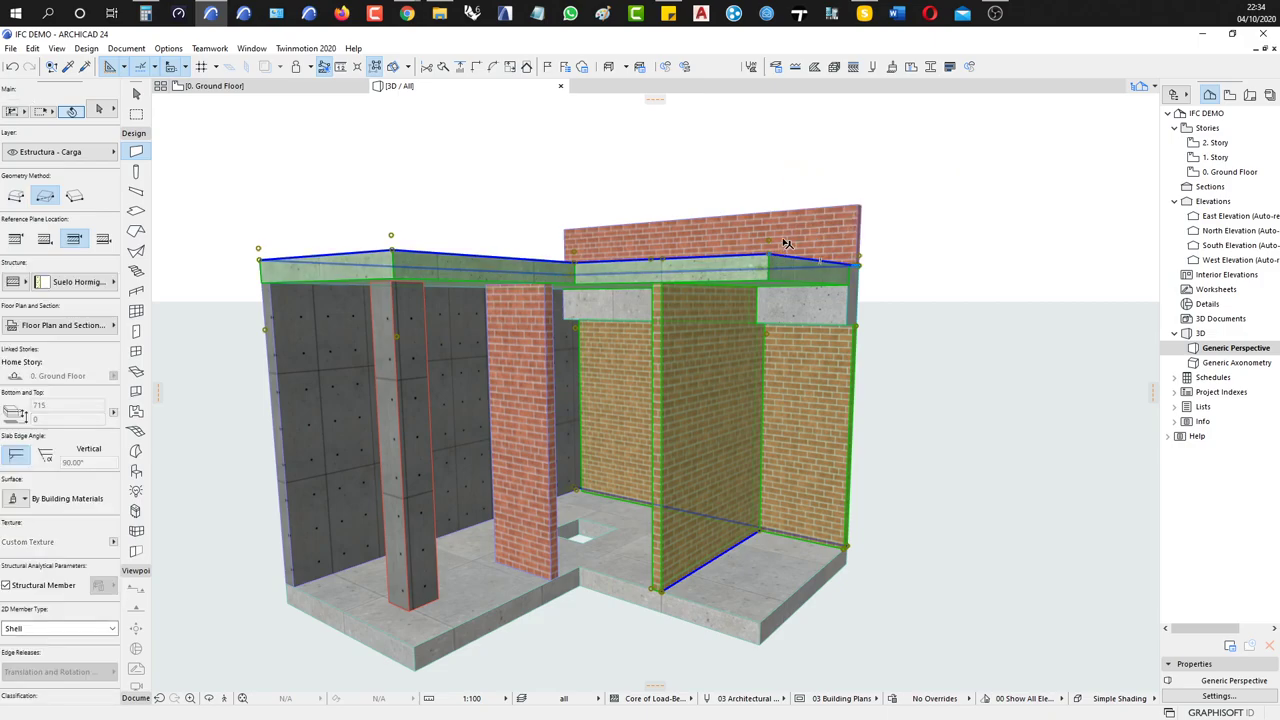
left_click(790, 245, "shift")
left_click(790, 240, "shift")
left_click(530, 430, "shift")
key("ctrl+t")
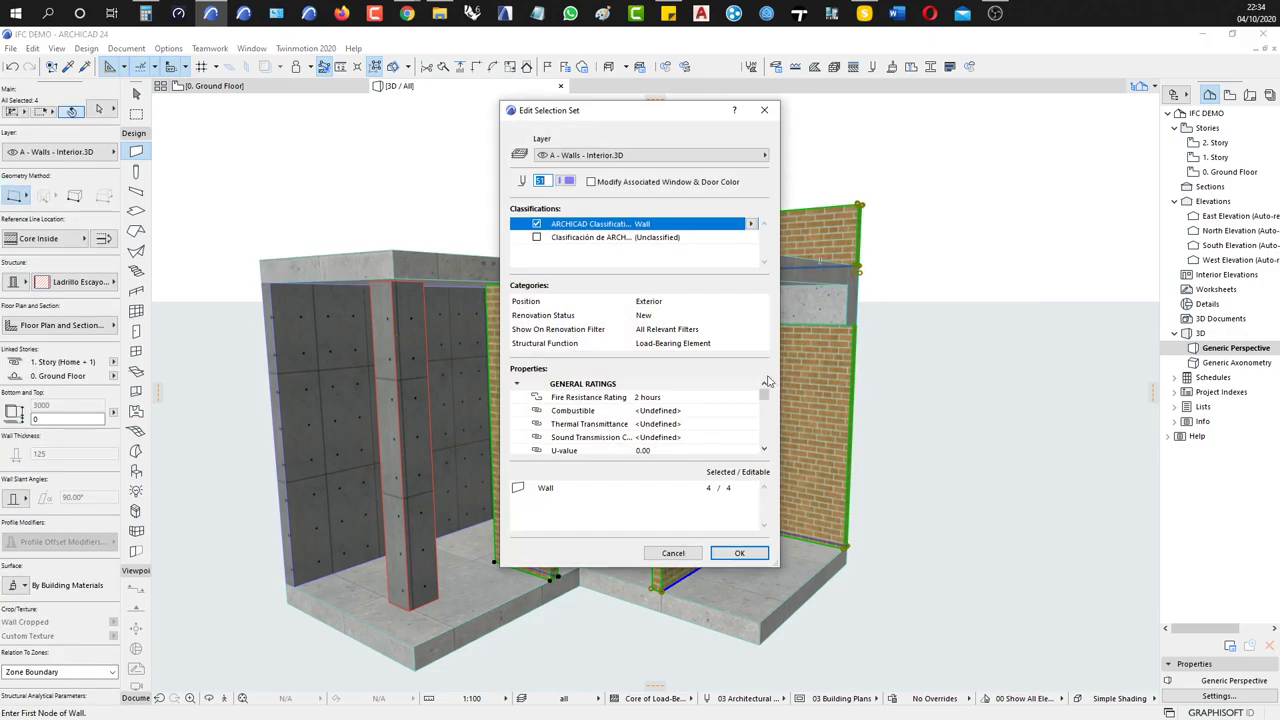
left_click(762, 344)
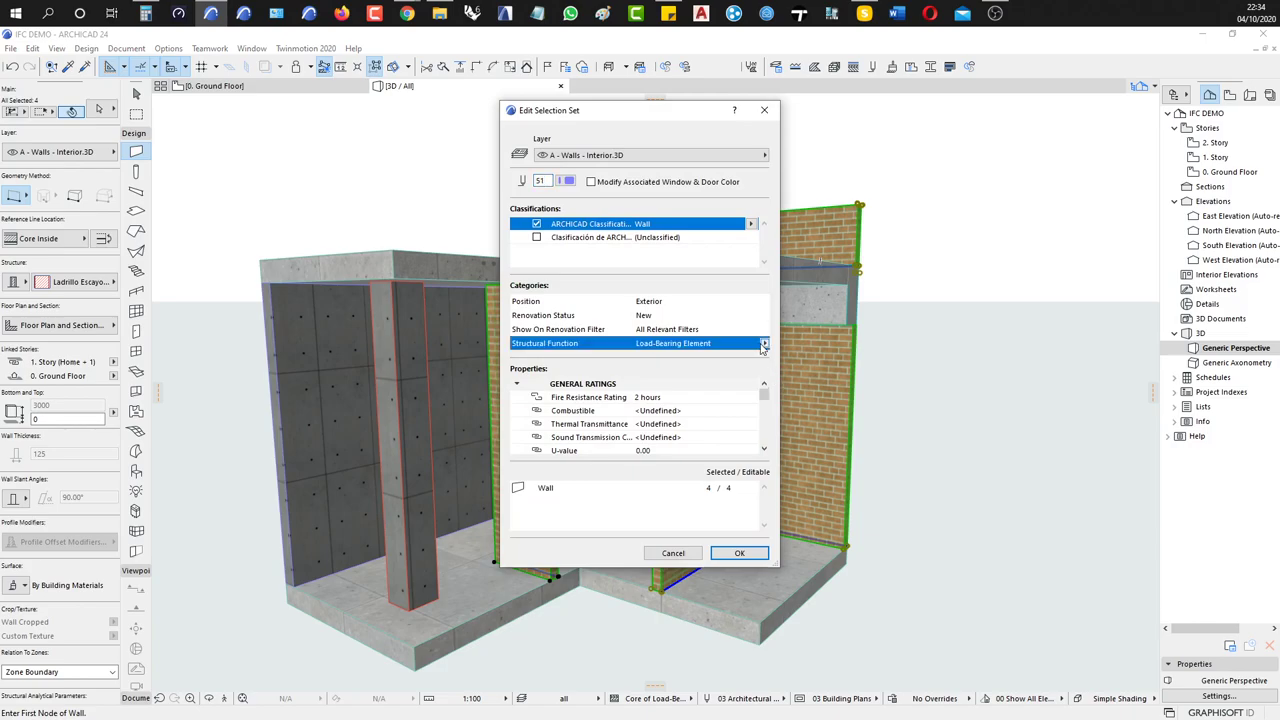
left_click(765, 343)
left_click(797, 358)
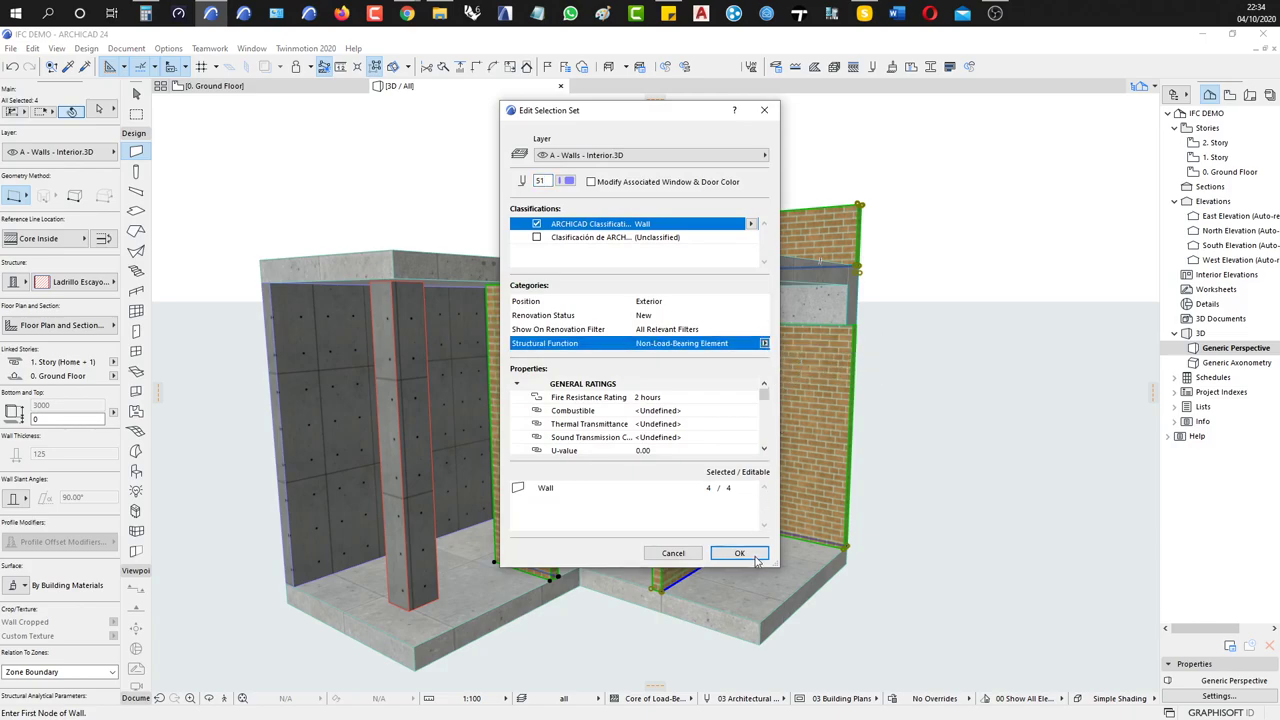
left_click(742, 553)
left_click(935, 508)
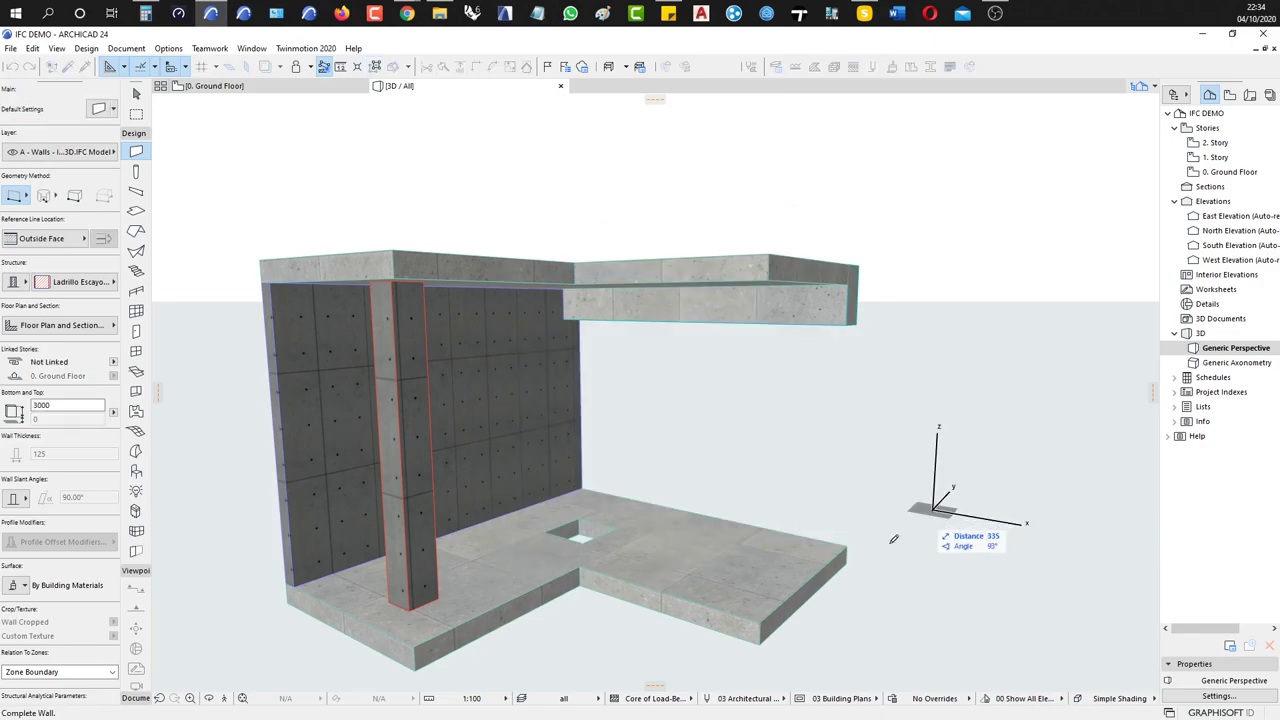
key("Escape")
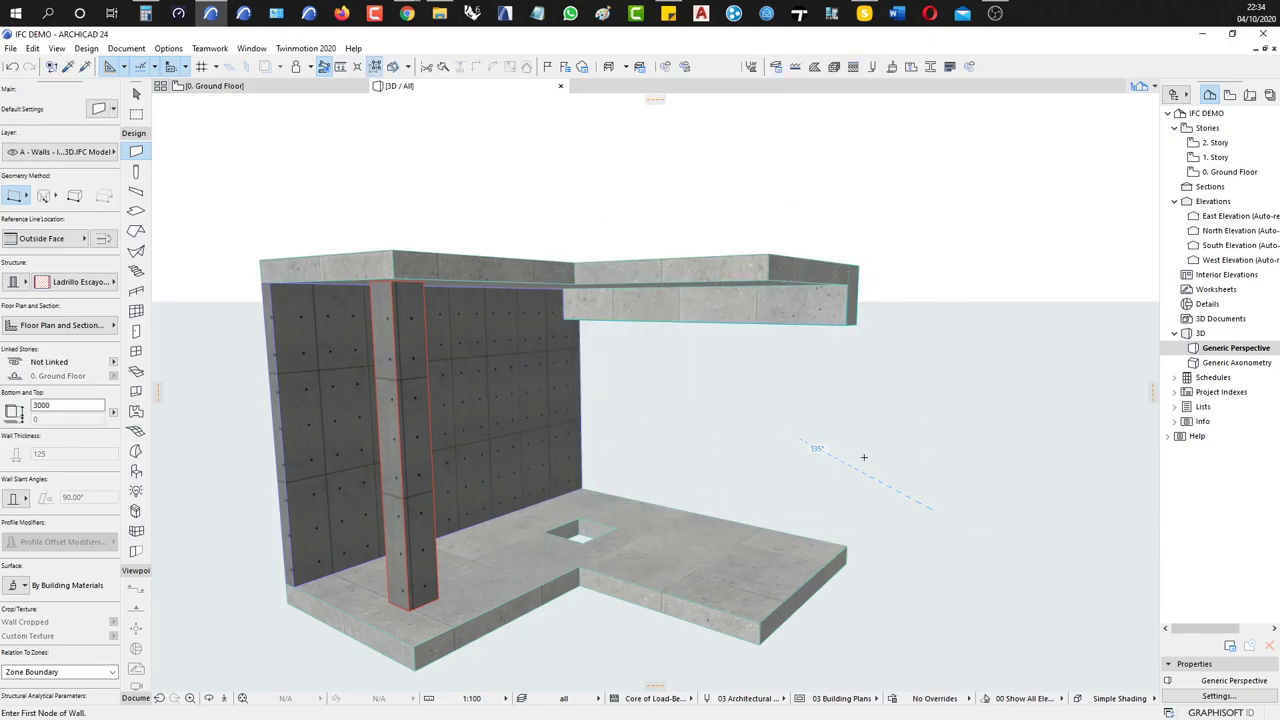
Show the structural analytical model over the load-bearing core, examine it, and hide it again
middle_click_drag(930, 515, 909, 477, "shift")
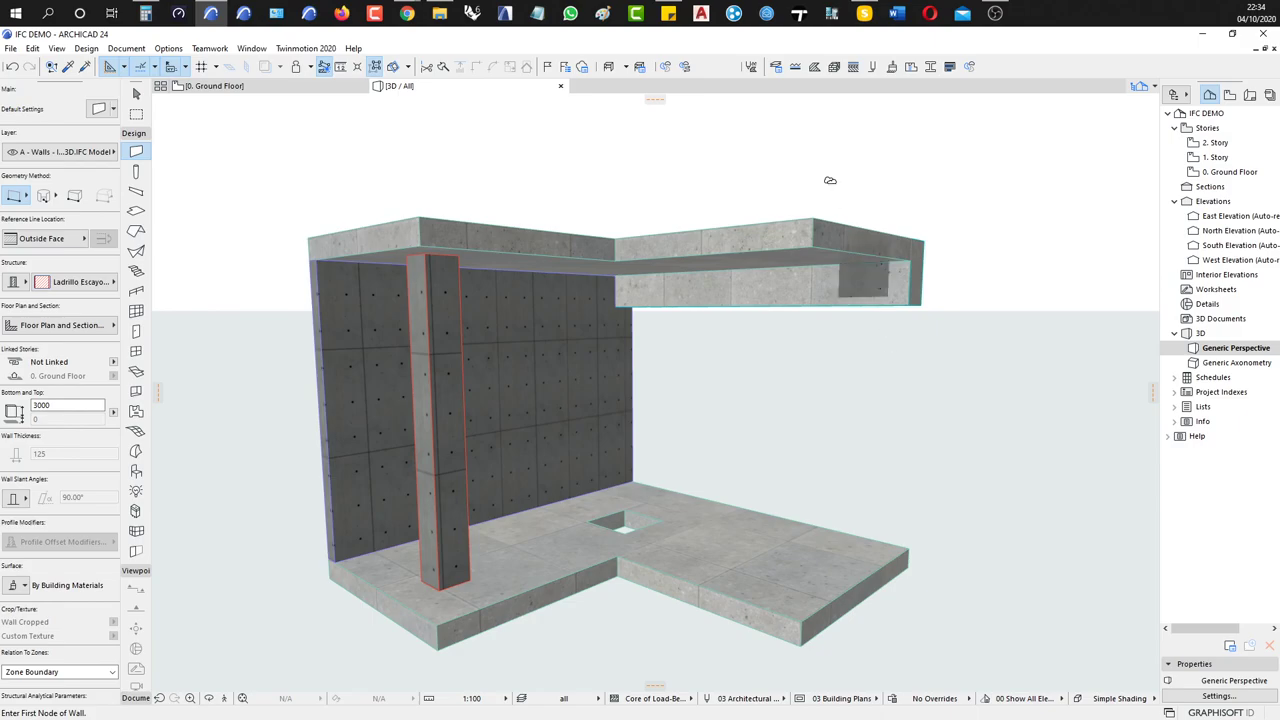
left_click(610, 67)
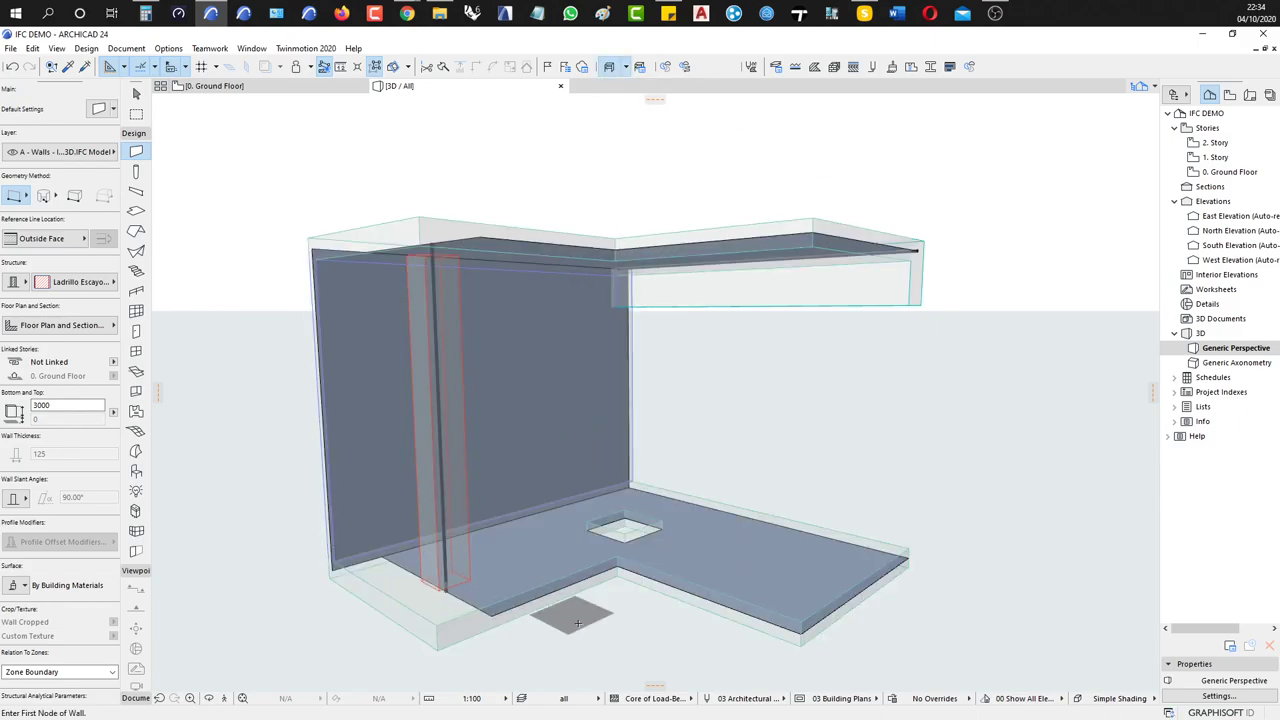
mouse_move(582, 620)
middle_mouse_down("shift")
mouse_move(623, 531)
mouse_move(600, 689)
mouse_move(596, 614)
middle_mouse_up("shift")
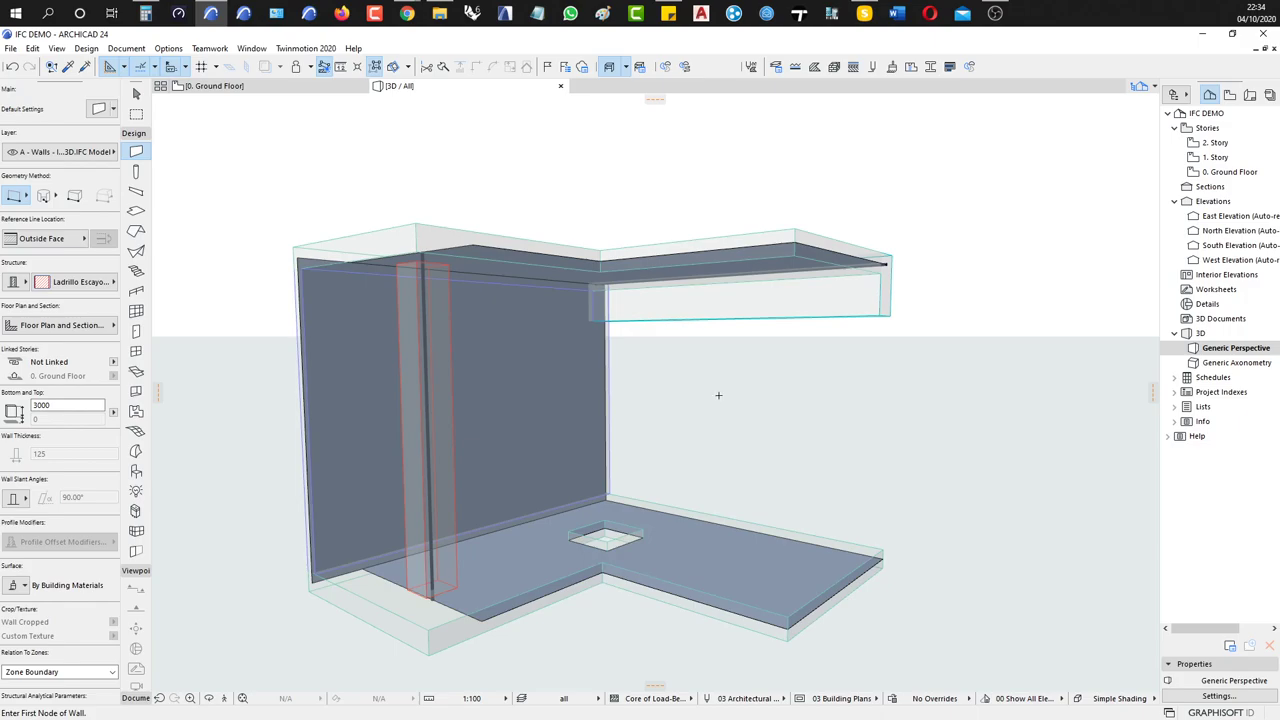
left_click(611, 67)
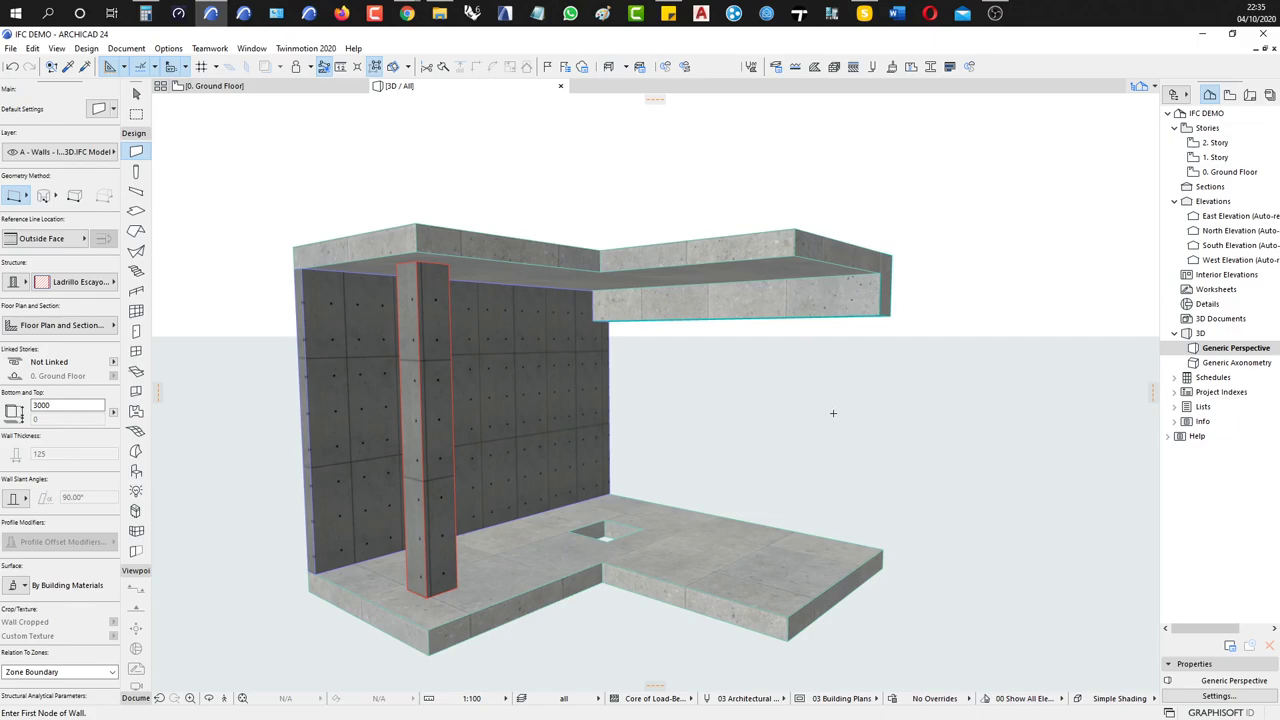
middle_click_drag(845, 438, 835, 393, "shift")
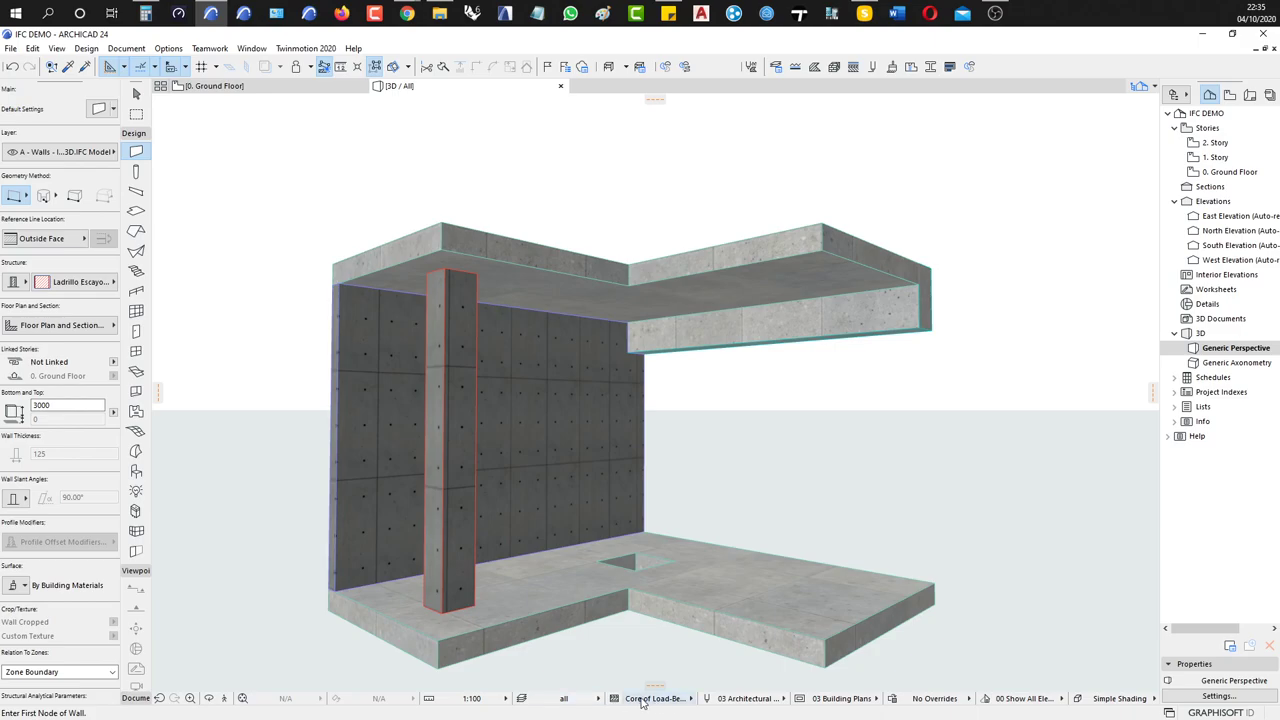
Change the partial structure display to Entire Model, then to Core Only
left_click(641, 703)
left_click(714, 648)
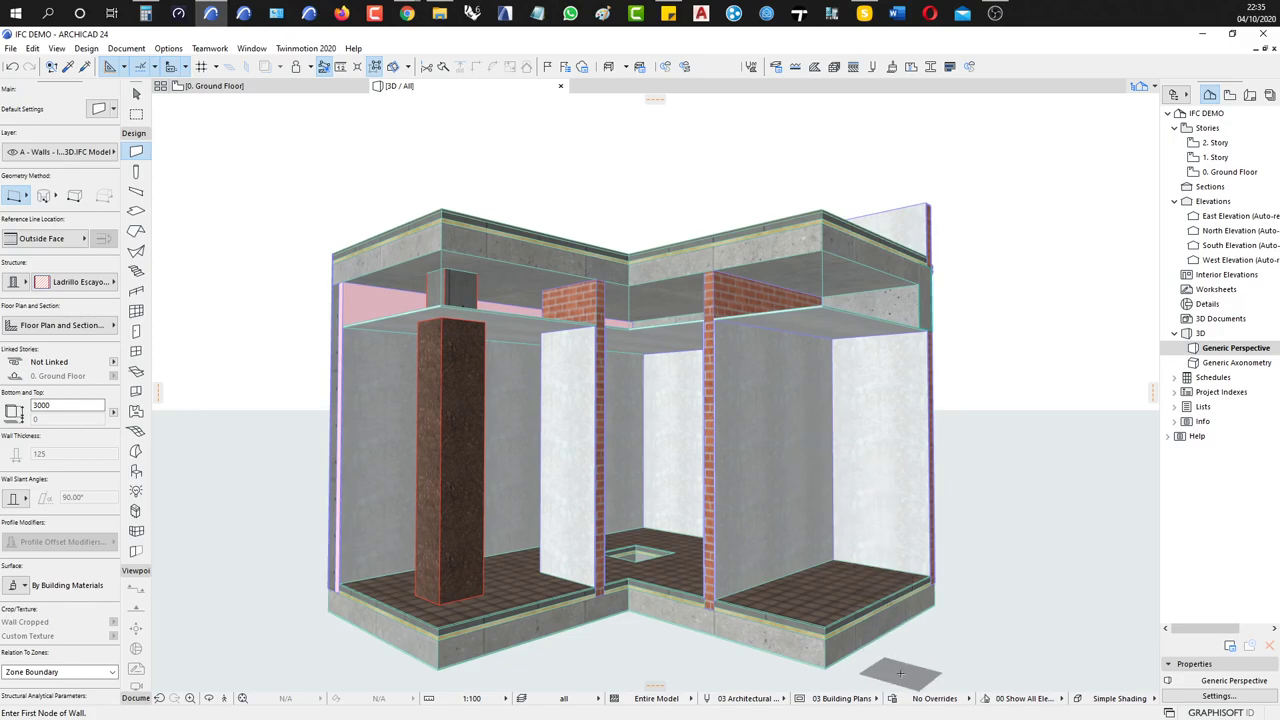
left_click(670, 699)
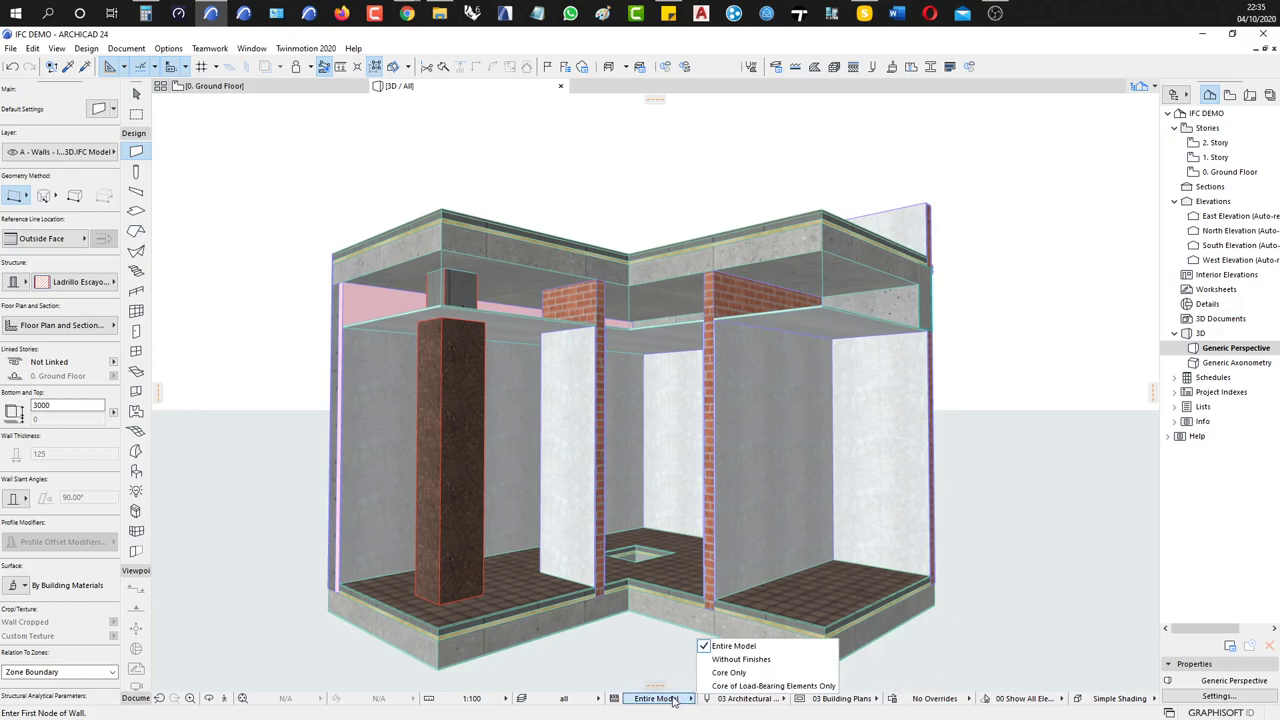
left_click(745, 672)
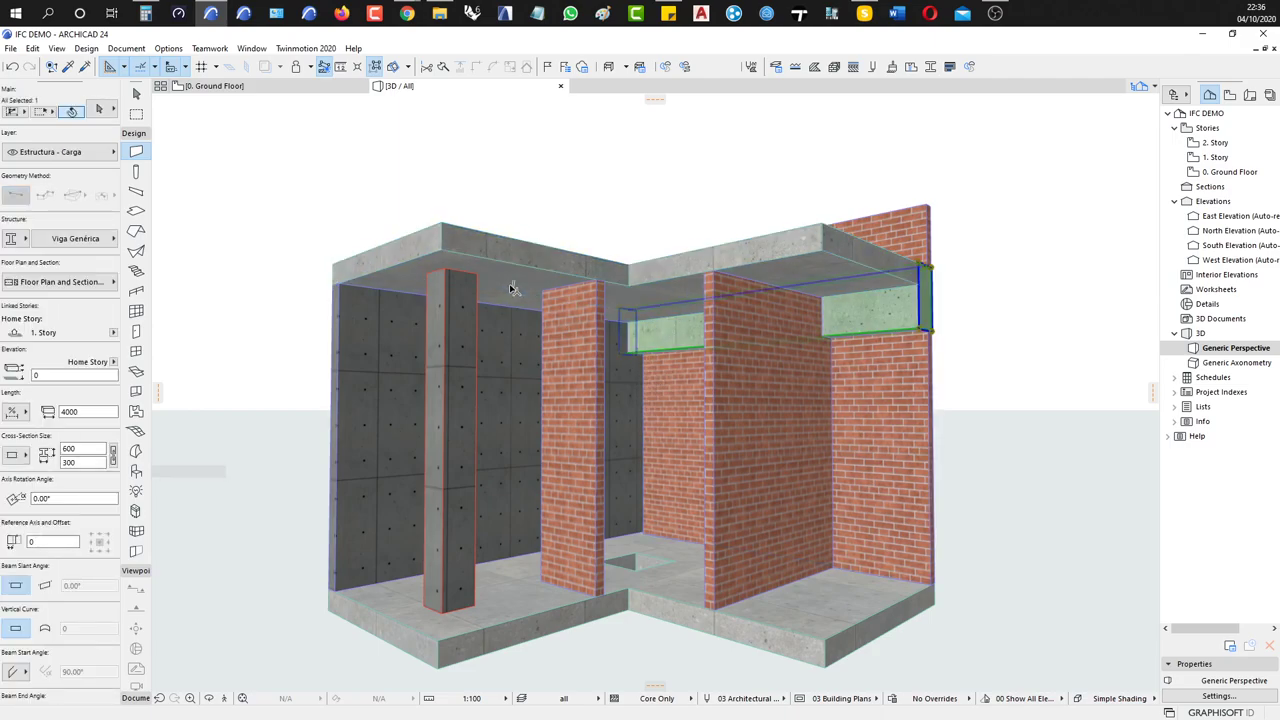
Isolate the concrete beam and upper slab in the 3D view, then restore all elements of the three models
left_click(535, 304, "shift")
key("F5")
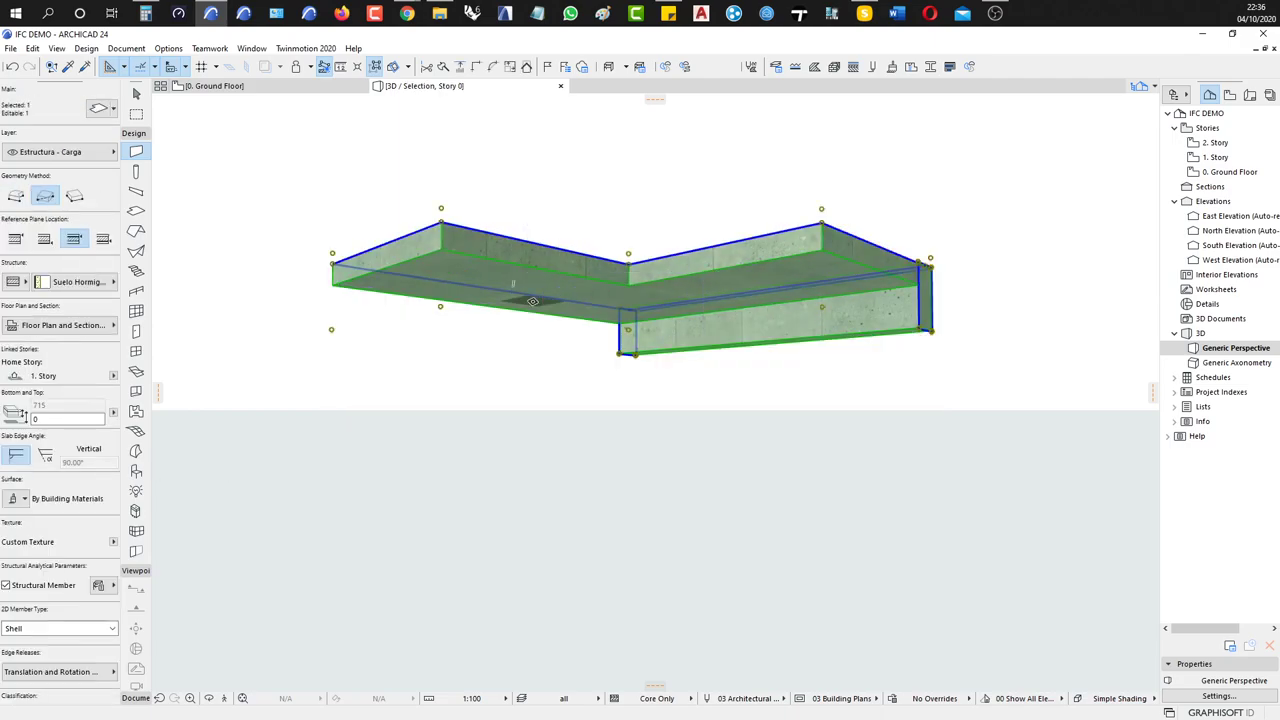
key("Escape")
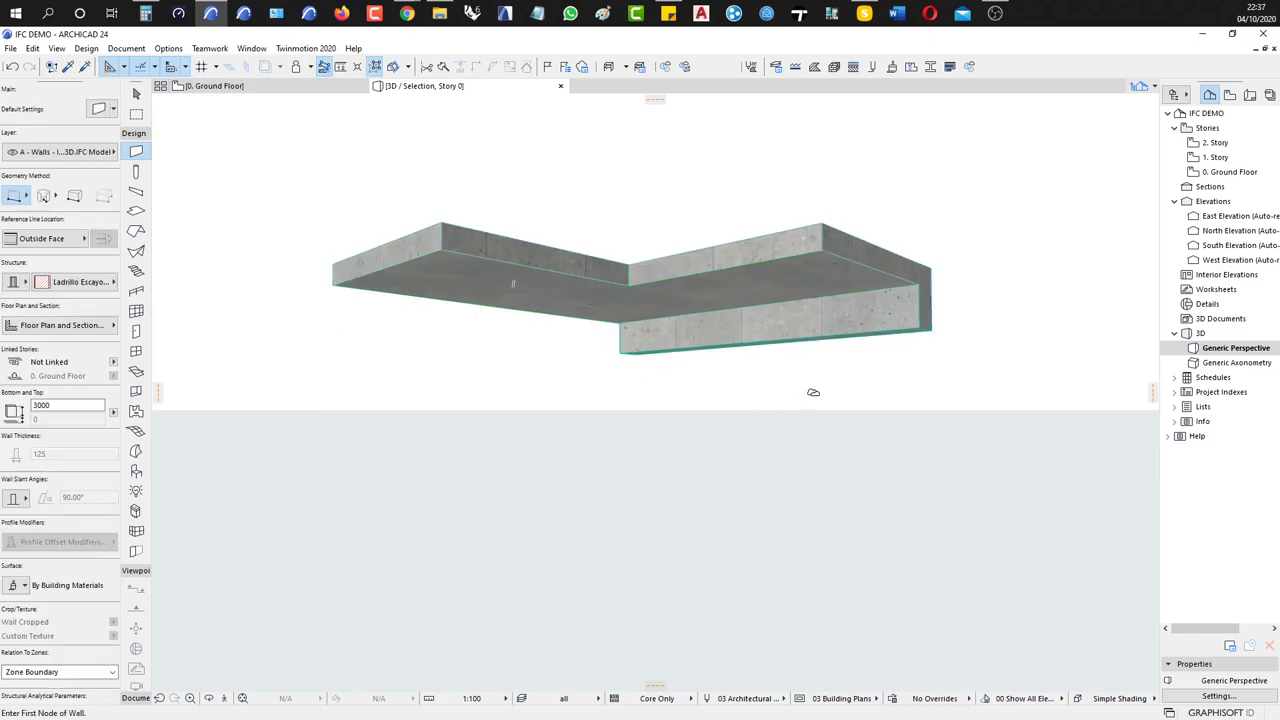
key("F5")
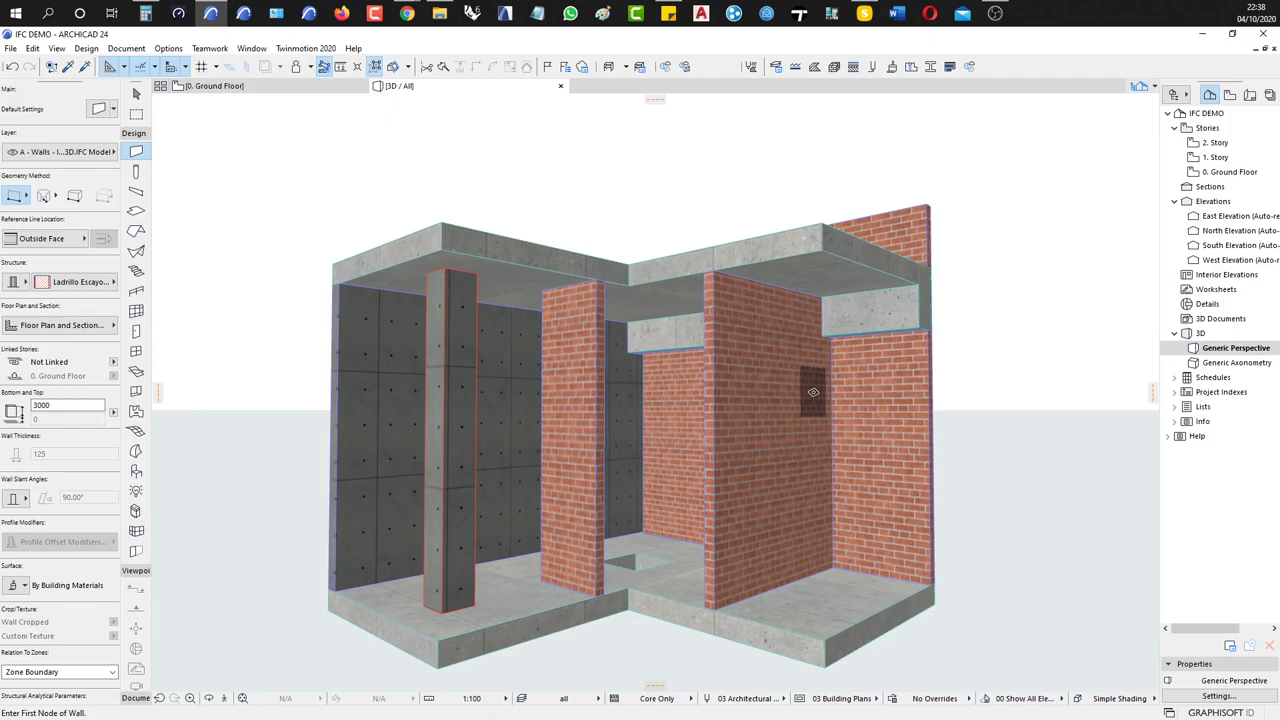
key("F5")
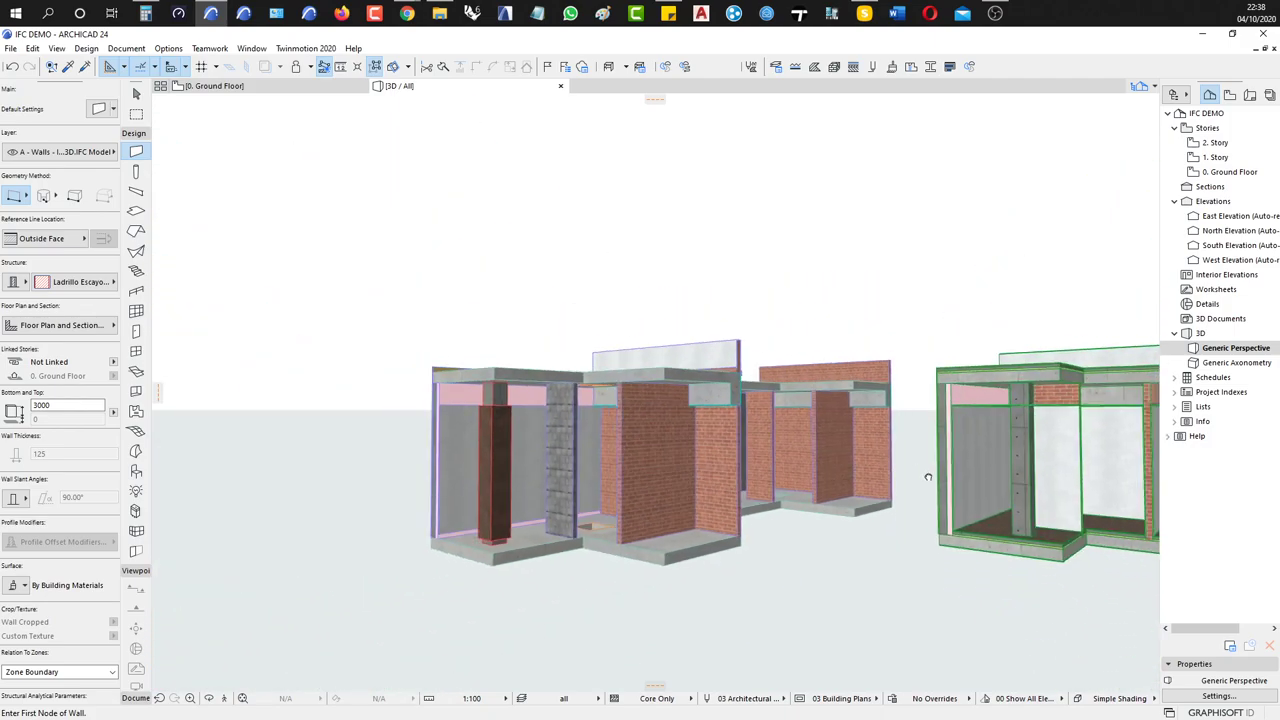
Inspect the element type and settings of the ceiling object in the green-outlined imported model
scroll(928, 477, "up", 5)
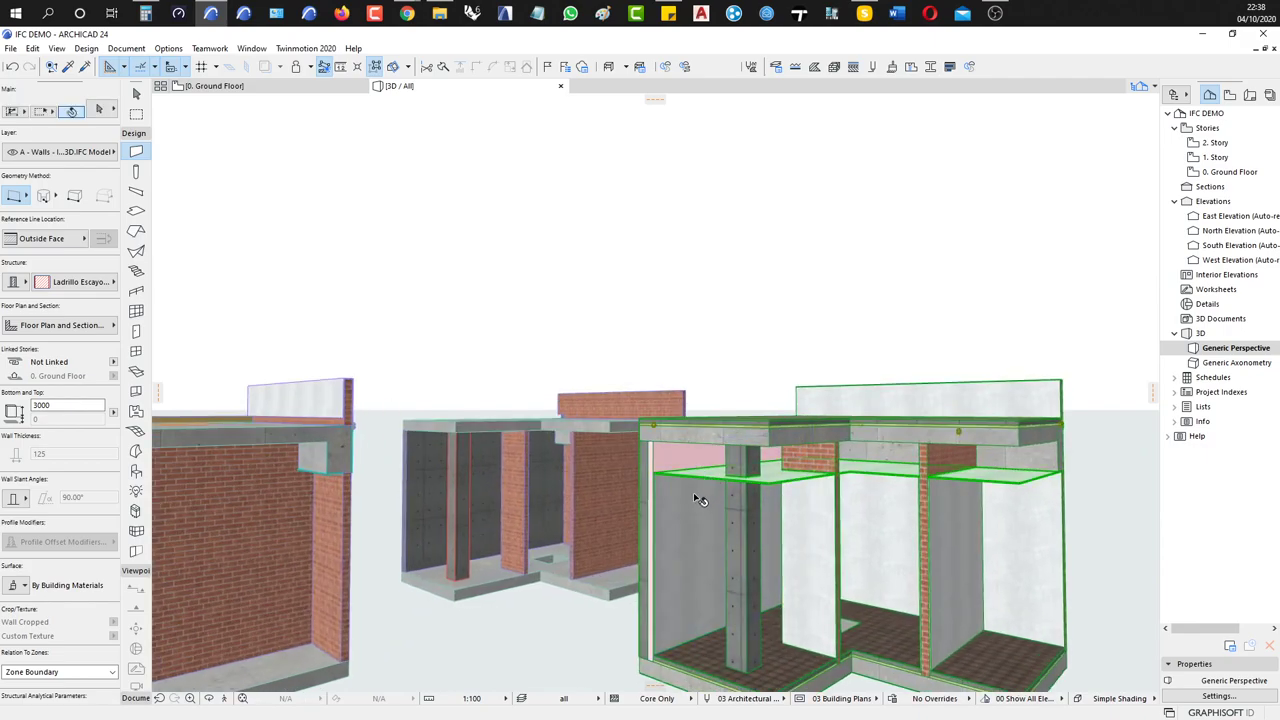
left_click(696, 445)
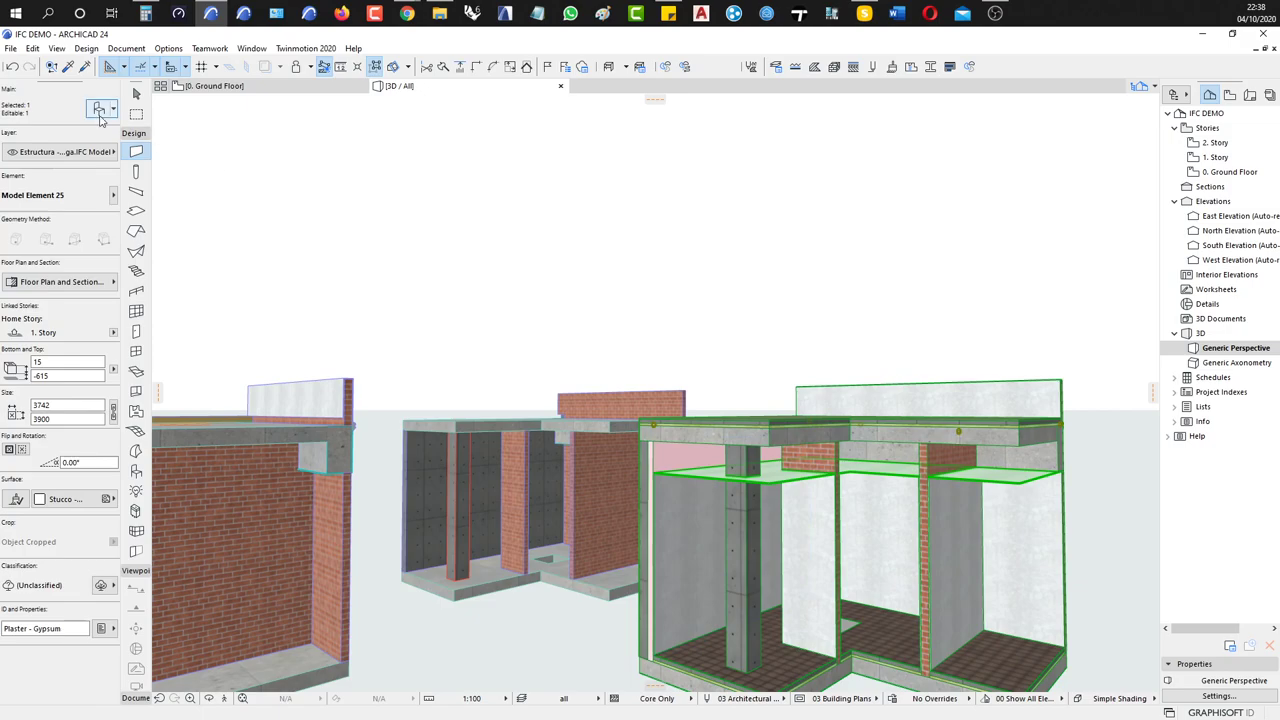
key("Escape")
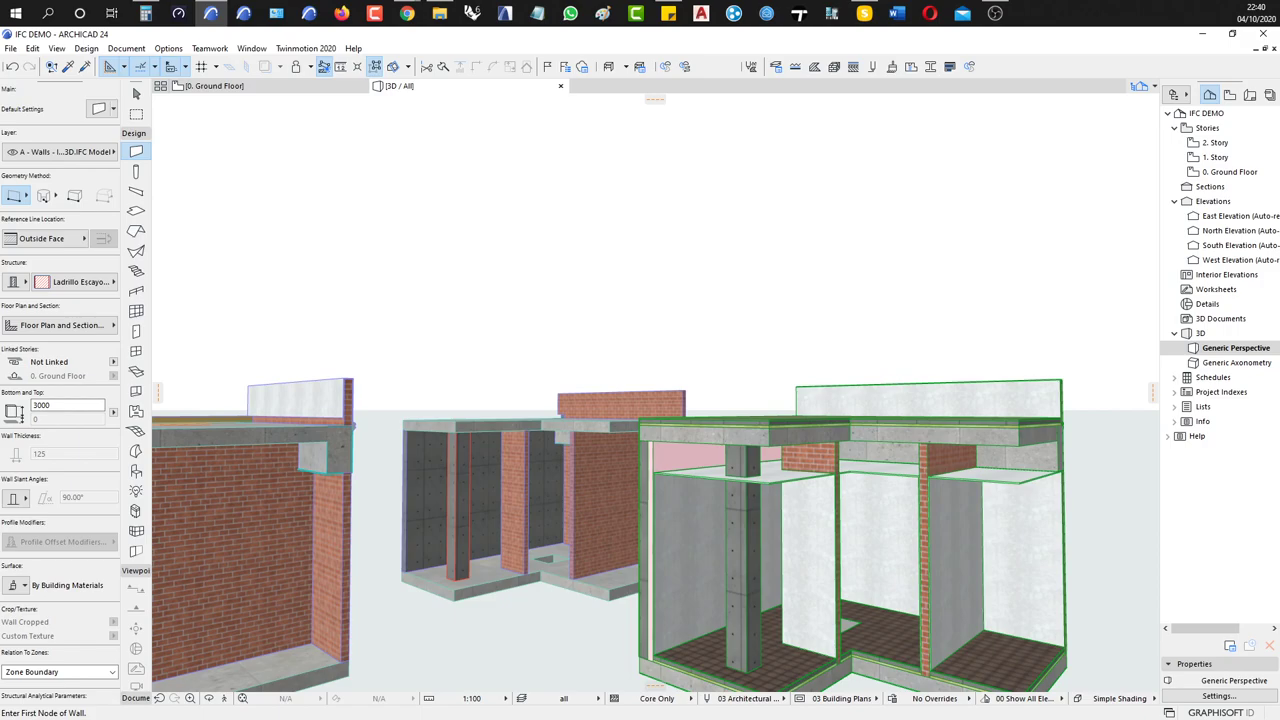
Open the Classification Manager and collapse the ARCHICAD Classification tree to examine the available classification systems
left_click(168, 50)
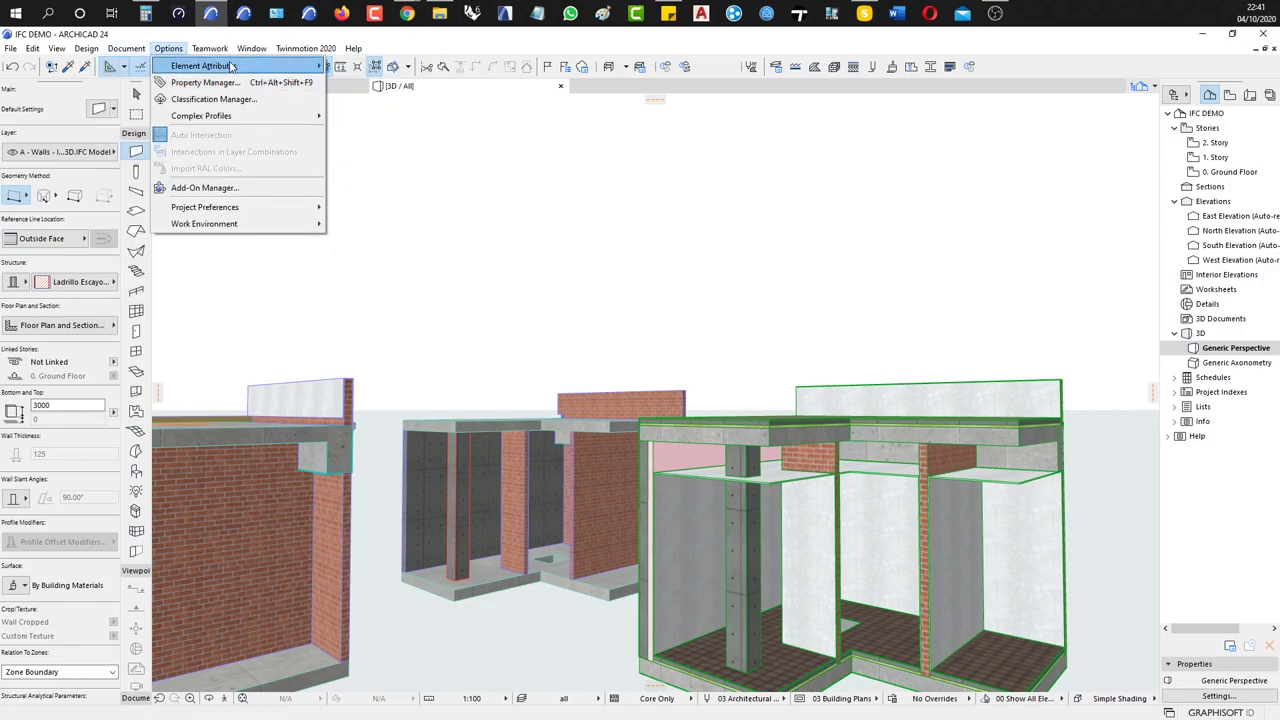
left_click(243, 99)
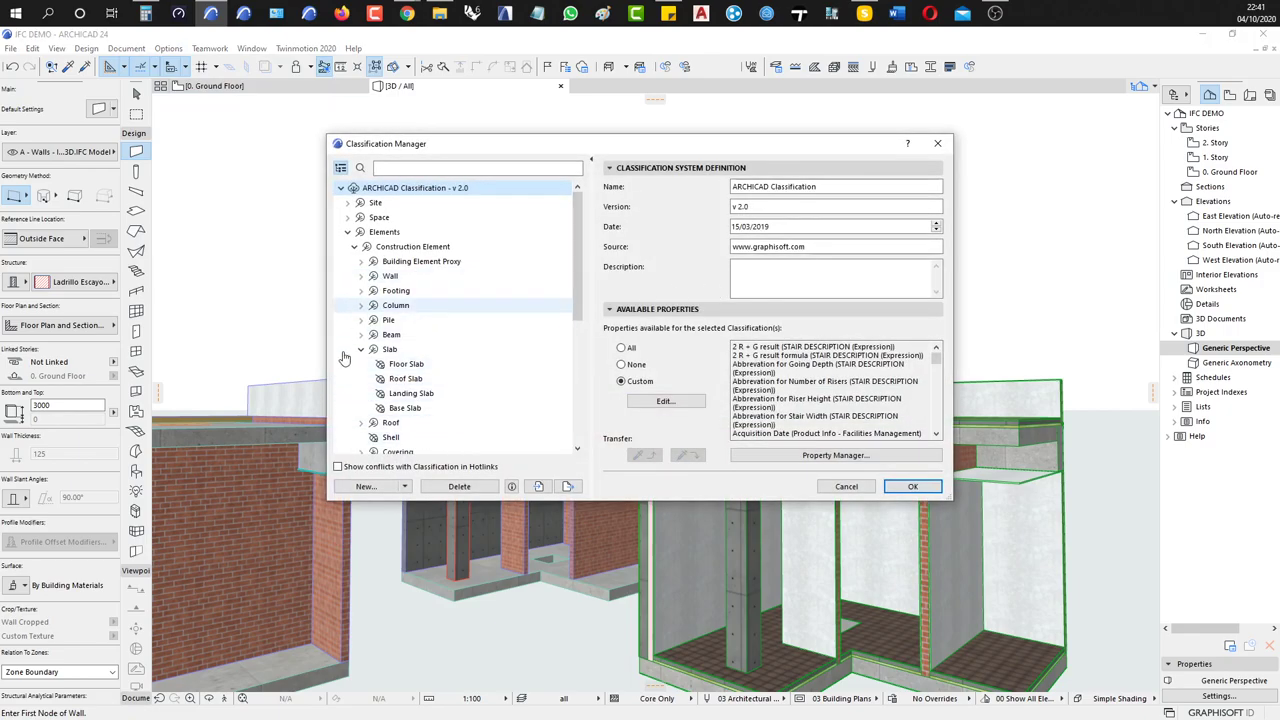
left_click(341, 189)
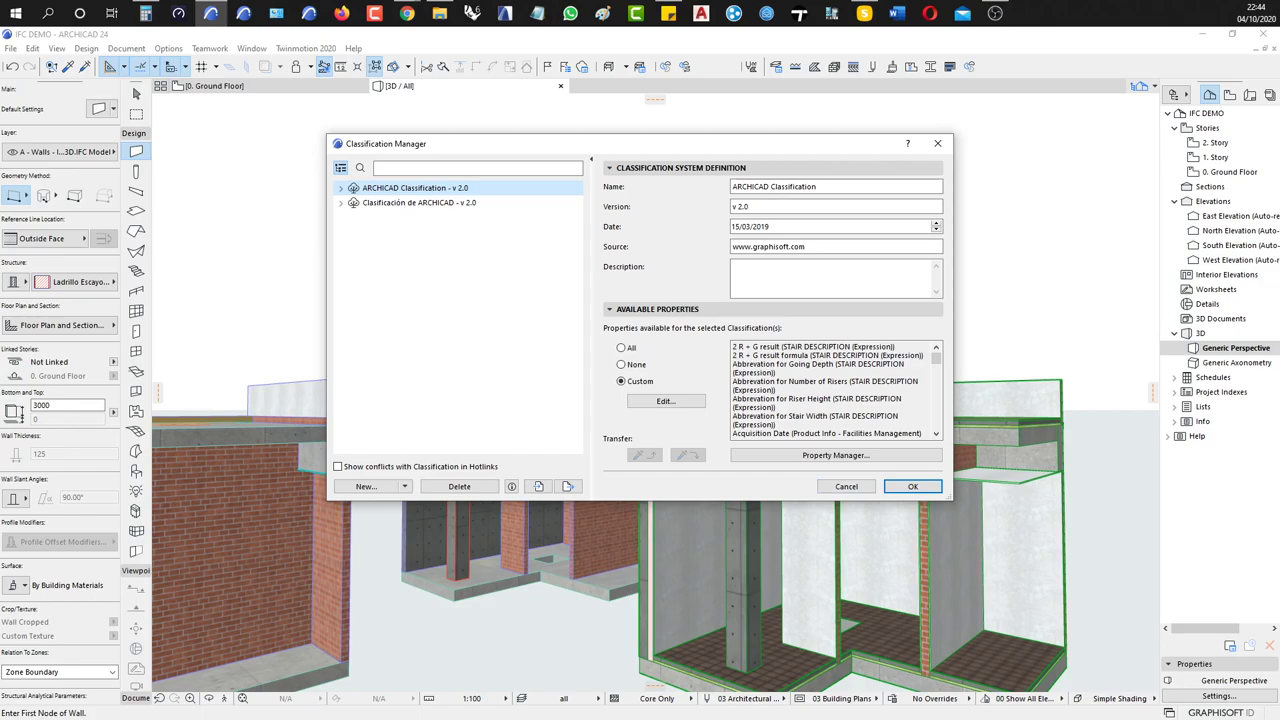
Switch to the shared Revit project and examine the walls and openings in the Nivel 1 floor plan
left_click(995, 13)
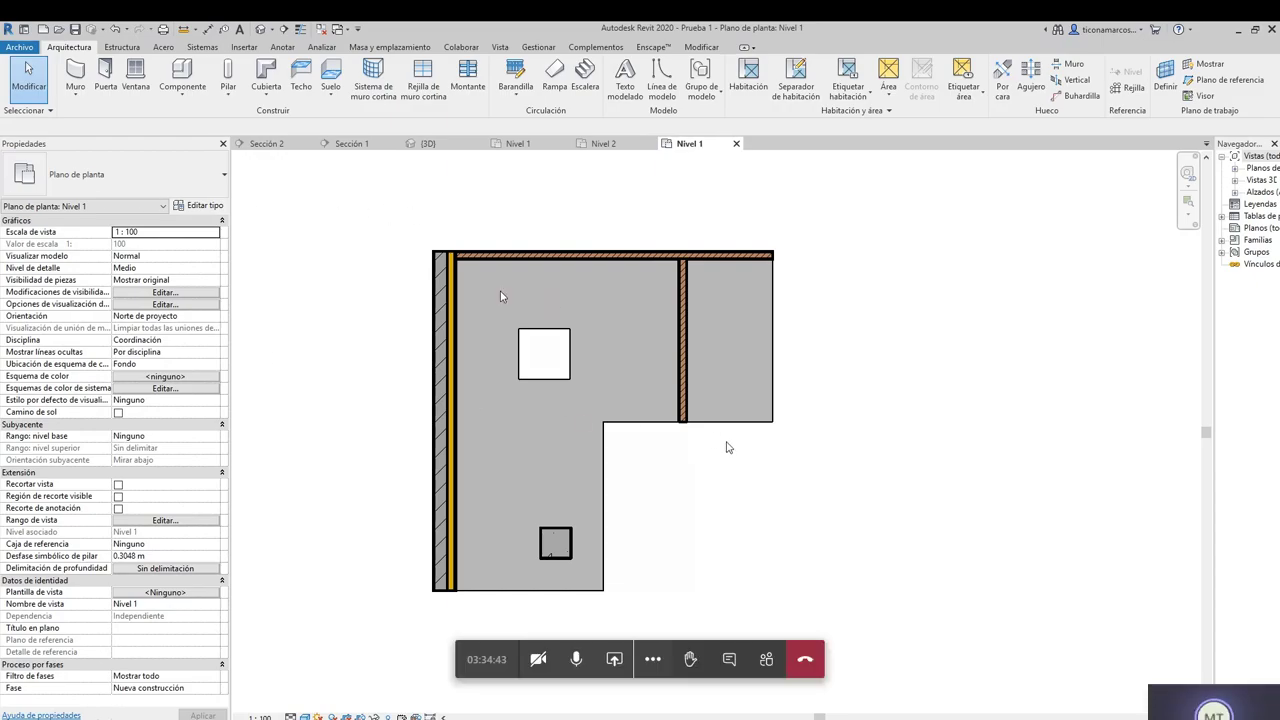
scroll(462, 270, "up", 2)
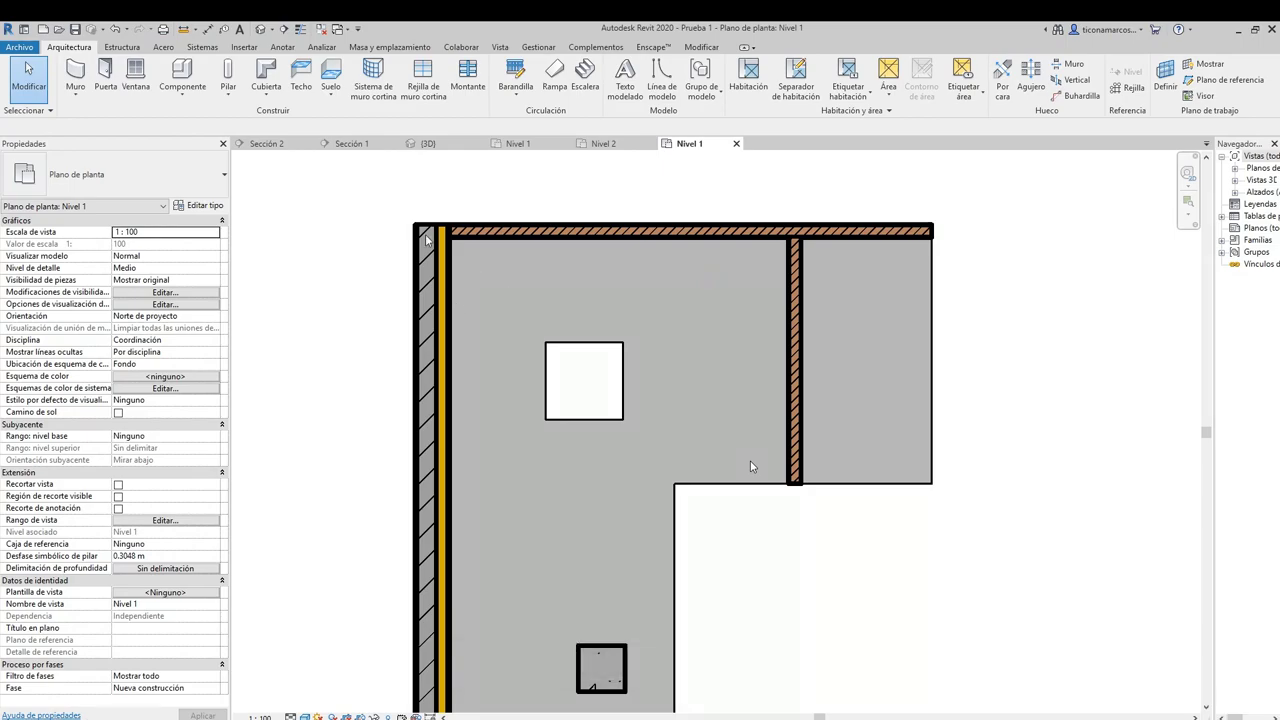
scroll(543, 371, "down", 1)
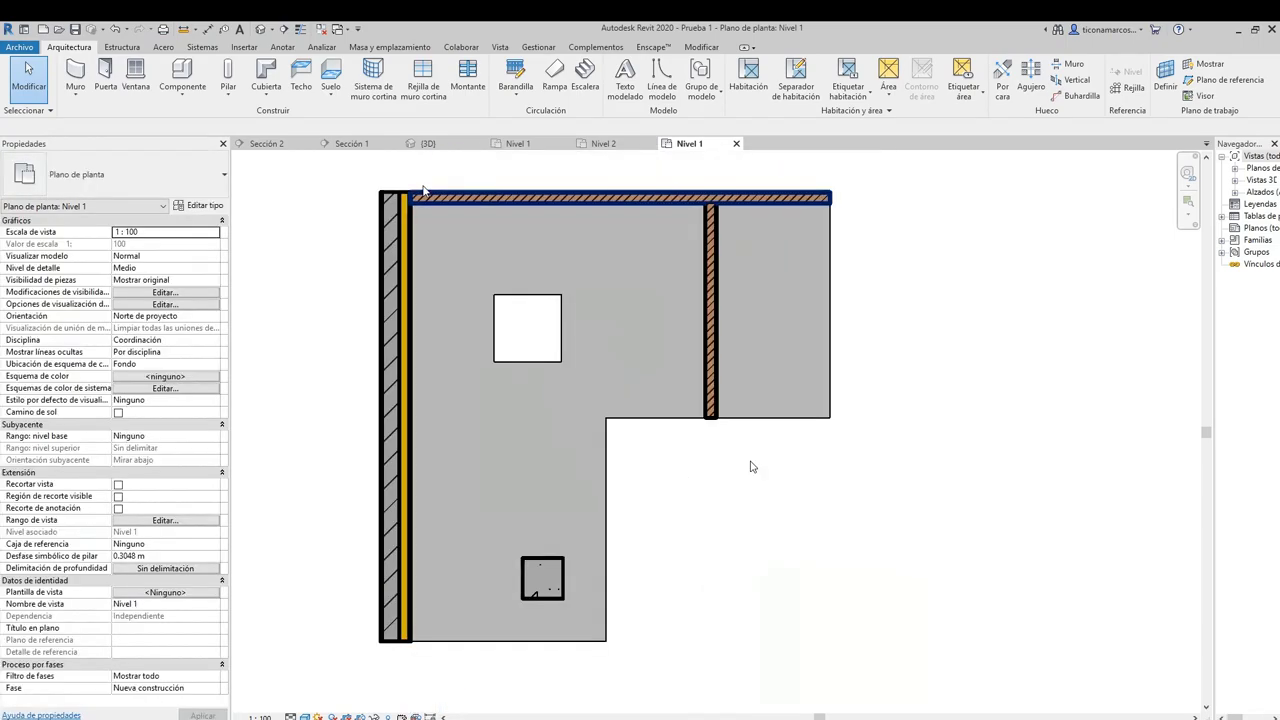
Open the {3D} view and inspect the constraints and structural properties of the layered concrete block wall
left_click(440, 145)
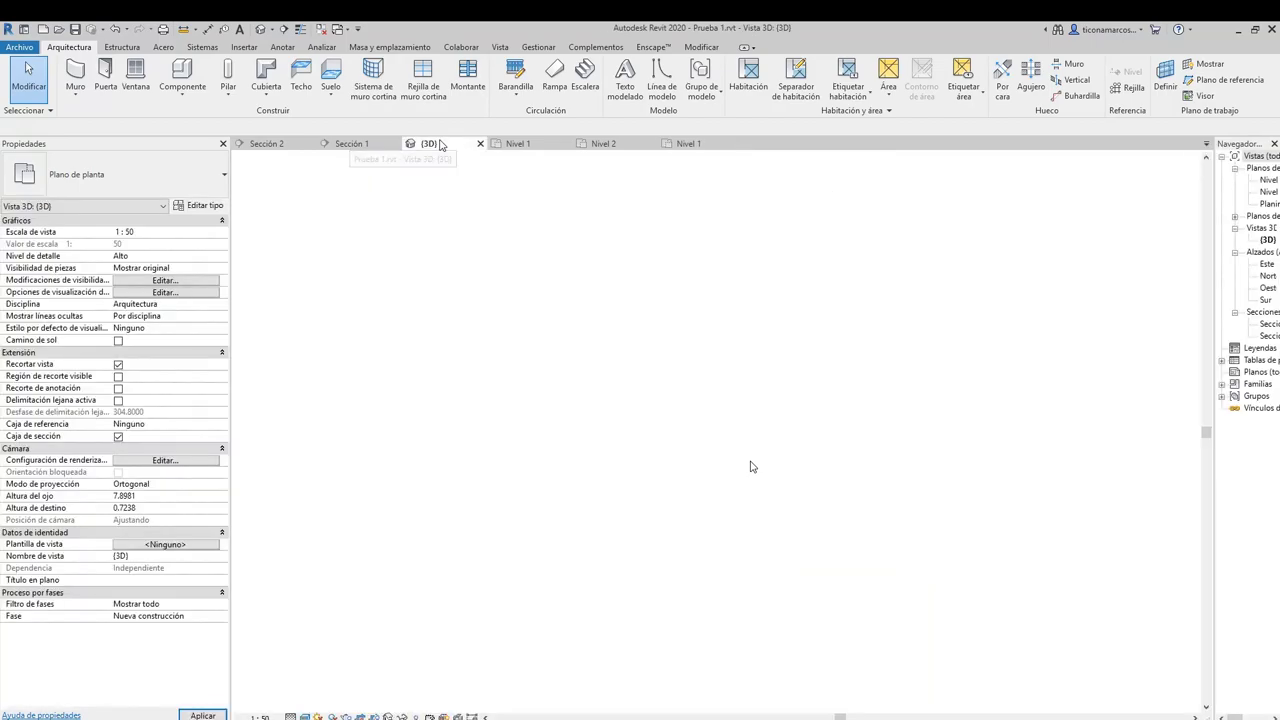
scroll(752, 467, "up", 4)
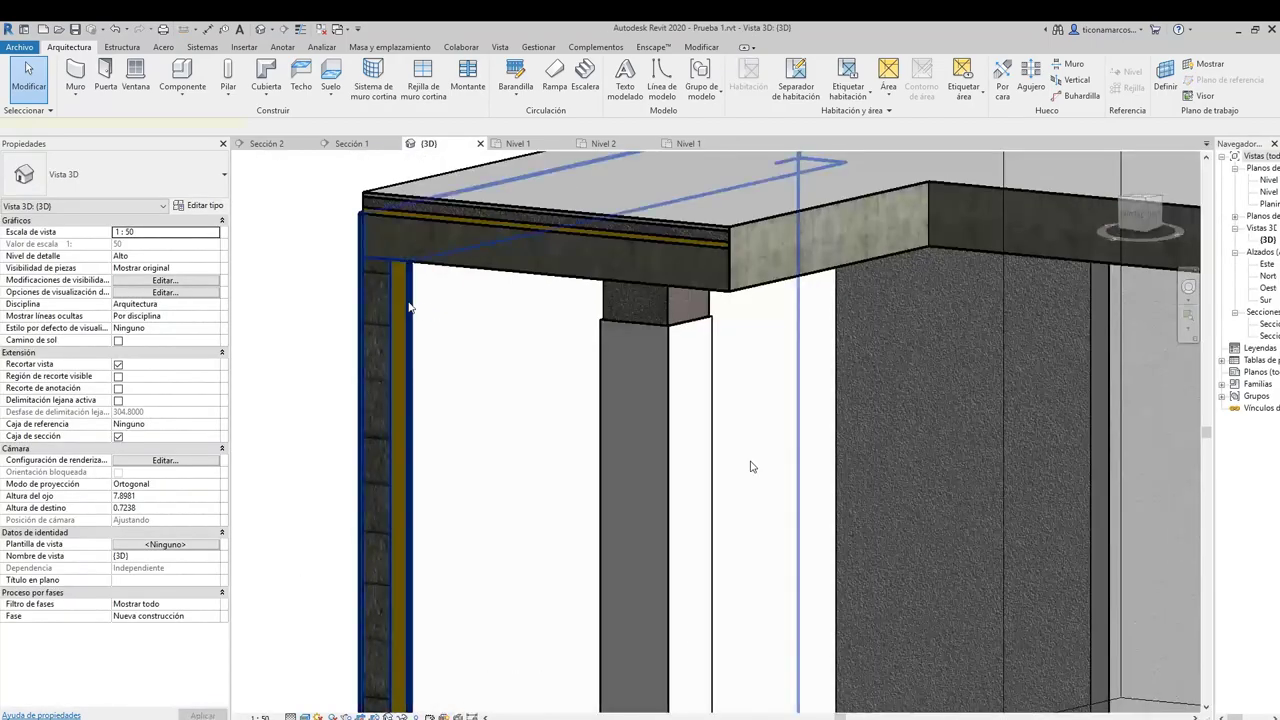
left_click(752, 467)
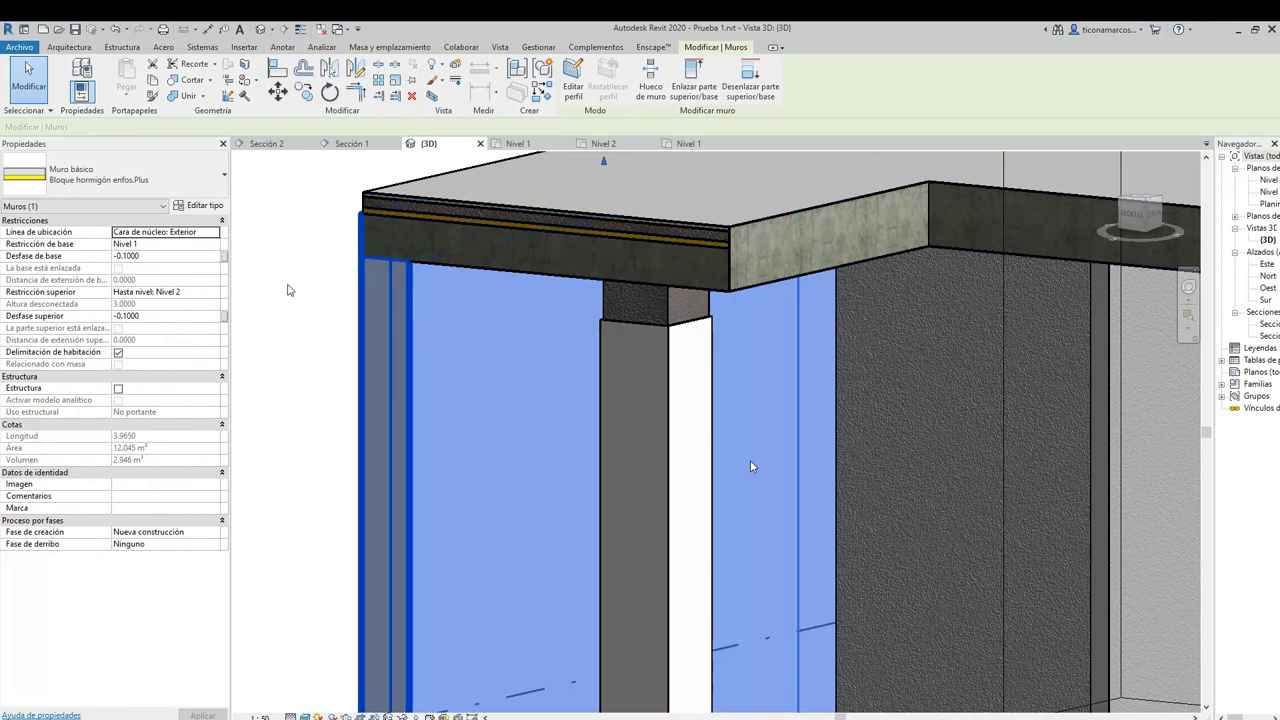
key("Escape")
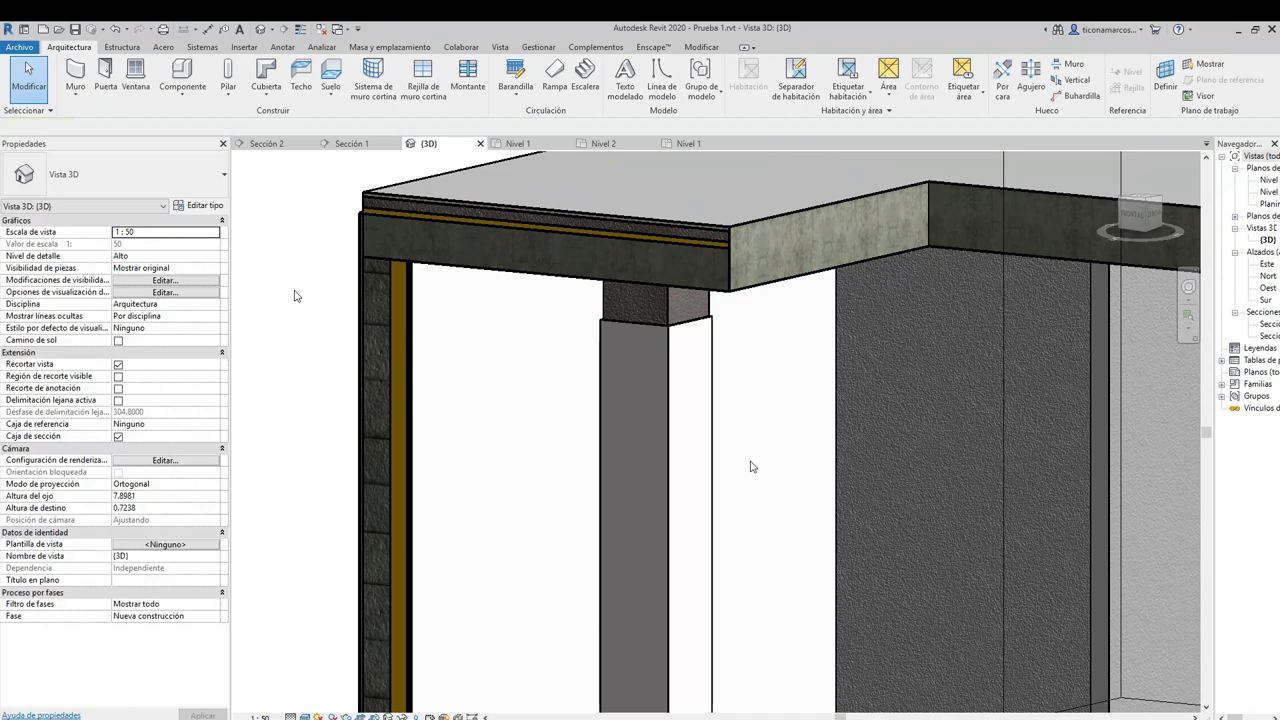
Open the other Nivel 1 floor plan and inspect the properties of the layered wall's hatched and inner layers
scroll(420, 295, "down", 2)
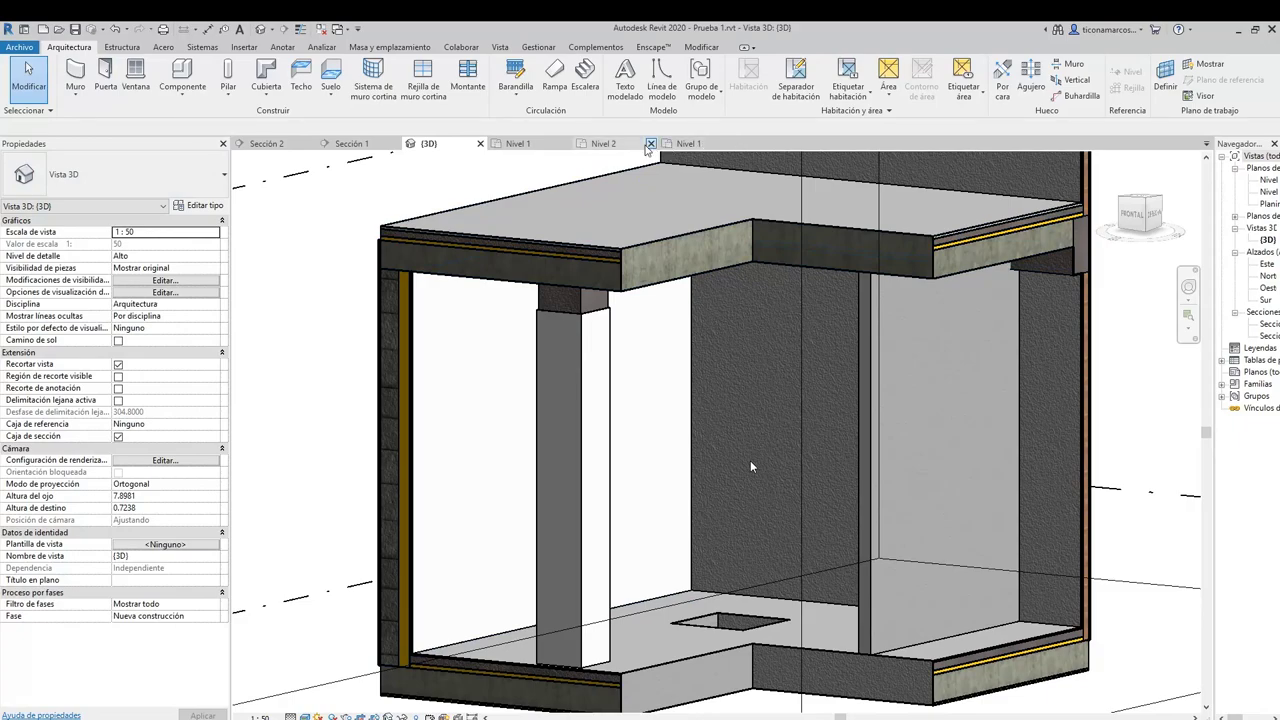
left_click(686, 144)
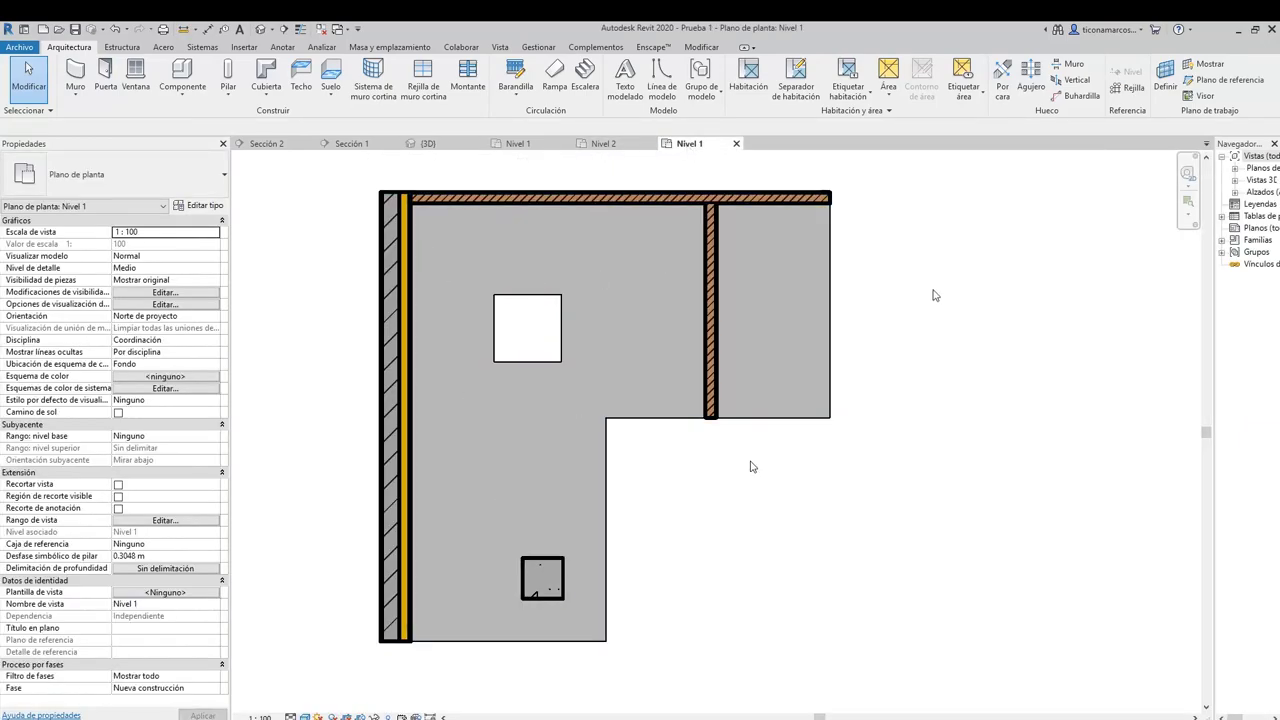
scroll(474, 600, "up", 4)
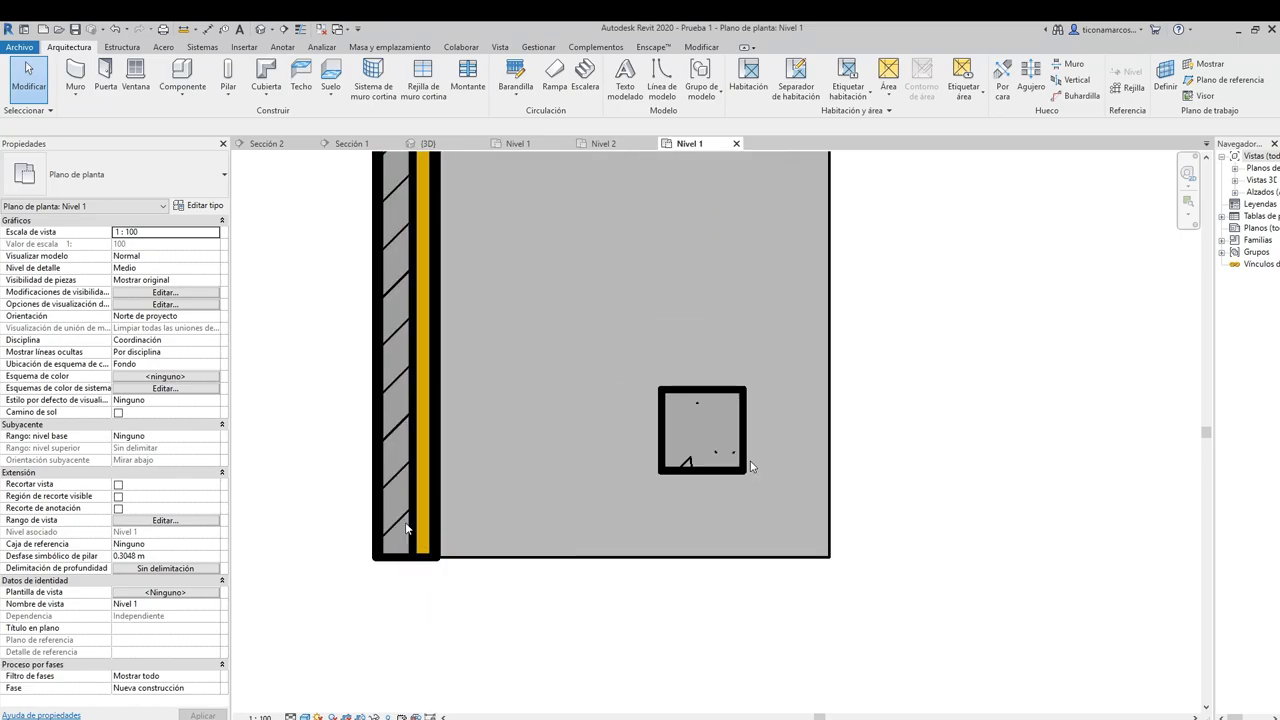
left_click(412, 528)
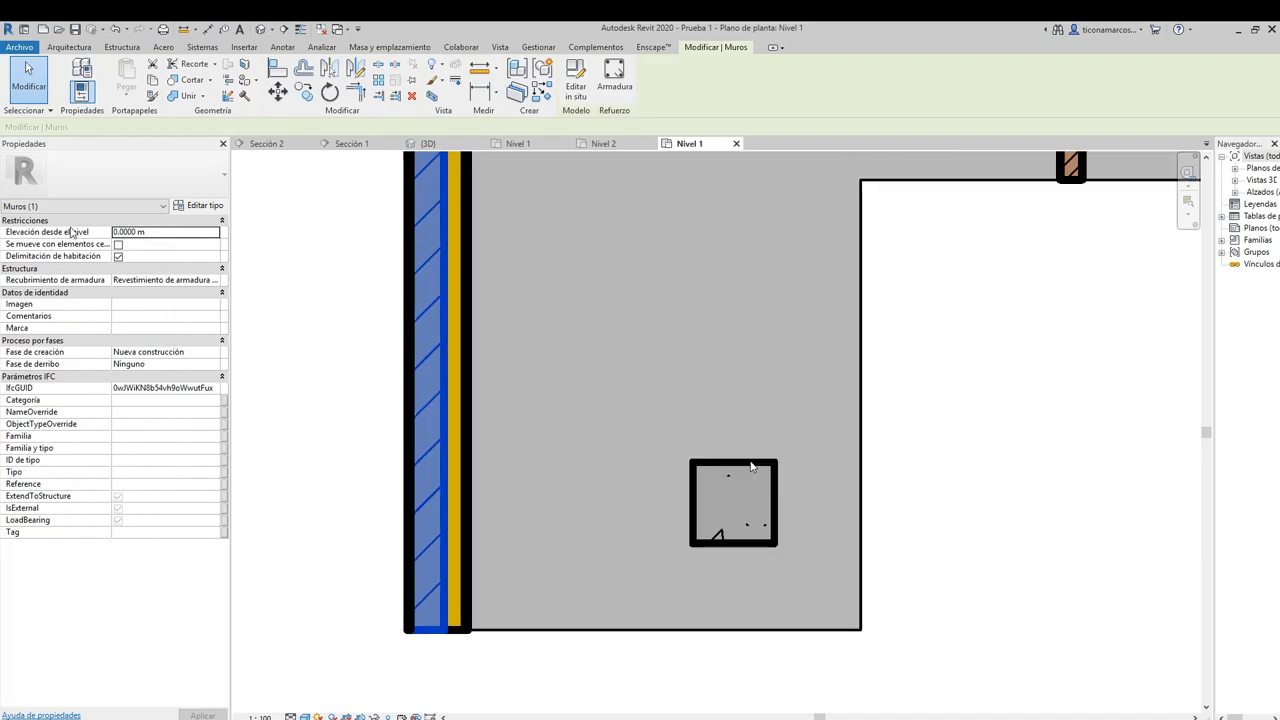
left_click(467, 538)
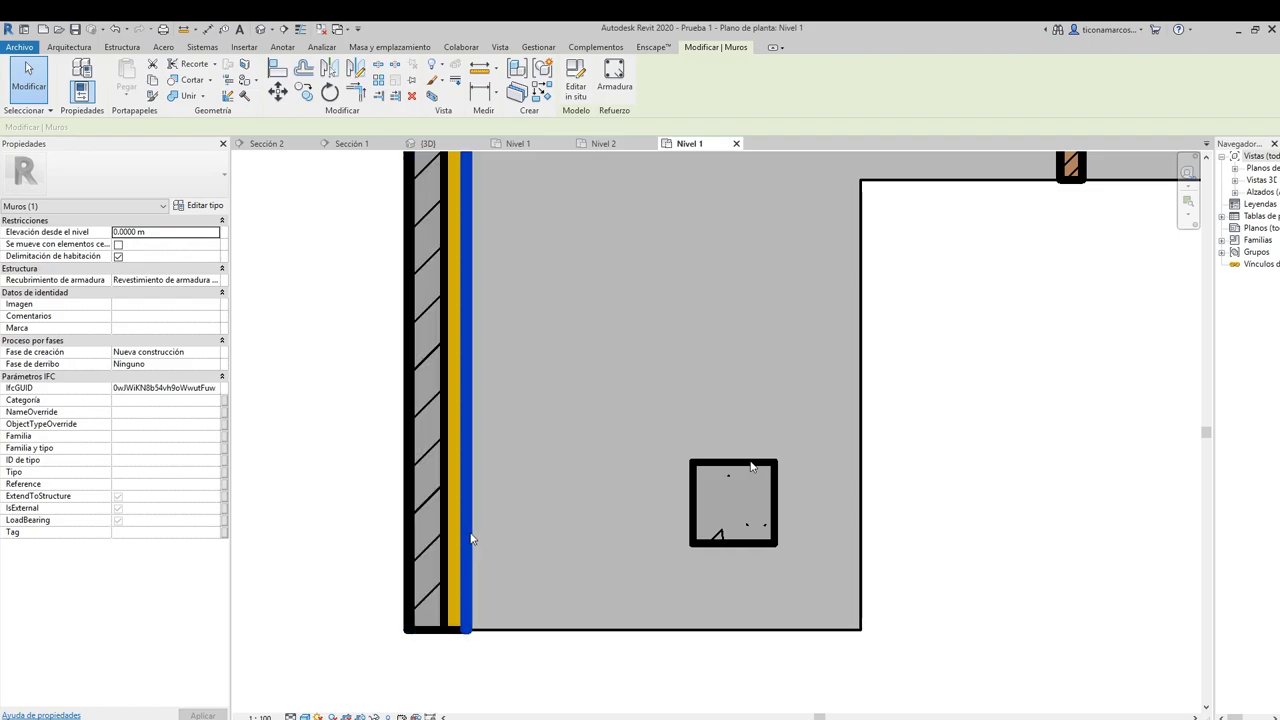
scroll(472, 538, "down", 3)
scroll(440, 225, "up", 4)
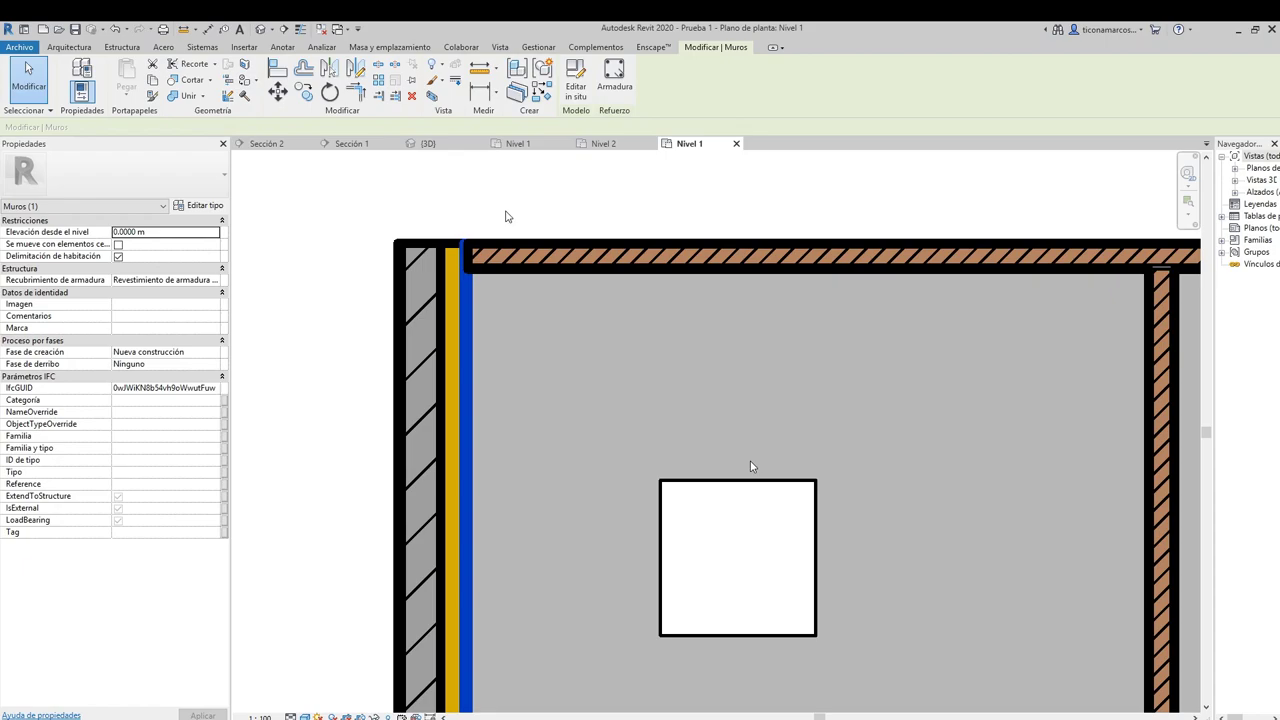
left_click(454, 206)
scroll(752, 466, "down", 3)
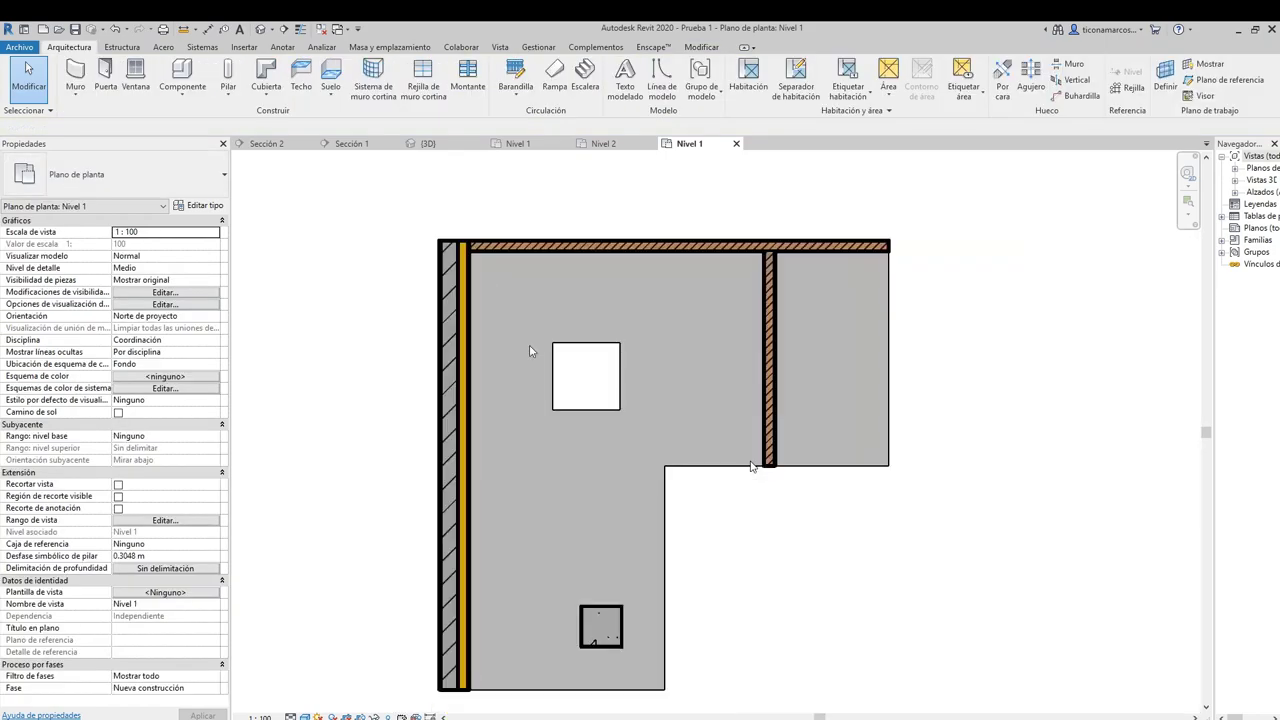
Place an 80 x 210 cm single-leaf door in the hatched core of the layered wall, swinging into the room
left_click(123, 72)
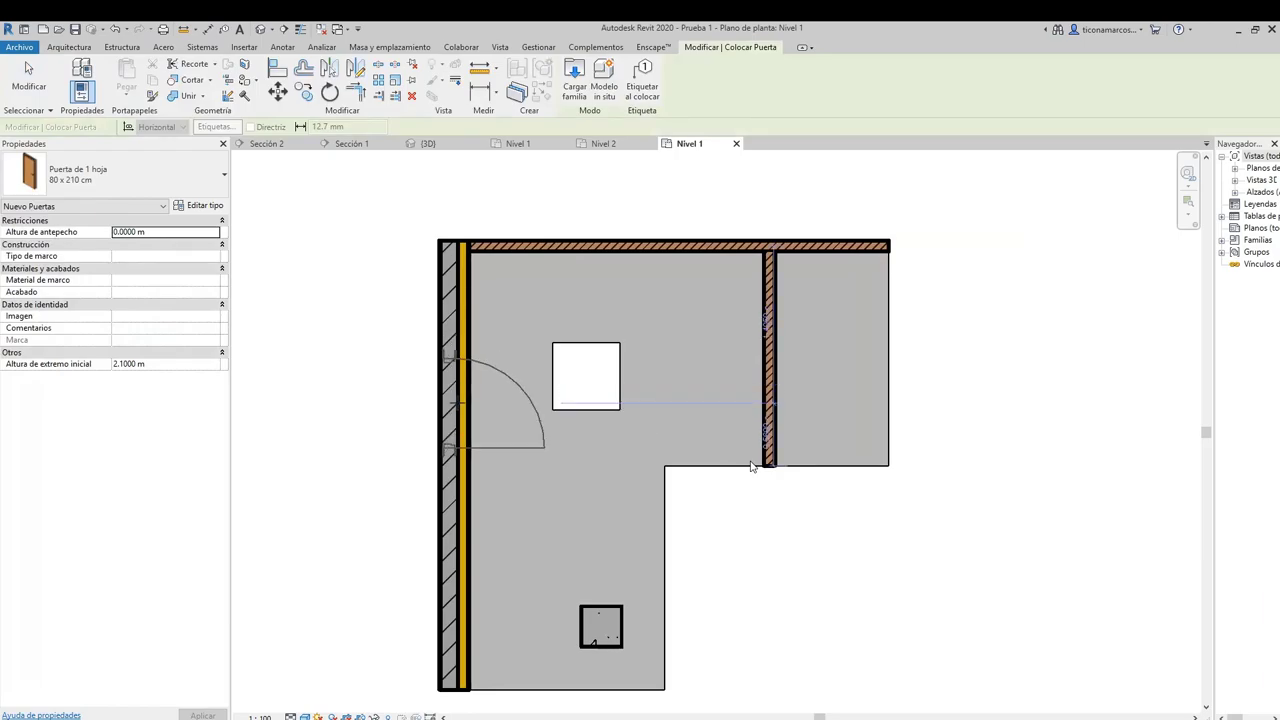
left_click(452, 400)
scroll(458, 372, "up", 2)
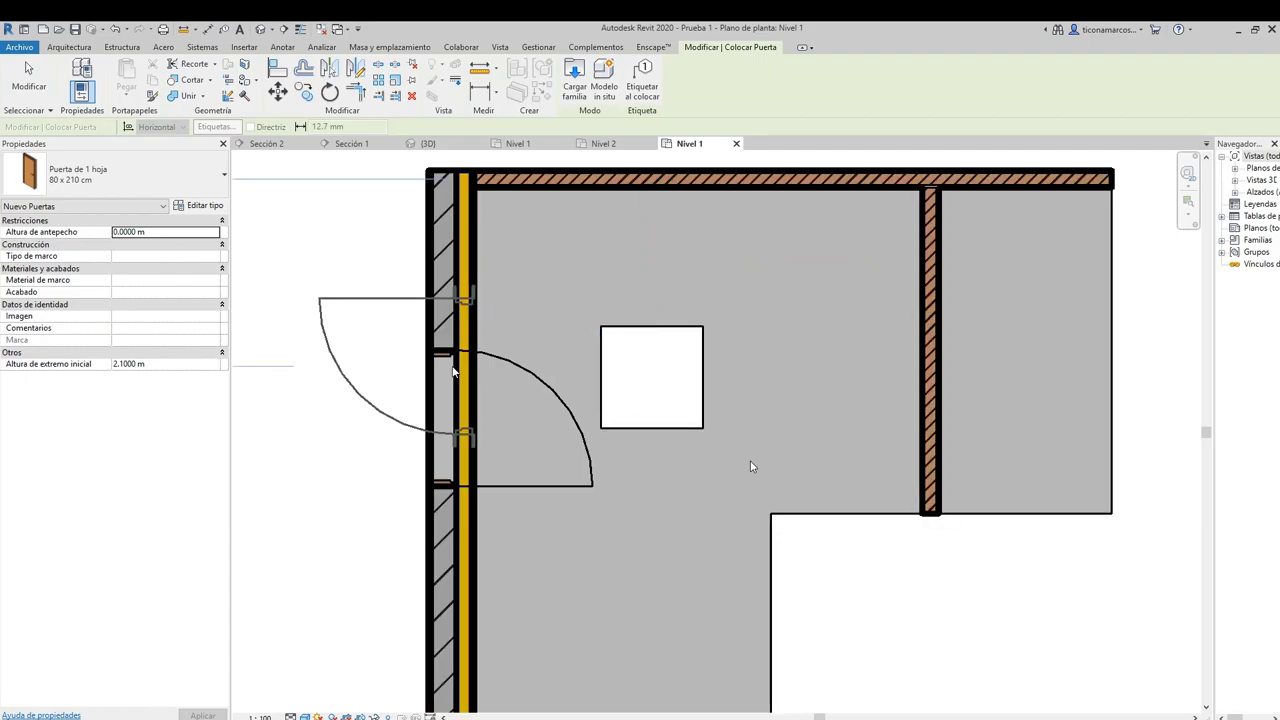
key("Escape")
key("Escape")
scroll(452, 372, "up", 2)
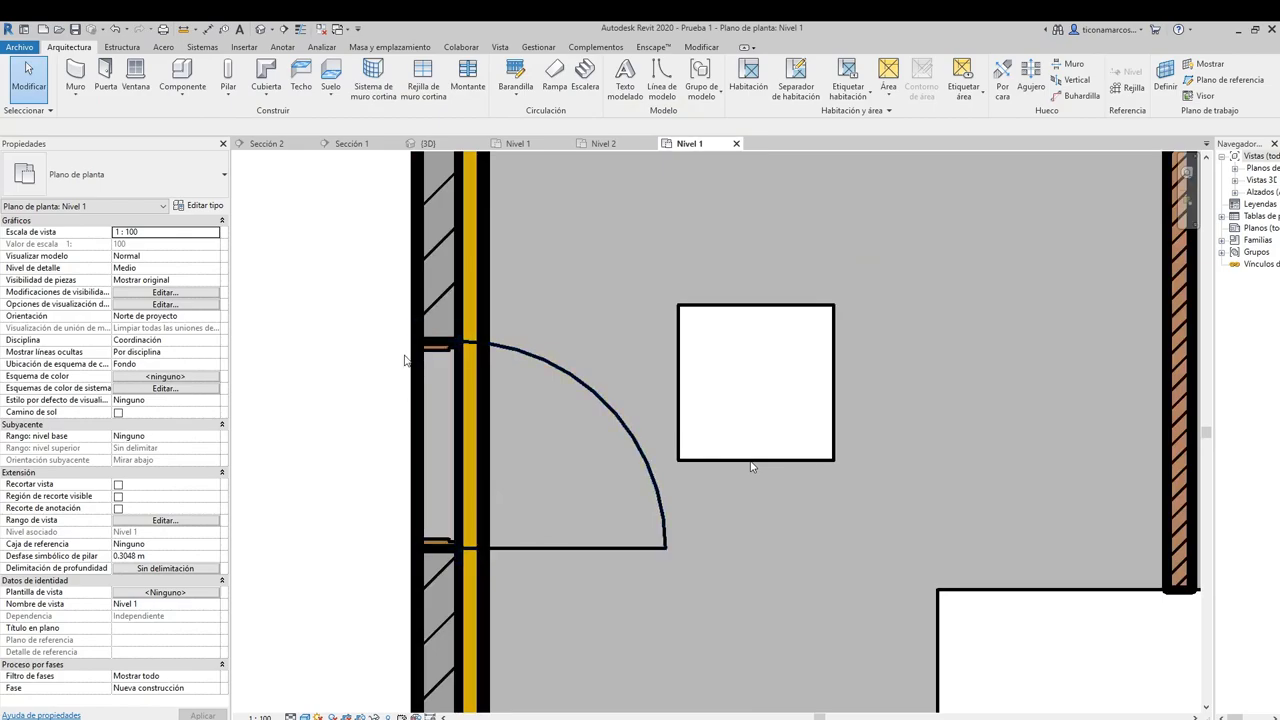
scroll(462, 306, "down", 2)
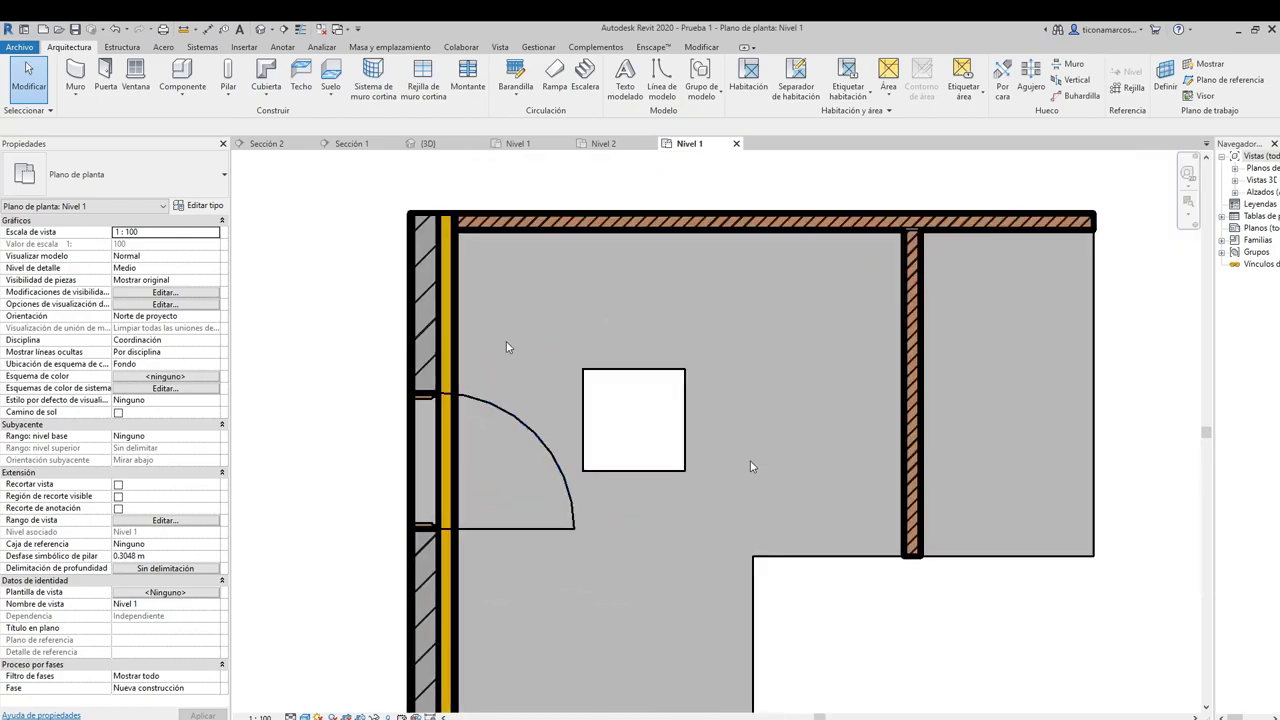
Open the layered wall's inner layer for in-place editing and cancel the edit
left_click(452, 343)
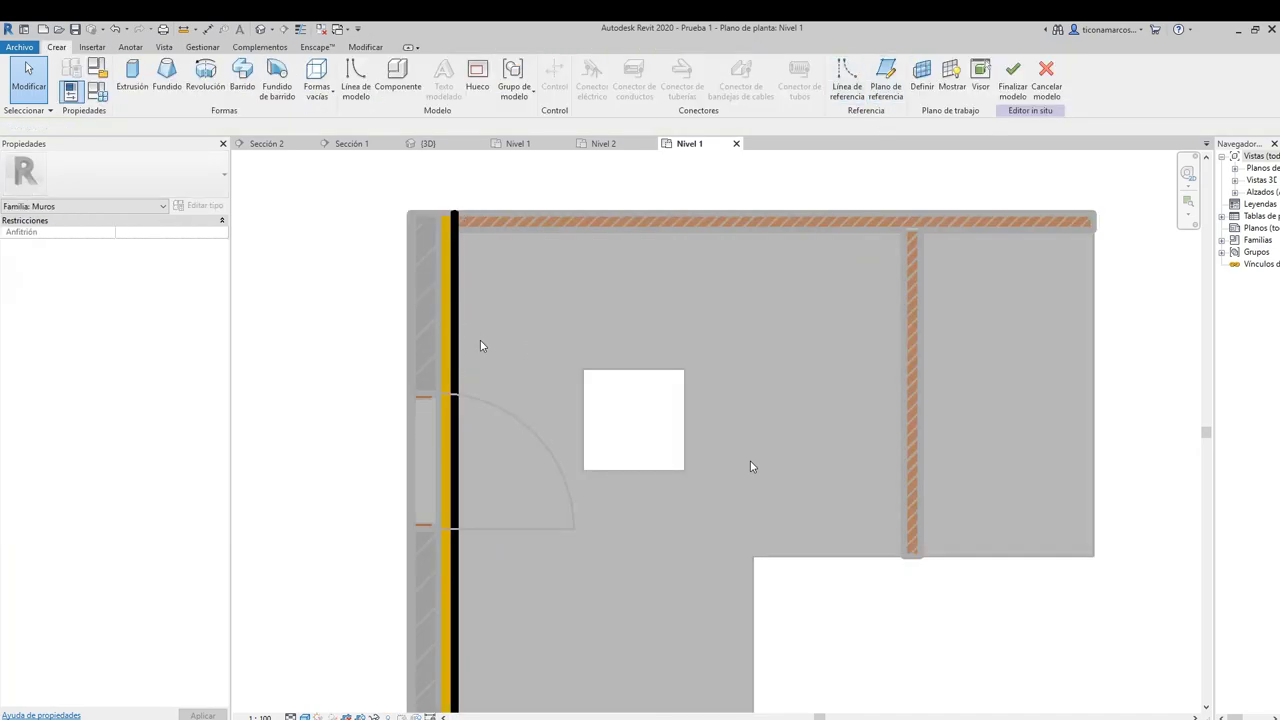
scroll(480, 340, "down", 3)
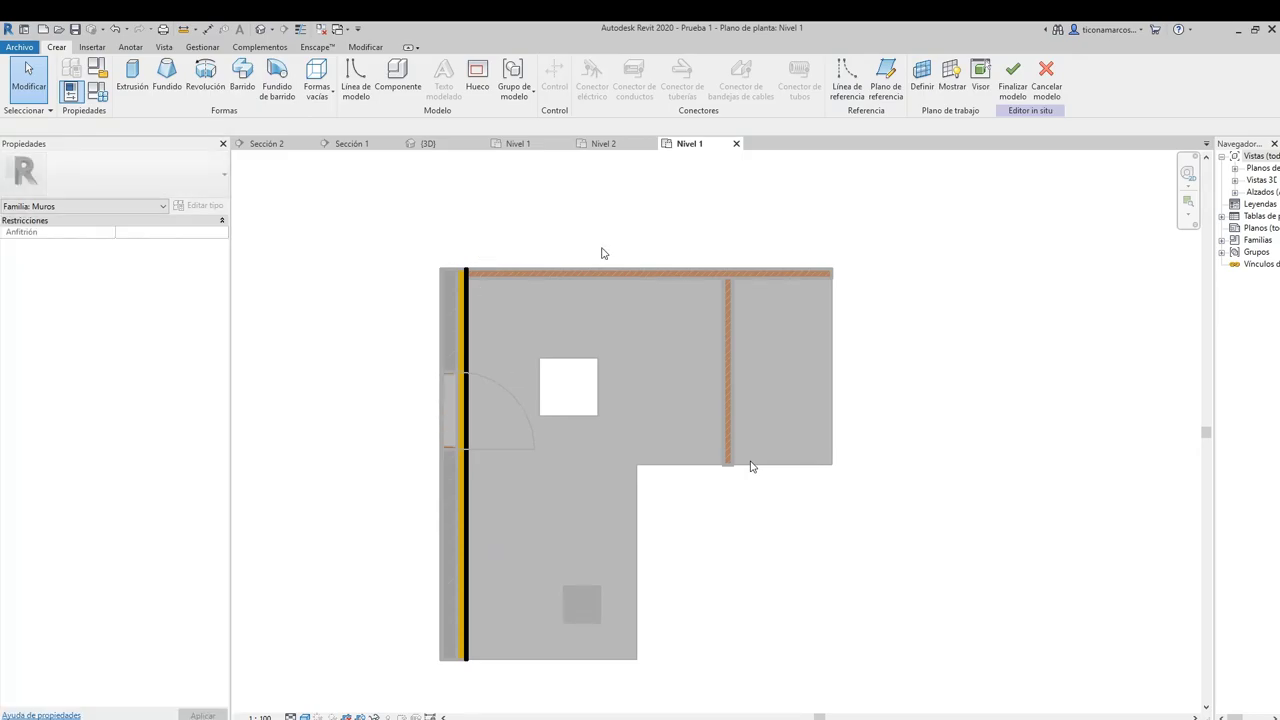
left_click(1046, 75)
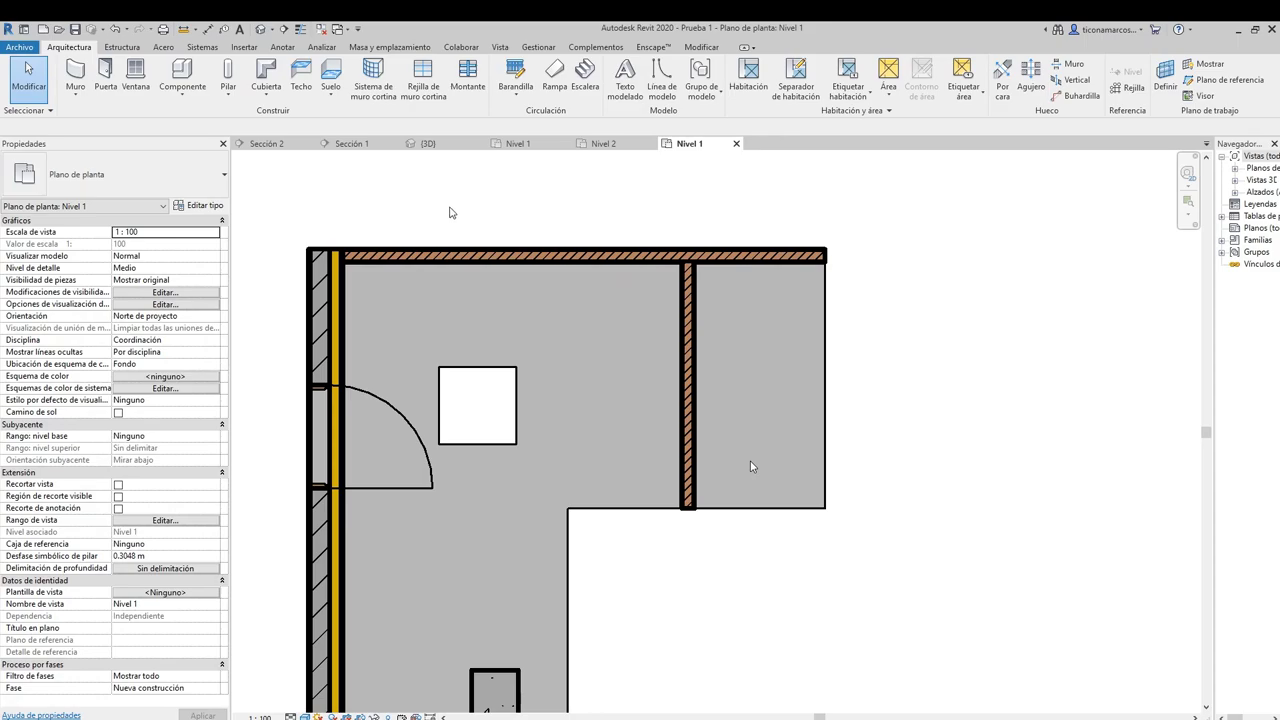
scroll(530, 410, "down", 1)
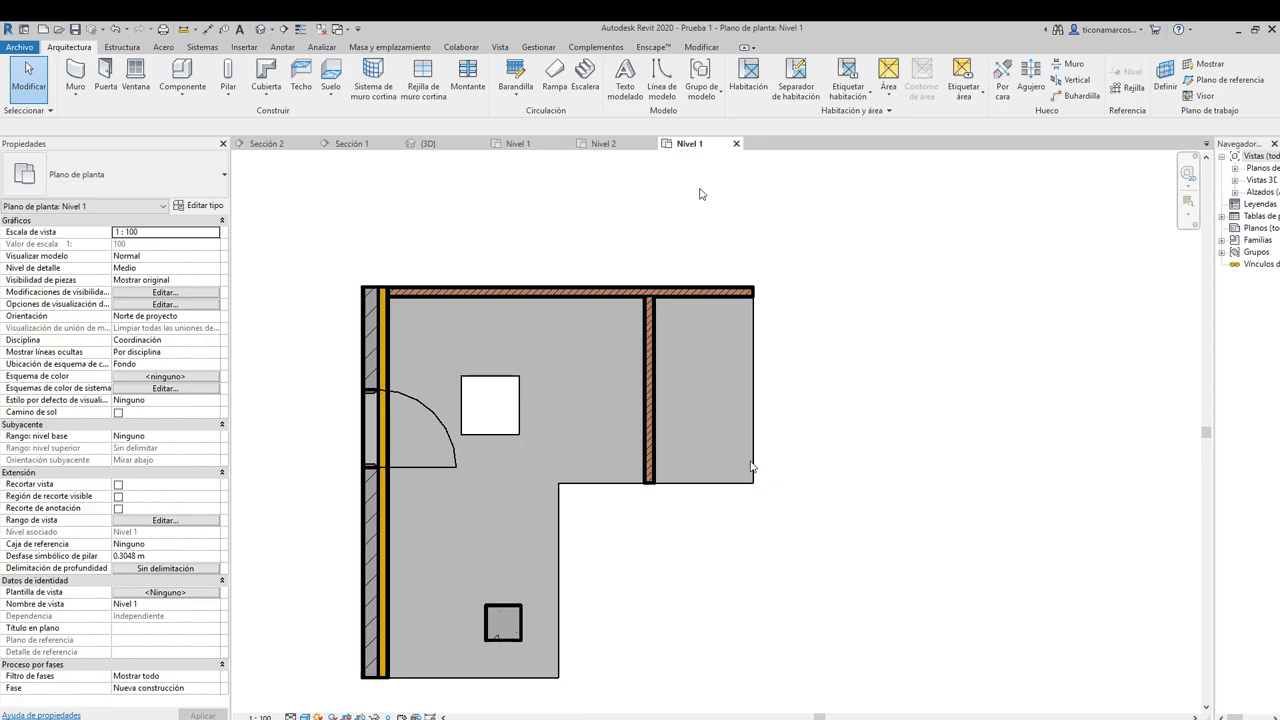
Open the project's {3D} view and inspect the core layer of the layered wall and its IFC parameters
left_click(1235, 180)
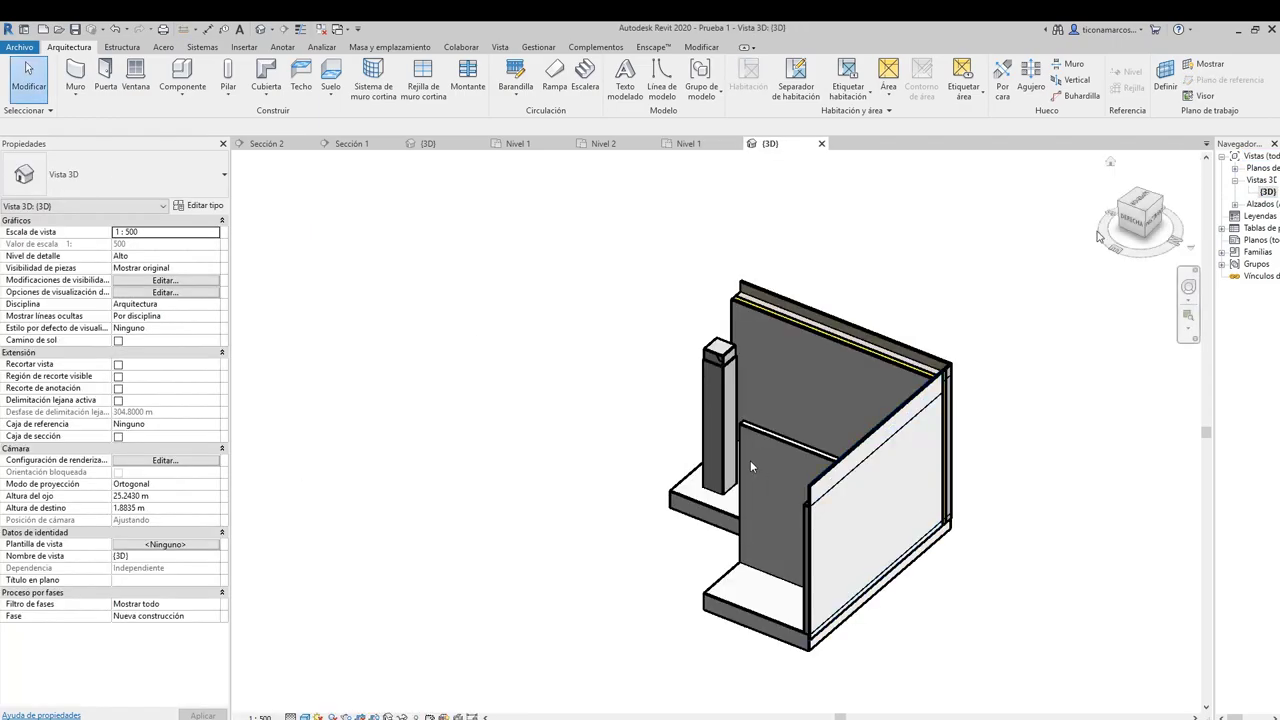
middle_click_drag(752, 467, 449, 463, "shift")
scroll(549, 492, "up", 5)
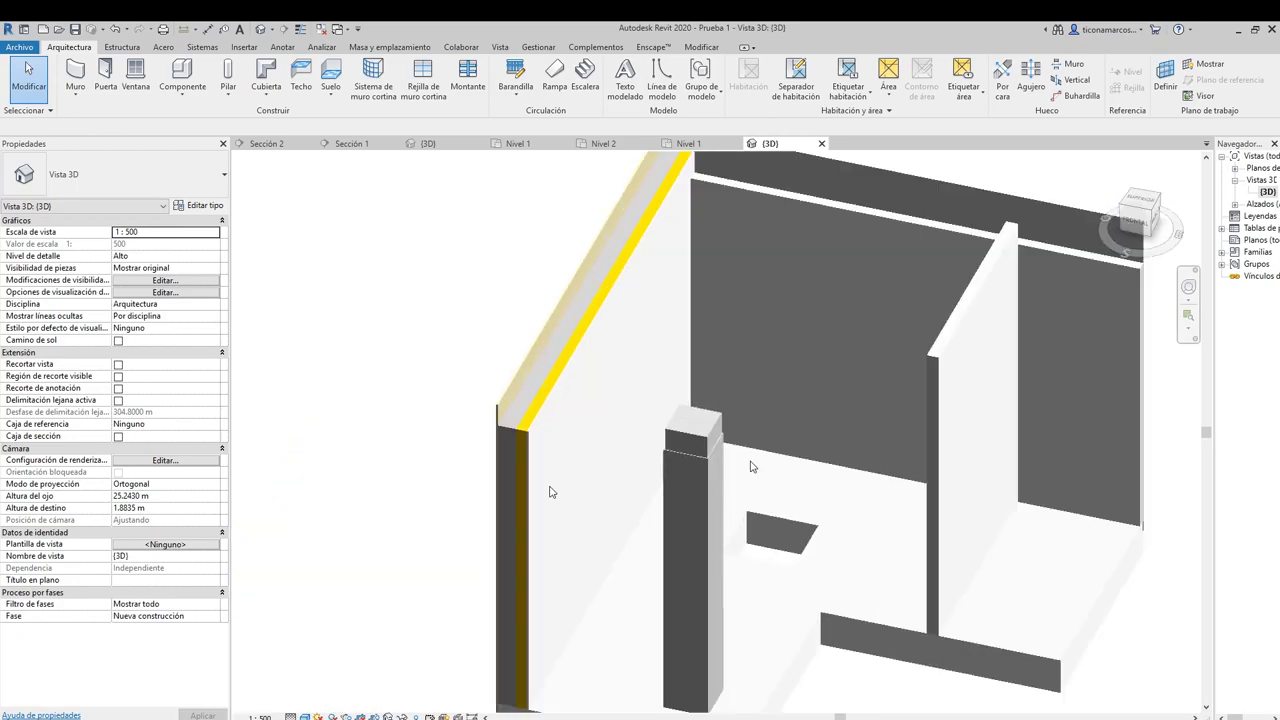
middle_click_drag(549, 492, 531, 368, "shift")
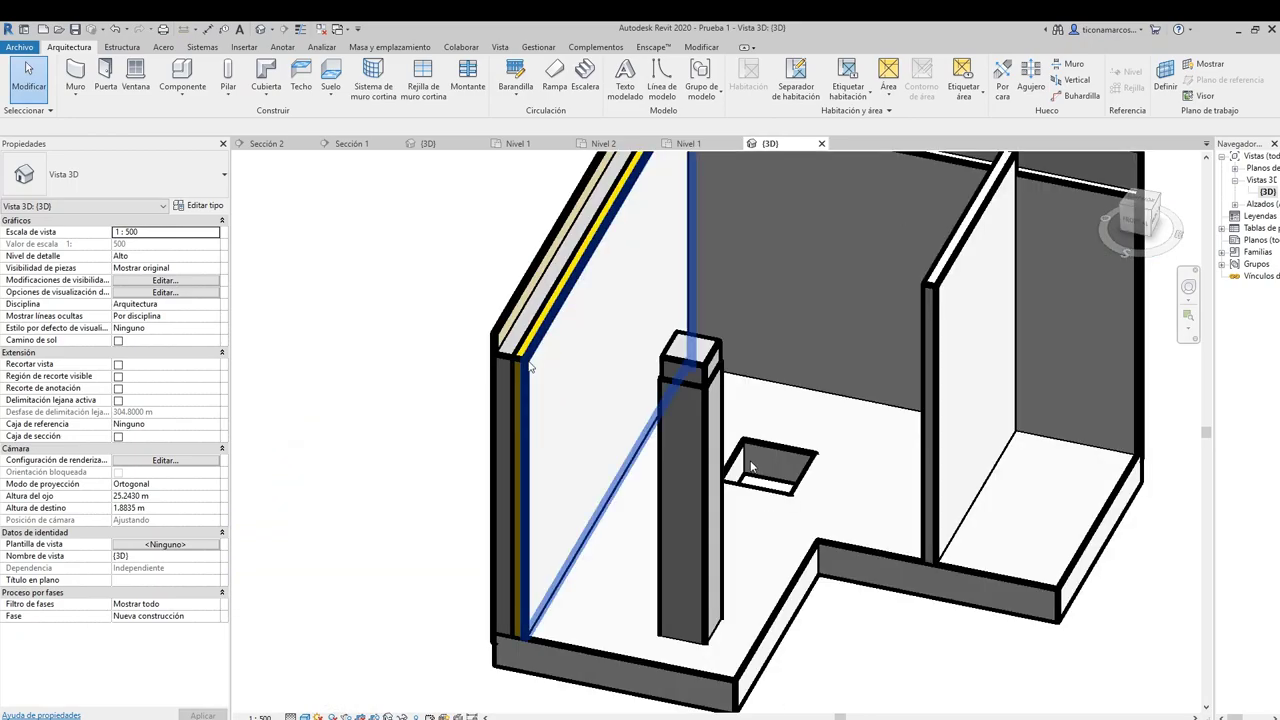
left_click(531, 368)
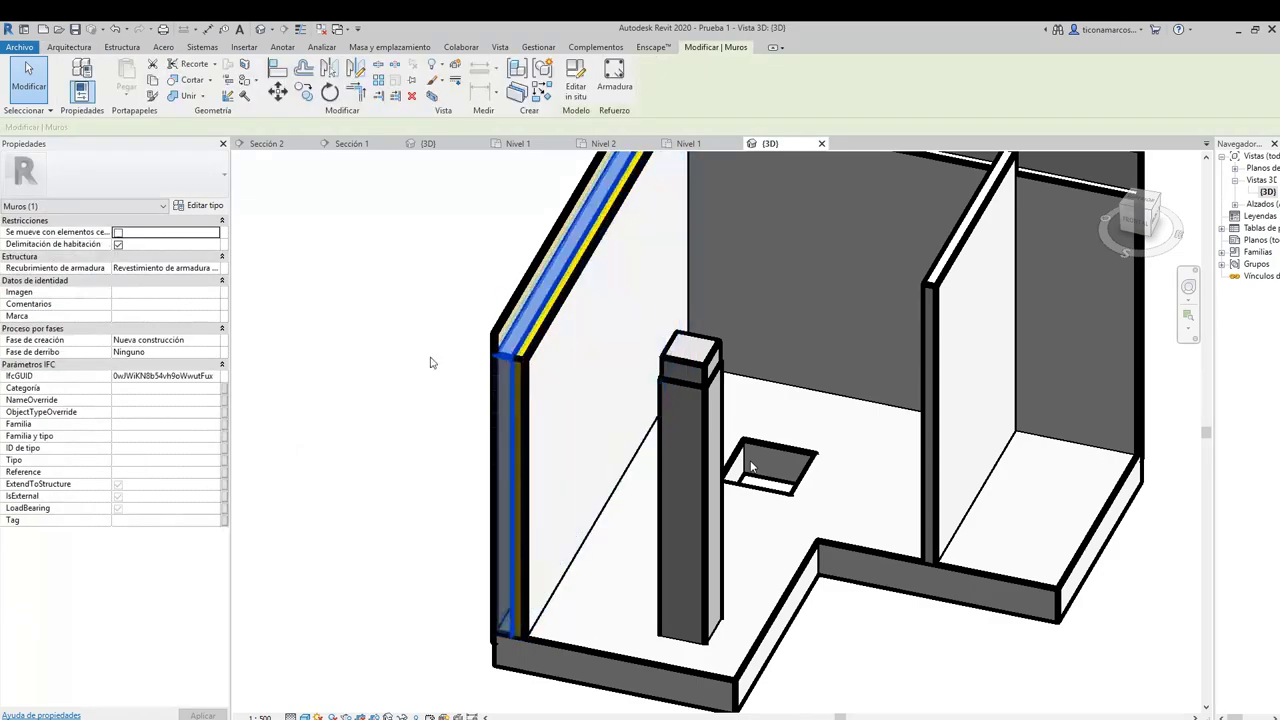
left_click(433, 362)
scroll(433, 362, "down", 4)
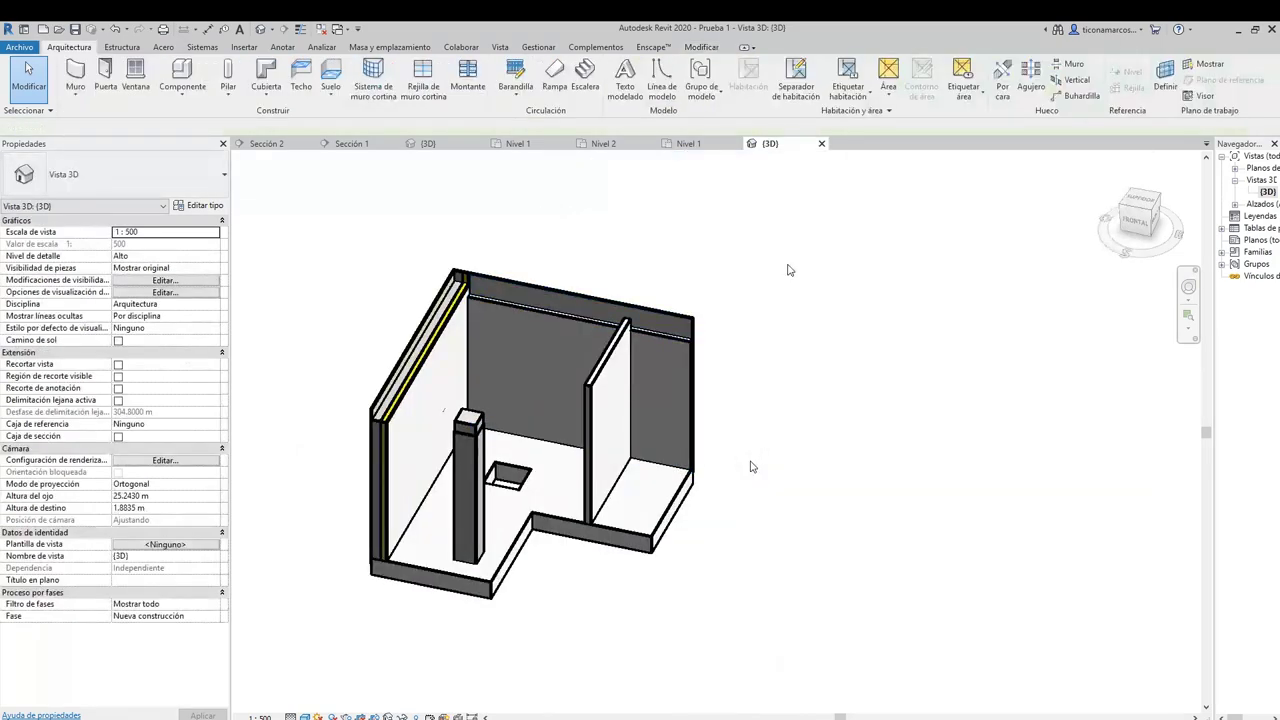
scroll(528, 413, "up", 2)
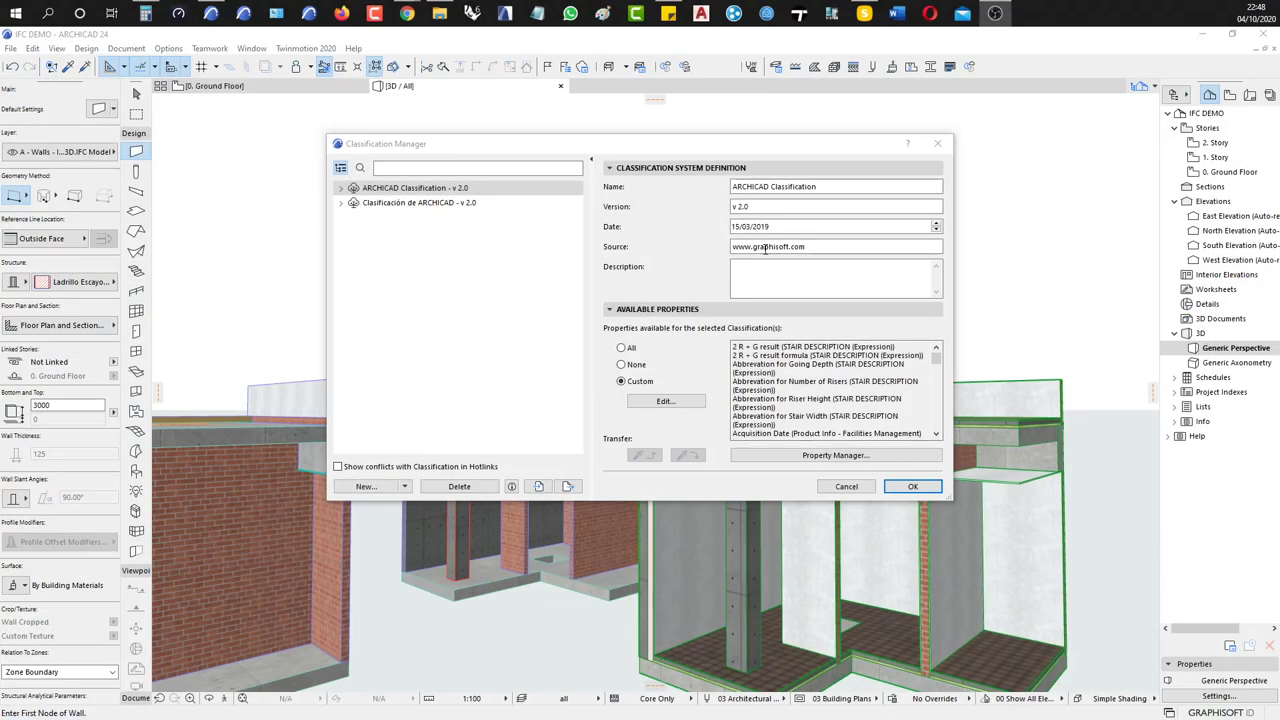
Switch to ARCHICAD, leave the Classification Manager and examine the model view definitions of the General Parametric Export IFC translator
left_click(937, 143)
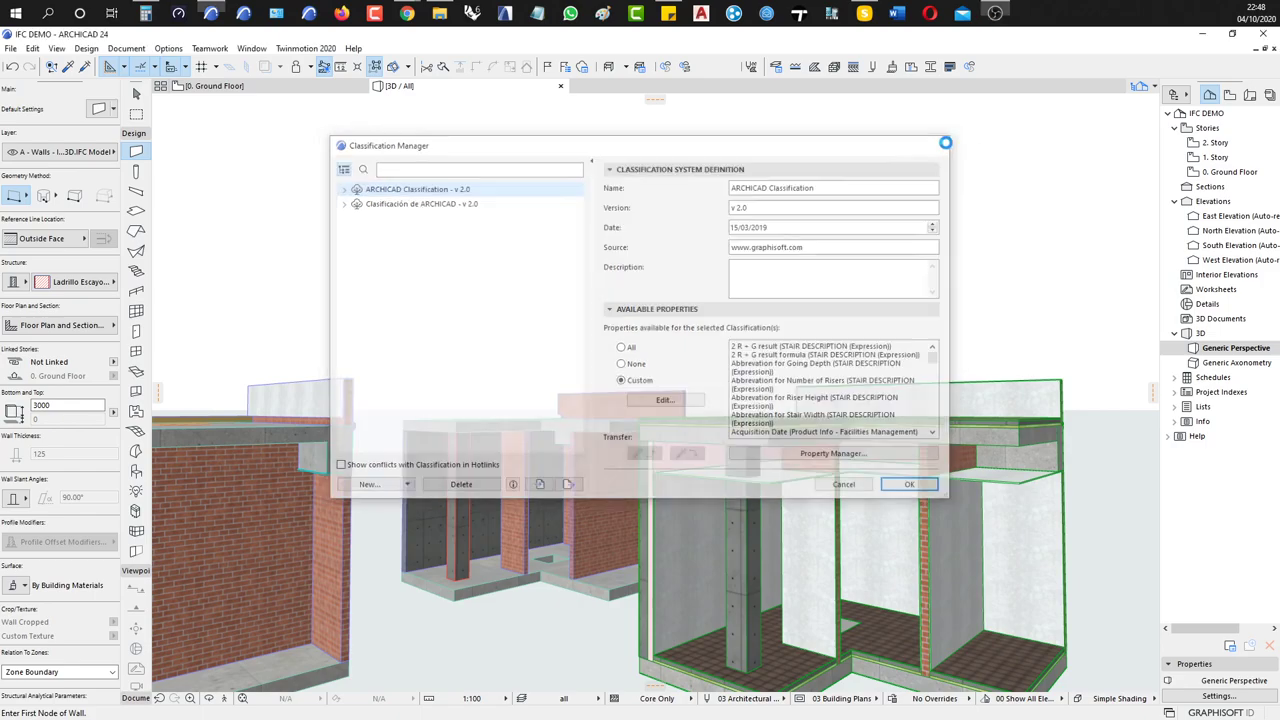
left_click(10, 48)
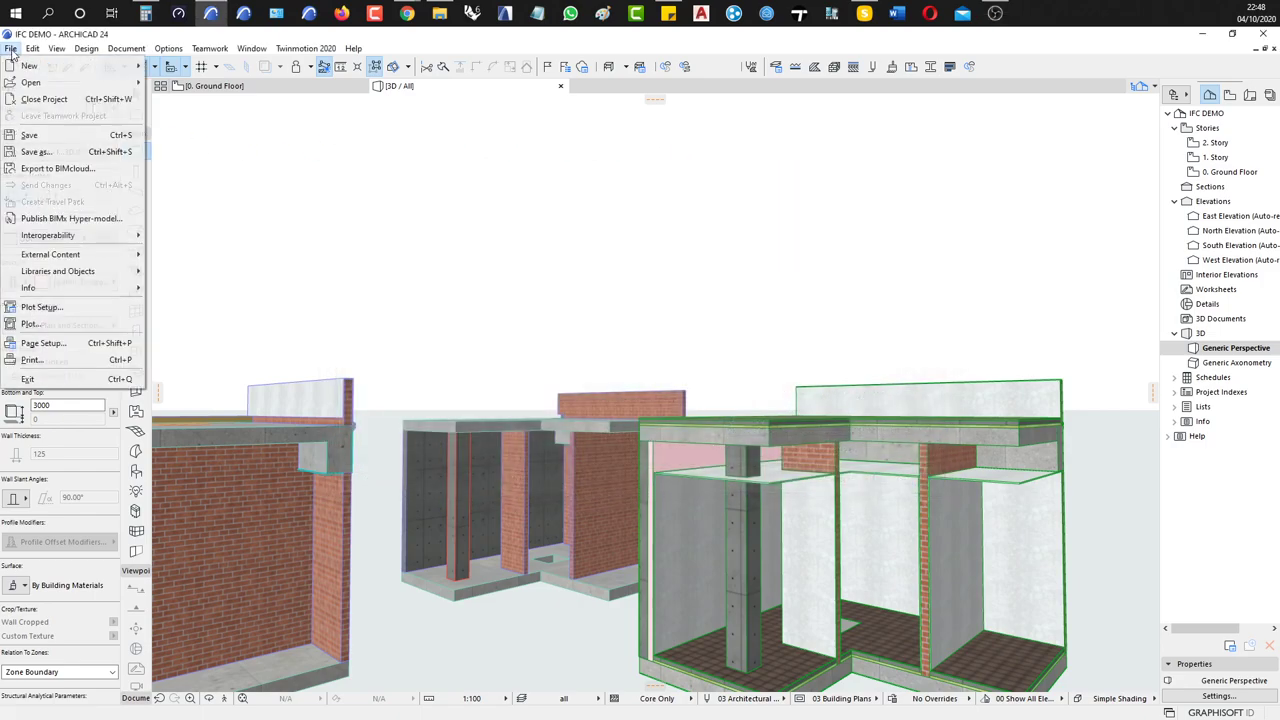
mouse_move(77, 258)
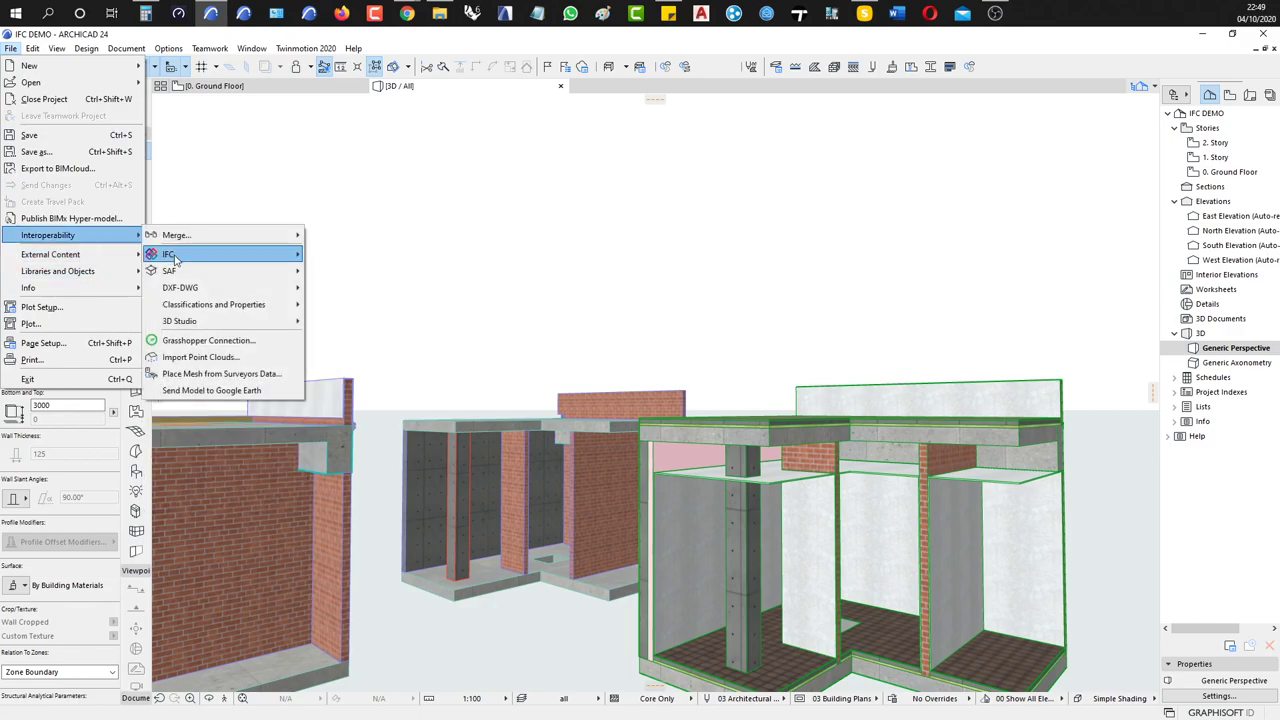
mouse_move(195, 254)
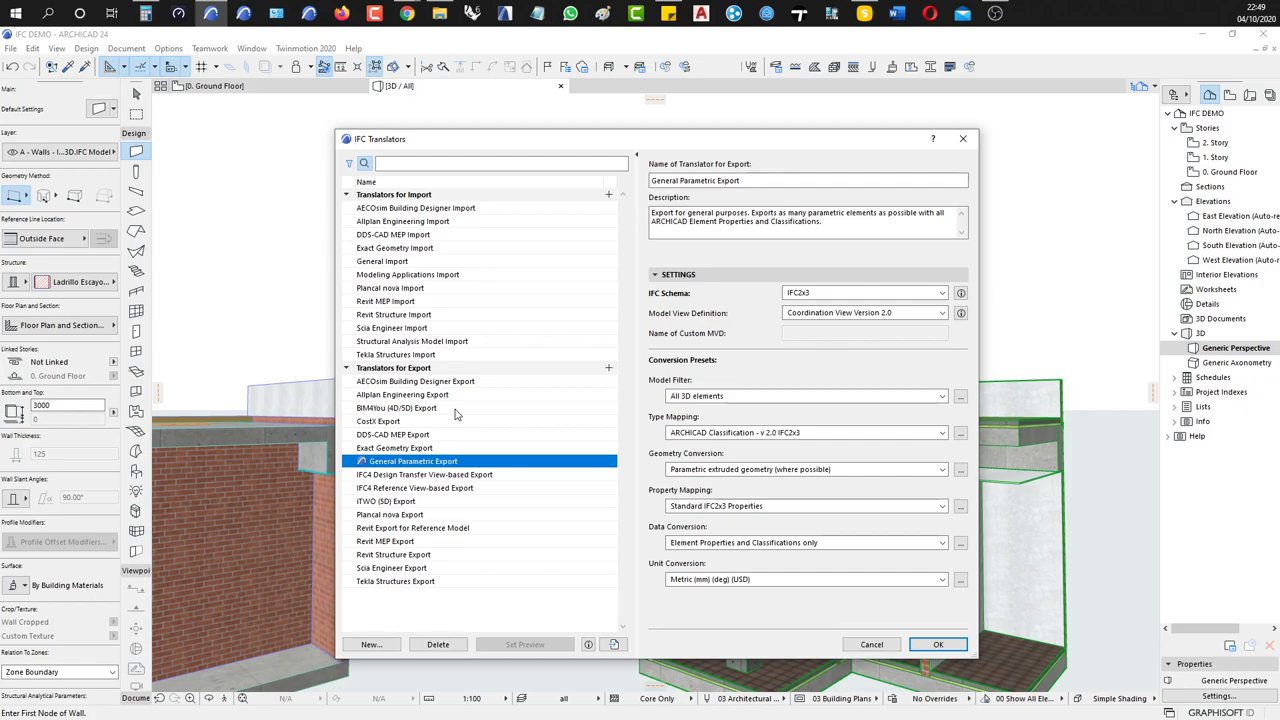
left_click(890, 313)
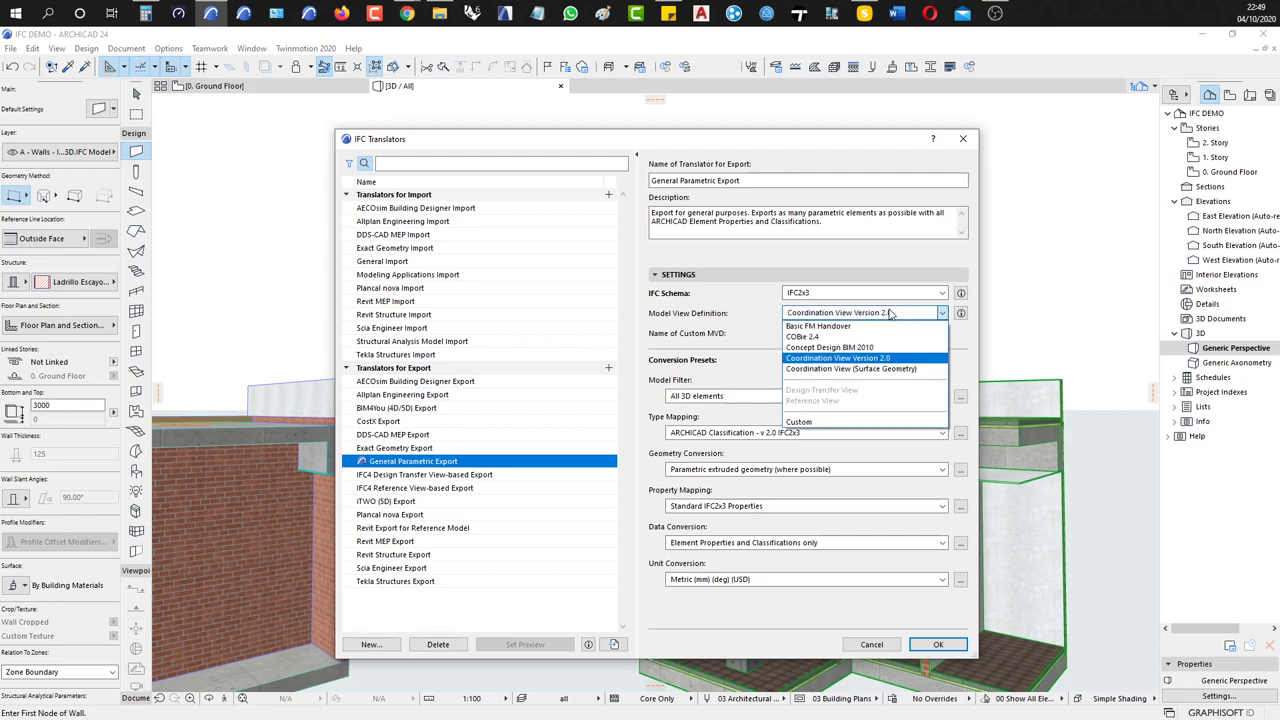
left_click(890, 313)
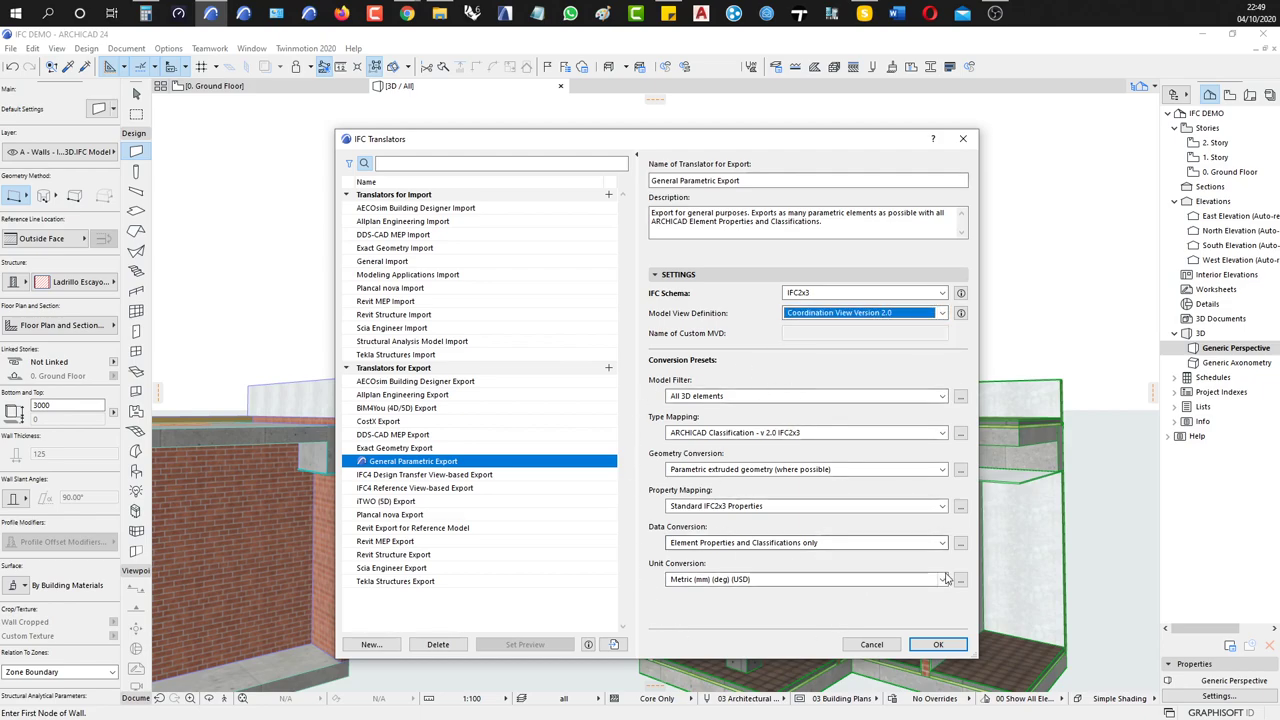
Examine the translator's model filter options by structural function and IFC domain for the All 3D elements preset
left_click(960, 397)
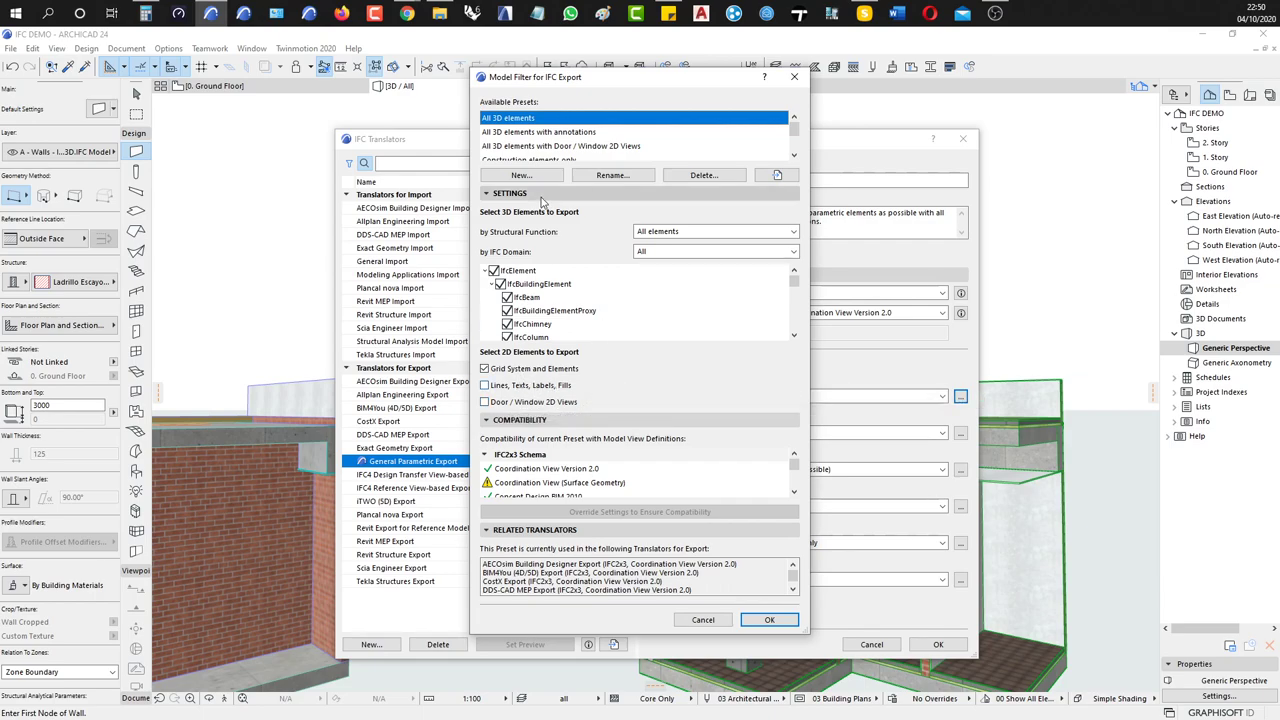
left_click(740, 231)
left_click(740, 243)
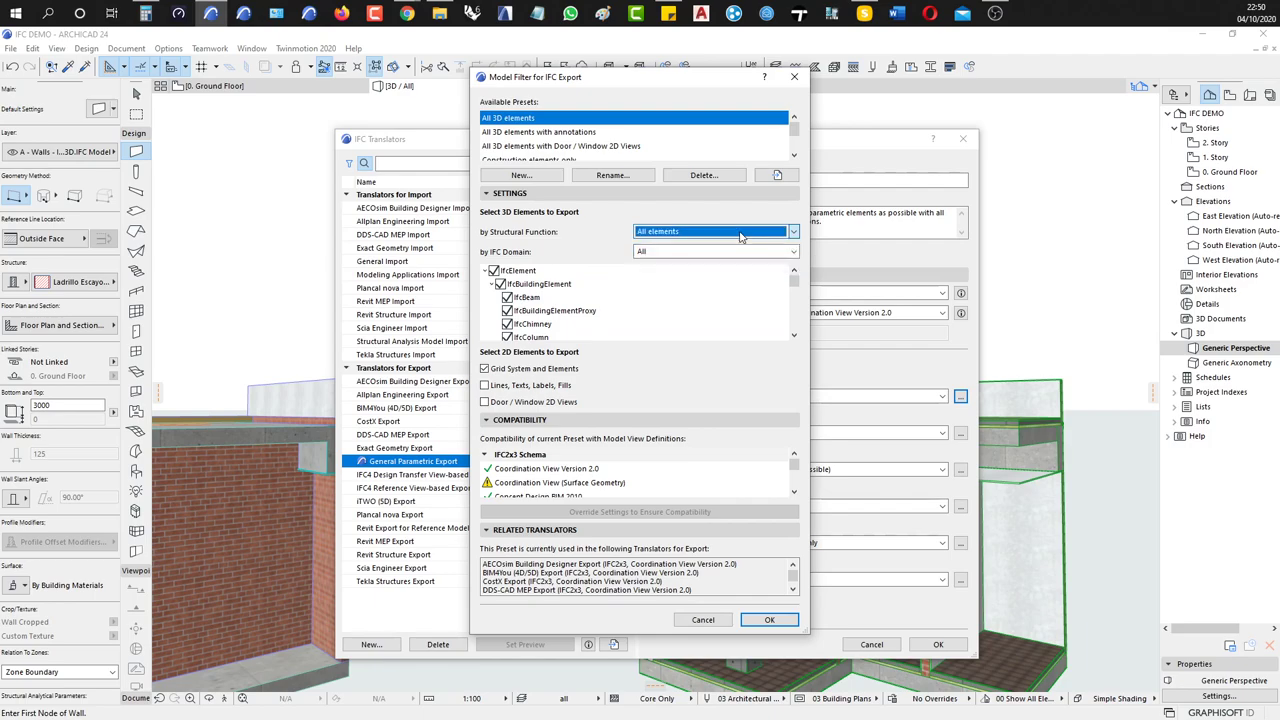
left_click(741, 251)
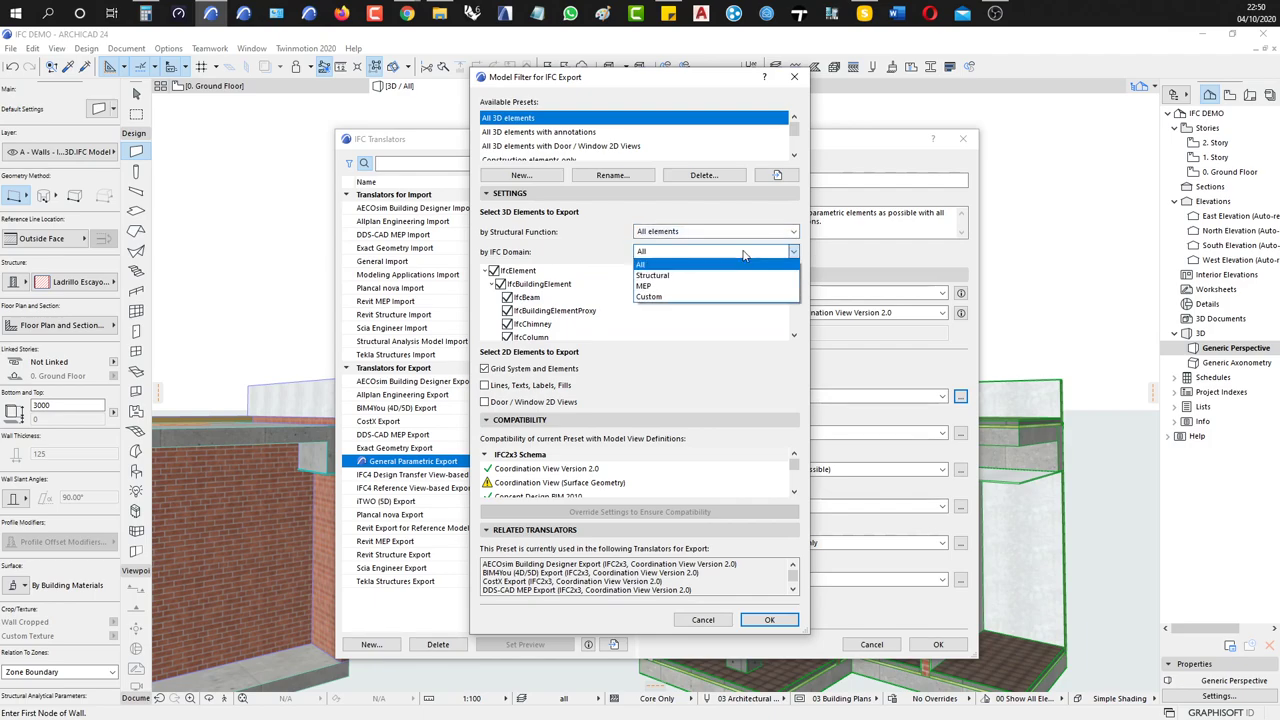
left_click(743, 256)
left_click(794, 77)
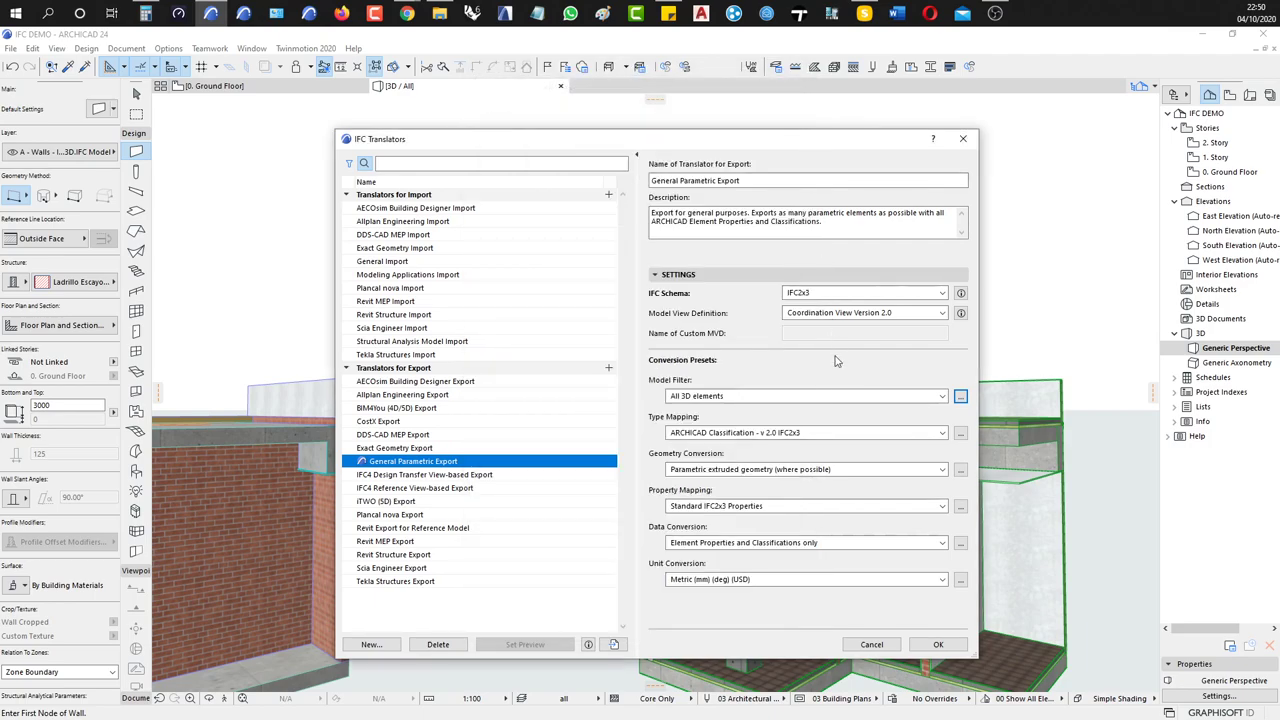
Examine the export type mapping of the ARCHICAD Classification v 2.0 presets for the IFC2x3 and IFC4 schemas
left_click(960, 433)
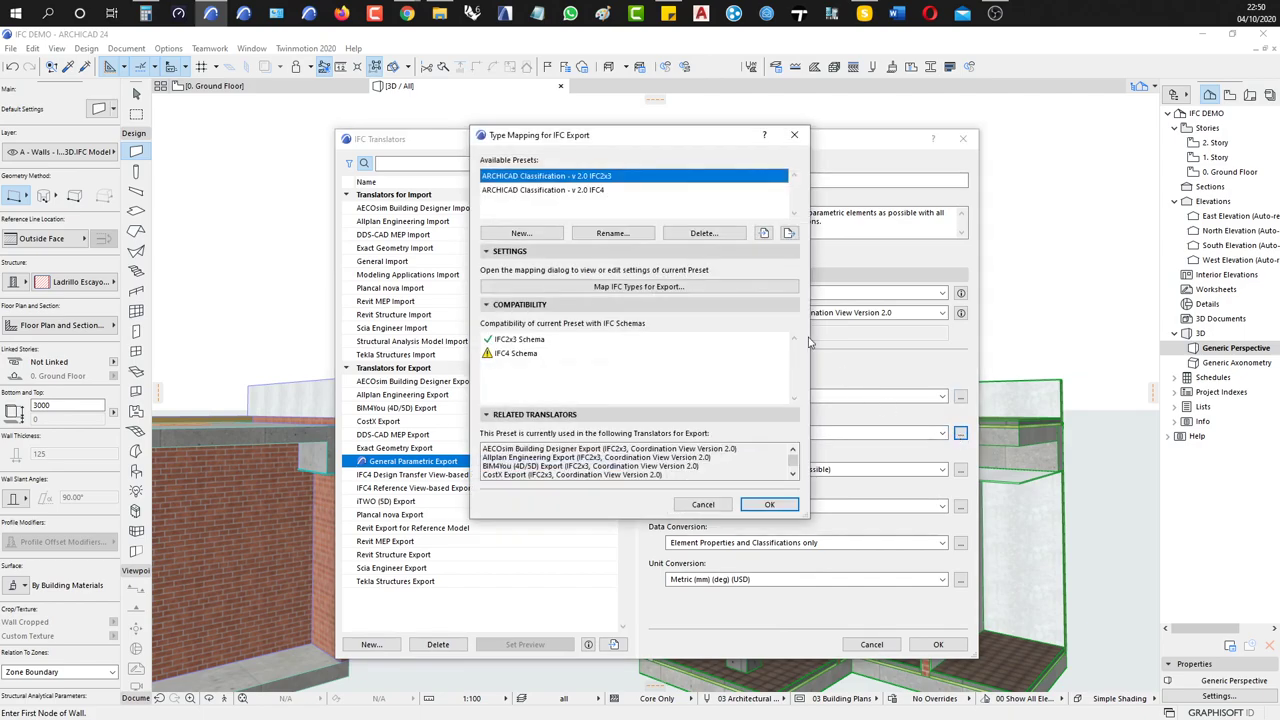
left_click(643, 287)
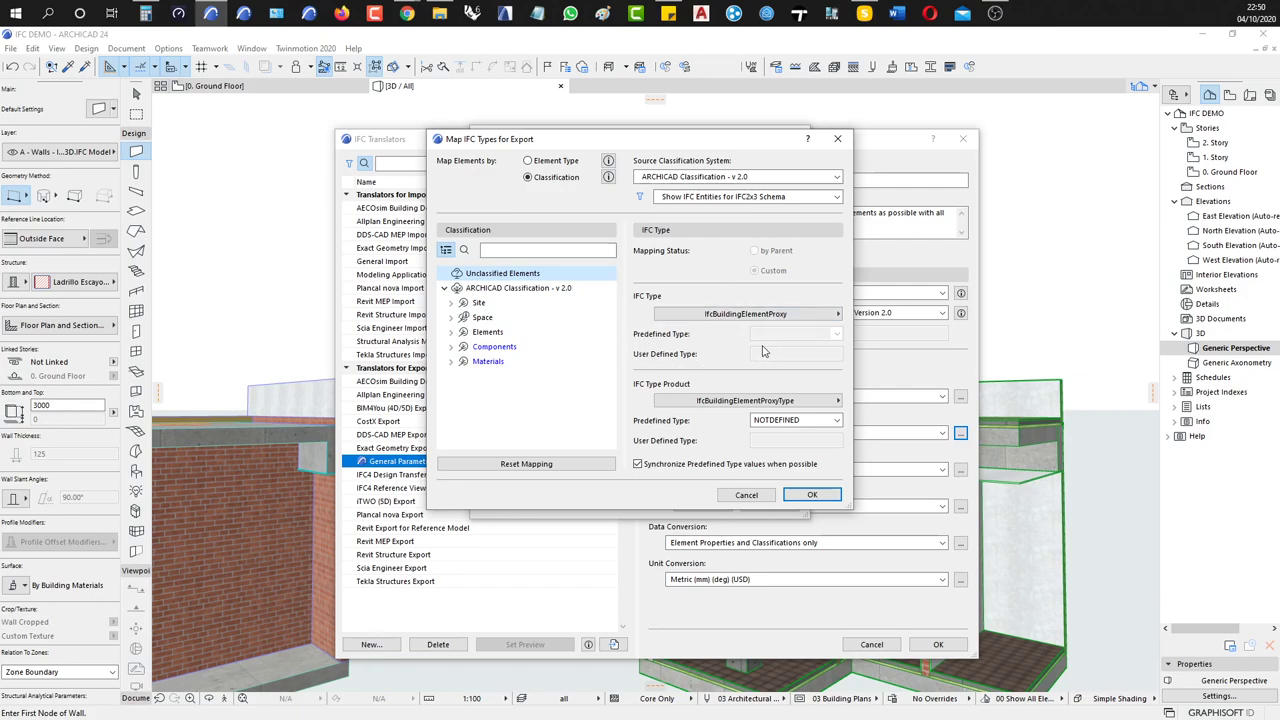
left_click(744, 496)
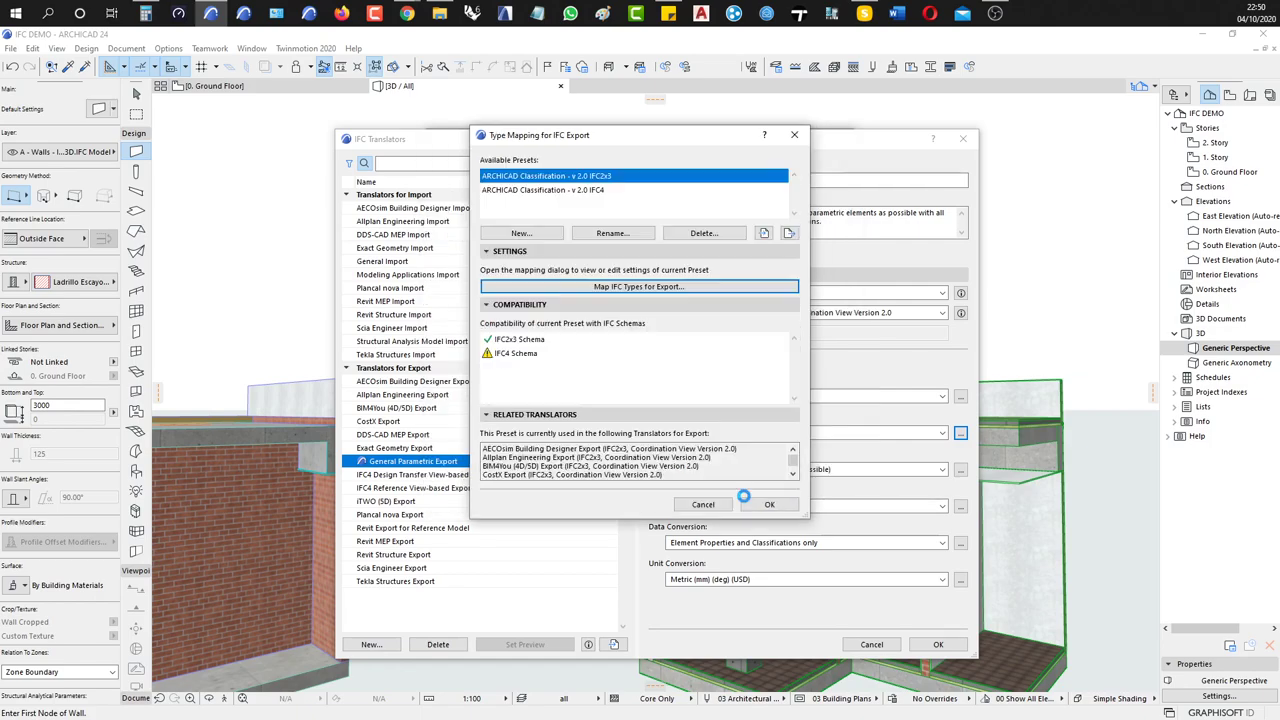
left_click(594, 192)
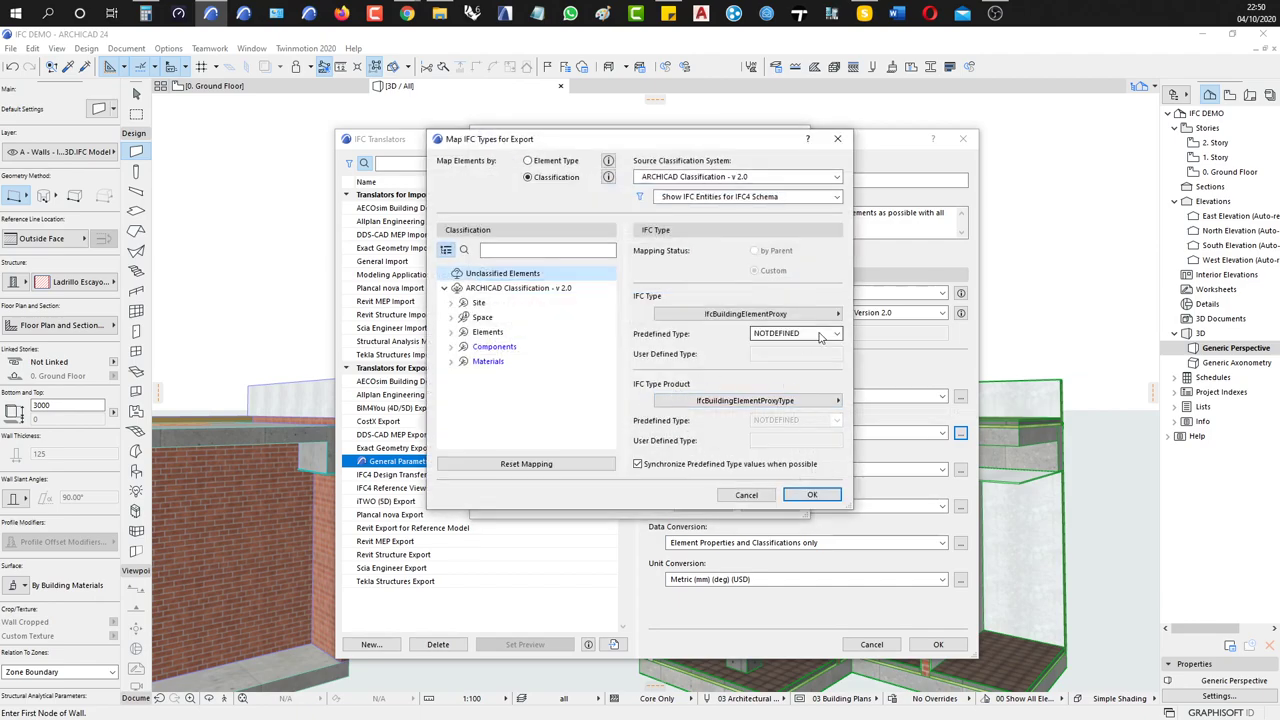
Examine the IFC4 predefined type options for unclassified elements mapped to IfcBuildingElementProxy, then leave the type mapping without changes
left_click(837, 334)
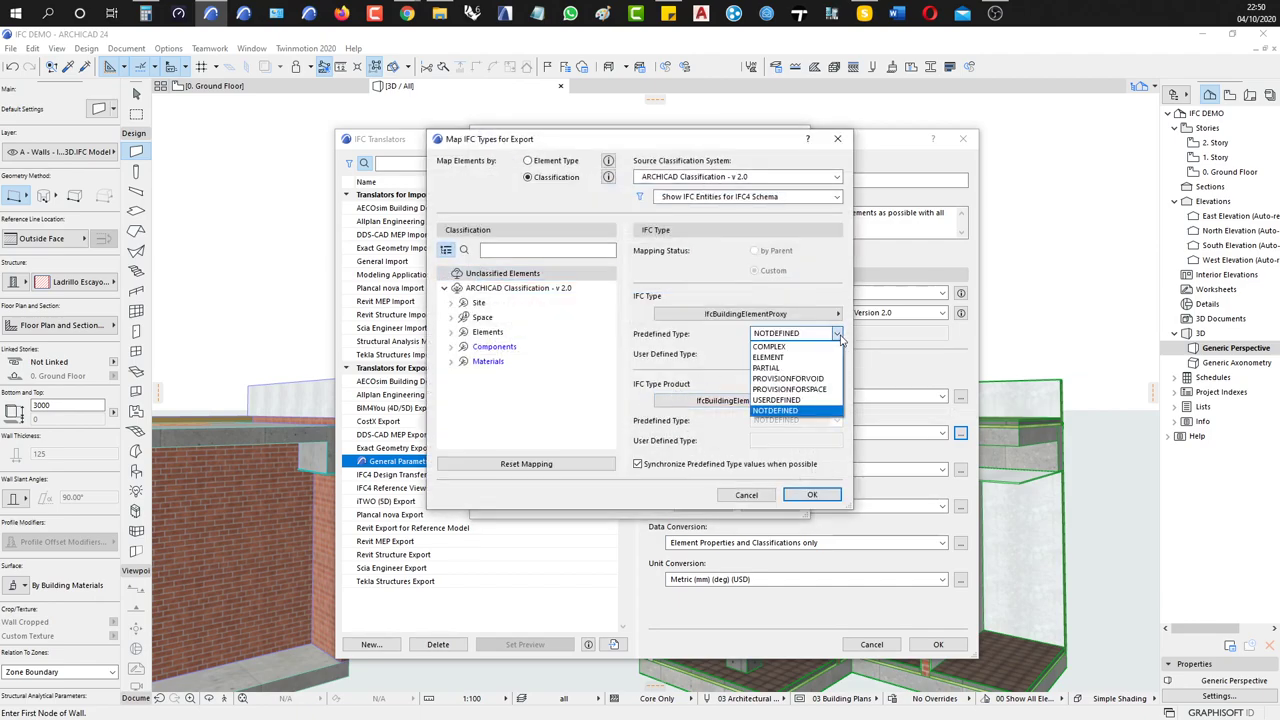
left_click(838, 336)
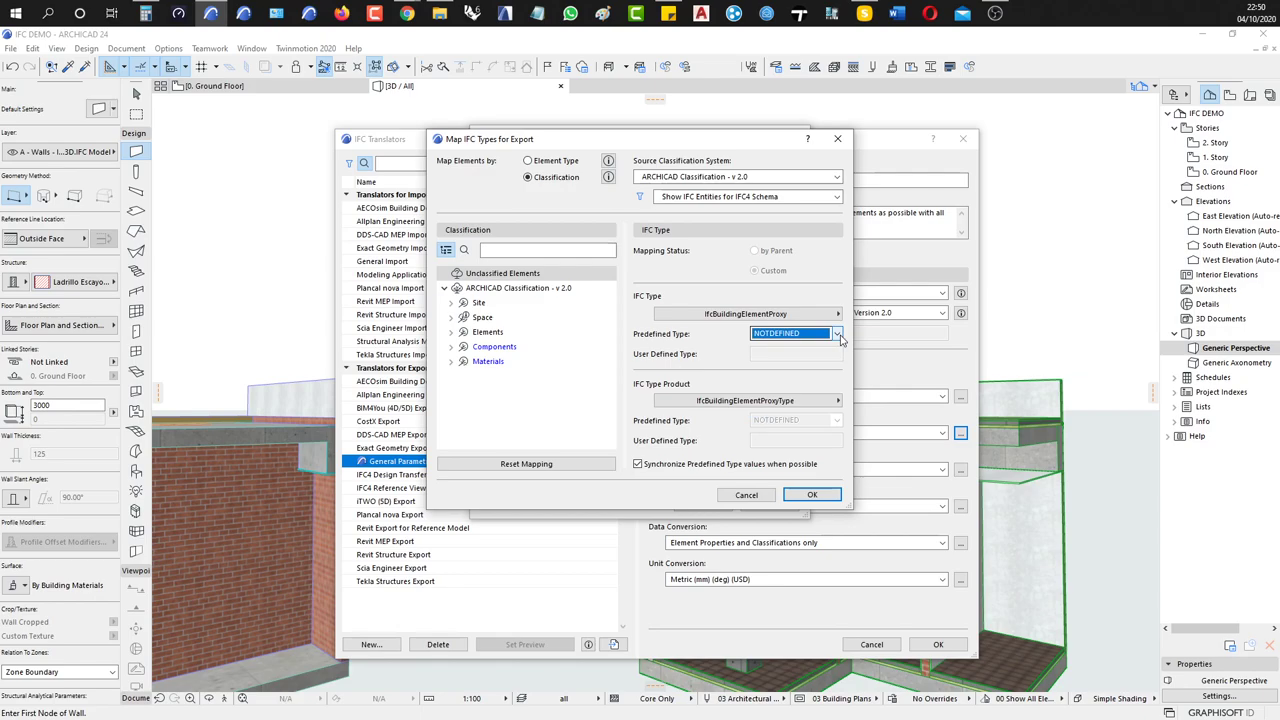
left_click(835, 401)
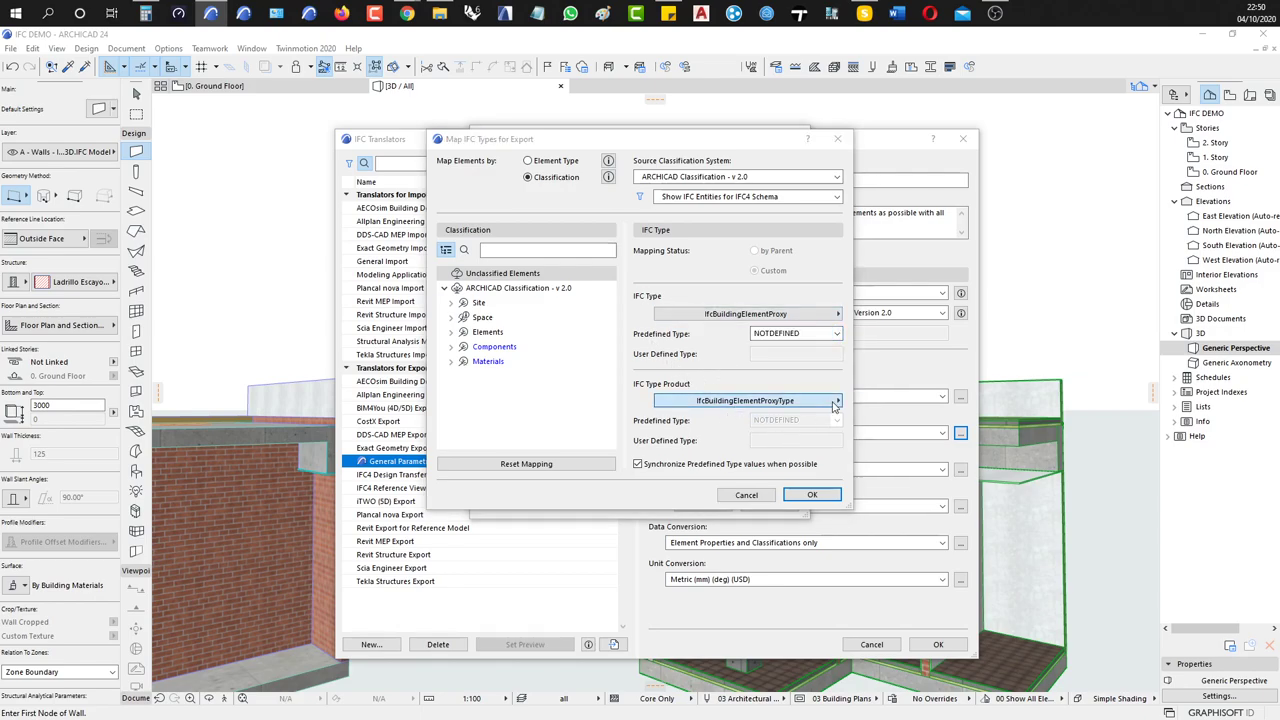
left_click(747, 496)
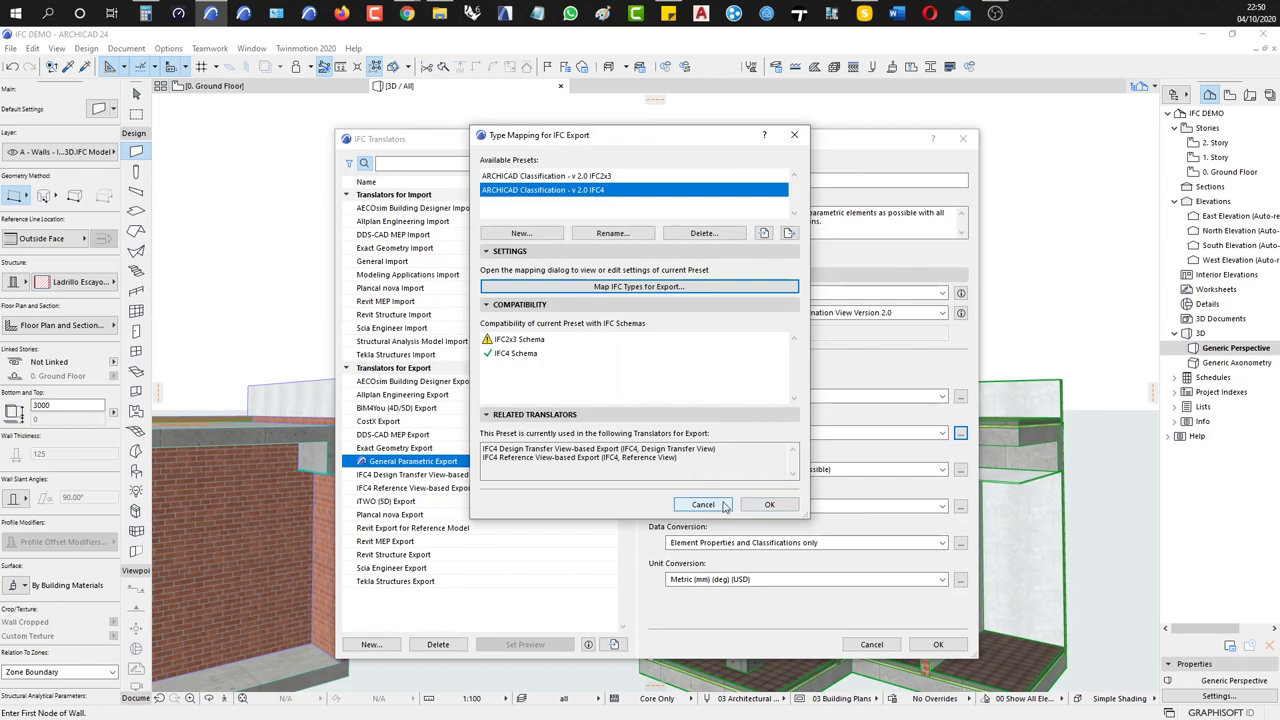
left_click(724, 505)
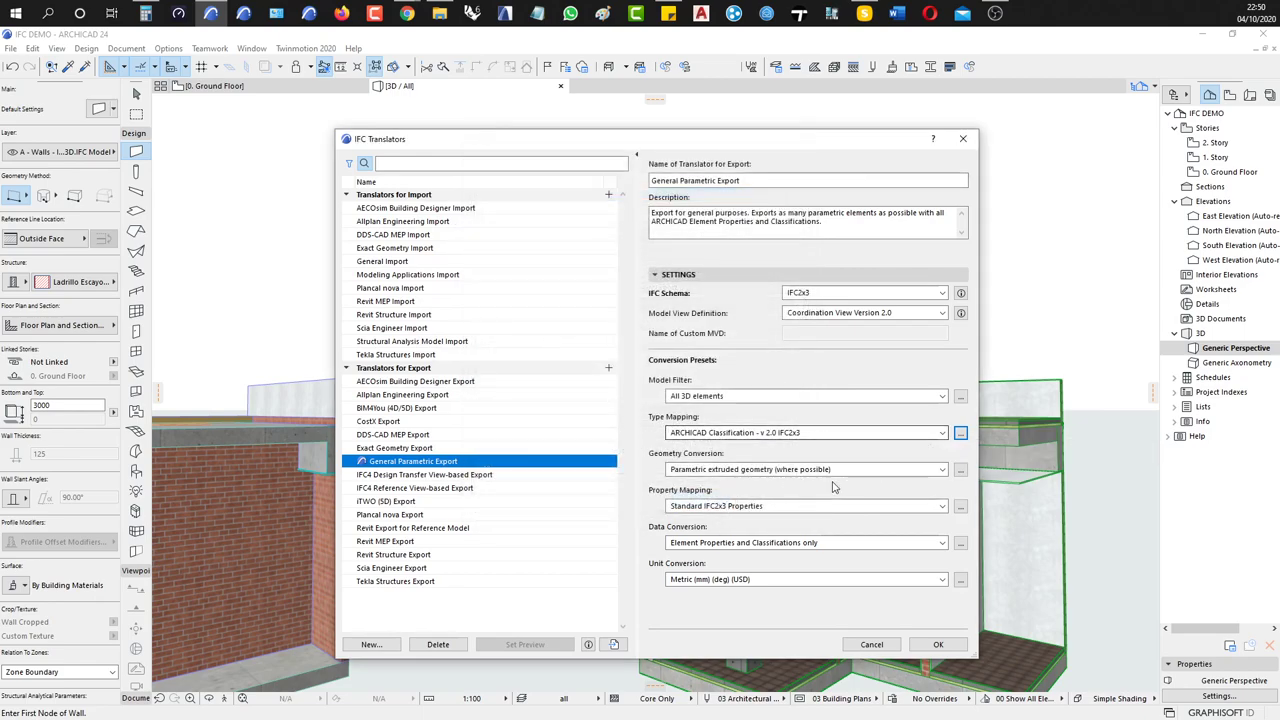
Examine the export property mapping of the Standard IFC2x3 Properties preset in the General Parametric Export translator
left_click(802, 547)
left_click(805, 543)
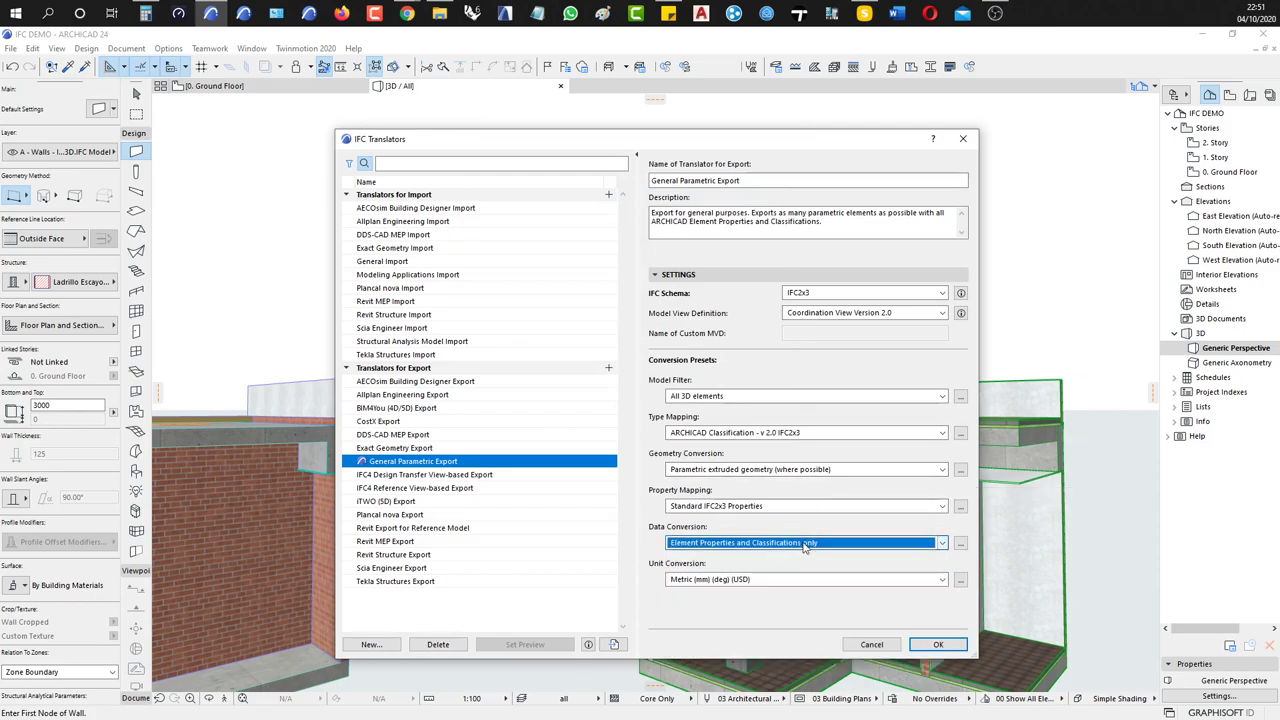
left_click(959, 508)
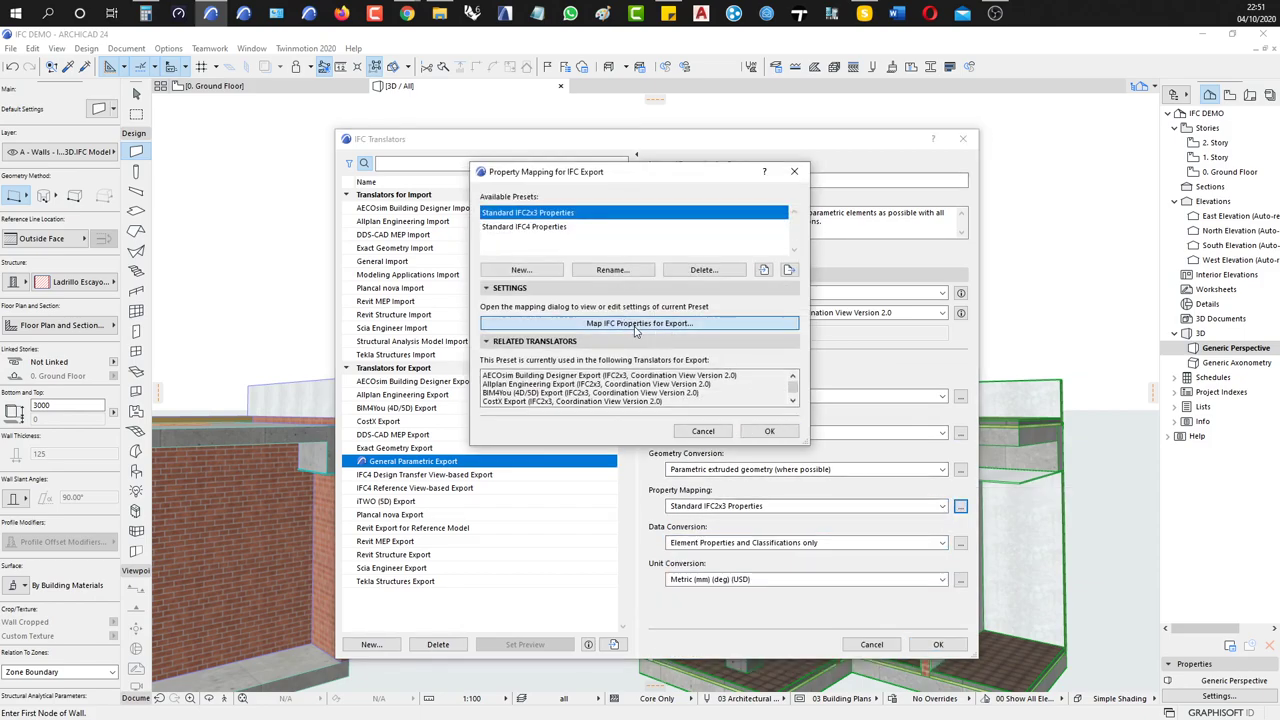
left_click(636, 324)
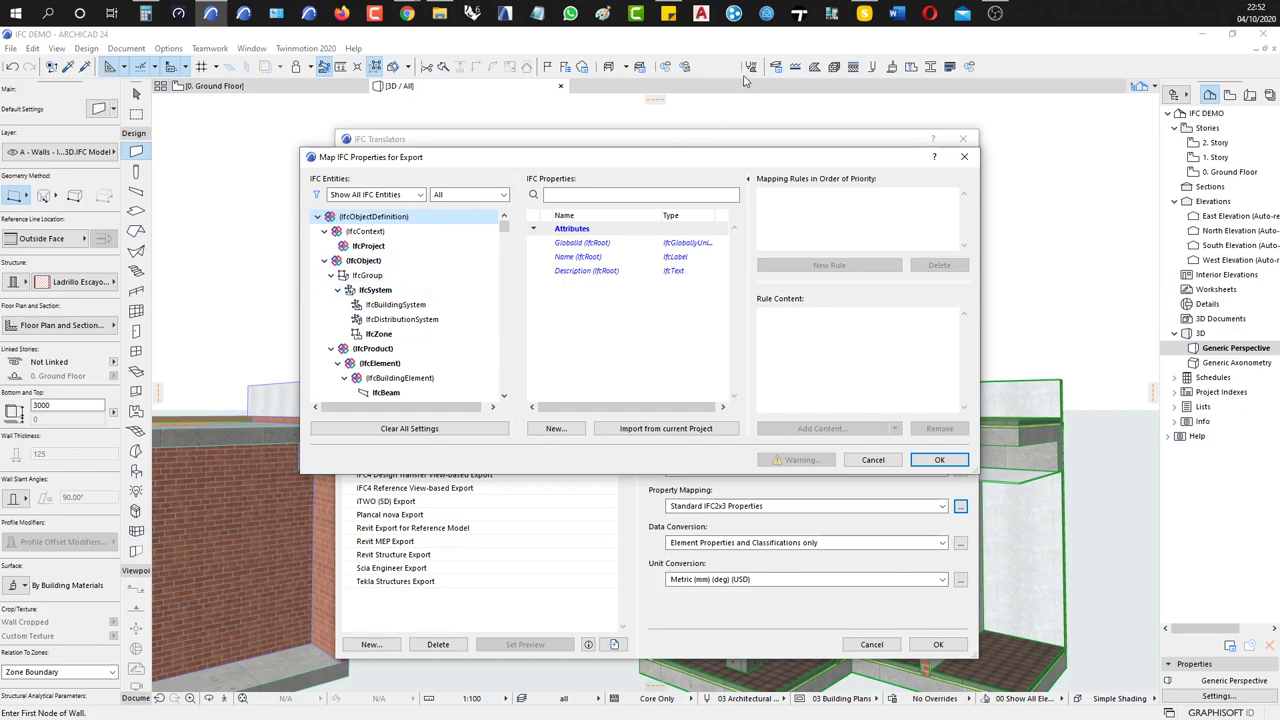
Switch to Solibri Anywhere and open the recent model ejemplo IFC.ifc with the Architectural discipline
left_click(866, 16)
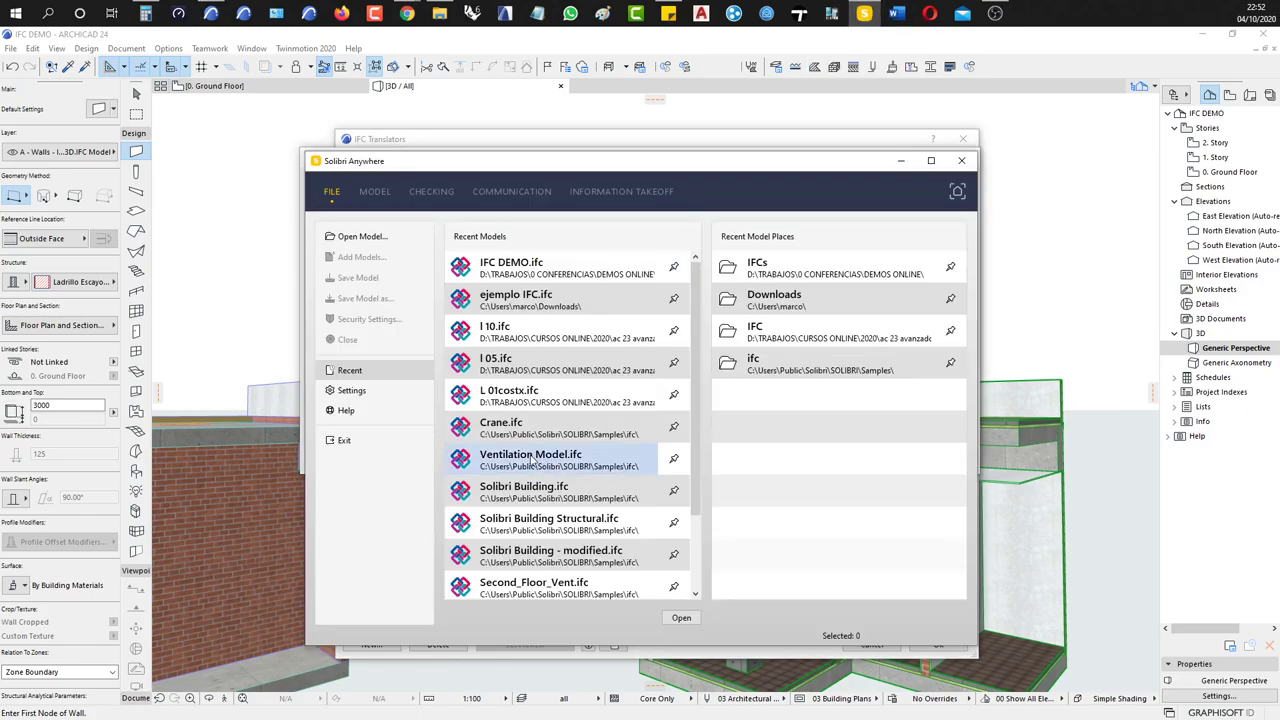
left_click(529, 270)
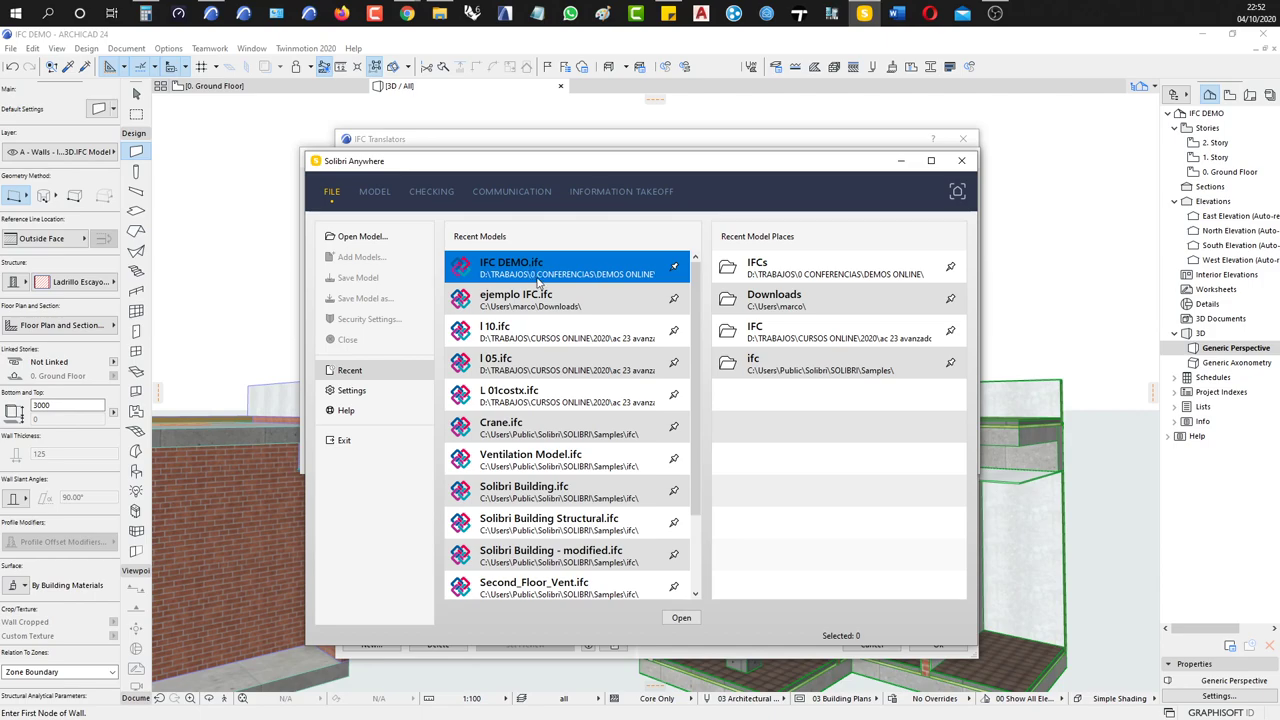
double_click(527, 300)
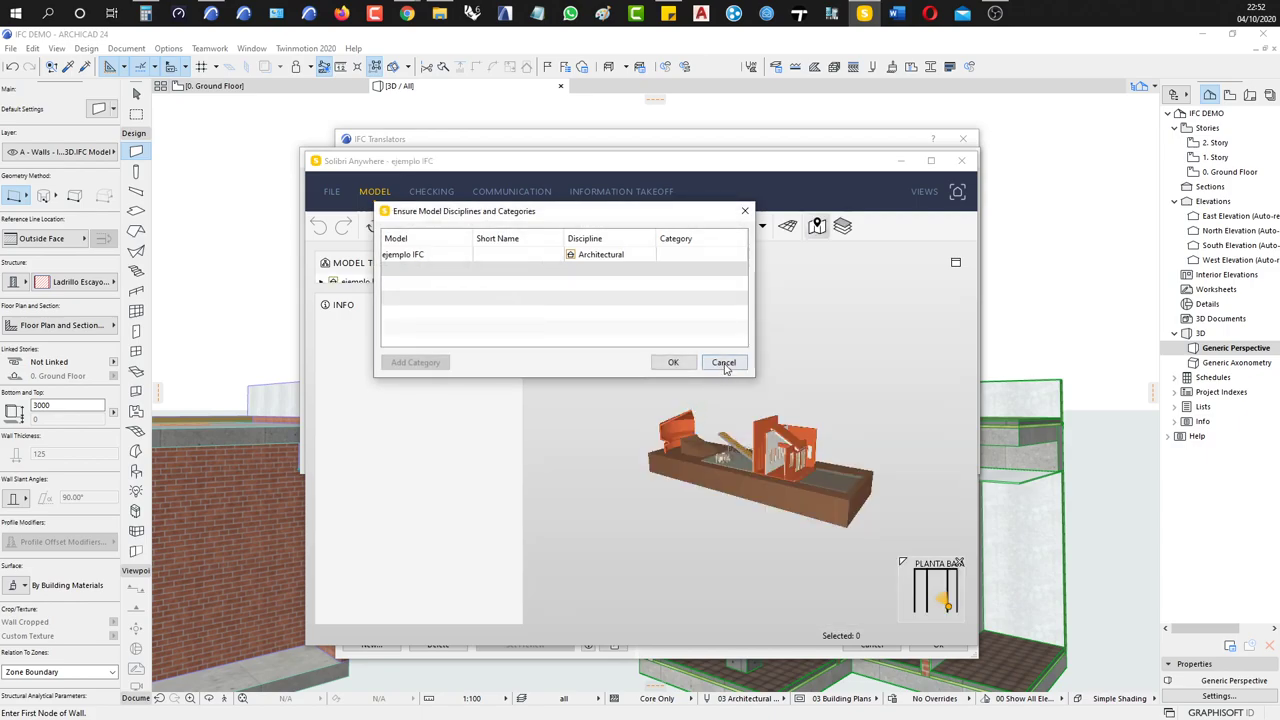
left_click(676, 364)
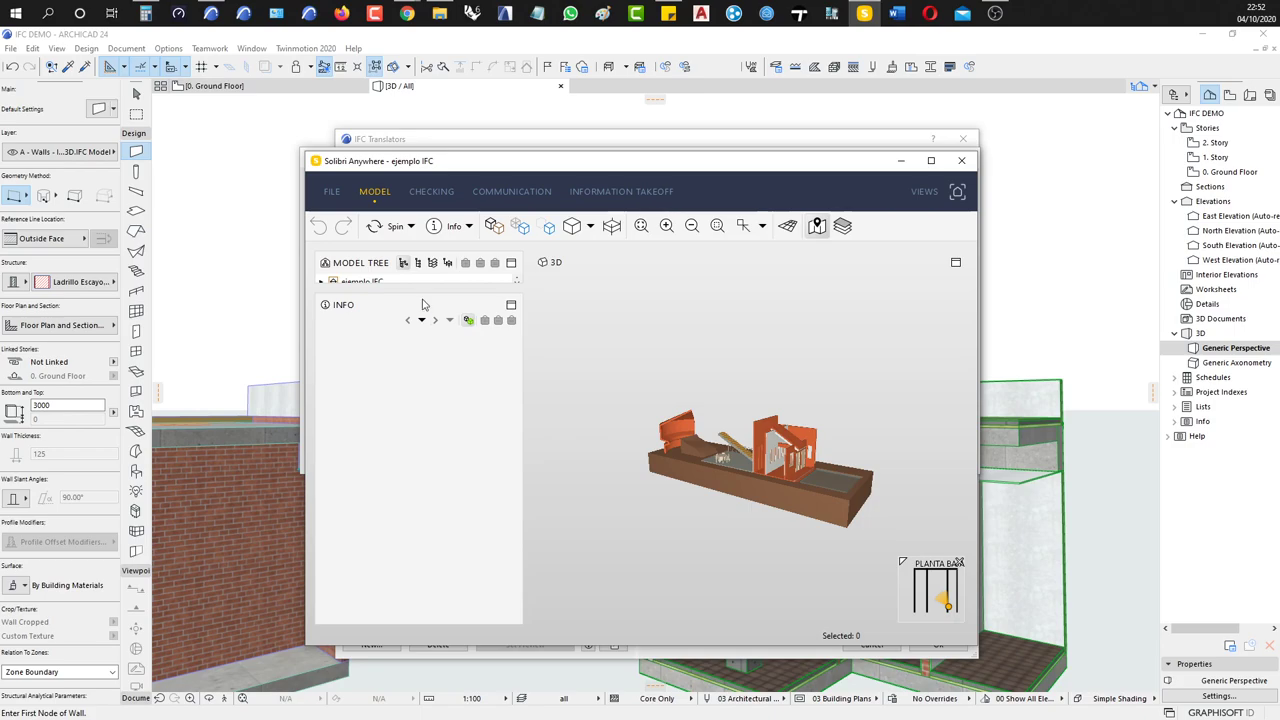
Enlarge the model tree area and inspect the exported property sets of the tall wall beside the house in a maximized window
left_click_drag(428, 393, 430, 421)
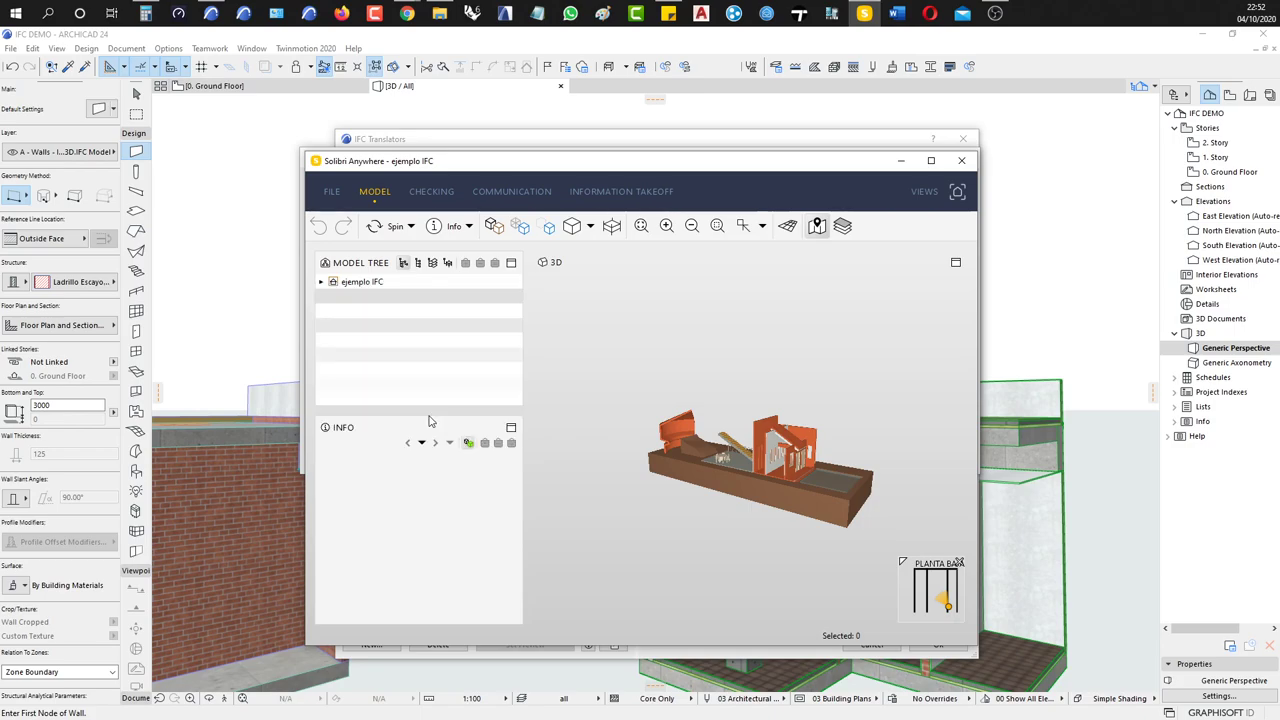
left_click(757, 437)
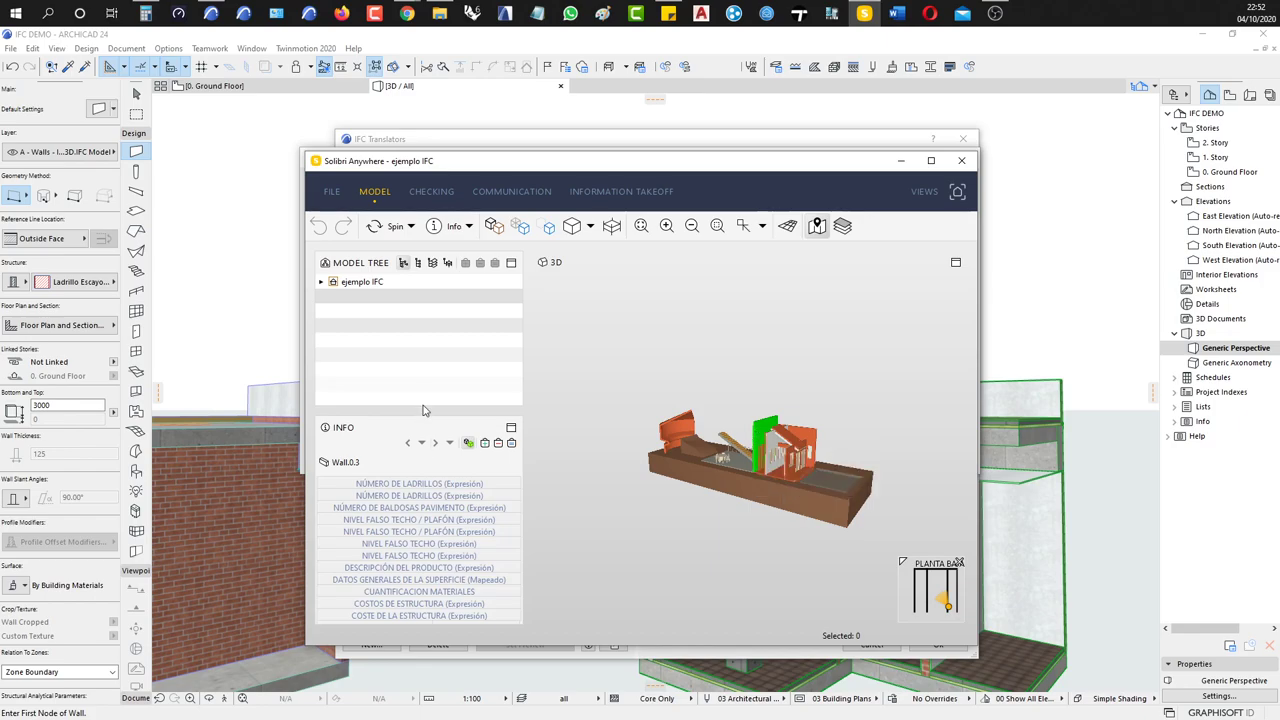
double_click(634, 162)
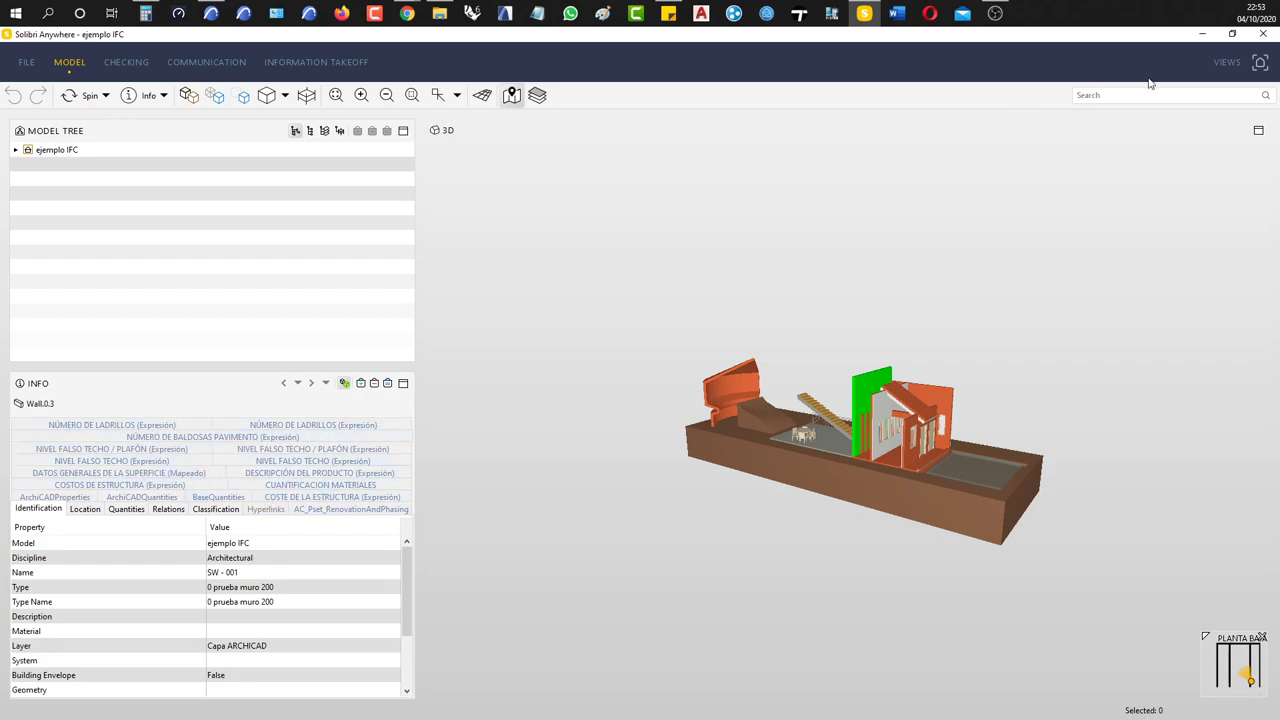
Return to ARCHICAD and leave the property mapping and IFC Translators dialogs without saving changes
left_click(1202, 34)
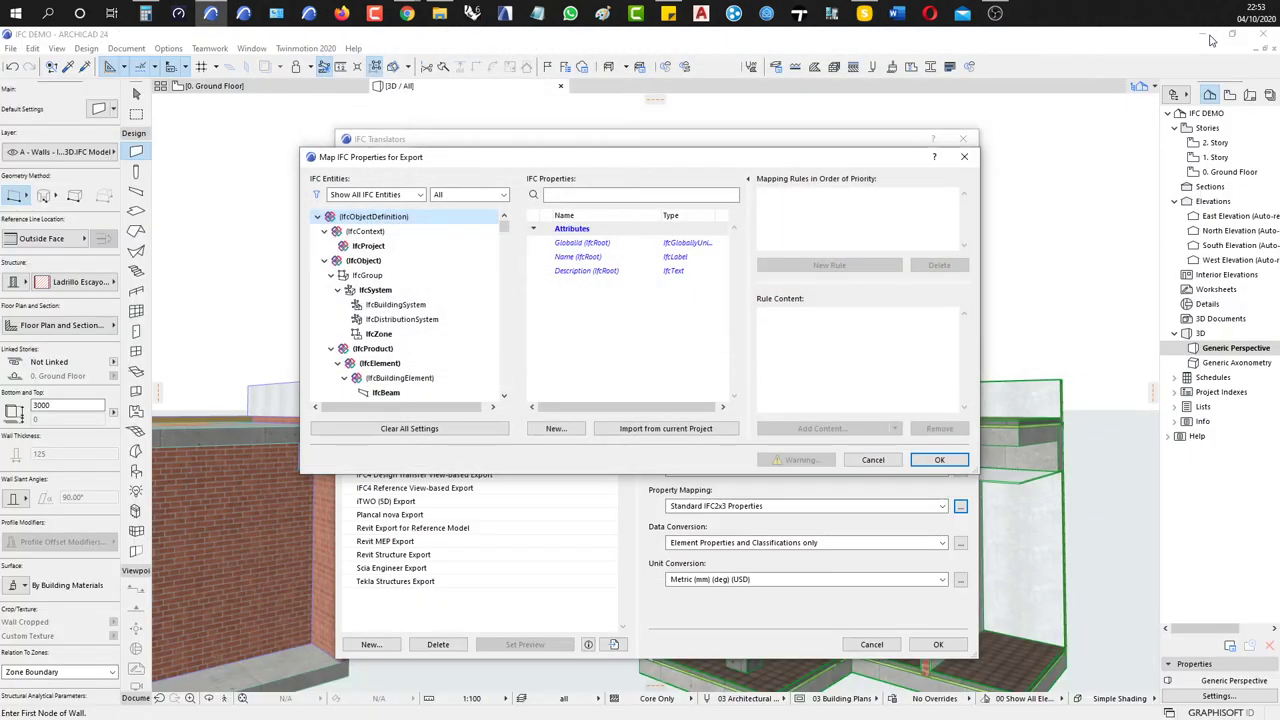
left_click(966, 157)
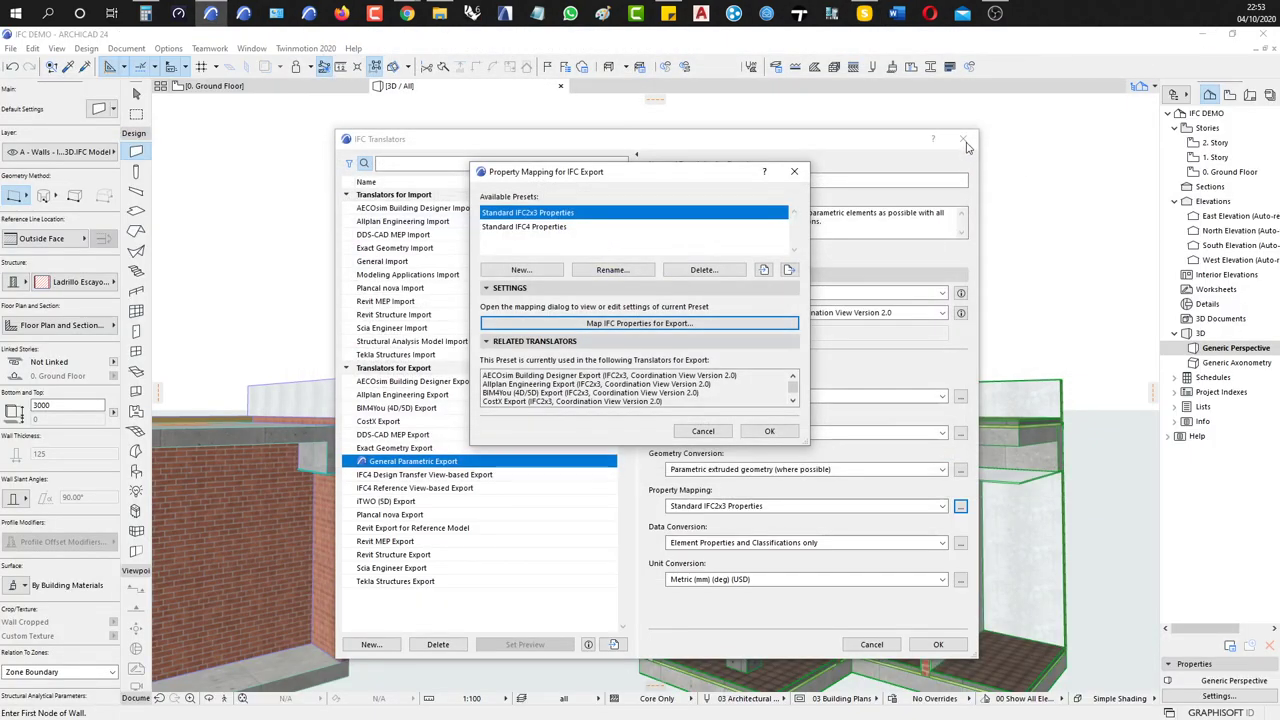
left_click(794, 171)
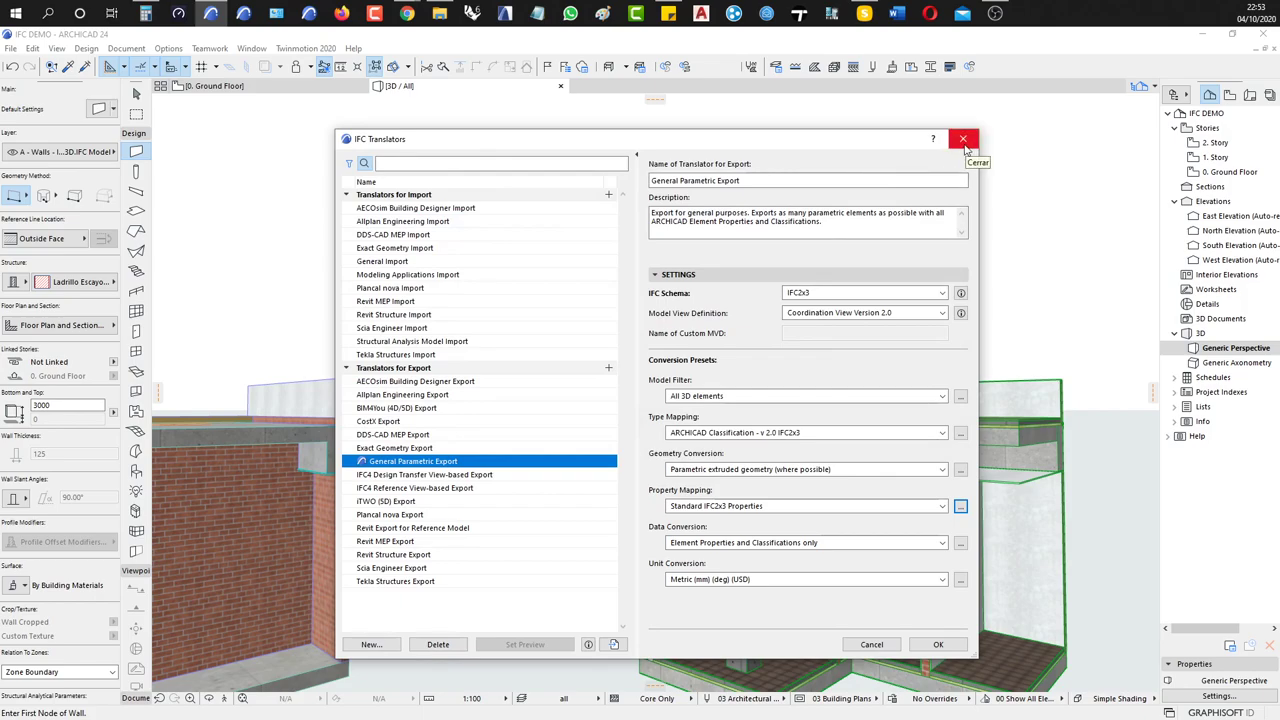
left_click(963, 140)
Set the partial structure display of the 3D view to Entire Model
middle_click_drag(583, 487, 424, 449)
scroll(544, 416, "down", 5)
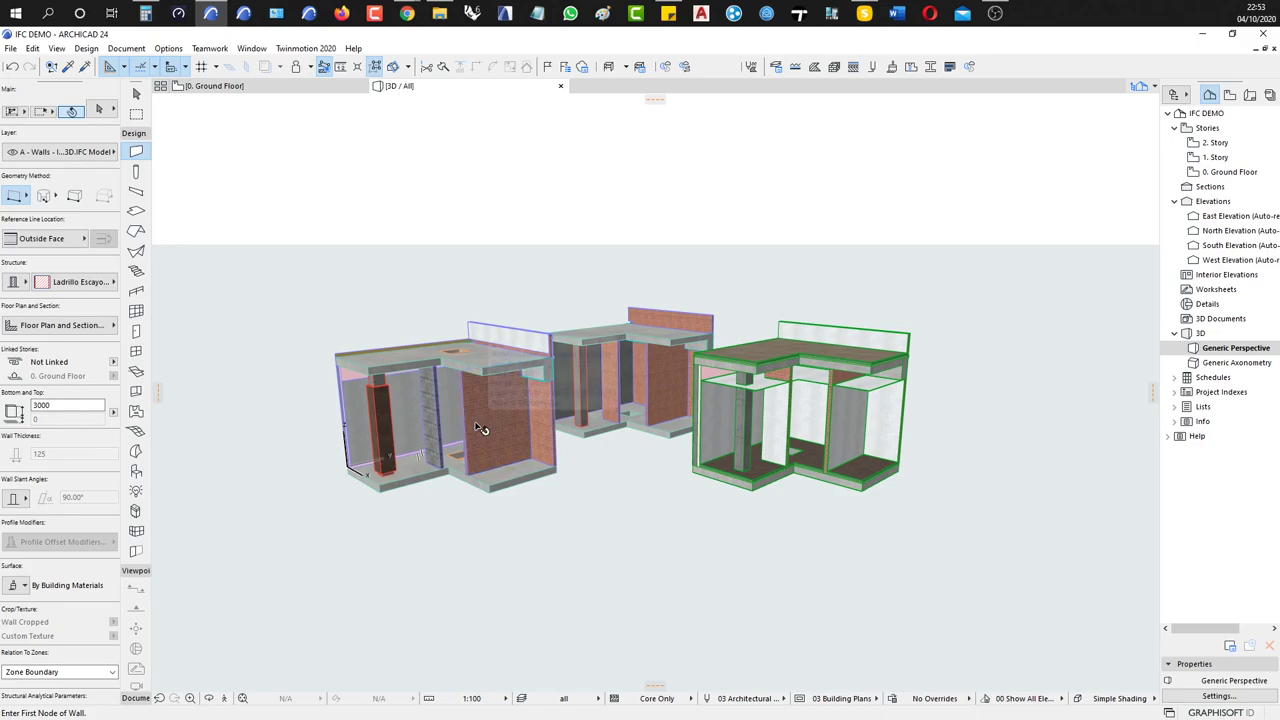
left_click(657, 698)
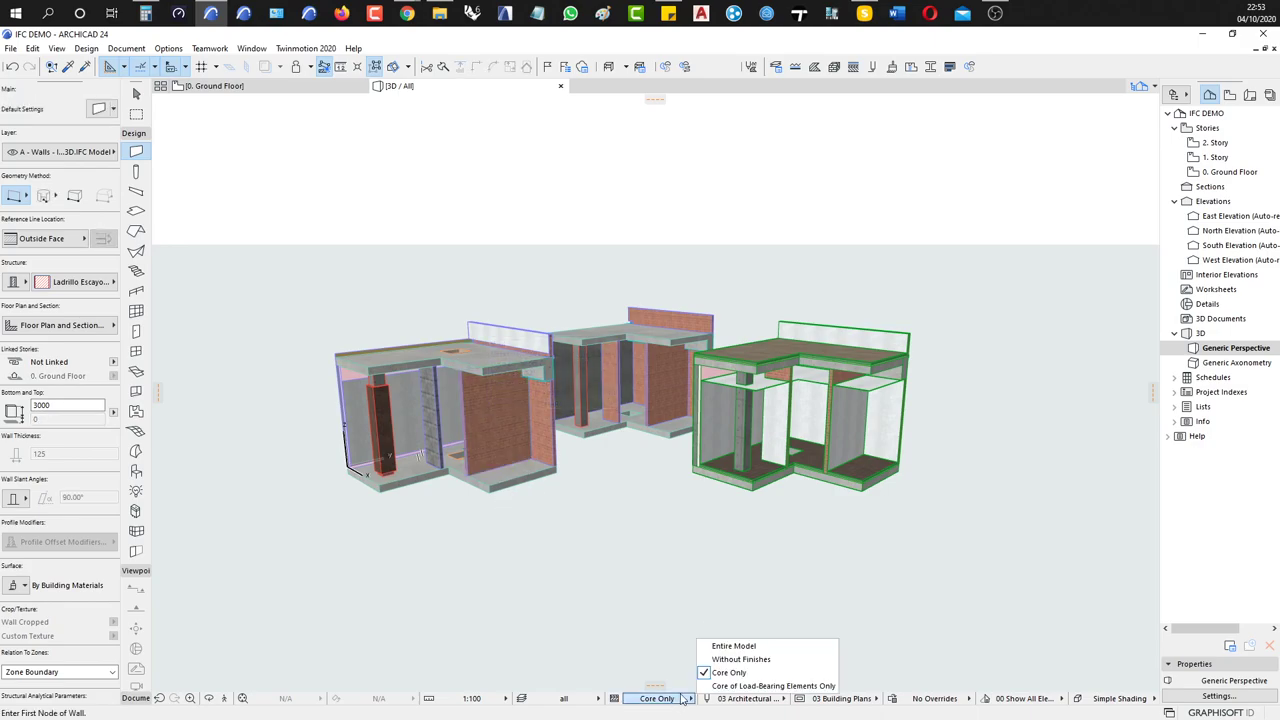
left_click(725, 646)
Select the front building's interior brick wall and pick up its element type, Wall, as the Find & Select criterion
scroll(538, 459, "up", 5)
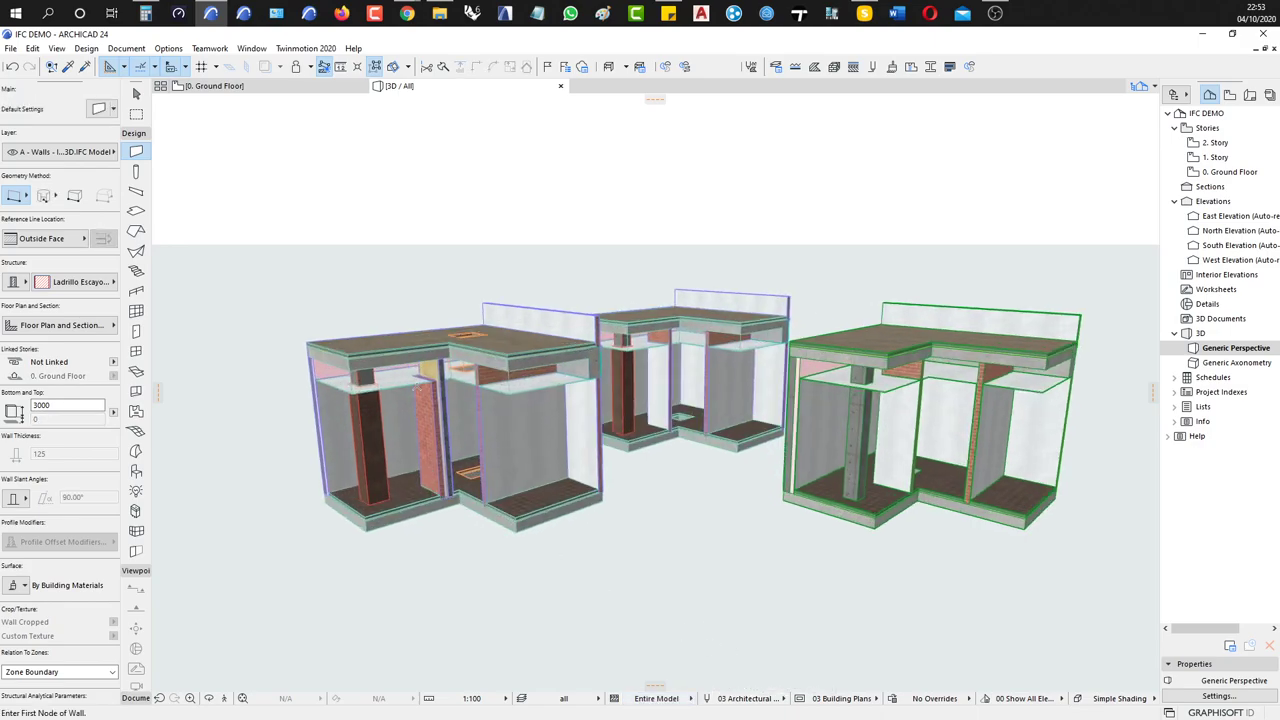
left_click(540, 463)
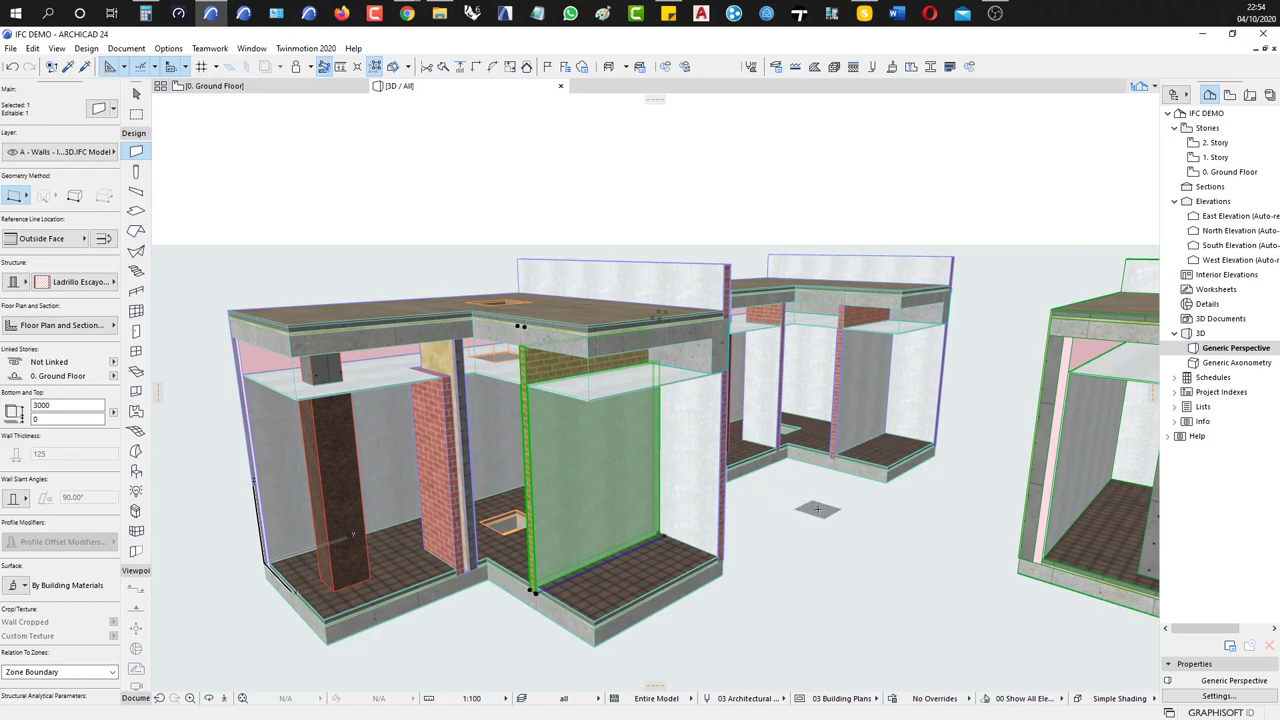
key("ctrl+f")
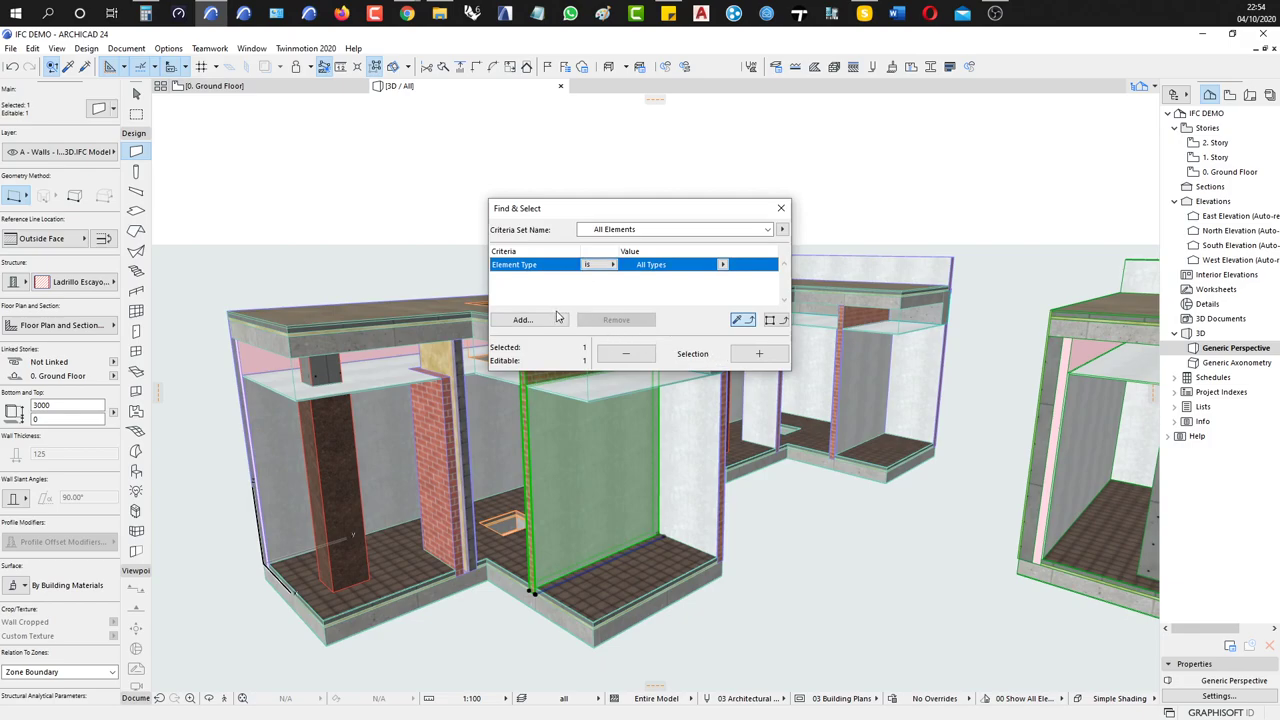
left_click(616, 460)
left_click(616, 460)
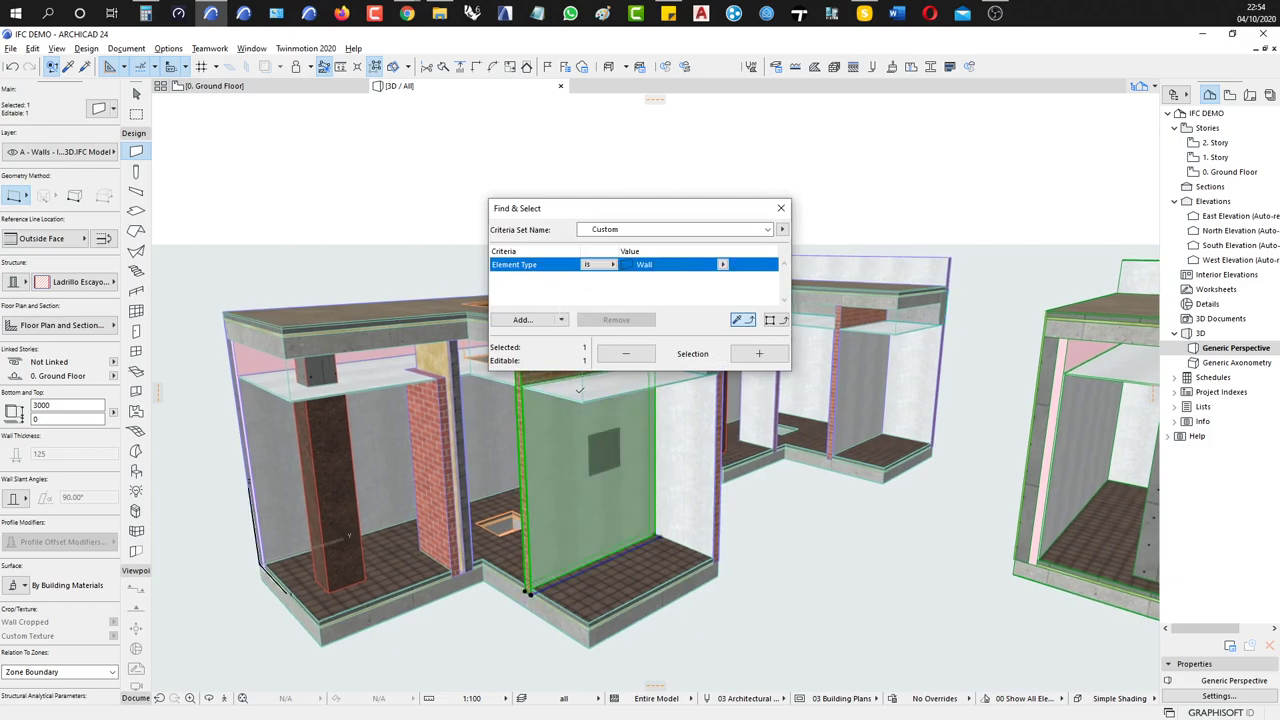
Examine the additional Find & Select criteria available for walls under Main, Model View, Geometry and Construction
left_click(533, 321)
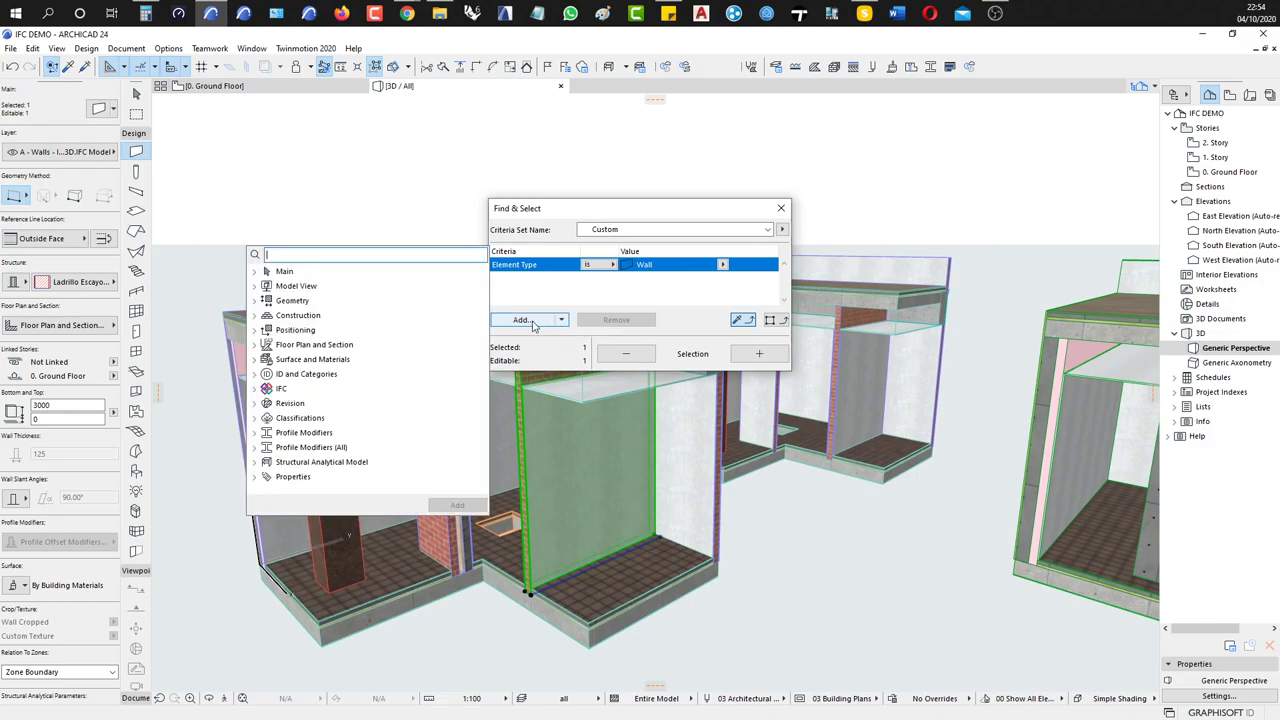
left_click(253, 273)
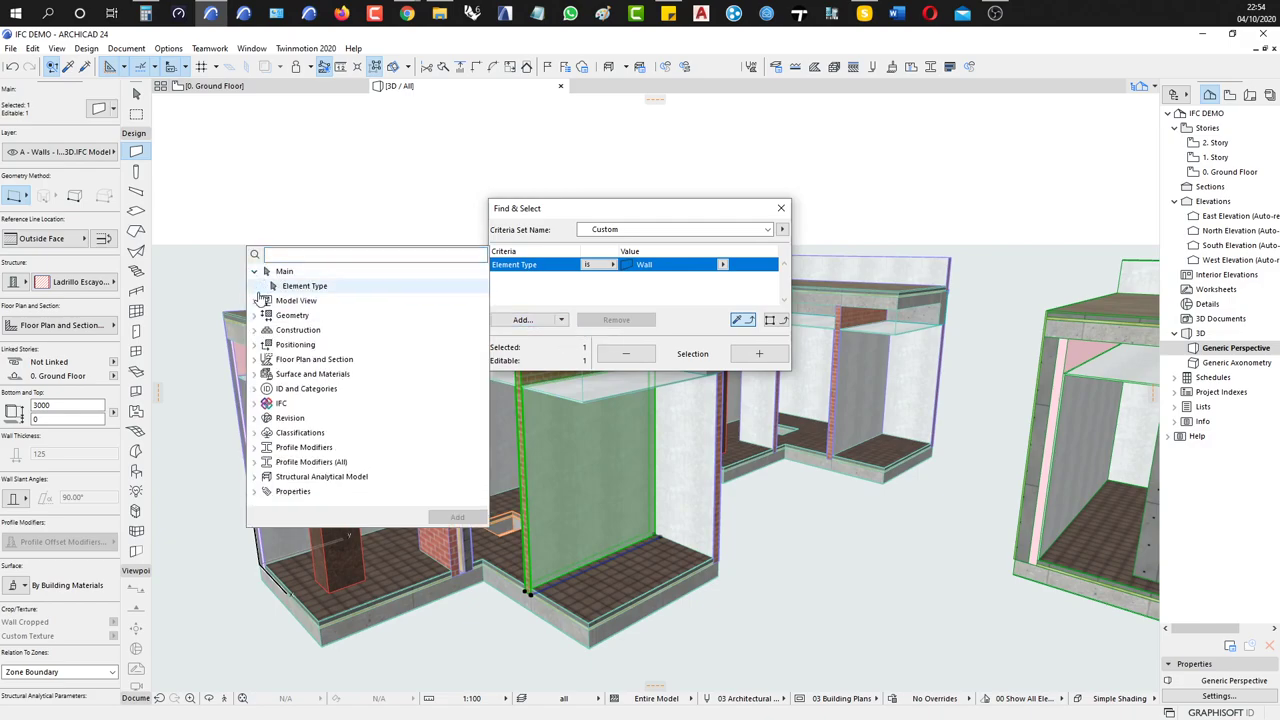
left_click(254, 300)
left_click(254, 373)
left_click(254, 522)
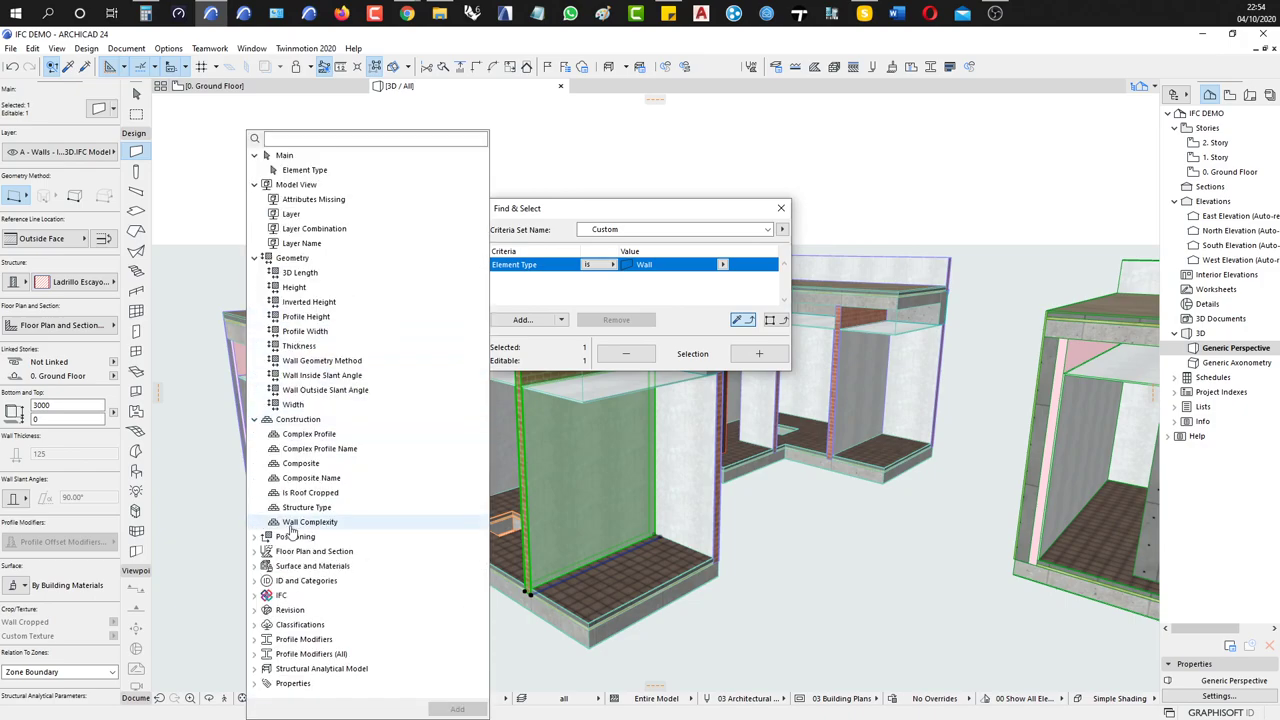